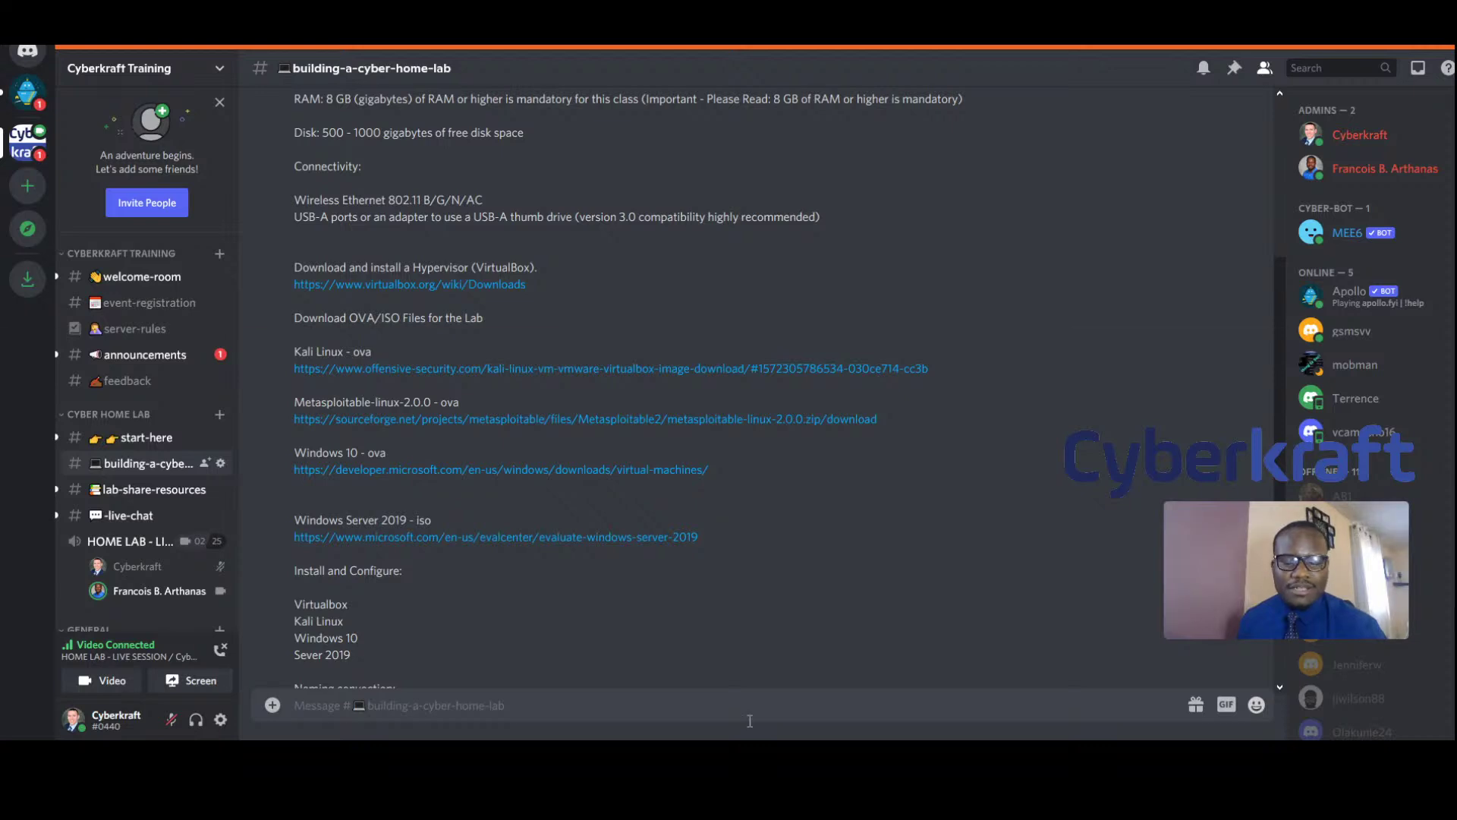
# Scroll the home-lab channel to the Install and Configure notes and download link previews
pyautogui.scroll(3, 760, 525)
pyautogui.scroll(-6, 760, 525)
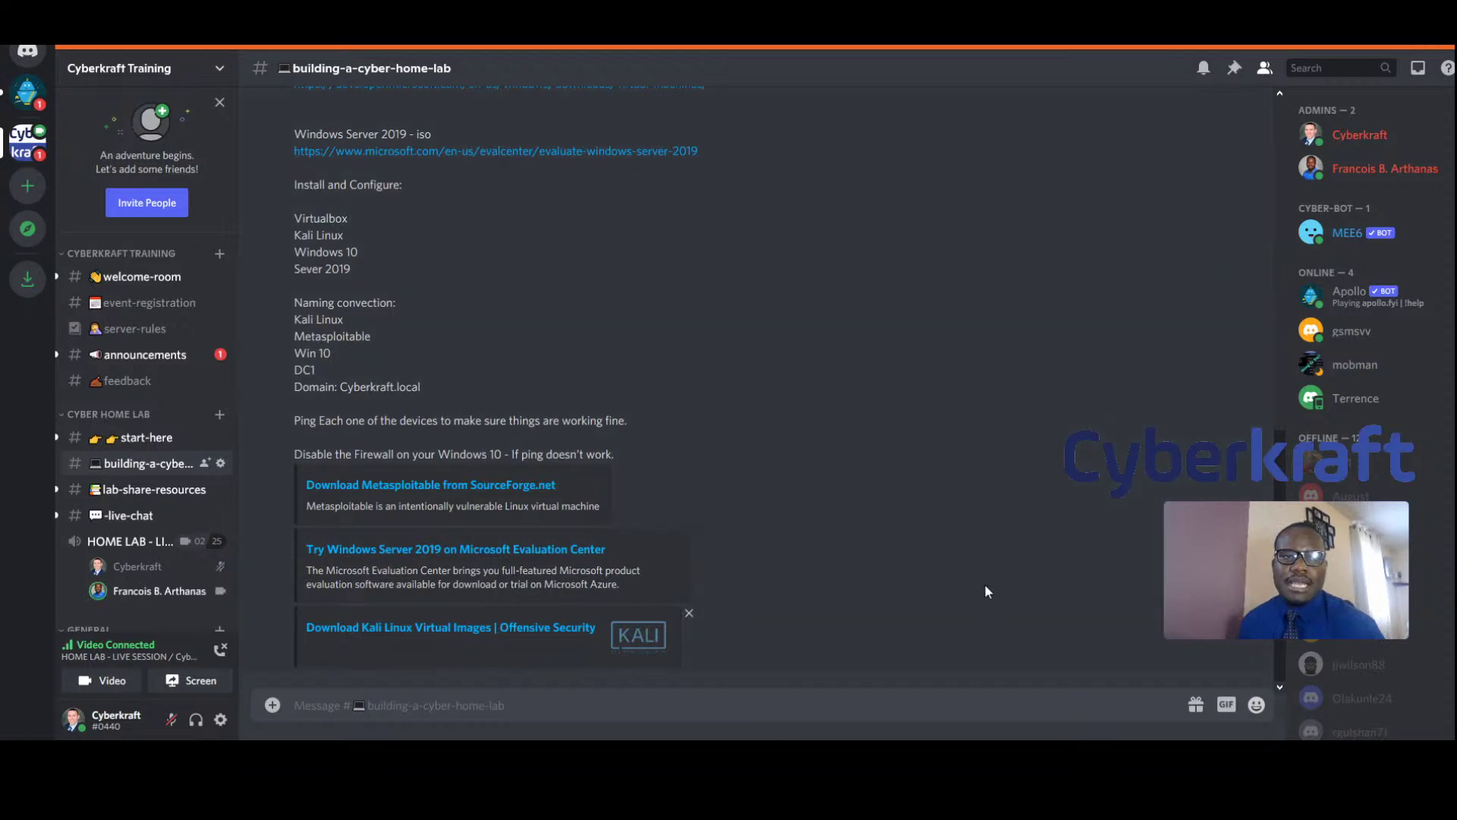
# Move the live video pop-out to the top right and post 'Welcome everyone!' in the channel
pyautogui.moveTo(1289, 518)
pyautogui.moveTo(1356, 519); pyautogui.dragTo(1336, 306)
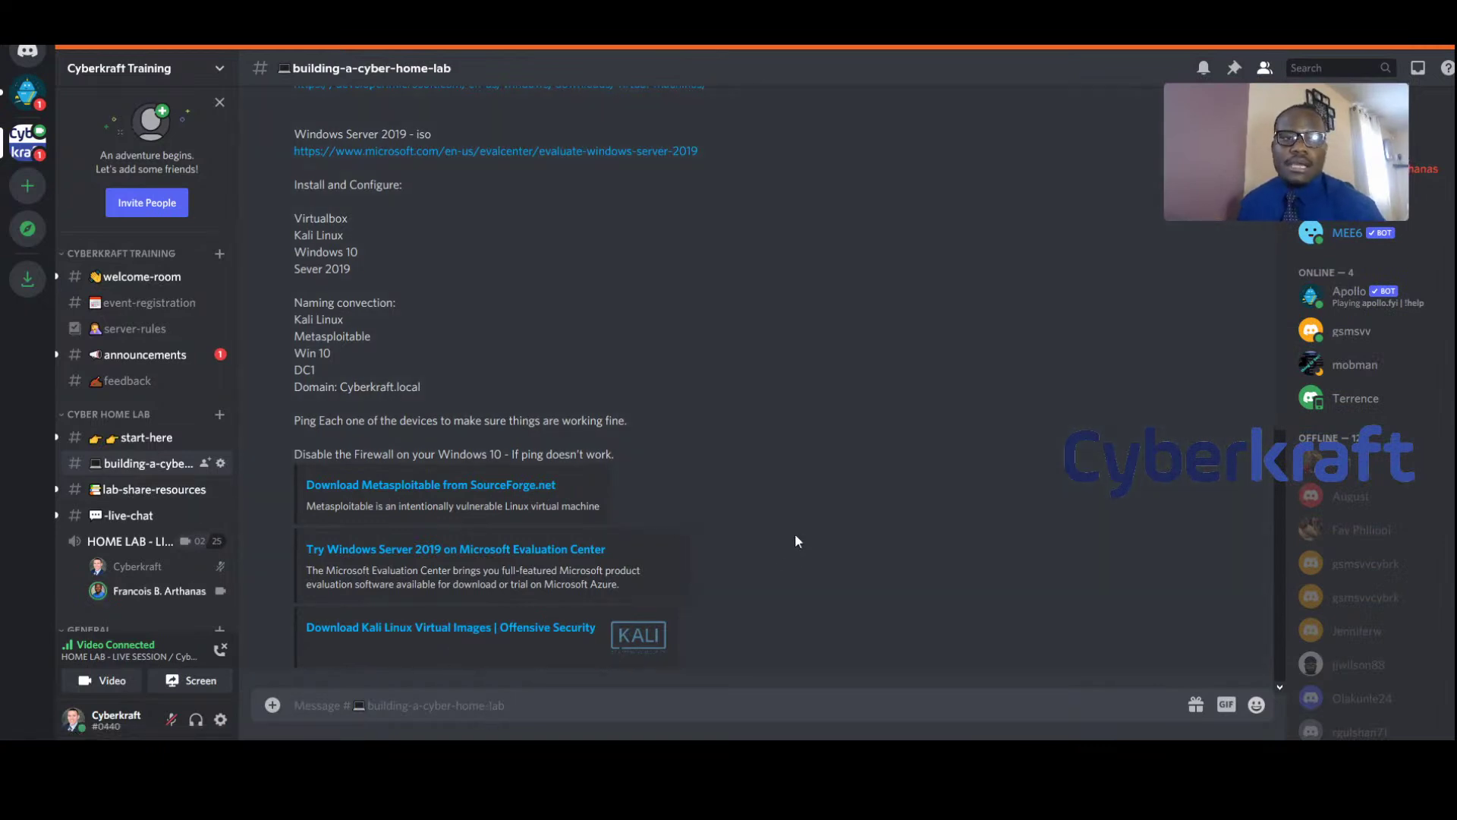
pyautogui.write('Welco')
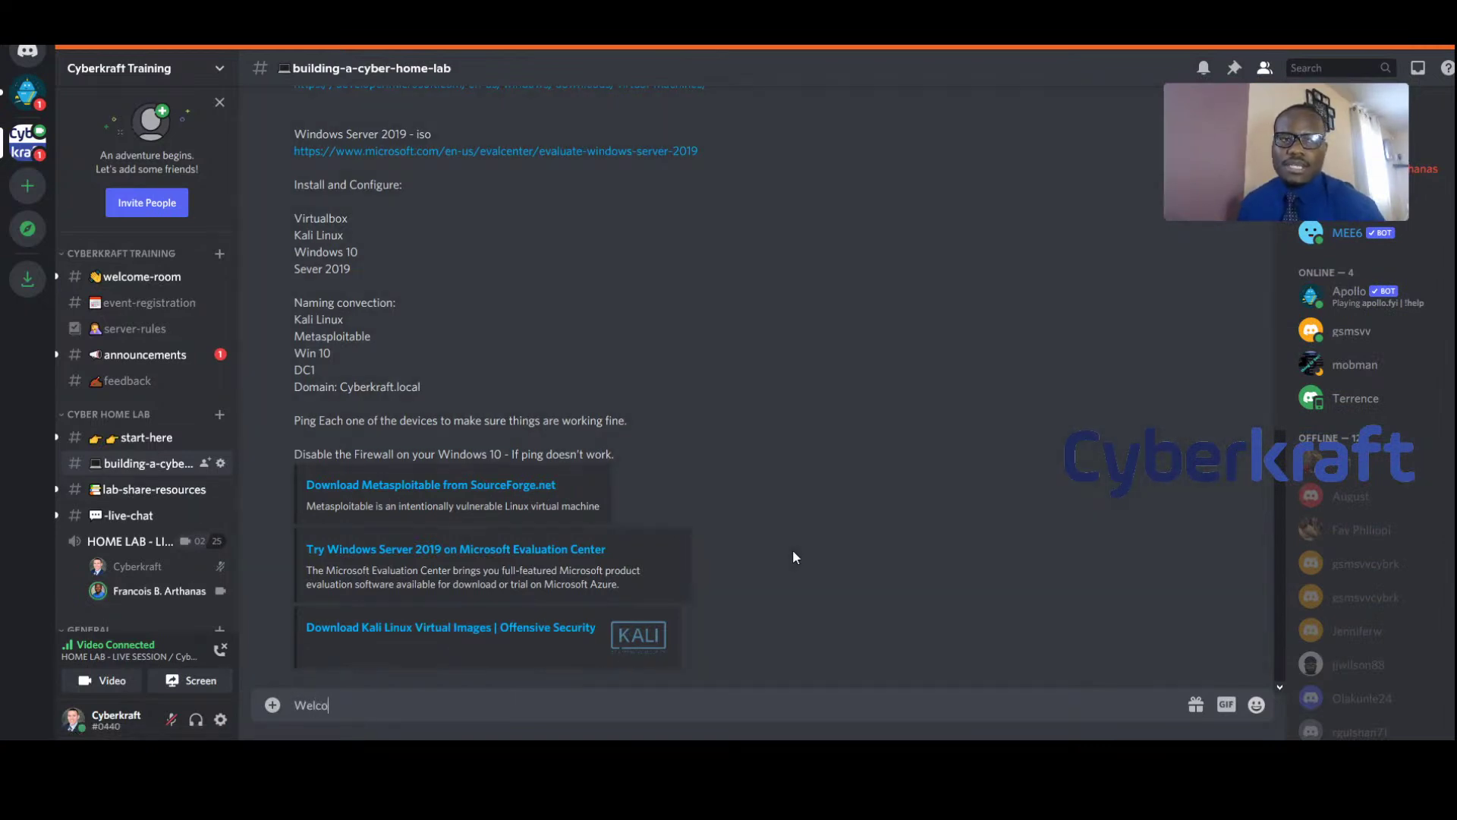
pyautogui.write('me everyone!')
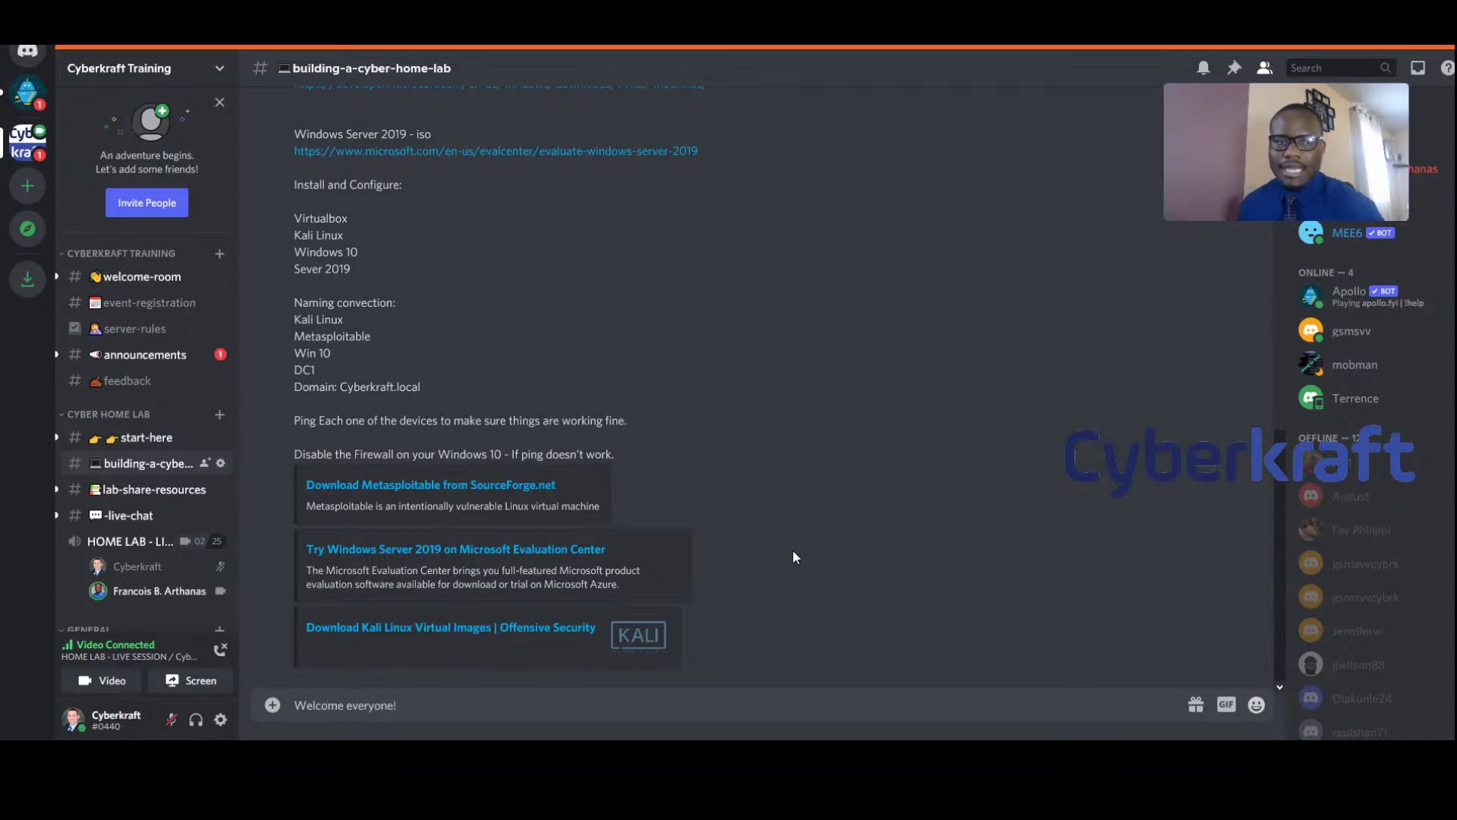
pyautogui.press('Return')
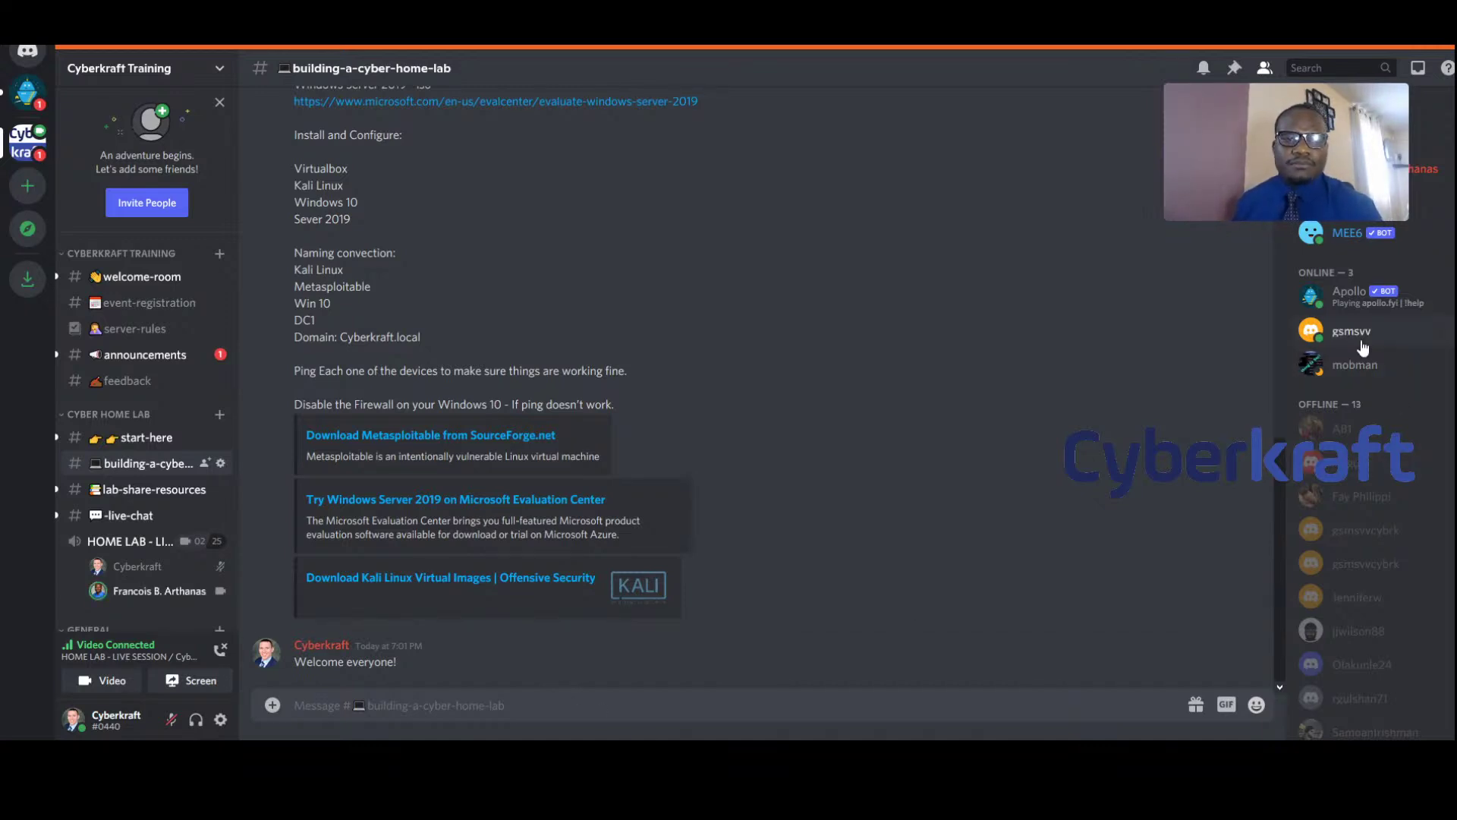
# Reposition the live-session video and scroll up to the lab requirements and download links
pyautogui.moveTo(1353, 95); pyautogui.dragTo(1223, 349)
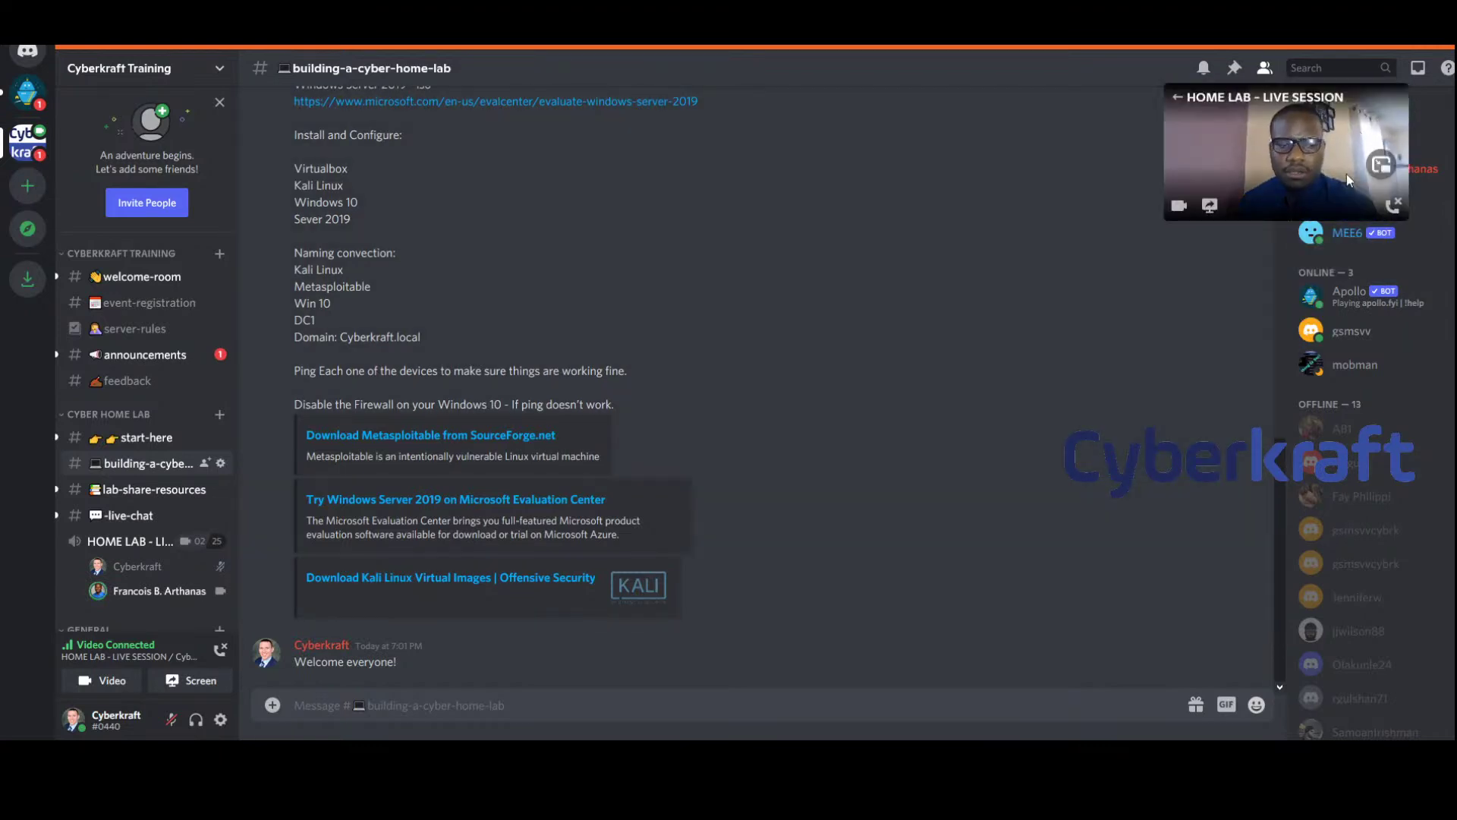
pyautogui.scroll(6, 608, 364)
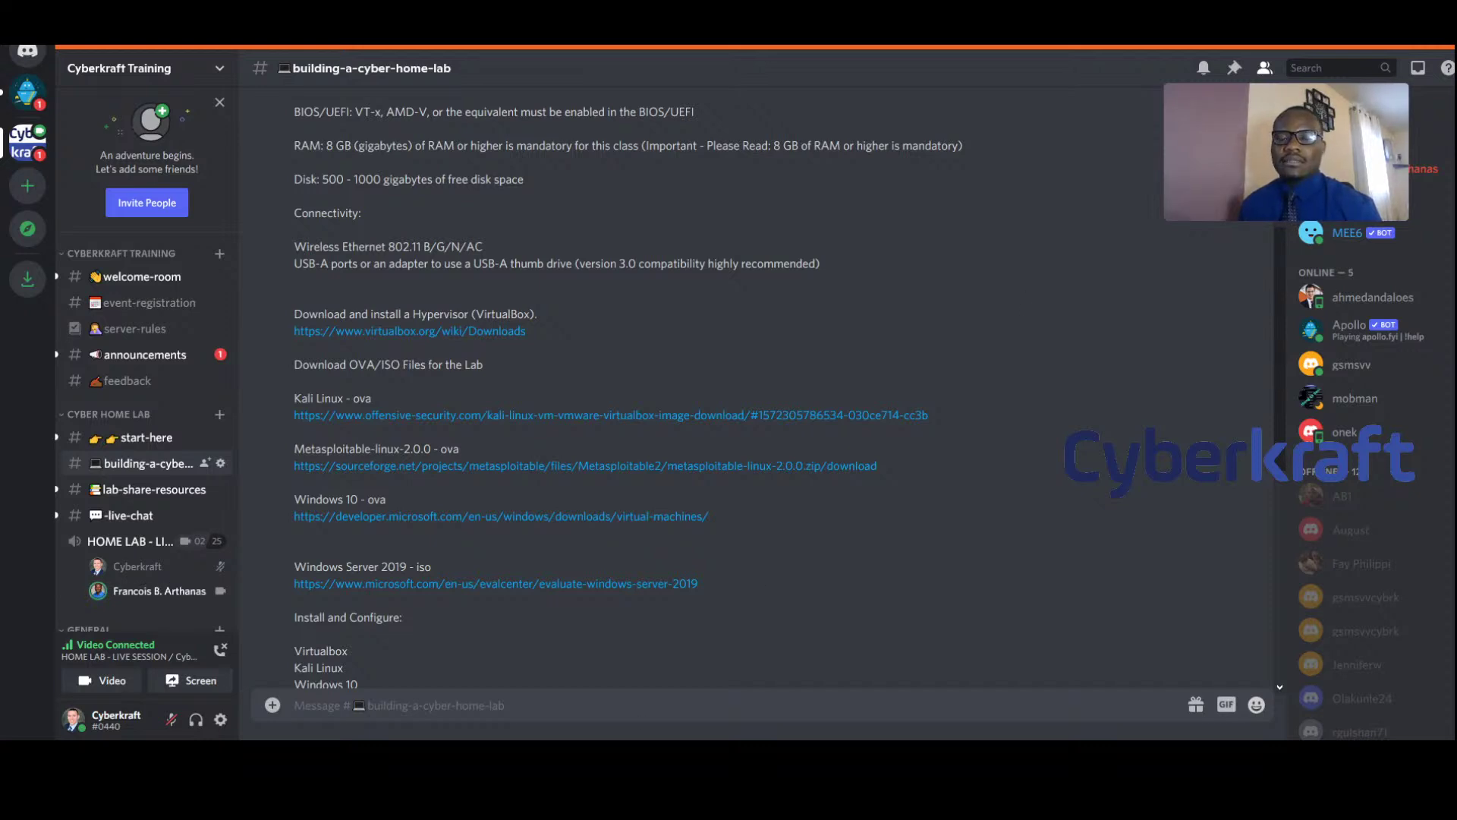
# Post 'If you have any questions, just type them here!', correcting the 'jsut' typo
pyautogui.scroll(-6, 678, 650)
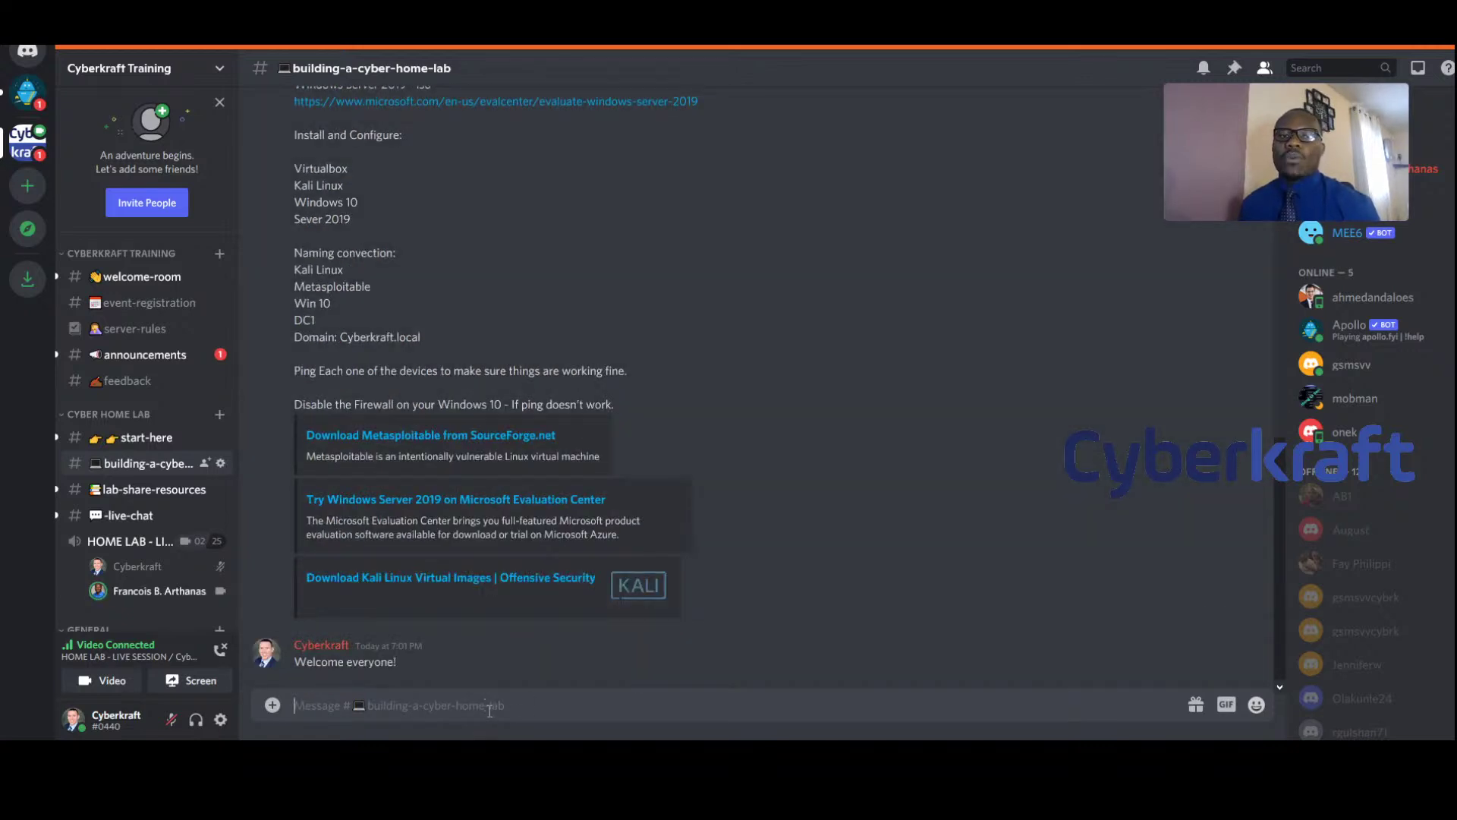
pyautogui.write('If')
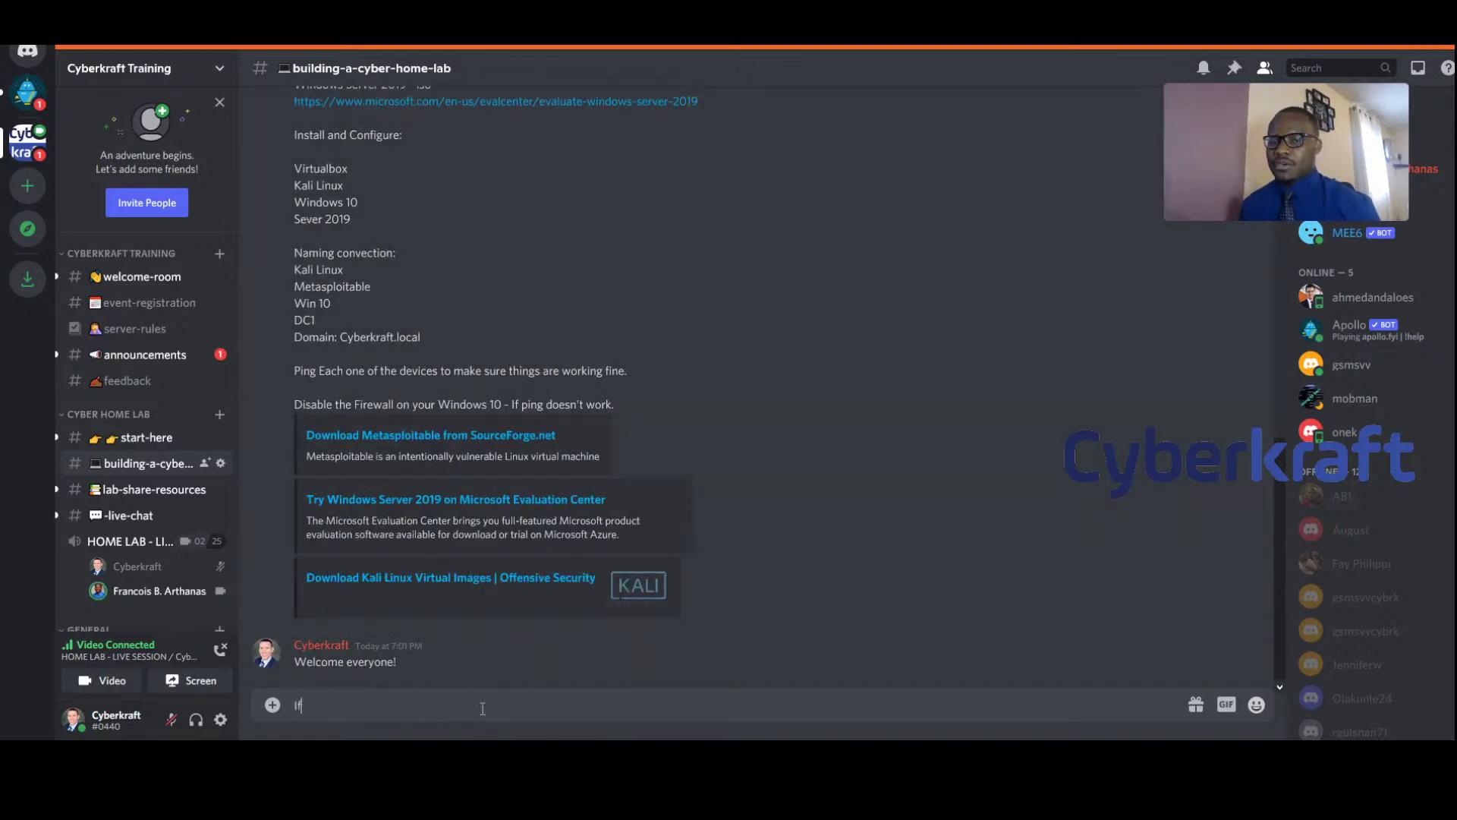
pyautogui.write(' you have any')
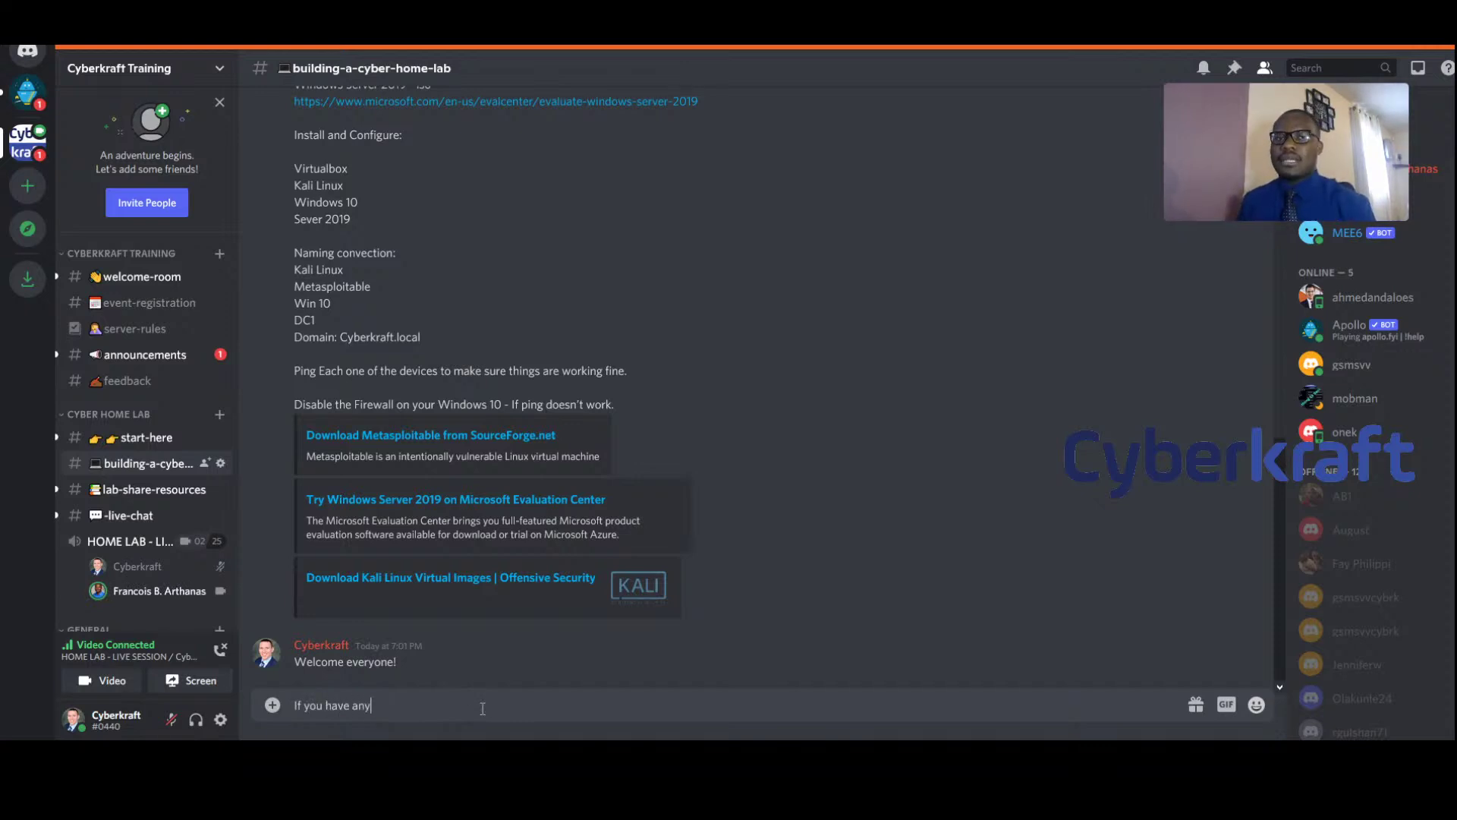
pyautogui.write(' questions, jsut type them')
pyautogui.press('BackSpace')
pyautogui.press('BackSpace')
pyautogui.press('BackSpace')
pyautogui.press('BackSpace')
pyautogui.press('BackSpace')
pyautogui.press('BackSpace')
pyautogui.press('BackSpace')
pyautogui.press('BackSpace')
pyautogui.press('BackSpace')
pyautogui.press('BackSpace')
pyautogui.press('BackSpace')
pyautogui.press('BackSpace')
pyautogui.press('BackSpace')
pyautogui.write('ust type them ')
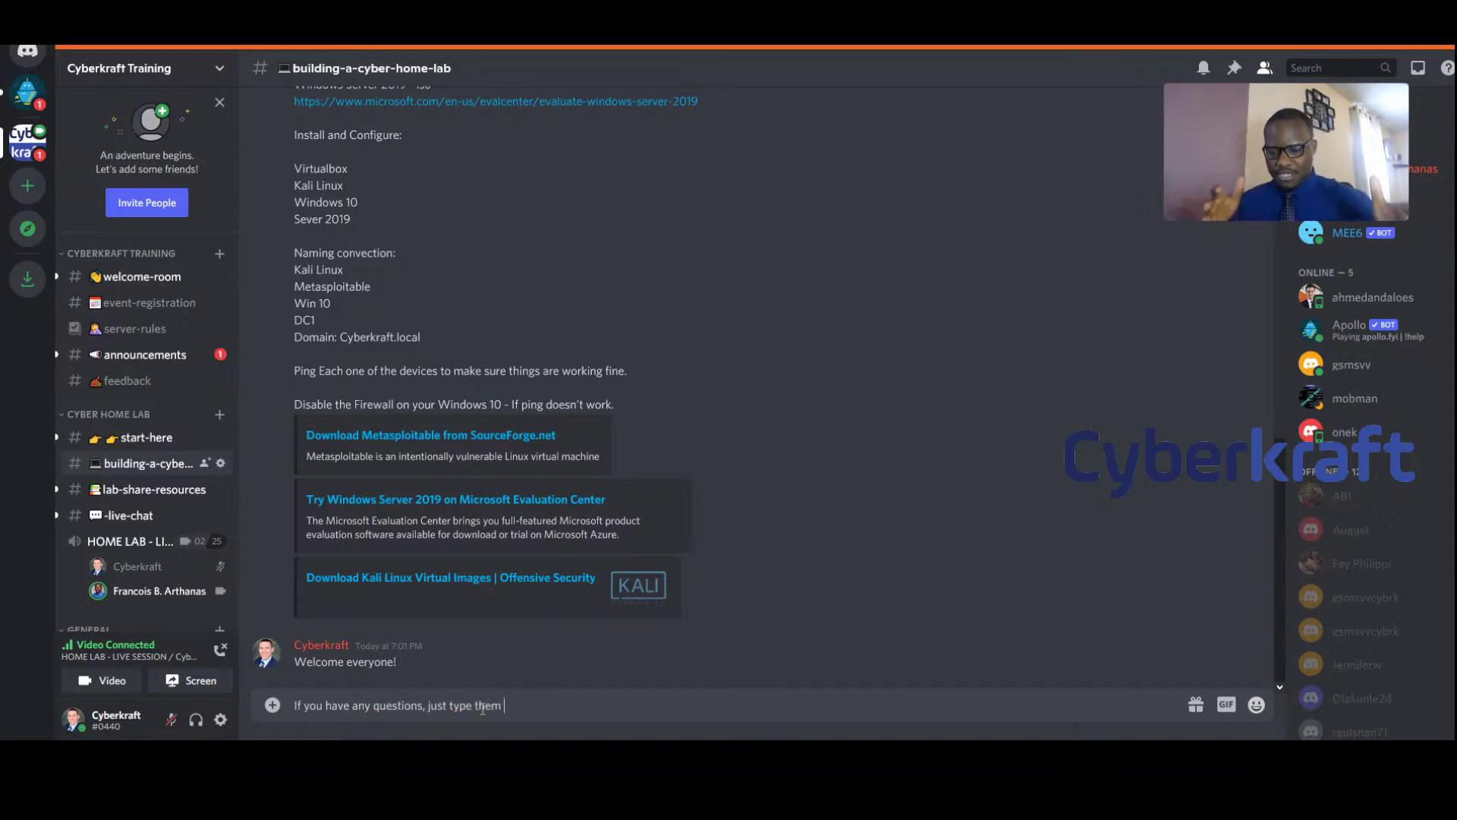
pyautogui.write('here!')
pyautogui.press('Return')
# Send the follow-up 'I'll answer them for you' with a smiley emoji
pyautogui.write("I'l")
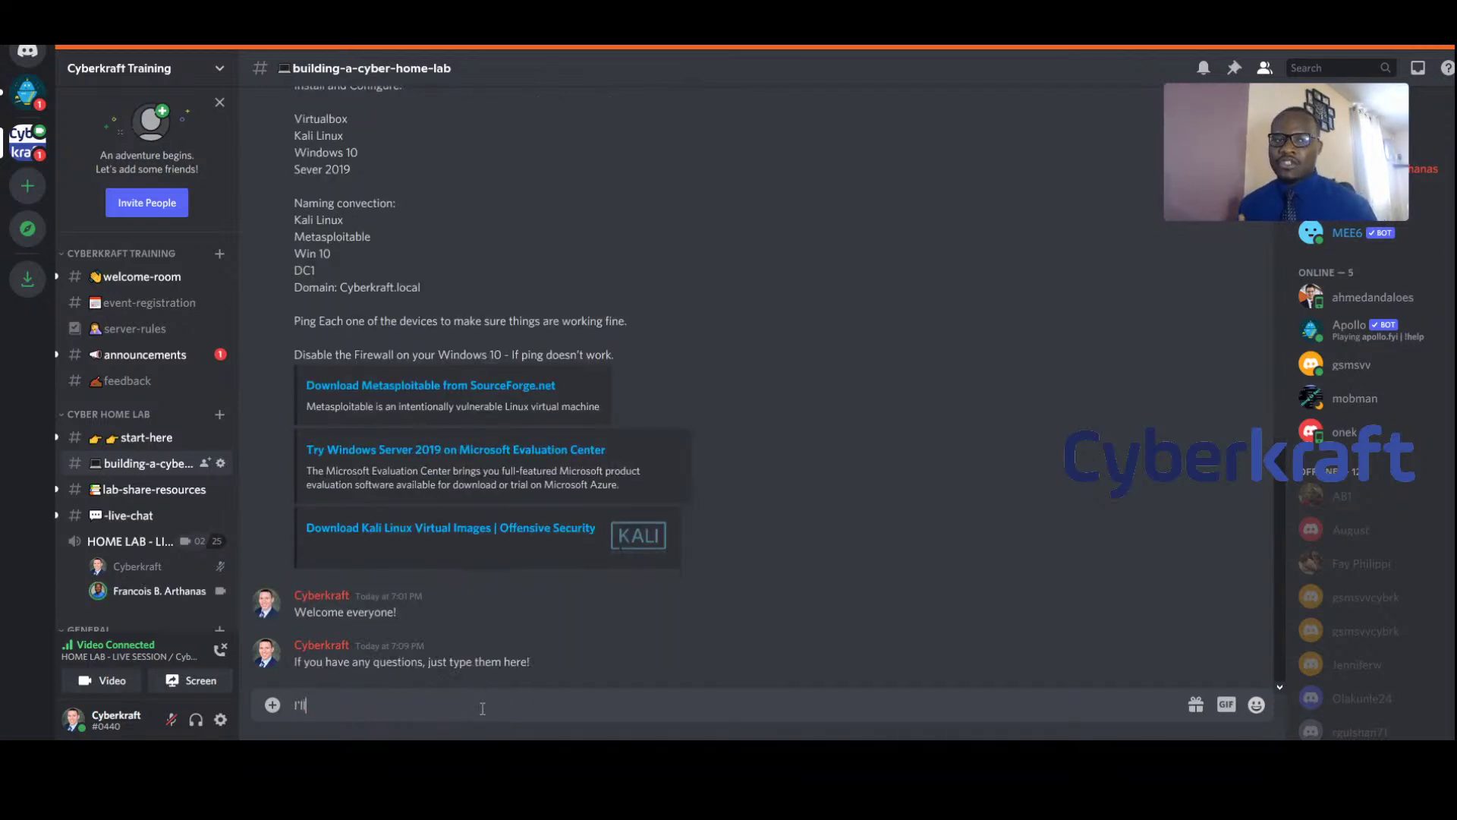
pyautogui.write('l answer them for you')
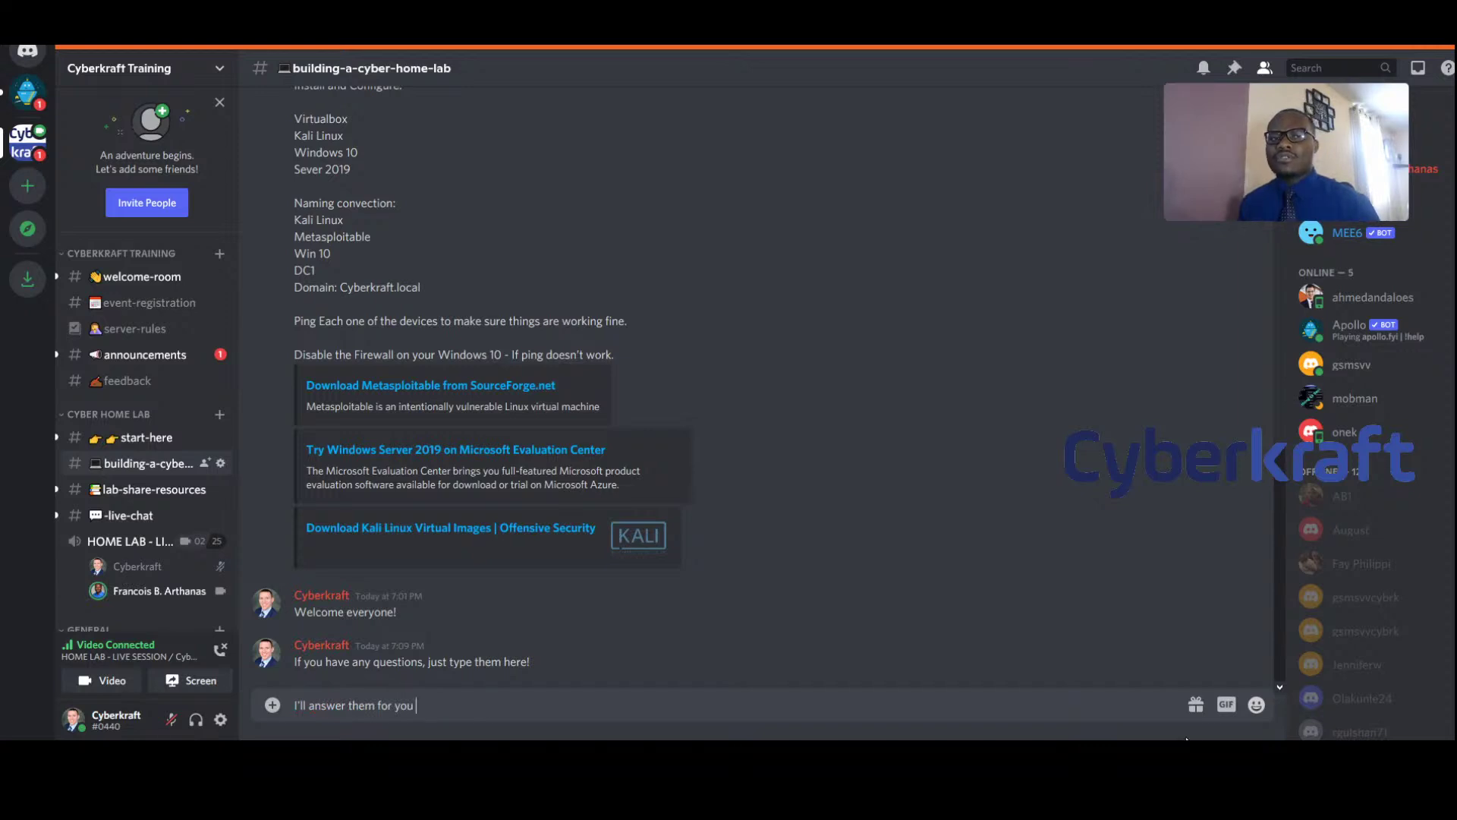
pyautogui.click(1256, 704)
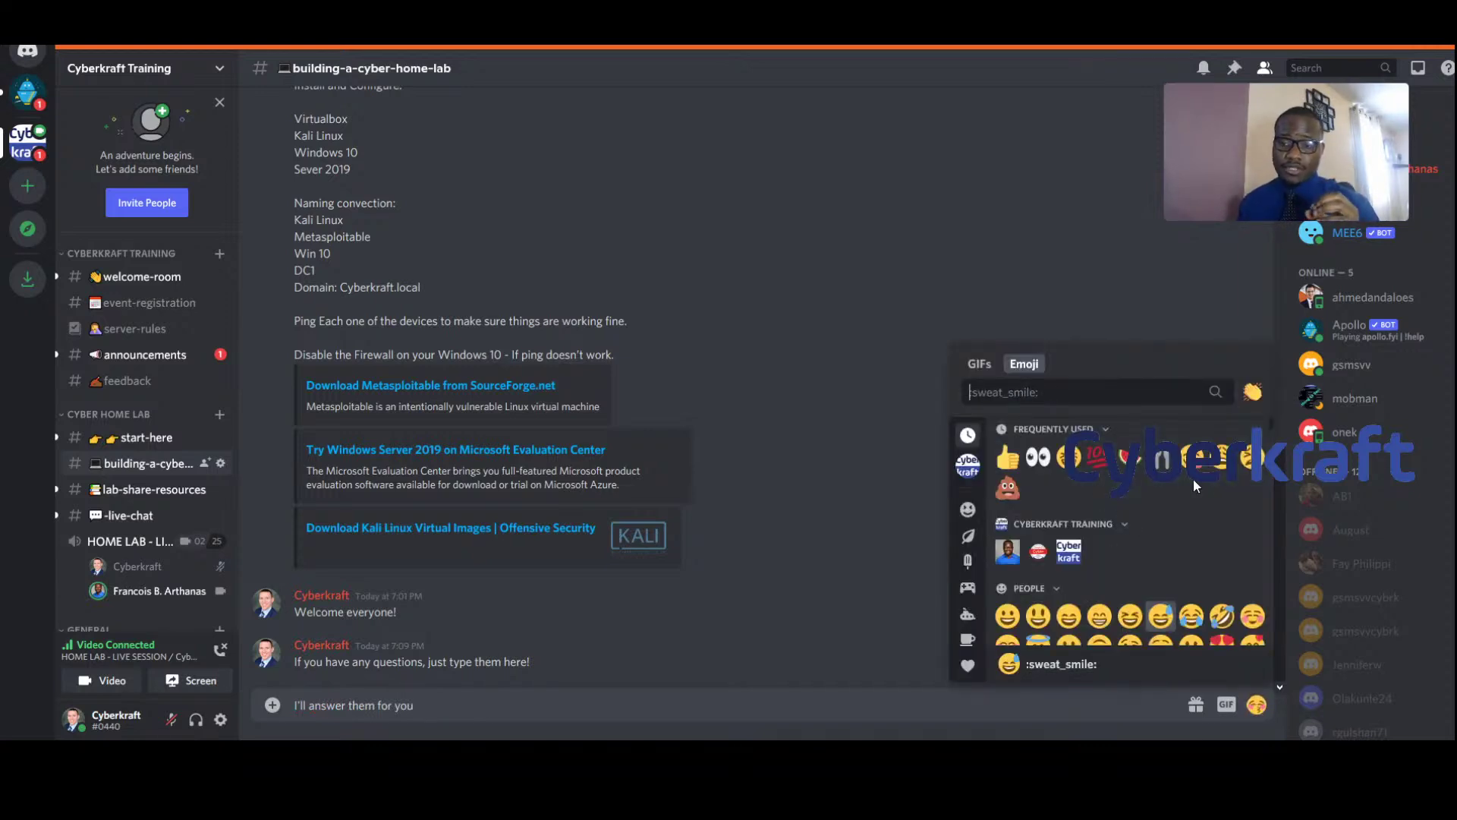
pyautogui.scroll(-1, 1208, 548)
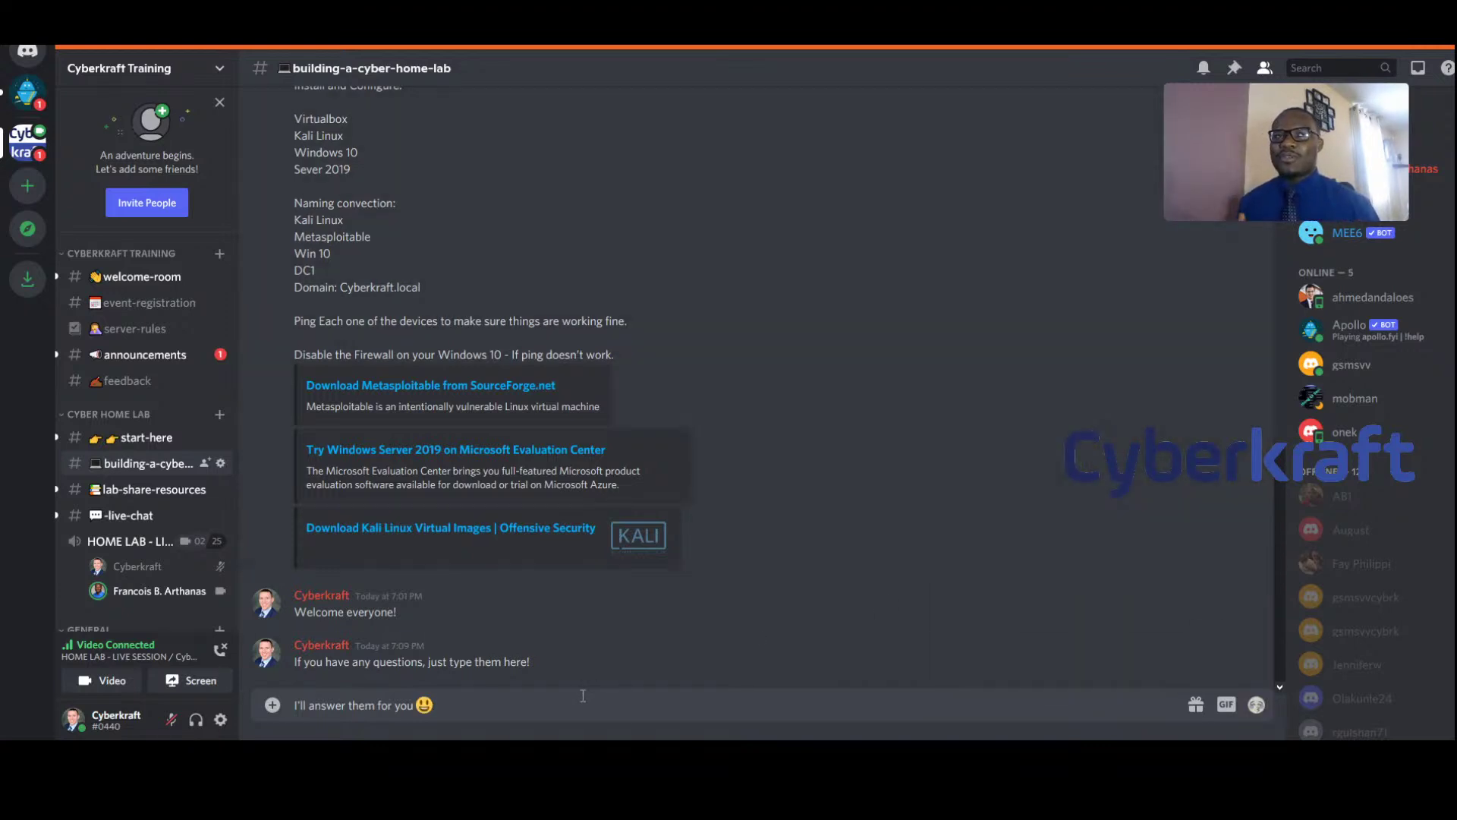
pyautogui.press('Return')
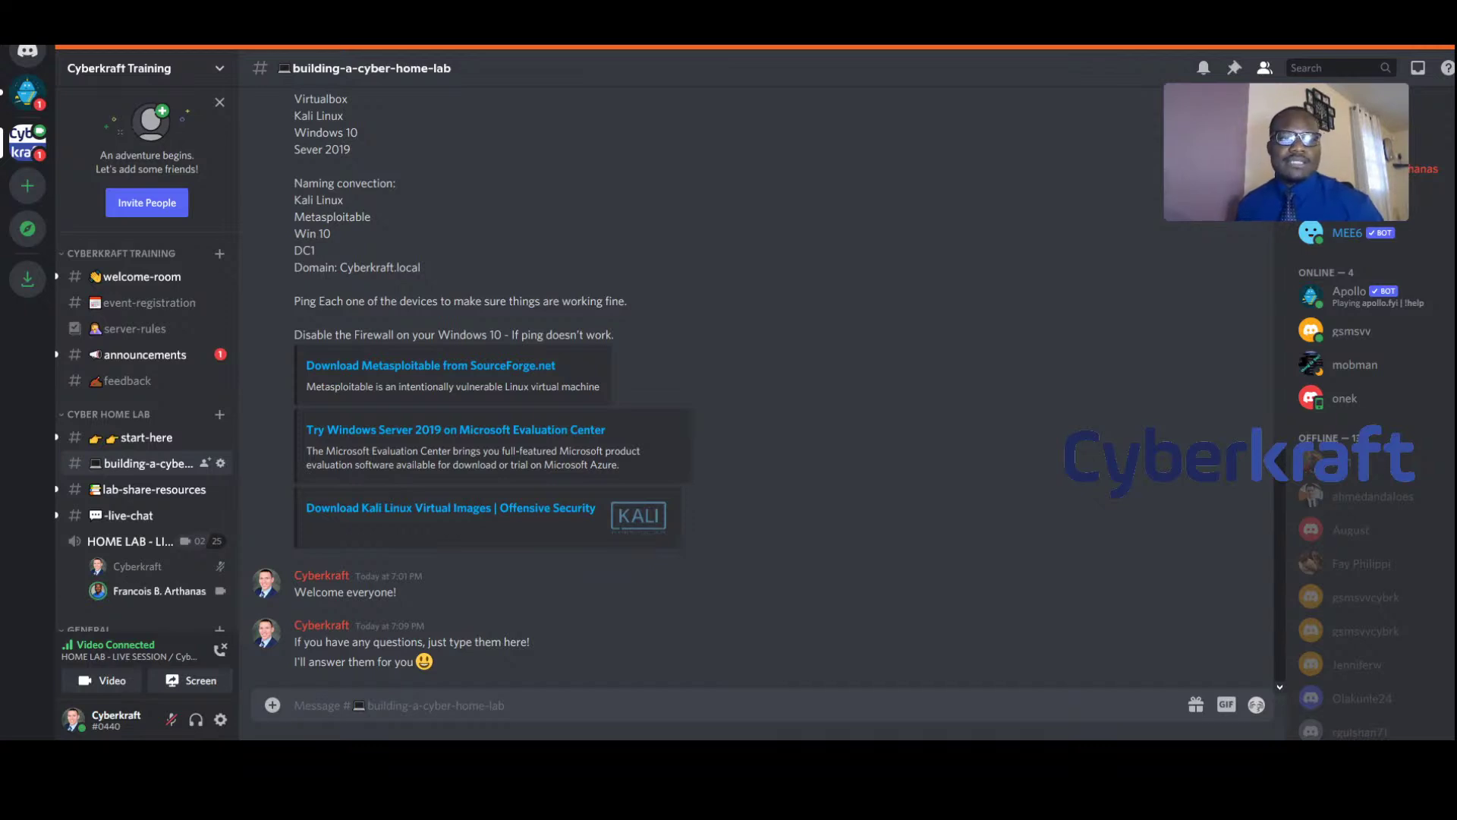
# Scroll up to the virtualbox.org Downloads link and open it in the browser
pyautogui.scroll(6, 584, 387)
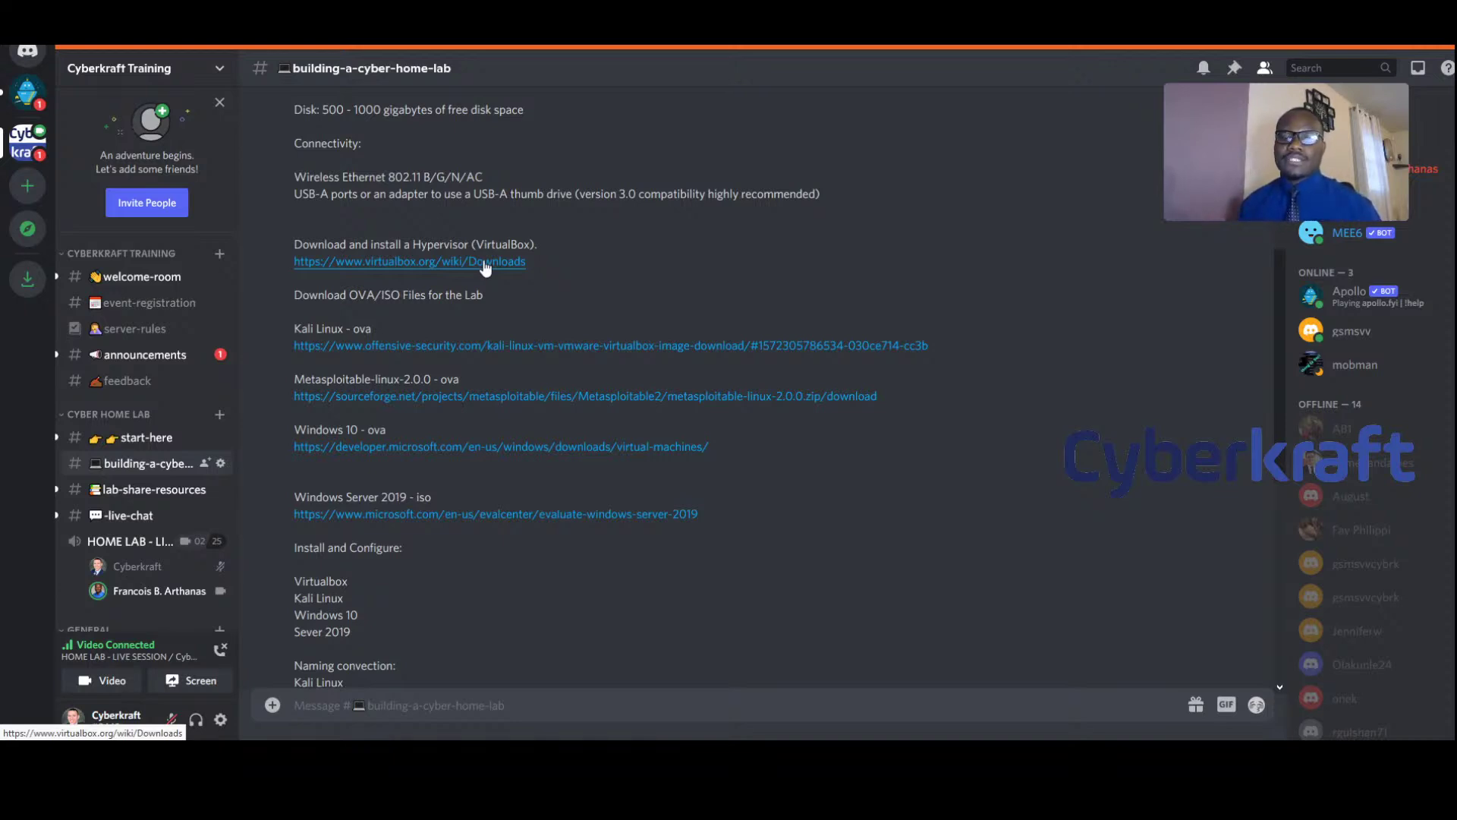
pyautogui.click(524, 264)
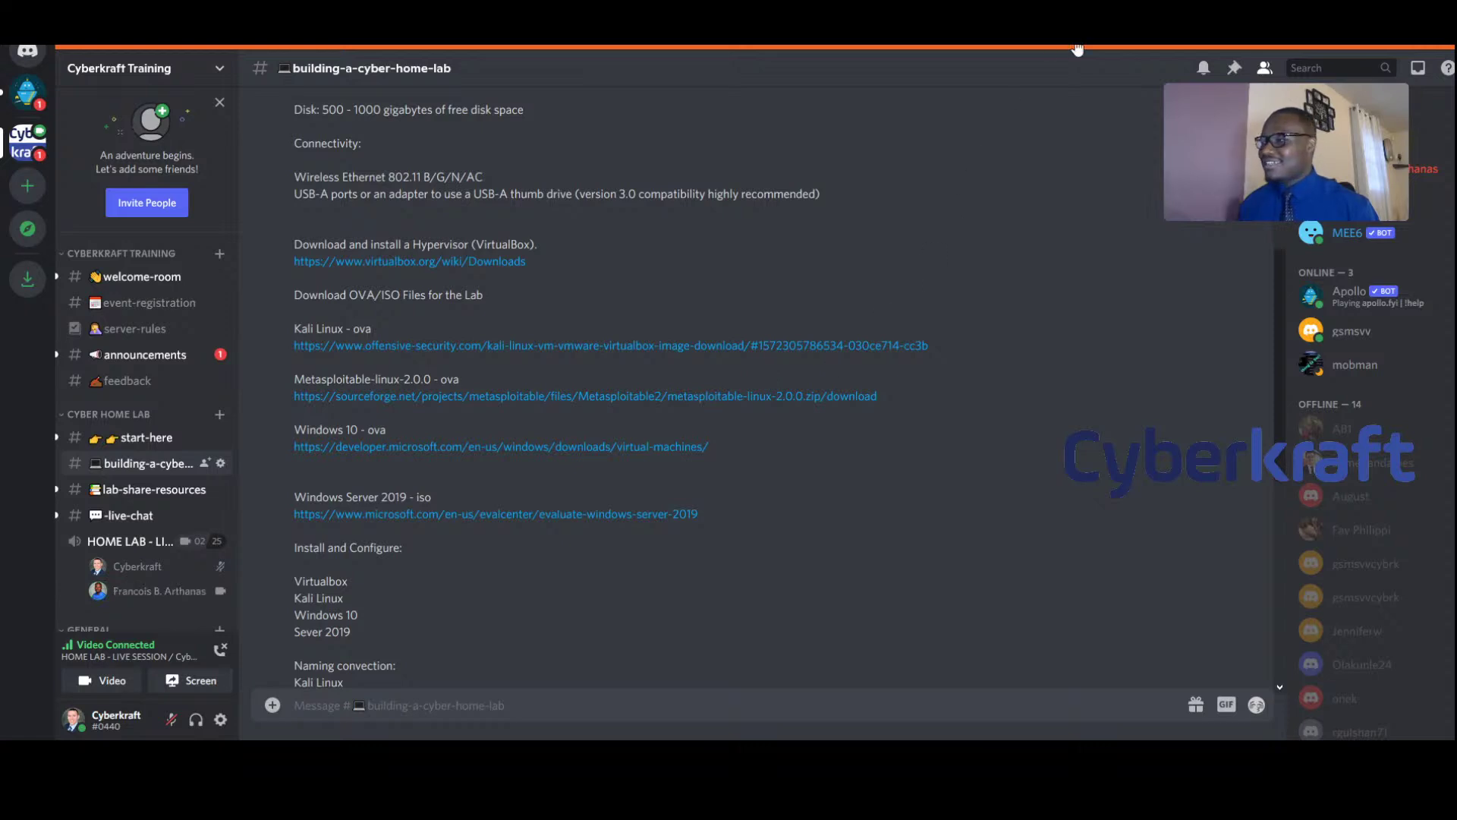
pyautogui.moveTo(1281, 161)
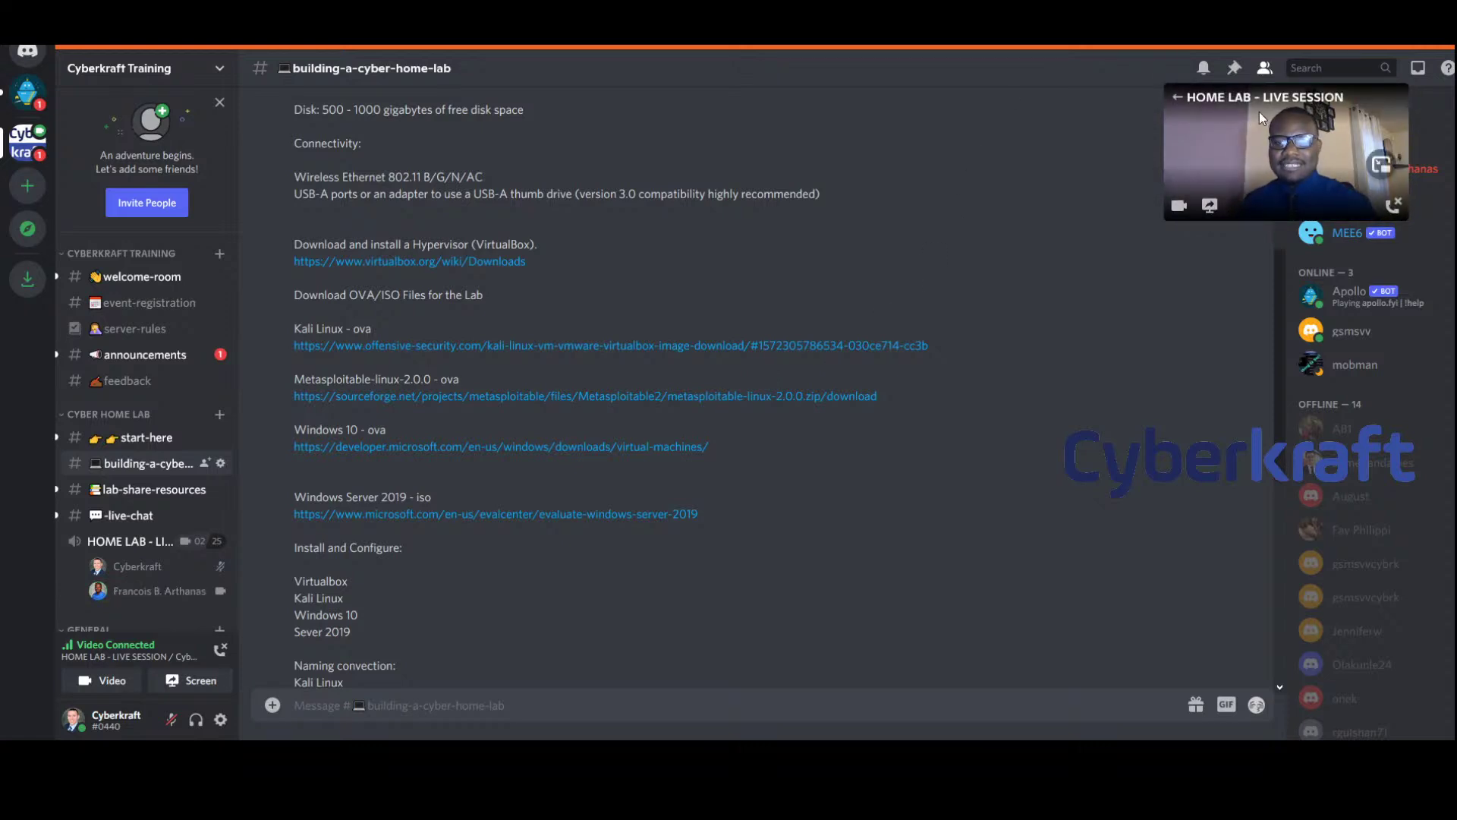
pyautogui.scroll(-6, 689, 554)
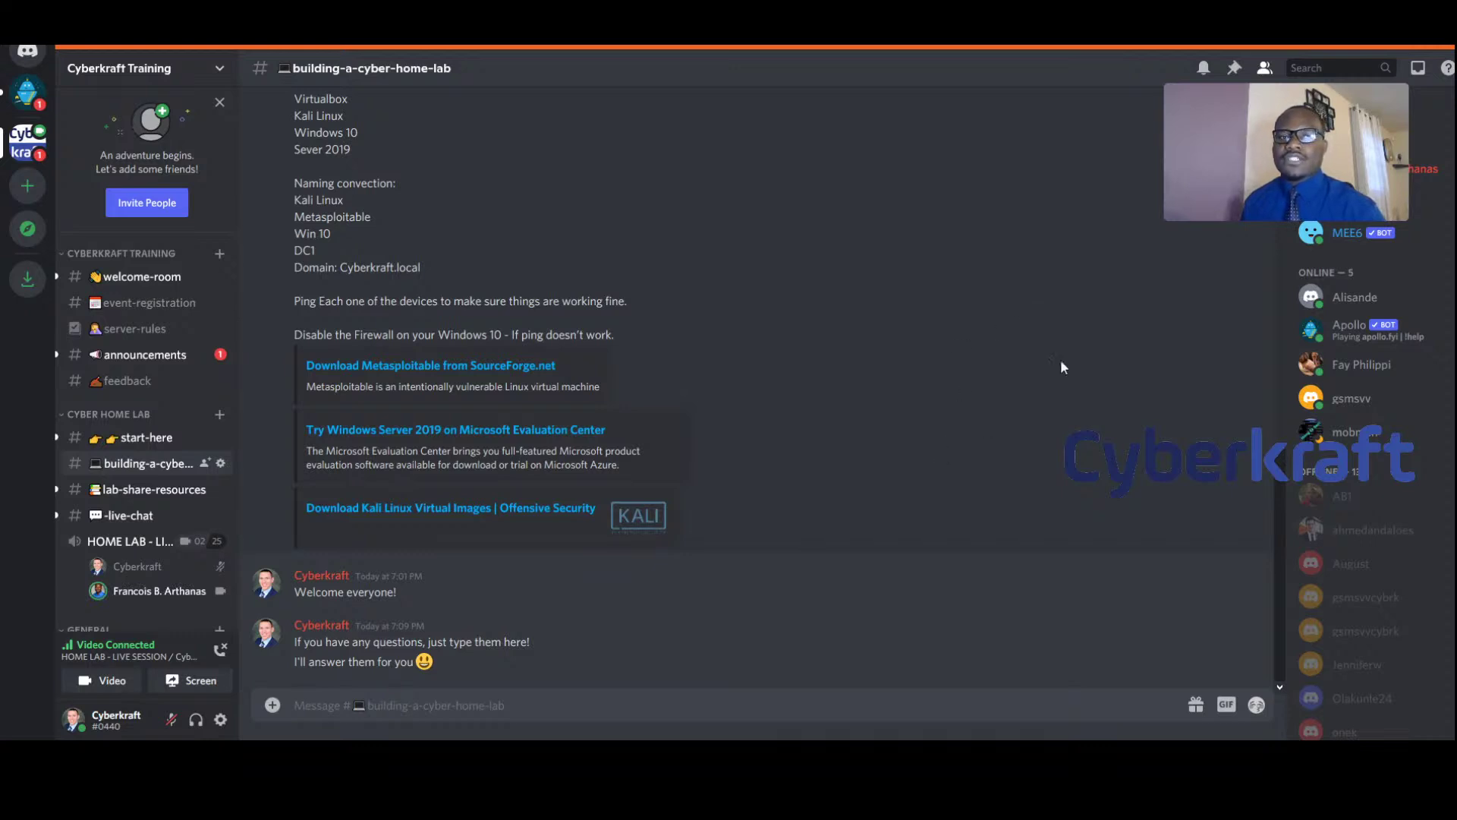
pyautogui.moveTo(1277, 117); pyautogui.dragTo(993, 237)
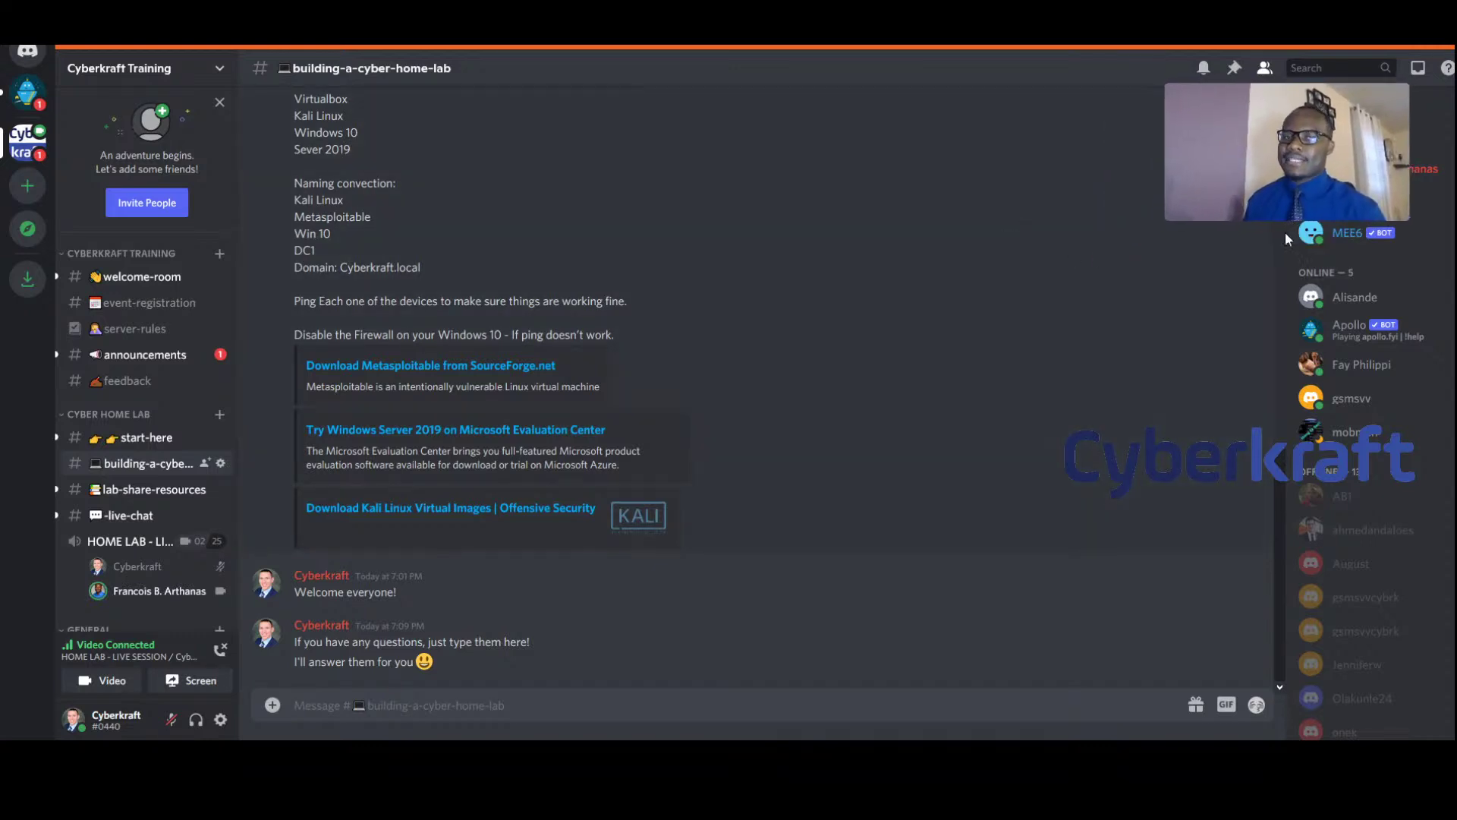
pyautogui.click(1383, 161)
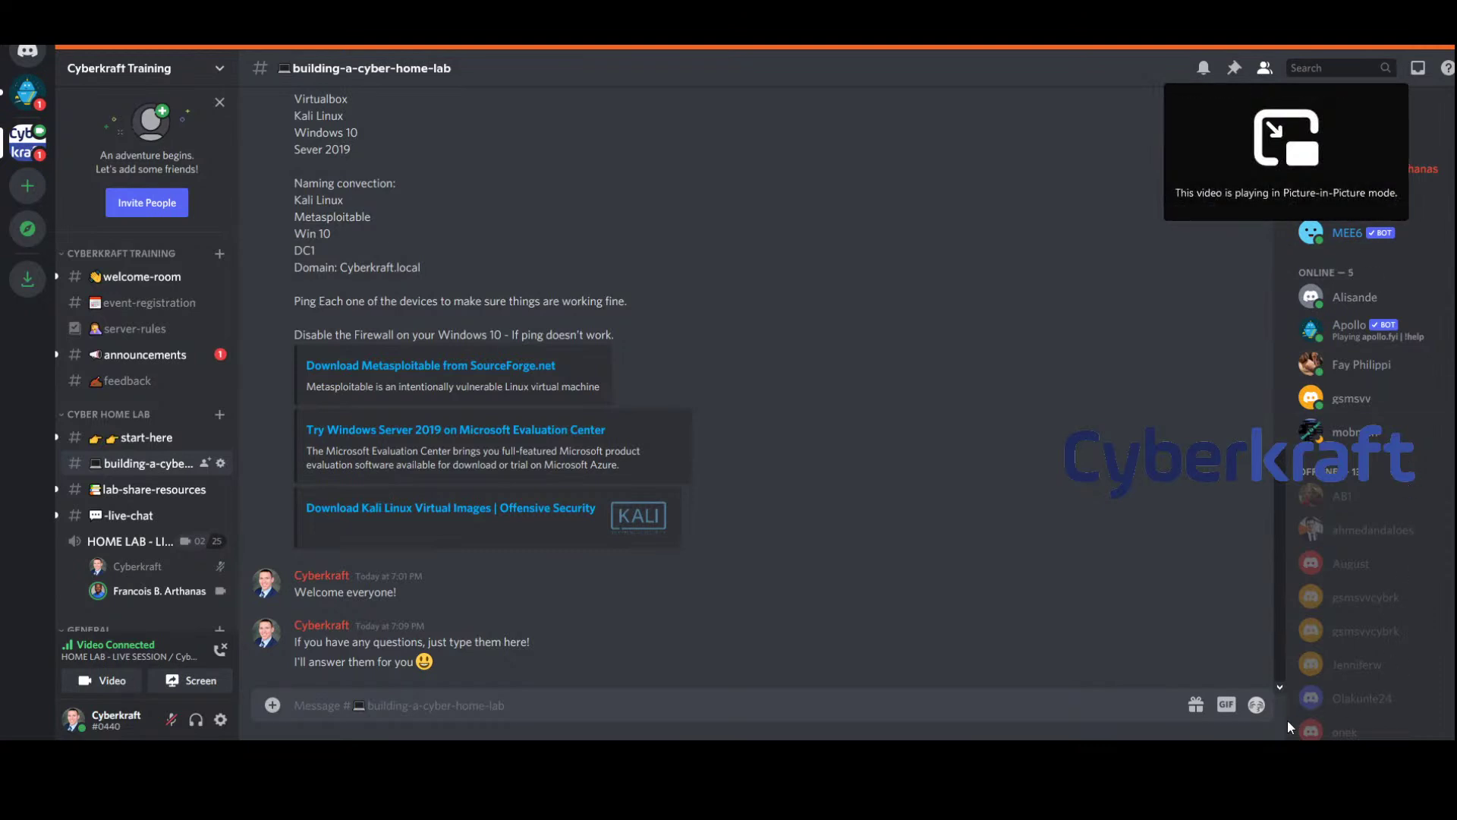
pyautogui.click(1260, 182)
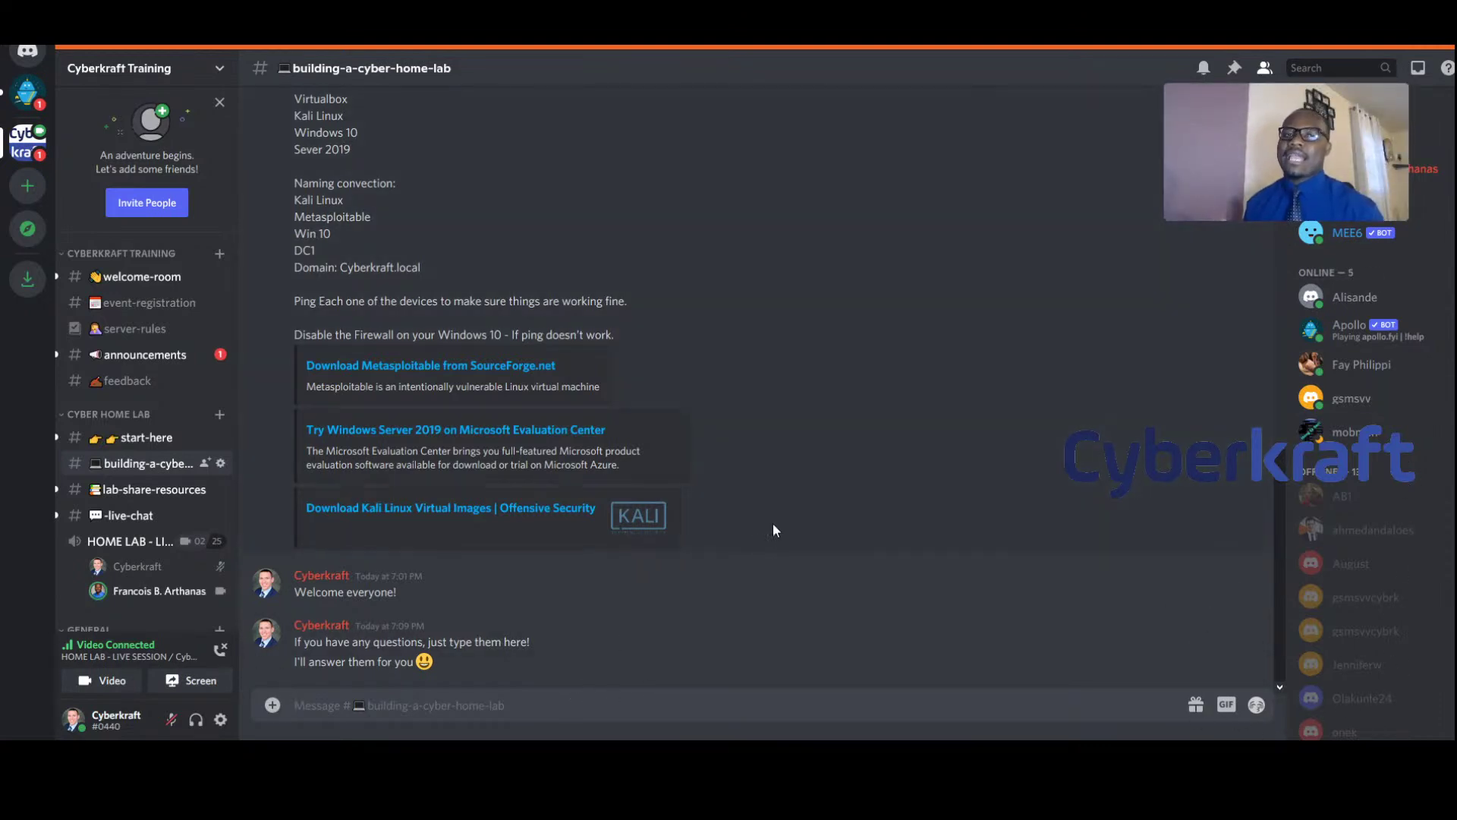
pyautogui.click(145, 354)
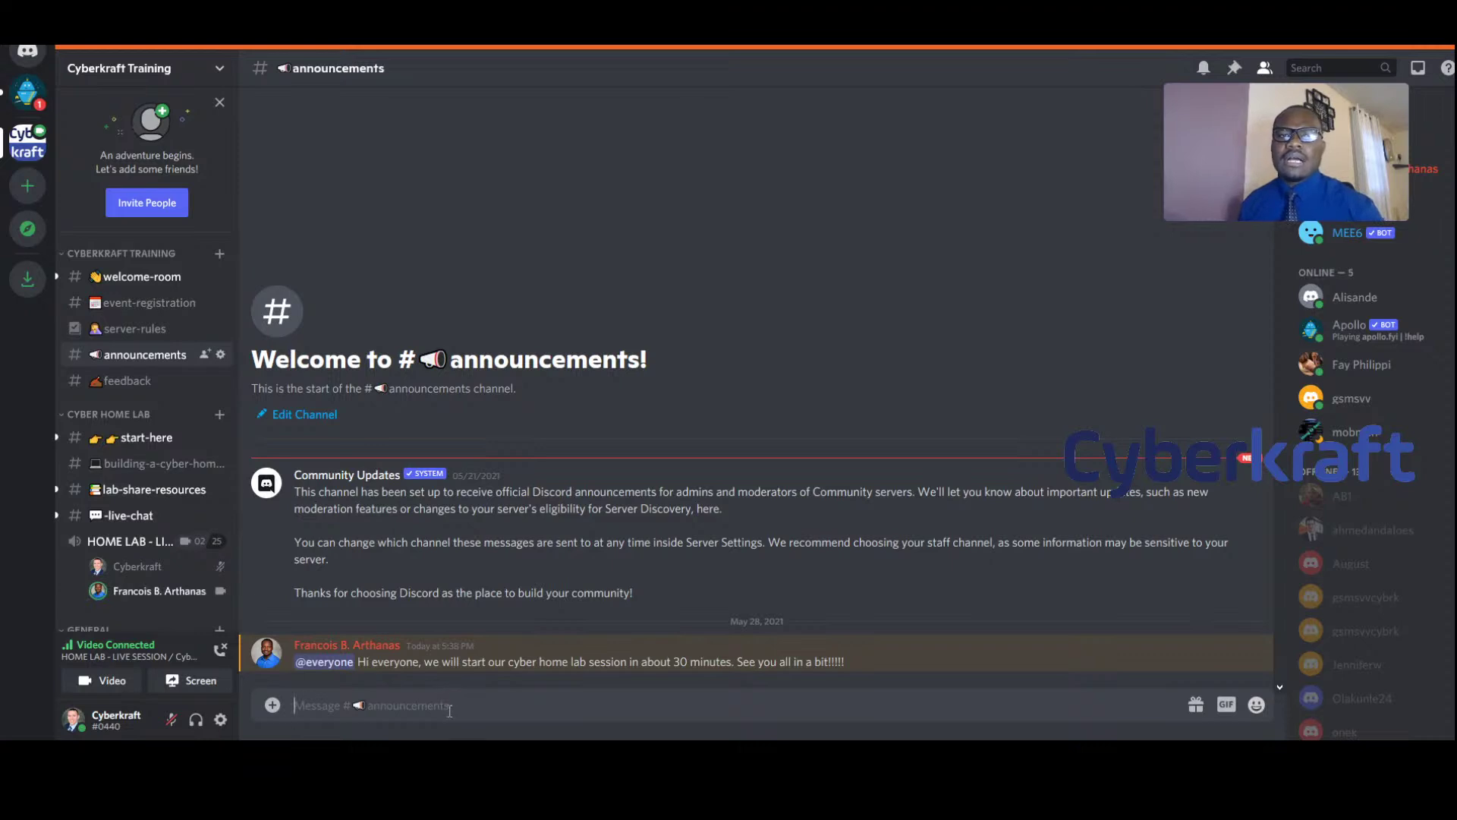
pyautogui.click(153, 467)
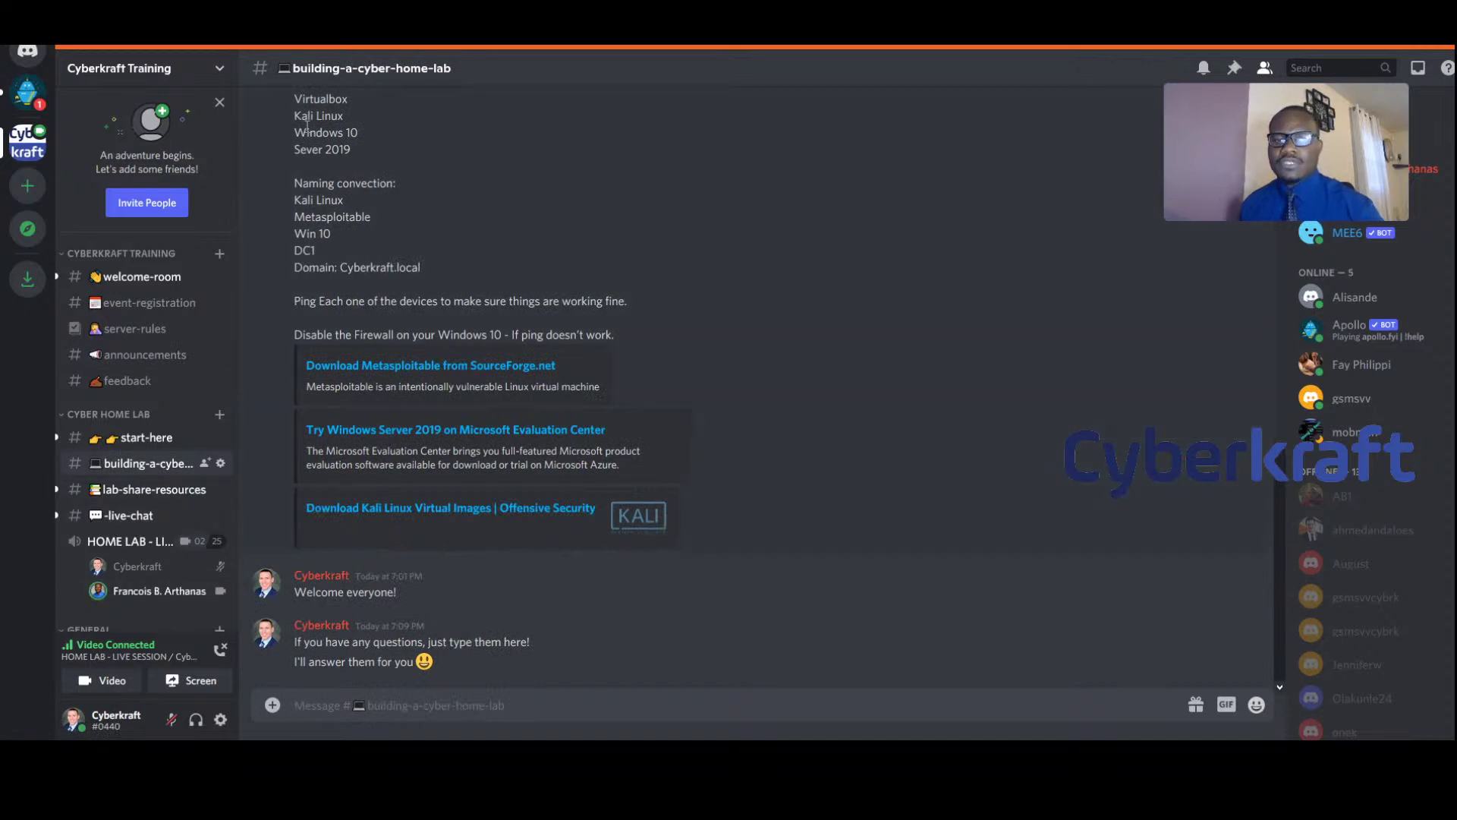
# In welcome-room, announce the live home lab stream and direct people to building-a-cyber-homelab
pyautogui.click(140, 278)
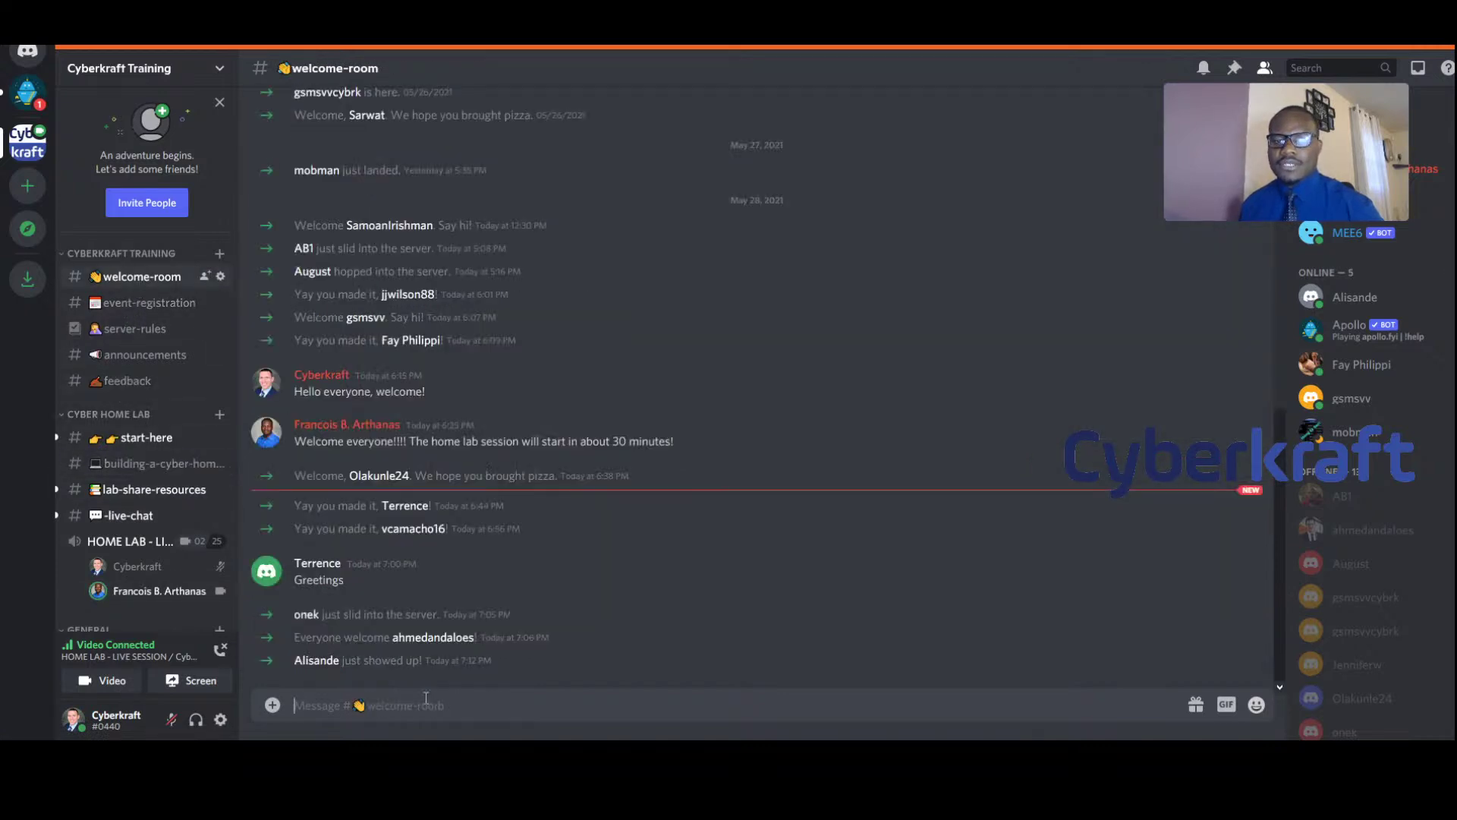
pyautogui.write('Jus')
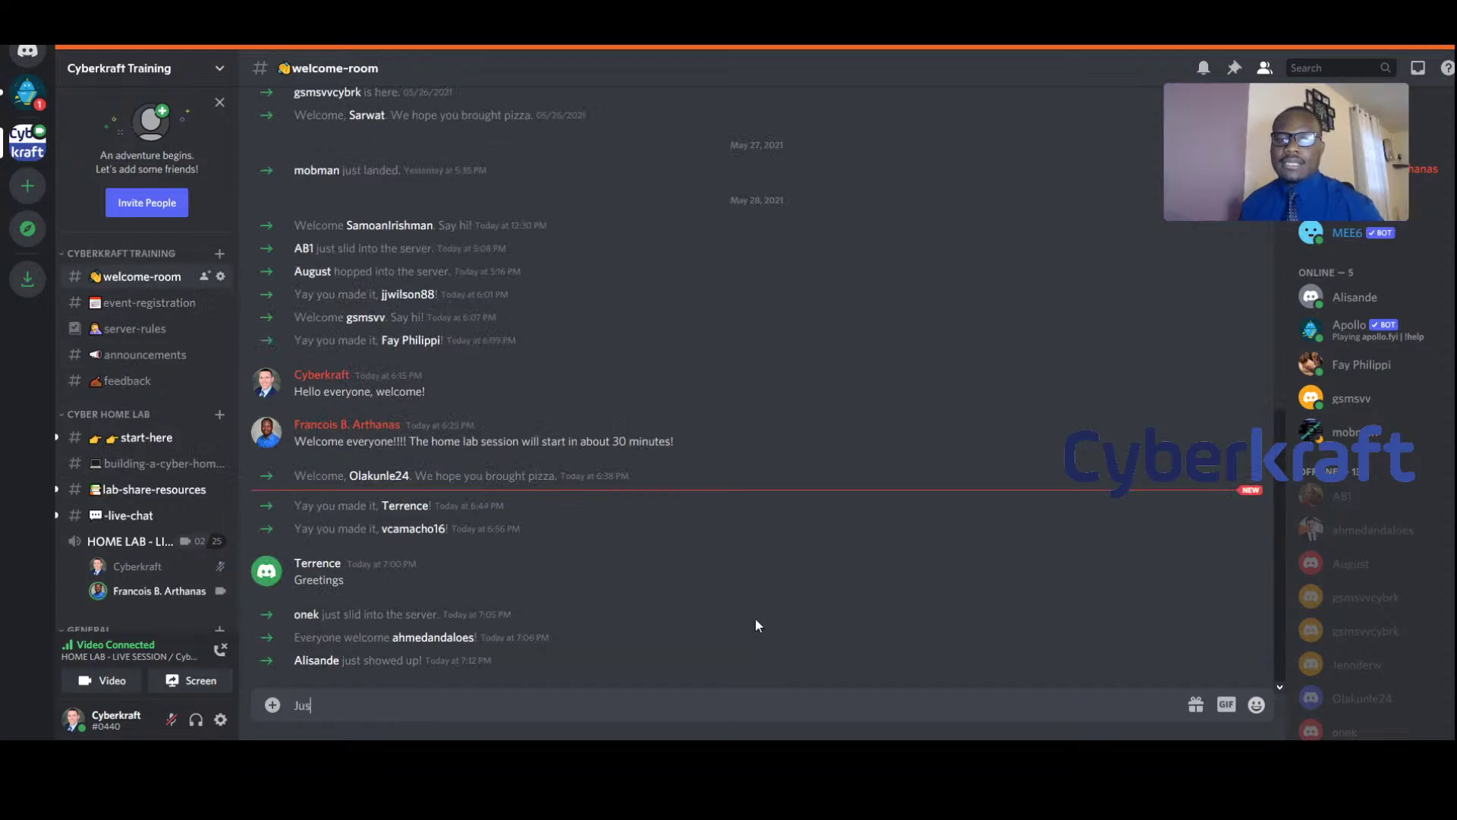
pyautogui.press('BackSpace')
pyautogui.press('BackSpace')
pyautogui.press('BackSpace')
pyautogui.press('BackSpace')
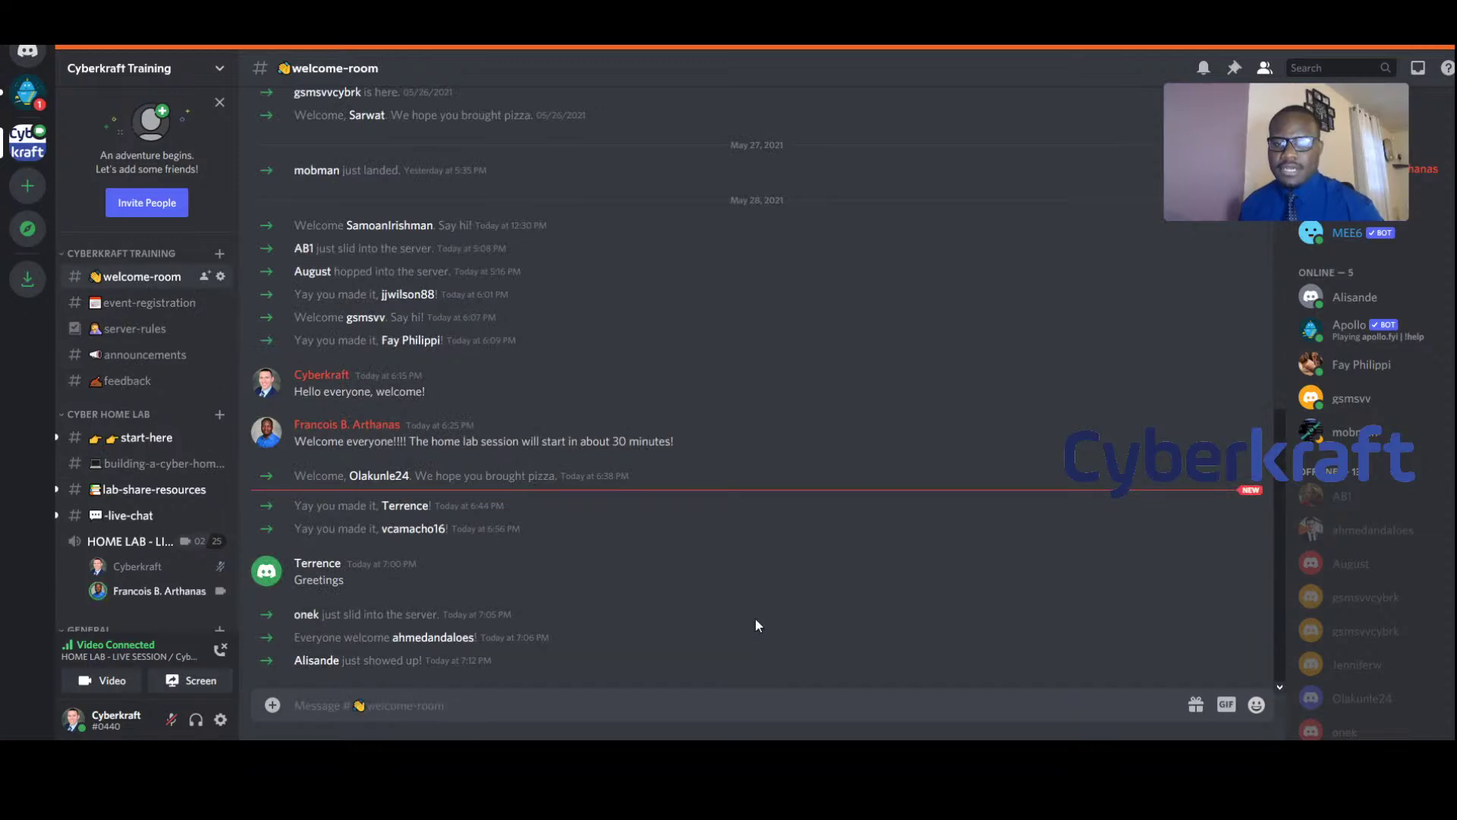
pyautogui.write("We're live stre")
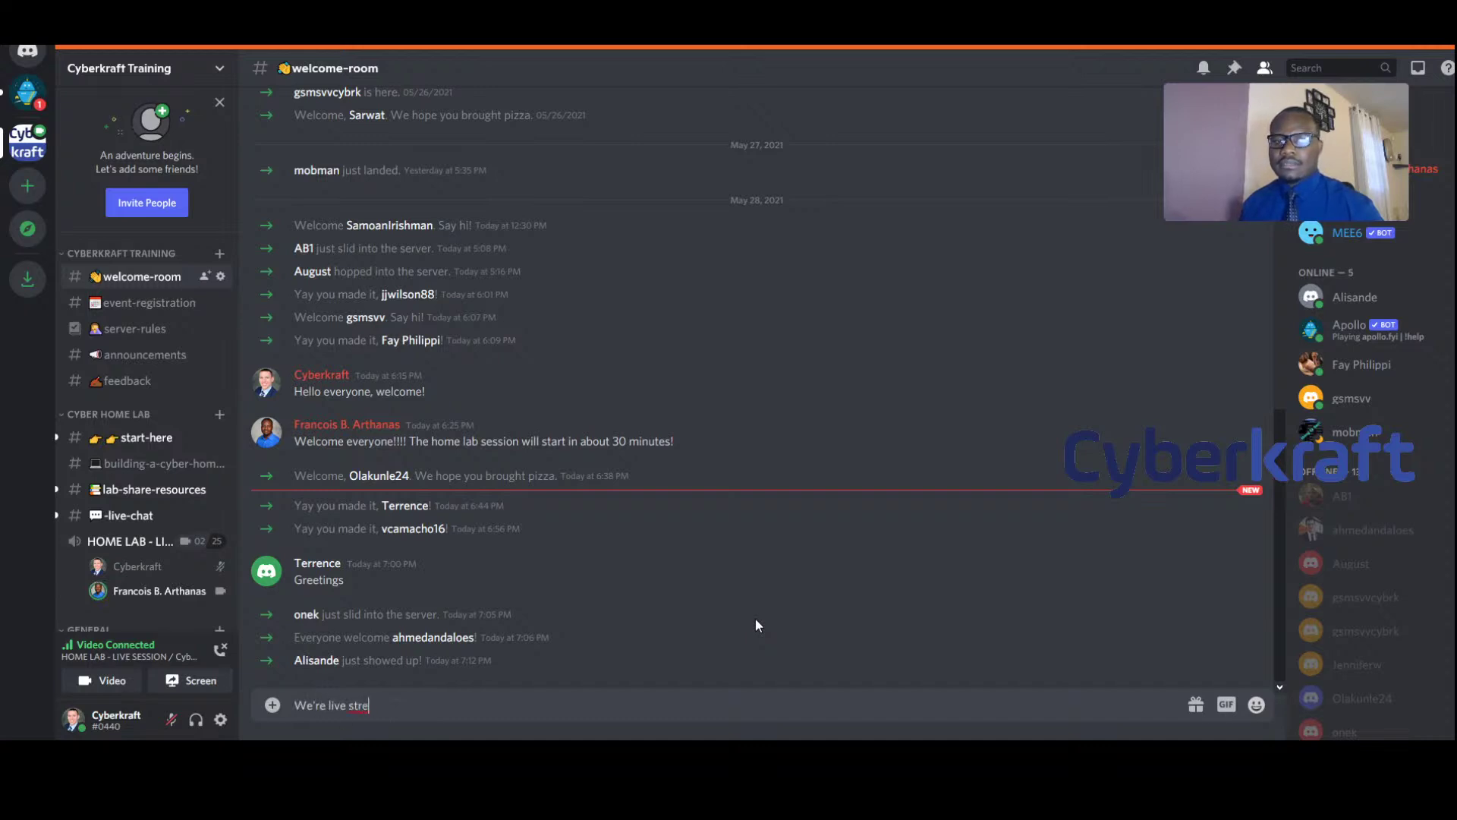
pyautogui.write('amining ou')
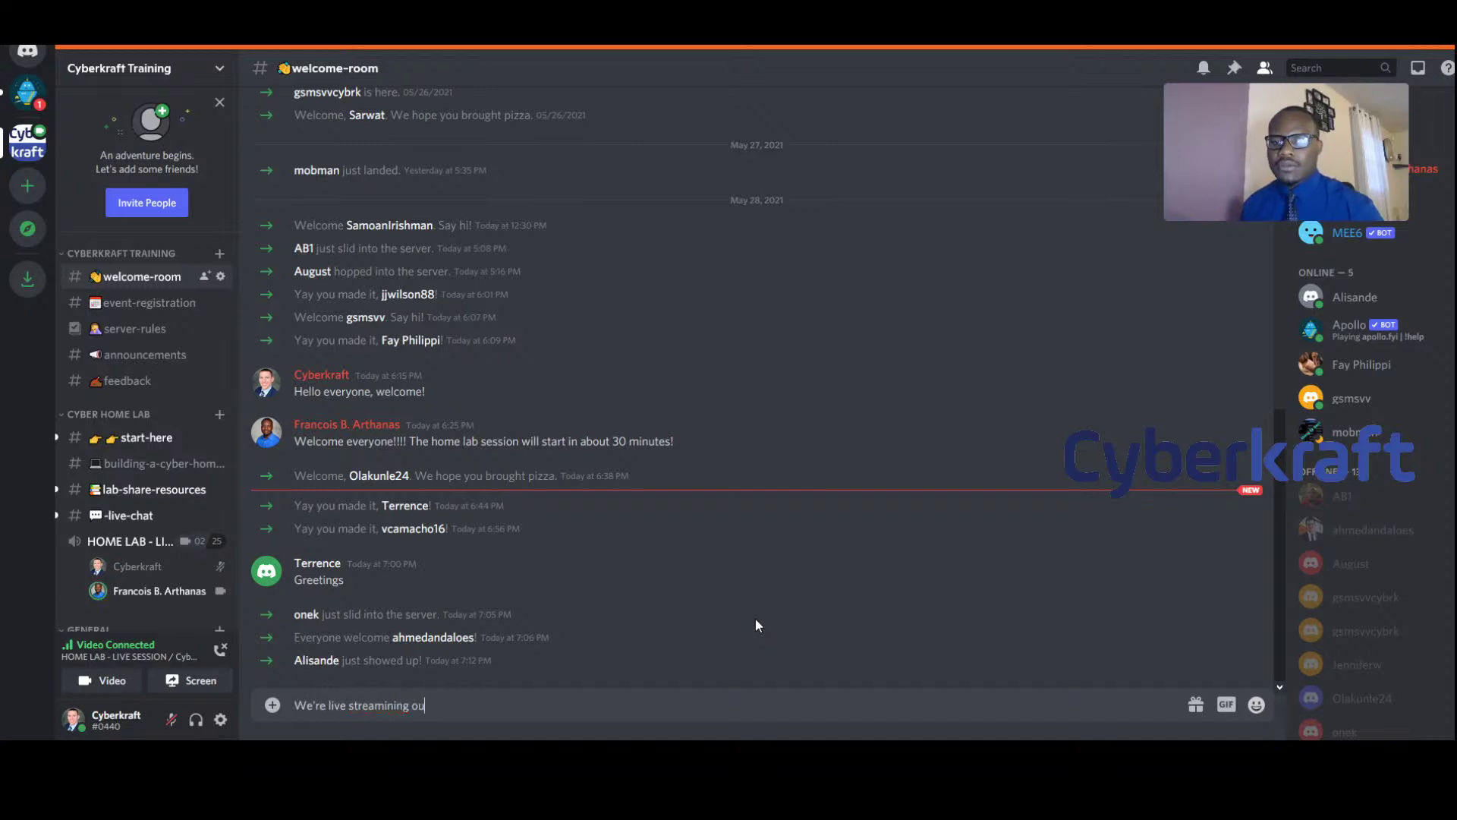
pyautogui.press('BackSpace')
pyautogui.press('BackSpace')
pyautogui.press('BackSpace')
pyautogui.press('BackSpace')
pyautogui.press('BackSpace')
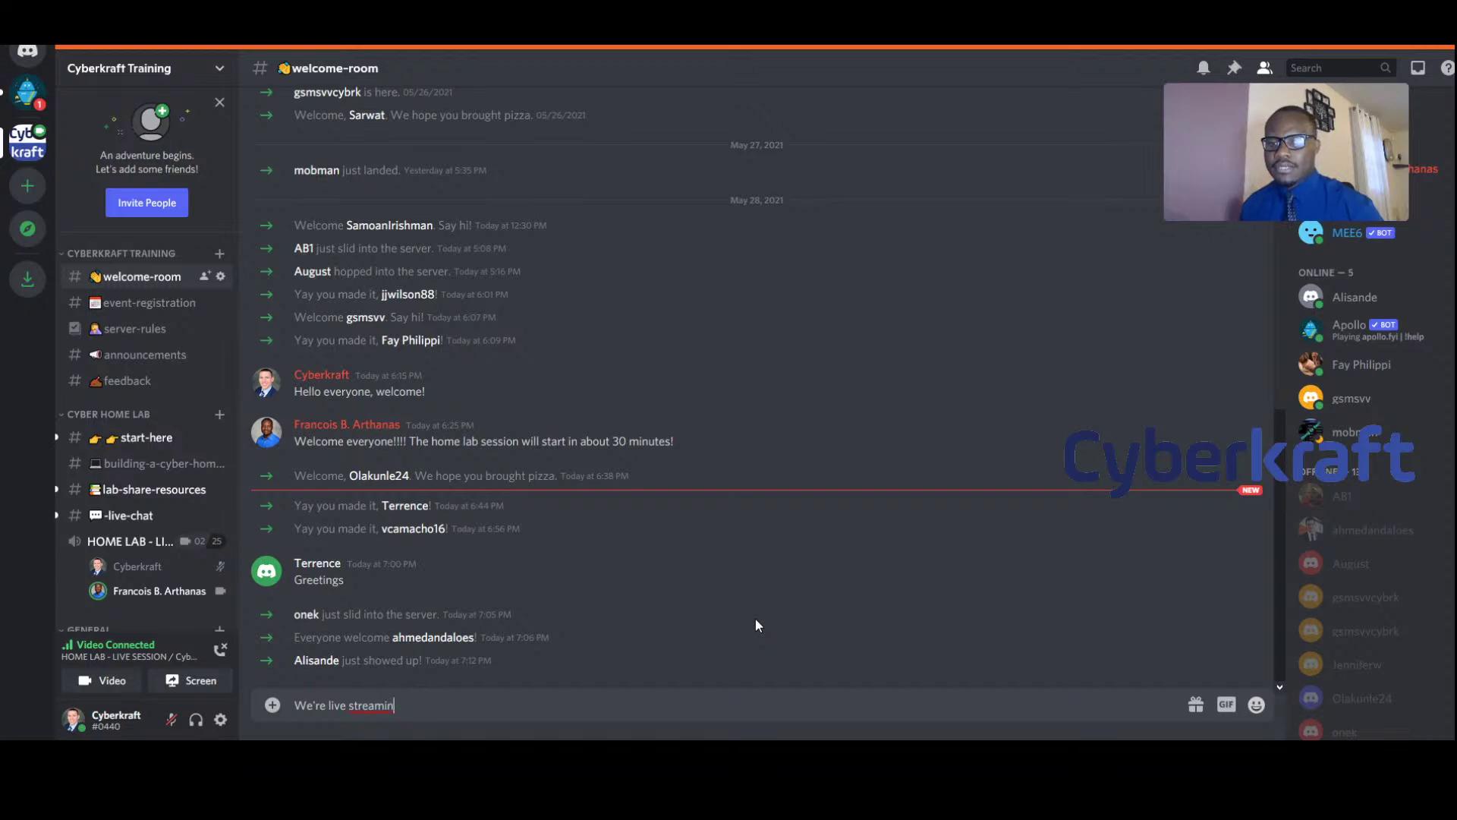
pyautogui.write('ing our free')
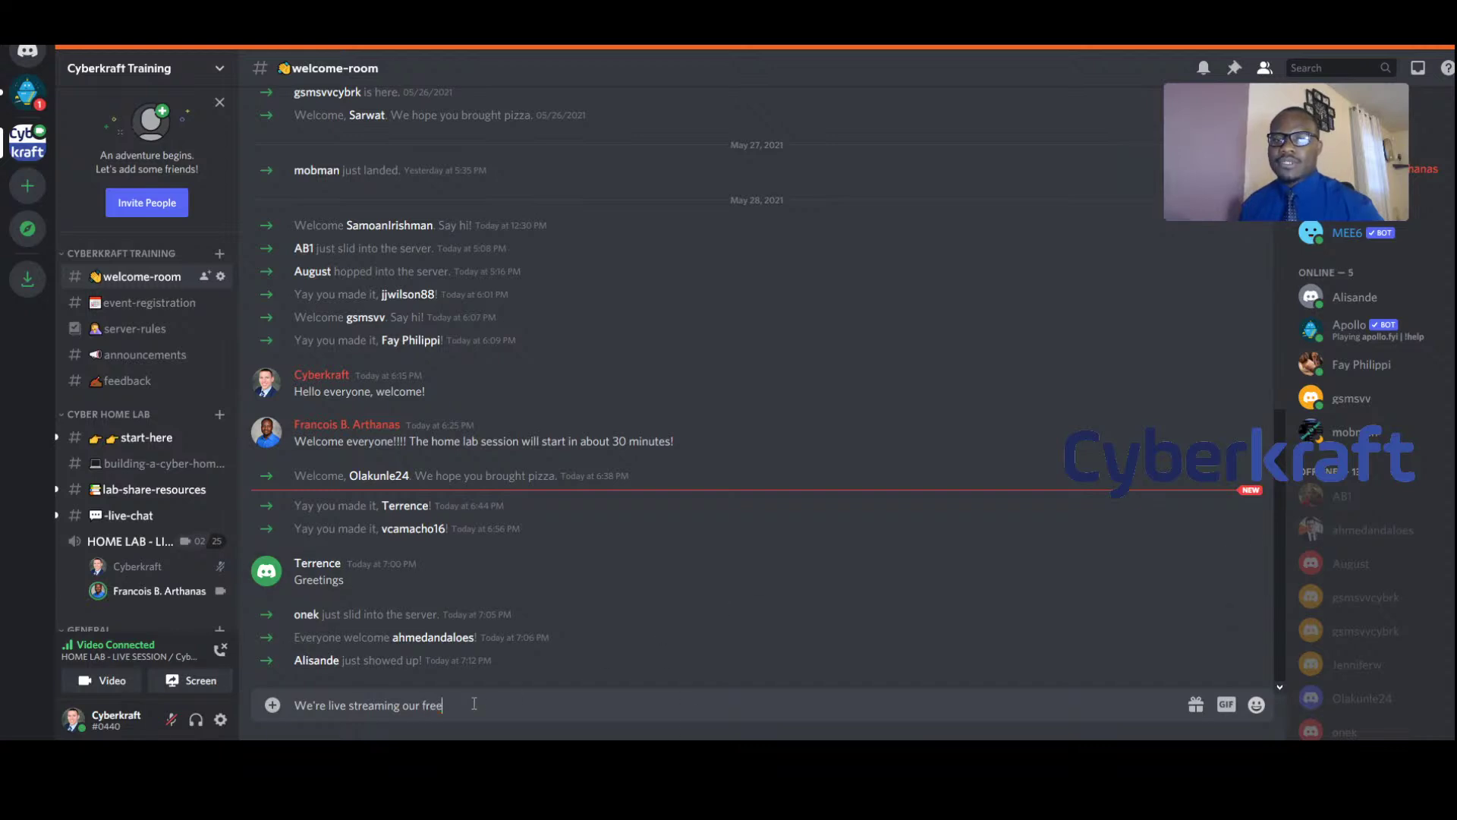
pyautogui.write('ss on how to build')
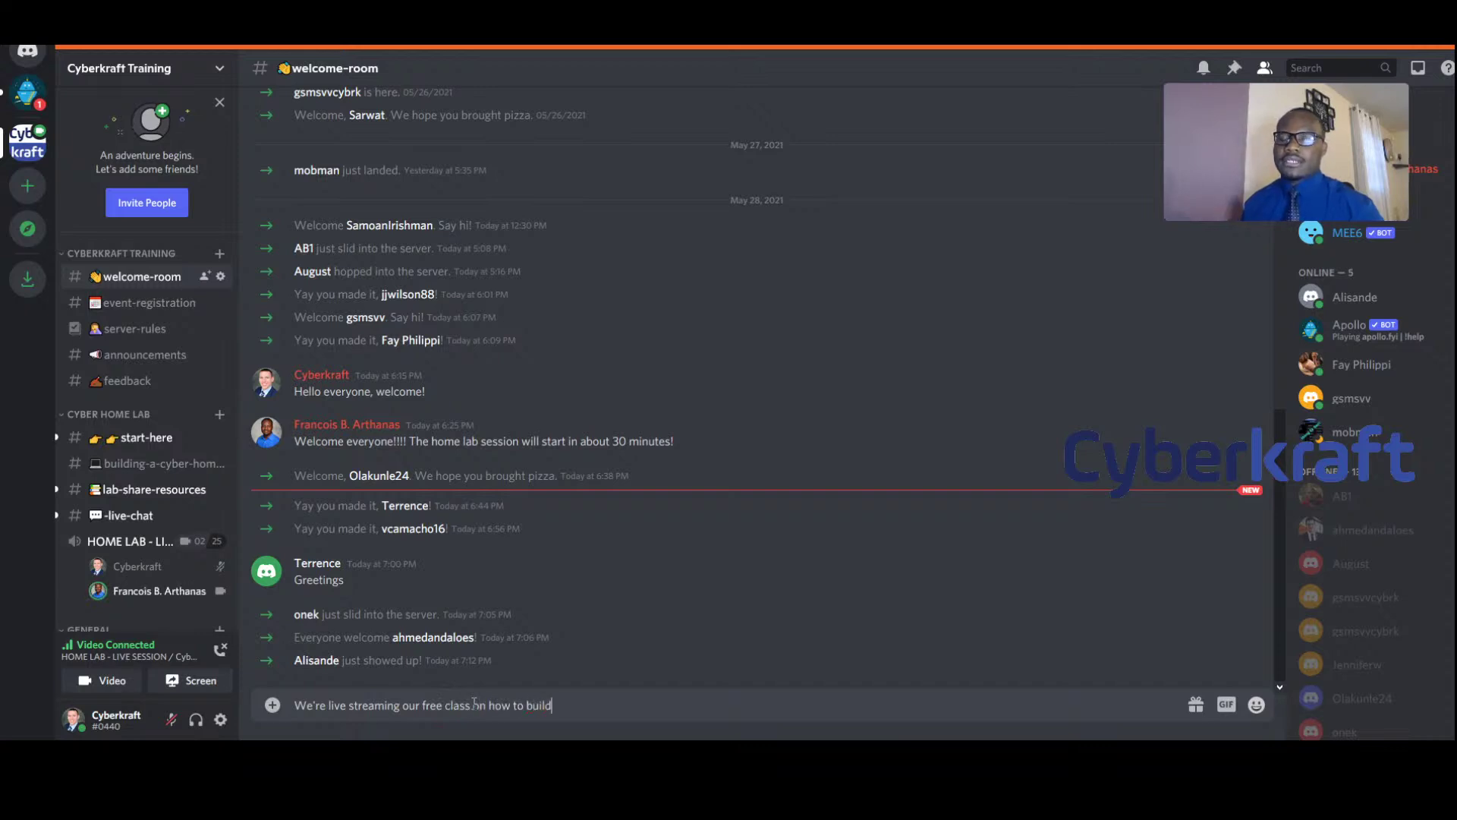
pyautogui.write(' your own h')
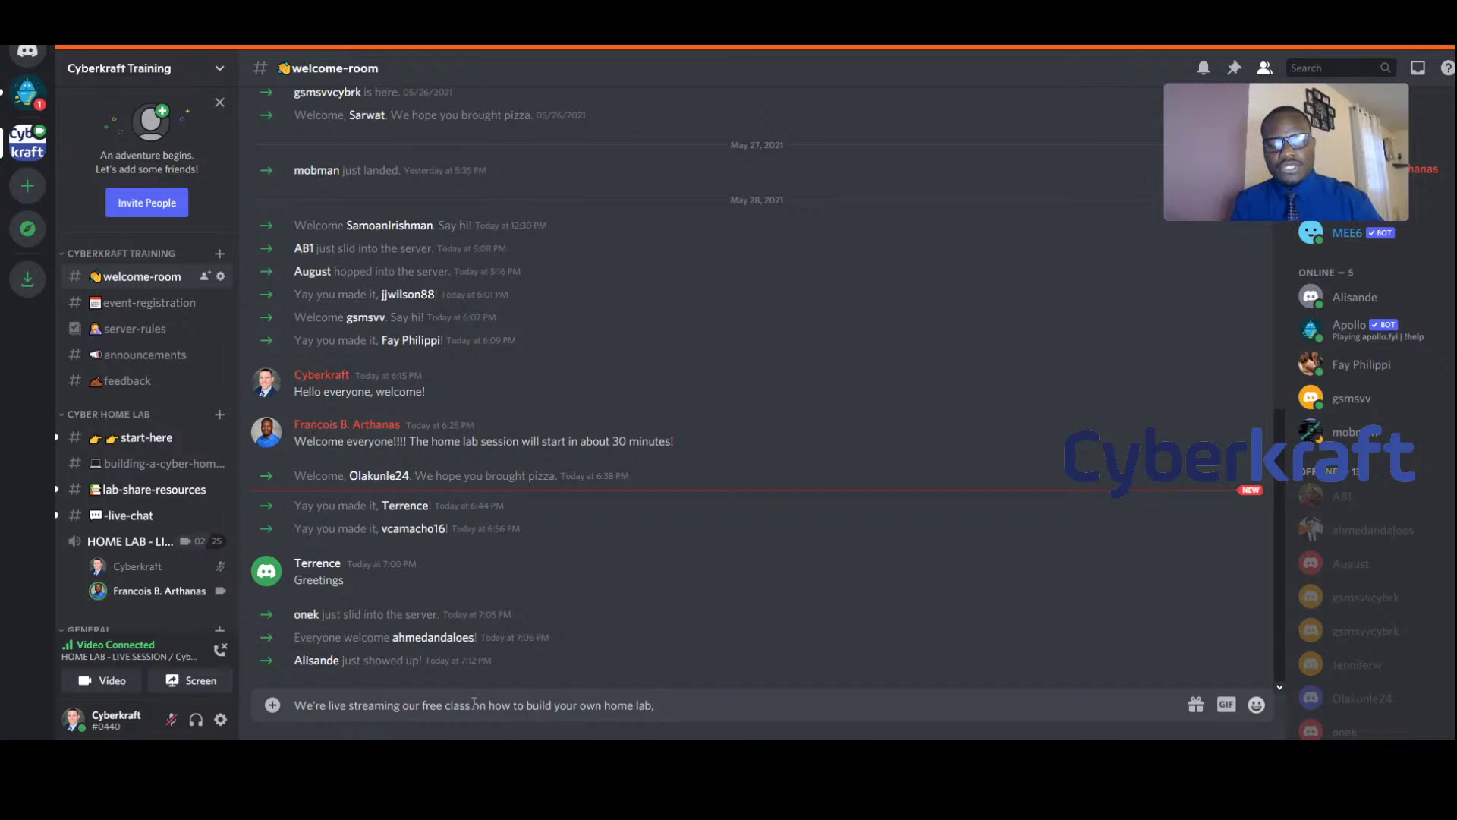
pyautogui.write('ome lab right now')
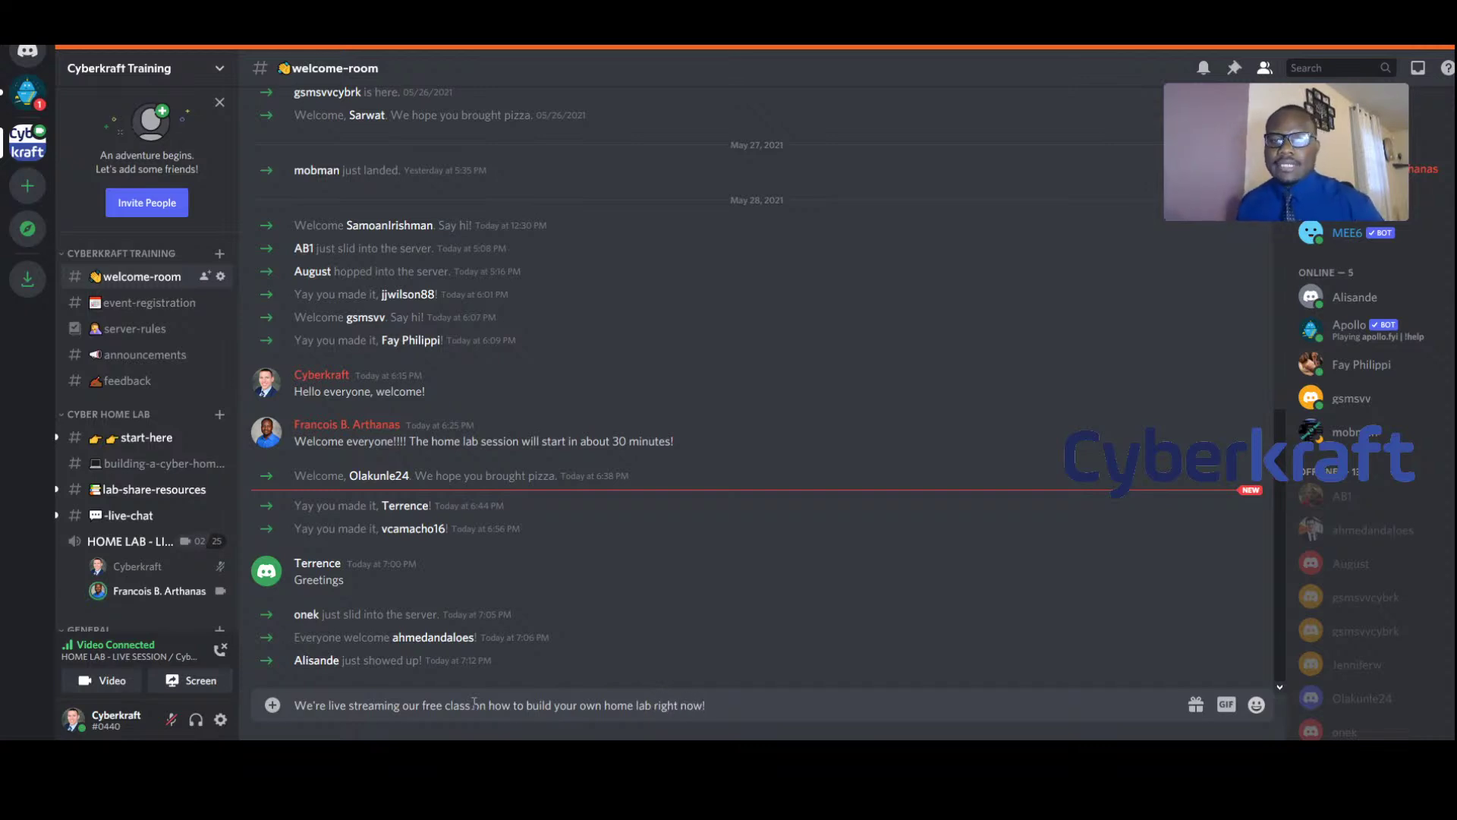
pyautogui.write('!  Join the')
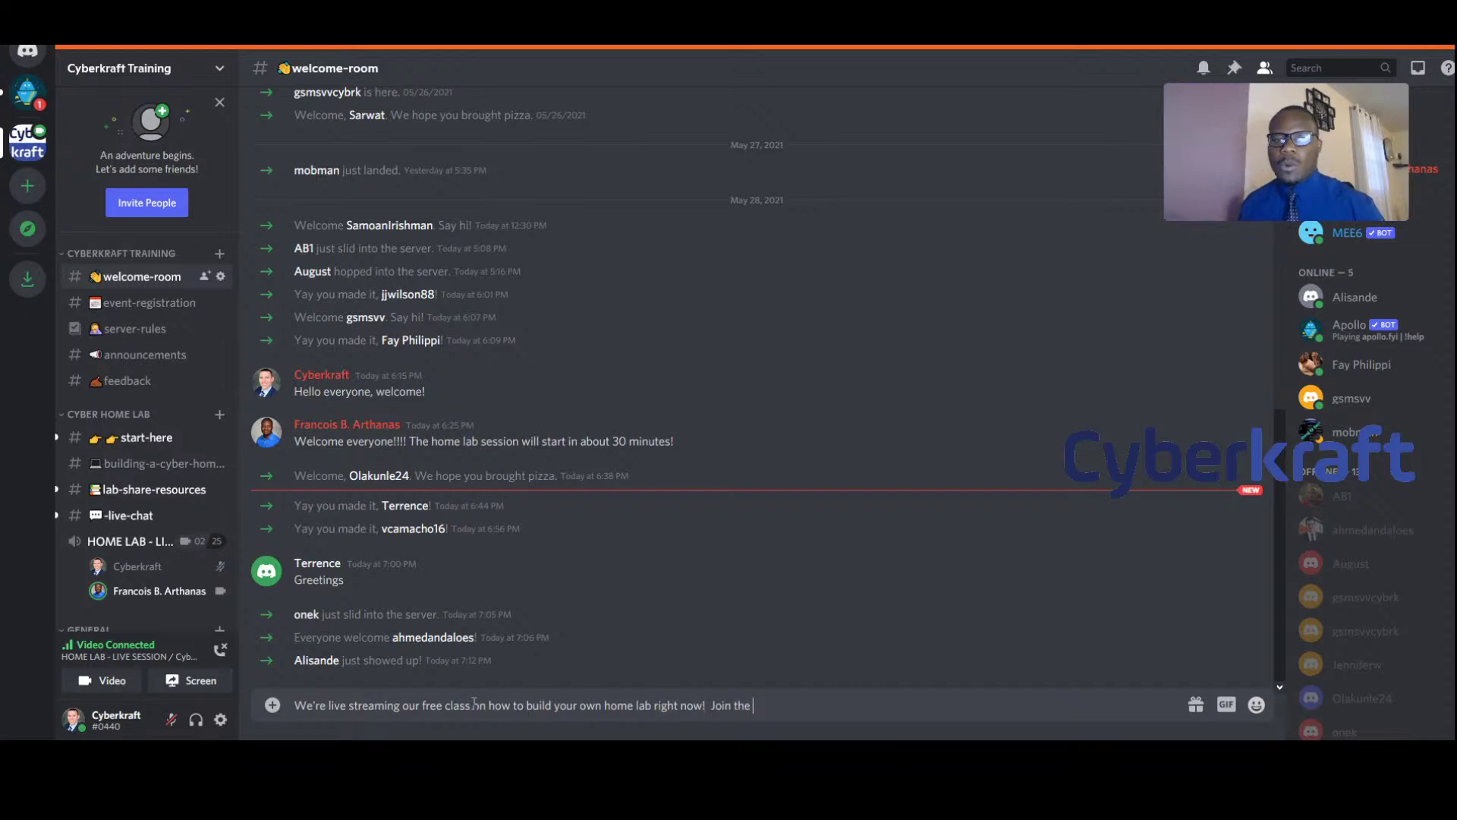
pyautogui.write(' building')
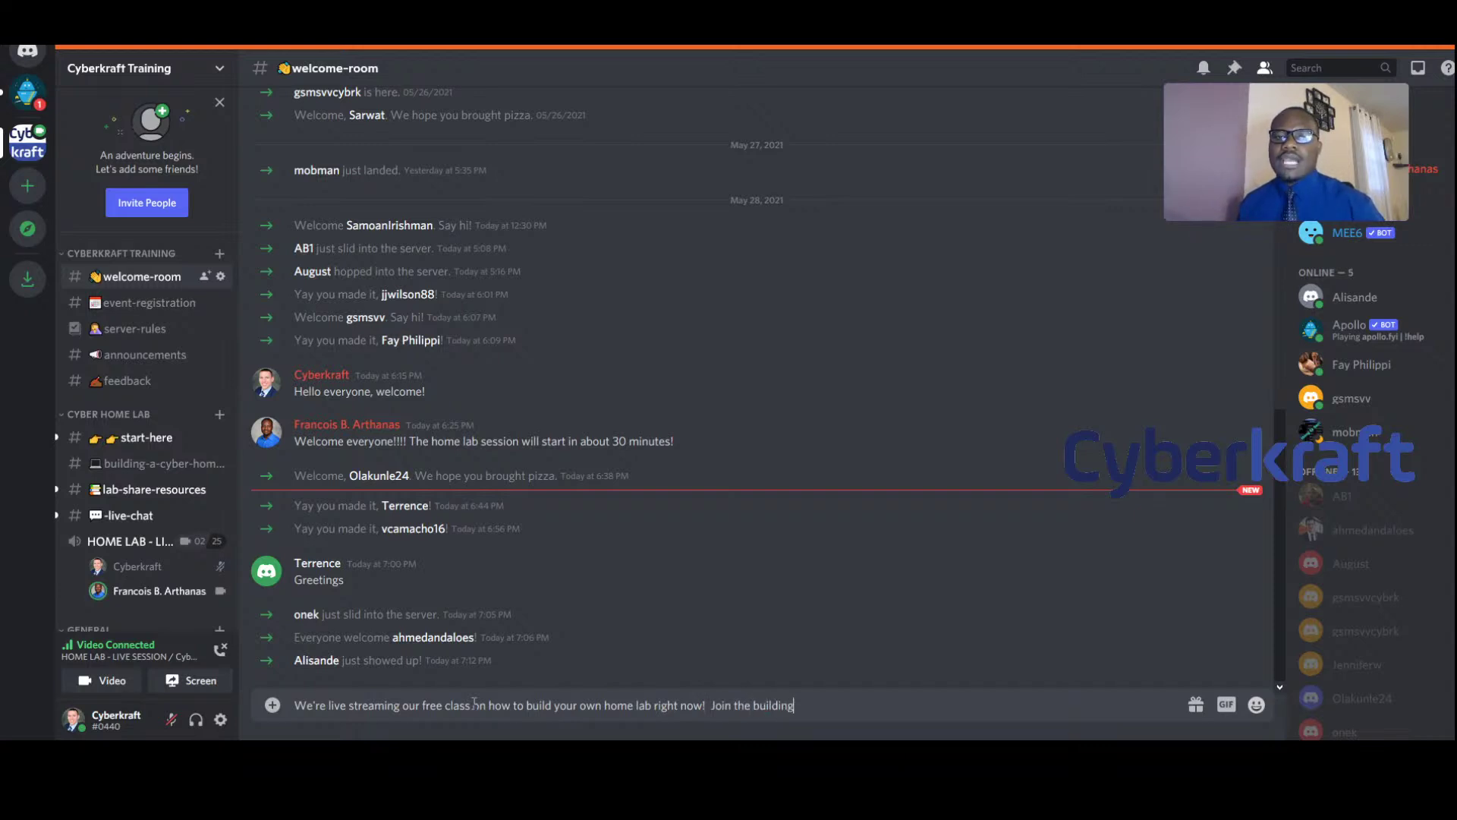
pyautogui.write('-a-cyber-home')
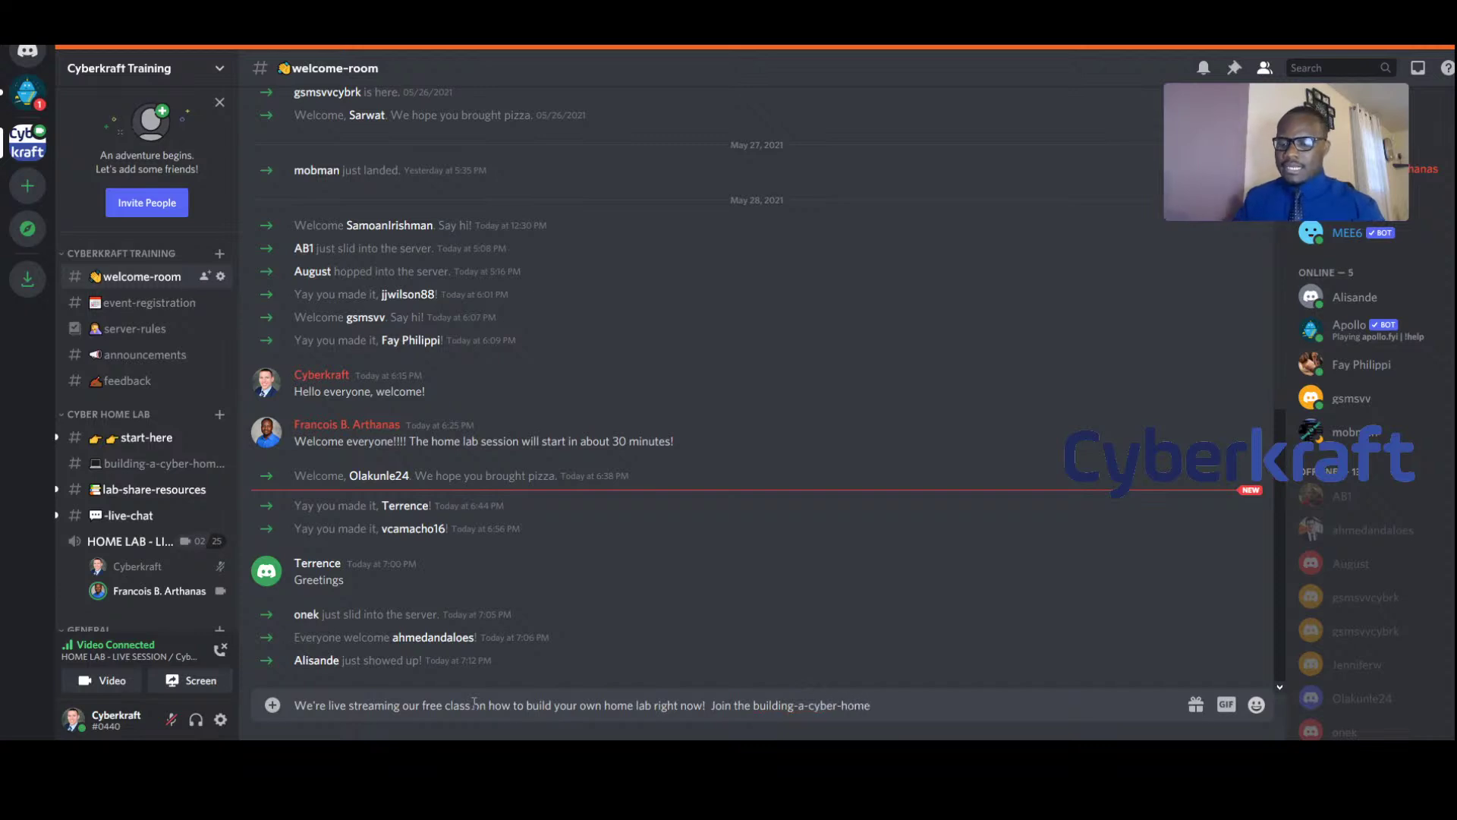
pyautogui.write('lab')
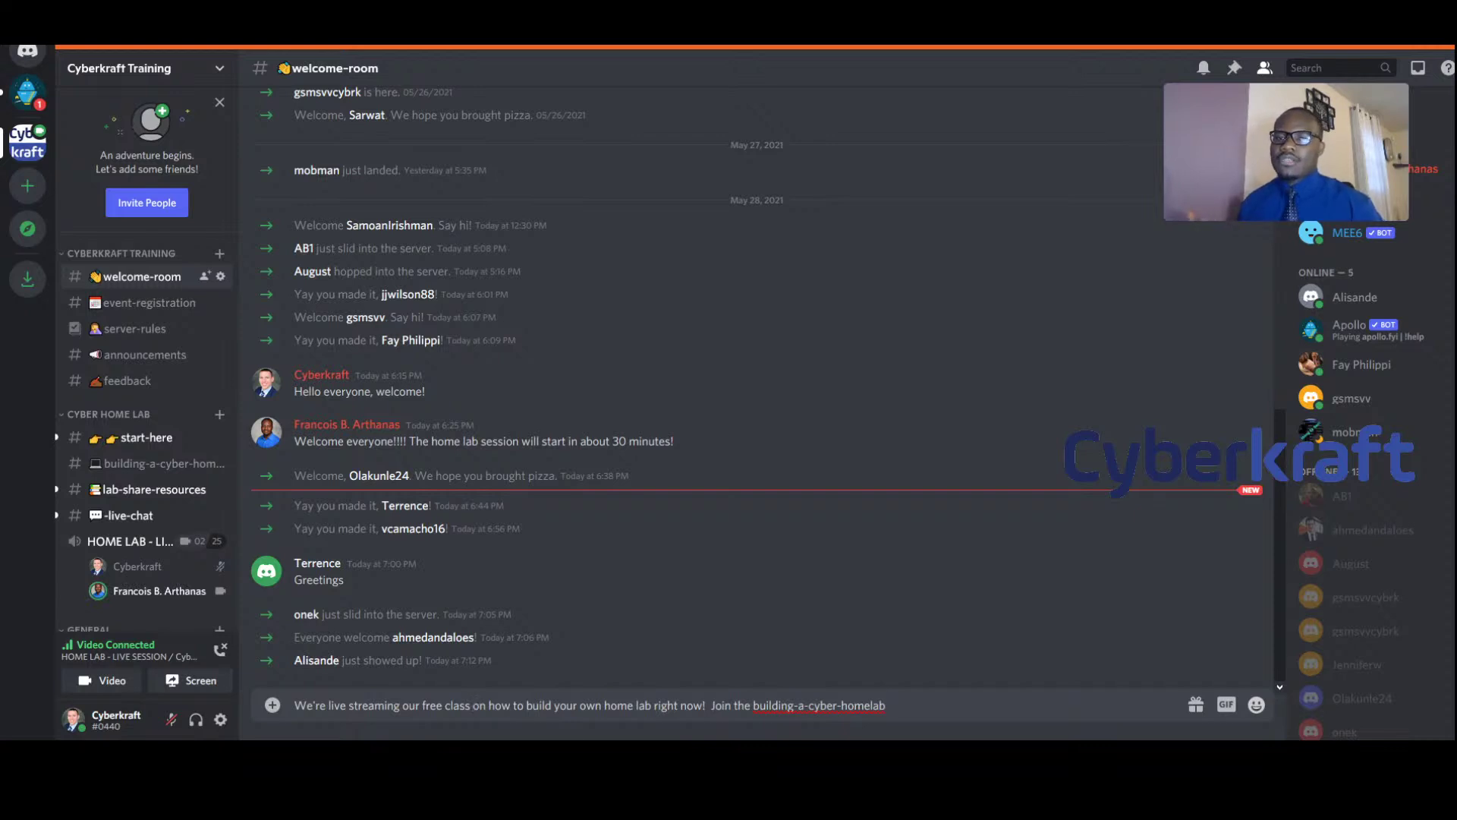
pyautogui.moveTo(746, 706); pyautogui.dragTo(710, 706)
pyautogui.write('Click on')
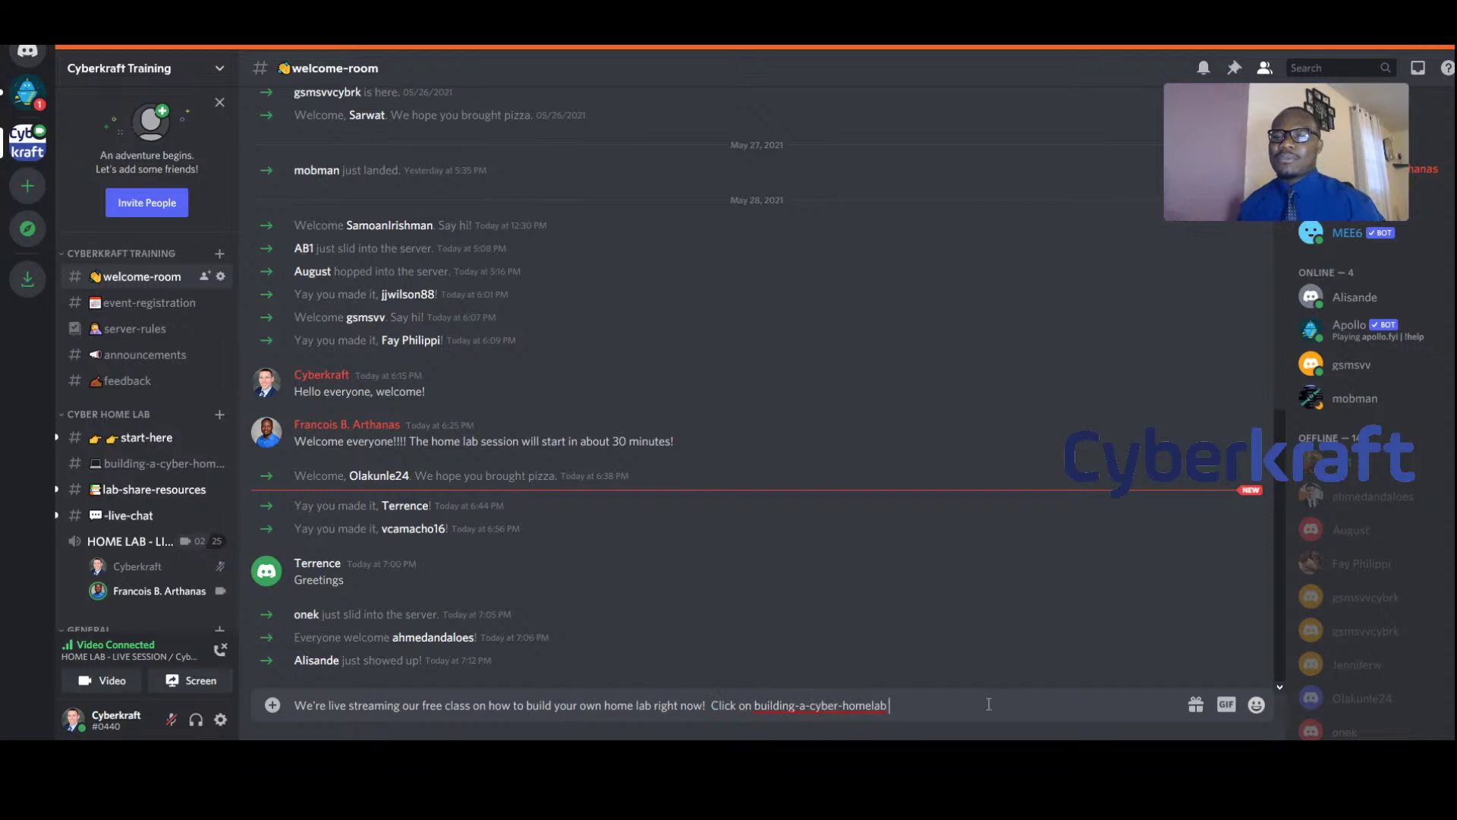
pyautogui.write(' on the left.')
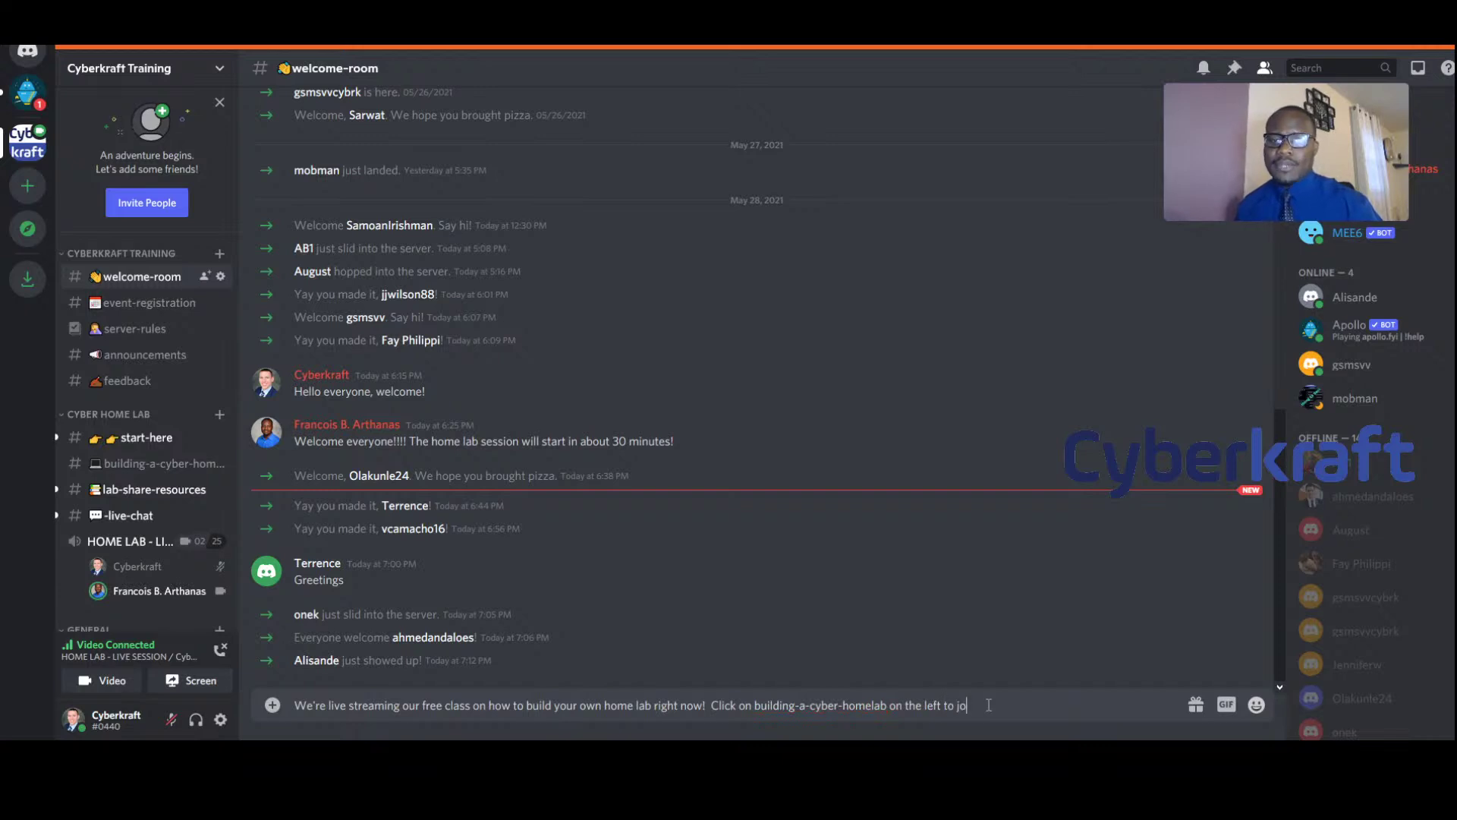
pyautogui.write('!')
pyautogui.press('Return')
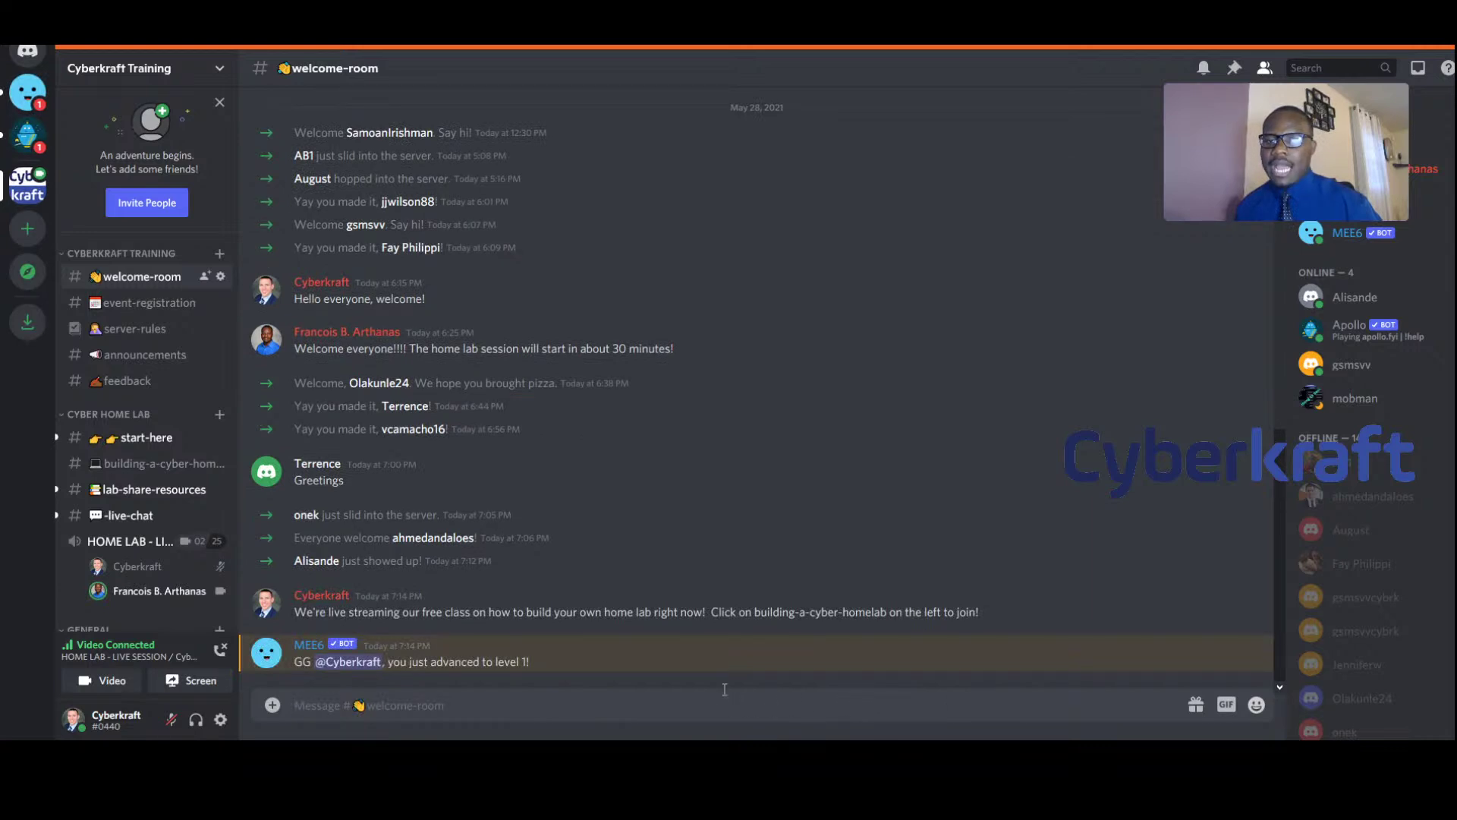
# In building-a-cyber-home-lab, scroll up to the download links and follow the Kali Linux link
pyautogui.click(149, 465)
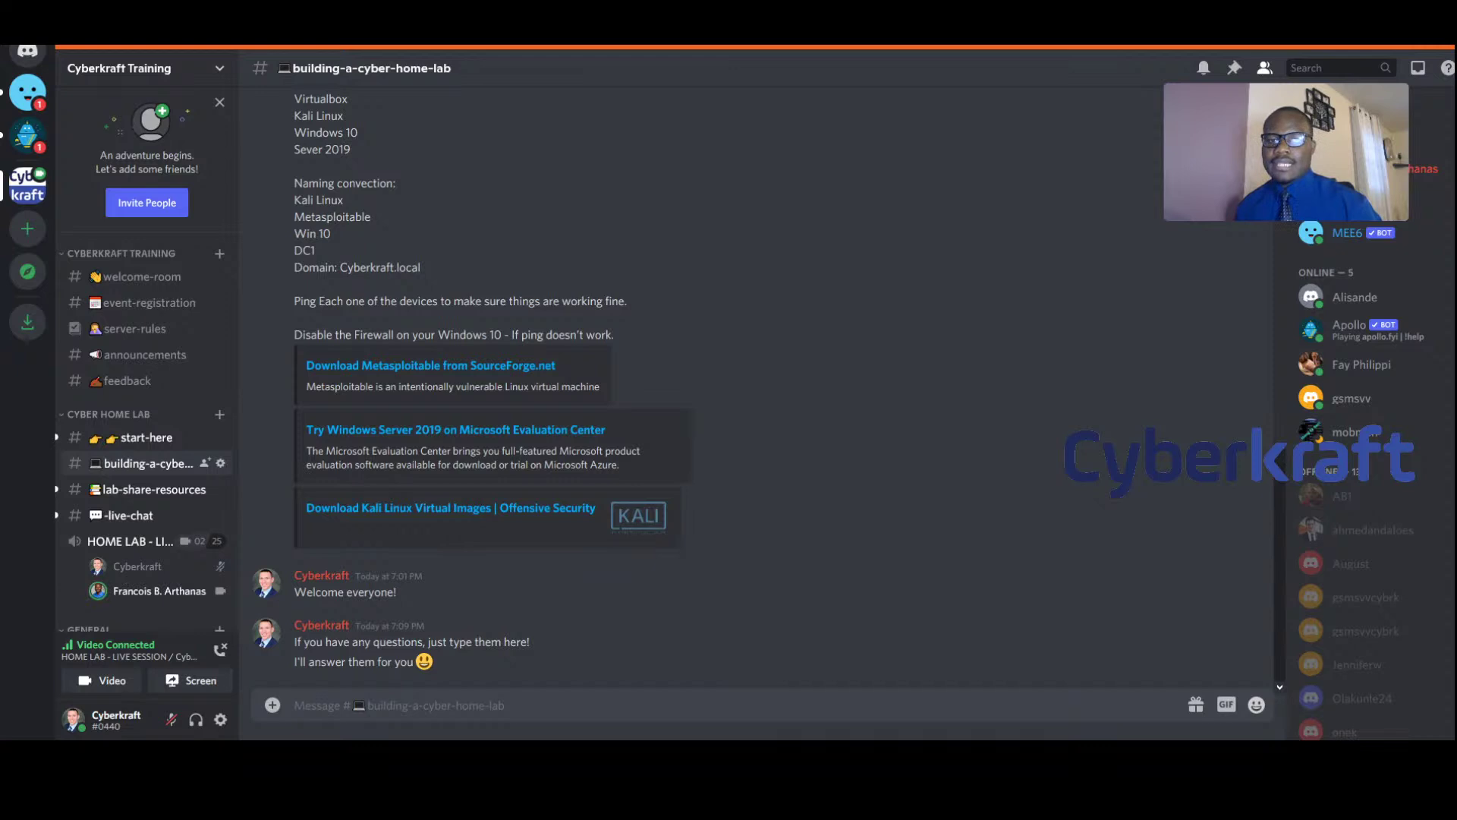
pyautogui.scroll(5, 467, 457)
pyautogui.scroll(3, 467, 454)
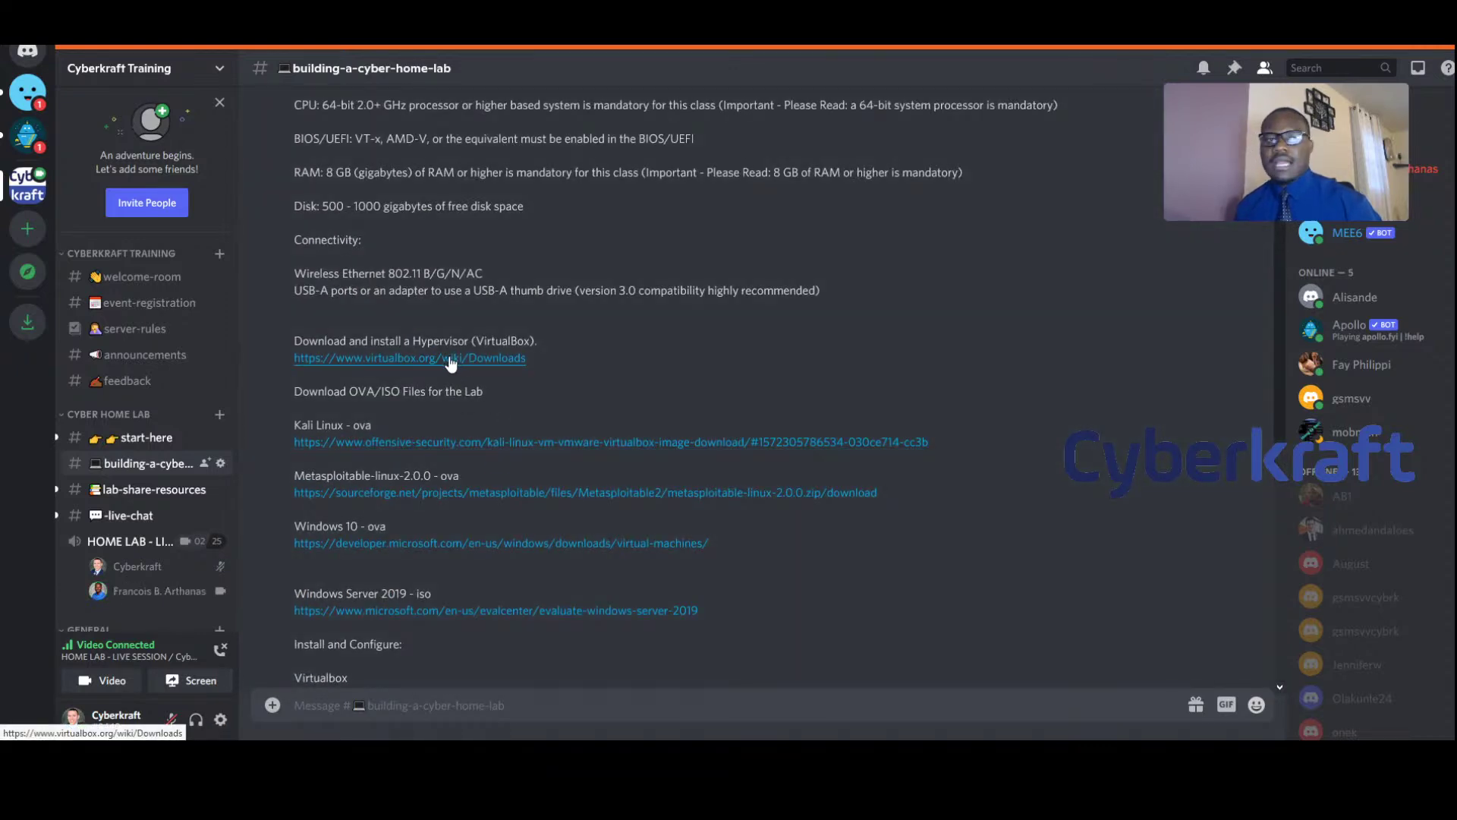
pyautogui.click(604, 447)
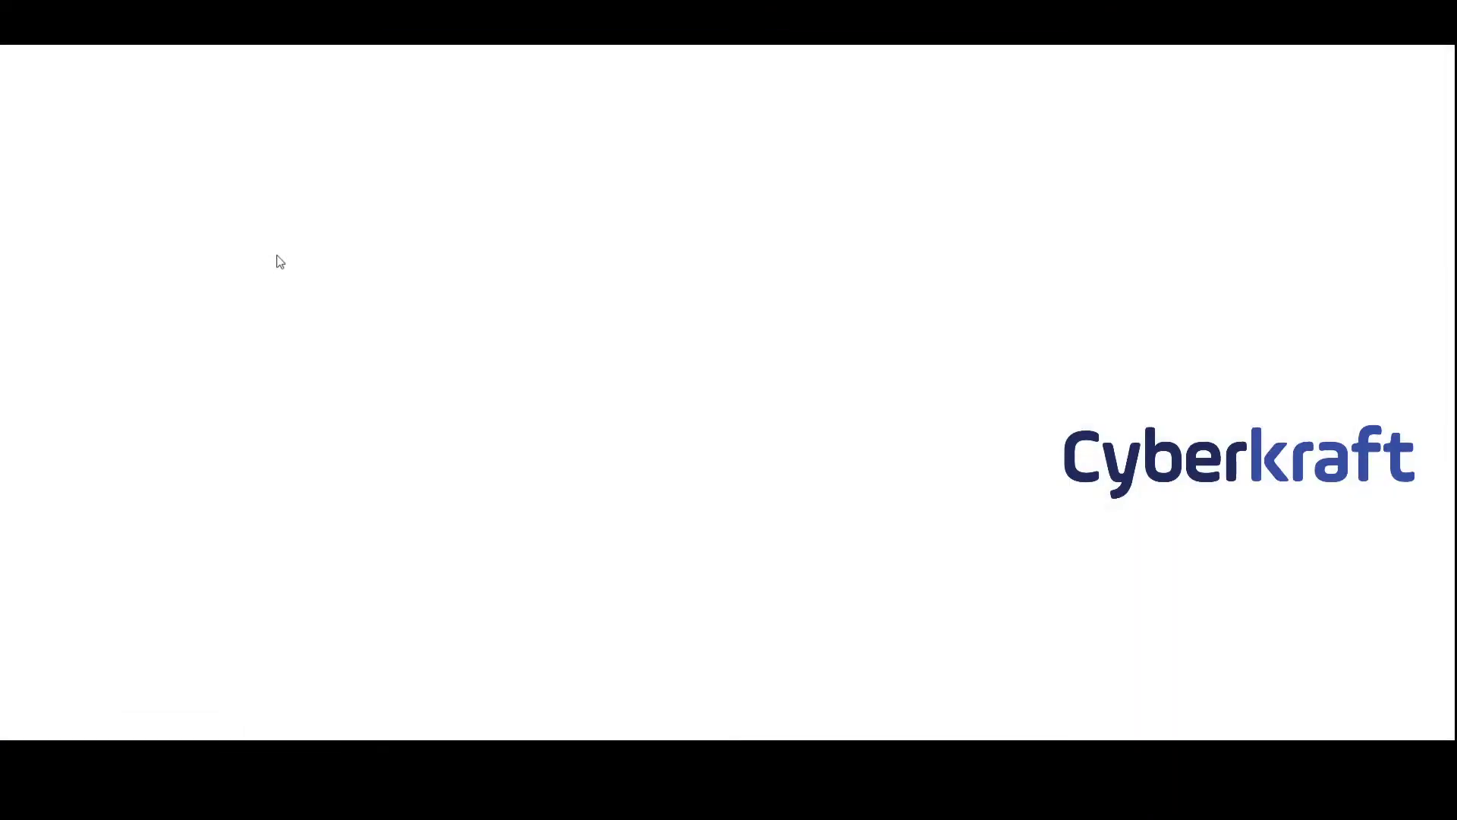
# Scroll the Offensive Security page to check the Kali Linux VirtualBox image downloads
pyautogui.scroll(4, 159, 319)
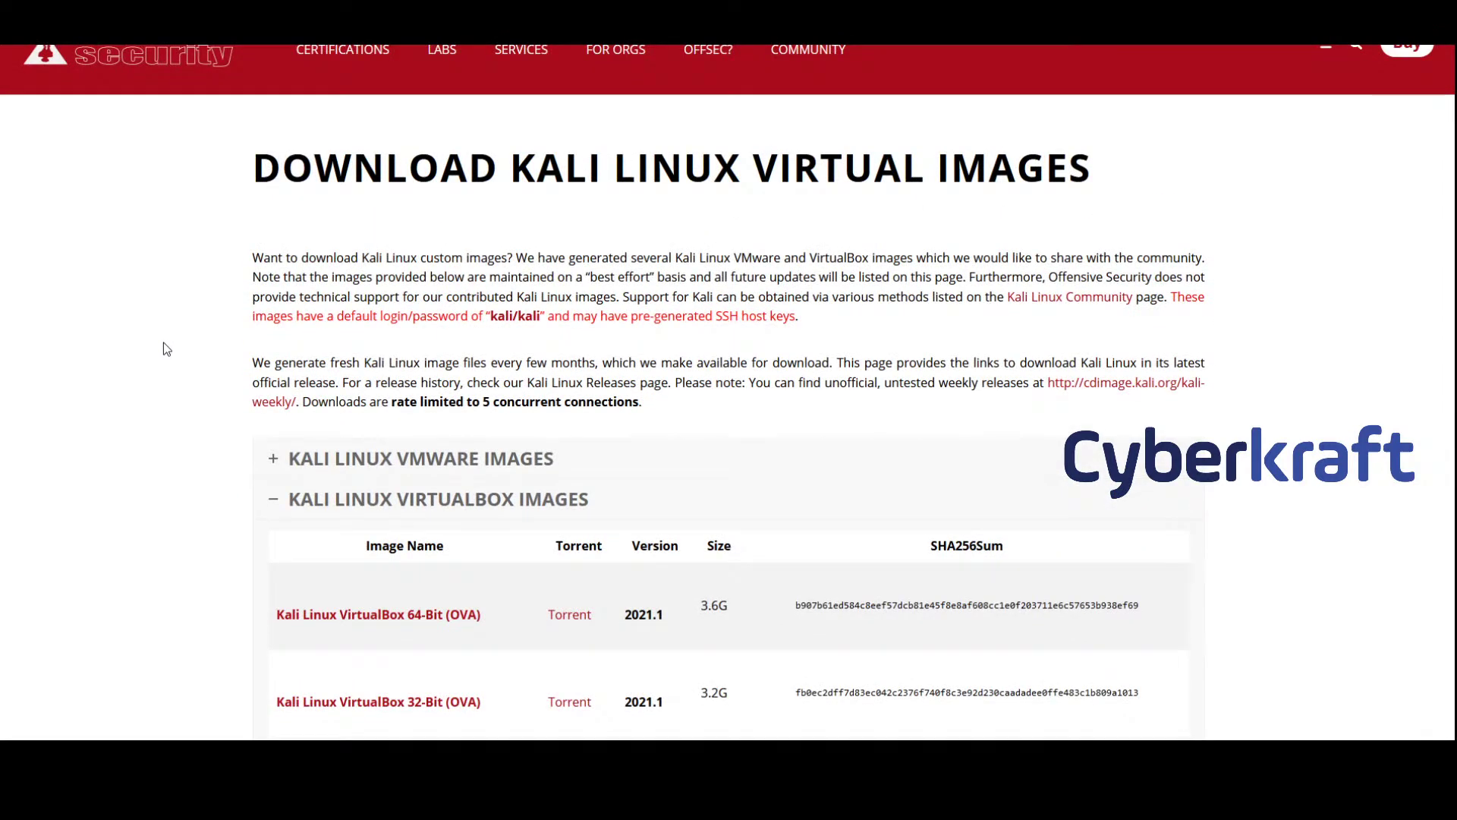
pyautogui.scroll(-3, 270, 455)
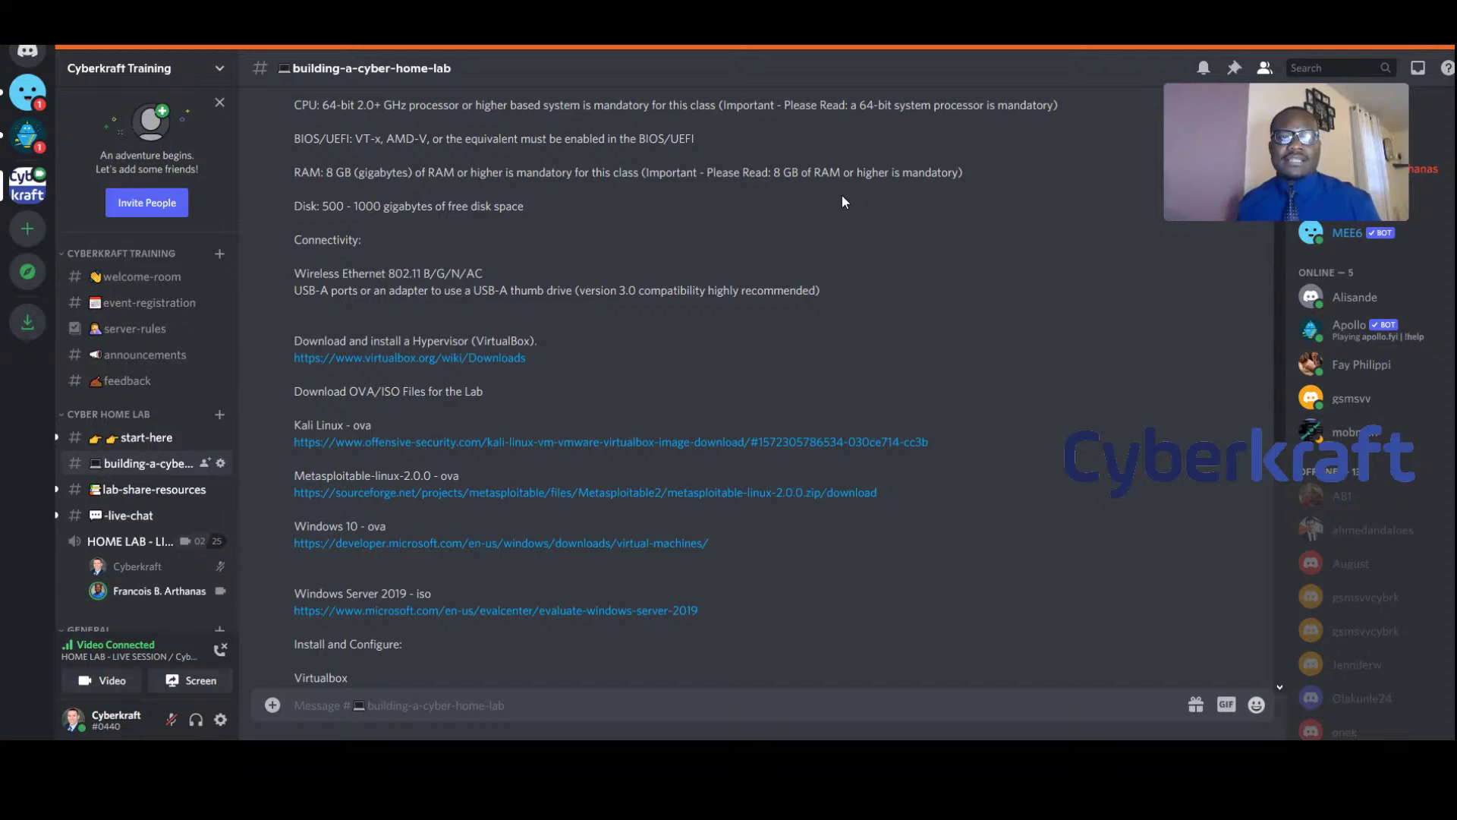
# Scroll the member list and chat, then go back to welcome-room
pyautogui.moveTo(1210, 130)
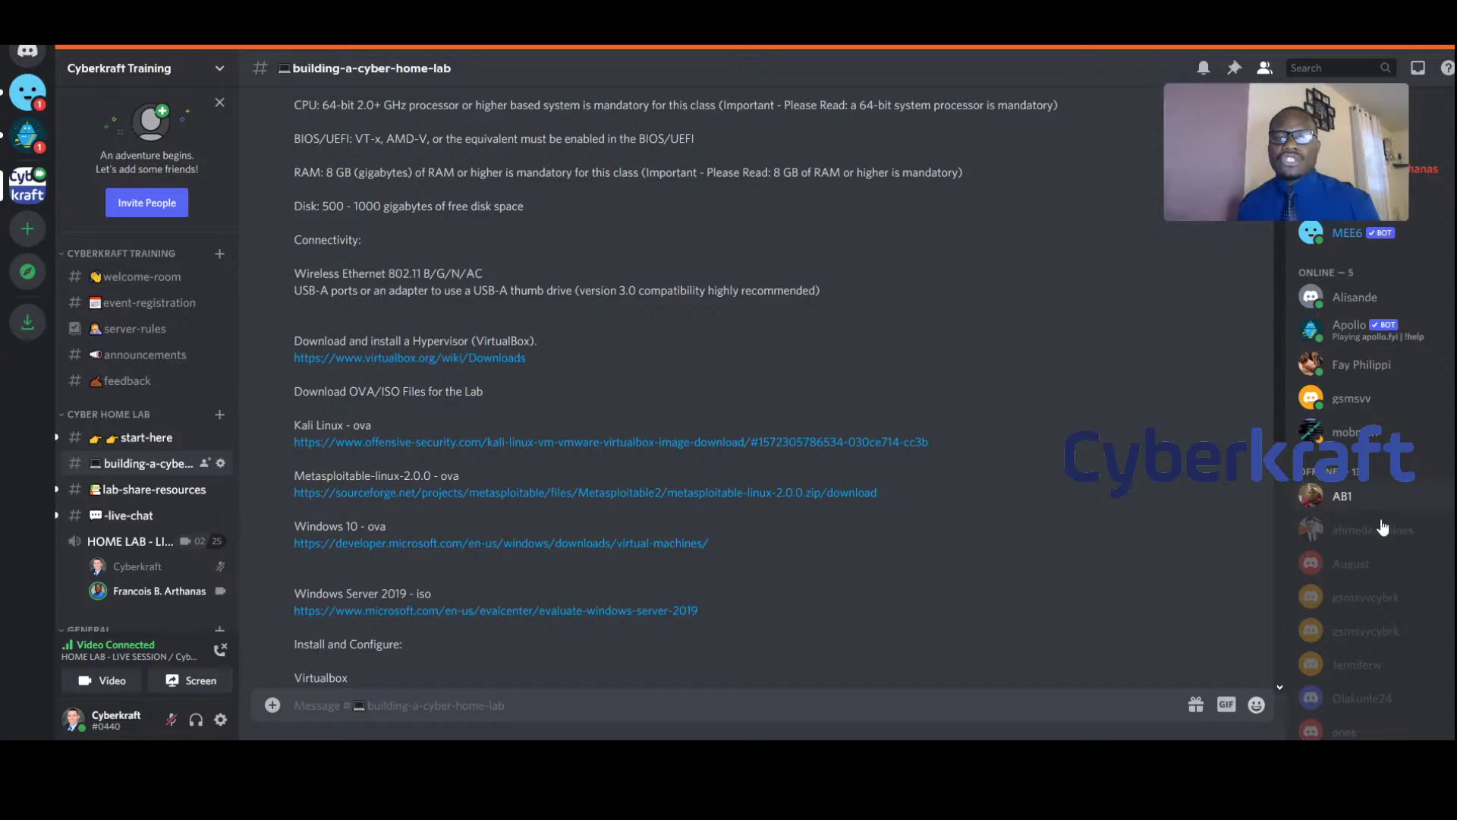
pyautogui.scroll(-3, 1381, 563)
pyautogui.scroll(2, 1385, 569)
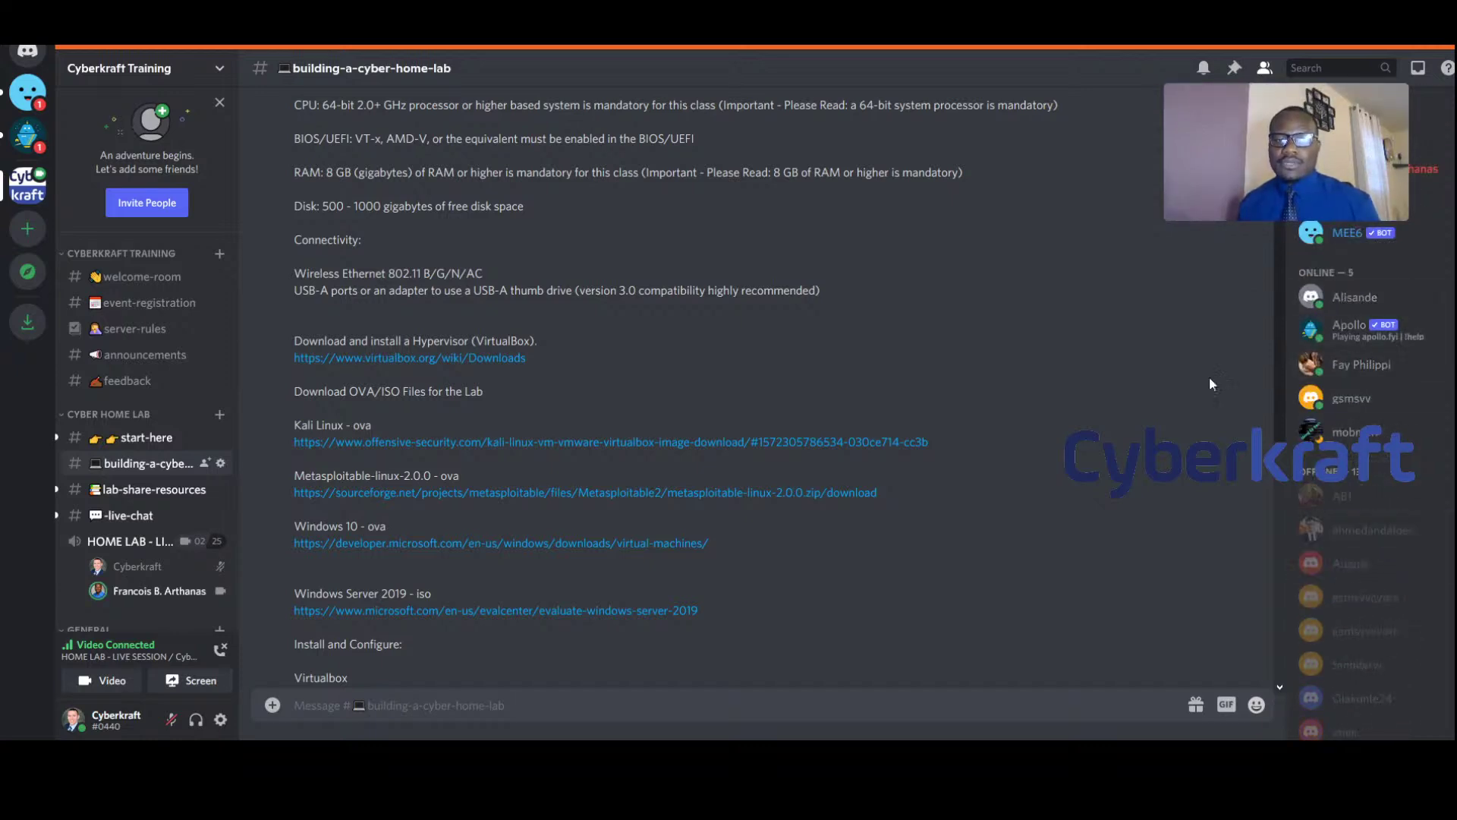
pyautogui.scroll(-6, 607, 615)
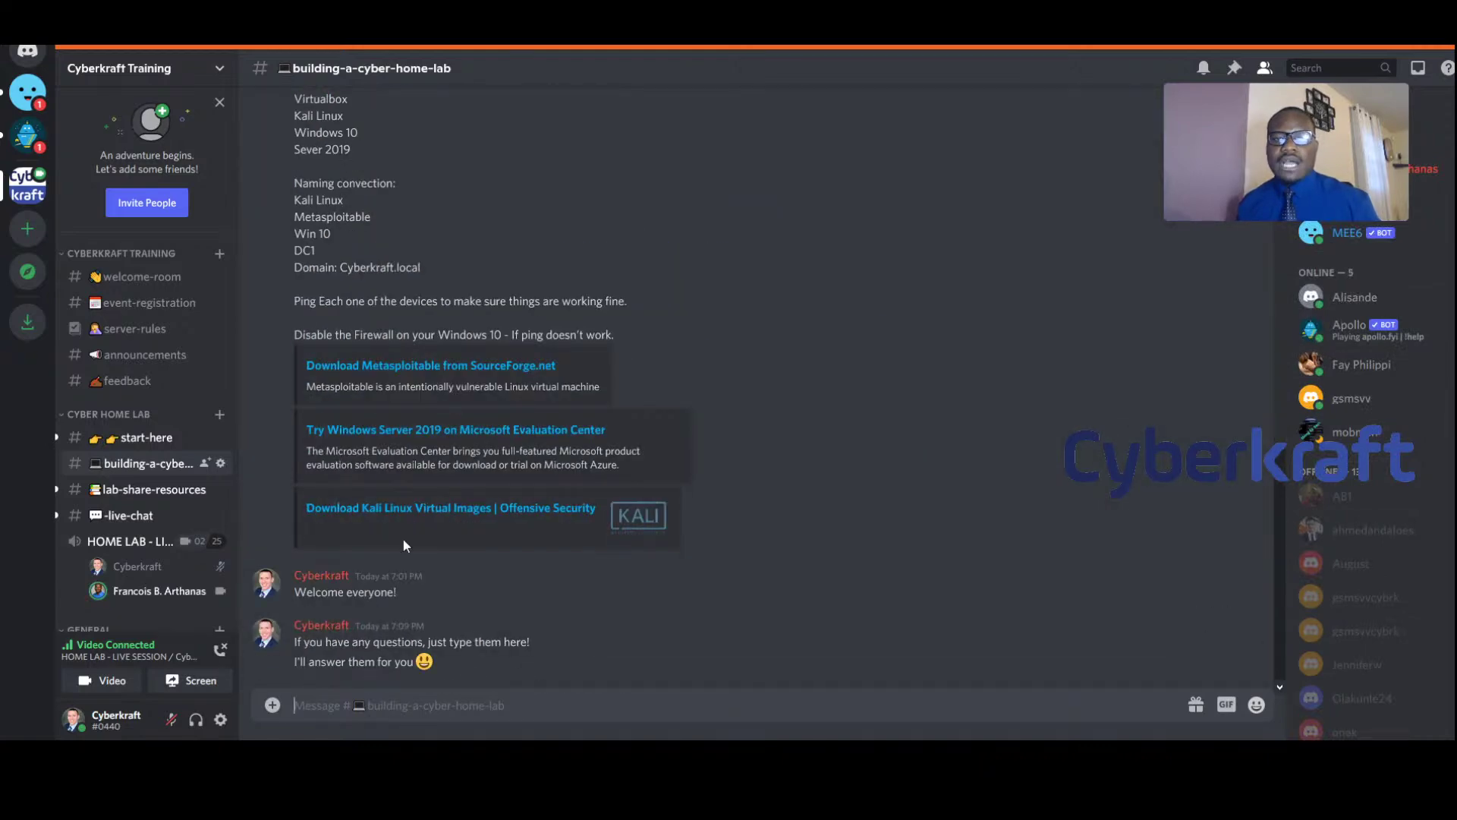
pyautogui.click(158, 281)
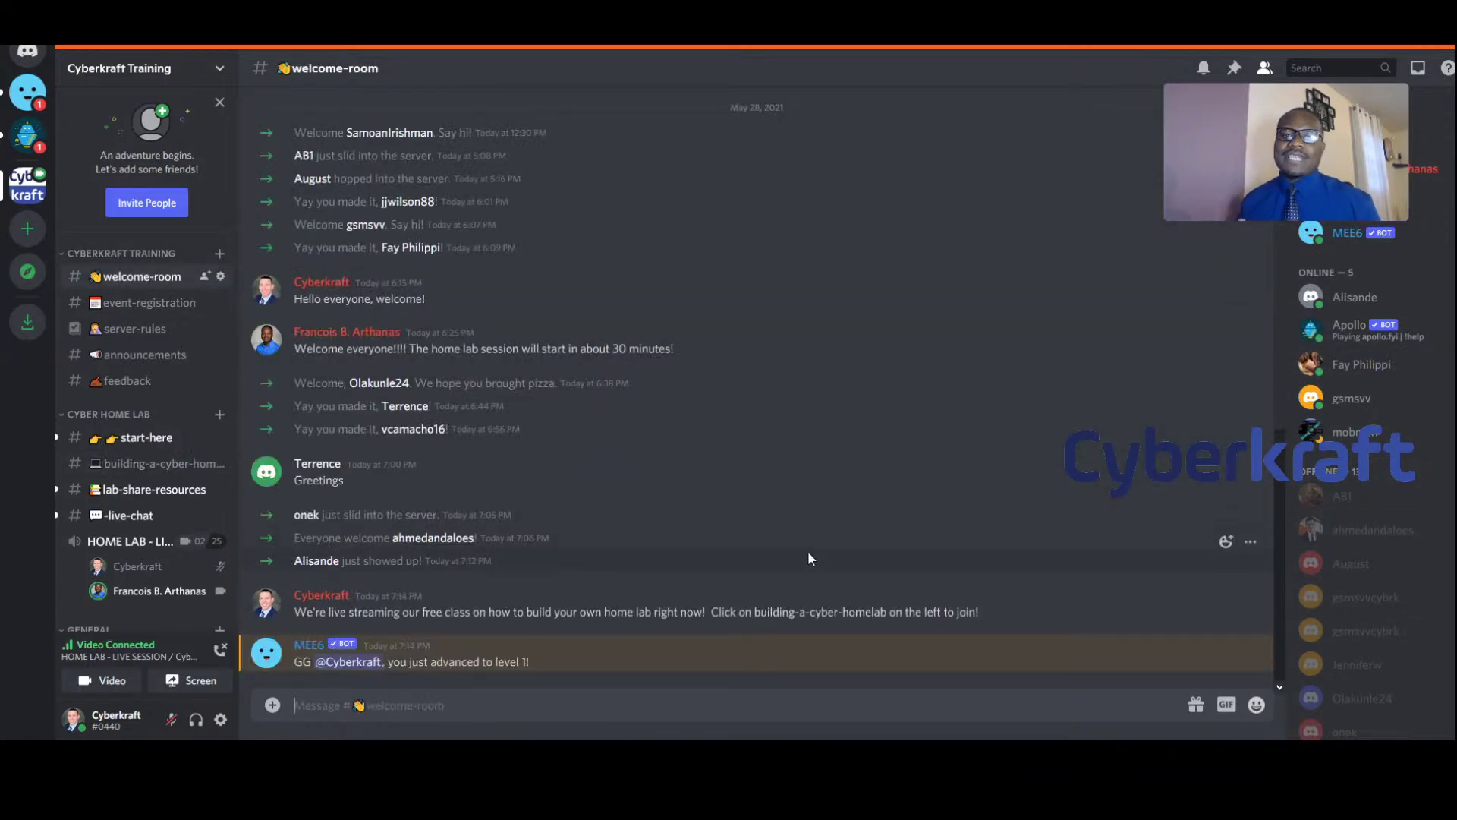
# Browse the event-registration, announcements and feedback channels, ending on event-registration
pyautogui.click(145, 302)
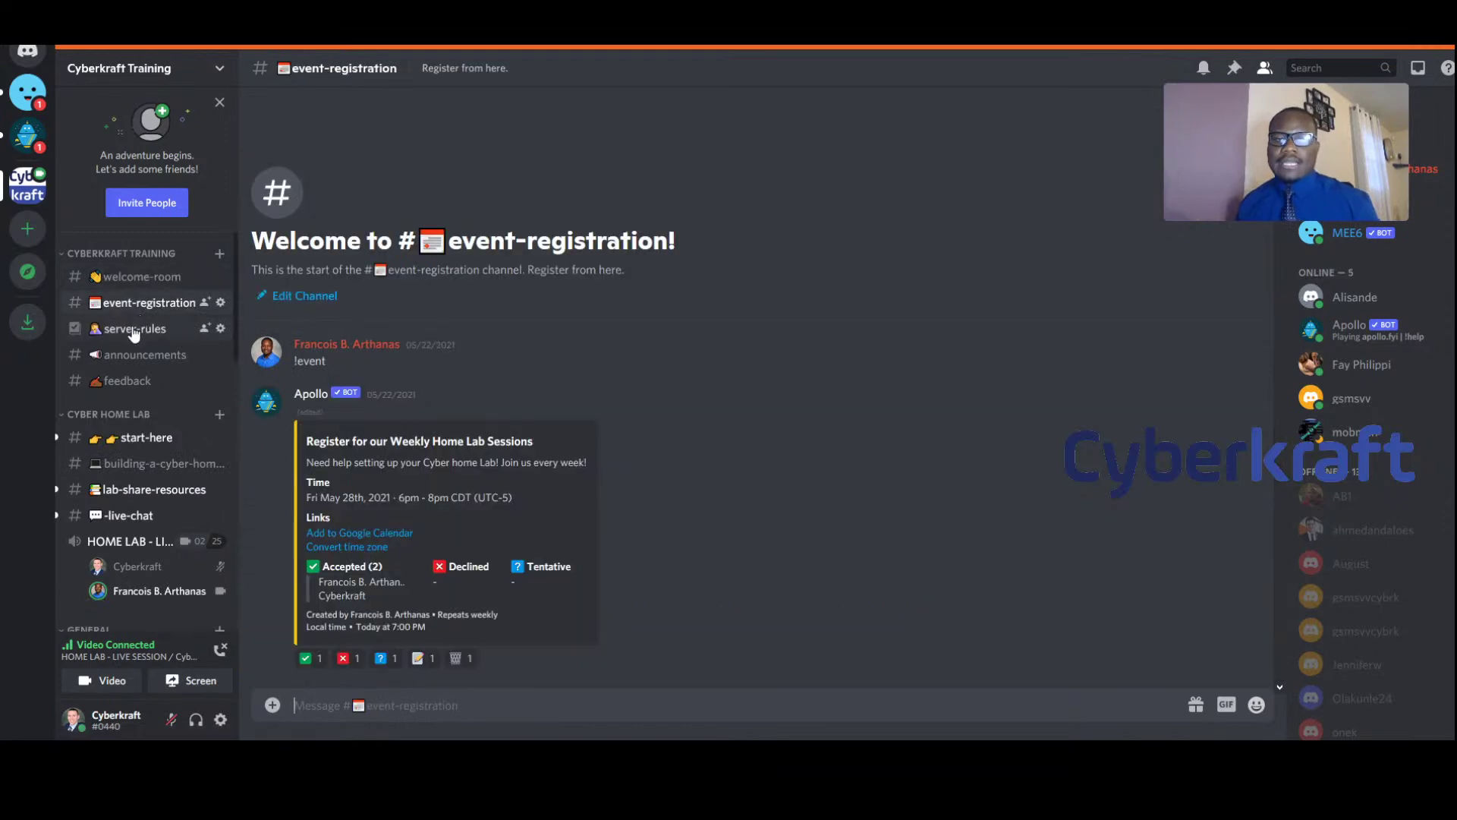
pyautogui.click(144, 354)
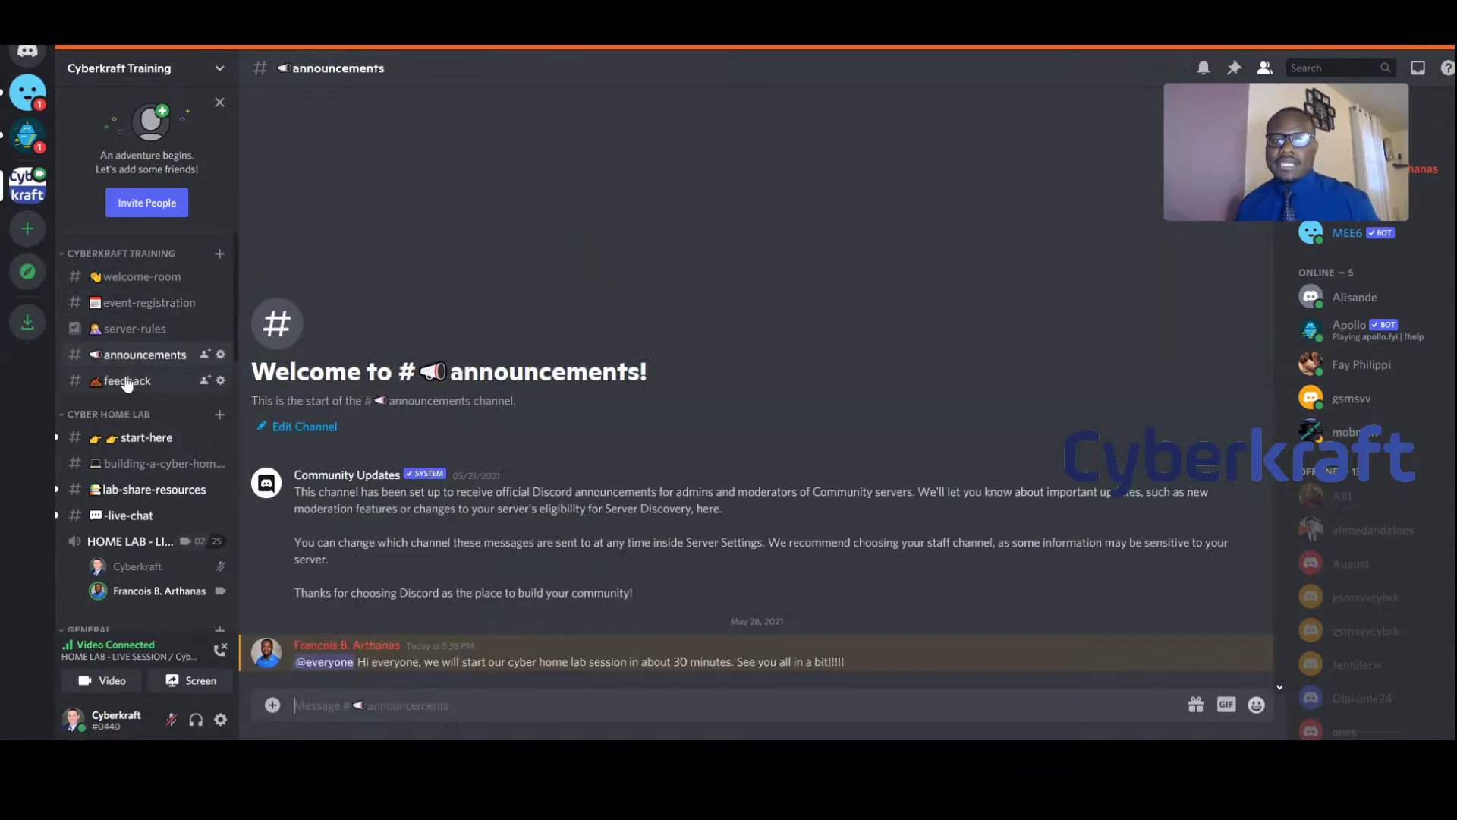
pyautogui.click(127, 380)
pyautogui.click(135, 307)
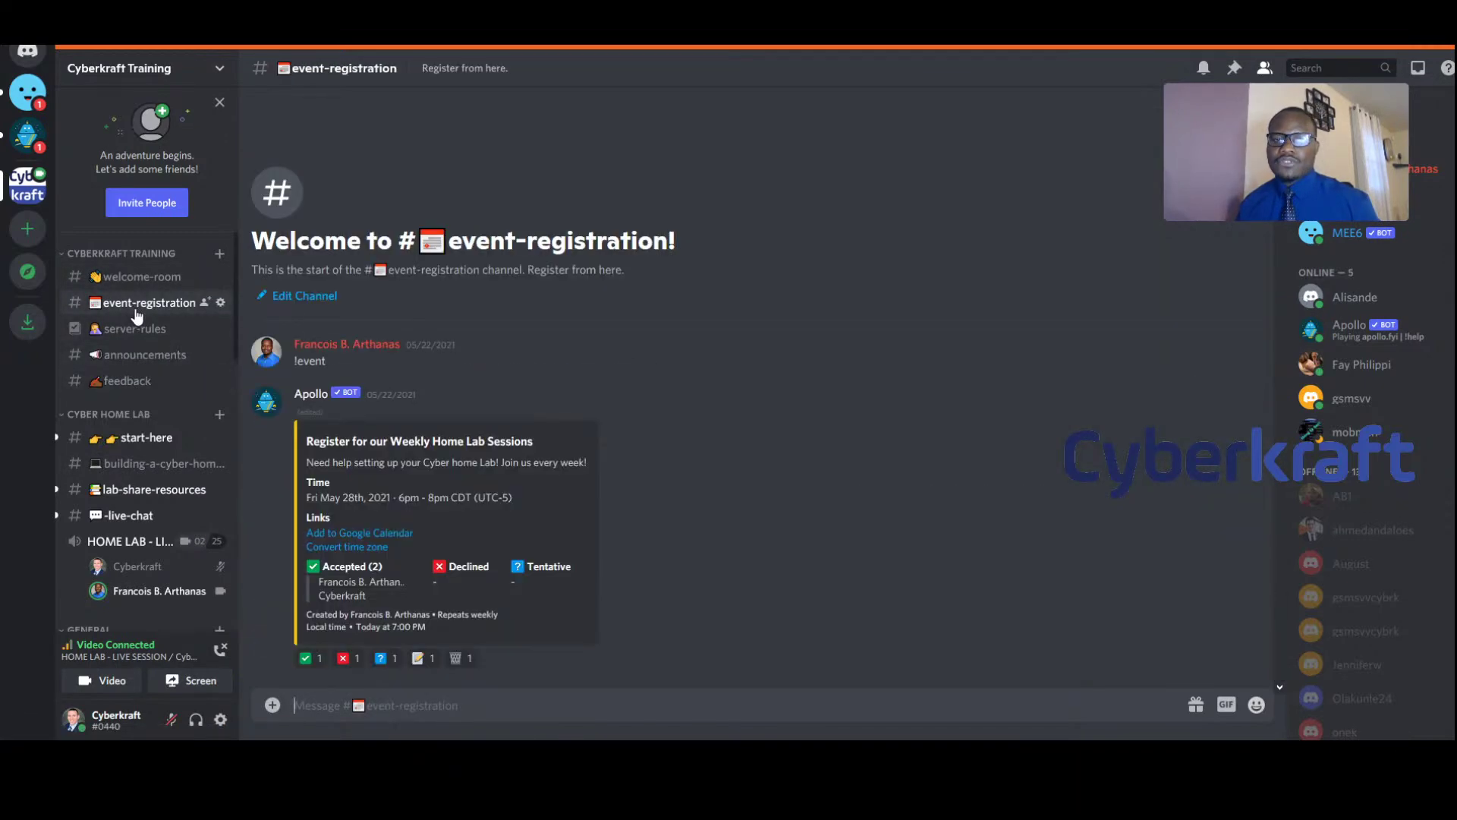
# Check the MEE6 direct messages, then return to the Cyberkraft Training server
pyautogui.click(27, 92)
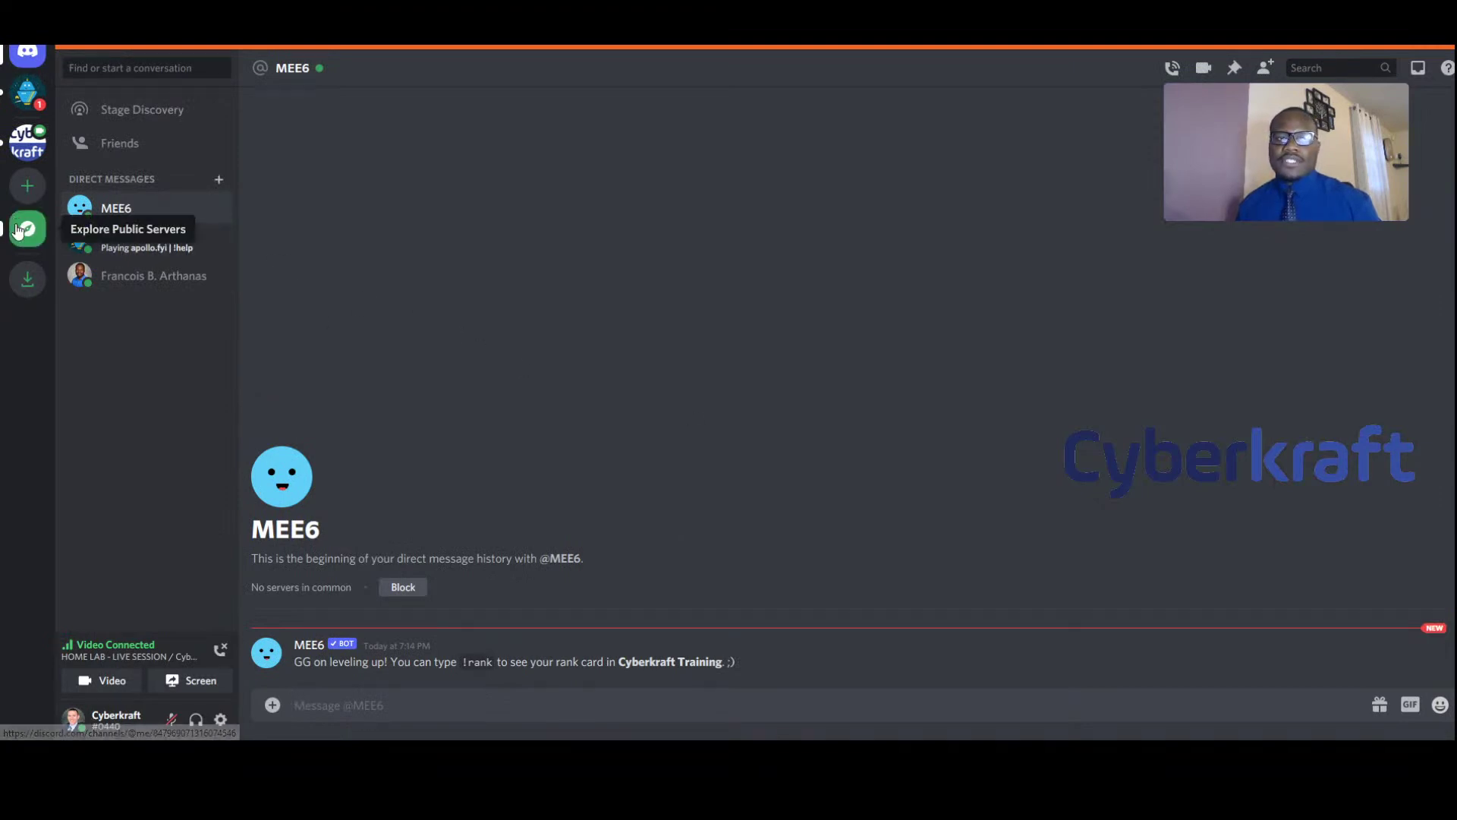
pyautogui.click(27, 142)
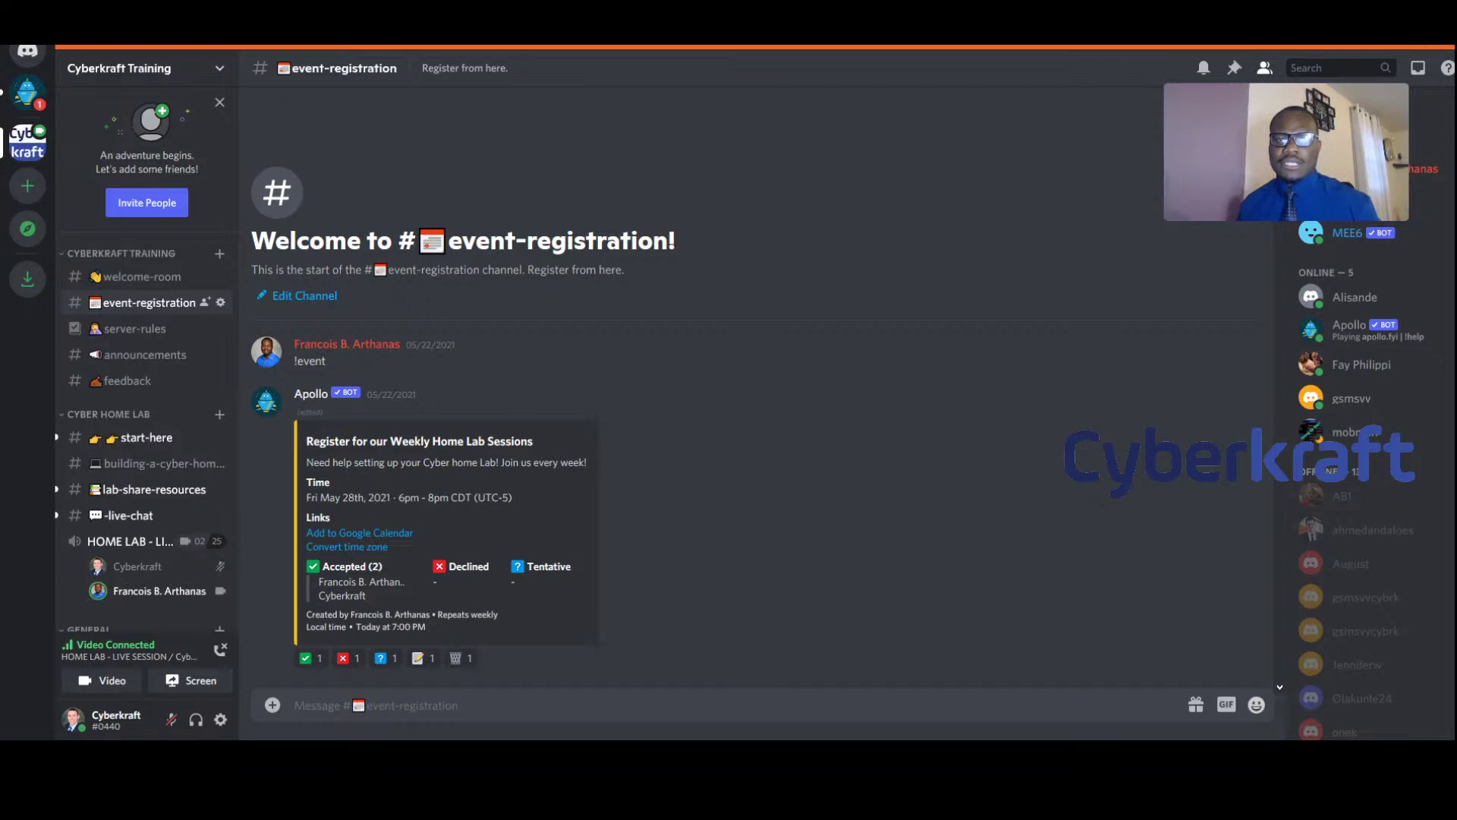
pyautogui.moveTo(1199, 172)
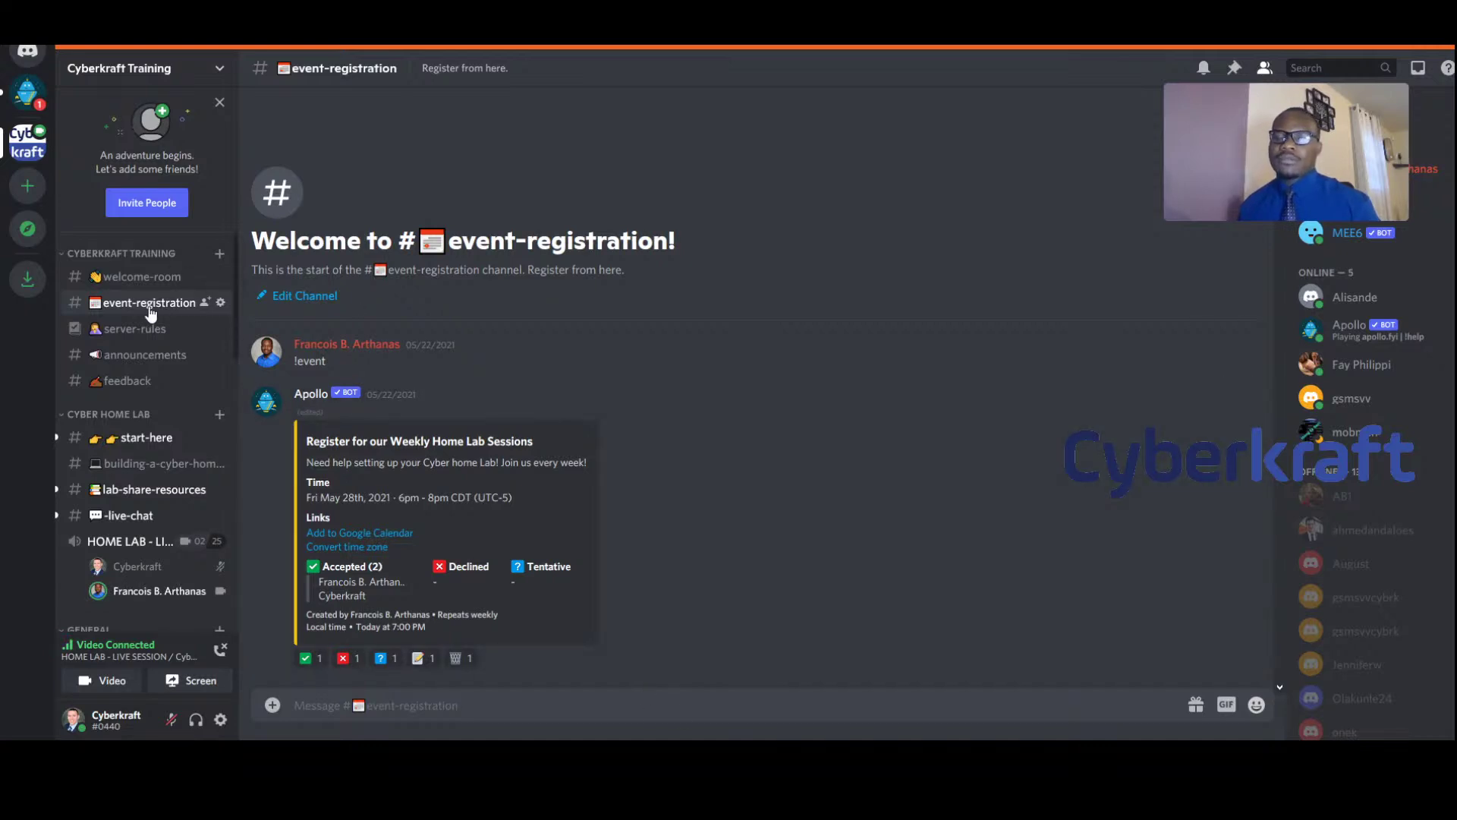
# Switch to the building-a-cyber-home-lab channel from the channel sidebar
pyautogui.click(152, 464)
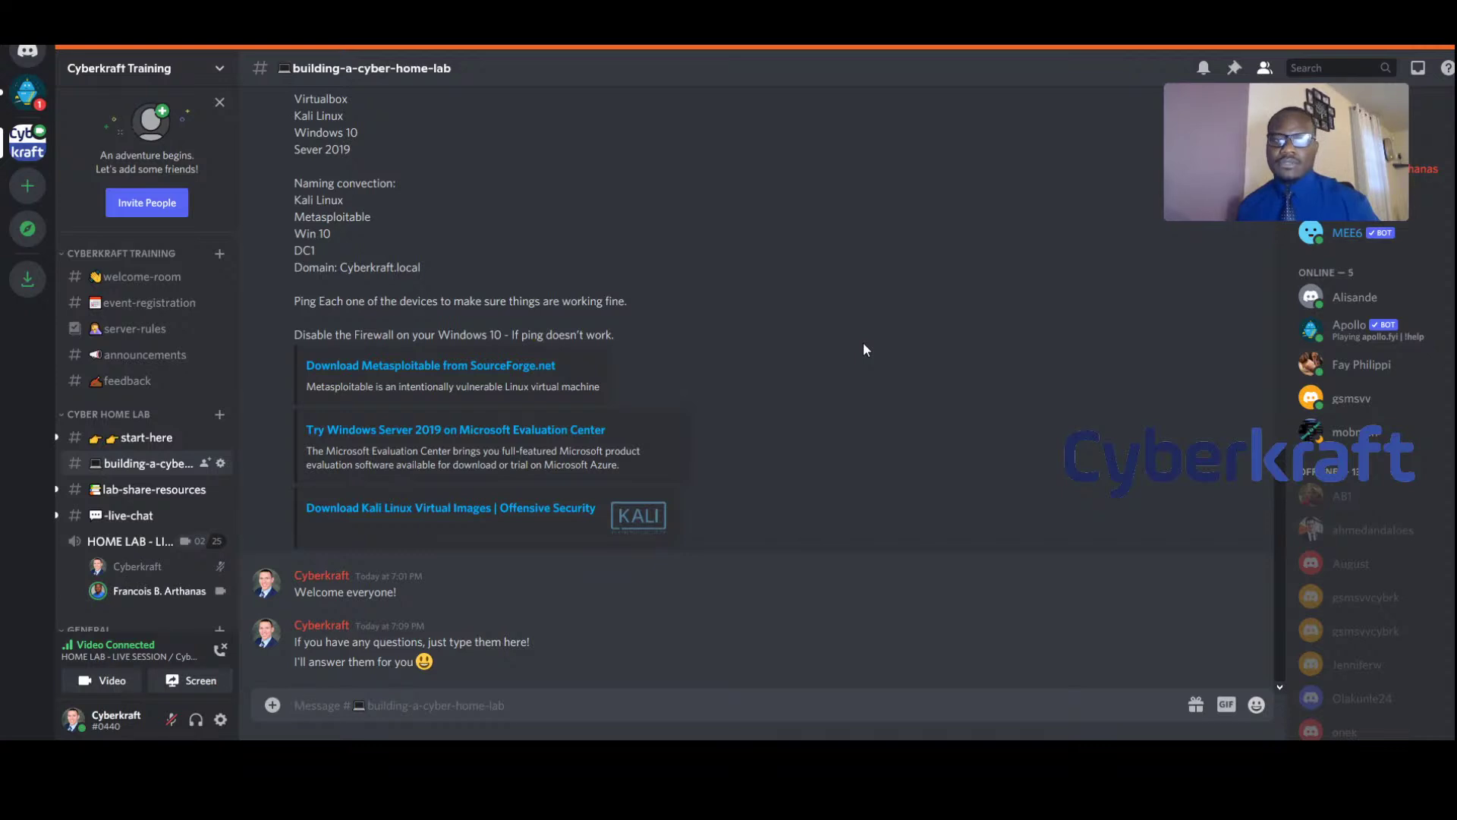
# Send the reply 'Sure thing!' in the building-a-cyber-home-lab channel
pyautogui.write('Sure thing!')
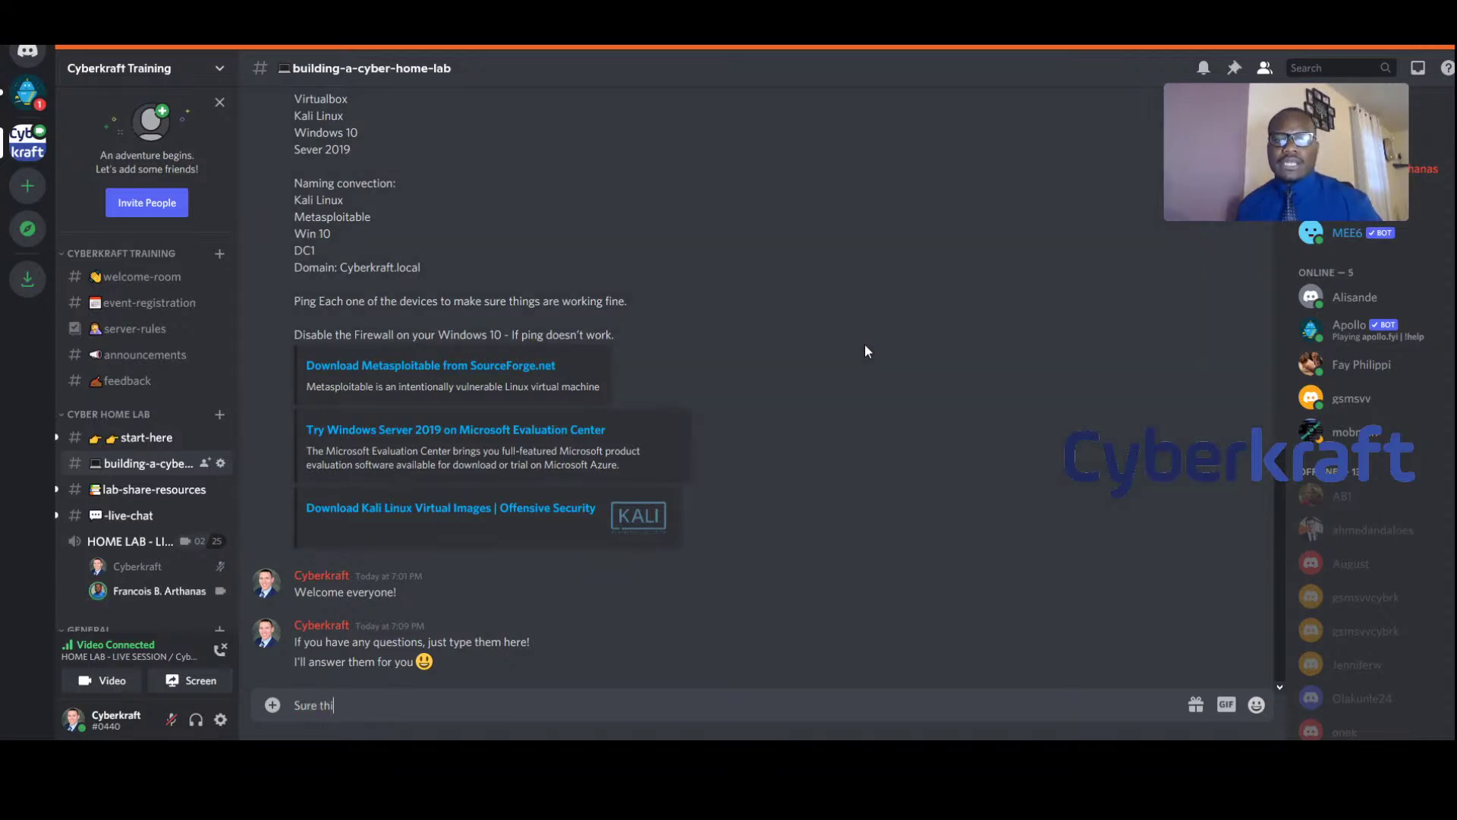
pyautogui.press('Return')
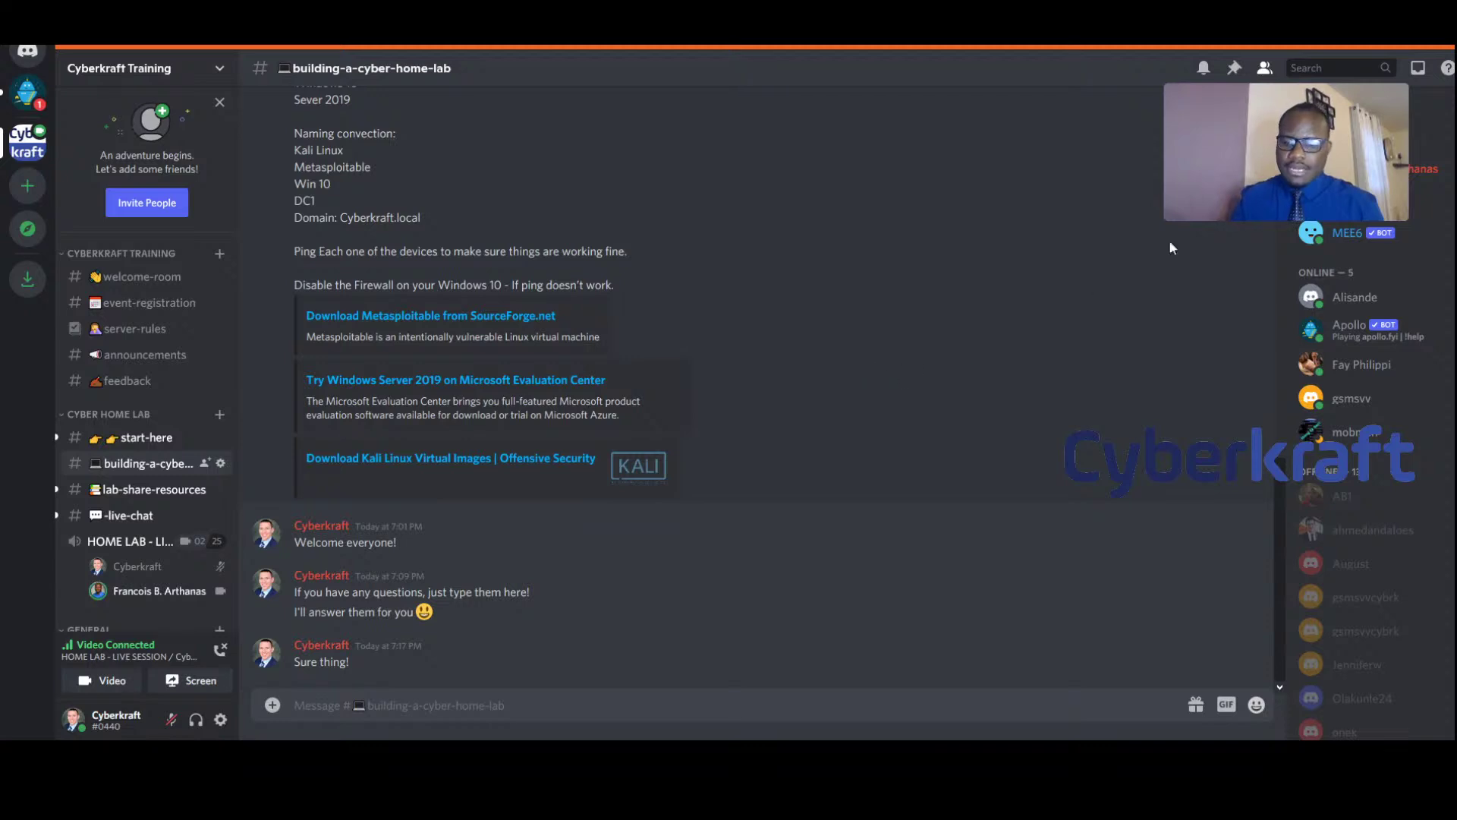
pyautogui.moveTo(1260, 165)
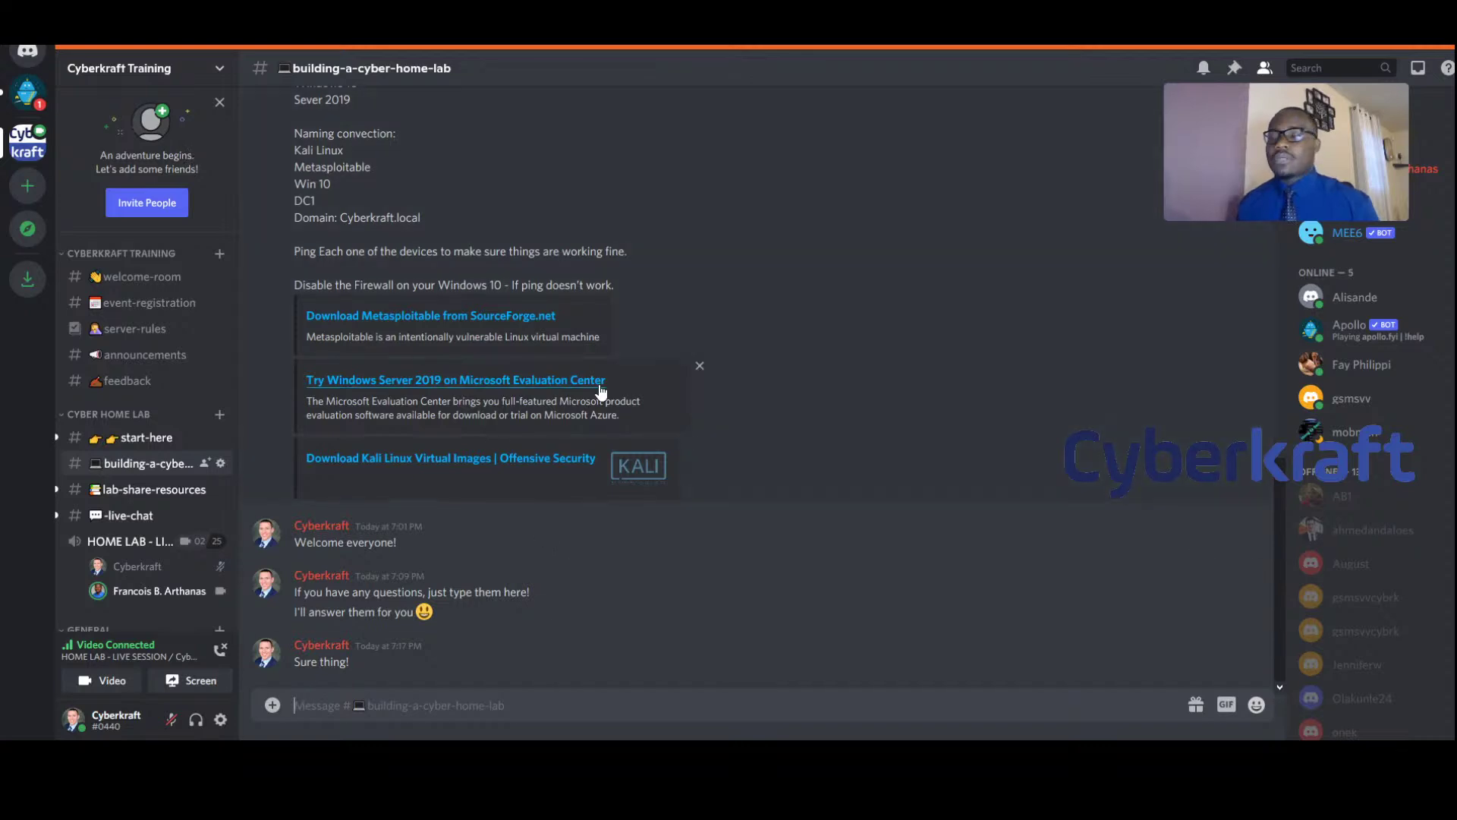
pyautogui.scroll(6, 706, 415)
pyautogui.scroll(2, 958, 401)
pyautogui.scroll(-8, 953, 407)
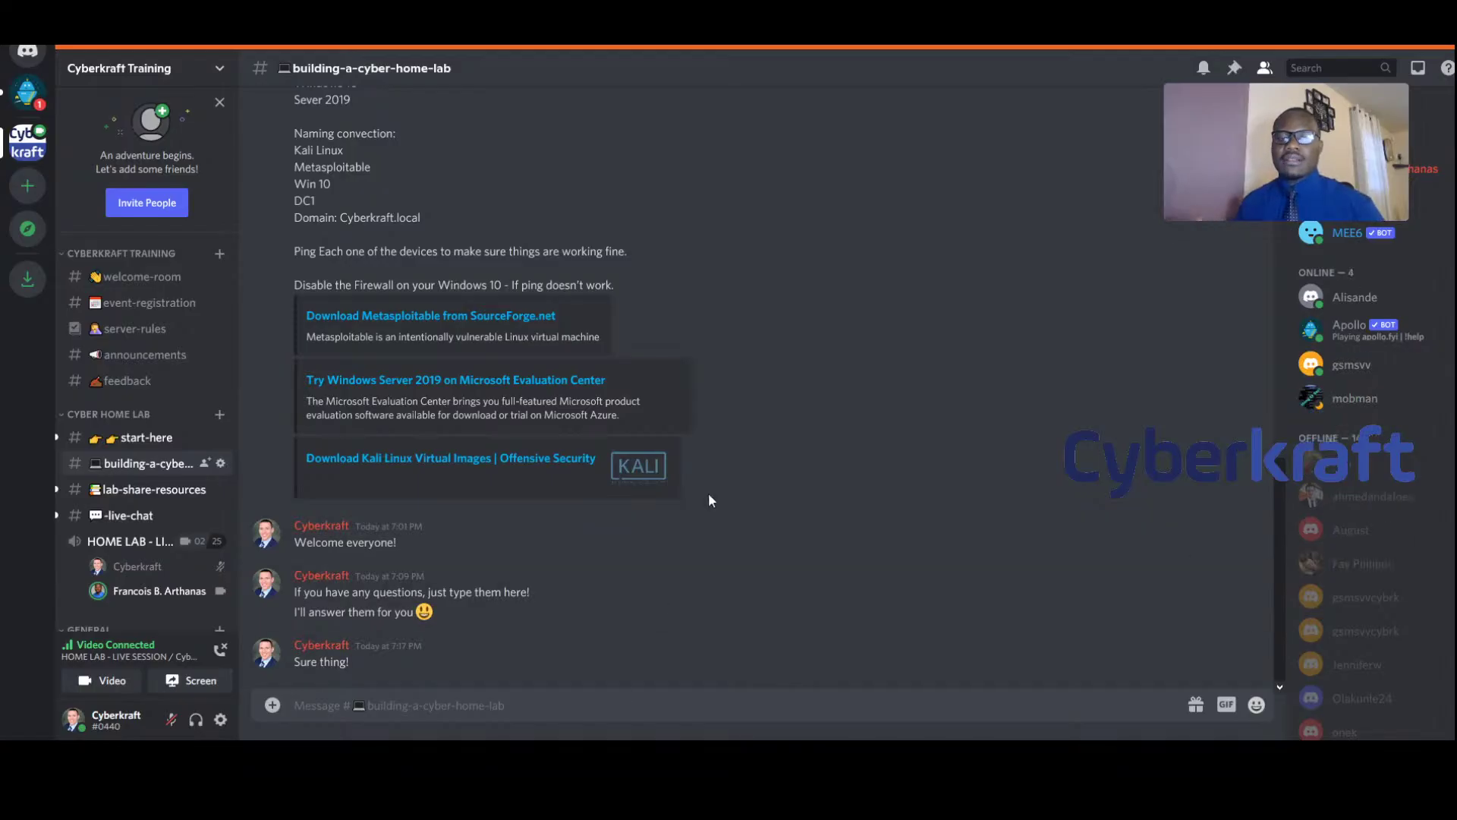
pyautogui.scroll(2, 850, 538)
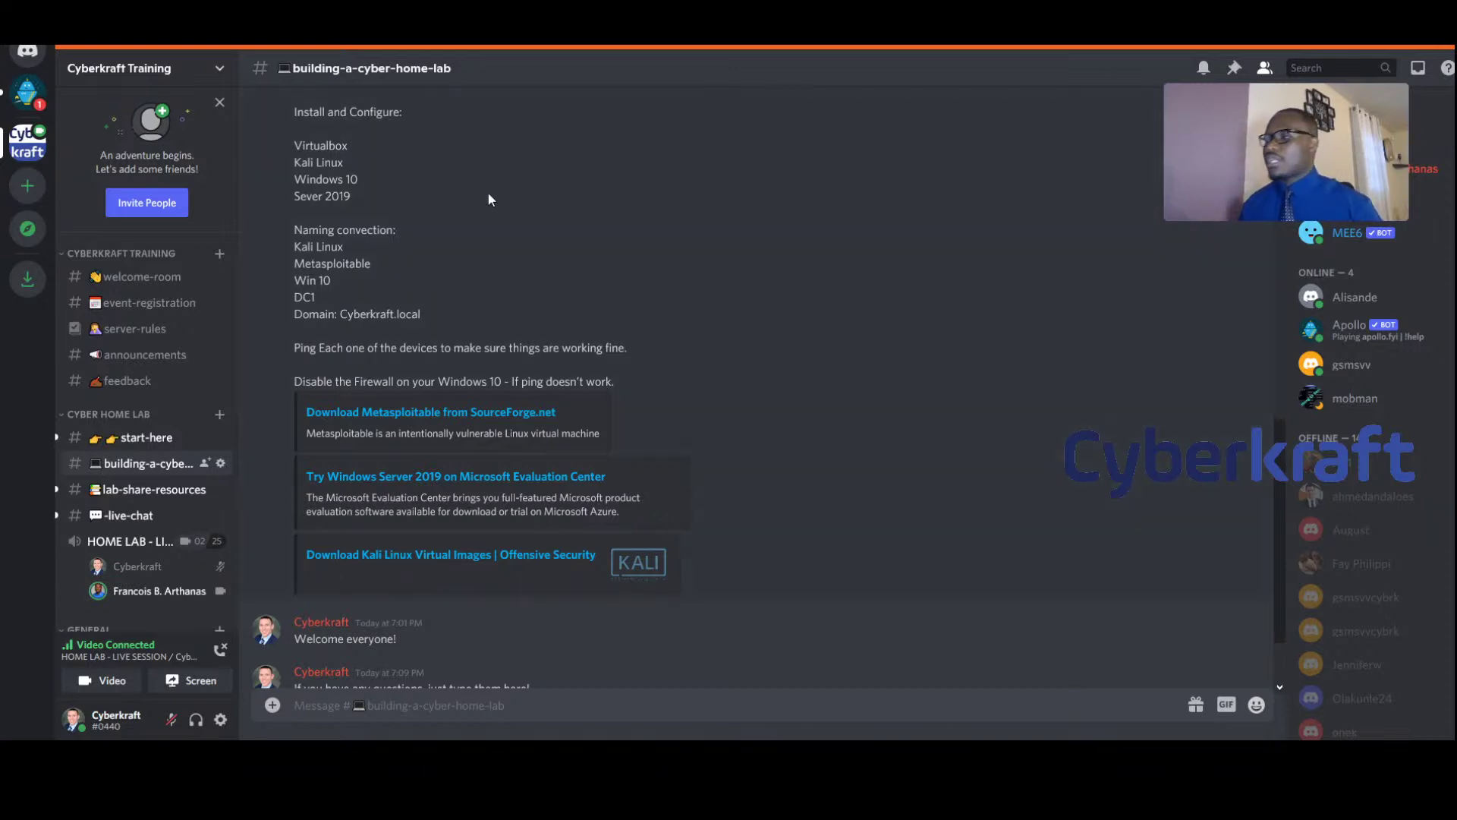
pyautogui.scroll(-2, 656, 582)
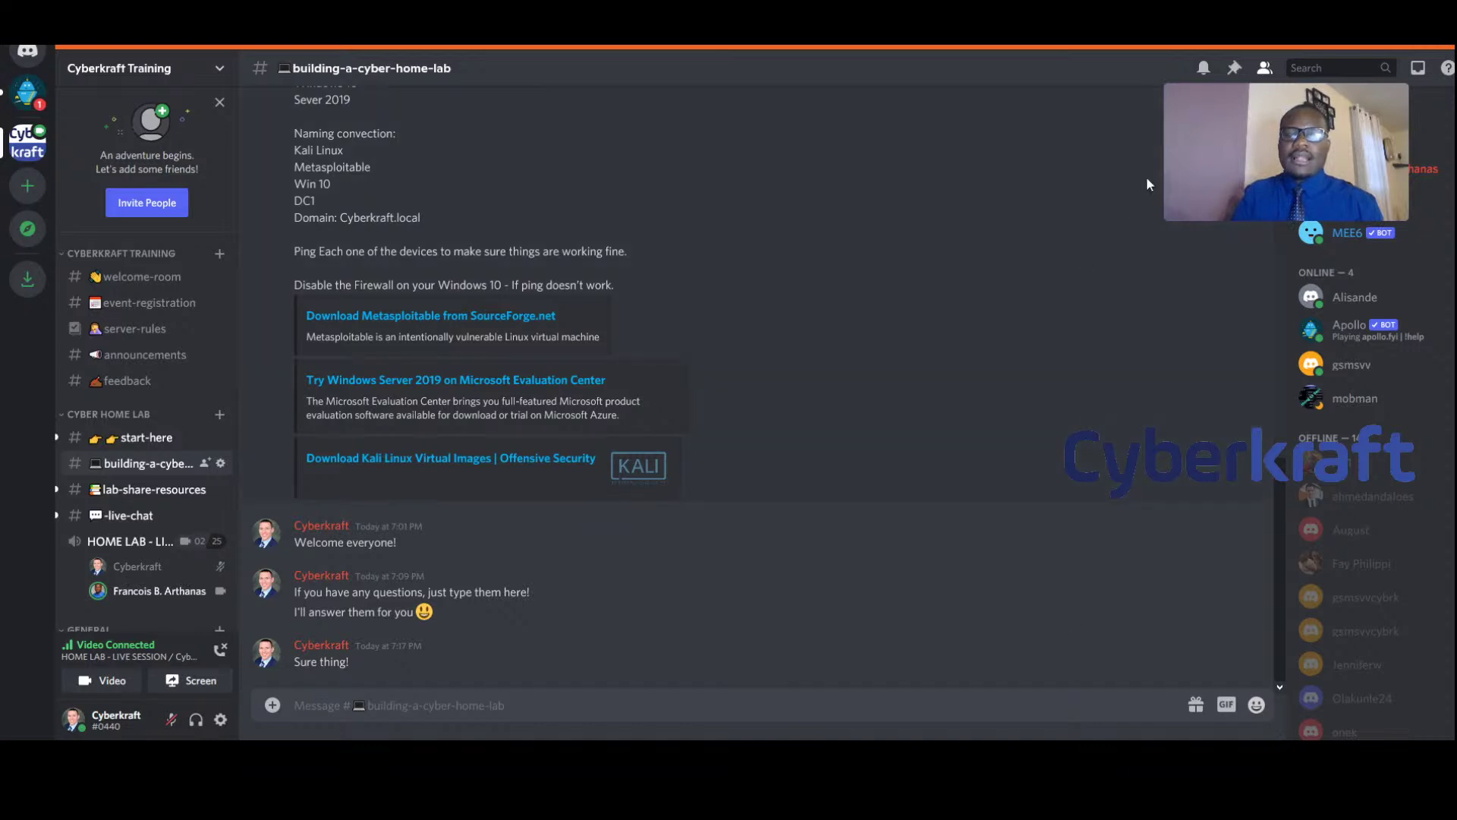
pyautogui.moveTo(1185, 194)
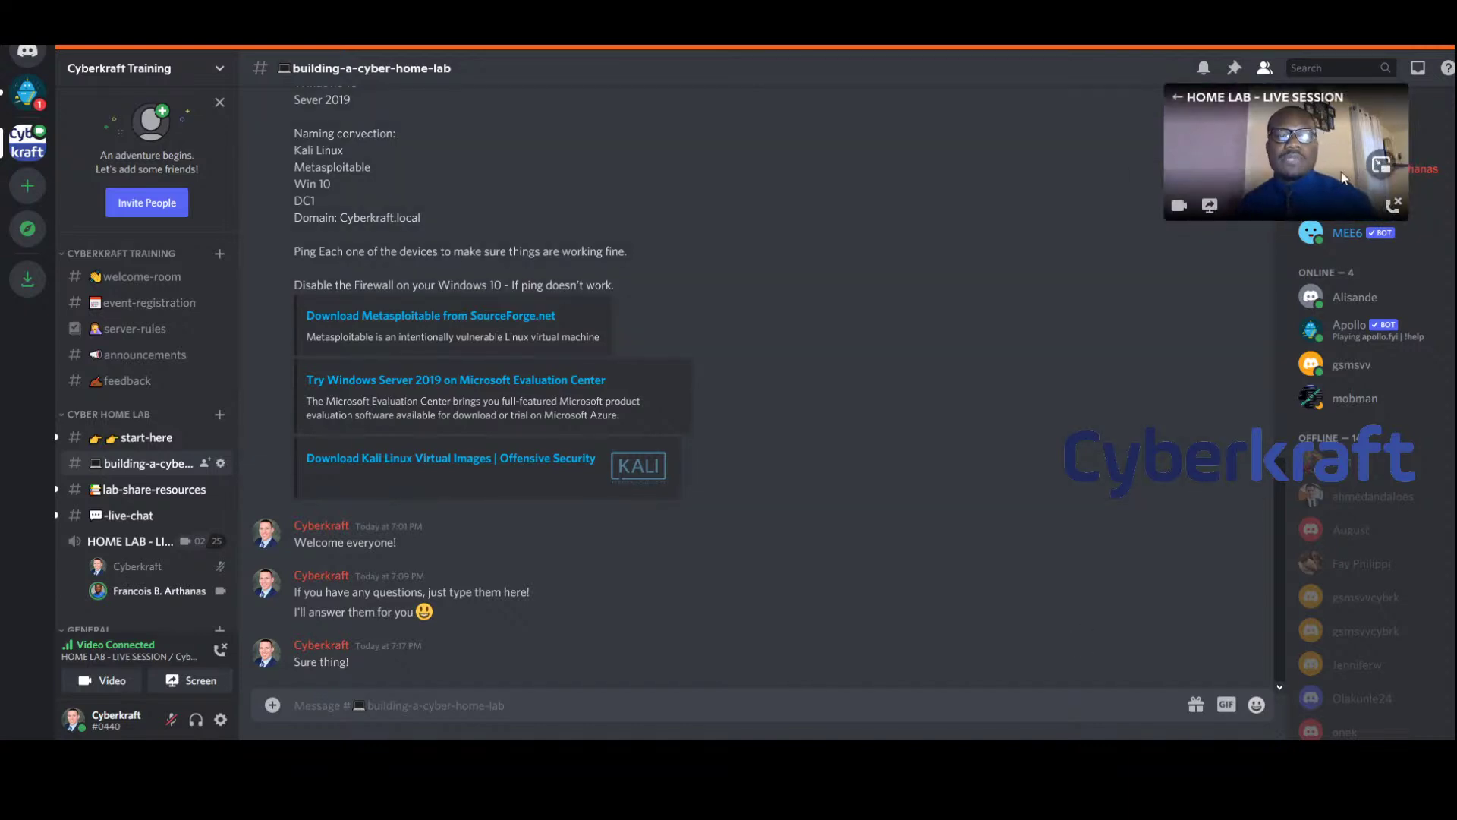
pyautogui.click(1382, 165)
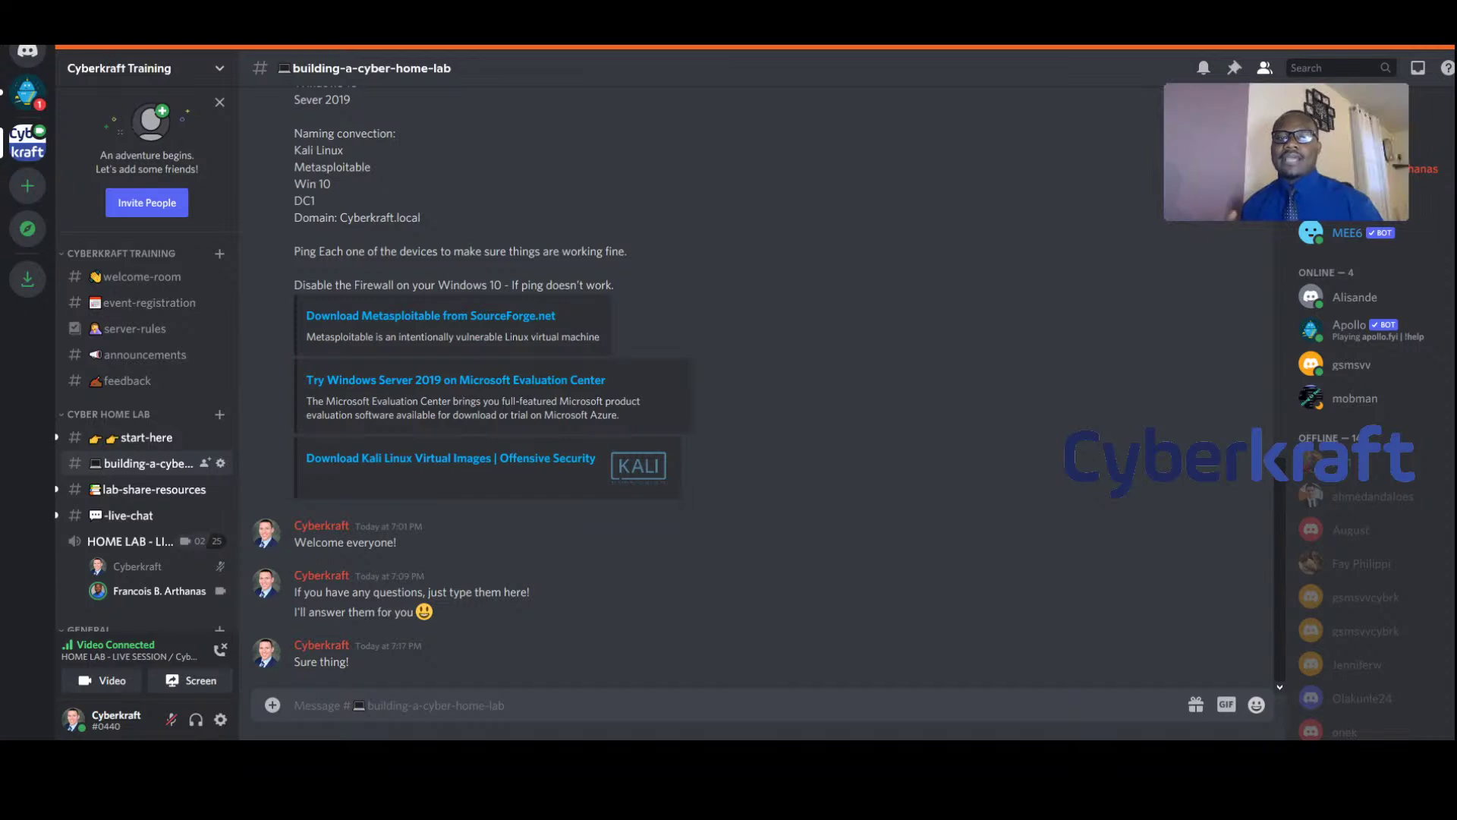
pyautogui.moveTo(1212, 144); pyautogui.dragTo(1079, 163)
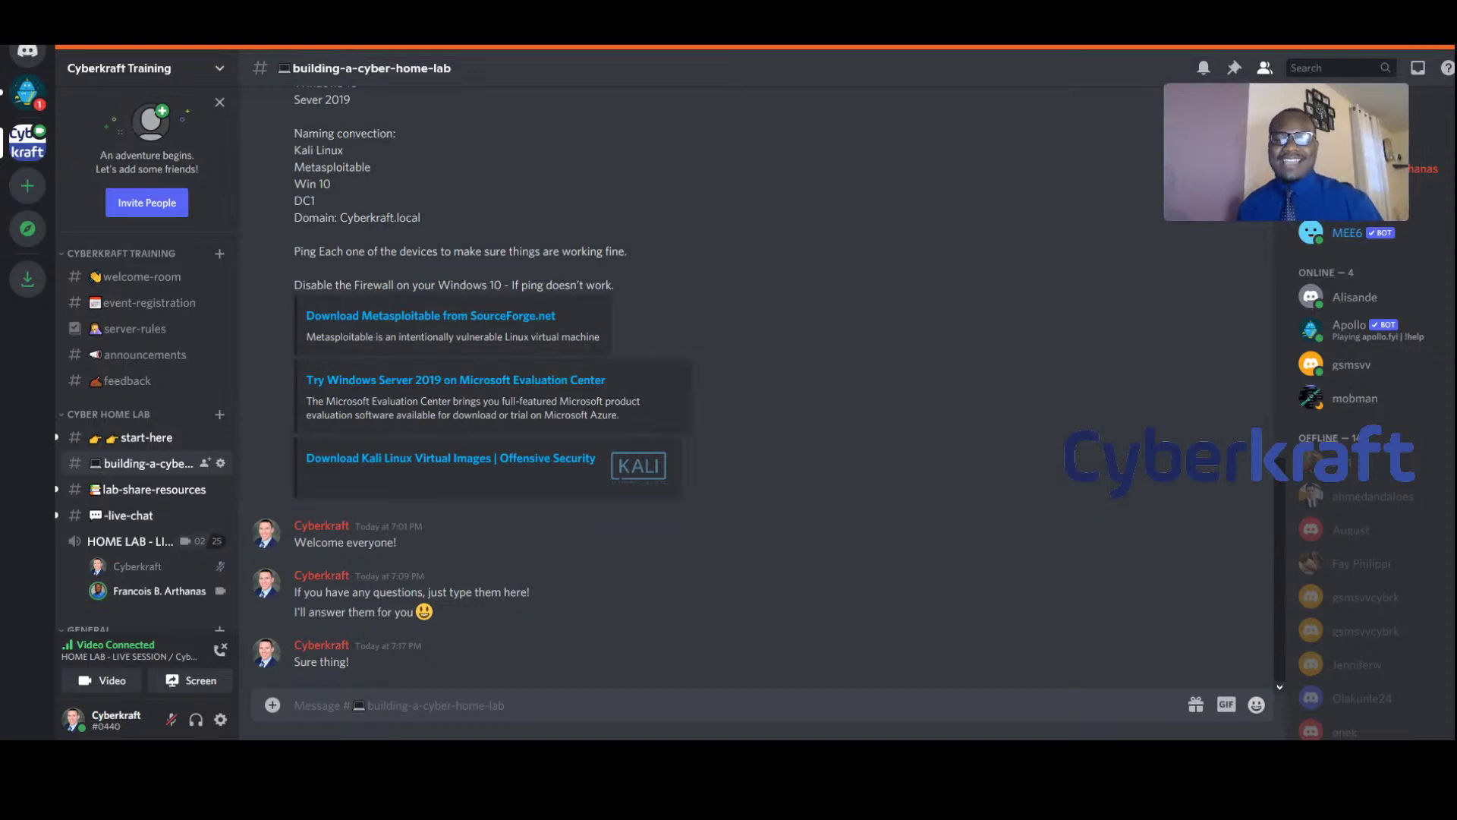
pyautogui.moveTo(1305, 180)
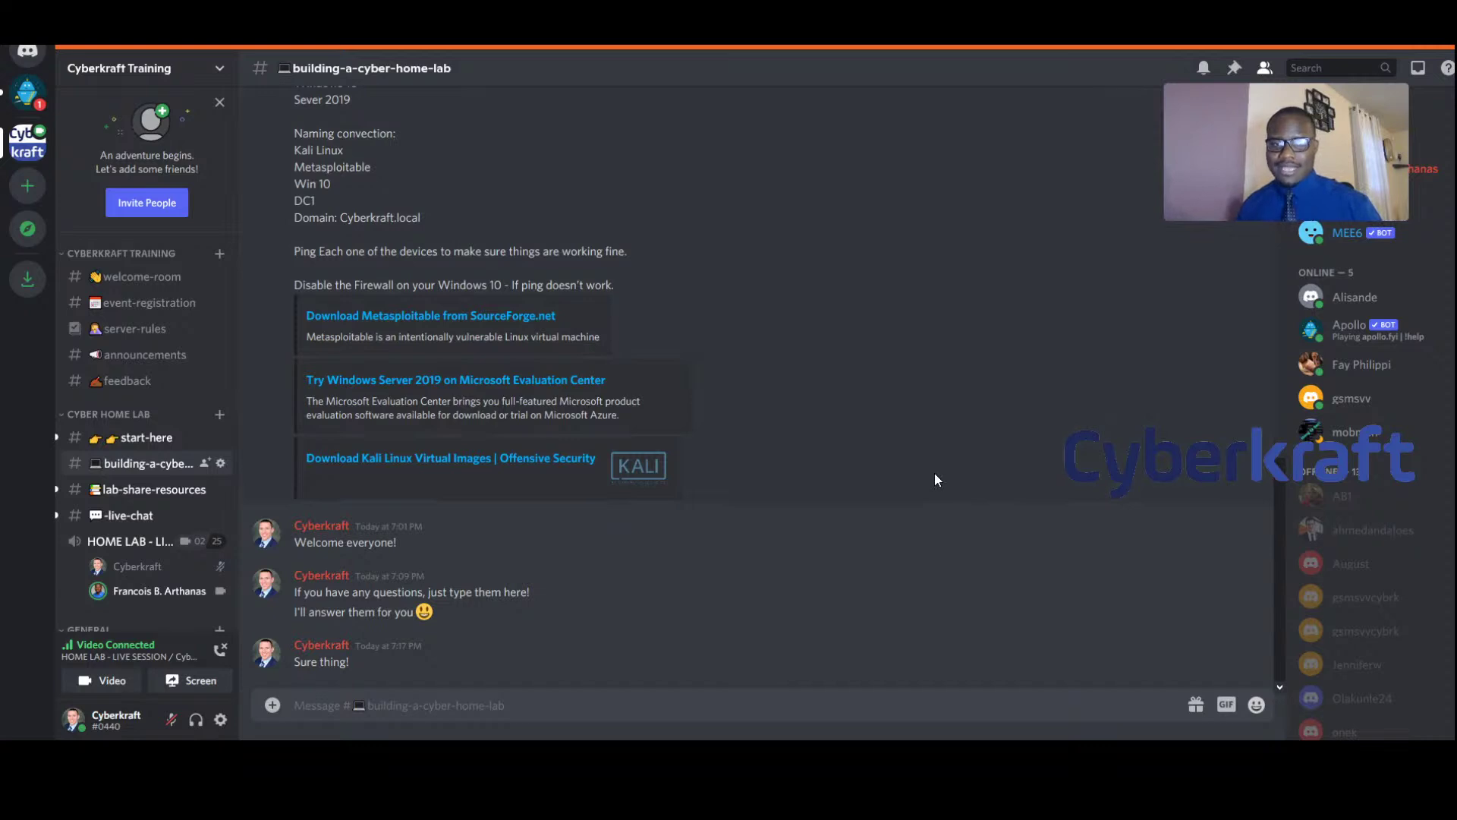
pyautogui.scroll(5, 867, 489)
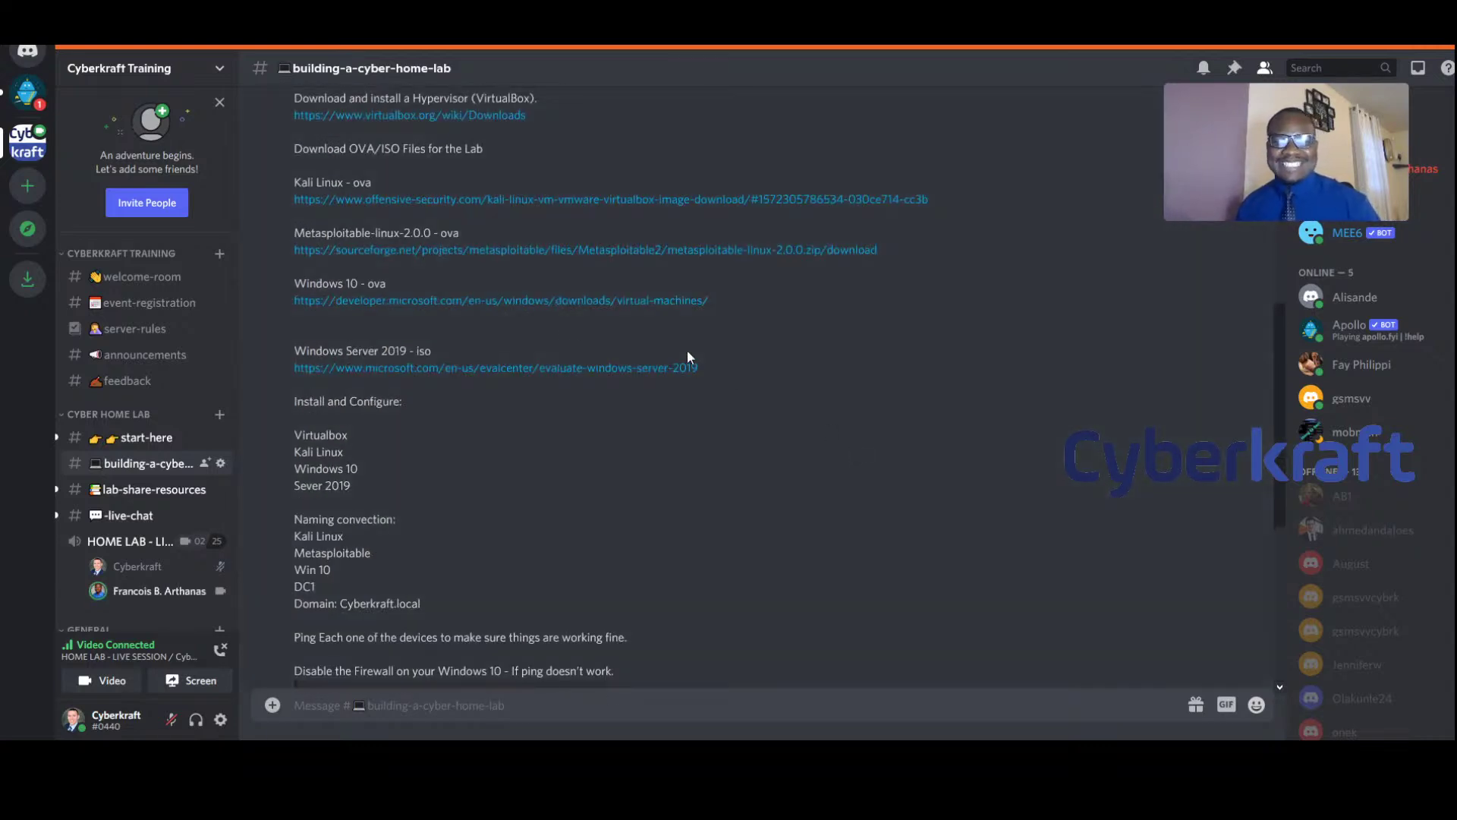
pyautogui.click(512, 303)
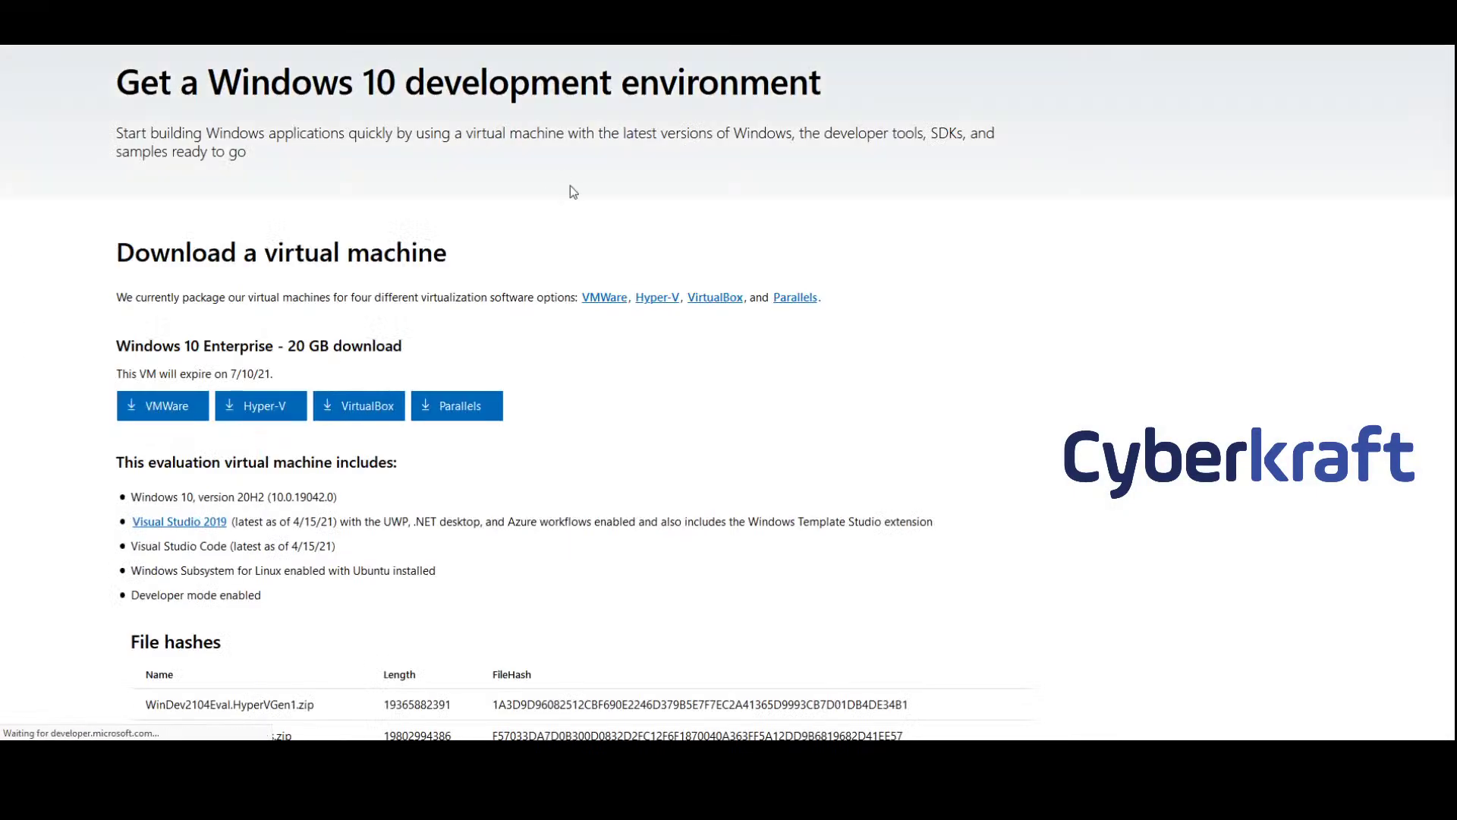
pyautogui.hotkey('alt', 'Tab')
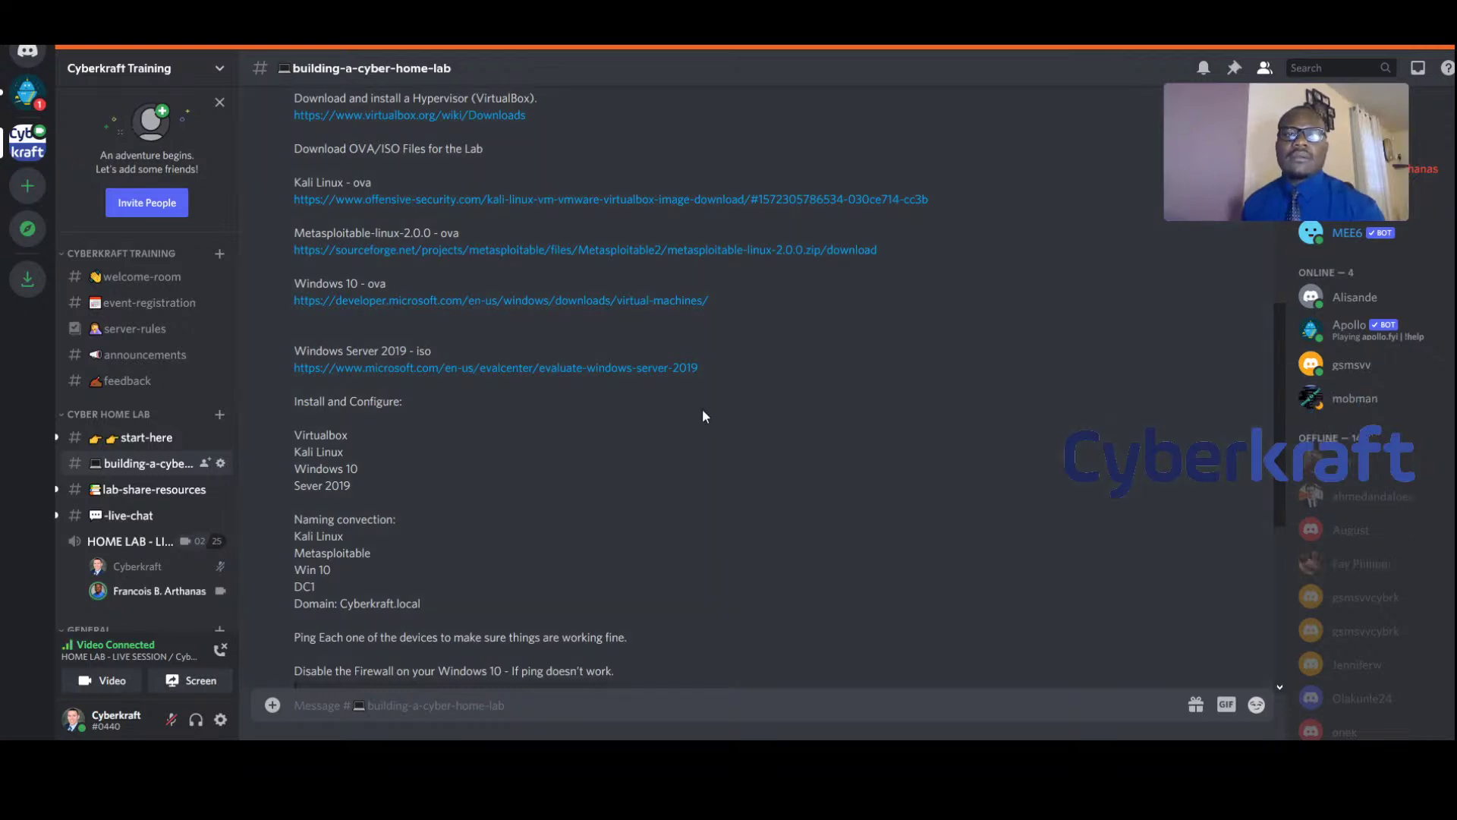
pyautogui.scroll(3, 703, 409)
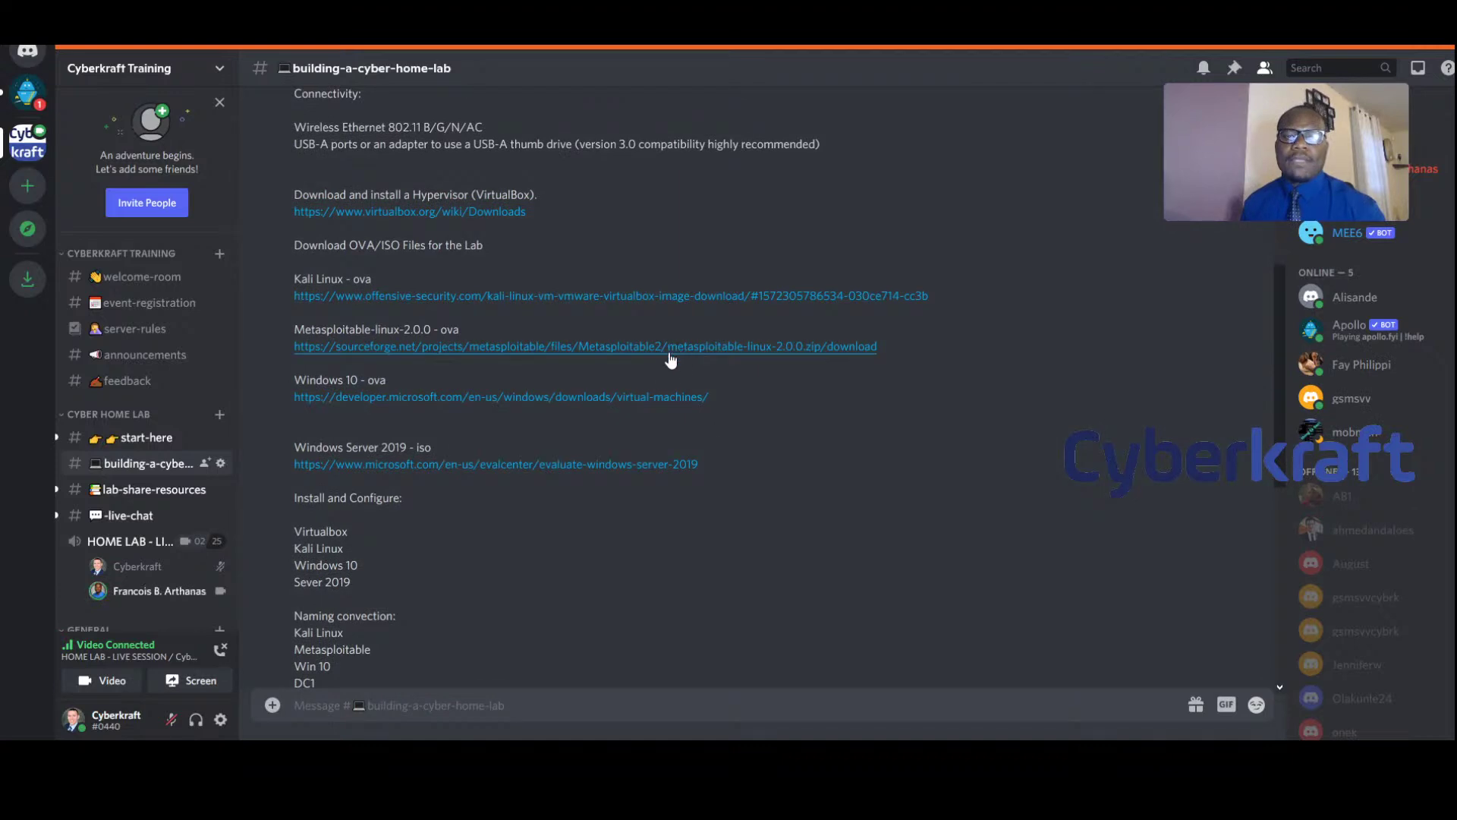
pyautogui.scroll(-3, 773, 408)
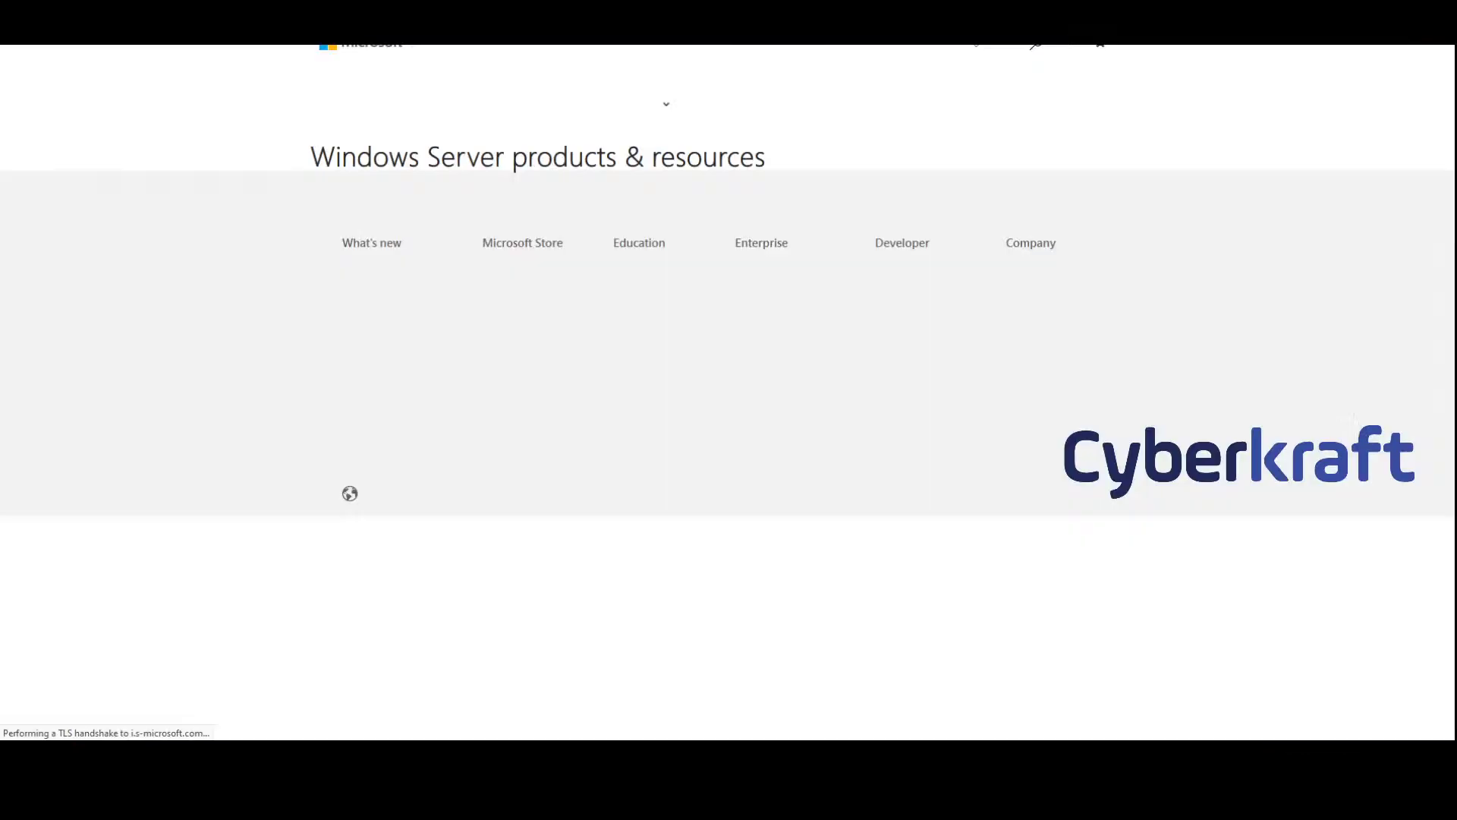
# Choose the ISO version of Windows Server 2019 and continue to the registration form
pyautogui.scroll(-3, 847, 417)
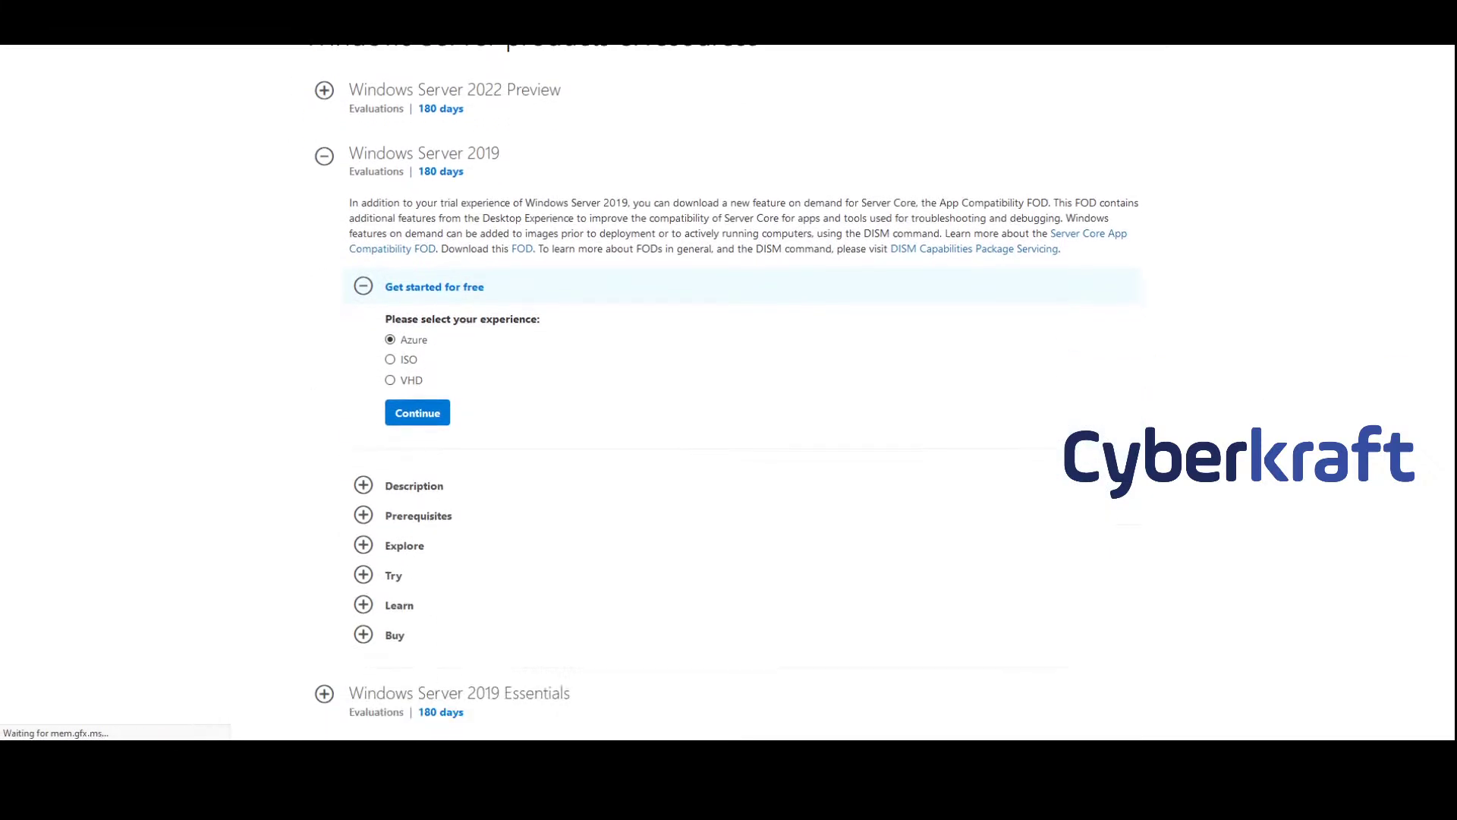
pyautogui.scroll(3, 481, 212)
pyautogui.scroll(1, 424, 365)
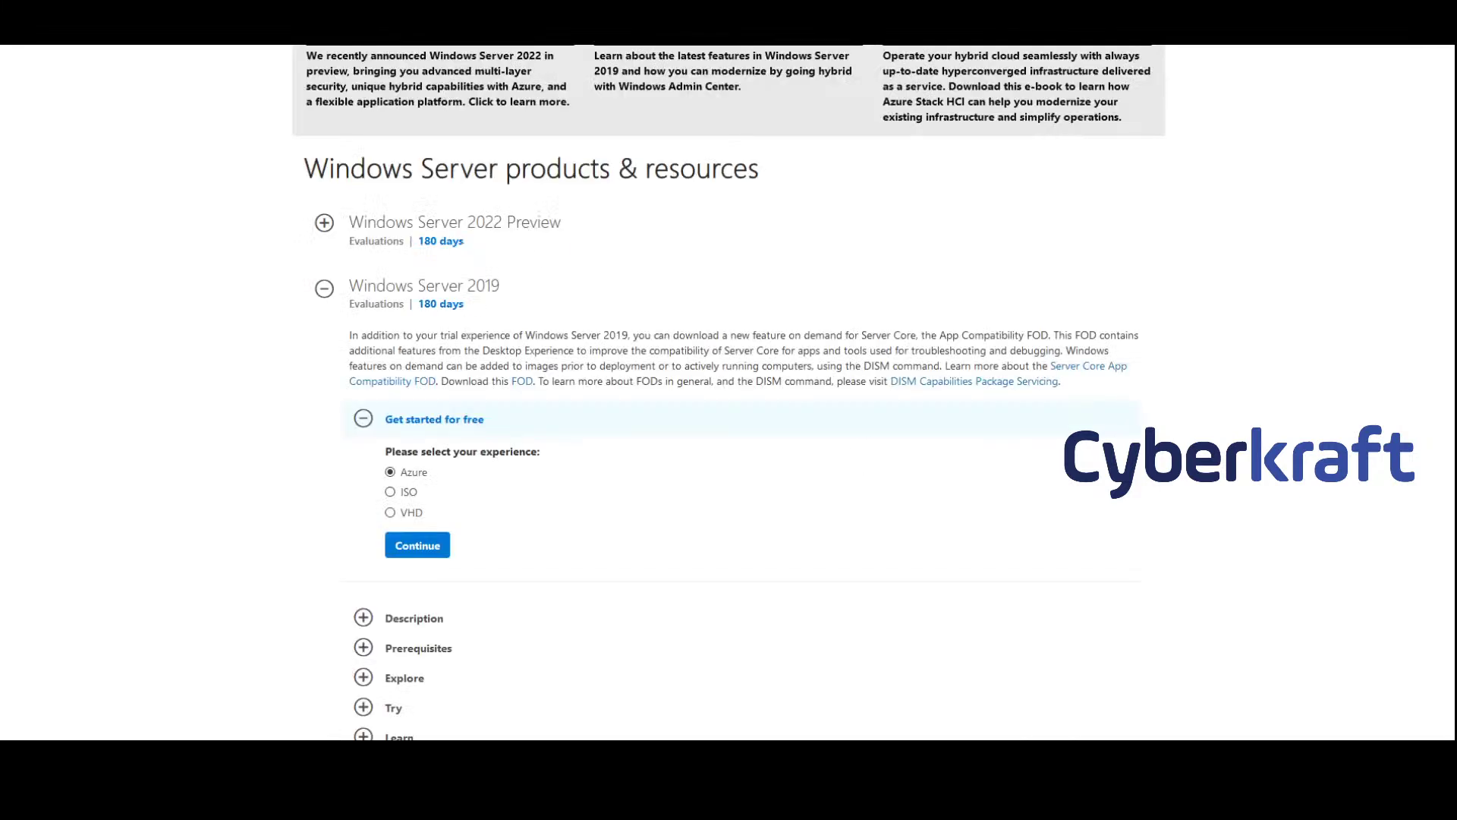
pyautogui.scroll(-2, 394, 334)
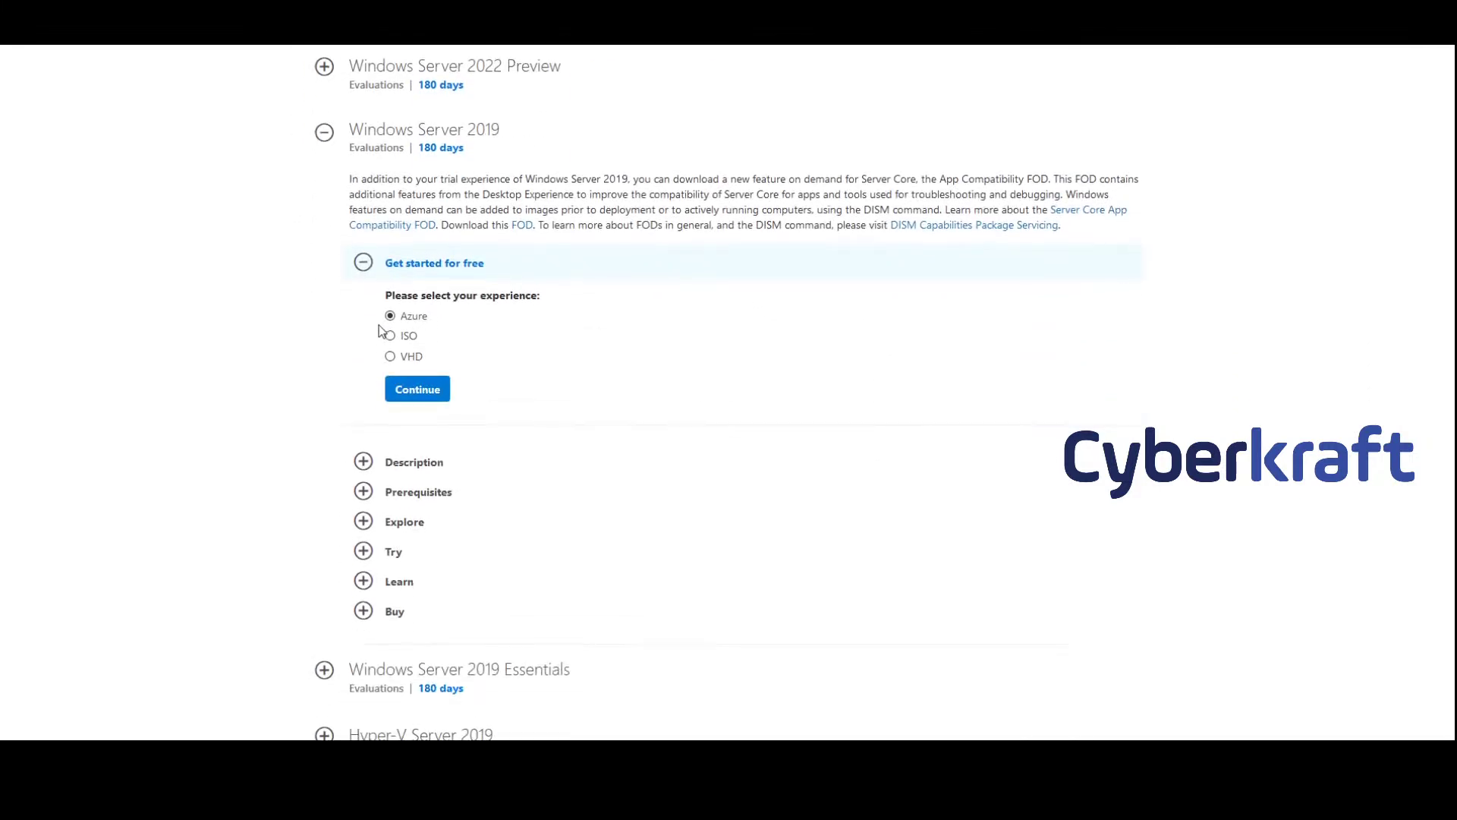
pyautogui.click(408, 336)
pyautogui.click(419, 388)
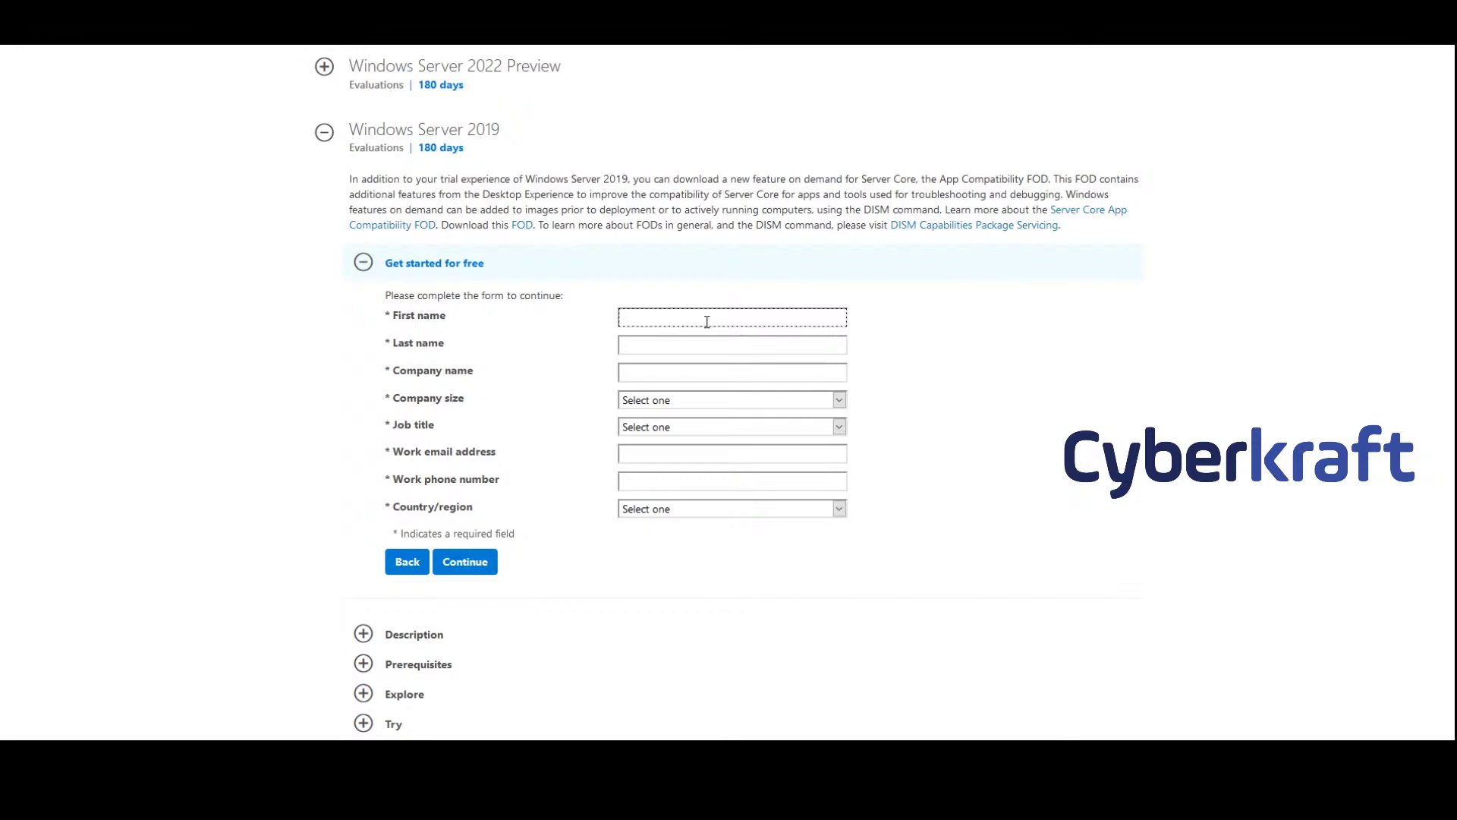
# Enter the first name, last name and company name, and set company size to 50-249
pyautogui.press('Tab')
pyautogui.press('Tab')
pyautogui.write('Cyberkraft')
pyautogui.press('Tab')
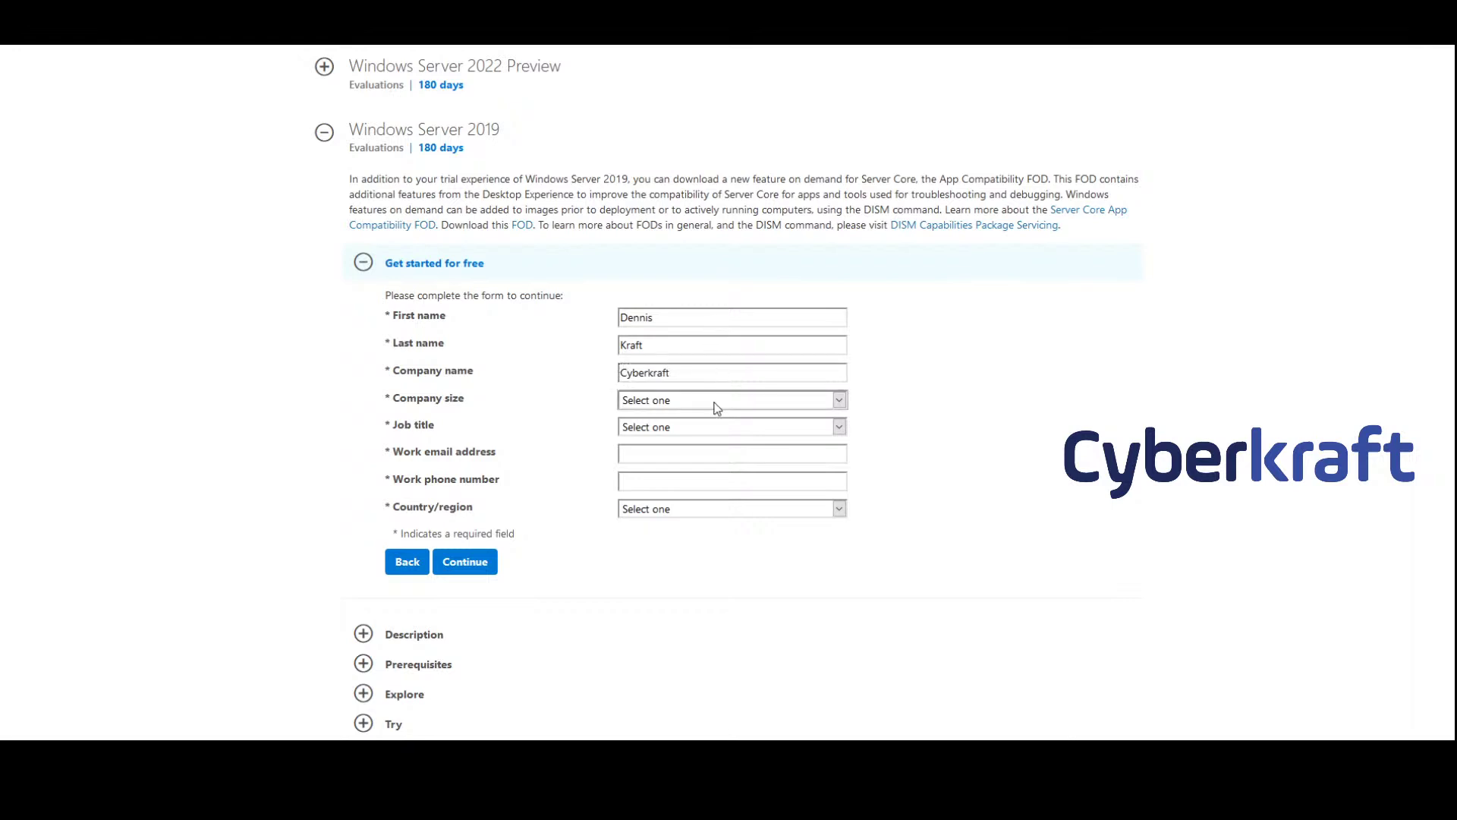
pyautogui.click(718, 408)
pyautogui.click(702, 548)
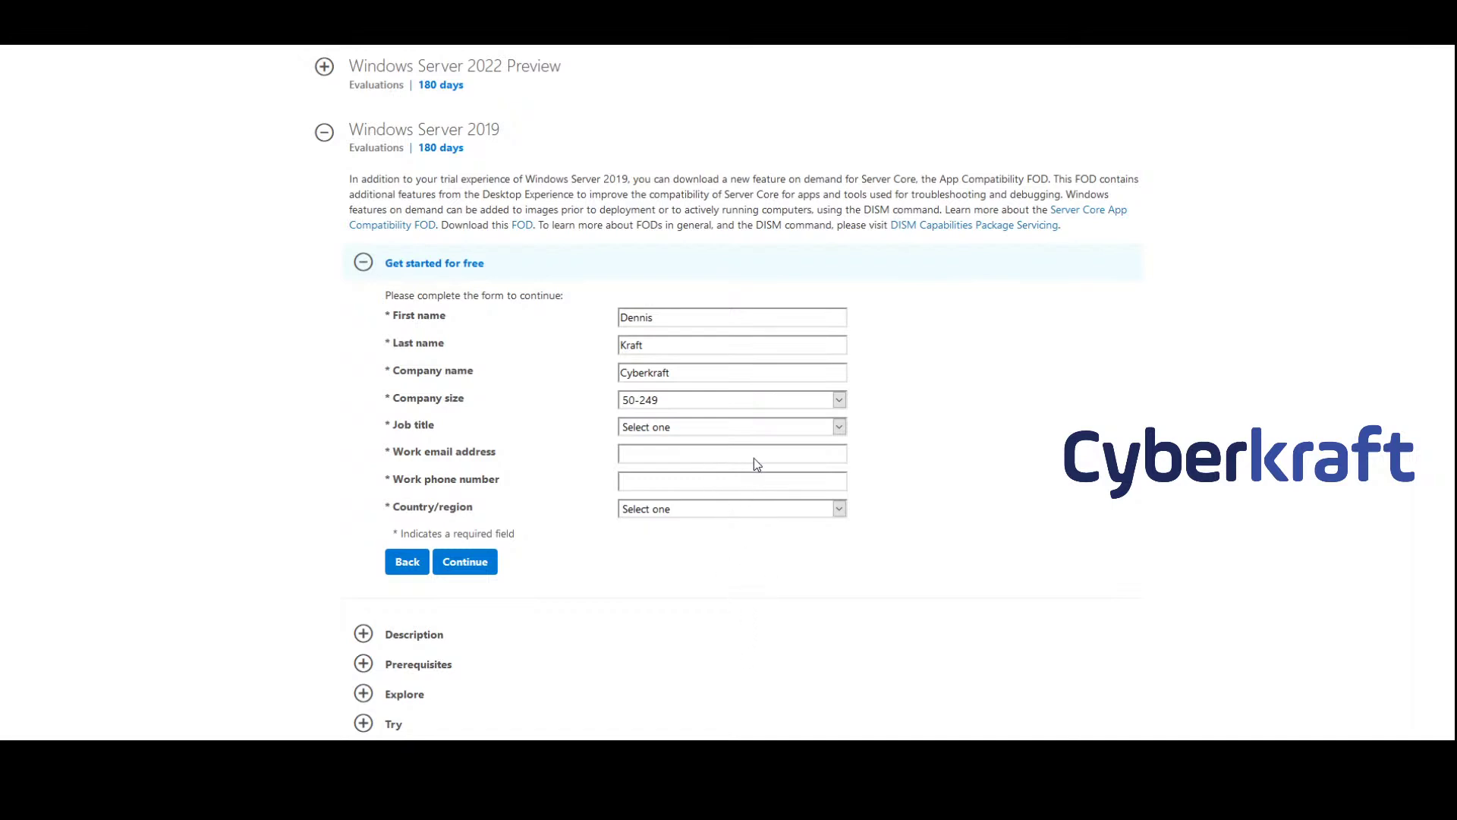
# Select Business Executive, enter the work e-mail and phone, choose United States, decline marketing
pyautogui.press('Down')
pyautogui.click(703, 455)
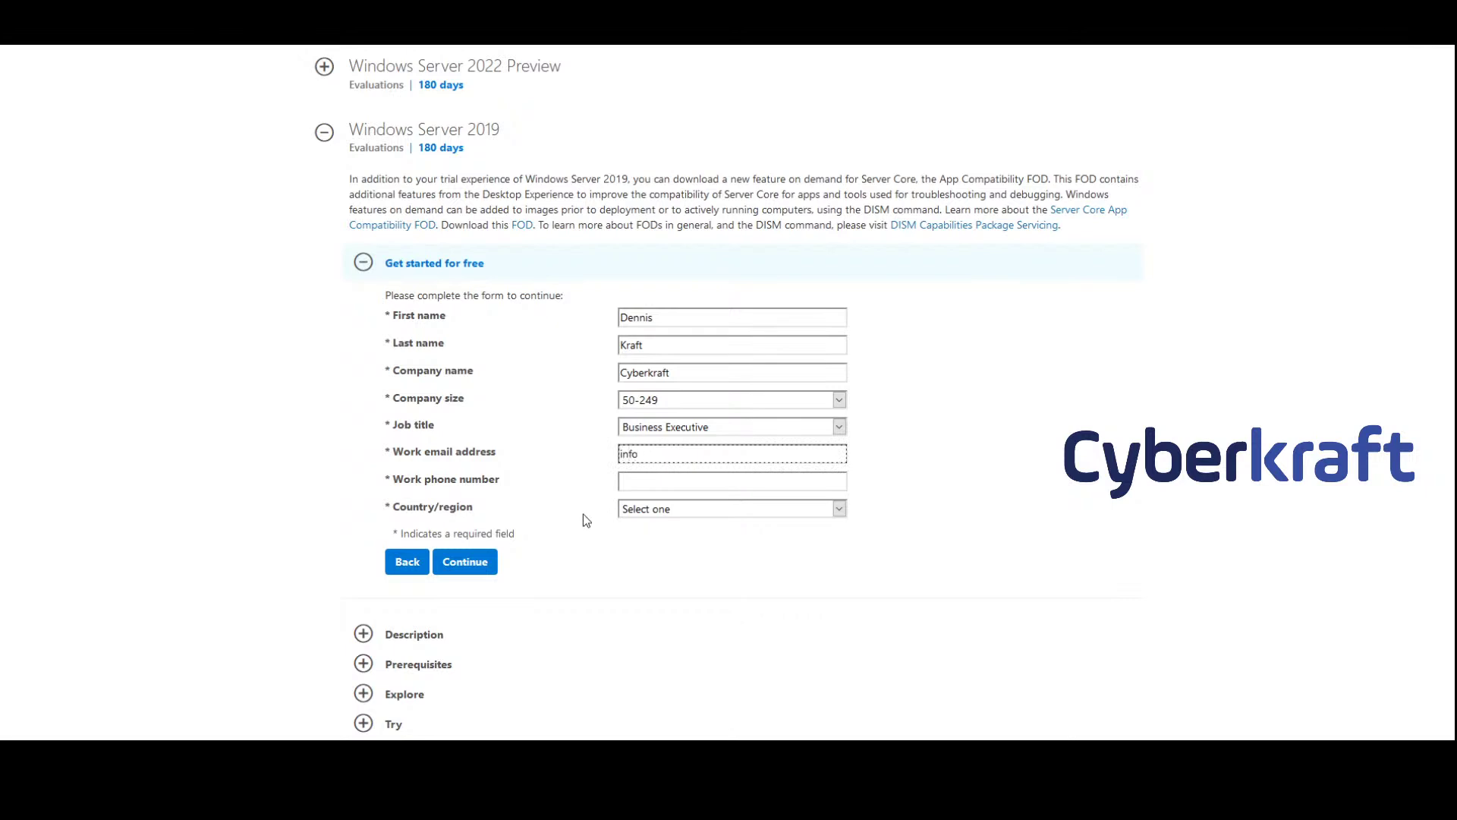
pyautogui.click(681, 481)
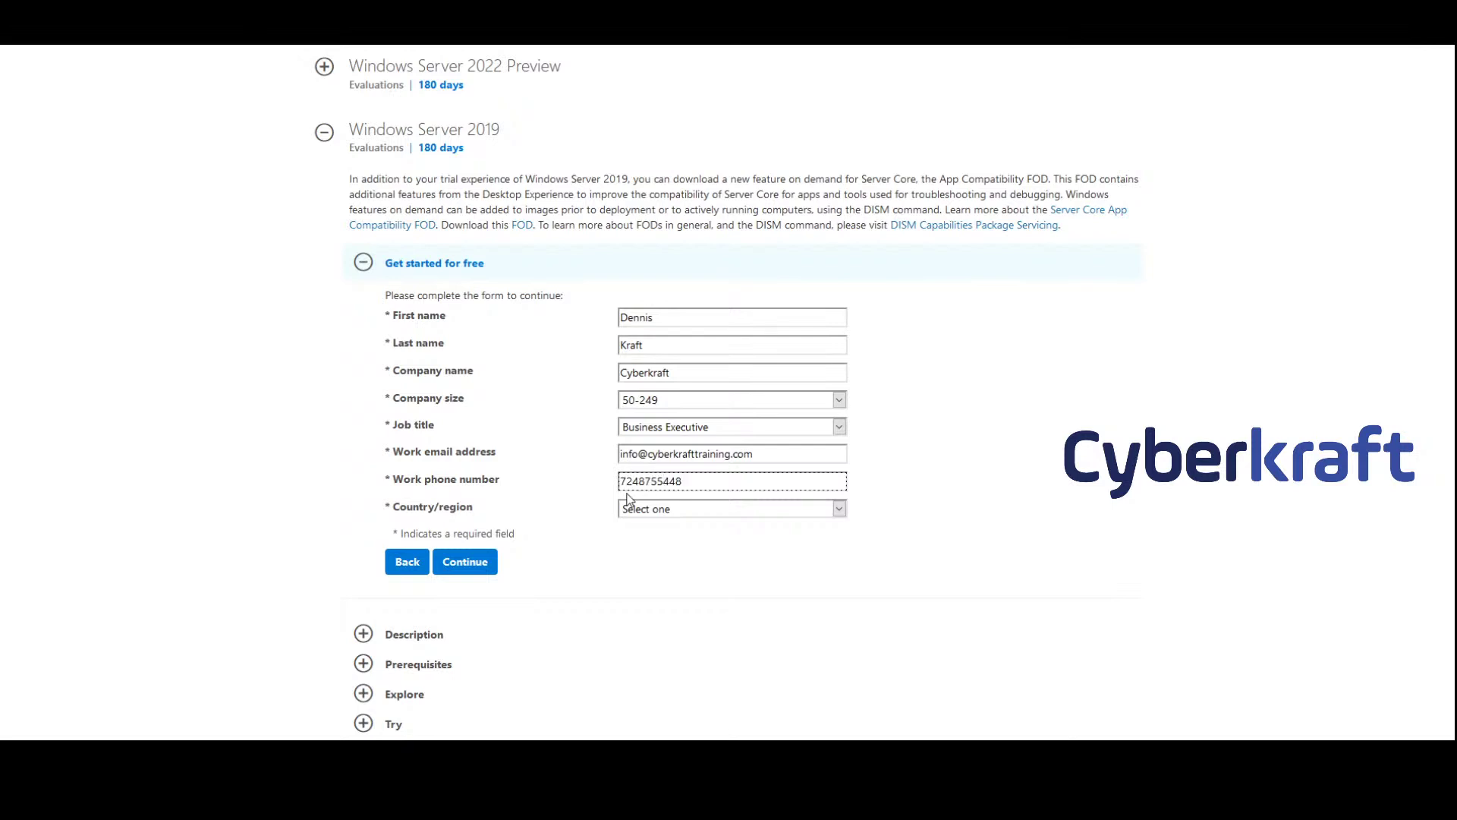
pyautogui.click(717, 524)
pyautogui.click(677, 431)
pyautogui.click(399, 607)
pyautogui.click(392, 605)
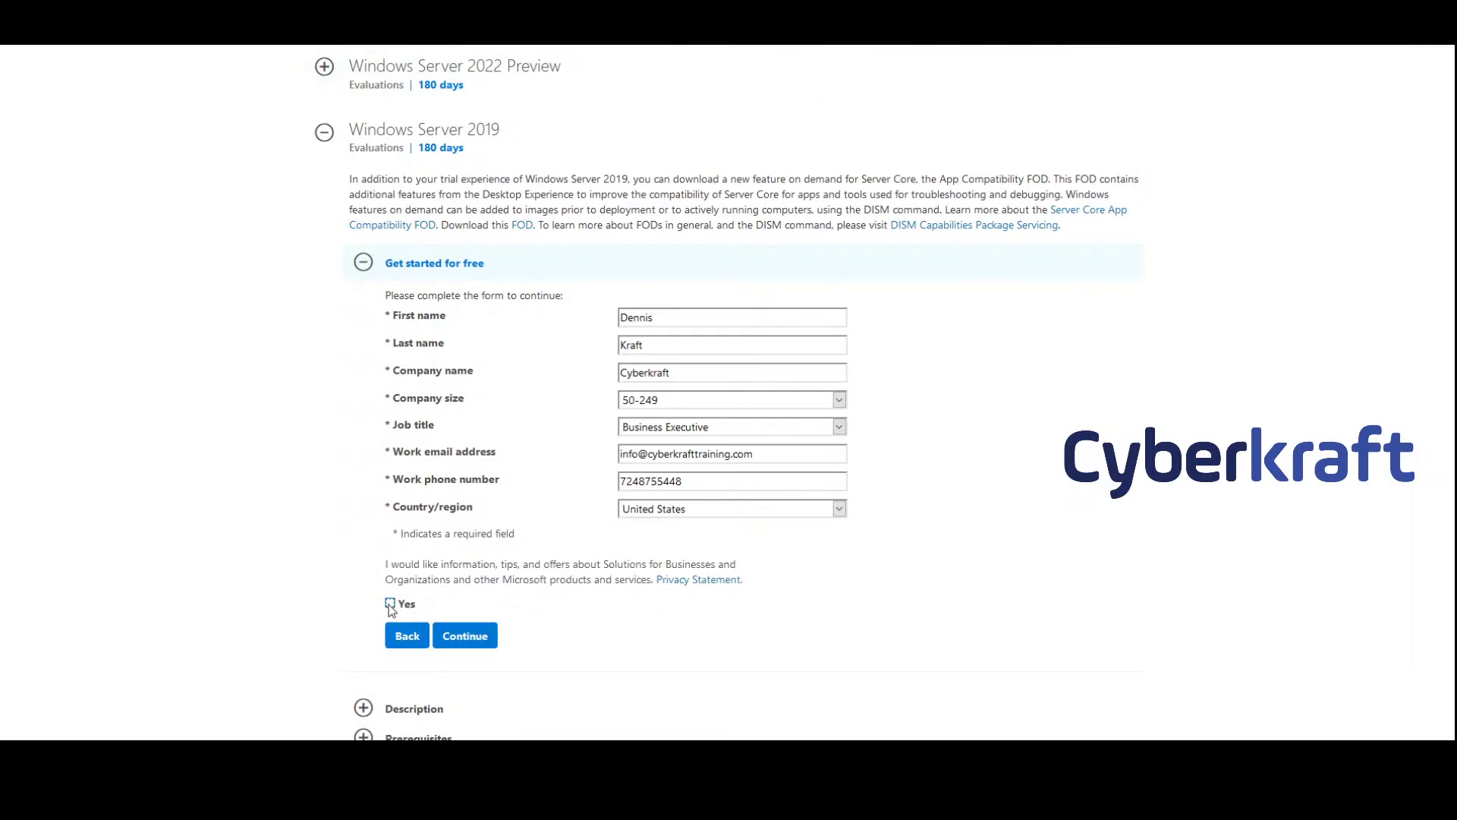
# Submit the form and start downloading the English Windows Server 2019 evaluation ISO
pyautogui.click(472, 640)
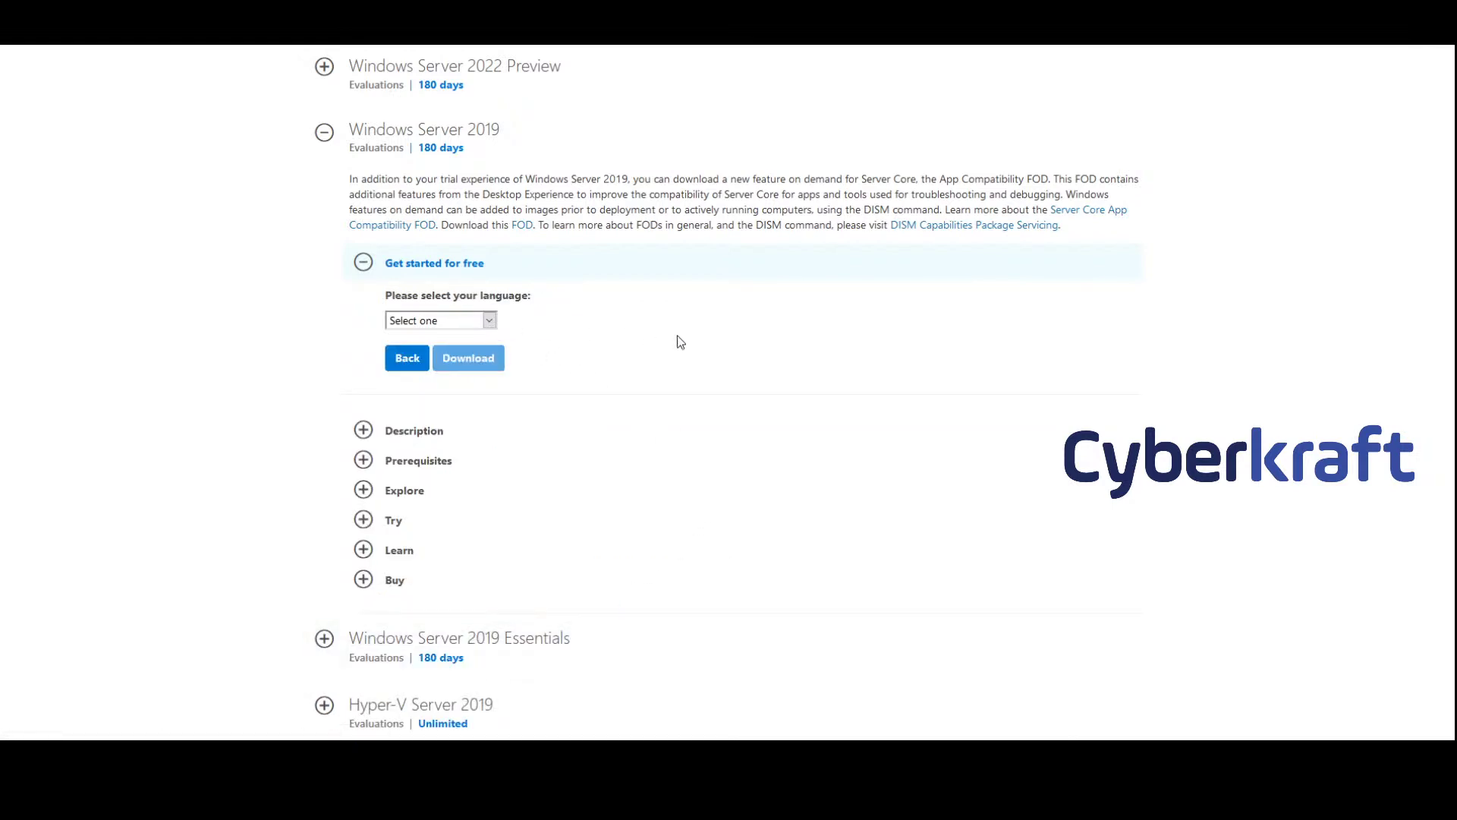
pyautogui.scroll(1, 676, 342)
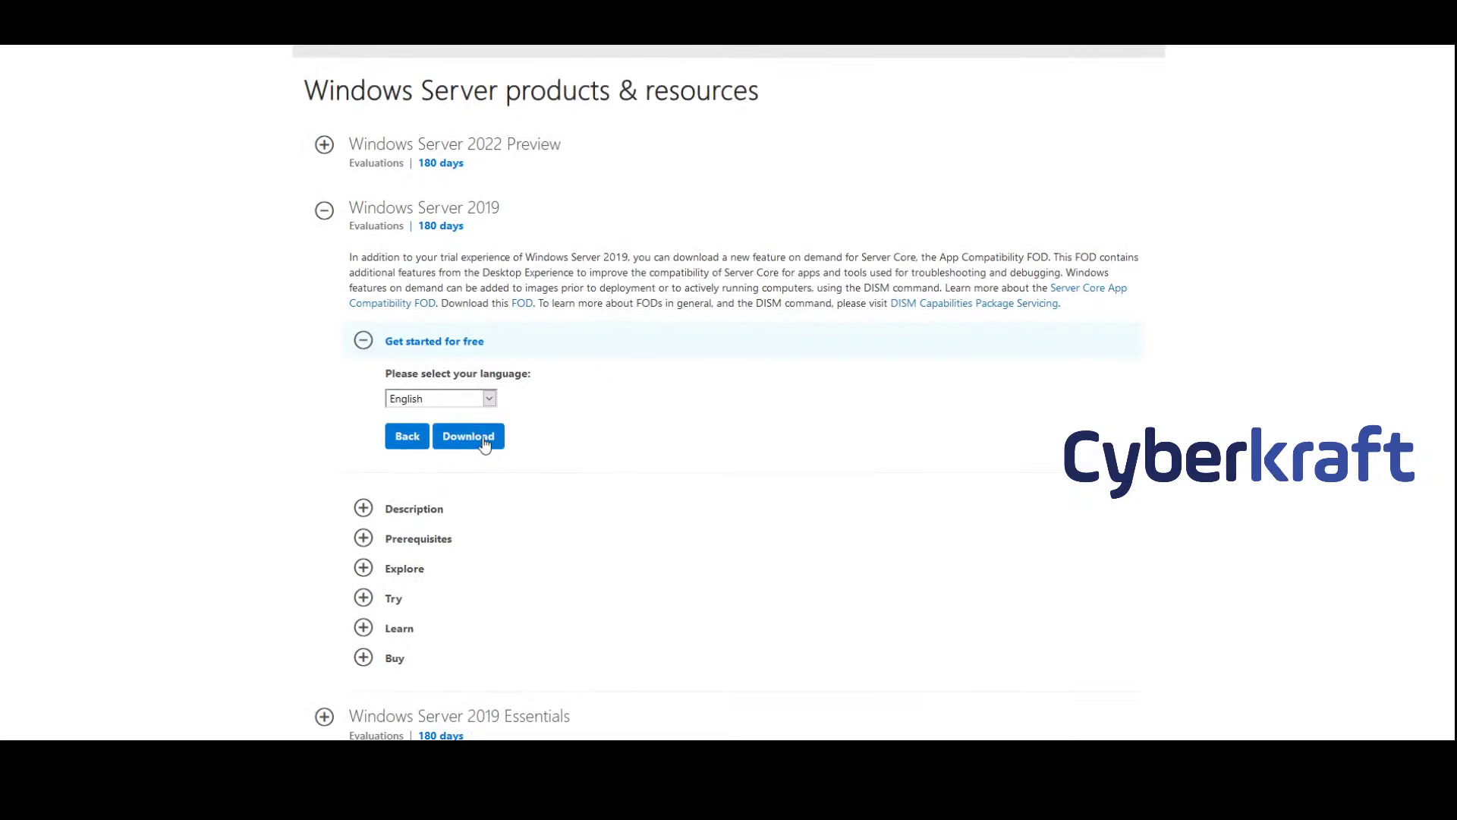
pyautogui.click(485, 443)
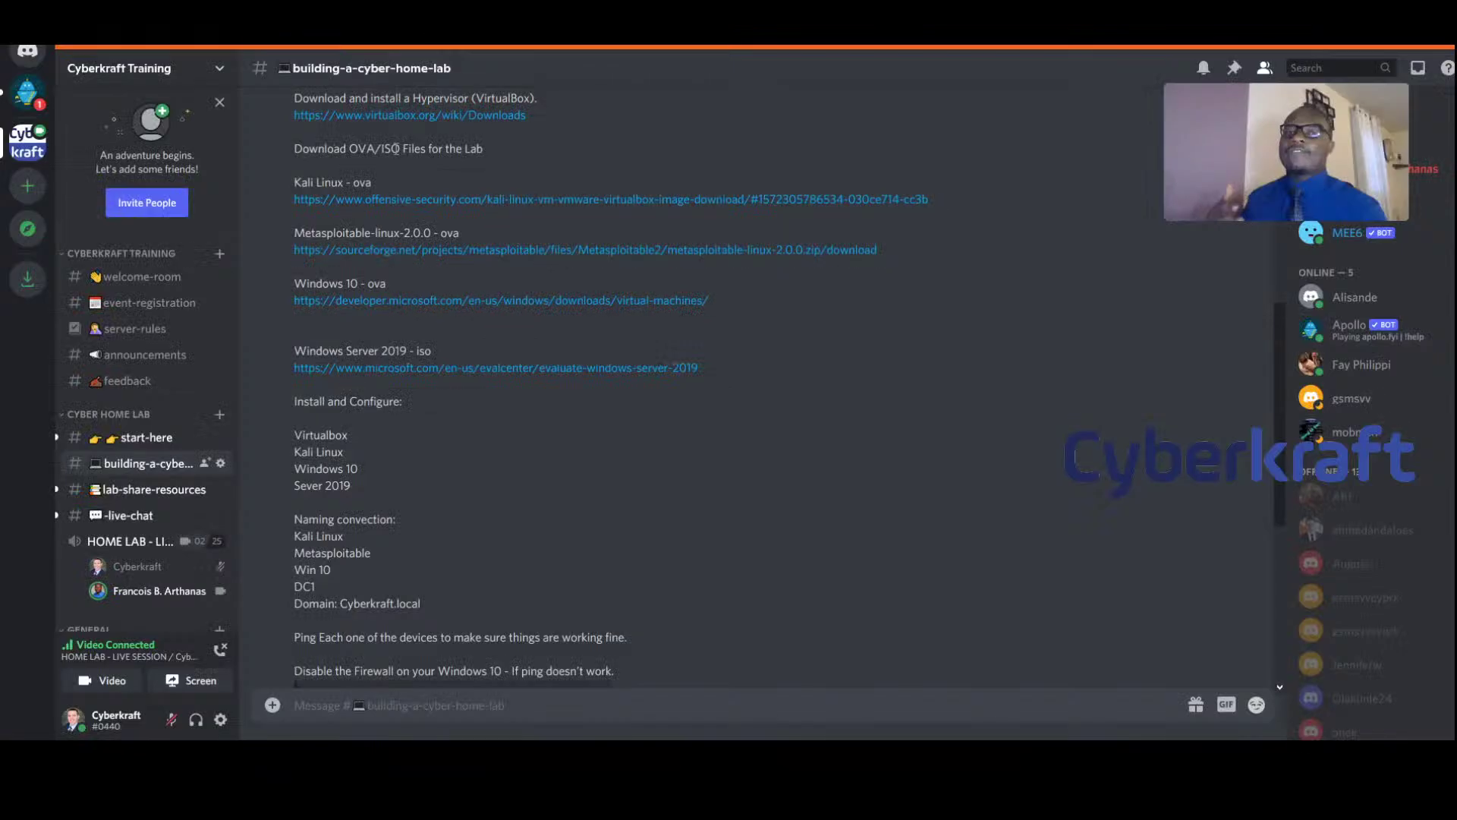
pyautogui.scroll(-5, 658, 572)
# Post a message telling the presenter we can't see their screen, ending with 🙂
pyautogui.write('Franc')
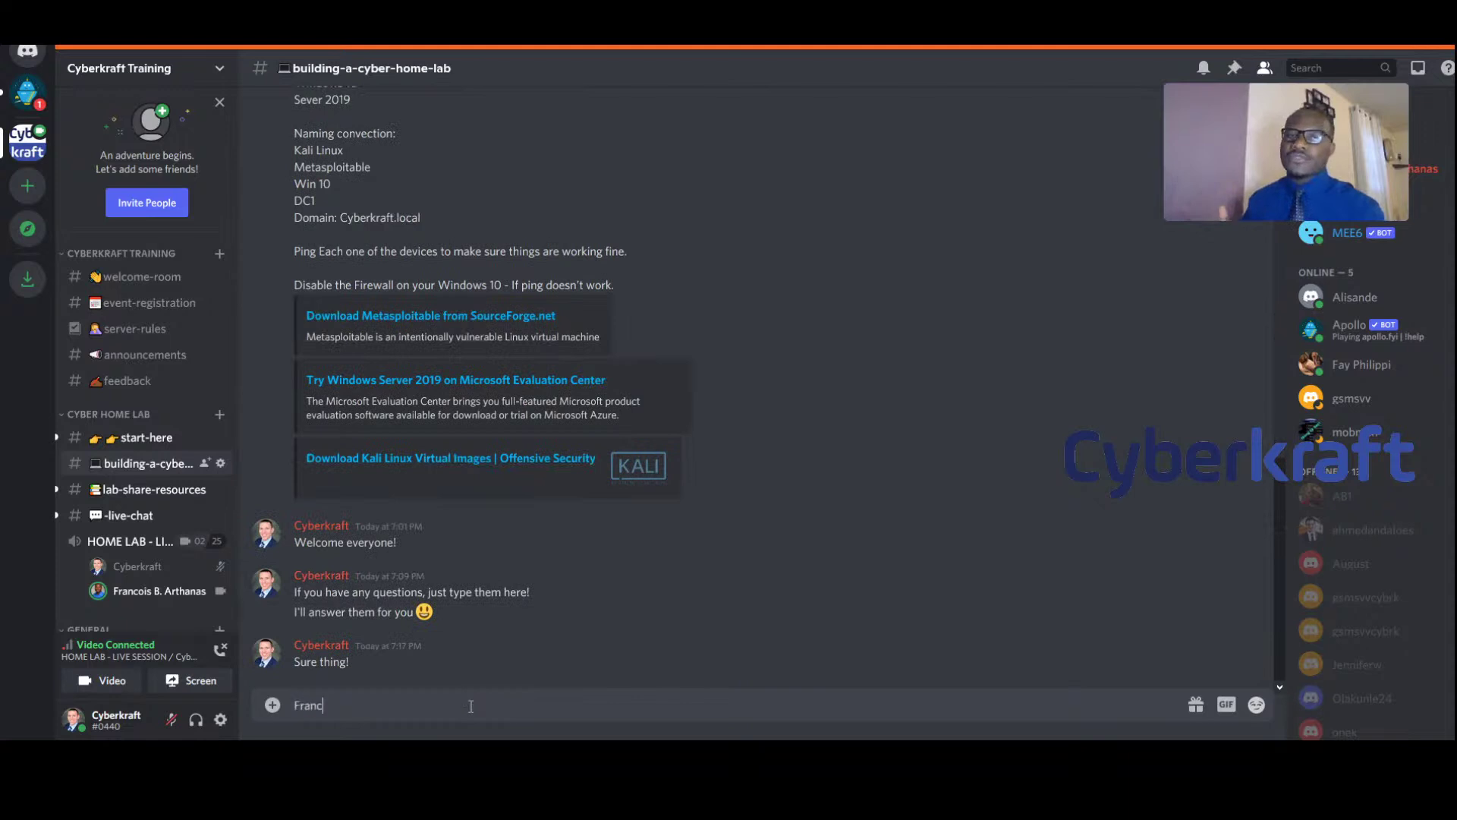
pyautogui.write('ois, we ')
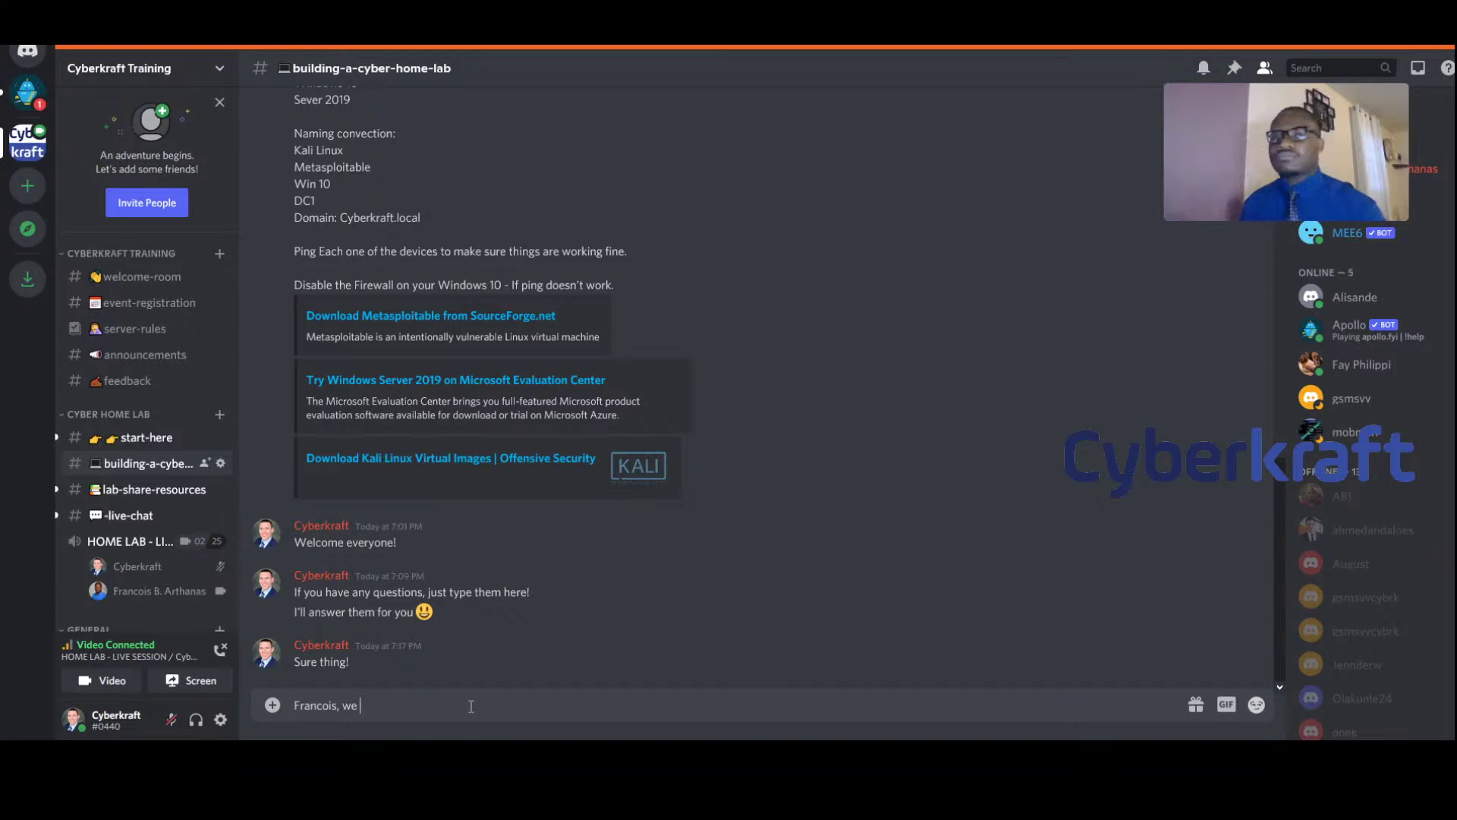
pyautogui.write("can't see y")
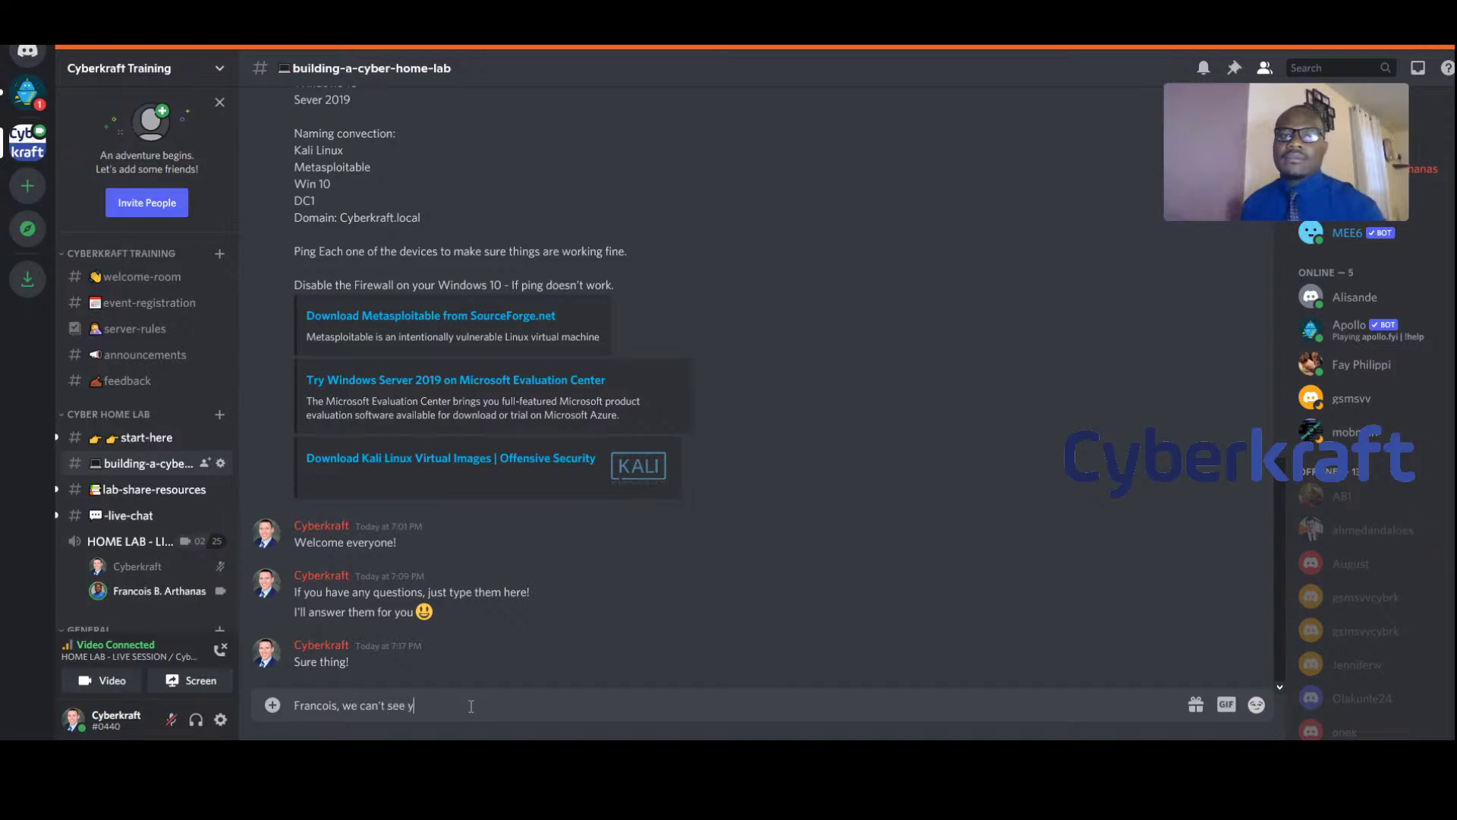
pyautogui.write('our screen')
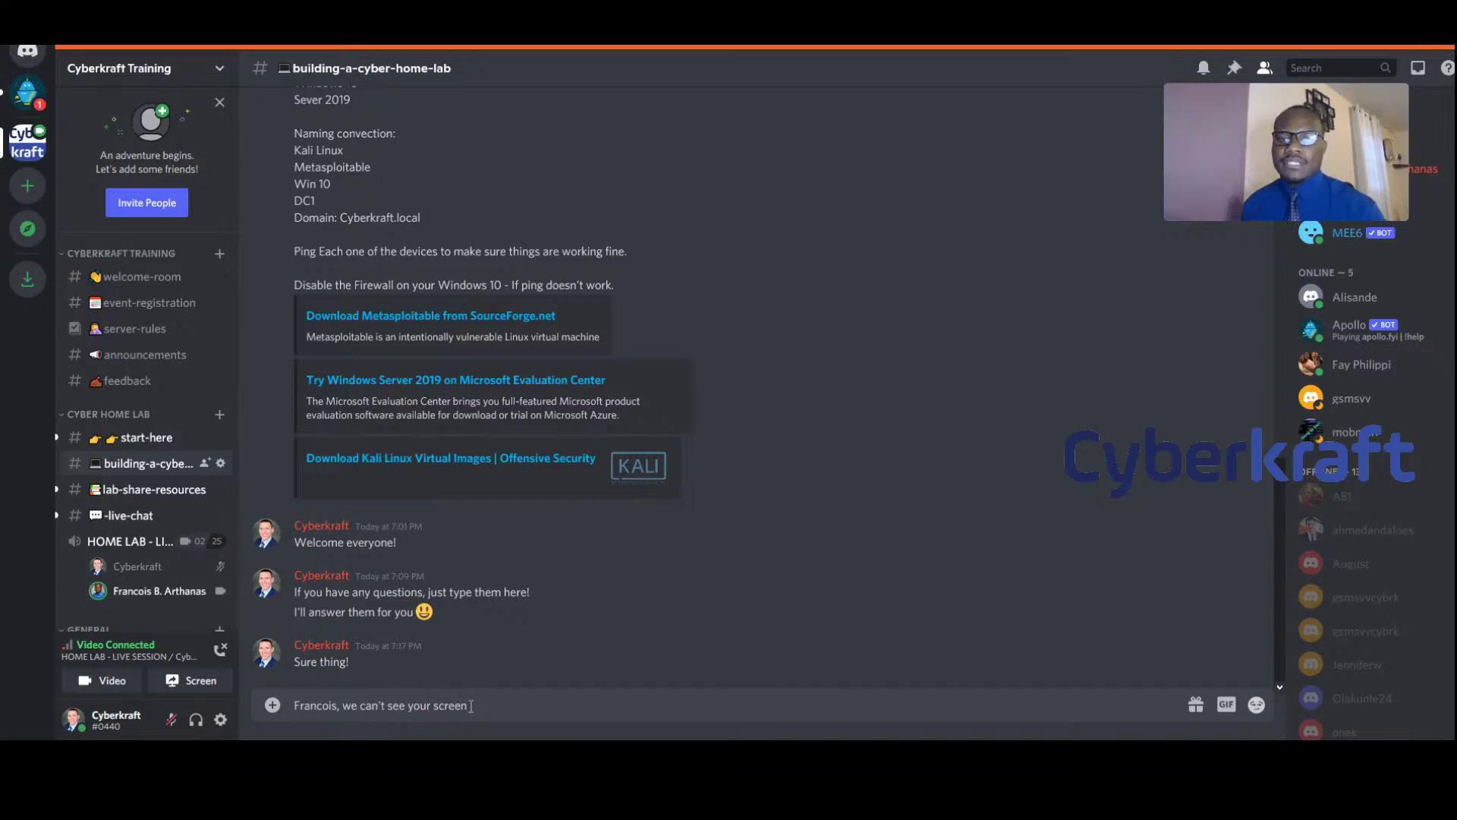
pyautogui.click(1257, 704)
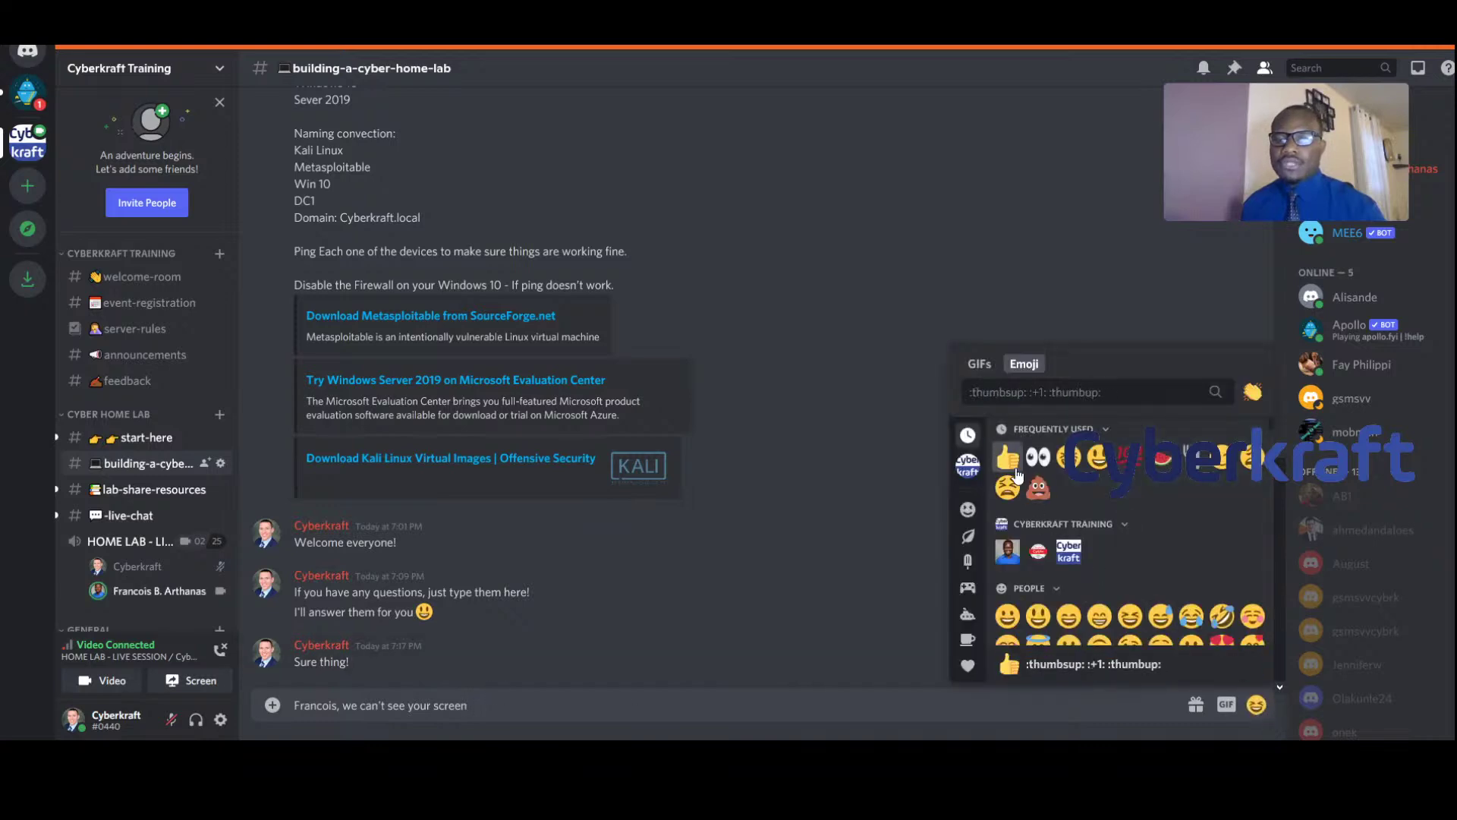
pyautogui.scroll(-2, 1100, 616)
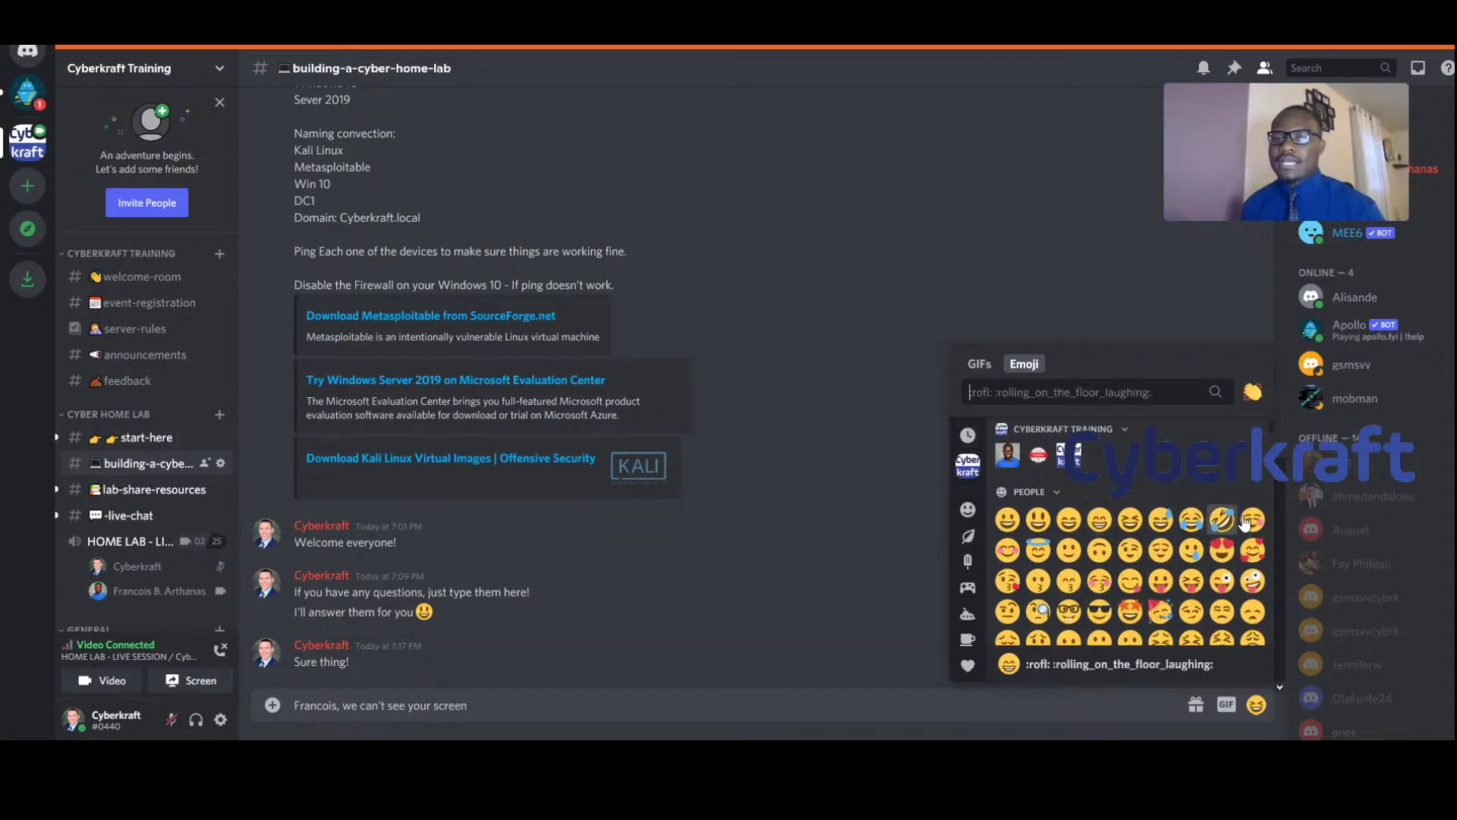
pyautogui.click(1068, 550)
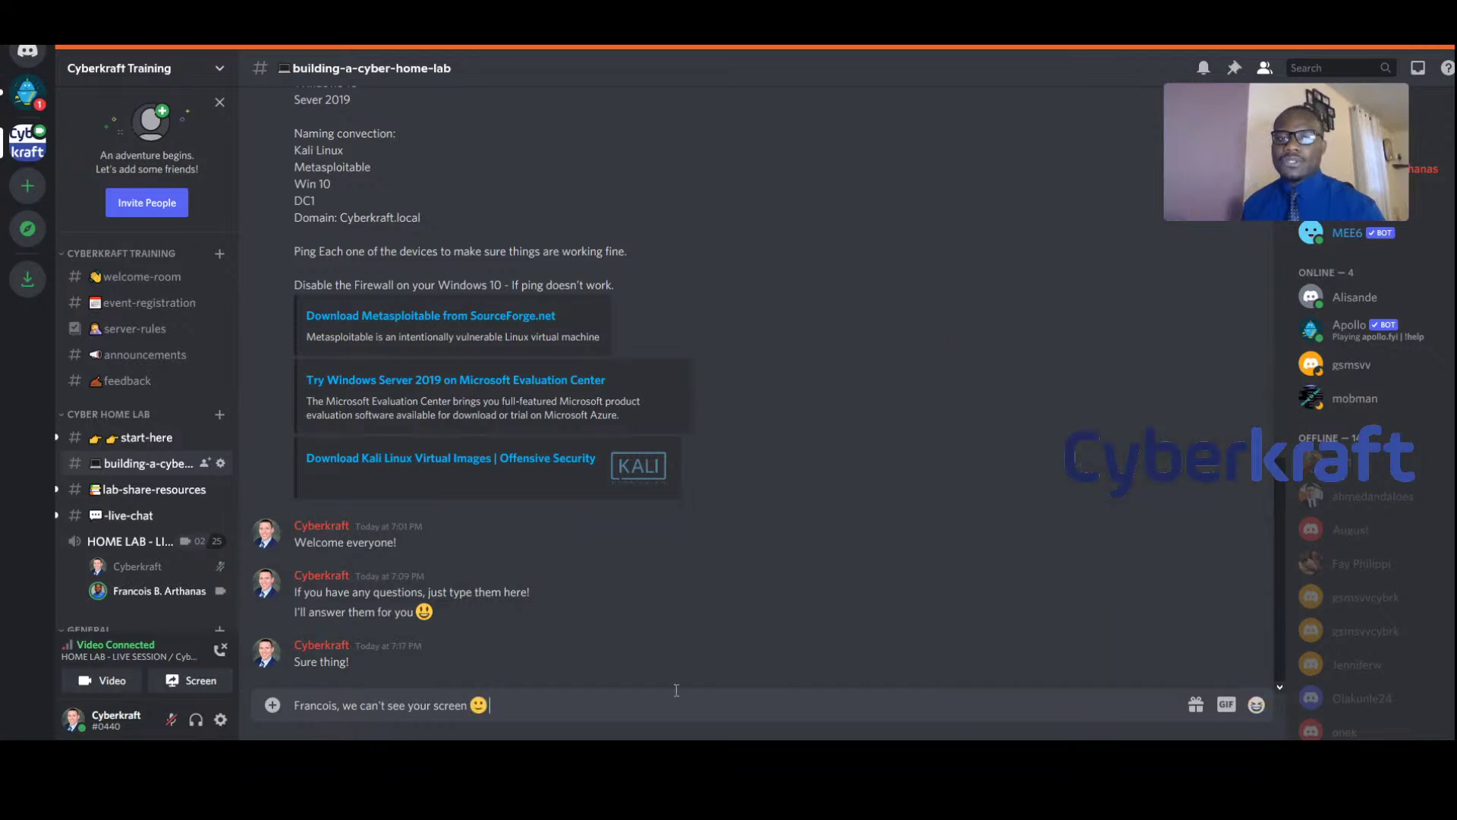
pyautogui.press('Return')
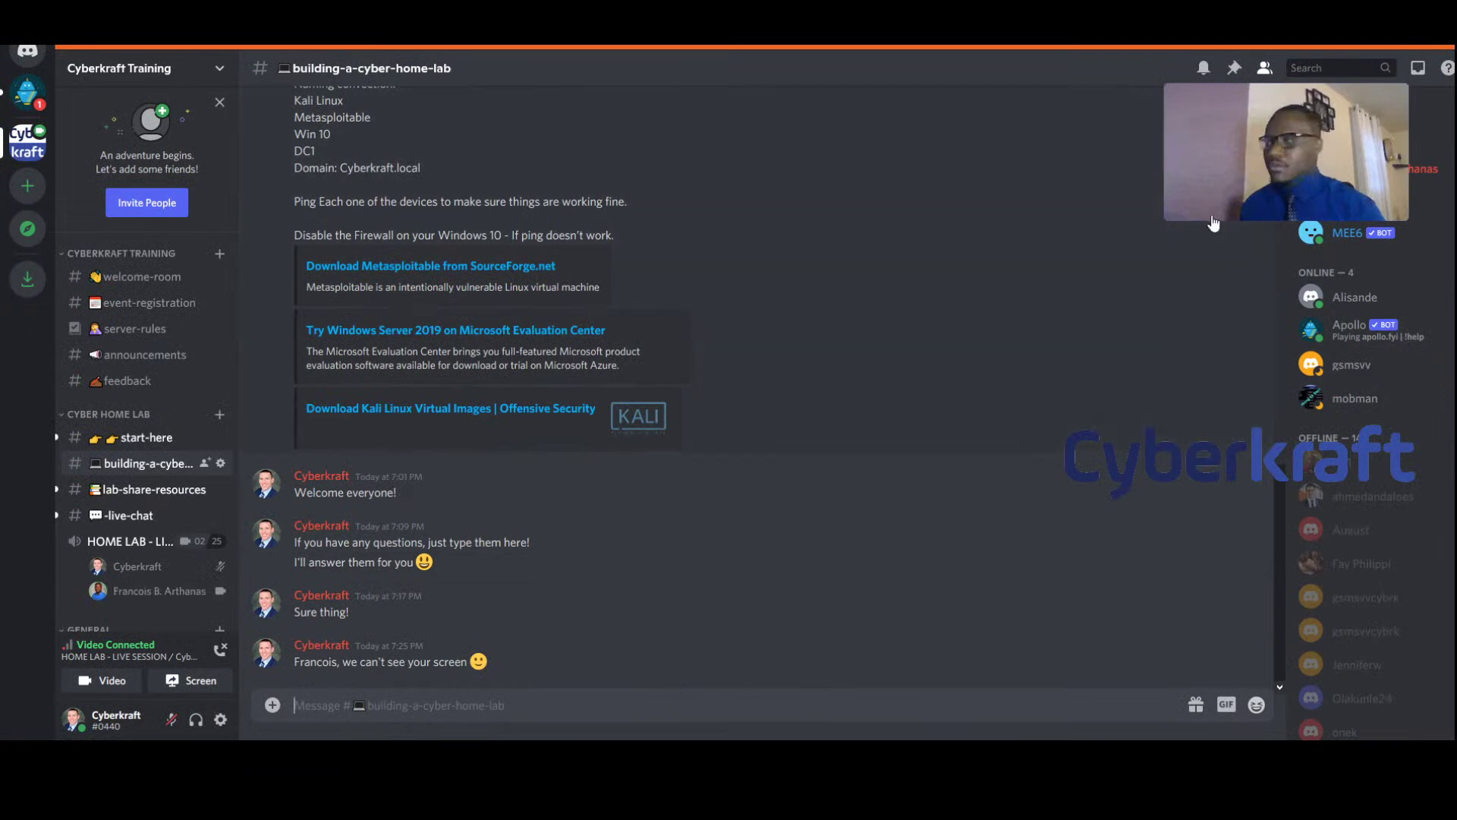
pyautogui.moveTo(1225, 173)
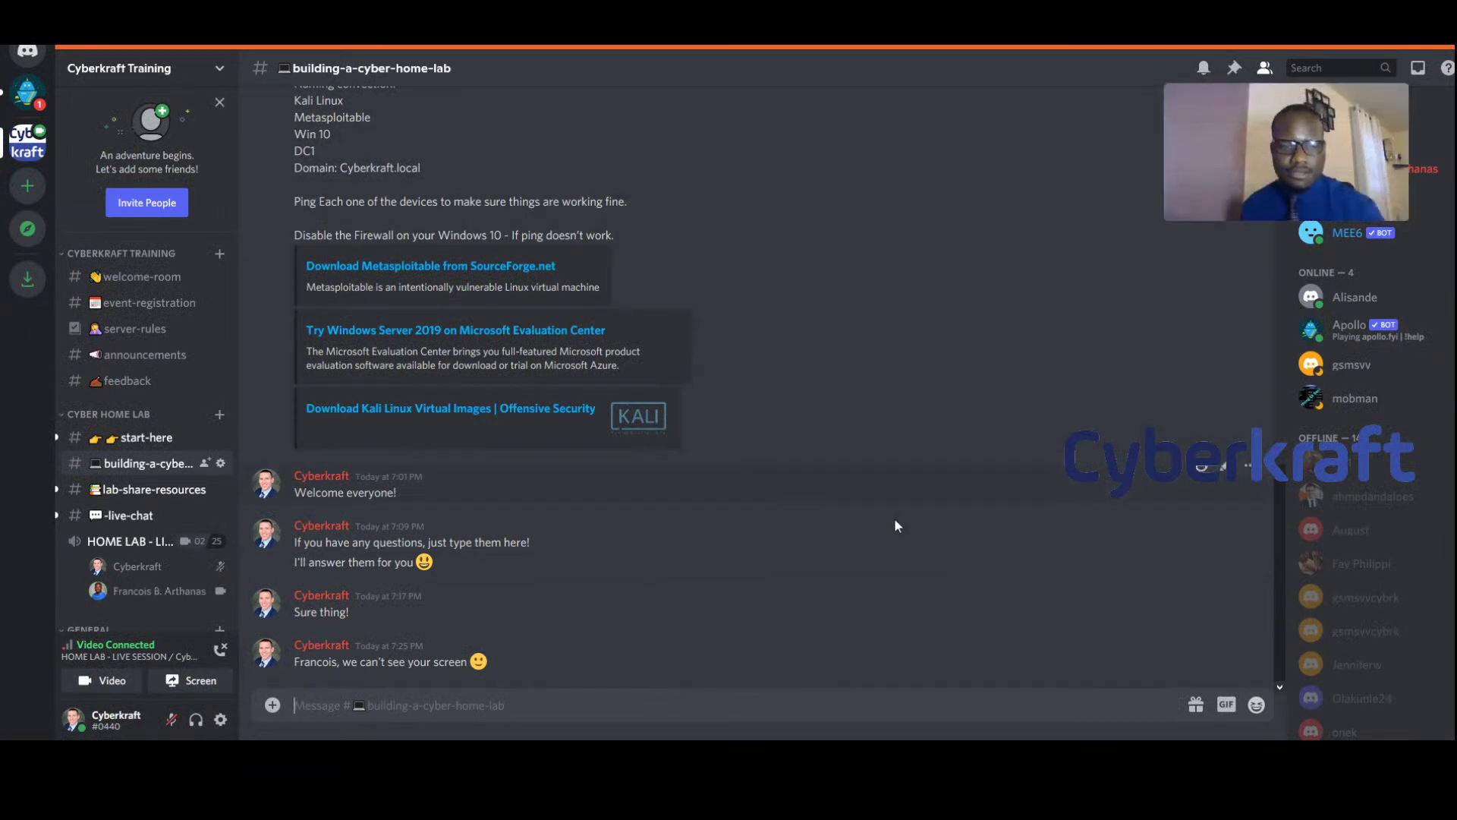
pyautogui.click(554, 702)
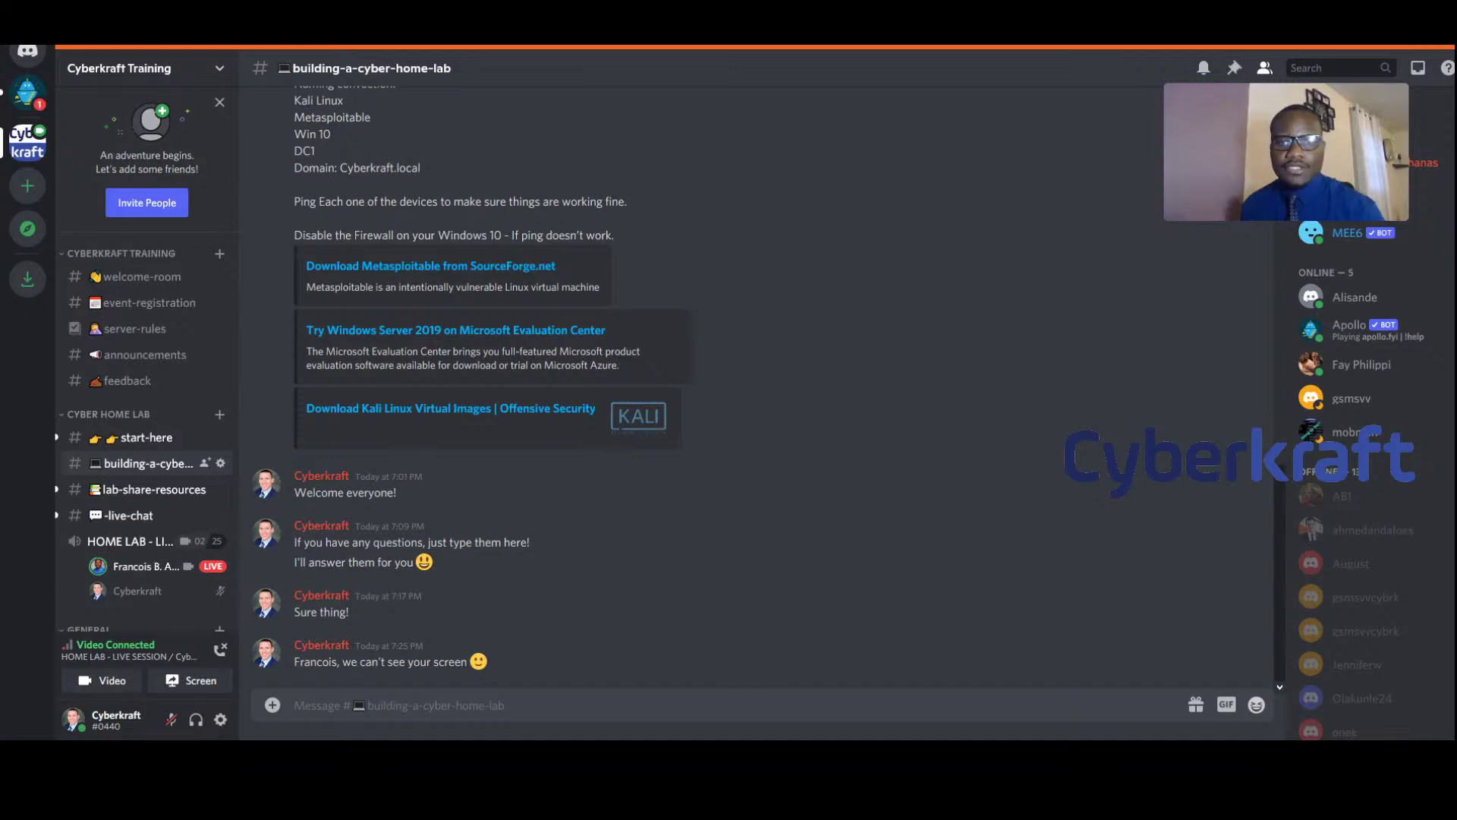
# Post the follow-up 'Still can't see it, sorry.' in the channel
pyautogui.click(571, 693)
pyautogui.write("Still can't see it")
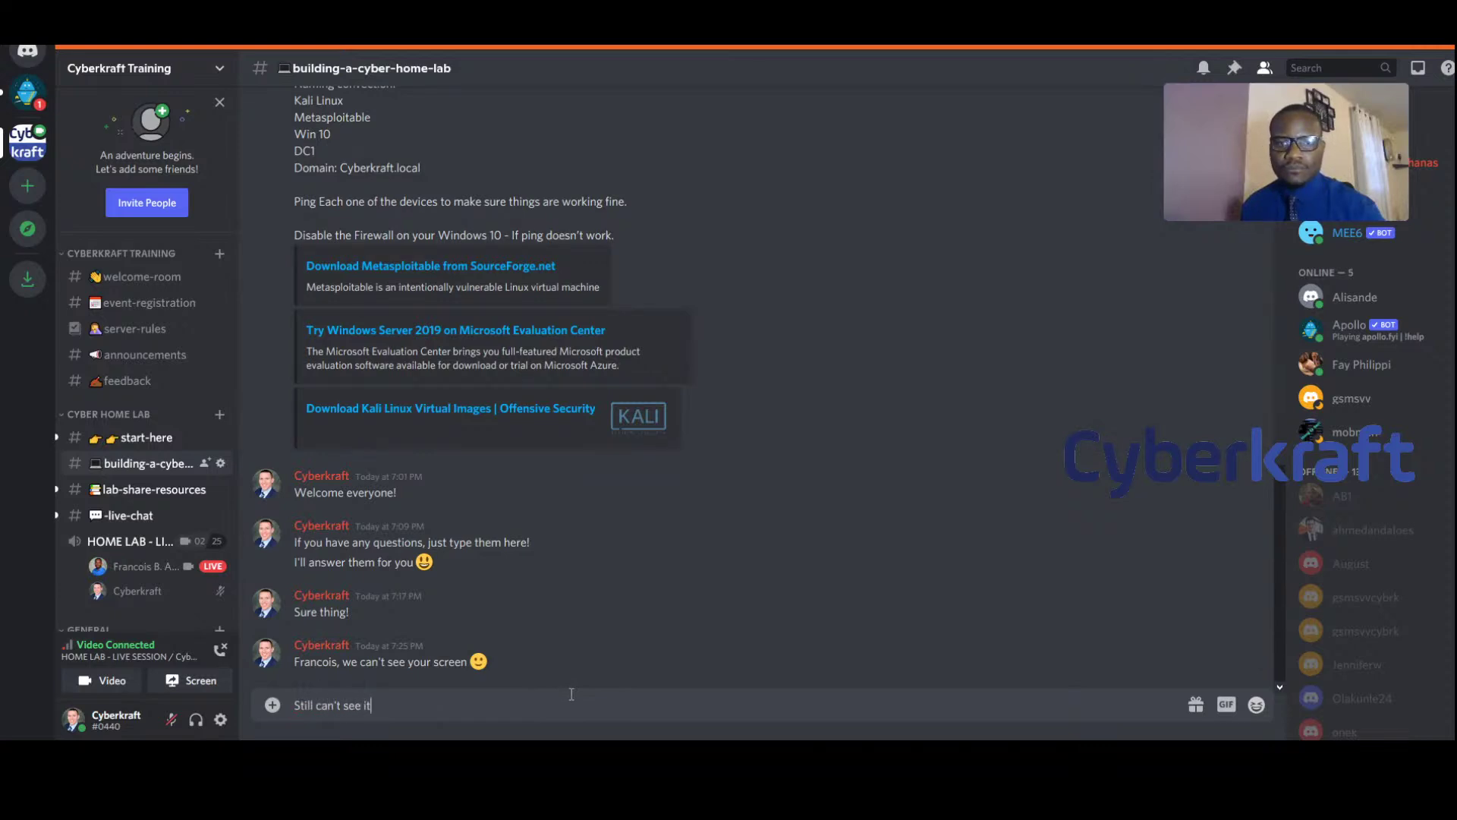
pyautogui.write(', sorry.')
pyautogui.press('Return')
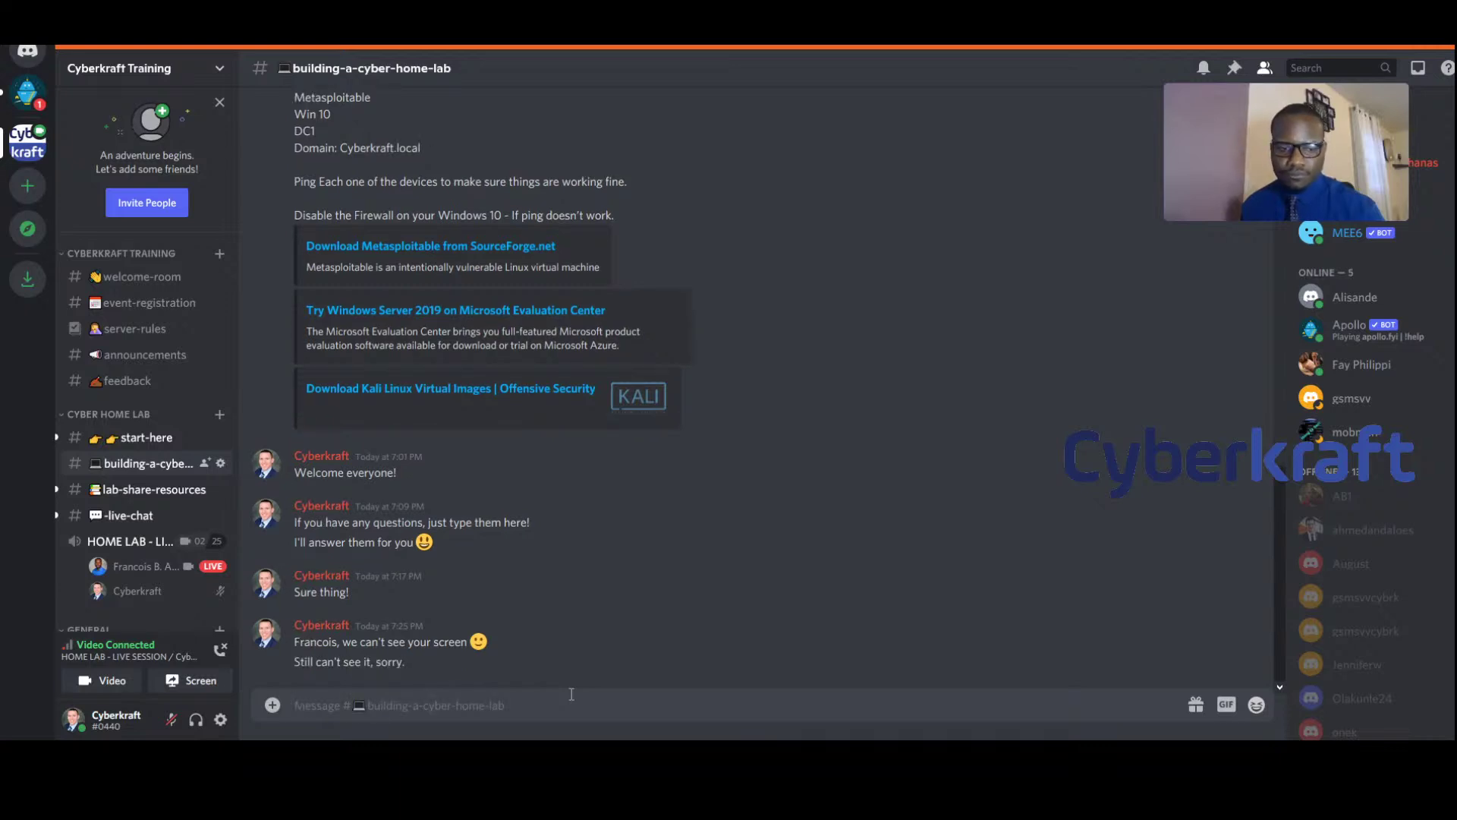
pyautogui.moveTo(1234, 186)
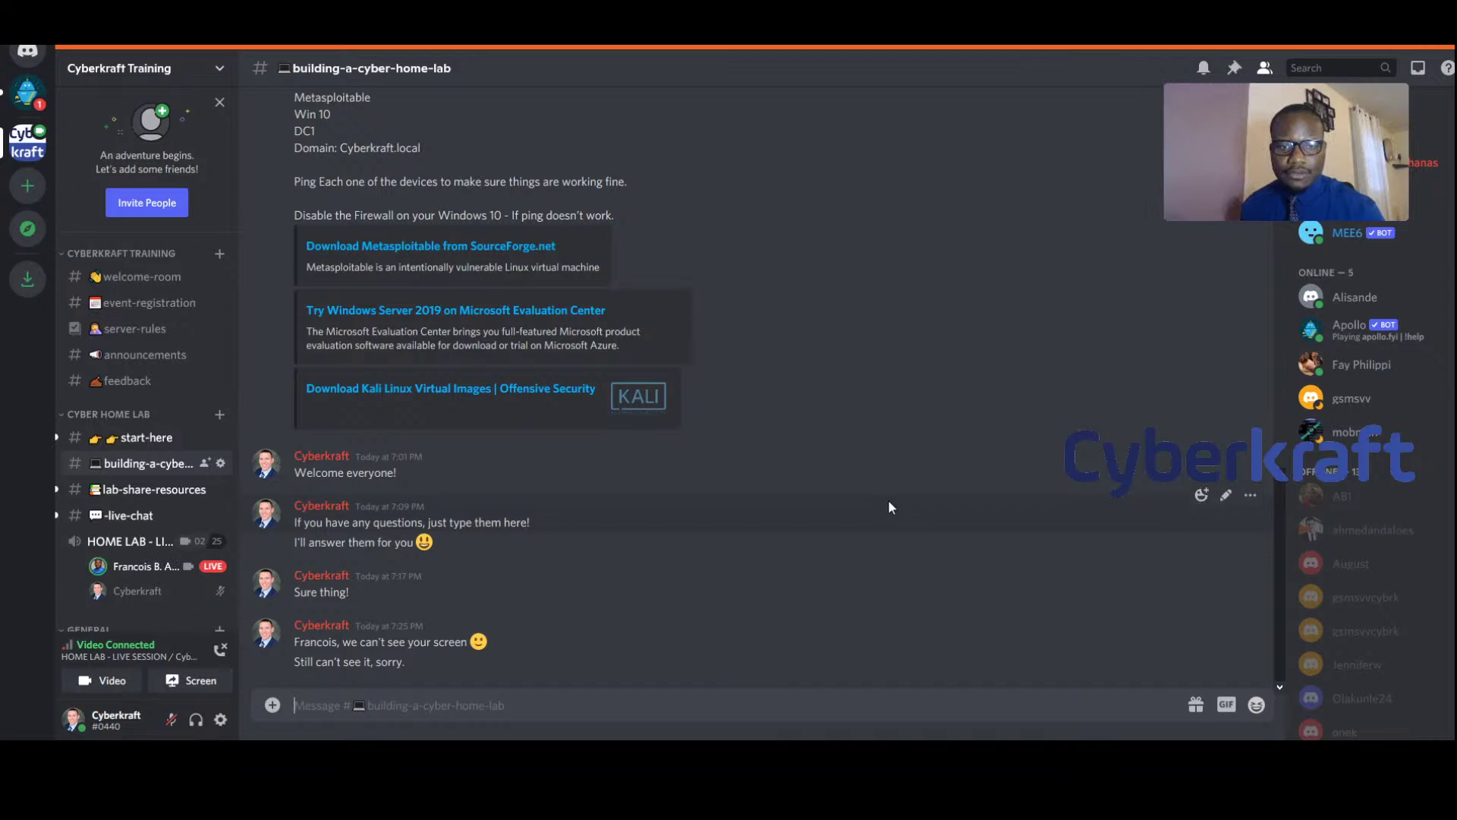
# Discard a few false-start drafts and type 'Is everyone able to access the links'
pyautogui.write('I')
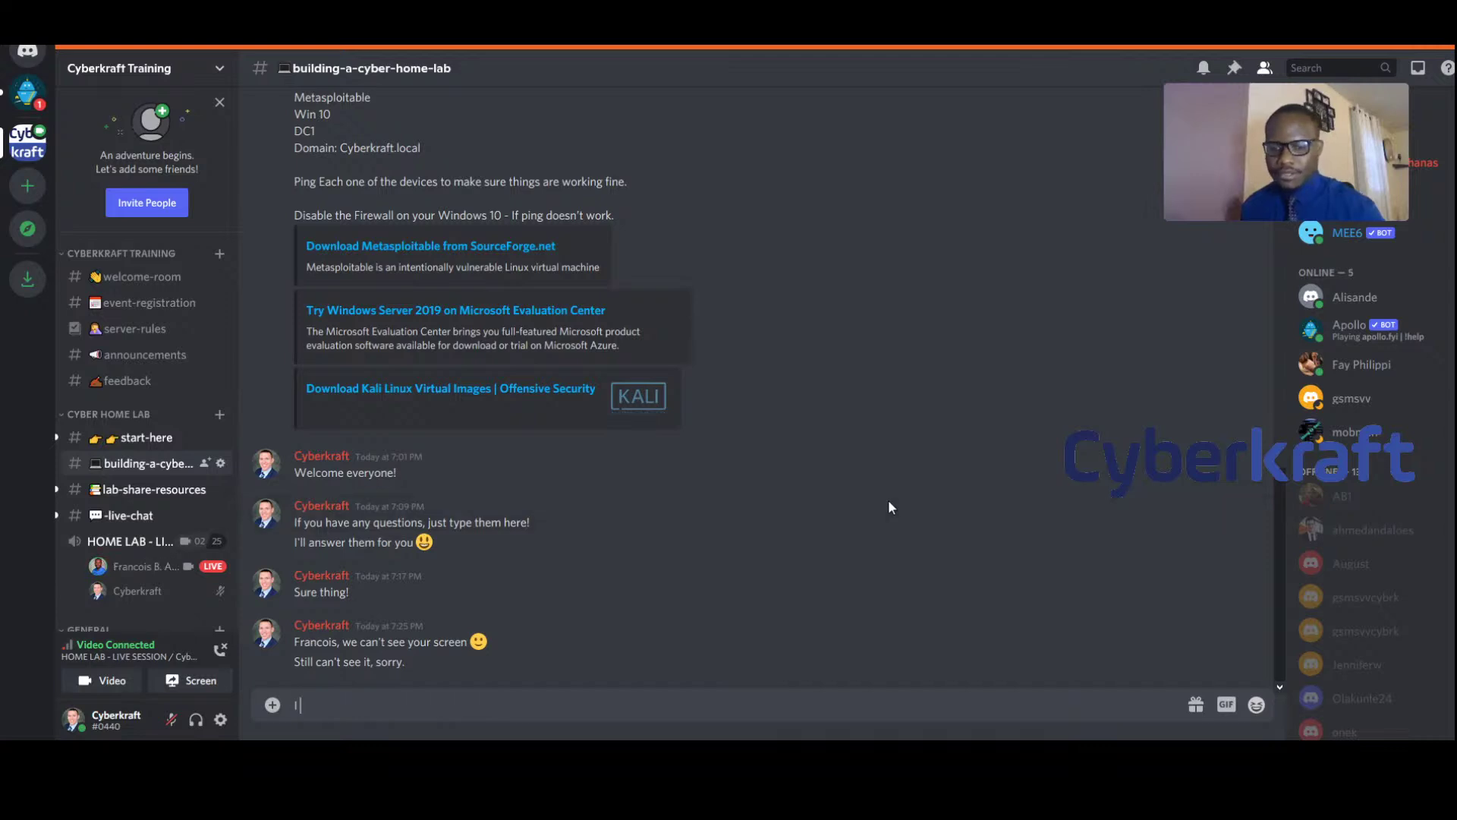
pyautogui.write(' can shar')
pyautogui.press('BackSpace')
pyautogui.press('BackSpace')
pyautogui.press('BackSpace')
pyautogui.press('BackSpace')
pyautogui.press('BackSpace')
pyautogui.press('BackSpace')
pyautogui.press('BackSpace')
pyautogui.press('BackSpace')
pyautogui.press('BackSpace')
pyautogui.press('BackSpace')
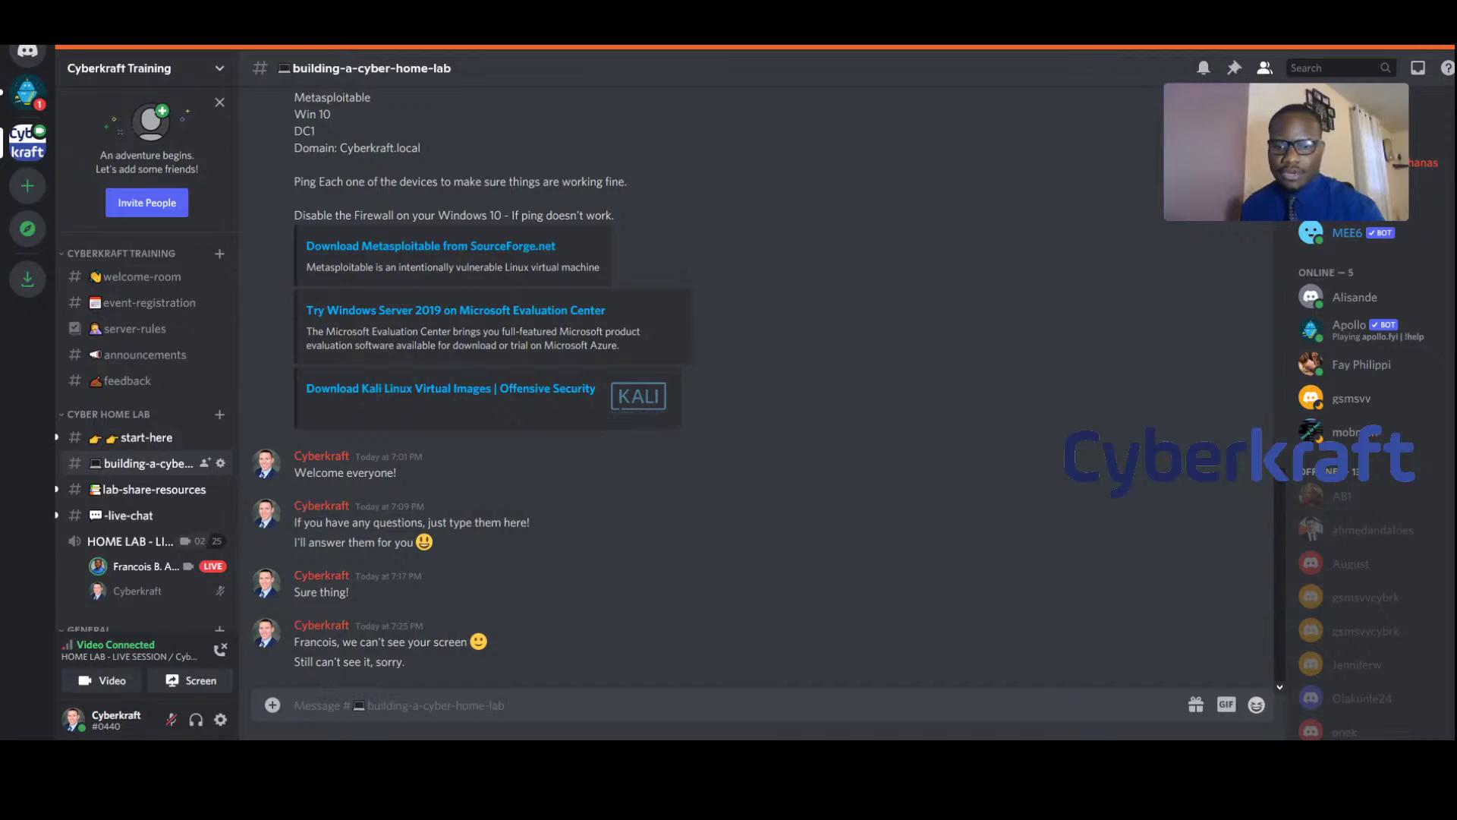
pyautogui.write('If')
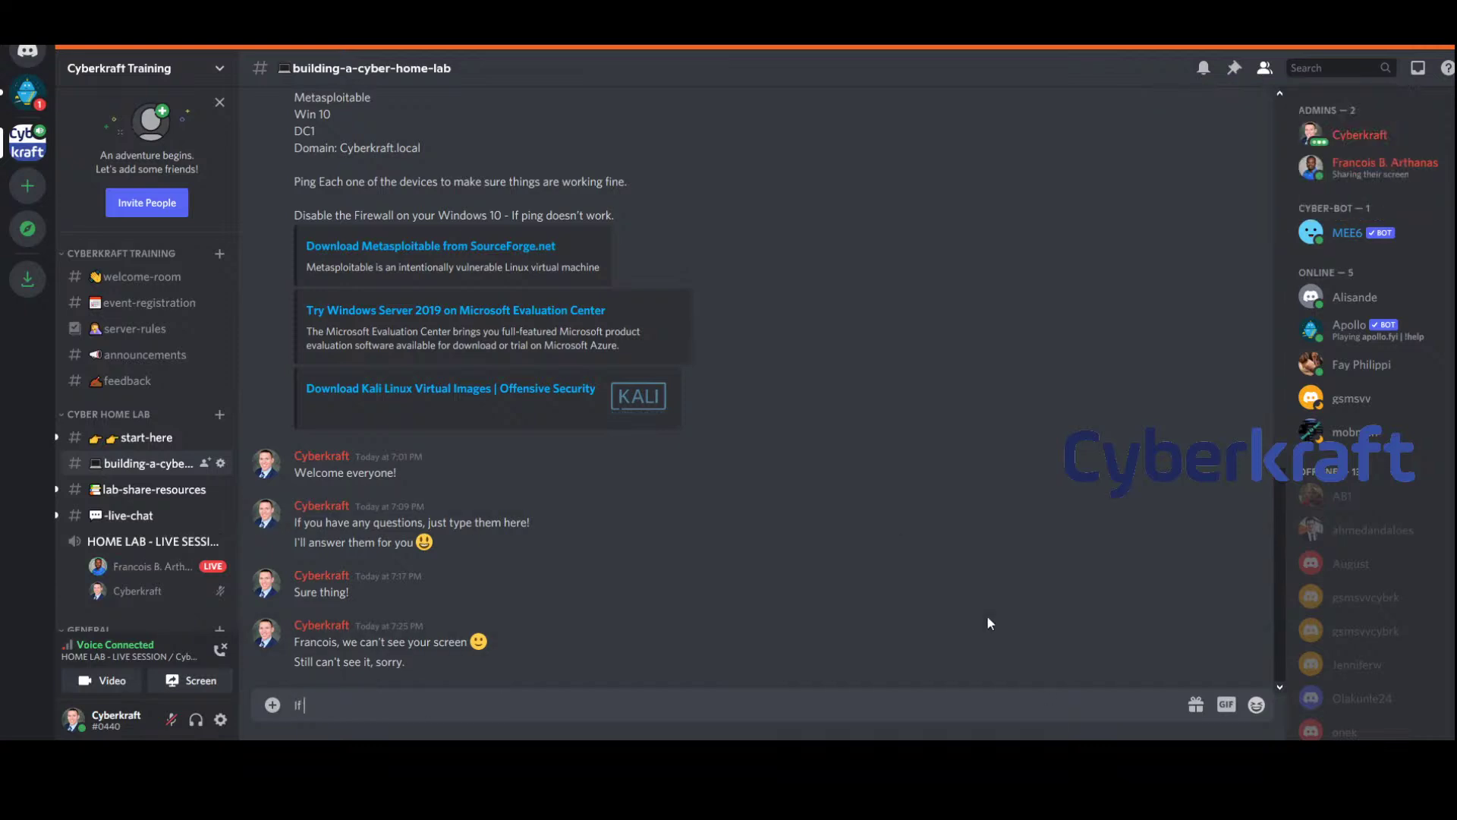
pyautogui.press('BackSpace')
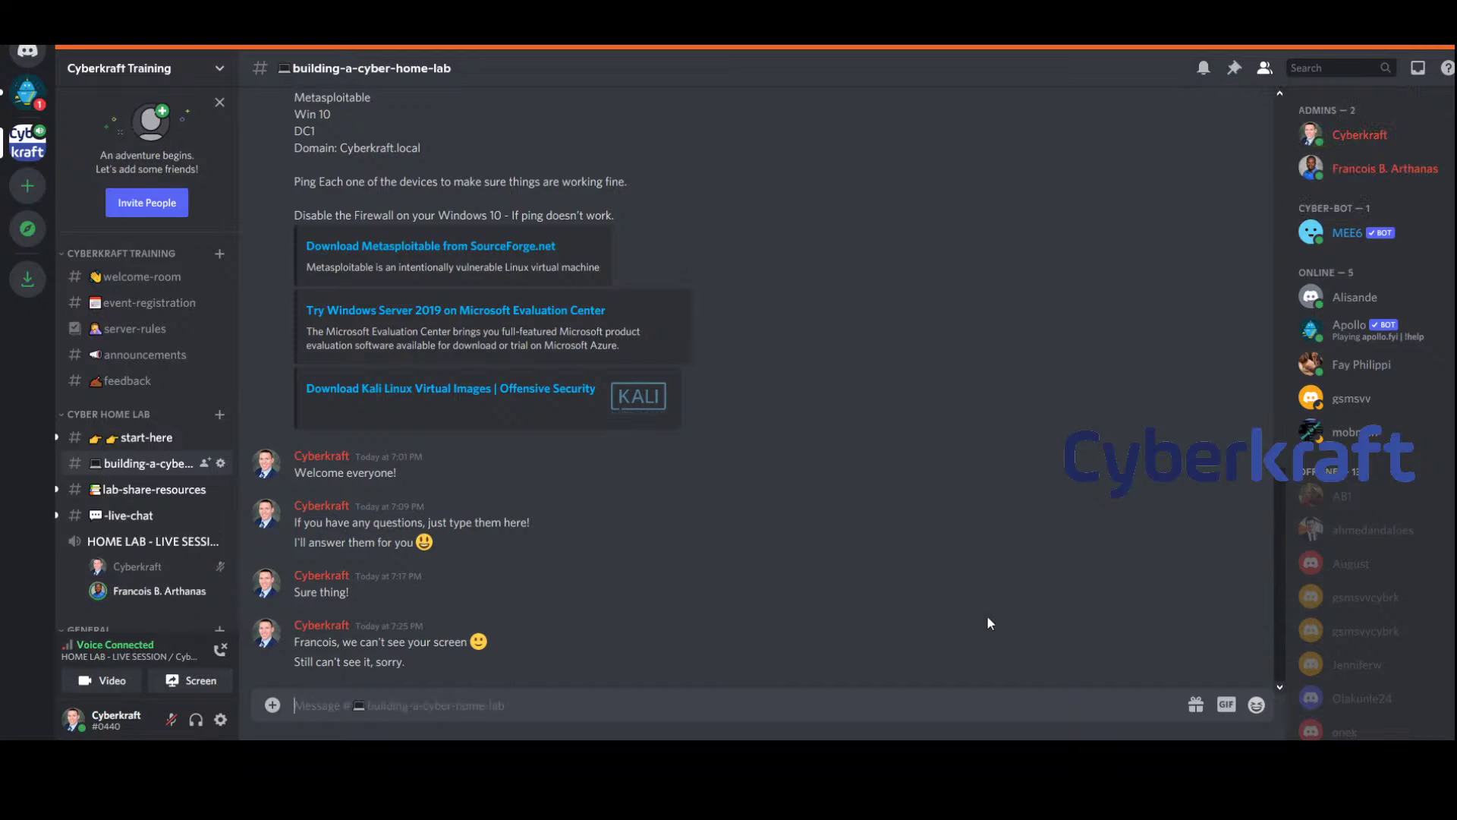
pyautogui.press('shift')
pyautogui.write('Ho')
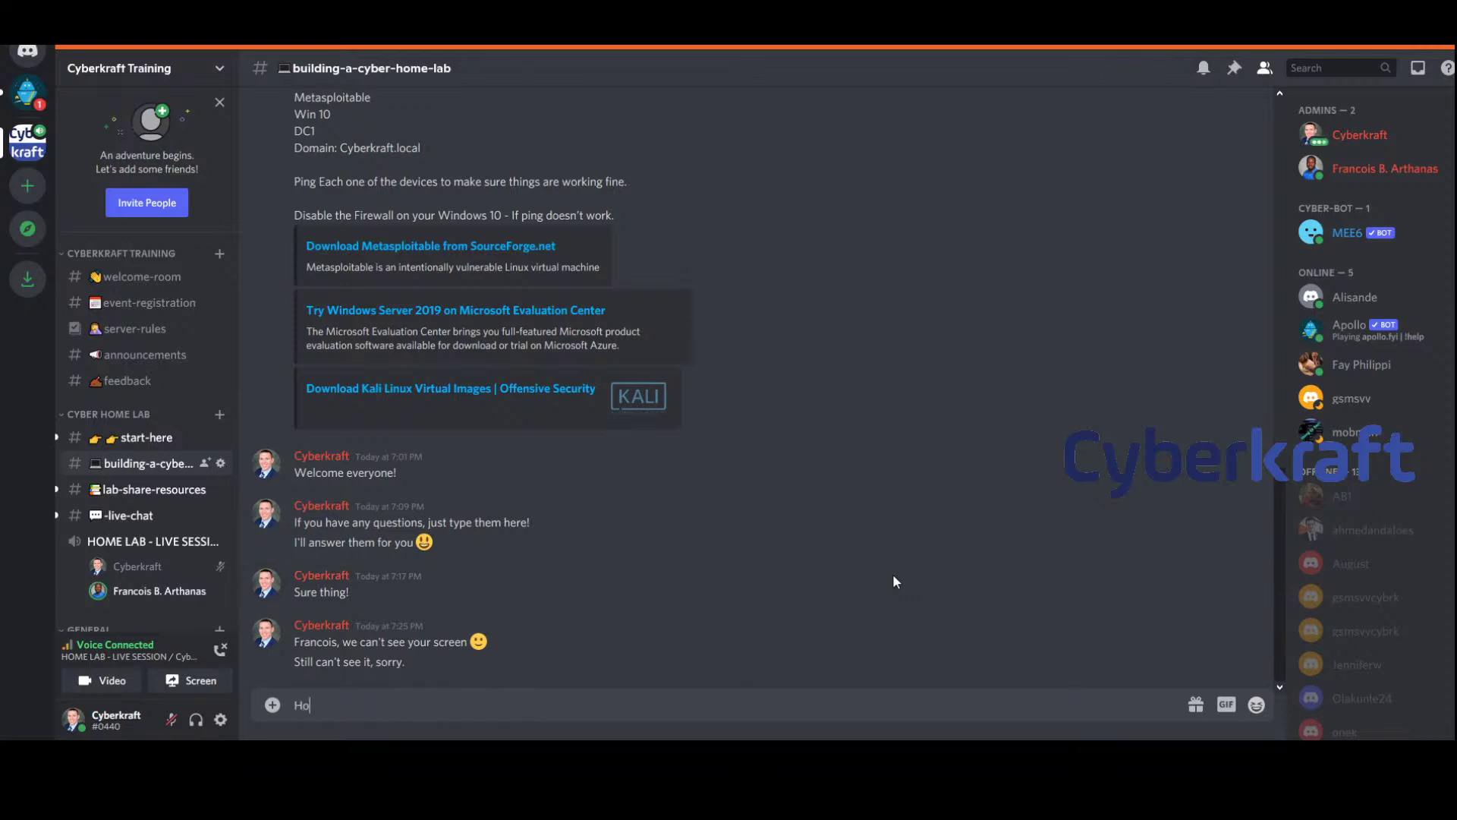
pyautogui.write('w')
pyautogui.press('BackSpace')
pyautogui.press('BackSpace')
pyautogui.press('BackSpace')
pyautogui.write('Is everyone able to')
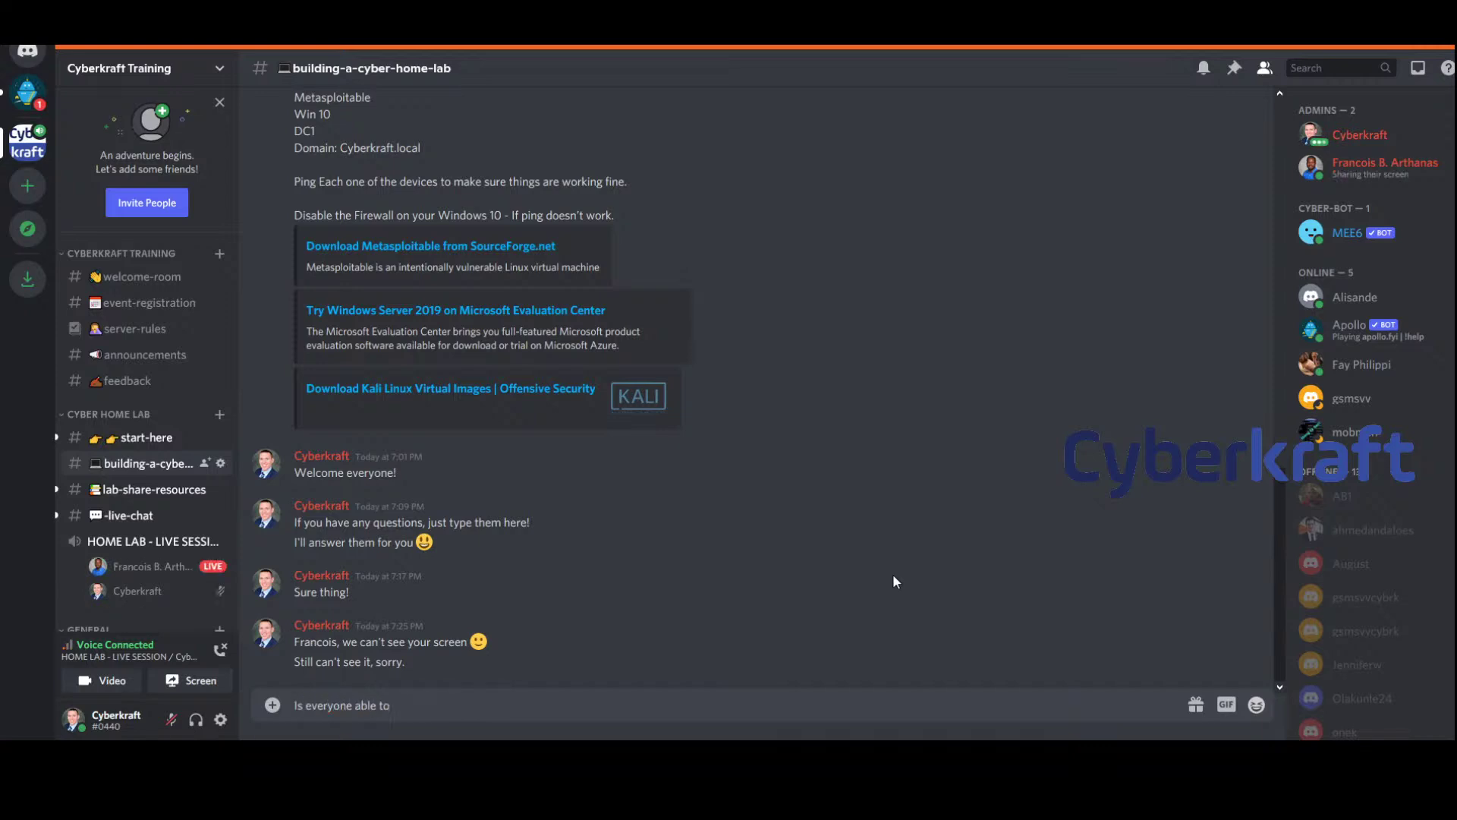
pyautogui.write(' access the links')
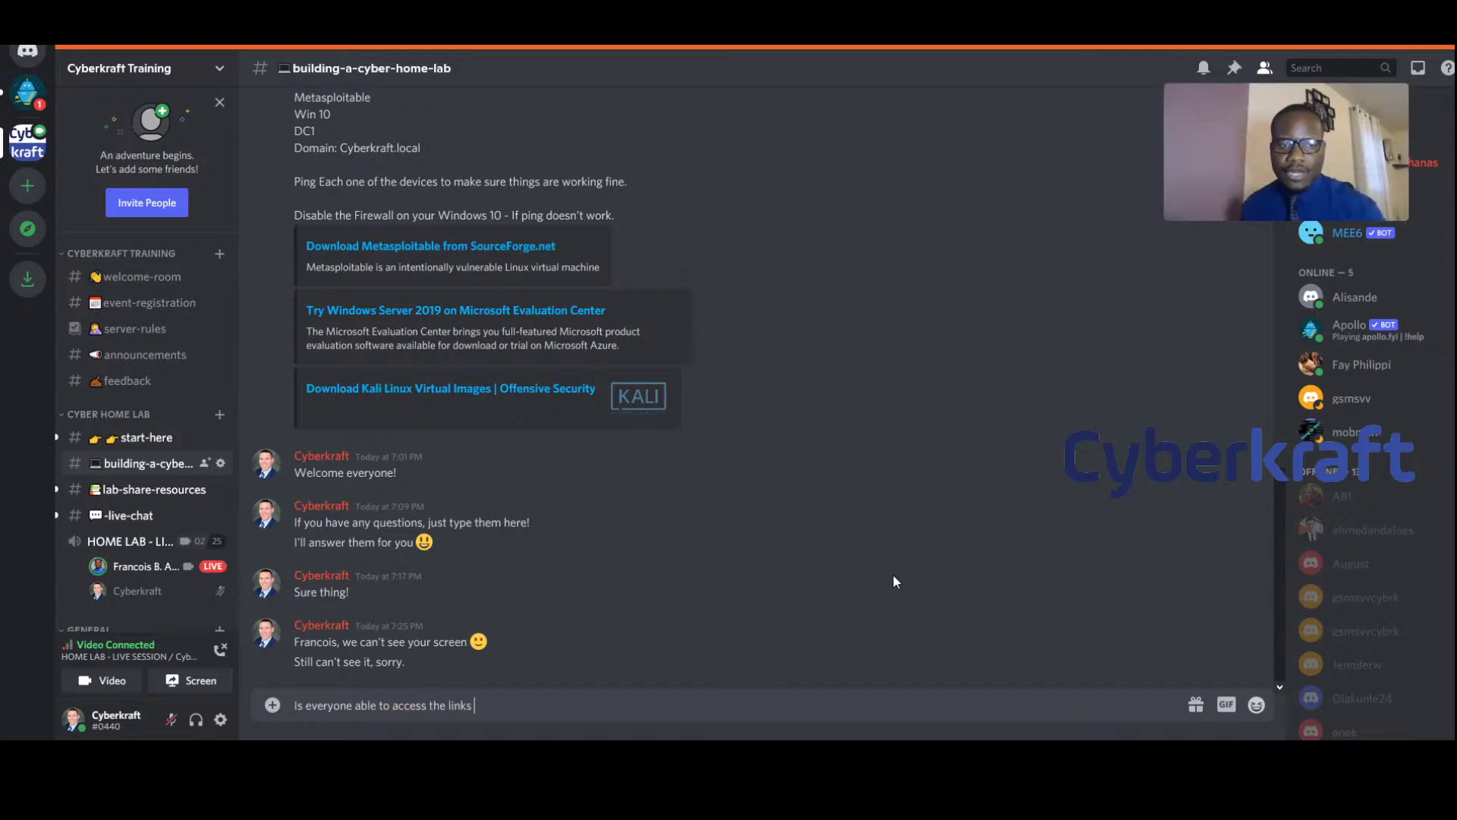
# Finish and send the question 'Is everyone able to access the links?'
pyautogui.press('BackSpace')
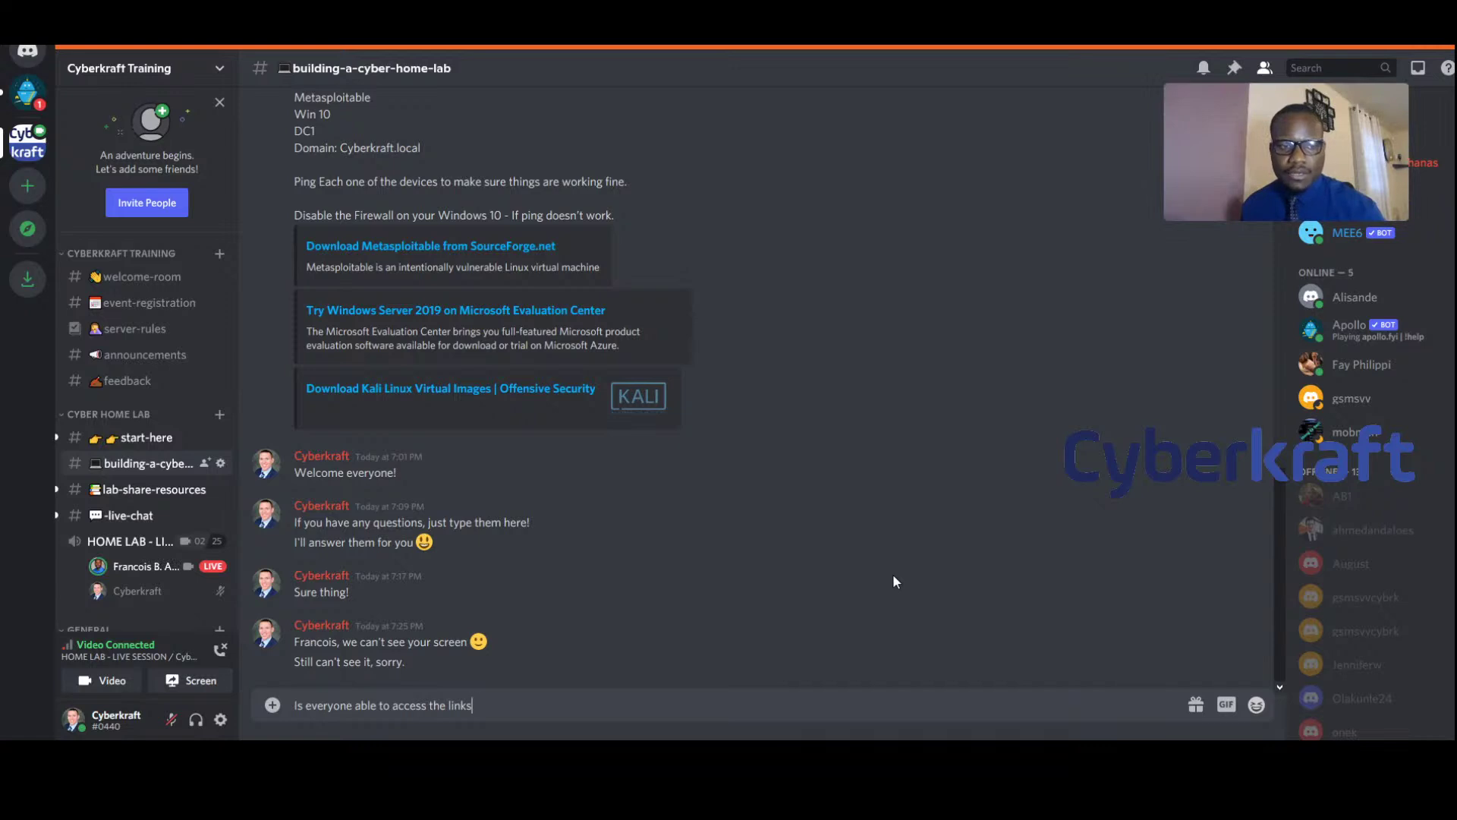
pyautogui.write('?')
pyautogui.press('Return')
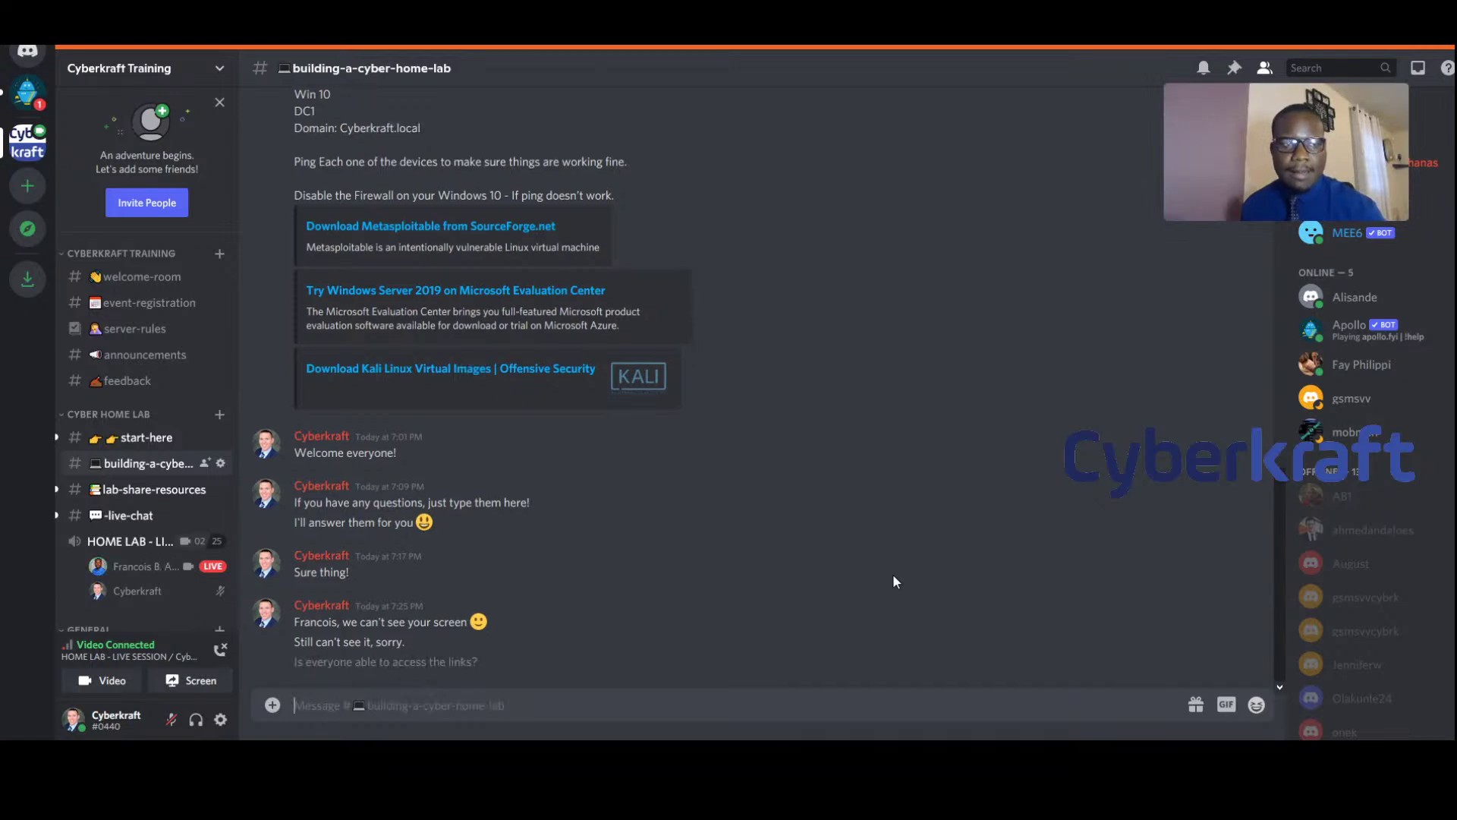
# Send 'They were working for me. Let me know if you have any problems!'
pyautogui.write('They ')
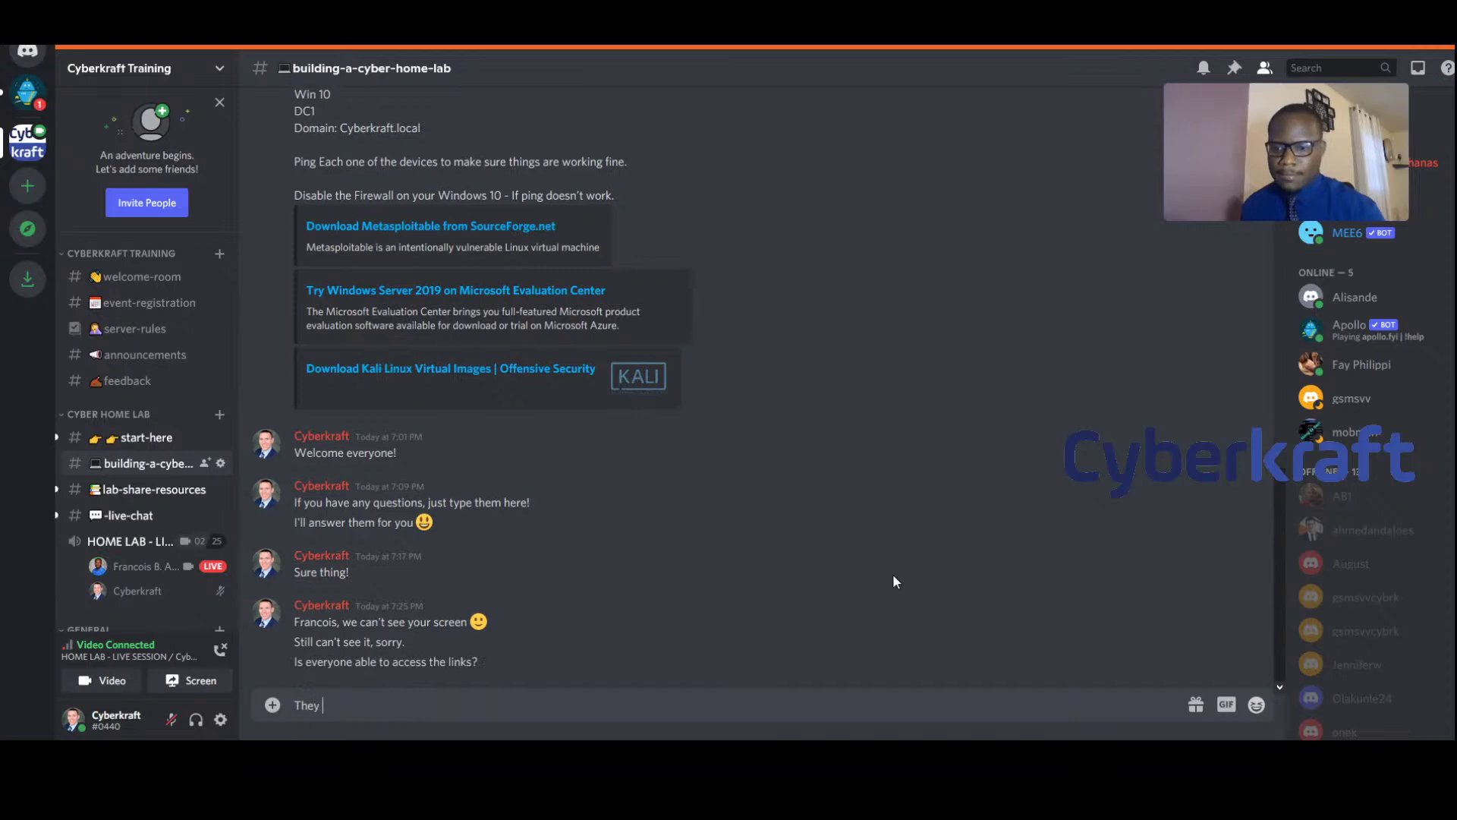
pyautogui.write('were working for me')
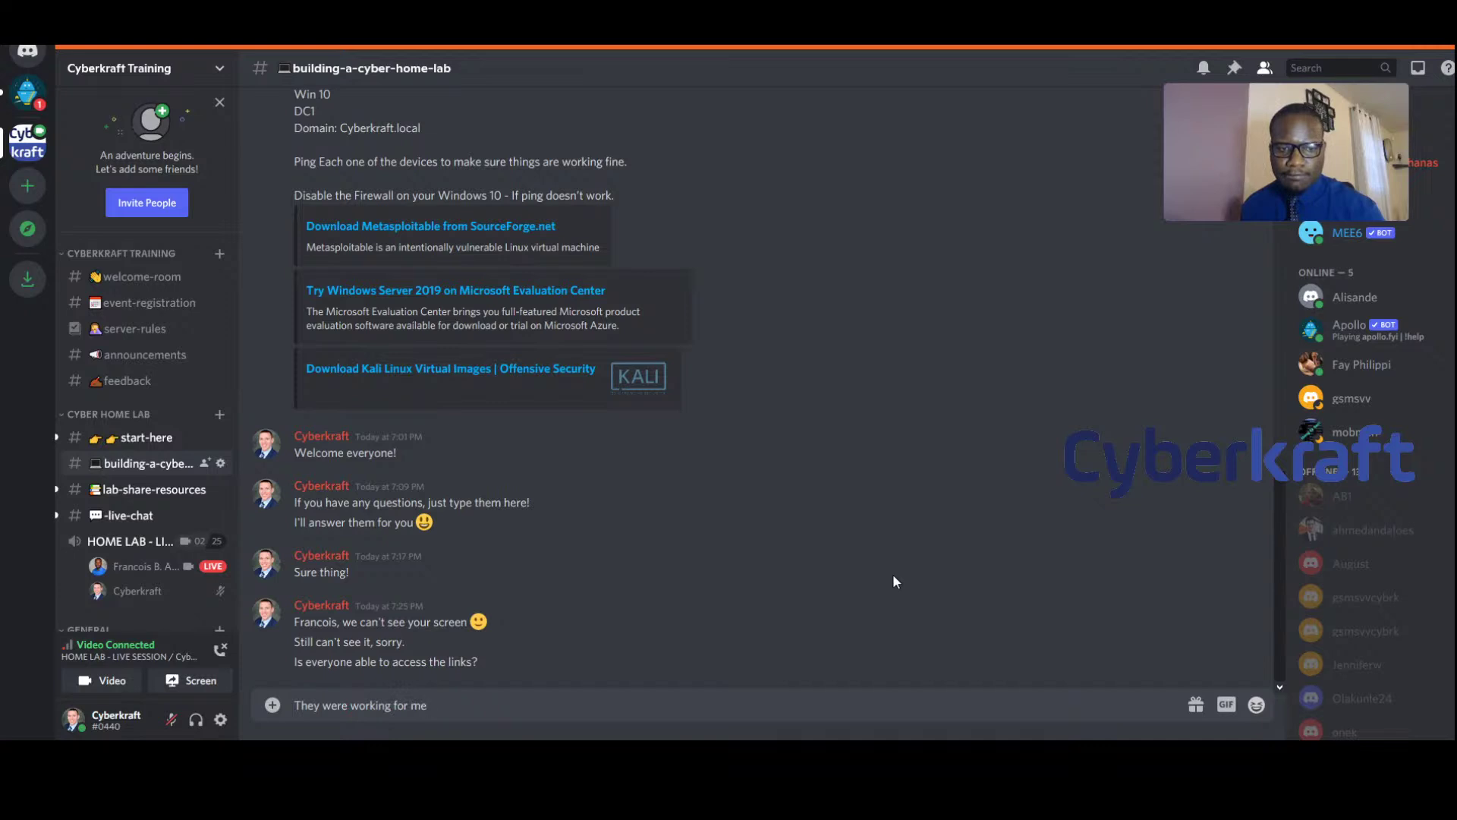
pyautogui.write('e')
pyautogui.press('BackSpace')
pyautogui.press('BackSpace')
pyautogui.press('BackSpace')
pyautogui.press('BackSpace')
pyautogui.press('BackSpace')
pyautogui.press('BackSpace')
pyautogui.press('BackSpace')
pyautogui.write('Let me know if you have any problems')
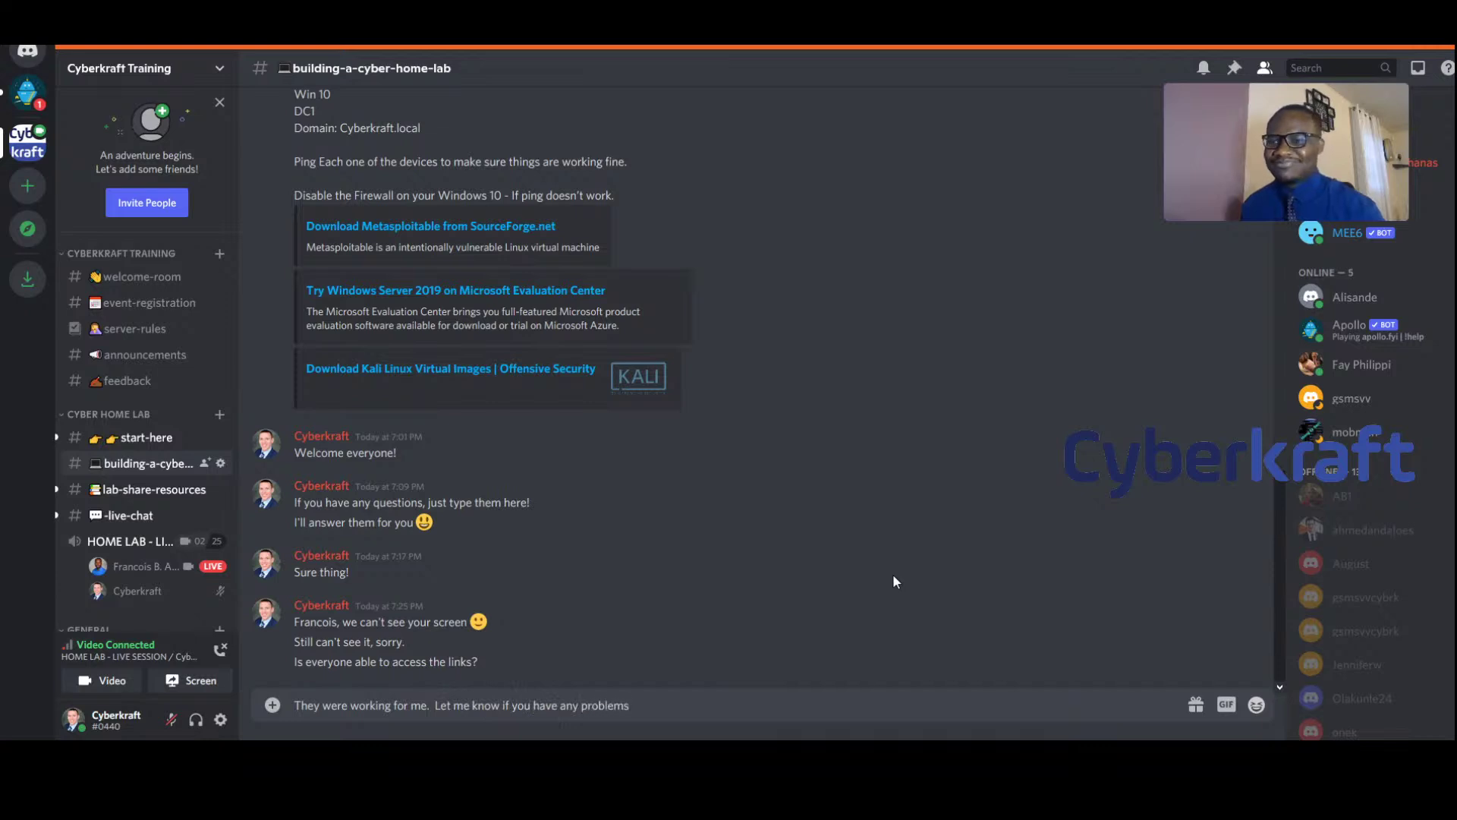
pyautogui.write('!')
pyautogui.press('Return')
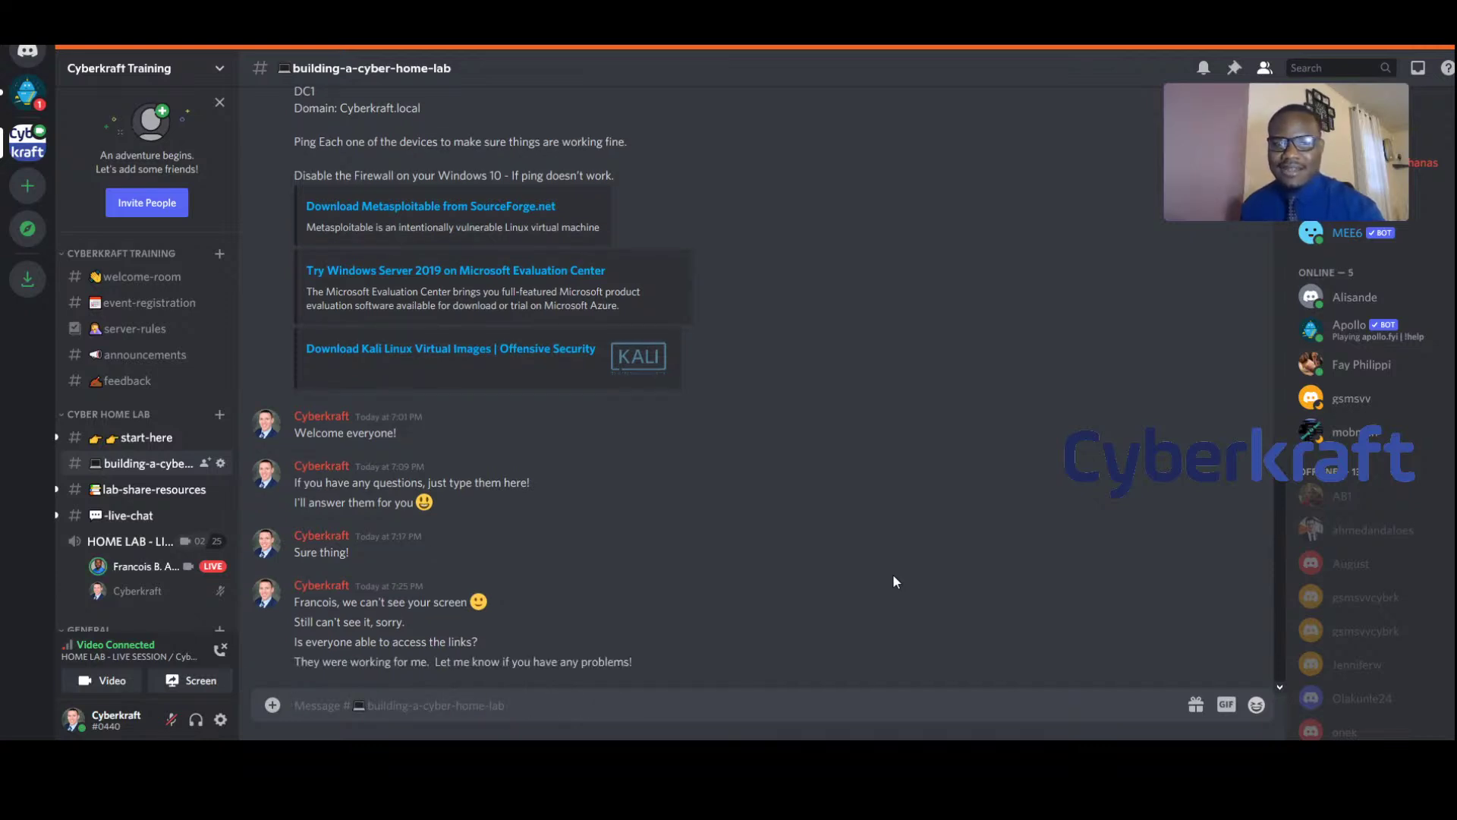
# Post 'No, still can't see it' and move the live video pop-out aside
pyautogui.moveTo(1214, 144); pyautogui.dragTo(1085, 230)
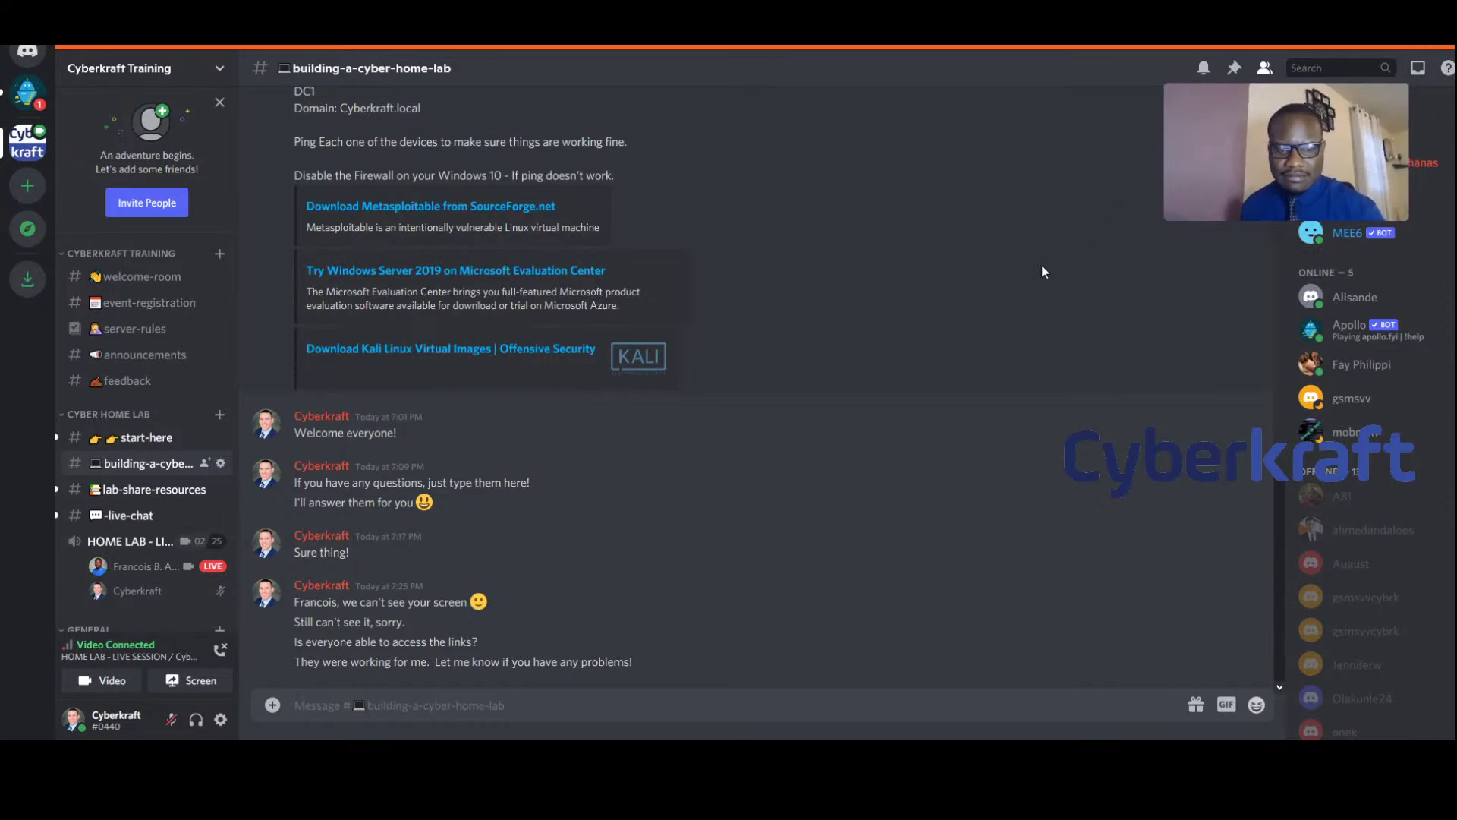
pyautogui.write("No, still can't see it")
pyautogui.press('Return')
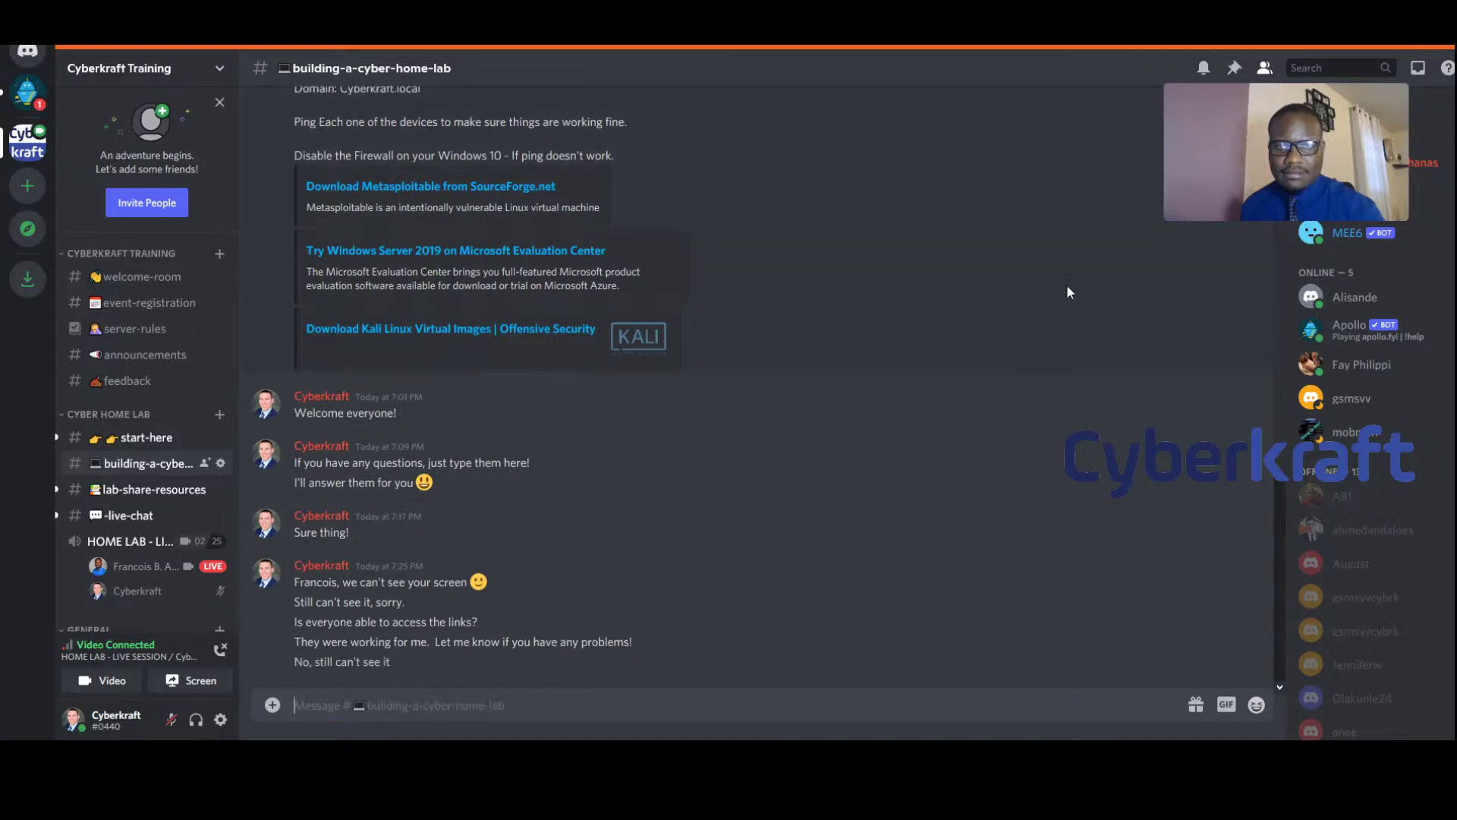
pyautogui.moveTo(1210, 209)
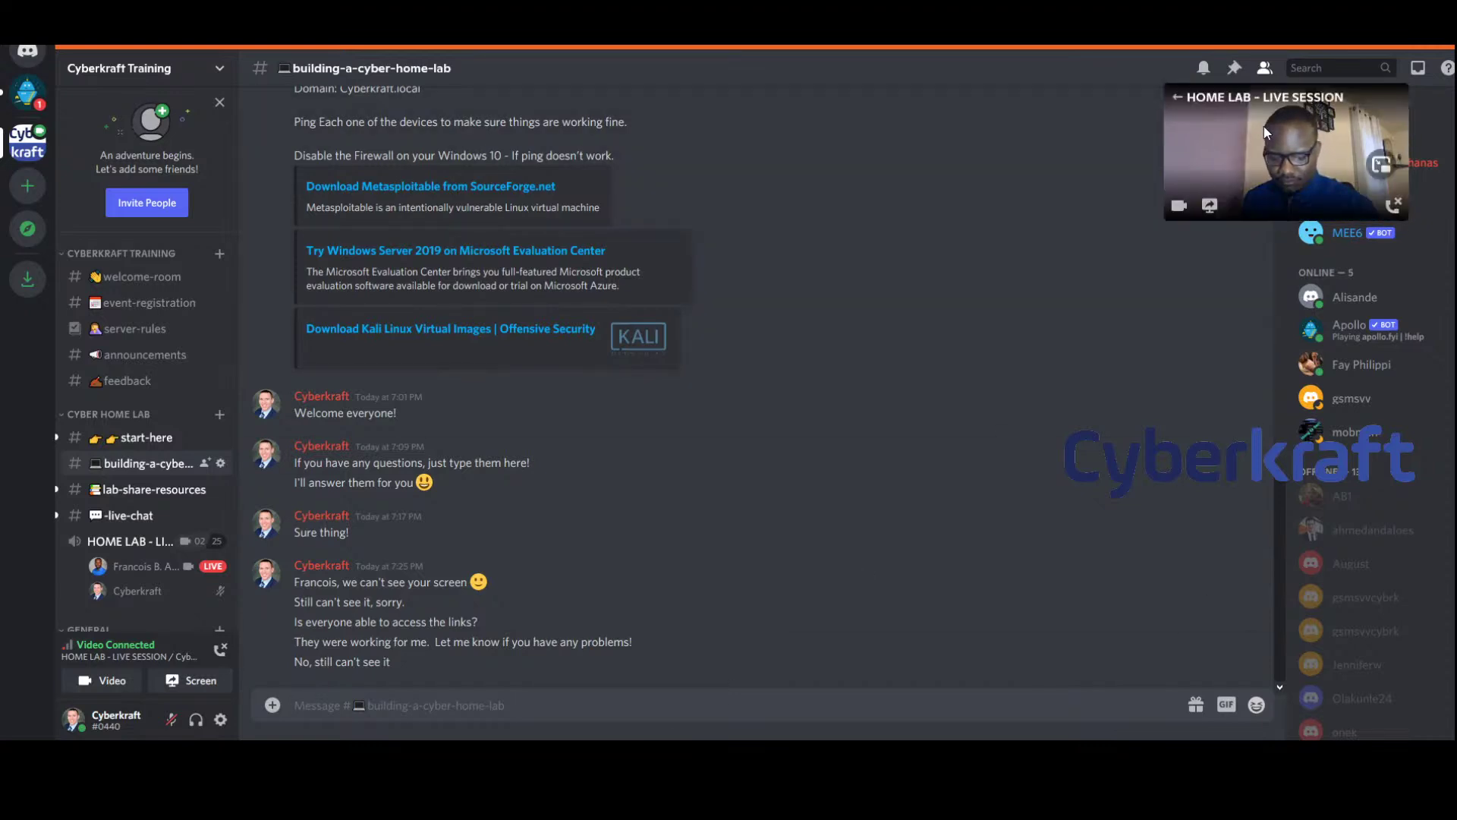
pyautogui.moveTo(1287, 146); pyautogui.dragTo(1181, 147)
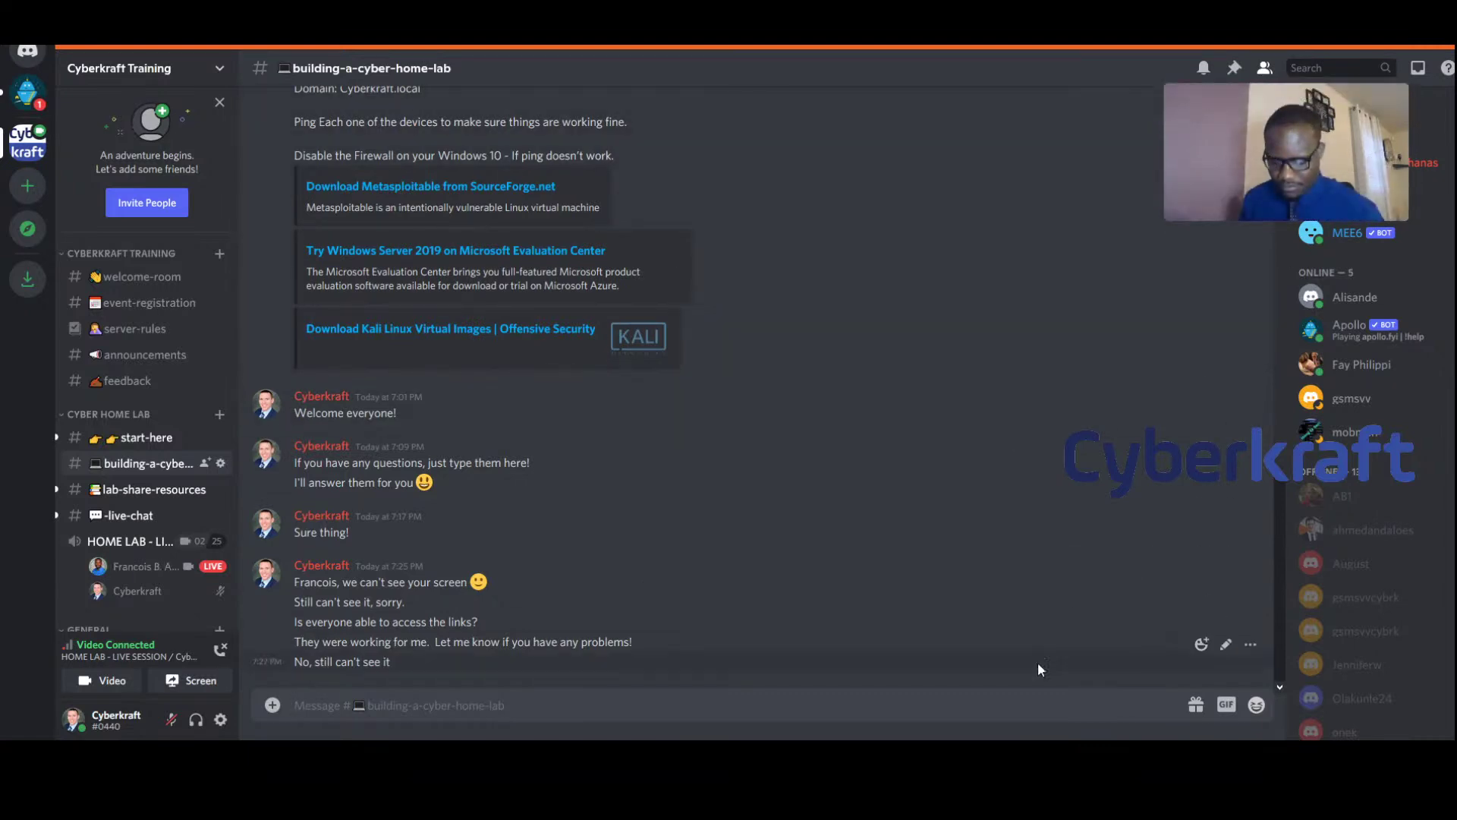
# Send the joke intro, 'Why can my band never get a gig?' and 'Because it's called 1023 MB'
pyautogui.write("While we're waiting here's a joke")
pyautogui.press('Return')
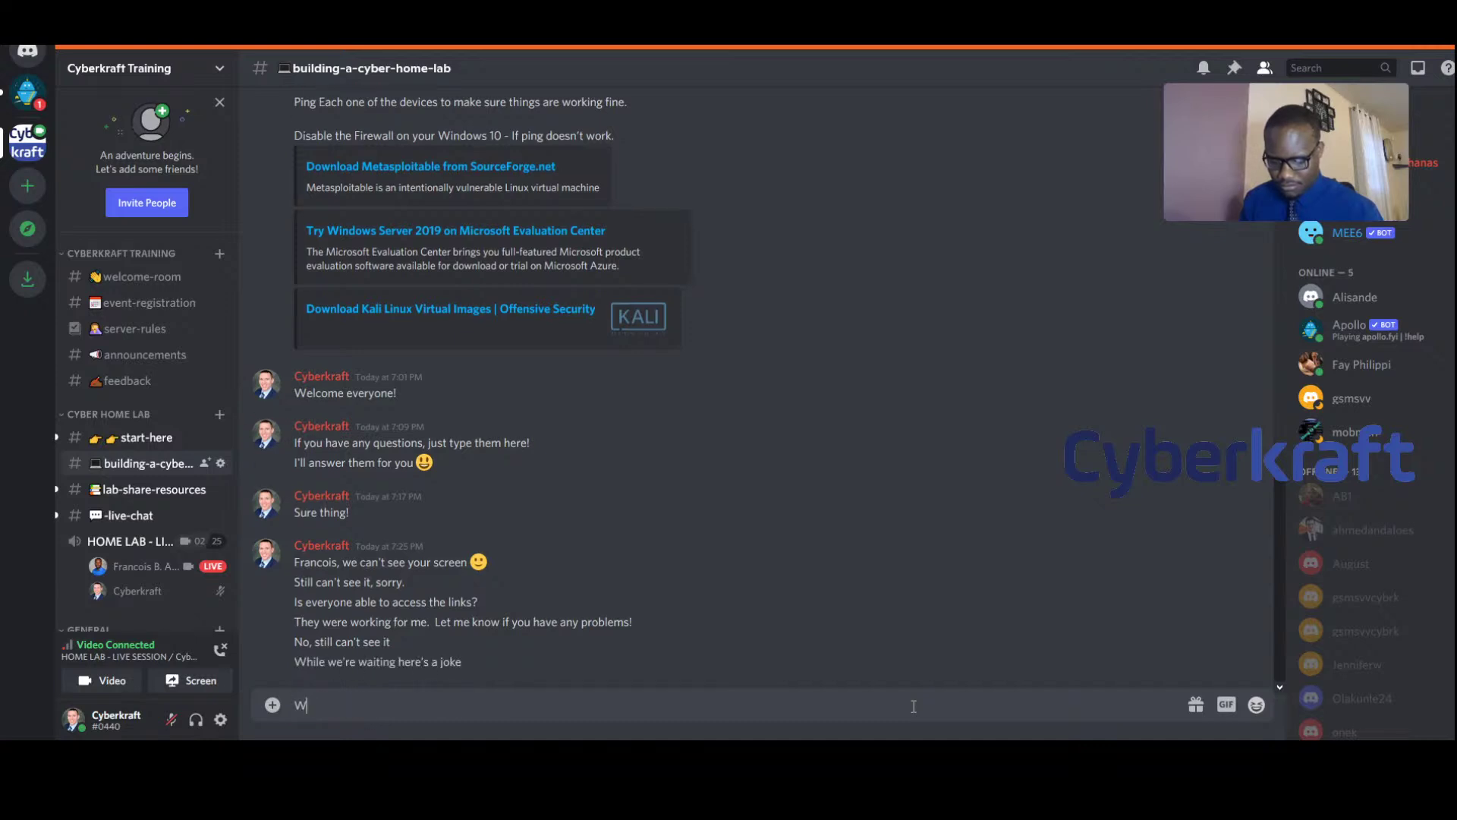
pyautogui.write('"Why can\'t my band')
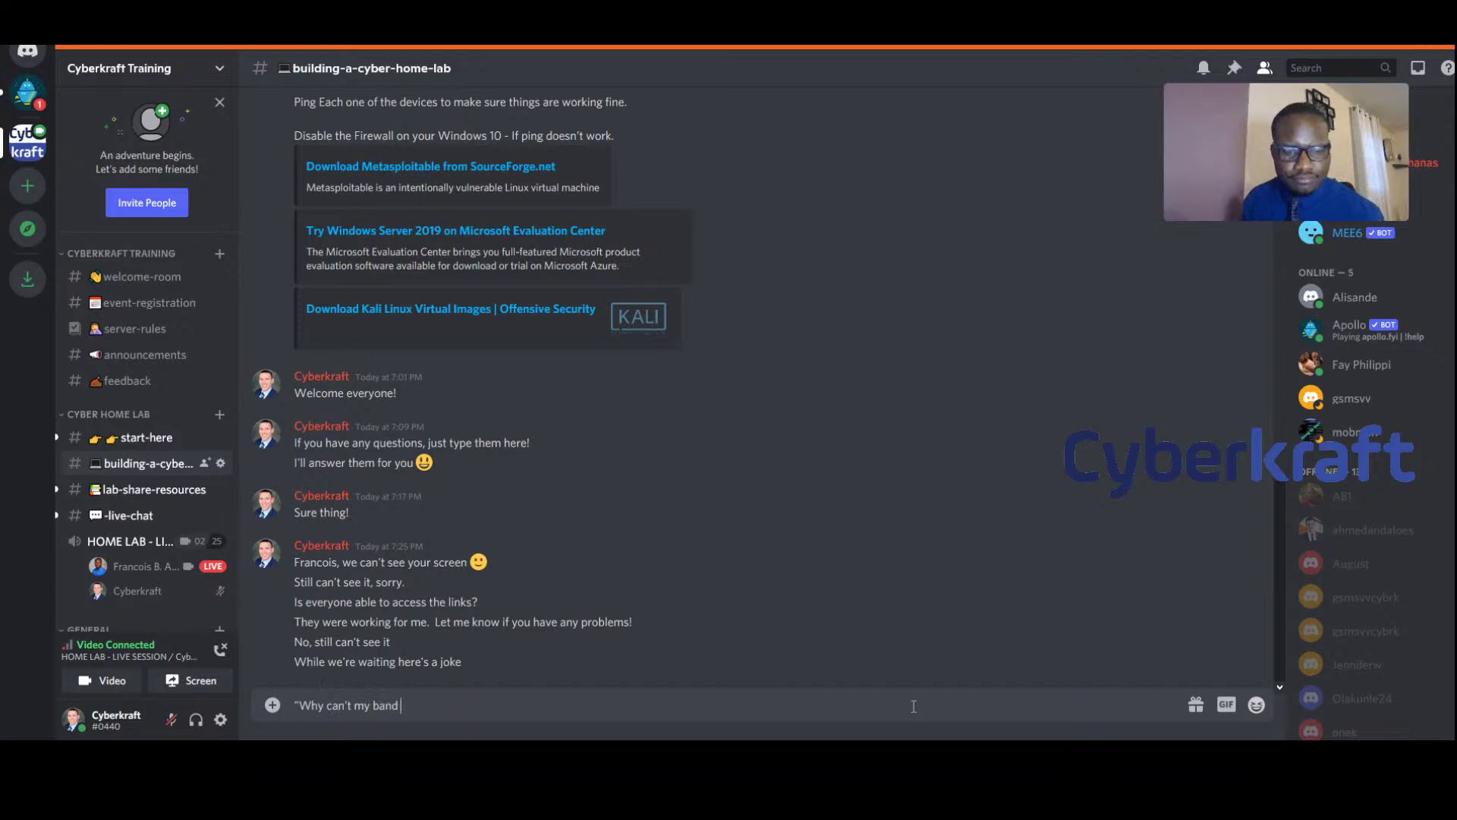
pyautogui.press('BackSpace')
pyautogui.press('BackSpace')
pyautogui.press('BackSpace')
pyautogui.press('BackSpace')
pyautogui.press('BackSpace')
pyautogui.press('BackSpace')
pyautogui.press('BackSpace')
pyautogui.press('BackSpace')
pyautogui.press('BackSpace')
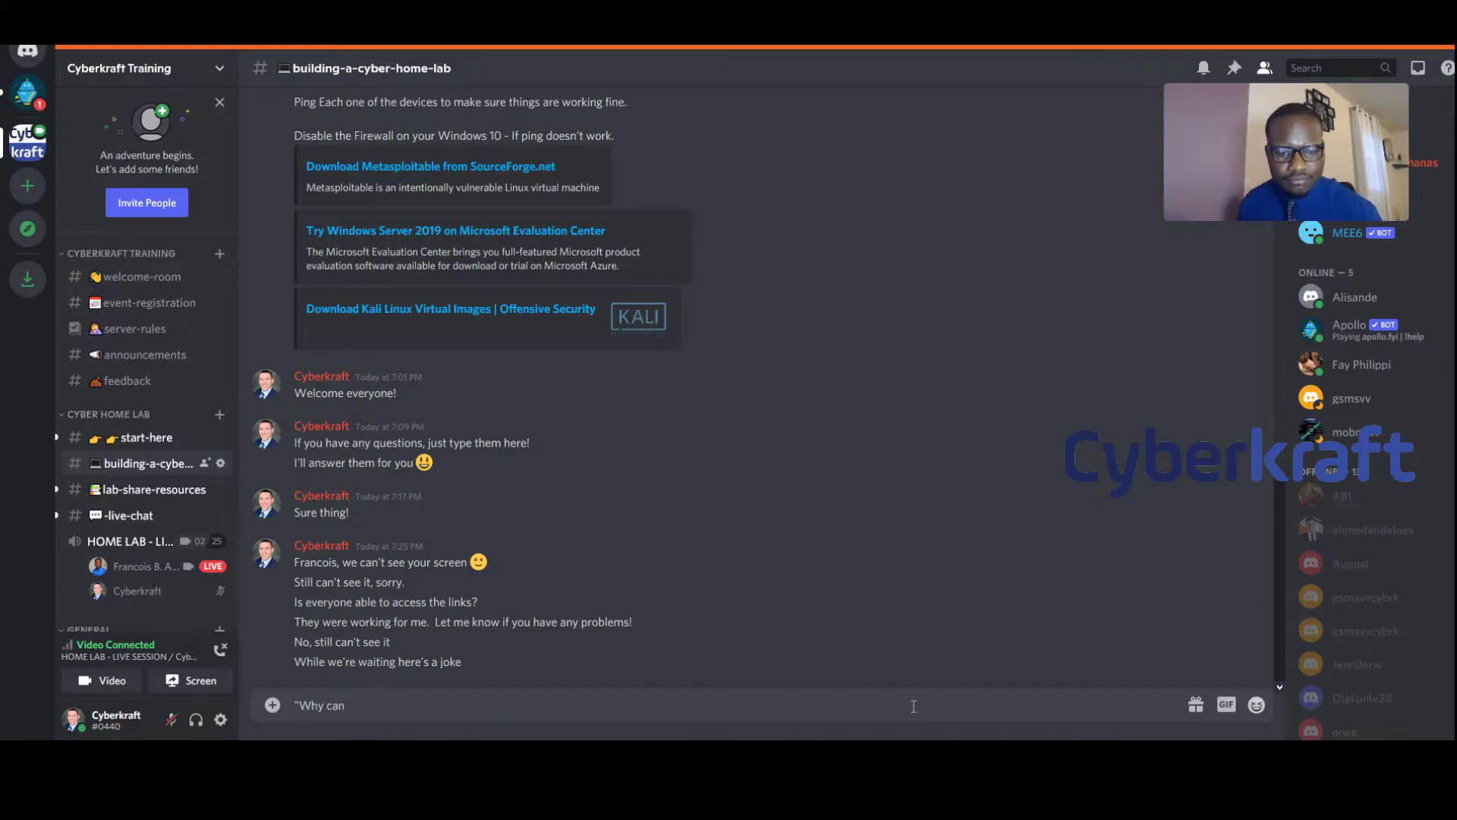
pyautogui.write('my ban')
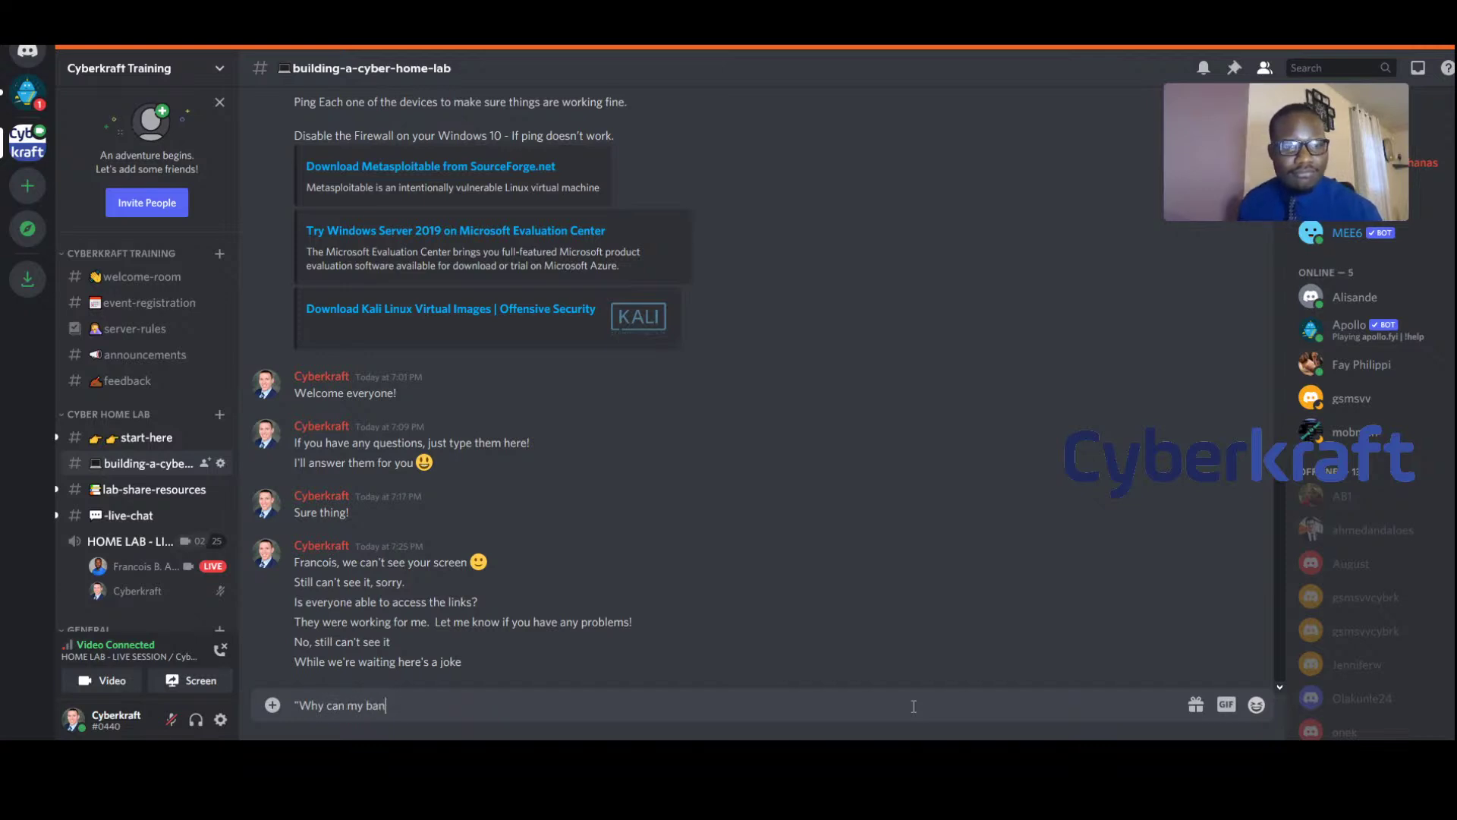
pyautogui.write('d never get a gig?')
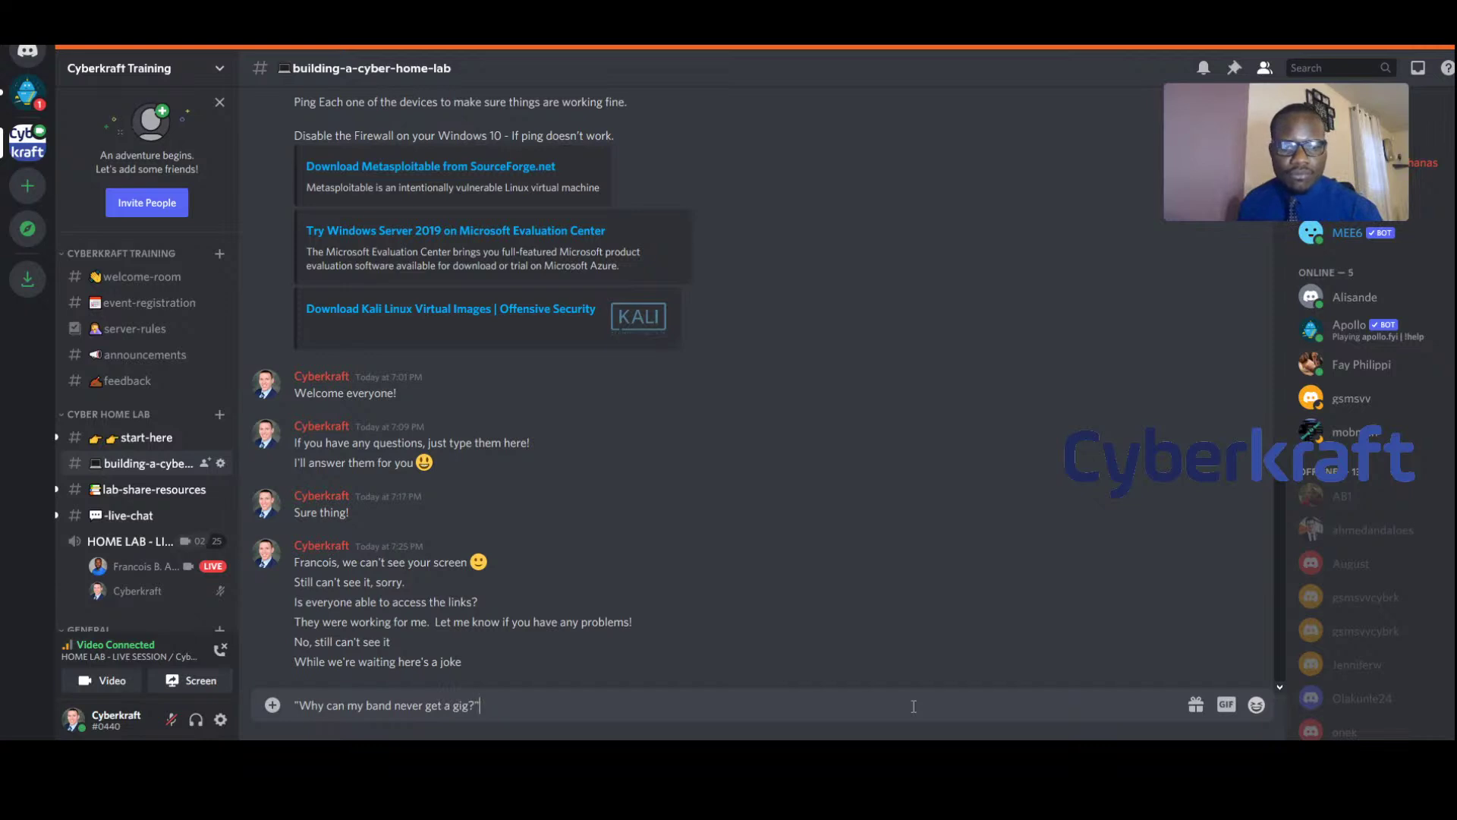
pyautogui.press('Return')
pyautogui.write('"Because i')
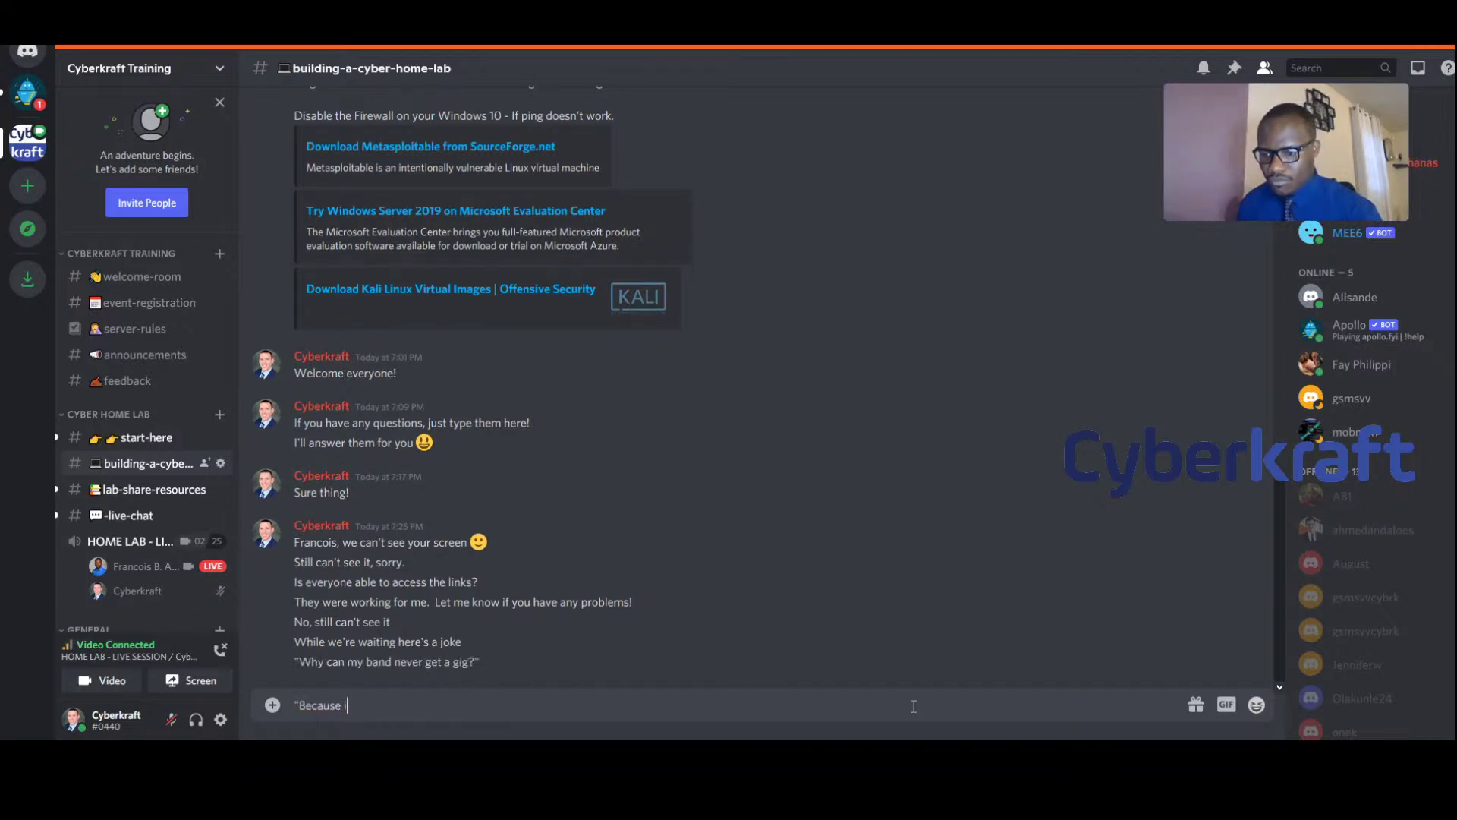
pyautogui.write("t's called")
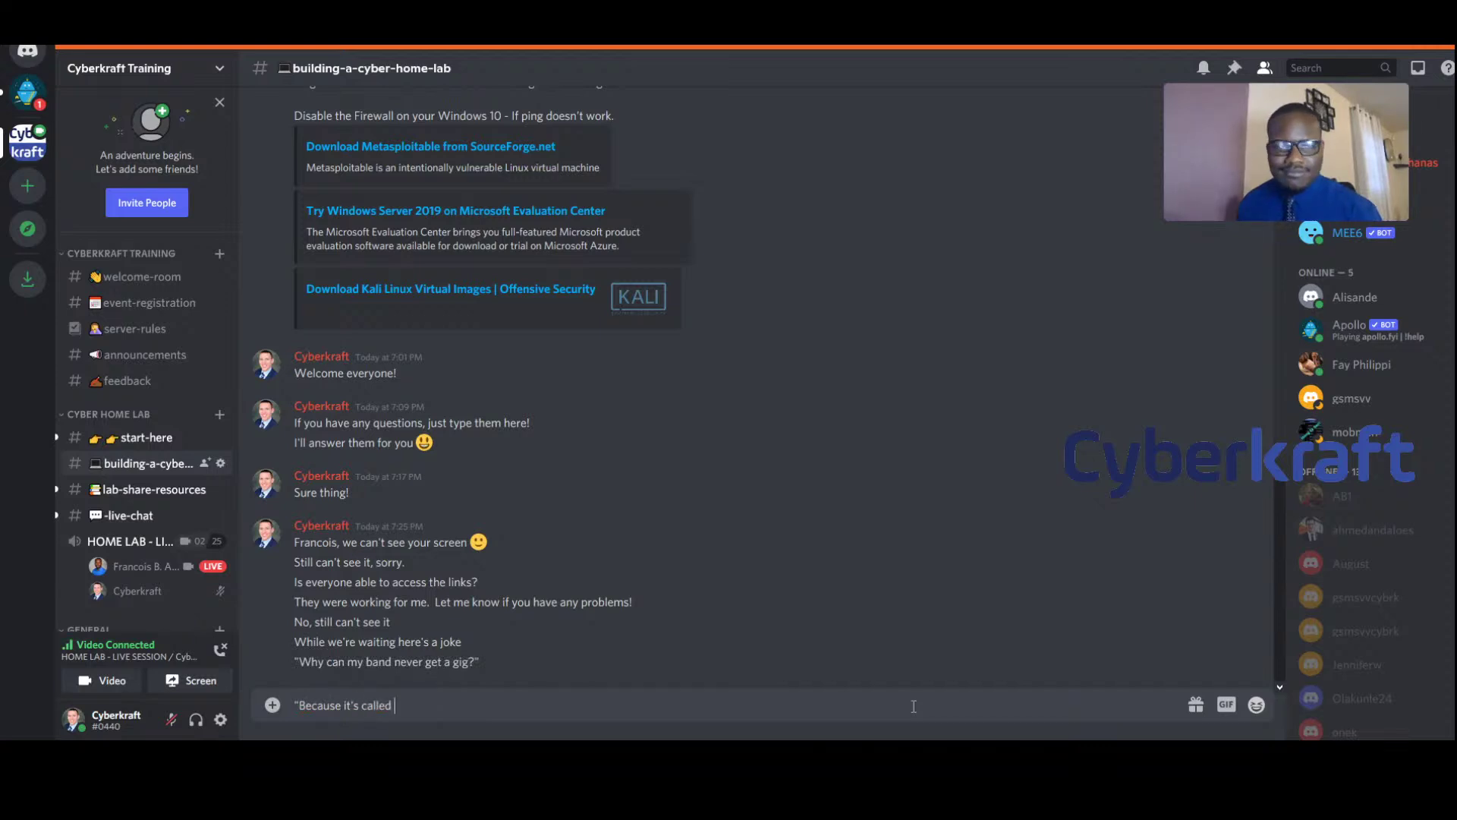
pyautogui.write(' 1023 MB')
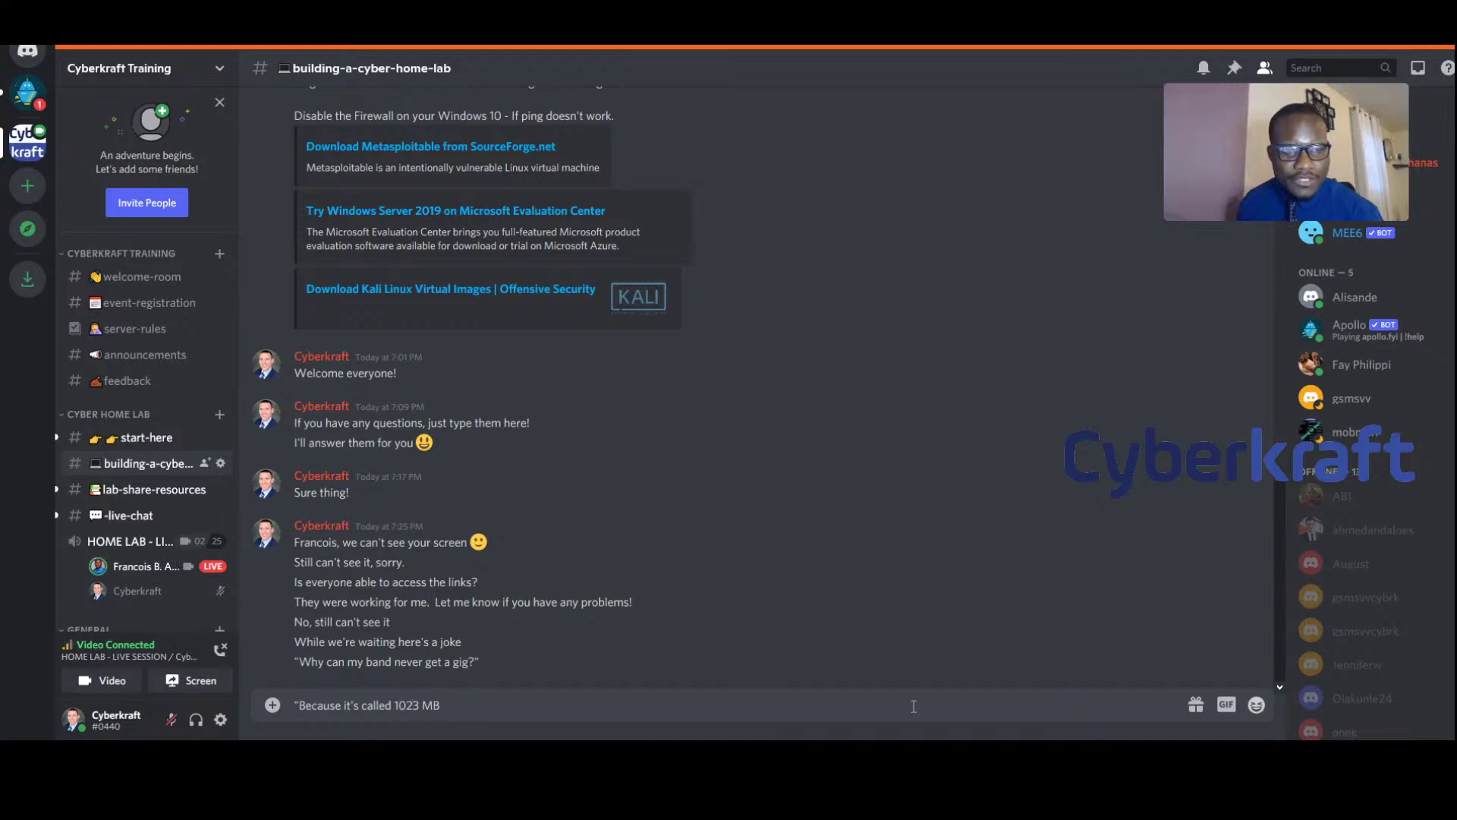
pyautogui.write('"')
pyautogui.press('Return')
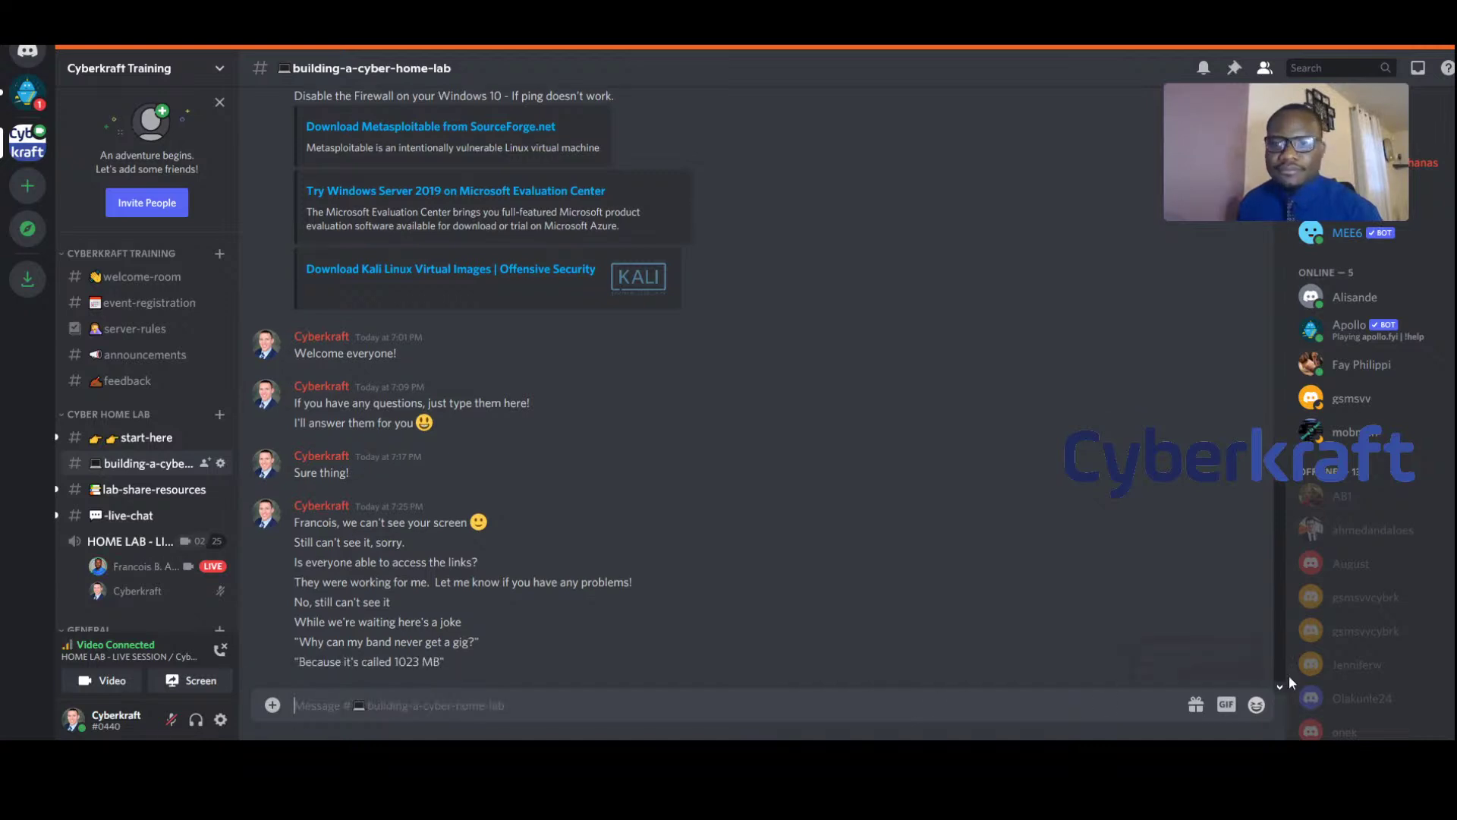
# Post the :joy: laughing-with-tears emoji after the punchline
pyautogui.click(1257, 705)
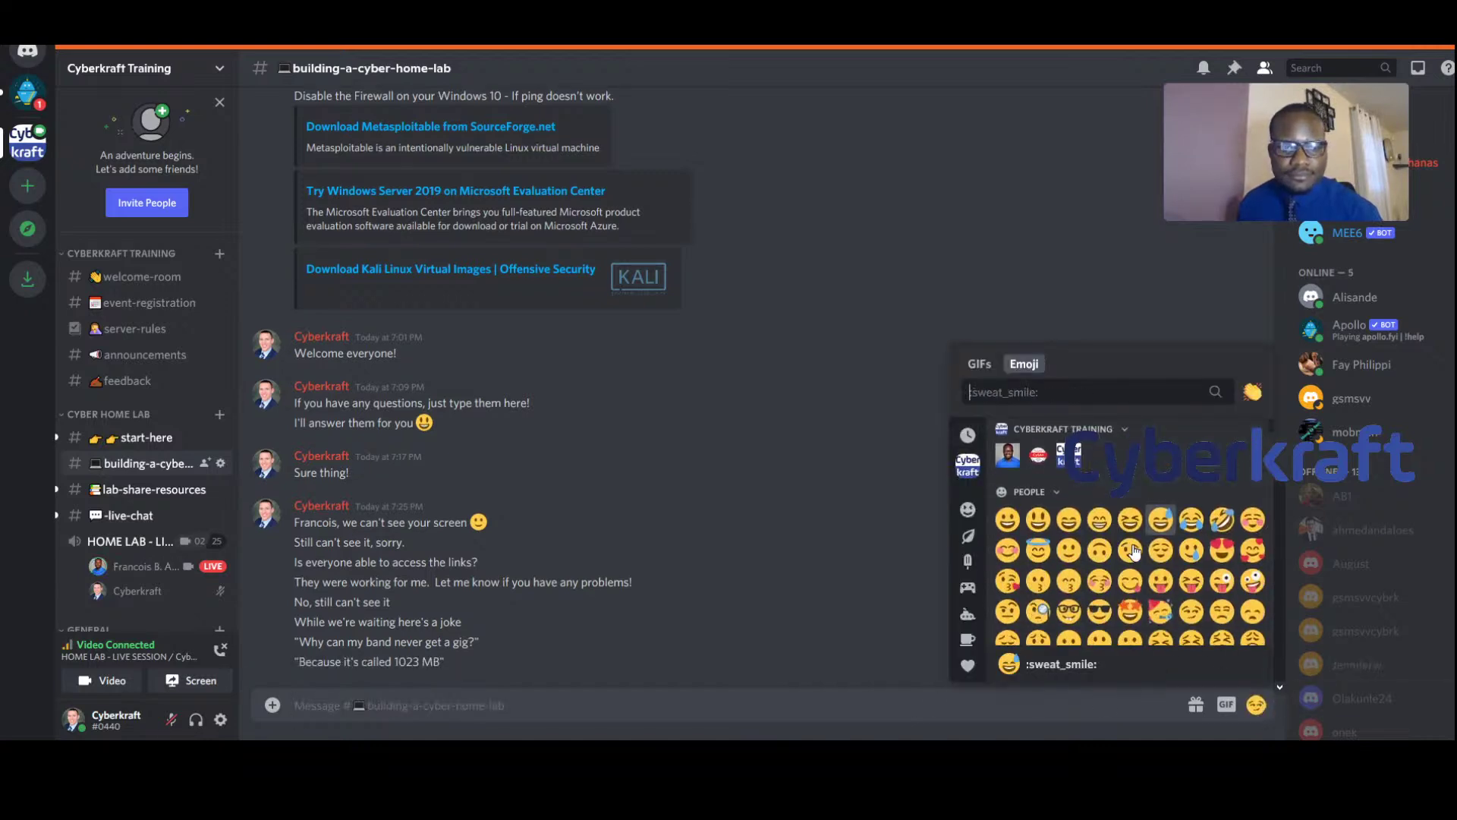
pyautogui.click(1189, 520)
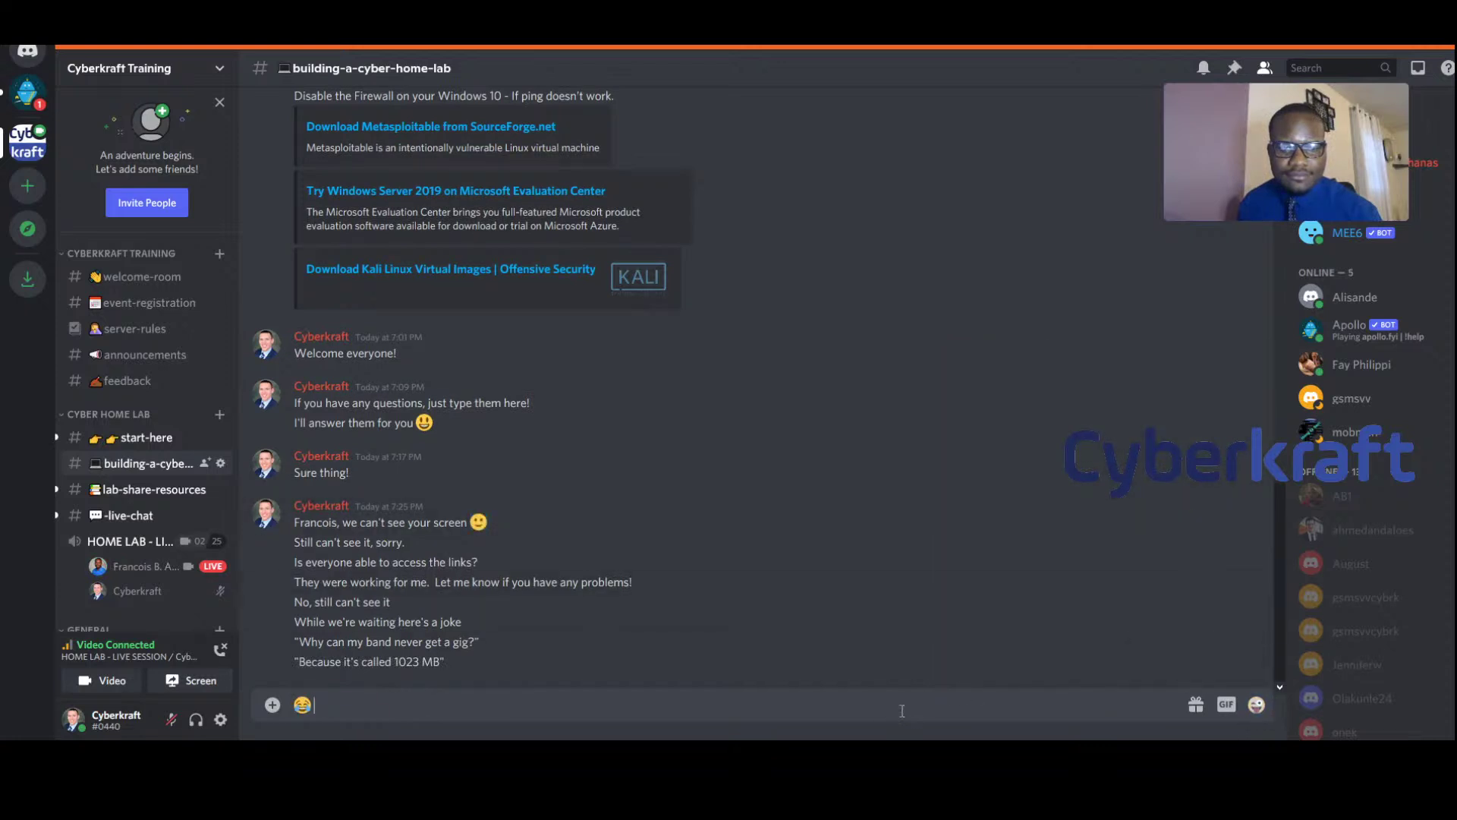
pyautogui.press('Return')
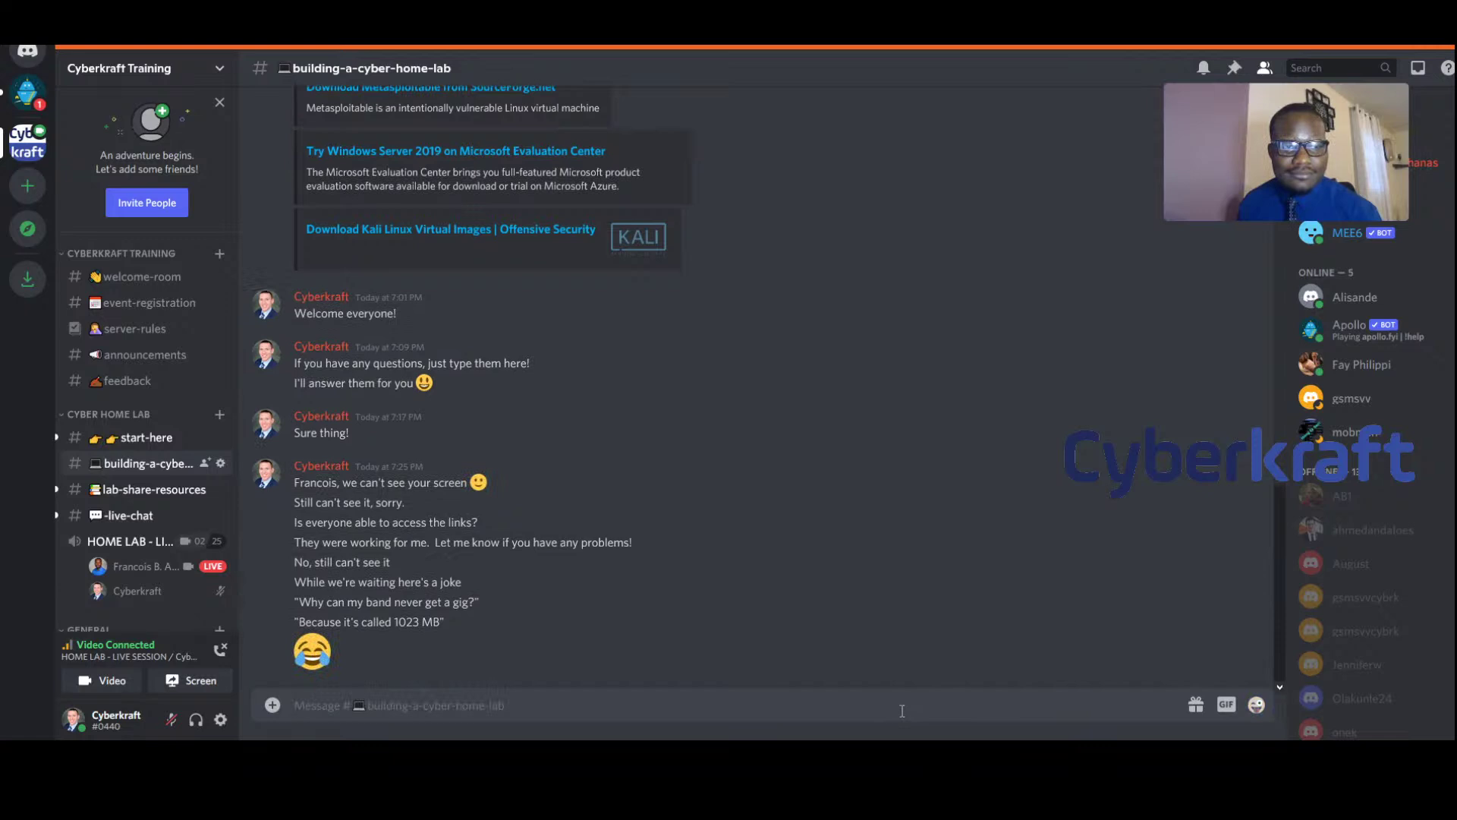
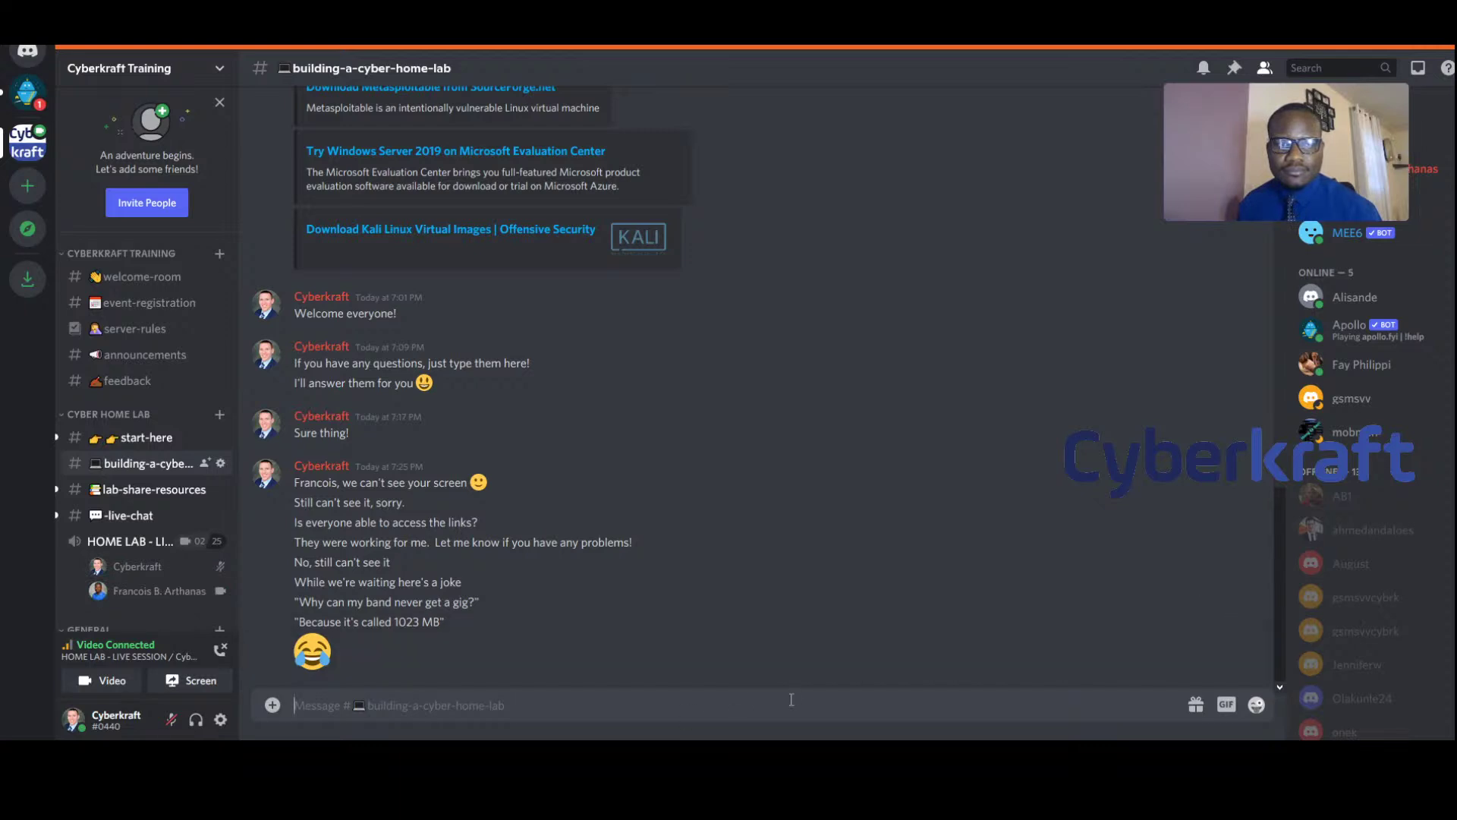
# Post 'I cannot see it', then watch the presenter's screen share in the HOME LAB - LIVE SESSION channel
pyautogui.write('I cannpt')
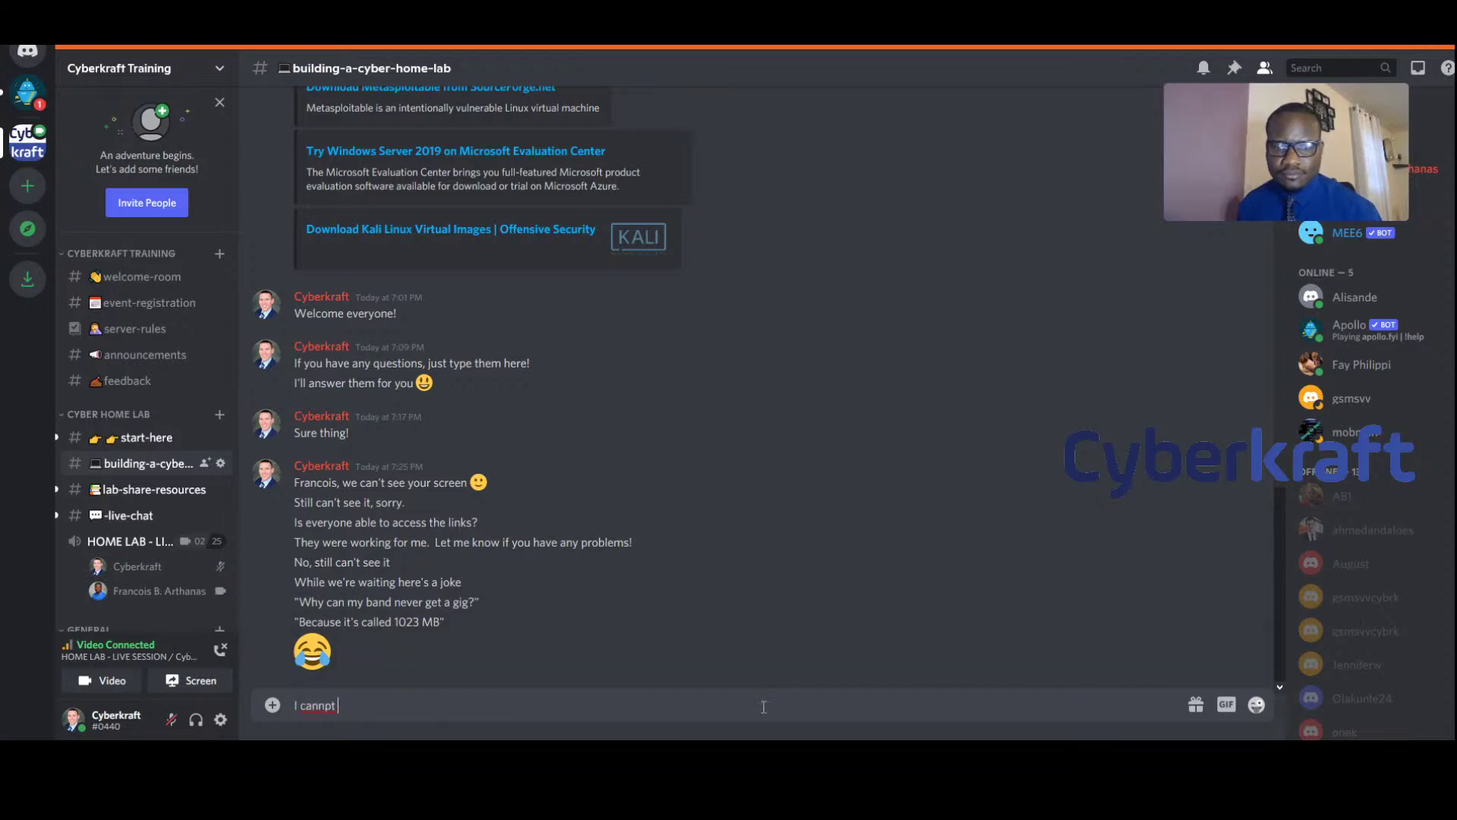
pyautogui.write('see it')
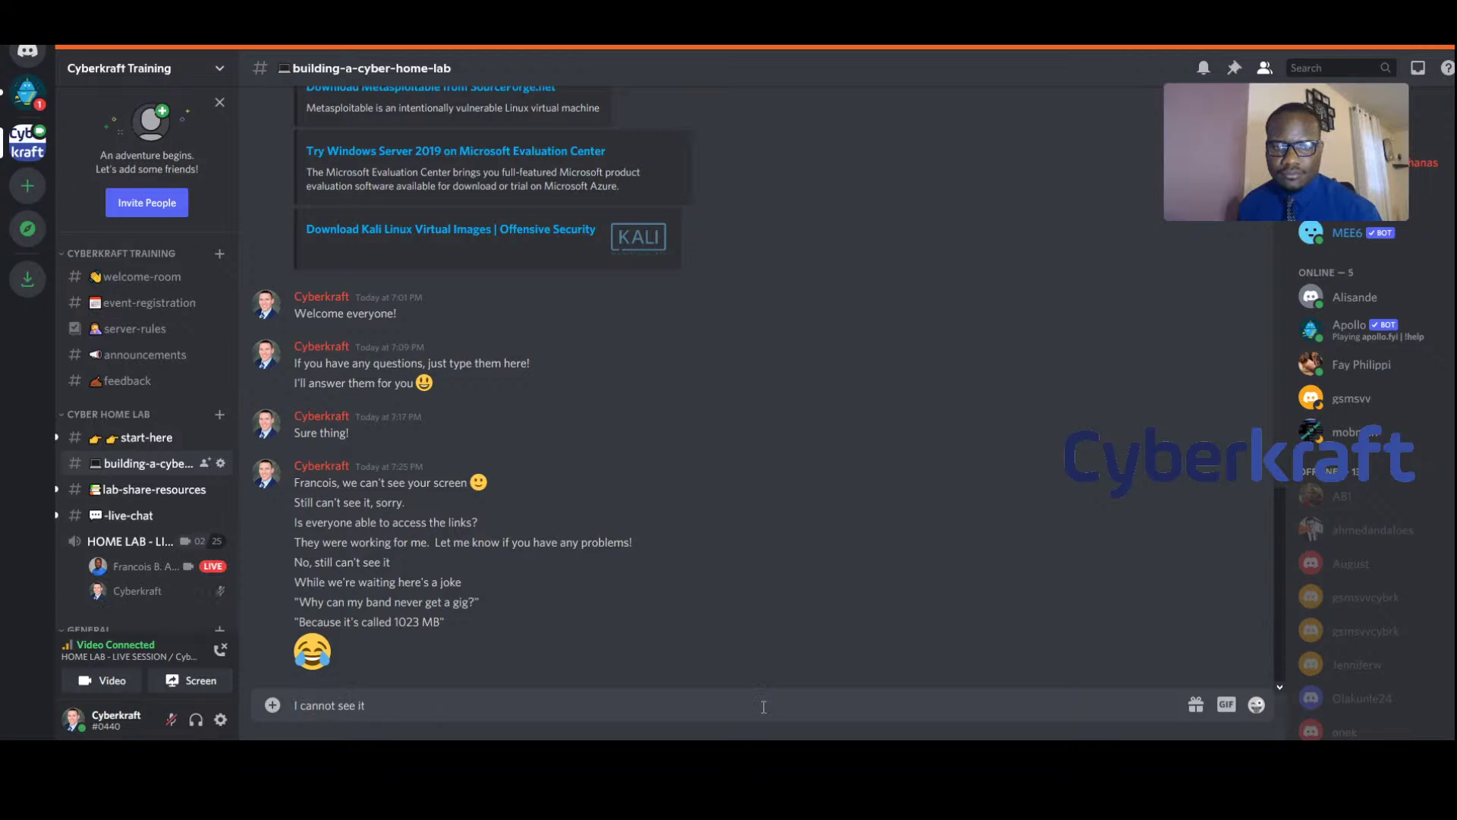
pyautogui.press('Return')
pyautogui.moveTo(1254, 143)
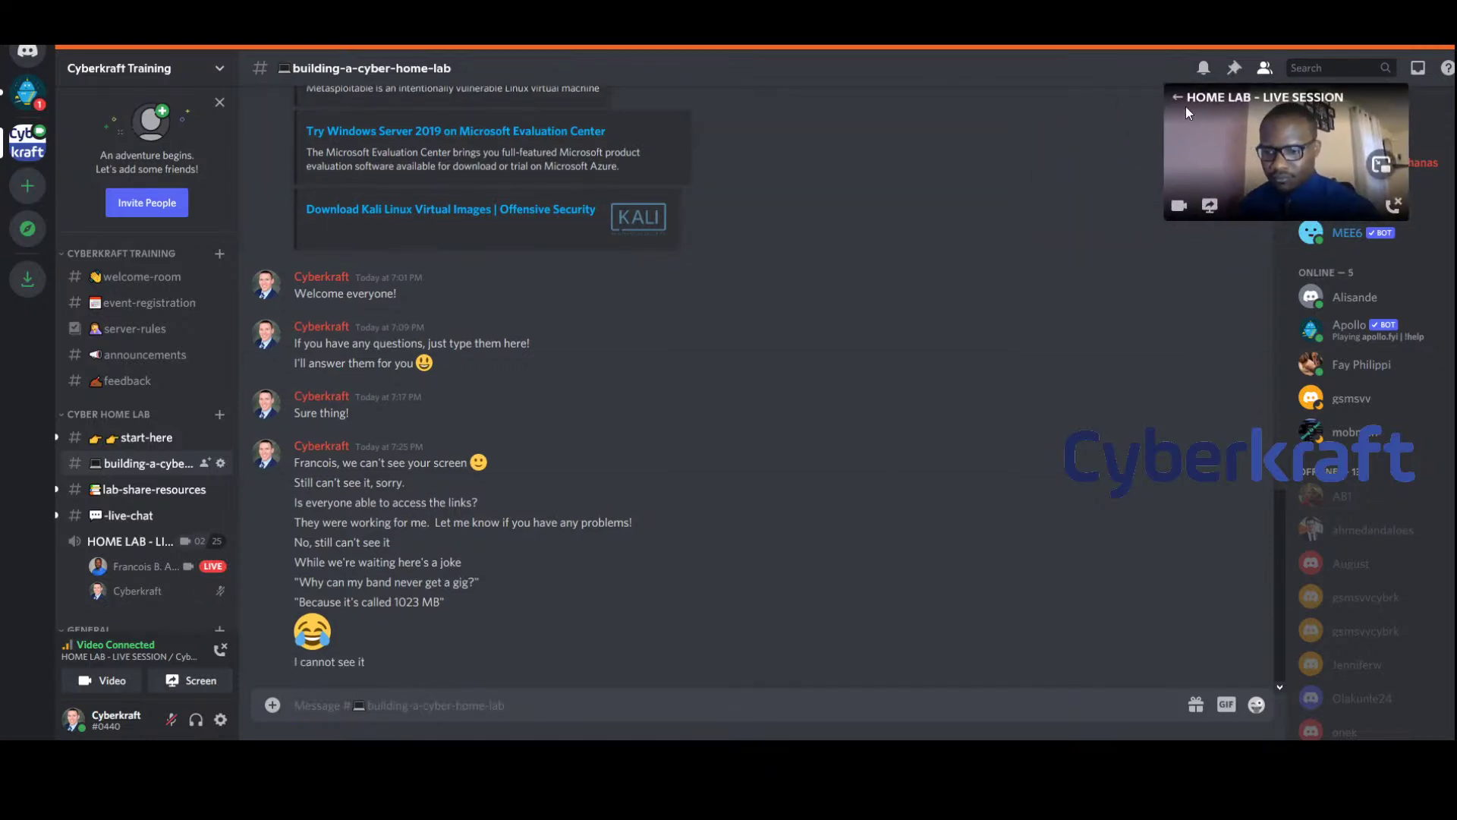
pyautogui.click(1187, 111)
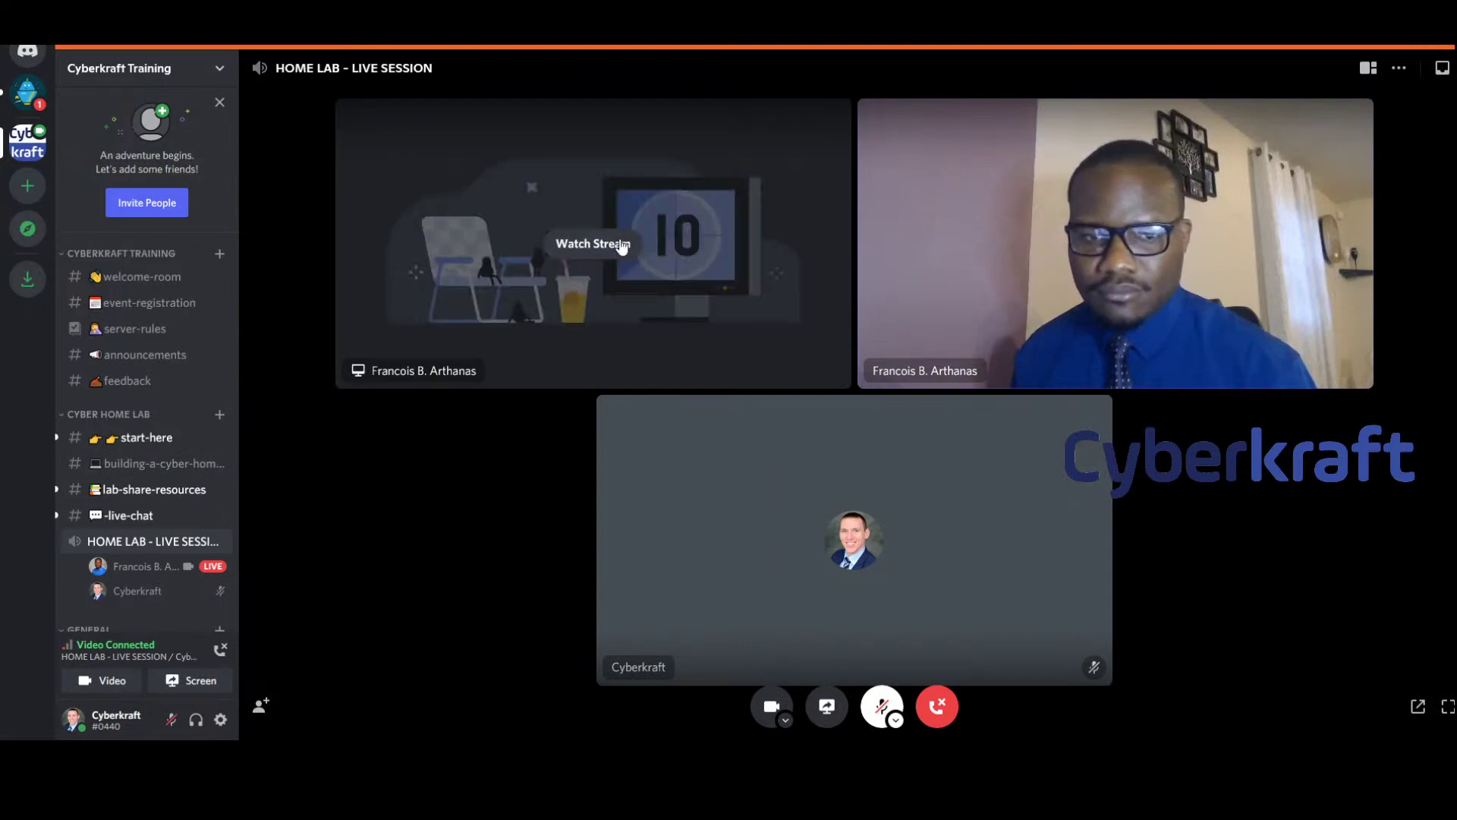
pyautogui.click(620, 242)
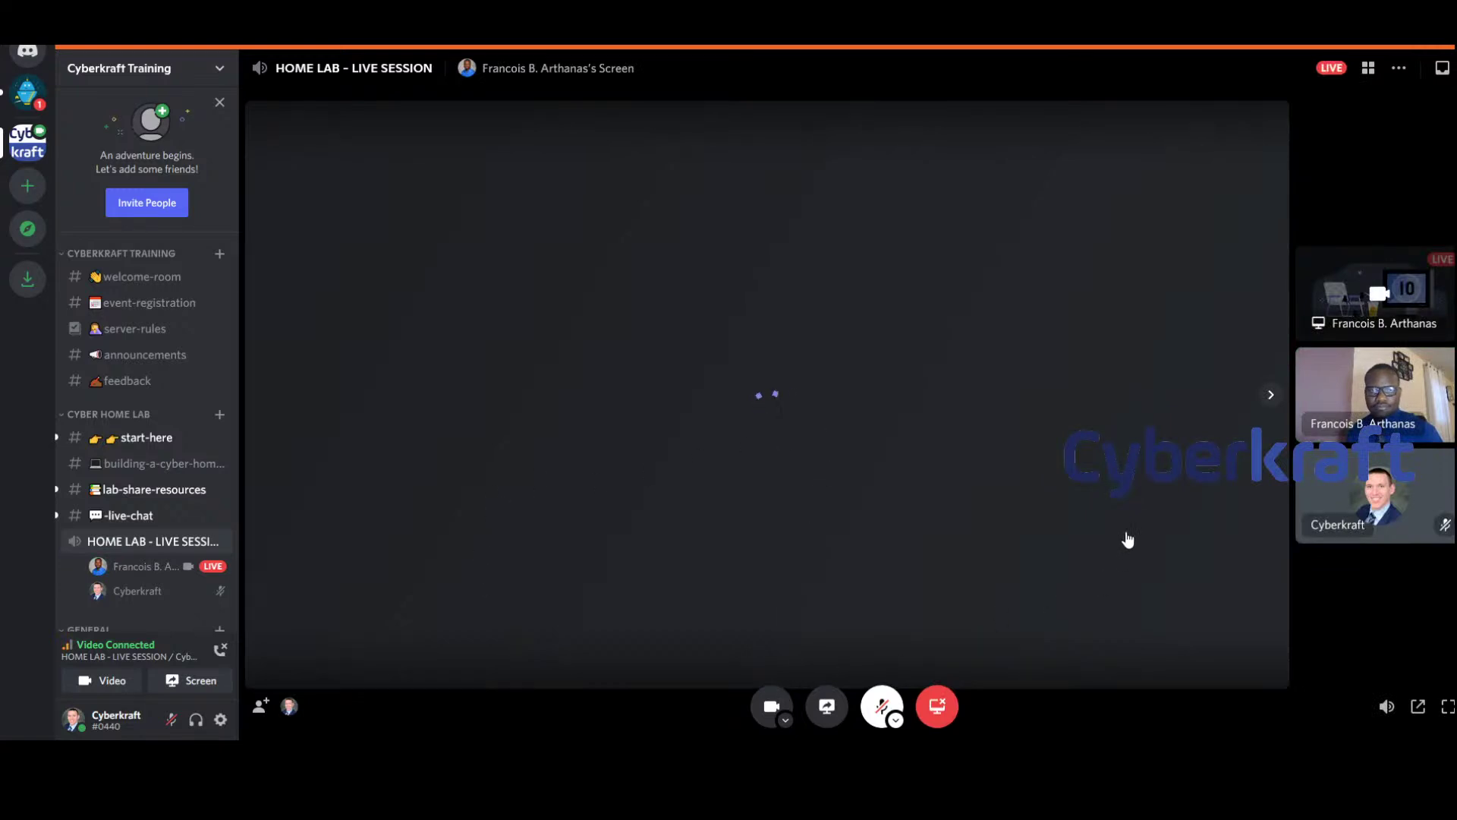
# Reply 'Ok try now' in building-a-cyber-home-lab and expand the live stream
pyautogui.click(127, 466)
pyautogui.write('O')
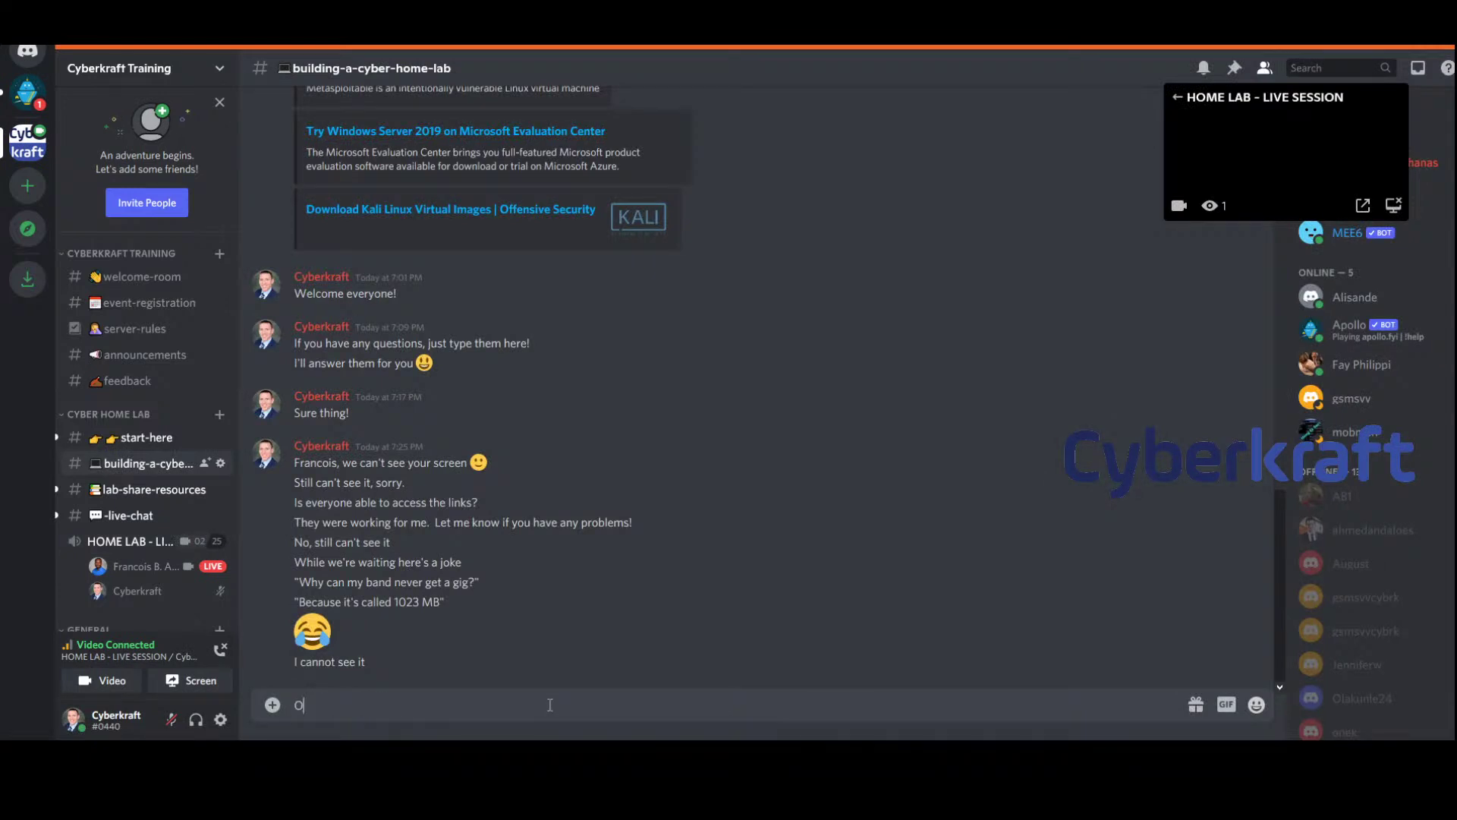
pyautogui.write('k try n')
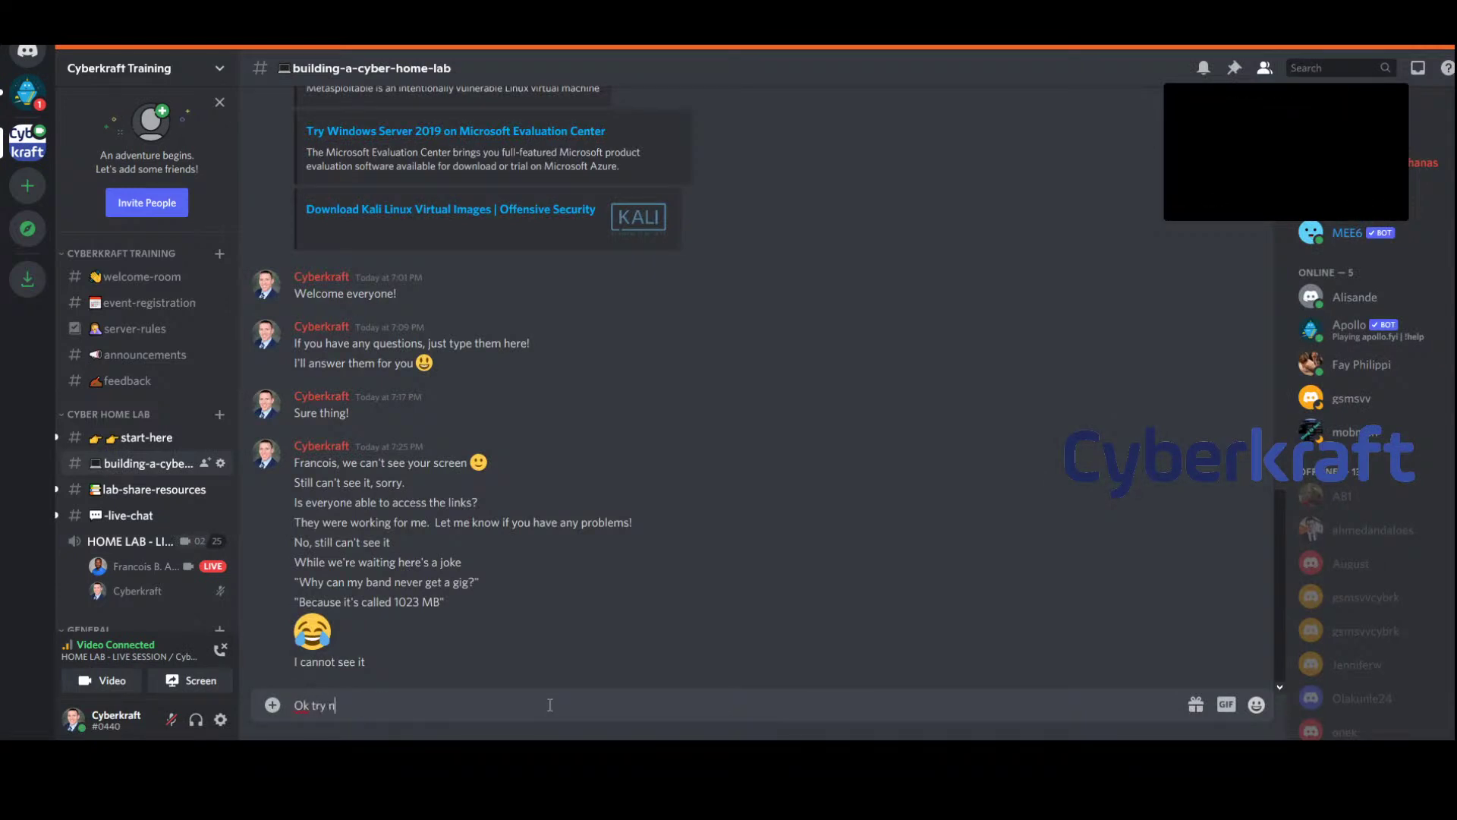
pyautogui.write('ow')
pyautogui.press('Return')
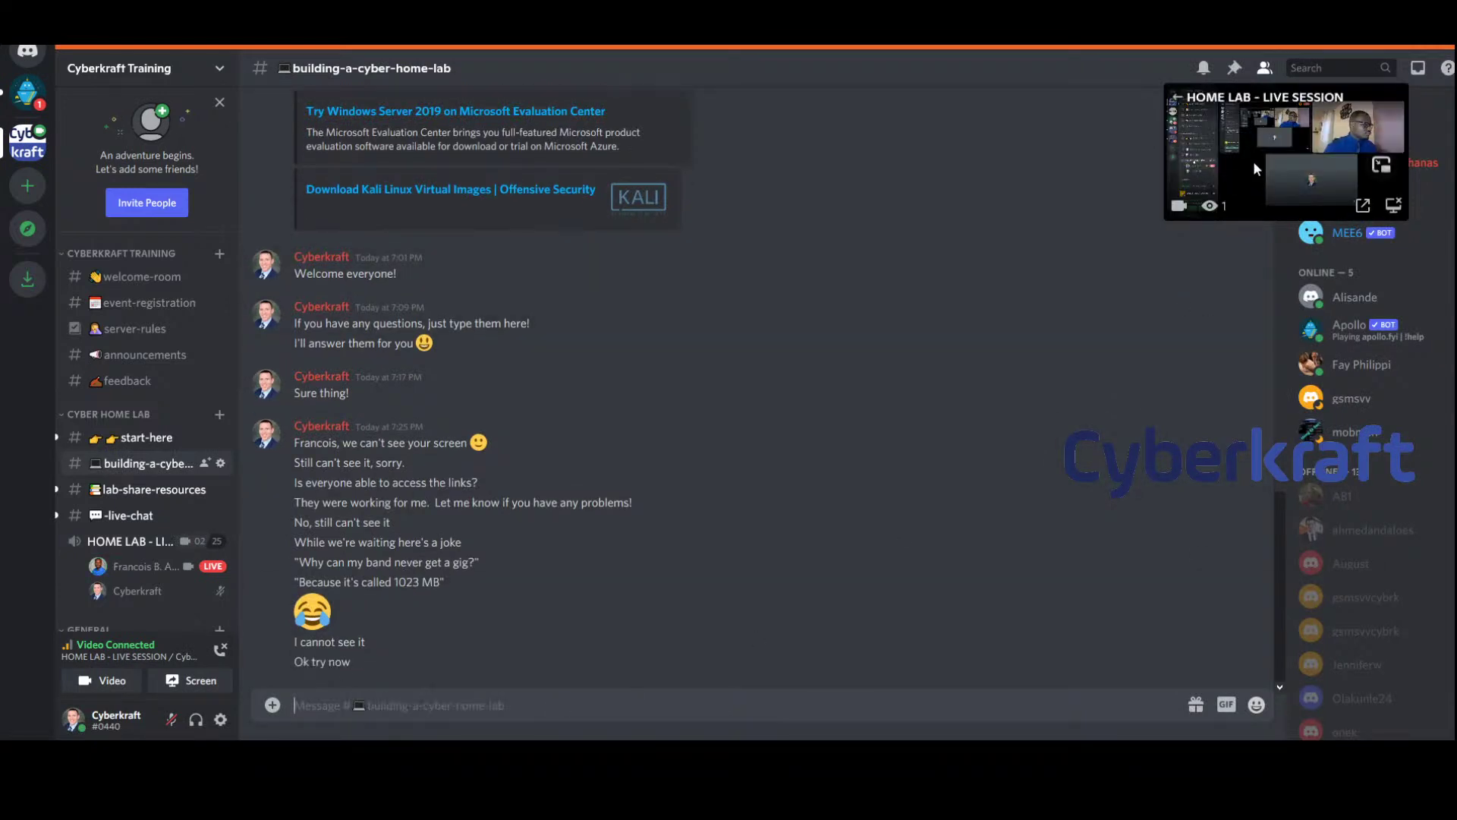
pyautogui.click(1252, 161)
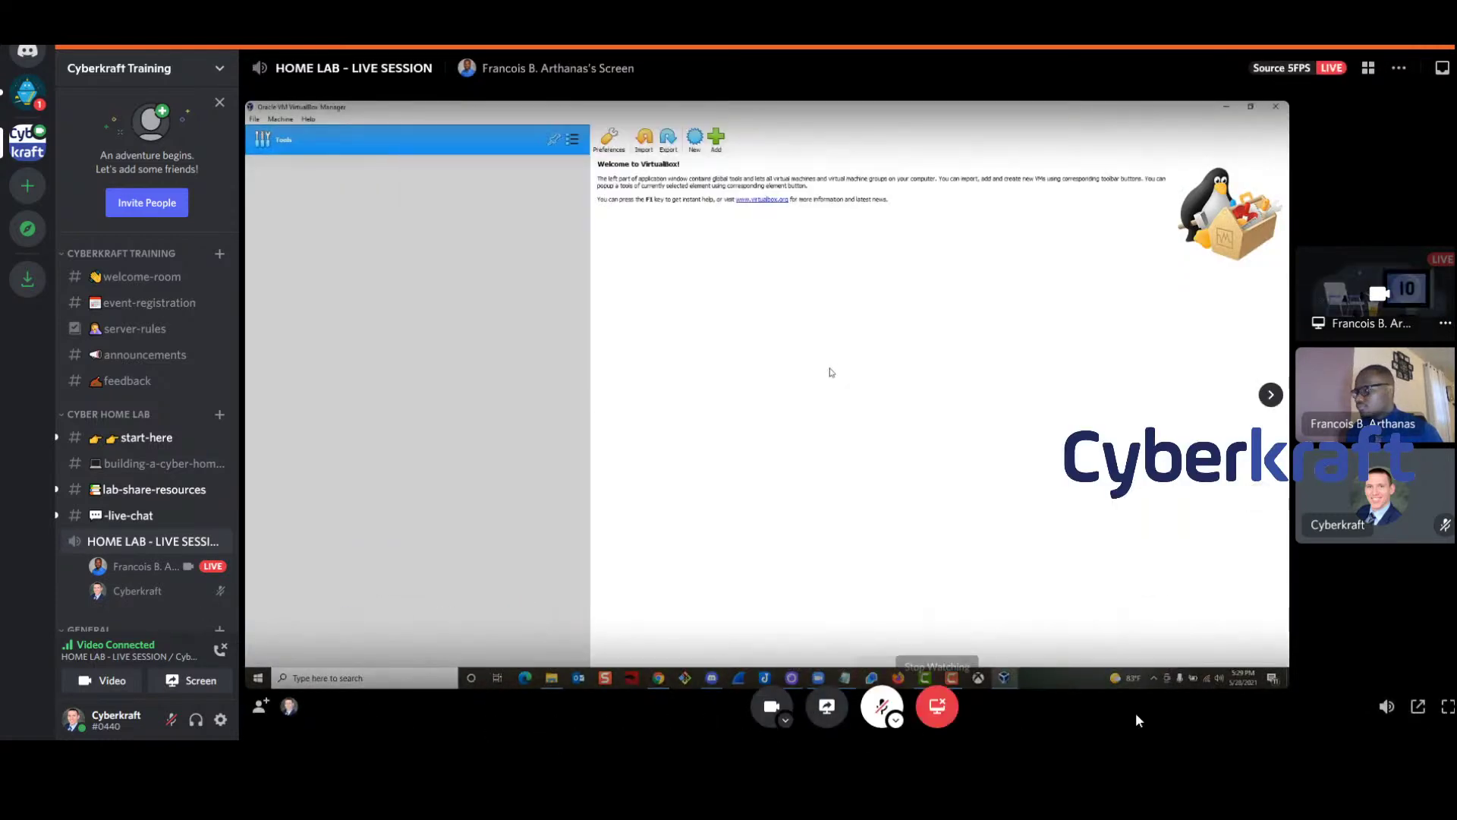
# Confirm the screen share works by posting 'Good to go now!' in building-a-cyber-home-lab
pyautogui.click(163, 463)
pyautogui.write('Goo')
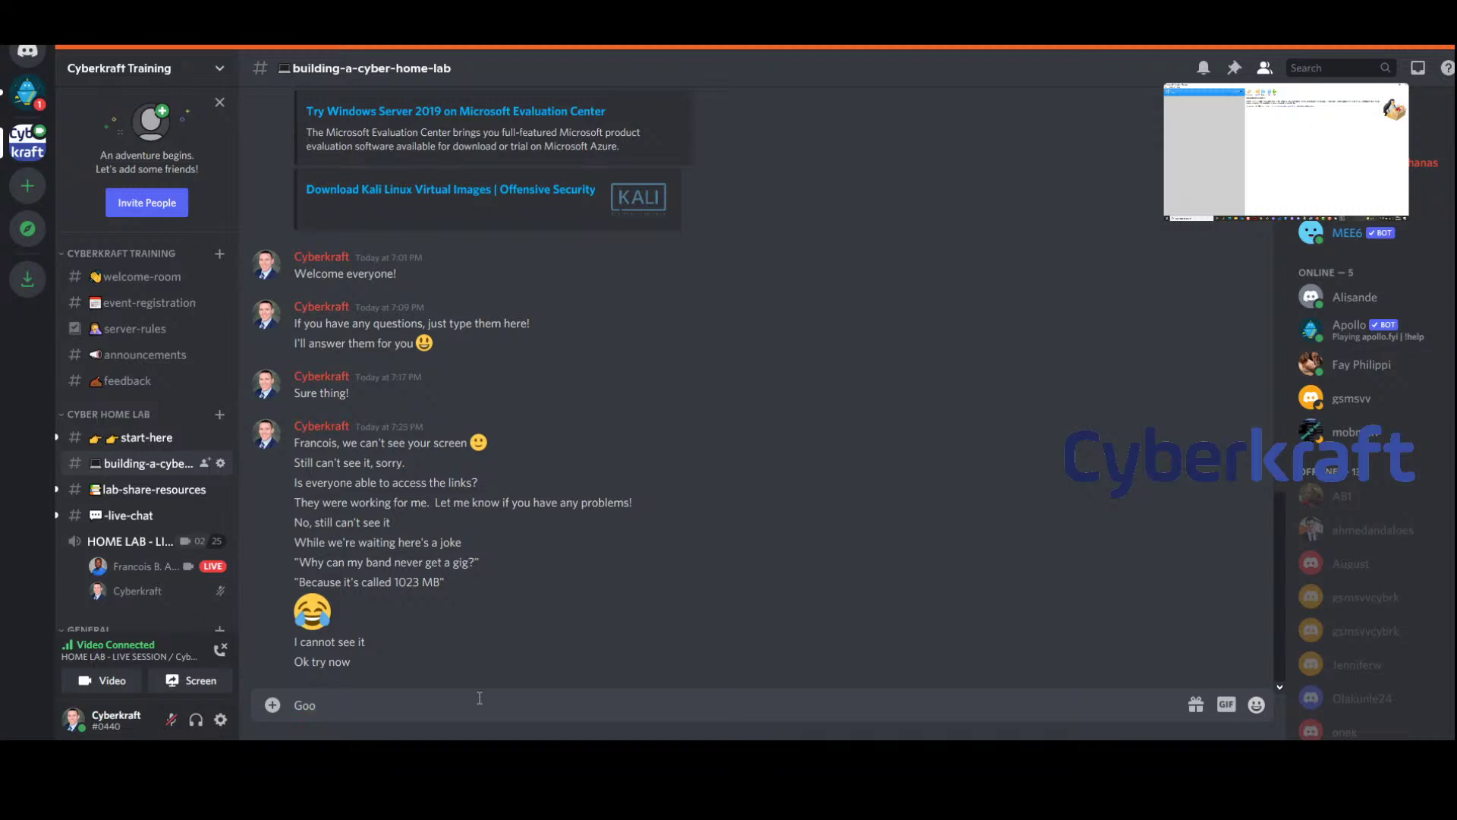
pyautogui.write('d to go now!')
pyautogui.press('Return')
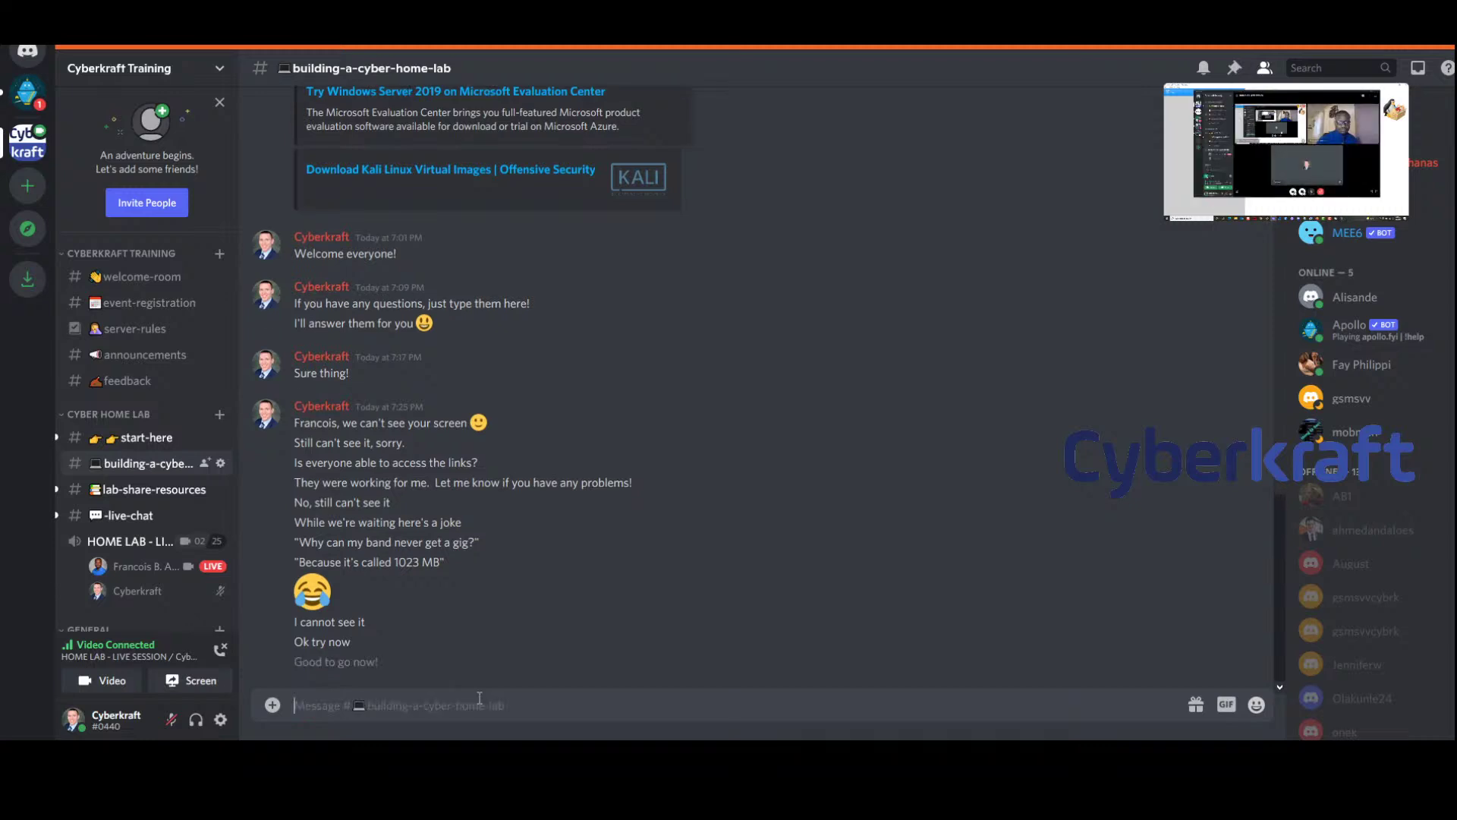
# Move VirtualBox Manager aside and open C:\Home Lab\ISO in File Explorer
pyautogui.click(1298, 106)
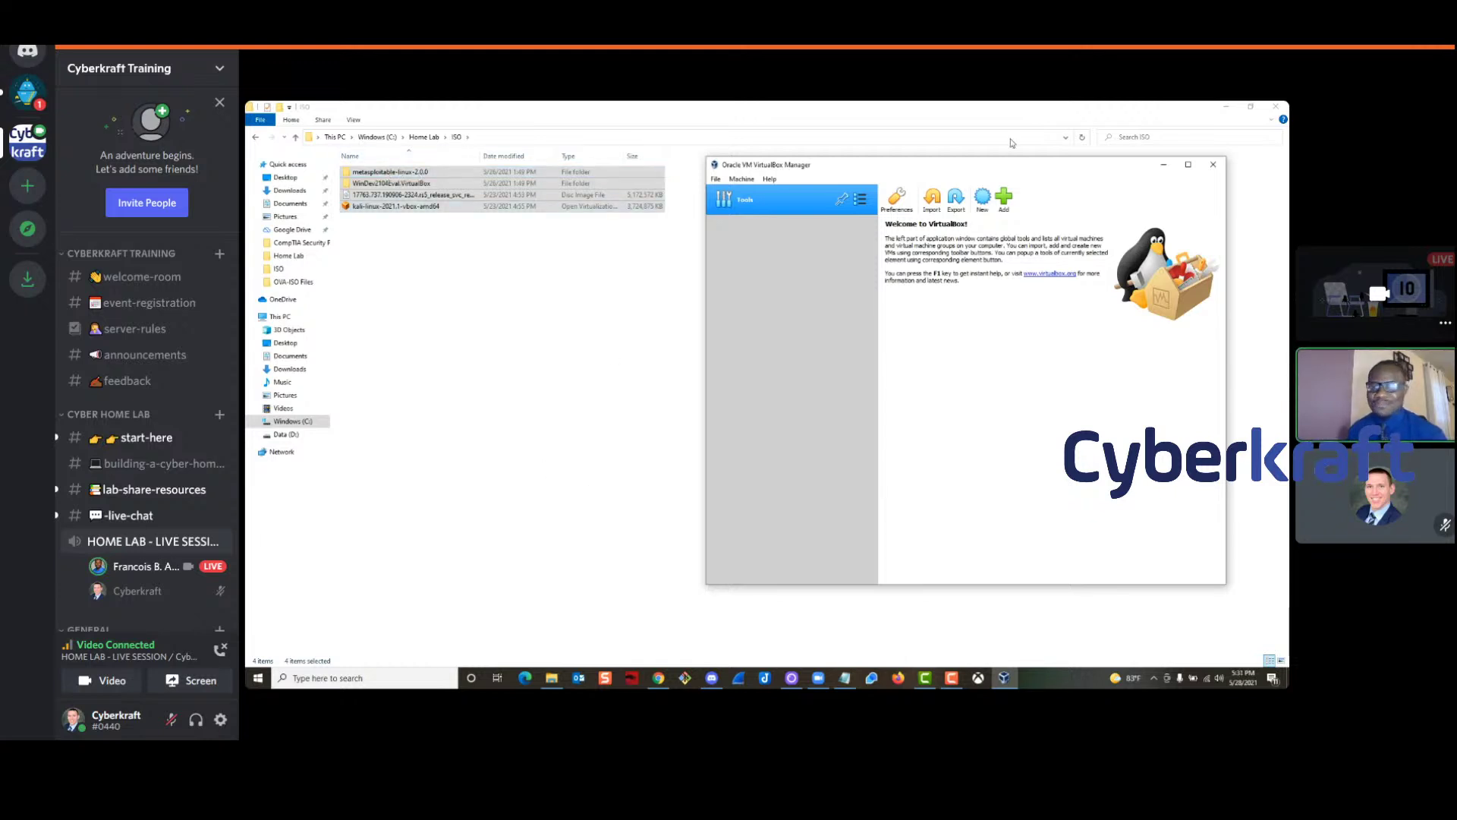
pyautogui.moveTo(961, 160); pyautogui.dragTo(933, 173)
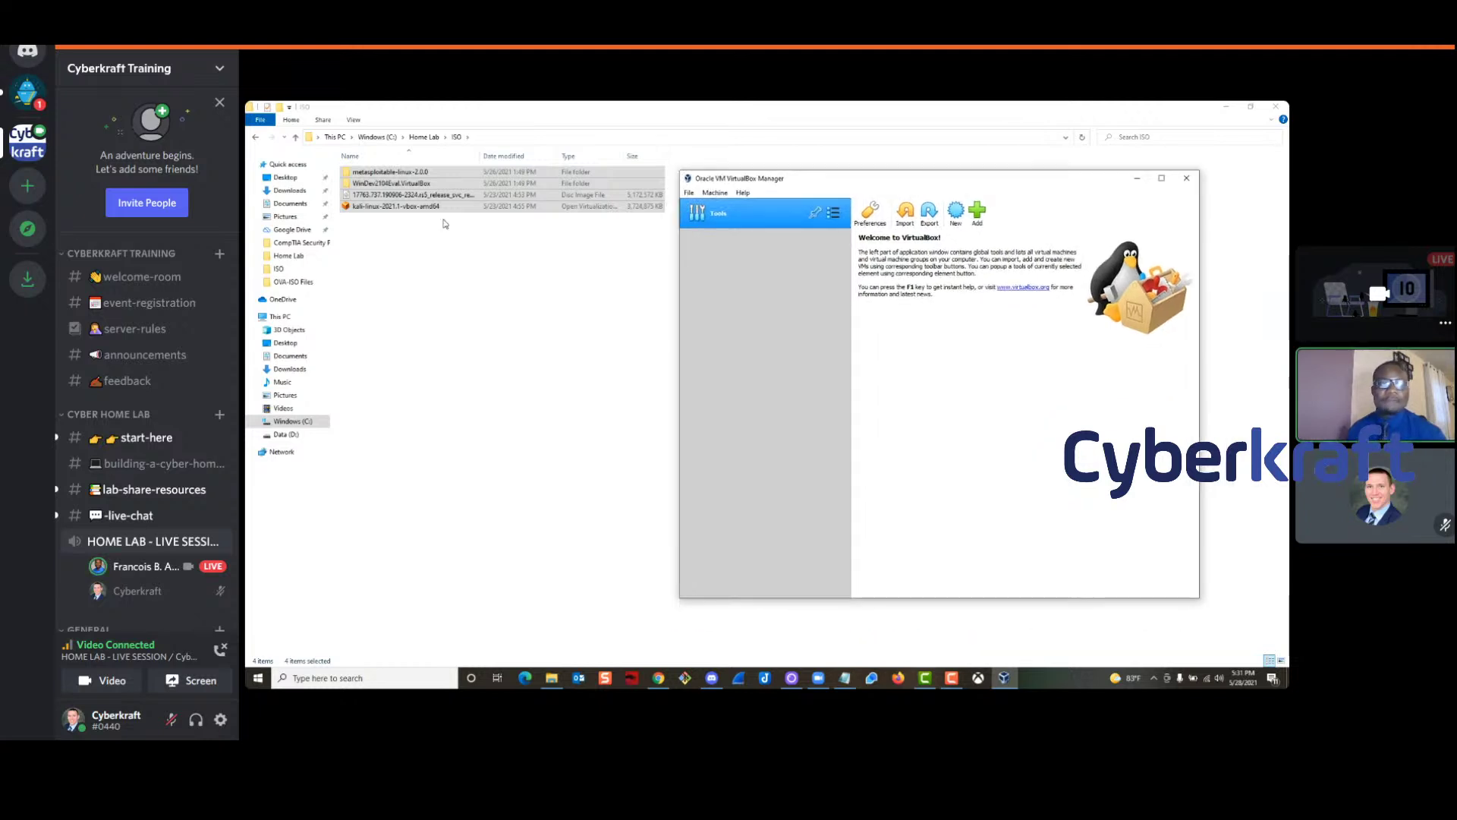
pyautogui.click(420, 139)
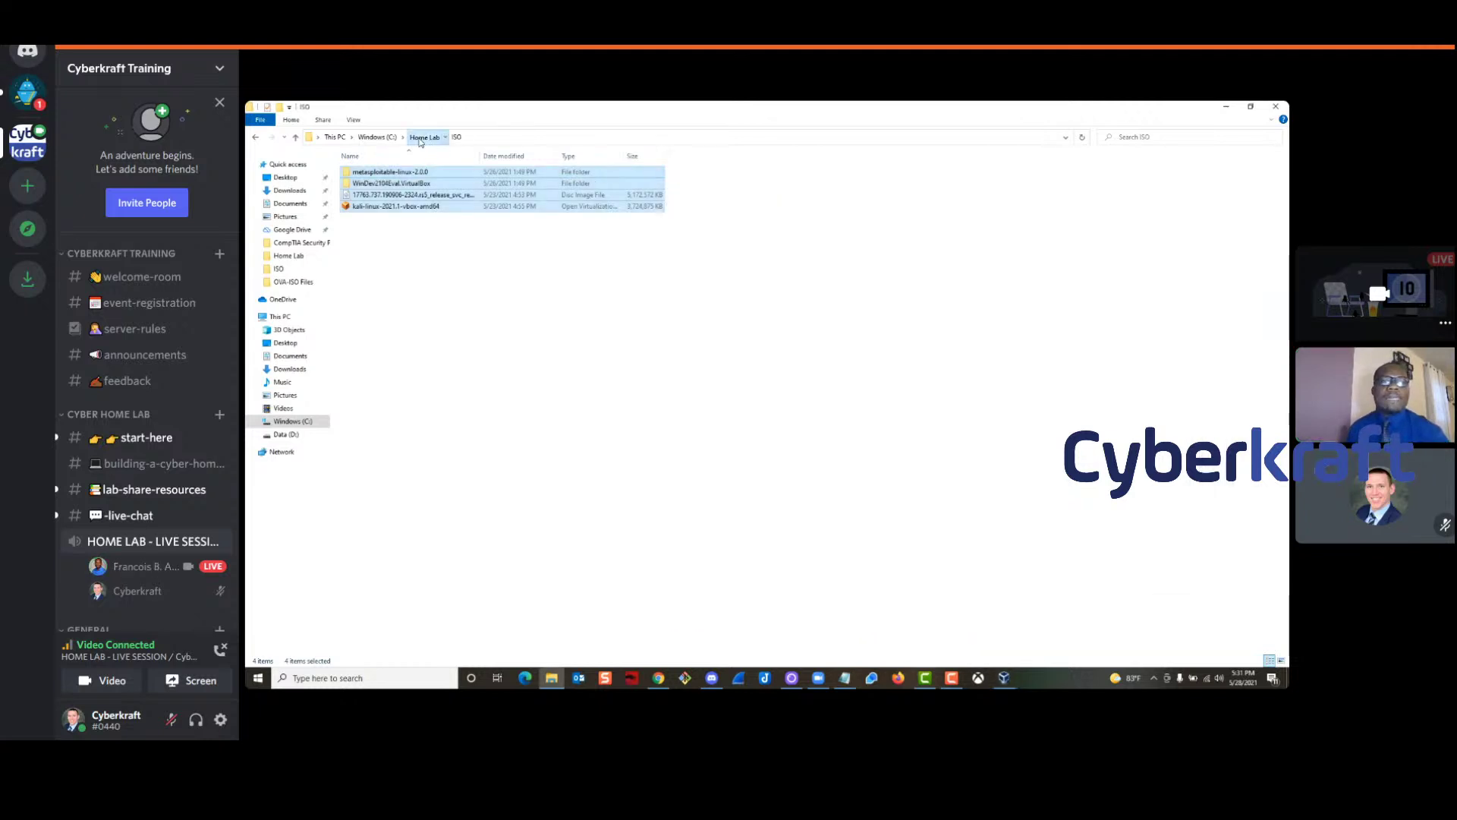
pyautogui.click(377, 137)
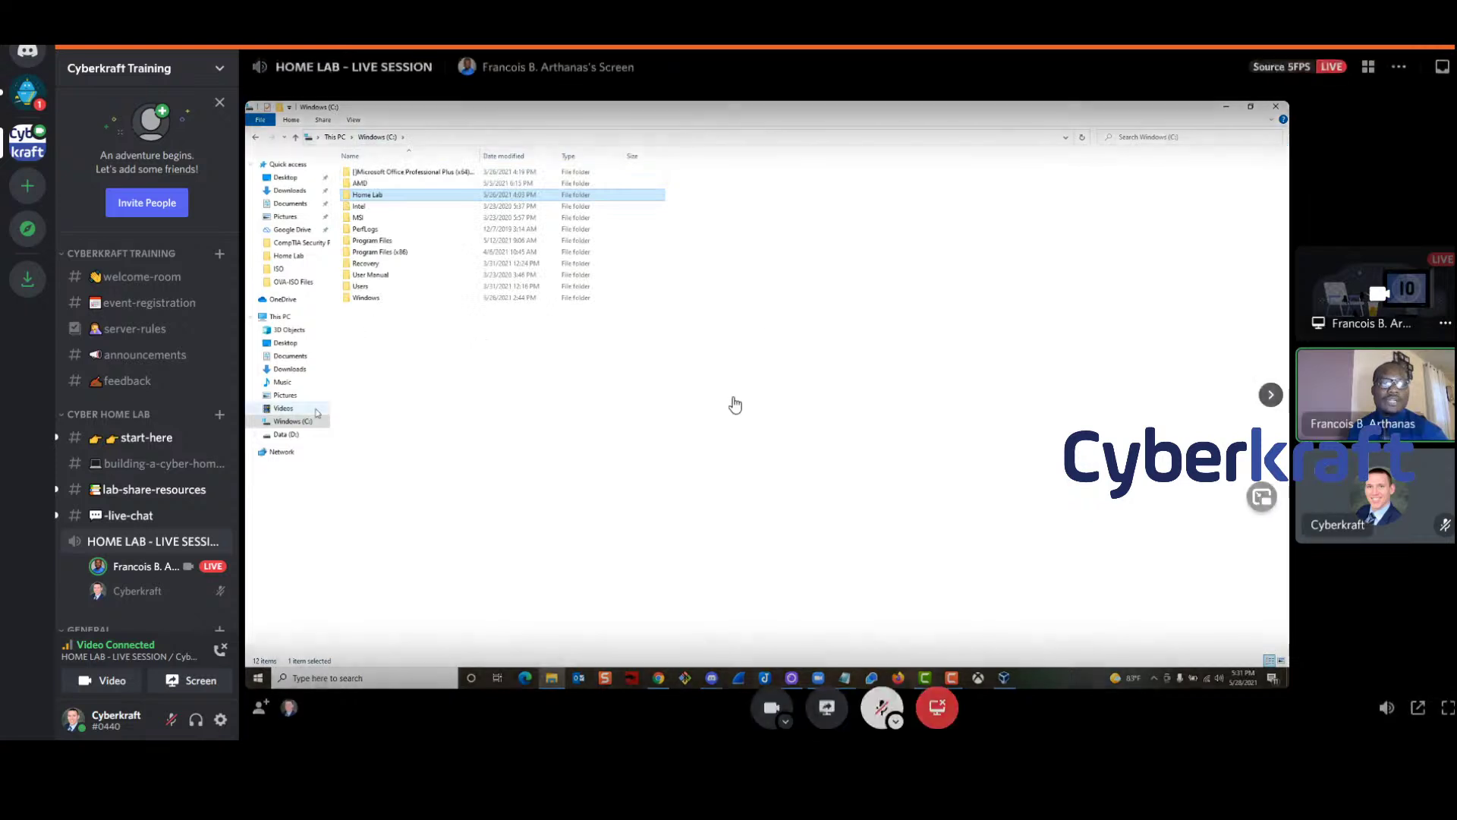
pyautogui.click(480, 355)
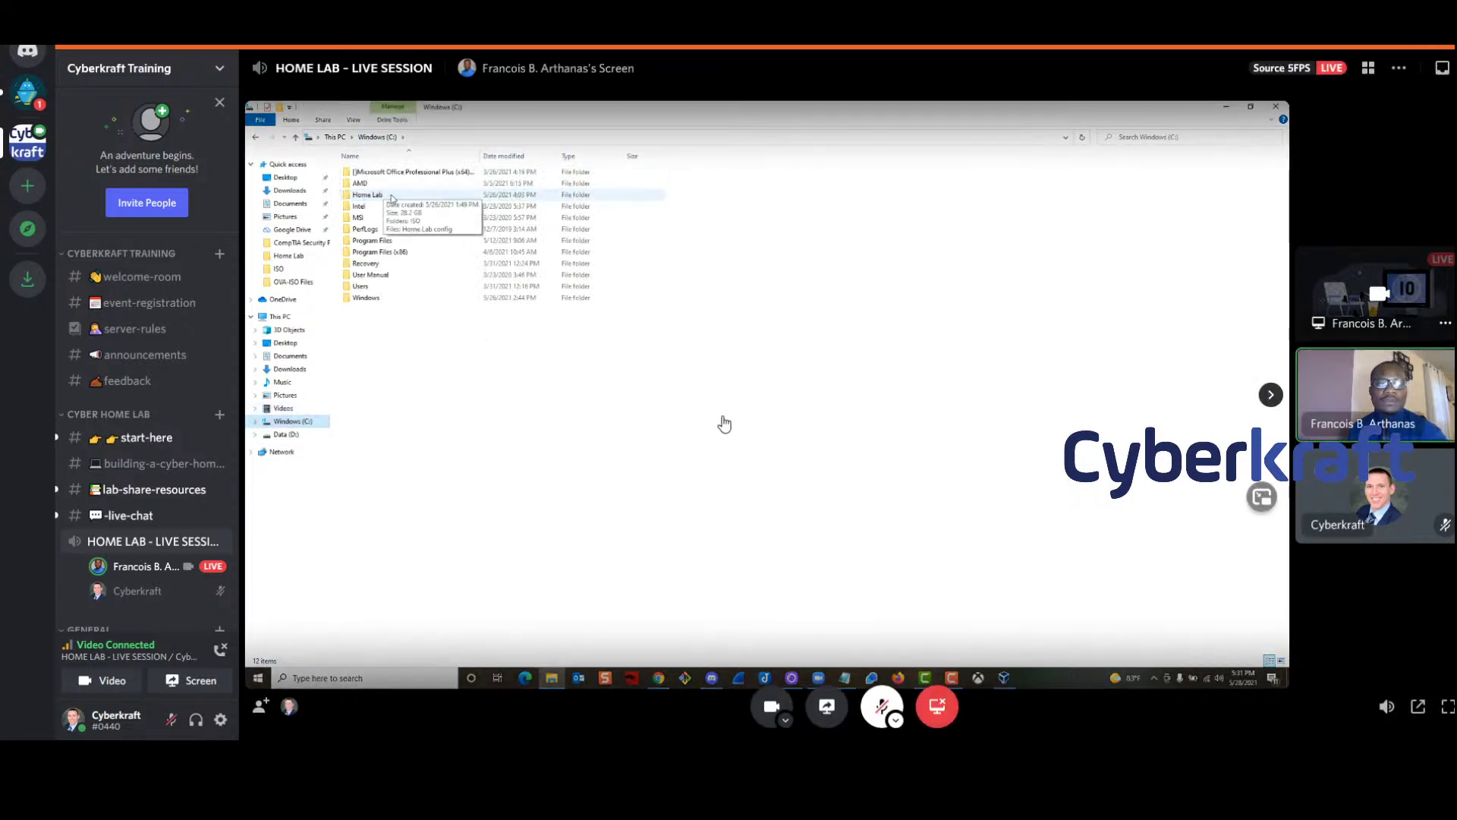
pyautogui.doubleClick(374, 196)
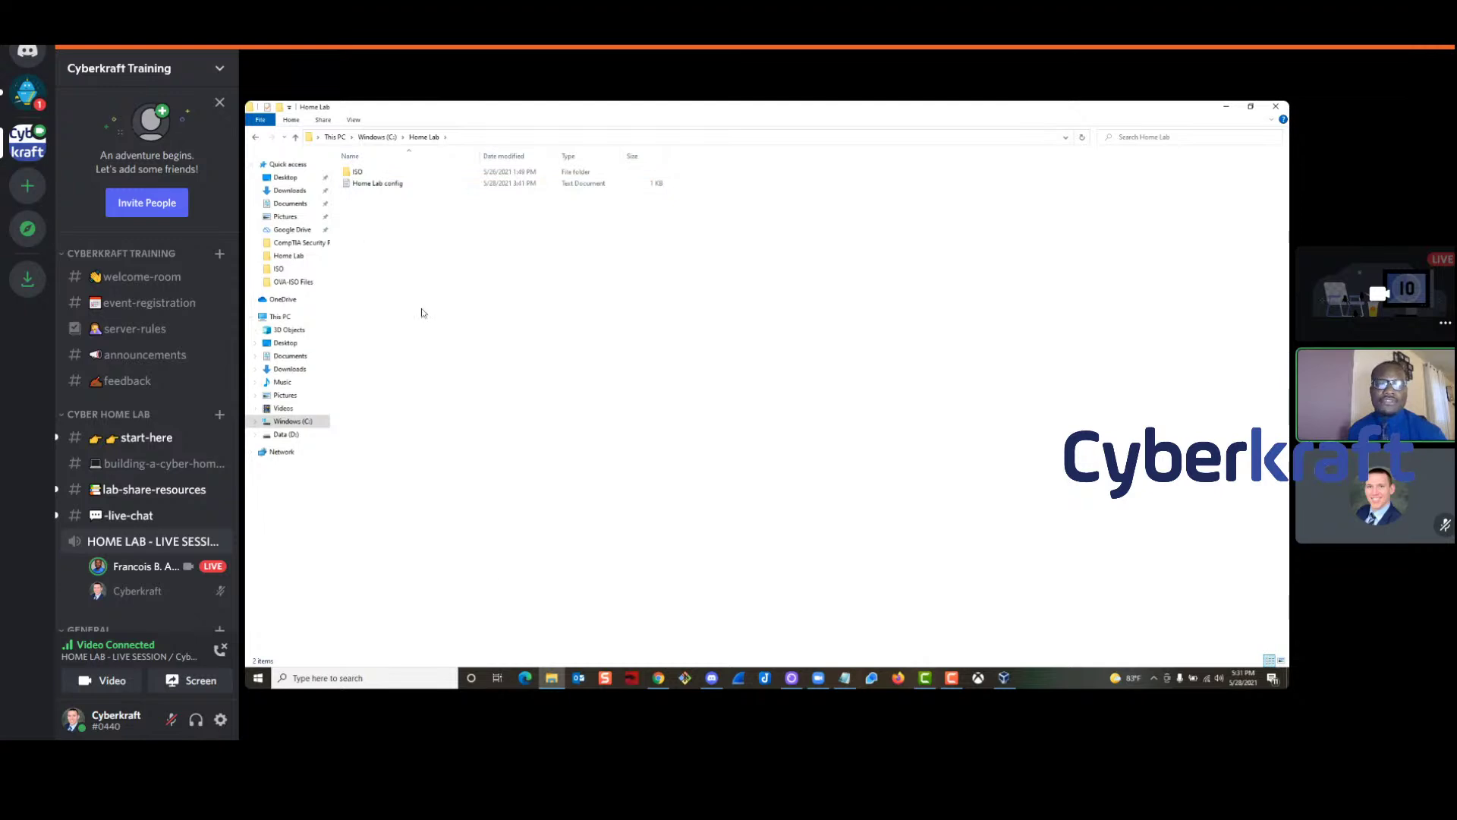
pyautogui.doubleClick(364, 173)
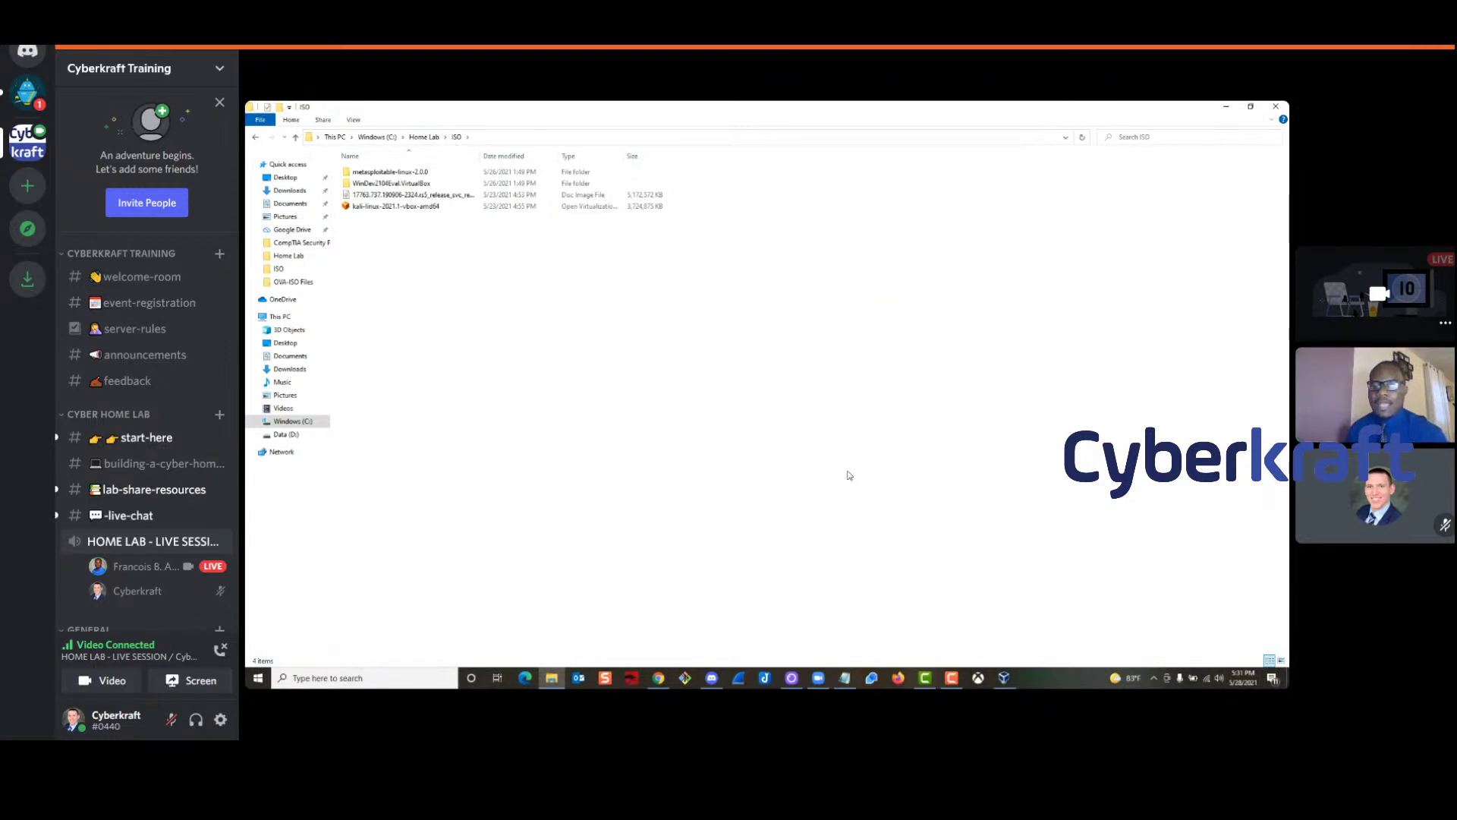
# Bring VirtualBox Manager forward and stretch it taller to fill the screen
pyautogui.click(1004, 678)
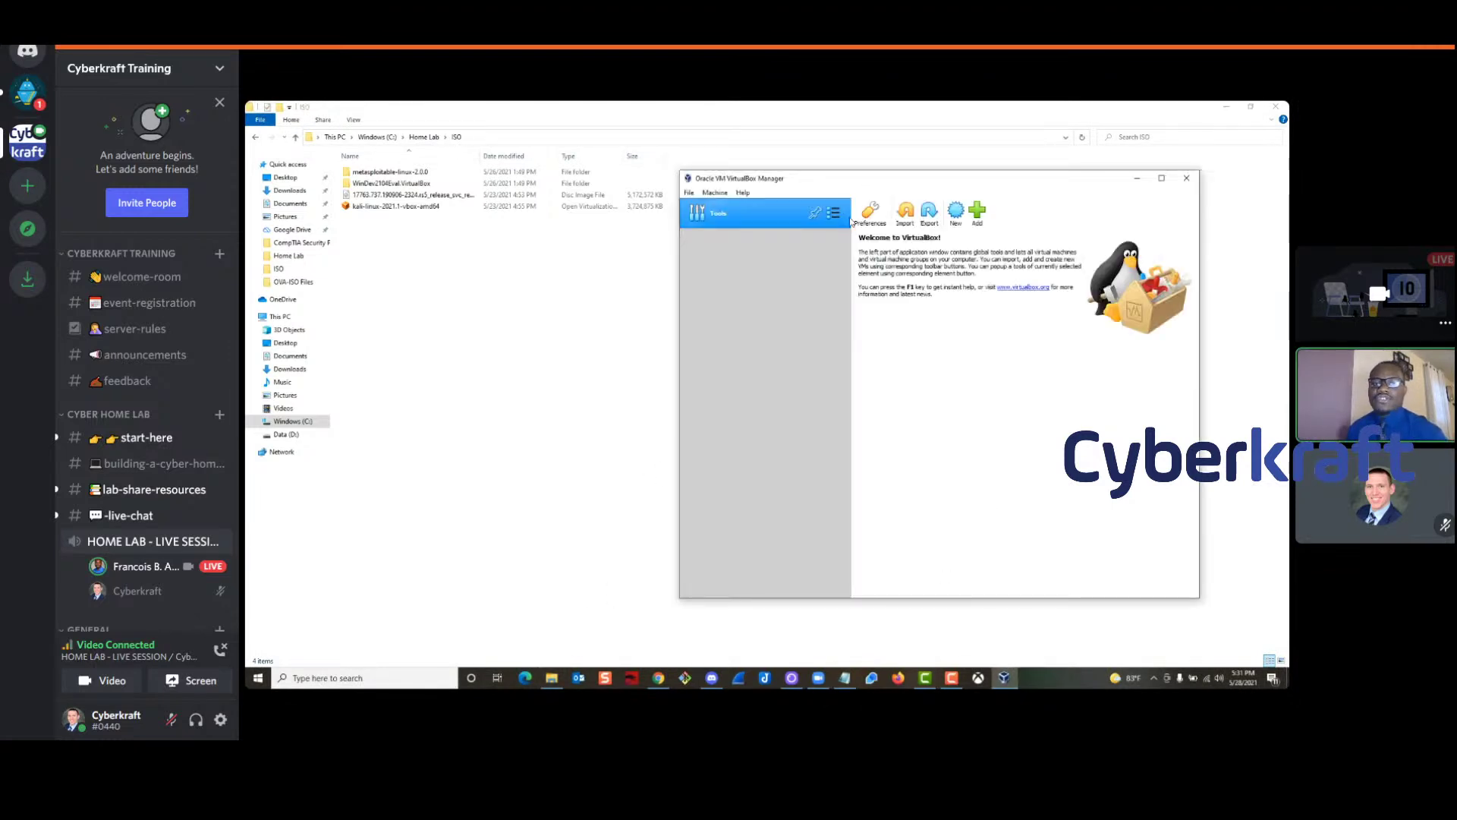
pyautogui.moveTo(905, 171); pyautogui.dragTo(910, 146)
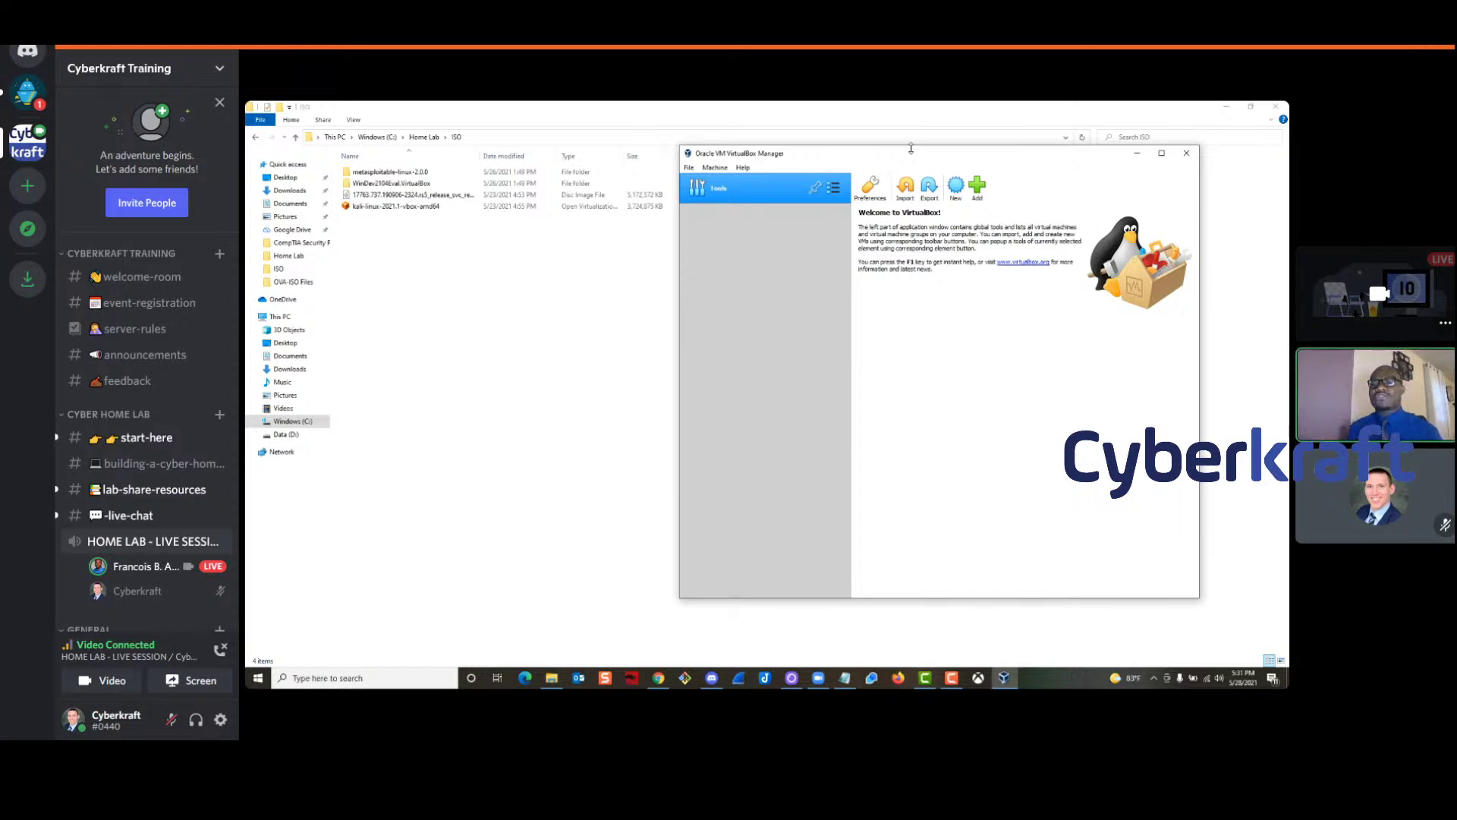
pyautogui.moveTo(1167, 725)
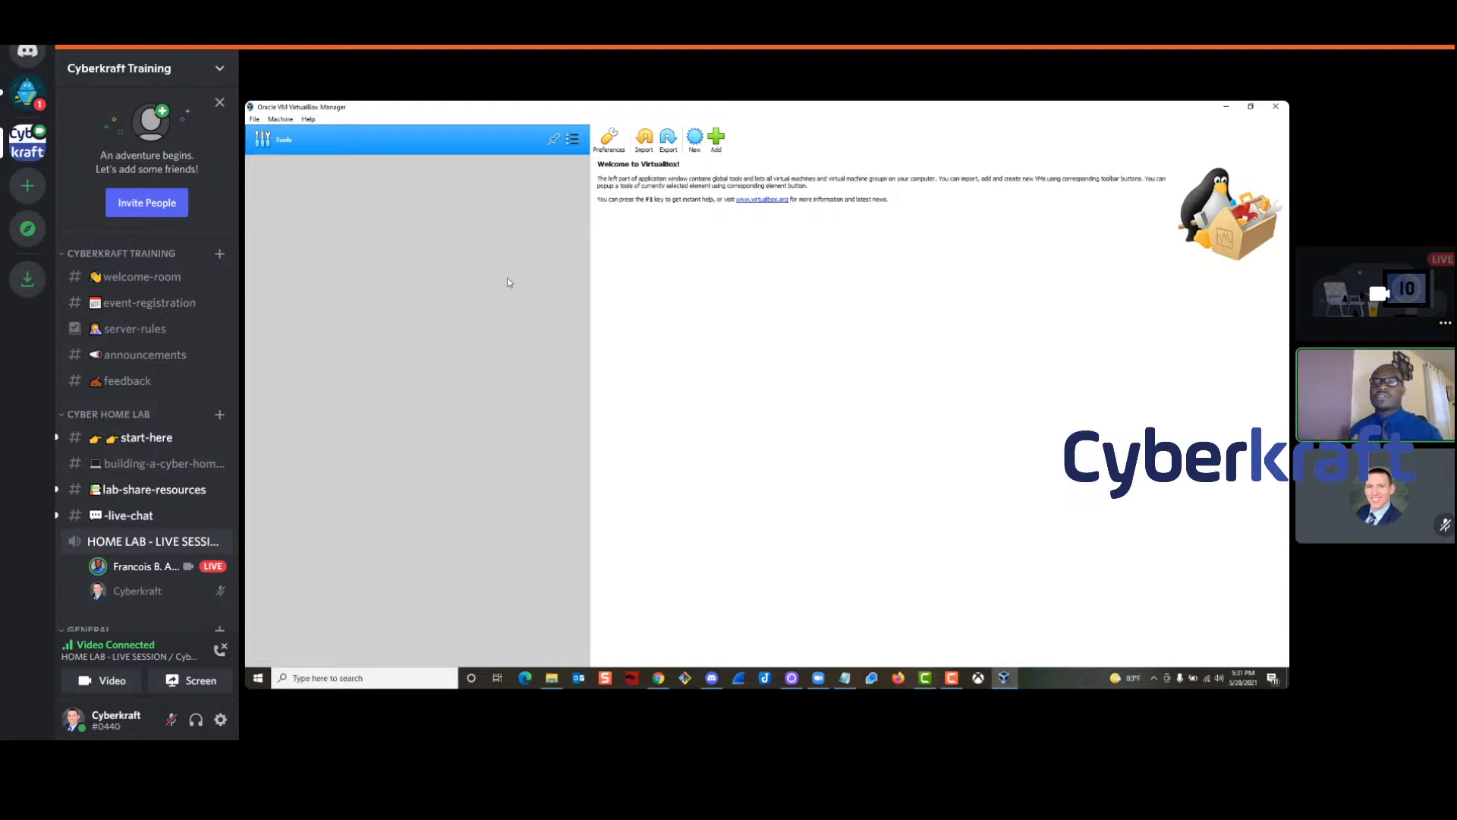
# Move the Kali import progress box aside and show Discord's lab-share-resources channel
pyautogui.moveTo(329, 641)
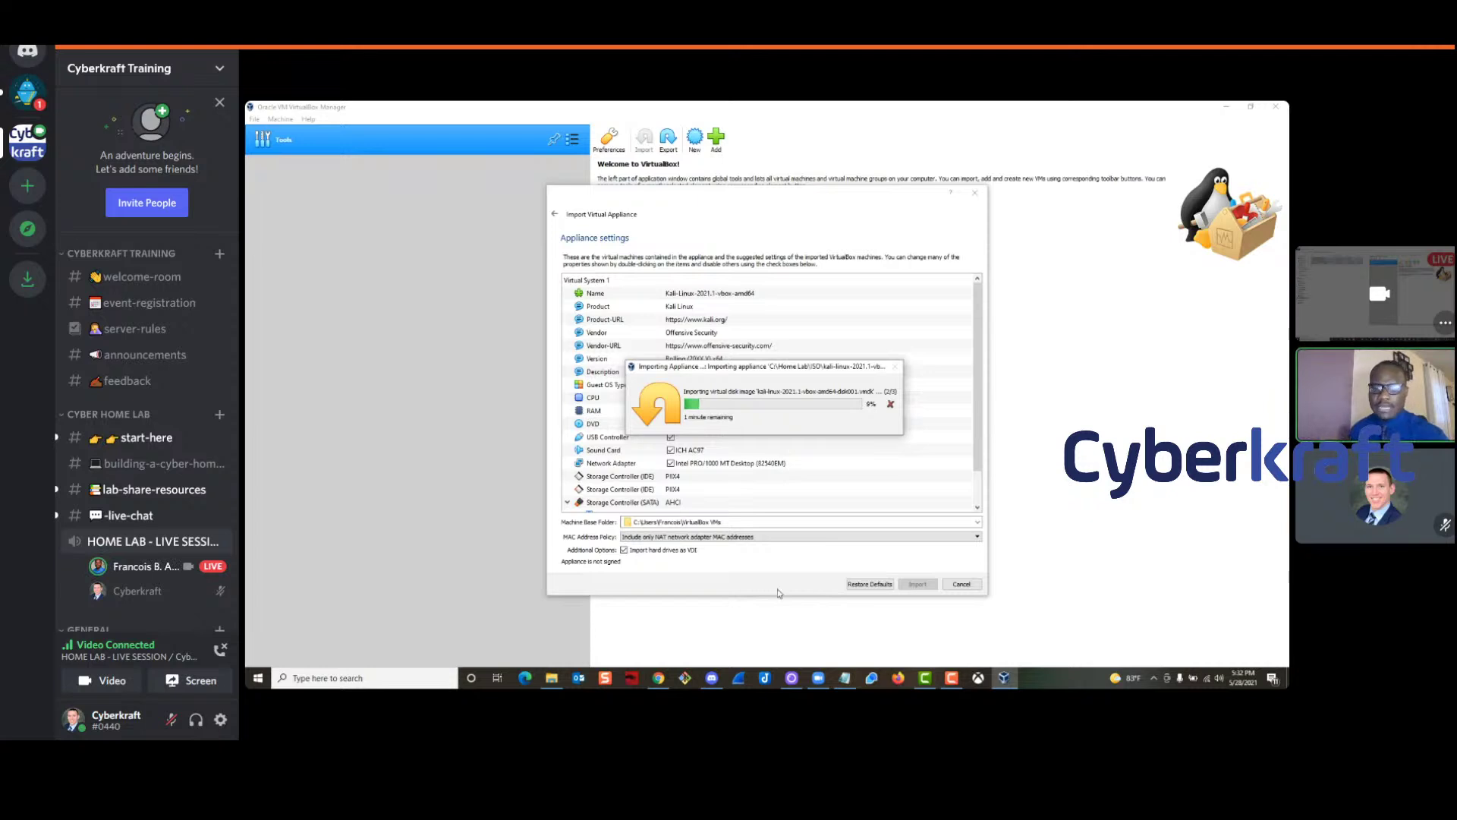
pyautogui.moveTo(741, 371); pyautogui.dragTo(753, 297)
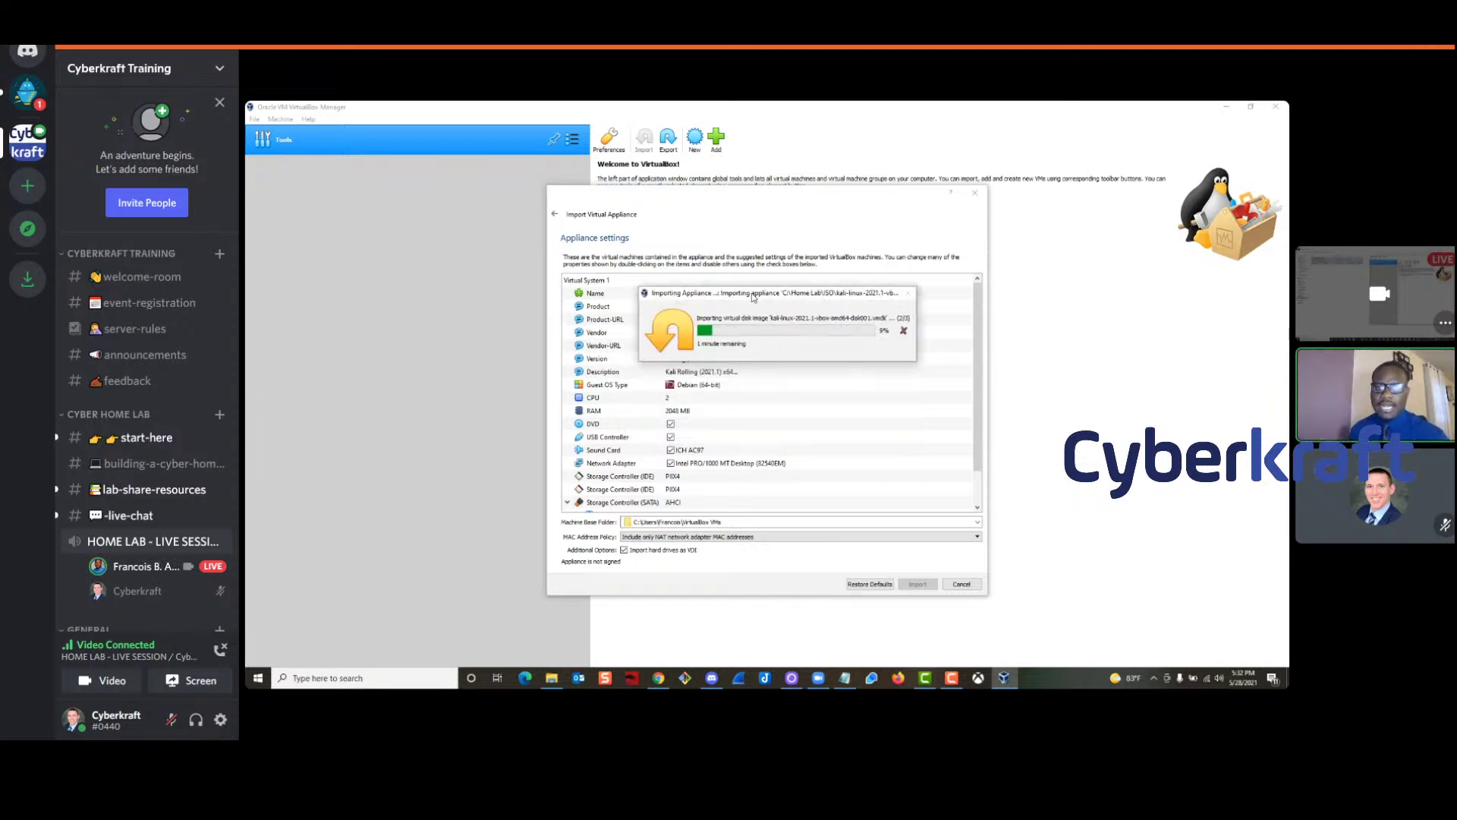
pyautogui.click(712, 677)
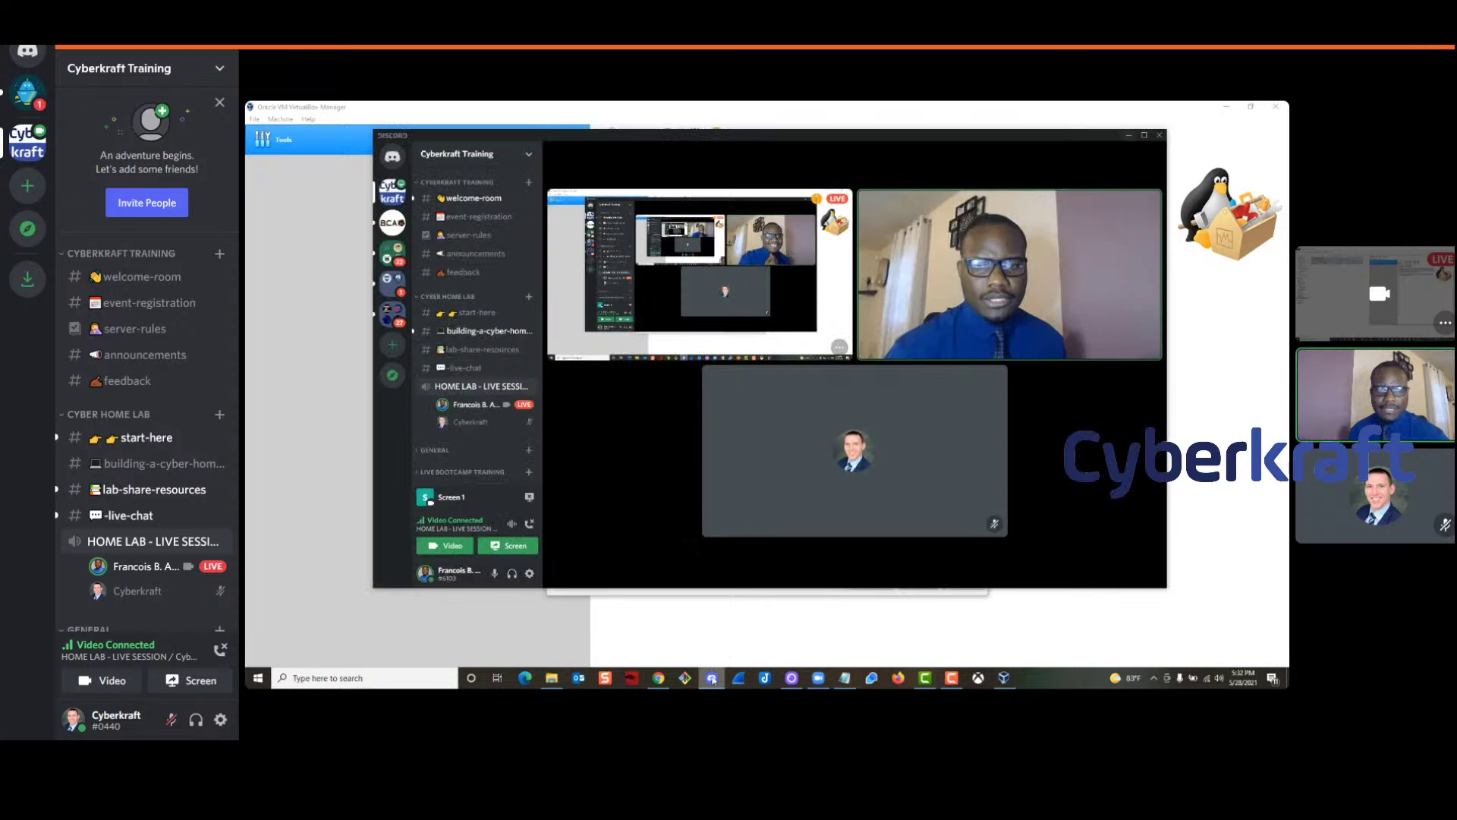
pyautogui.click(486, 331)
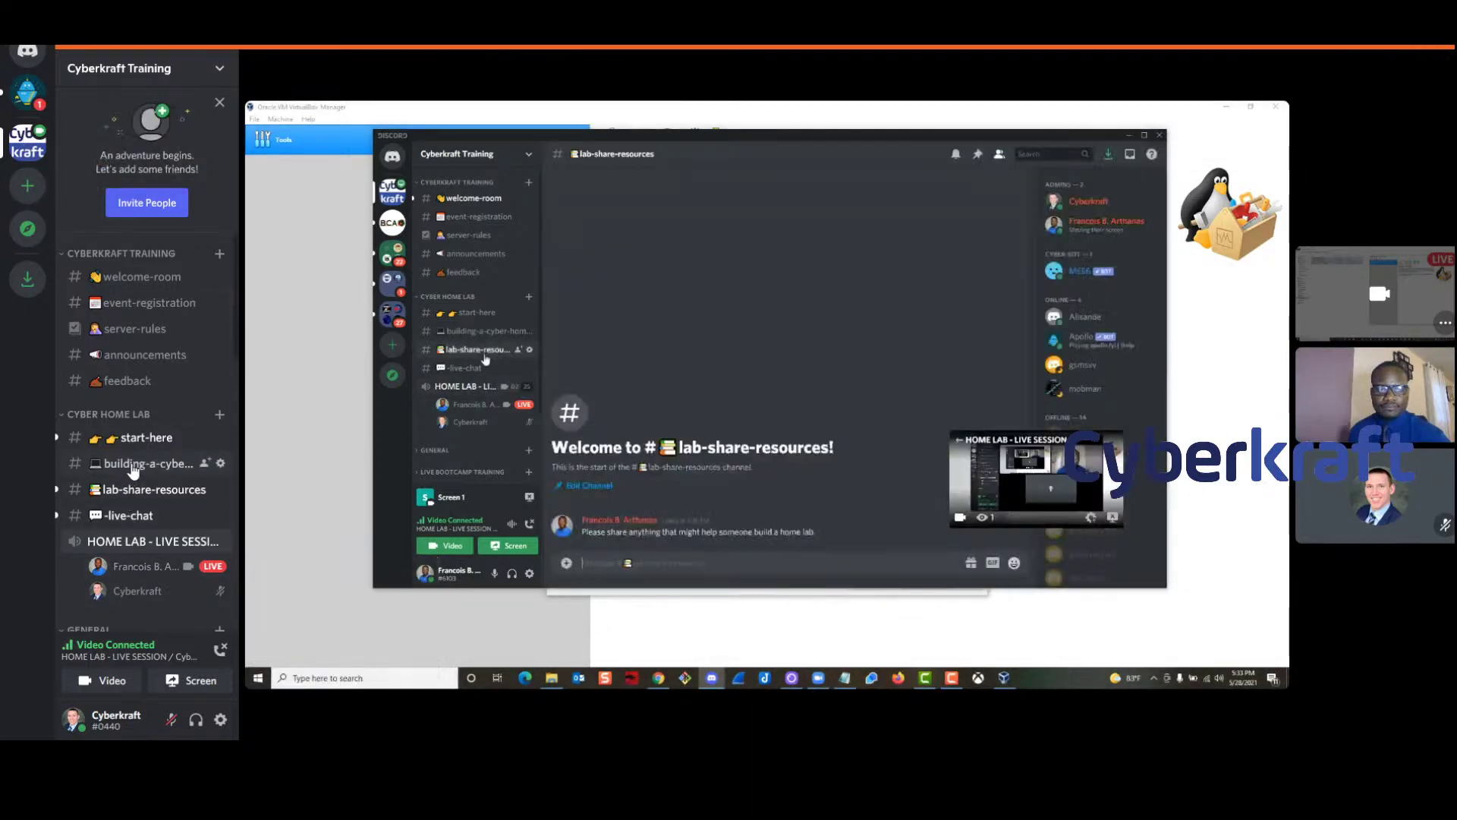
# Send 'Good!' in the building-a-cyber-home-lab channel
pyautogui.click(131, 466)
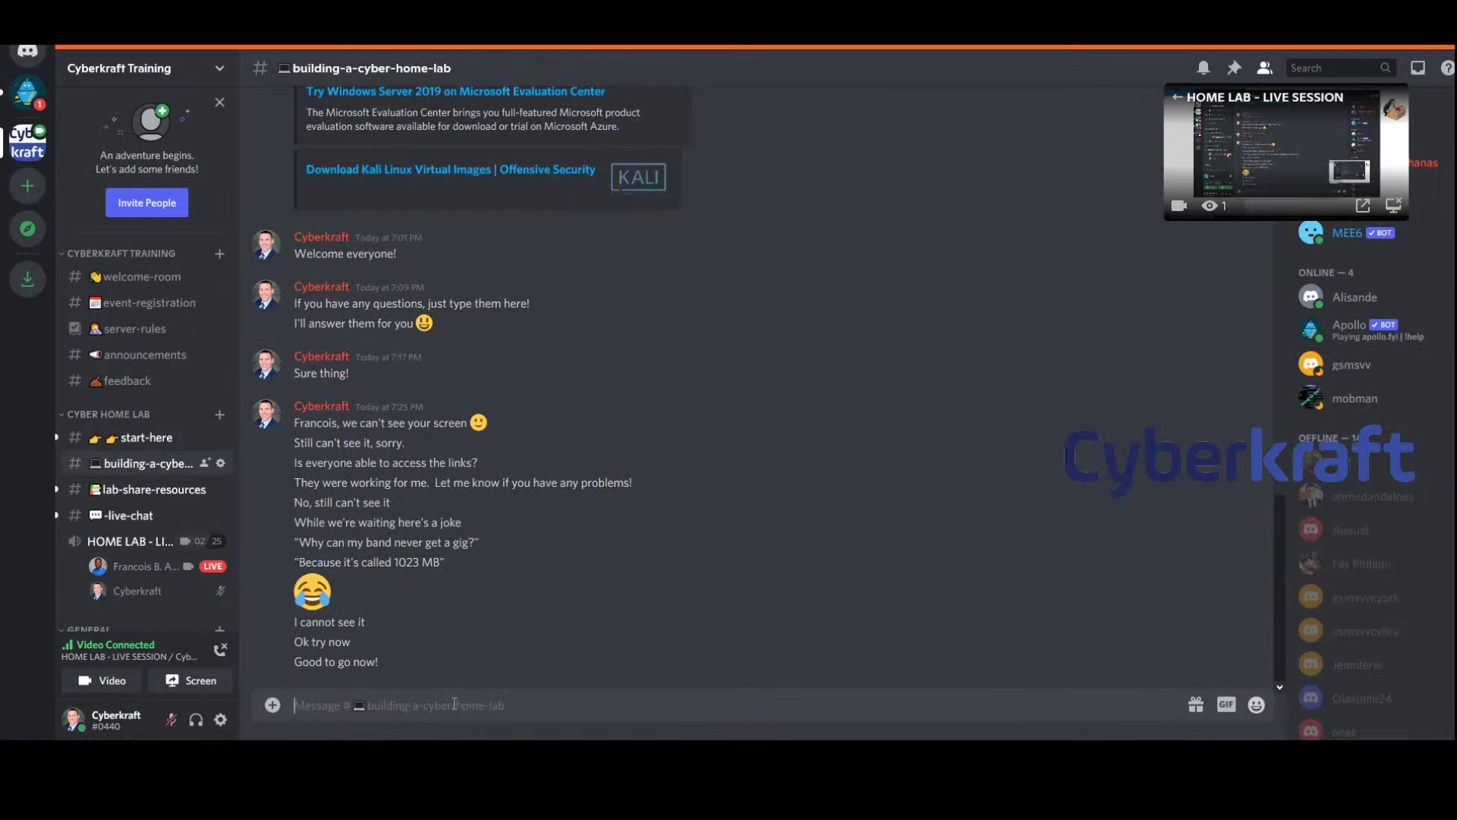
pyautogui.write('Good!')
pyautogui.press('Return')
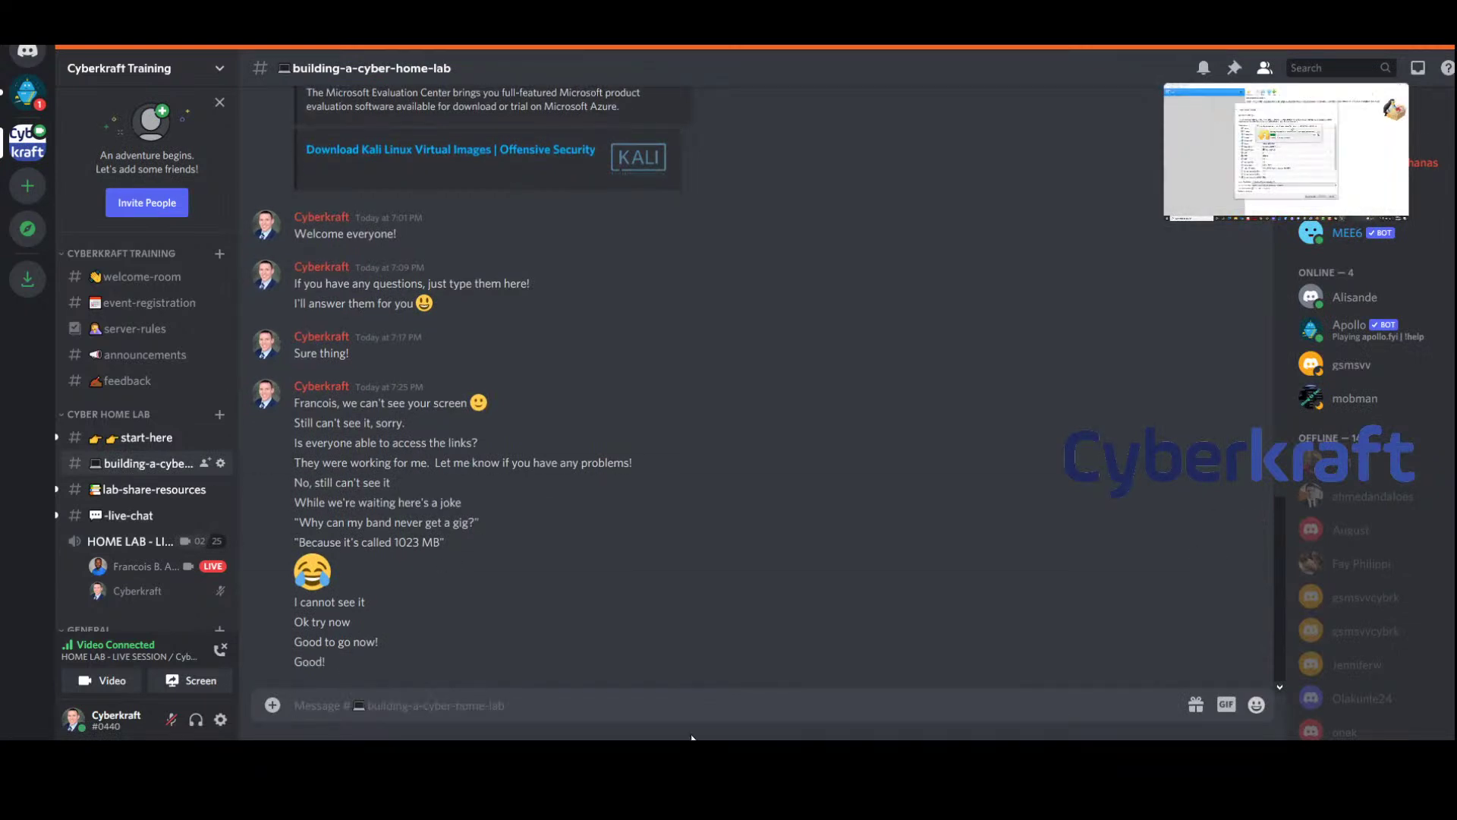
# Send a thumbs-up emoji and return to the full live session stream
pyautogui.click(1256, 705)
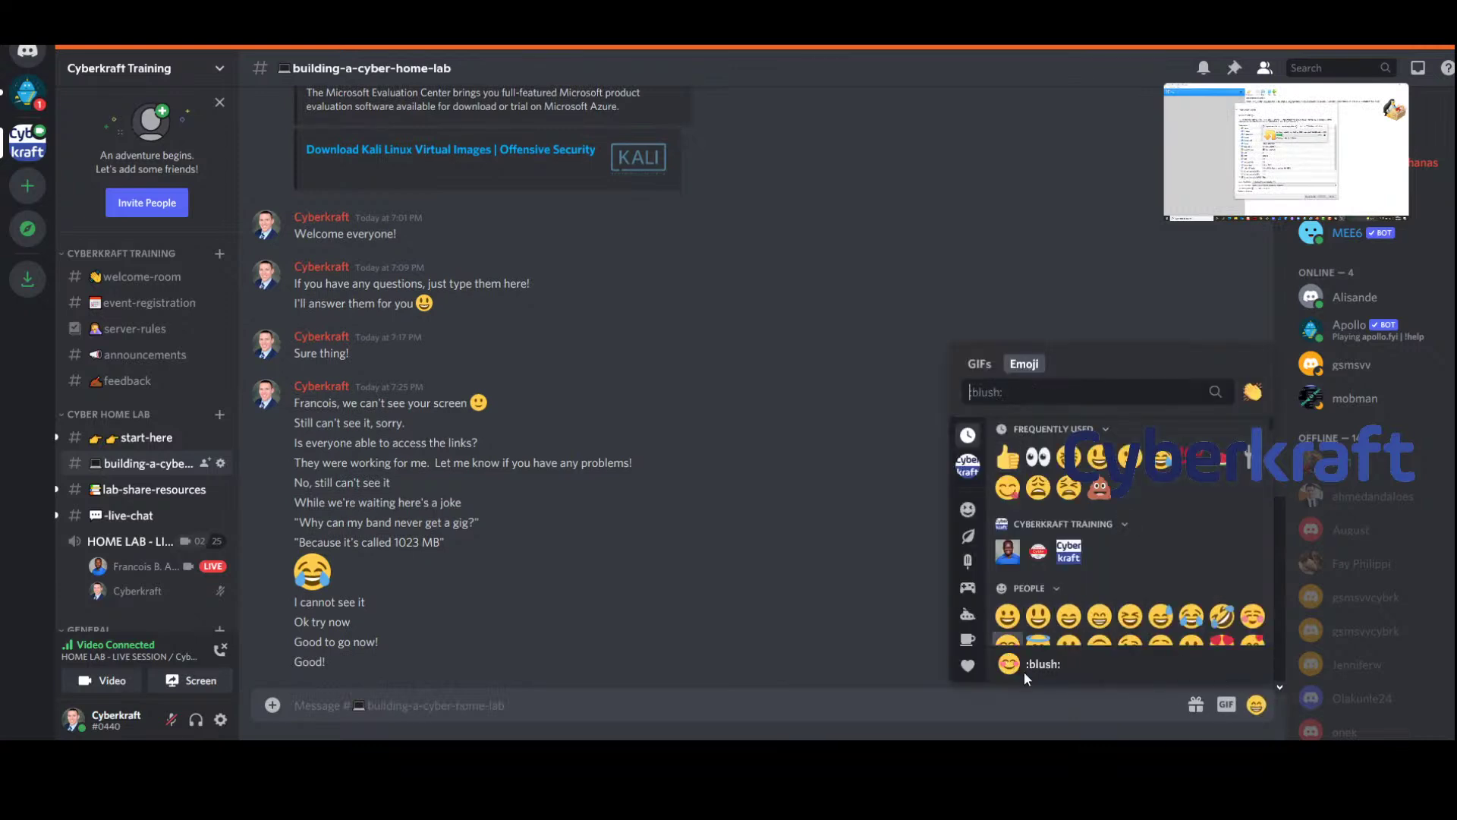
pyautogui.click(1013, 463)
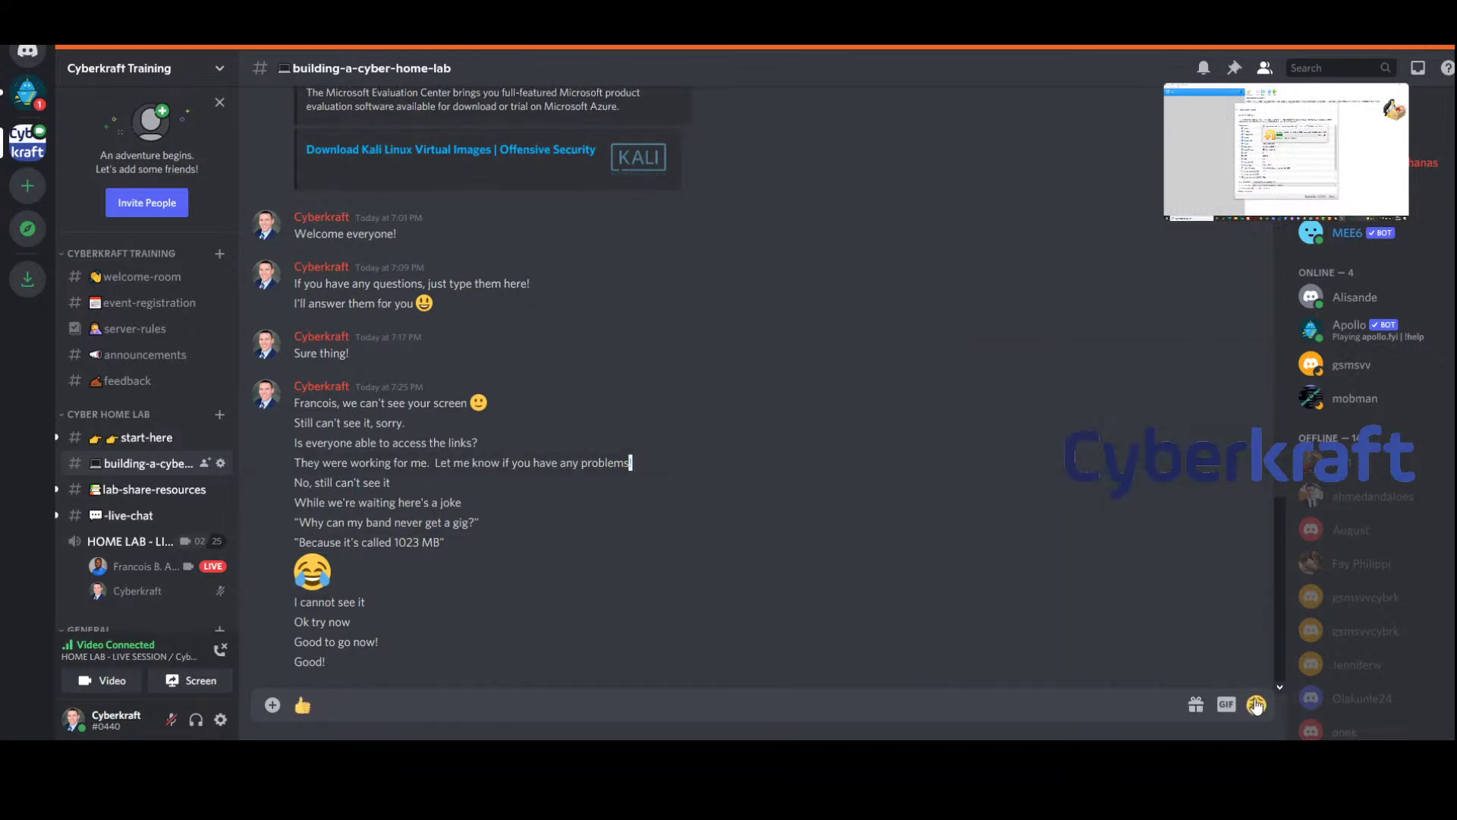
pyautogui.hotkey('shift', 'Return')
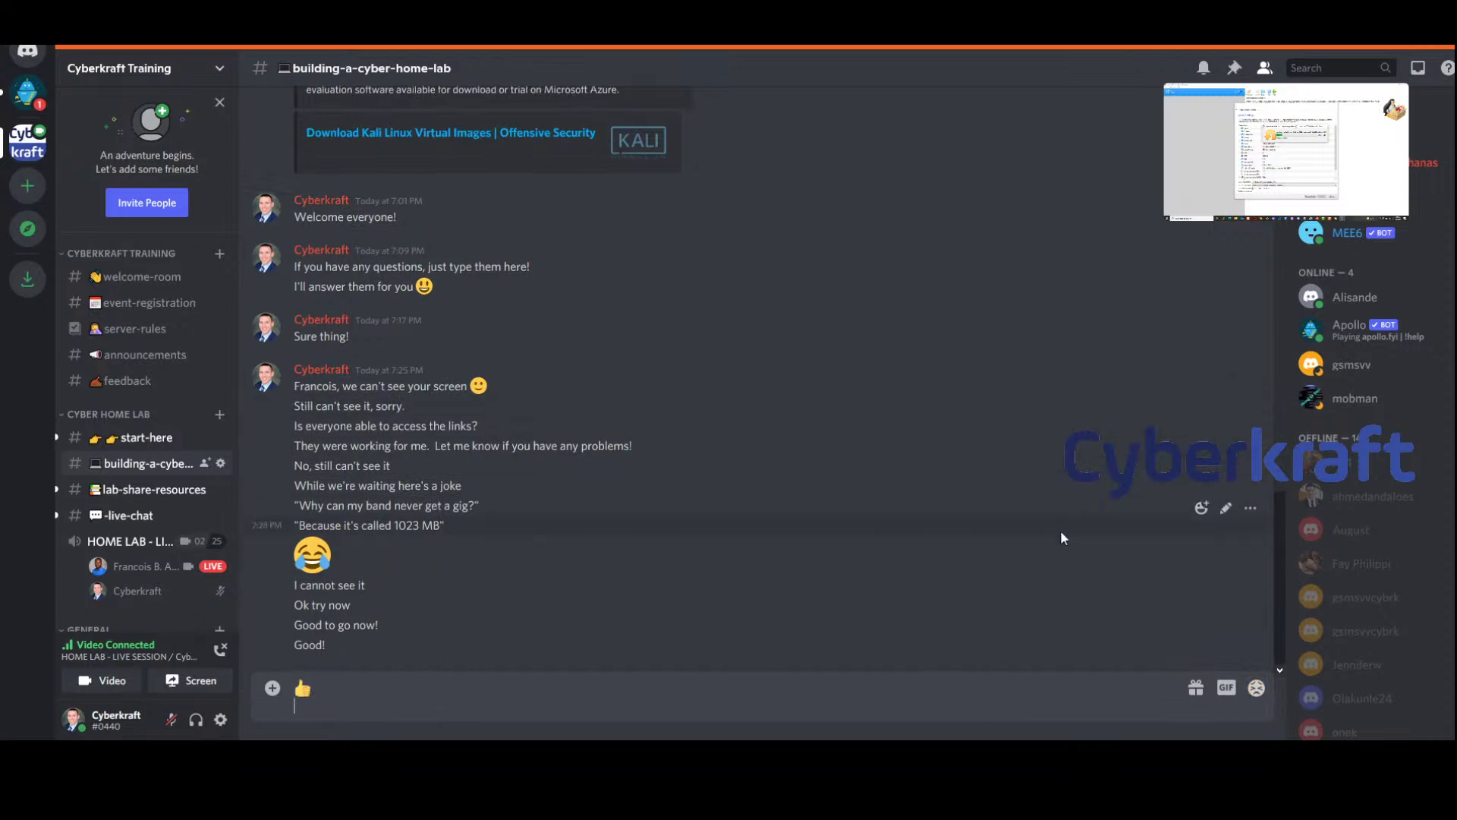
pyautogui.press('Return')
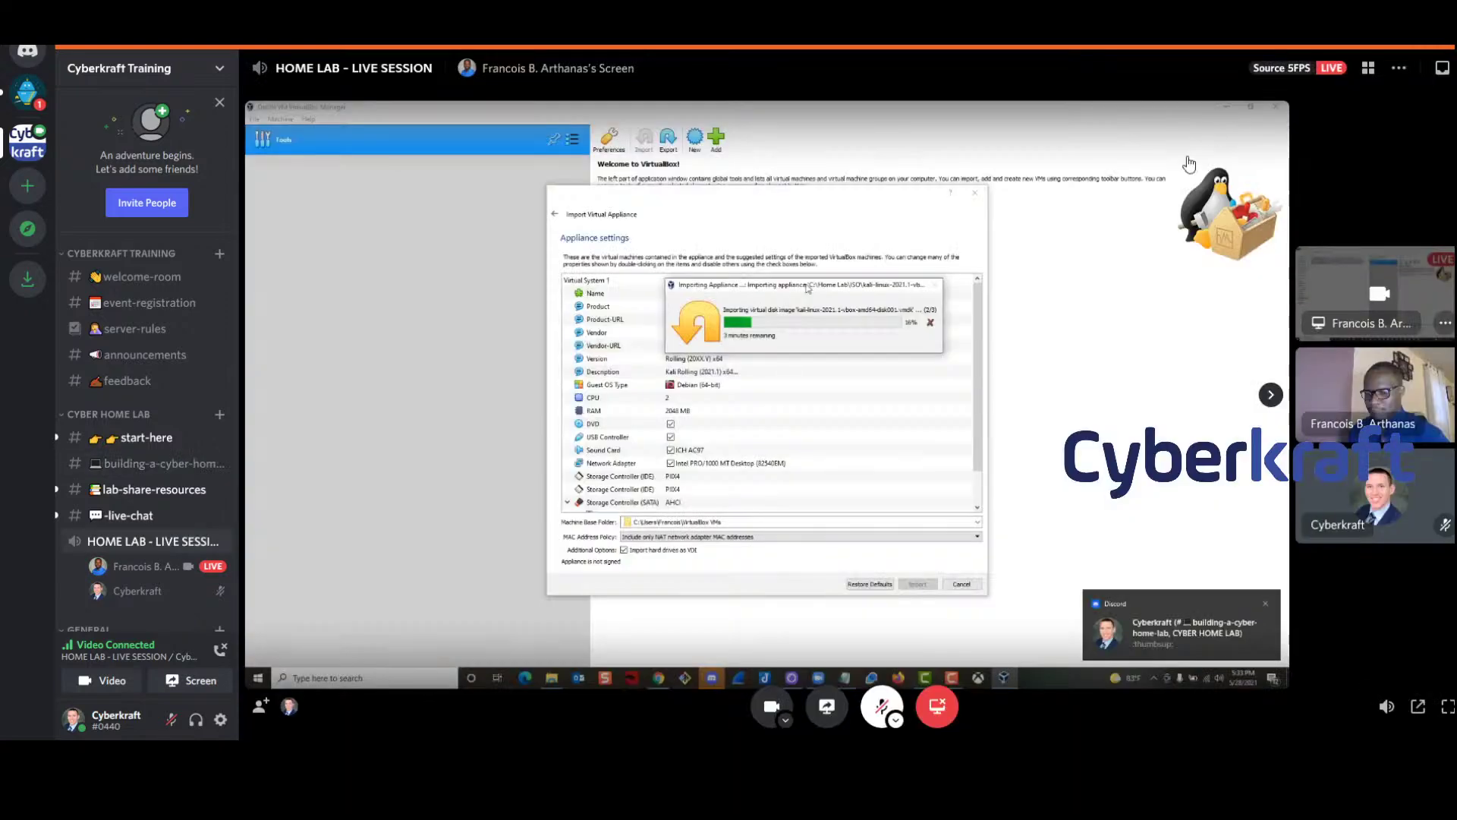
pyautogui.click(1213, 105)
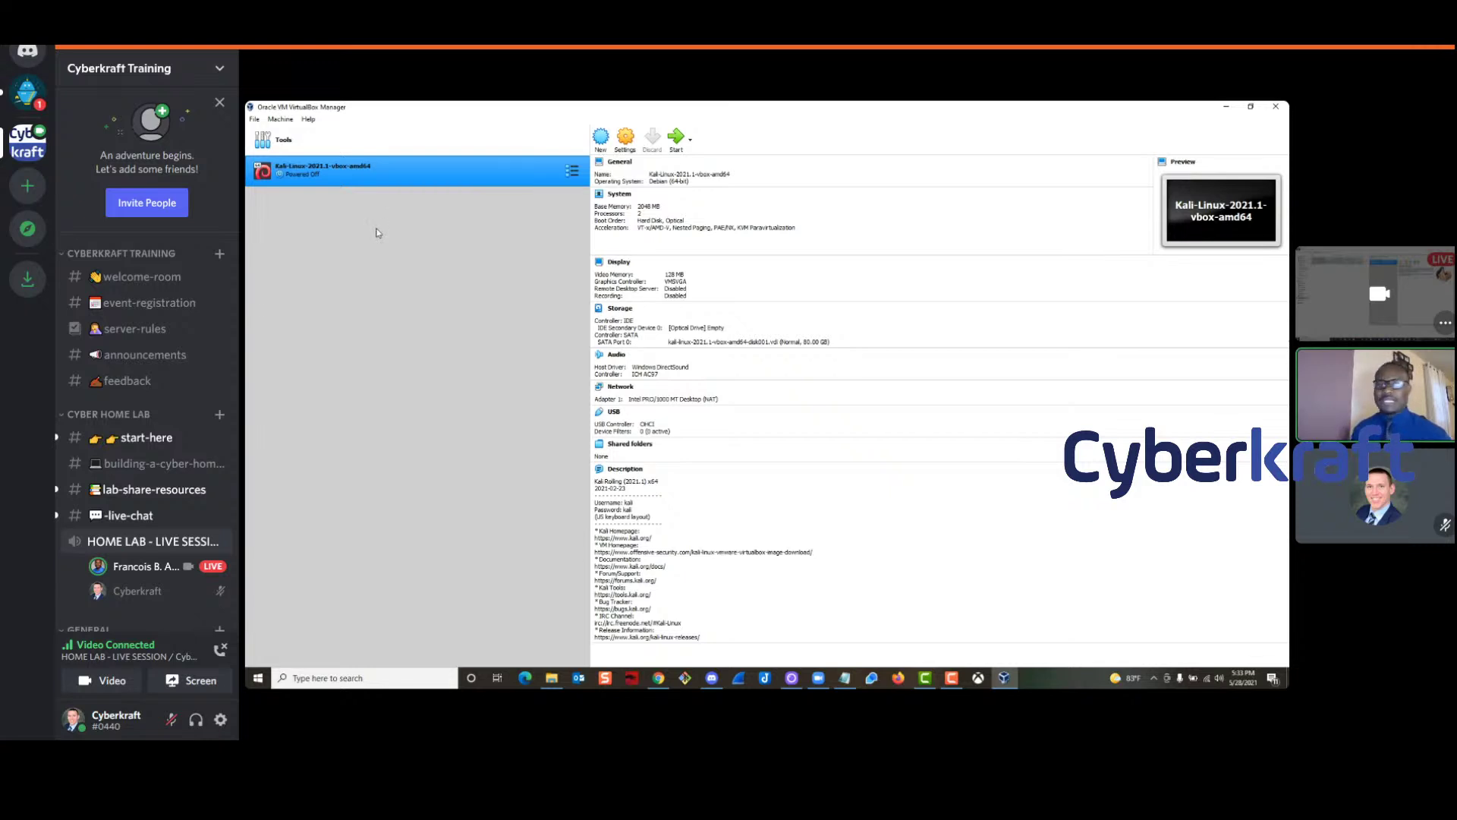
# Open Settings for the Kali-Linux-2021.1-vbox-amd64 VM from its context menu
pyautogui.rightClick(389, 177)
pyautogui.click(297, 174)
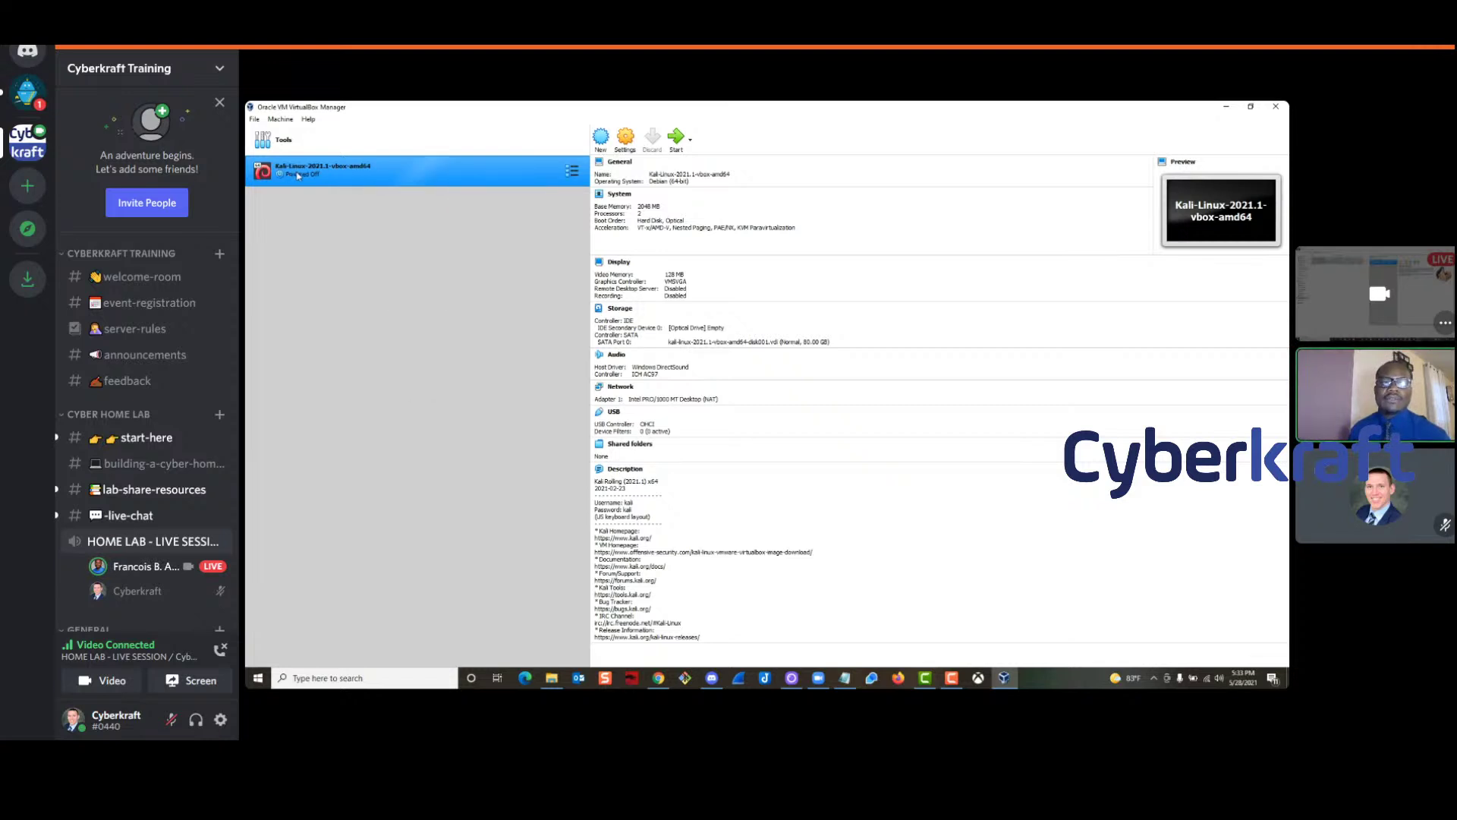
pyautogui.rightClick(395, 167)
pyautogui.click(427, 175)
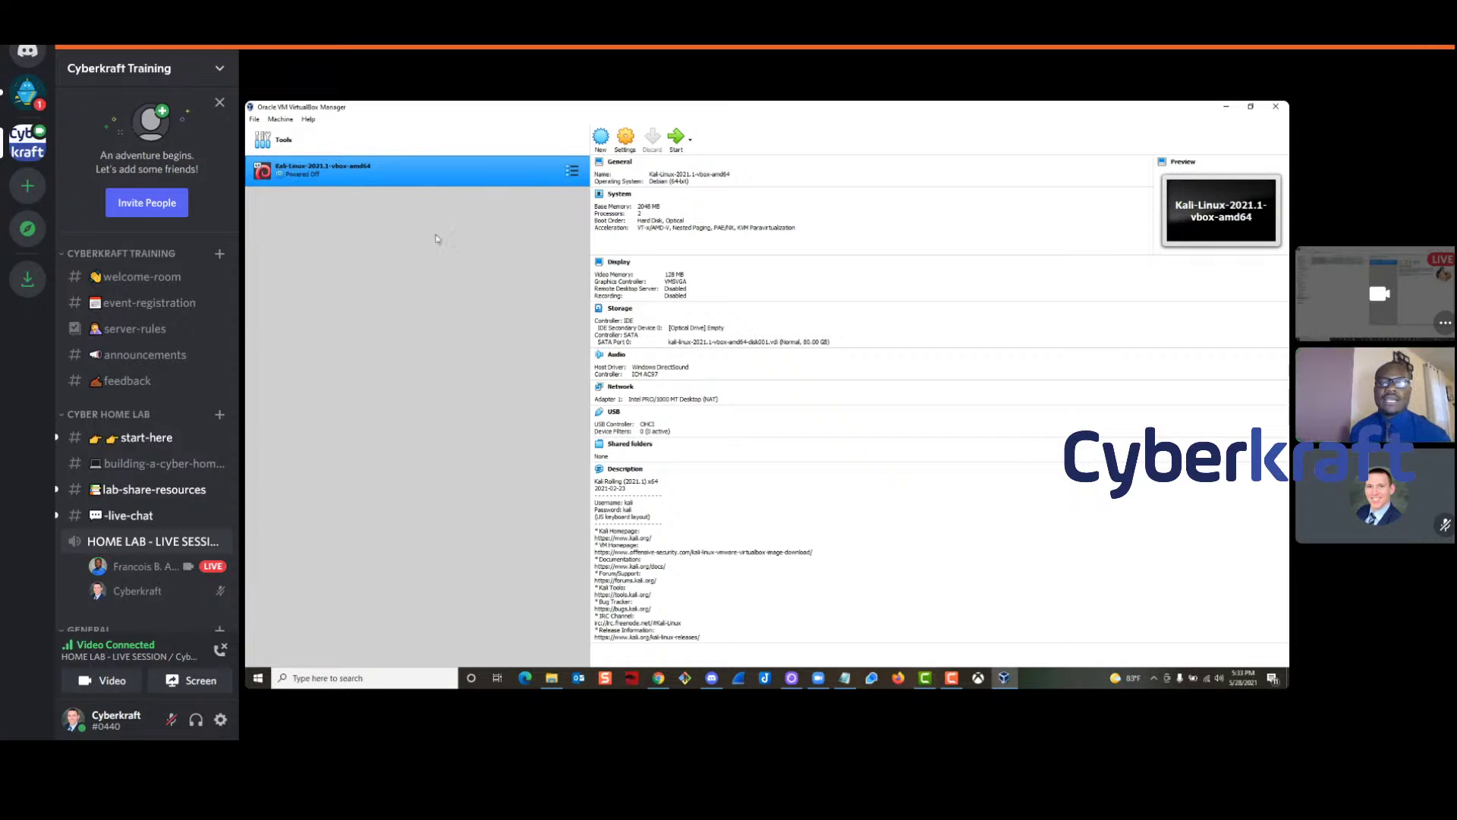
# Rename the virtual machine from Kali-Linux-2021.1-vbox-amd64 to Kali
pyautogui.moveTo(658, 252); pyautogui.dragTo(664, 196)
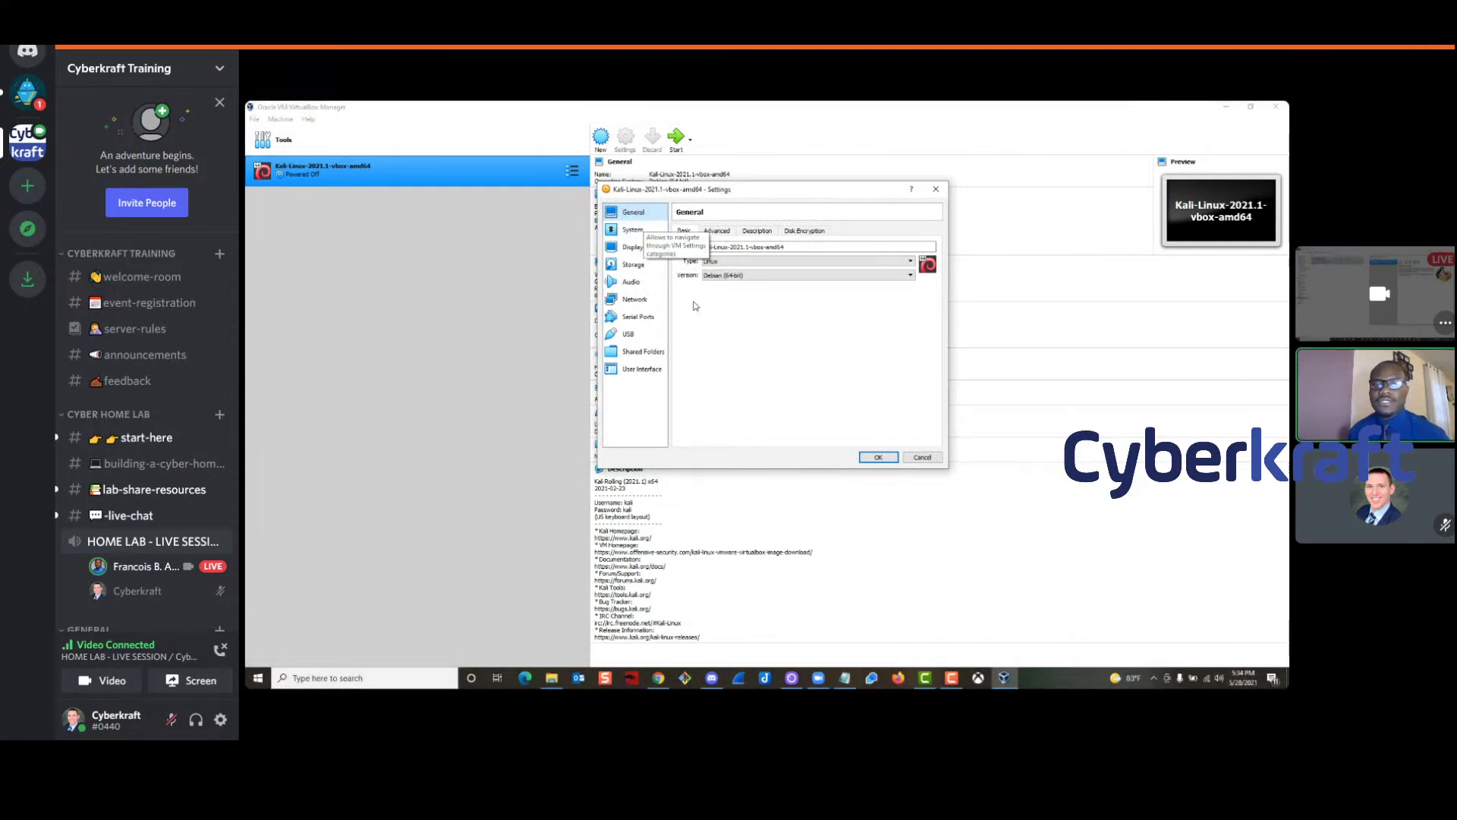
pyautogui.moveTo(713, 249); pyautogui.dragTo(822, 259)
pyautogui.press('BackSpace')
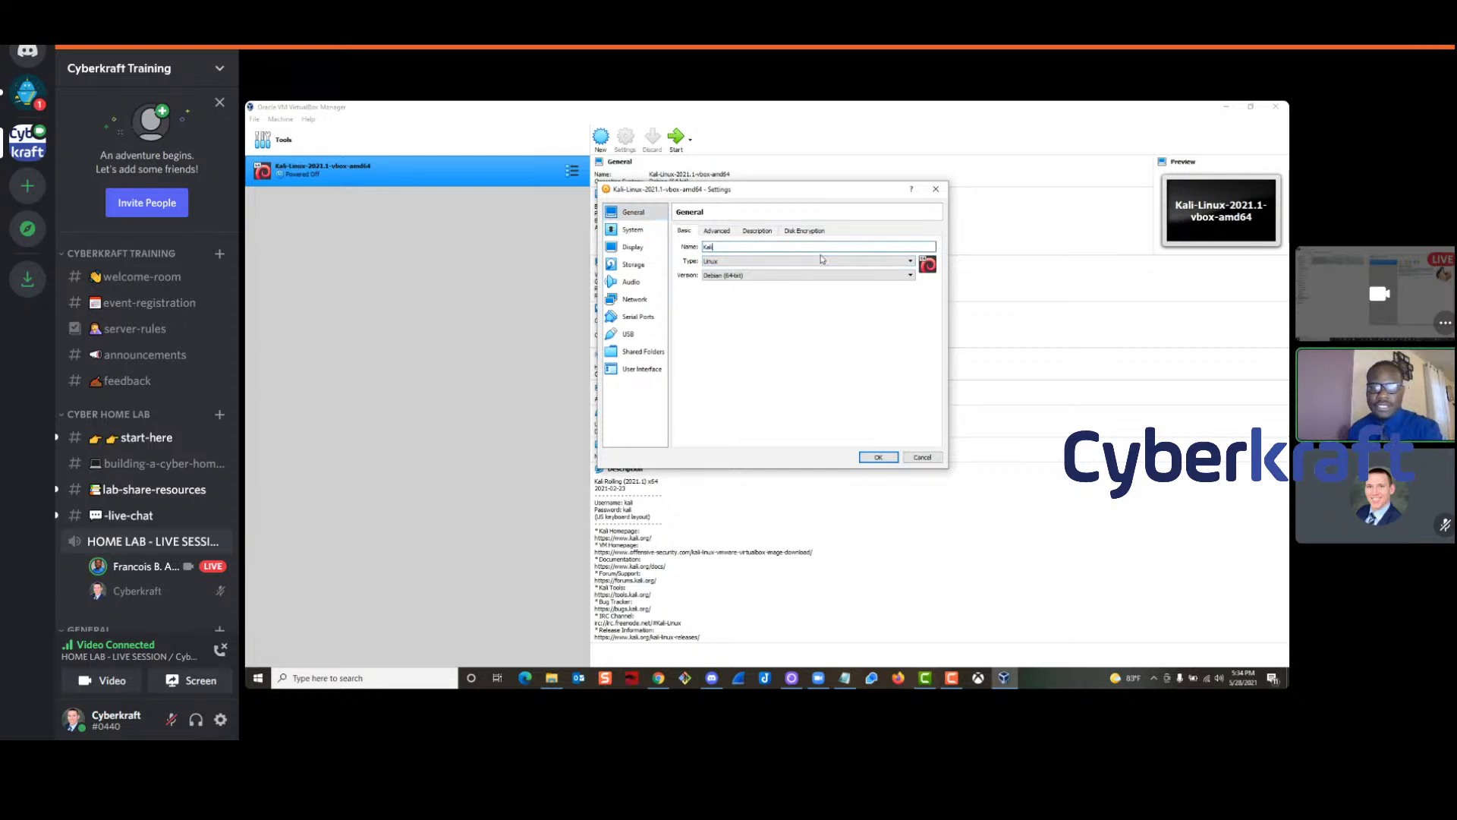
pyautogui.write('i')
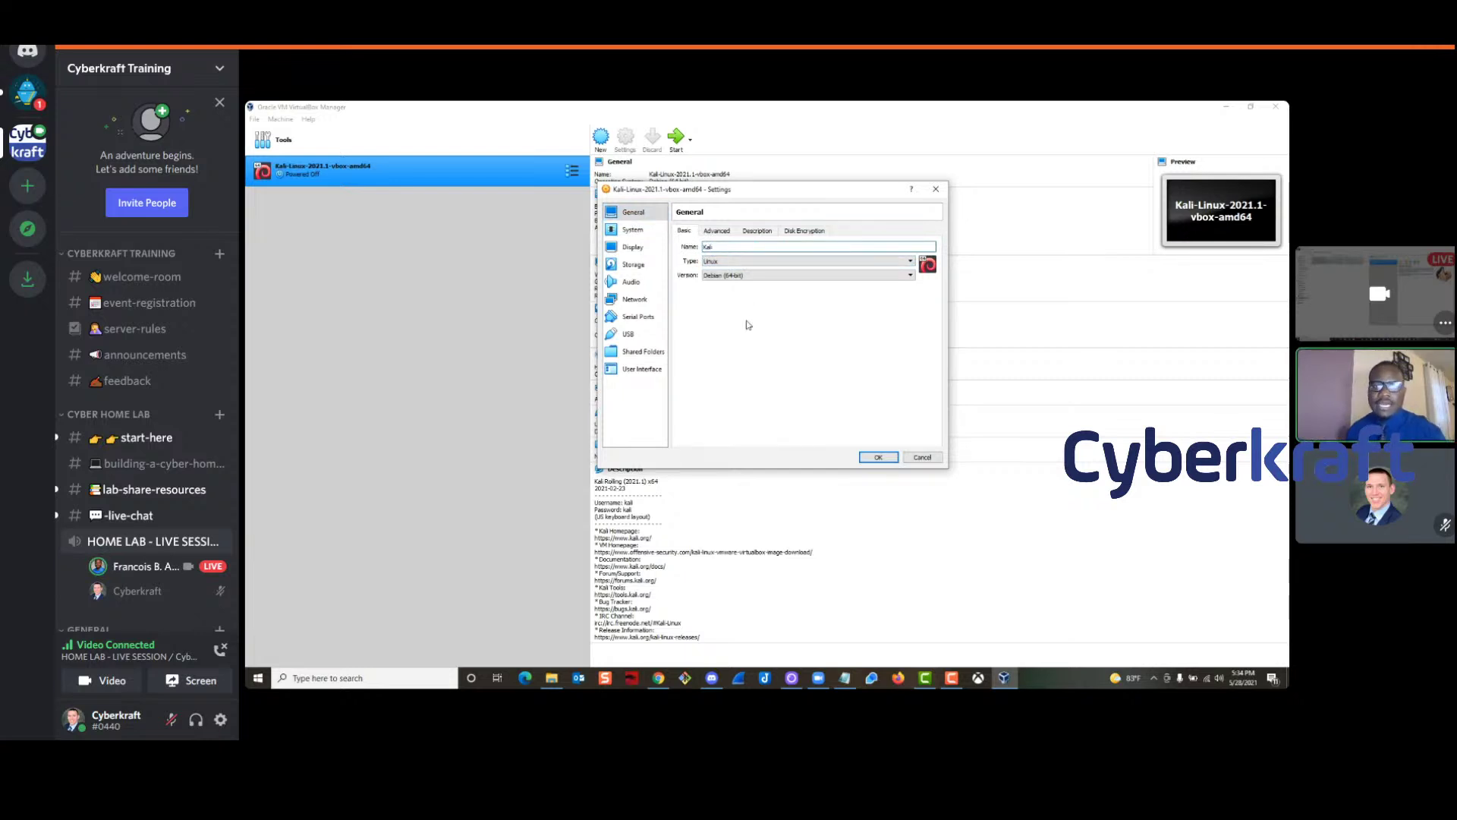
# Check the System settings: 2048 MB base memory and 2 processors
pyautogui.click(634, 230)
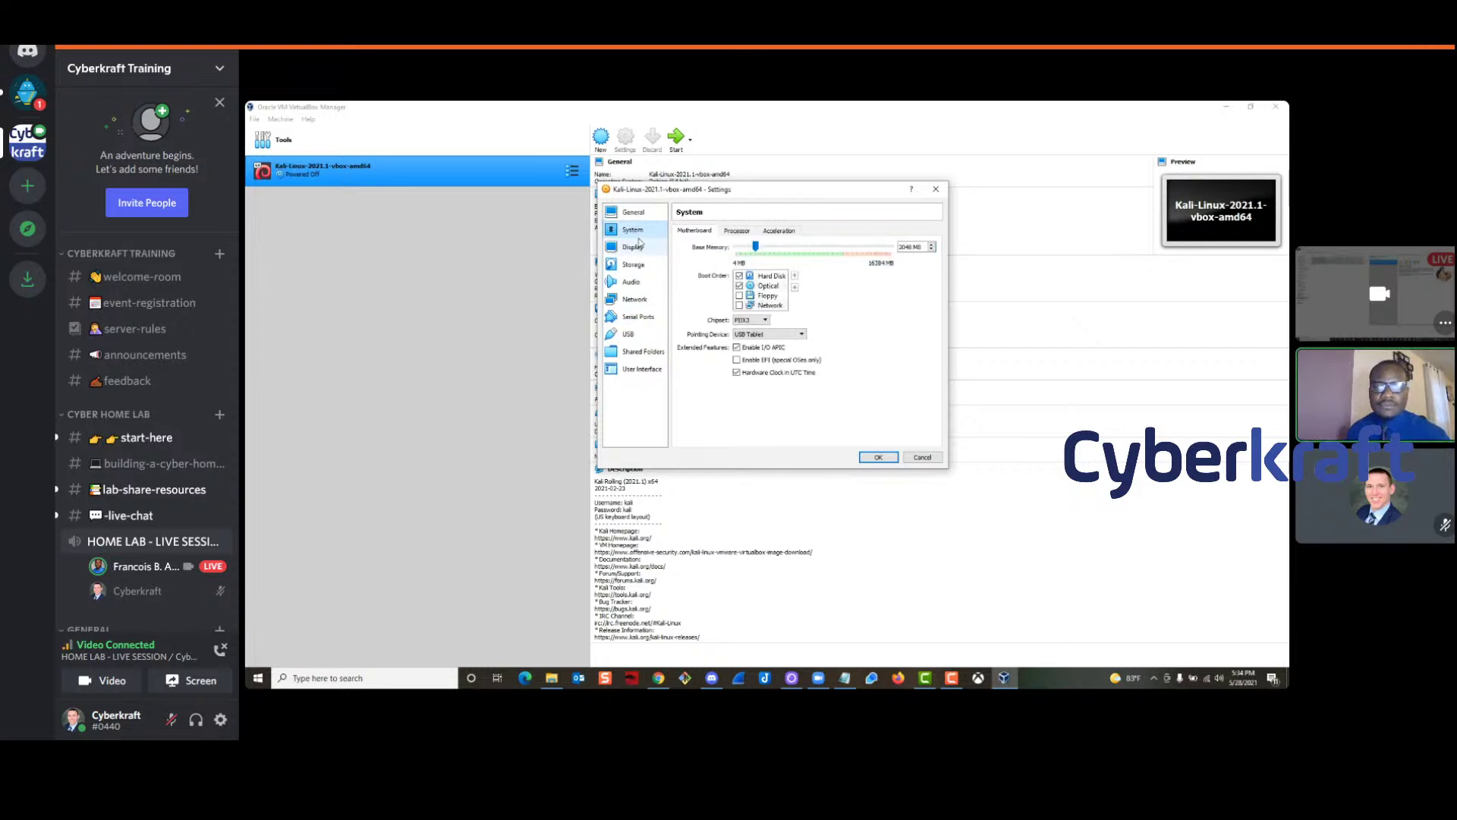
pyautogui.click(901, 247)
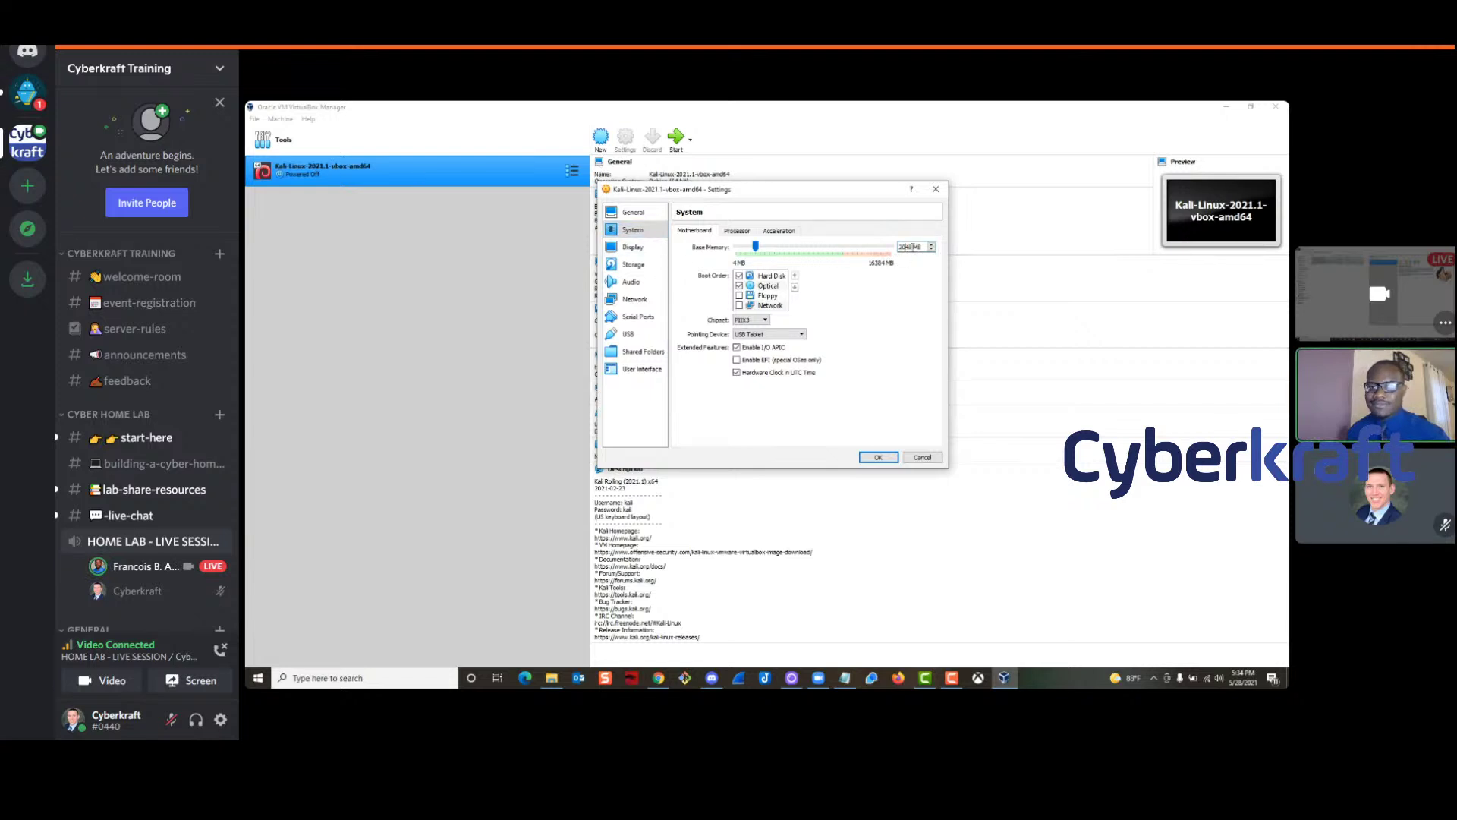
pyautogui.moveTo(922, 247); pyautogui.dragTo(896, 251)
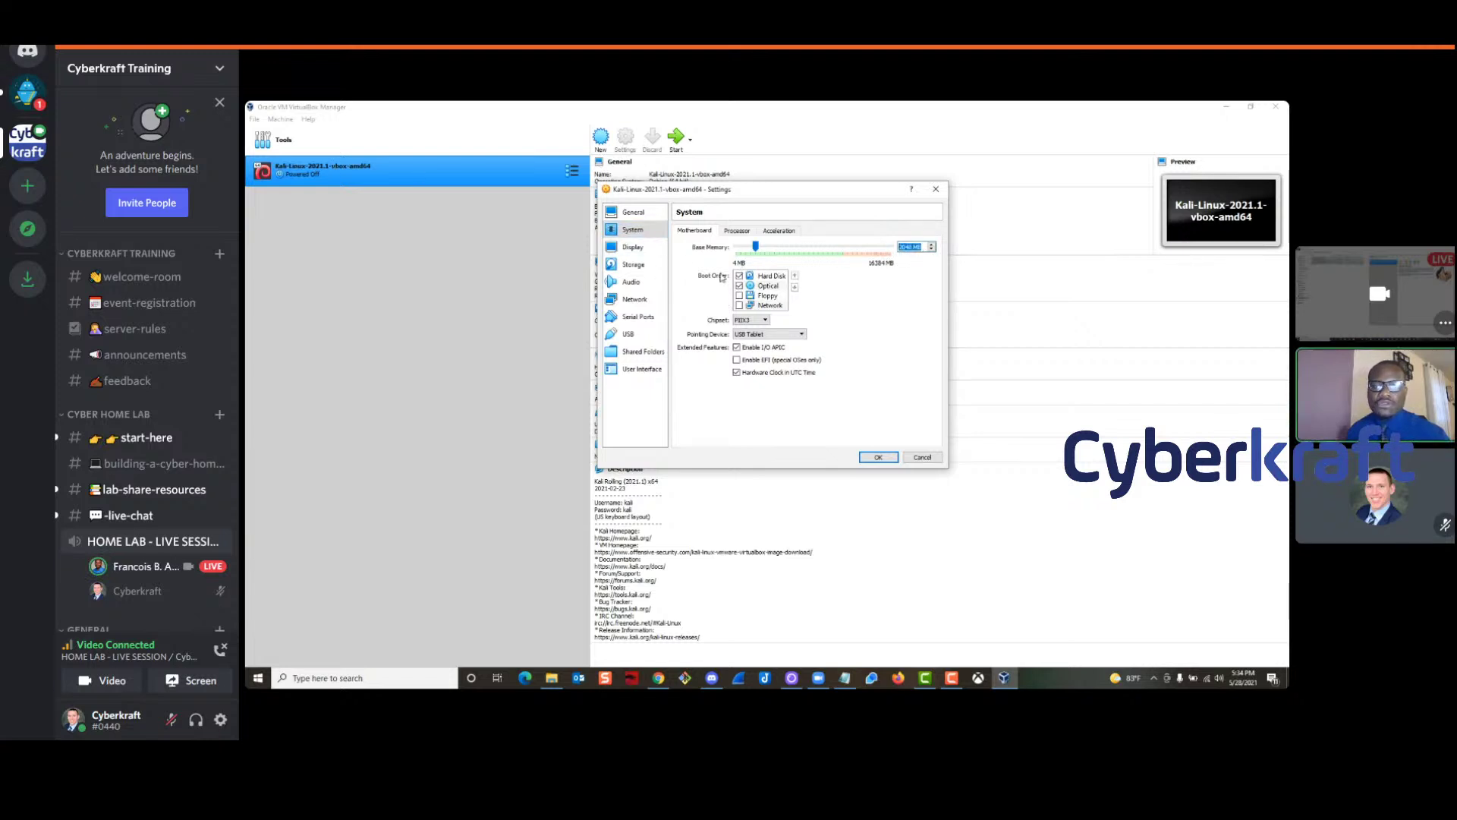
pyautogui.click(734, 234)
pyautogui.doubleClick(911, 246)
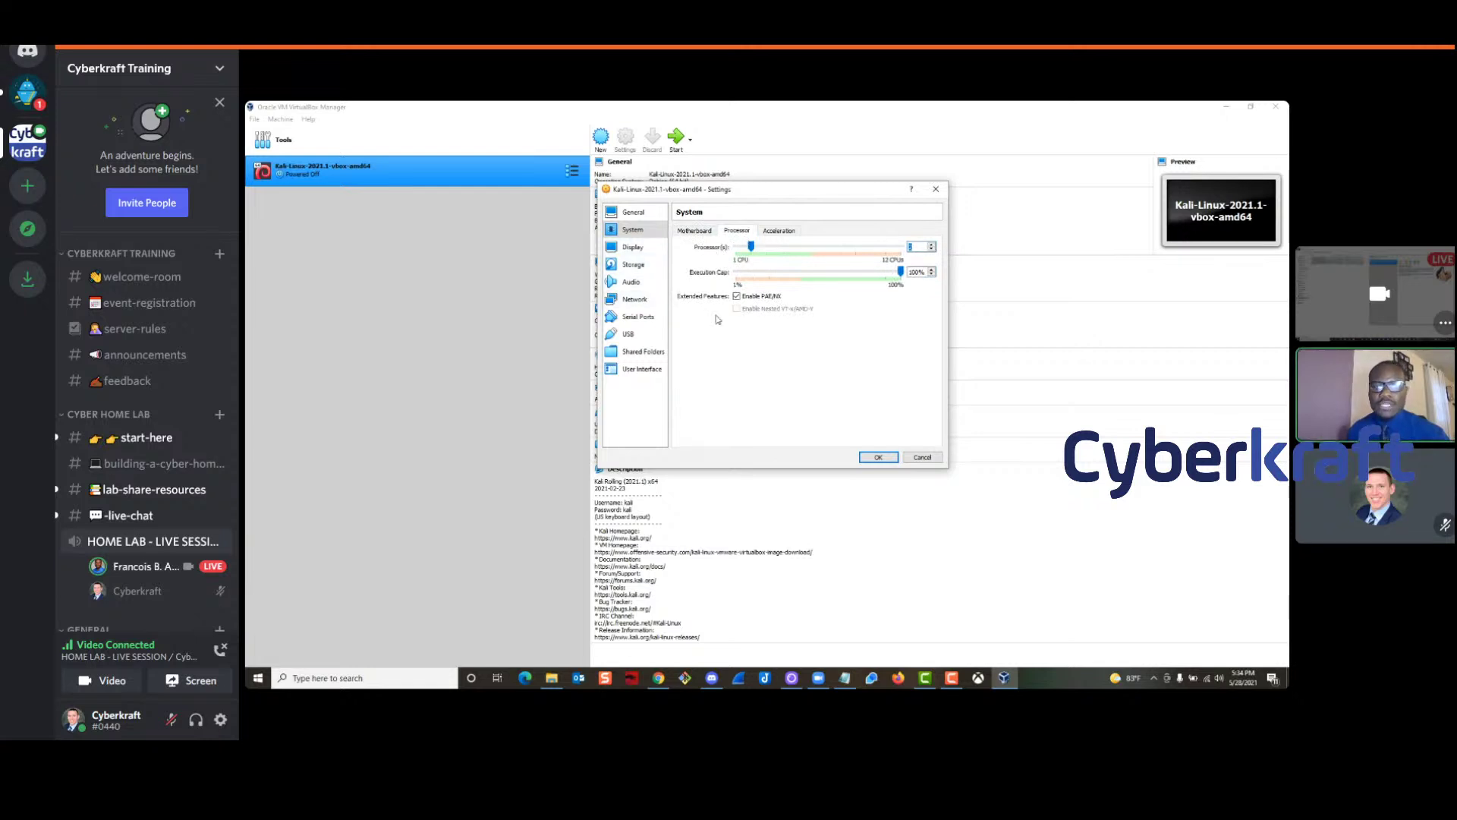
# Attach Adapter 1 to NAT Network SW01 and save the Kali settings
pyautogui.click(634, 301)
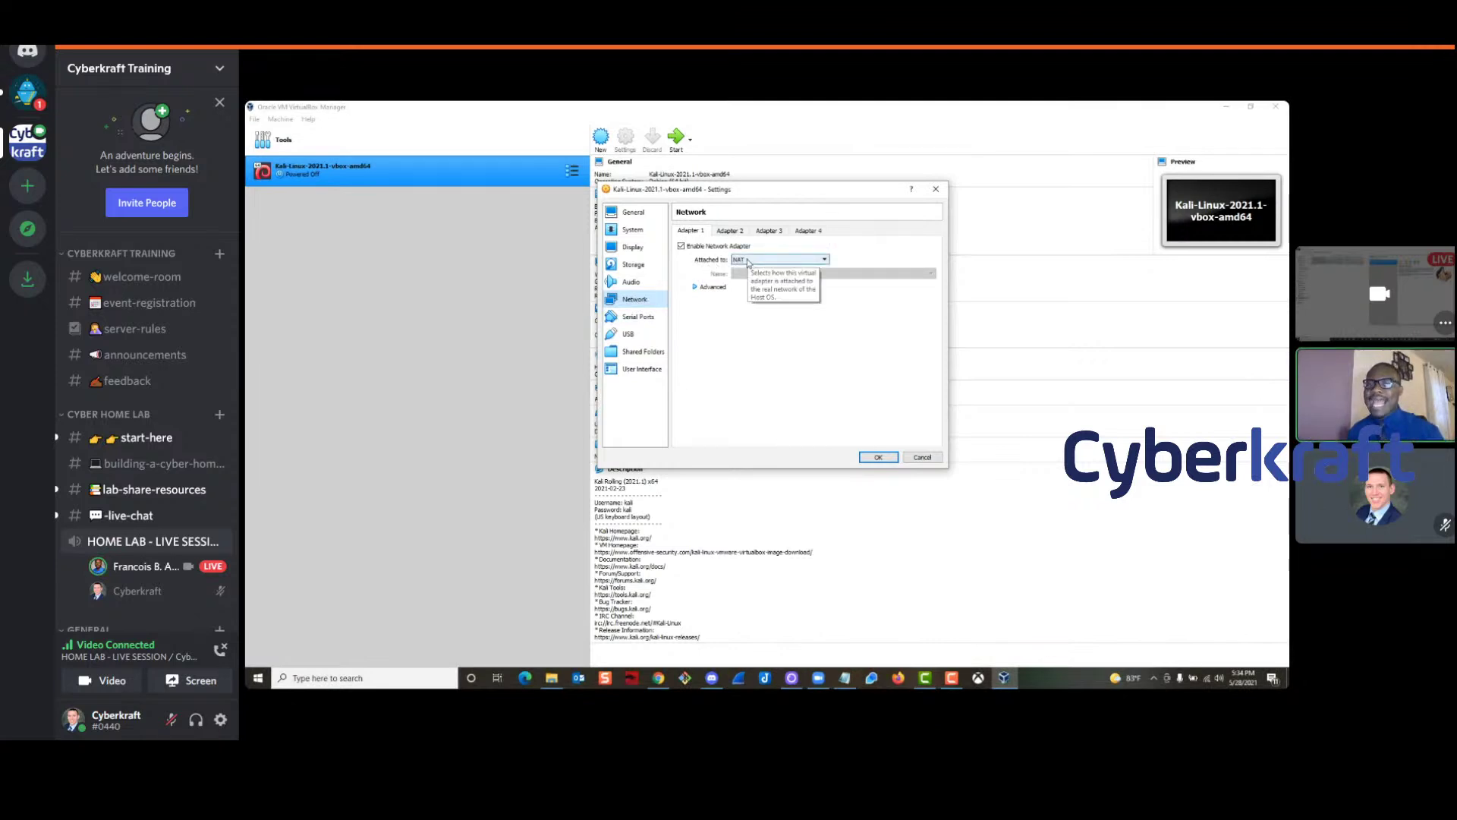
pyautogui.click(758, 262)
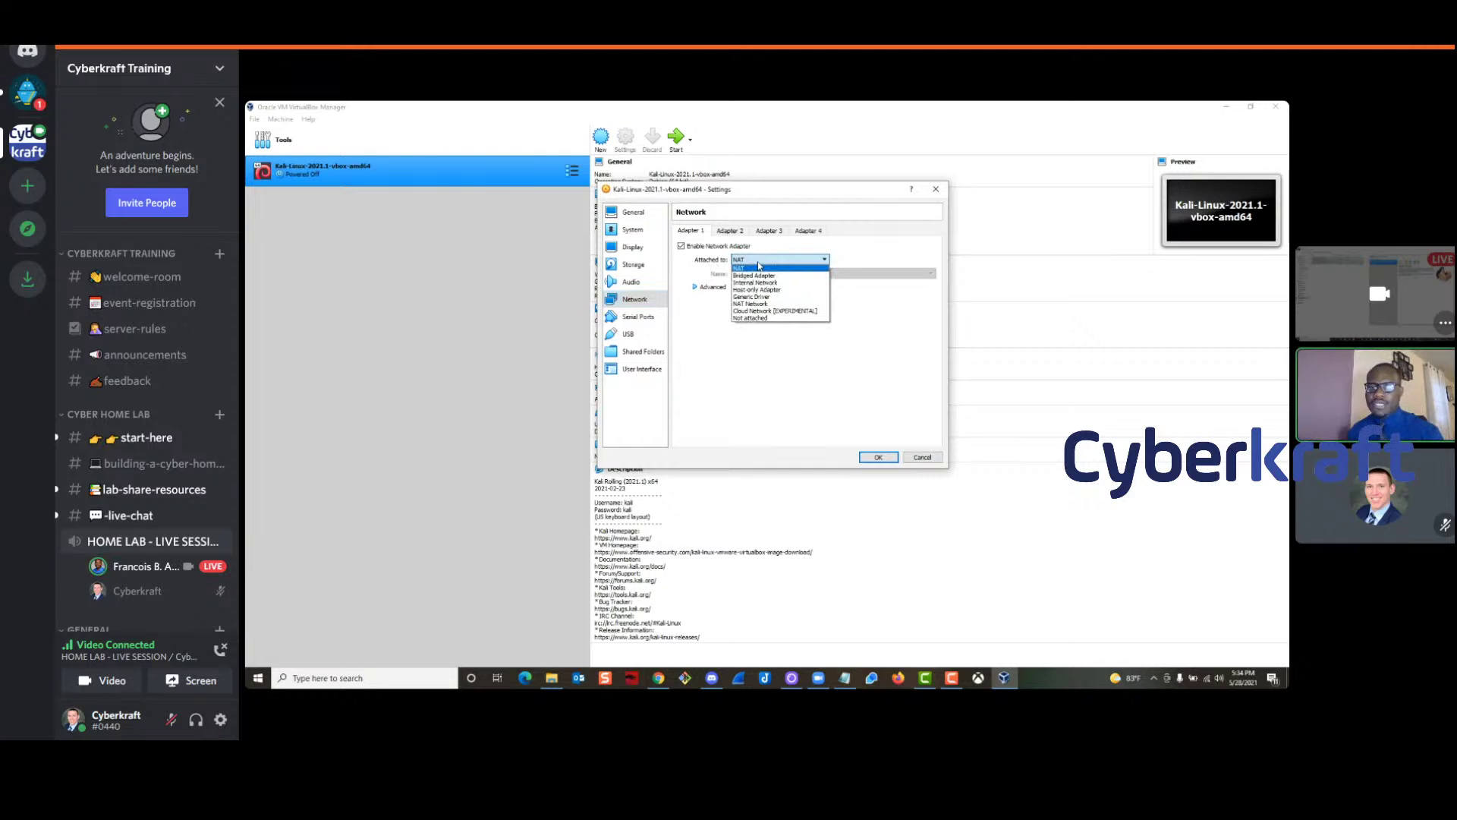
pyautogui.click(750, 305)
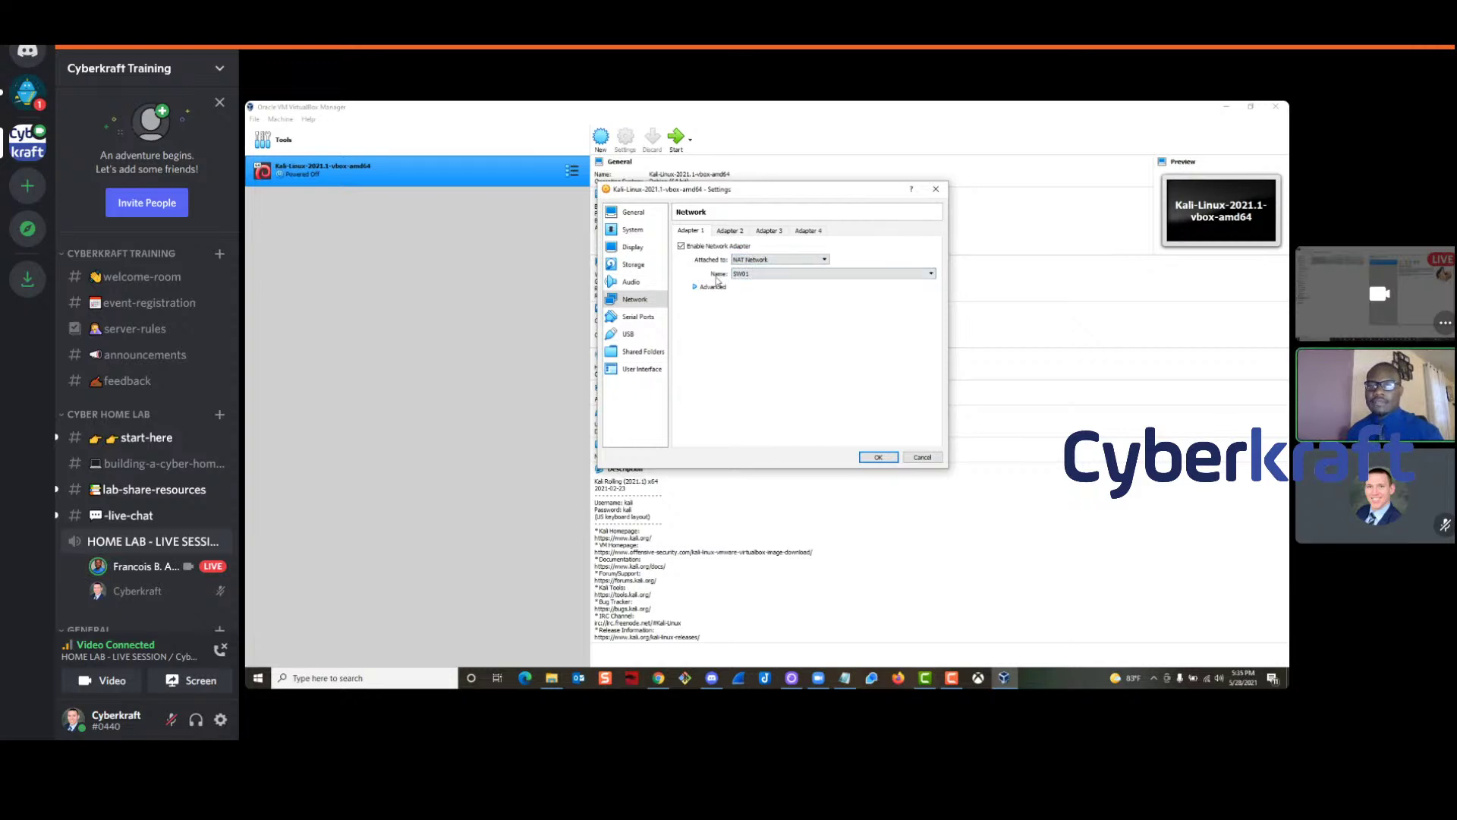
pyautogui.click(757, 275)
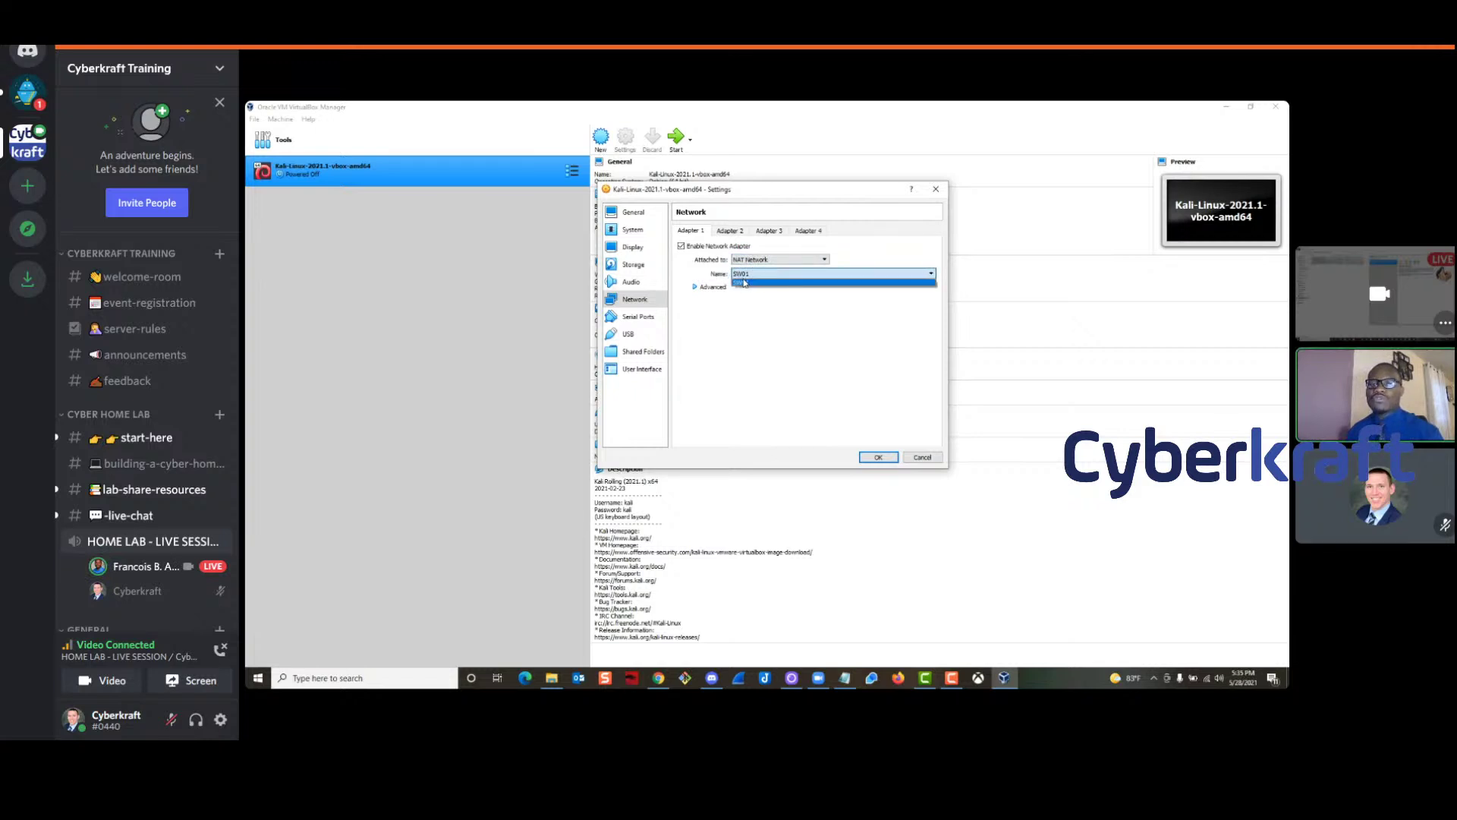
pyautogui.click(753, 296)
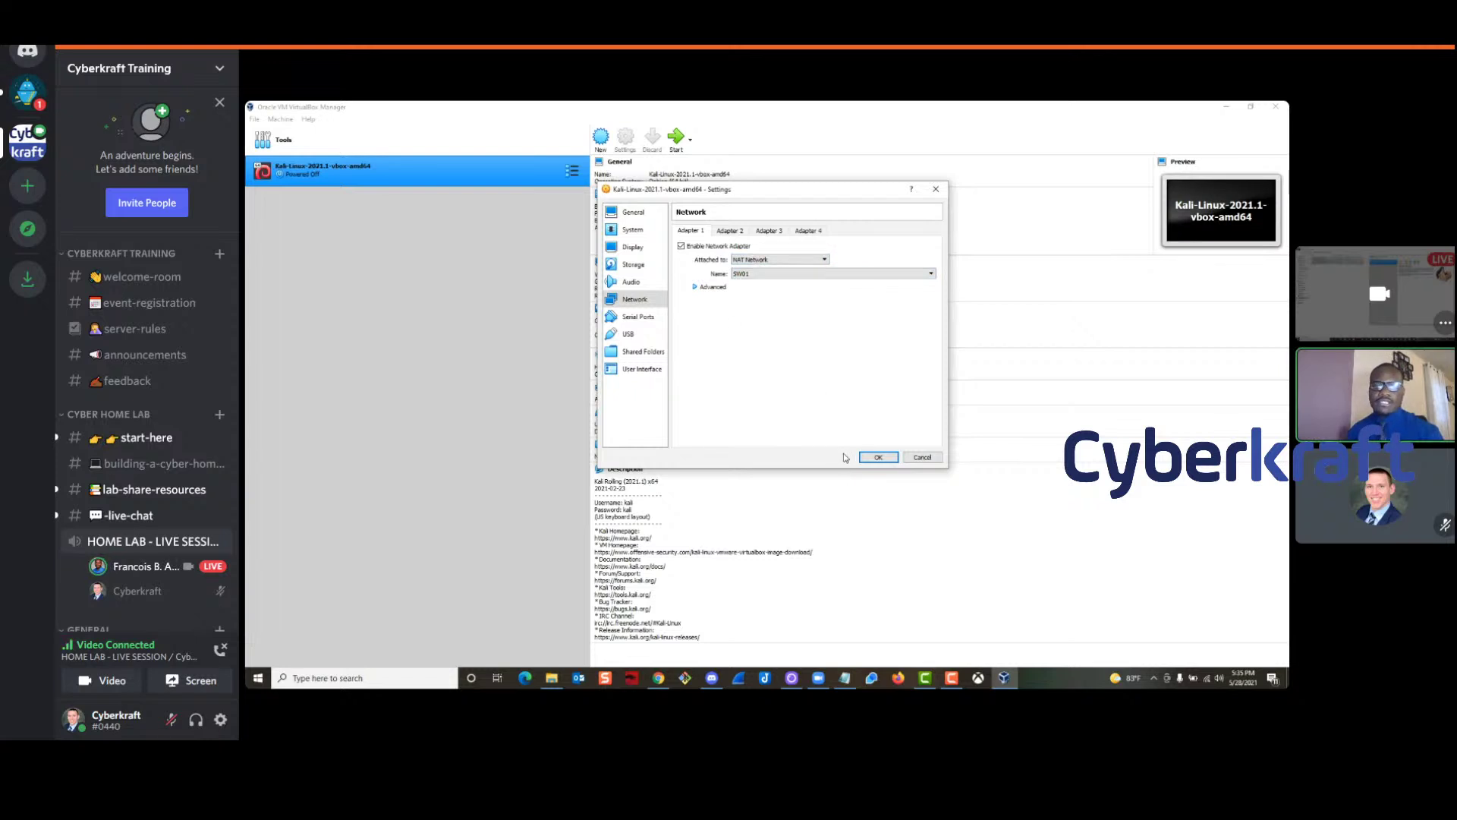
pyautogui.click(877, 457)
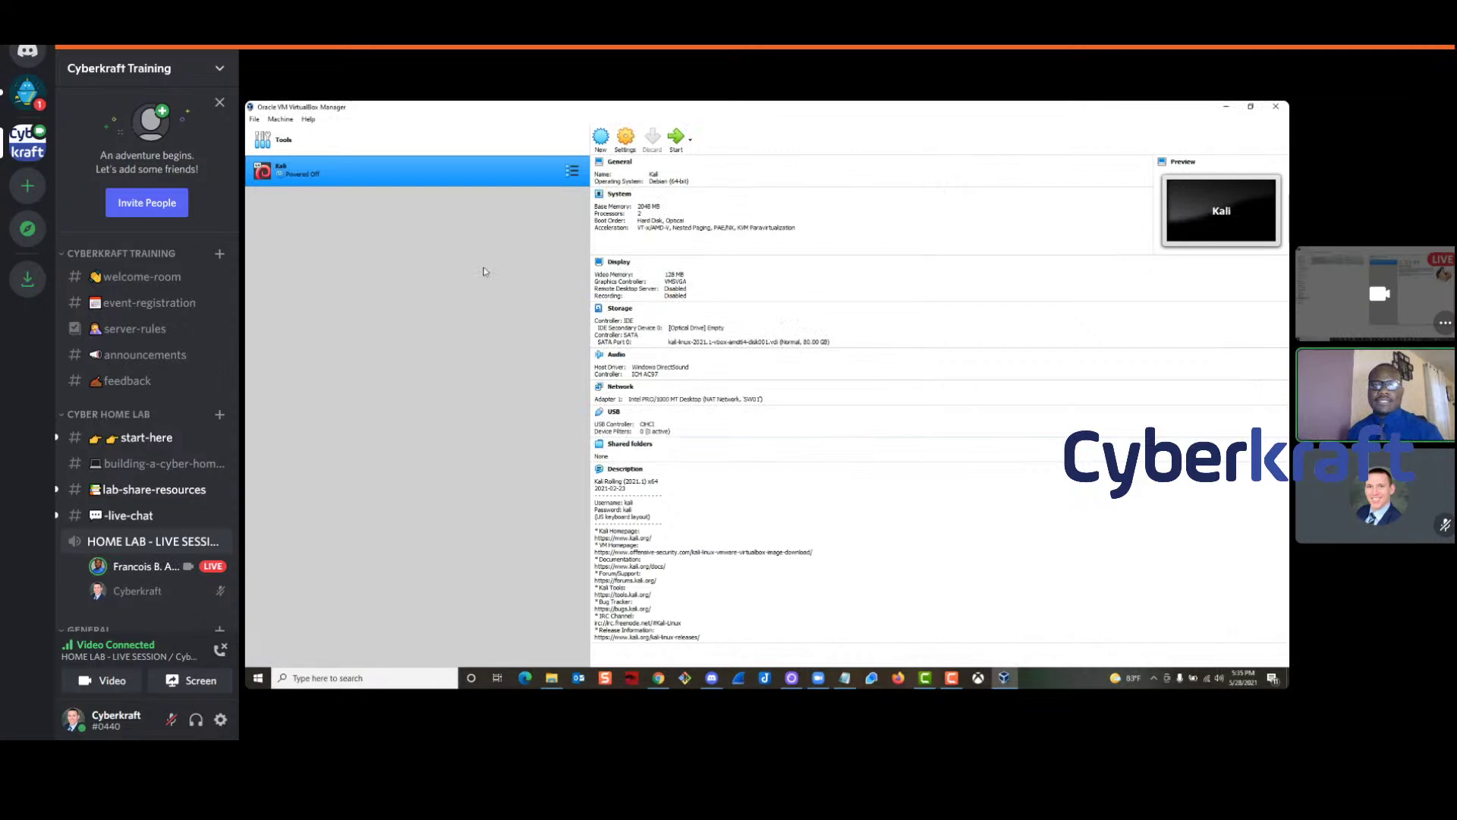
# Start the Import Virtual Appliance wizard and browse for the source file
pyautogui.click(349, 143)
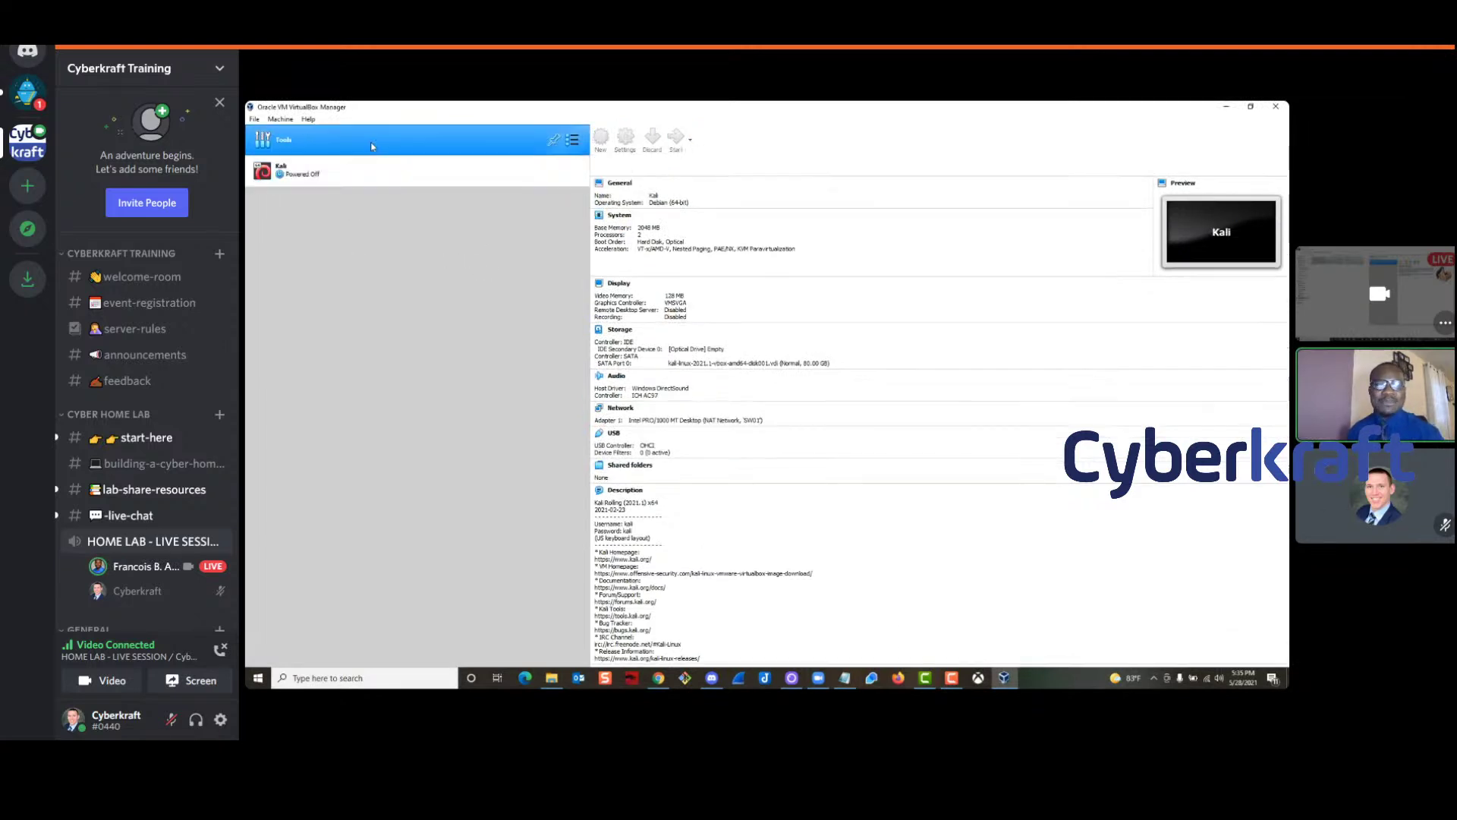
pyautogui.click(650, 140)
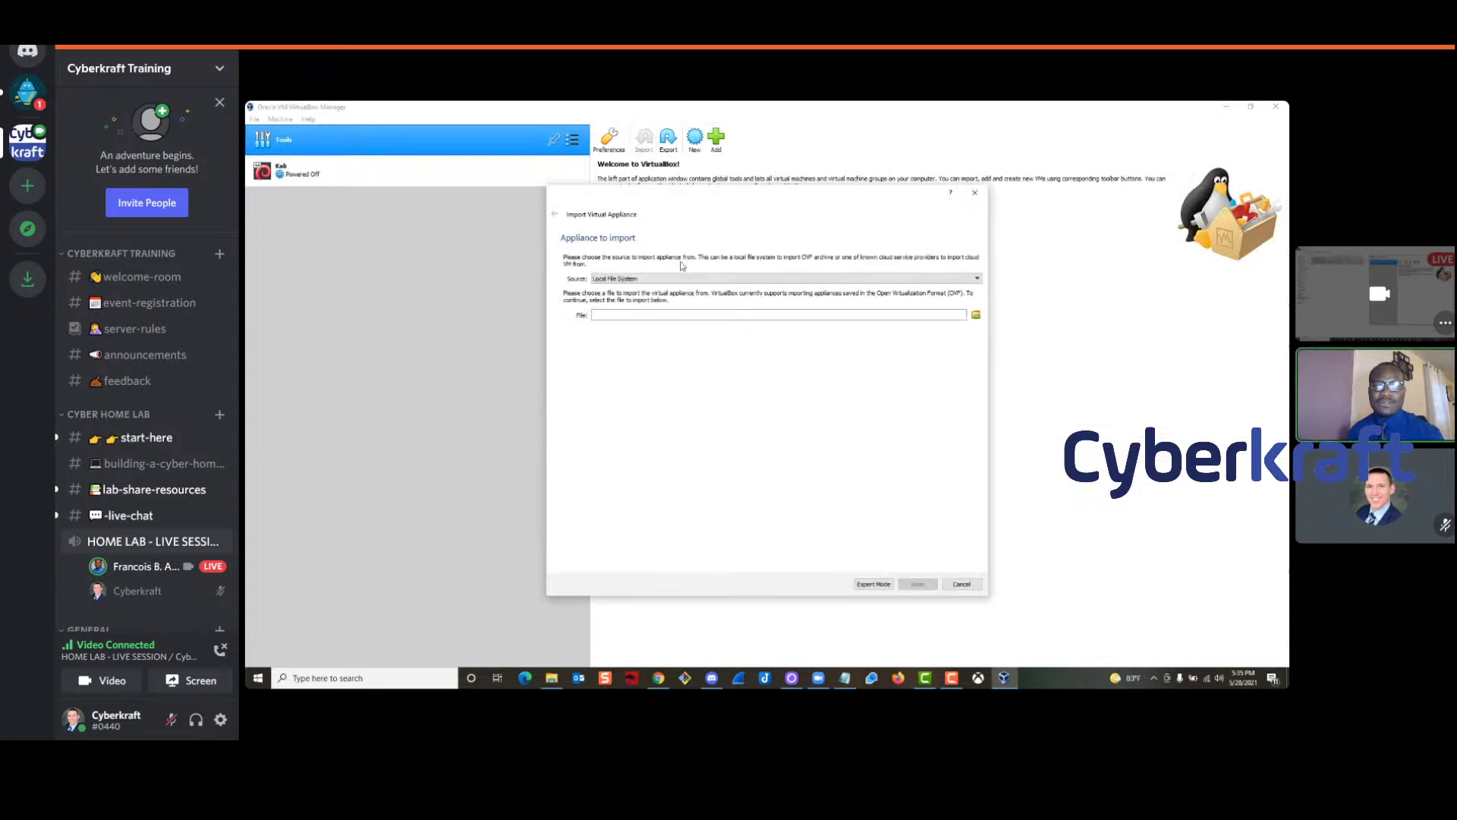
pyautogui.click(975, 315)
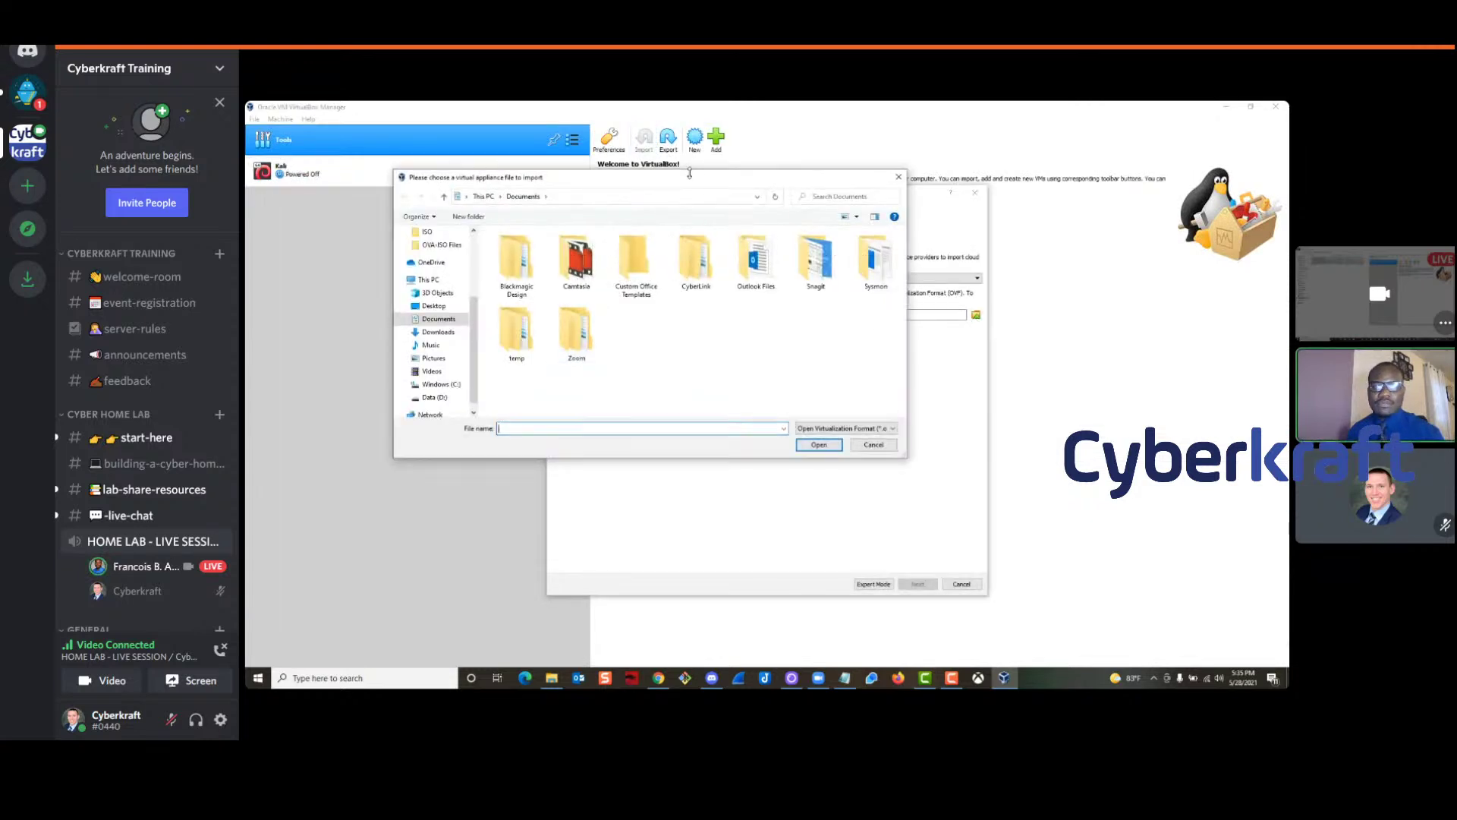
pyautogui.moveTo(684, 183); pyautogui.dragTo(645, 197)
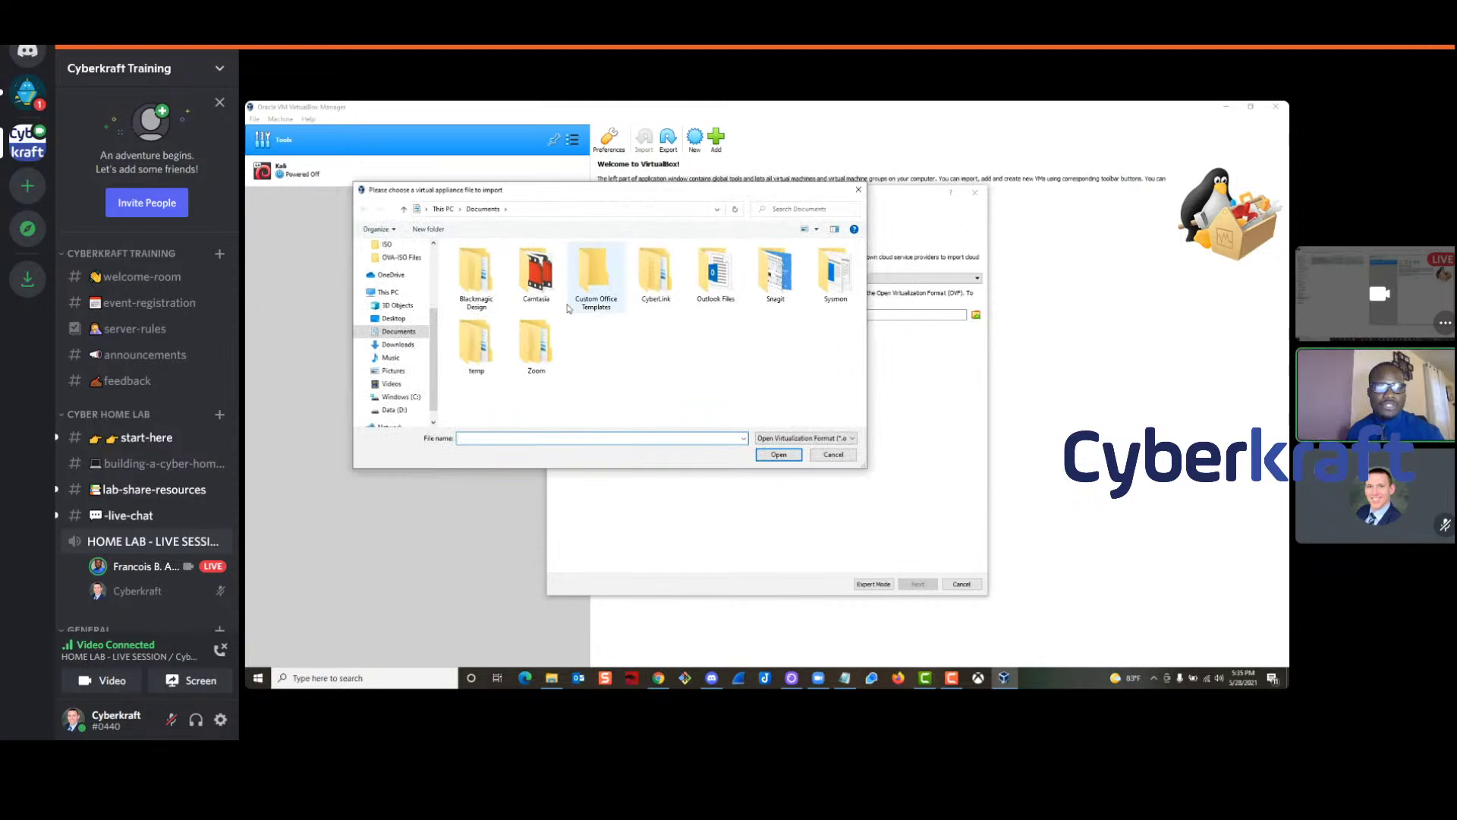
# Choose C:\Home Lab\ISO\WinDev2104Eval.VirtualBox\WinDev2104Eval.ova and continue to appliance settings
pyautogui.click(391, 295)
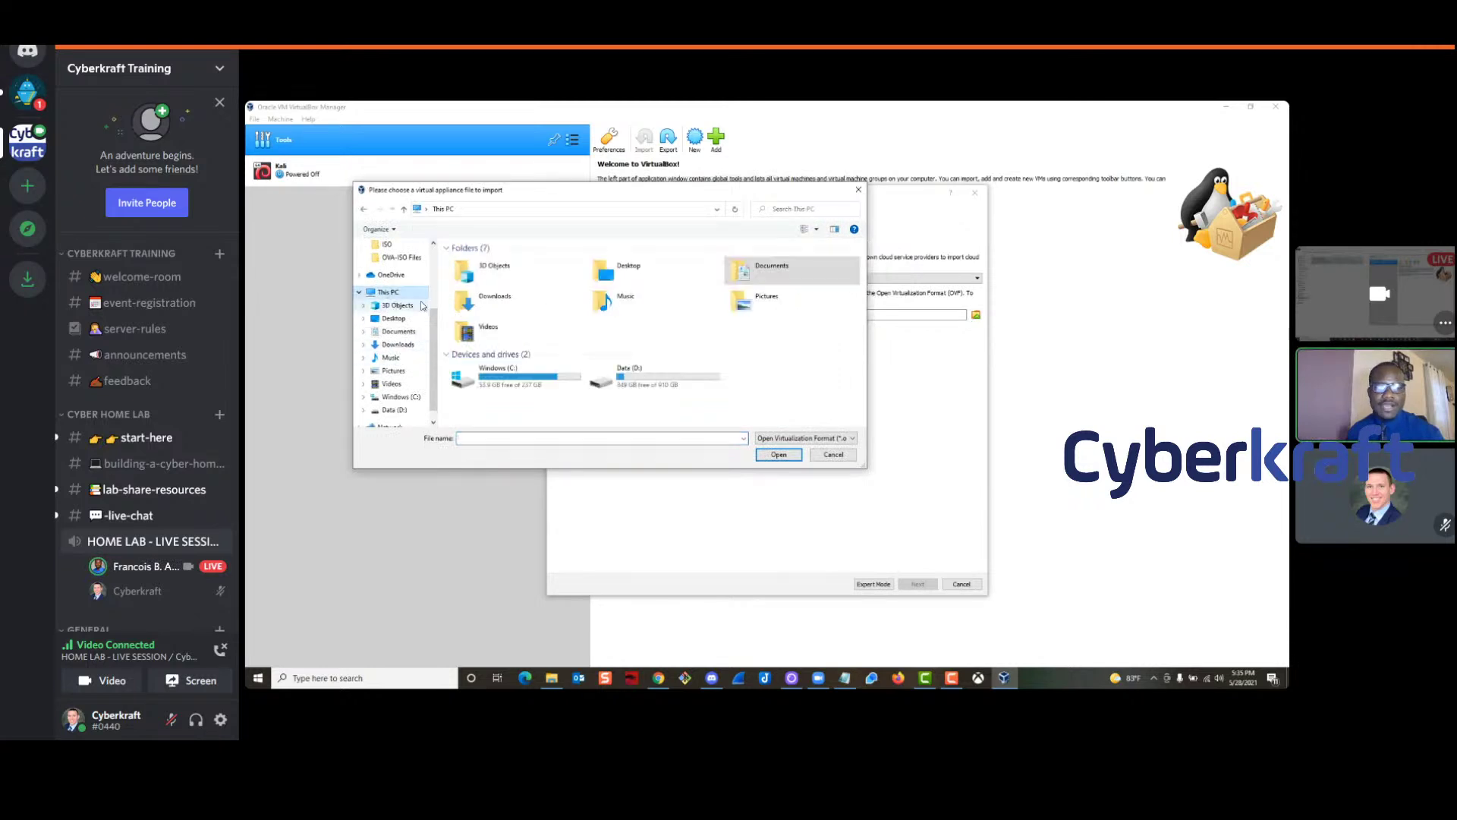
pyautogui.doubleClick(511, 388)
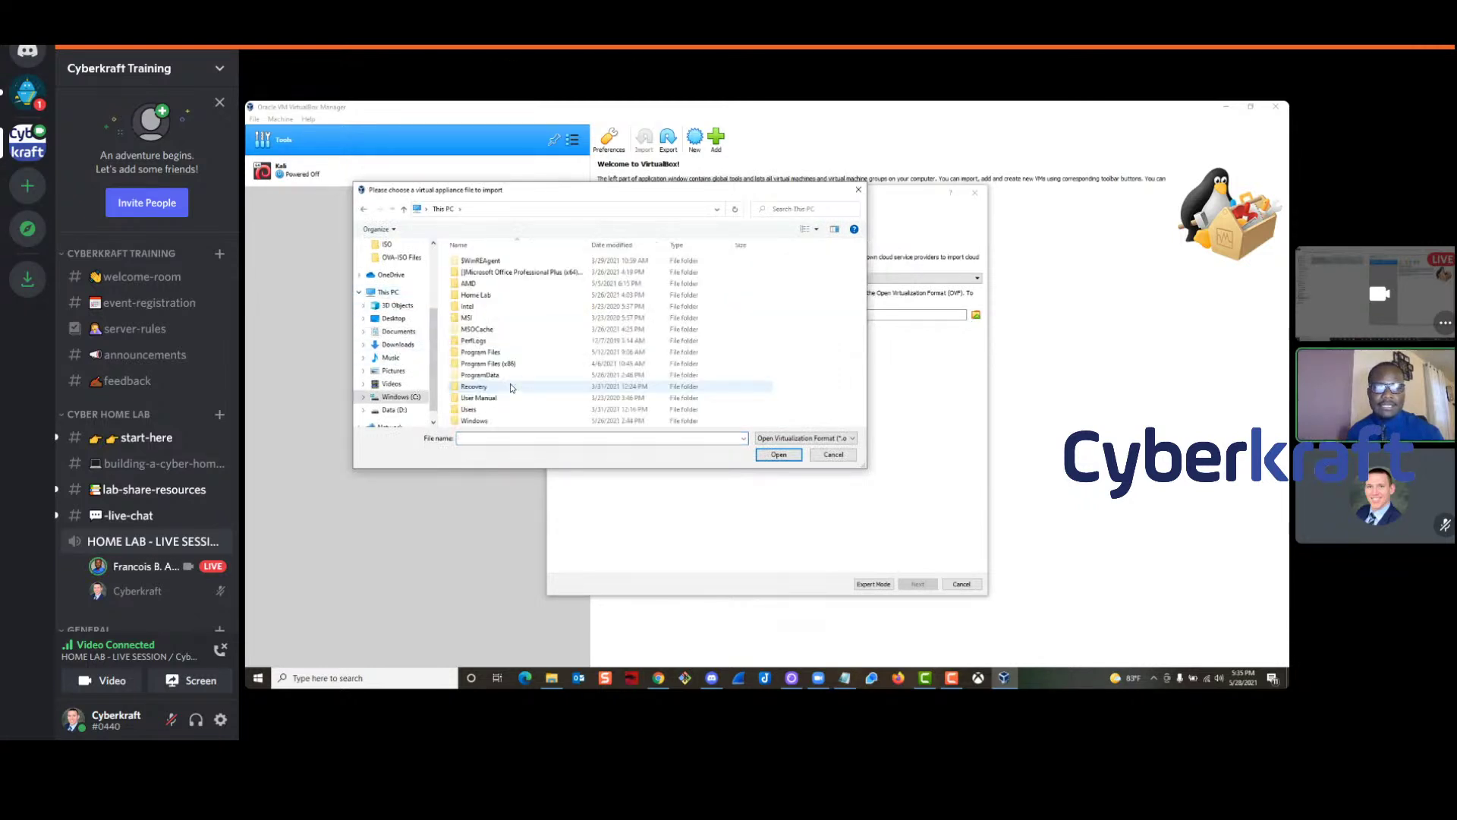
pyautogui.doubleClick(505, 296)
pyautogui.doubleClick(477, 261)
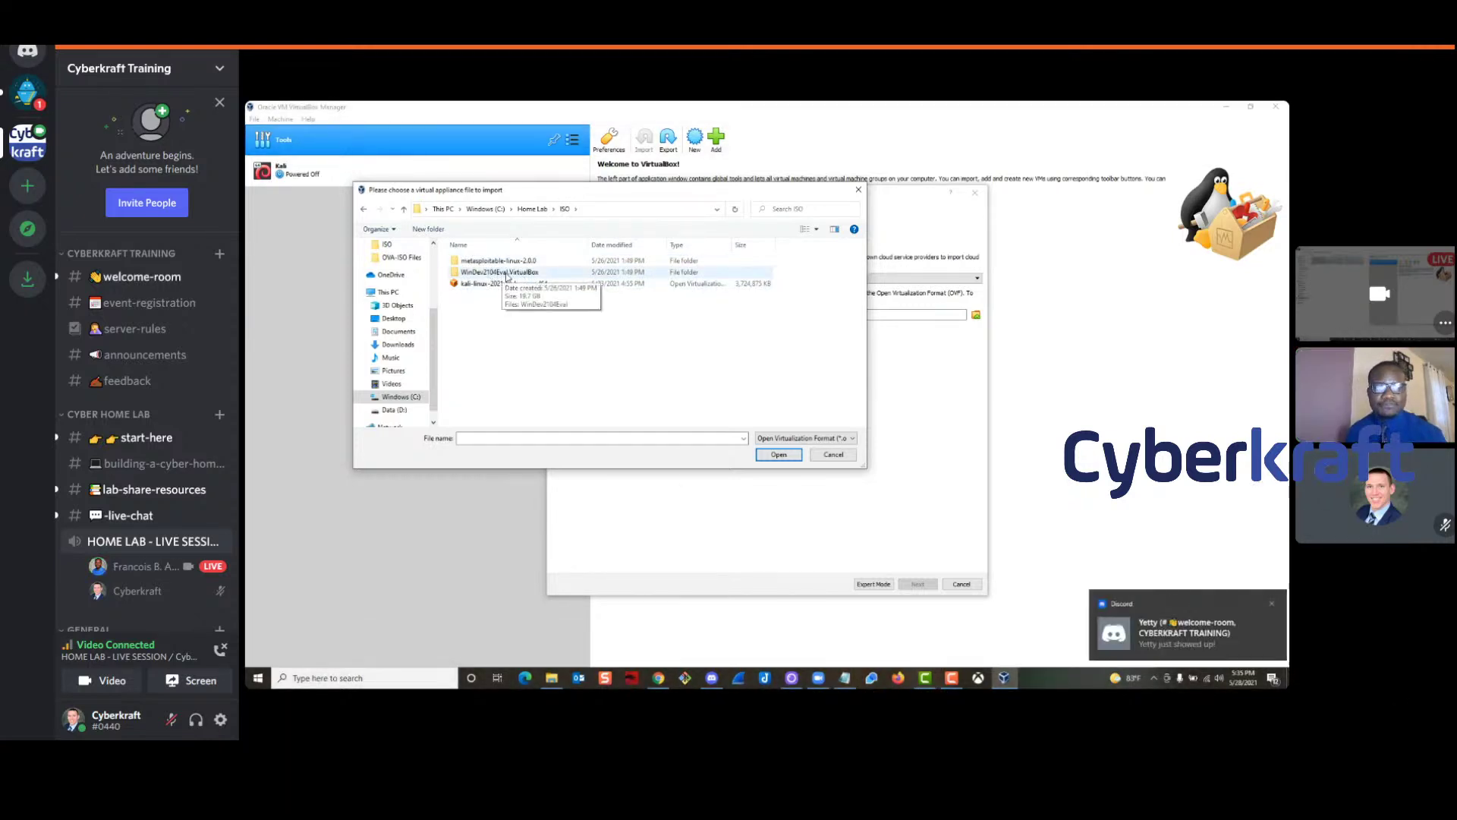
pyautogui.doubleClick(507, 273)
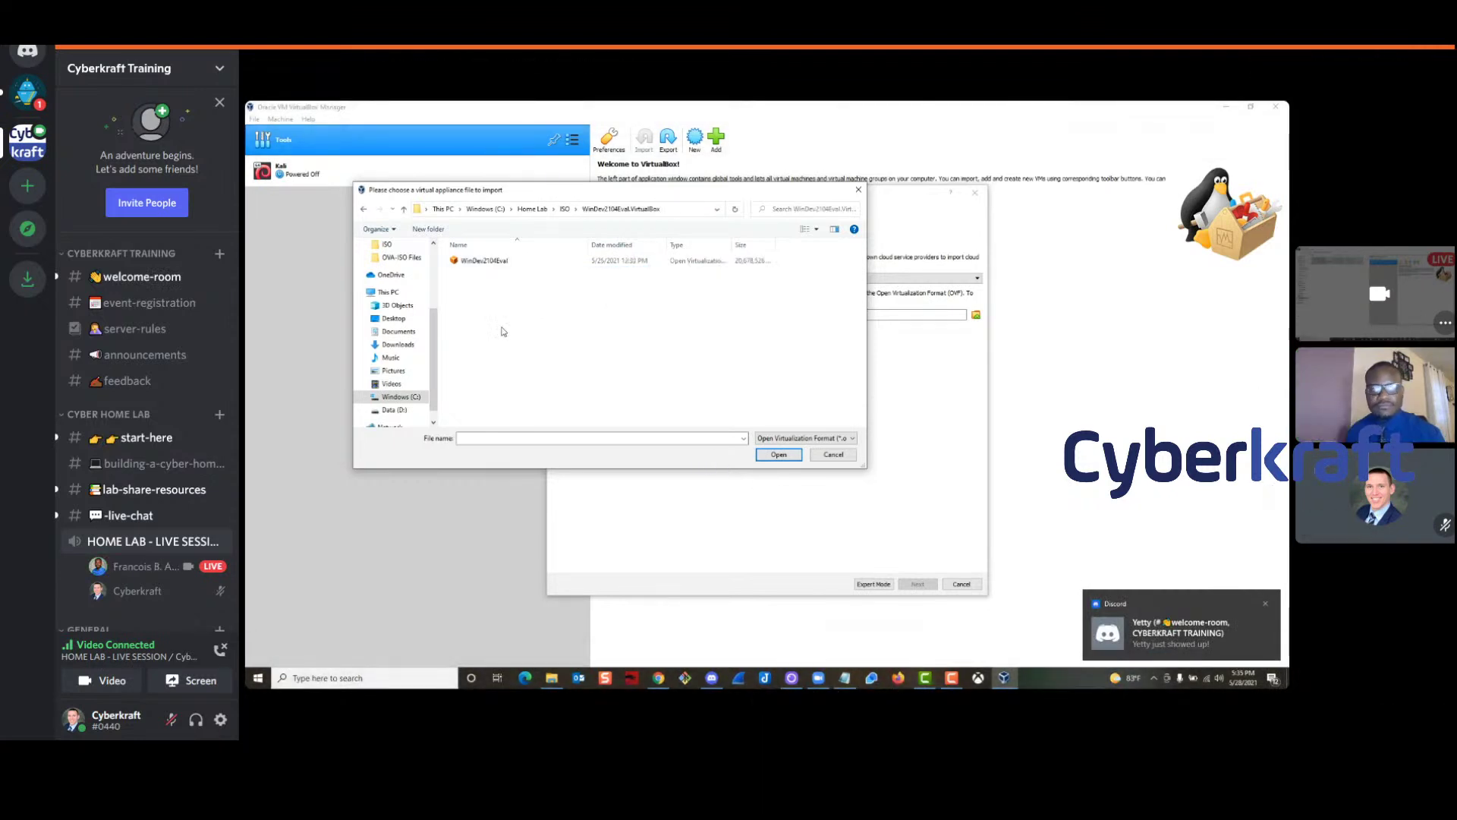
pyautogui.click(480, 265)
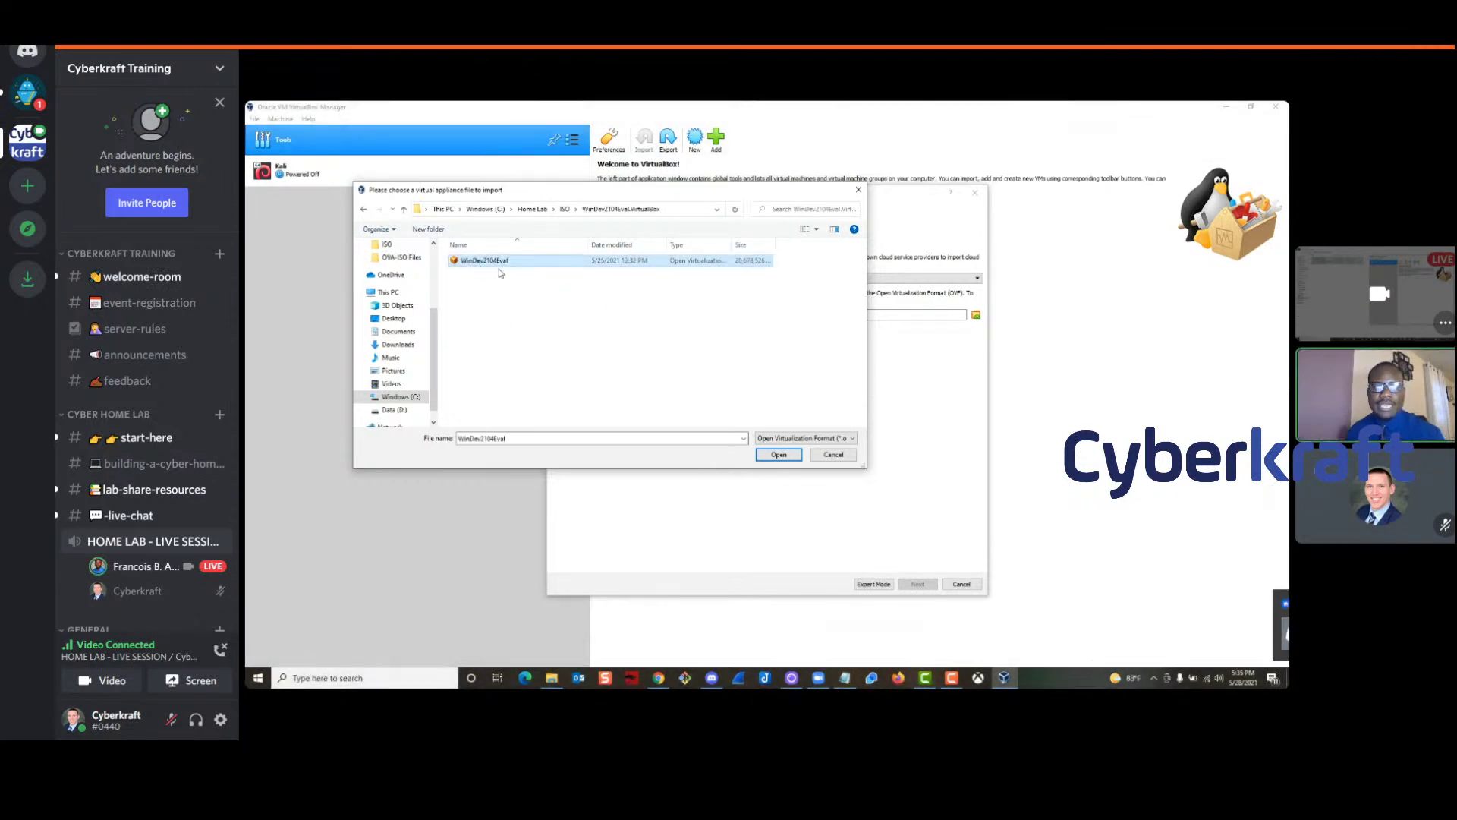
pyautogui.click(780, 456)
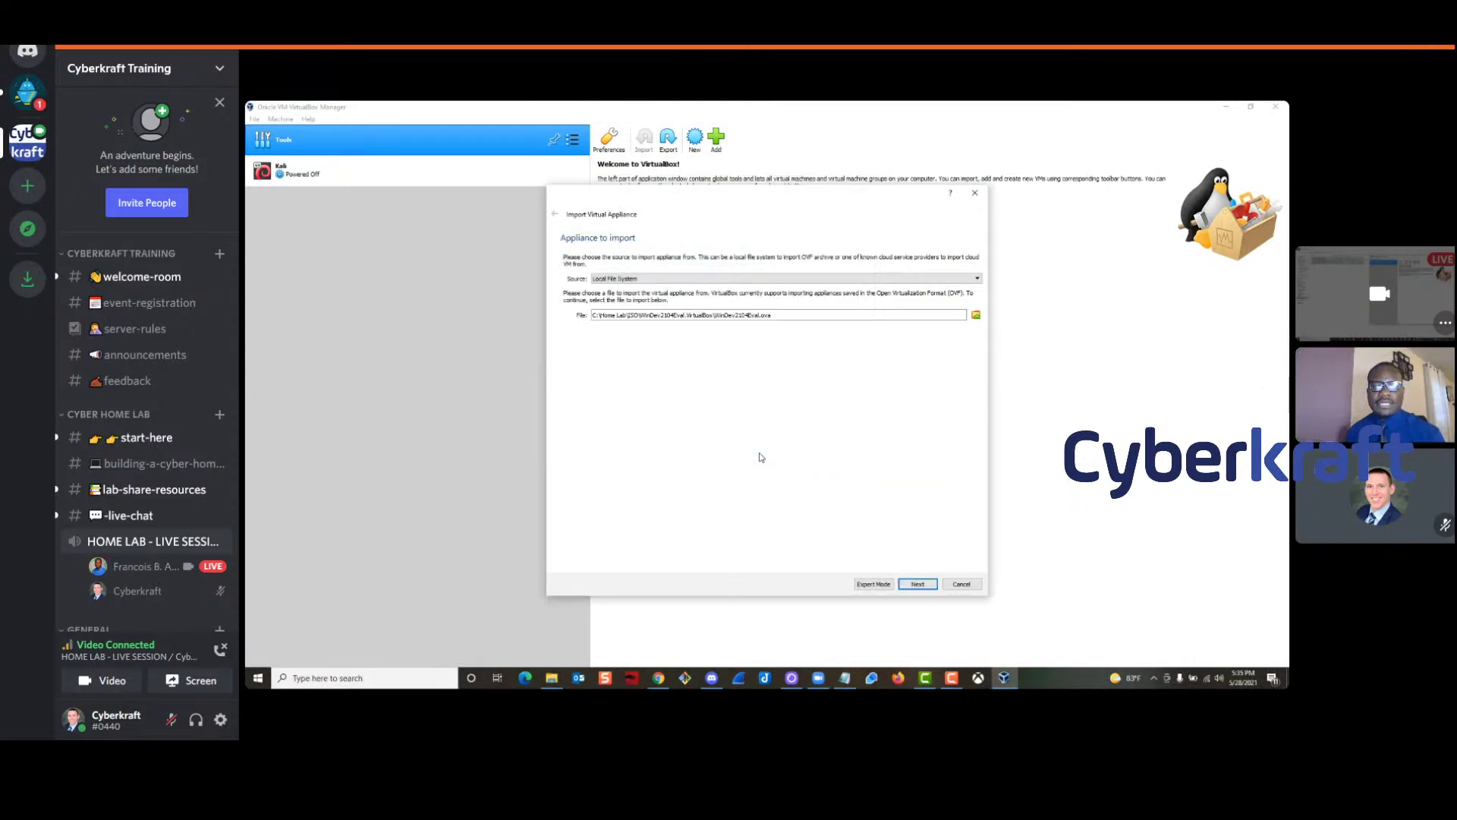
pyautogui.click(915, 584)
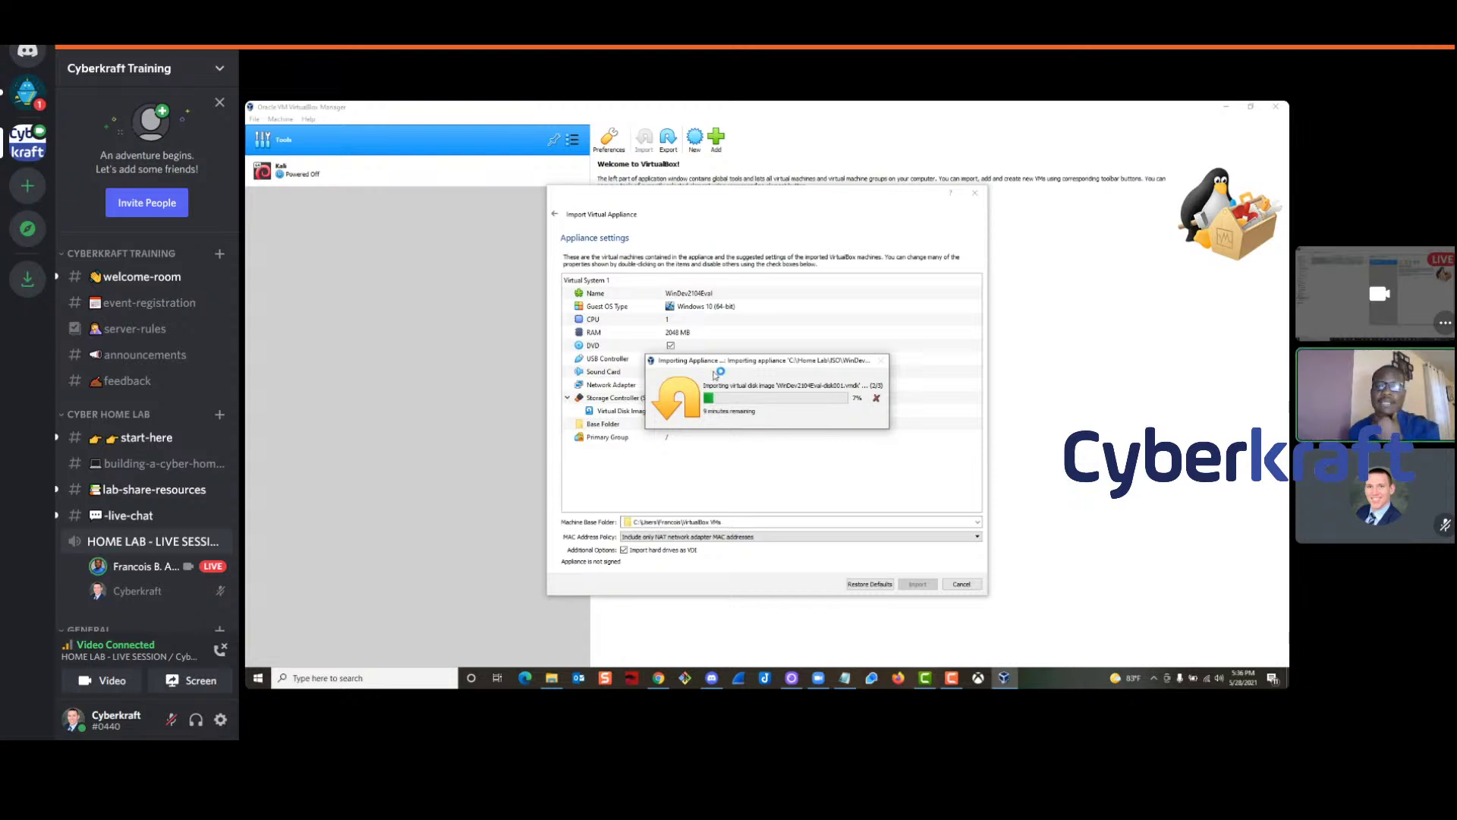
# Move the WinDev2104Eval import progress window higher, out of the way
pyautogui.moveTo(733, 364); pyautogui.dragTo(723, 281)
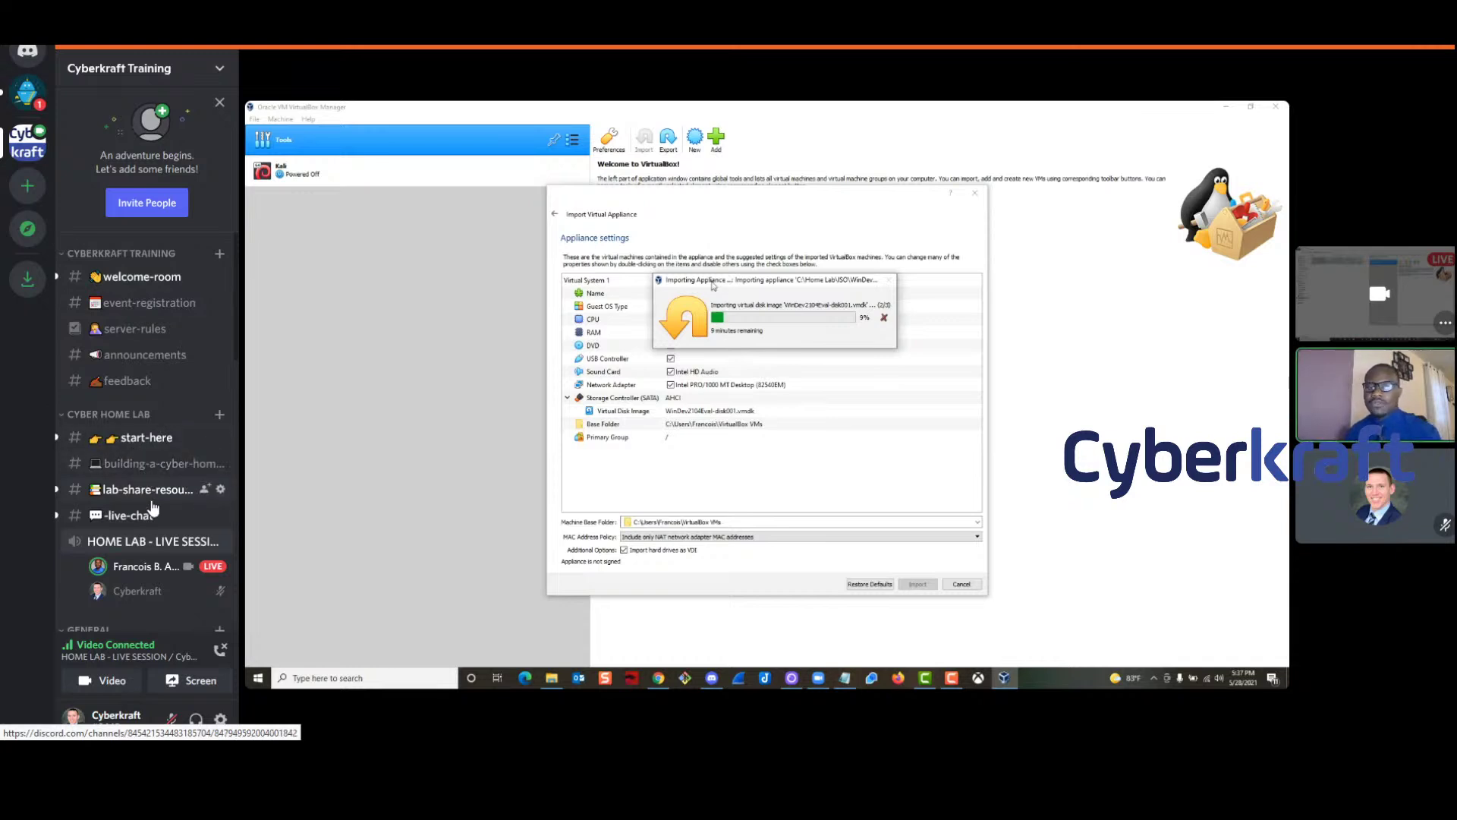
pyautogui.click(130, 467)
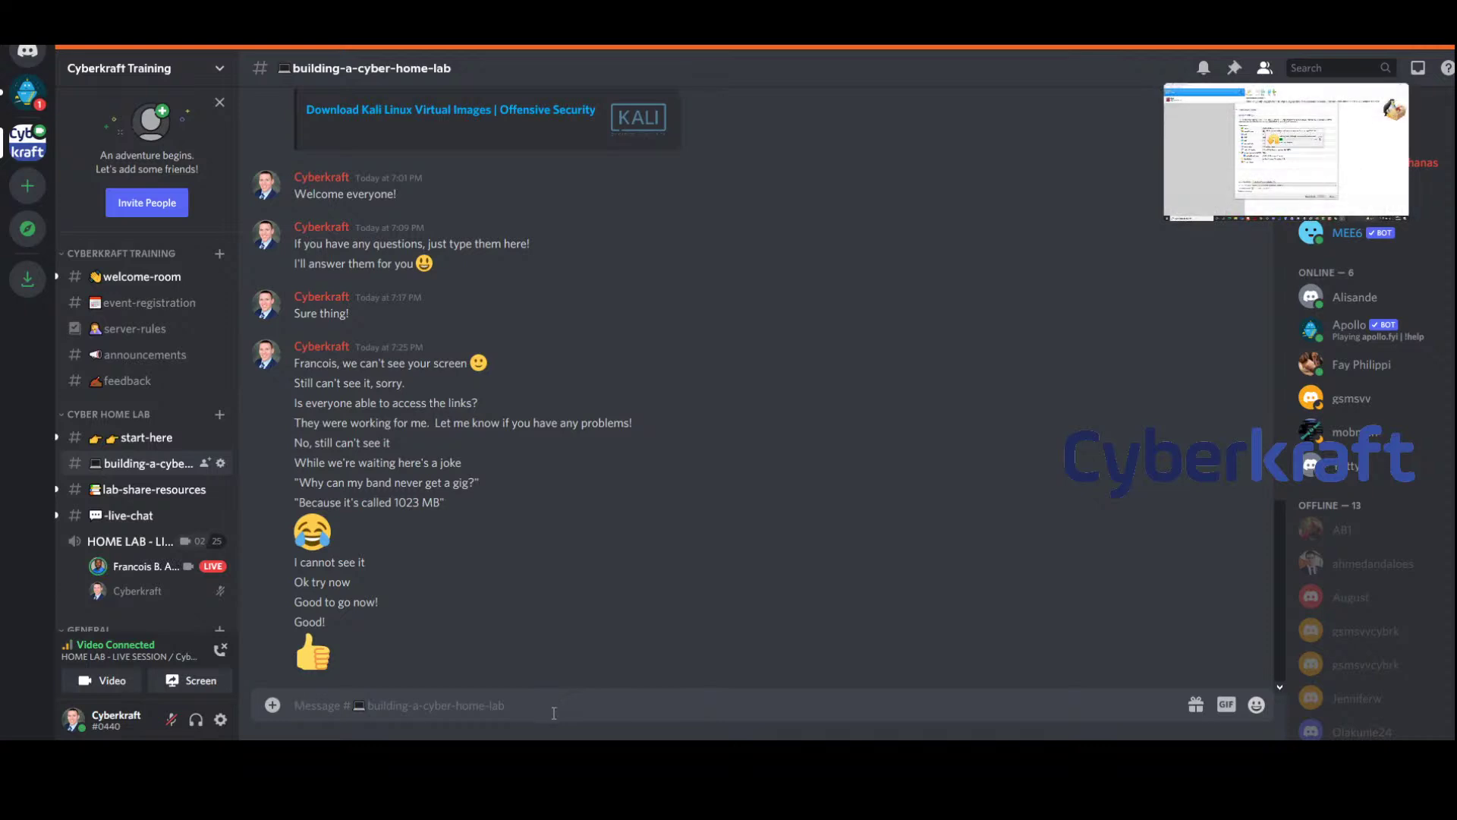
pyautogui.click(1277, 104)
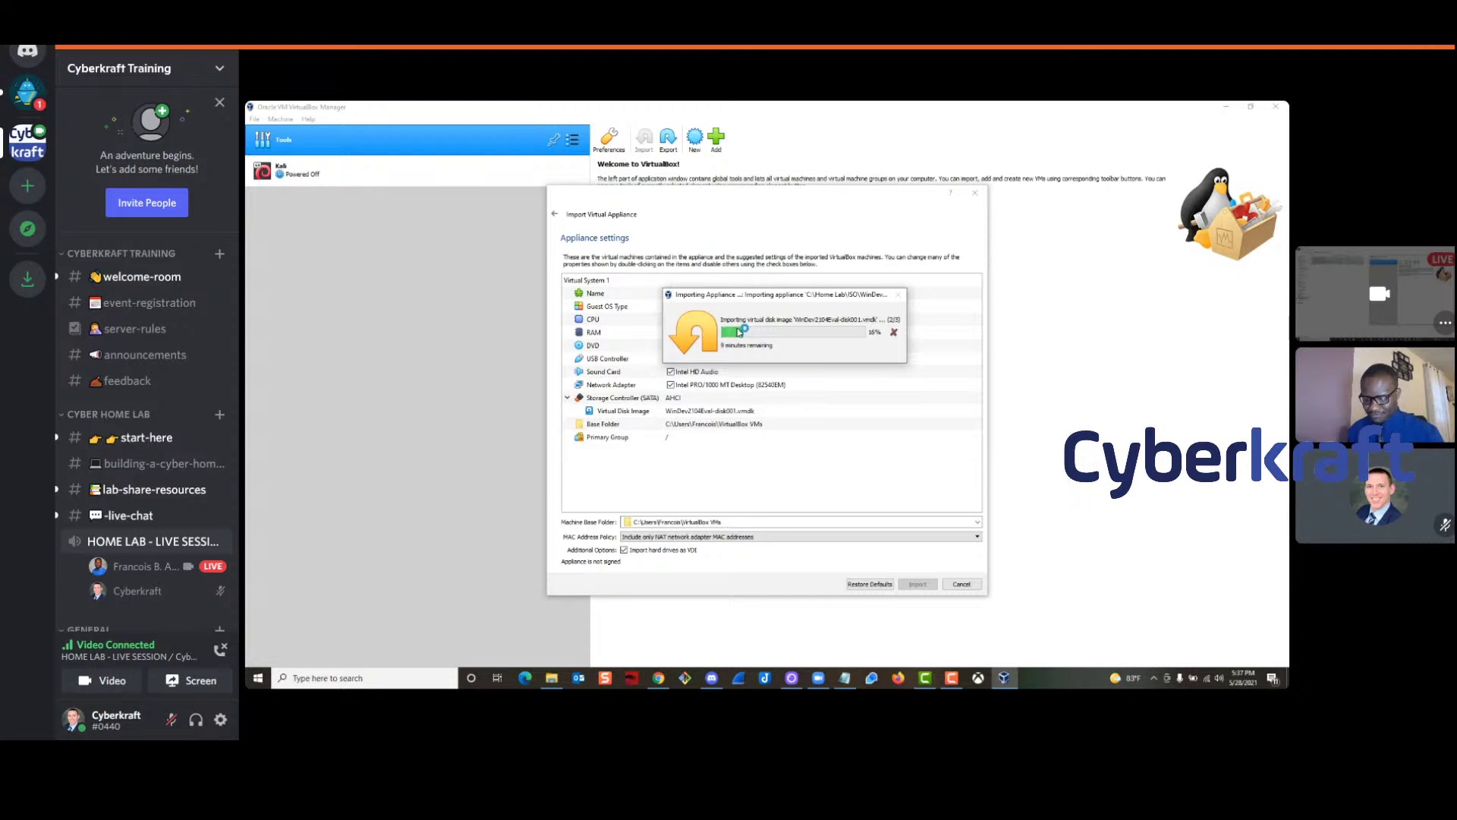
# Shift the import progress window aside, then end Zoom Meetings in Task Manager and close it
pyautogui.moveTo(772, 299); pyautogui.dragTo(770, 303)
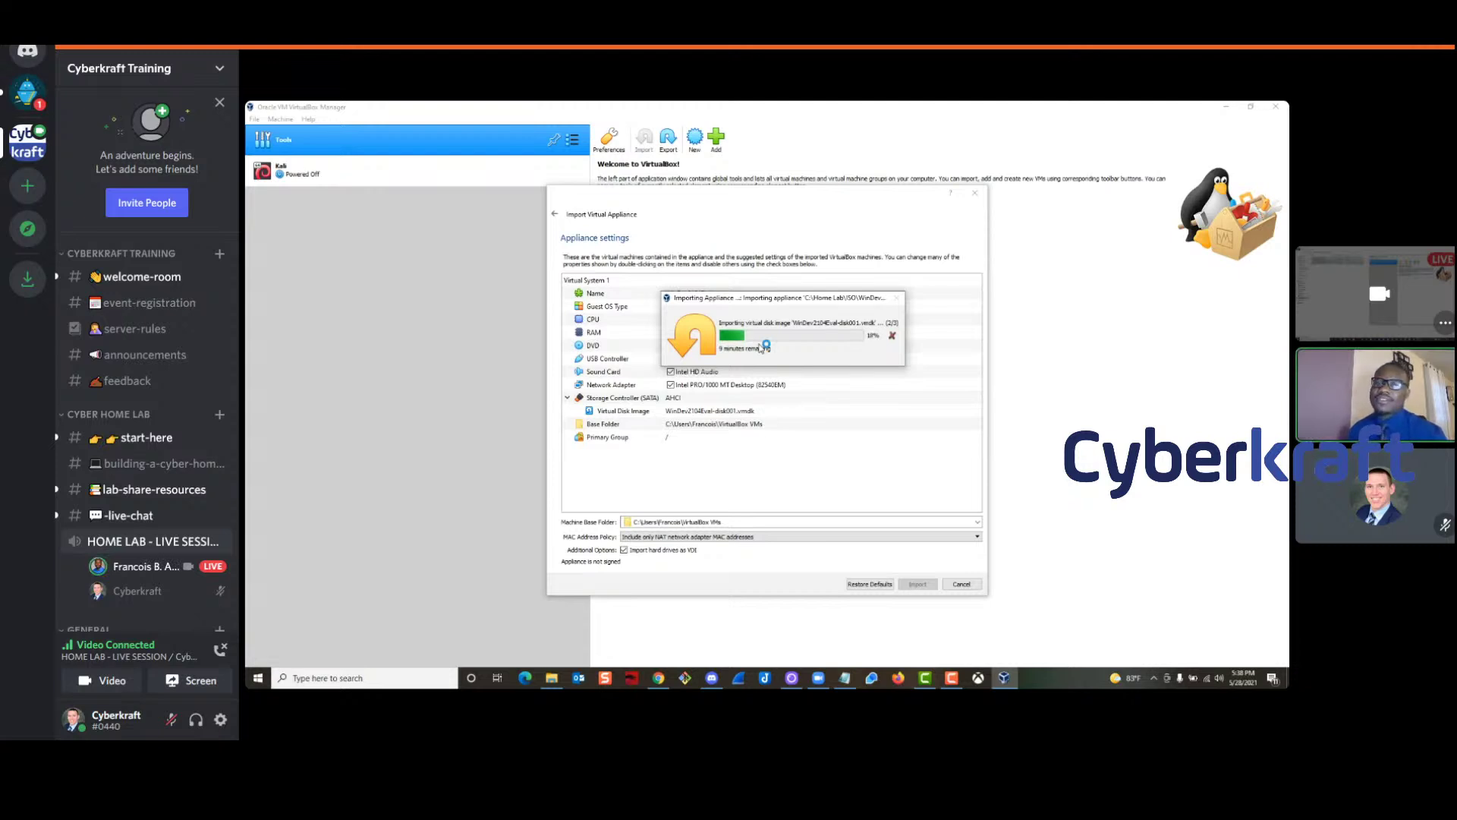
pyautogui.moveTo(757, 299)
pyautogui.mouseDown()
pyautogui.moveTo(774, 299)
pyautogui.moveTo(759, 300)
pyautogui.mouseUp()
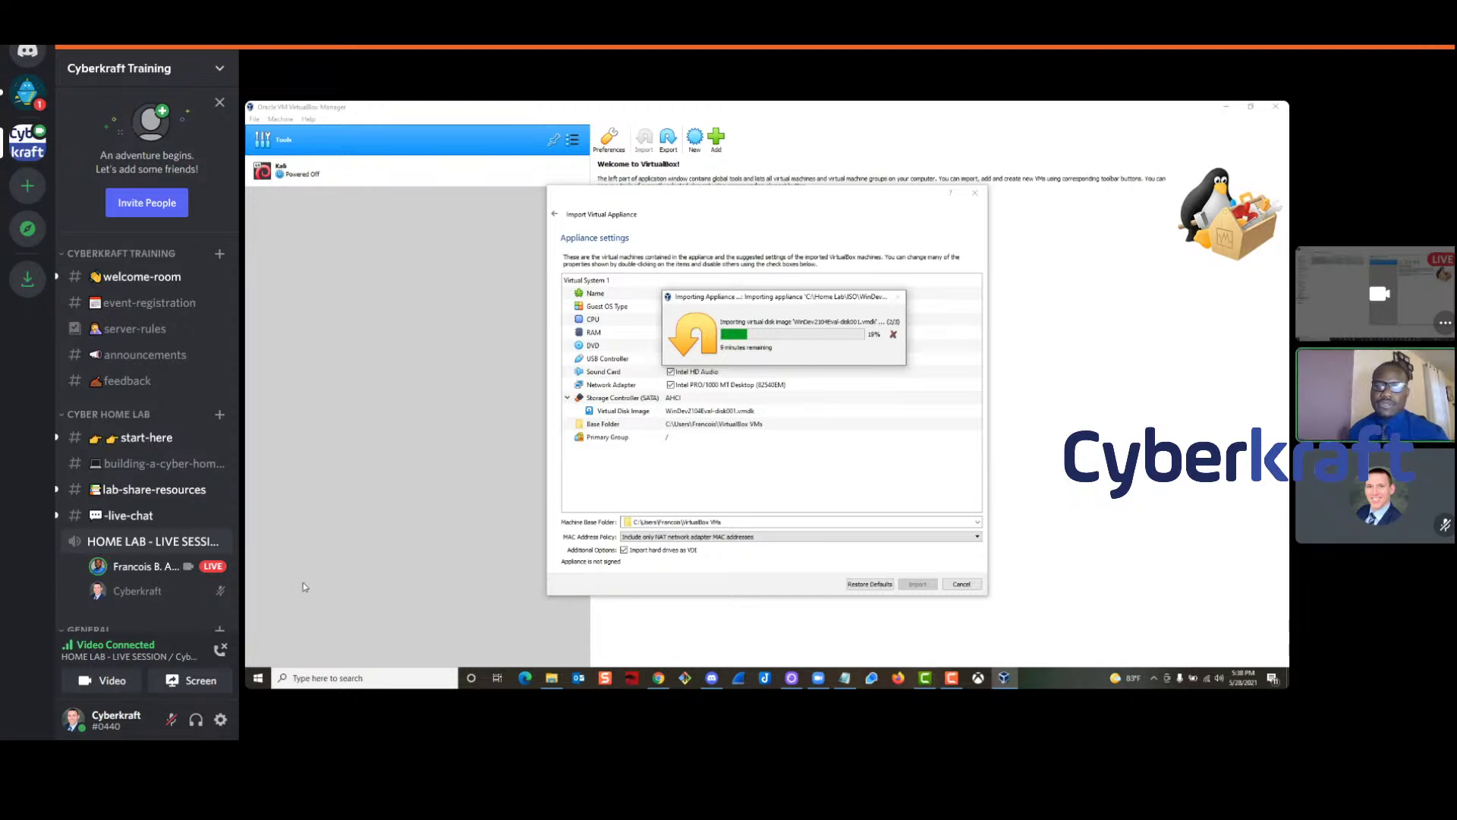
pyautogui.click(259, 679)
pyautogui.rightClick(259, 679)
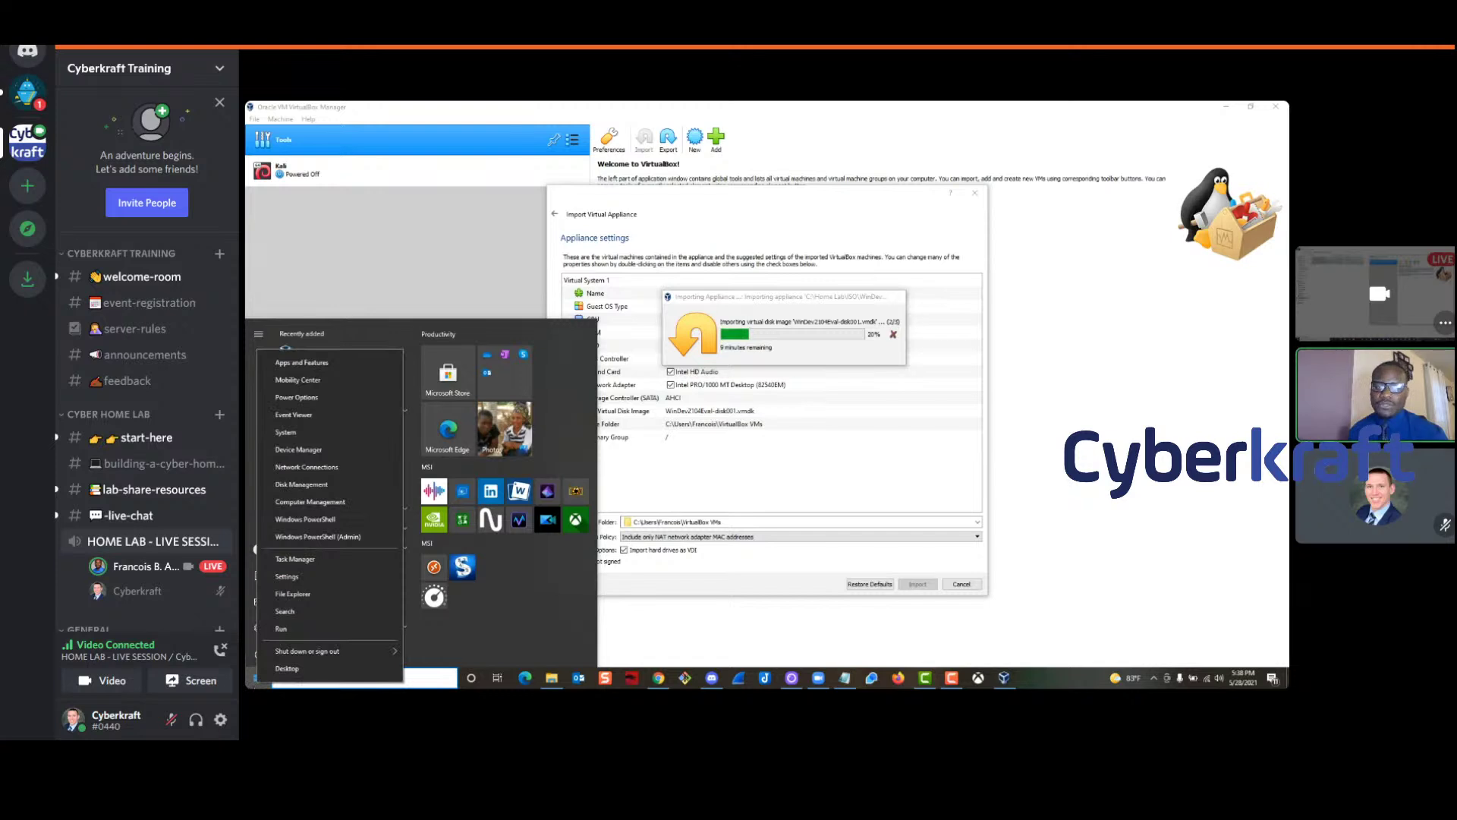
pyautogui.click(312, 562)
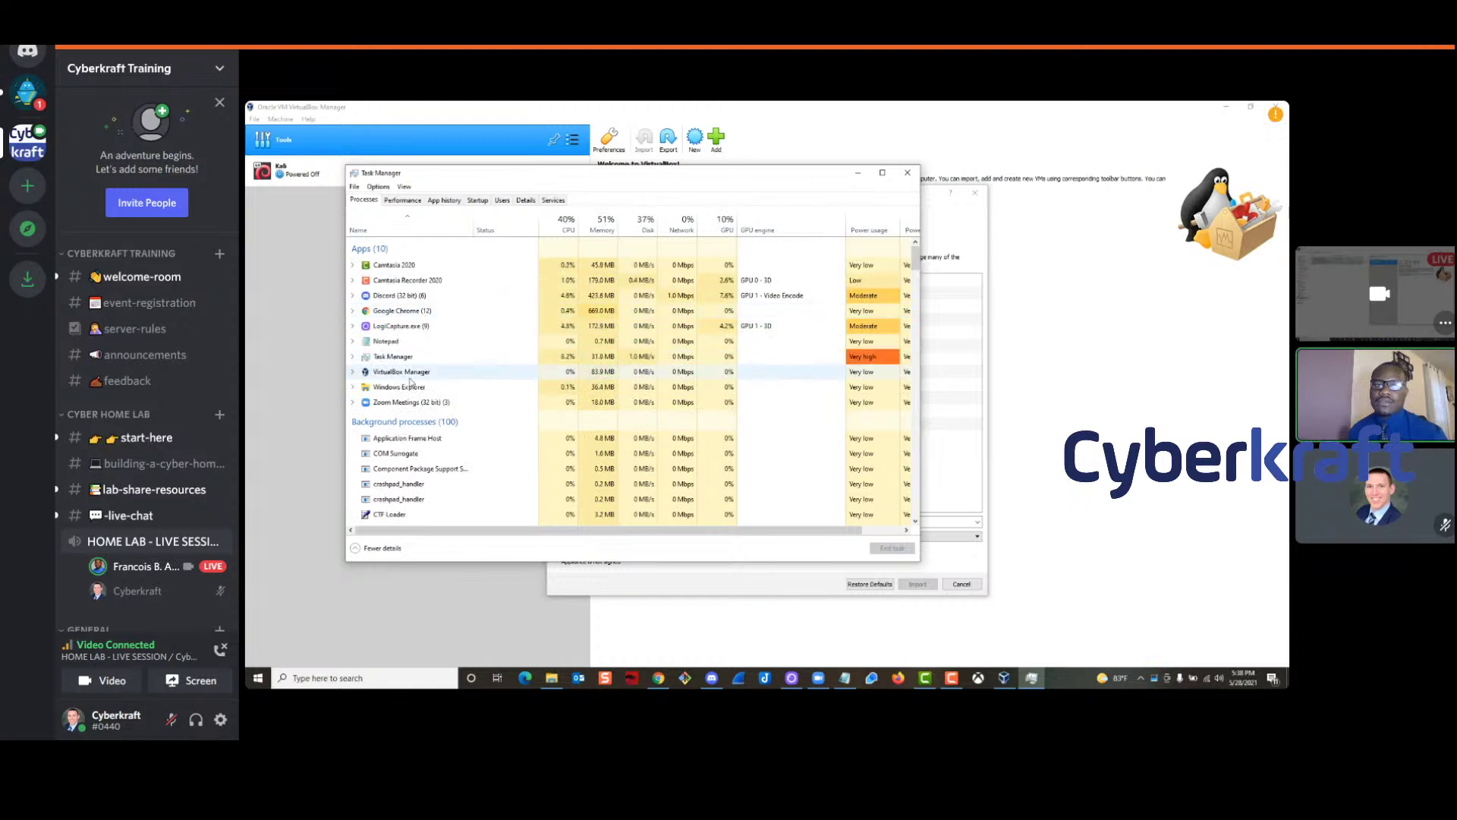
pyautogui.click(410, 403)
pyautogui.click(892, 548)
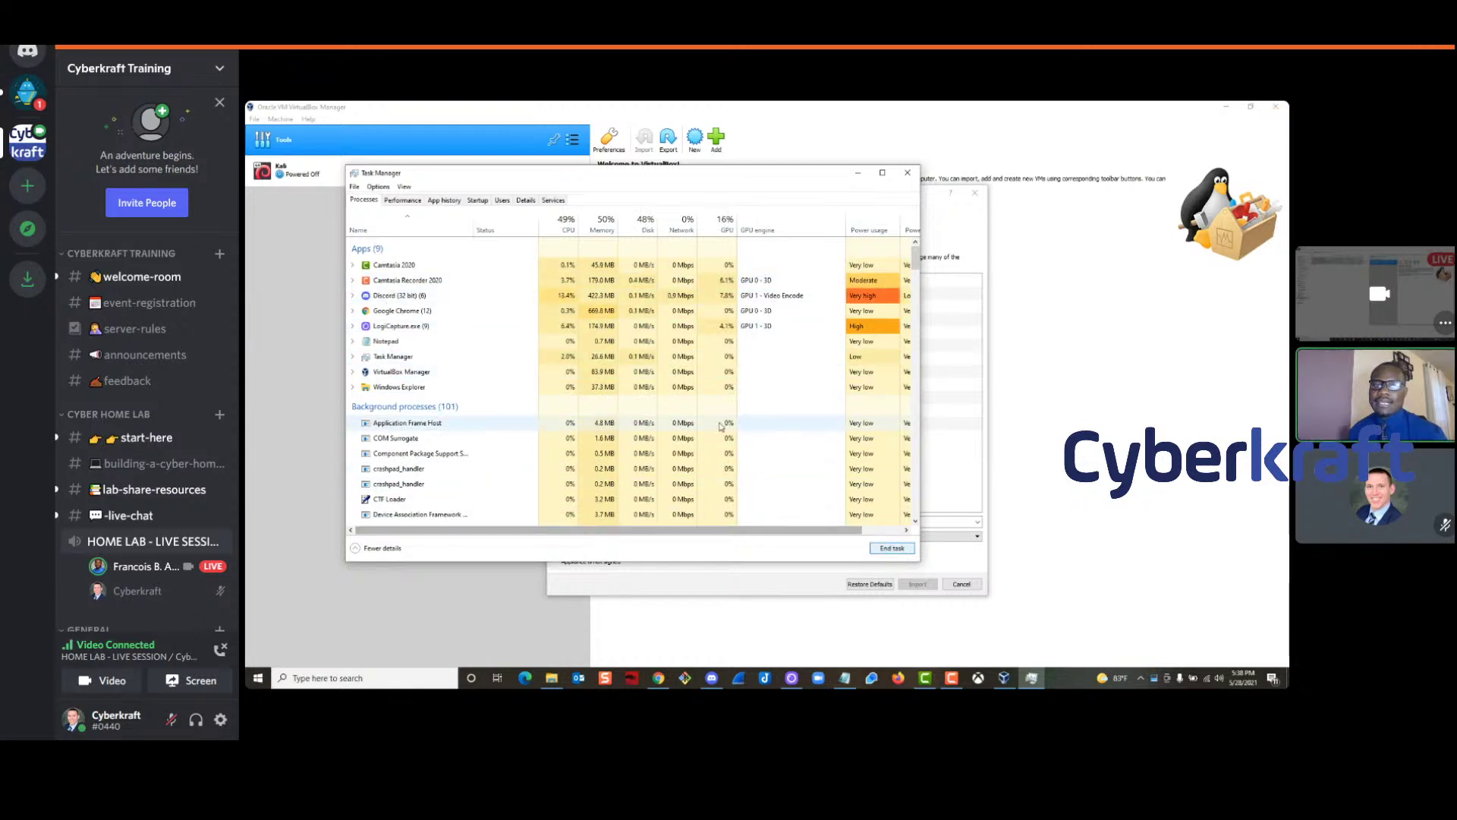
pyautogui.click(907, 175)
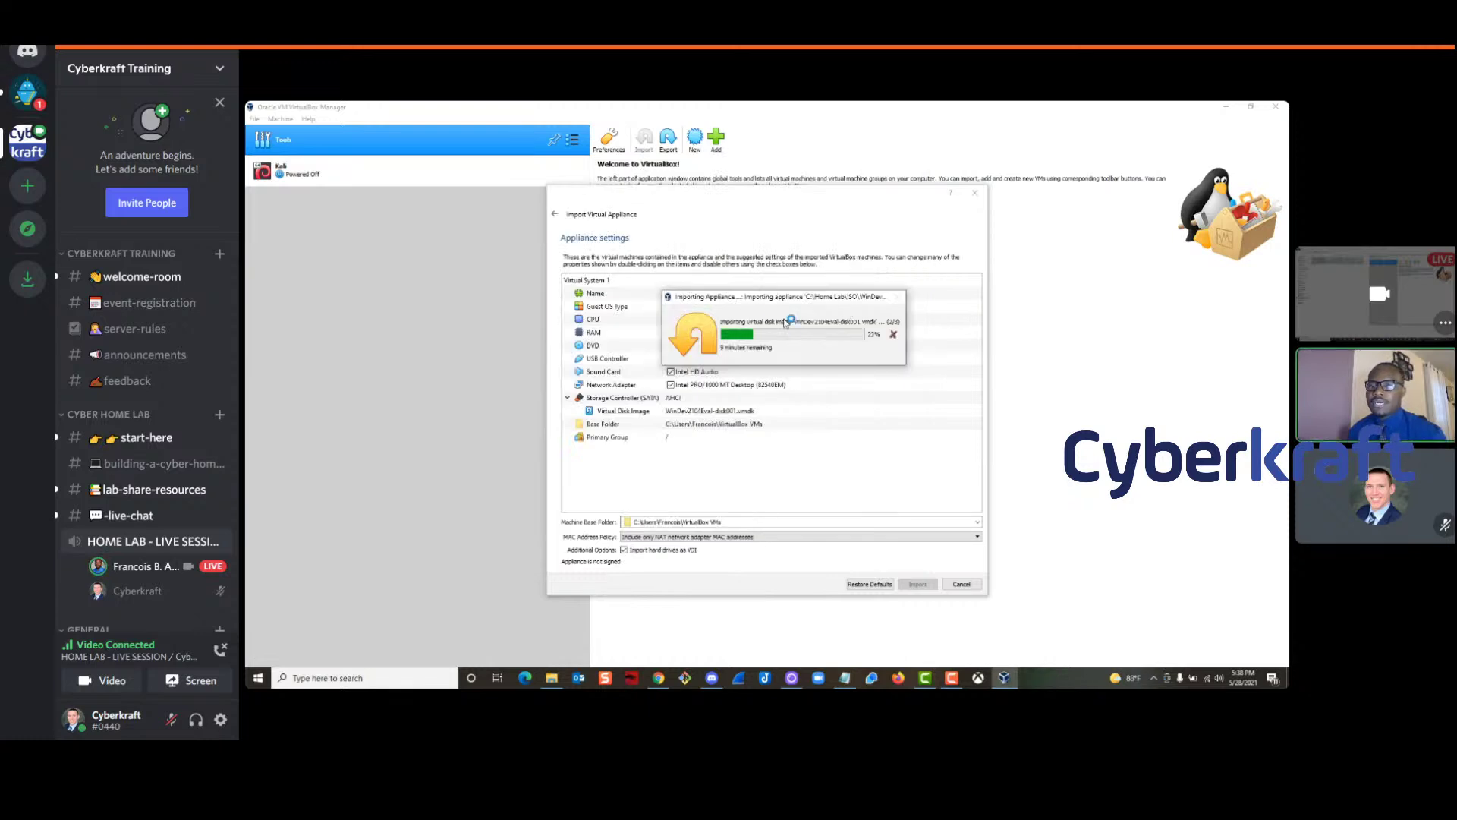
# Move the Importing Appliance progress window off the settings and bring Chrome to the front
pyautogui.moveTo(758, 300); pyautogui.dragTo(763, 295)
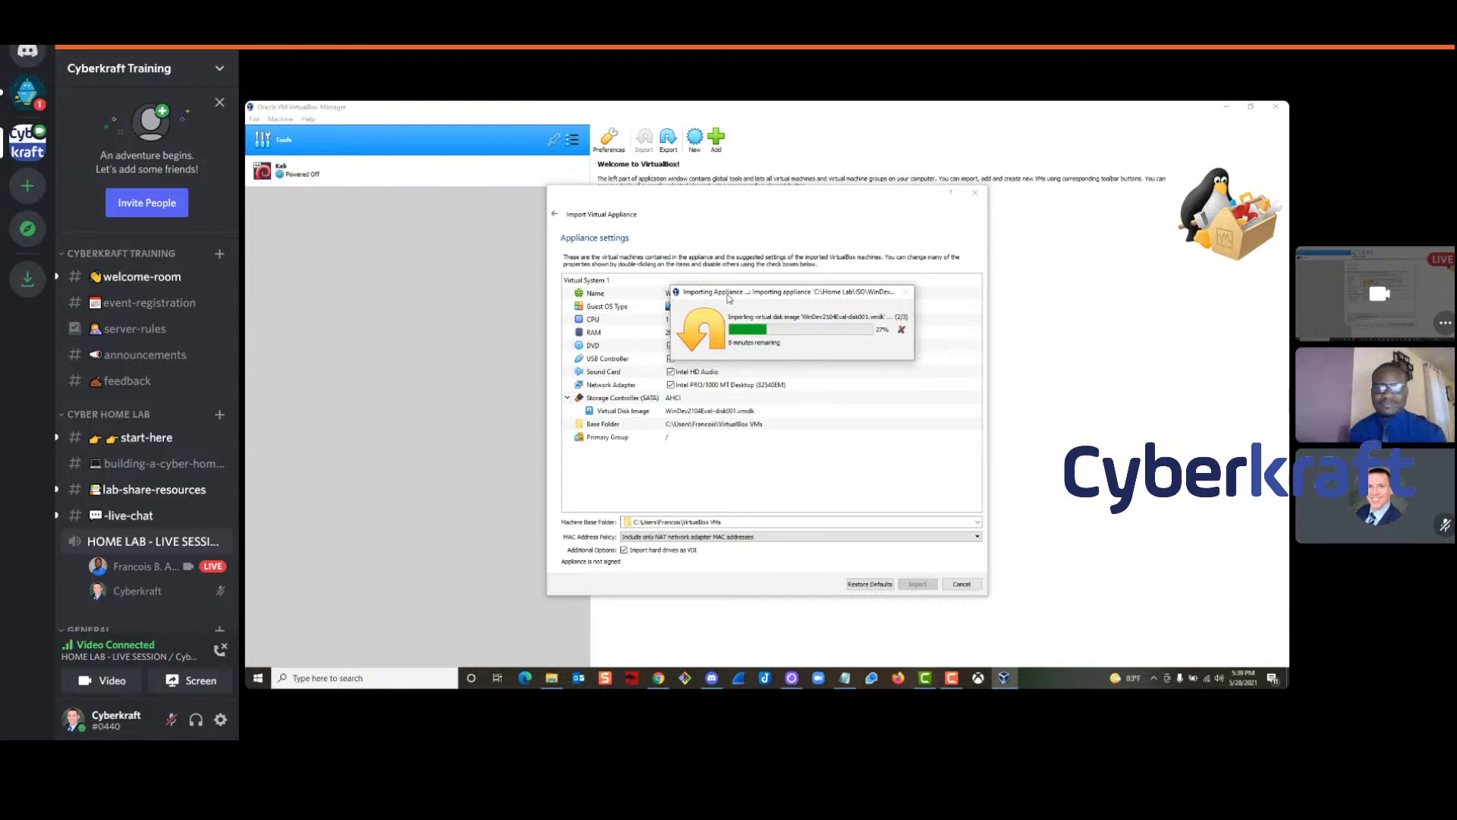
pyautogui.moveTo(728, 298)
pyautogui.mouseDown()
pyautogui.moveTo(808, 299)
pyautogui.moveTo(749, 295)
pyautogui.mouseUp()
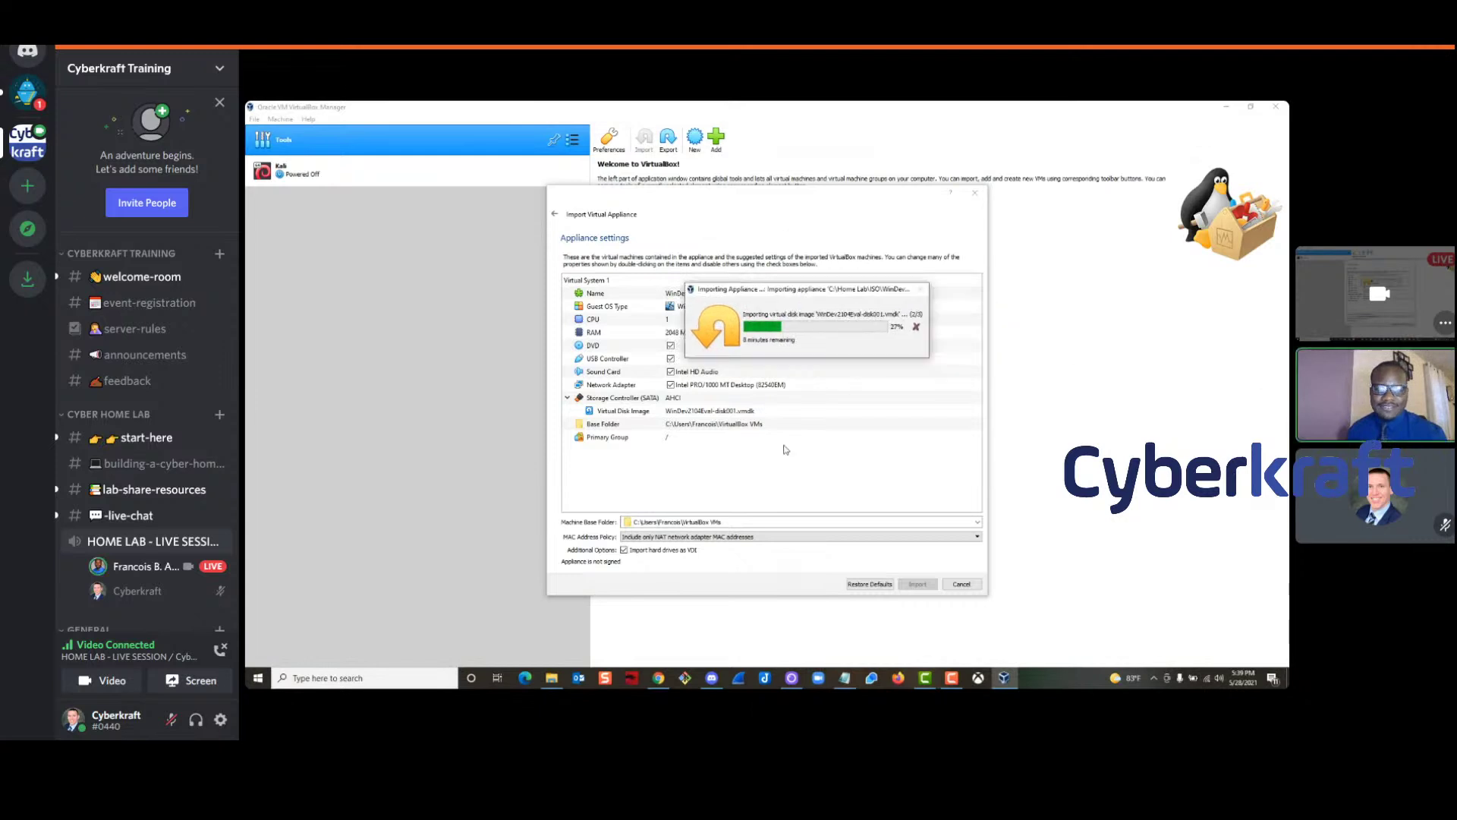
pyautogui.moveTo(794, 296); pyautogui.dragTo(765, 298)
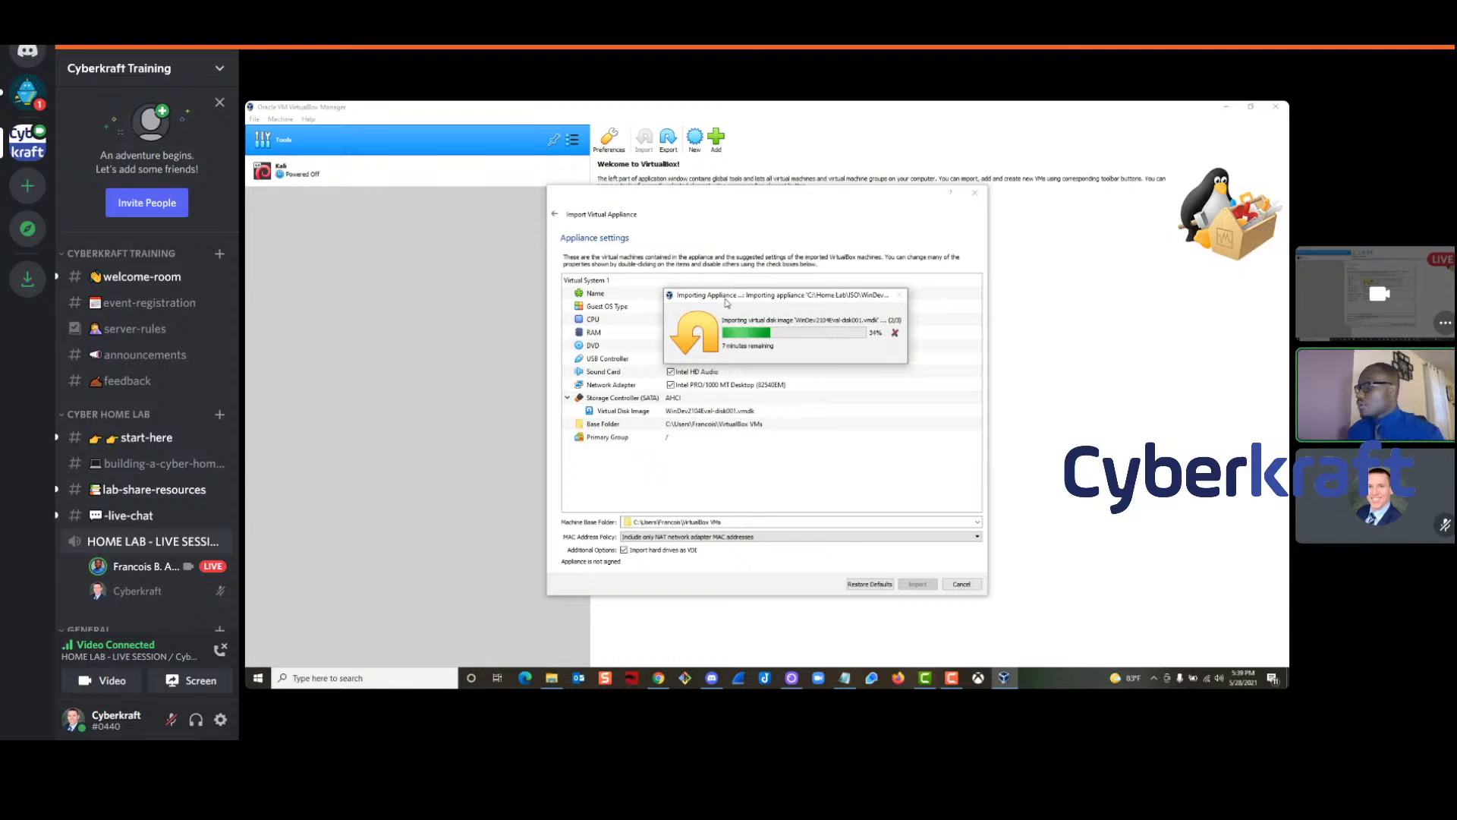
pyautogui.click(659, 679)
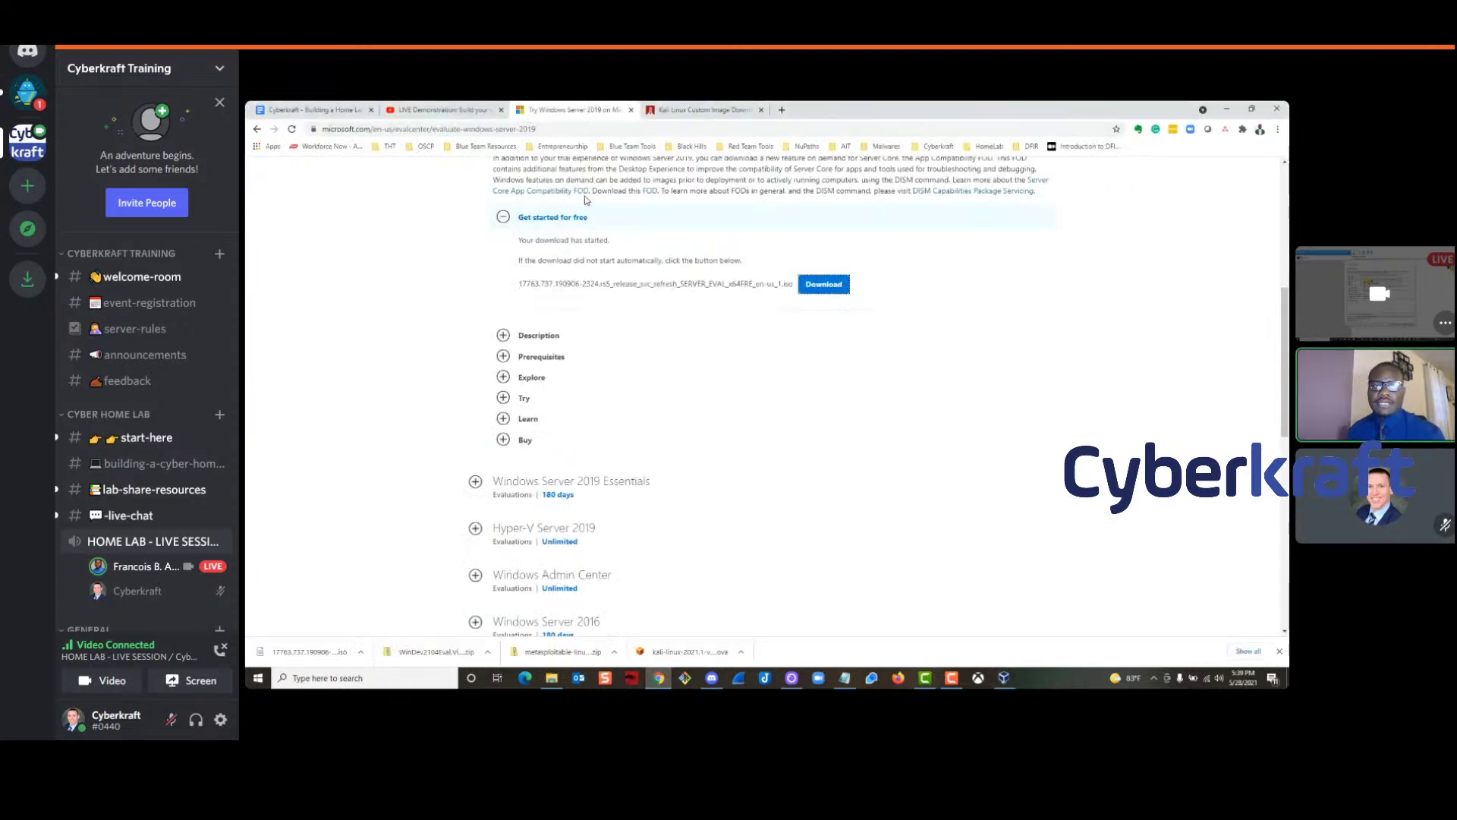
# Go to google.com and search for 'kali linux download'
pyautogui.click(667, 127)
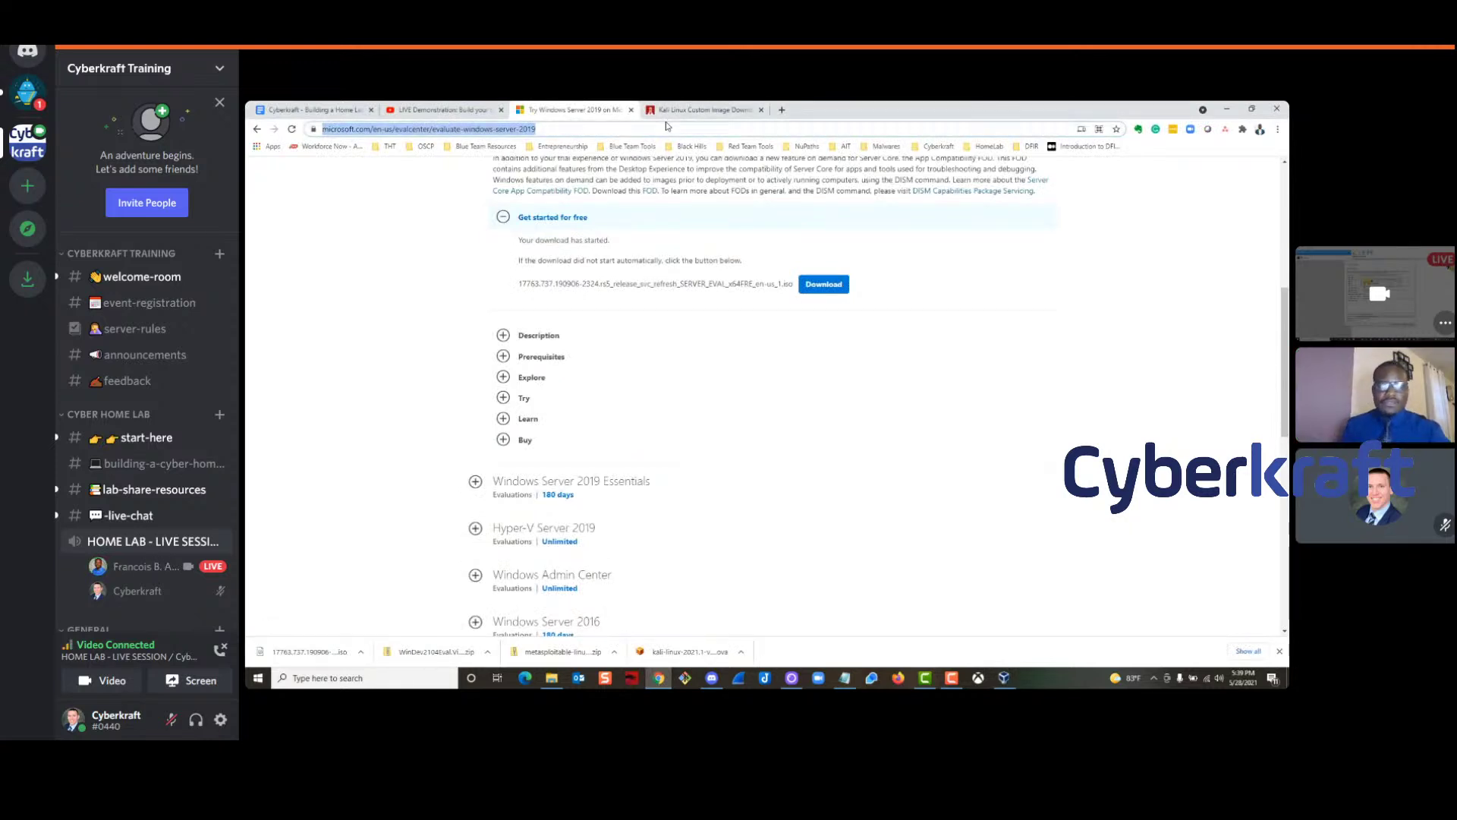
pyautogui.write('goo')
pyautogui.press('Return')
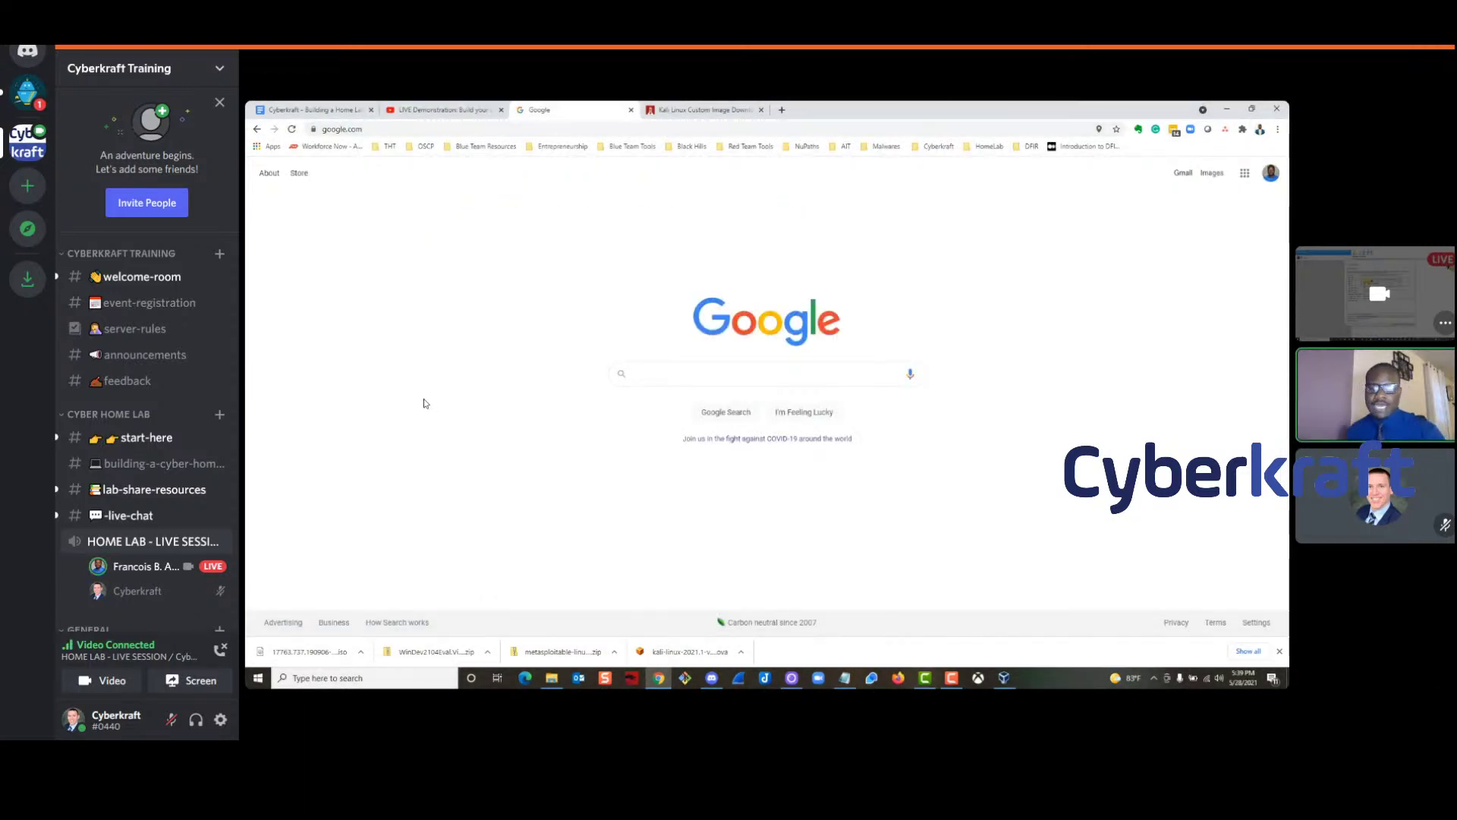
pyautogui.moveTo(1315, 410)
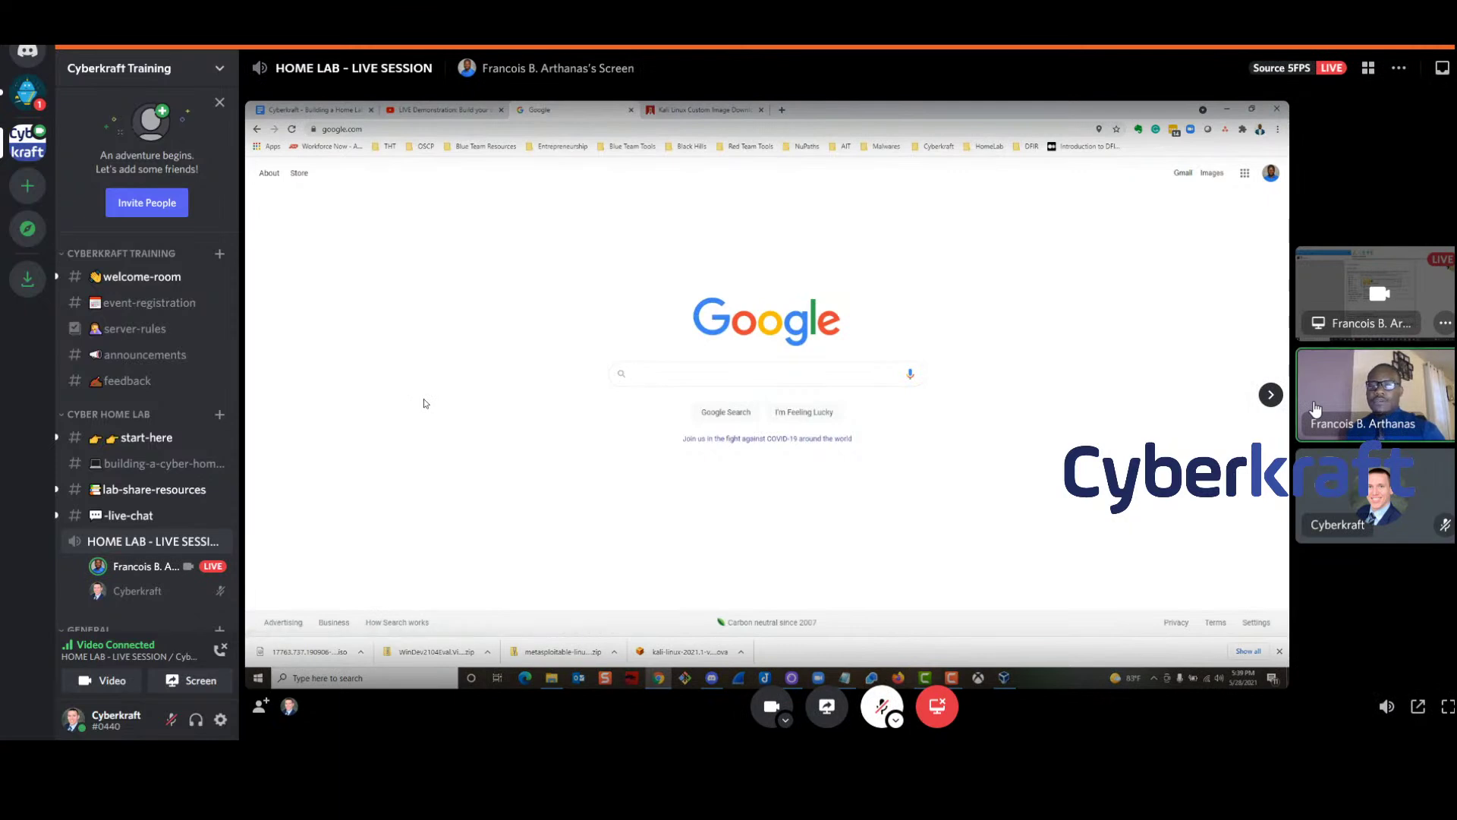
pyautogui.write('kali L')
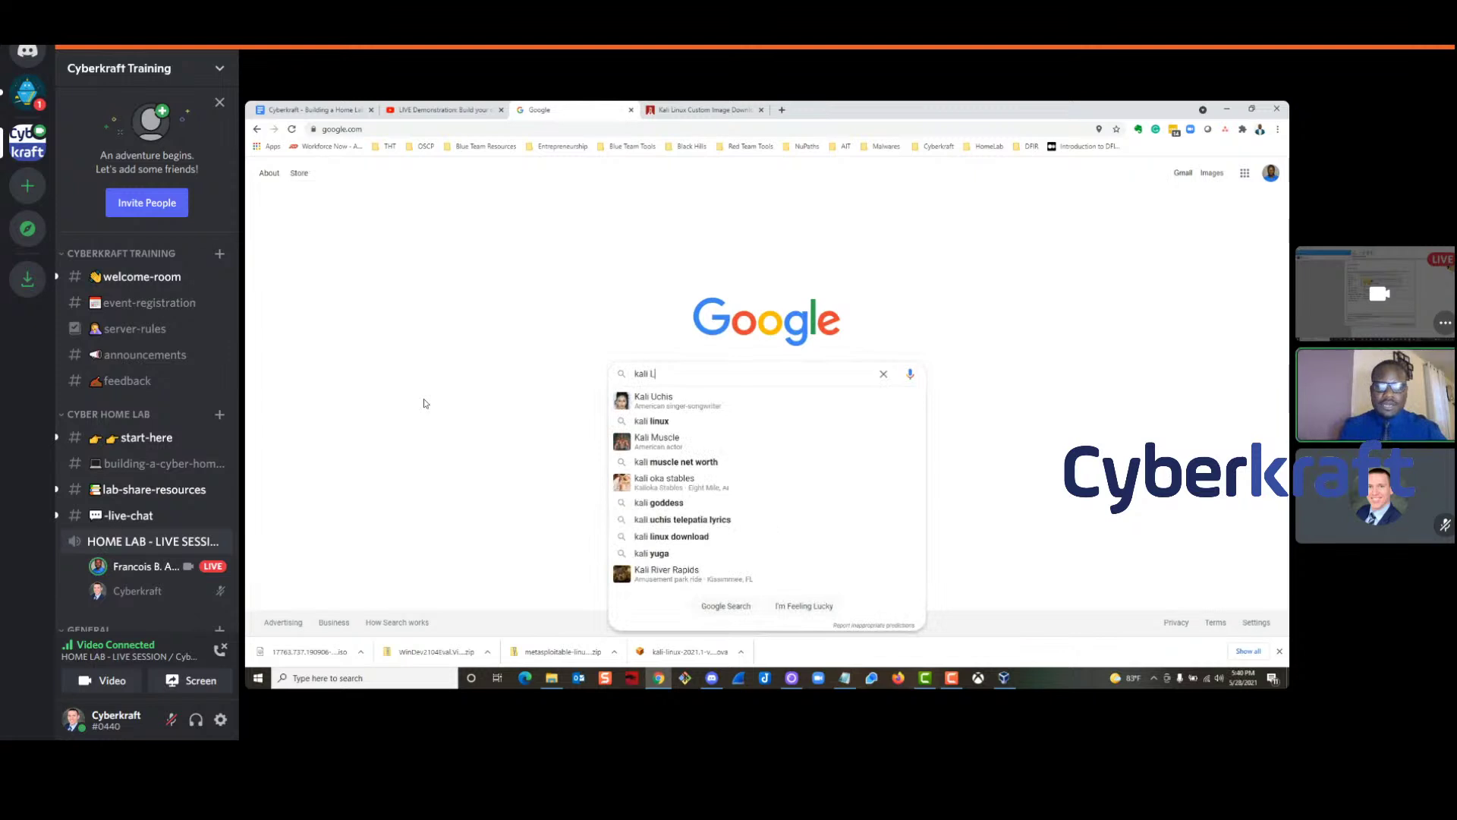
pyautogui.write('inux')
pyautogui.press('Down')
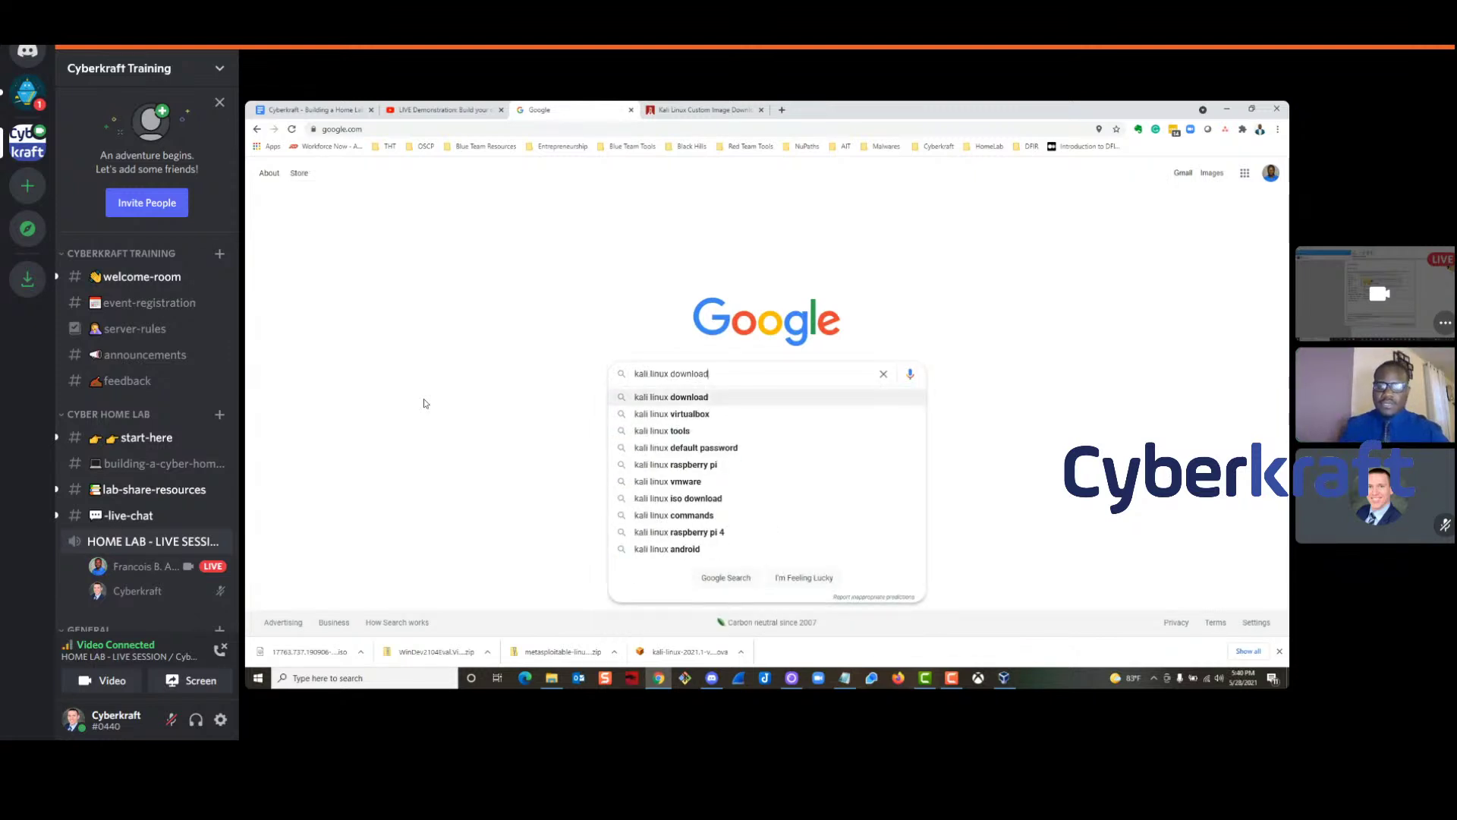
pyautogui.press('Return')
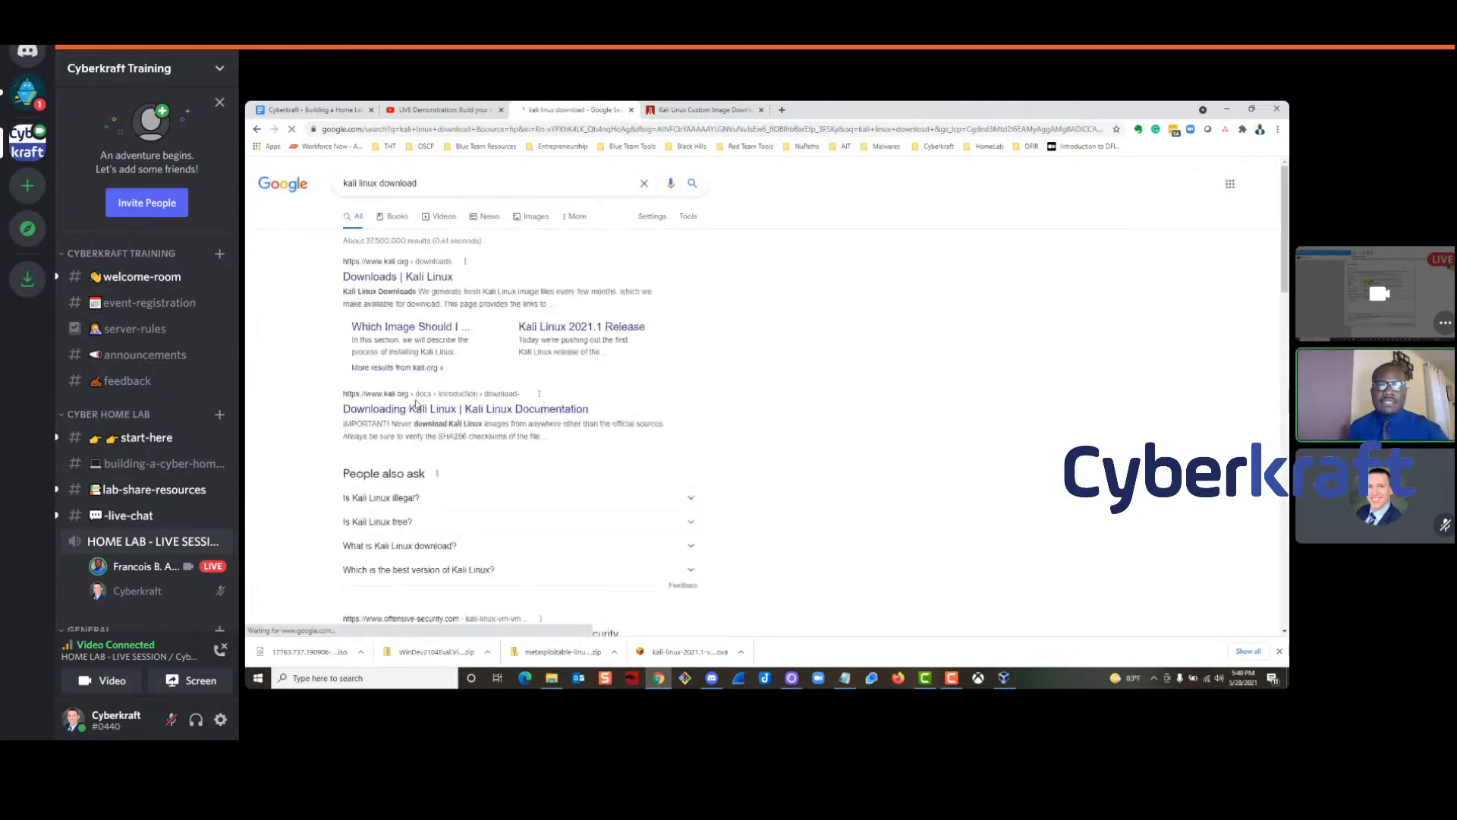
pyautogui.scroll(-2, 331, 352)
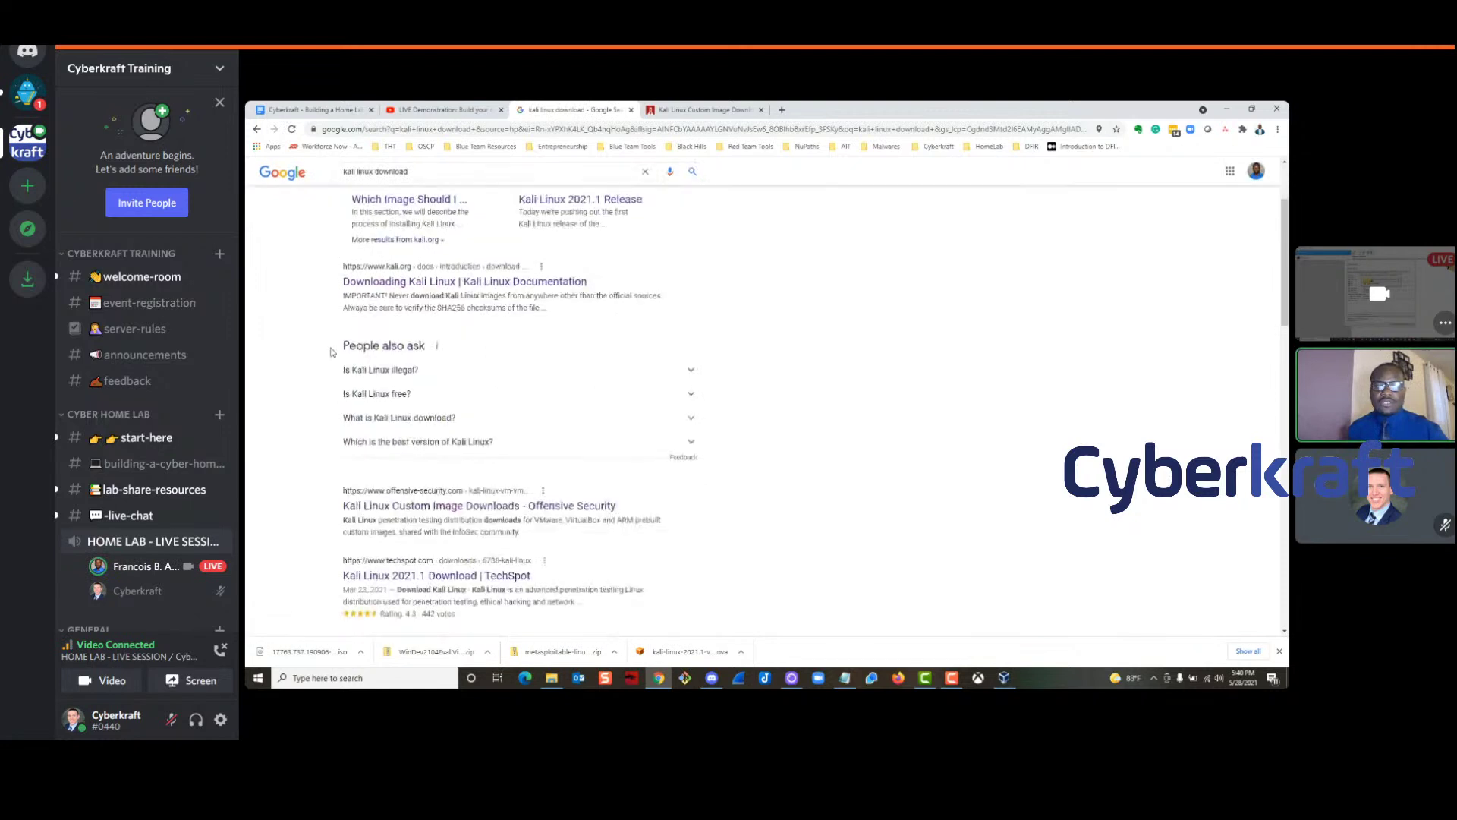
pyautogui.scroll(-2, 296, 389)
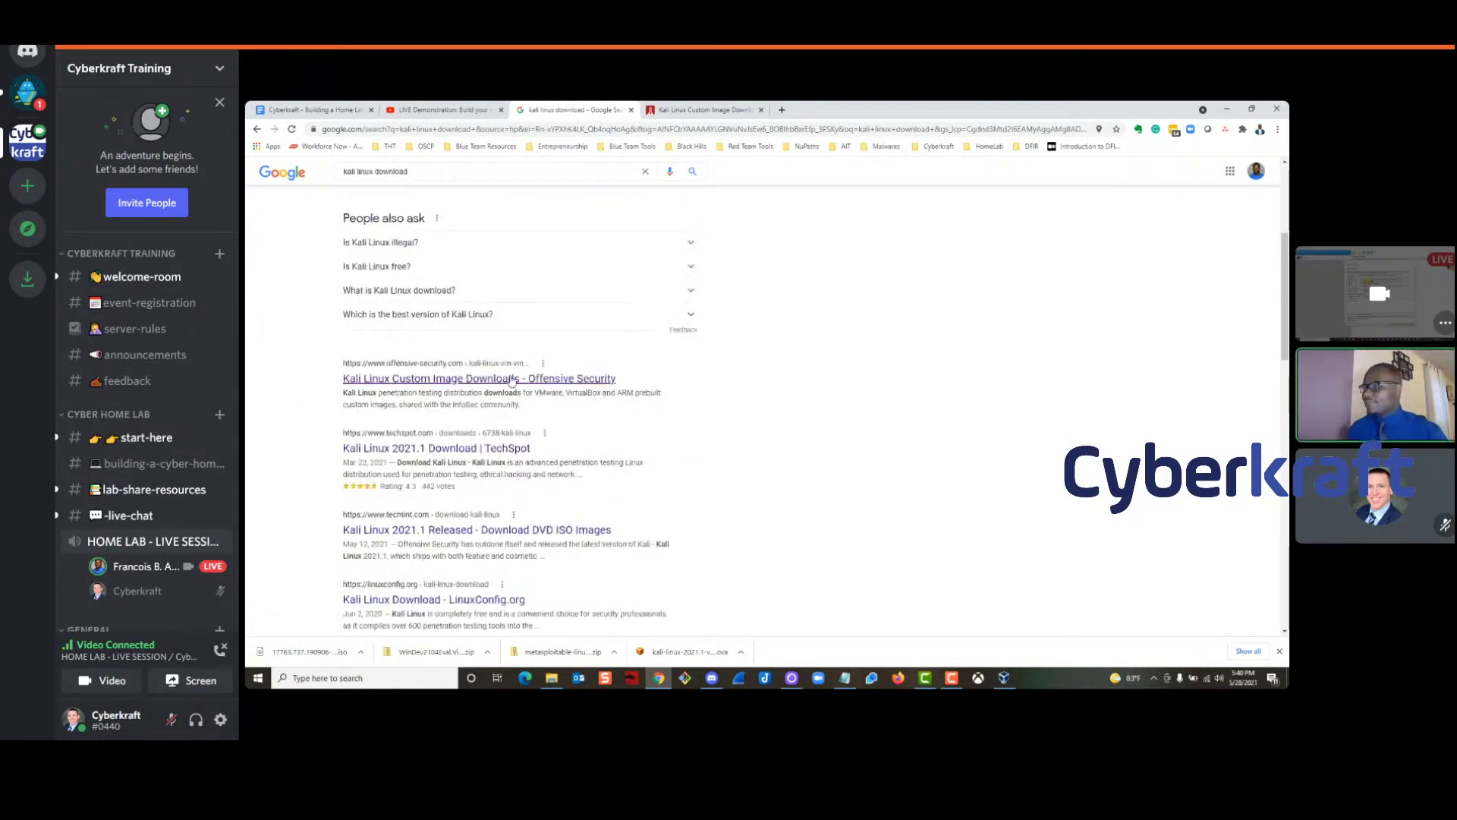
# Open the Offensive Security Kali downloads result and scroll to the VirtualBox Images table
pyautogui.click(398, 380)
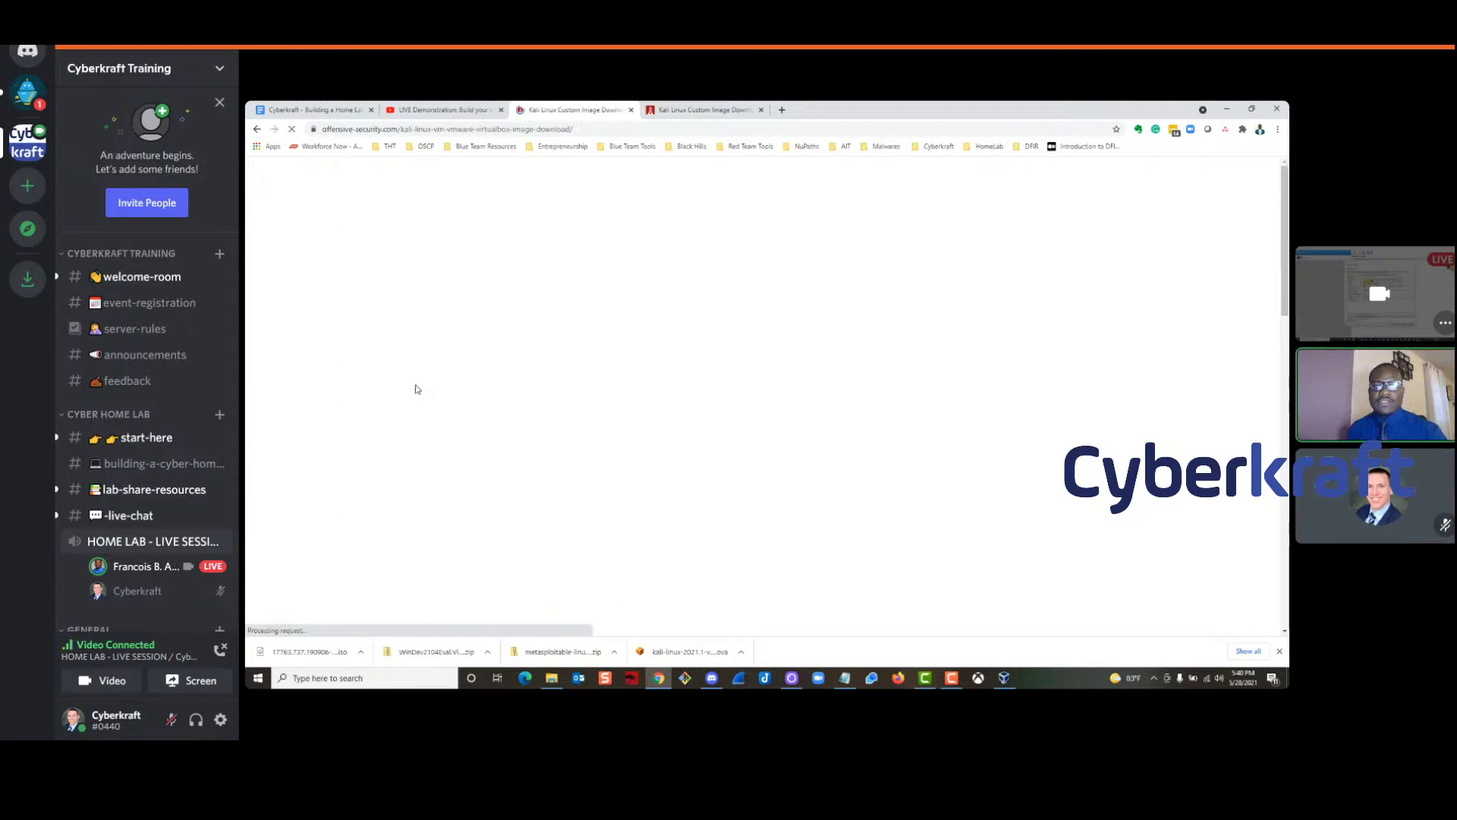
pyautogui.scroll(-5, 379, 392)
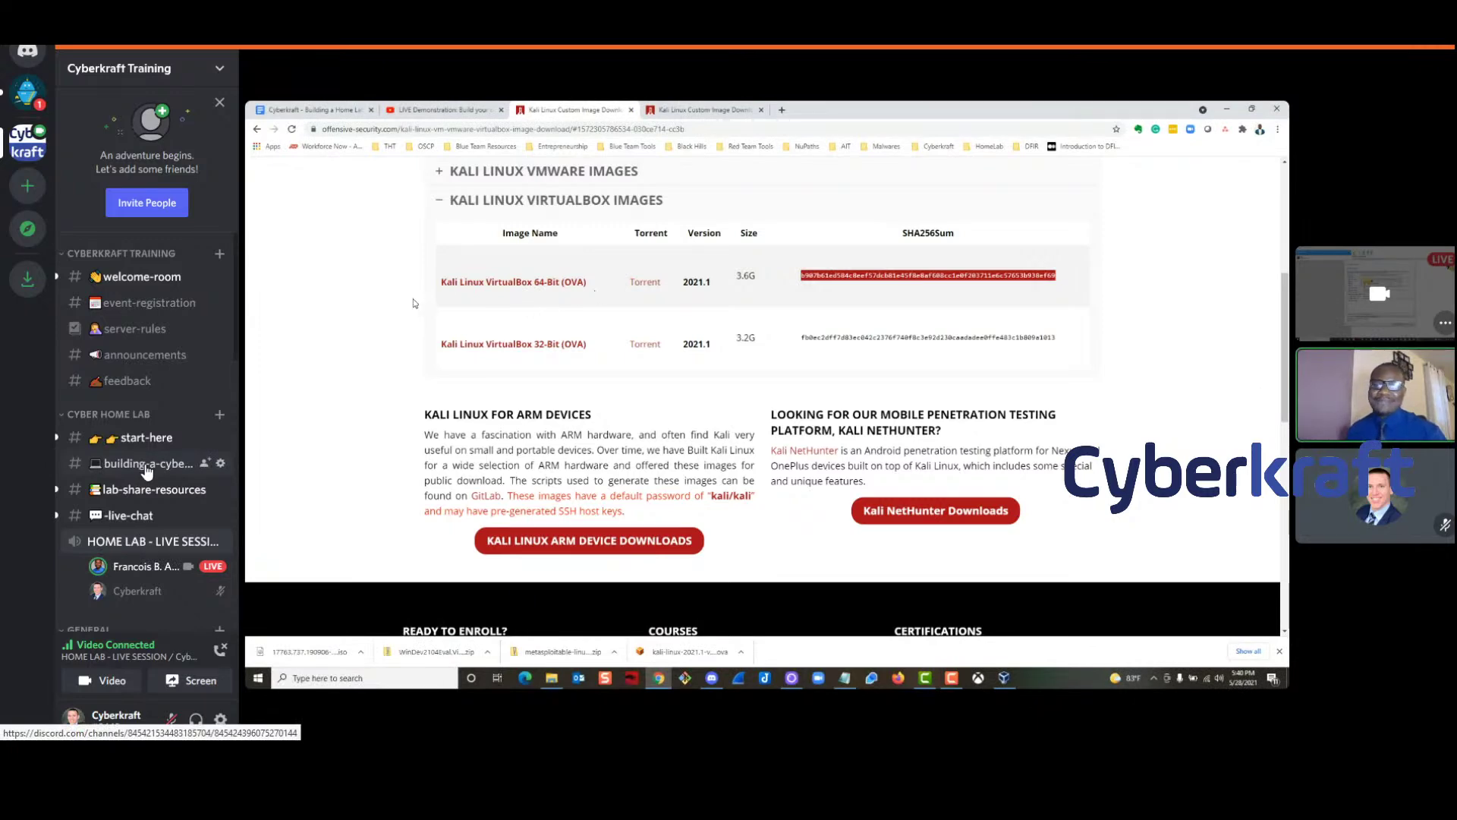
pyautogui.click(146, 467)
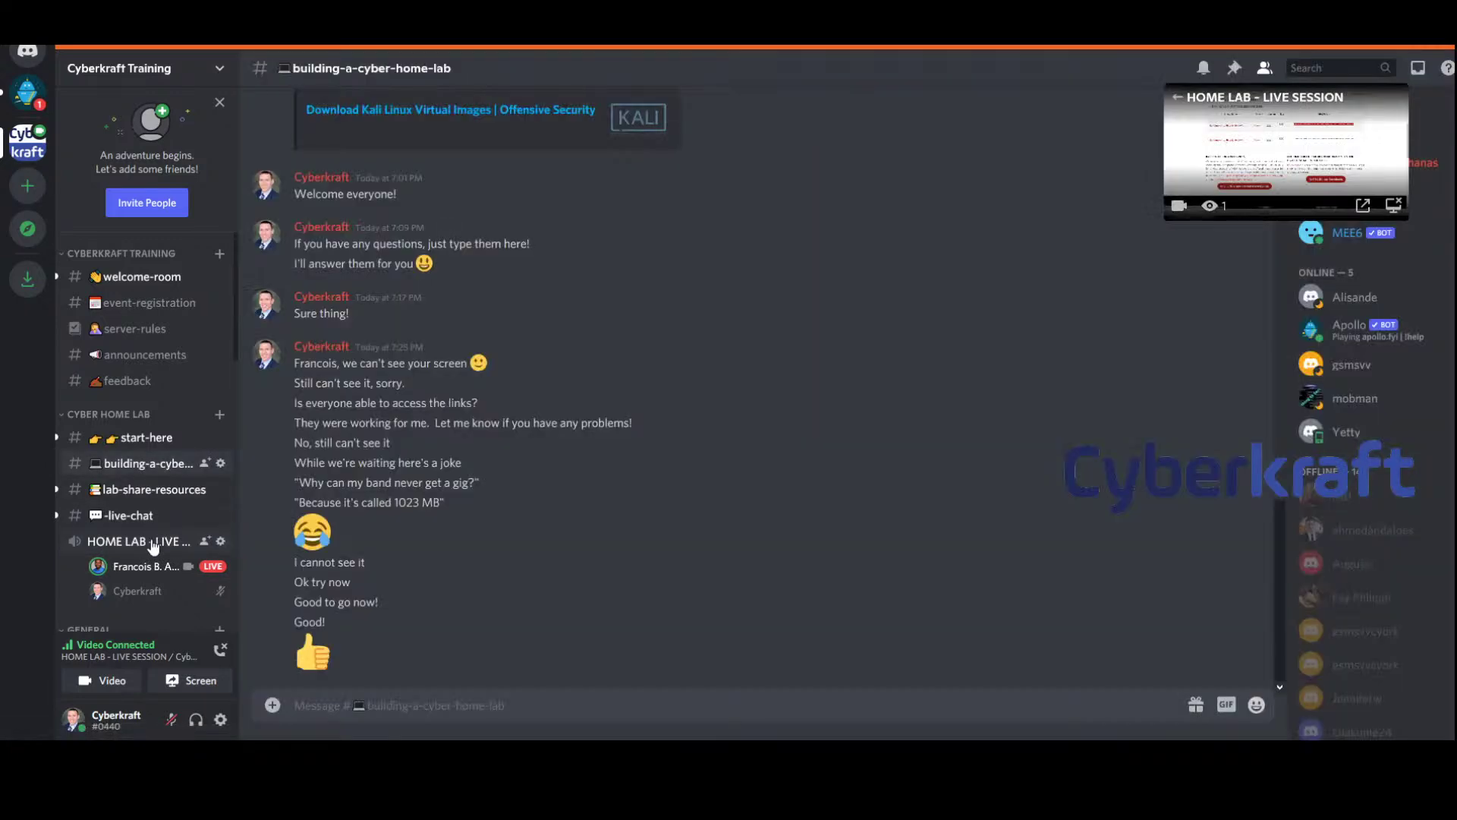
pyautogui.click(152, 543)
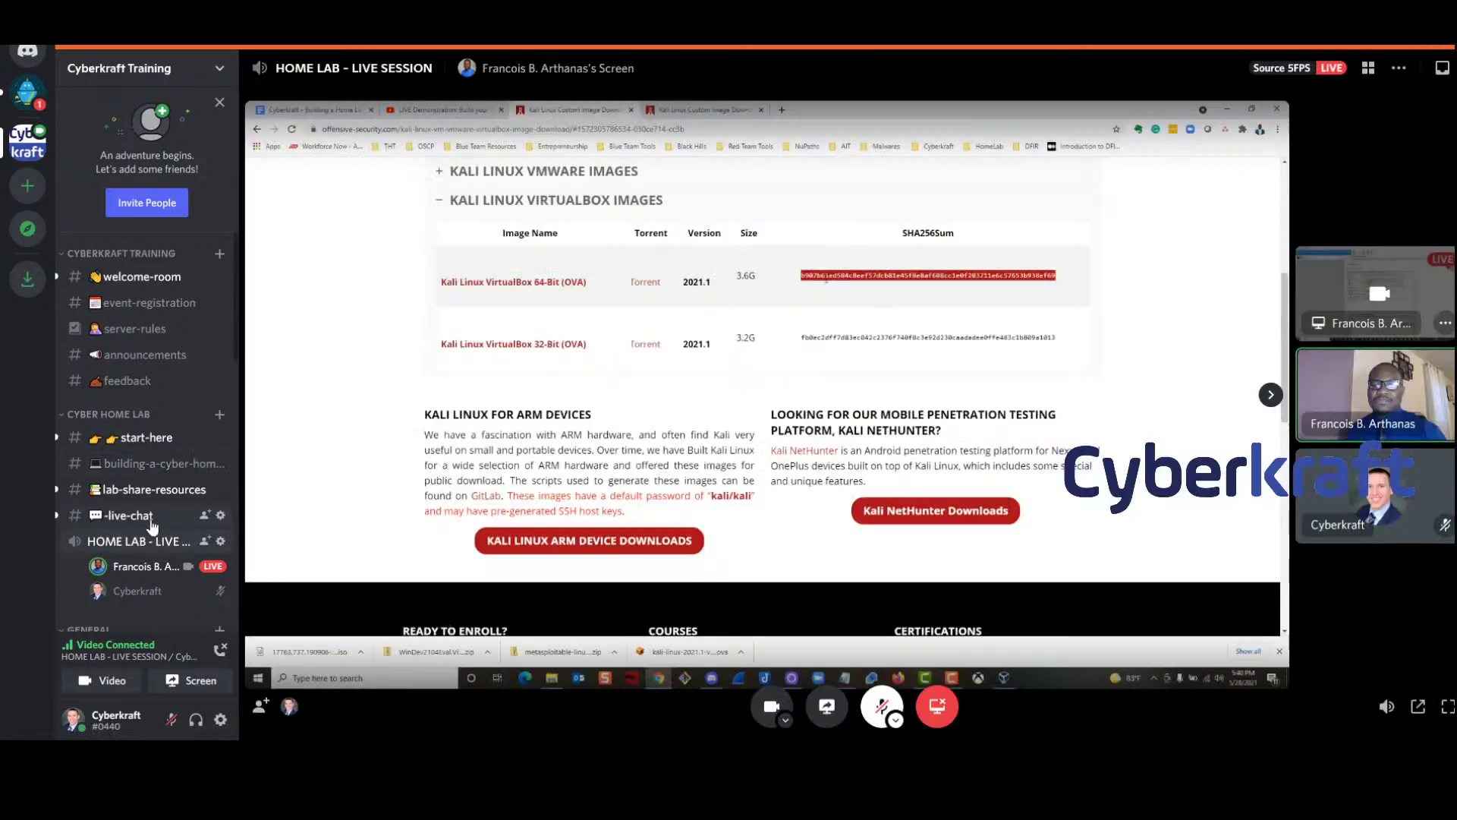
pyautogui.click(146, 467)
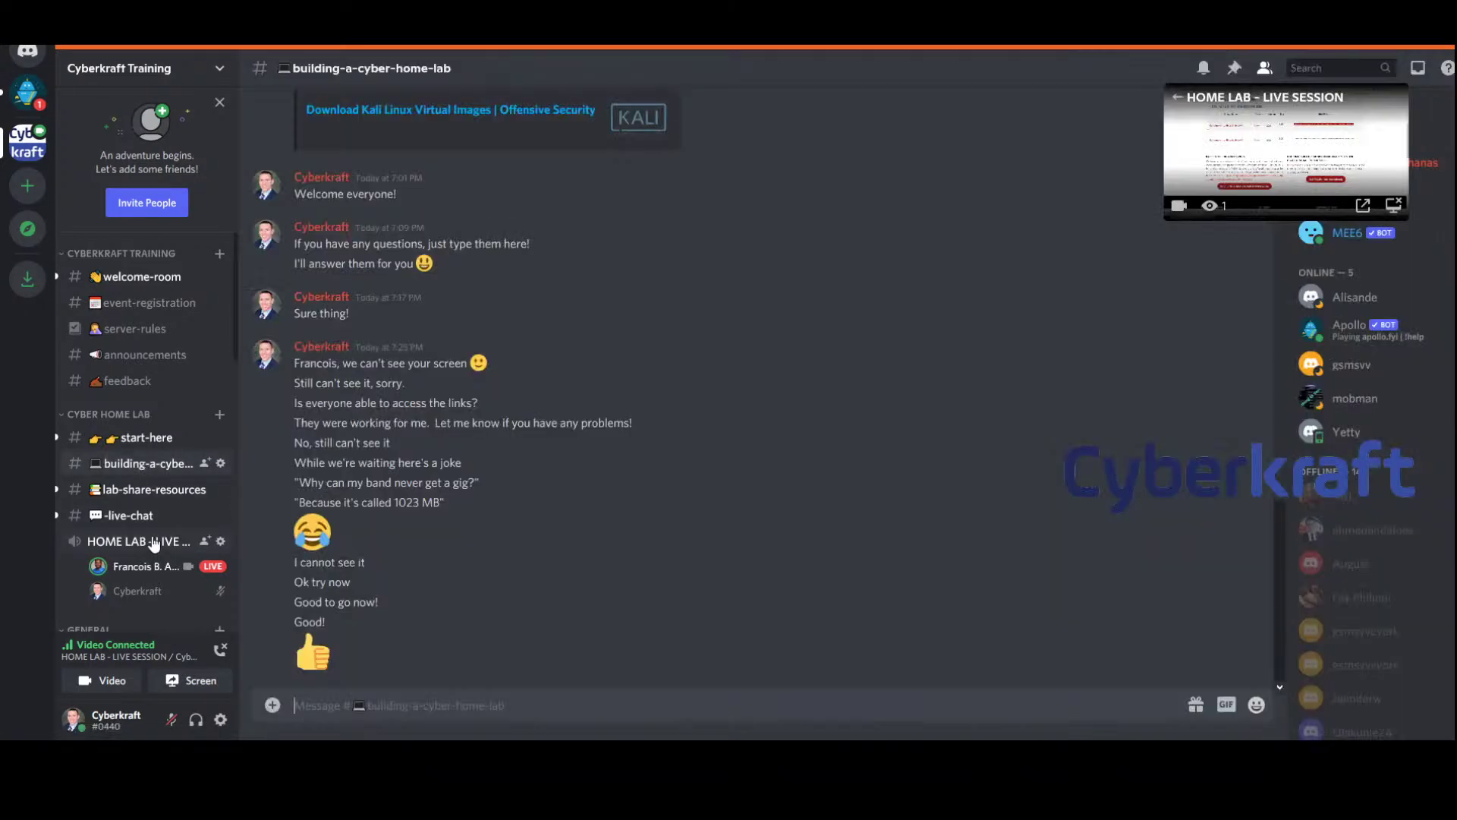
pyautogui.click(154, 543)
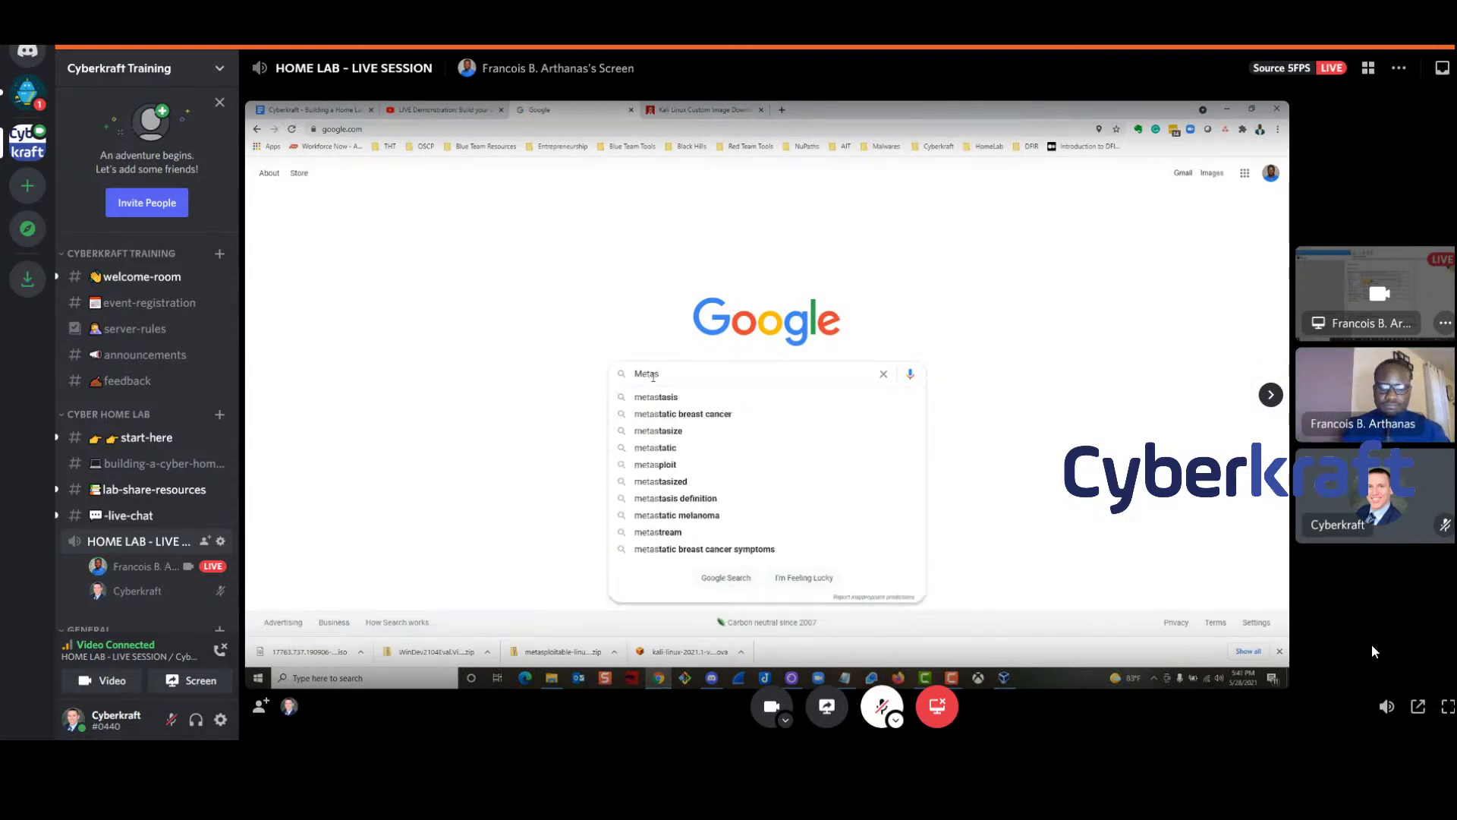
pyautogui.click(129, 515)
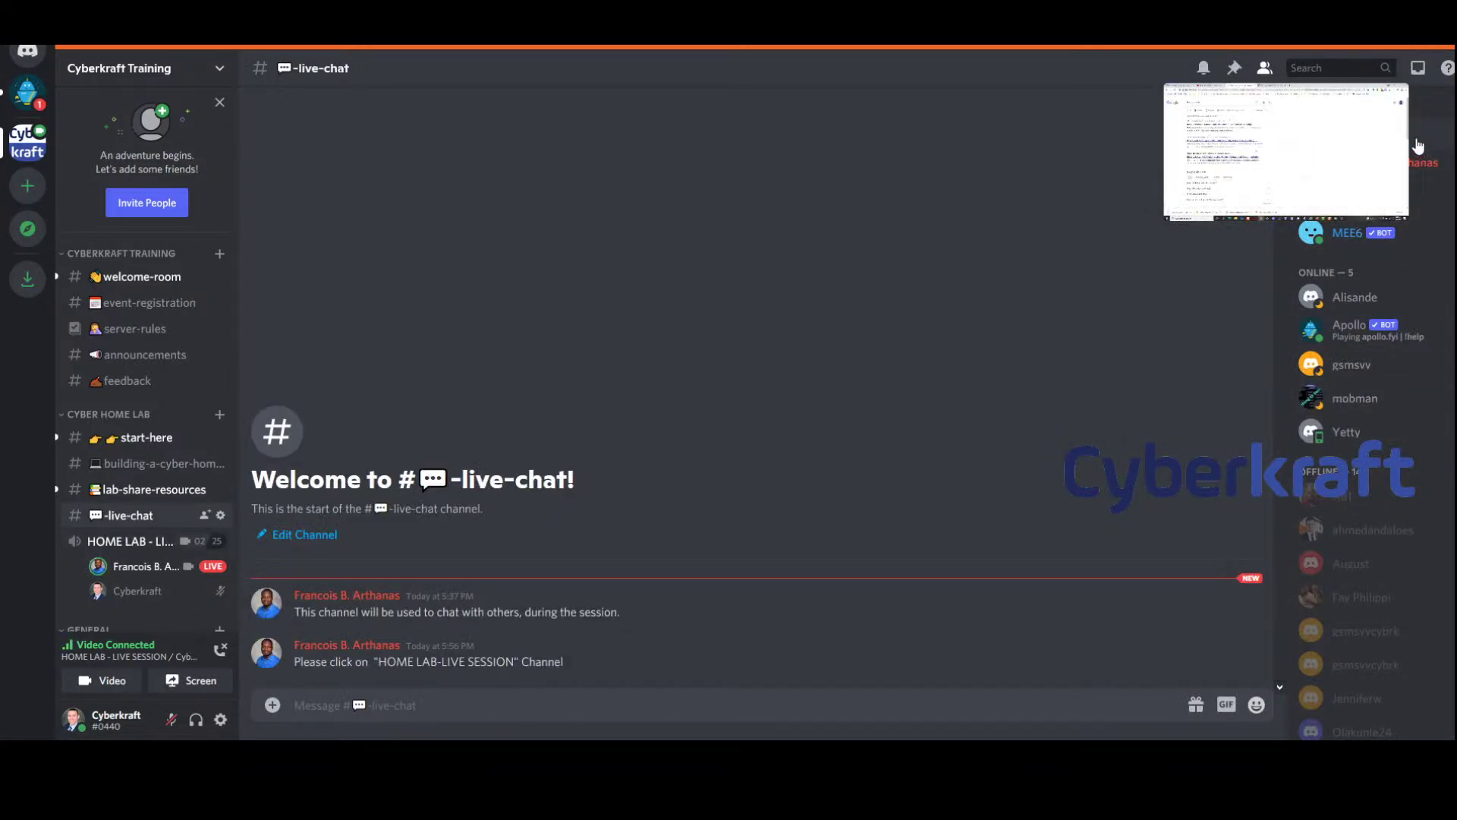
pyautogui.click(124, 544)
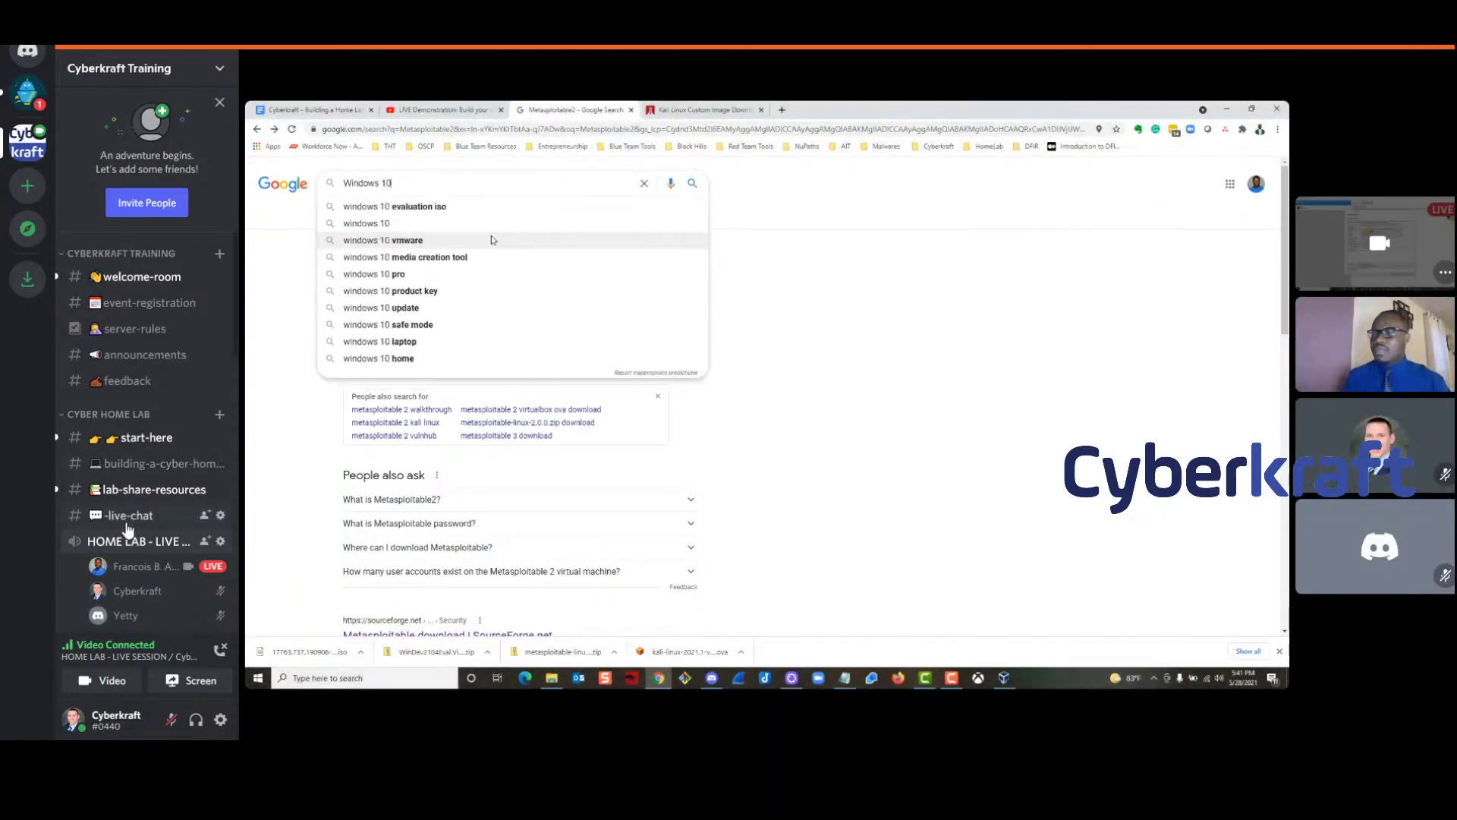
# Return from the live-chat channel to the HOME LAB stream showing the Windows 10 dev environment page
pyautogui.click(127, 518)
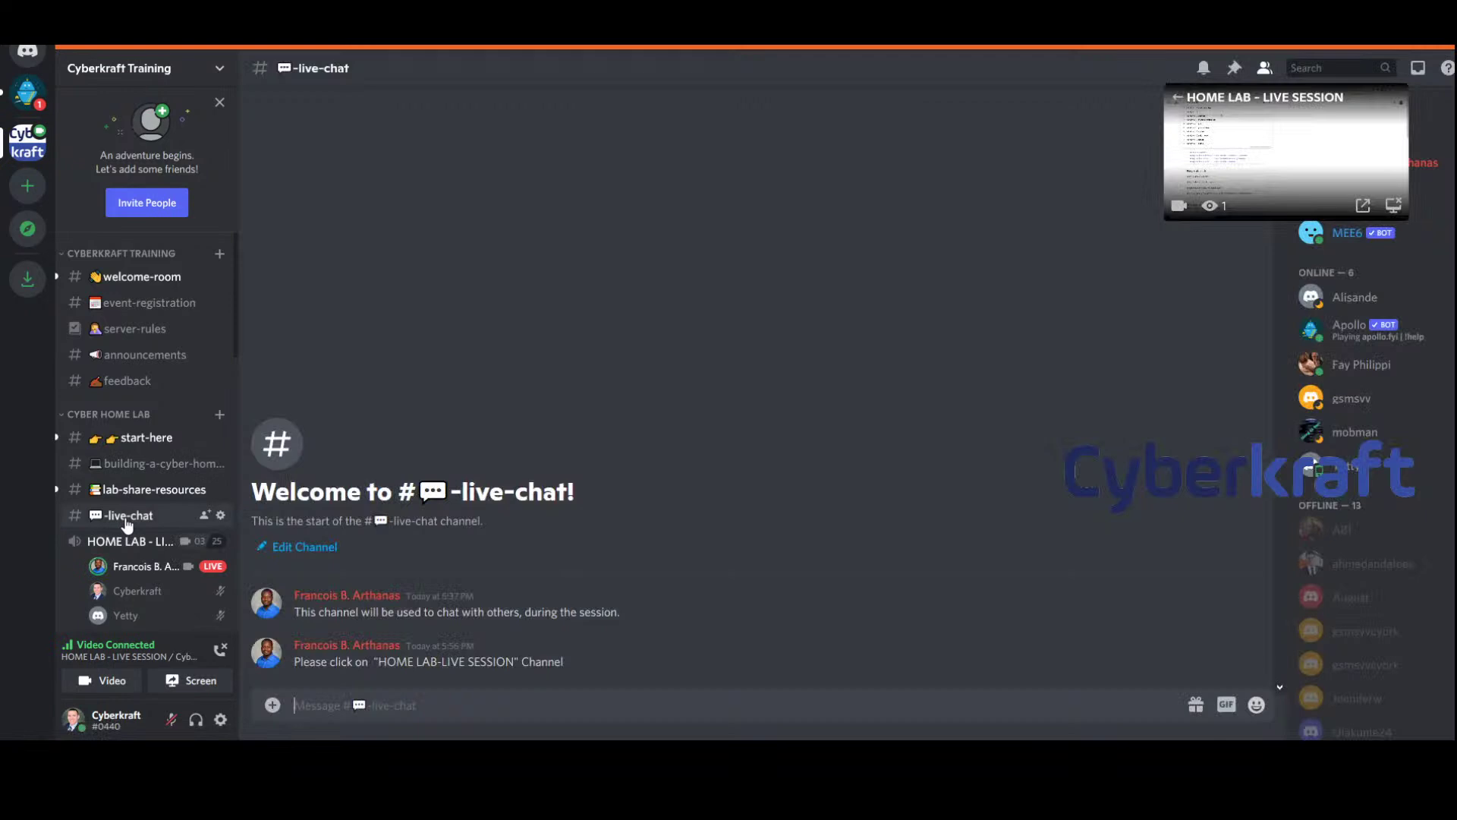
pyautogui.click(133, 472)
pyautogui.click(1287, 152)
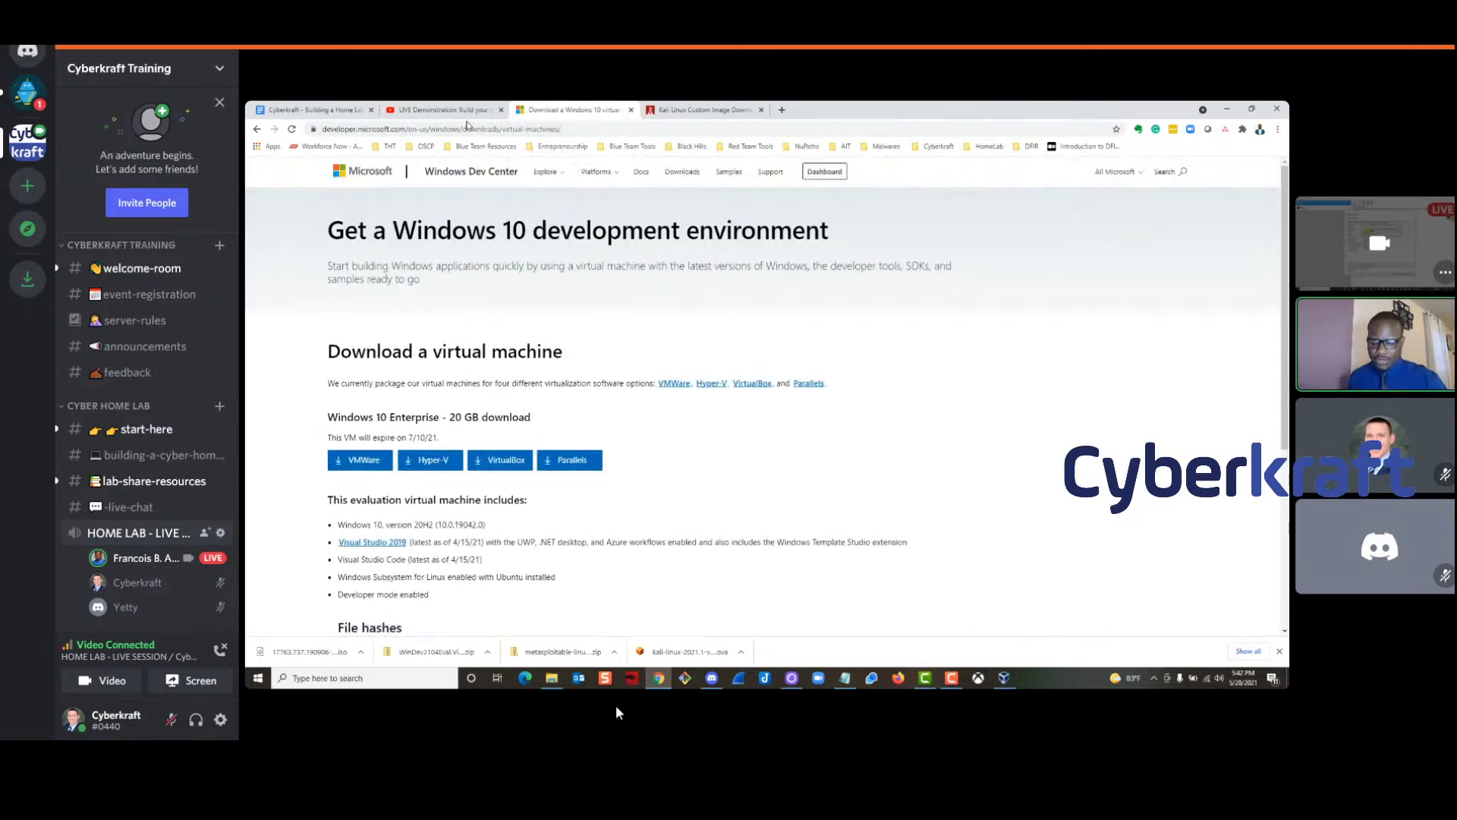
# Review the Windows 10 Enterprise evaluation VM packages for VMware, Hyper-V, VirtualBox and Parallels
pyautogui.moveTo(795, 575)
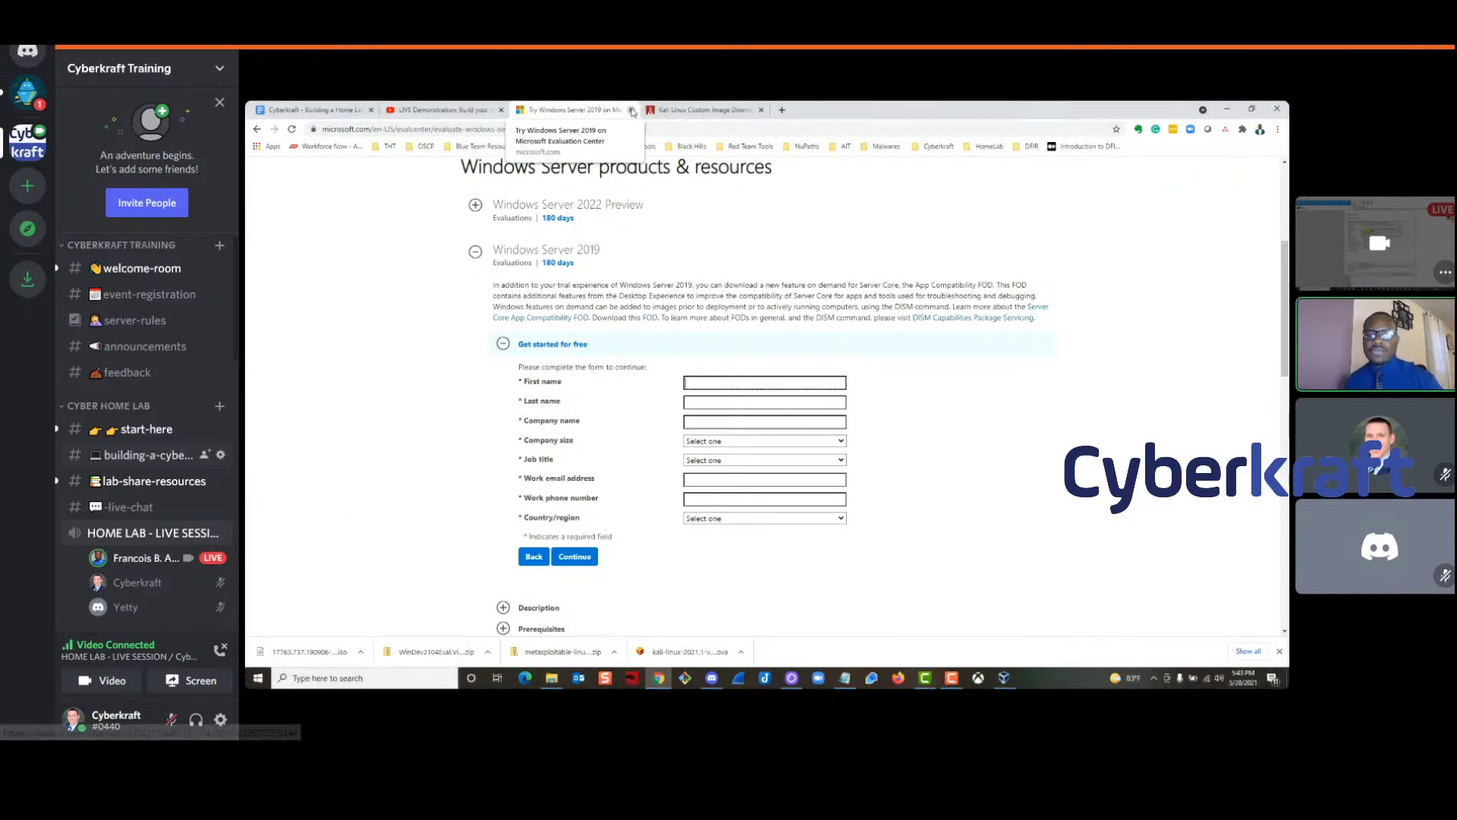
pyautogui.click(156, 455)
pyautogui.scroll(6, 641, 417)
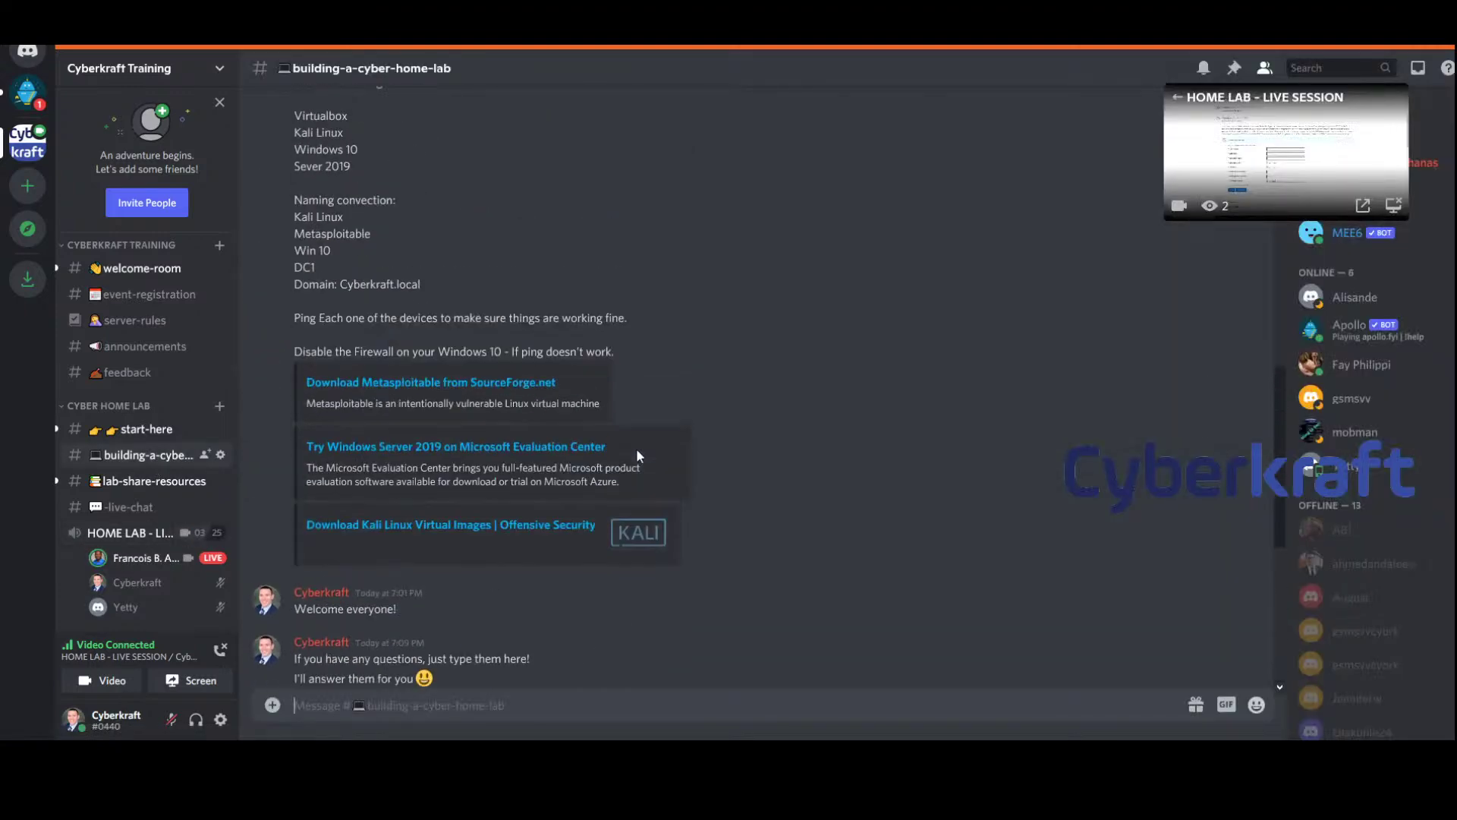
pyautogui.click(481, 453)
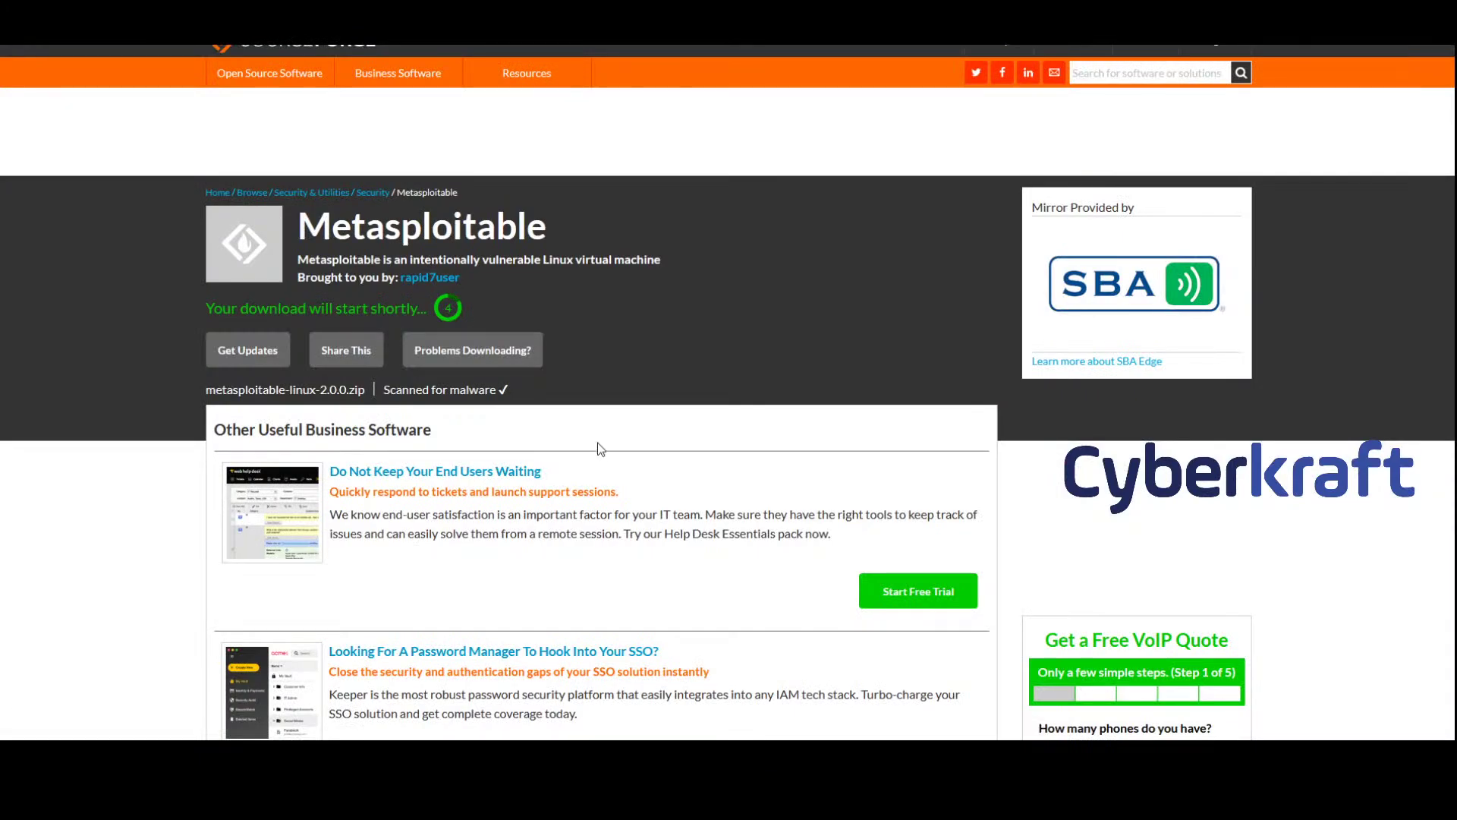
pyautogui.hotkey('alt', 'Tab')
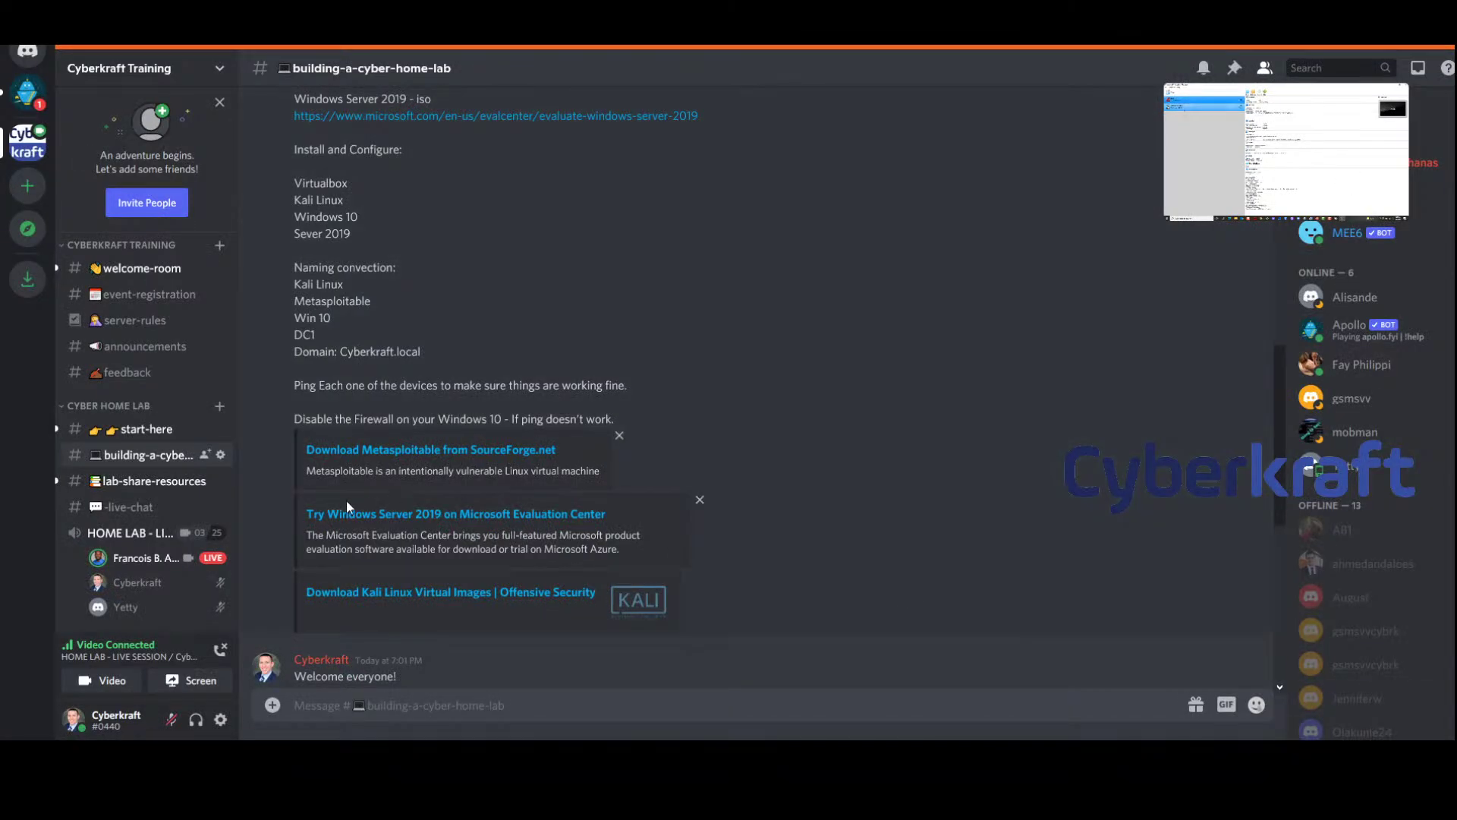
pyautogui.click(135, 537)
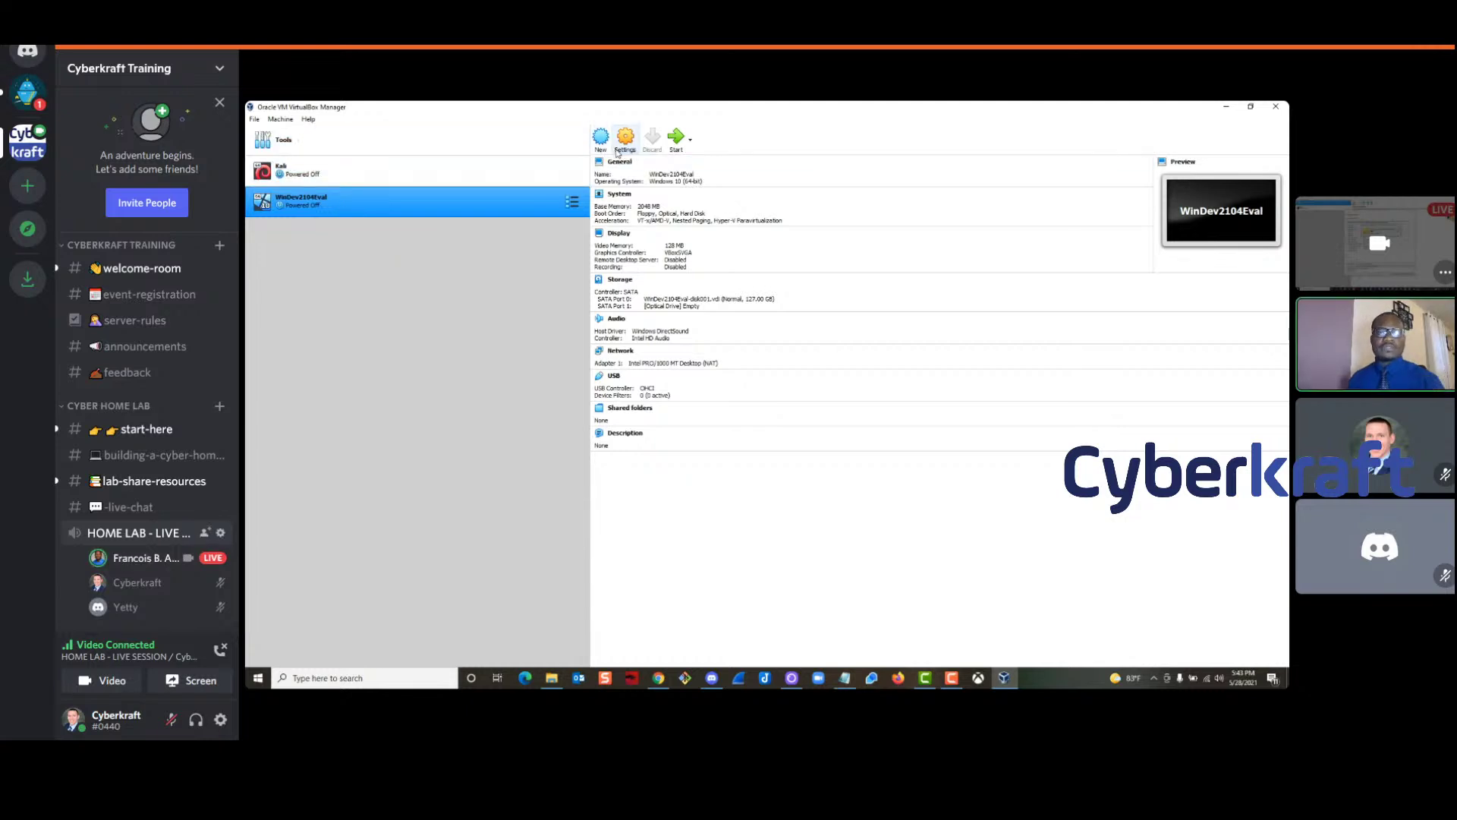
# Rename the WinDev2104Eval VM to Win10 and attach Adapter 1 to NAT Network SW01
pyautogui.rightClick(414, 199)
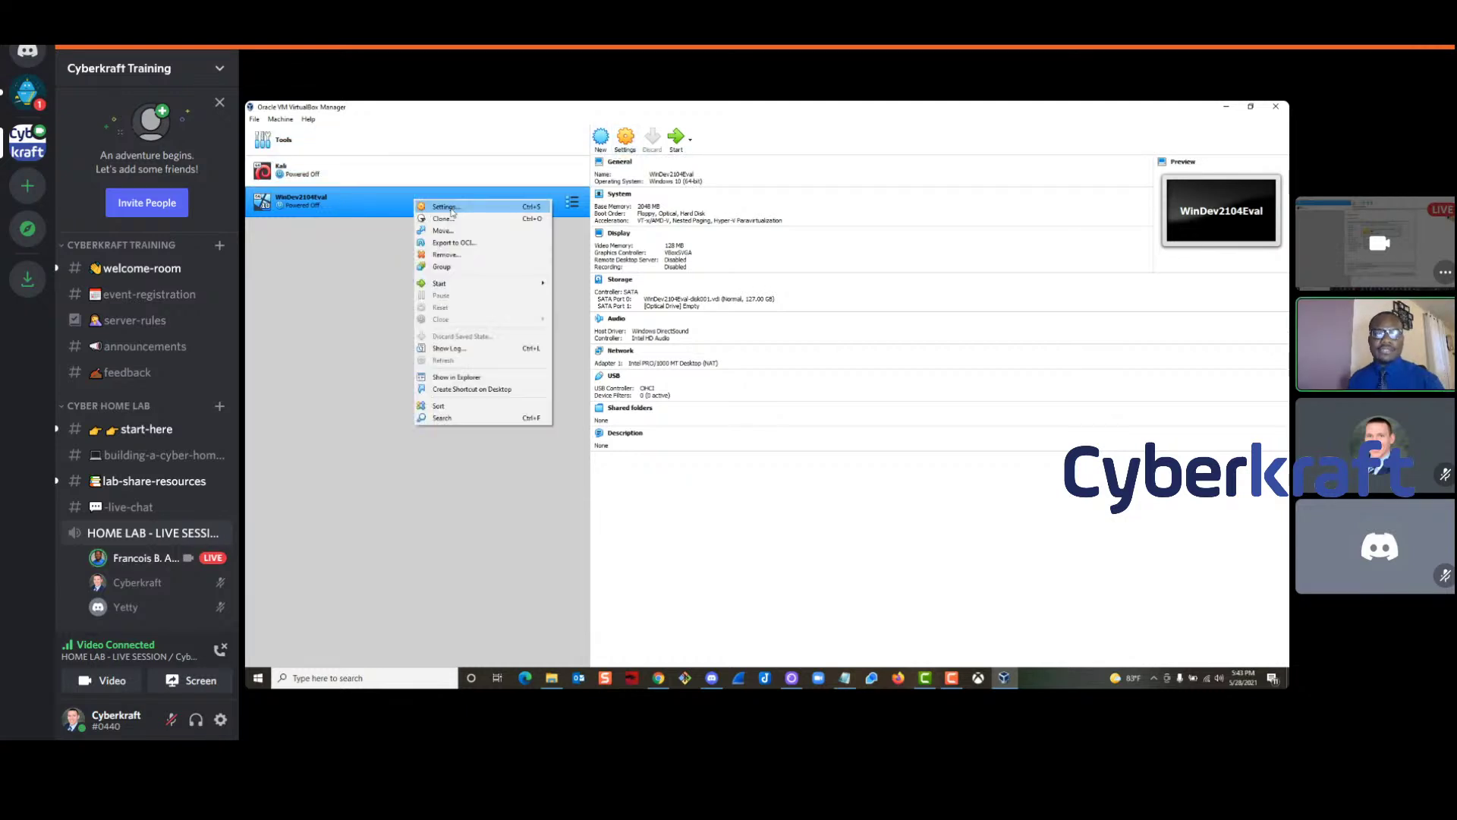
pyautogui.click(728, 304)
pyautogui.hotkey('ctrl', 's')
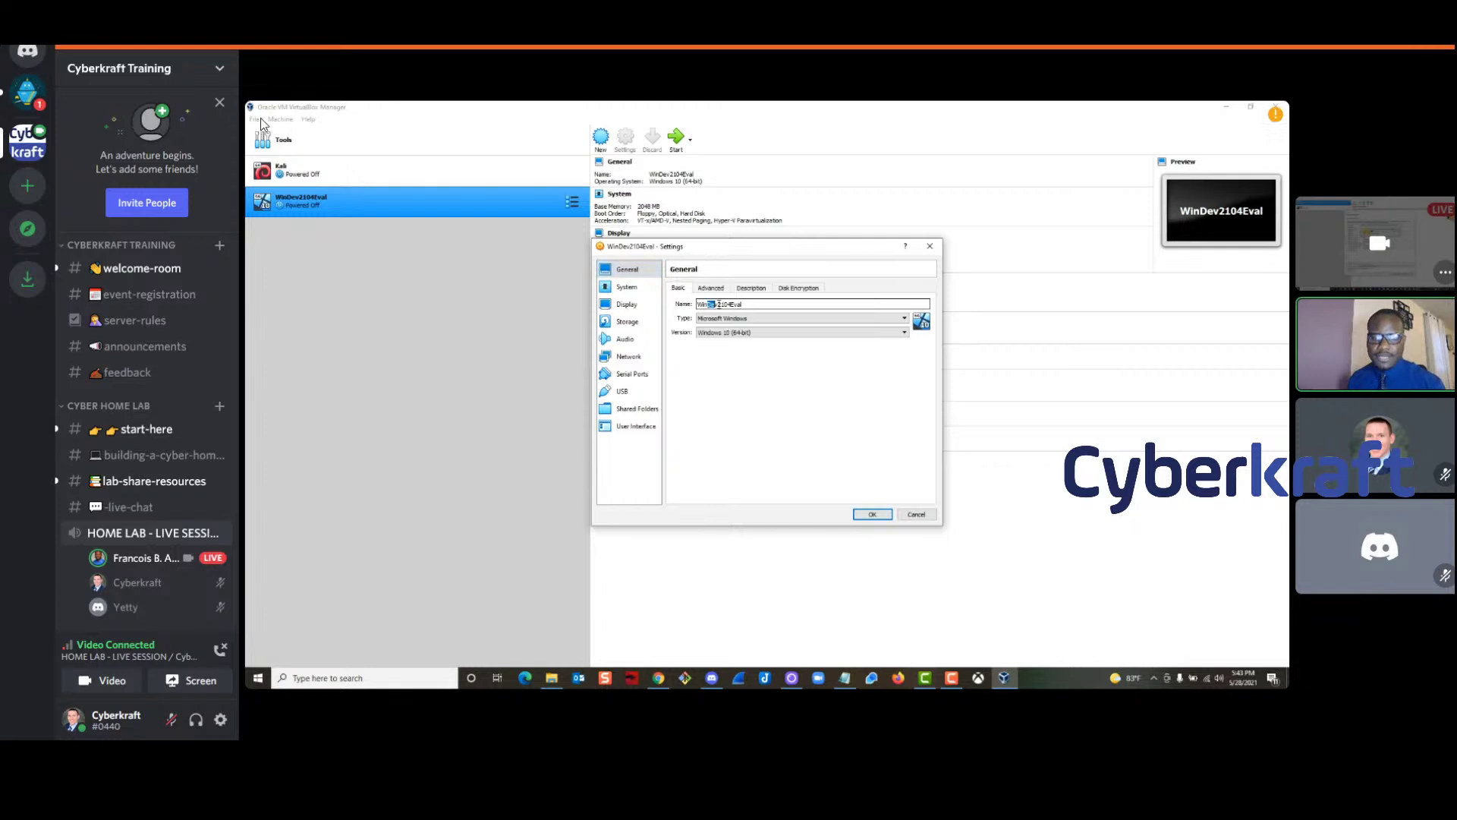
pyautogui.doubleClick(760, 302)
pyautogui.write('Win 10')
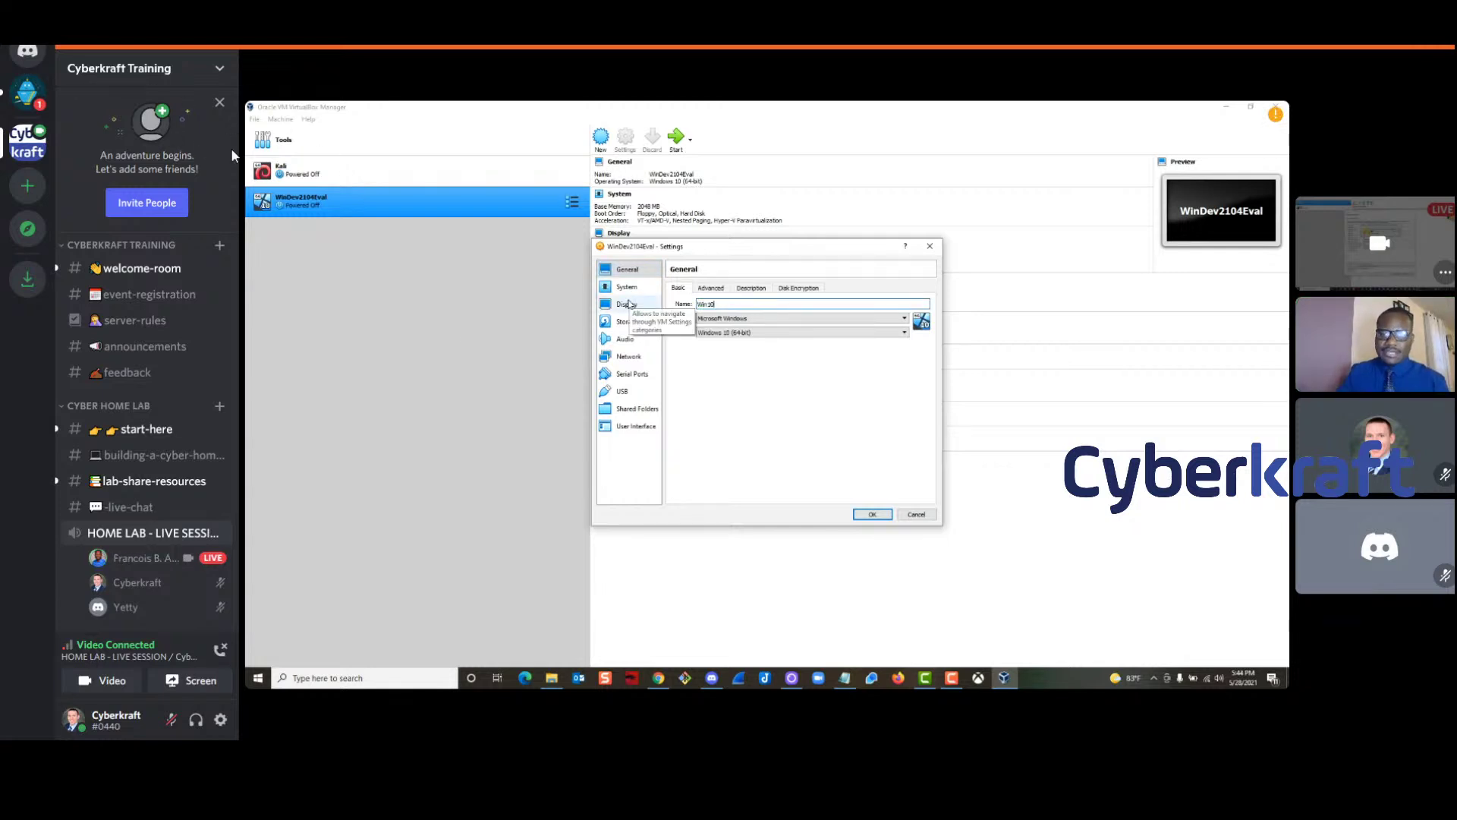
pyautogui.moveTo(1208, 730)
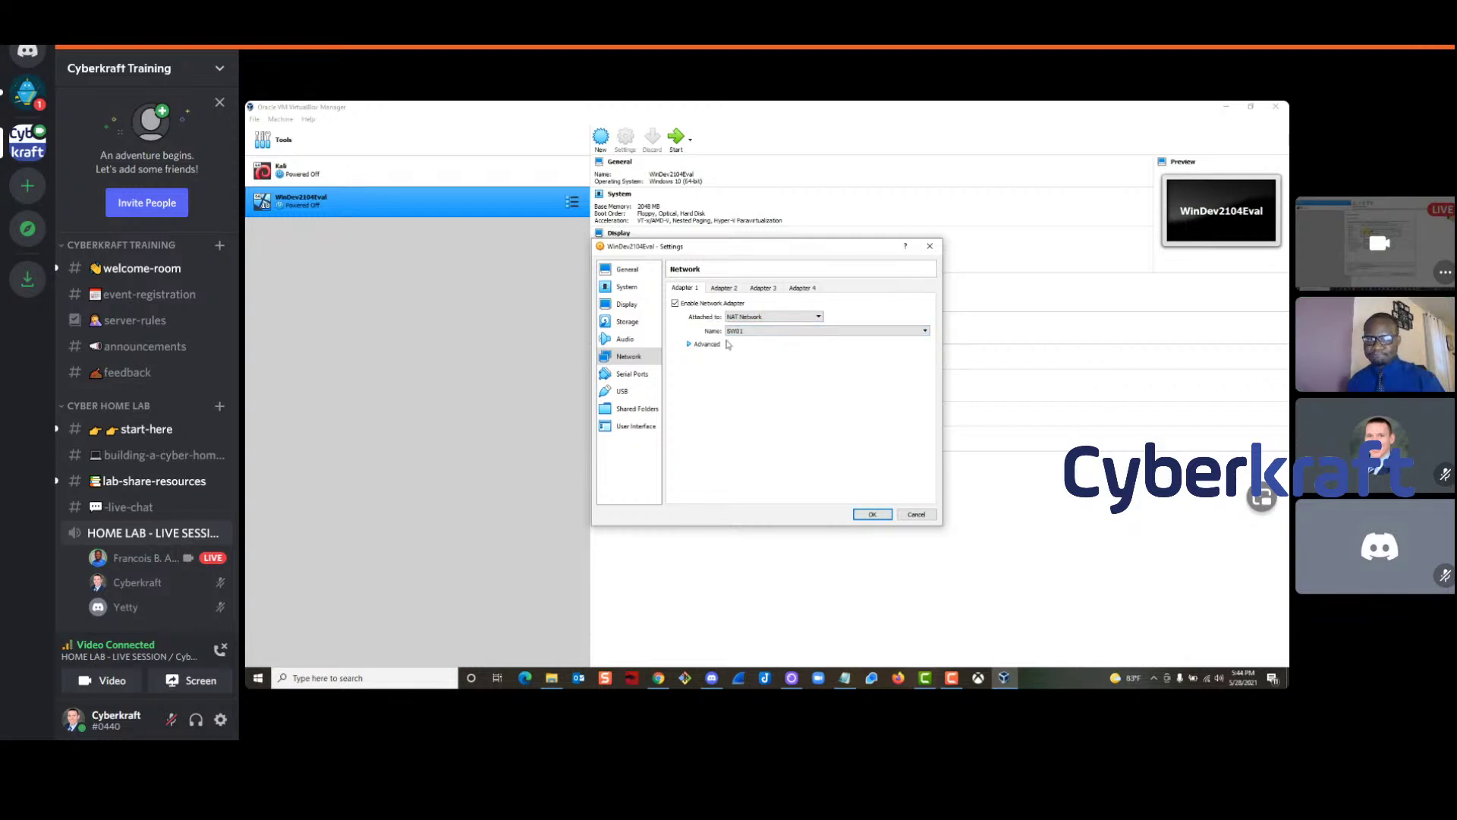
pyautogui.click(872, 514)
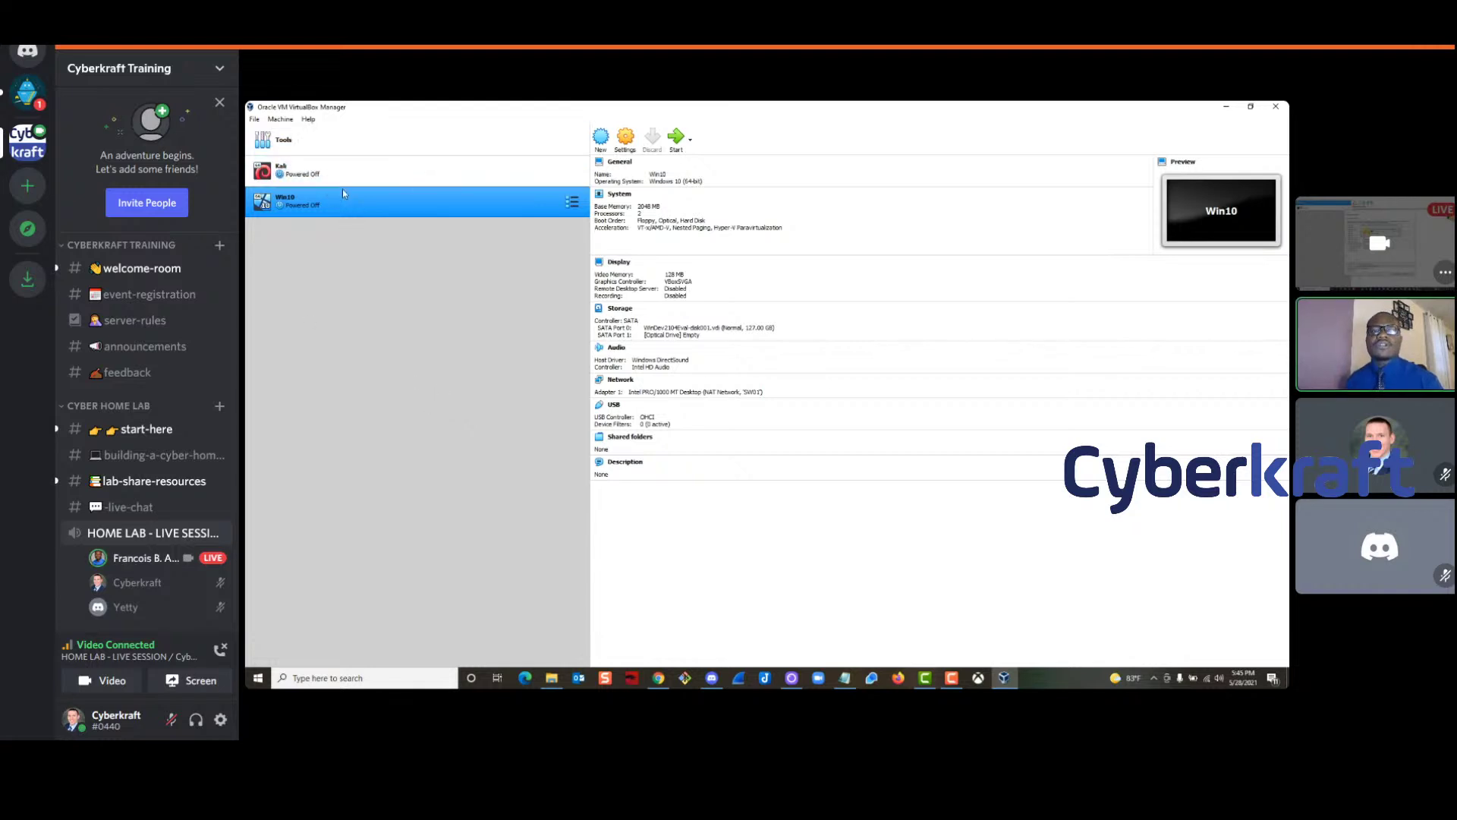
pyautogui.click(346, 139)
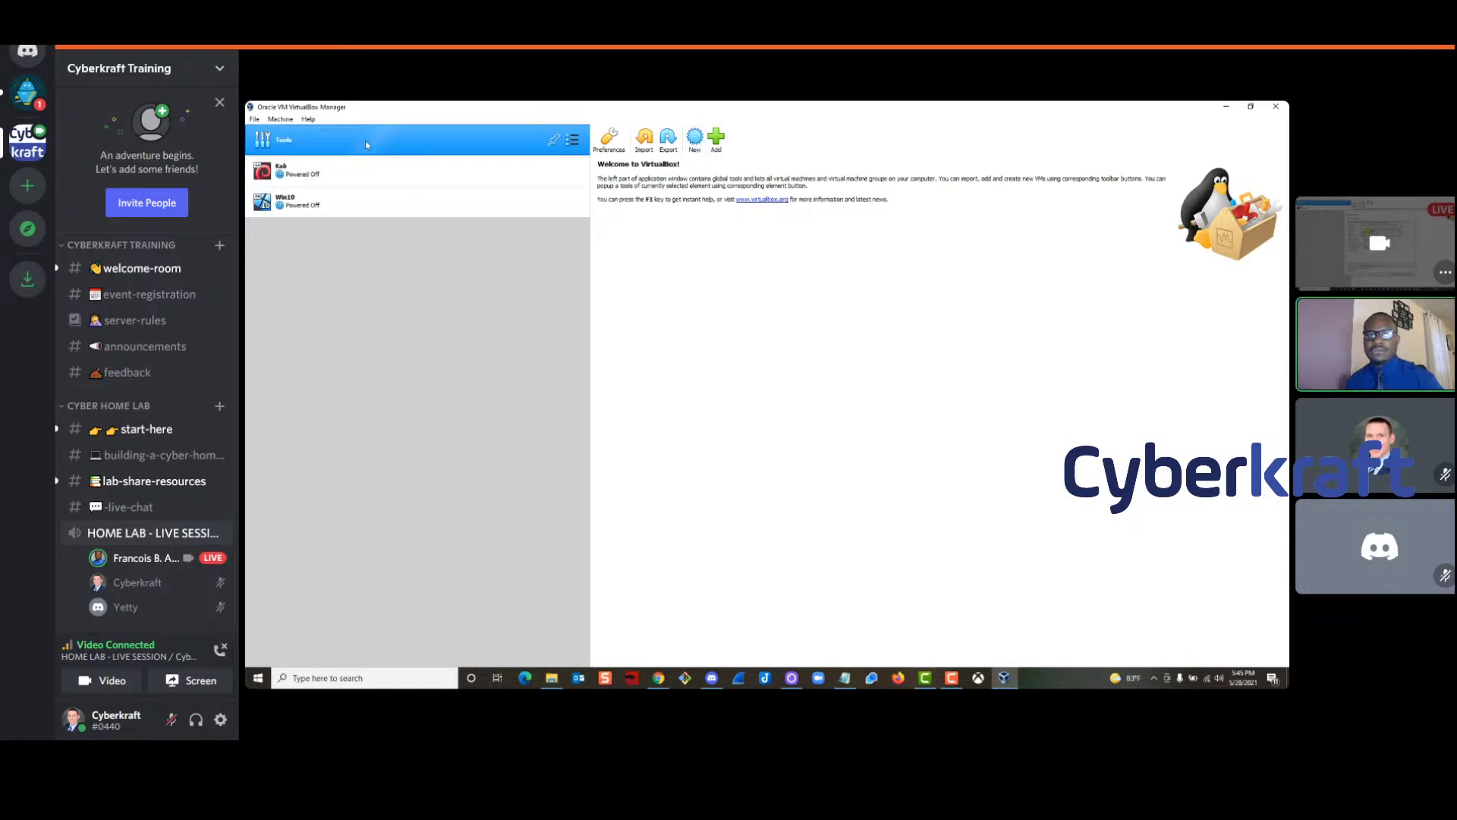
# Start a new virtual machine and move and widen the Create Virtual Machine dialog
pyautogui.click(695, 140)
pyautogui.moveTo(703, 279); pyautogui.dragTo(700, 275)
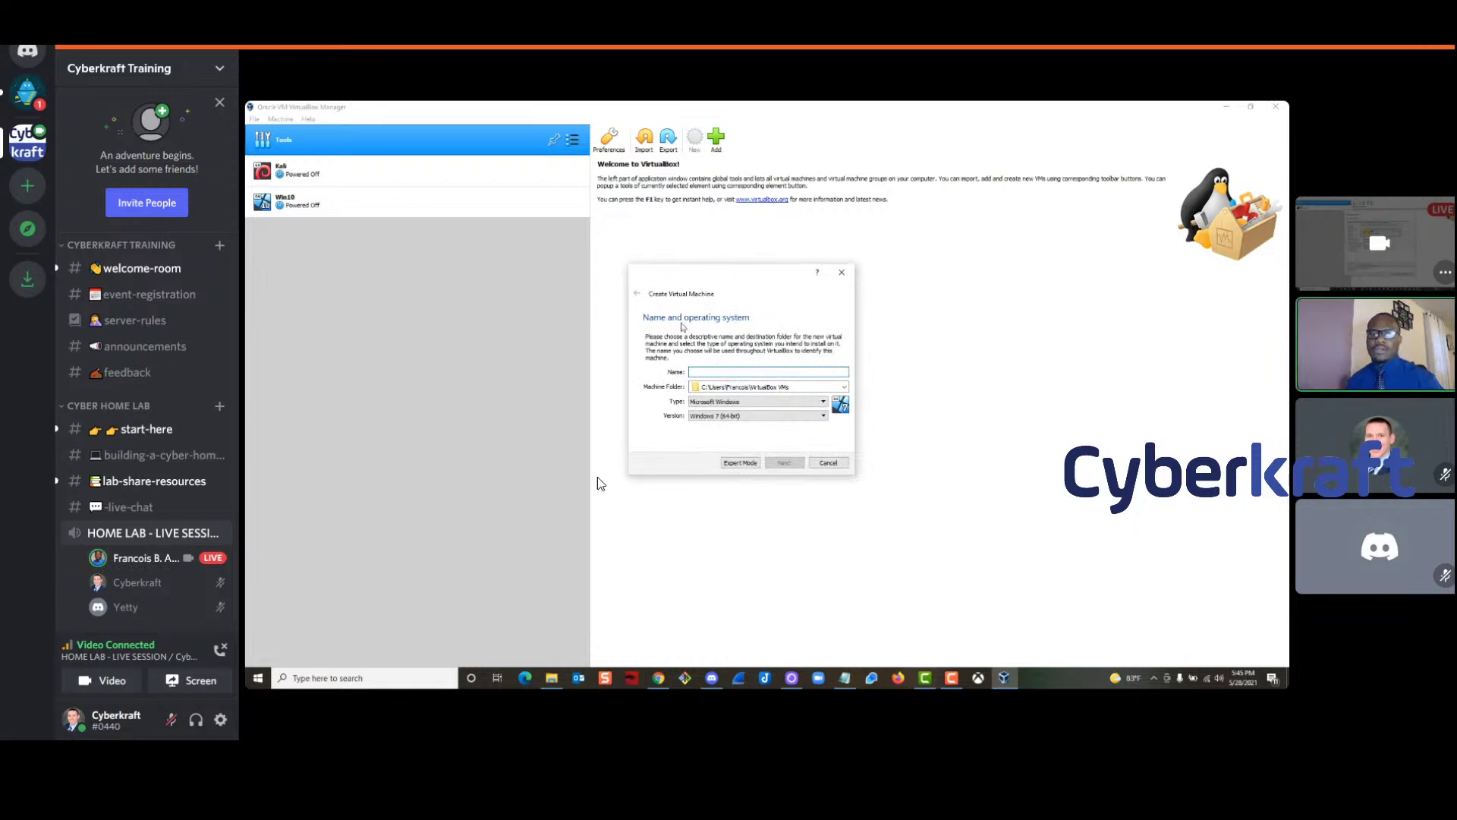
pyautogui.moveTo(671, 267); pyautogui.dragTo(633, 216)
pyautogui.moveTo(818, 278); pyautogui.dragTo(901, 277)
pyautogui.moveTo(737, 226); pyautogui.dragTo(725, 221)
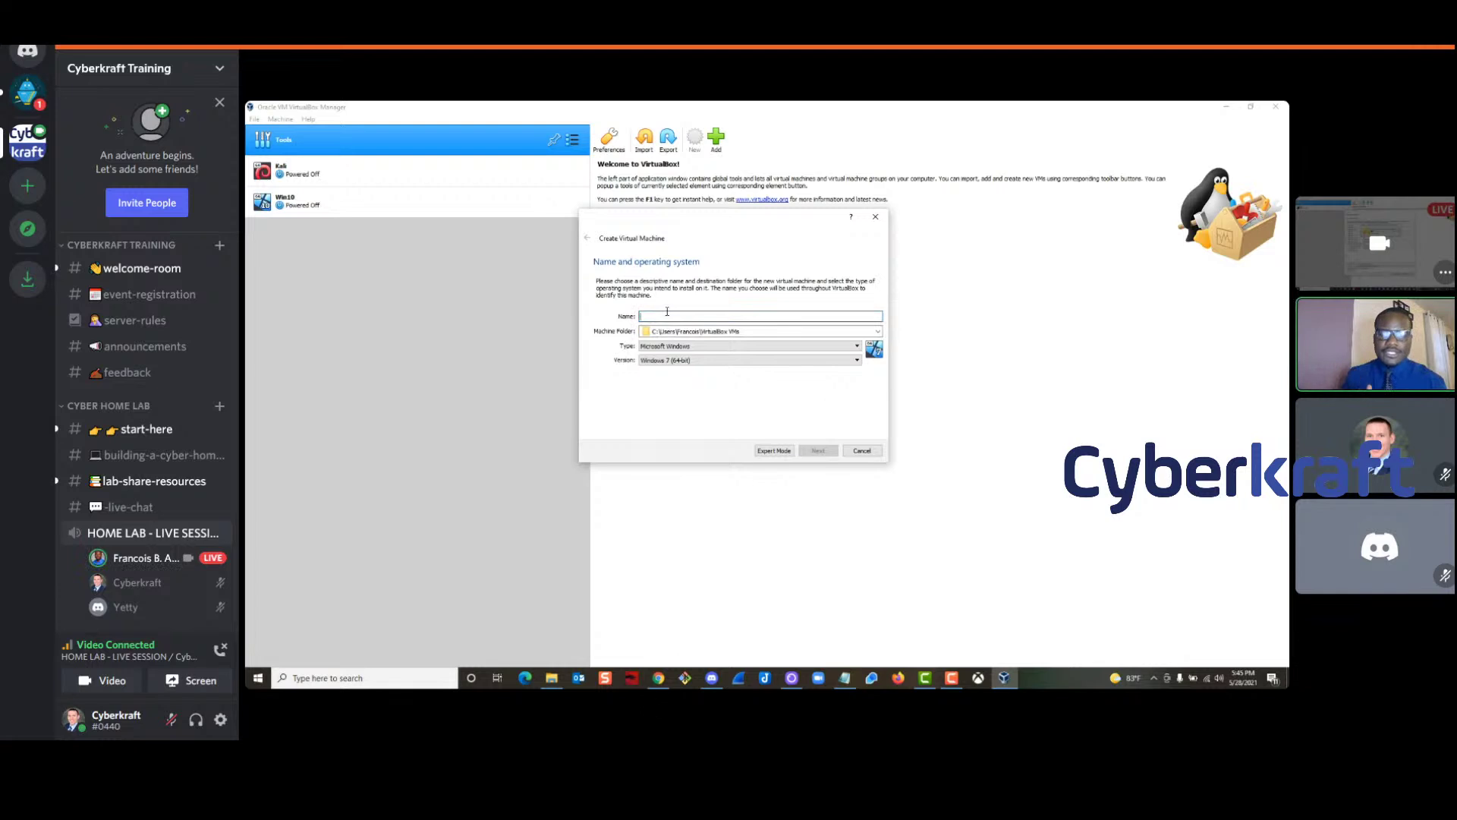
# Name the machine DC1 as Microsoft Windows and open the Version list
pyautogui.moveTo(1369, 427)
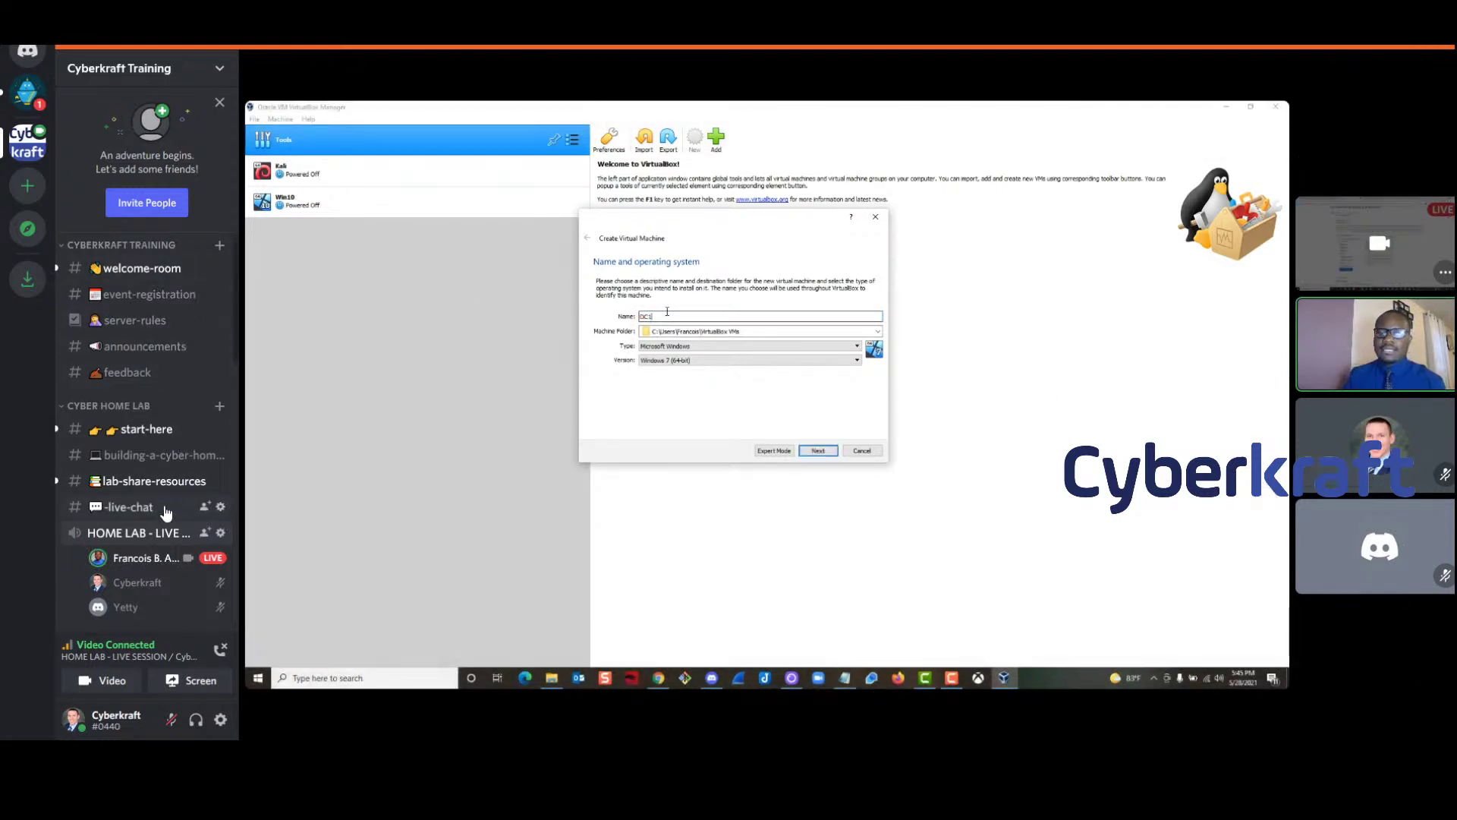
pyautogui.moveTo(137, 566)
pyautogui.moveTo(1256, 497)
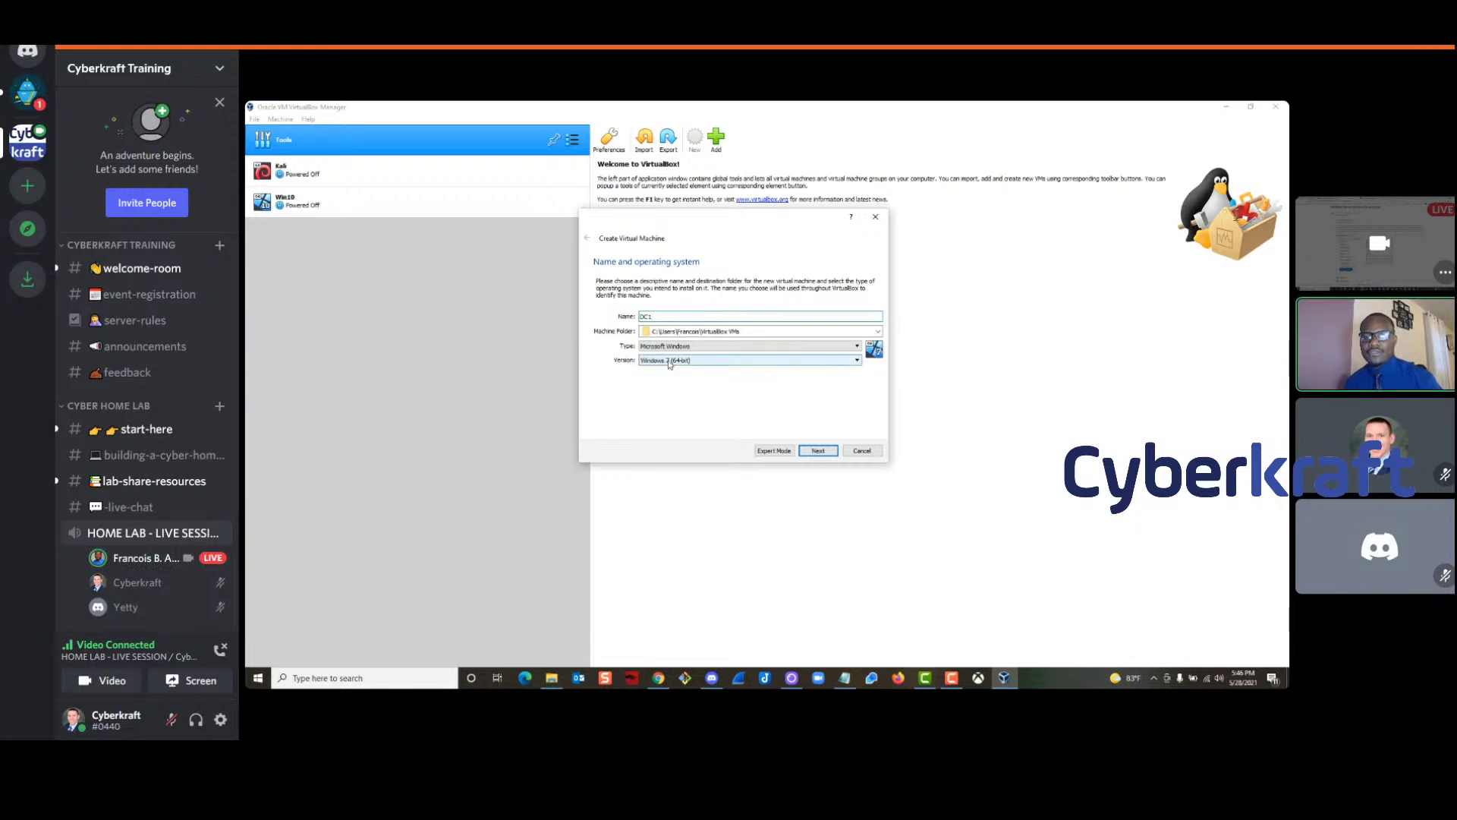
pyautogui.click(669, 363)
pyautogui.scroll(-4, 680, 390)
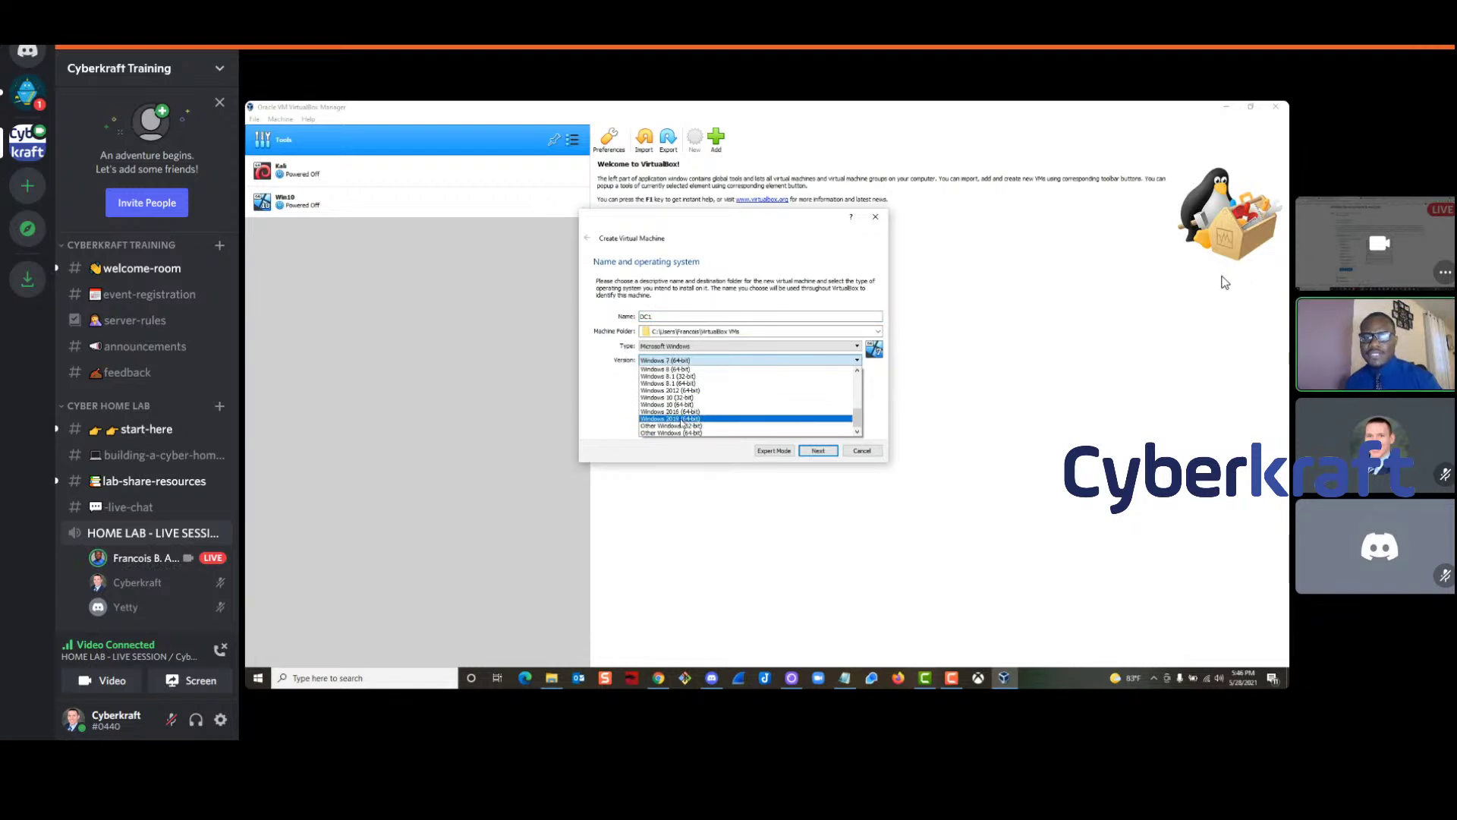
# Choose Windows 2019 (64-bit) as DC1's version and continue to the memory size step
pyautogui.click(683, 419)
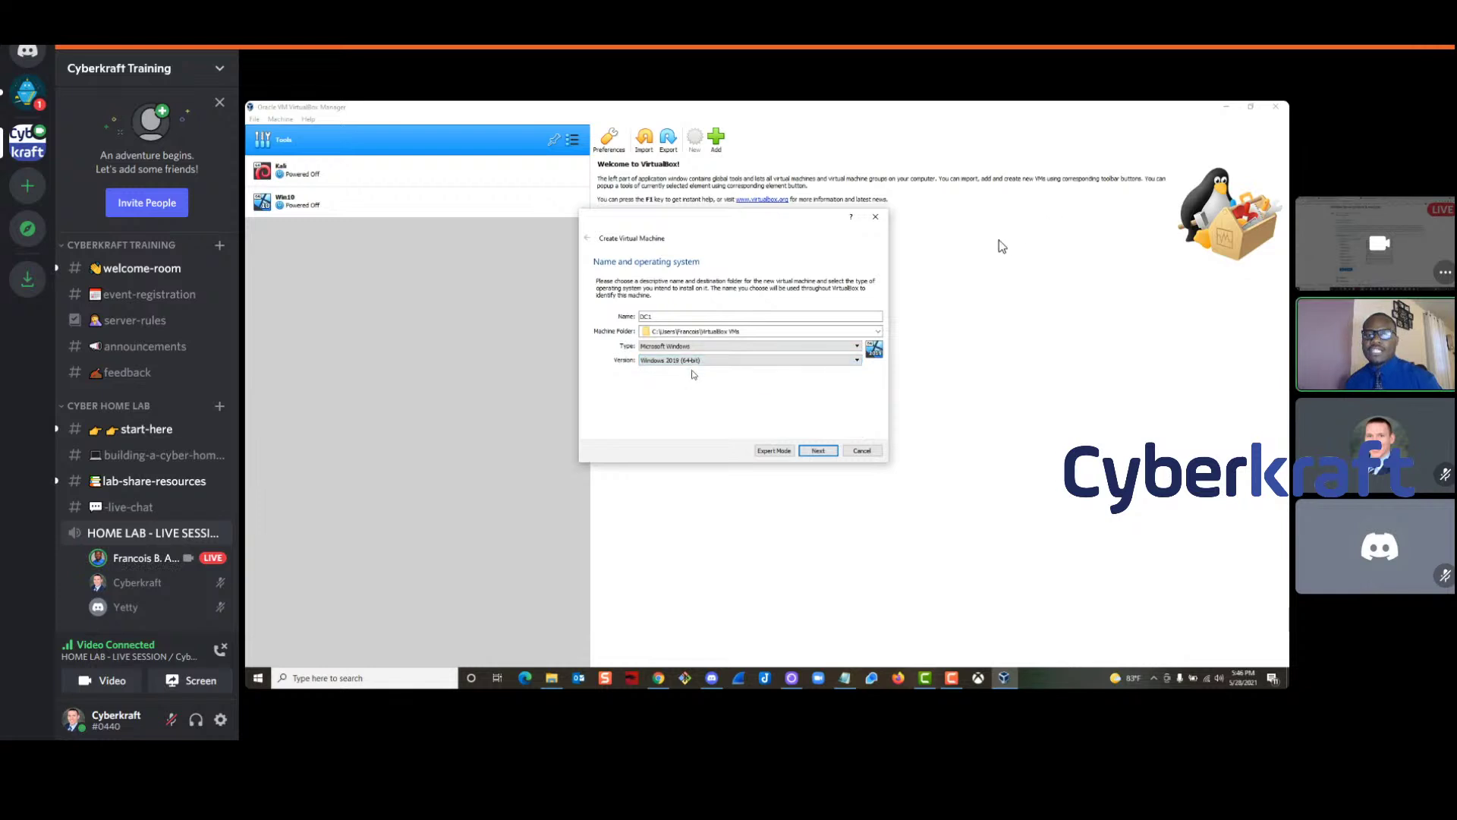
pyautogui.click(817, 451)
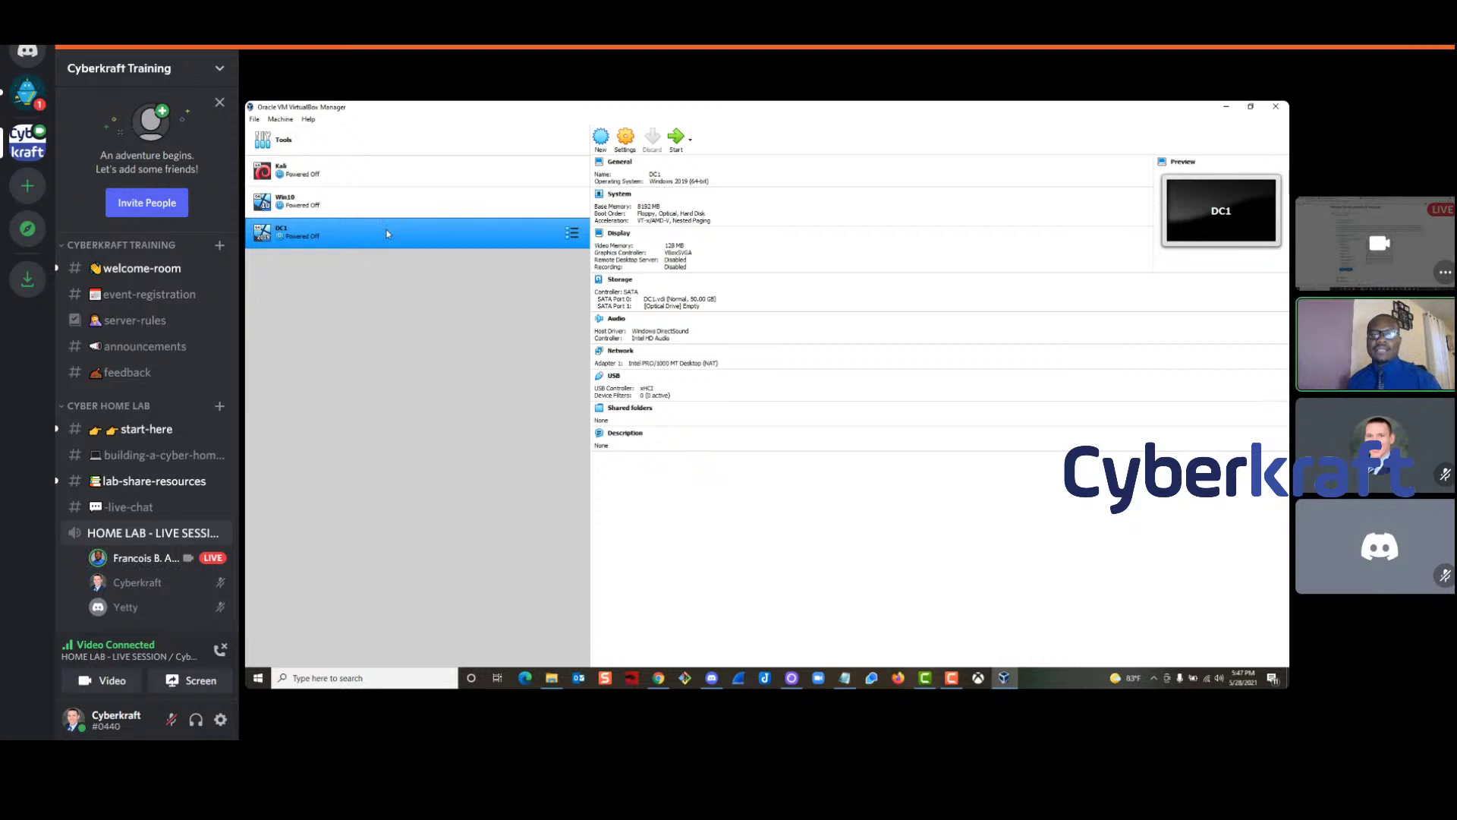
# Attach DC1's network adapter to the NAT Network SW01
pyautogui.rightClick(388, 231)
pyautogui.click(416, 236)
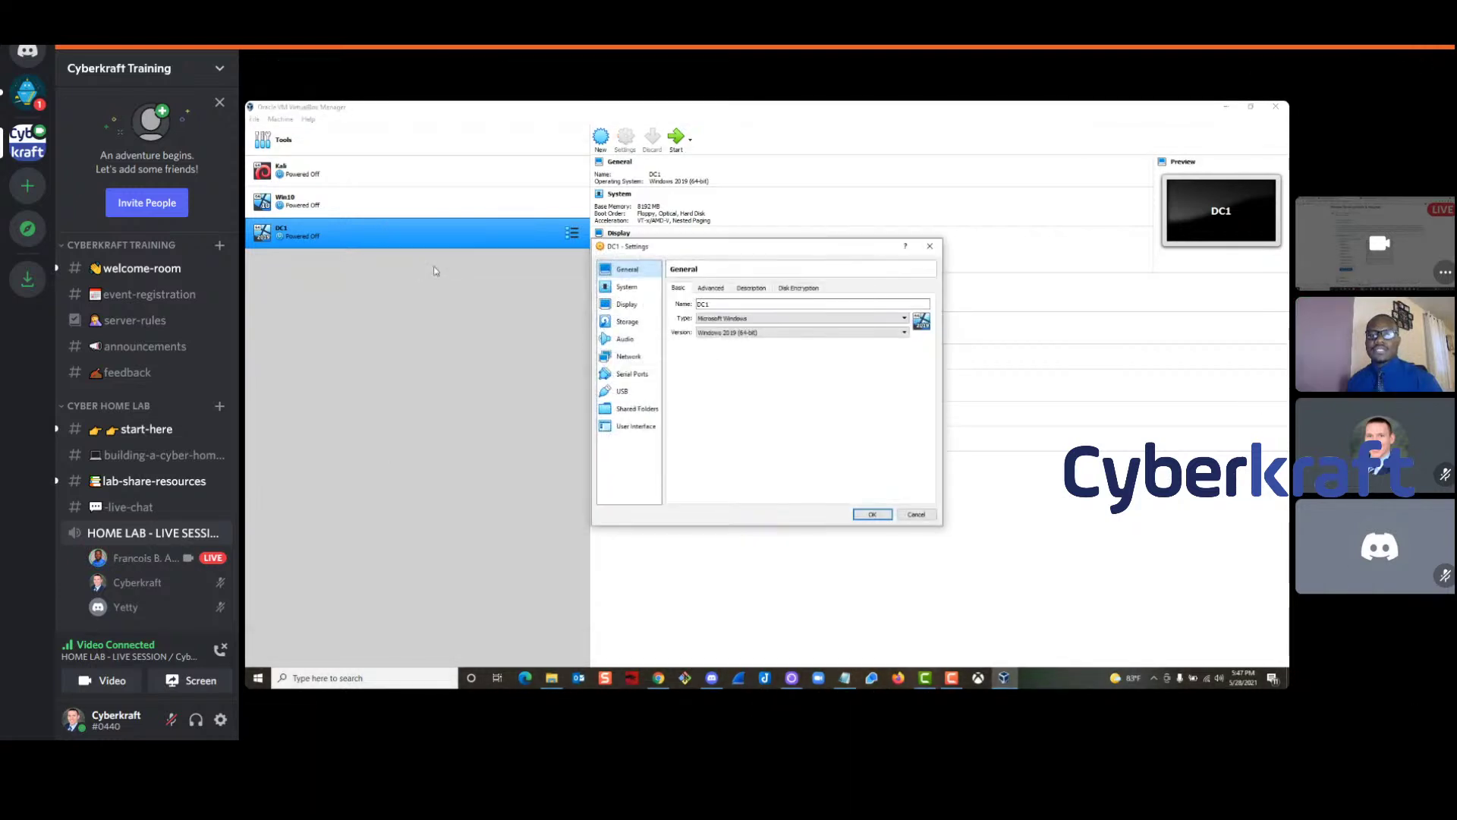
pyautogui.click(639, 358)
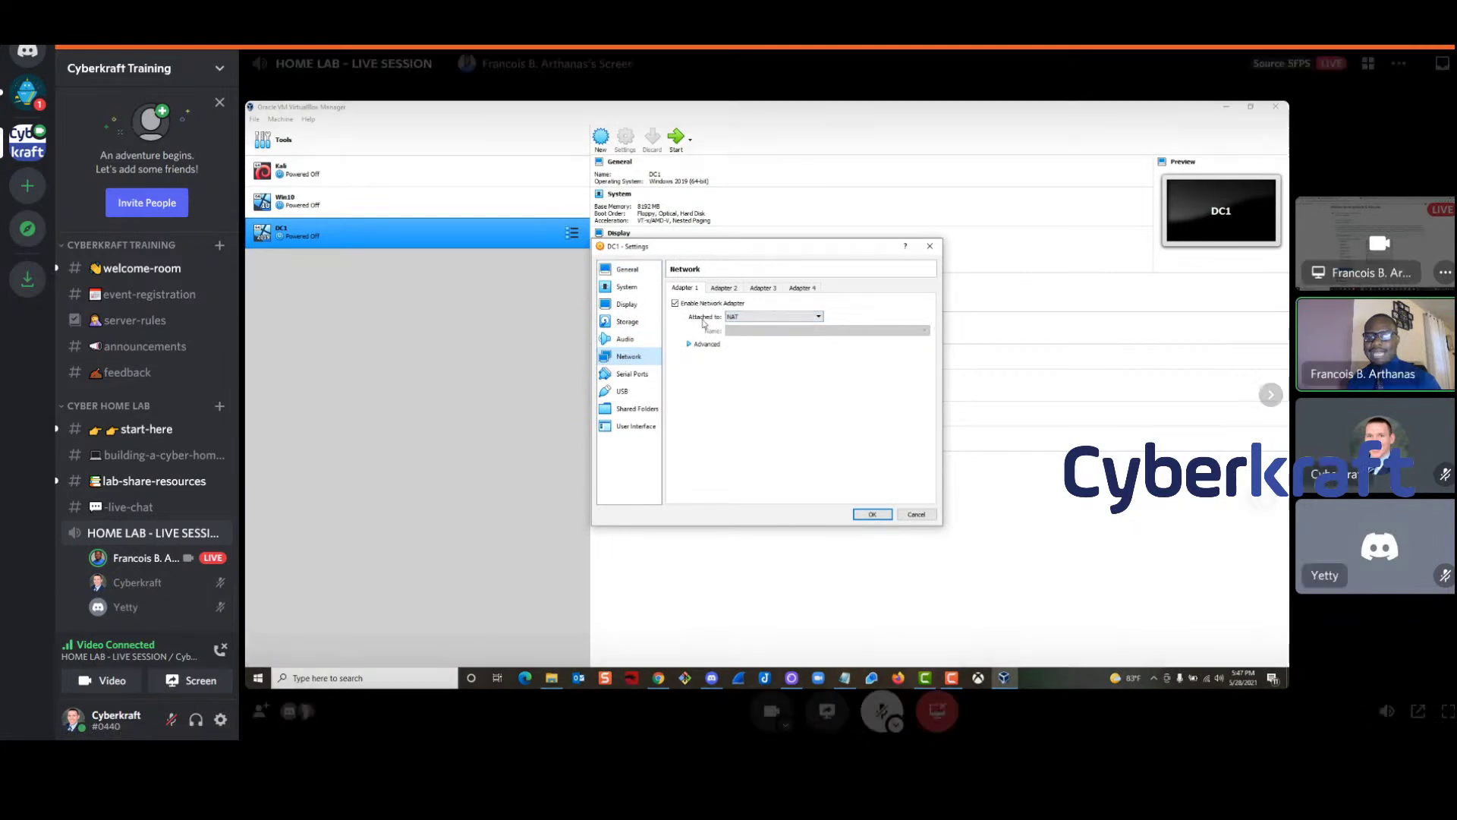
pyautogui.click(753, 320)
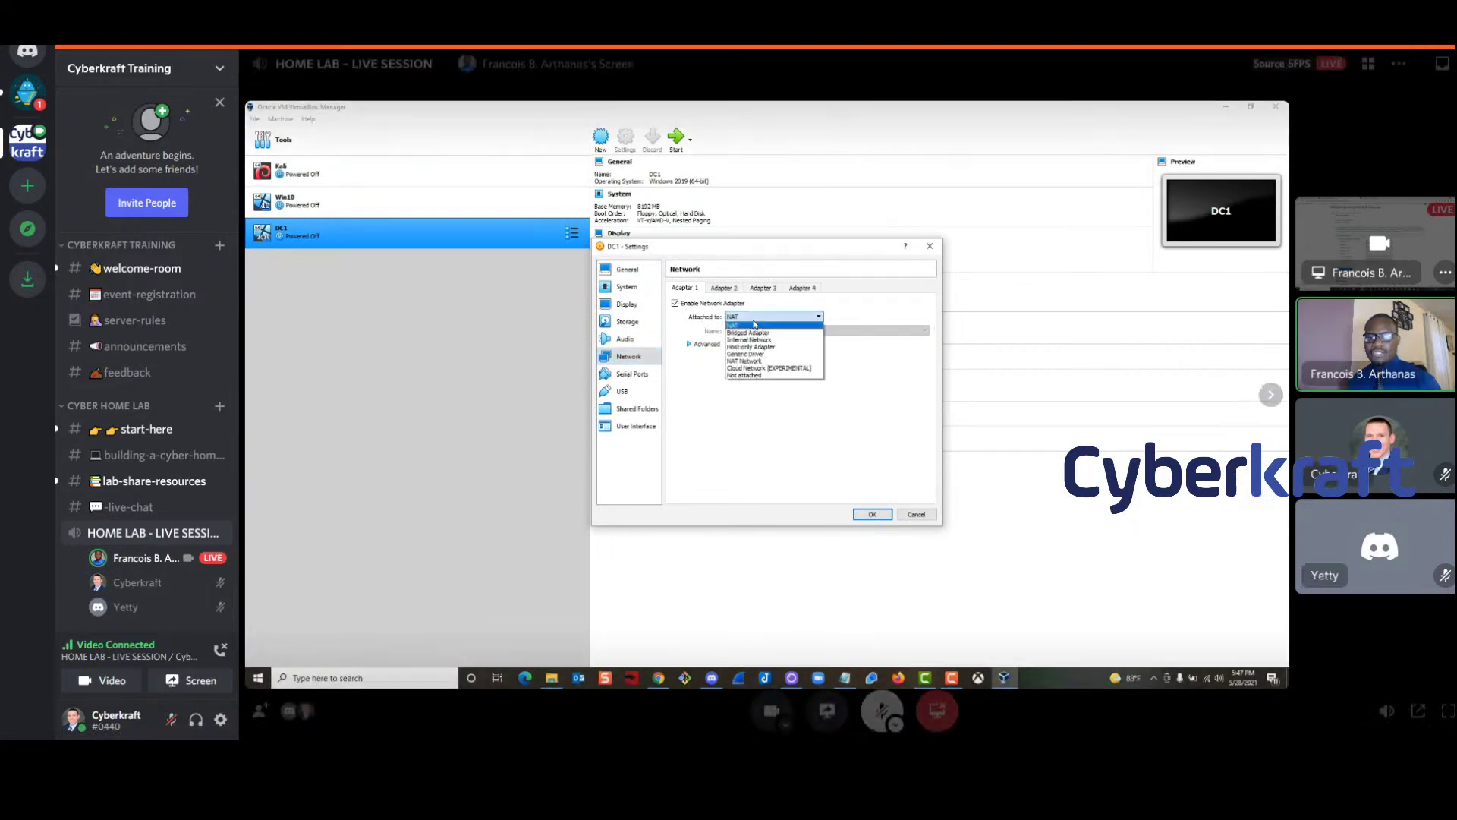
pyautogui.click(740, 362)
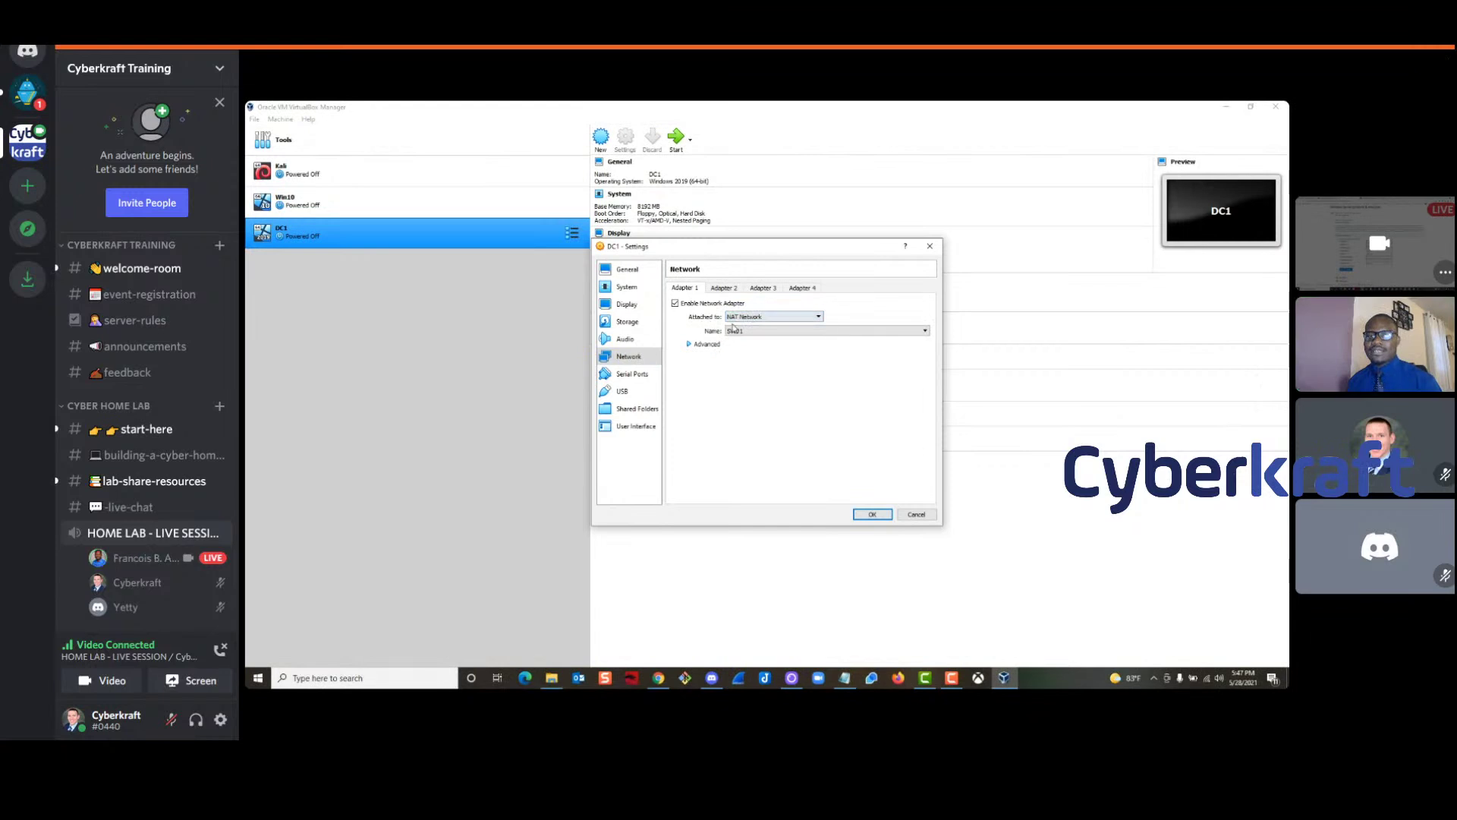
# Raise DC1's processor count from 3 to 4 and save the settings
pyautogui.click(636, 290)
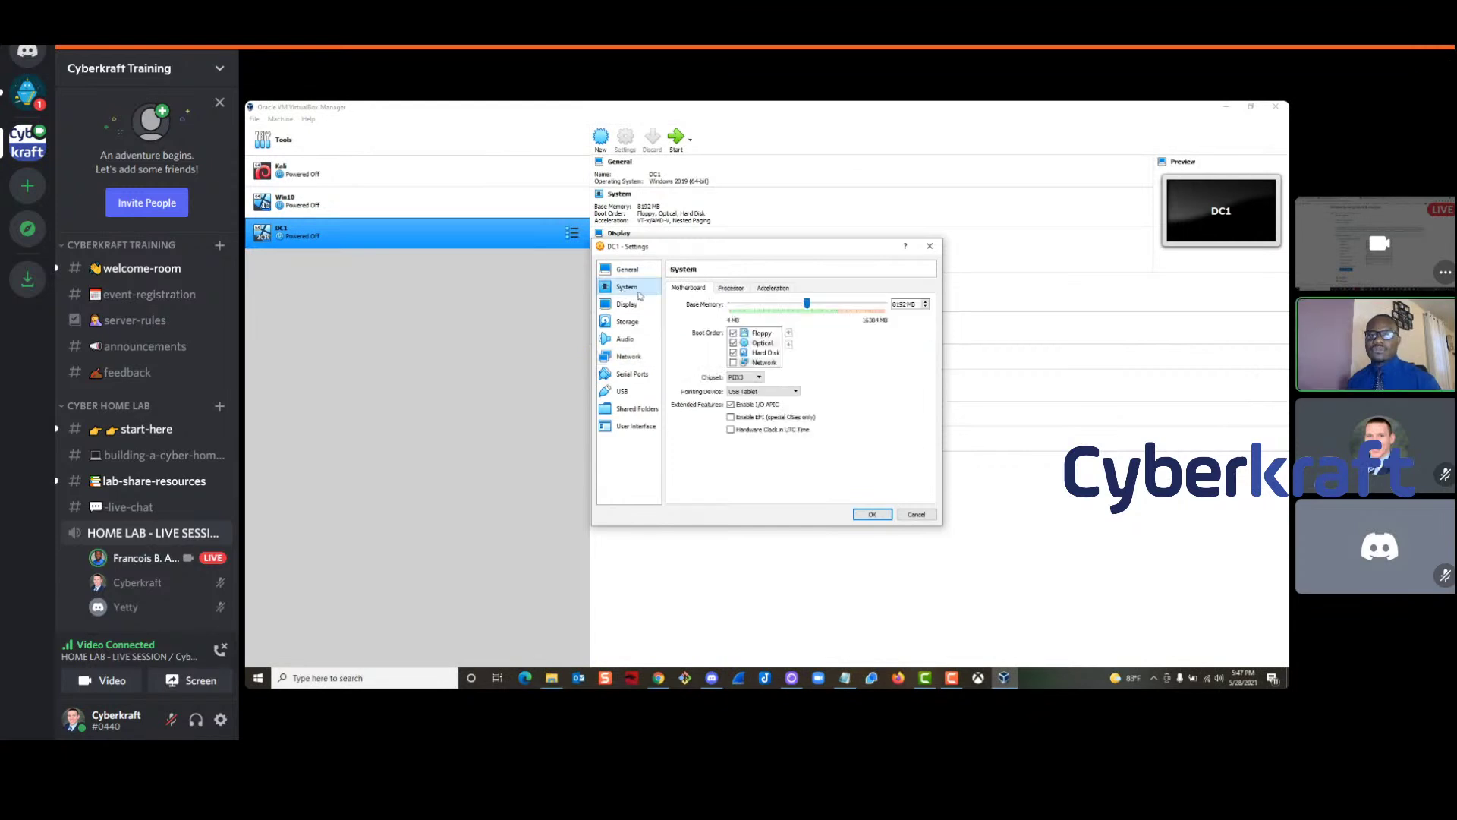
pyautogui.click(731, 288)
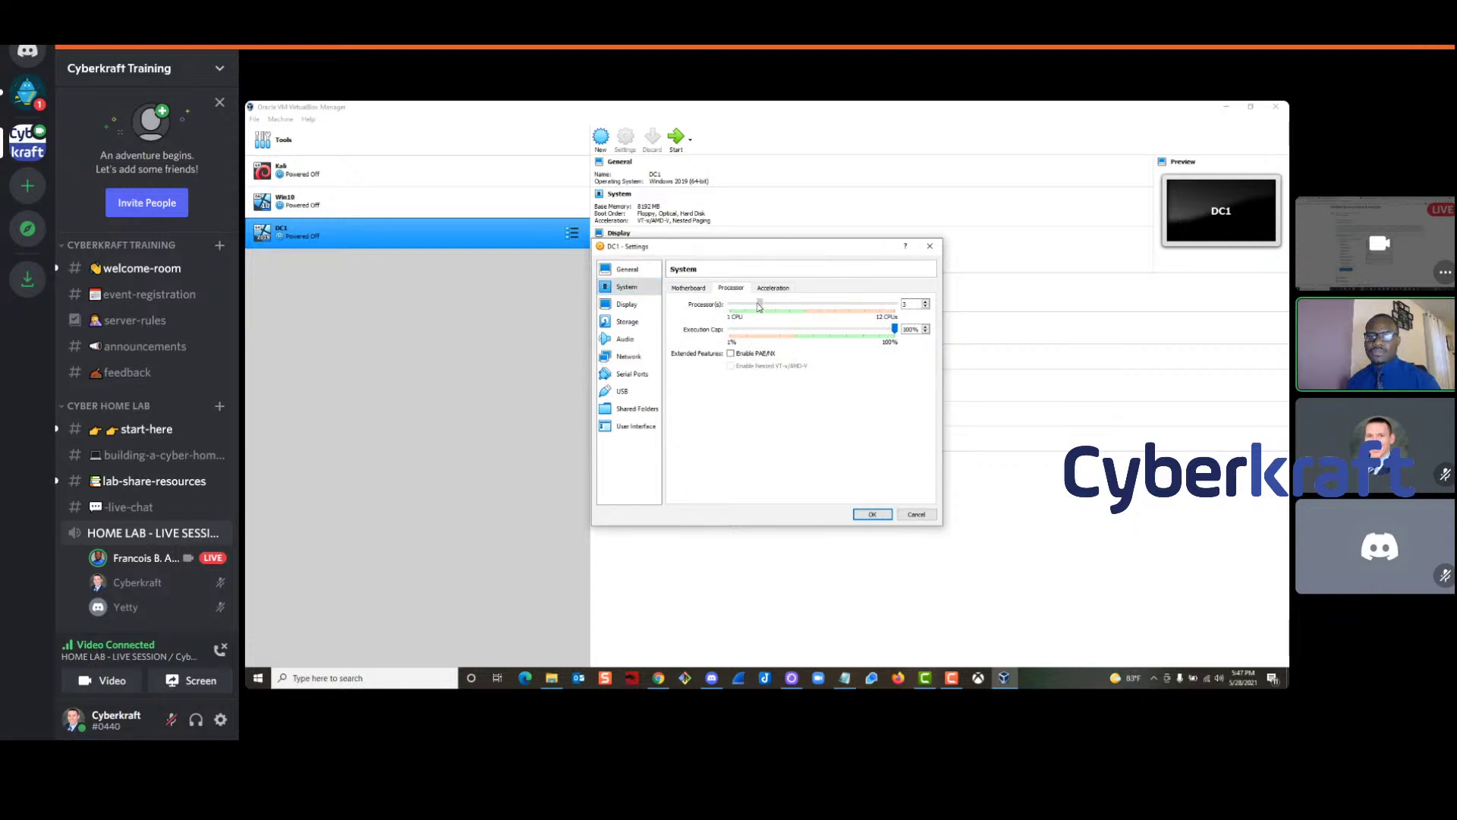
pyautogui.moveTo(760, 305); pyautogui.dragTo(781, 310)
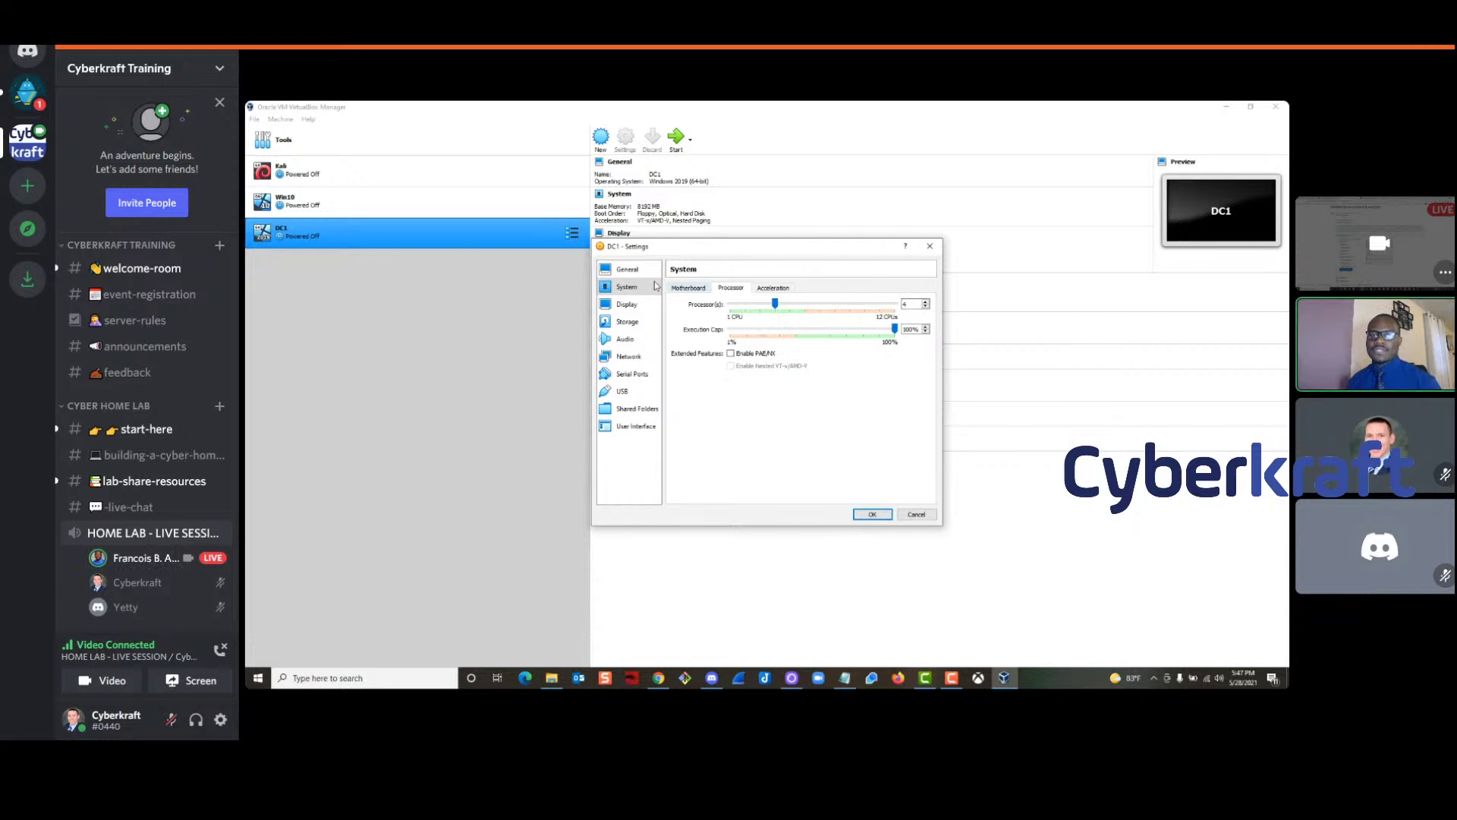
pyautogui.click(858, 517)
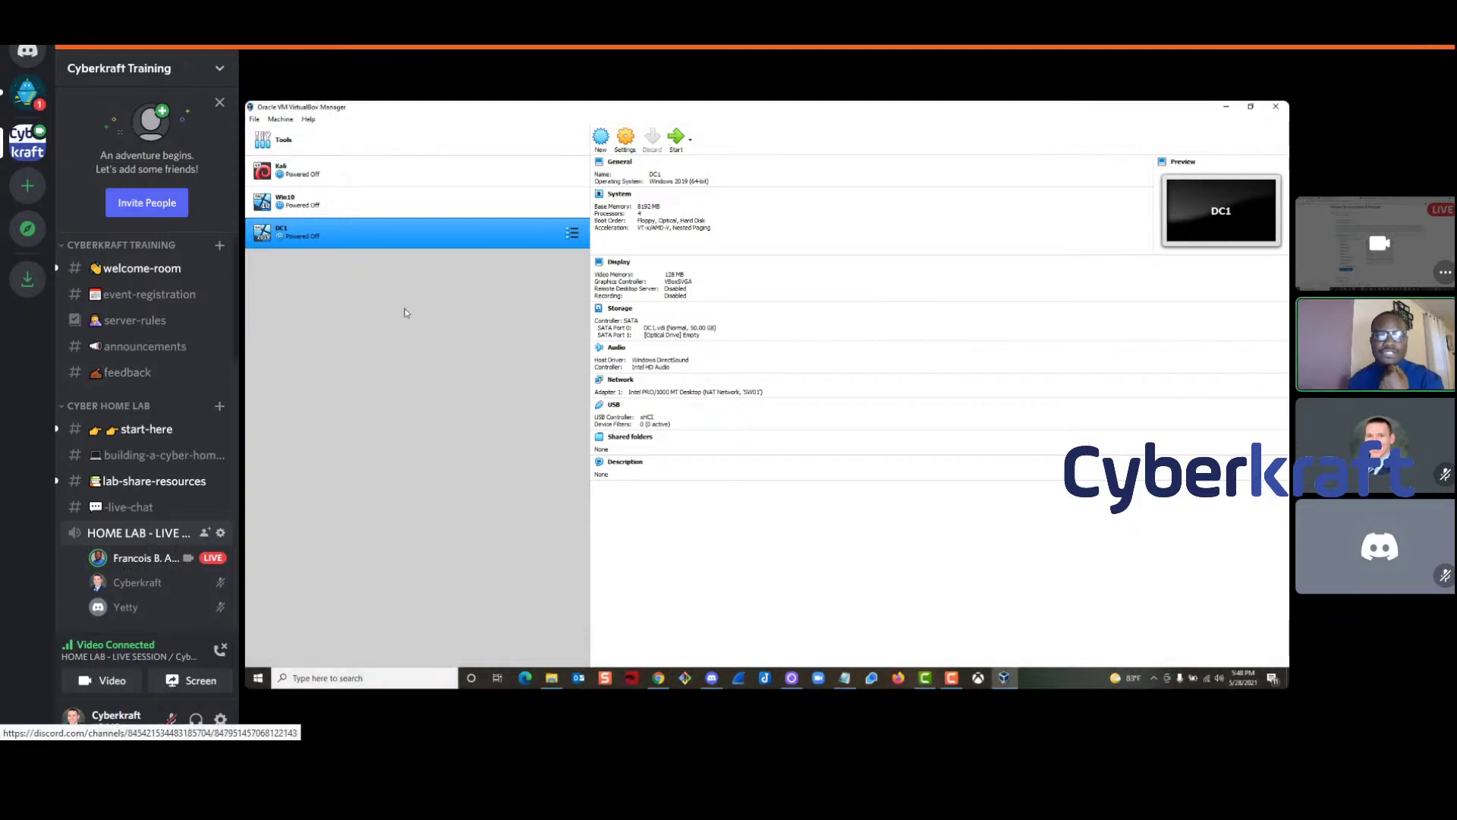
pyautogui.click(356, 148)
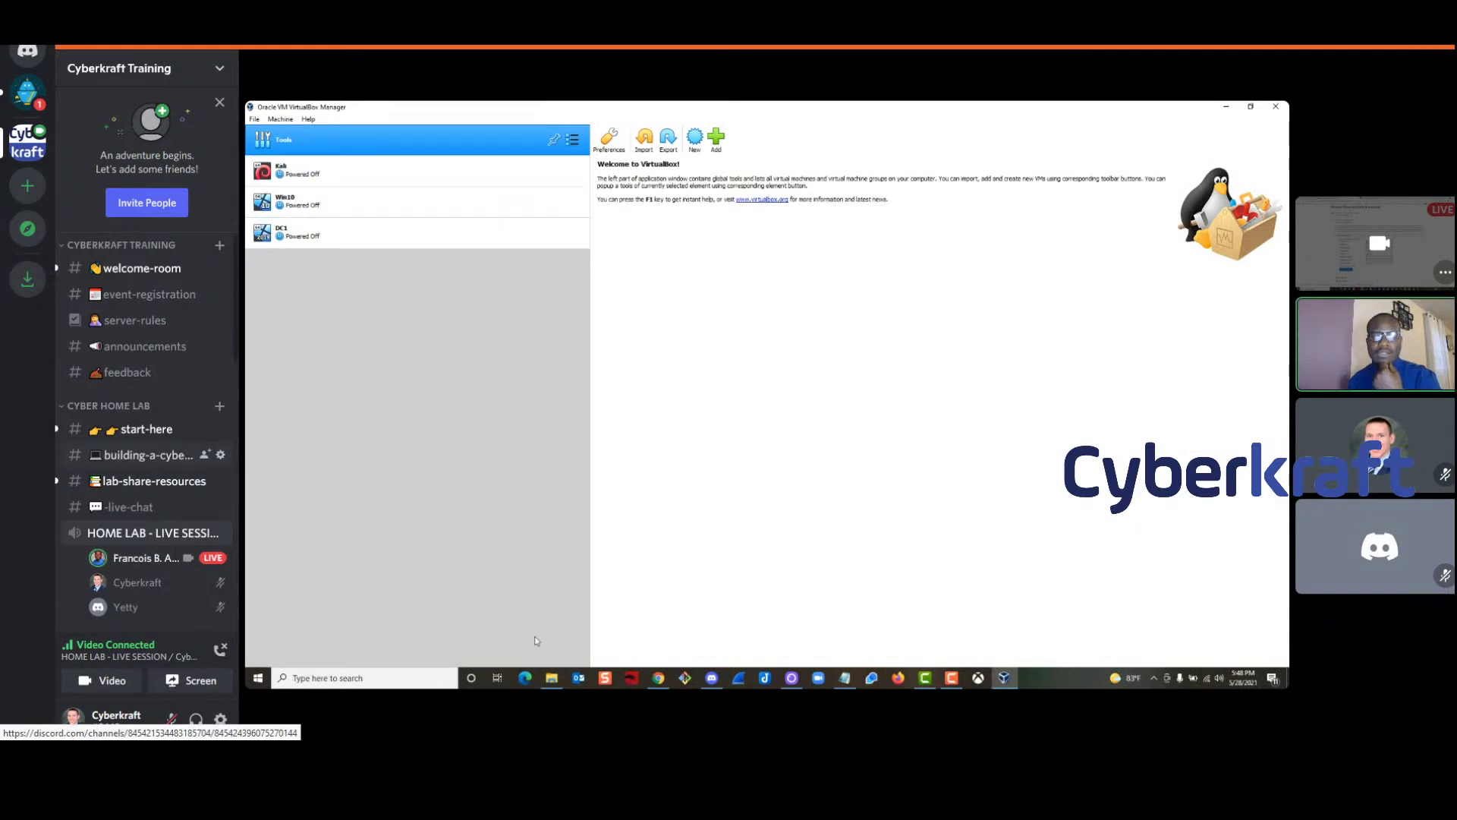
pyautogui.moveTo(553, 685)
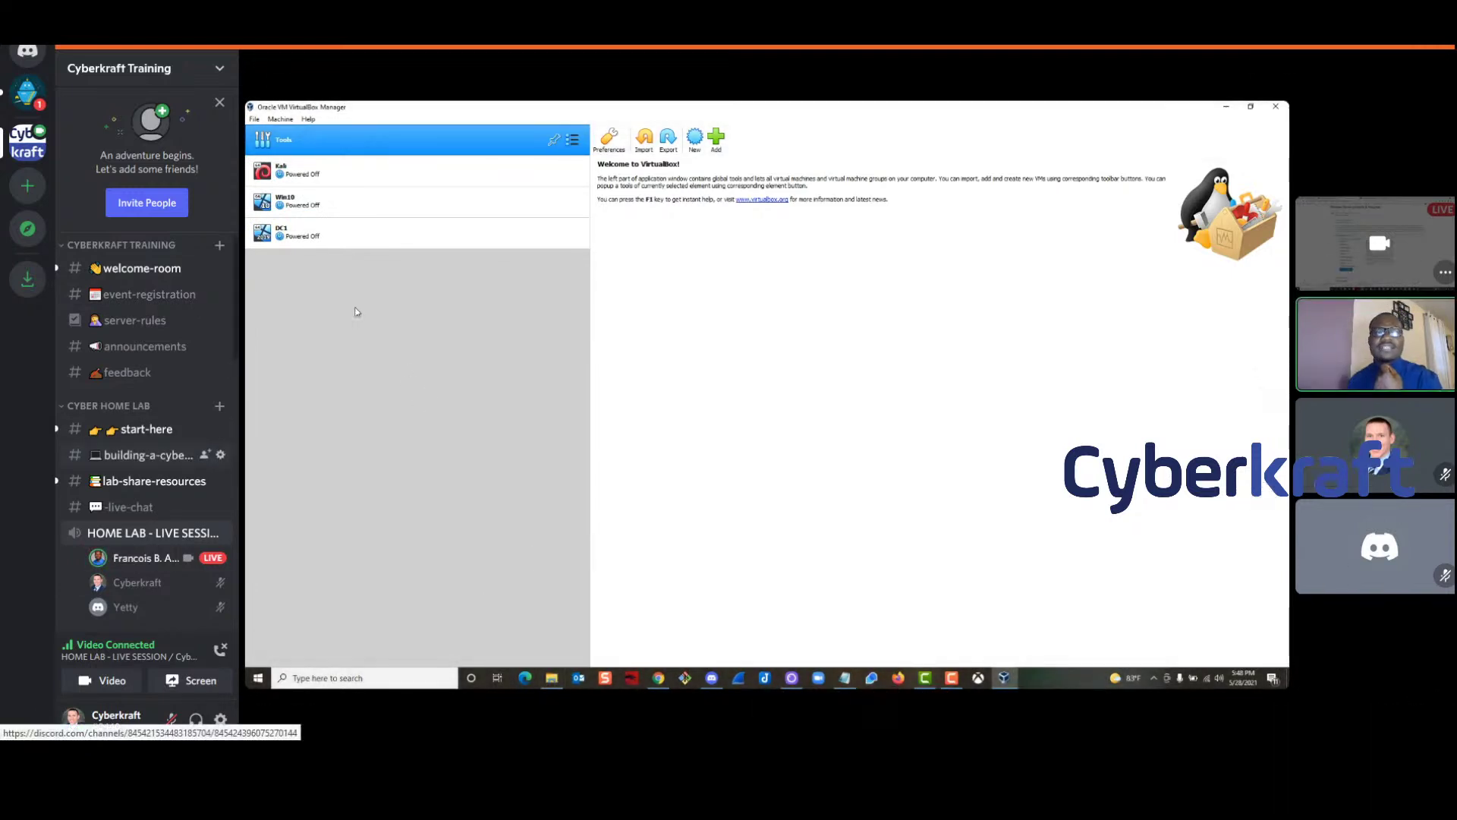
# In #-live-chat, post a viewer's question asking how to create the virtual switch
pyautogui.click(129, 507)
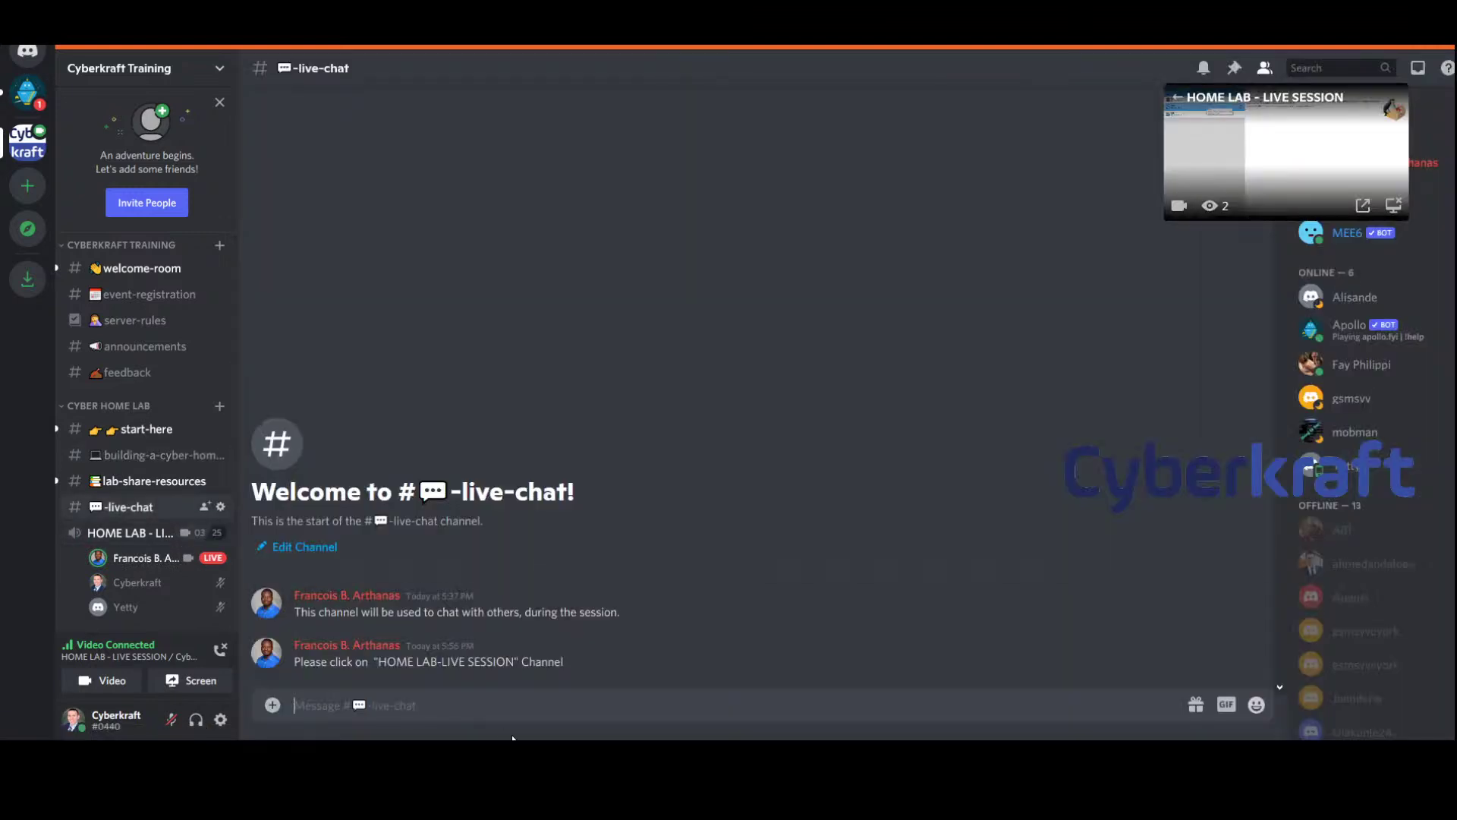
pyautogui.write('Francoi')
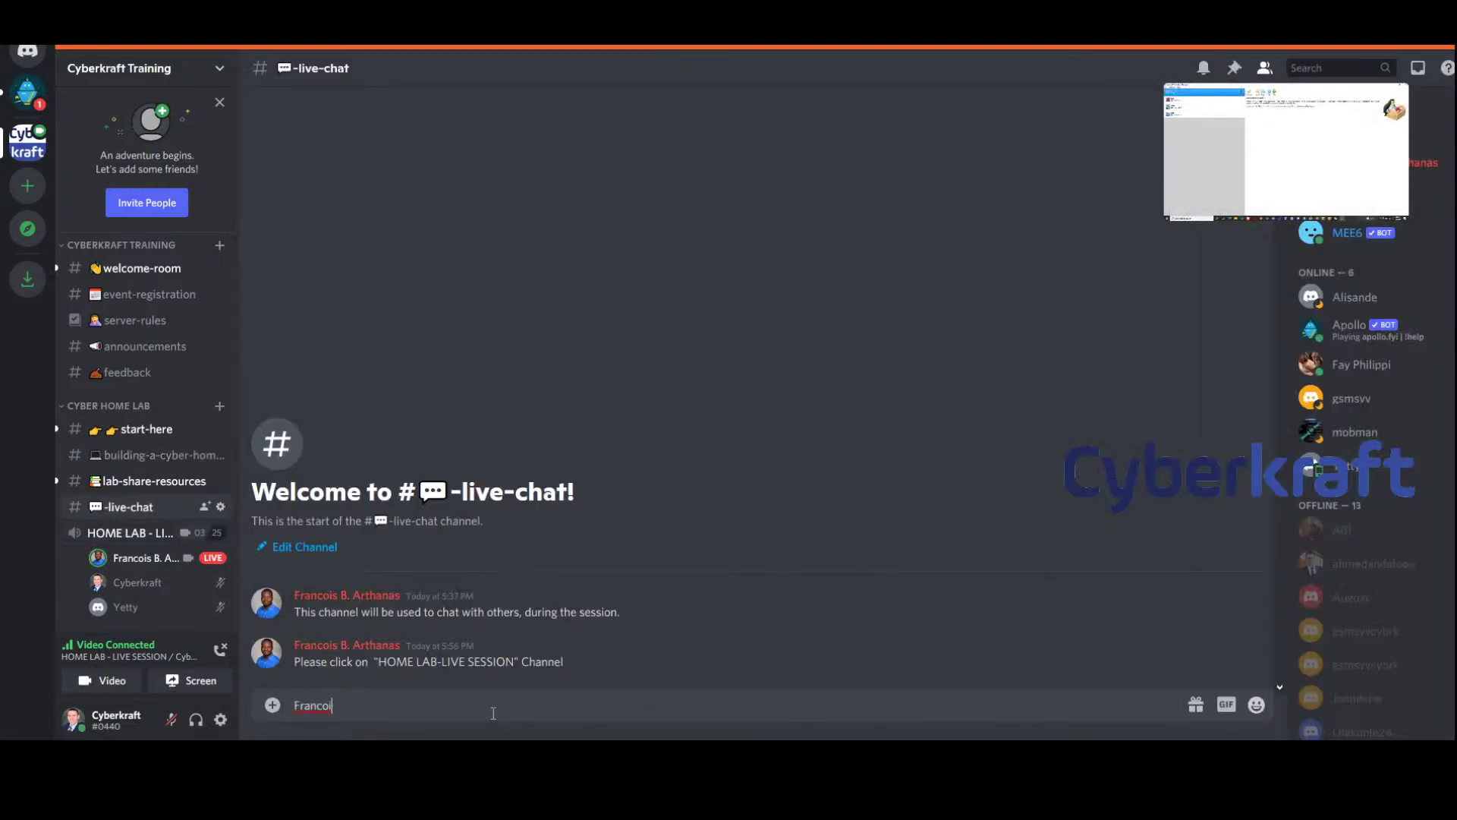
pyautogui.write('s, someone wants to know')
pyautogui.press('BackSpace')
pyautogui.write('ow how to')
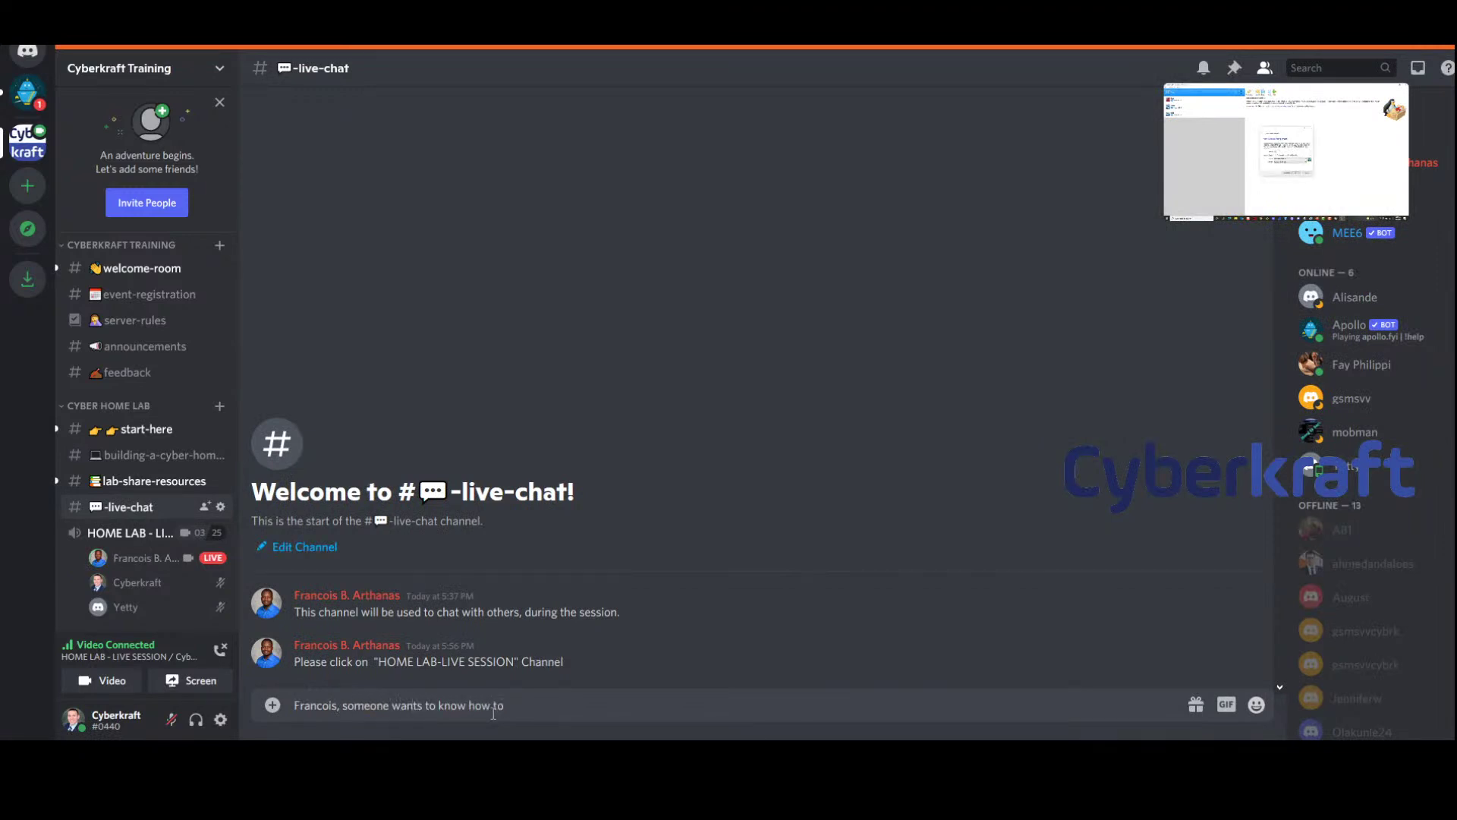
pyautogui.write(' create the virtual switch')
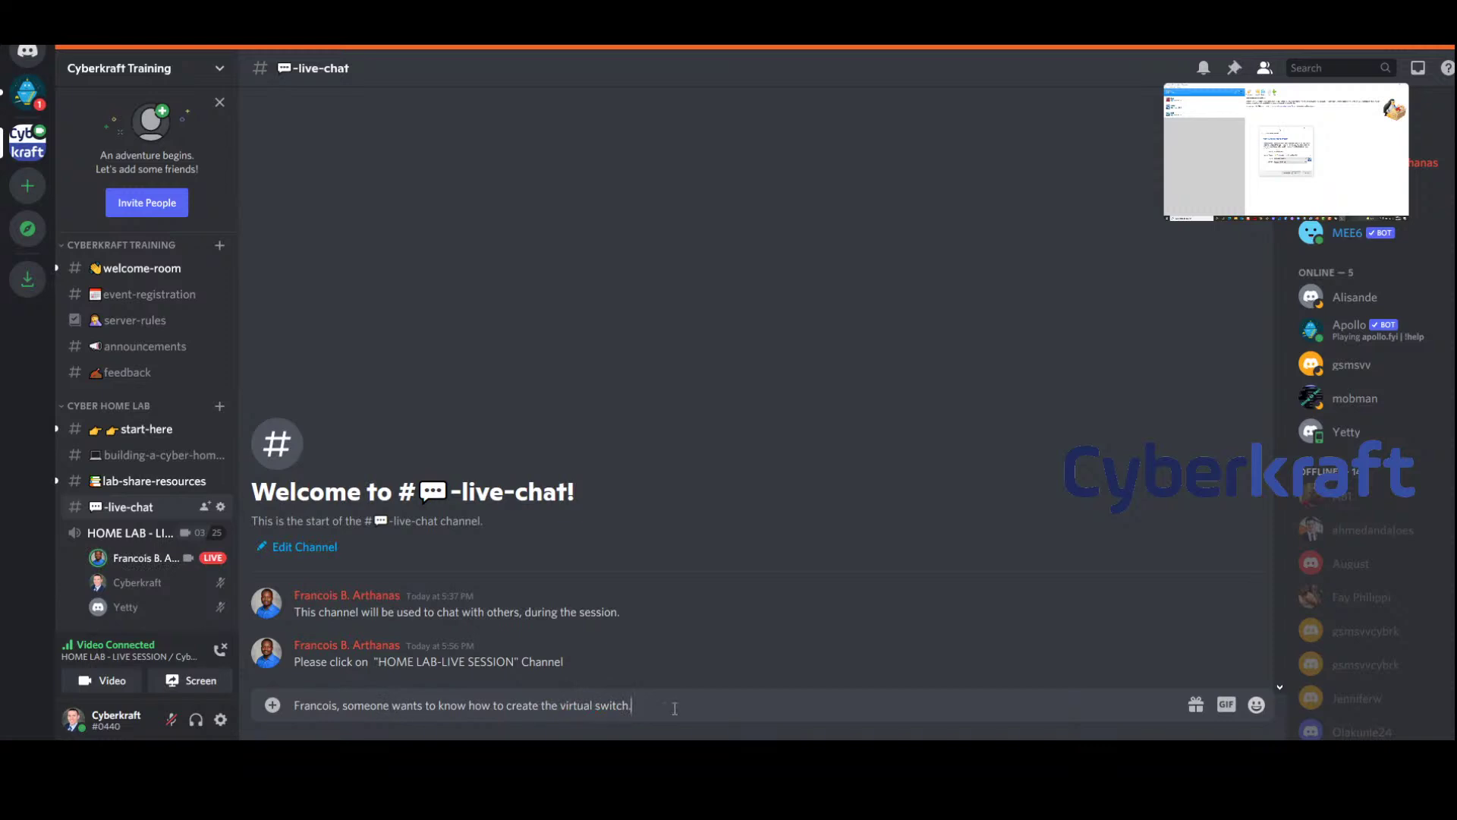
pyautogui.write('.')
pyautogui.press('Return')
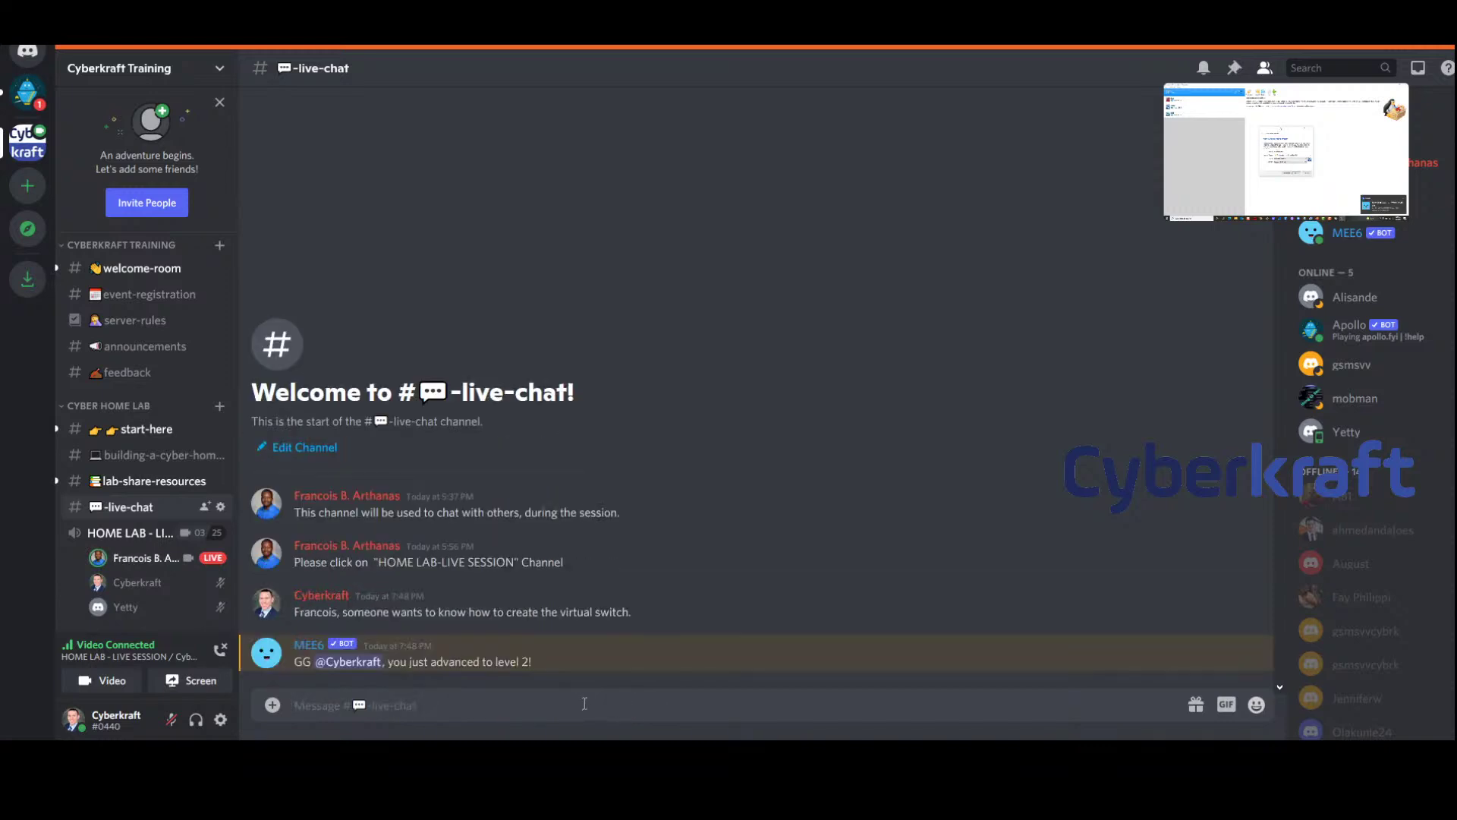
# Post a thank-you to the asker, then return to the HOME LAB - LIVE SESSION stream
pyautogui.write('Thanks for your questi')
pyautogui.press('BackSpace')
pyautogui.write('John!')
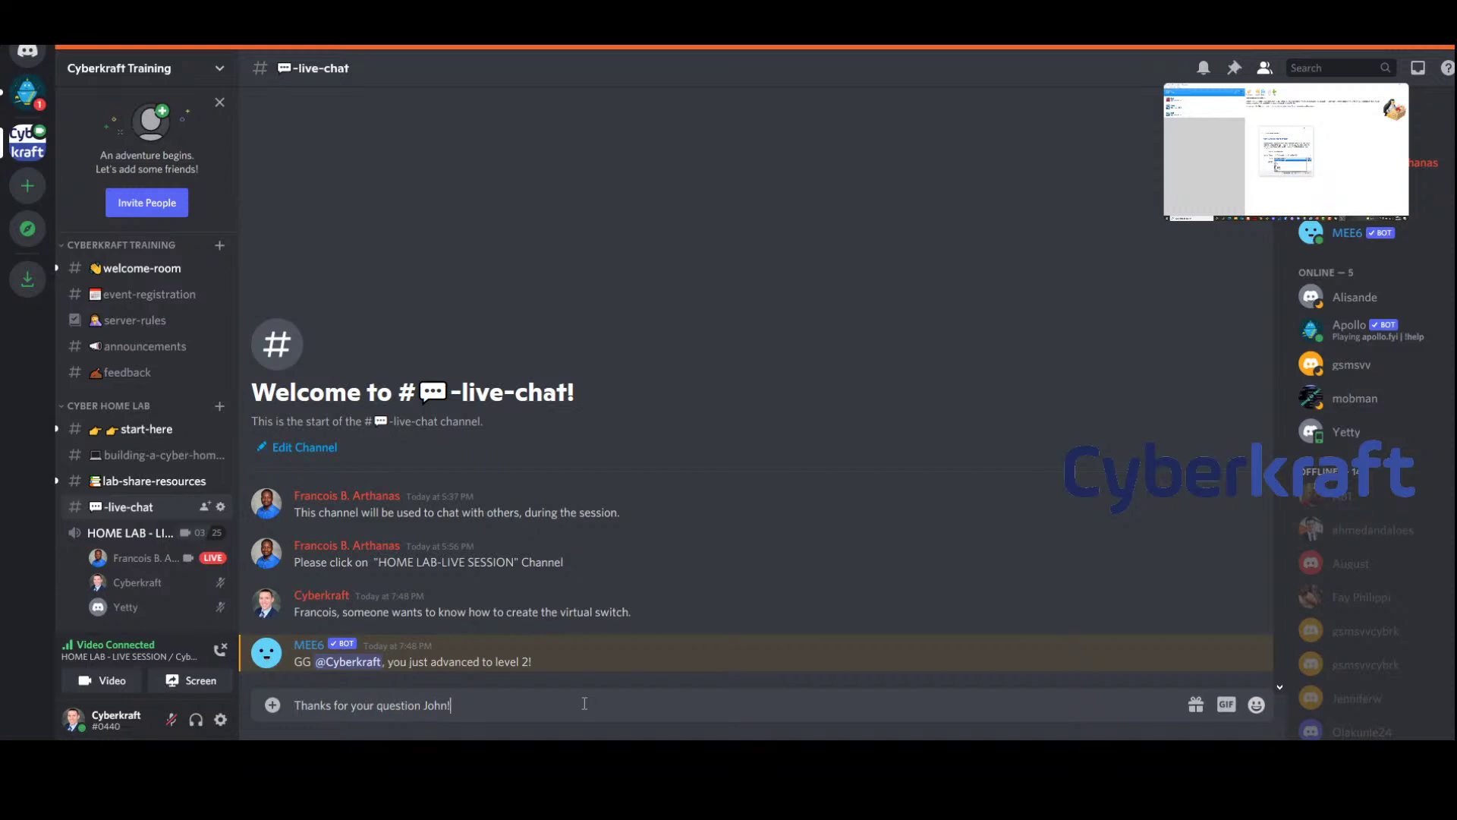
pyautogui.press('Return')
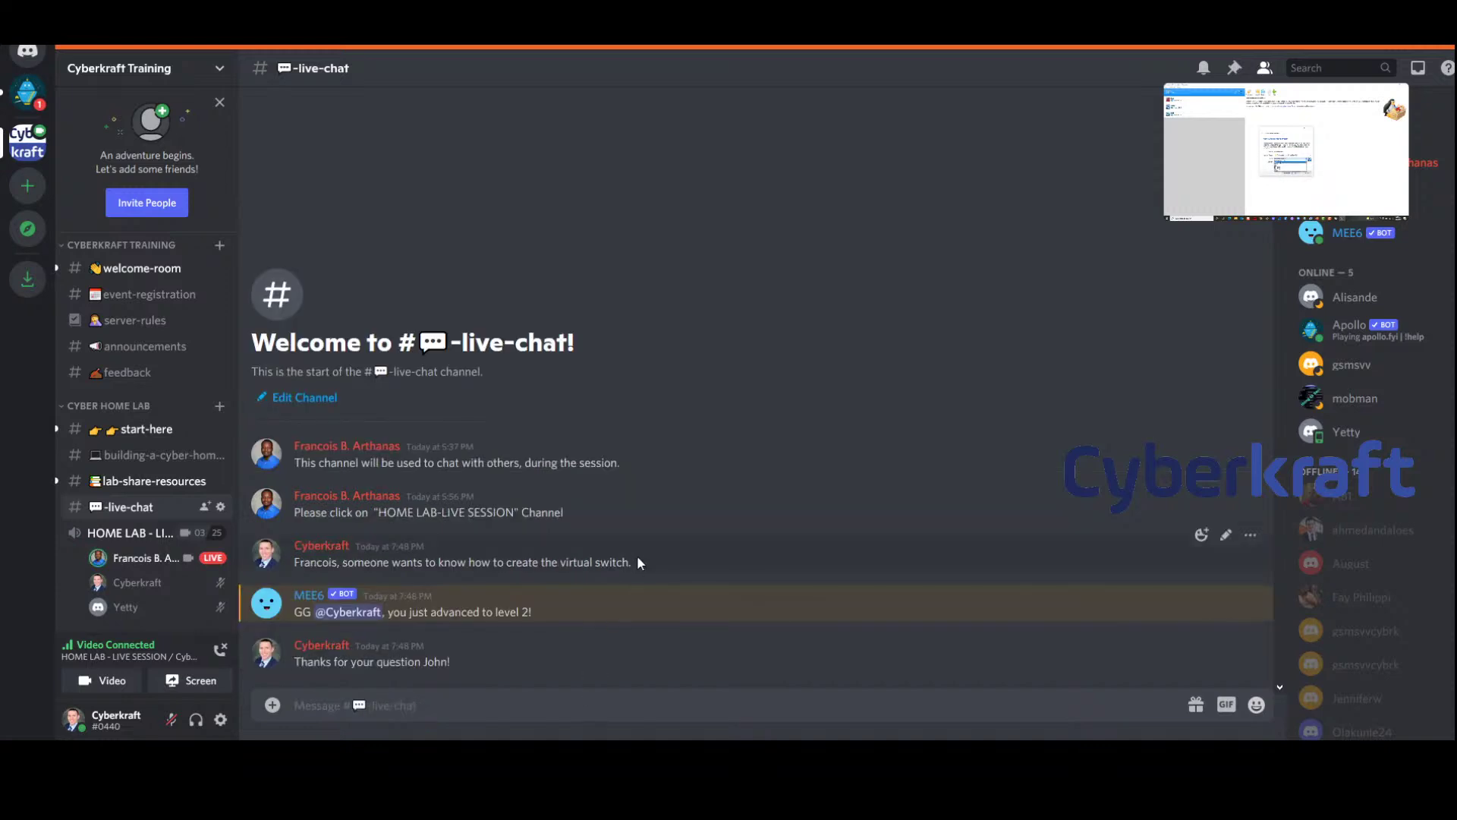
pyautogui.moveTo(636, 565); pyautogui.dragTo(294, 562)
pyautogui.click(294, 563)
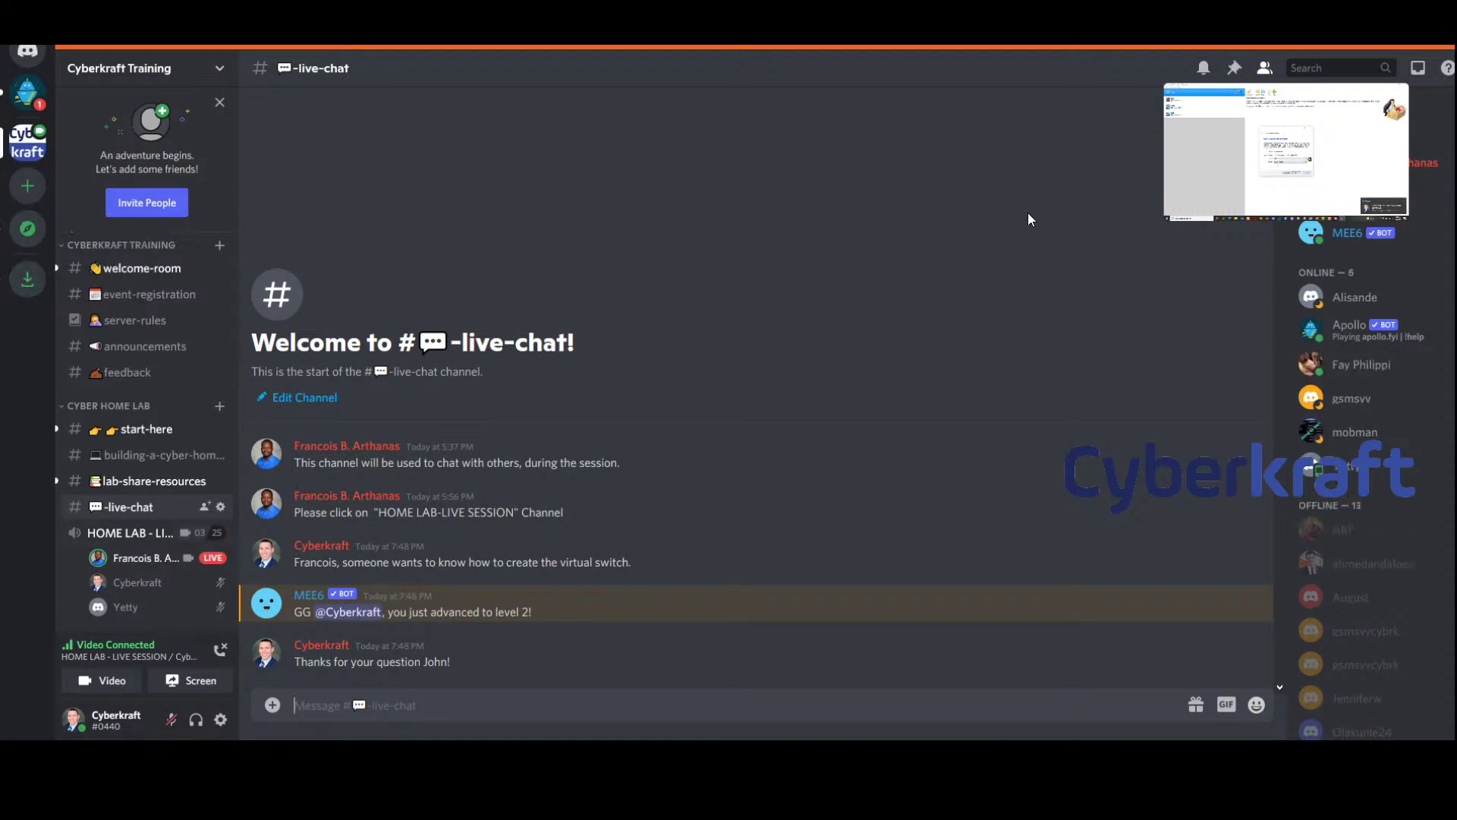
pyautogui.click(139, 532)
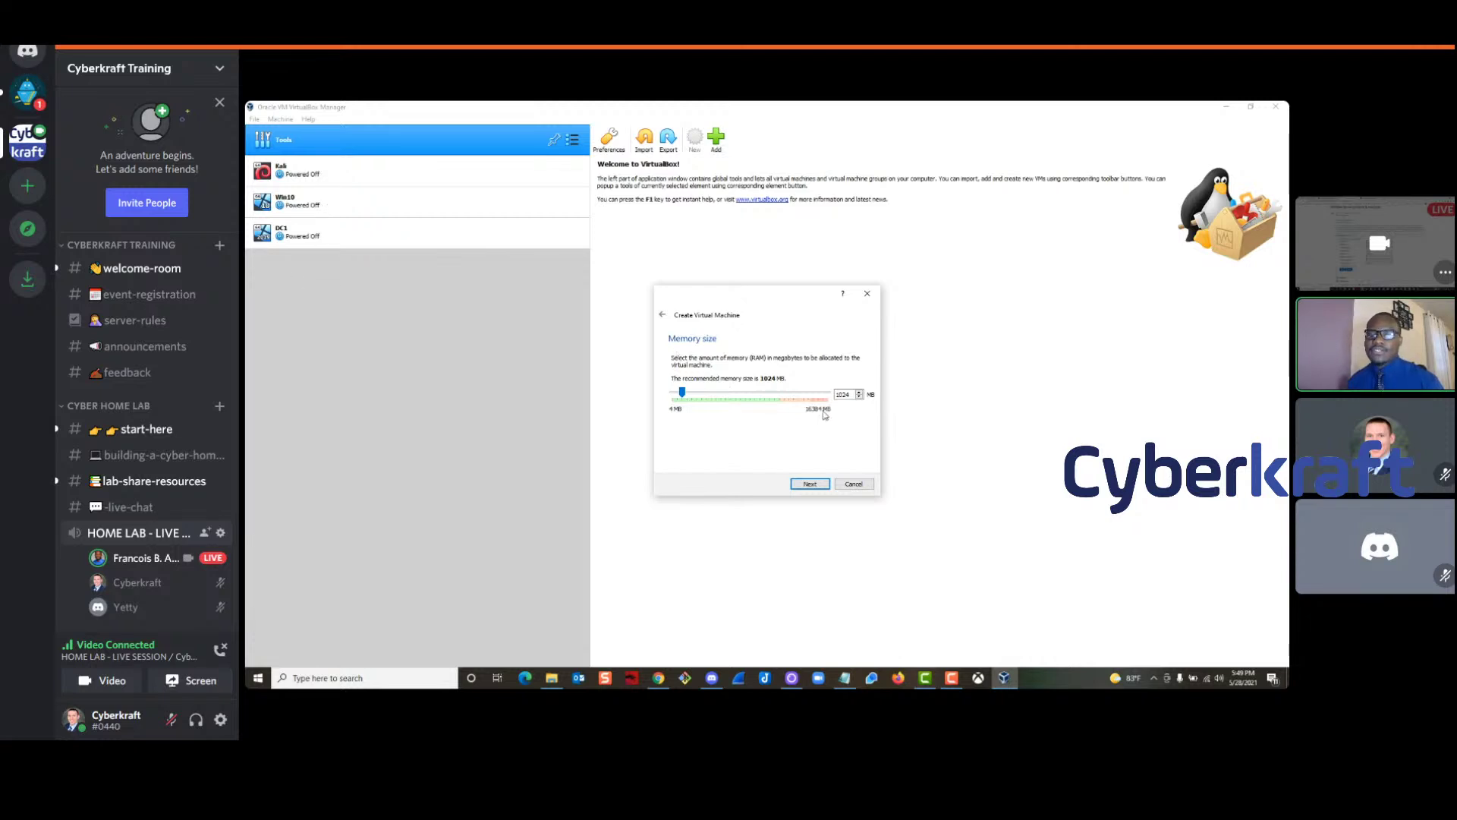
# Finish the Metasploitable2 VM with a new default virtual hard disk, then select DC1
pyautogui.click(809, 485)
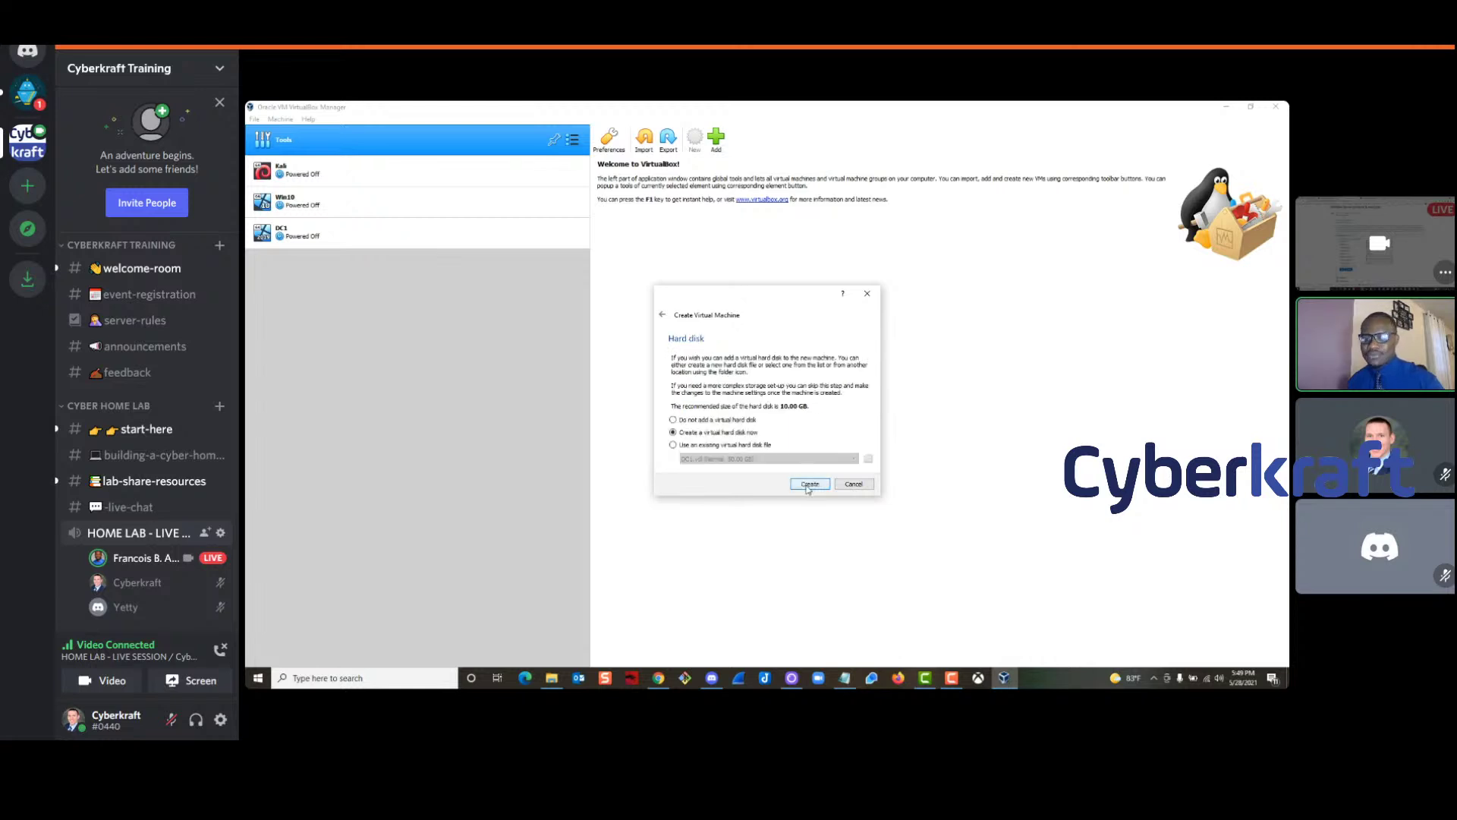
pyautogui.click(809, 486)
pyautogui.click(810, 502)
pyautogui.click(812, 504)
pyautogui.click(811, 503)
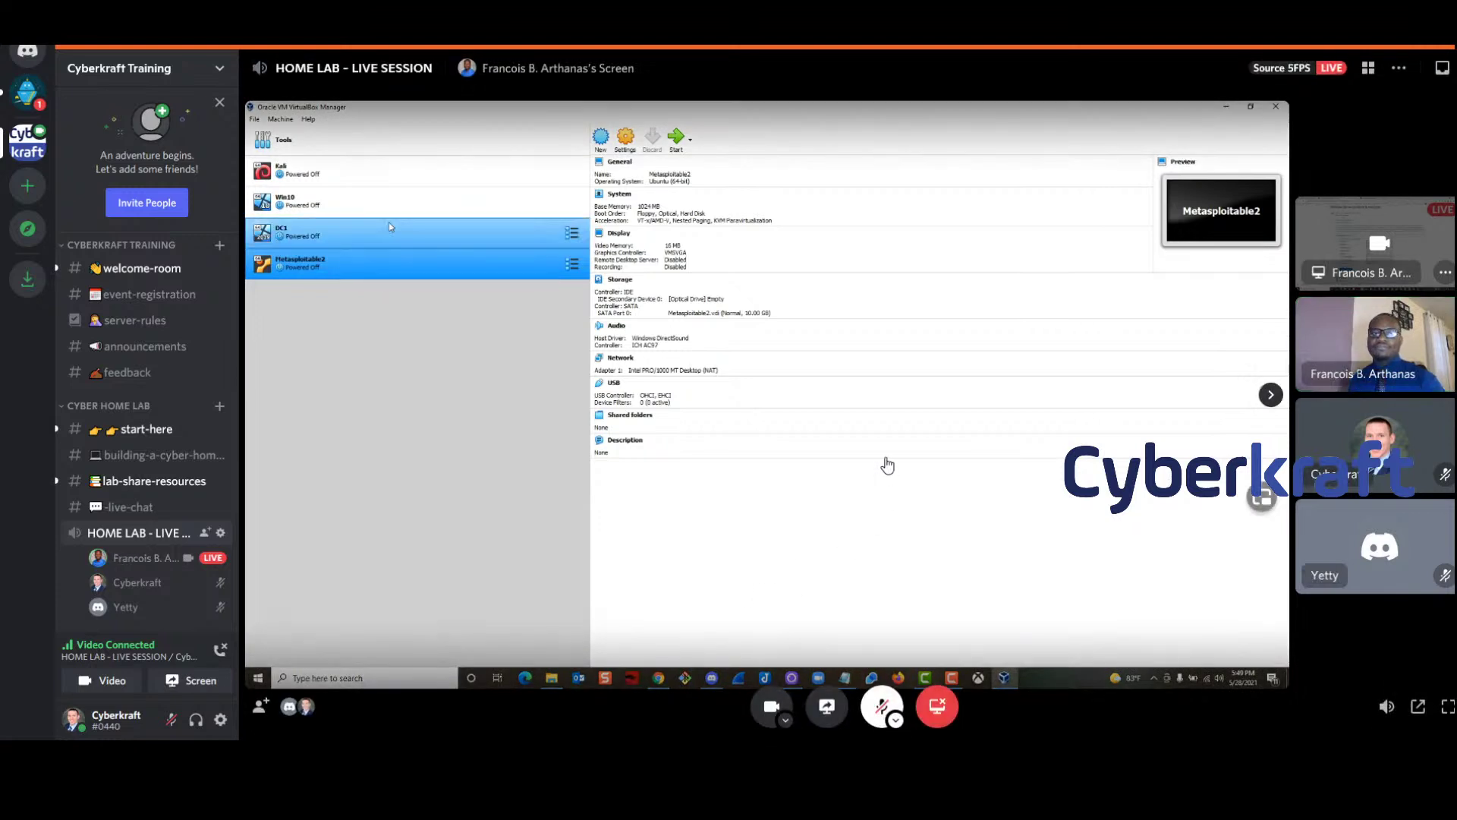
pyautogui.click(367, 236)
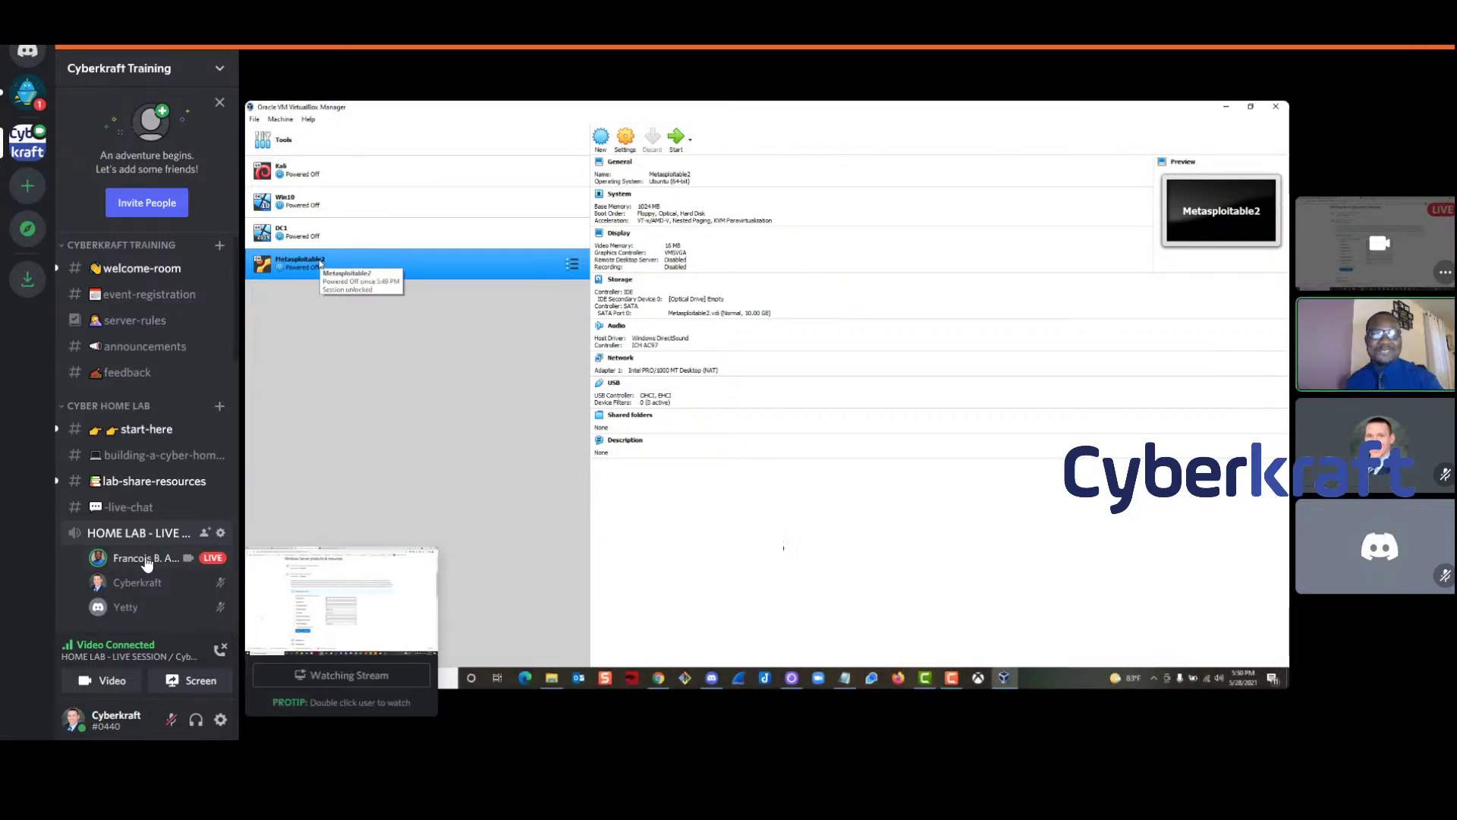
# Copy the virtual-switch question from #-live-chat and post it in #building-a-cyber-home-lab
pyautogui.click(133, 514)
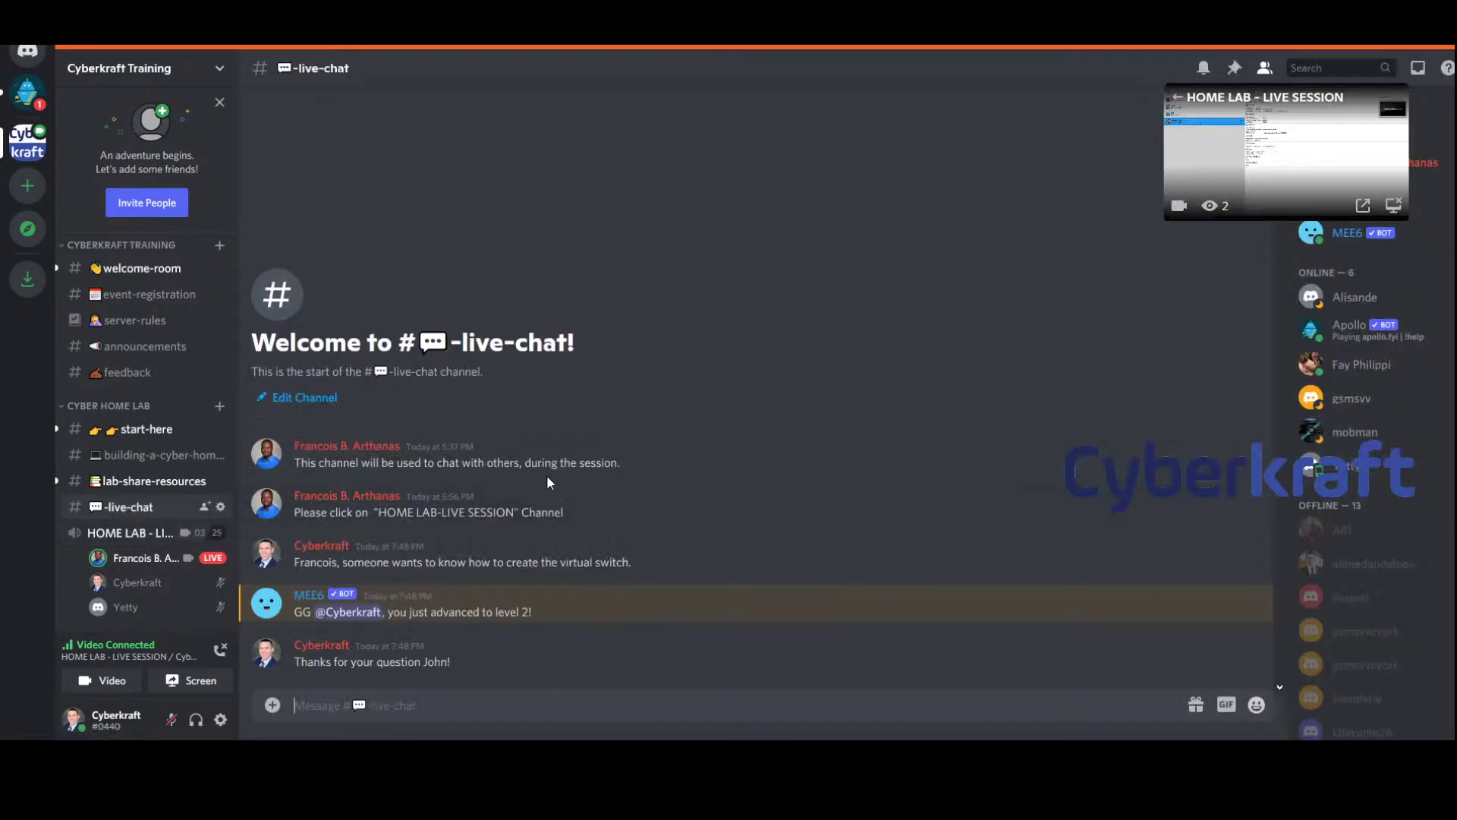
pyautogui.moveTo(684, 569); pyautogui.dragTo(301, 565)
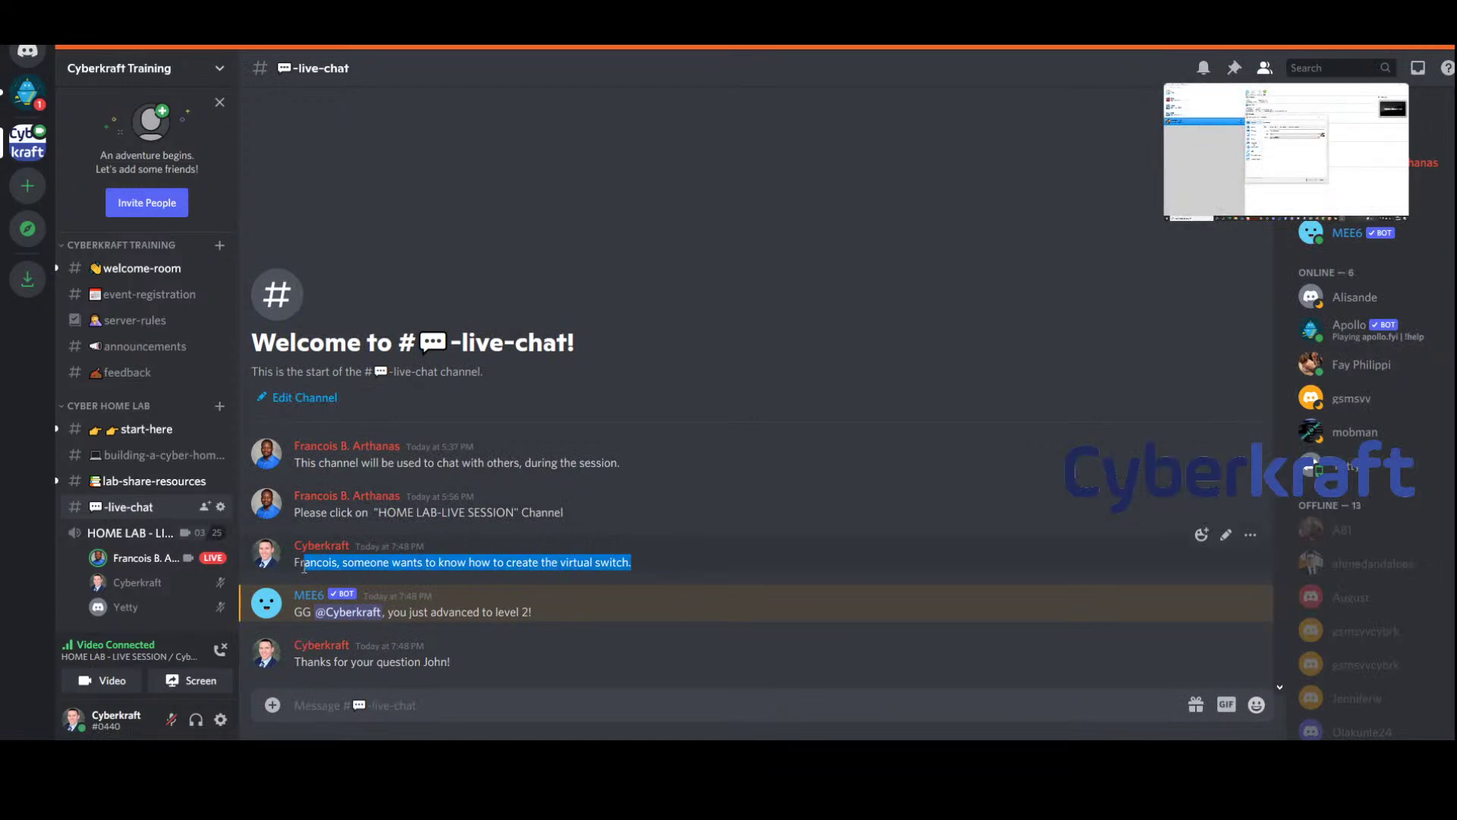
pyautogui.click(129, 533)
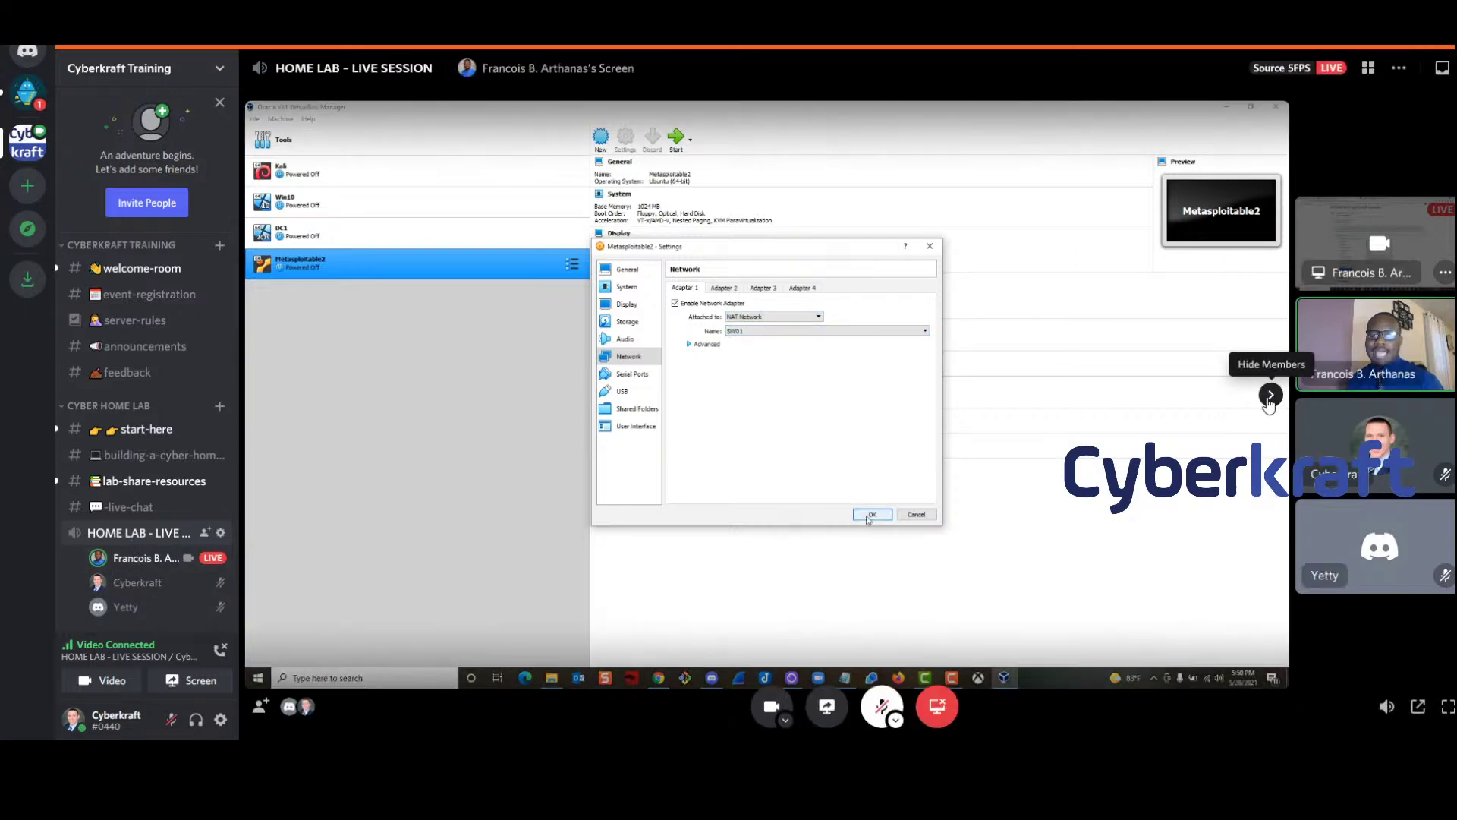
pyautogui.click(1270, 394)
pyautogui.click(1437, 394)
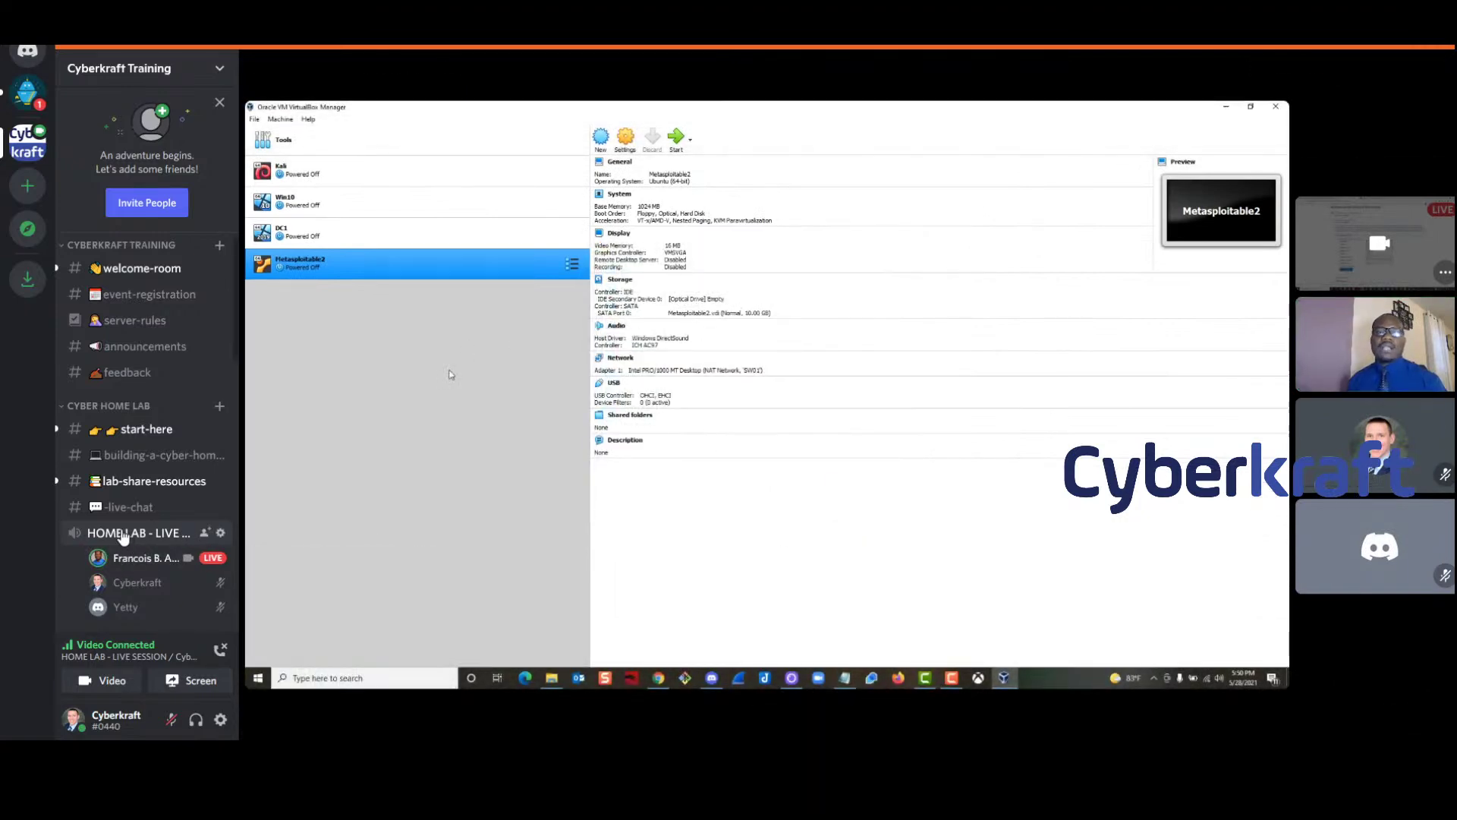
pyautogui.click(144, 455)
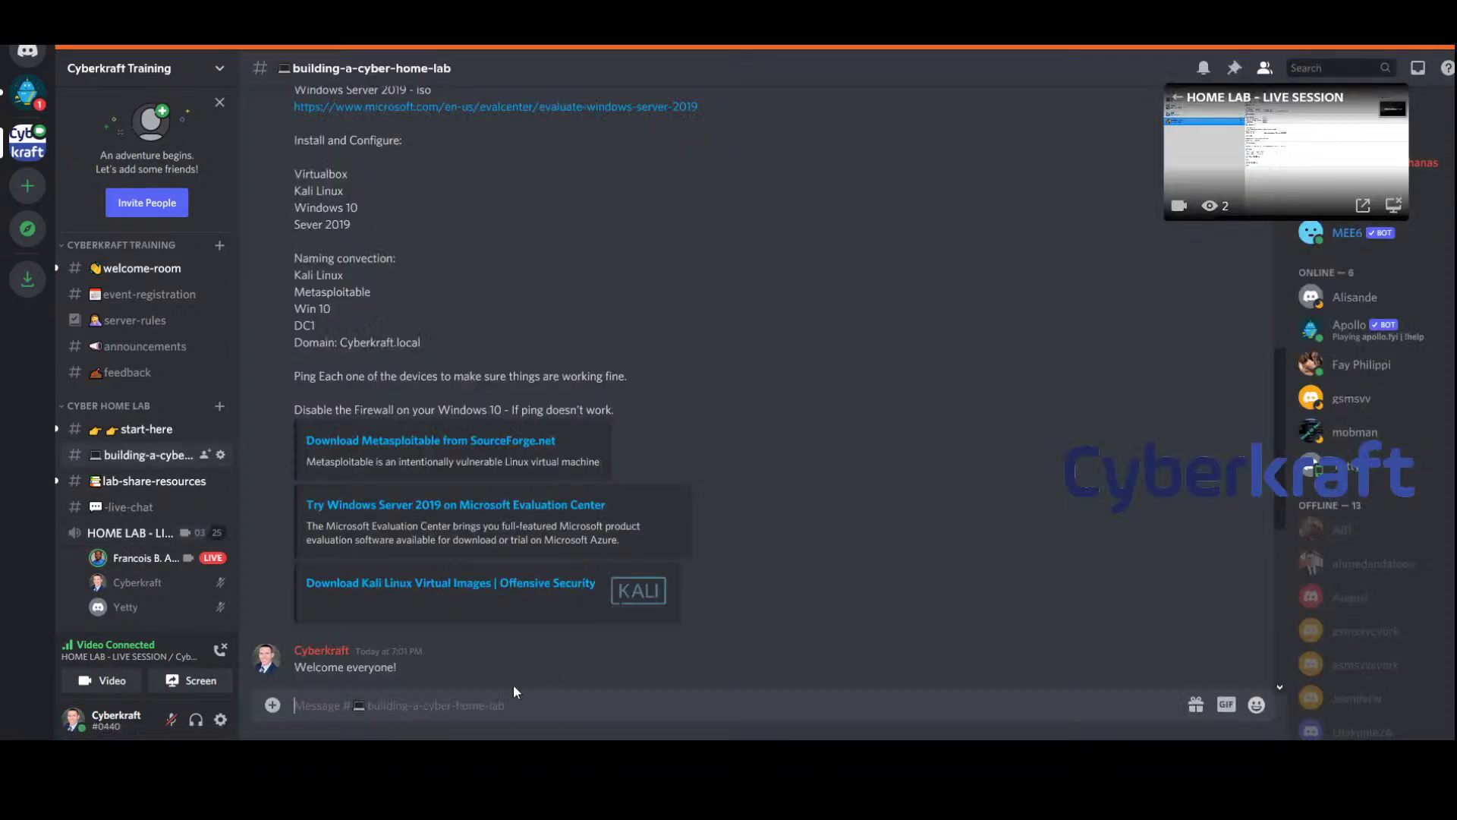
pyautogui.scroll(-6, 655, 653)
pyautogui.write('Francois, someone wants to know how to create the virtual switch.')
pyautogui.press('Return')
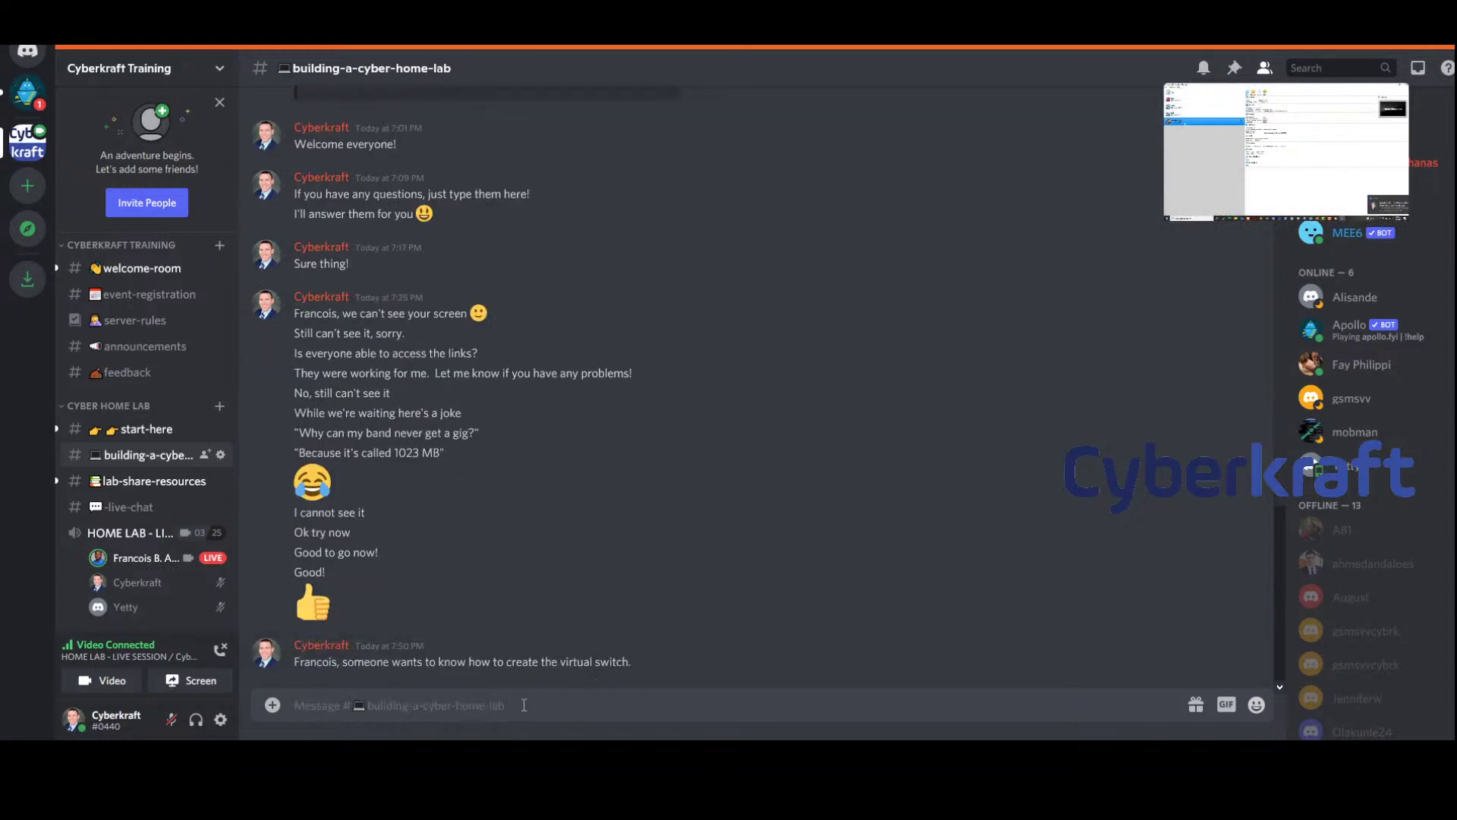
# Copy the thank-you reply into #building-a-cyber-home-lab, then return to the live session stream
pyautogui.click(119, 536)
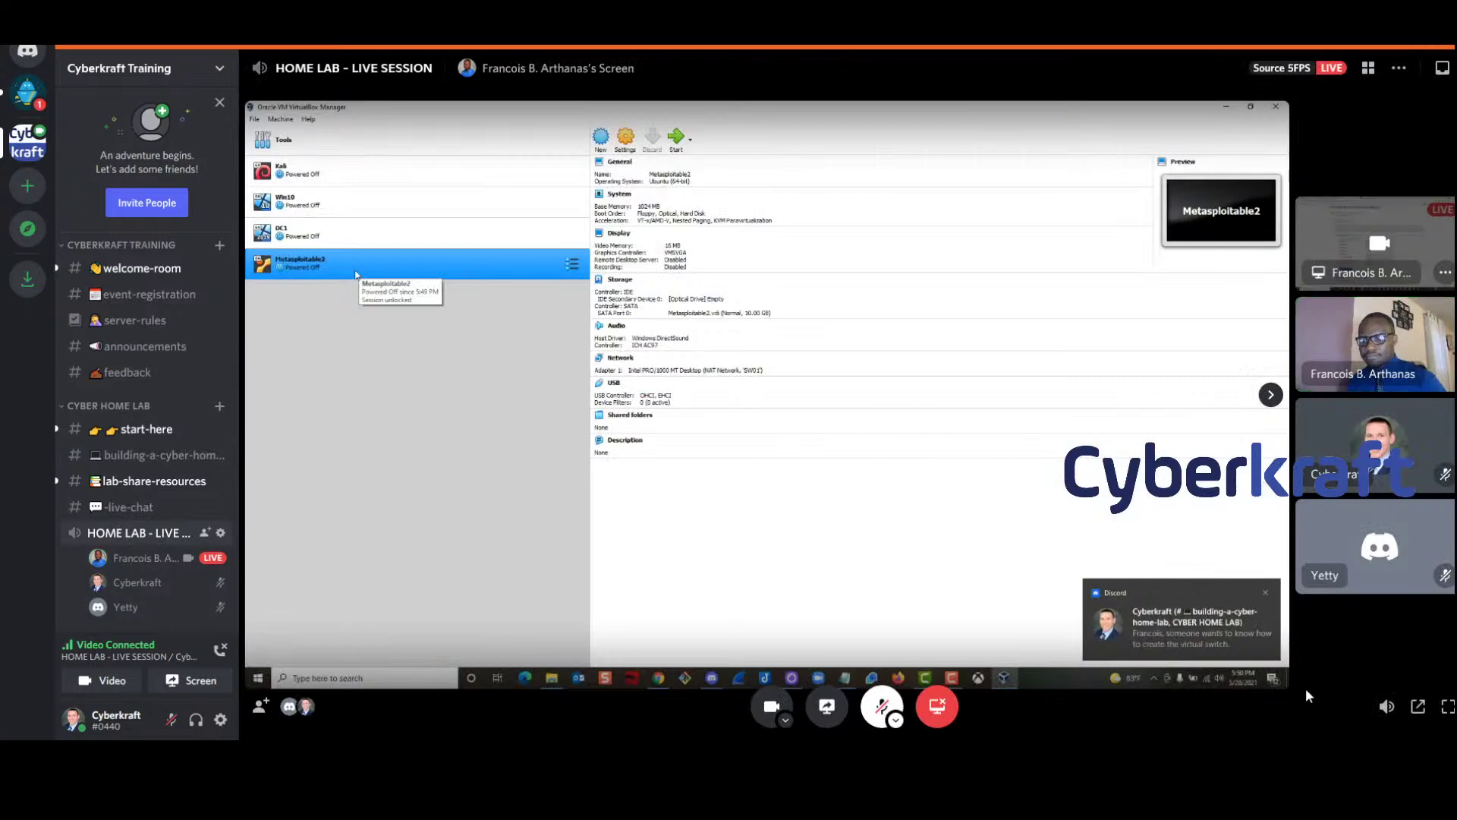
pyautogui.click(143, 459)
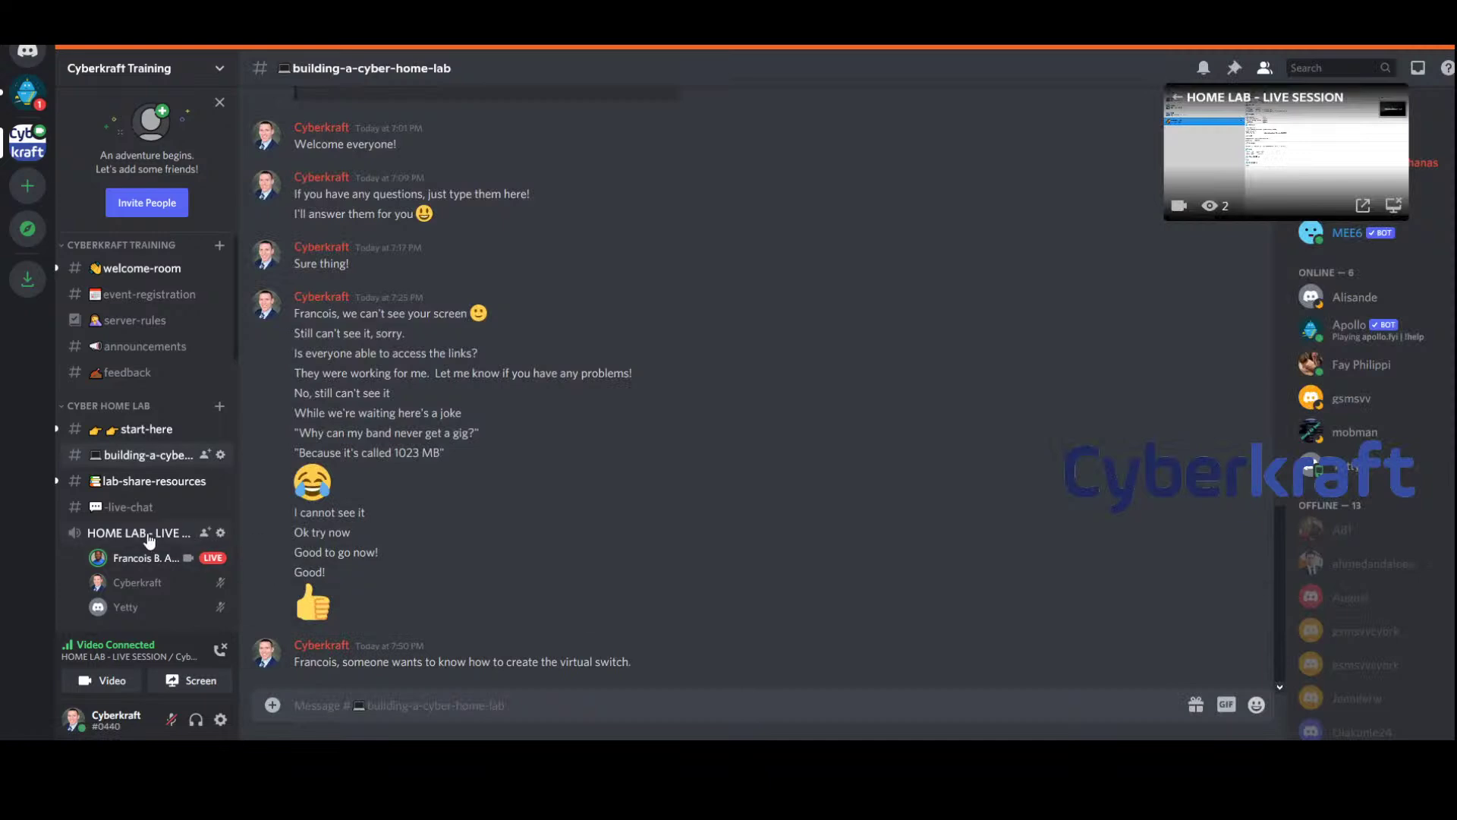
pyautogui.click(125, 513)
pyautogui.moveTo(450, 661); pyautogui.dragTo(296, 658)
pyautogui.hotkey('ctrl', 'c')
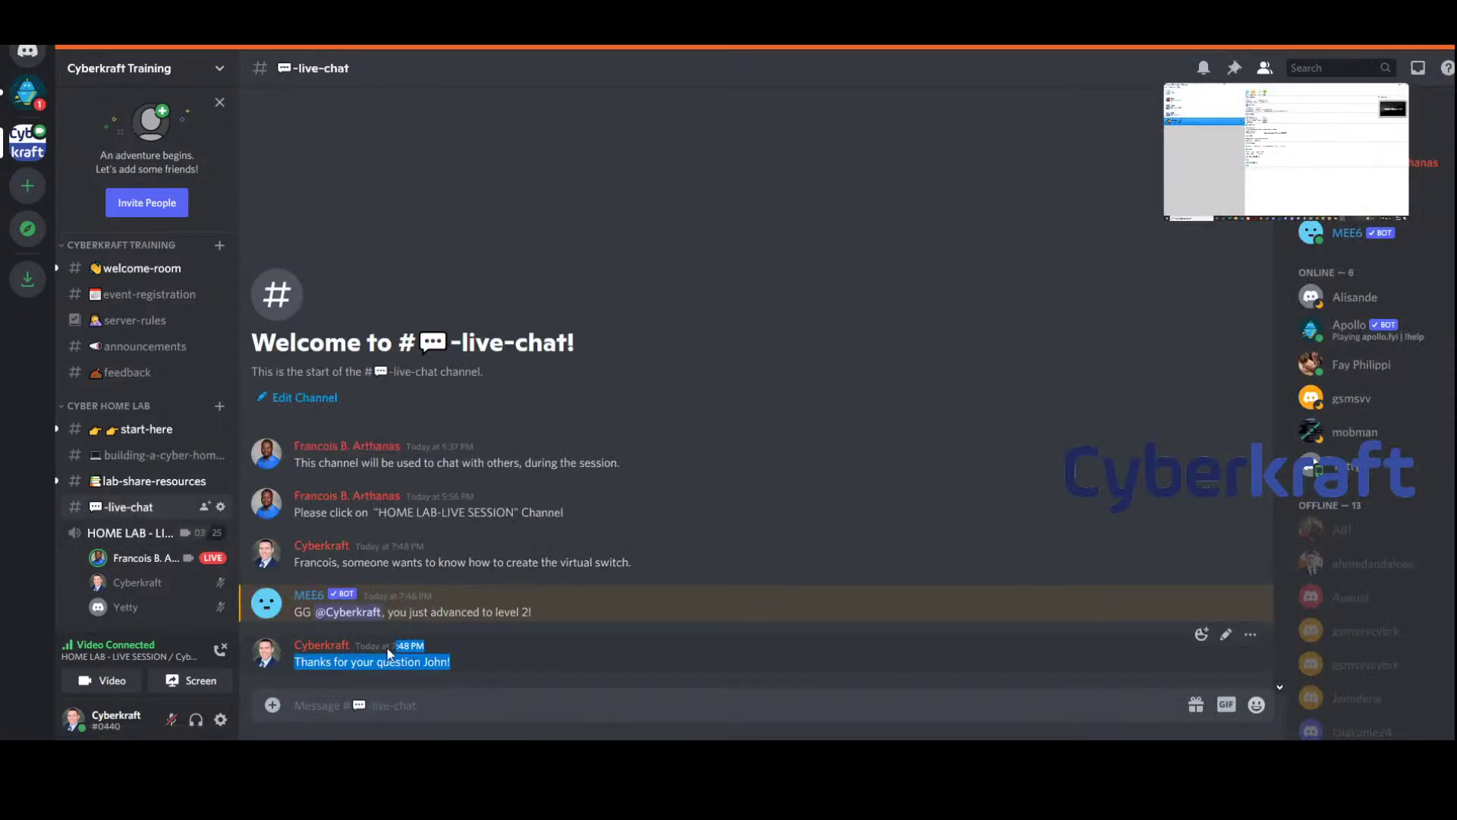
pyautogui.click(137, 481)
pyautogui.click(142, 458)
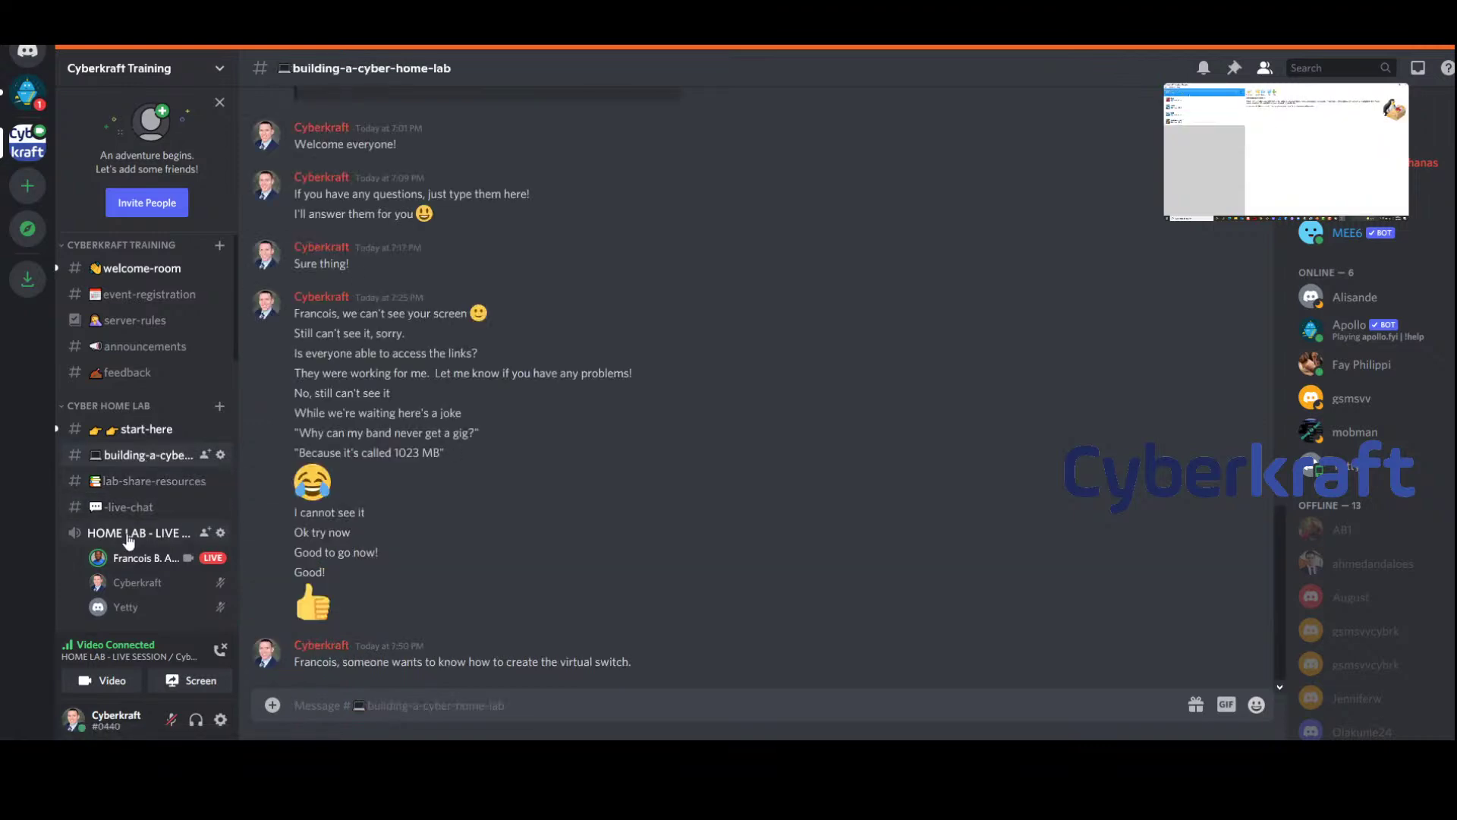
pyautogui.click(428, 704)
pyautogui.hotkey('ctrl', 'v')
pyautogui.press('Return')
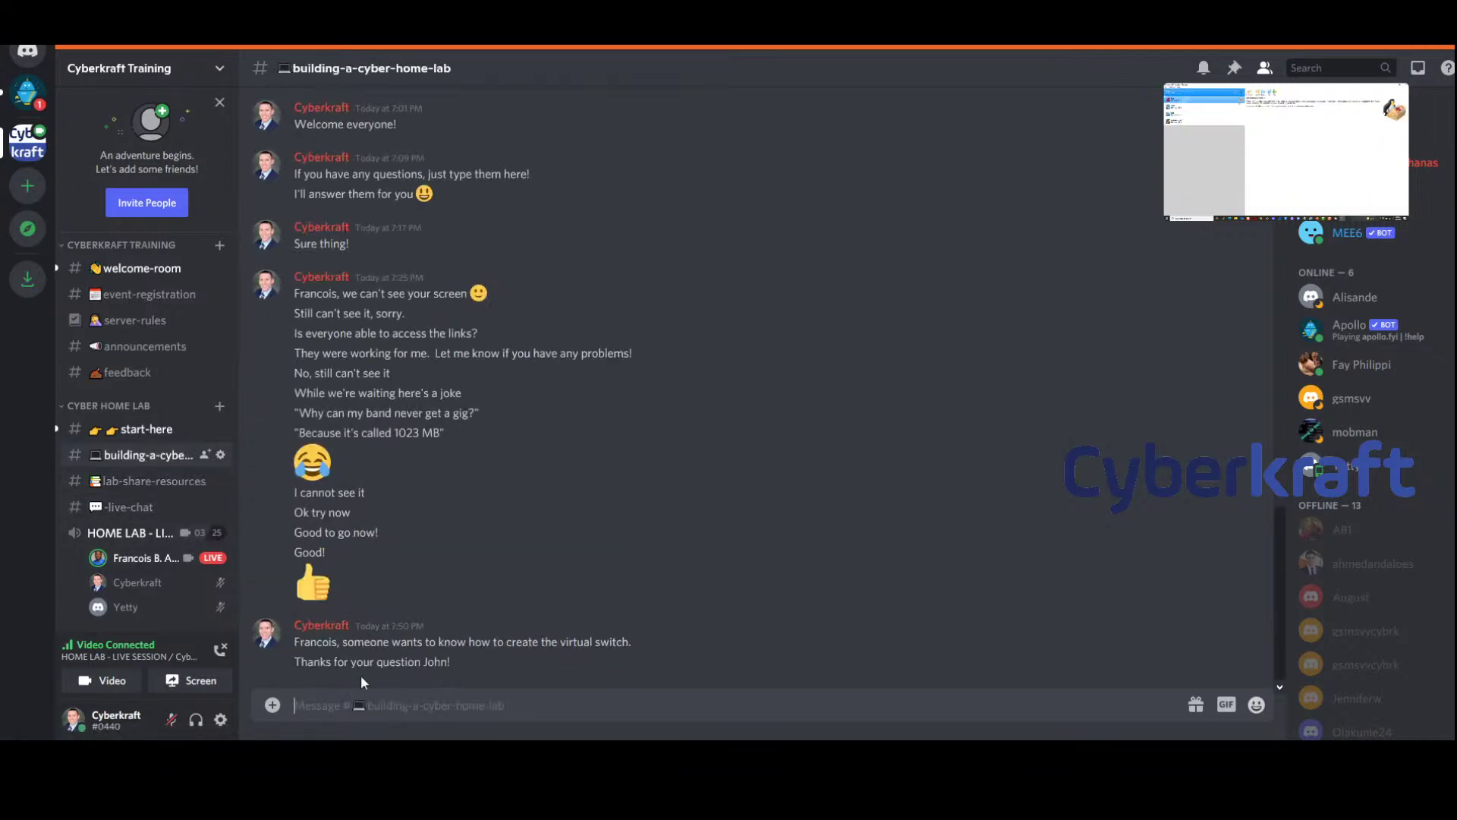
pyautogui.click(124, 532)
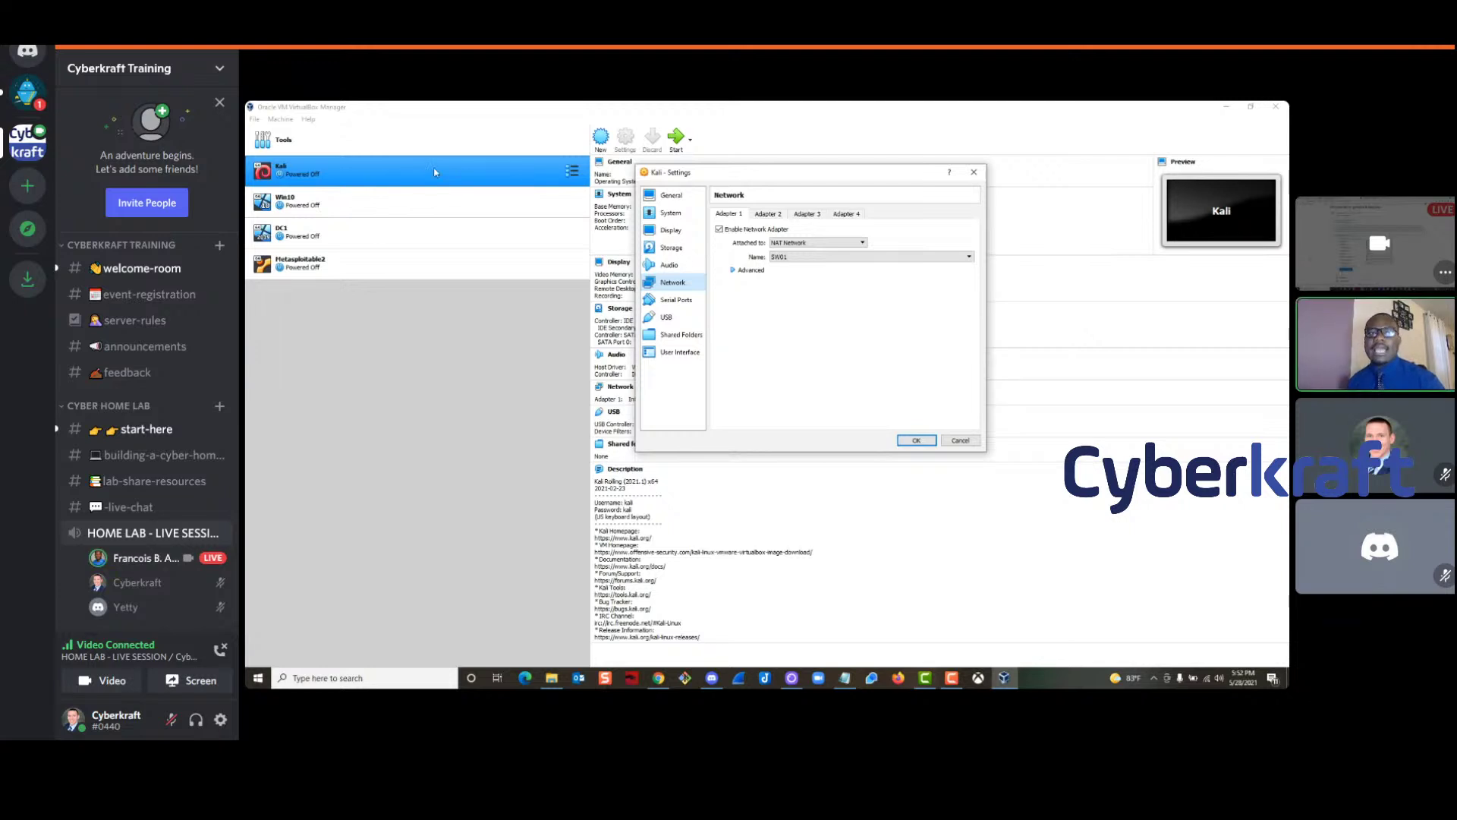
# Close Kali's Settings and bring VirtualBox back to its Tools welcome page, dismissing the Start menu
pyautogui.click(973, 174)
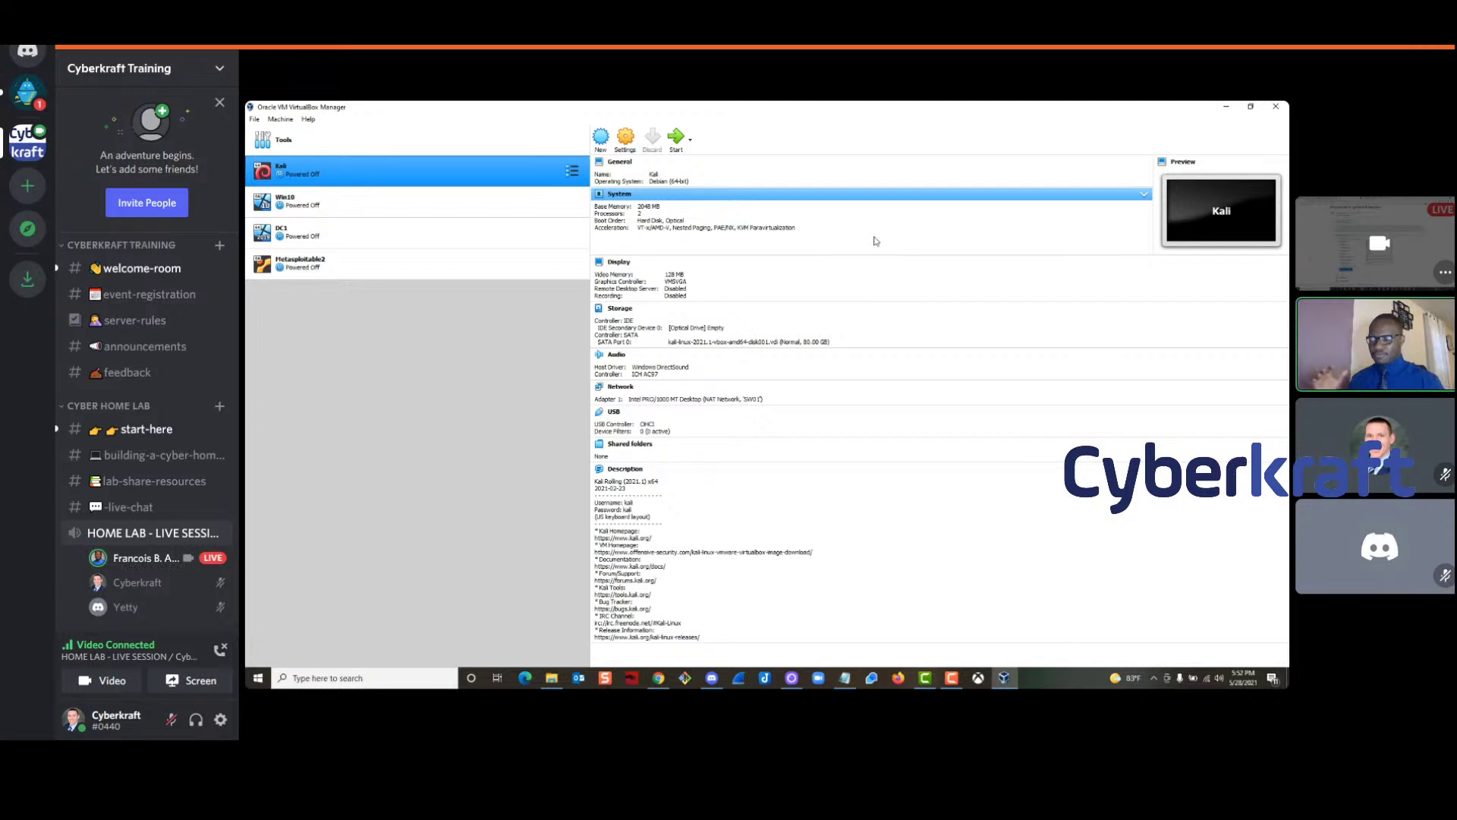
pyautogui.click(425, 141)
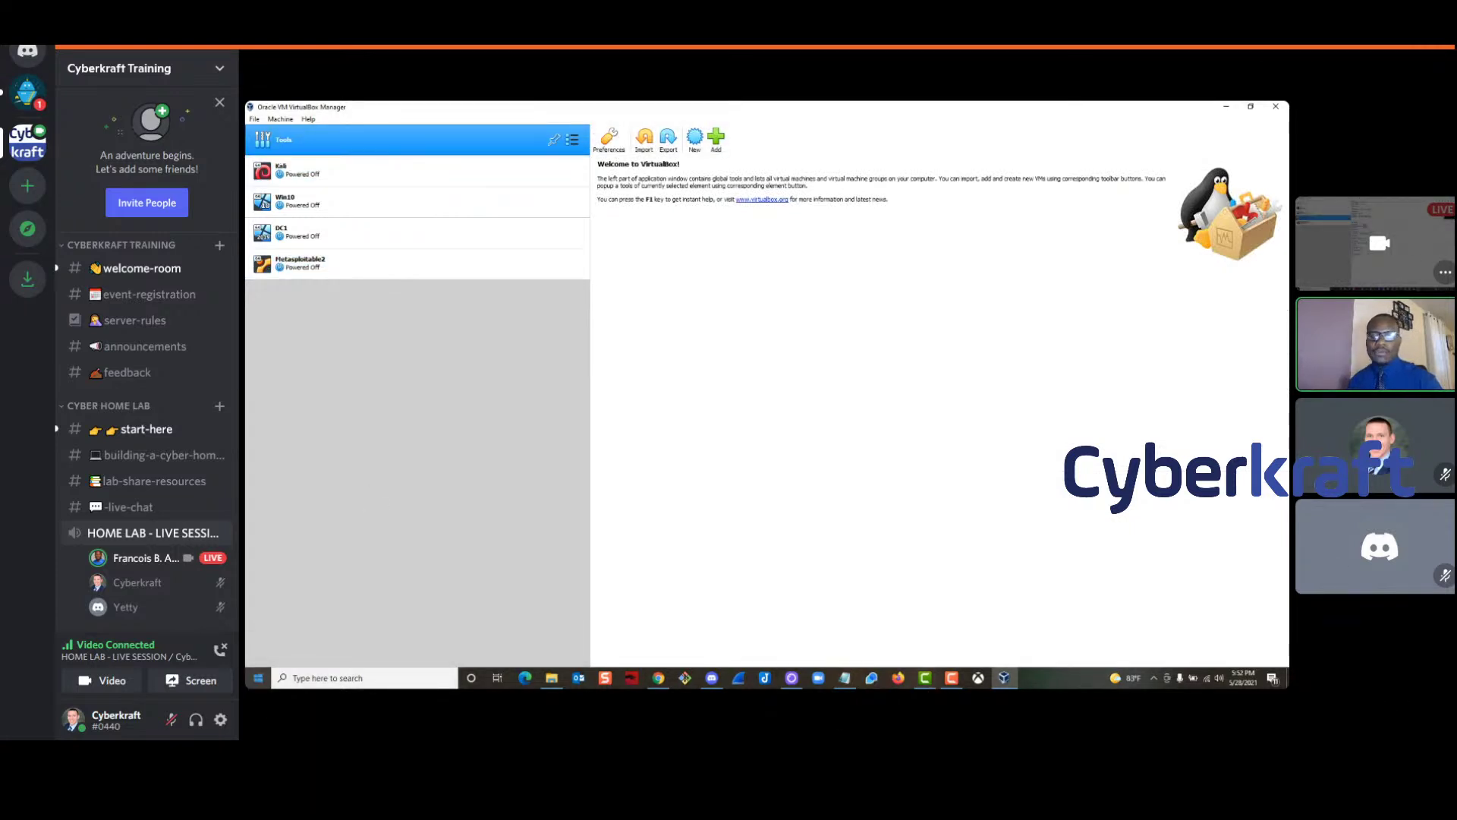
pyautogui.click(258, 678)
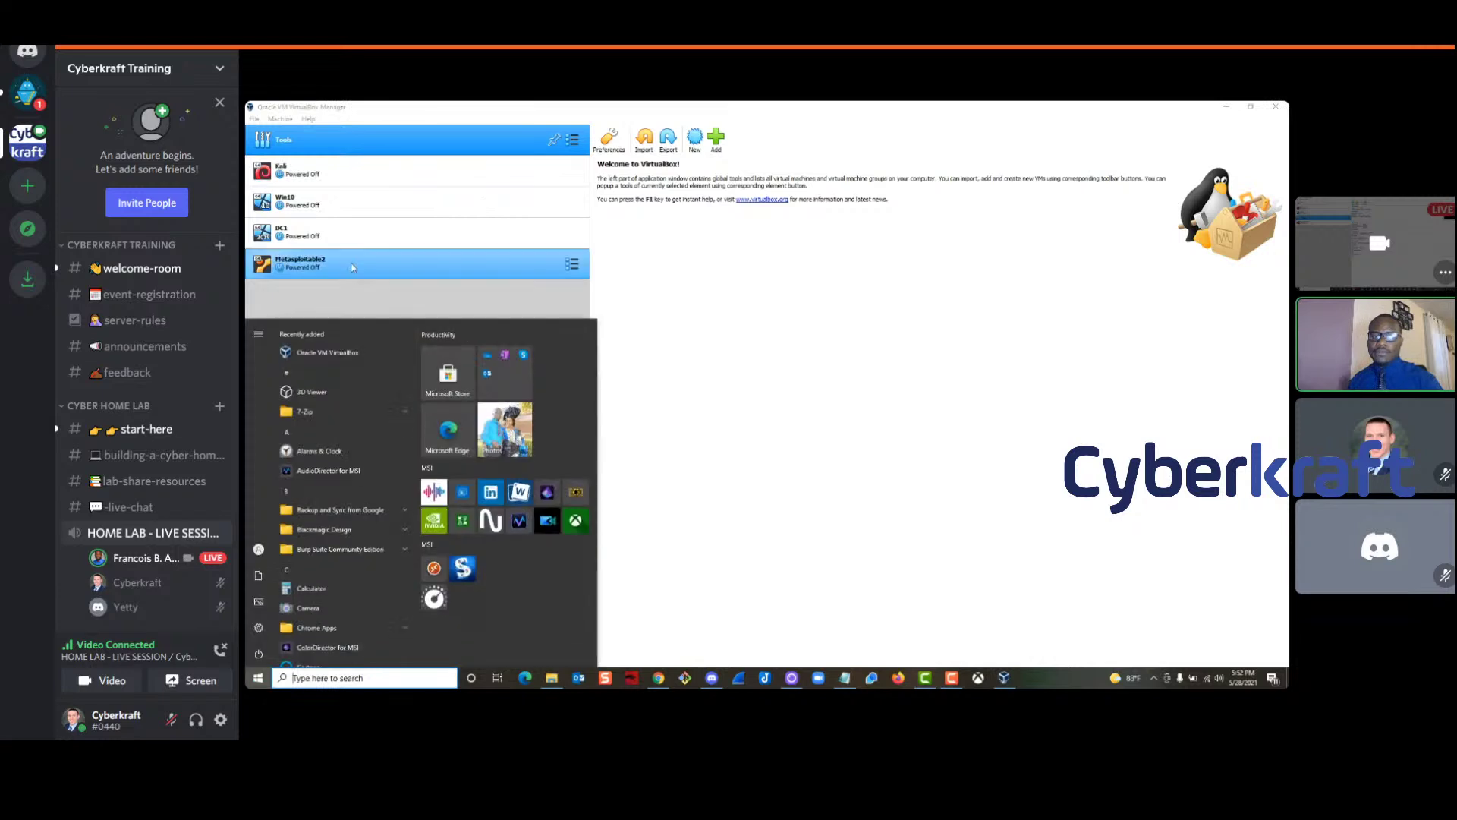
pyautogui.click(740, 316)
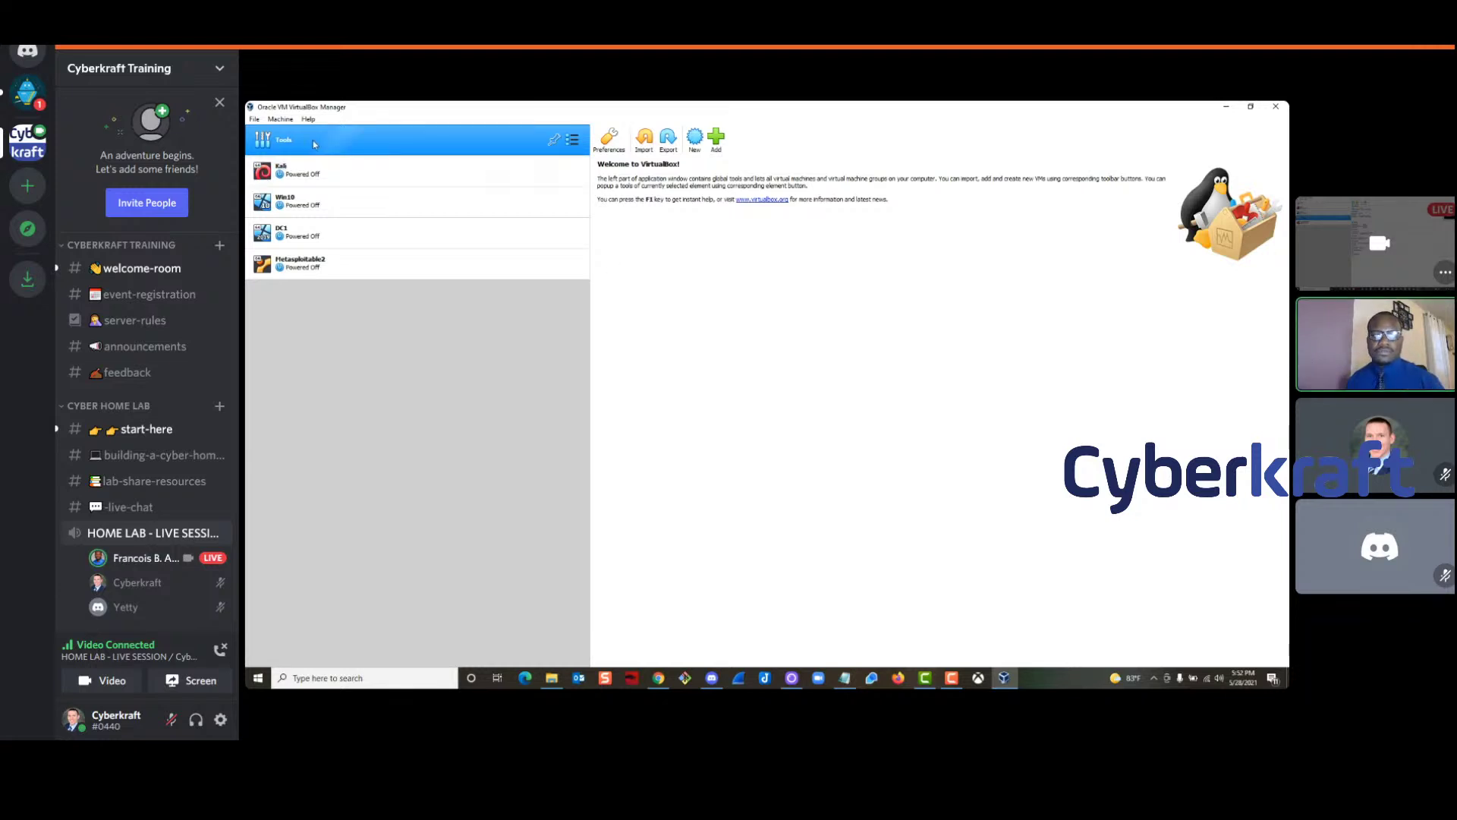
# Open File > Host Network Manager and remove the existing Host-Only Ethernet Adapter
pyautogui.click(254, 120)
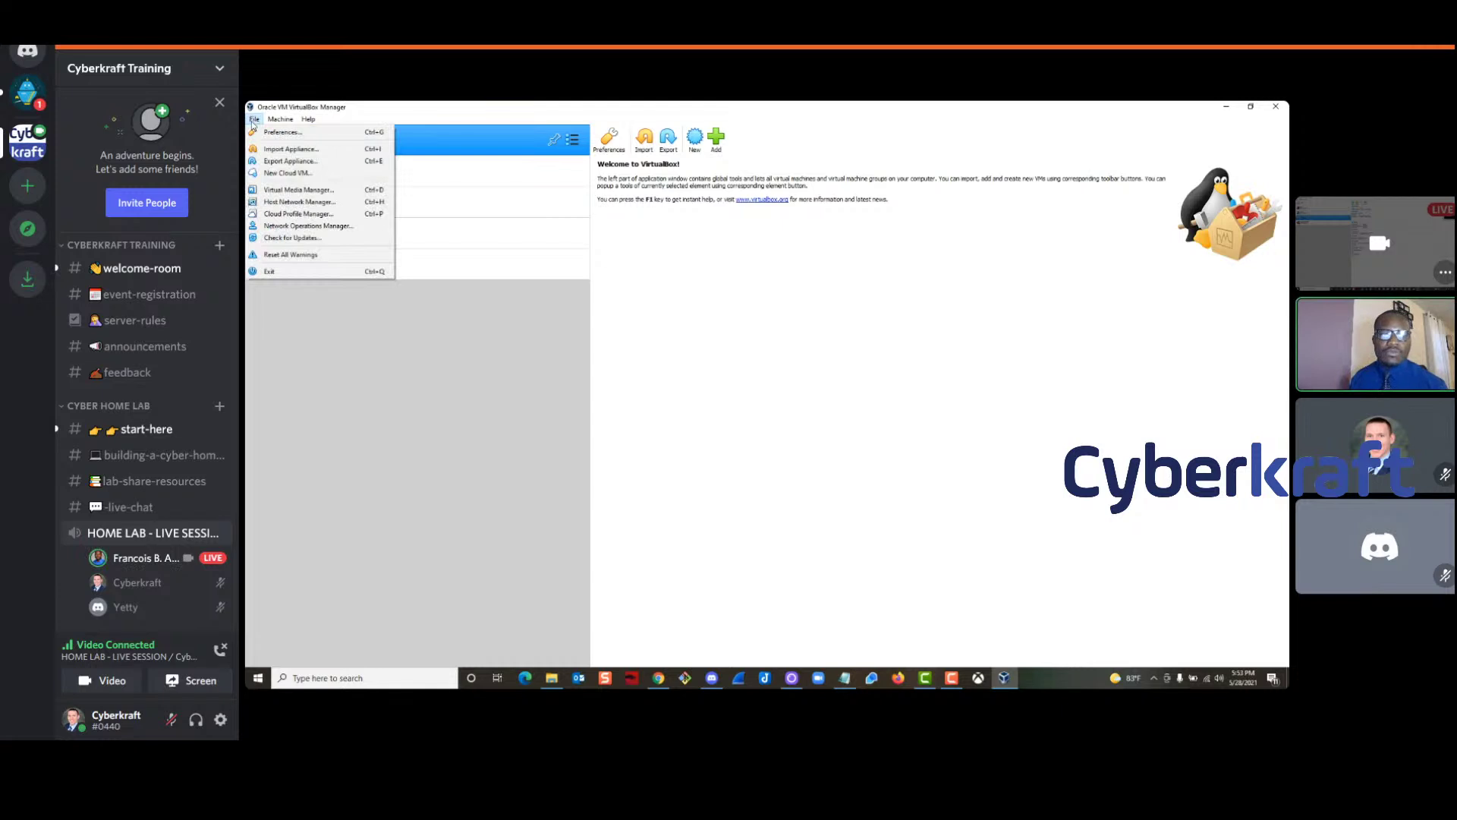
pyautogui.click(288, 203)
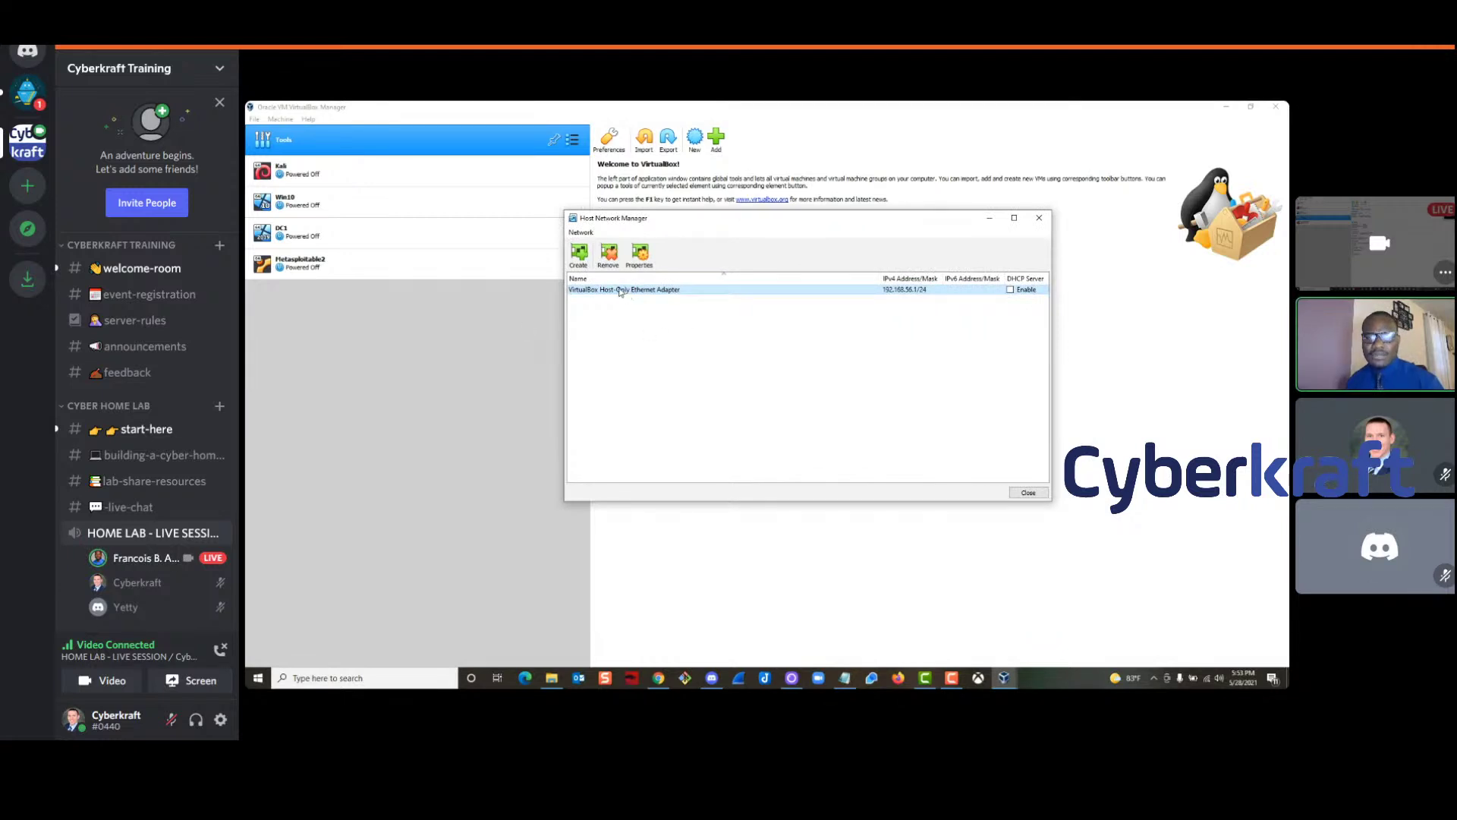
pyautogui.click(611, 267)
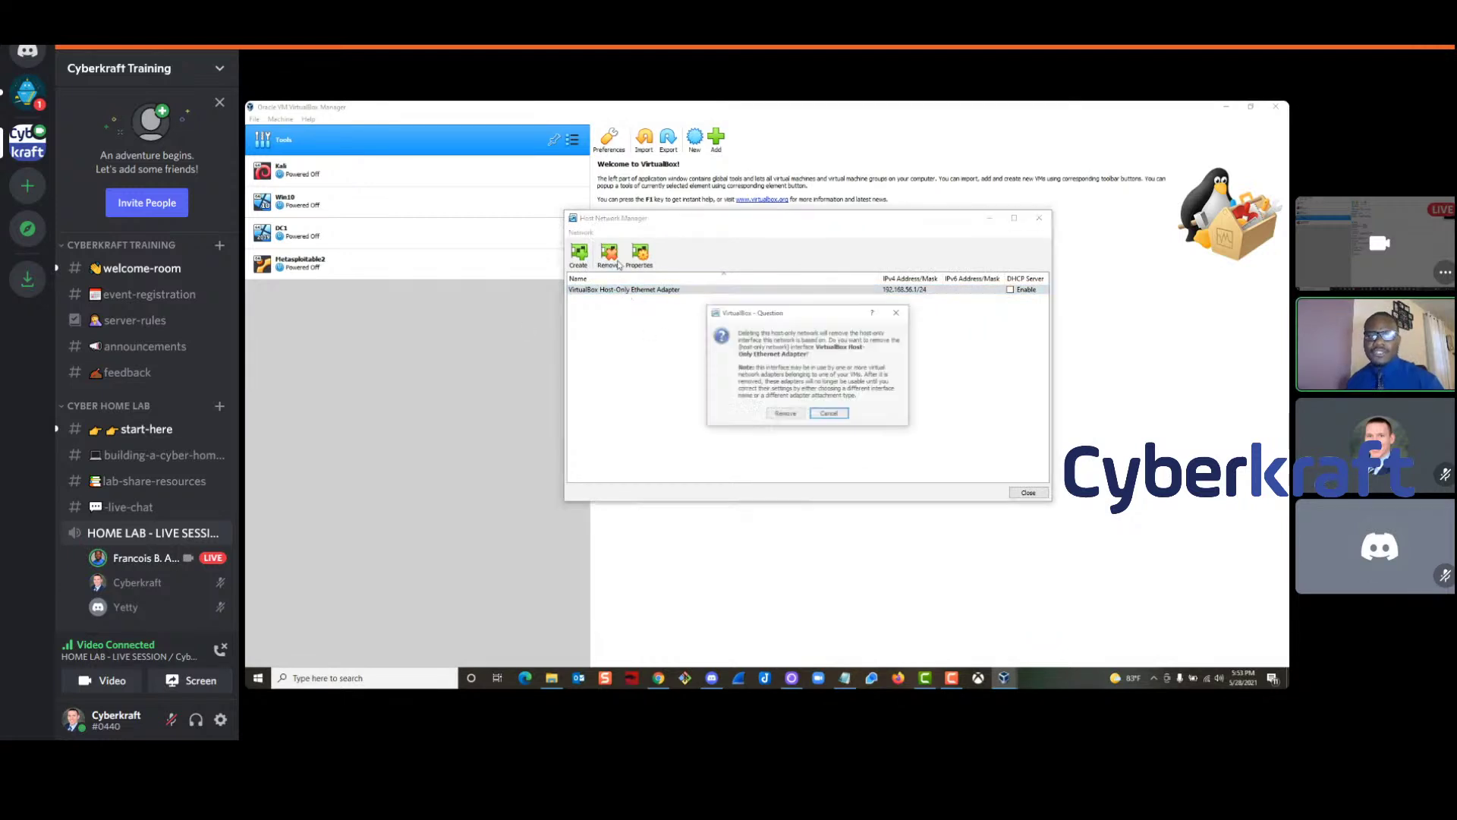
pyautogui.click(793, 412)
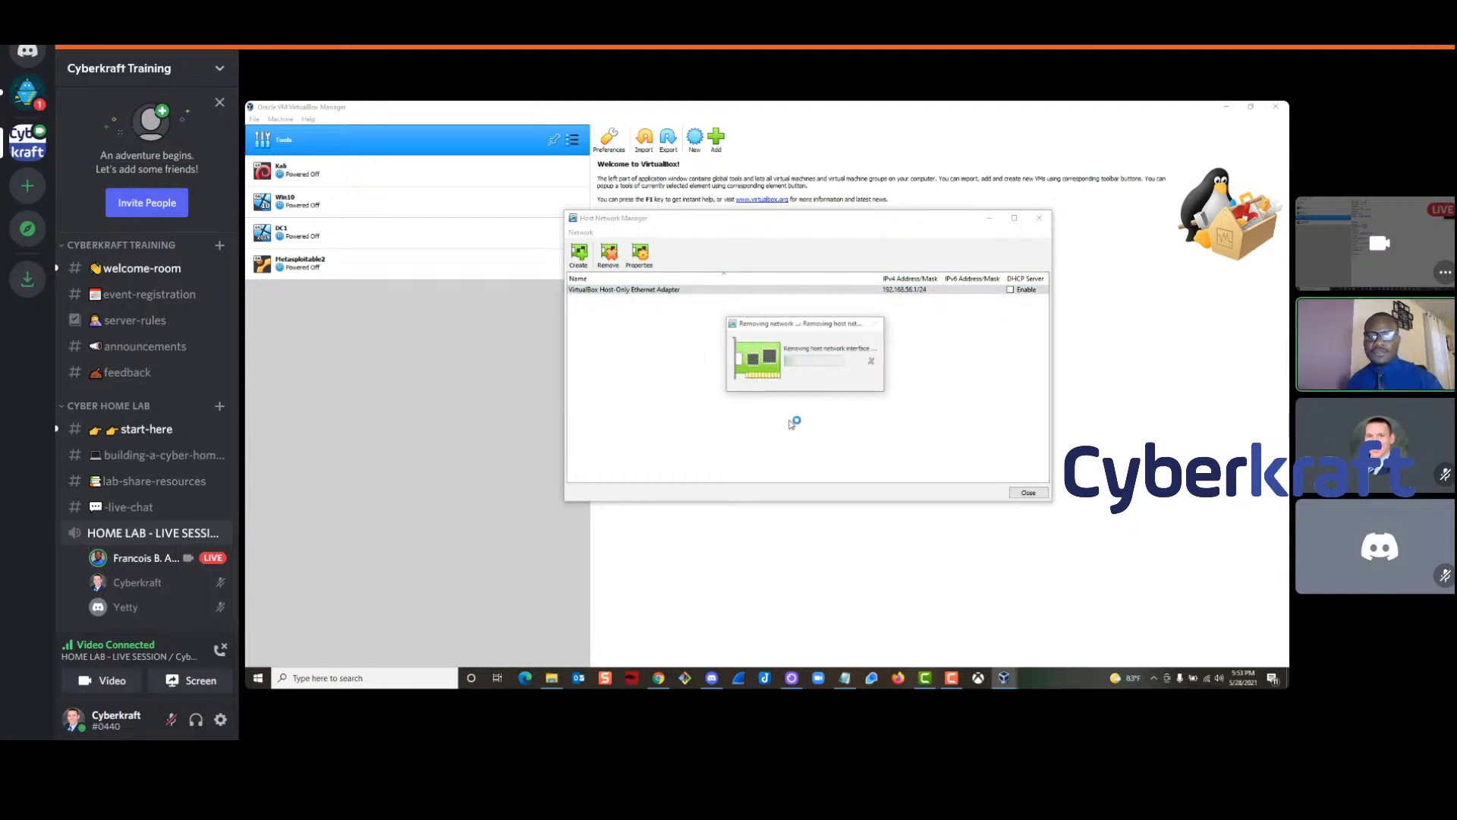
# Create a new host-only adapter, enable its DHCP server, and close Host Network Manager
pyautogui.click(579, 254)
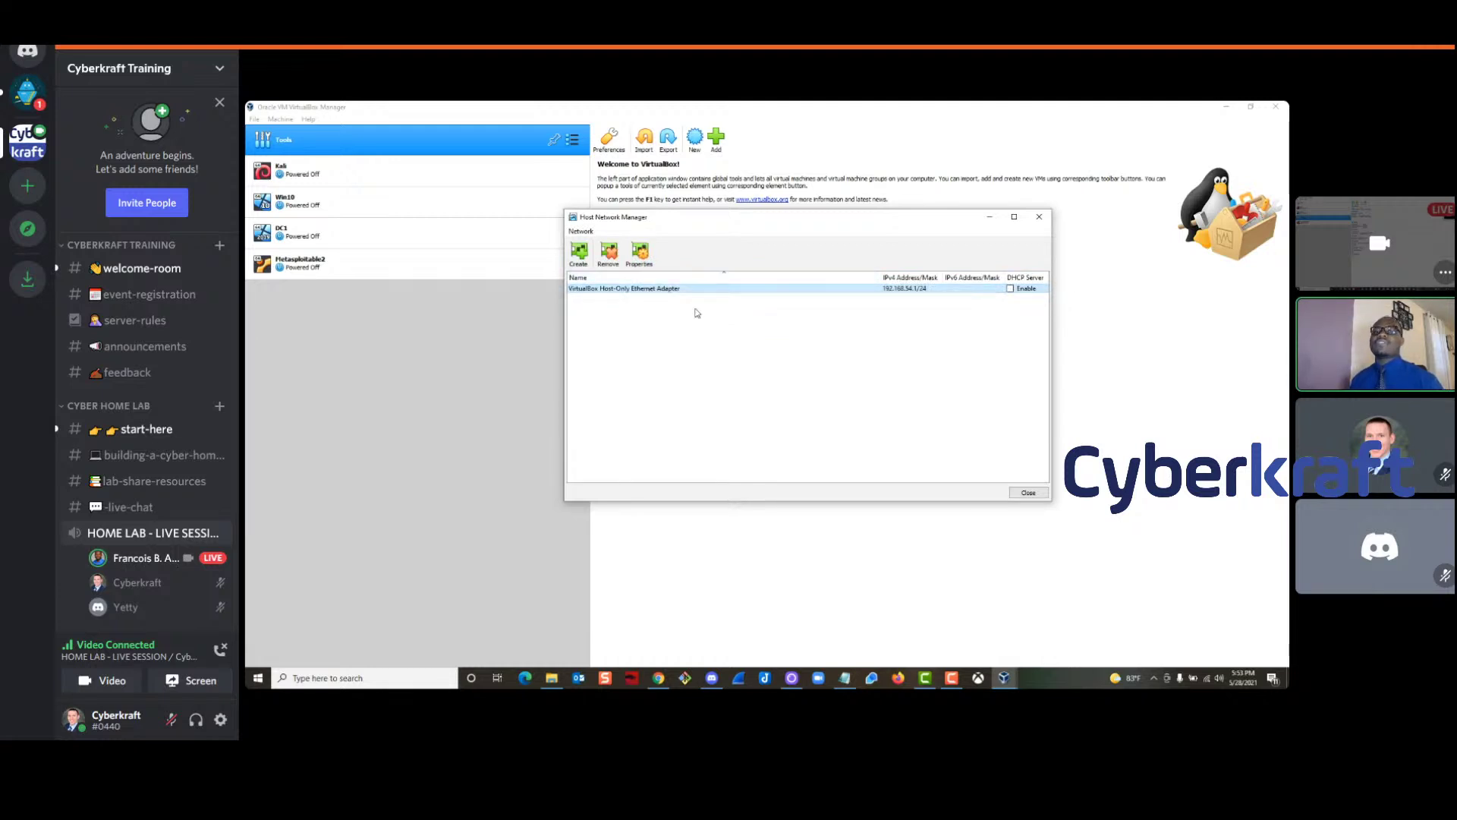
pyautogui.doubleClick(641, 291)
pyautogui.moveTo(639, 428)
pyautogui.mouseDown()
pyautogui.moveTo(676, 427)
pyautogui.moveTo(678, 442)
pyautogui.moveTo(625, 424)
pyautogui.mouseUp()
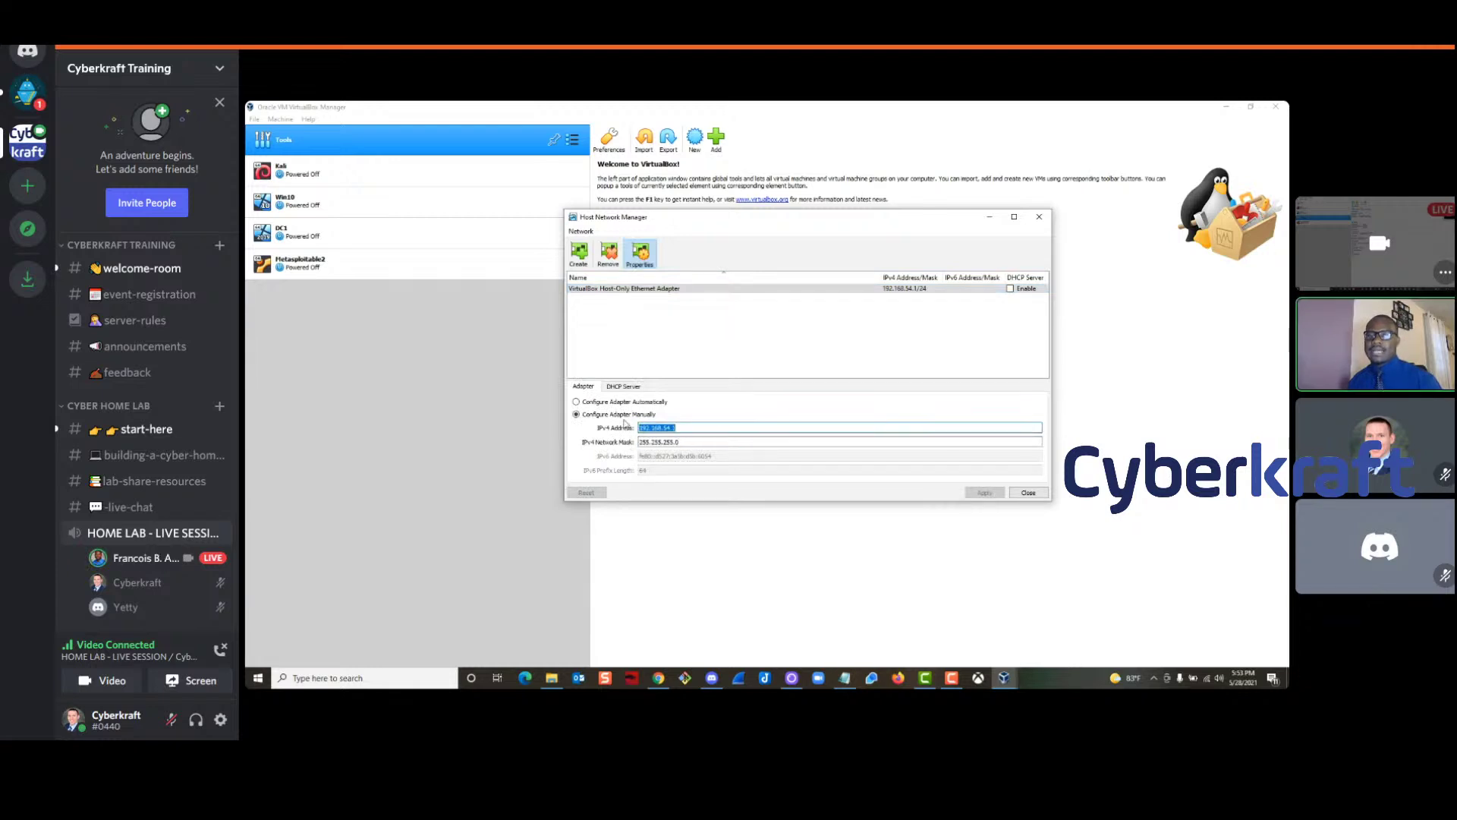
pyautogui.click(623, 387)
pyautogui.click(576, 403)
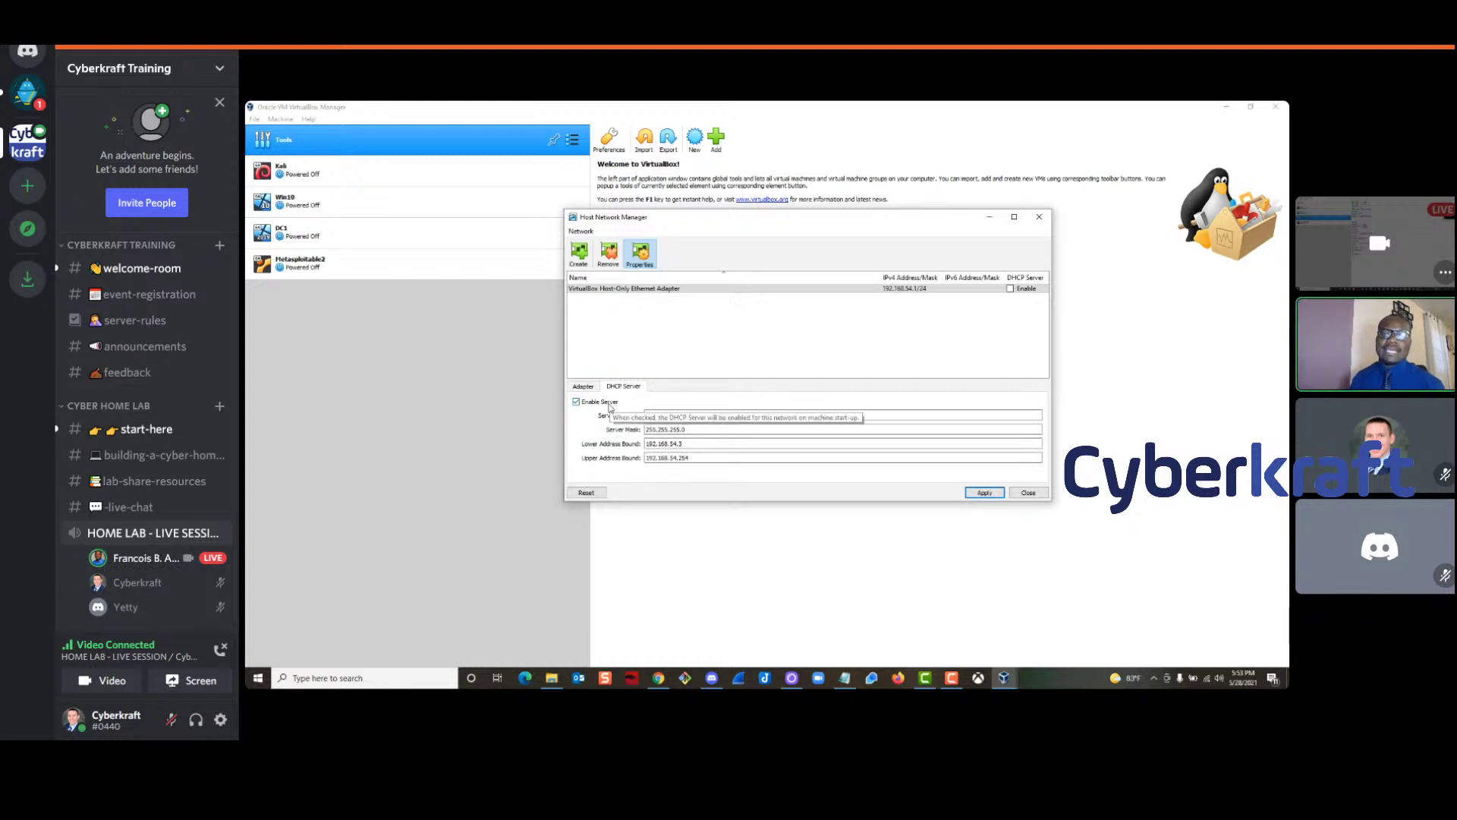
pyautogui.click(583, 387)
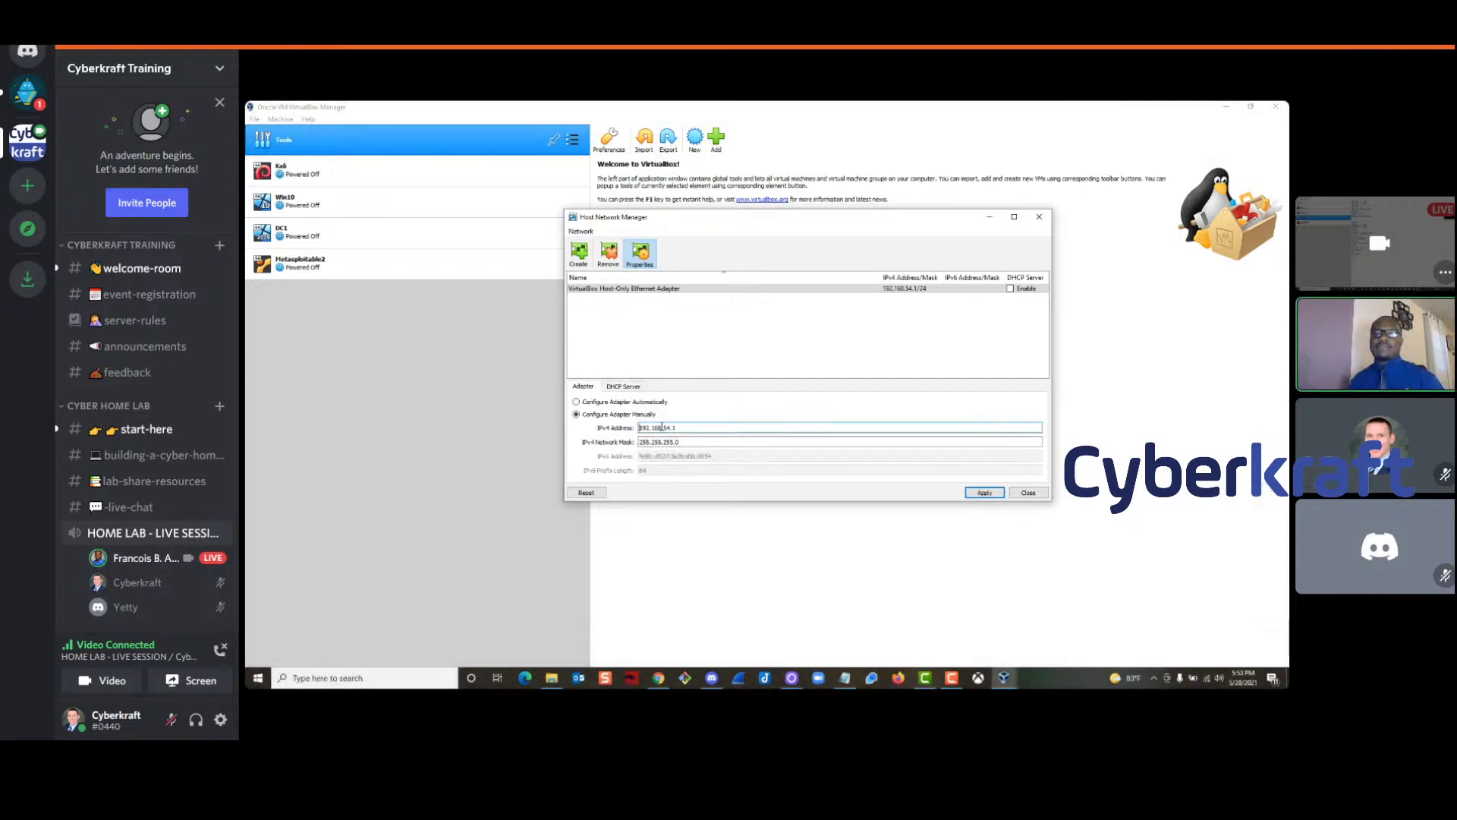
pyautogui.click(678, 442)
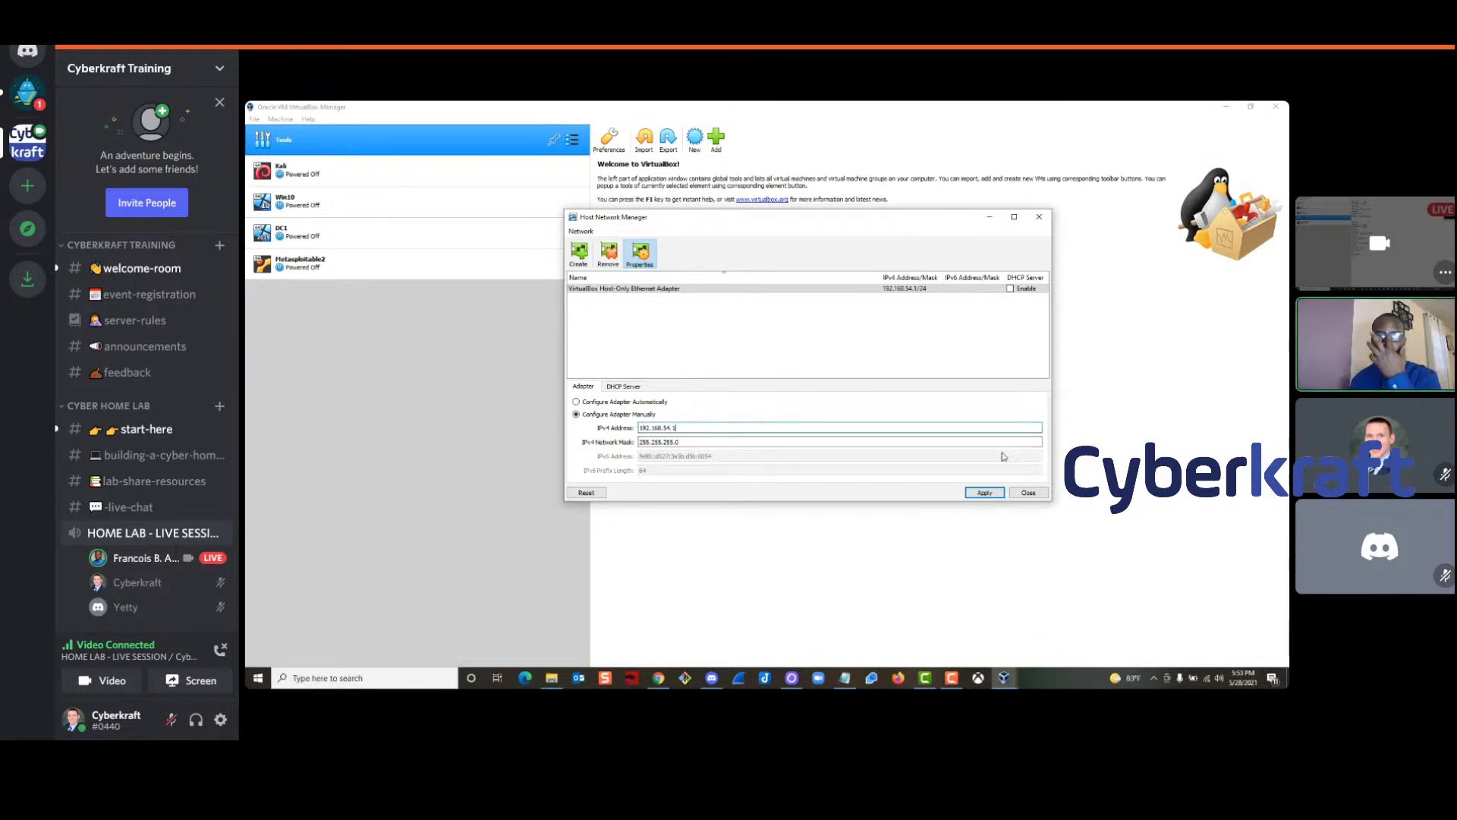
pyautogui.click(1027, 494)
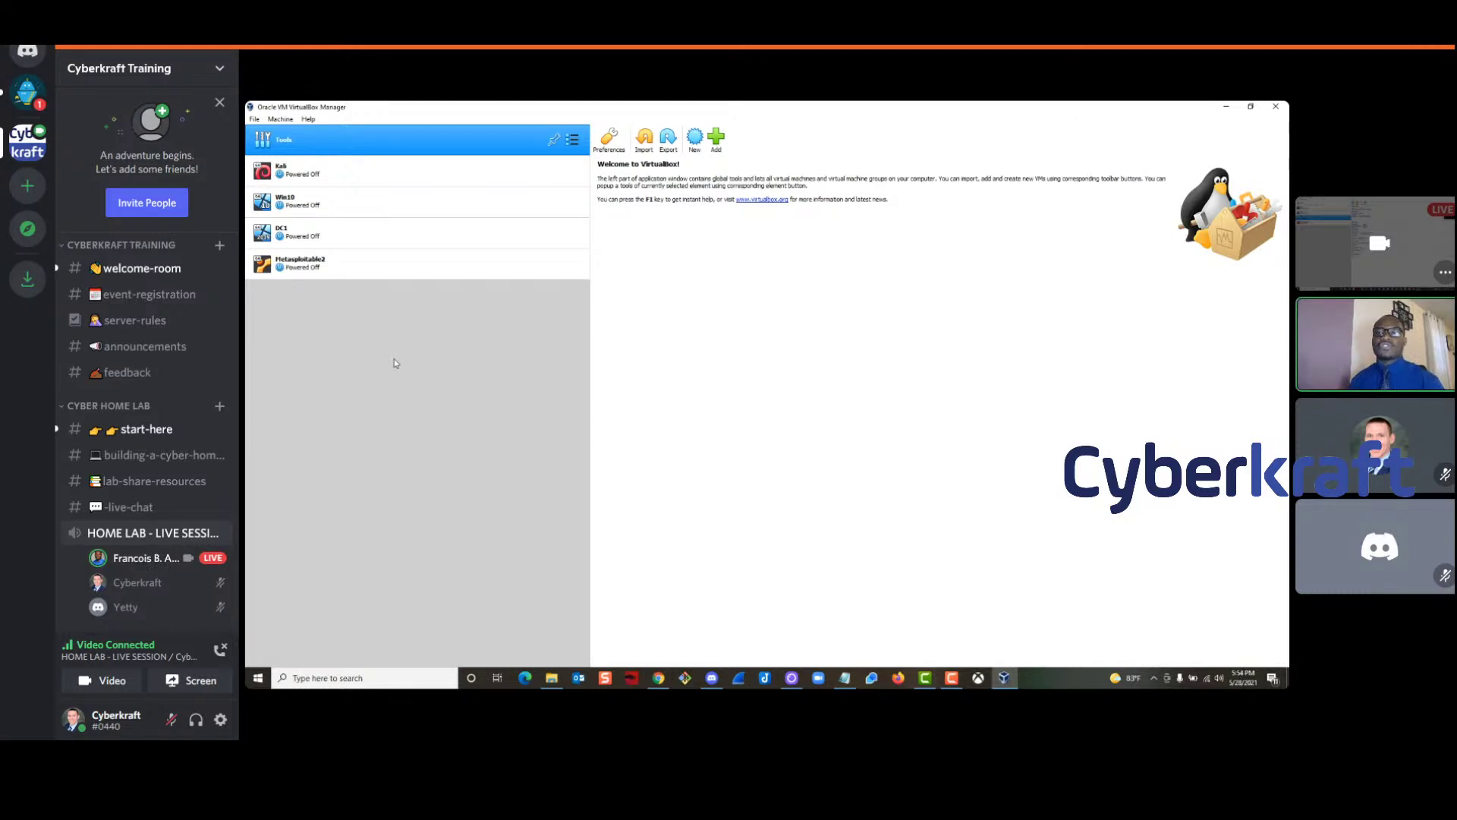
# Select Kali, then Metasploitable2 to view its NAT Network SW01 adapter details
pyautogui.click(385, 174)
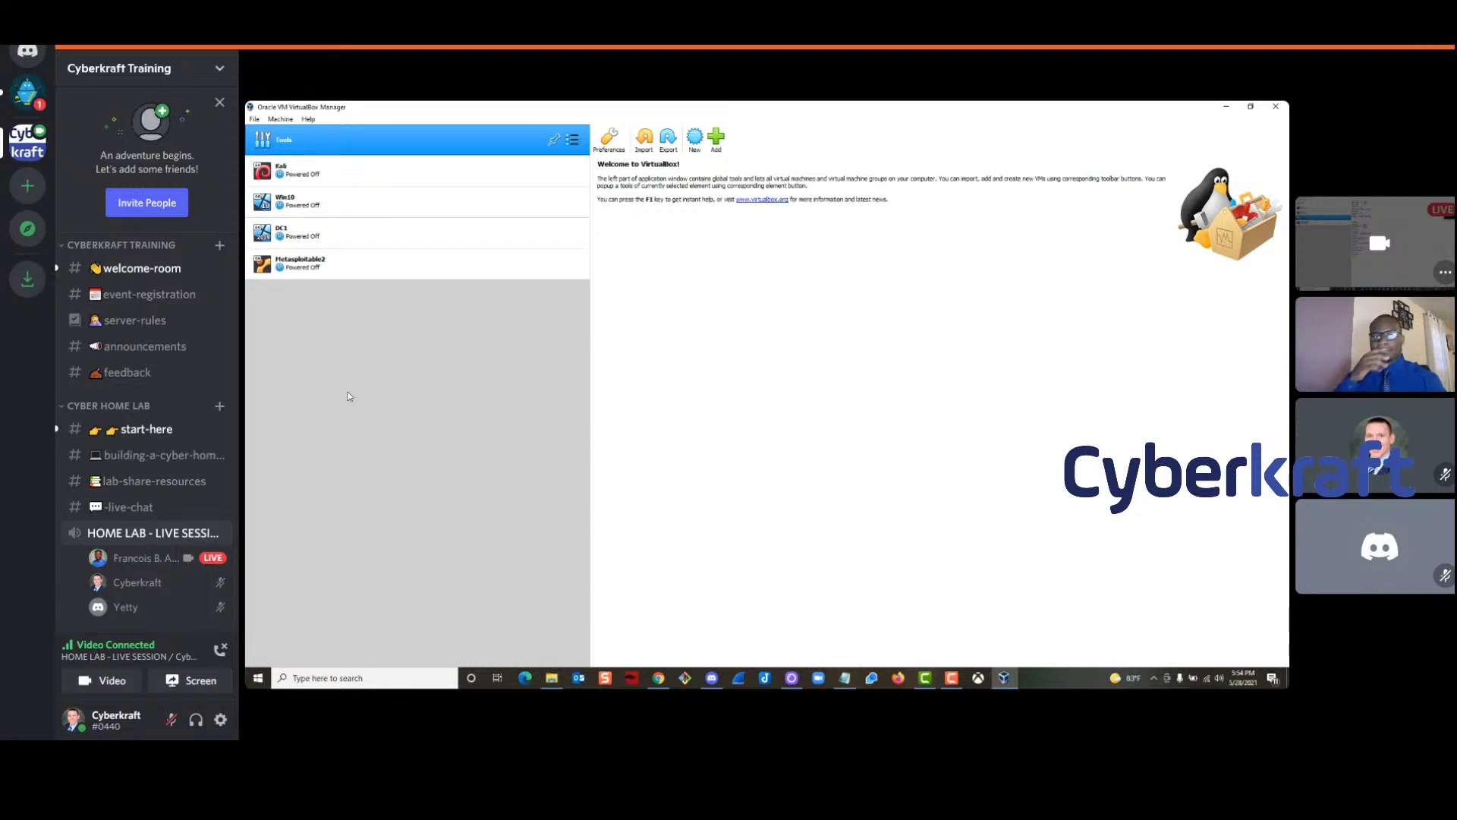
pyautogui.click(344, 260)
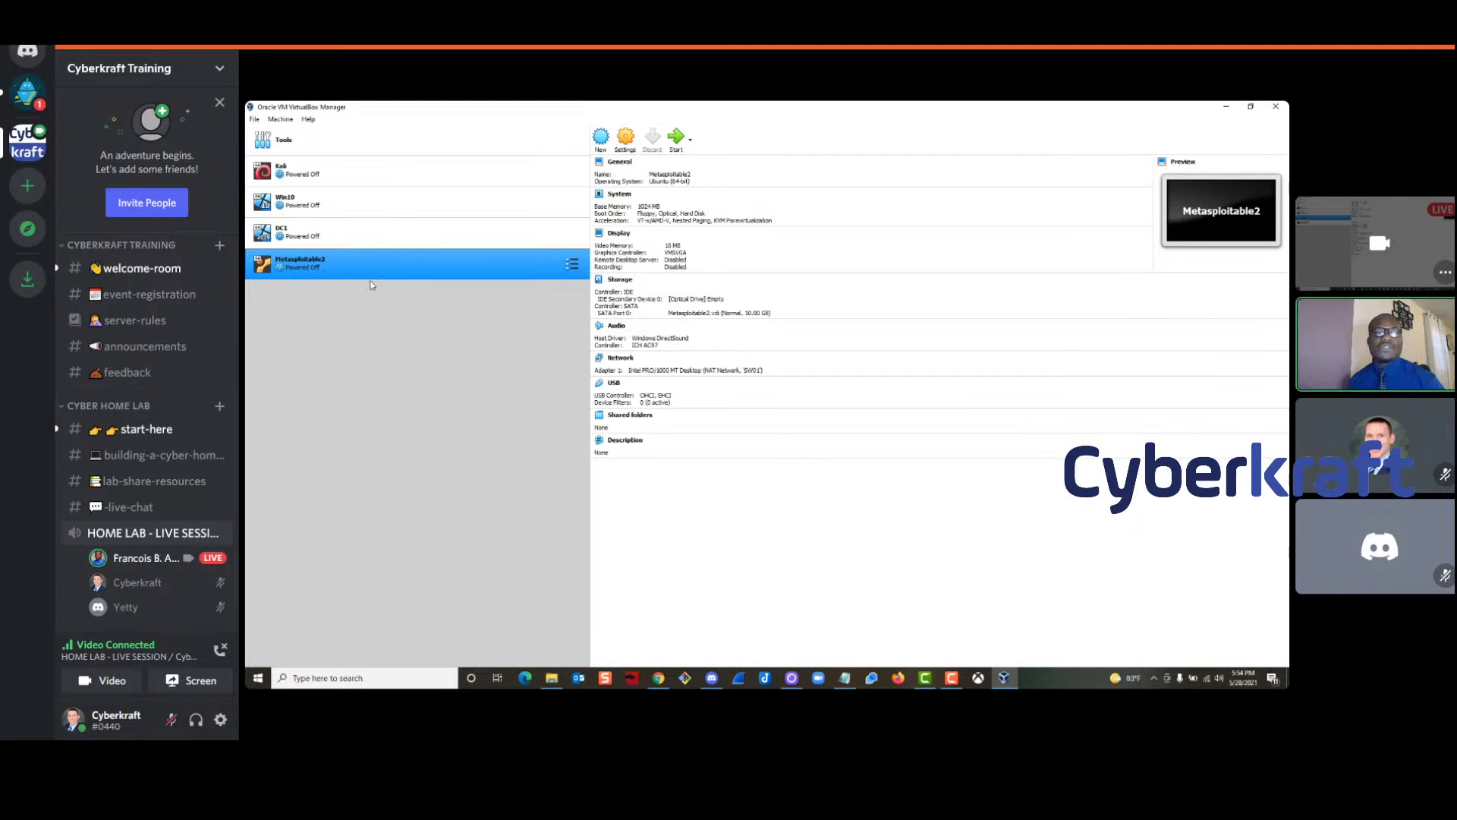
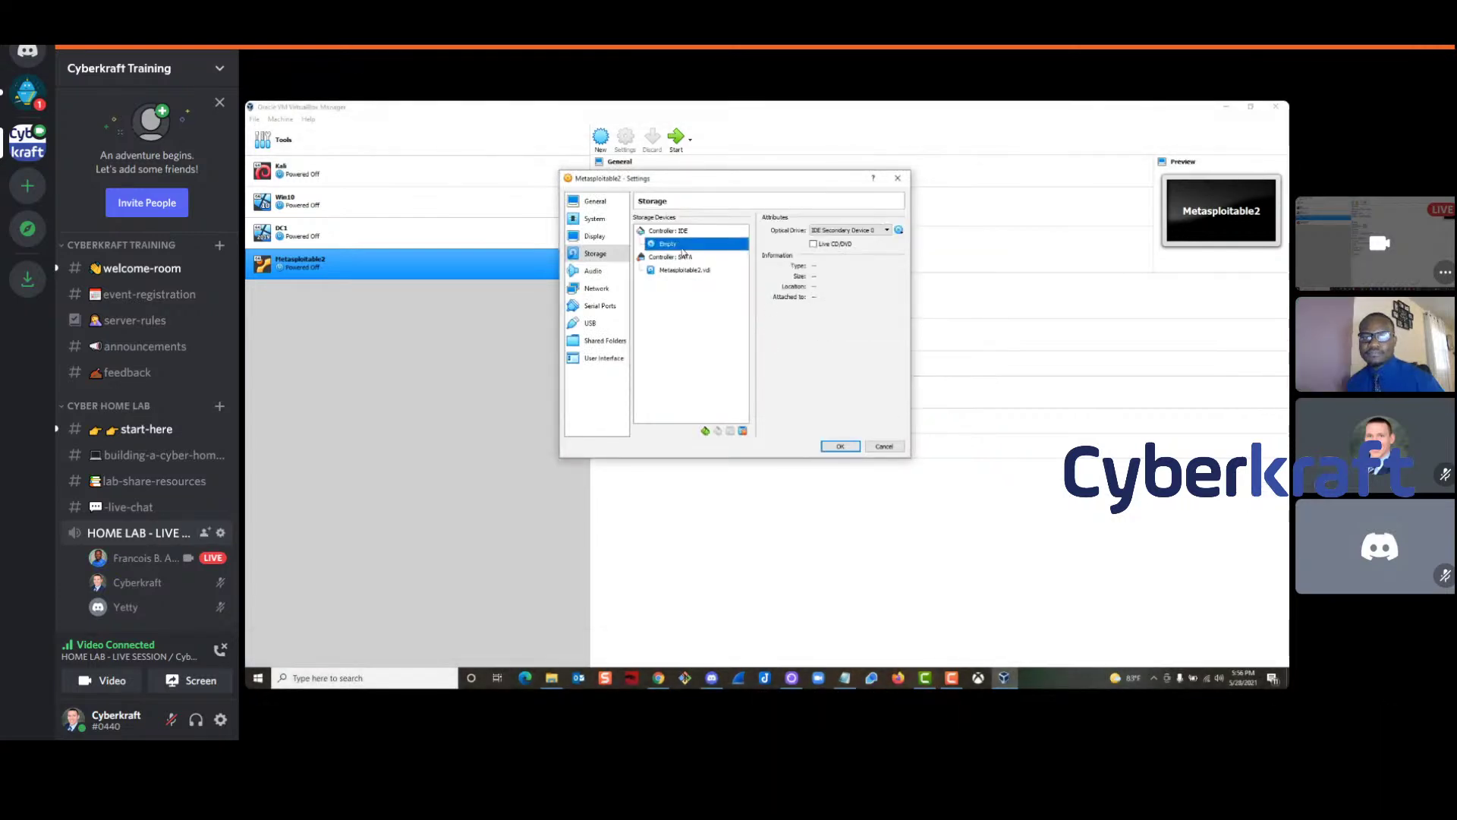
# Browse the Metasploitable2-Linux folder for an optical disk image, showing all file types
pyautogui.click(899, 230)
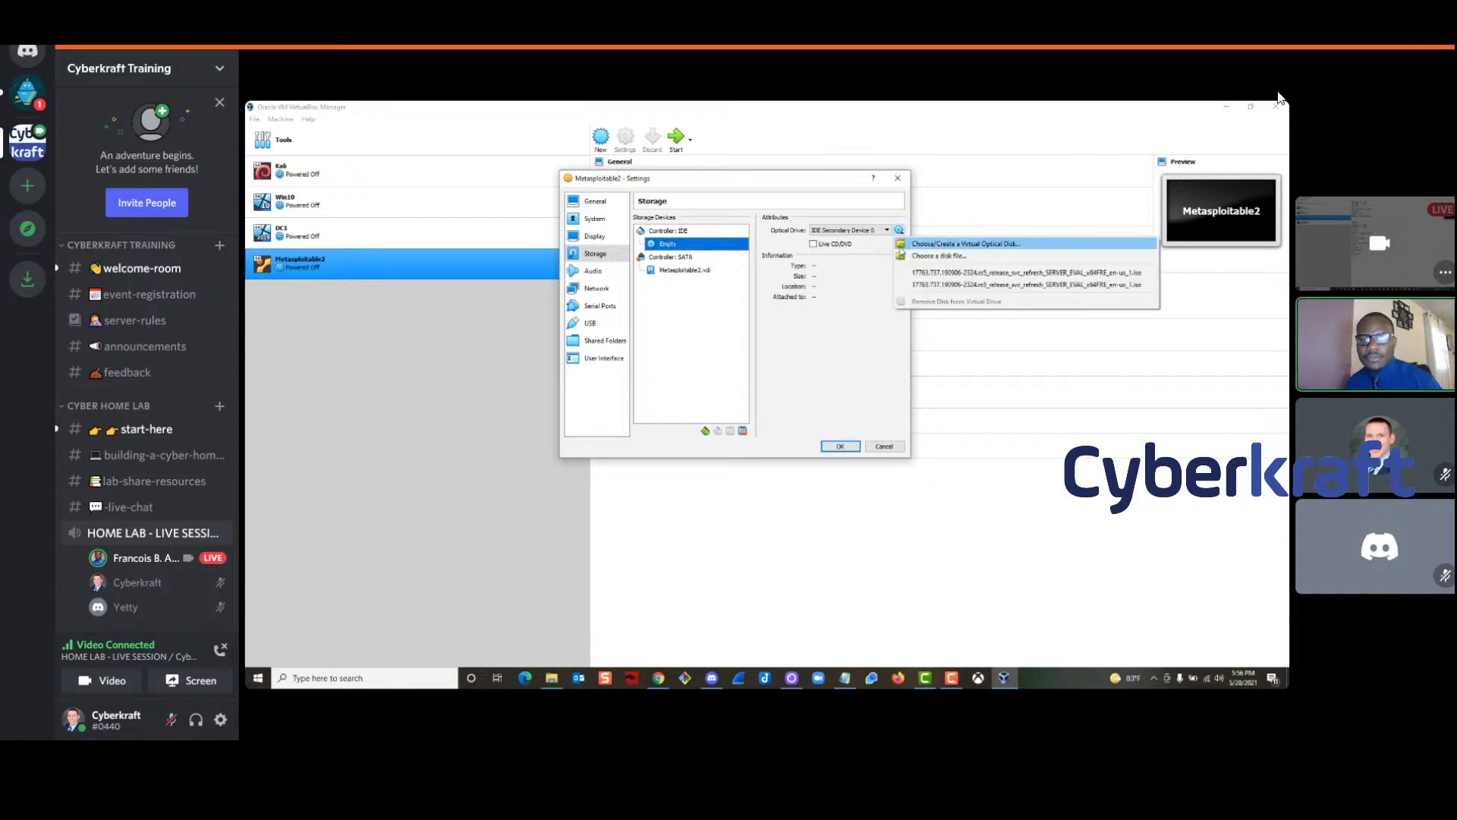
pyautogui.click(949, 249)
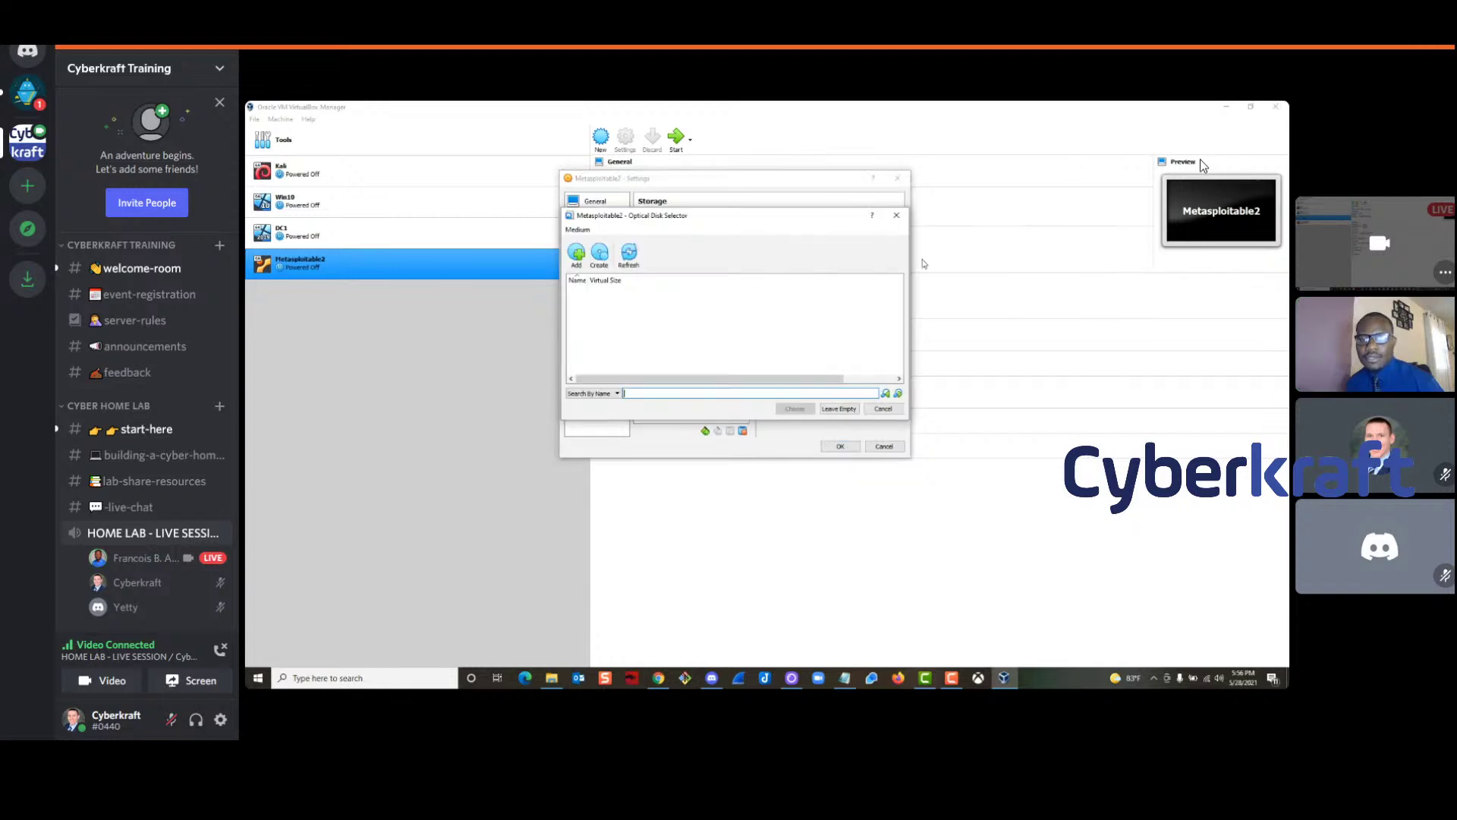
pyautogui.click(579, 255)
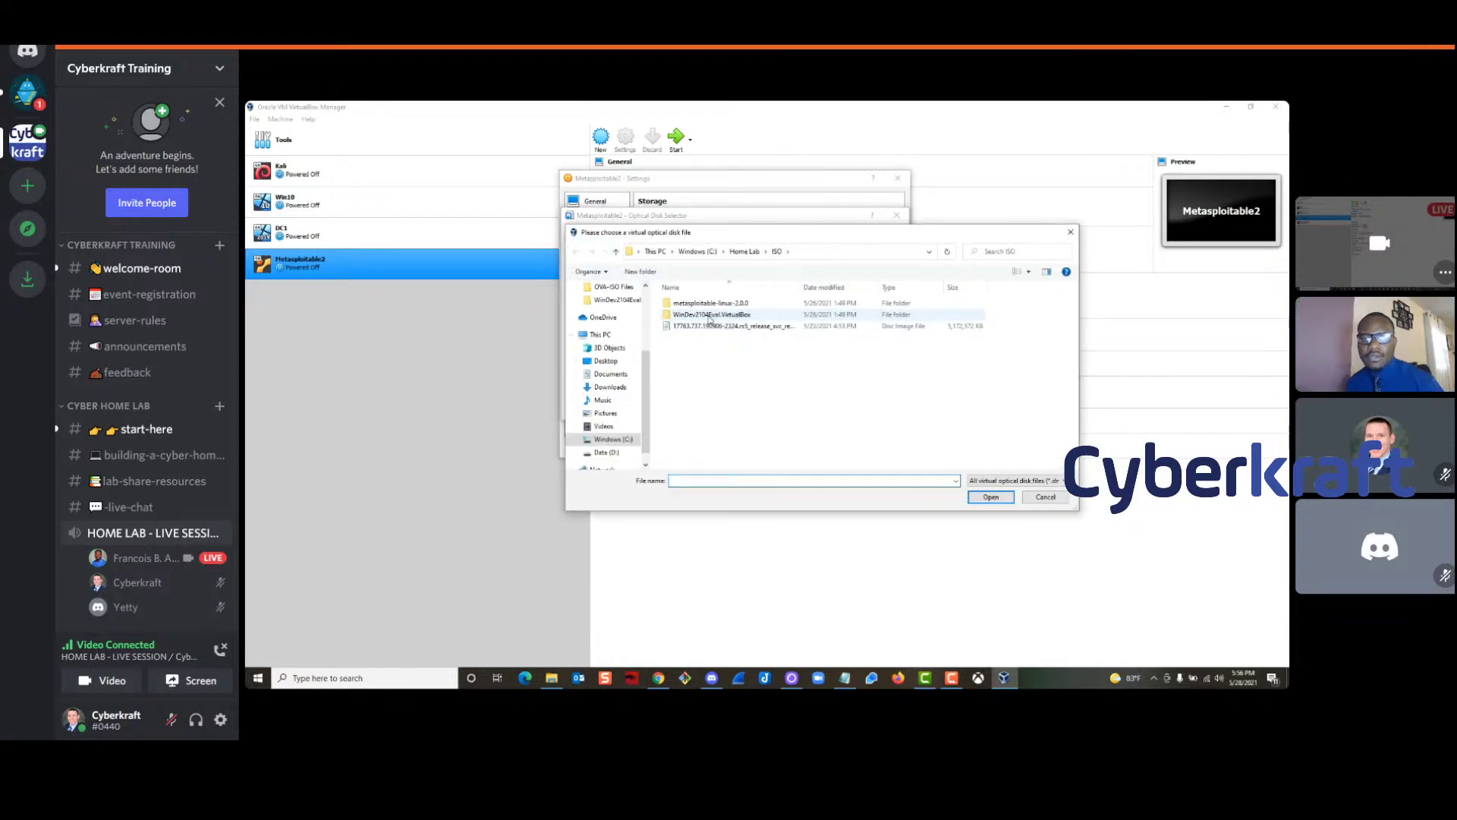
pyautogui.doubleClick(719, 304)
pyautogui.doubleClick(719, 304)
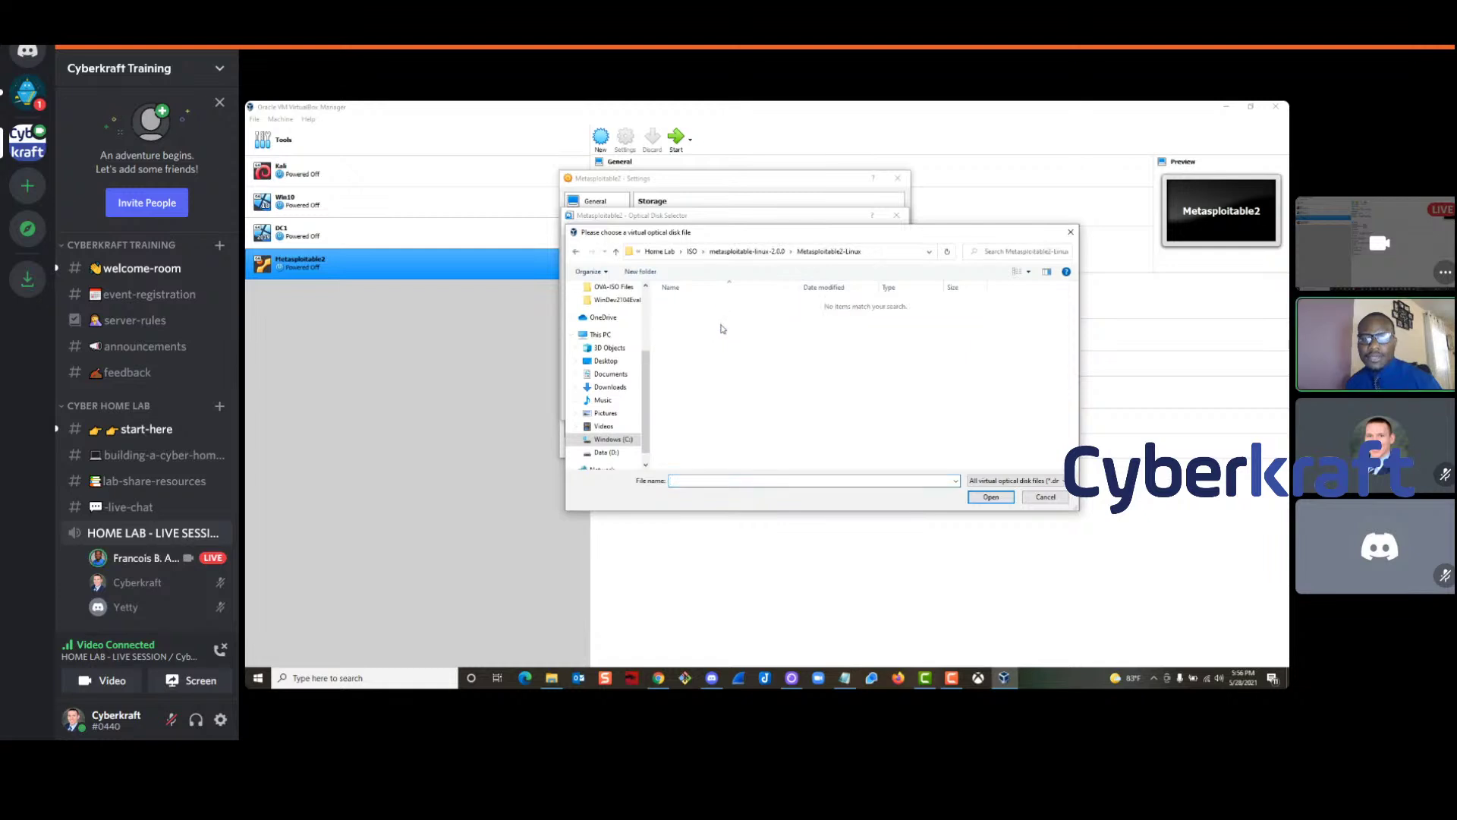
pyautogui.click(1017, 481)
pyautogui.click(1004, 534)
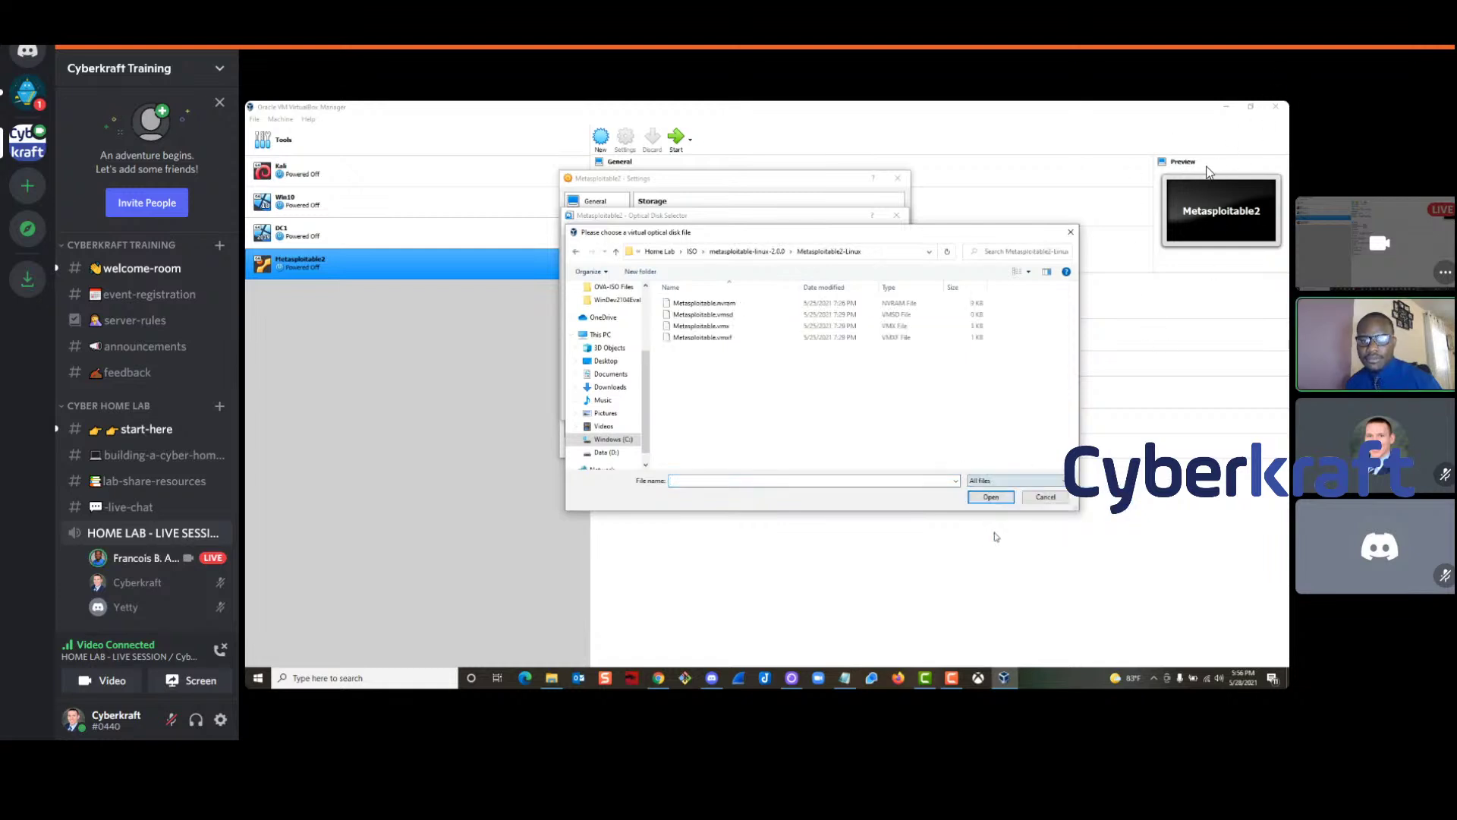
# Cancel the disk browser and selector, leaving the optical drive empty, and save Metasploitable2's settings
pyautogui.click(1069, 232)
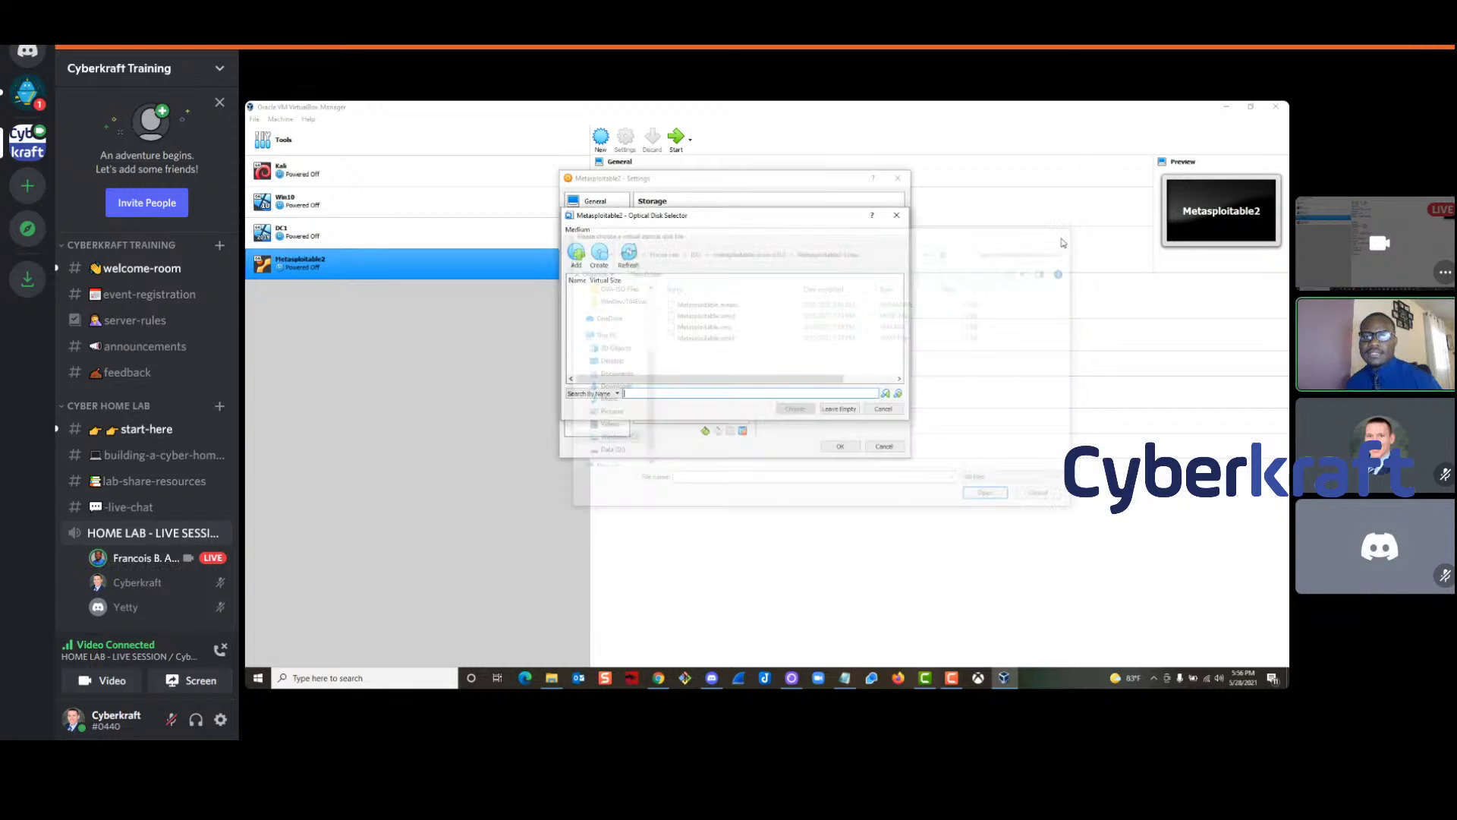
pyautogui.click(897, 215)
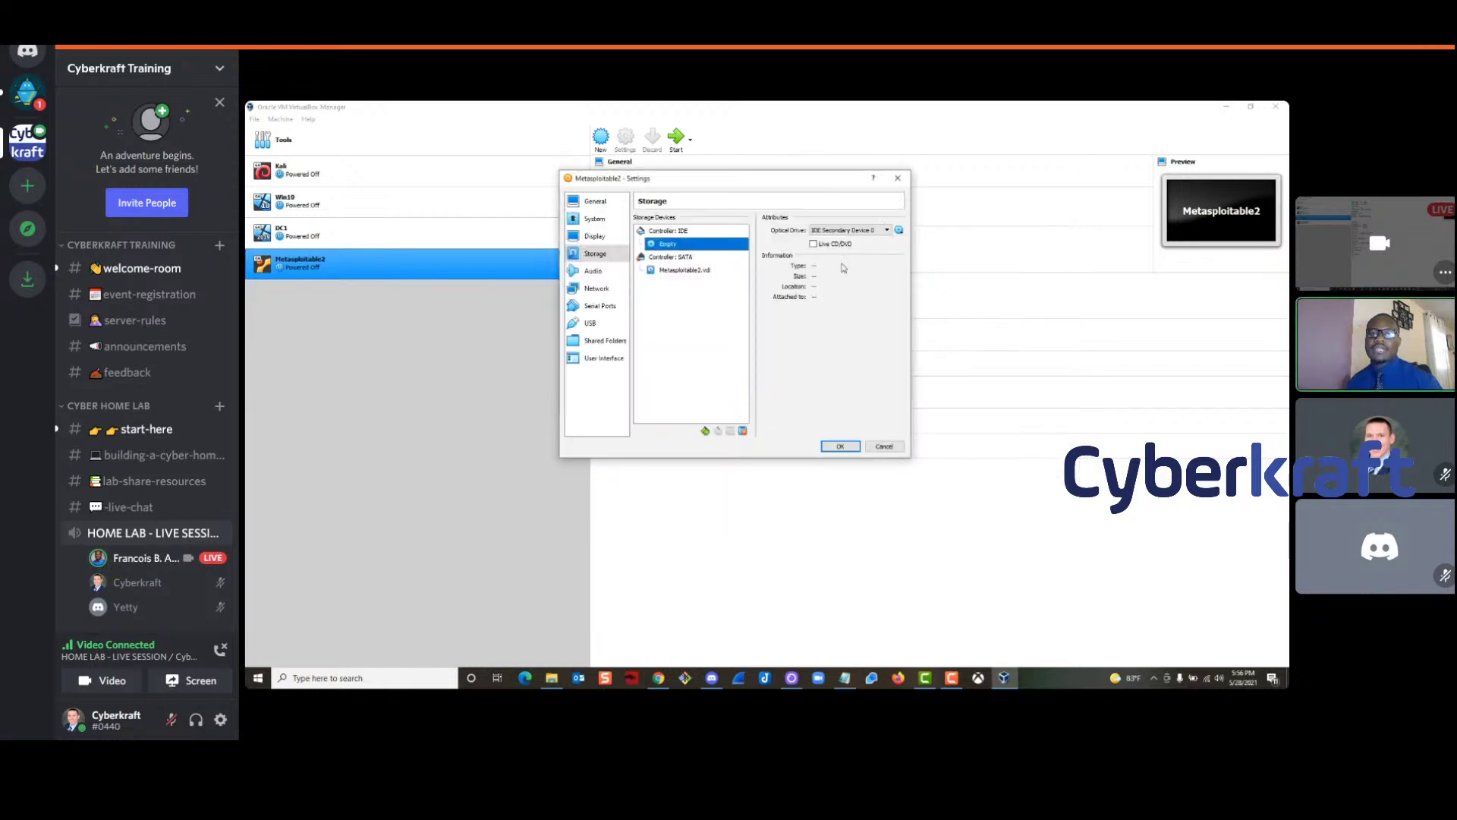
pyautogui.click(841, 447)
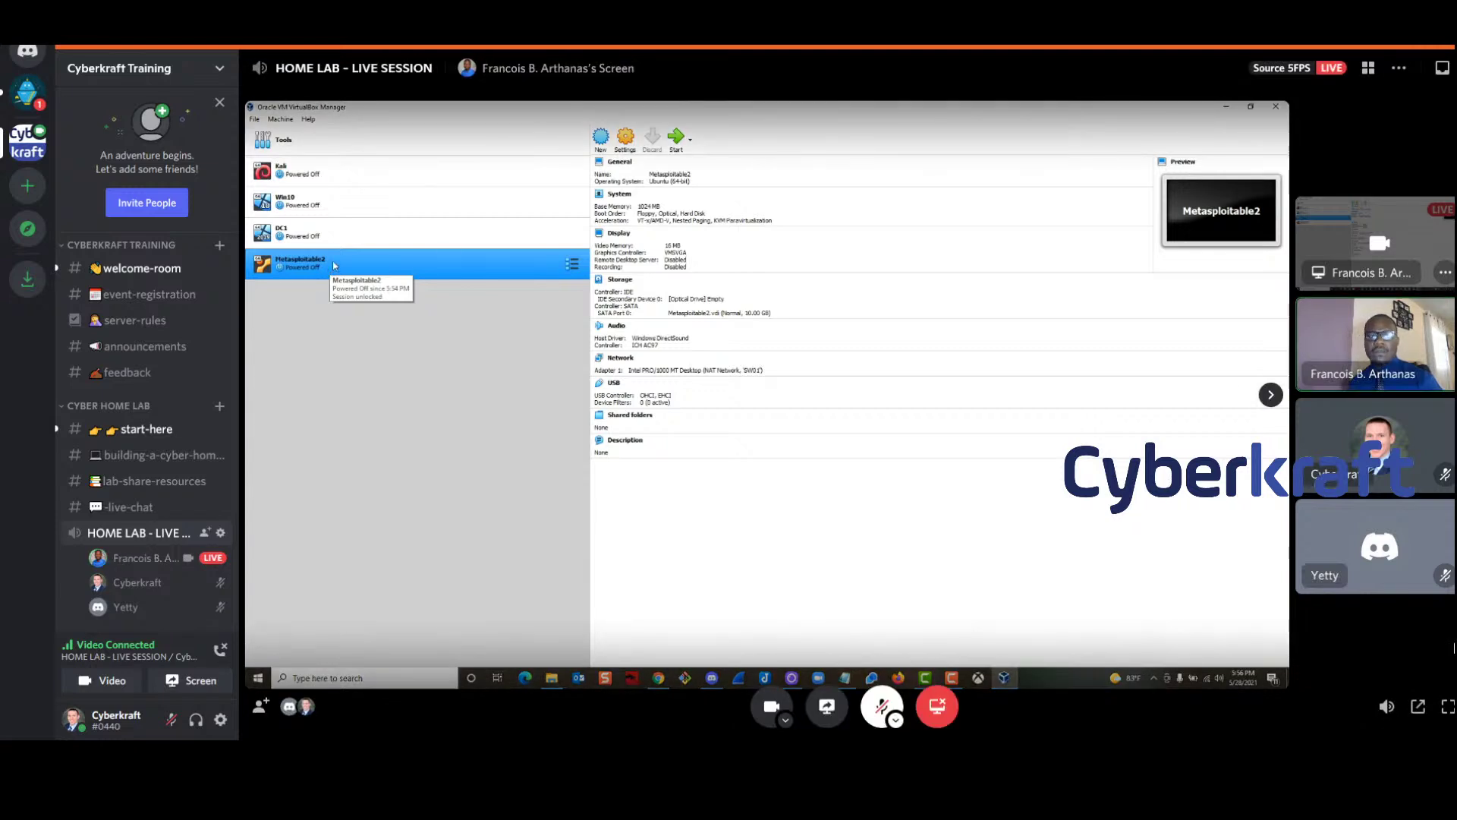
# Start the DC1 VM and switch Discord to the building-a-cyber-home-lab channel
pyautogui.click(332, 237)
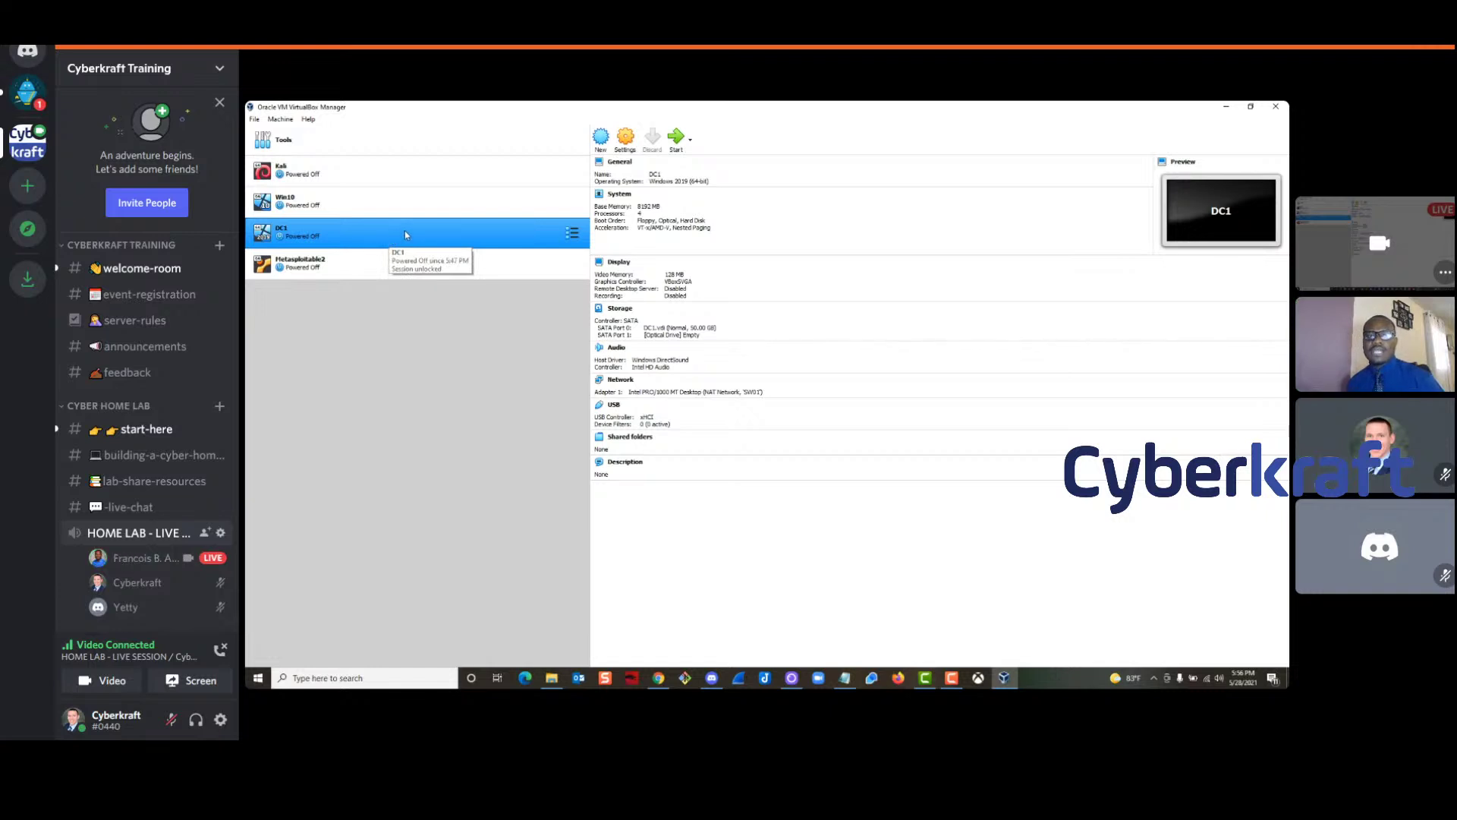
pyautogui.click(743, 310)
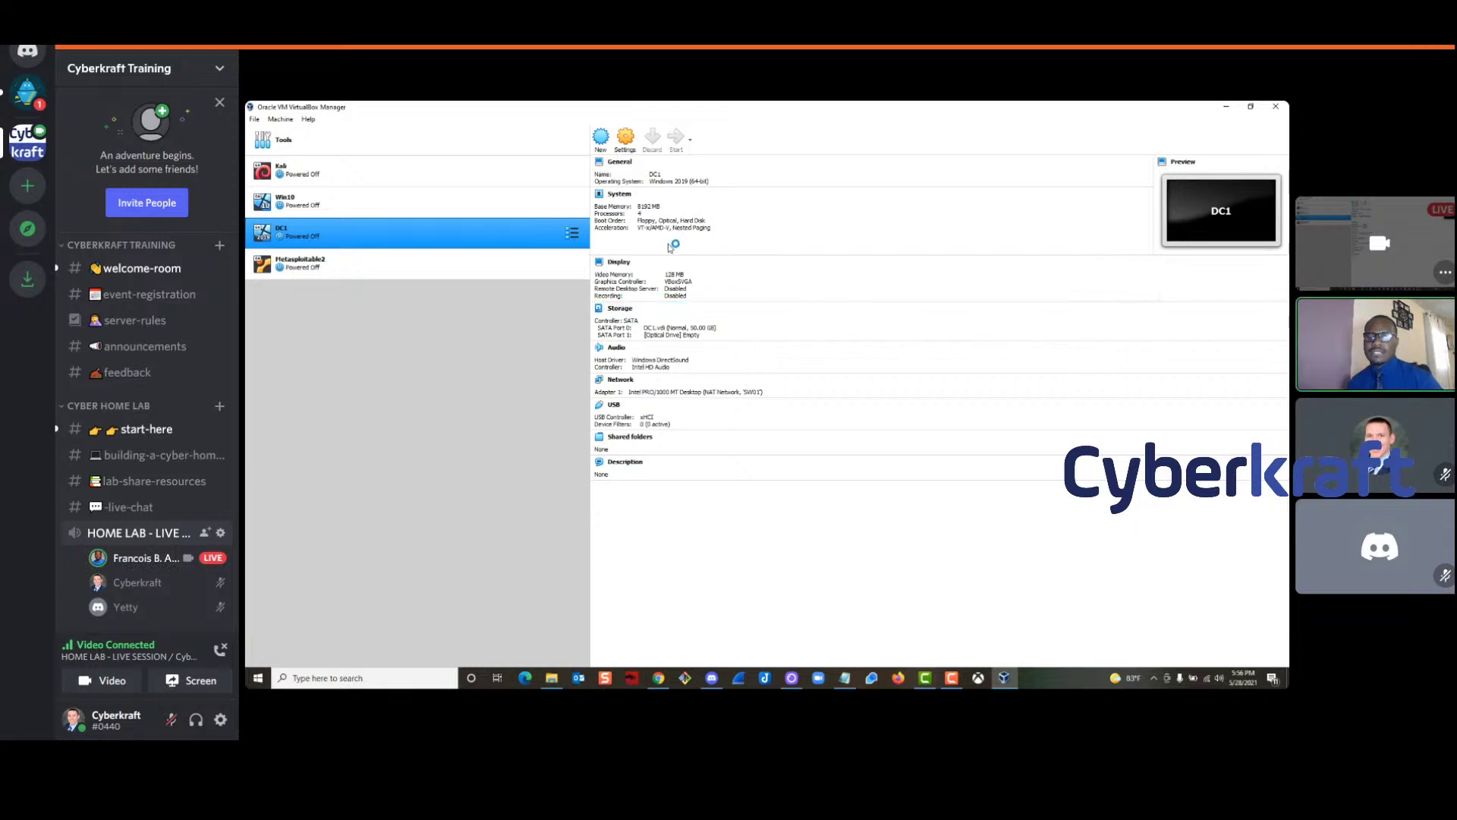
pyautogui.moveTo(134, 566)
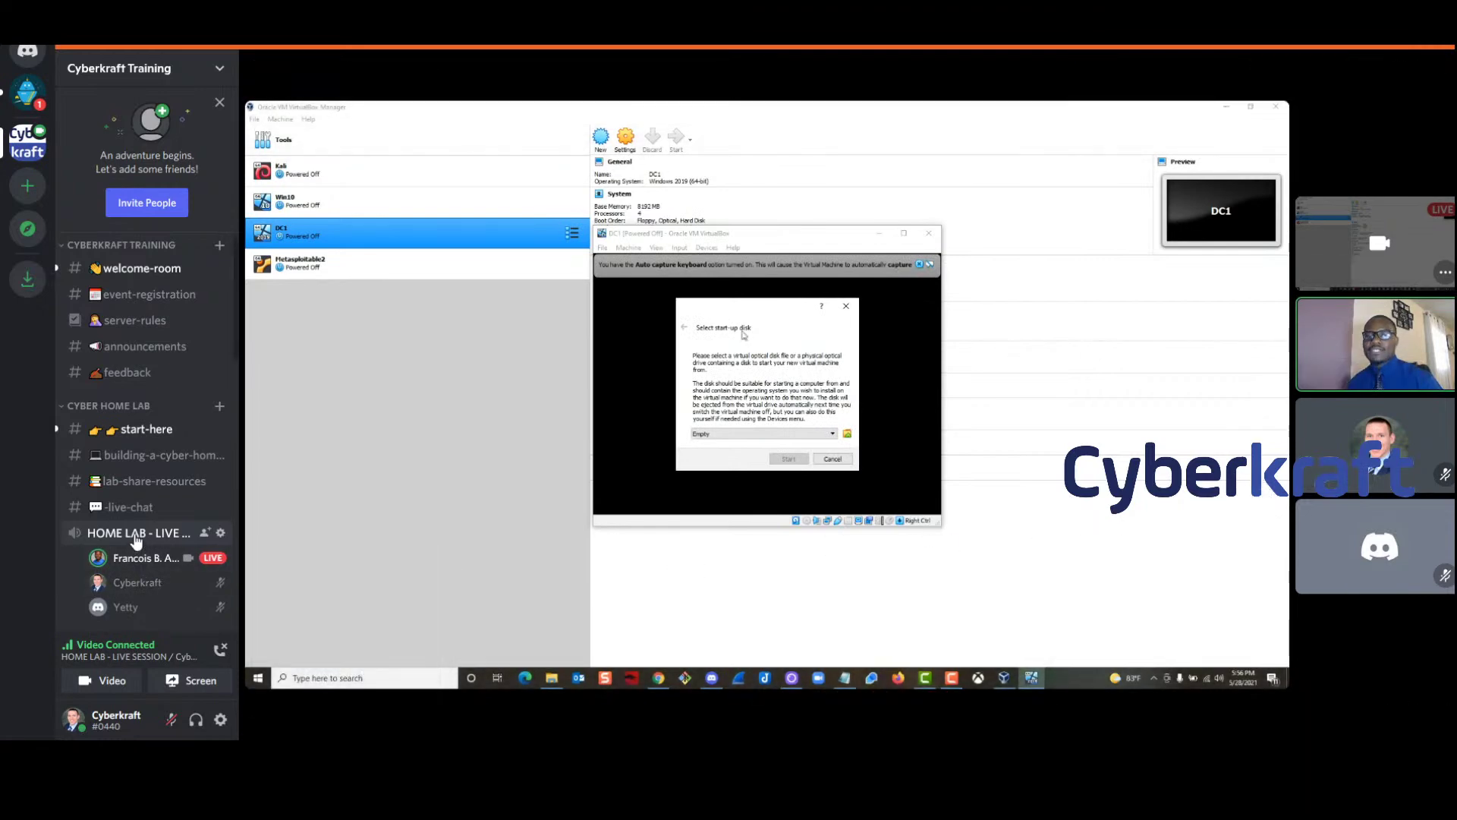
pyautogui.click(148, 454)
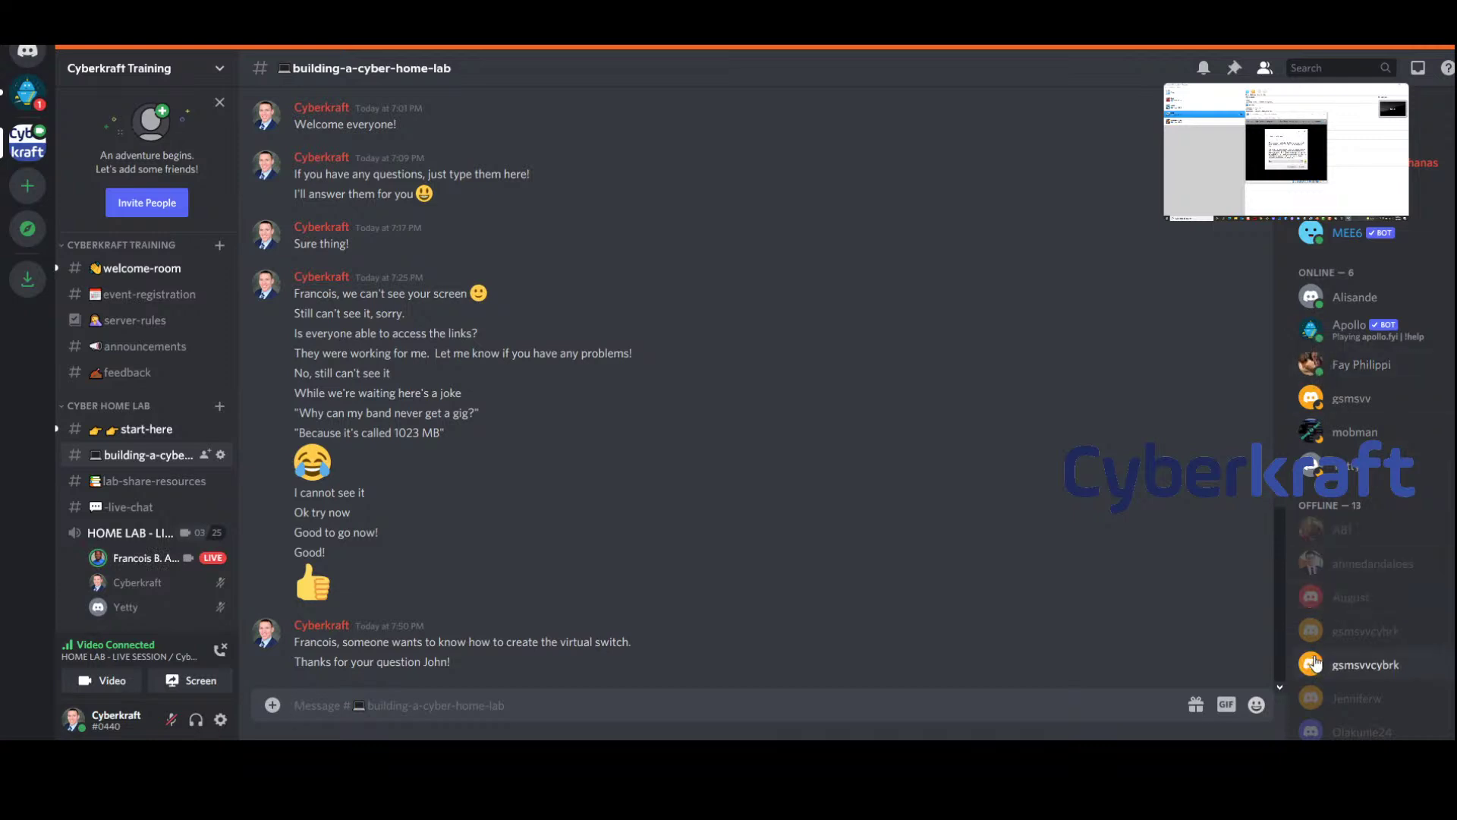
# Scroll Discord's member list, then rejoin the HOME LAB - LIVE SESSION voice channel
pyautogui.scroll(-1, 1433, 588)
pyautogui.scroll(-3, 1429, 580)
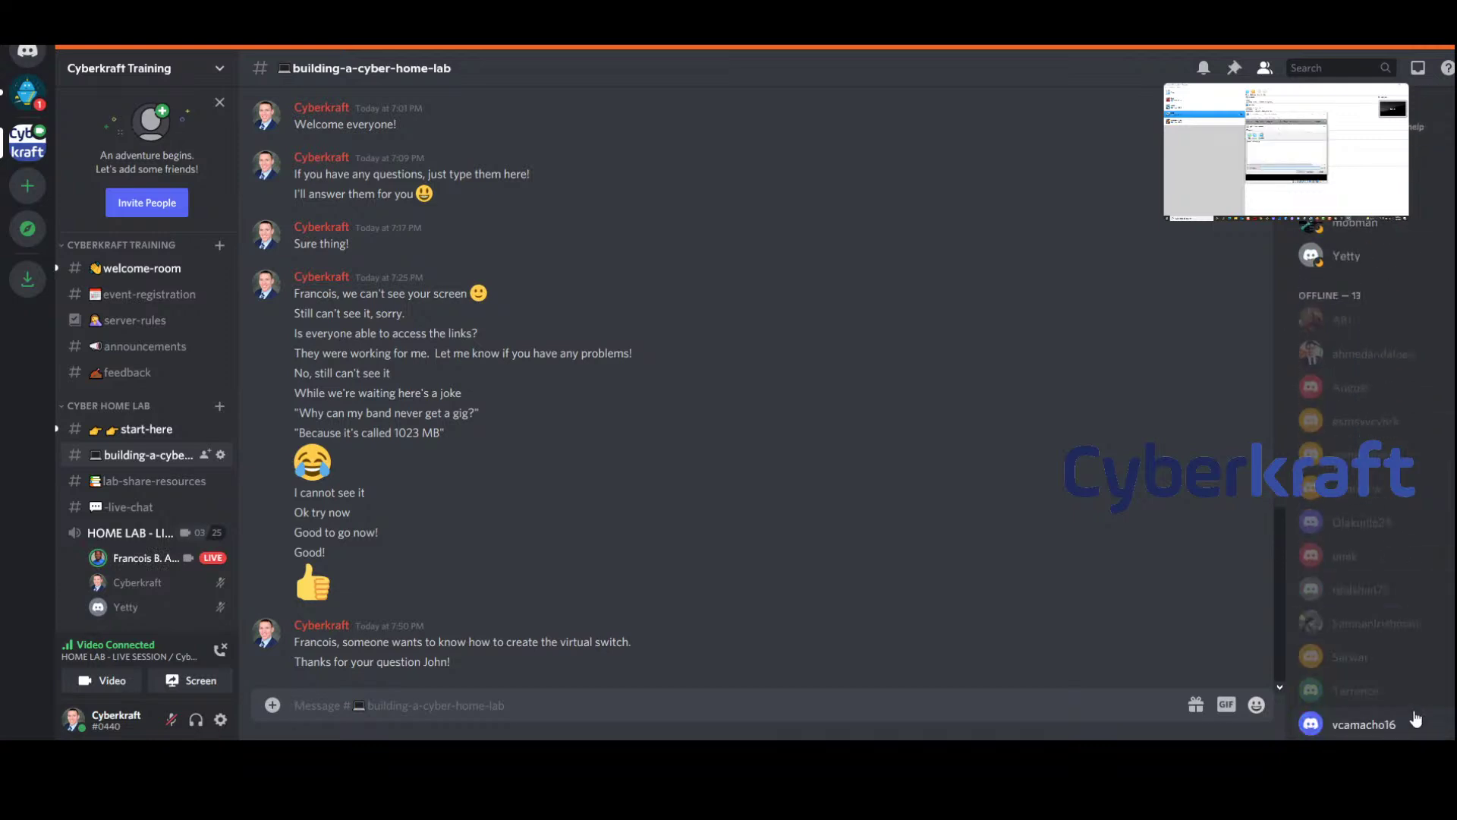
pyautogui.scroll(3, 1409, 668)
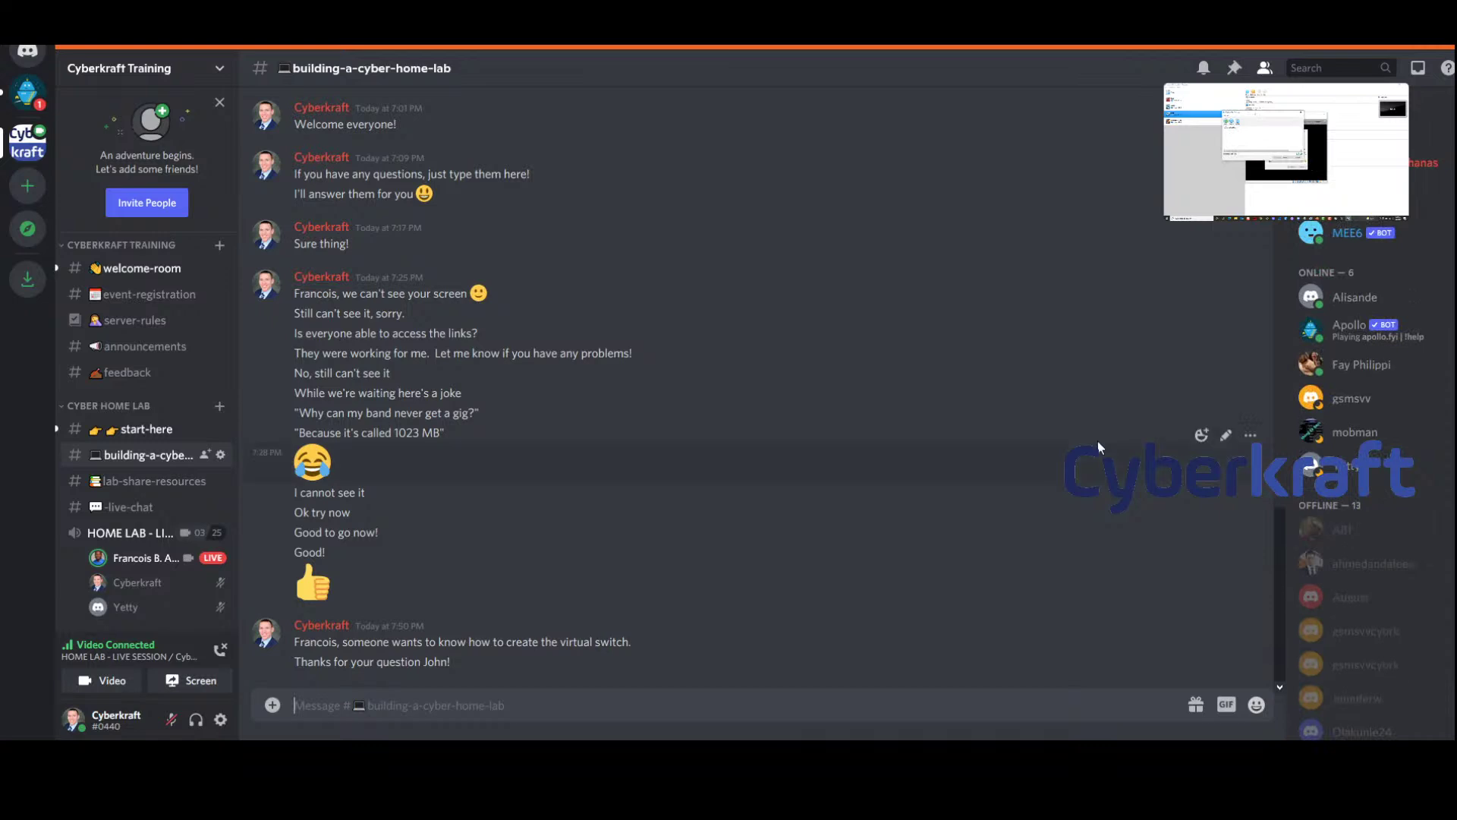
pyautogui.click(130, 534)
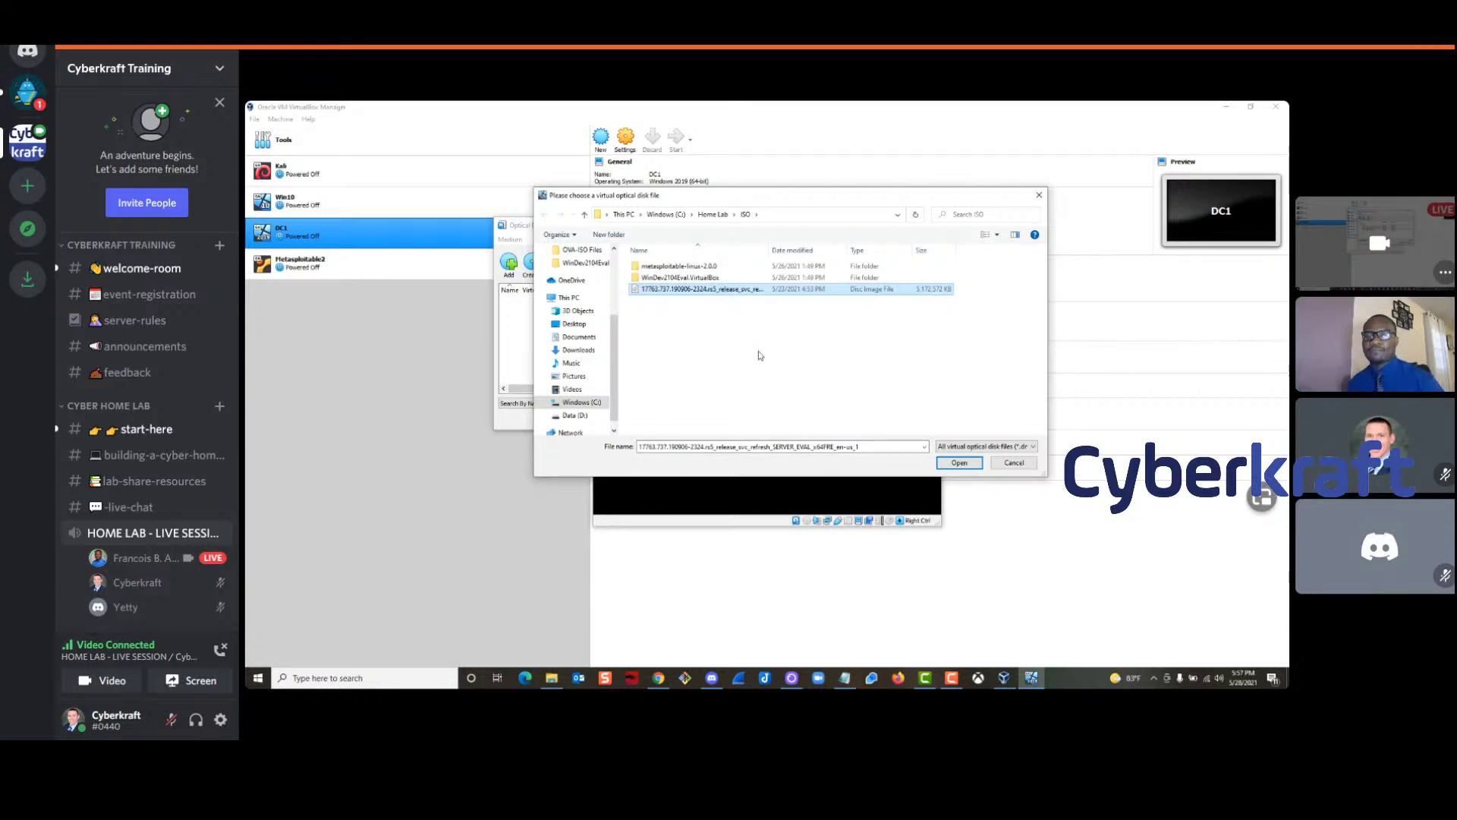
# Boot DC1 from the Windows Server 2019 evaluation ISO and move its window higher
pyautogui.click(960, 463)
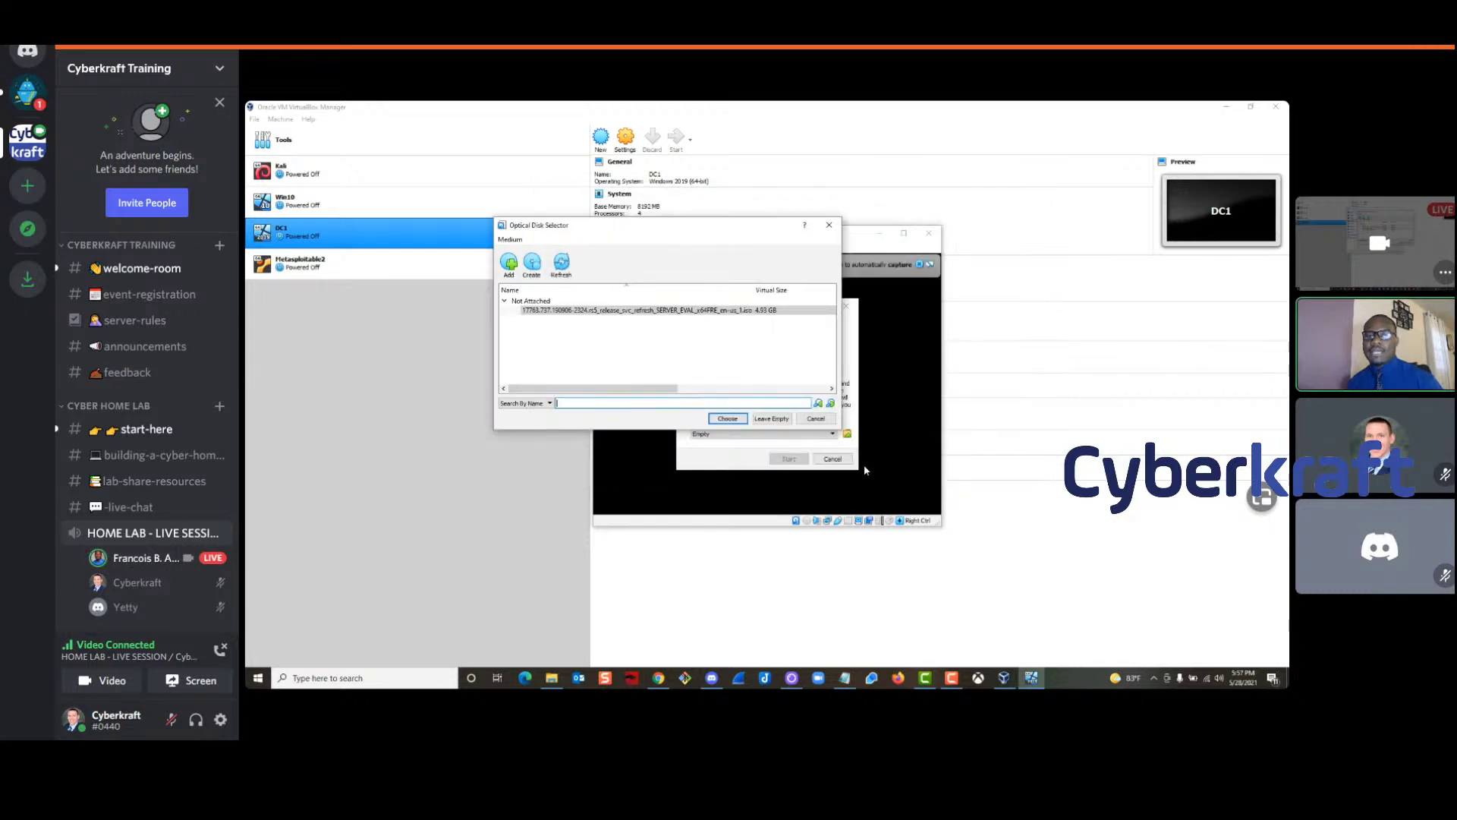
pyautogui.click(727, 461)
pyautogui.click(787, 459)
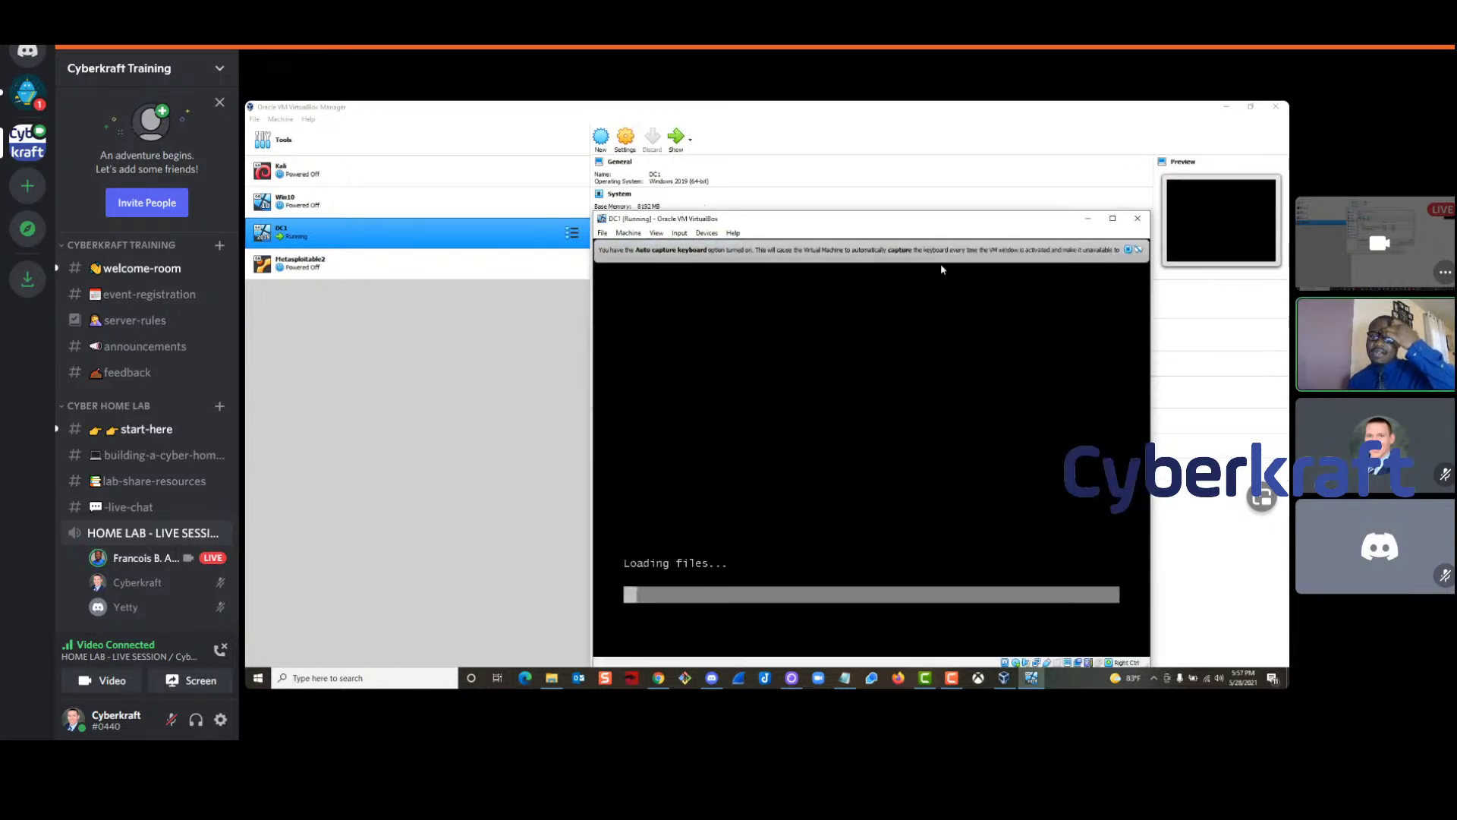
pyautogui.click(1133, 250)
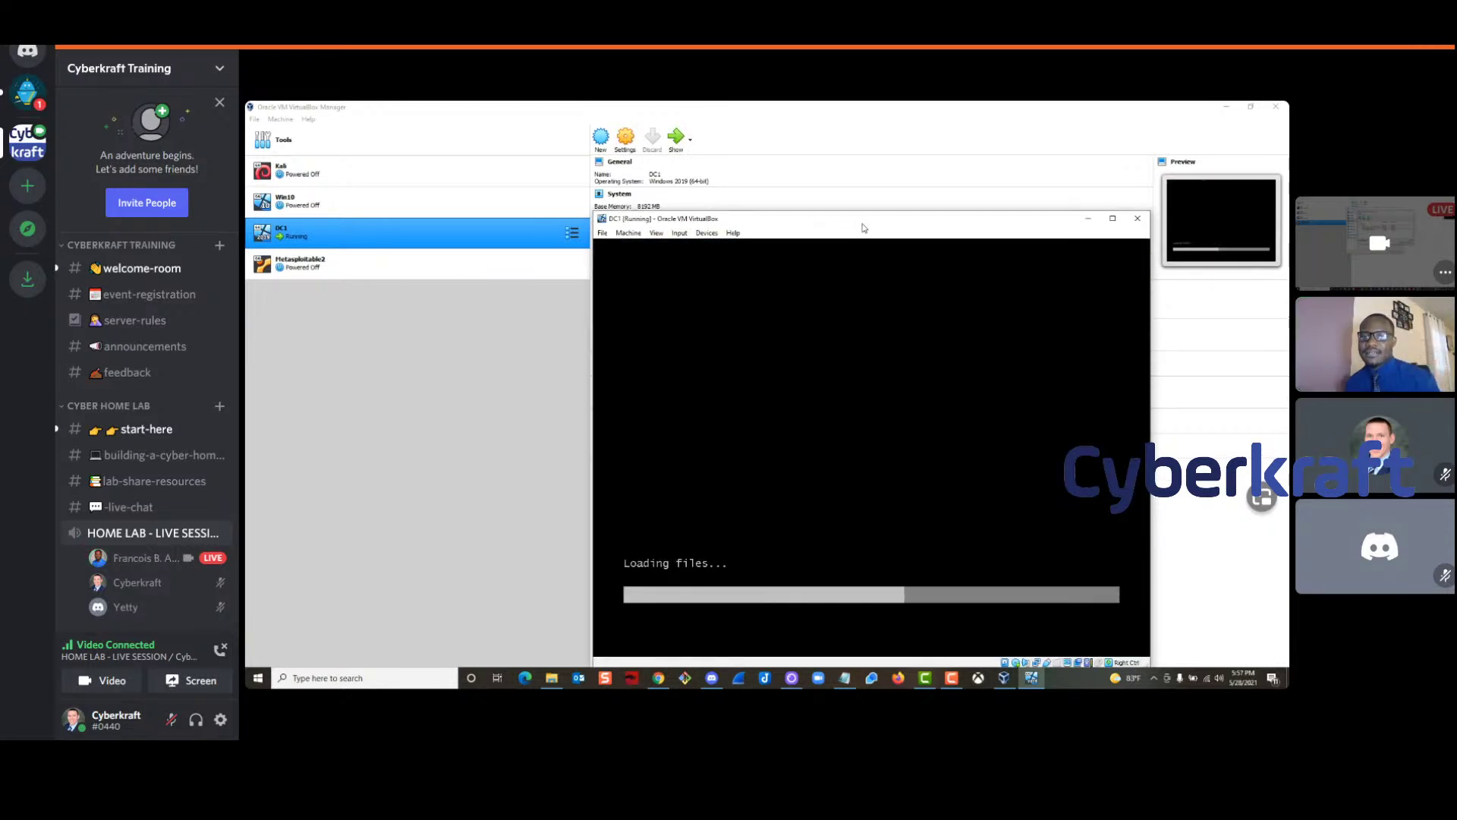
pyautogui.moveTo(862, 223); pyautogui.dragTo(860, 138)
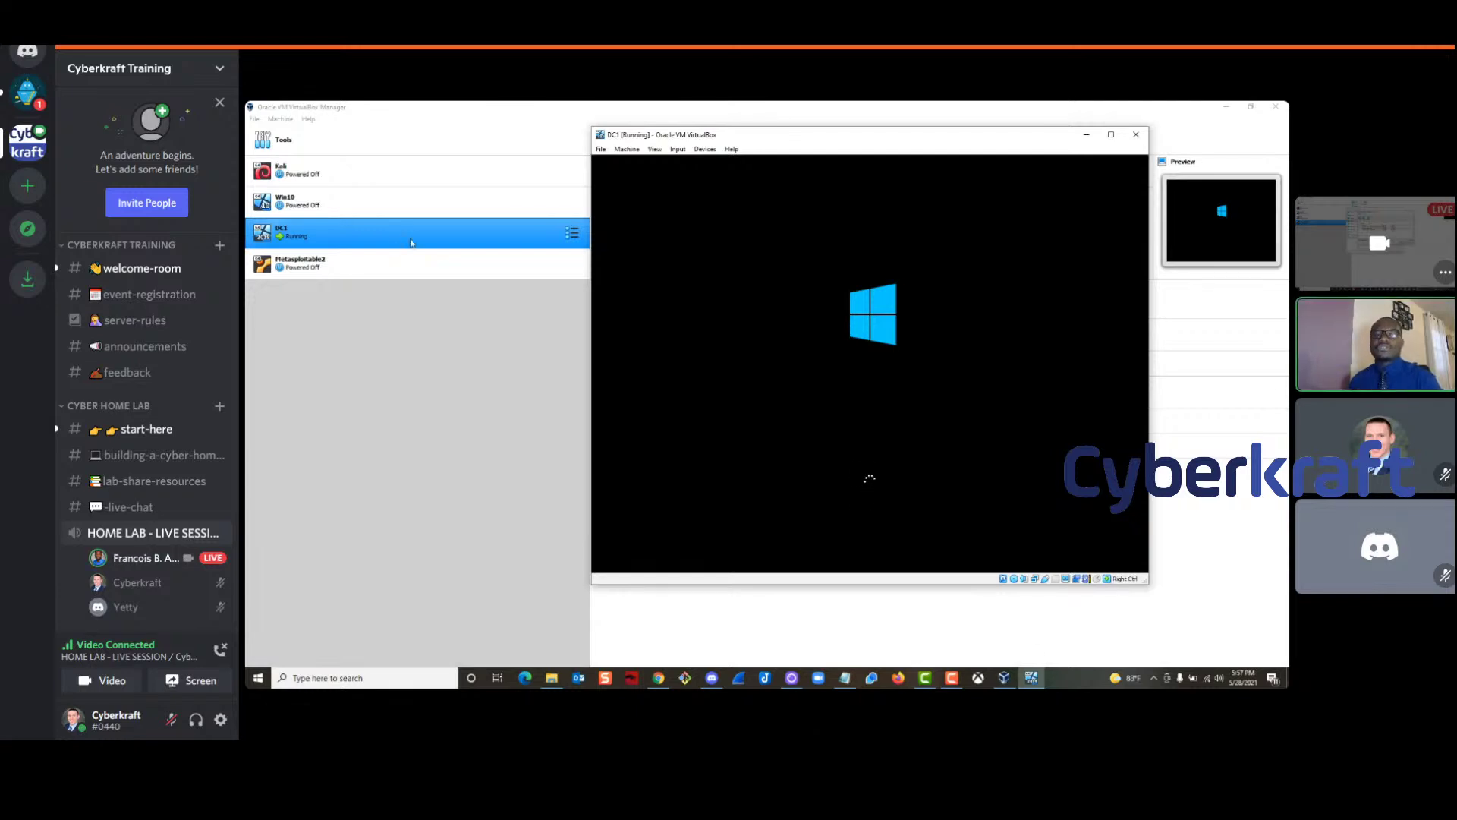
pyautogui.keyDown('ctrl'); pyautogui.click(328, 203); pyautogui.keyUp('ctrl')
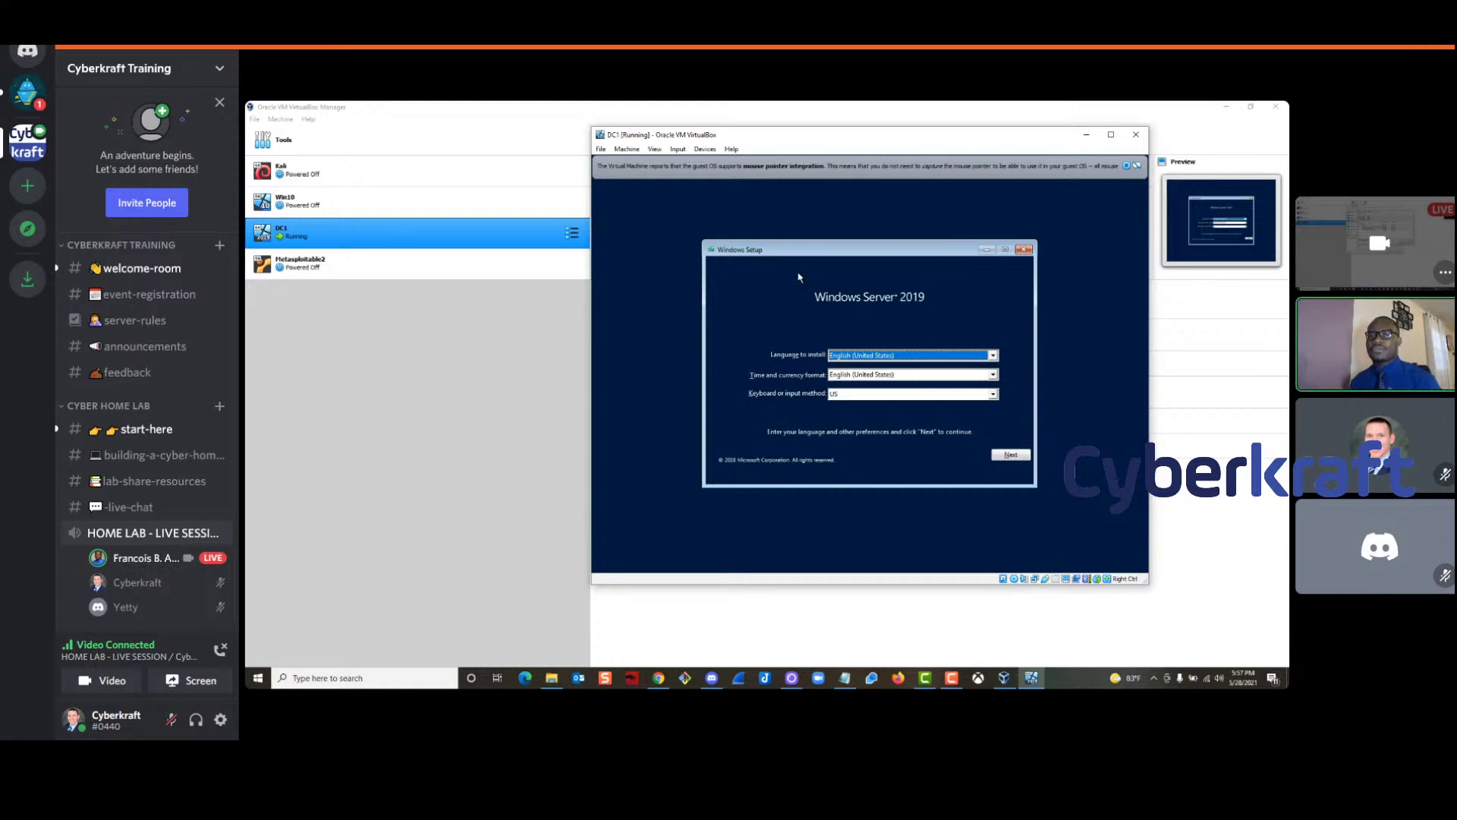
# Keep the English (United States) language defaults and choose Install now
pyautogui.click(1128, 168)
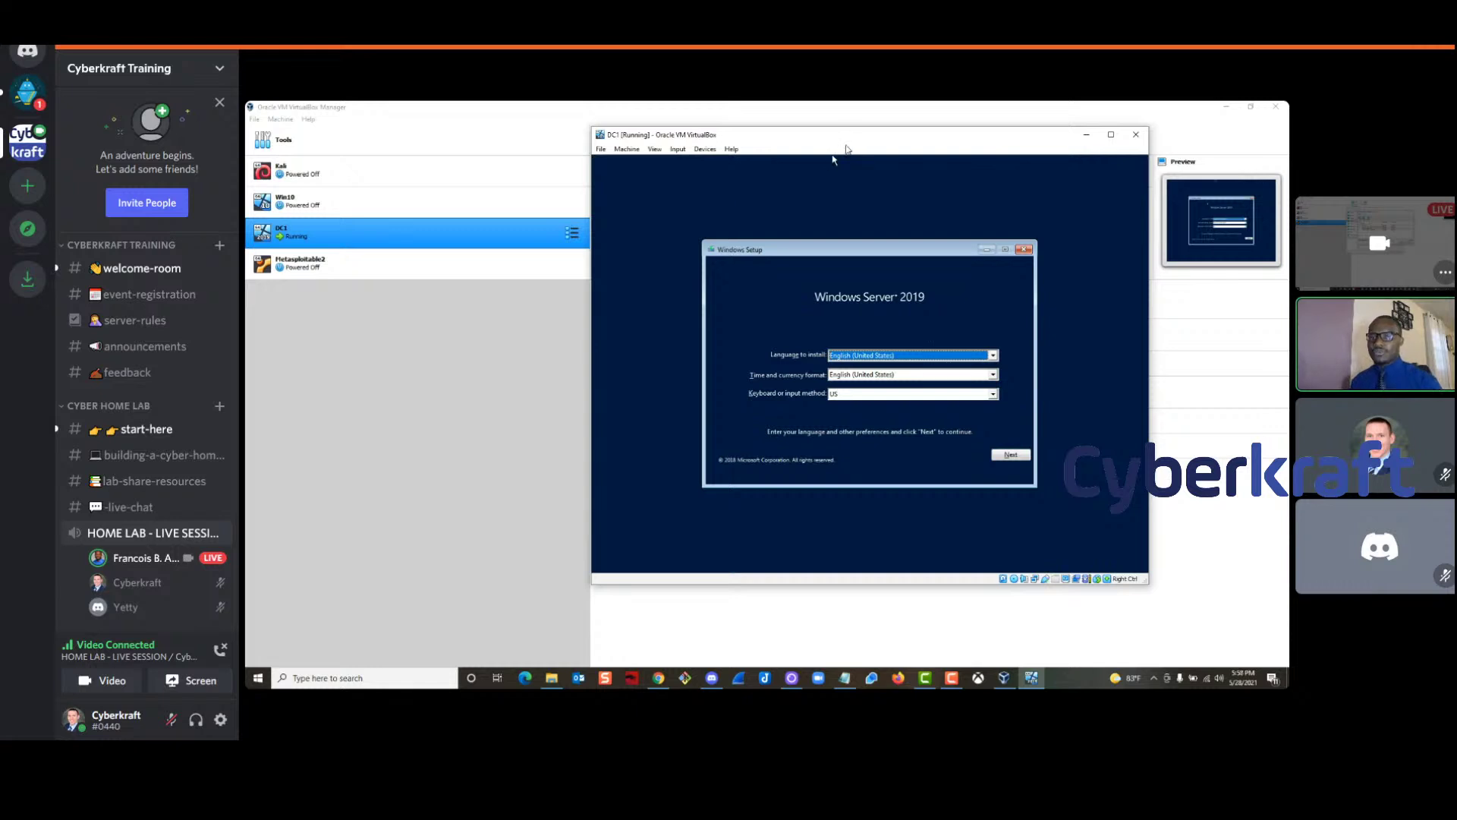
pyautogui.click(1011, 455)
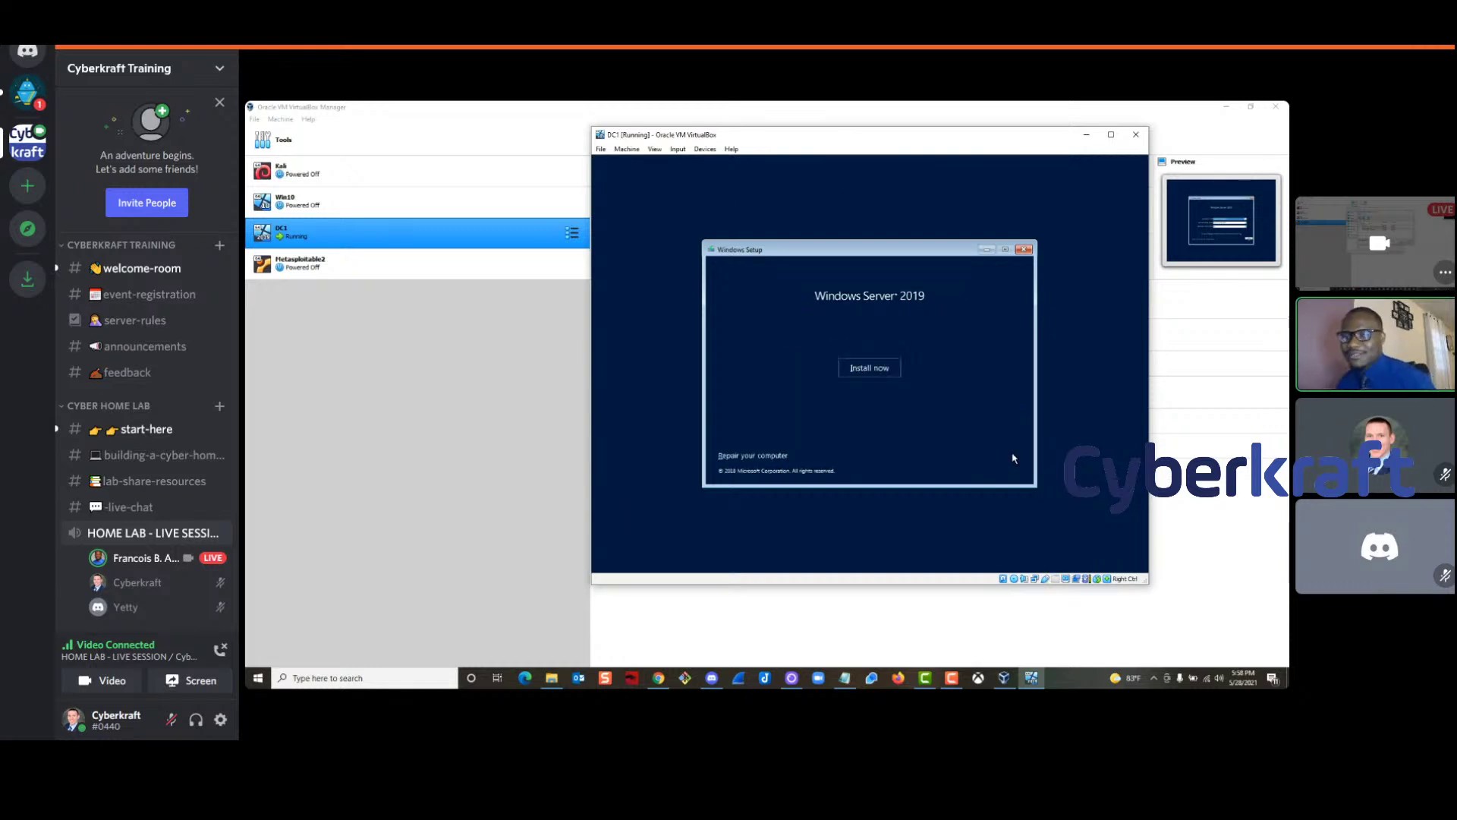
pyautogui.click(869, 368)
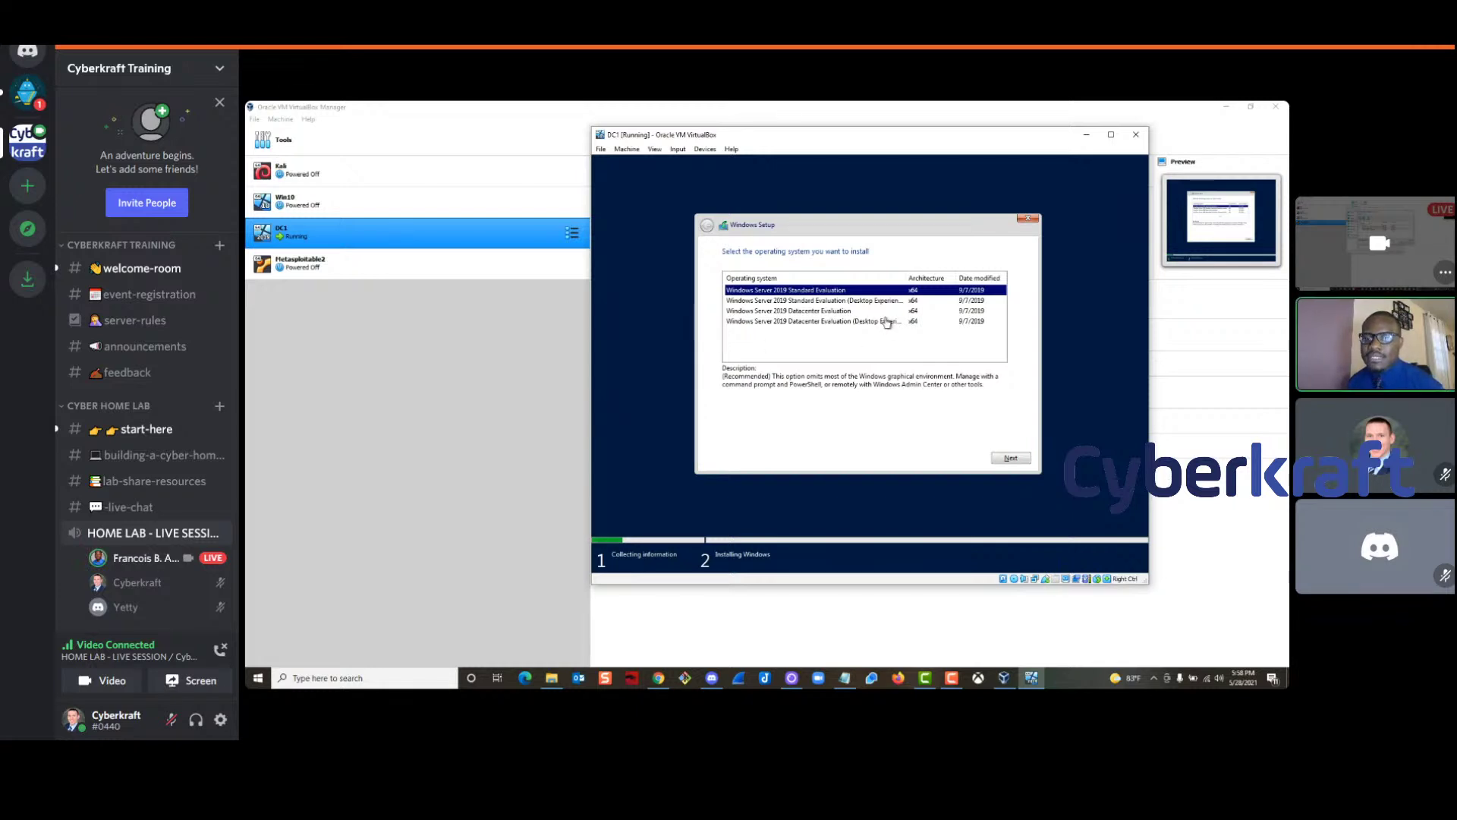
# Select the Windows Server 2019 Datacenter Evaluation (Desktop Experience) edition and continue
pyautogui.click(759, 328)
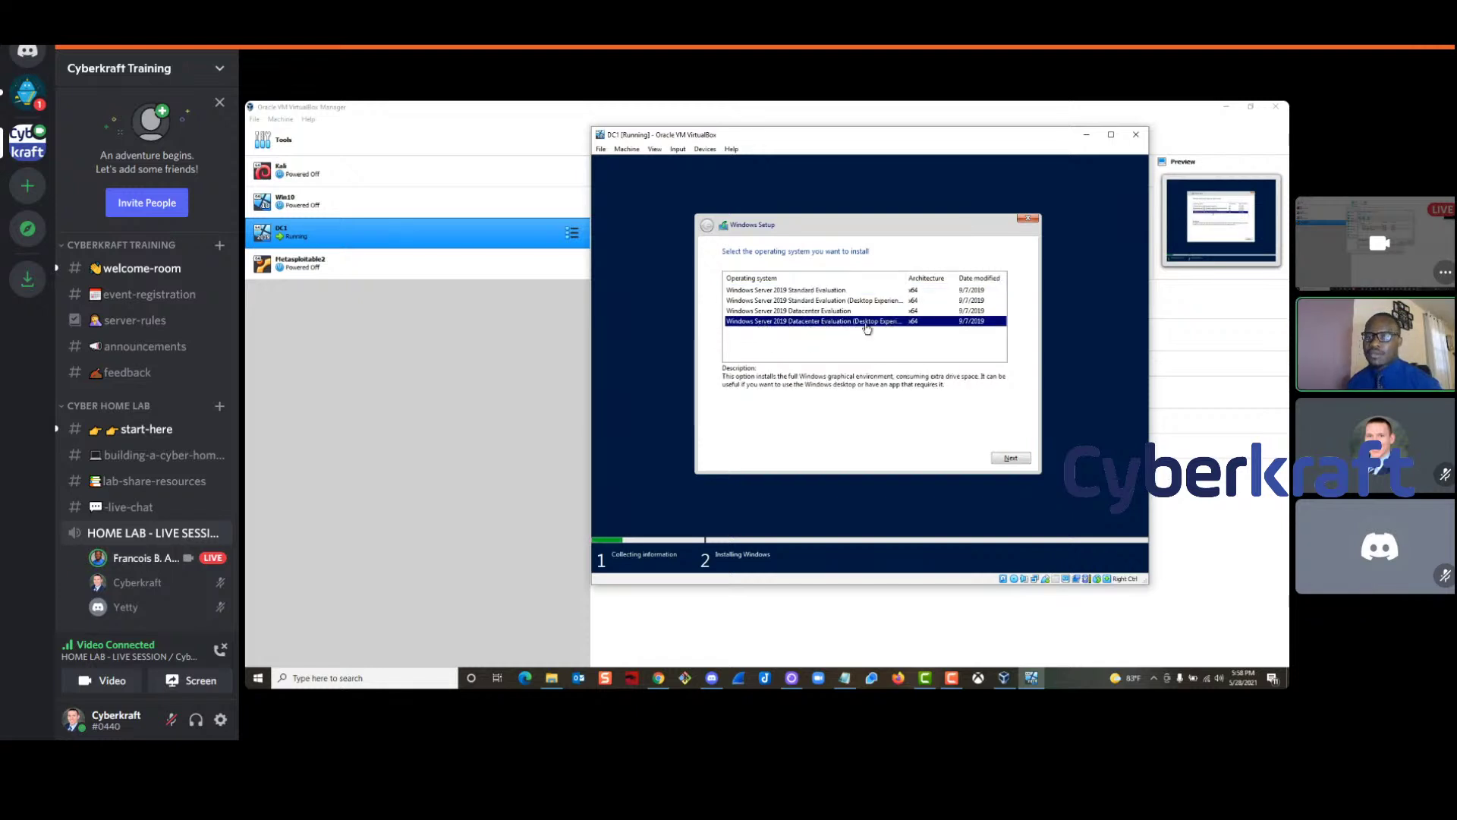
pyautogui.click(796, 311)
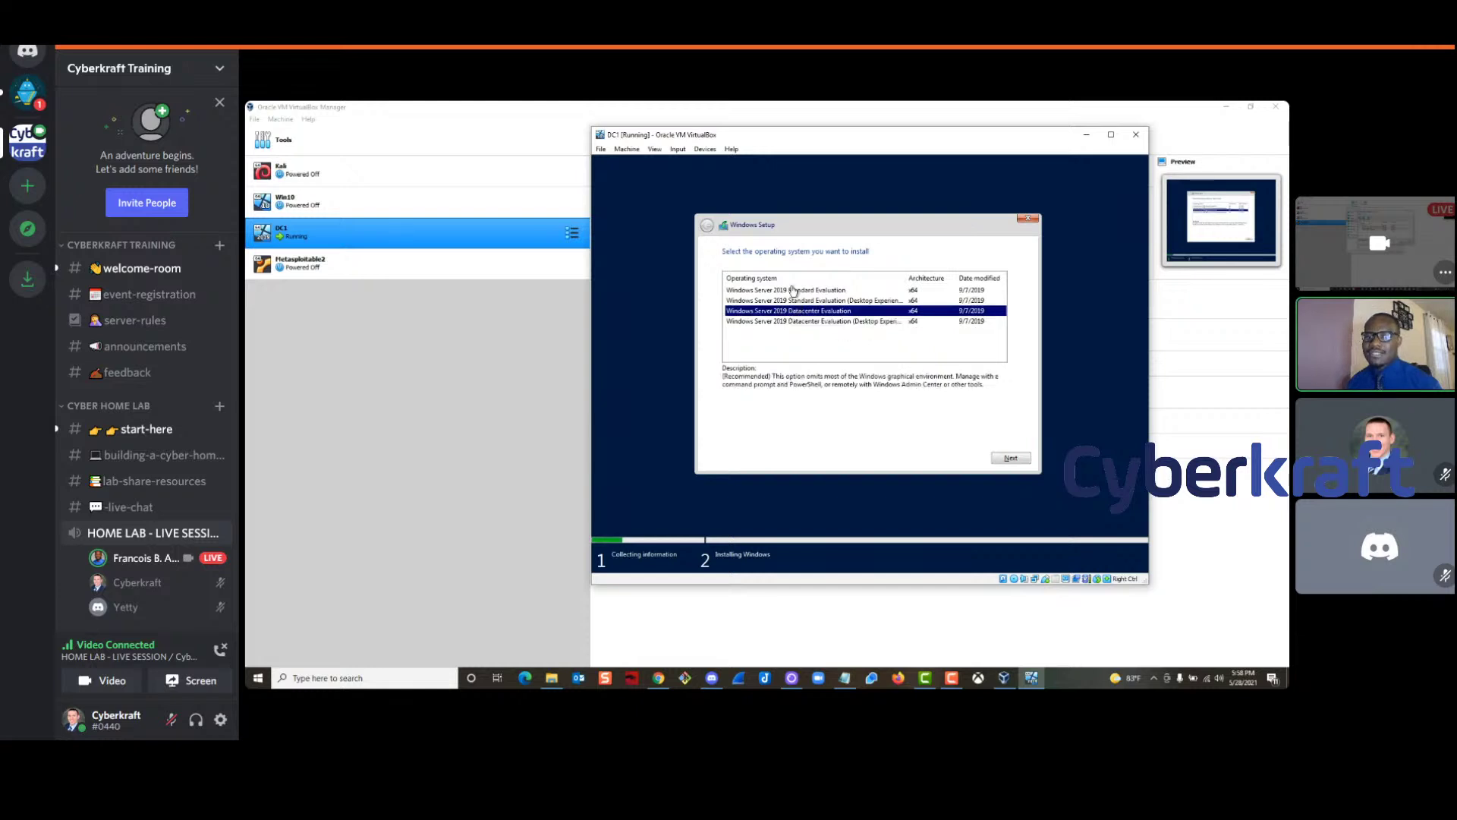
pyautogui.click(793, 290)
pyautogui.click(793, 321)
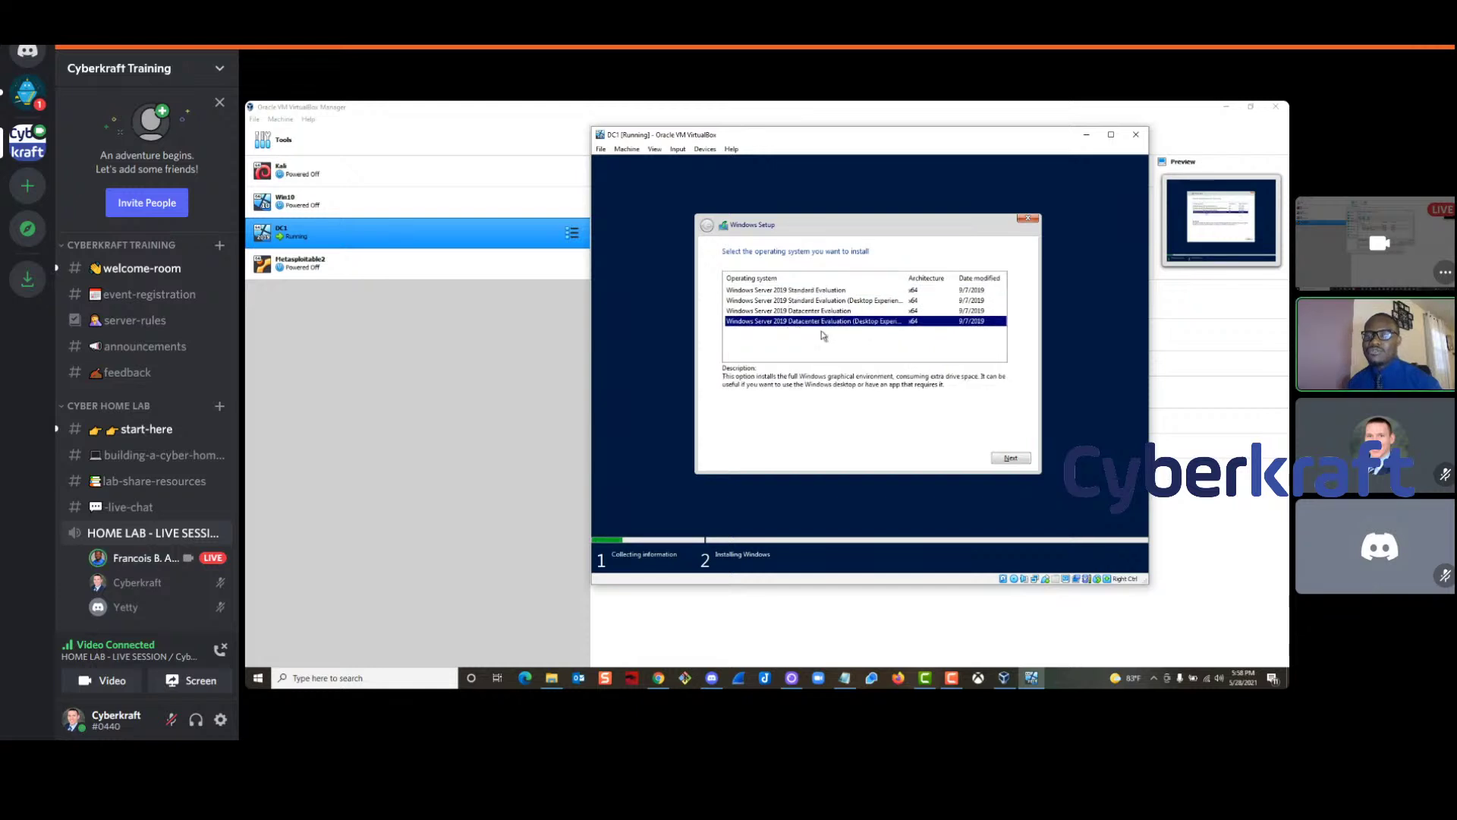
pyautogui.click(258, 677)
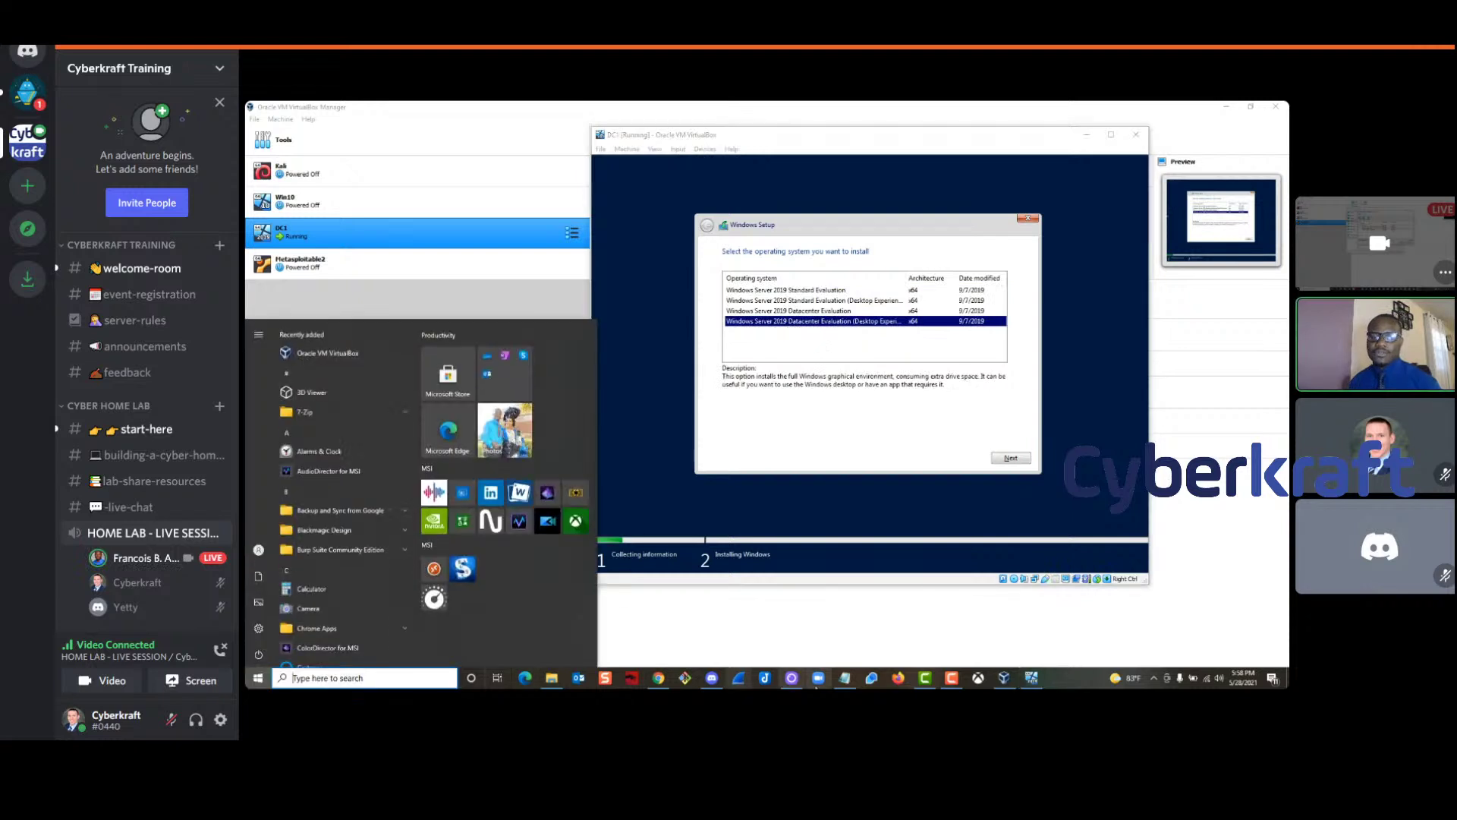
pyautogui.click(853, 228)
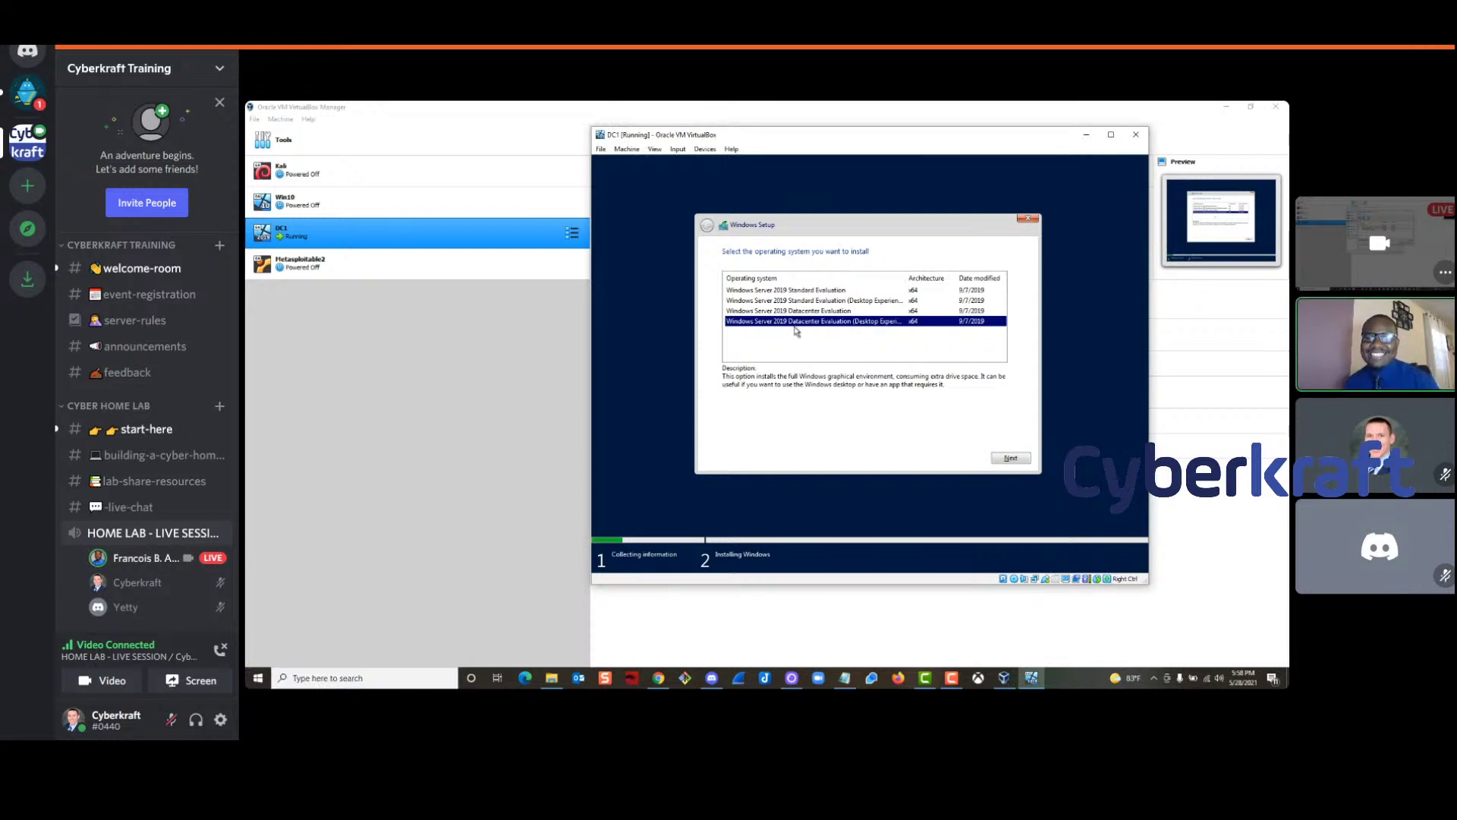
pyautogui.click(1009, 457)
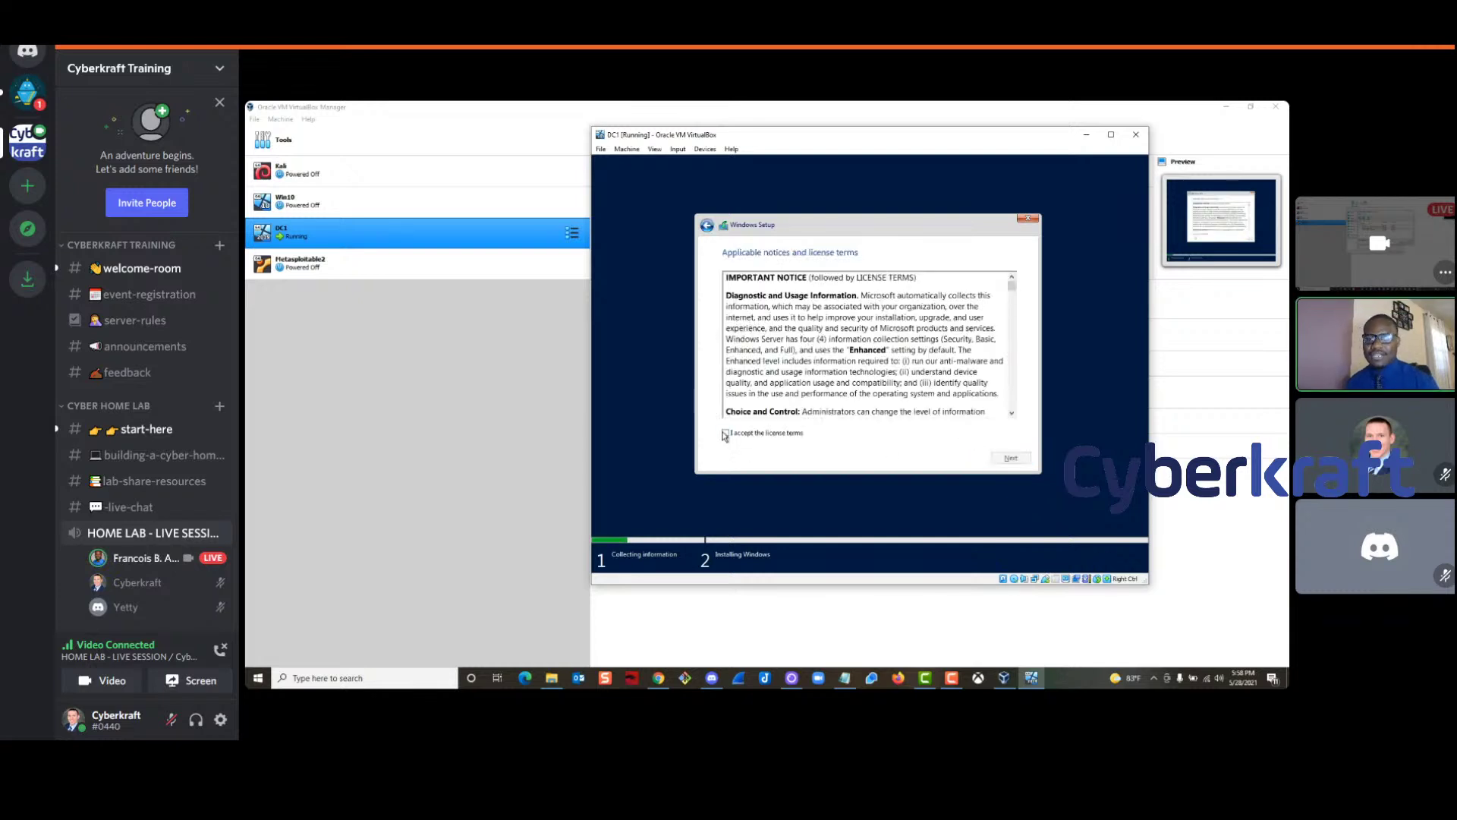
# Accept the license terms and continue setup
pyautogui.click(725, 433)
pyautogui.moveTo(1011, 291); pyautogui.dragTo(1010, 404)
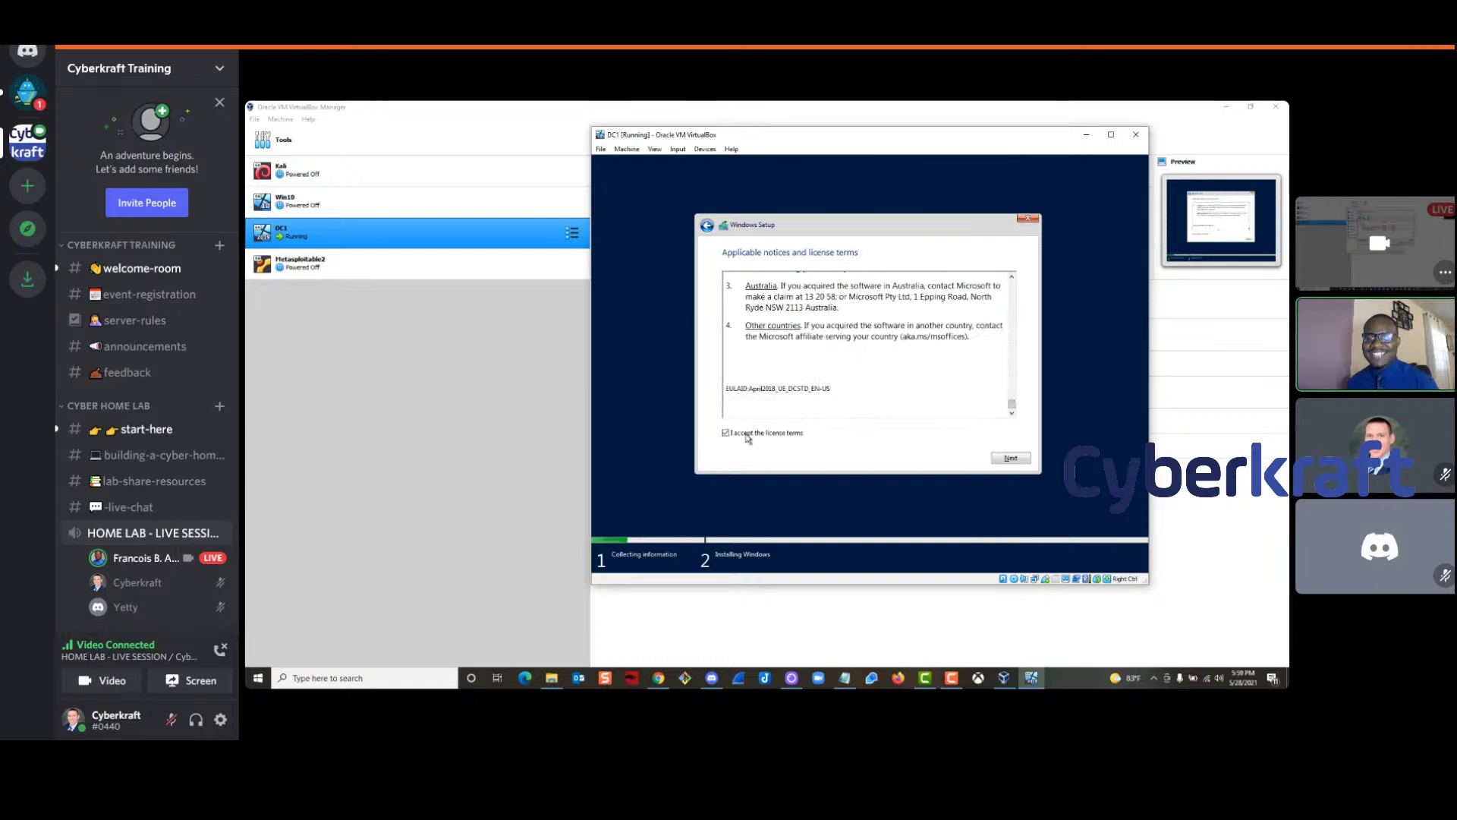
pyautogui.click(997, 459)
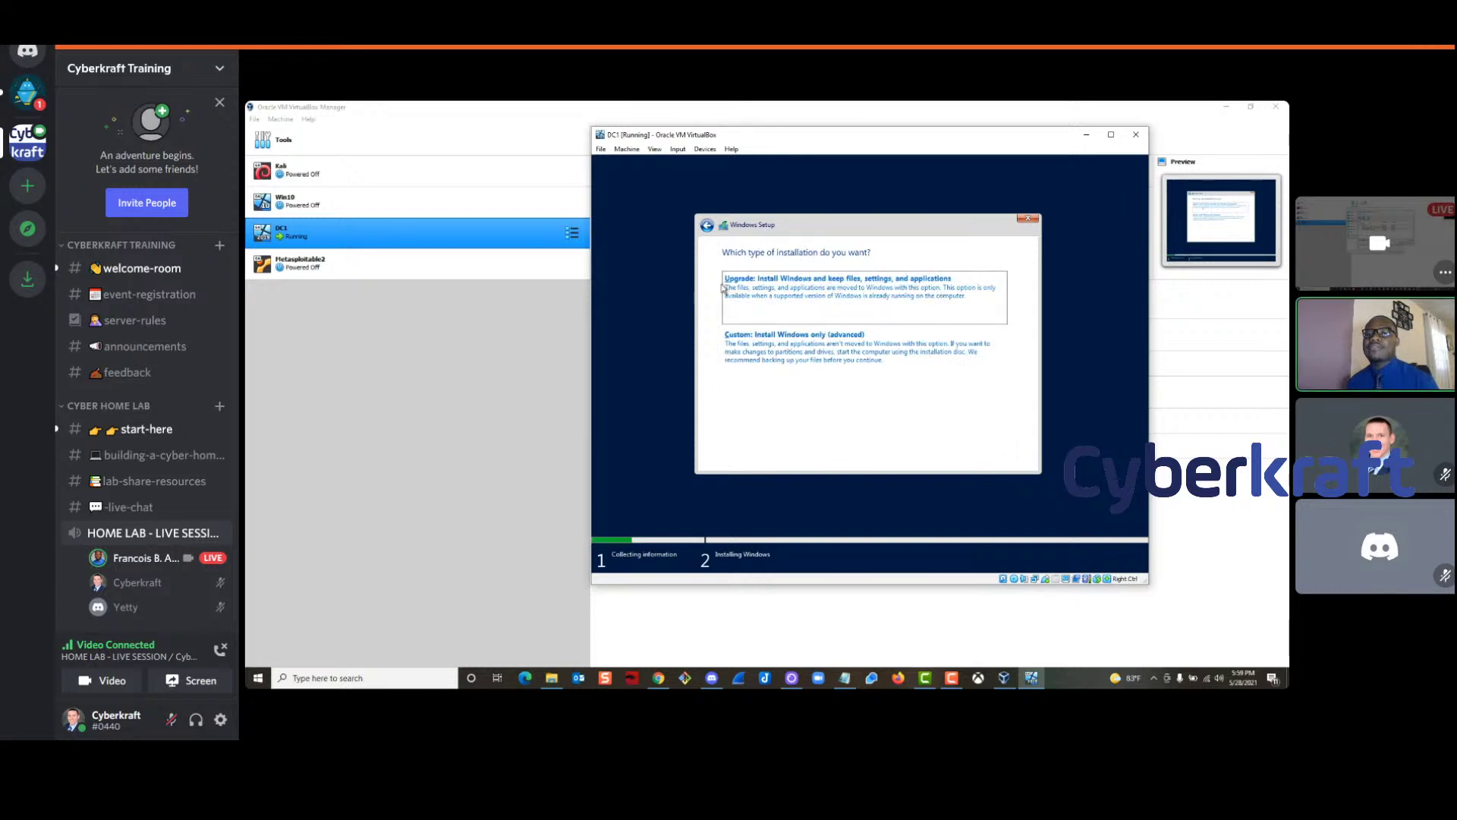
# Run a Custom install onto Drive 0's 50 GB unallocated space, then bring up VirtualBox Manager
pyautogui.click(774, 350)
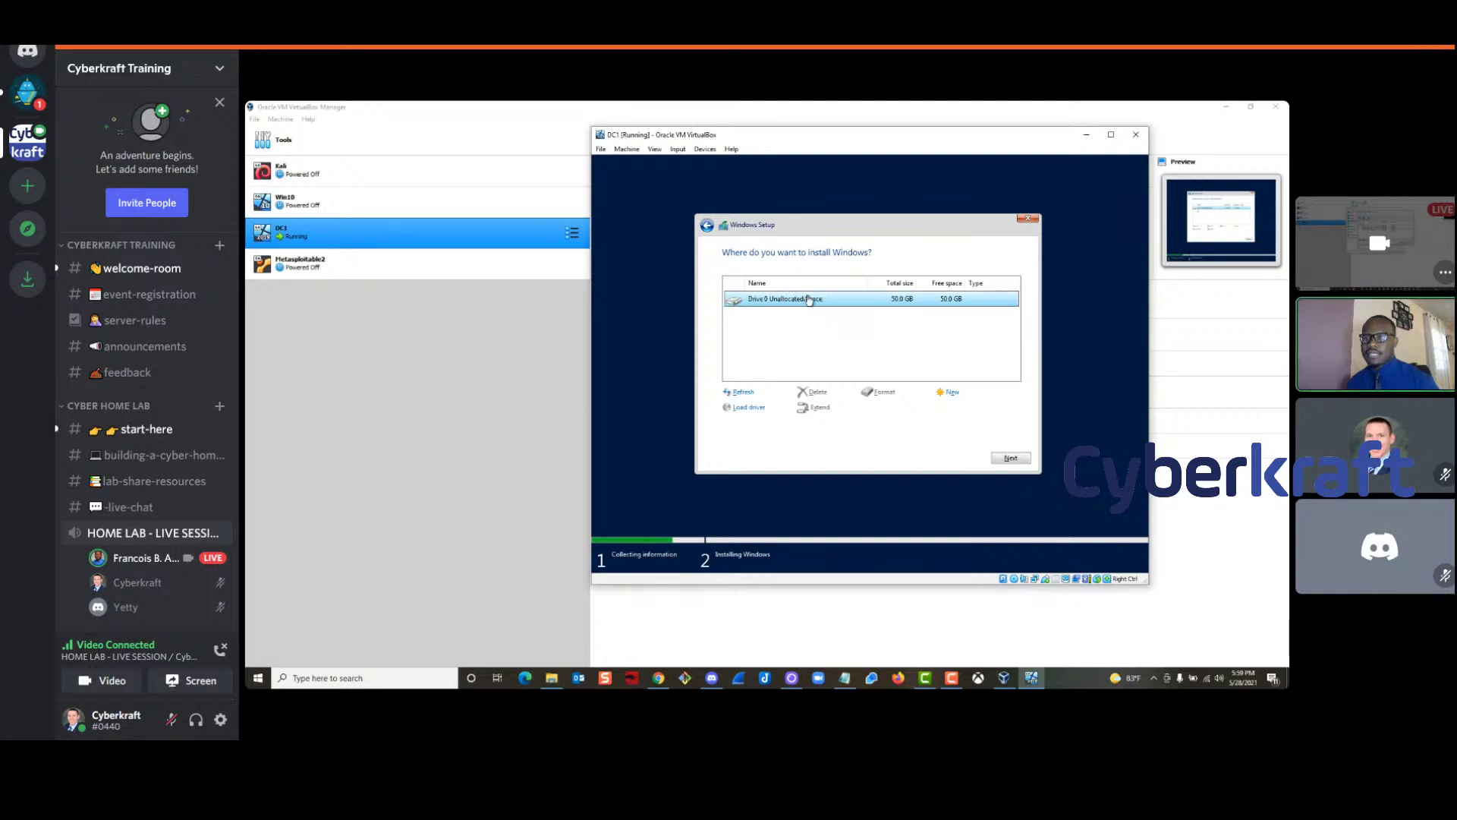
pyautogui.click(1010, 460)
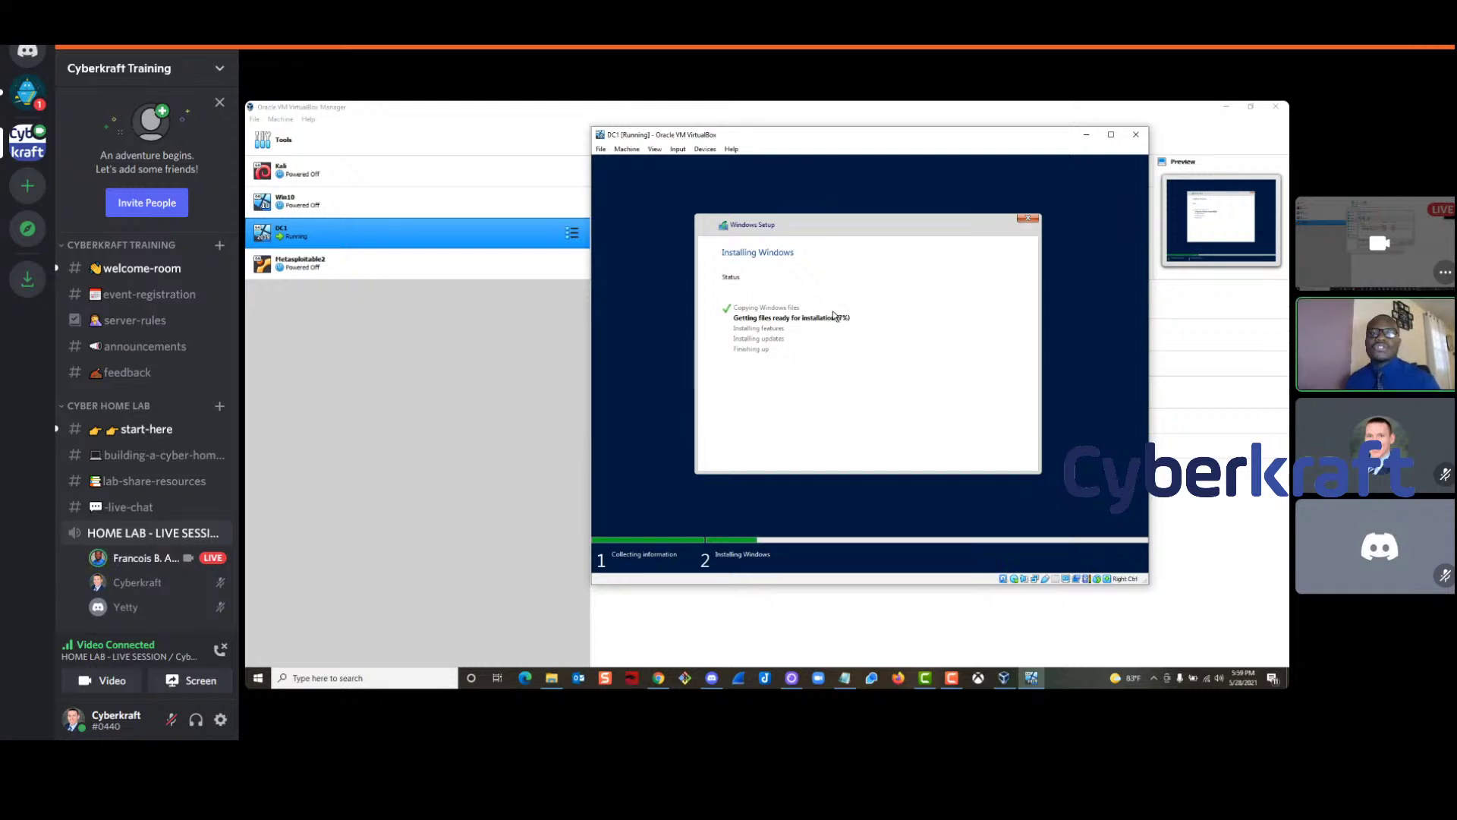
pyautogui.click(374, 405)
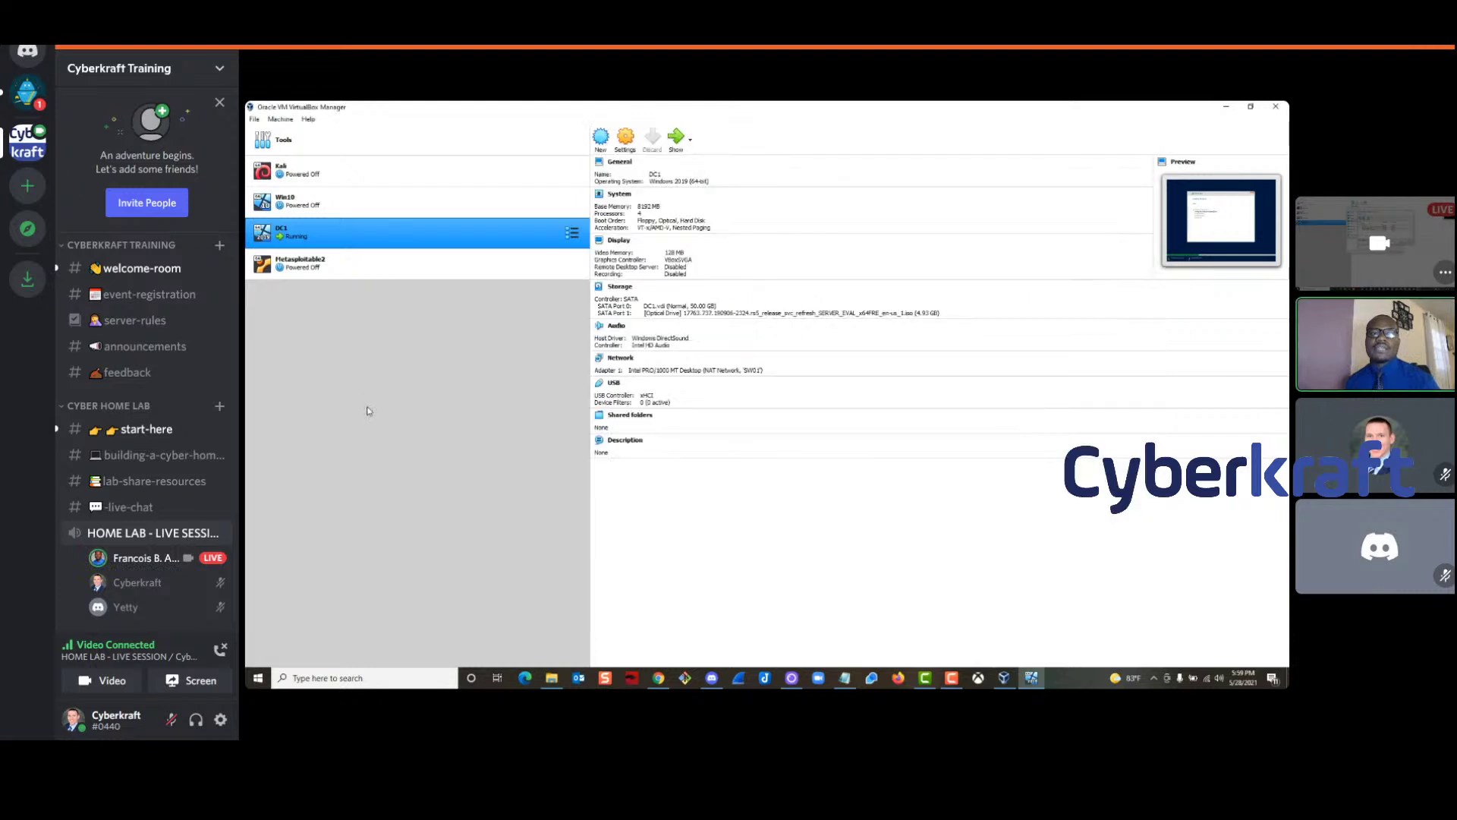
# Check in Preferences > Network that SW01 uses 10.10.10.0/24, then return to the Discord chat
pyautogui.click(266, 140)
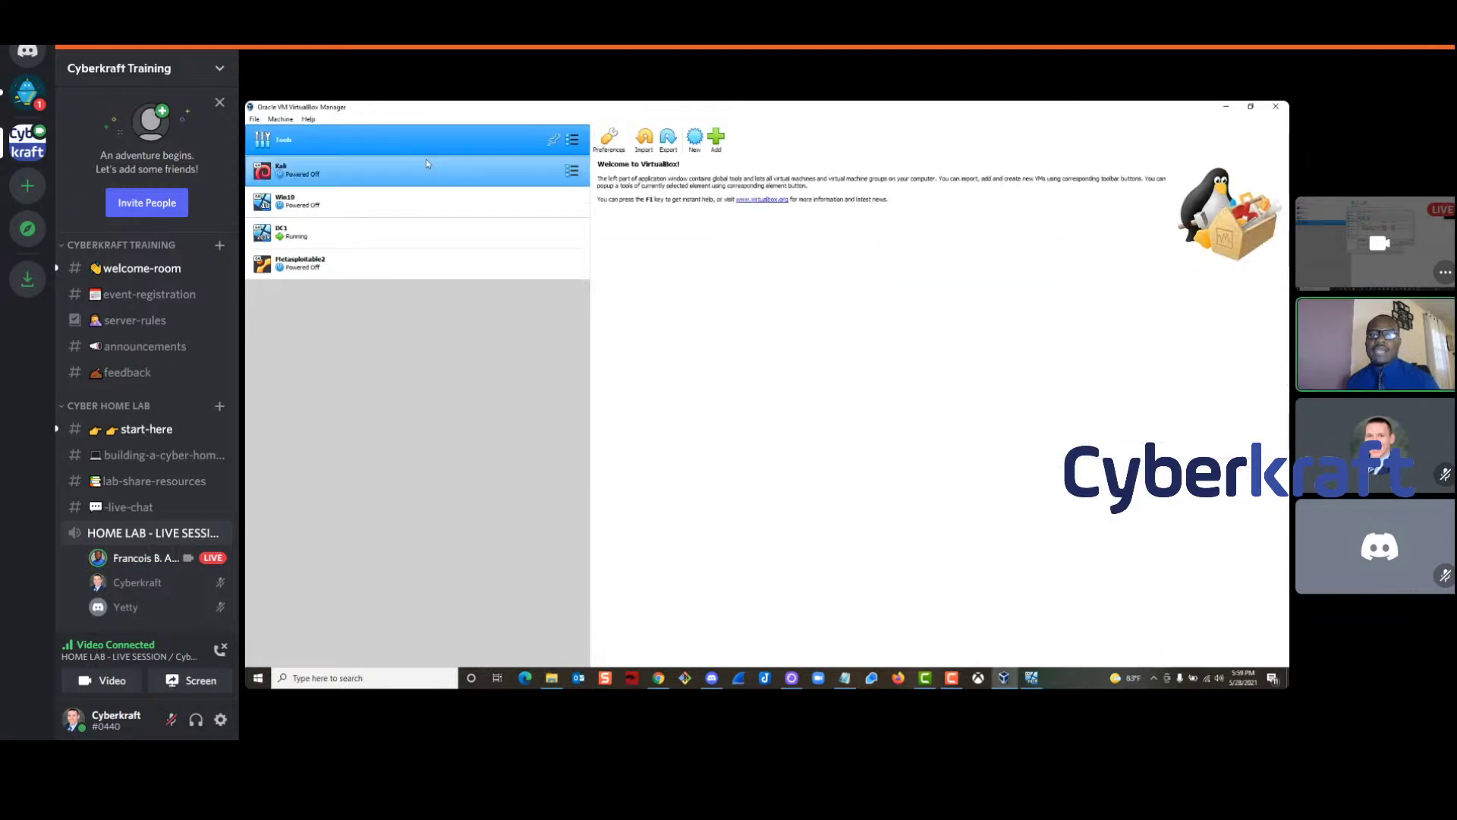
pyautogui.click(609, 140)
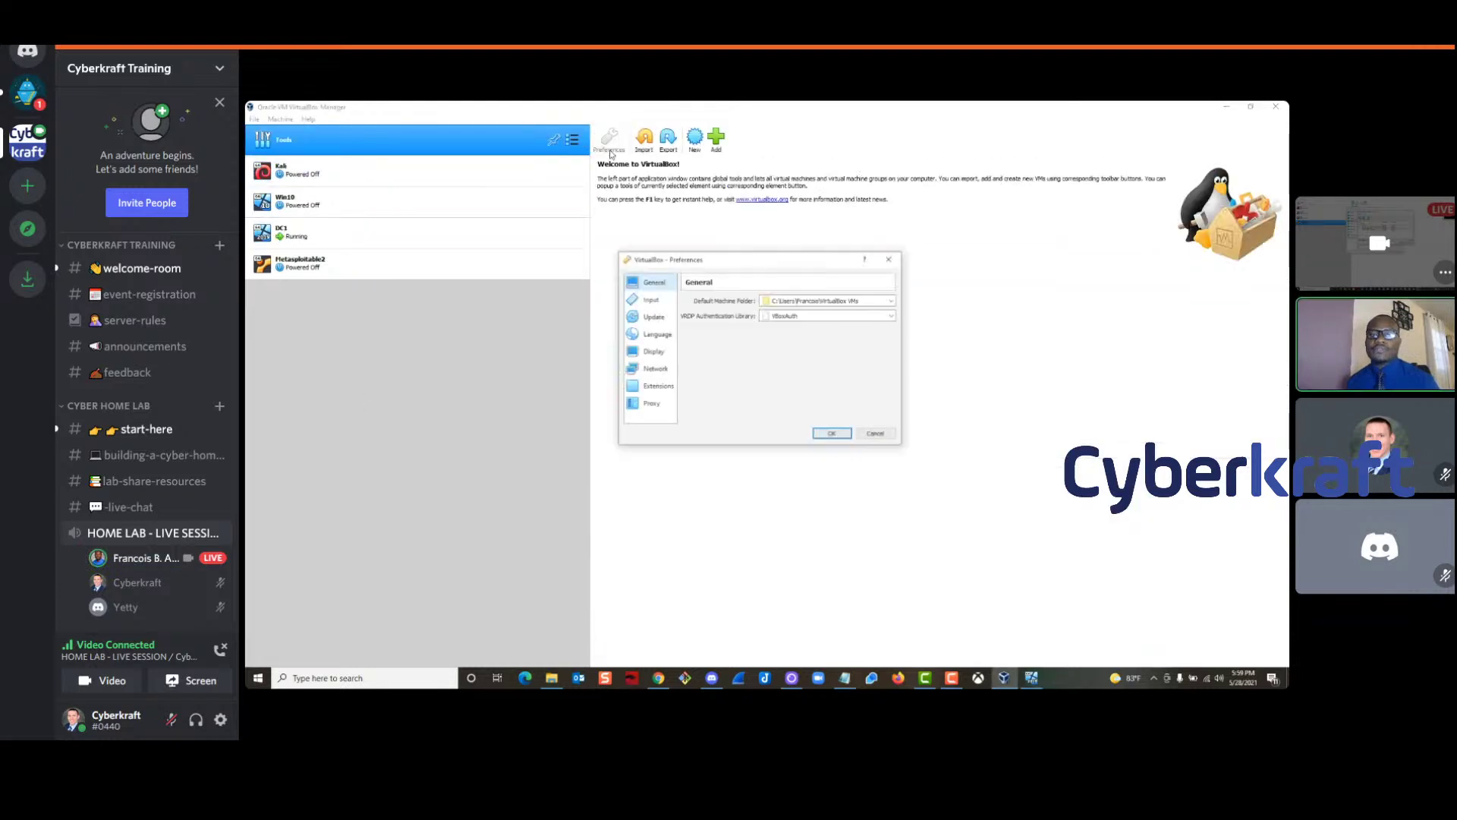
pyautogui.click(653, 370)
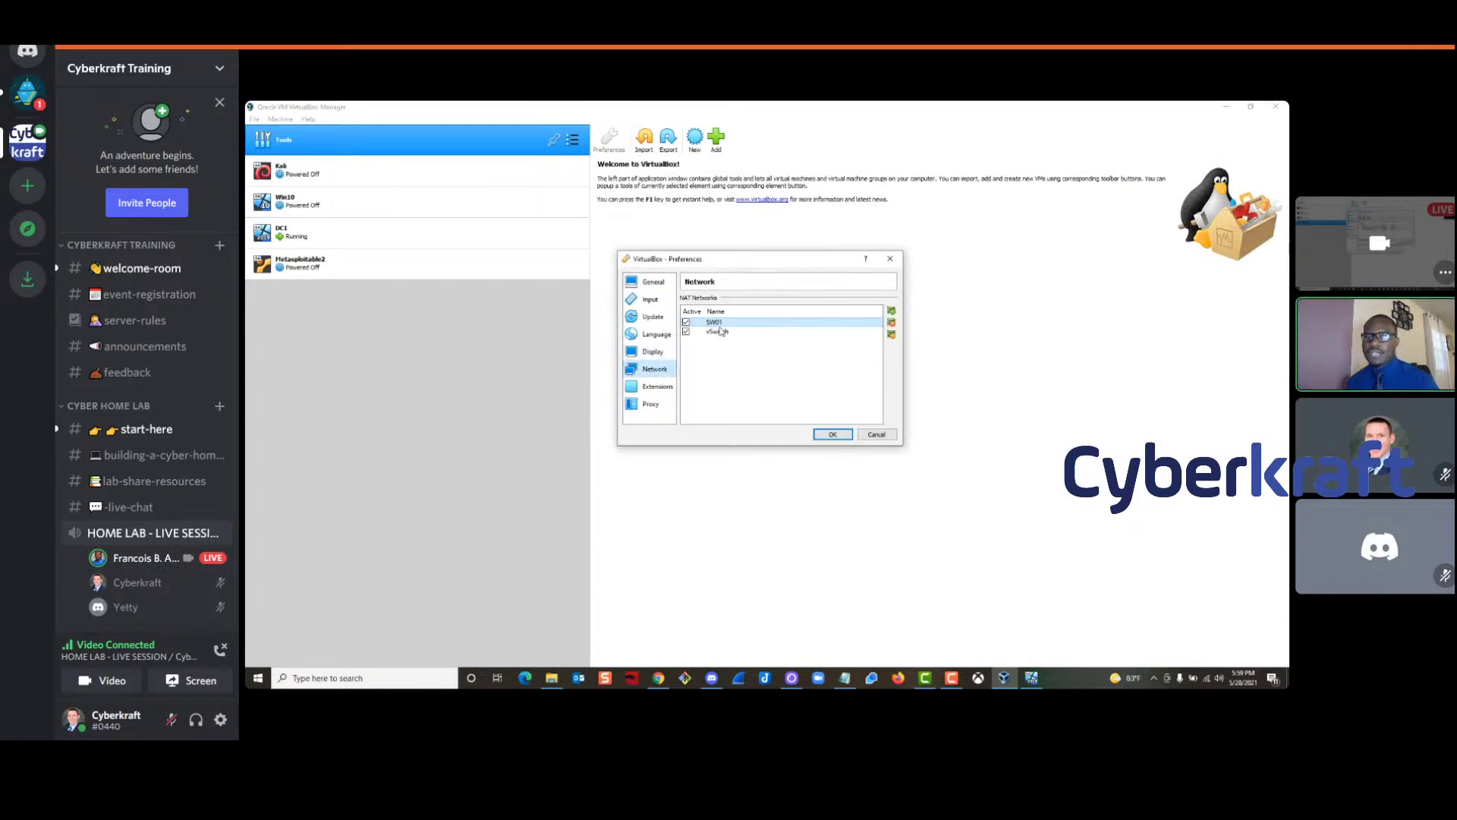
pyautogui.click(892, 334)
pyautogui.moveTo(789, 335); pyautogui.dragTo(751, 335)
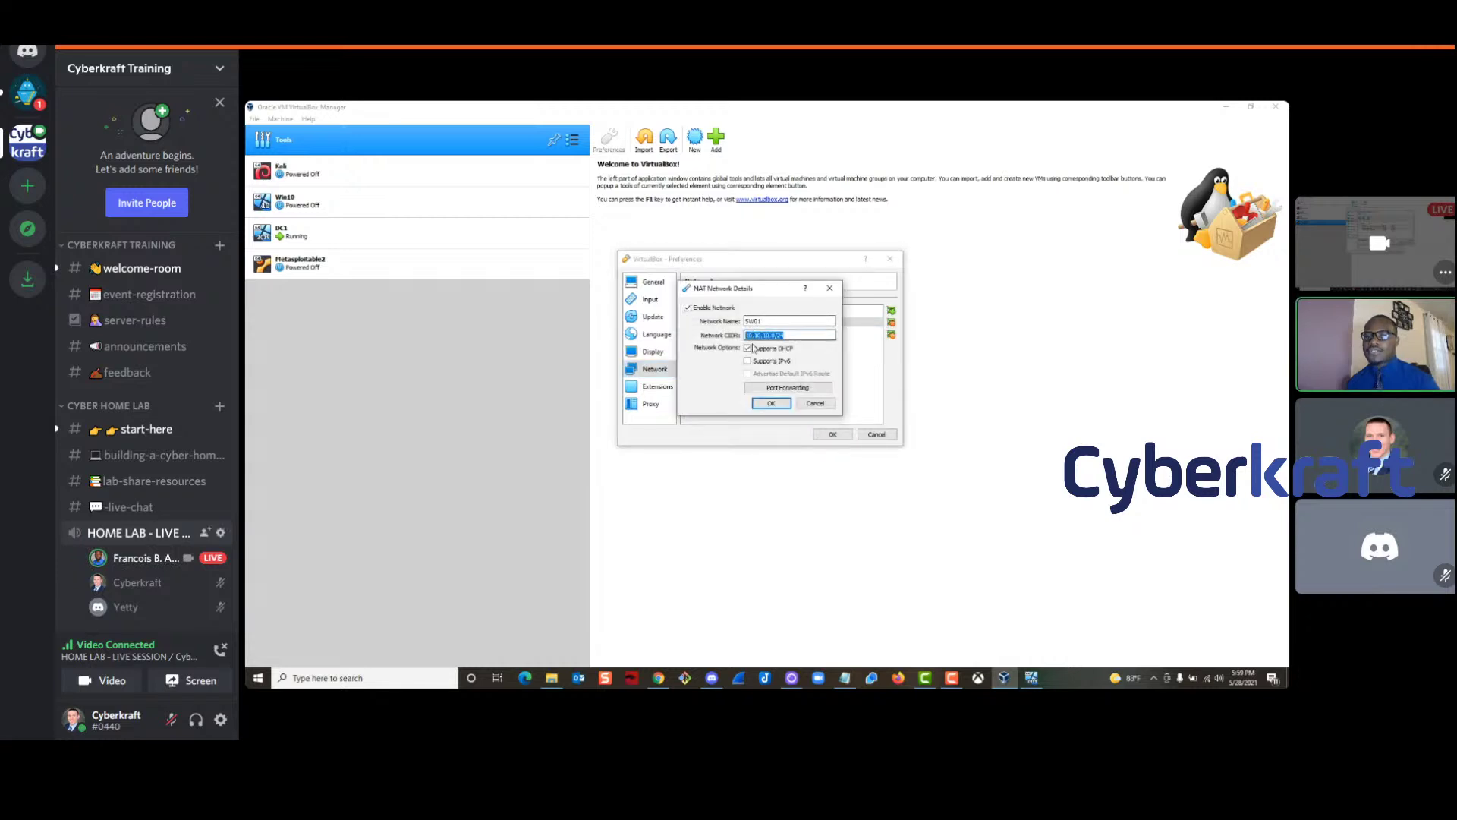
pyautogui.moveTo(1378, 700)
pyautogui.click(785, 335)
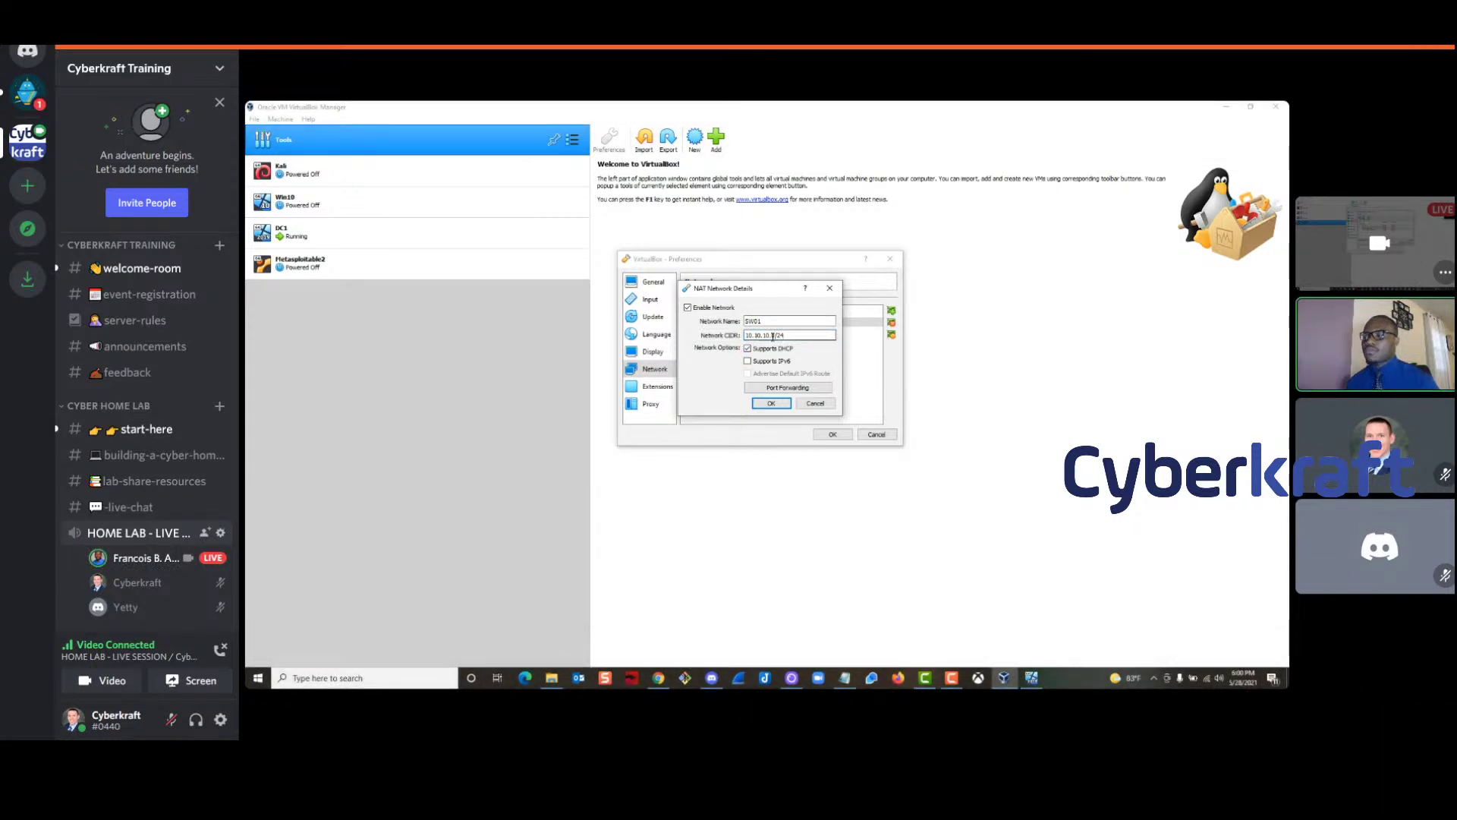
pyautogui.moveTo(785, 335); pyautogui.dragTo(728, 335)
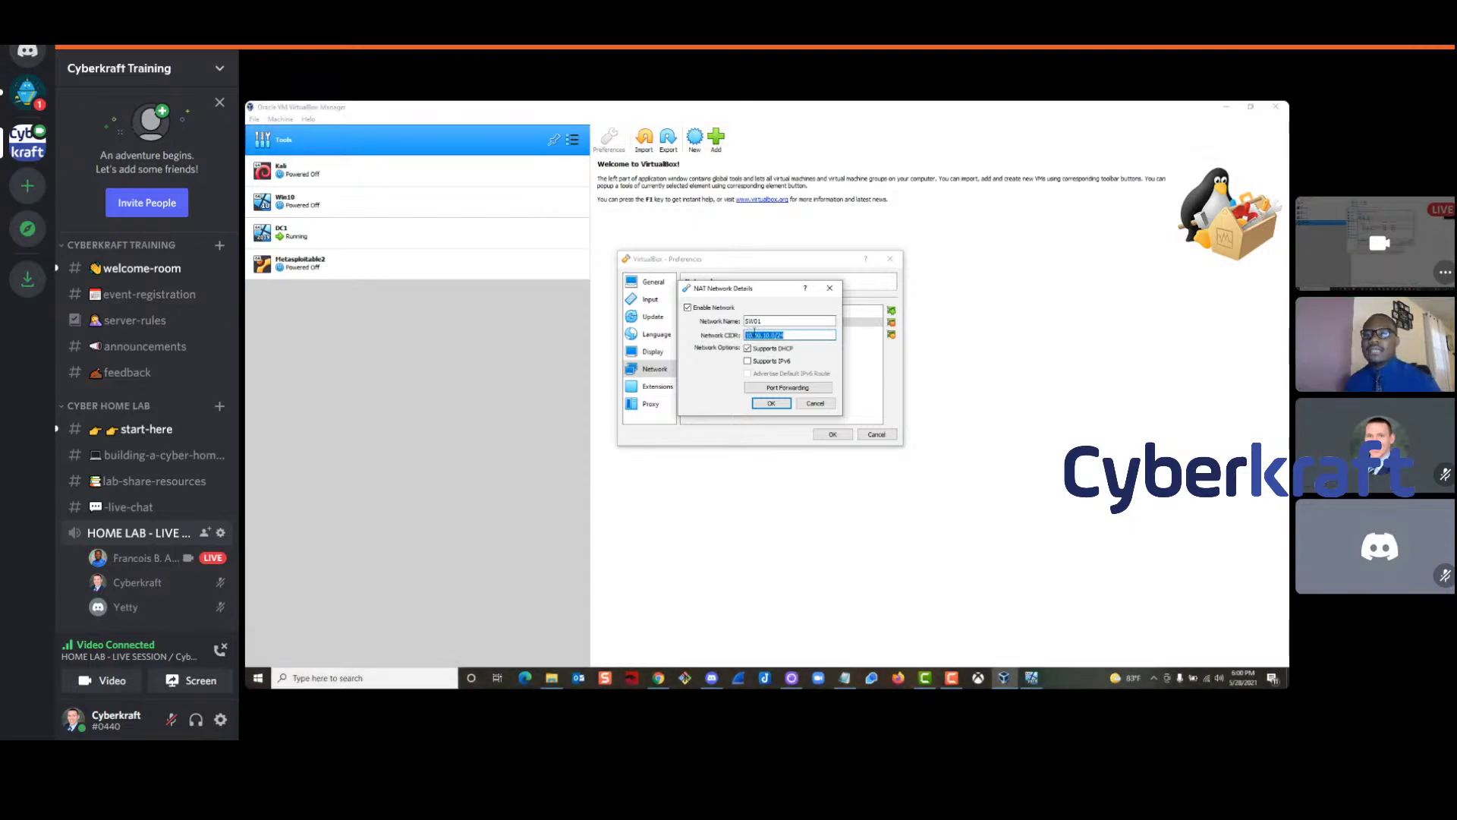
pyautogui.moveTo(1354, 709)
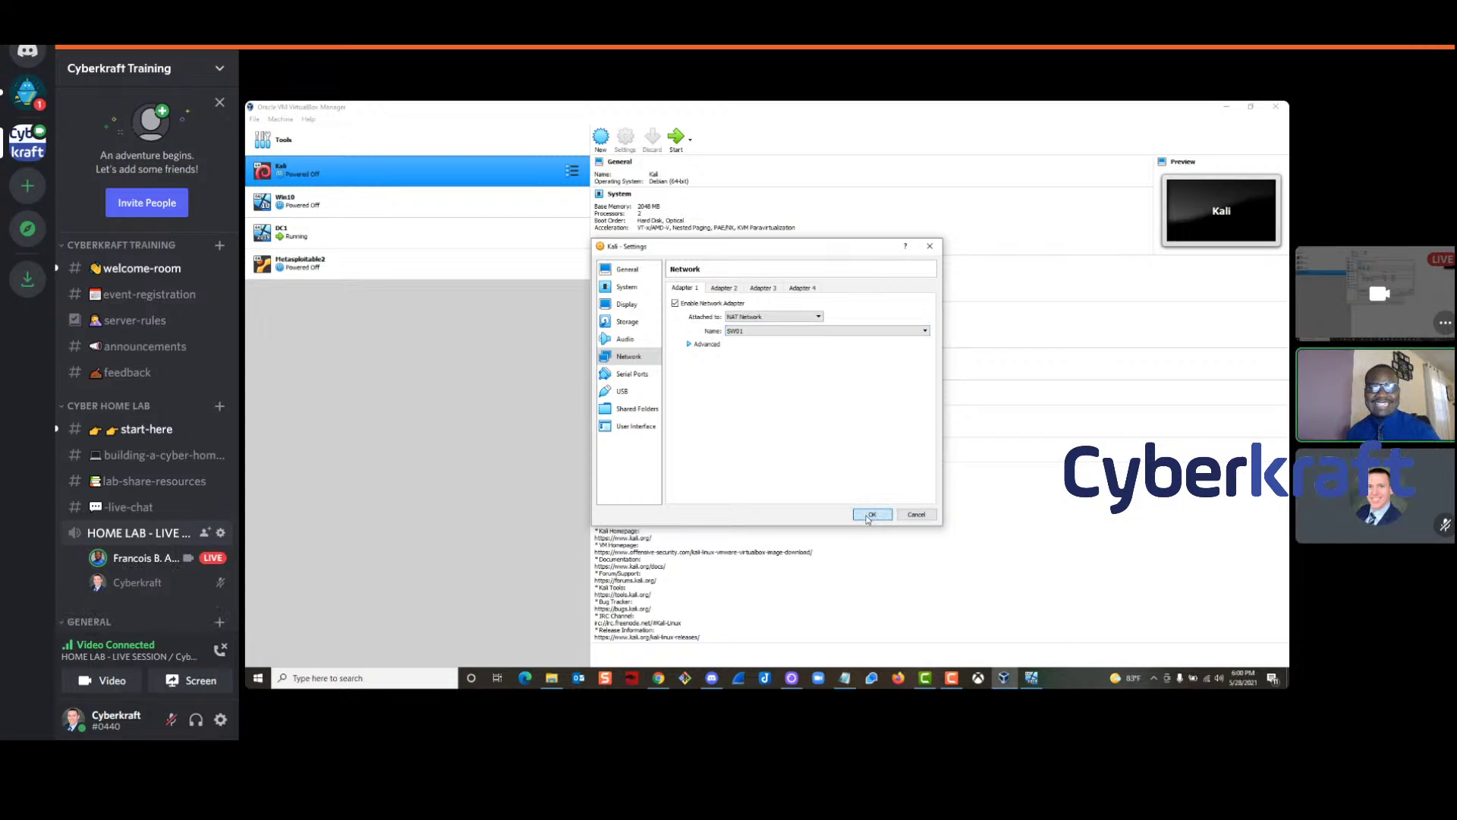
pyautogui.moveTo(483, 554)
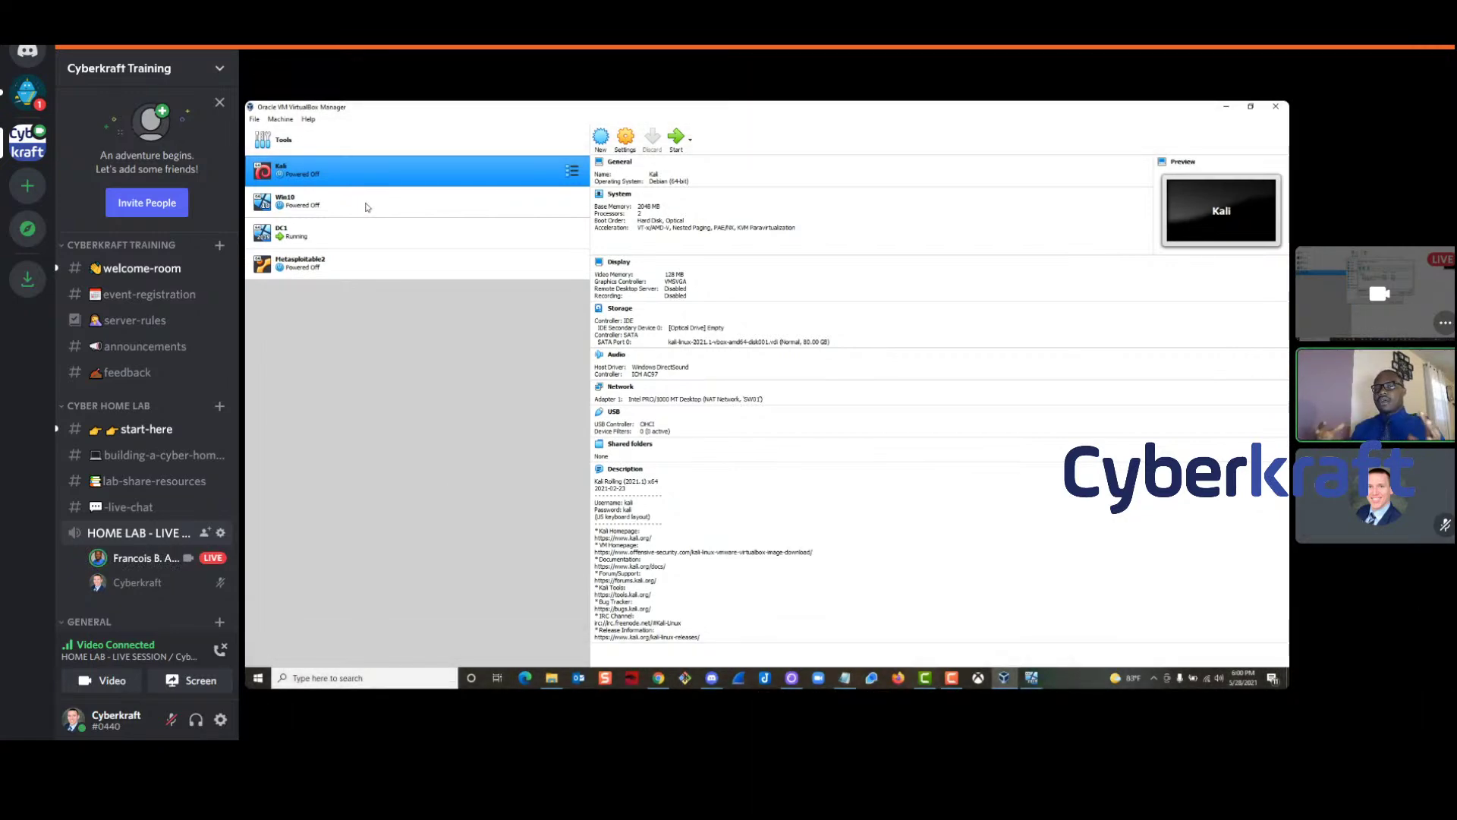
pyautogui.click(148, 459)
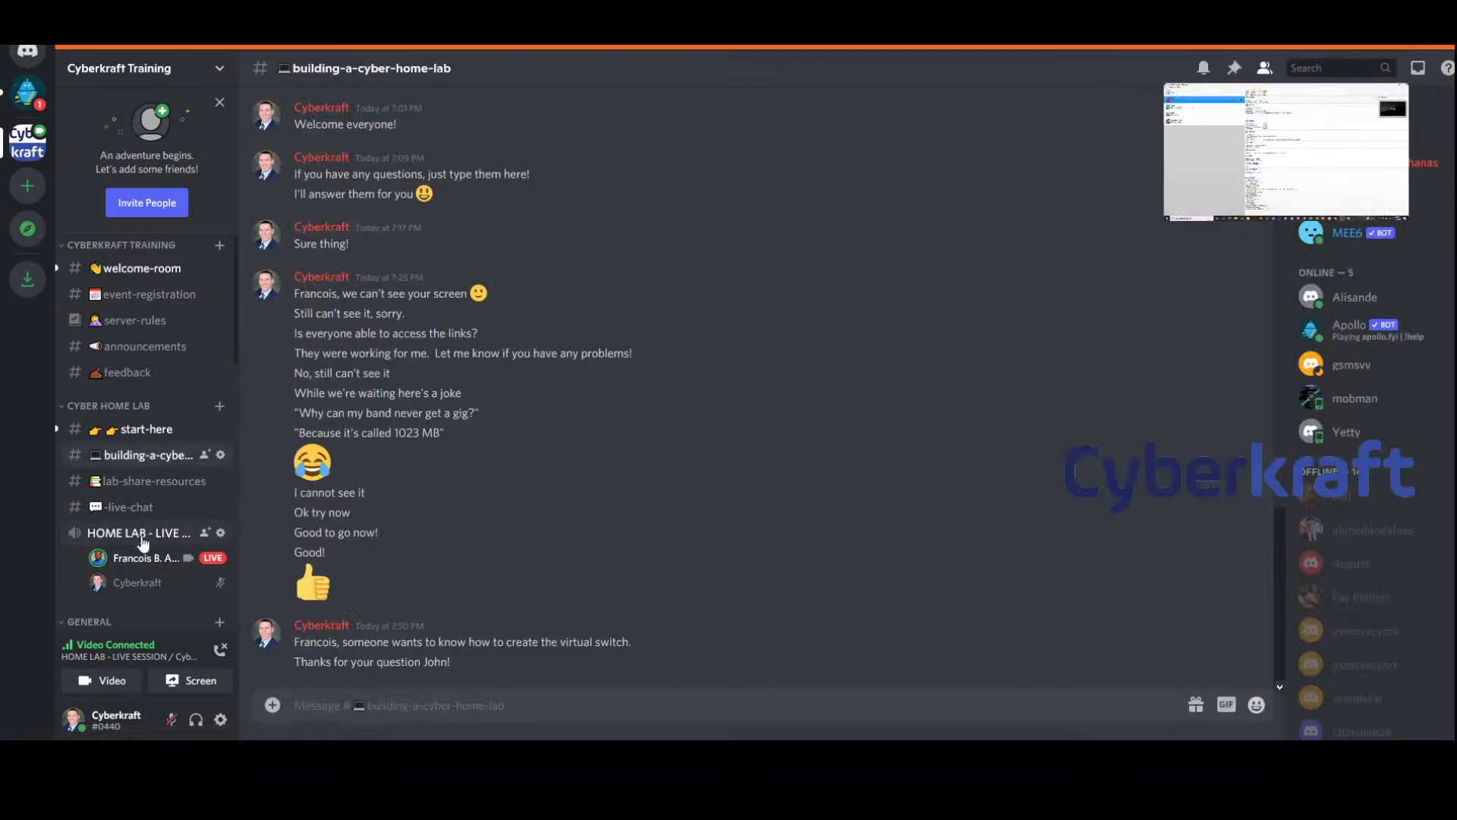
# Post a reply in building-a-cyber-home-lab saying there are no questions so far
pyautogui.click(143, 534)
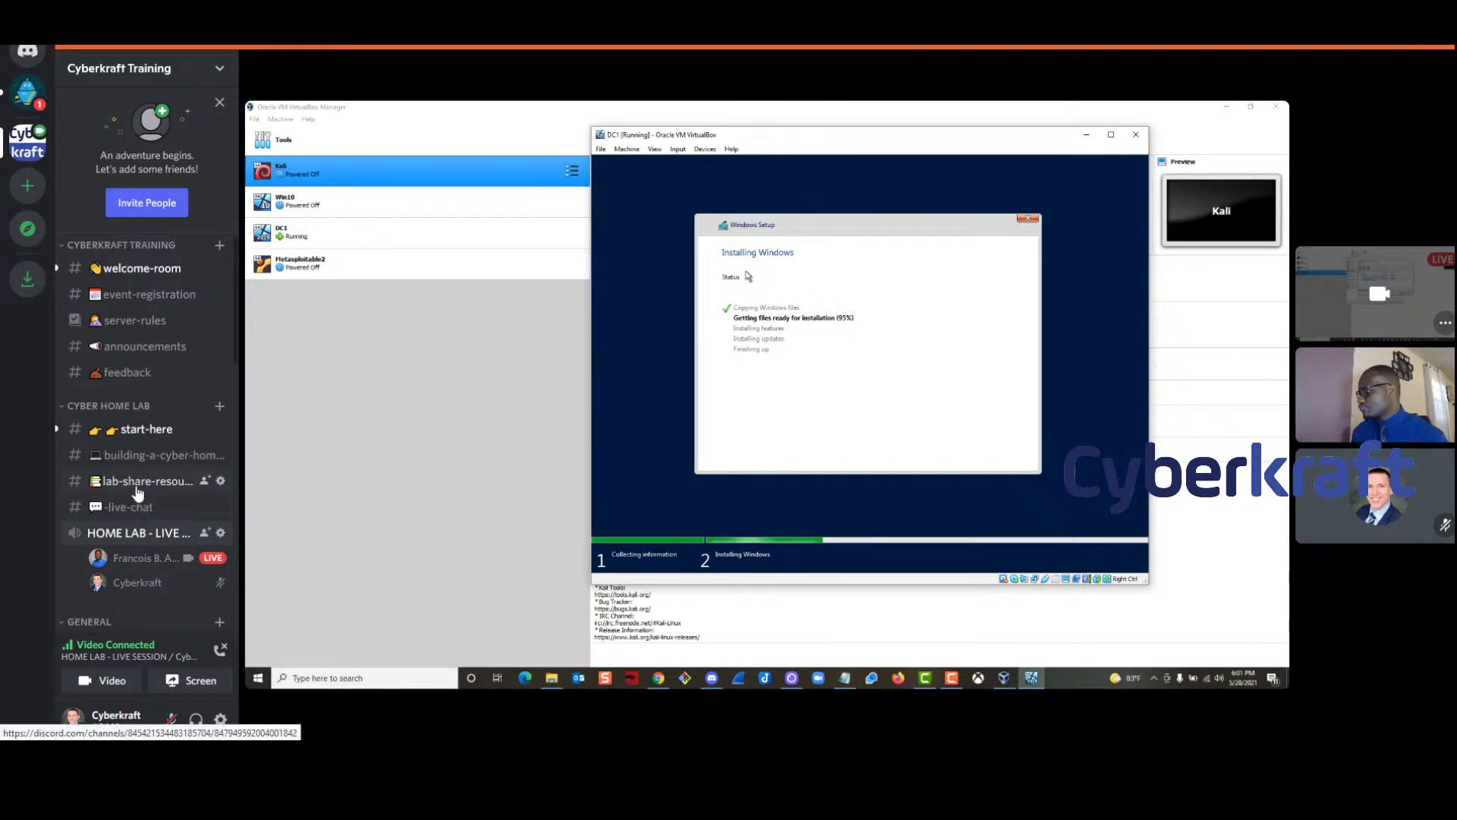
pyautogui.click(147, 456)
pyautogui.write('No questions so far!')
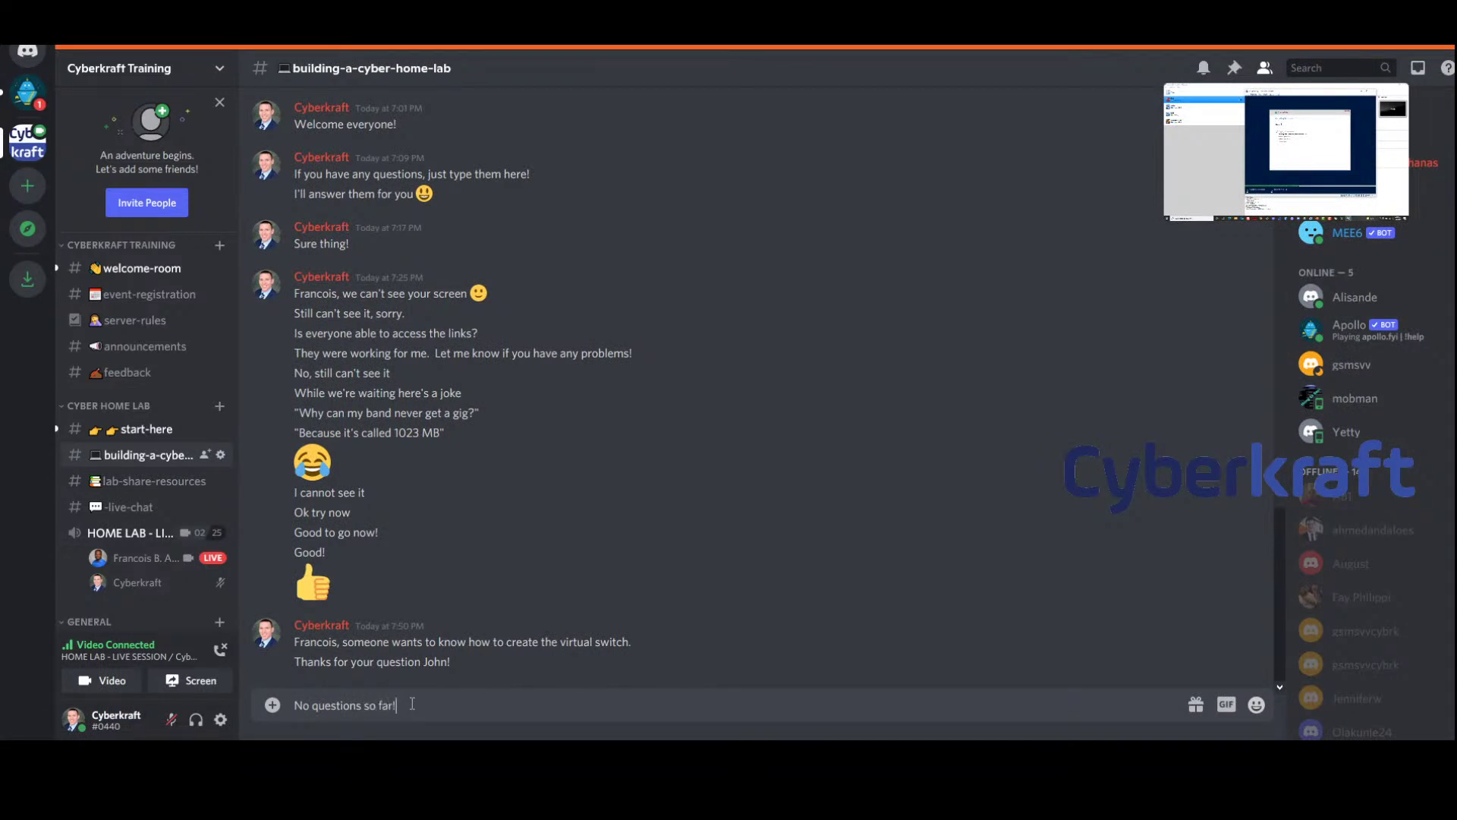
pyautogui.press('Return')
# Note that the only question, about switches, came from one member, and thank them
pyautogui.write('Just the one from John')
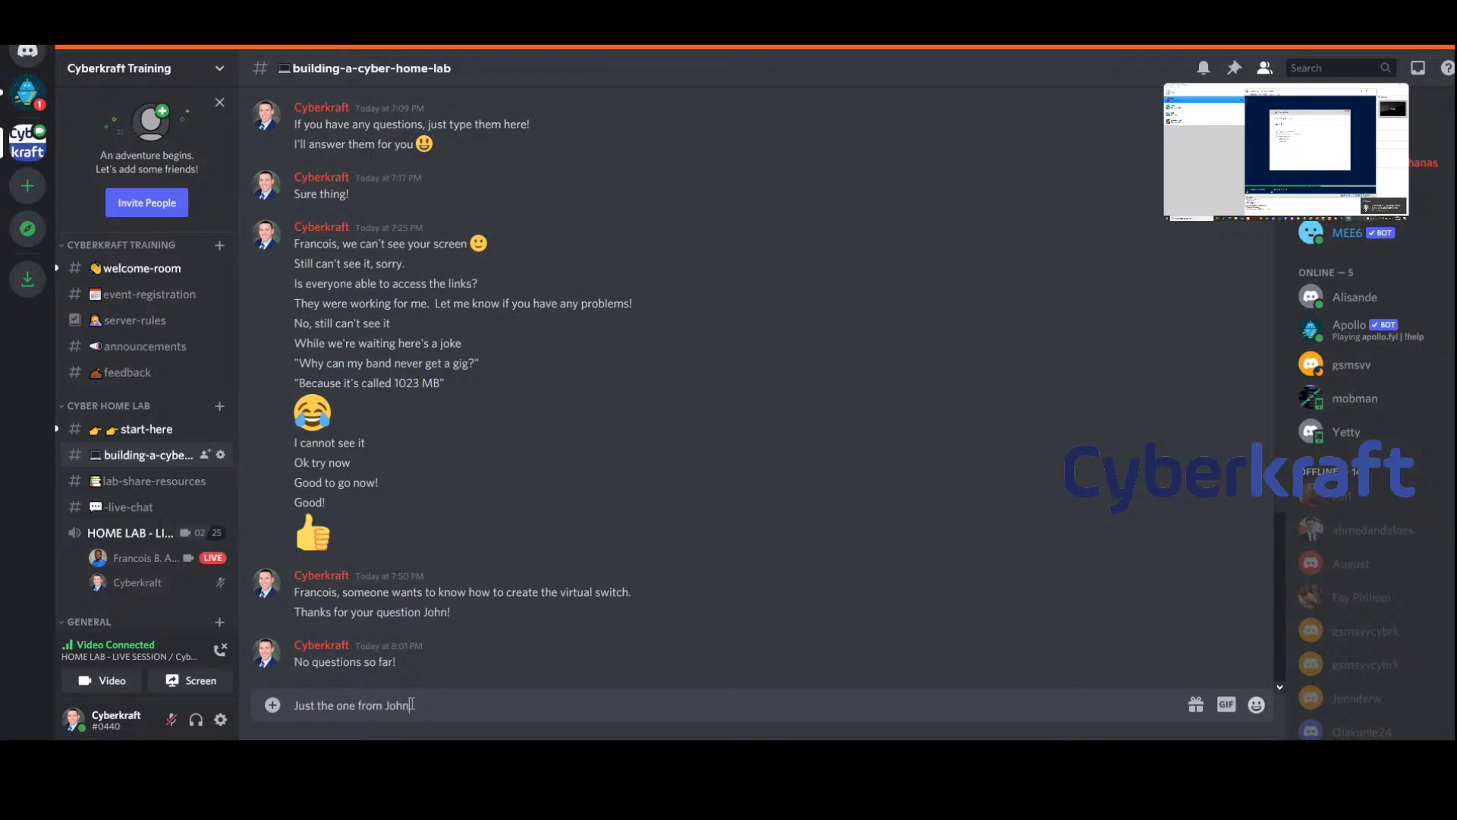
pyautogui.write('.')
pyautogui.write('hb')
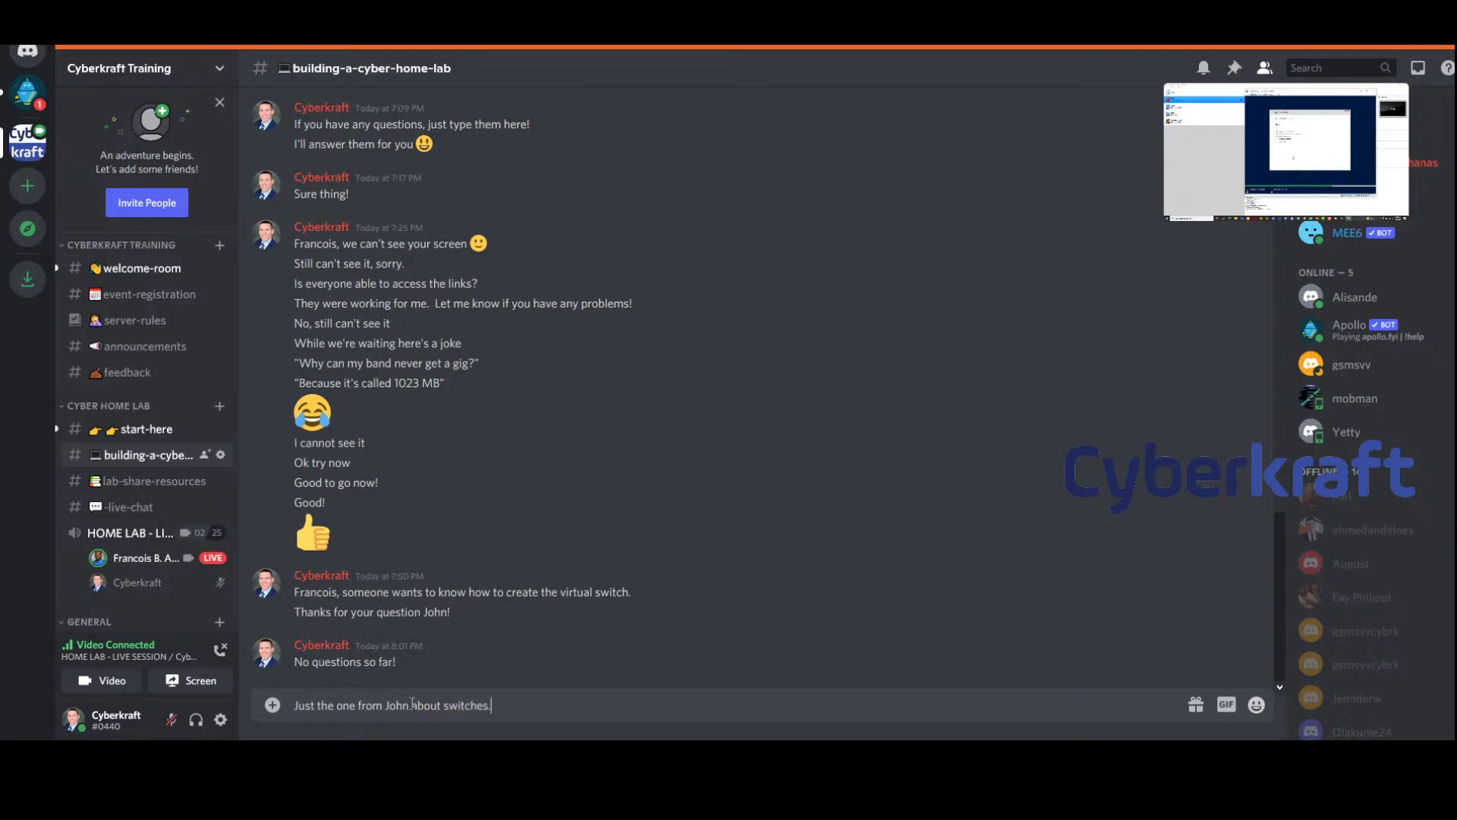
pyautogui.press('Return')
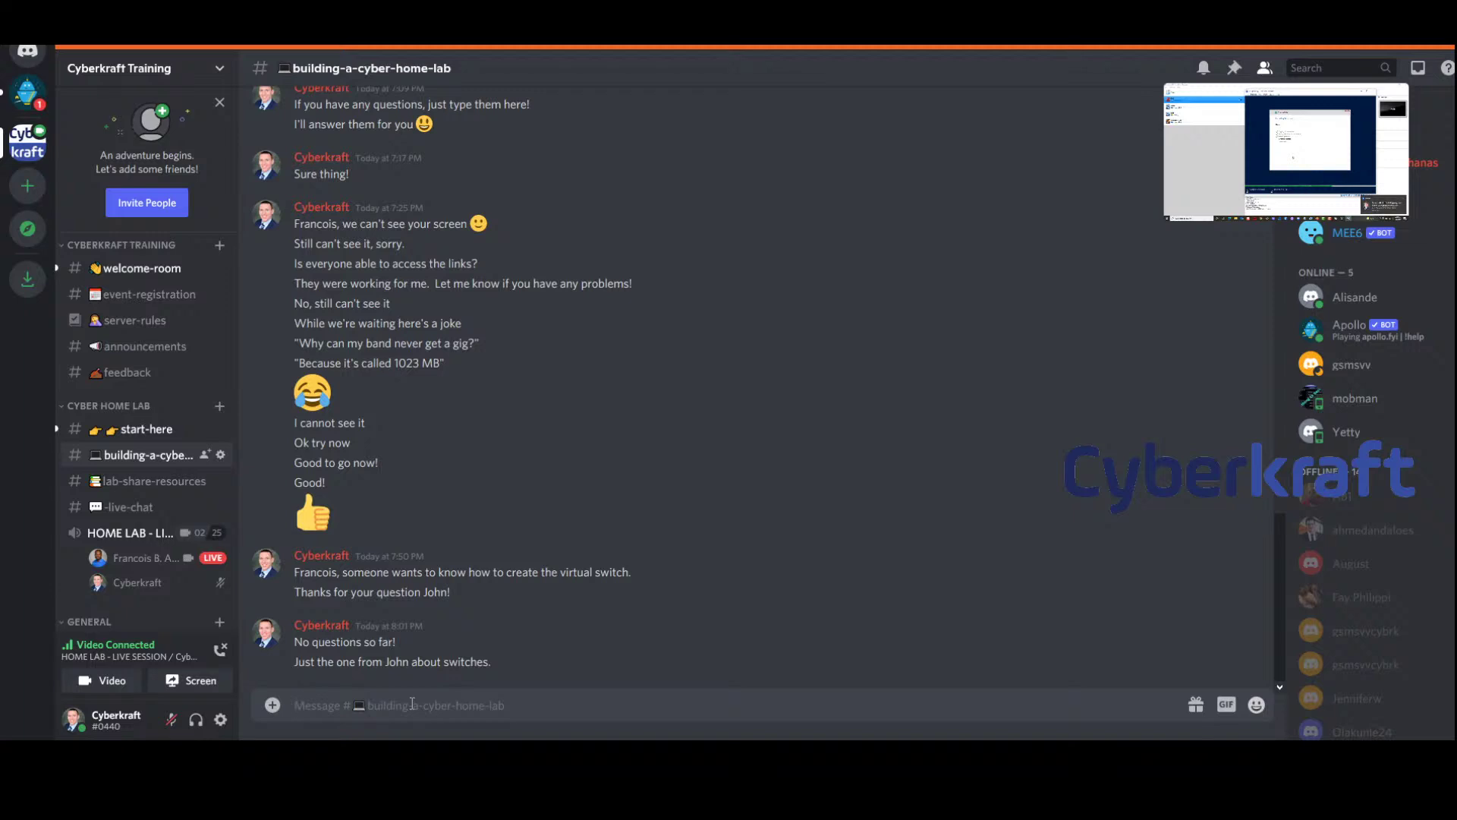
pyautogui.write('Thanks again John!')
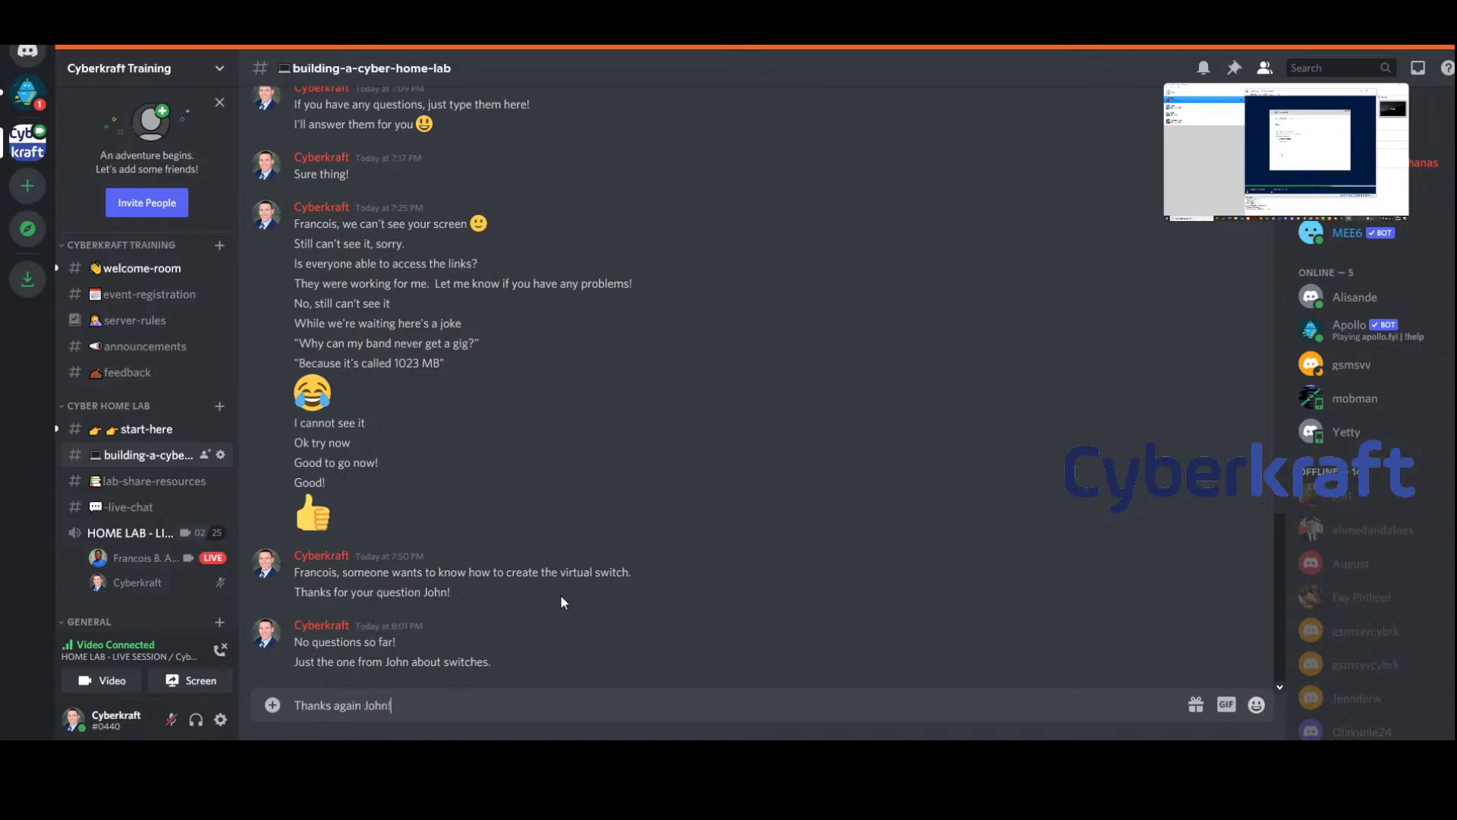
pyautogui.press('Return')
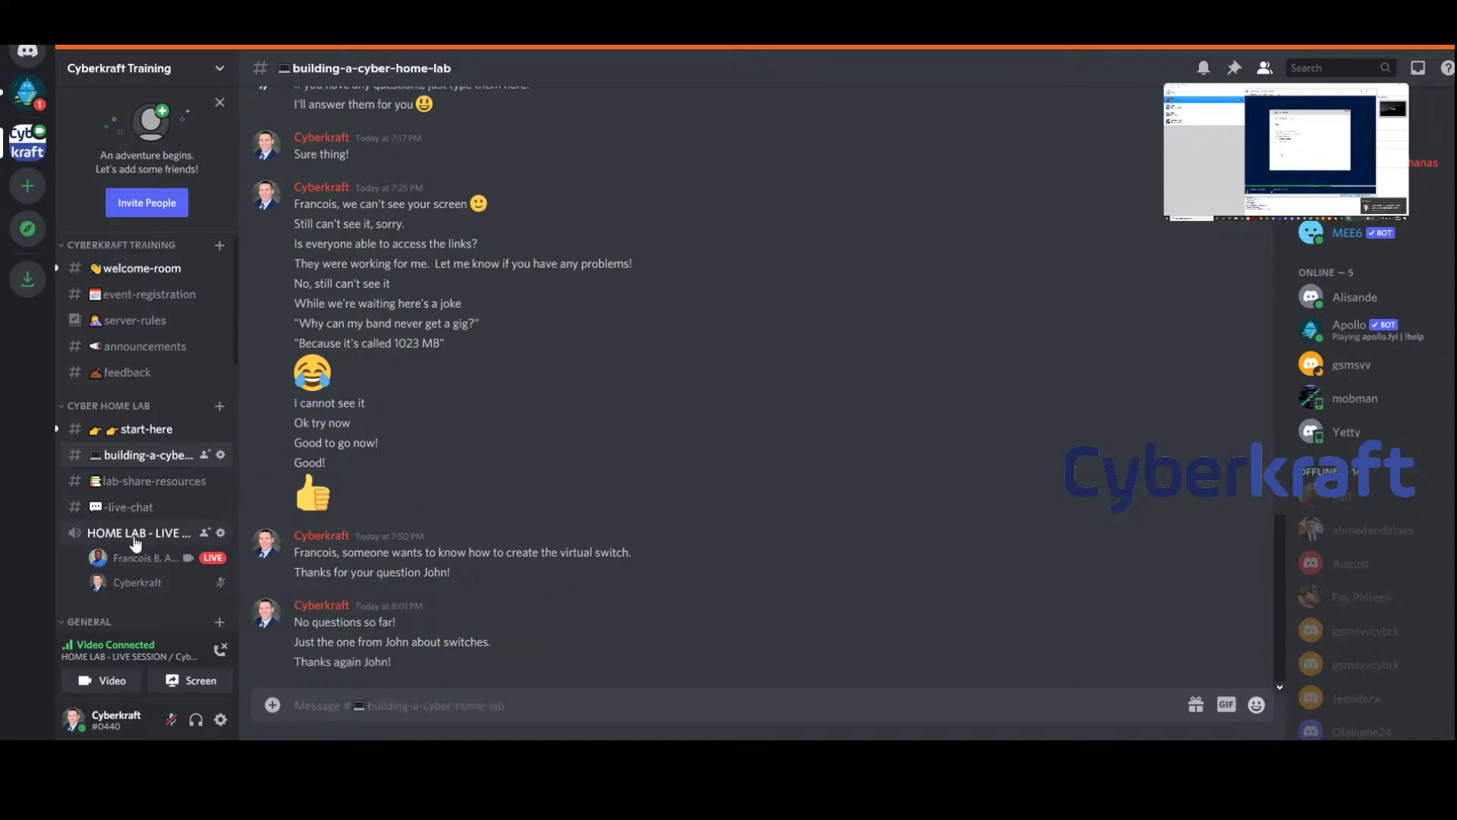
pyautogui.click(135, 534)
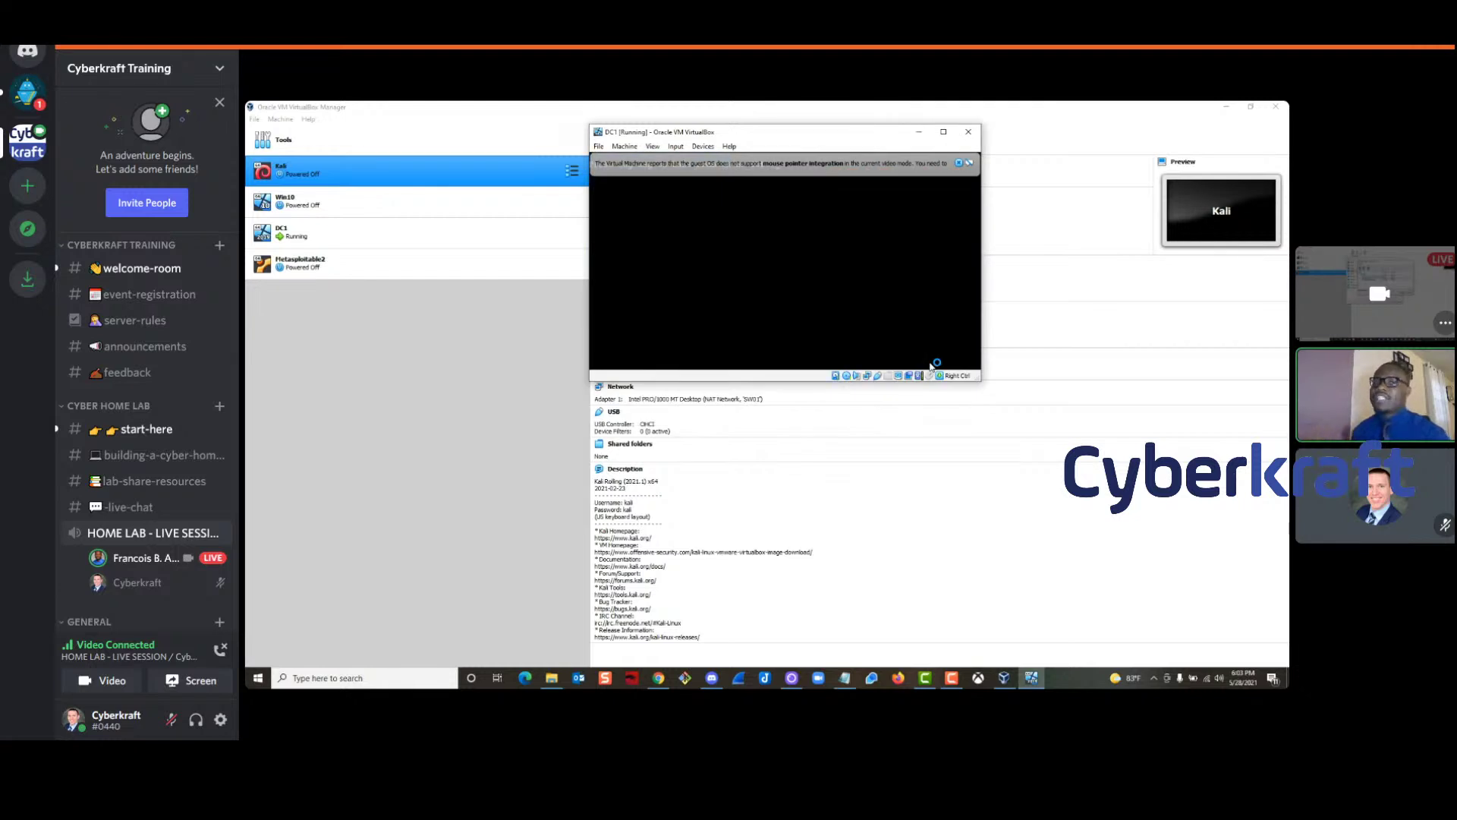
# Dismiss DC1's mouse-integration notice while the Windows Server install runs
pyautogui.click(958, 165)
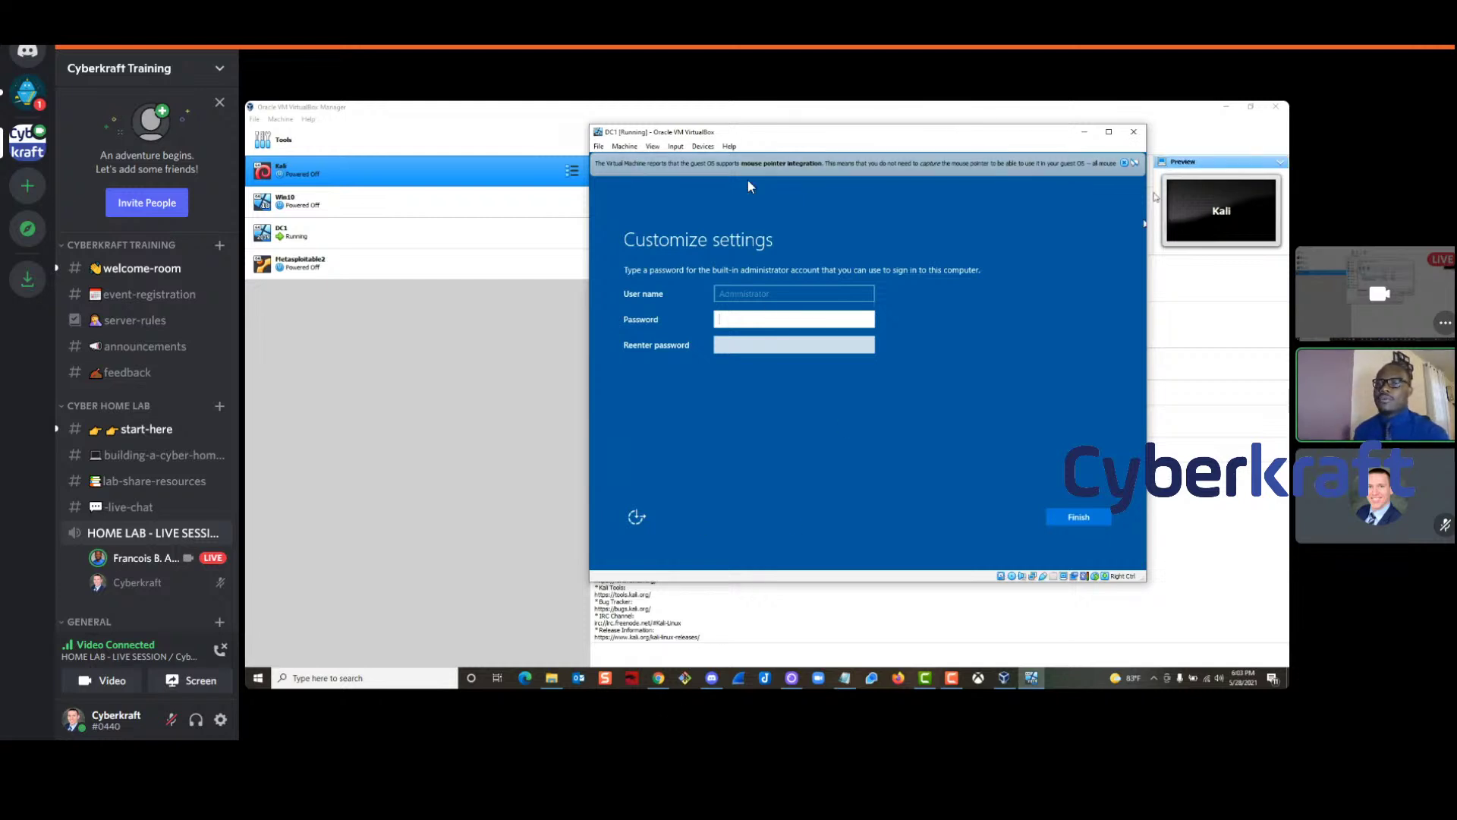
# Enter and confirm DC1's Administrator password to finish Windows setup
pyautogui.click(1125, 163)
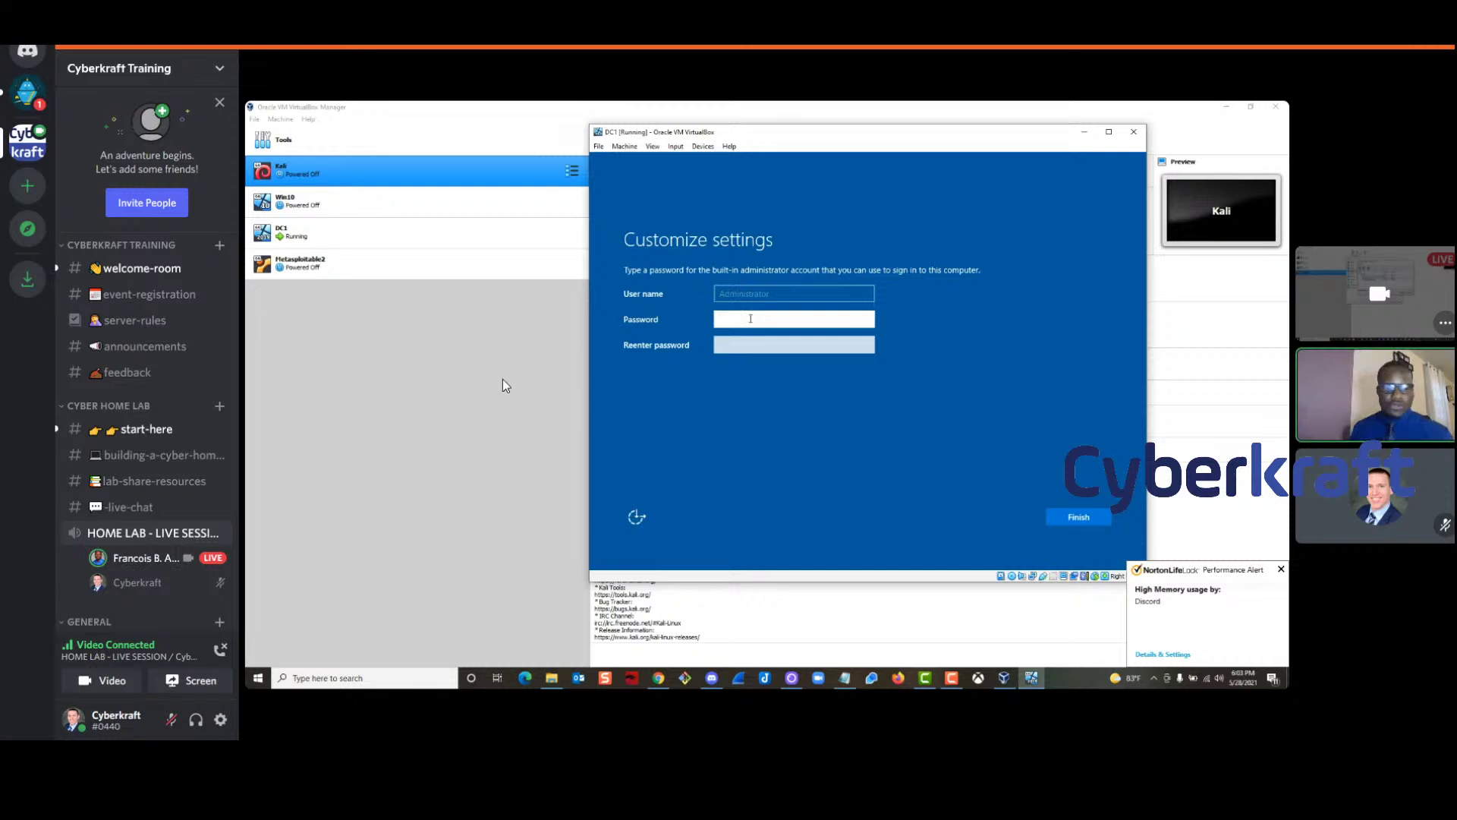
pyautogui.write('Pa$$w0r')
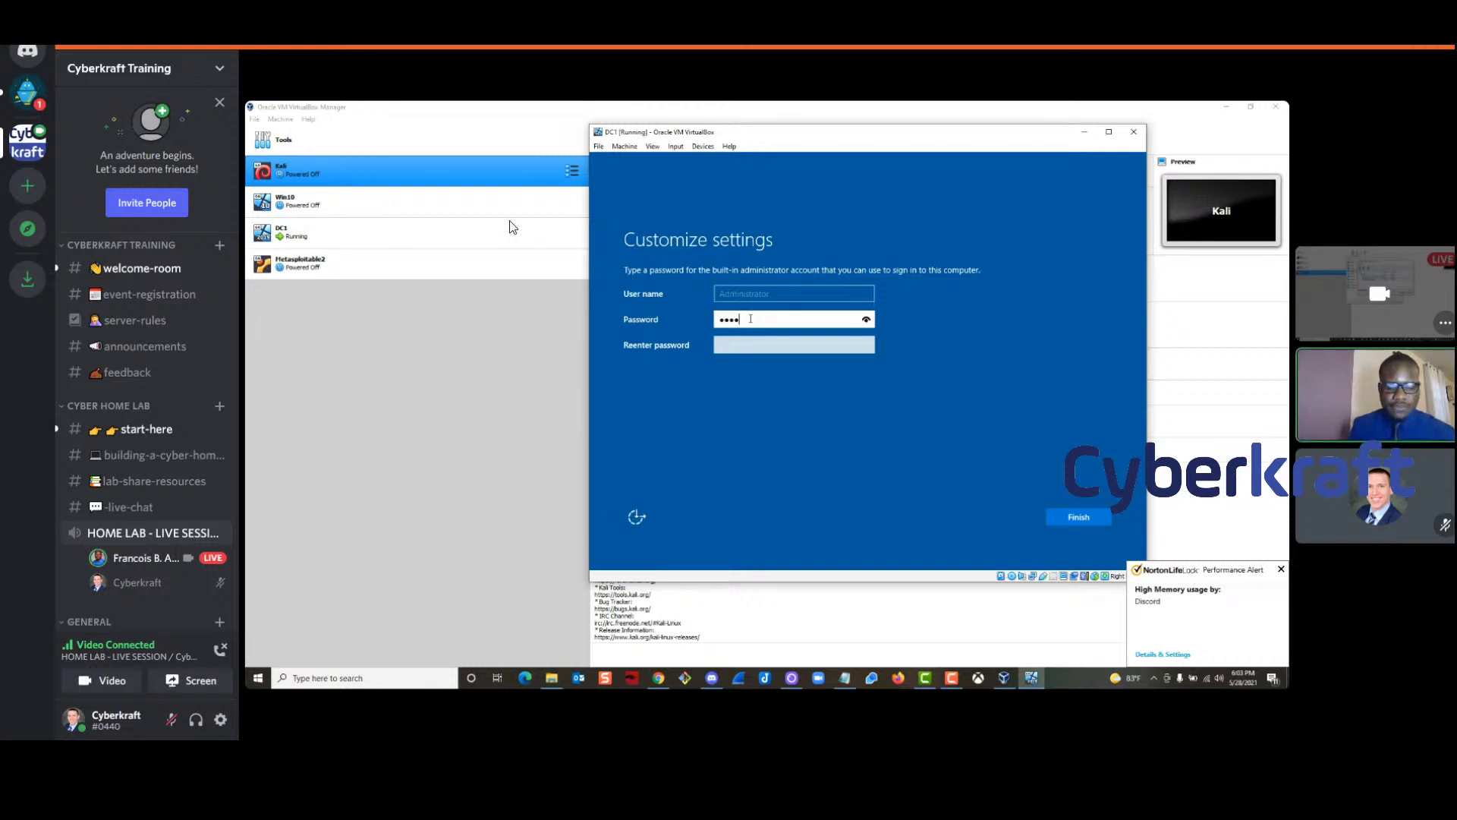
pyautogui.press('Tab')
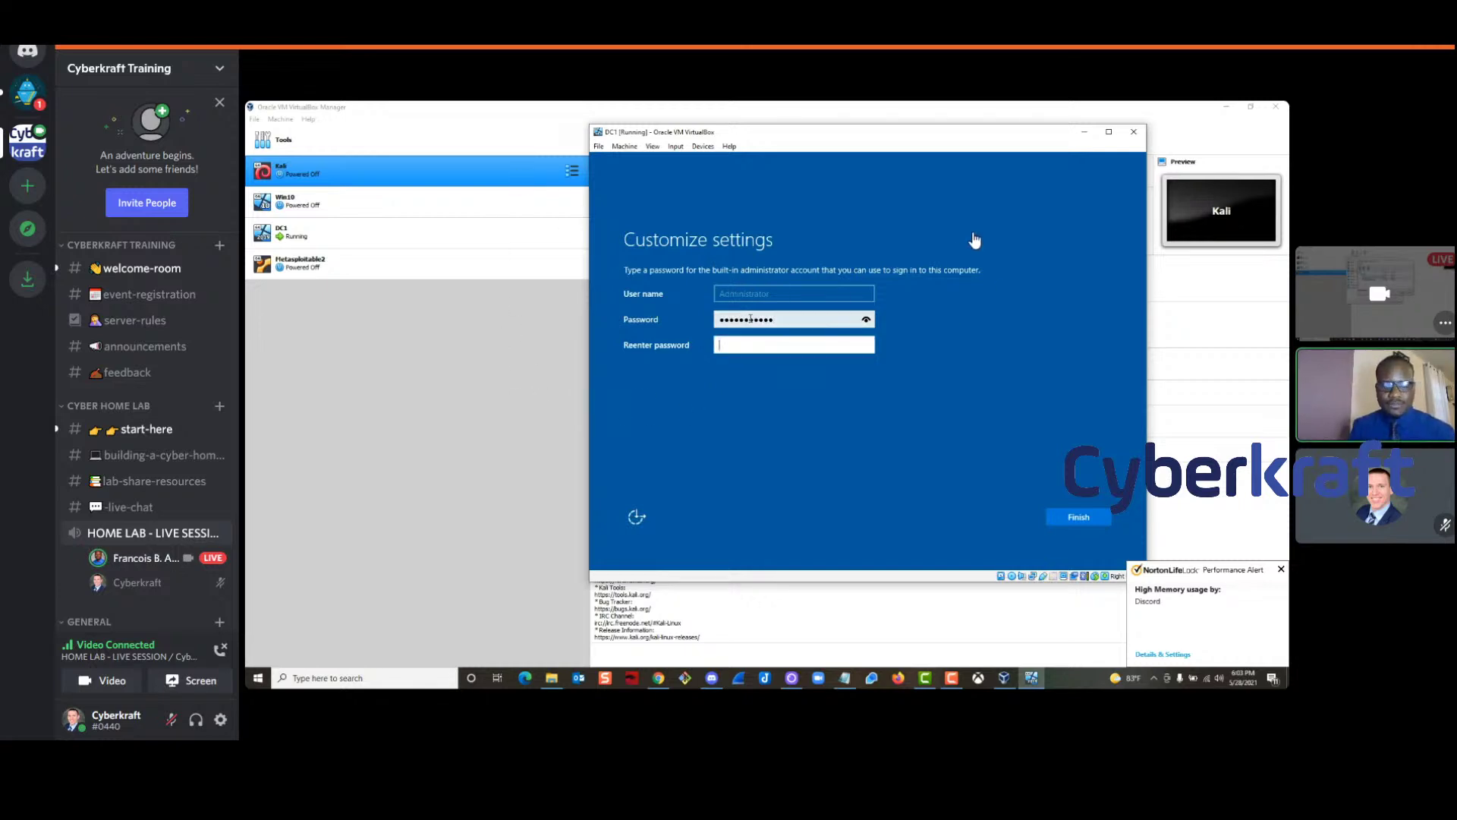
pyautogui.write('Pa$$w0rd123')
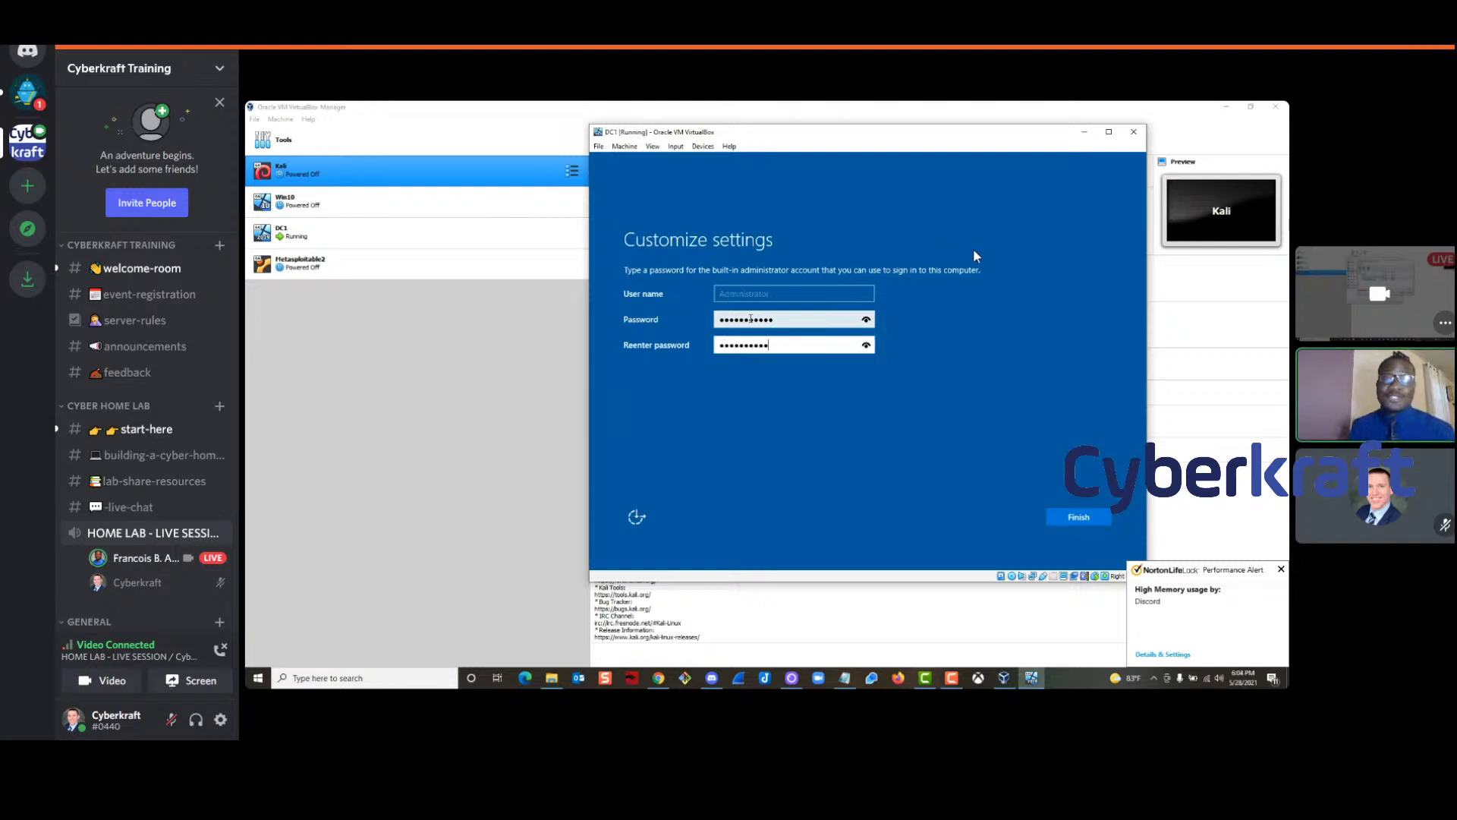
pyautogui.press('Return')
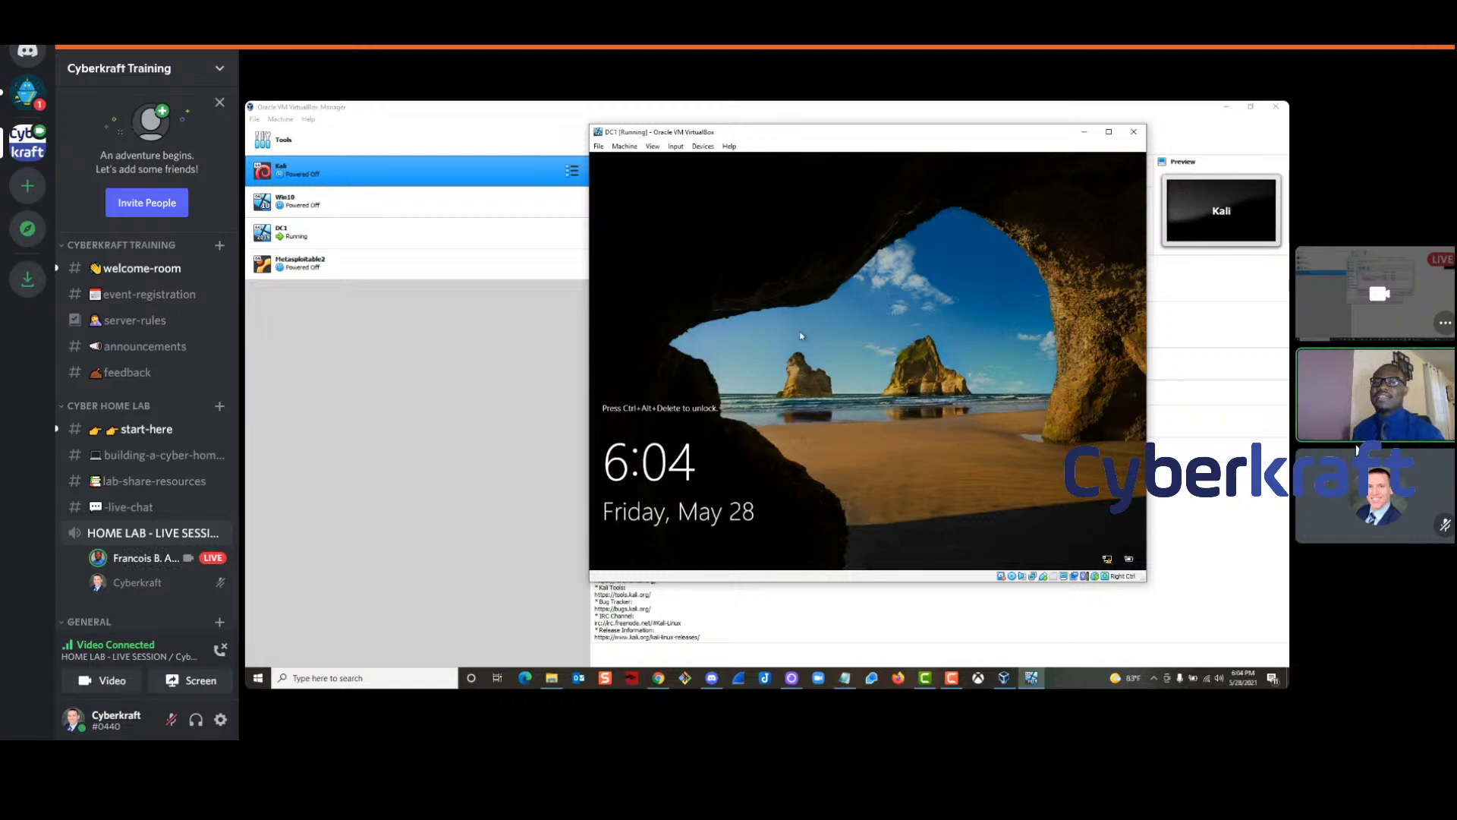
# Unlock DC1, sign in as Administrator, and dismiss the Windows Admin Center popup
pyautogui.moveTo(834, 143); pyautogui.dragTo(804, 134)
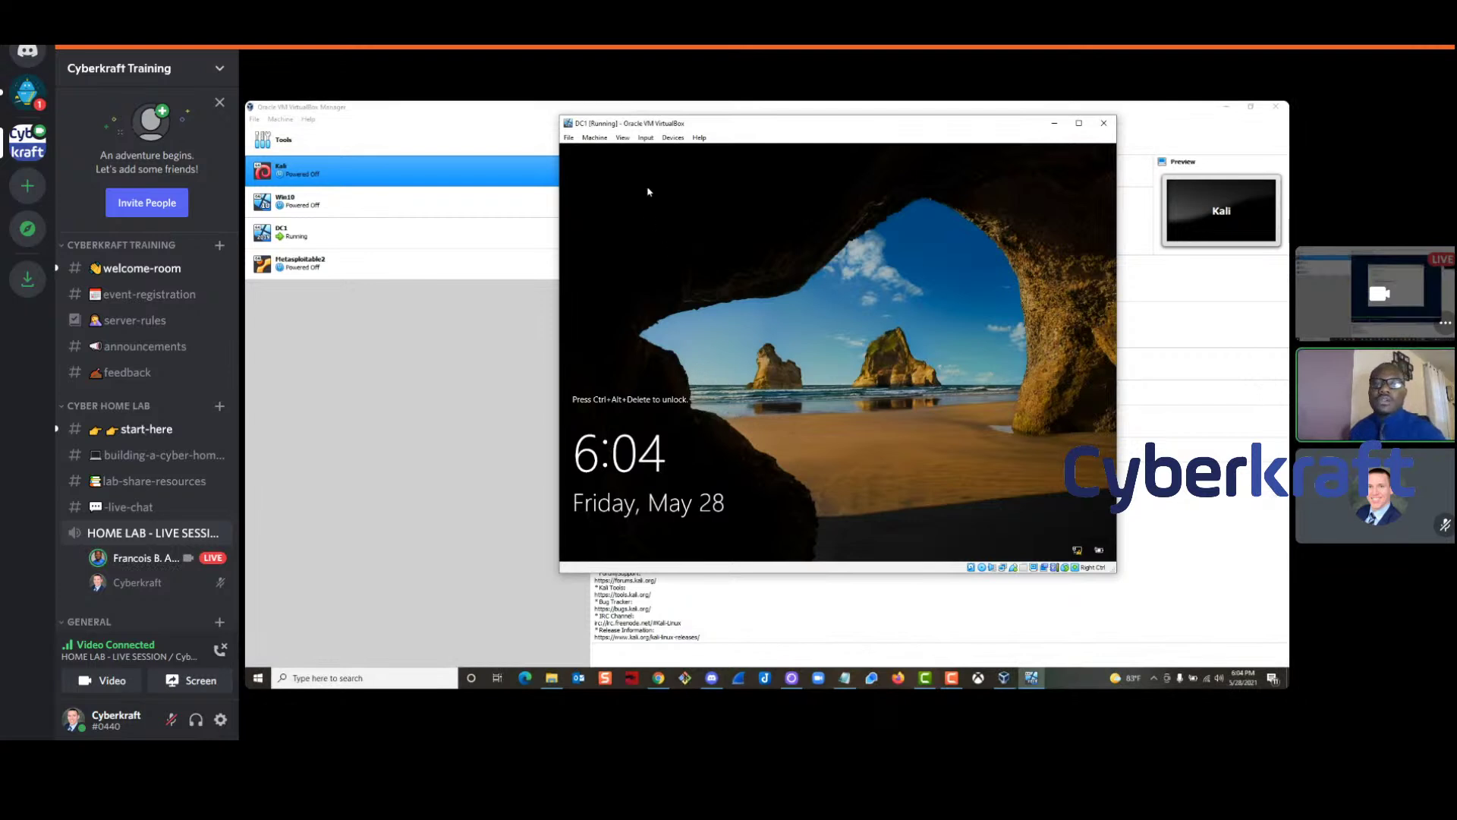
pyautogui.click(645, 137)
pyautogui.moveTo(673, 156)
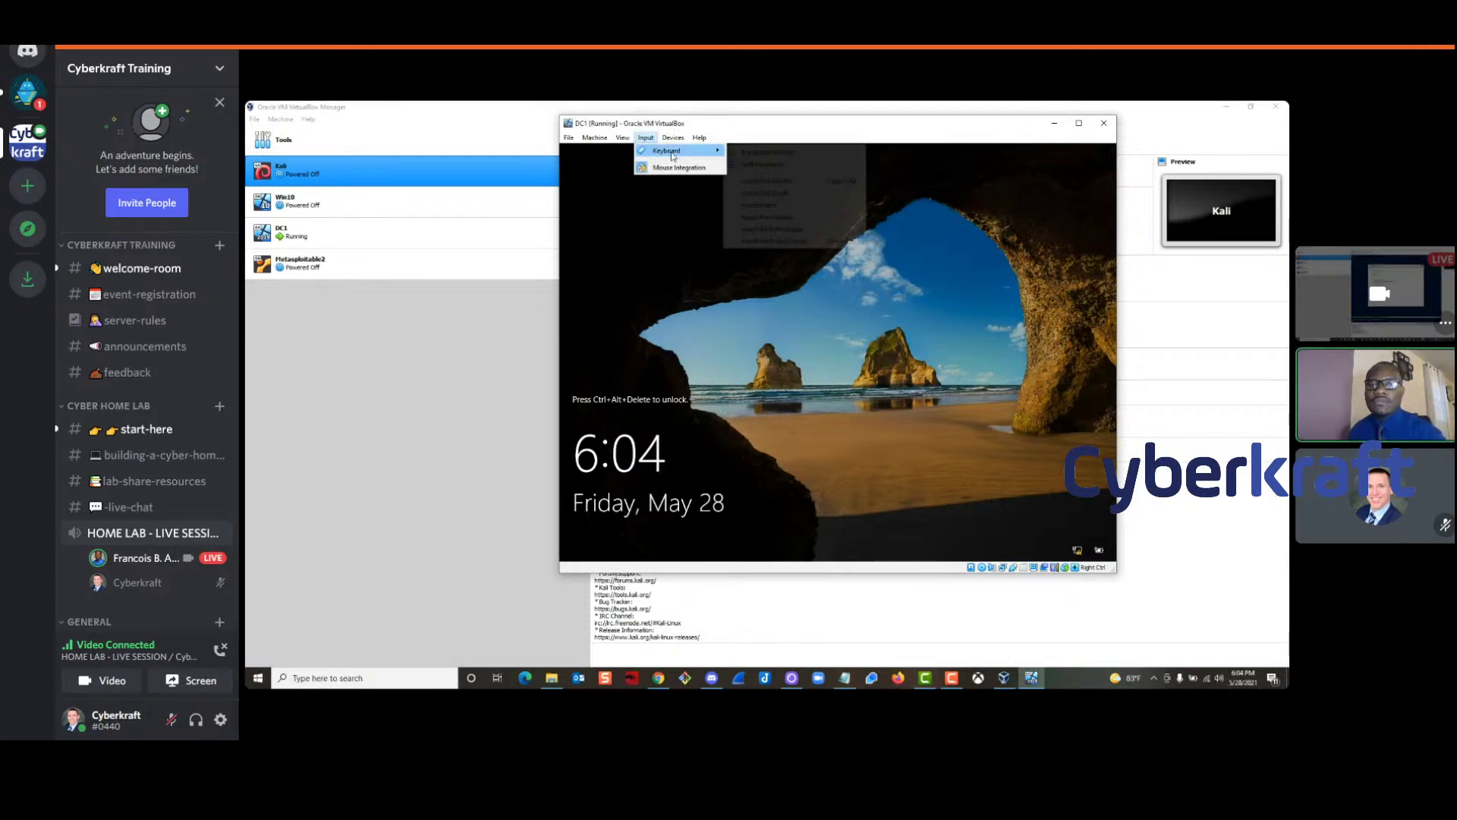
pyautogui.click(789, 185)
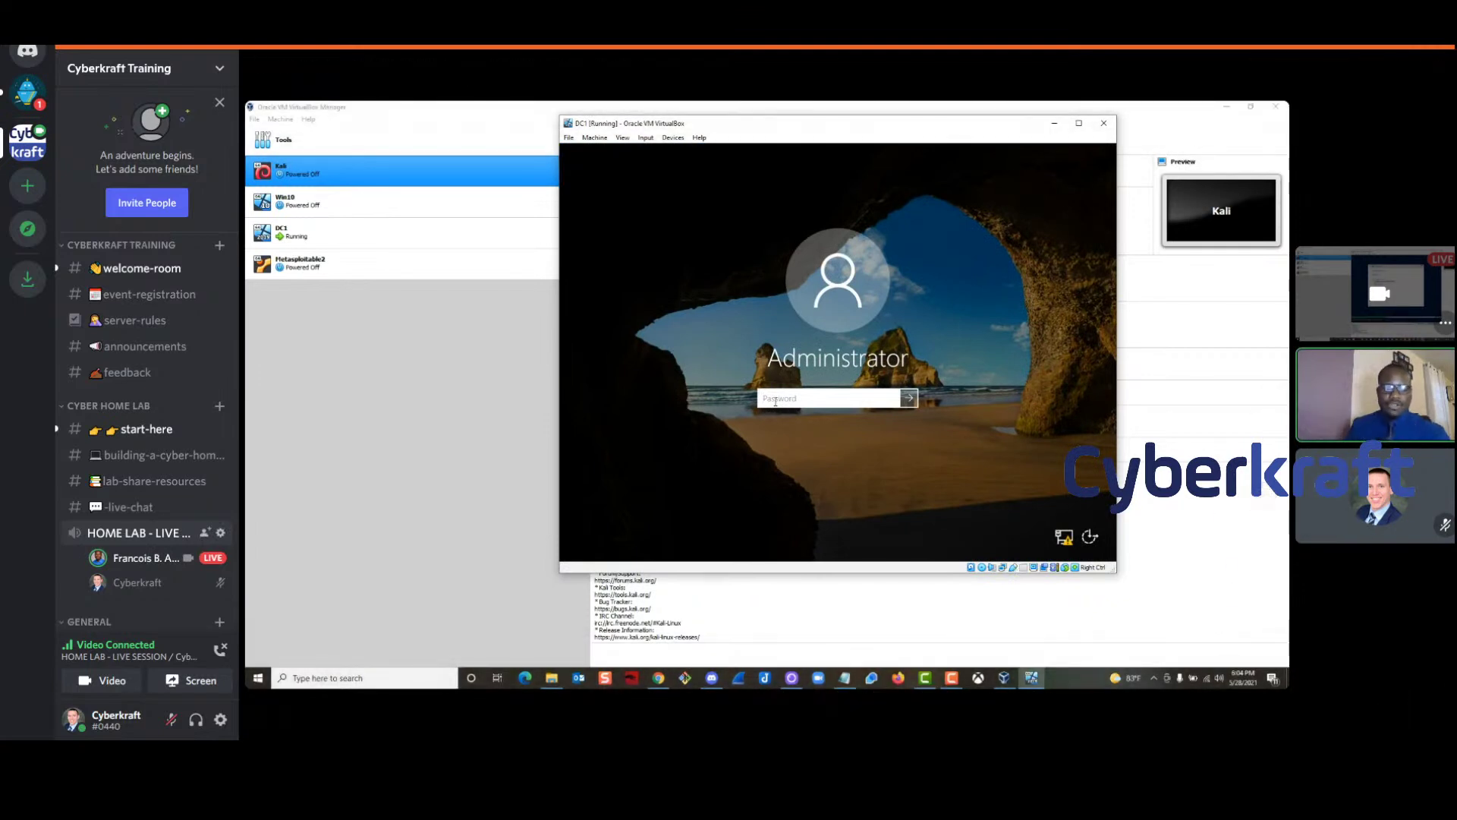
pyautogui.write('Password1')
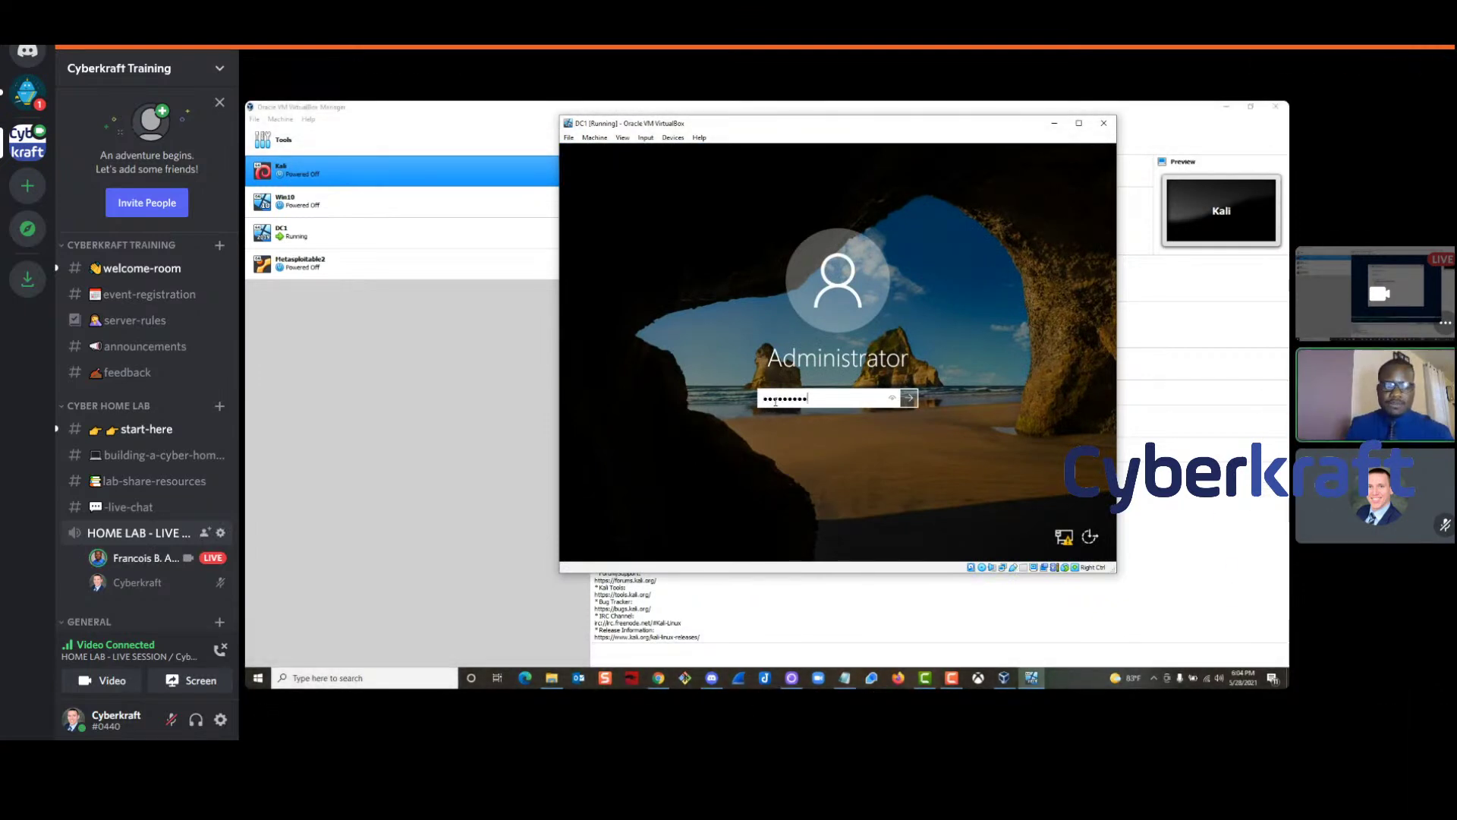
pyautogui.press('Return')
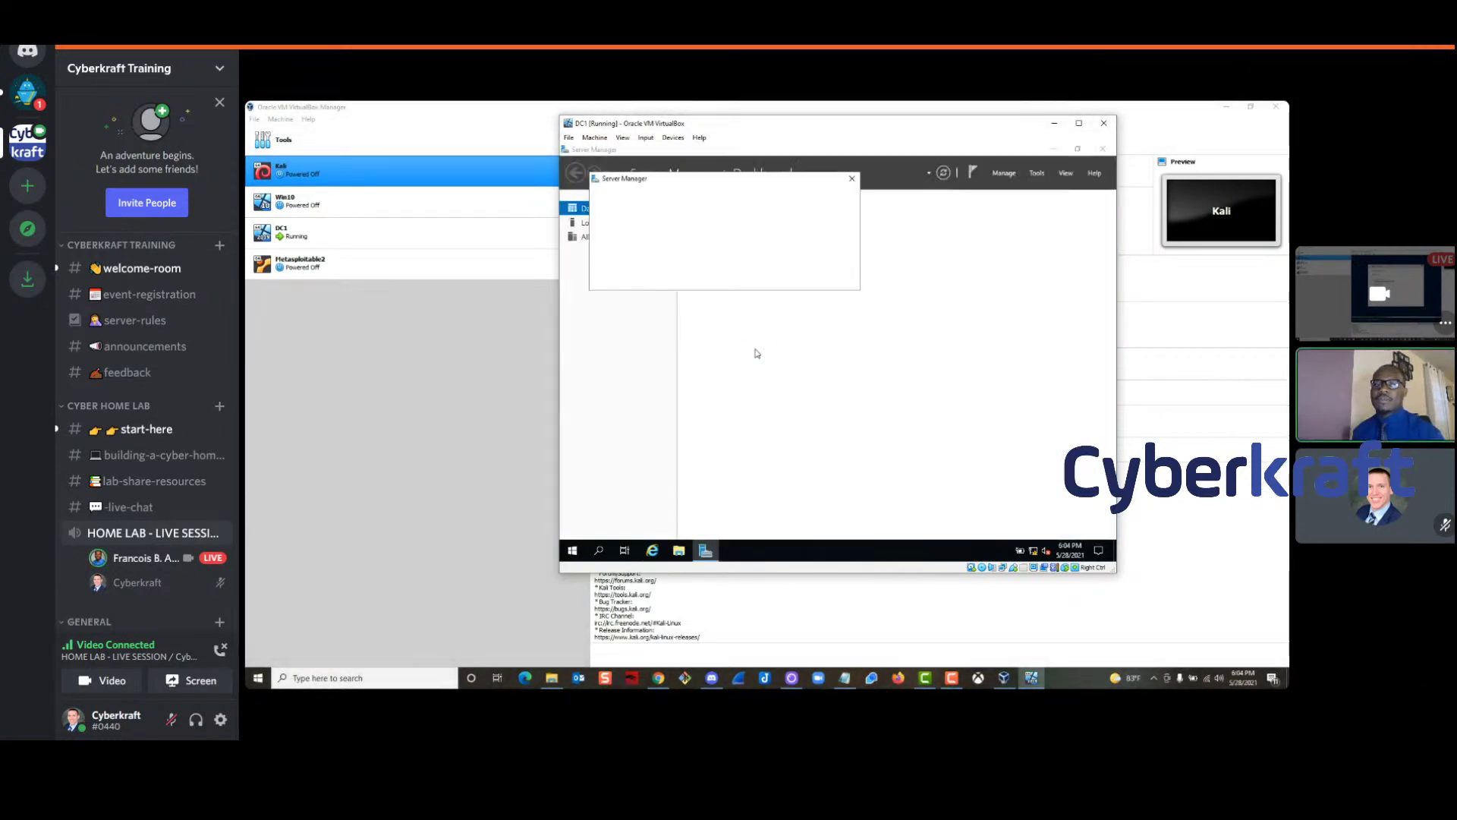
pyautogui.click(852, 181)
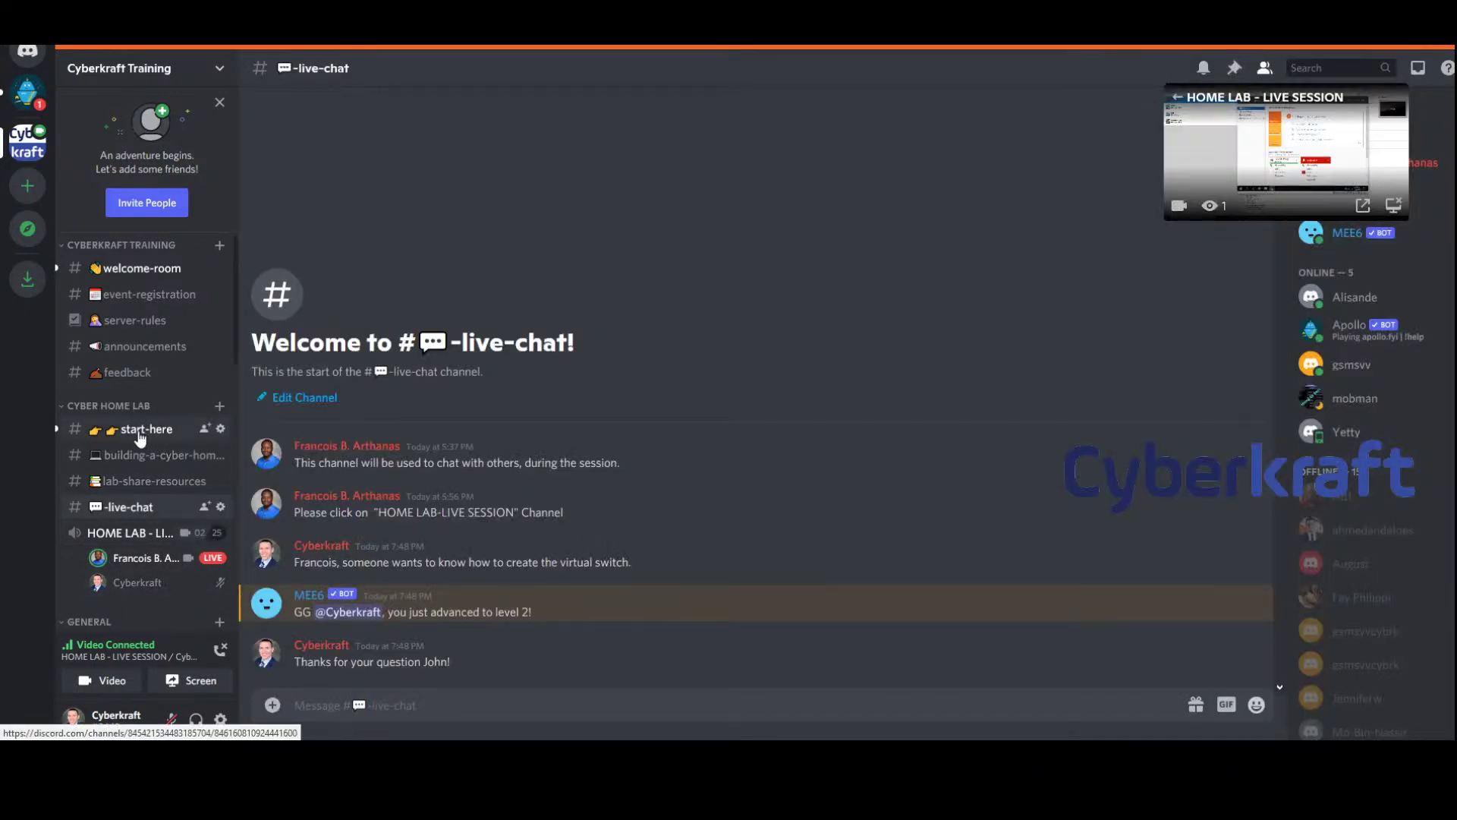
pyautogui.click(141, 429)
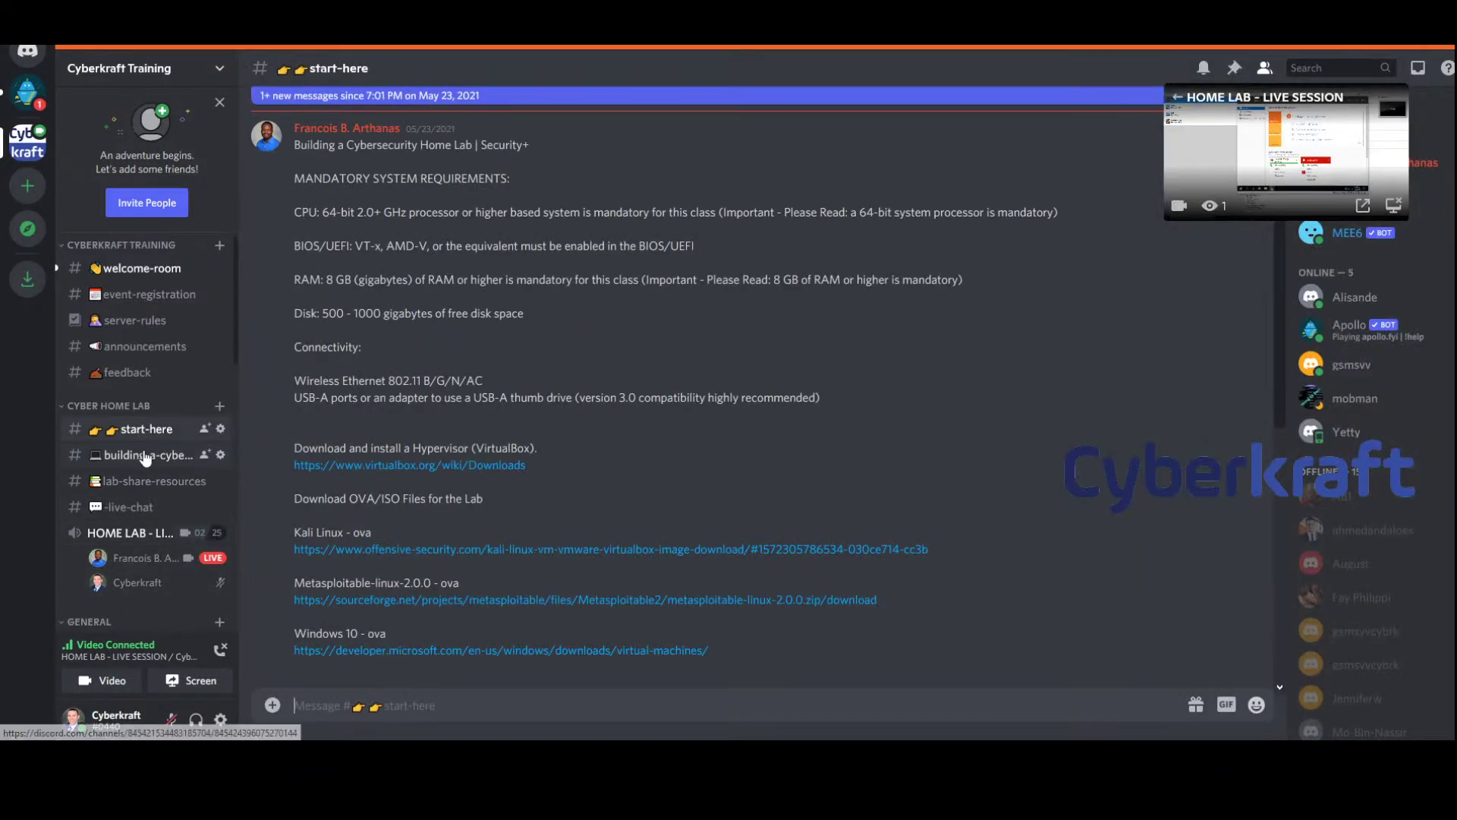
pyautogui.scroll(-7, 563, 499)
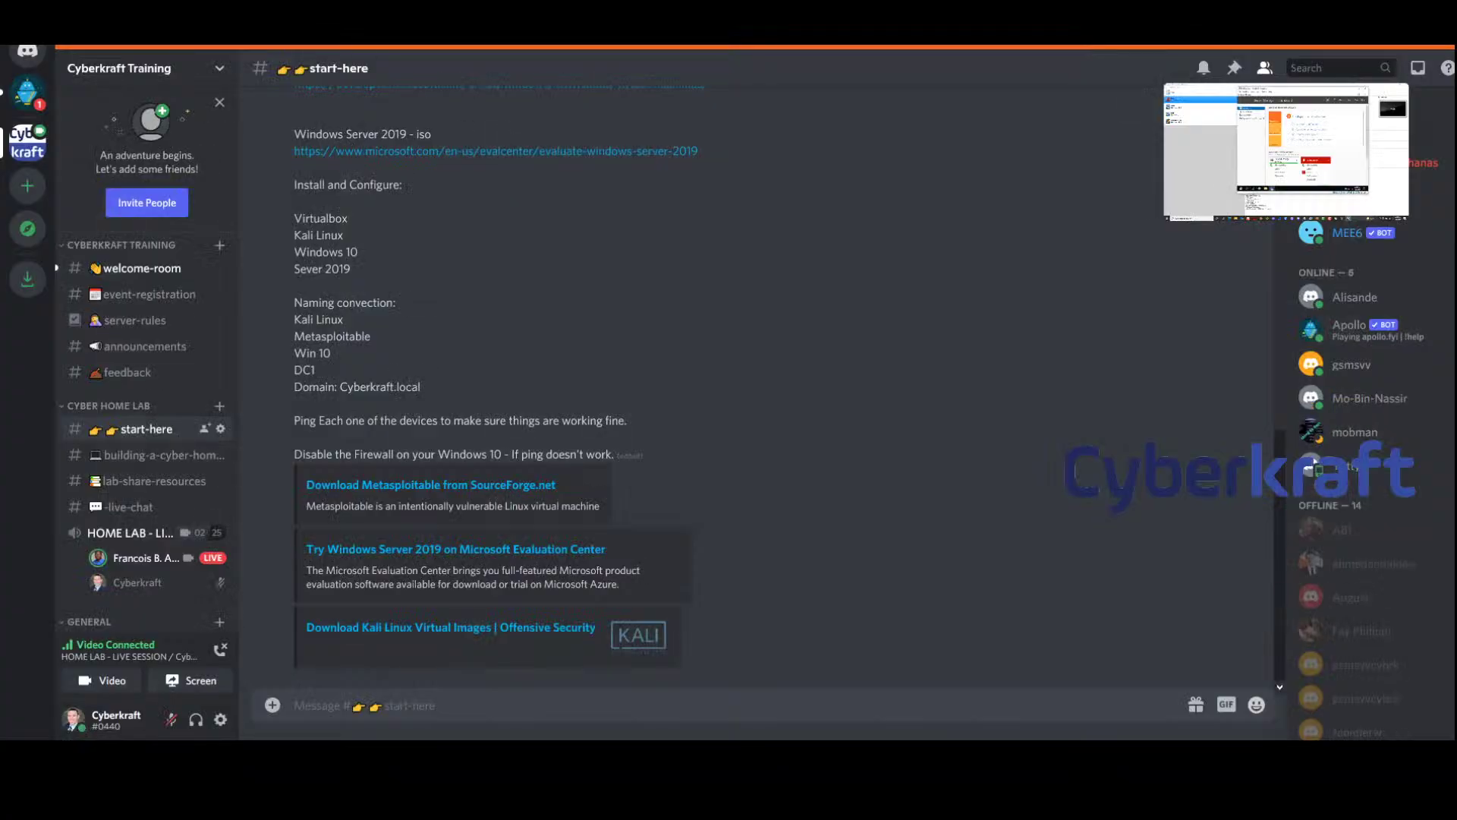
pyautogui.scroll(10, 564, 351)
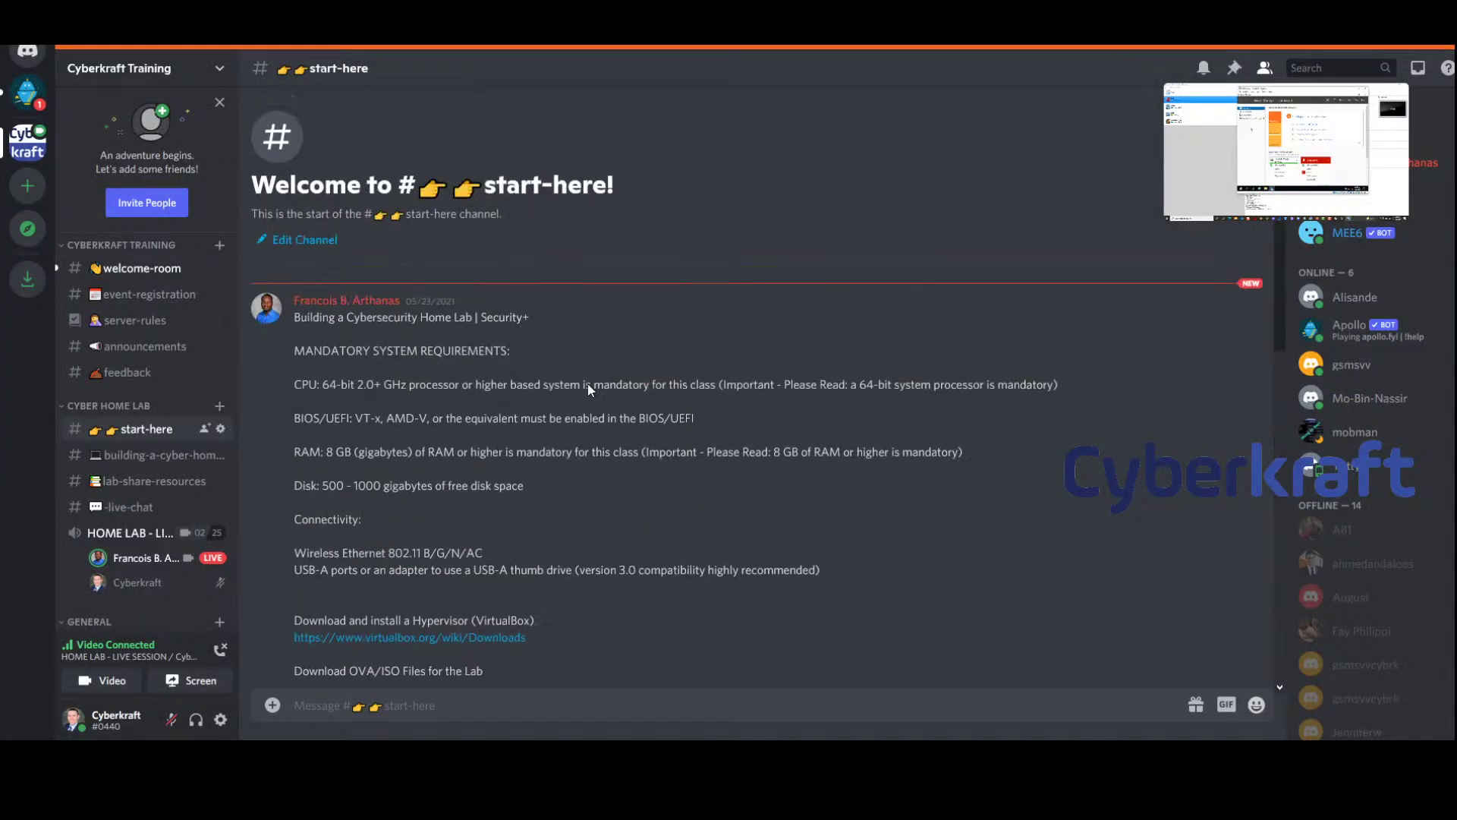
pyautogui.scroll(-3, 645, 436)
pyautogui.scroll(-5, 656, 387)
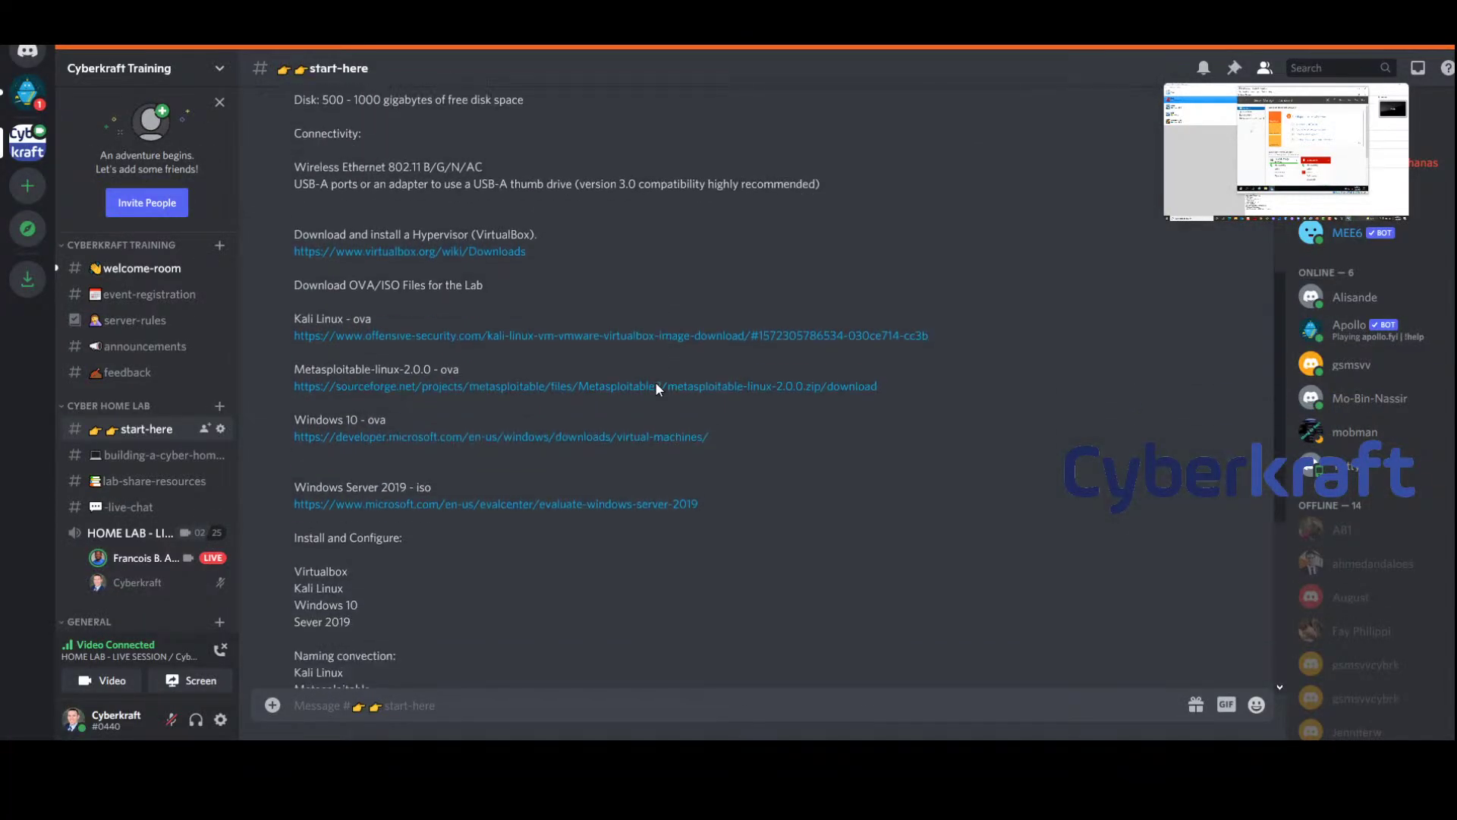
pyautogui.click(559, 296)
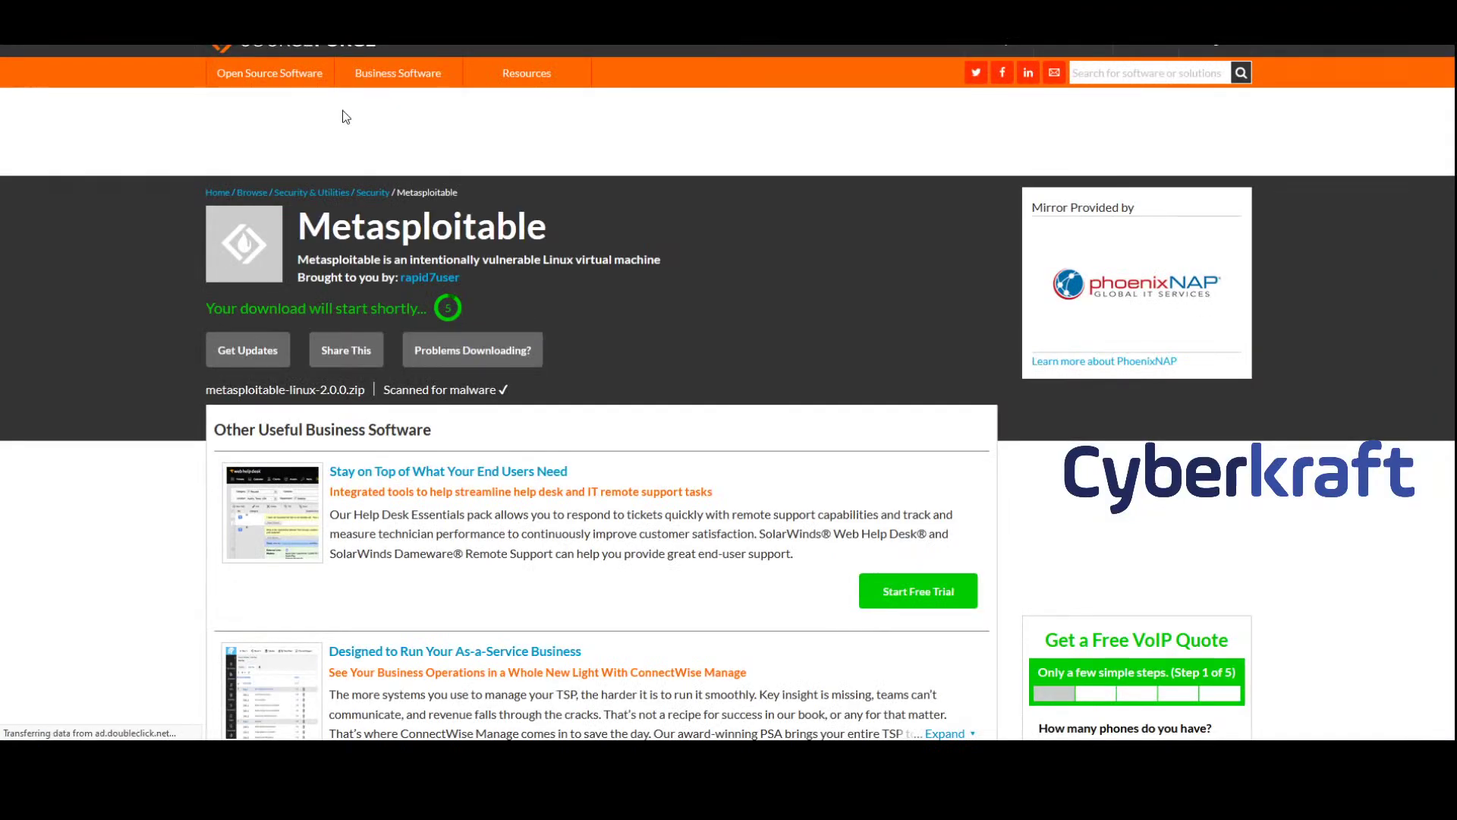
pyautogui.hotkey('alt', 'Tab')
pyautogui.press('super+Down')
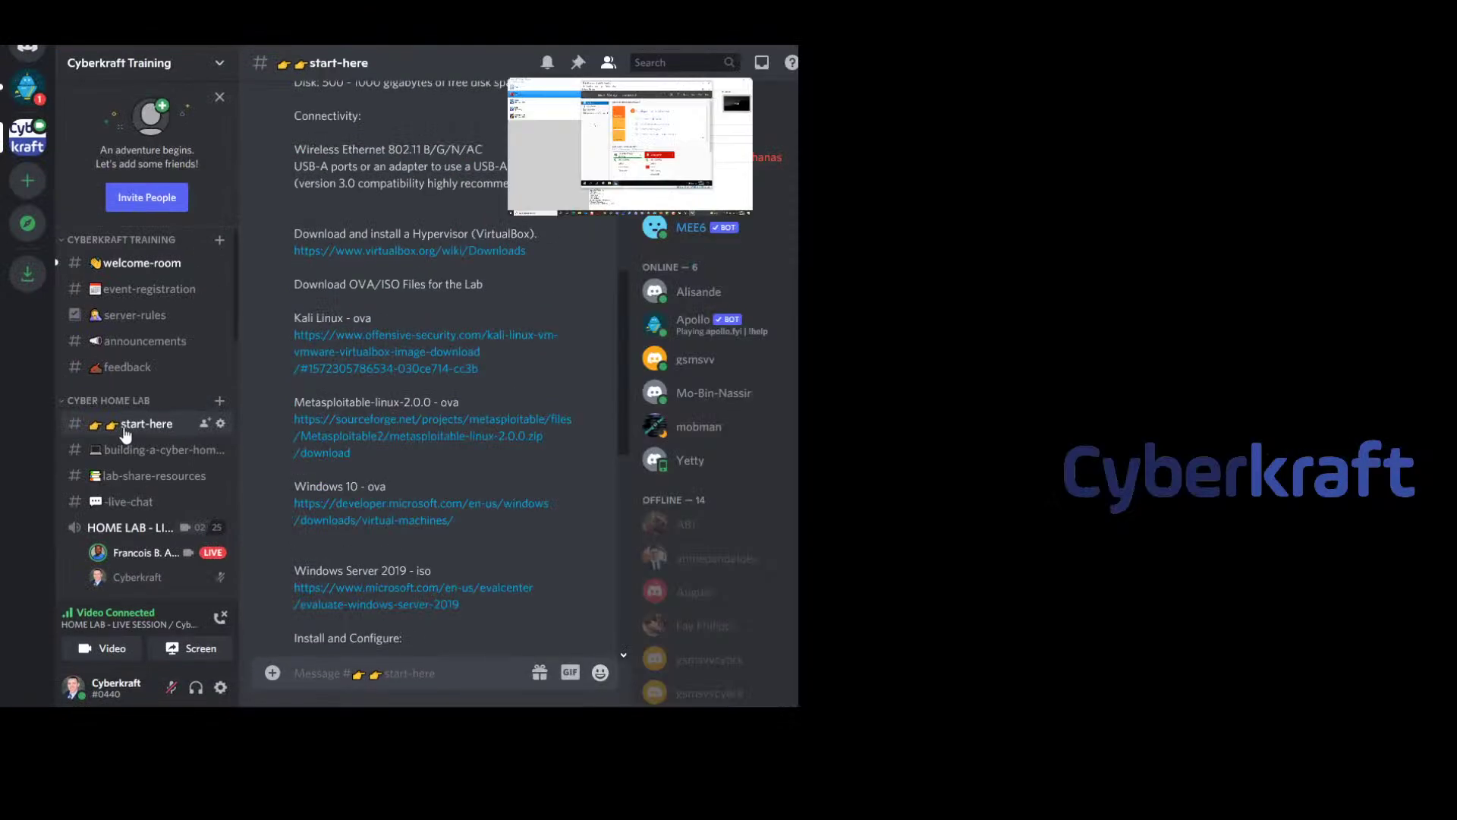
pyautogui.press('super+Up')
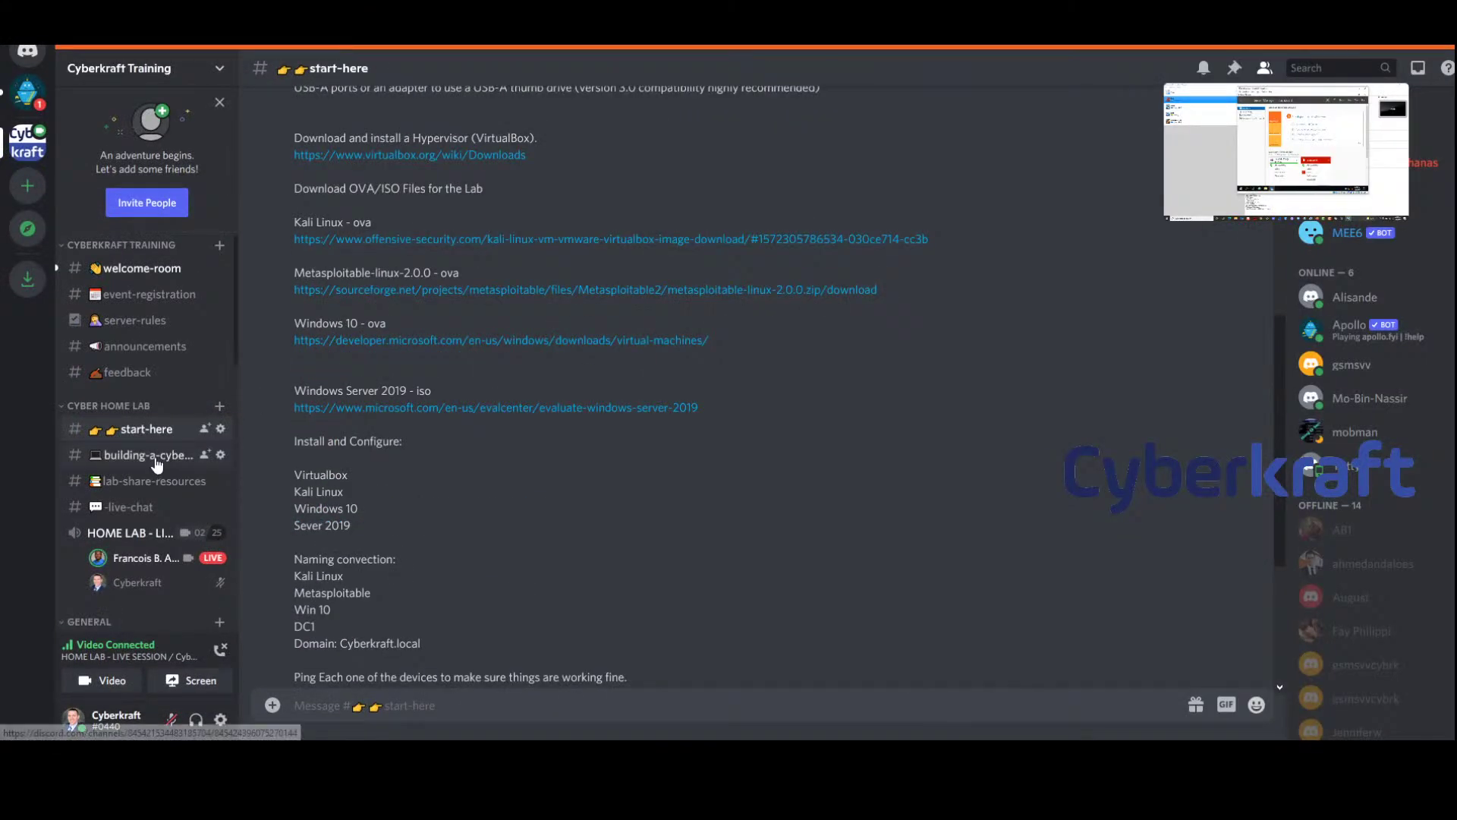
pyautogui.click(148, 449)
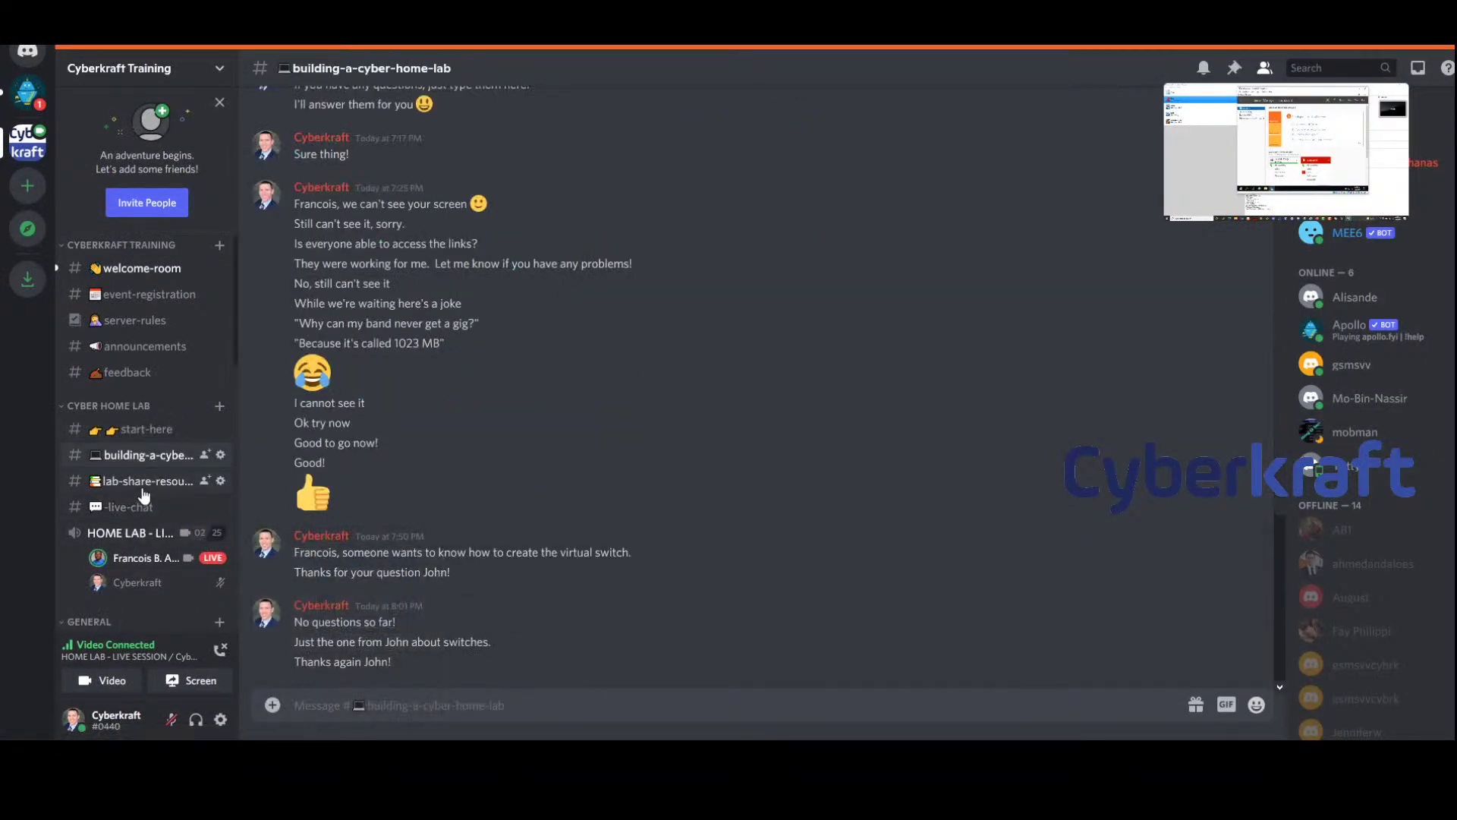
pyautogui.click(143, 482)
pyautogui.click(137, 509)
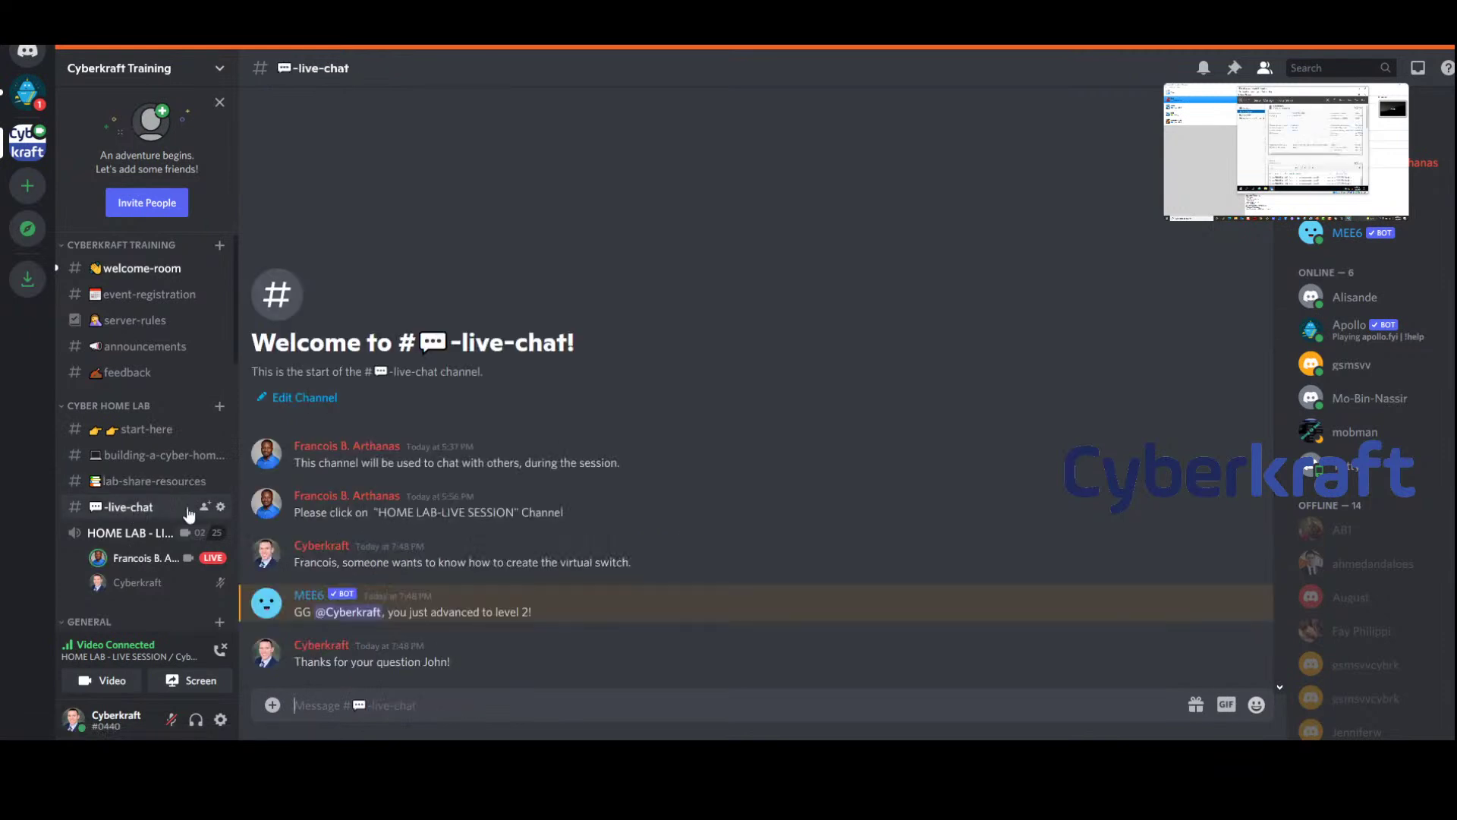
pyautogui.click(123, 535)
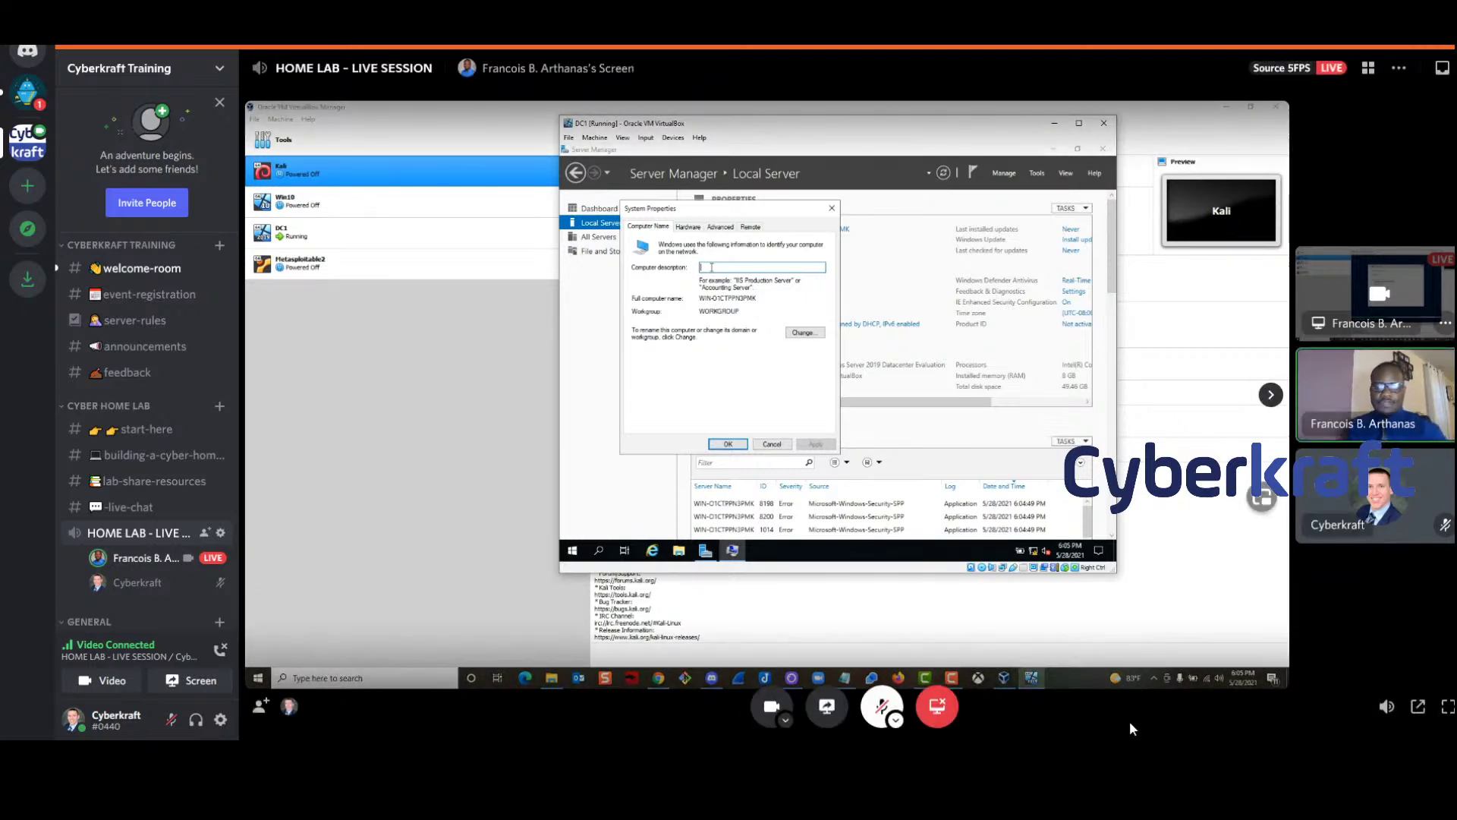
# Give the server the description 'Windows Server 2019' and rename the computer to DC1
pyautogui.write('Windows Ser')
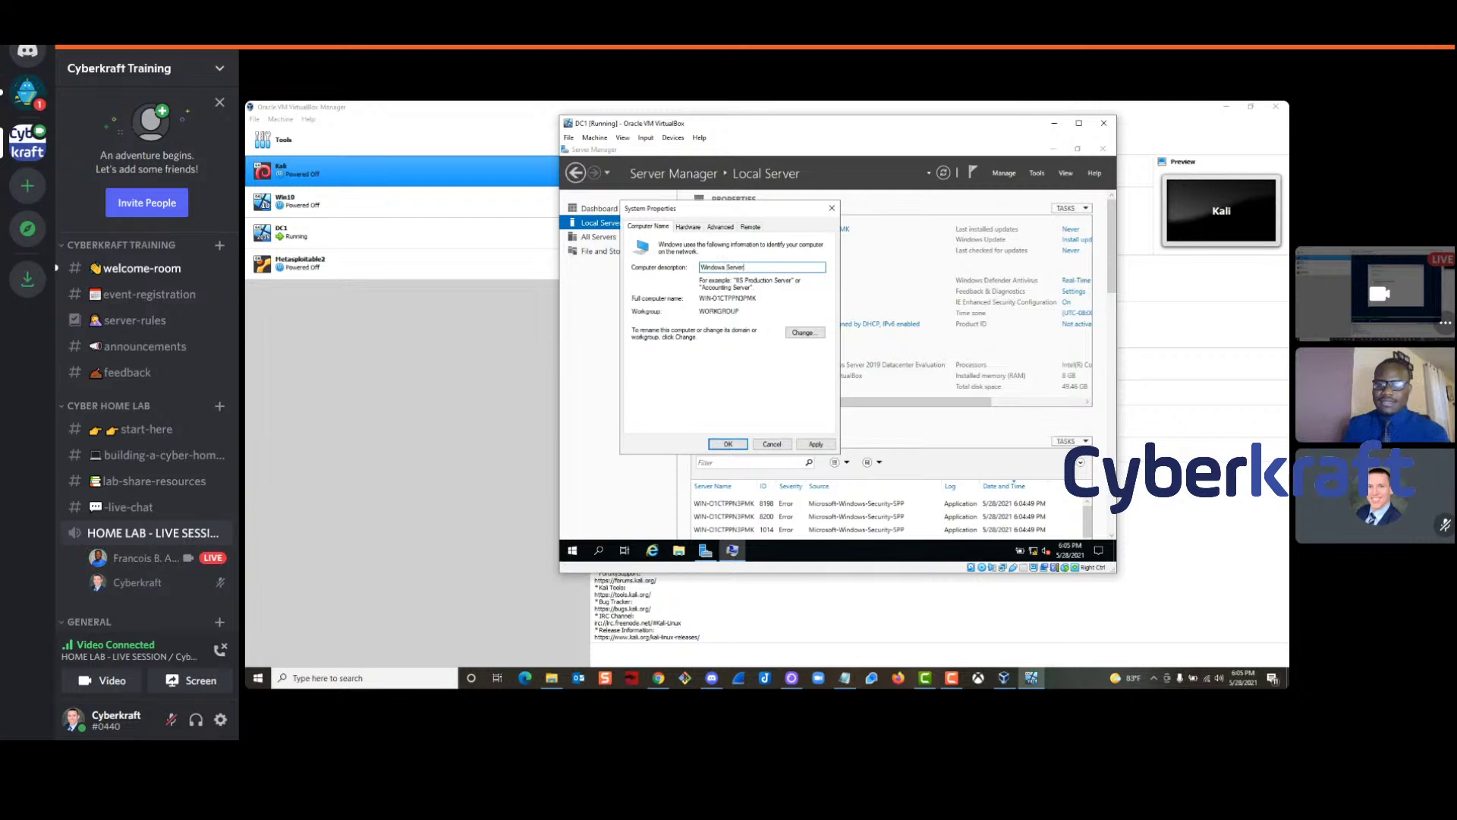
pyautogui.write('ver')
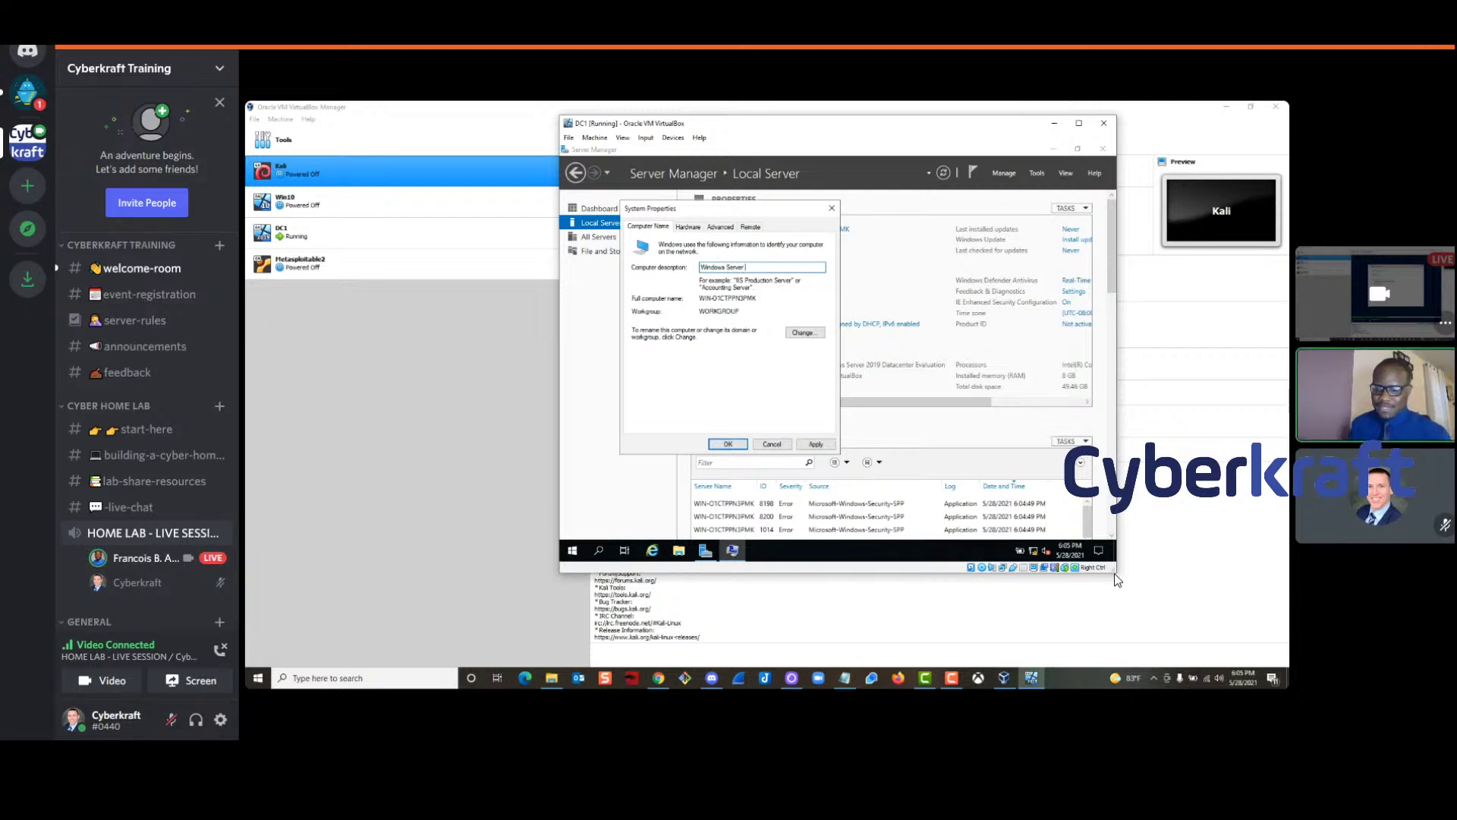
pyautogui.write(' 2019')
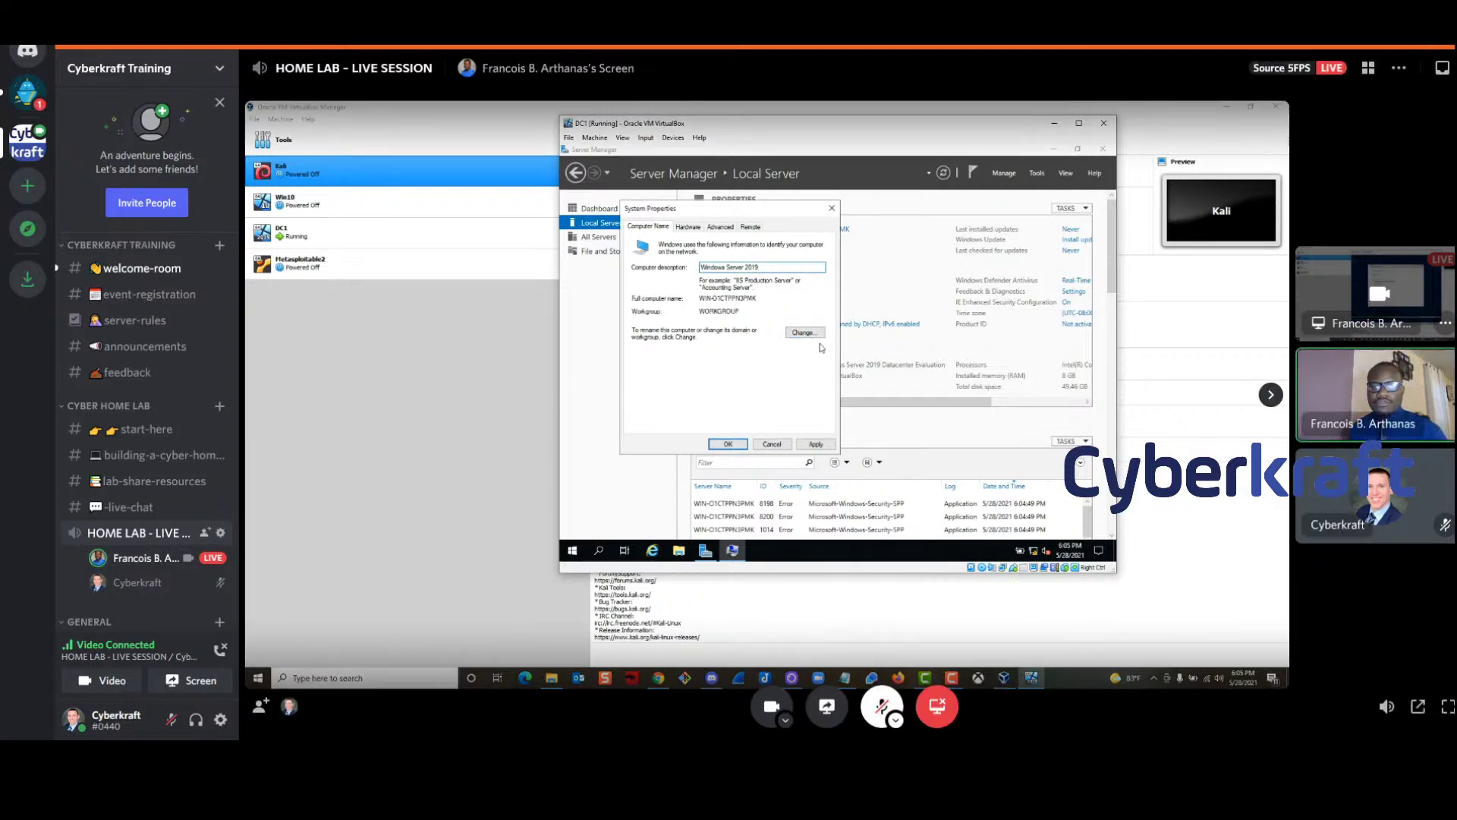
pyautogui.click(799, 334)
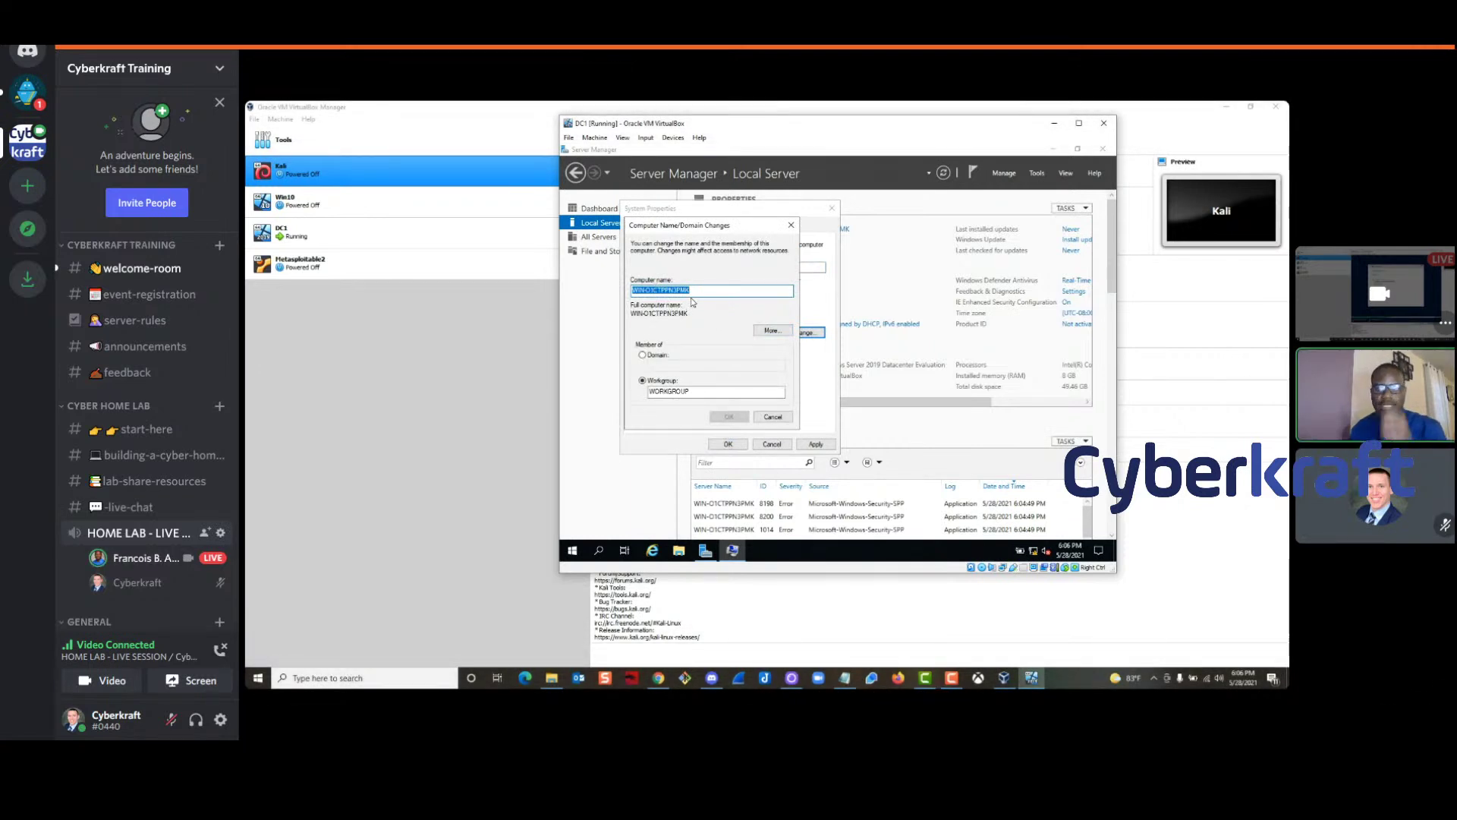
pyautogui.press('BackSpace')
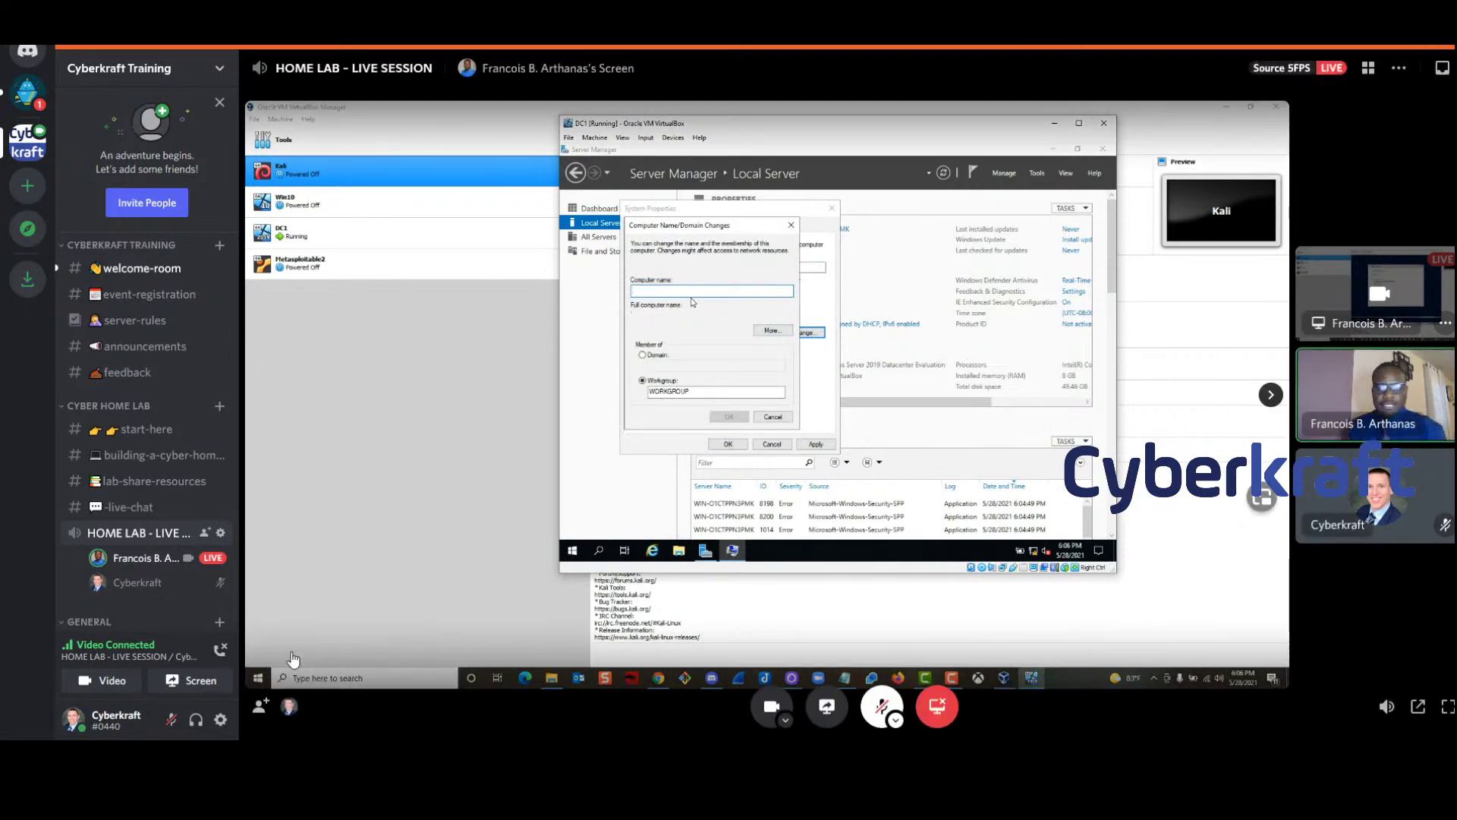
pyautogui.write('DC1')
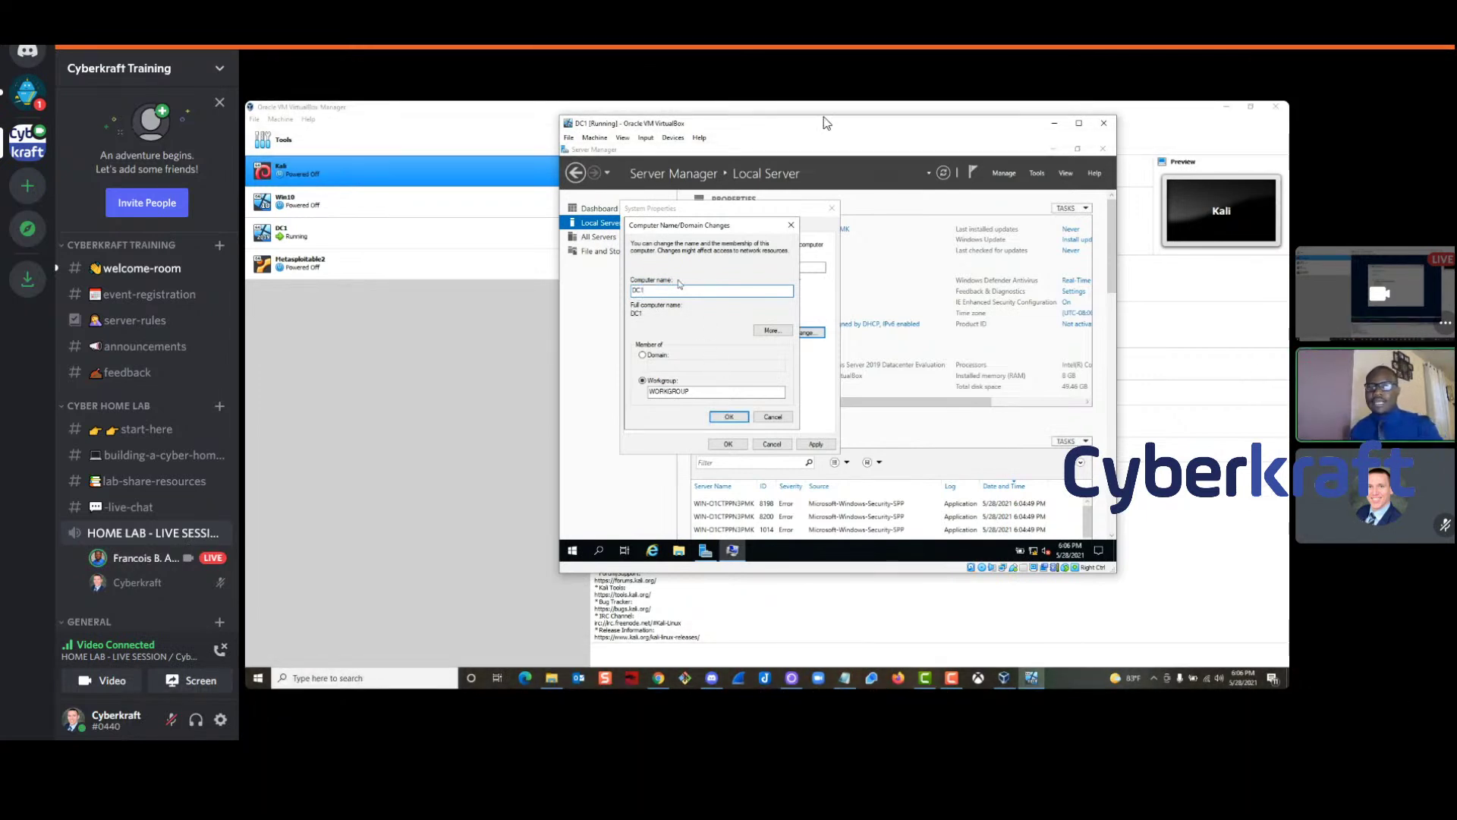
pyautogui.click(729, 417)
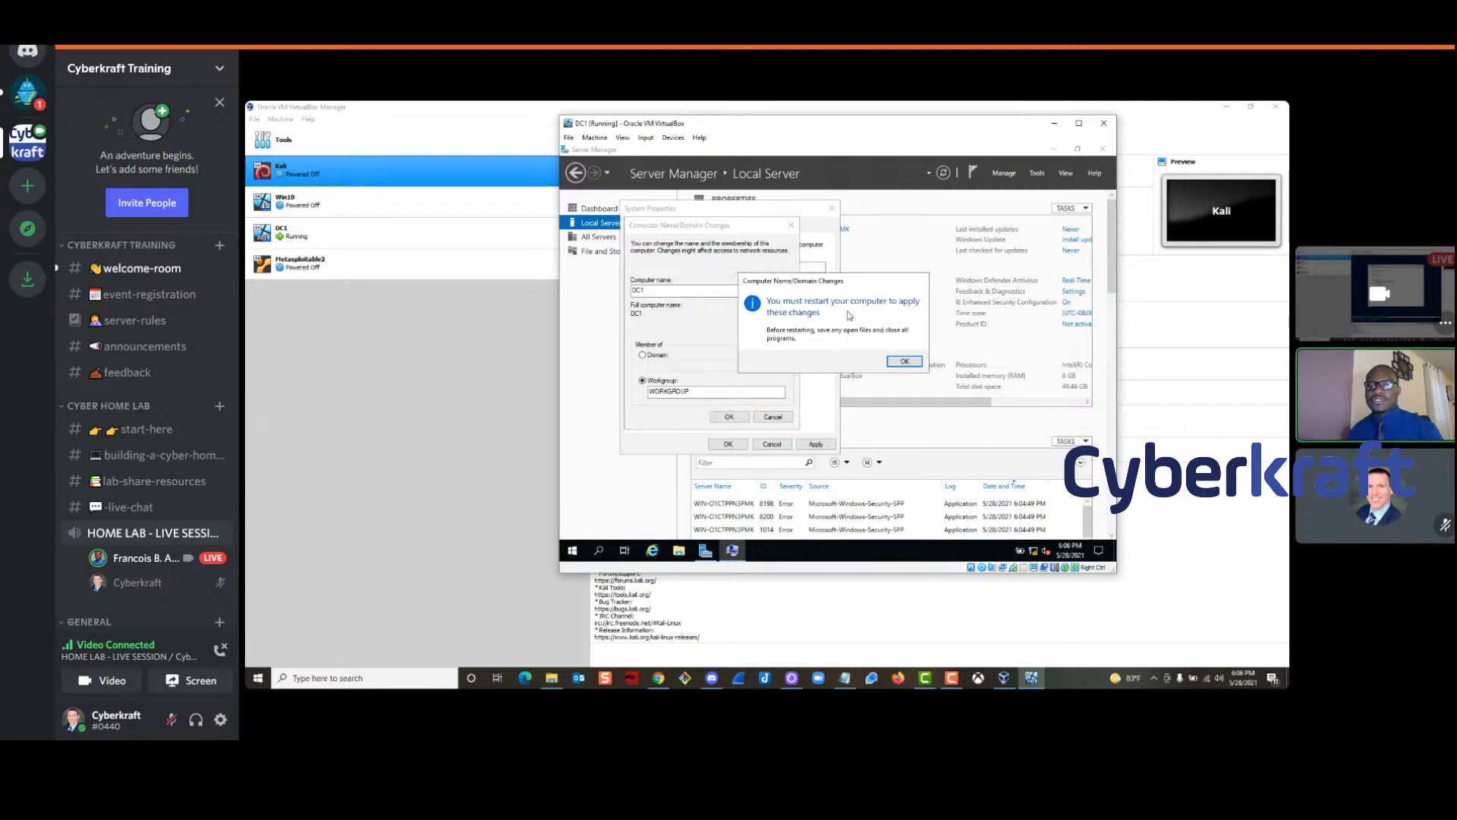
# Close System Properties and postpone the required restart until later
pyautogui.click(905, 361)
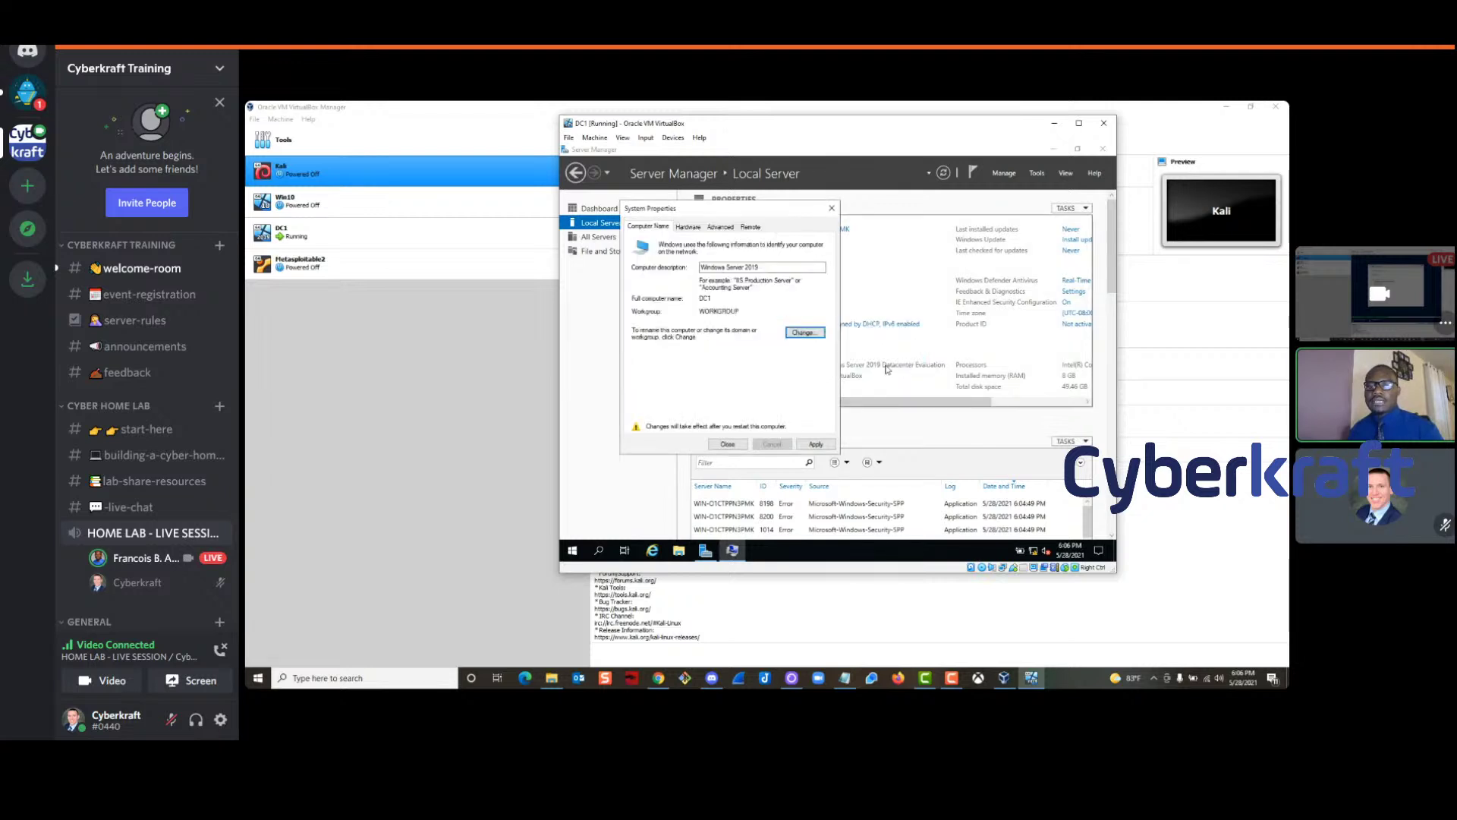
pyautogui.click(811, 448)
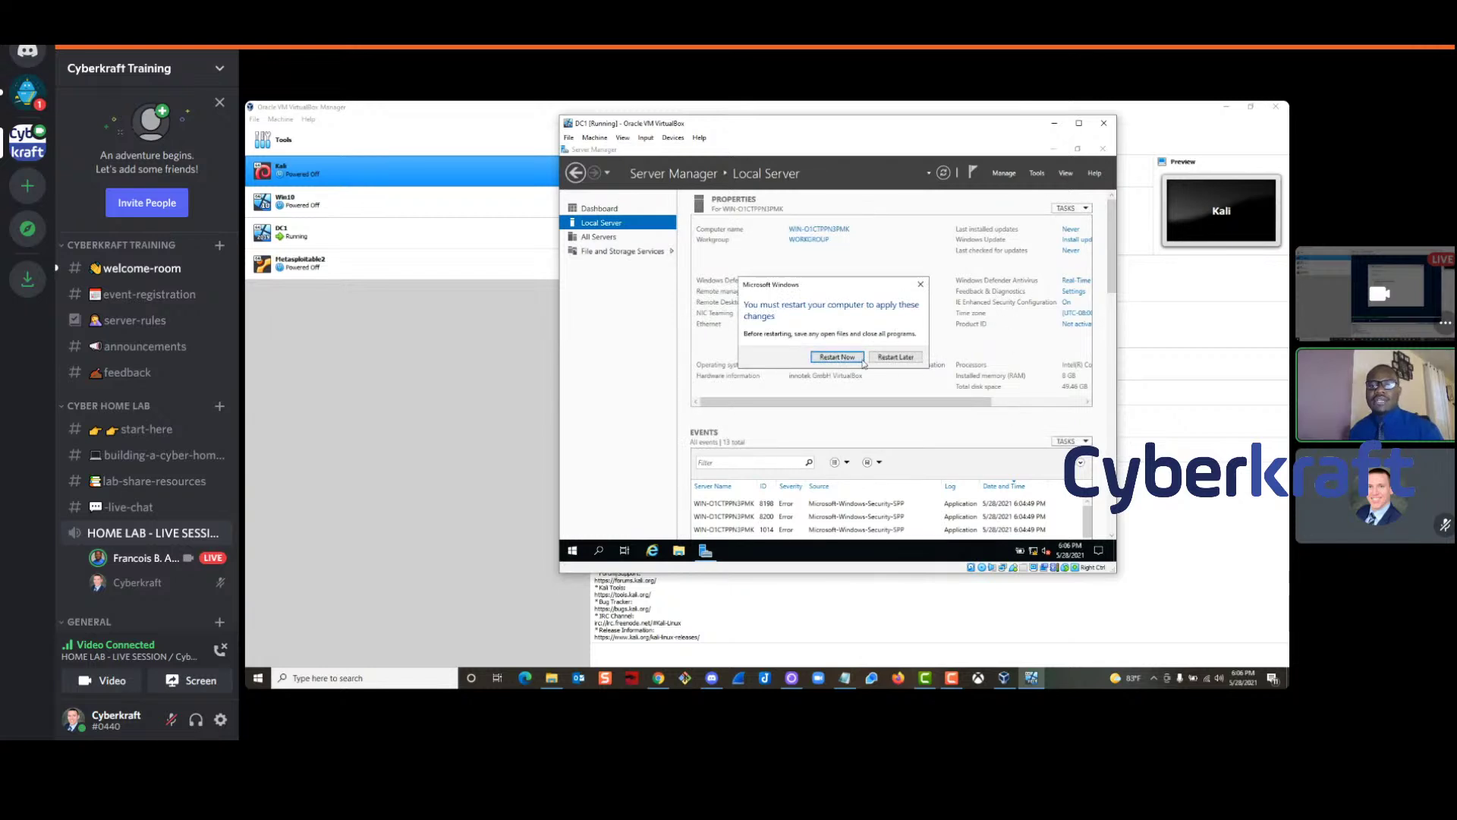
pyautogui.click(896, 357)
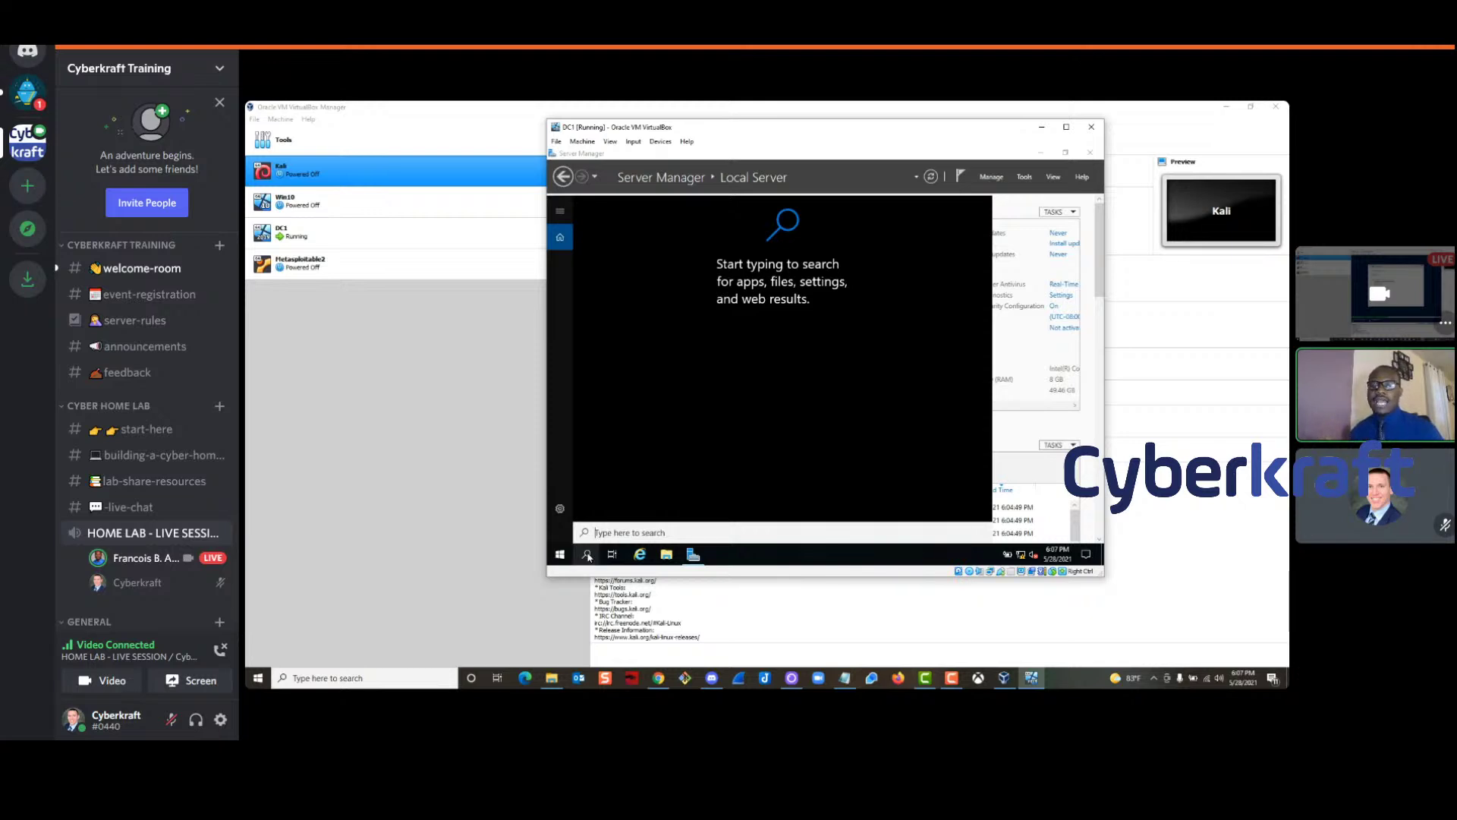
# Try searching DC1 for cmd and check the power-user menu without choosing anything
pyautogui.click(587, 556)
pyautogui.click(586, 556)
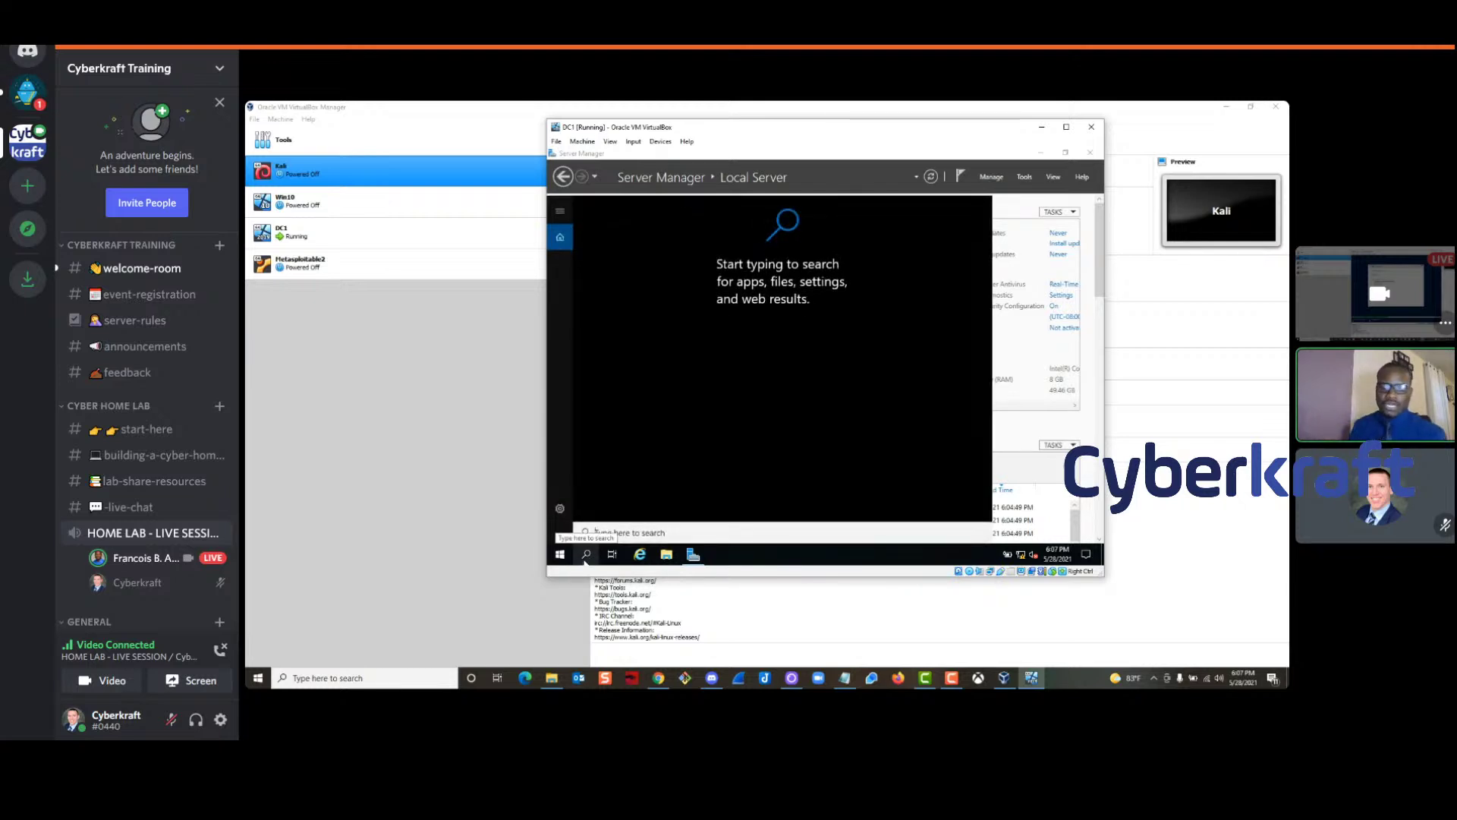
pyautogui.write('cmd')
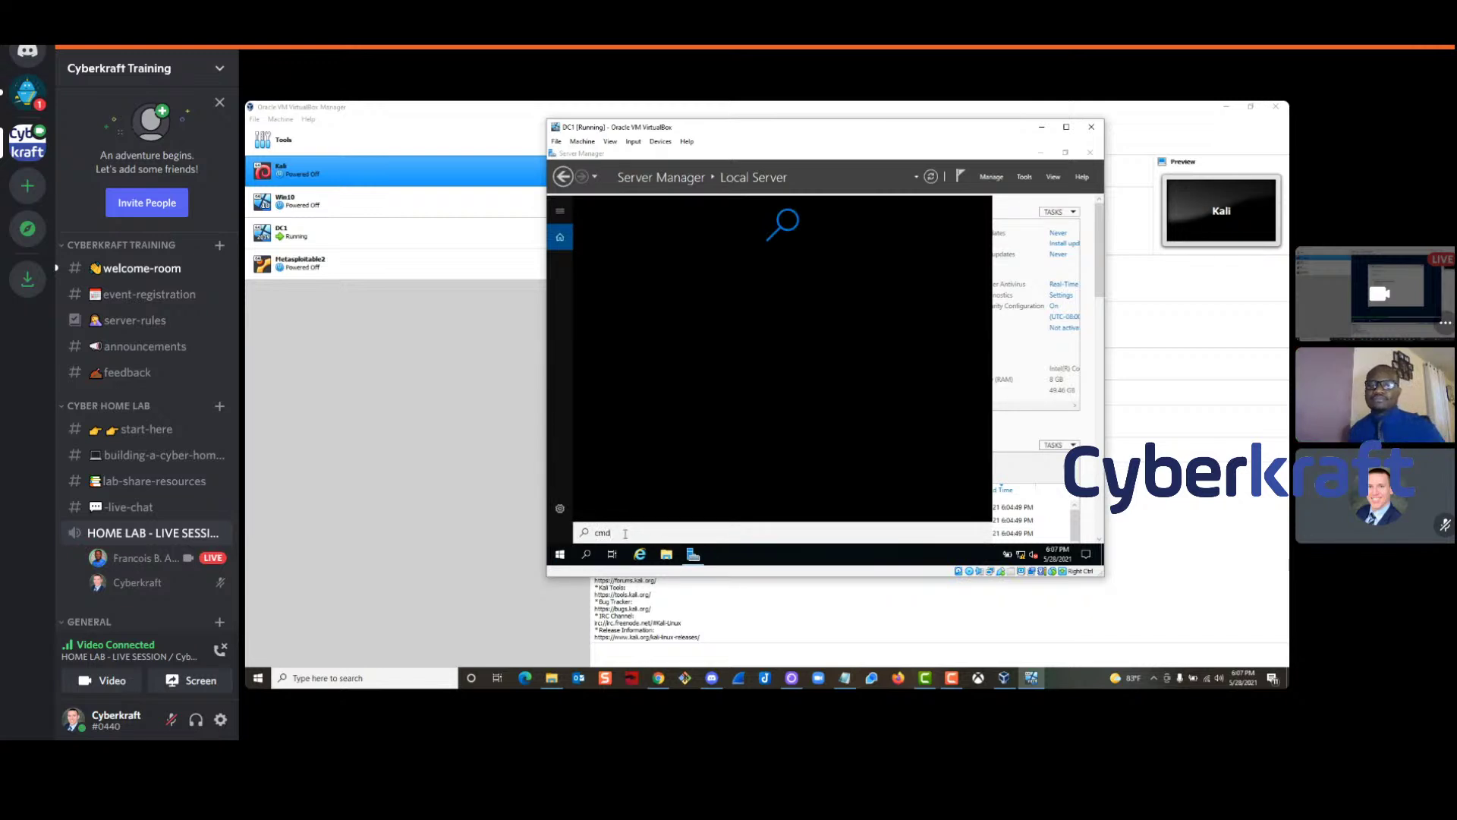
pyautogui.doubleClick(620, 535)
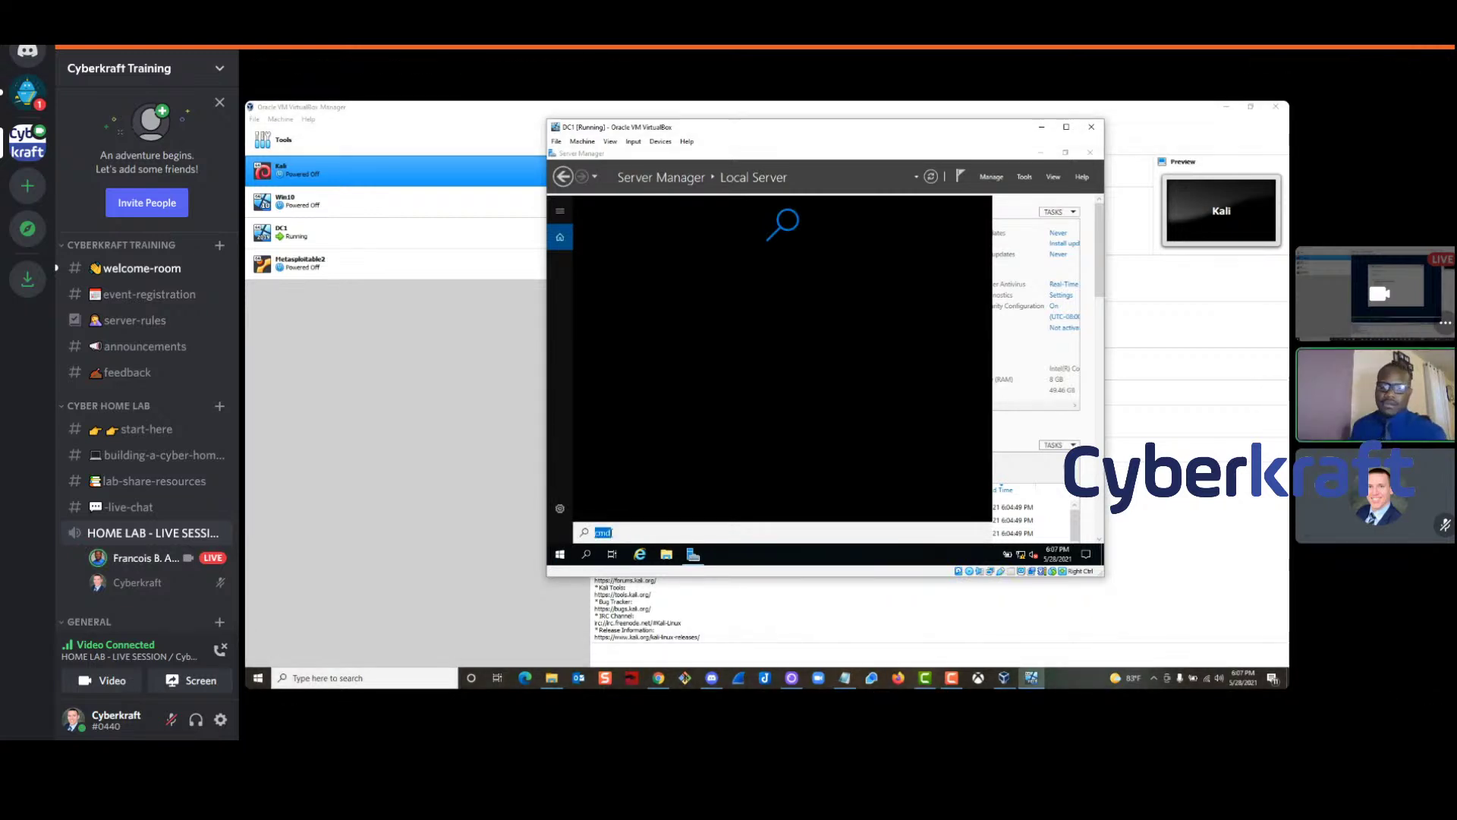
pyautogui.click(612, 533)
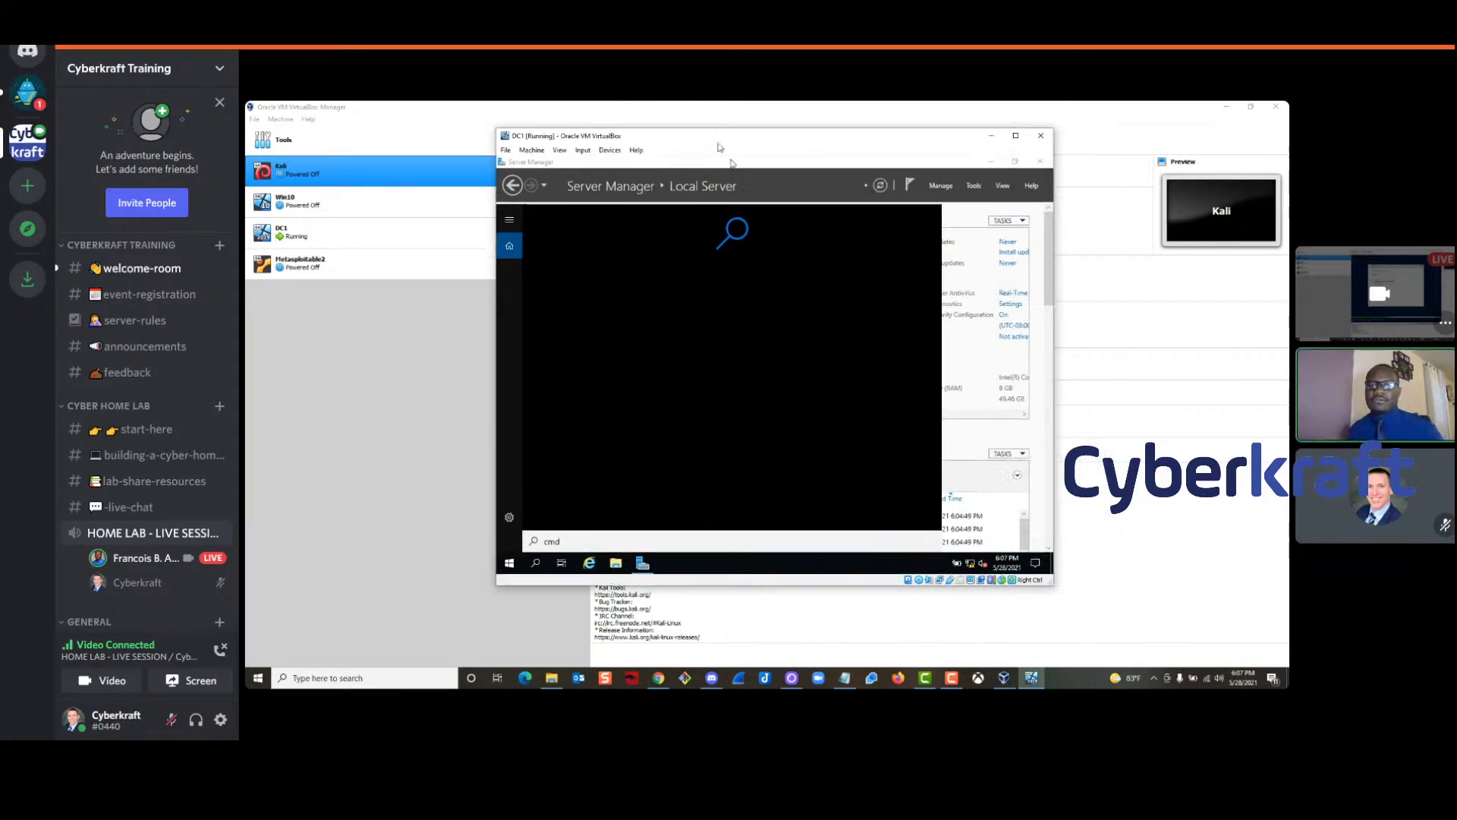
pyautogui.doubleClick(570, 536)
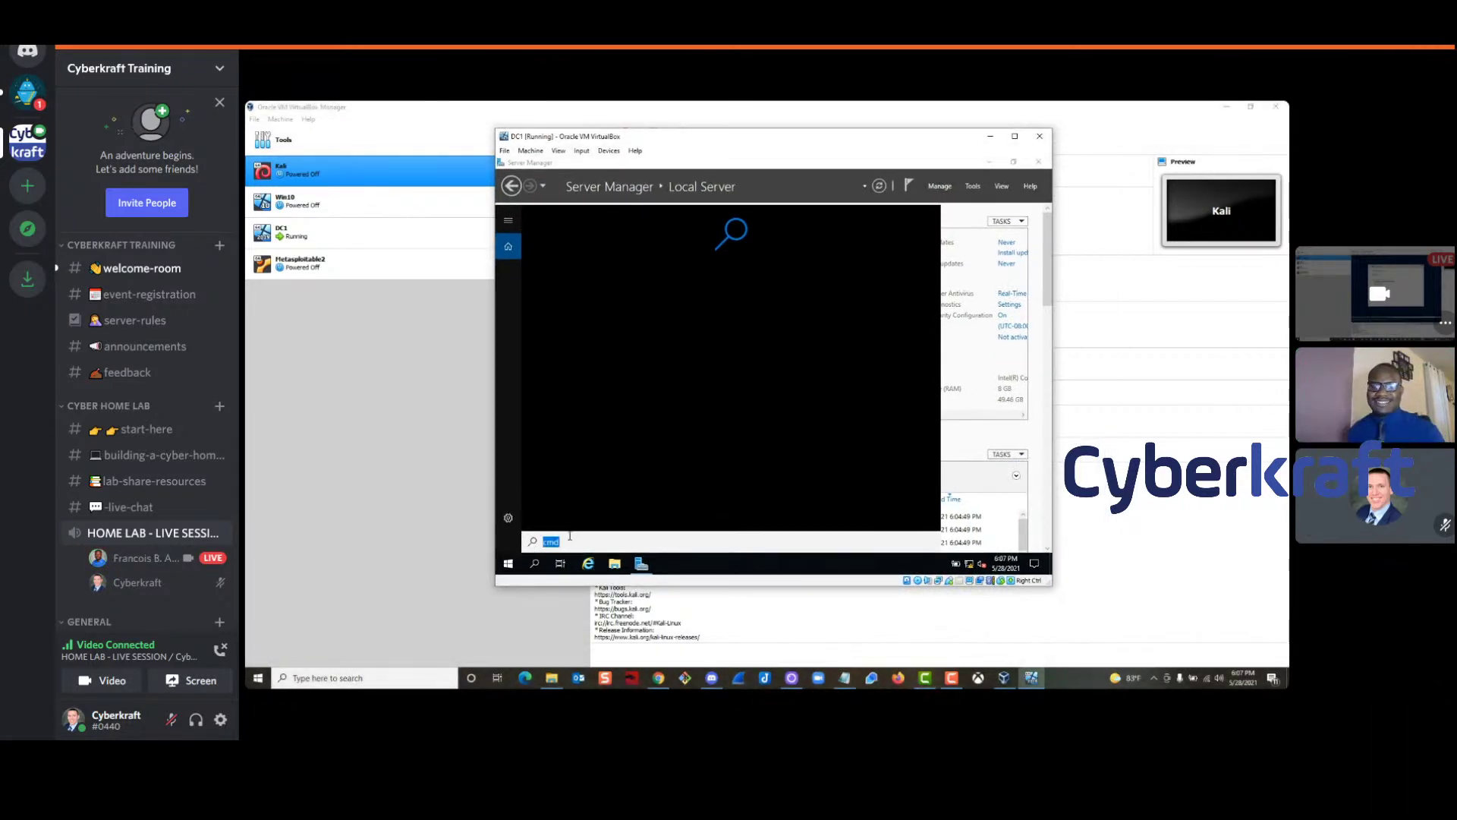
pyautogui.click(574, 536)
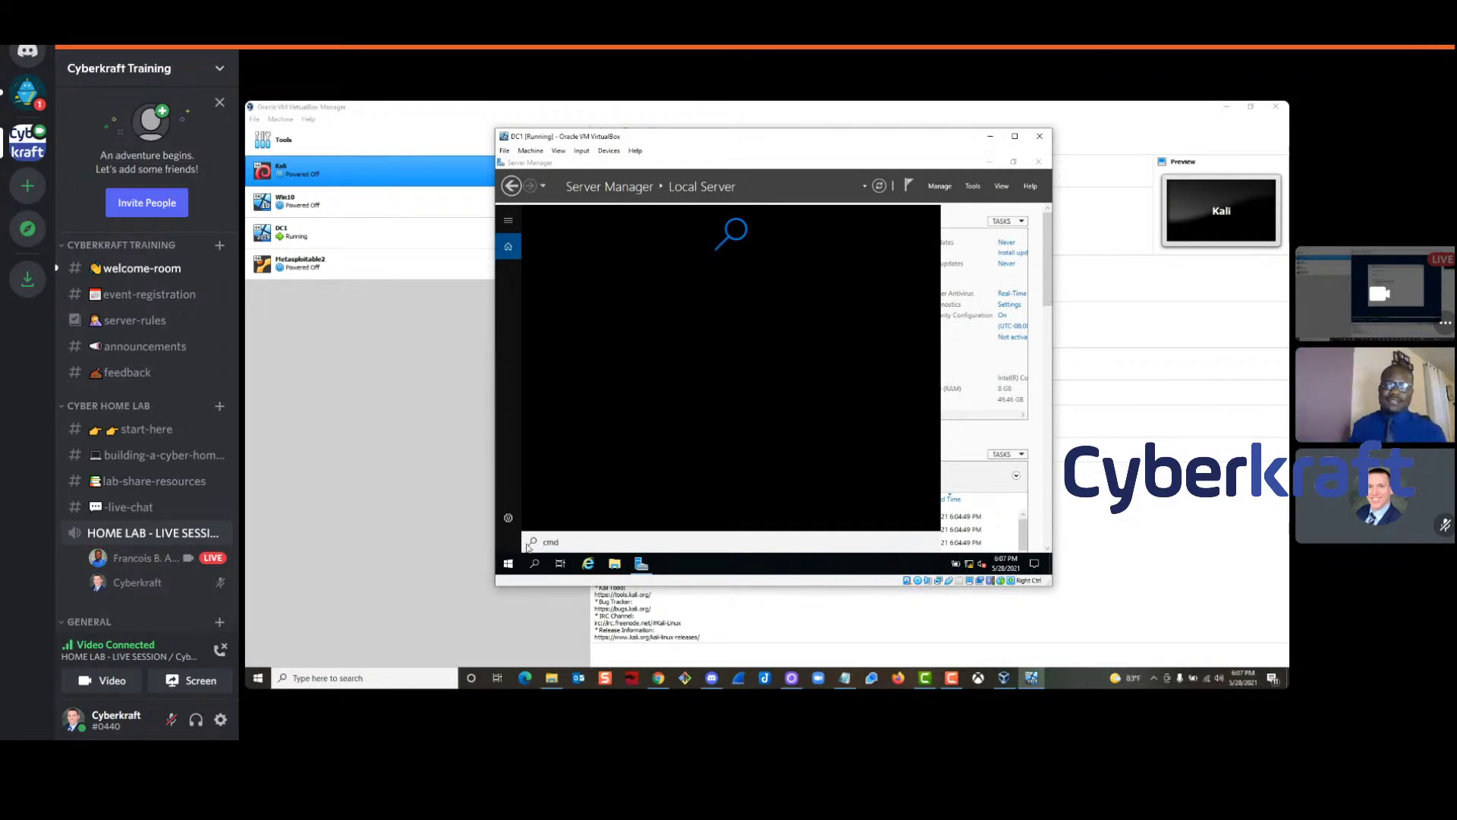
pyautogui.rightClick(507, 565)
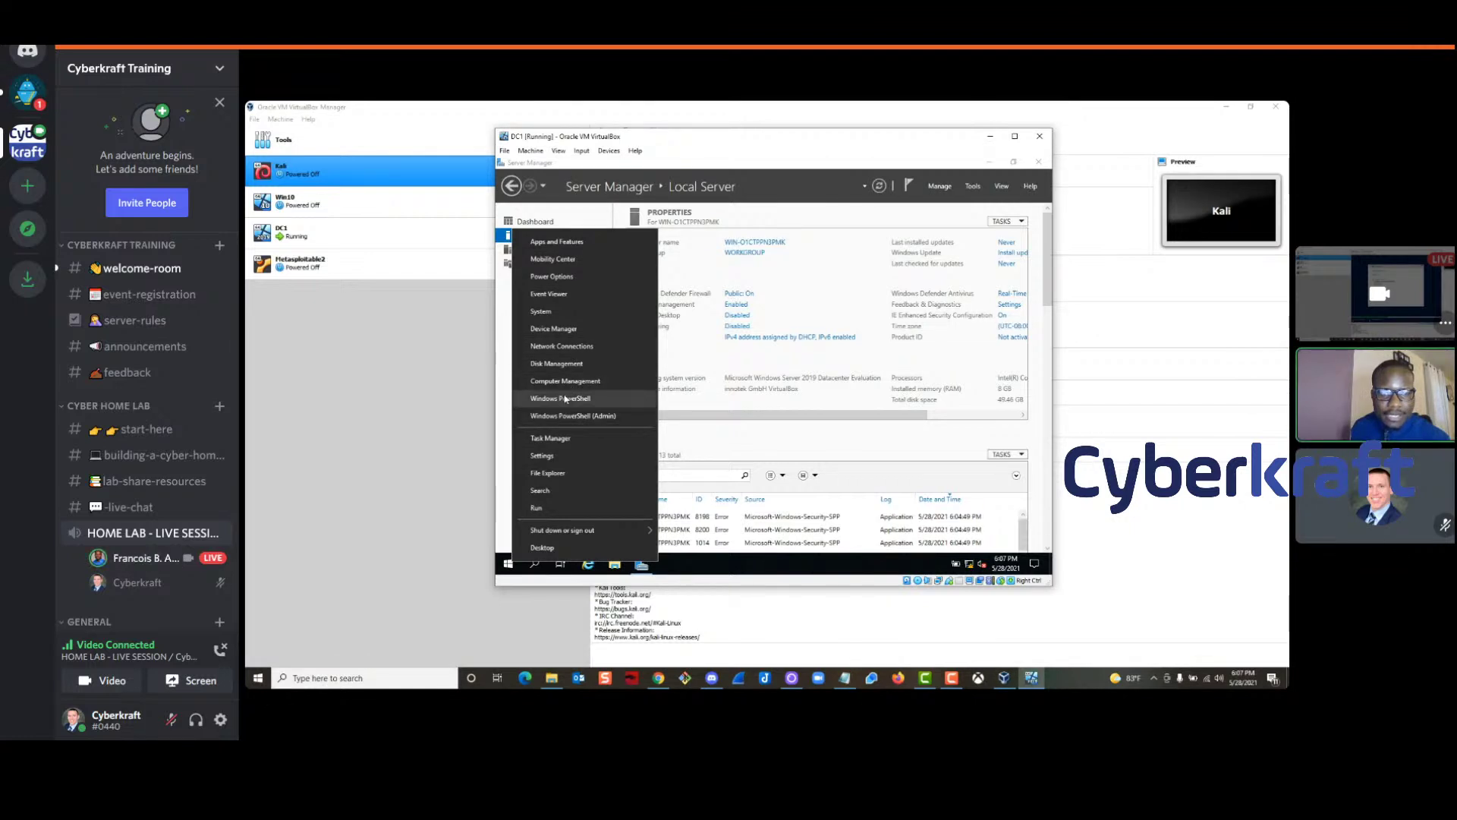
pyautogui.click(509, 572)
# Search again for cmd and command, clear the search, and open DC1's Start menu
pyautogui.click(535, 564)
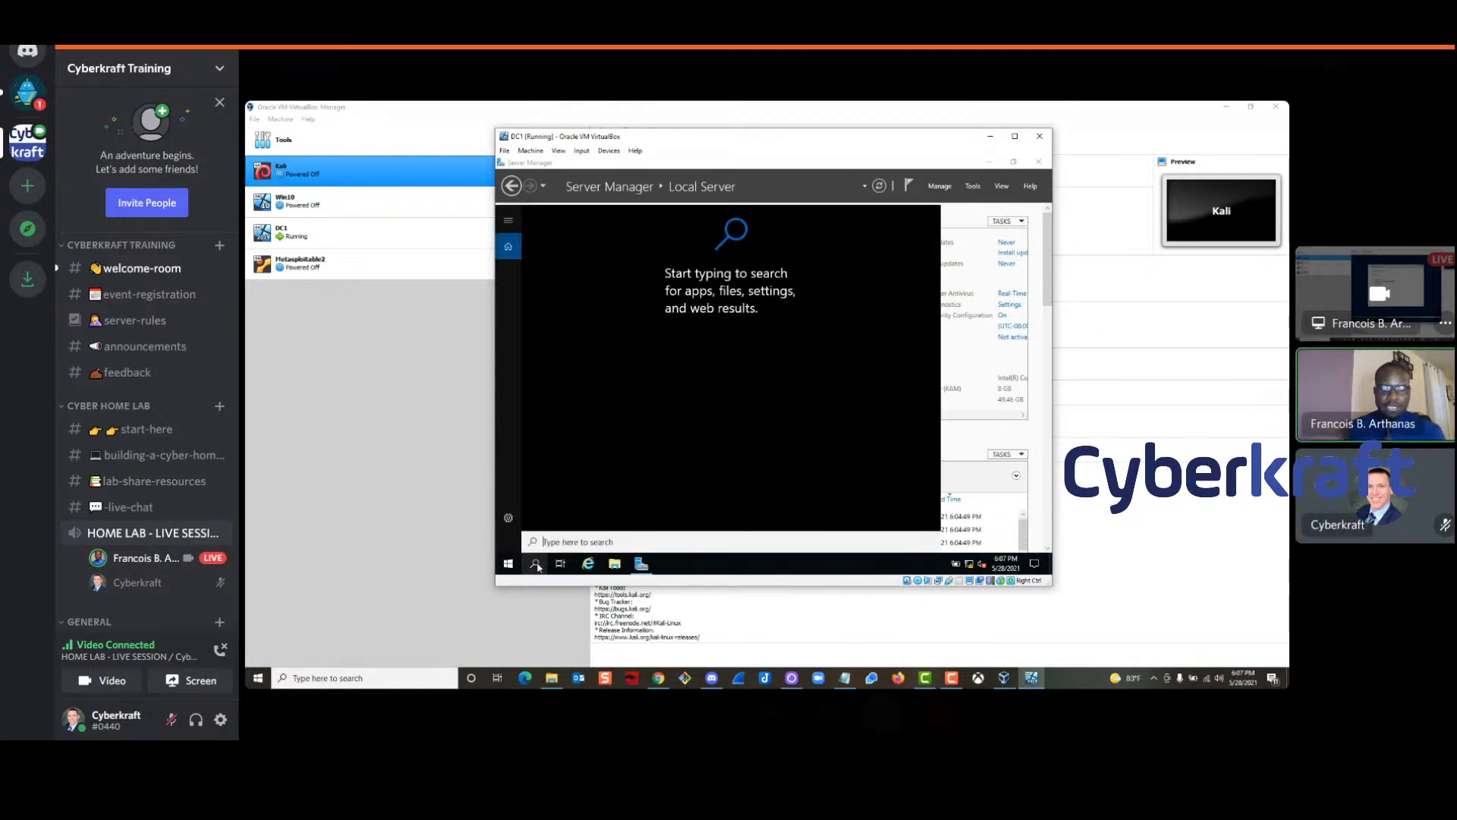
pyautogui.write('cmd')
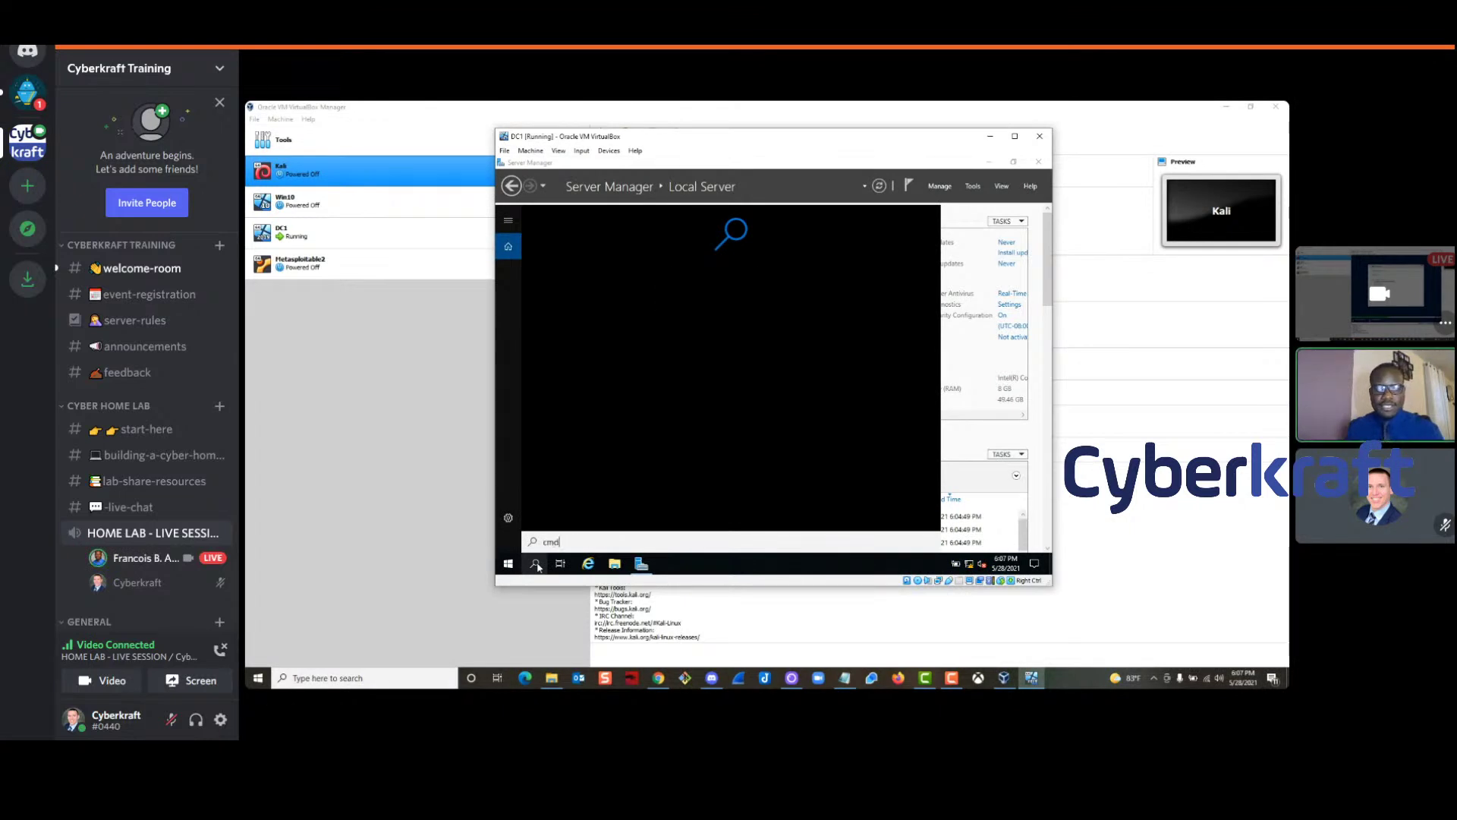
pyautogui.press('BackSpace')
pyautogui.press('BackSpace')
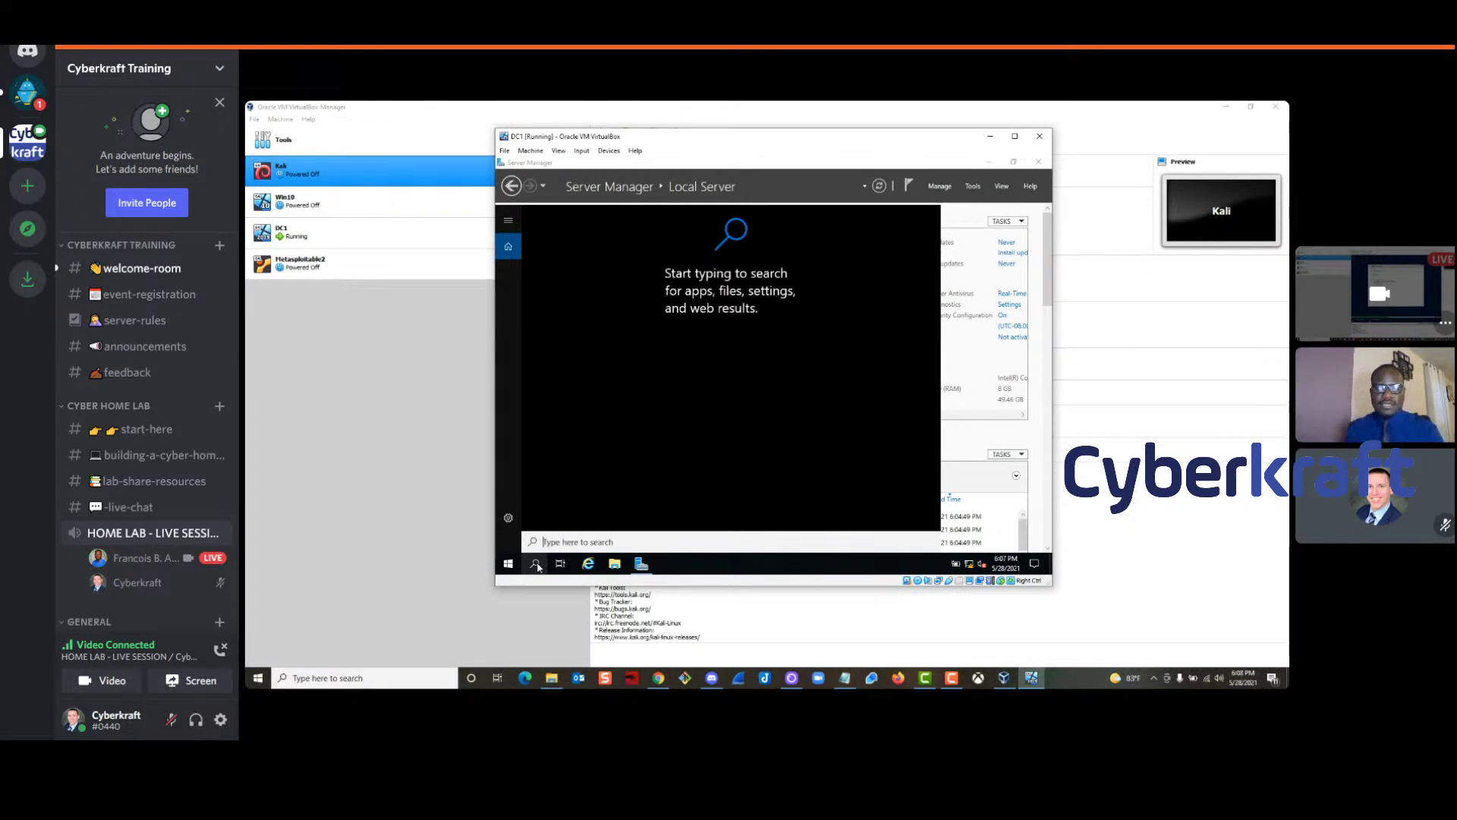
pyautogui.click(535, 564)
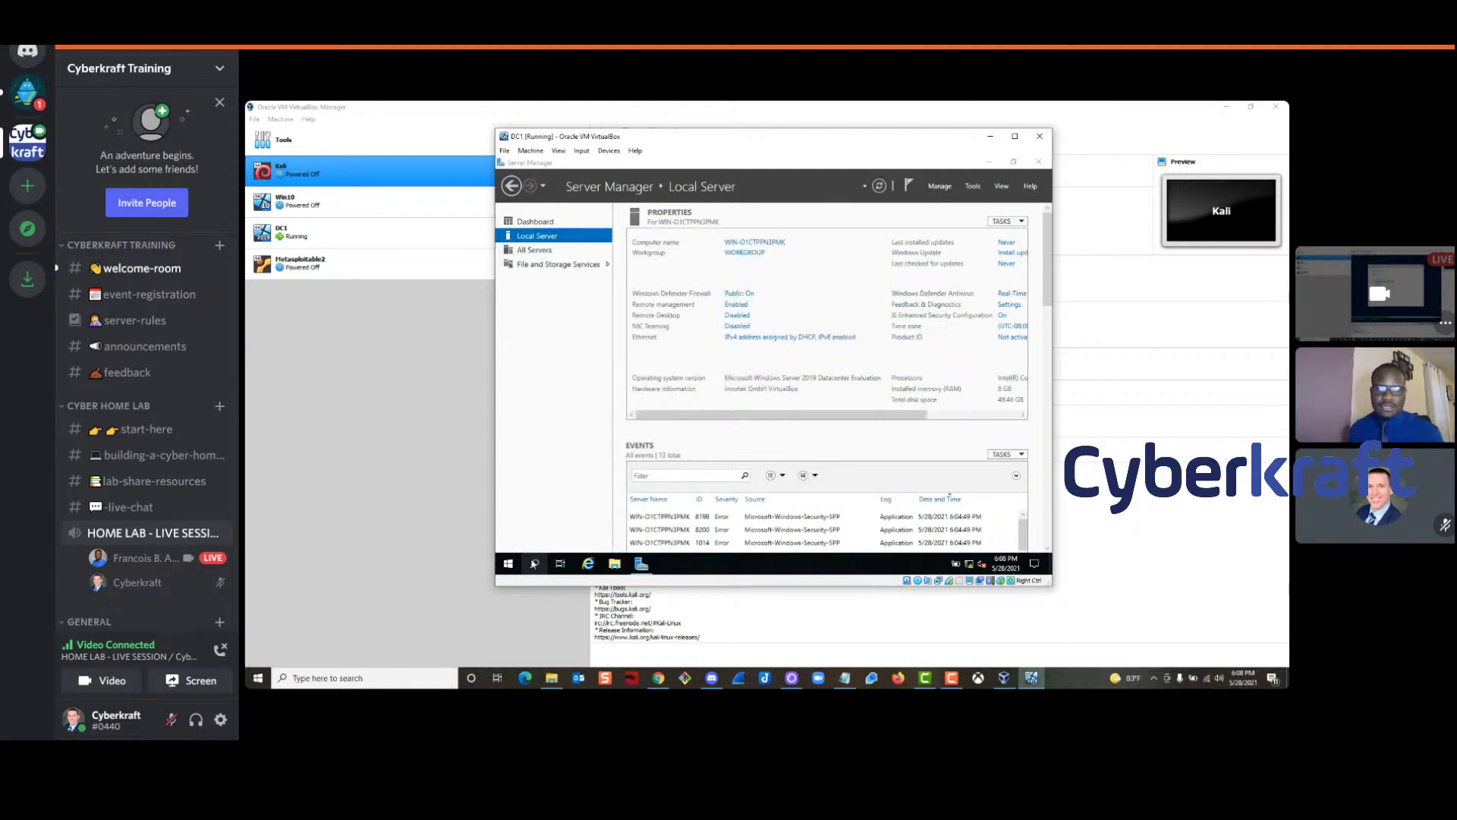
pyautogui.click(536, 564)
pyautogui.write('command')
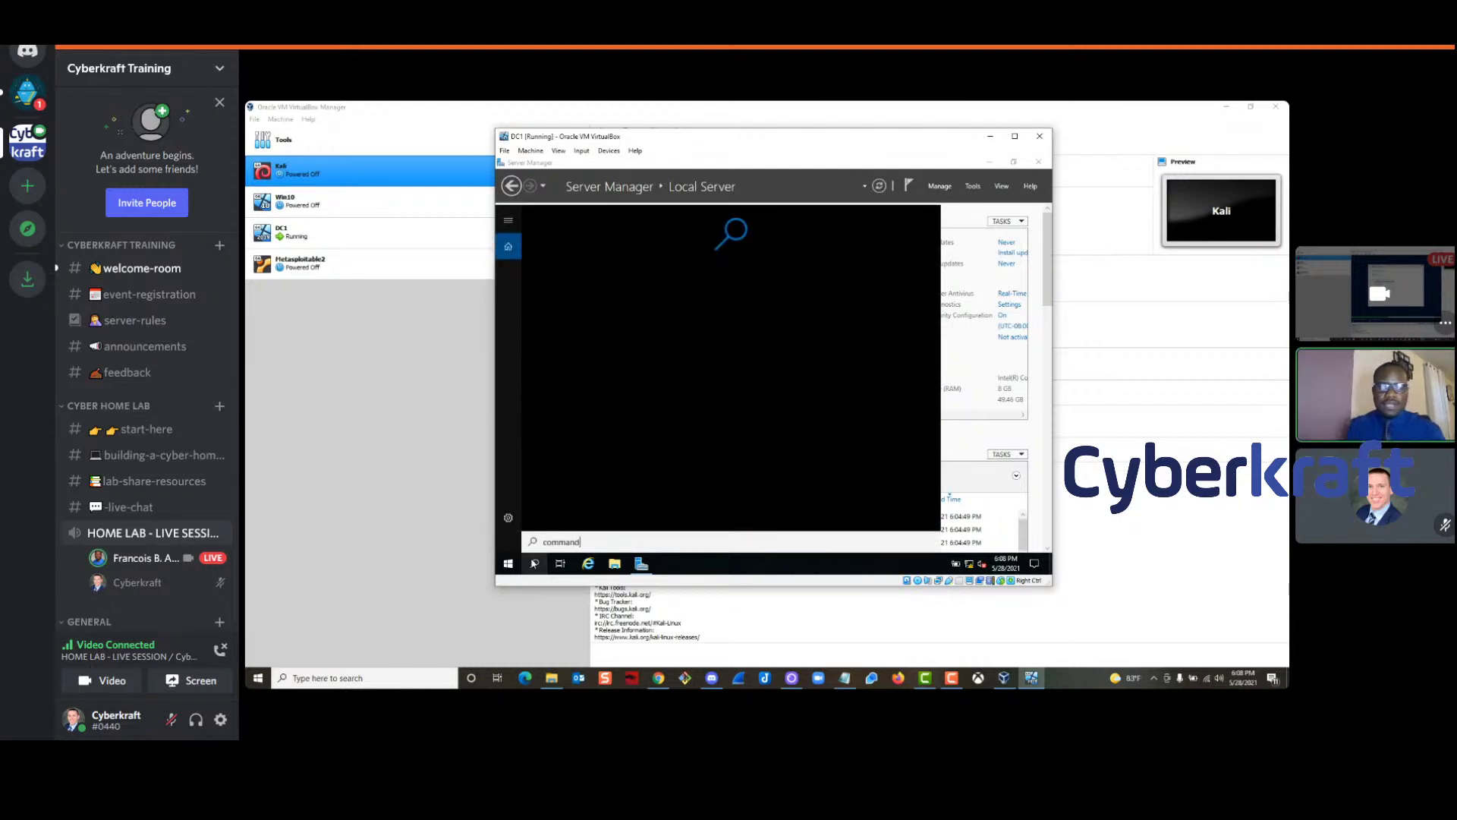
pyautogui.press('BackSpace')
pyautogui.press('BackSpace')
pyautogui.press('BackSpace')
pyautogui.press('BackSpace')
pyautogui.press('BackSpace')
pyautogui.press('BackSpace')
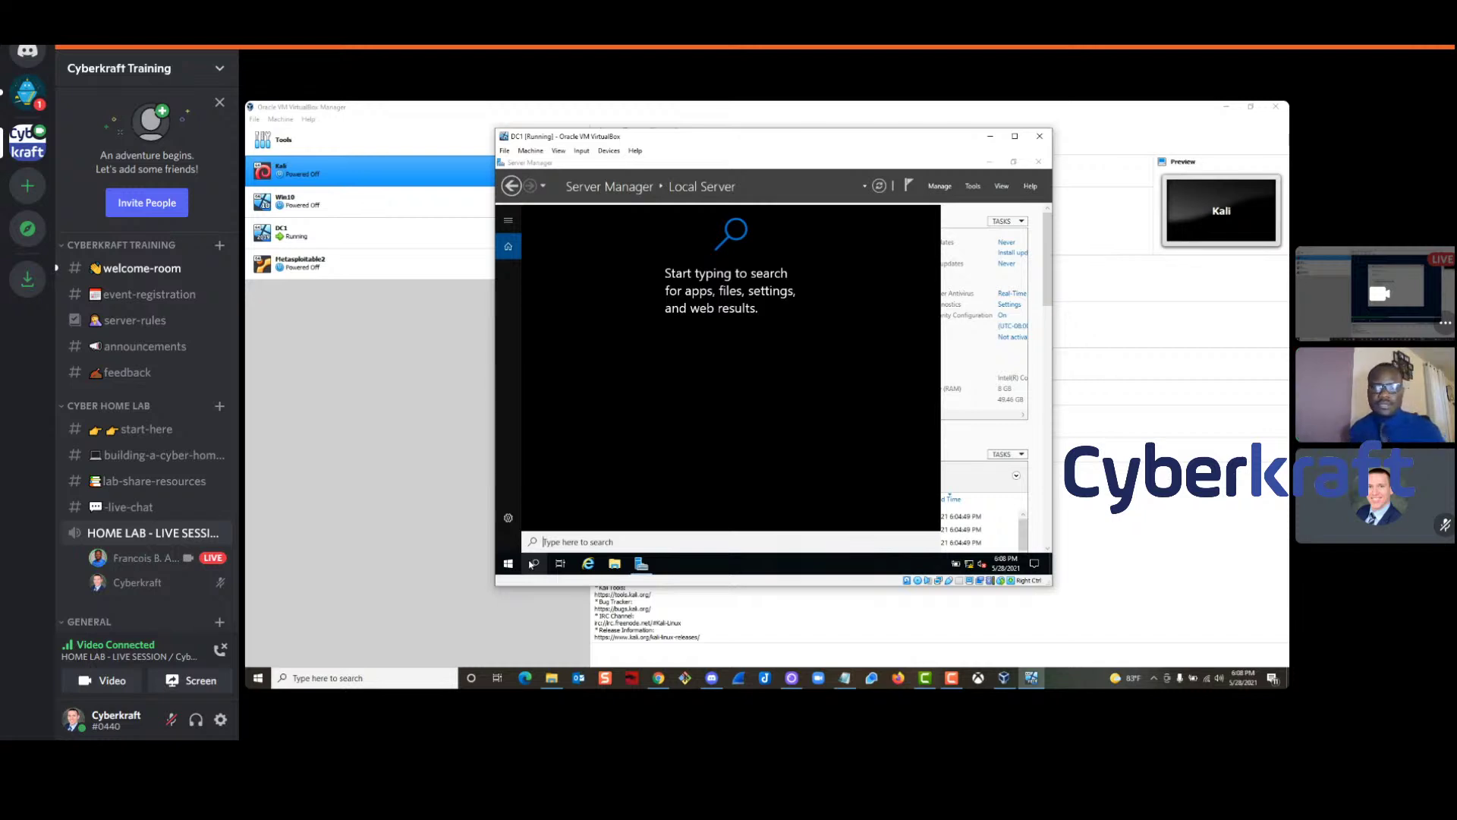
pyautogui.click(508, 563)
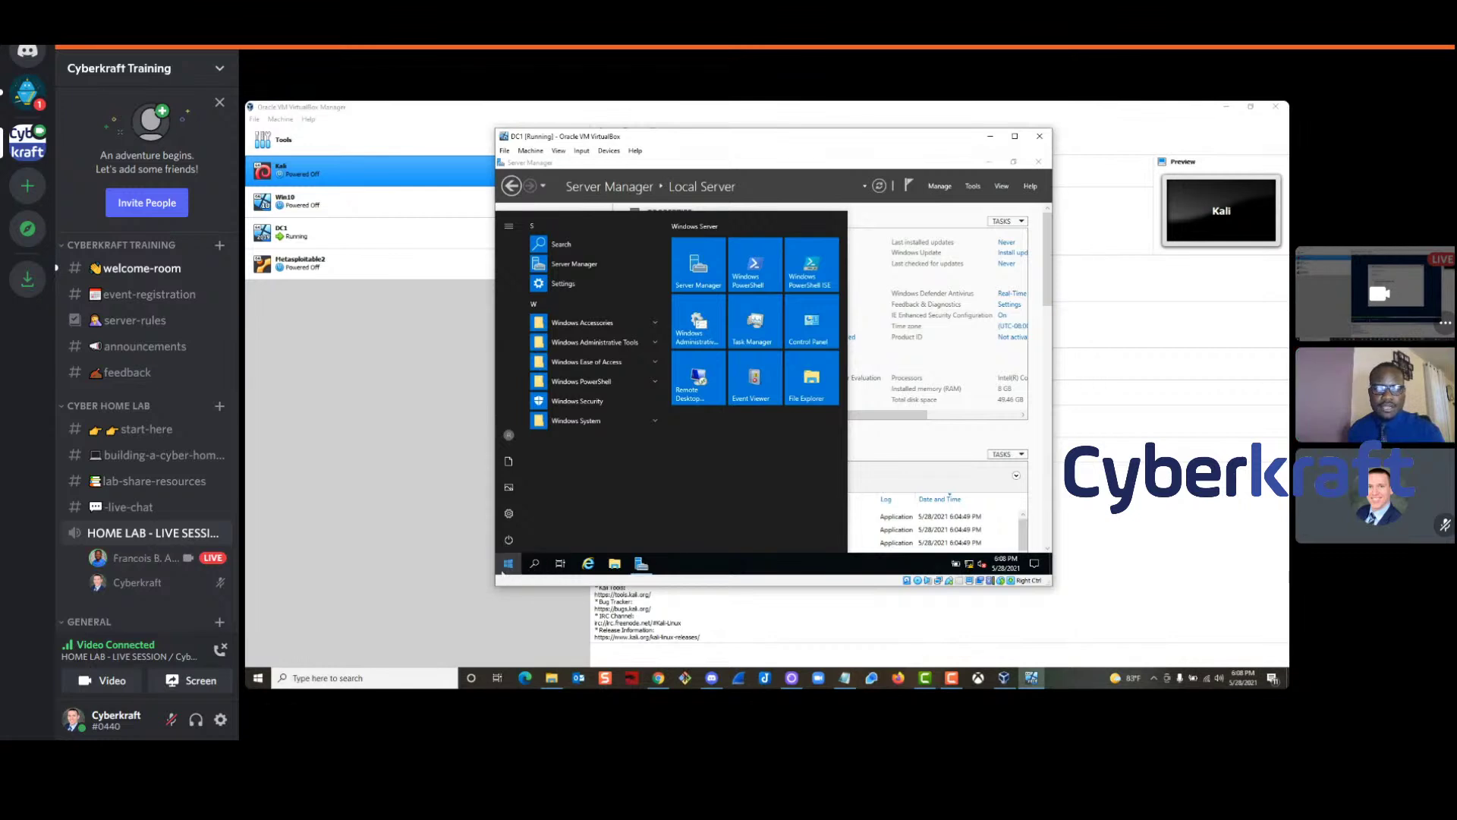
# Launch an Administrator PowerShell on DC1 and set its console font size to 20
pyautogui.rightClick(504, 564)
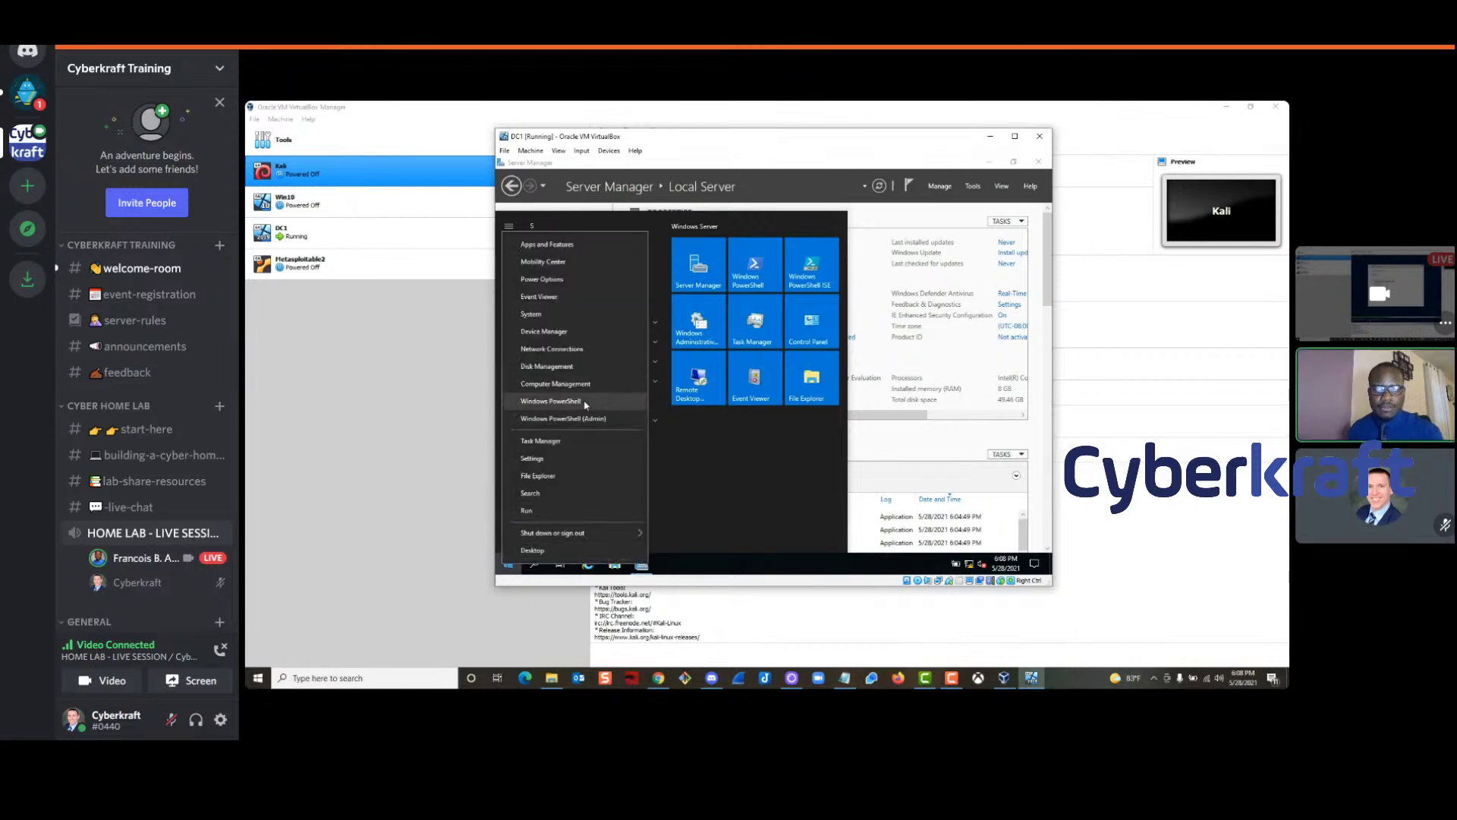
pyautogui.click(559, 402)
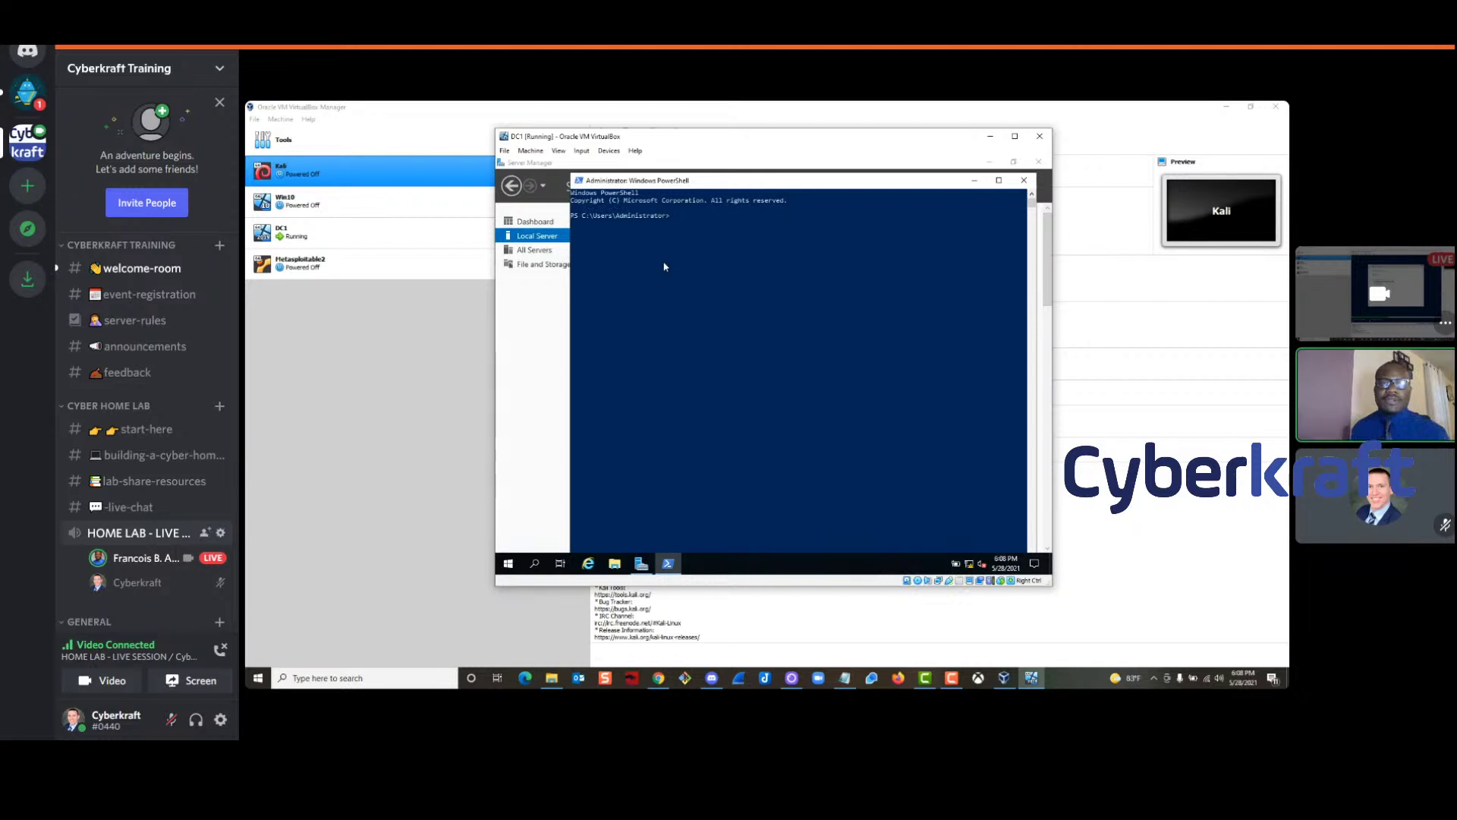
pyautogui.click(579, 182)
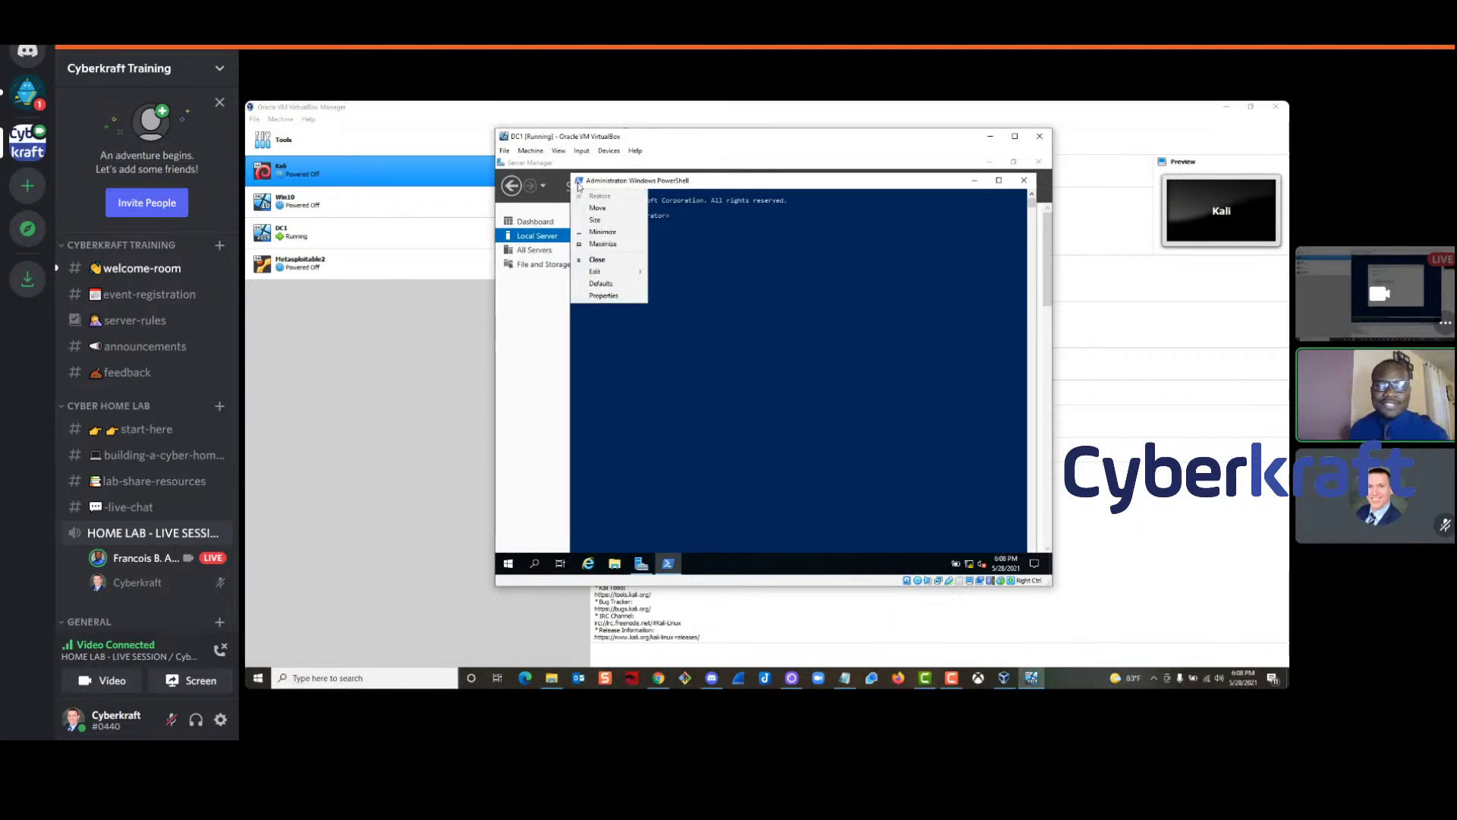
pyautogui.moveTo(616, 271)
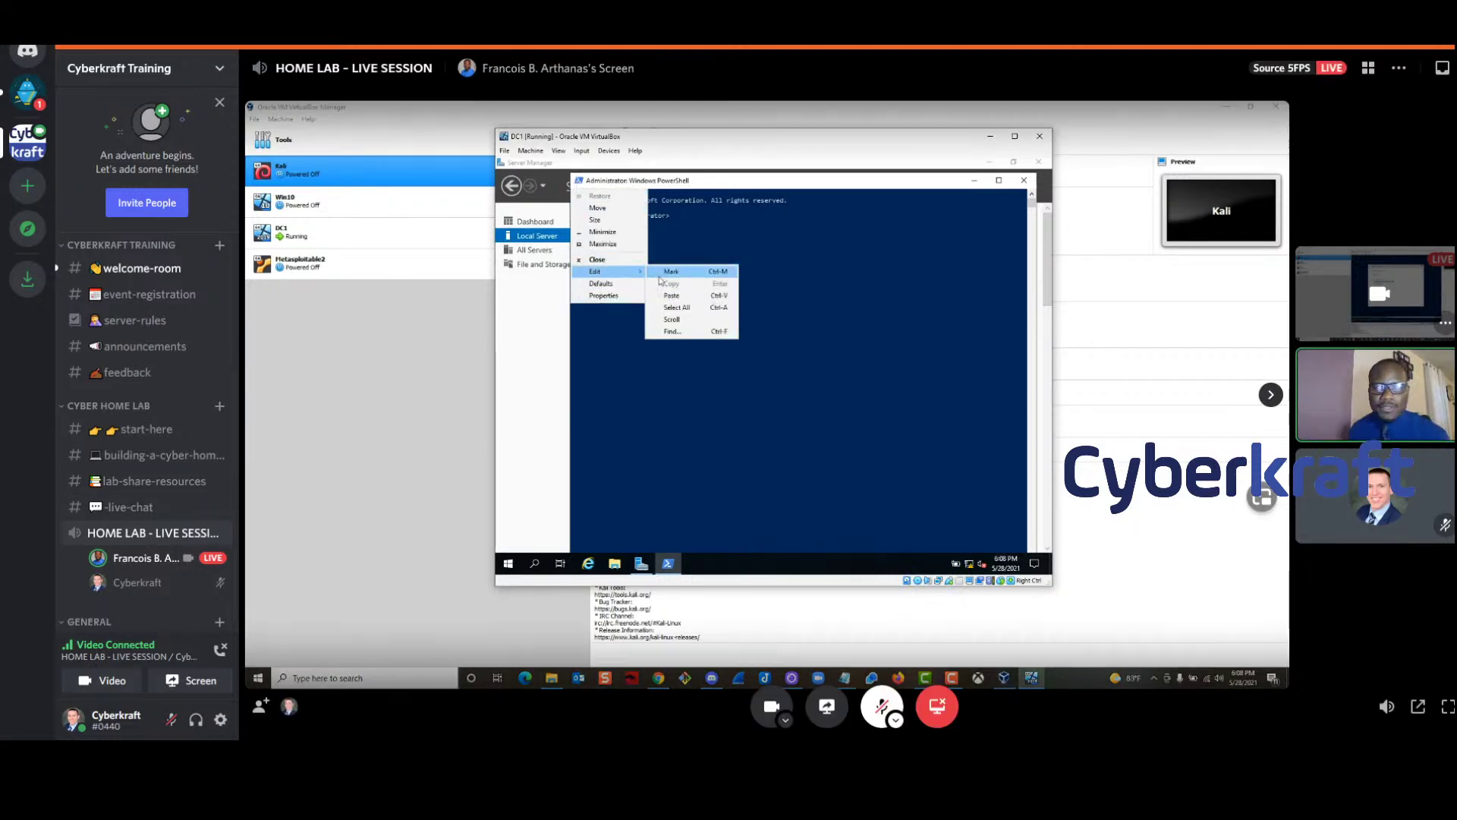
pyautogui.click(603, 295)
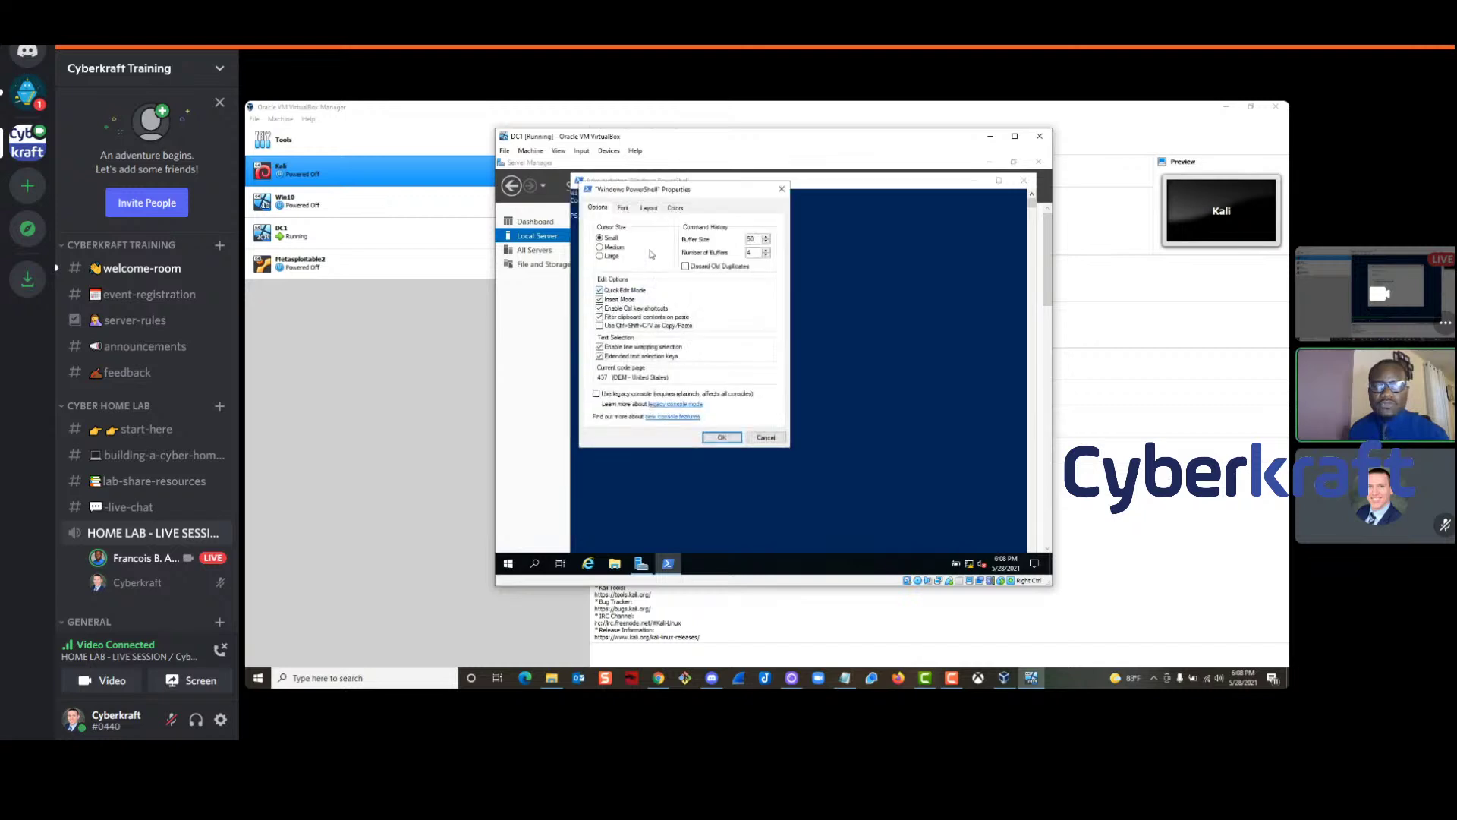
pyautogui.click(622, 208)
pyautogui.click(603, 266)
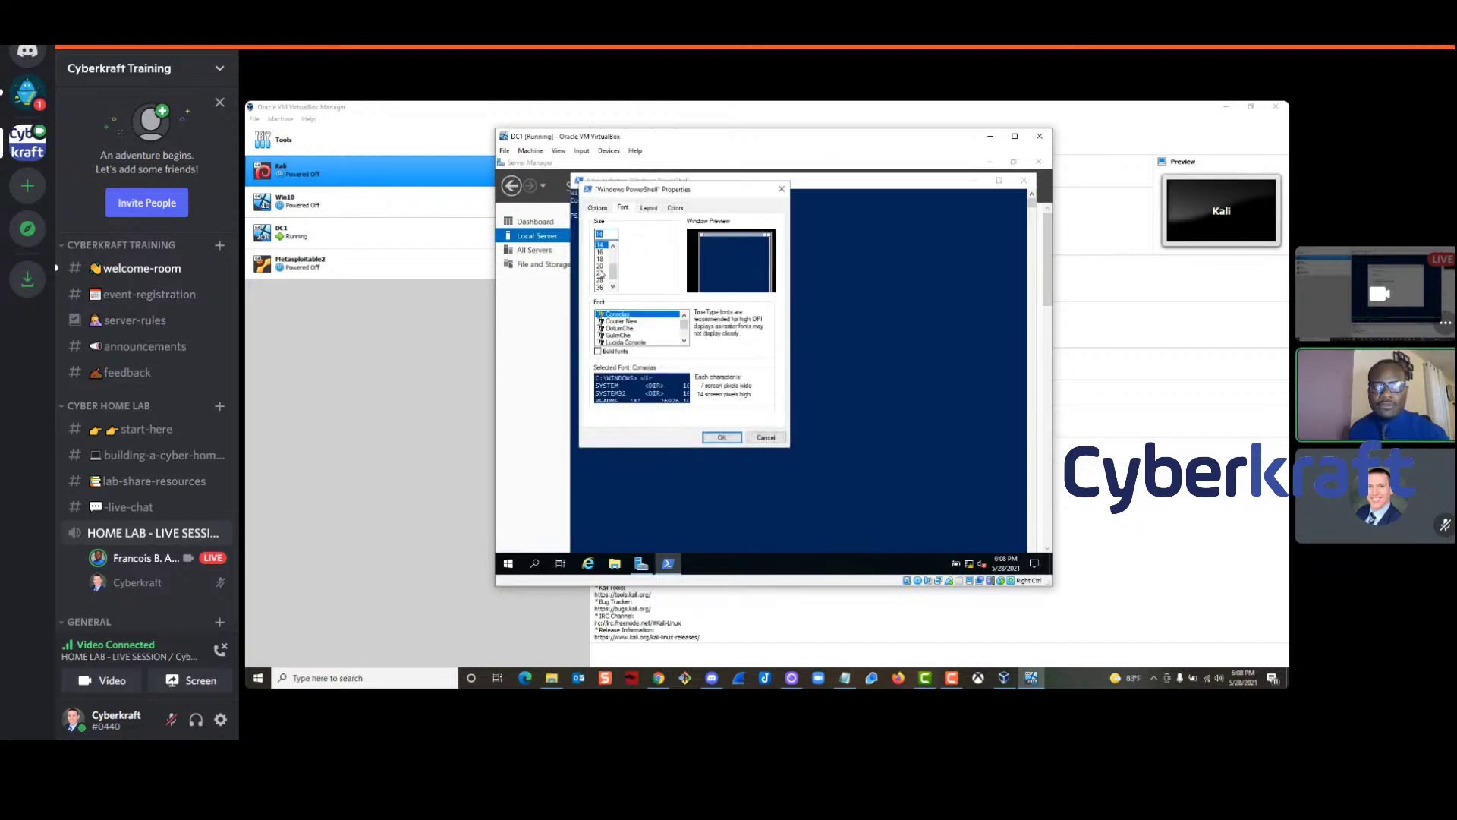
pyautogui.click(722, 437)
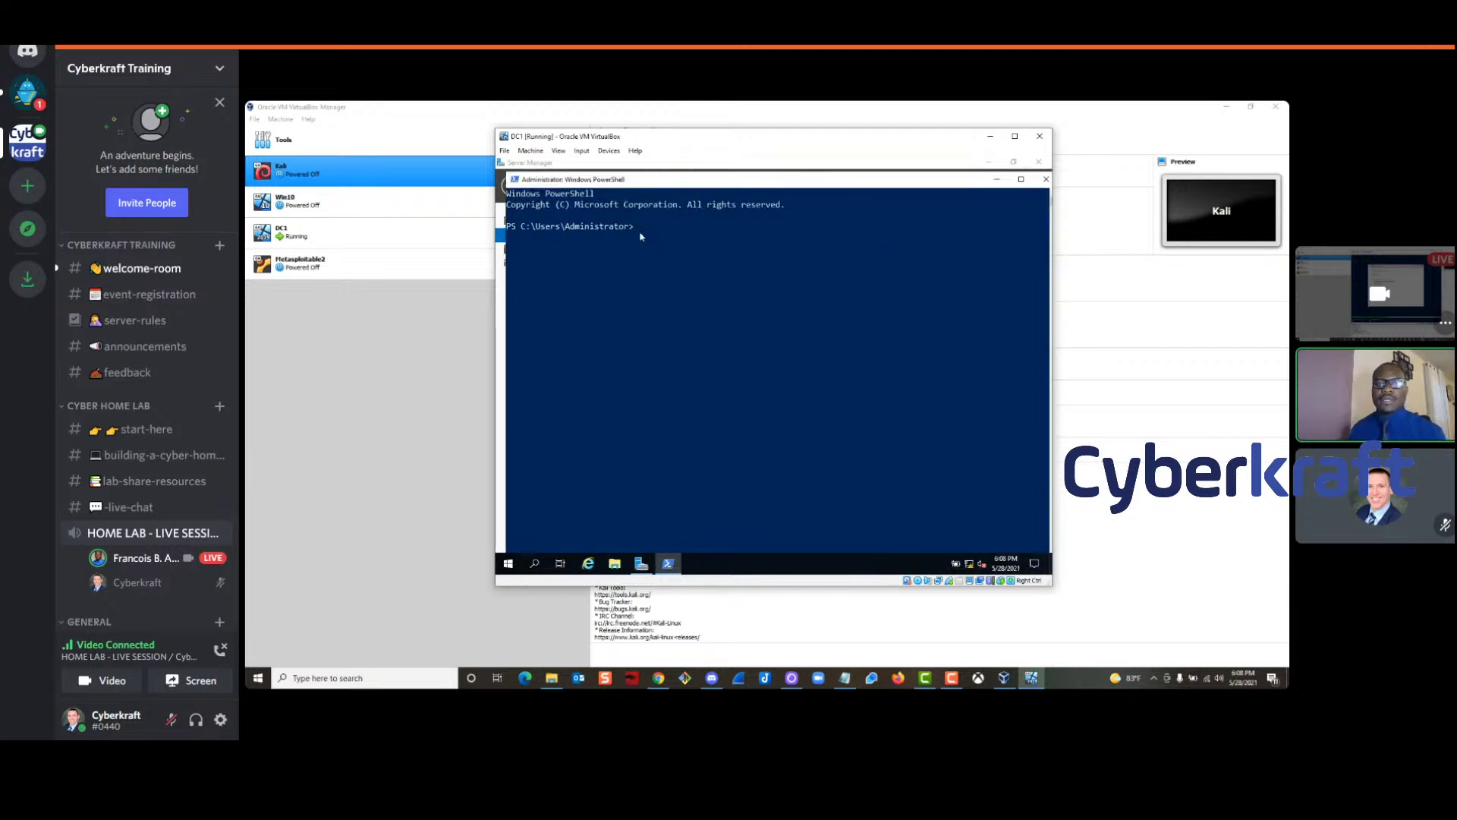
# Run ipconfig on DC1 and highlight the Ethernet adapter's IPv4 address 169.254.94.186
pyautogui.write('ipconfi')
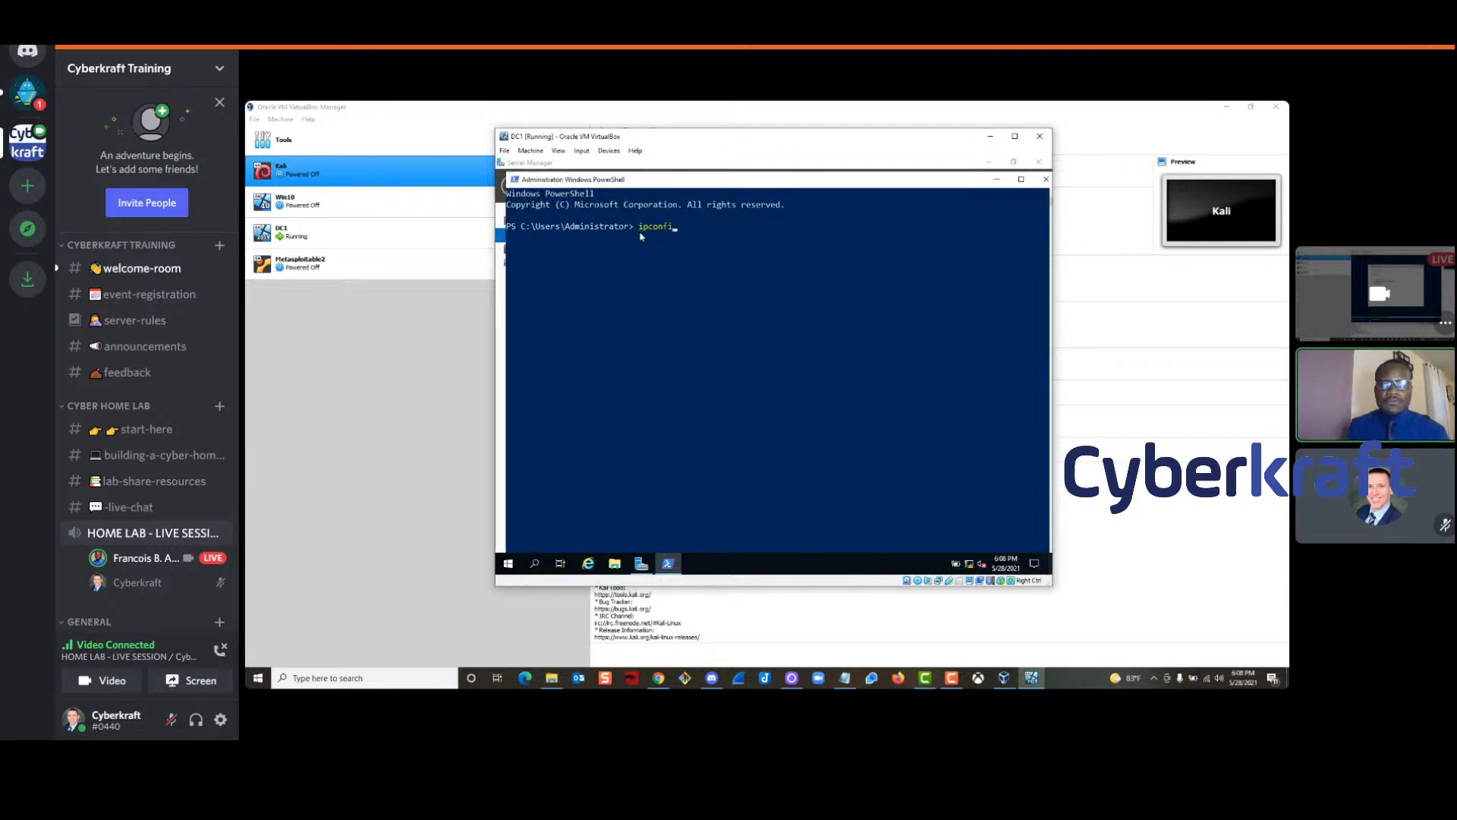
pyautogui.write('g')
pyautogui.press('Return')
pyautogui.click(672, 232)
pyautogui.moveTo(673, 232); pyautogui.dragTo(644, 227)
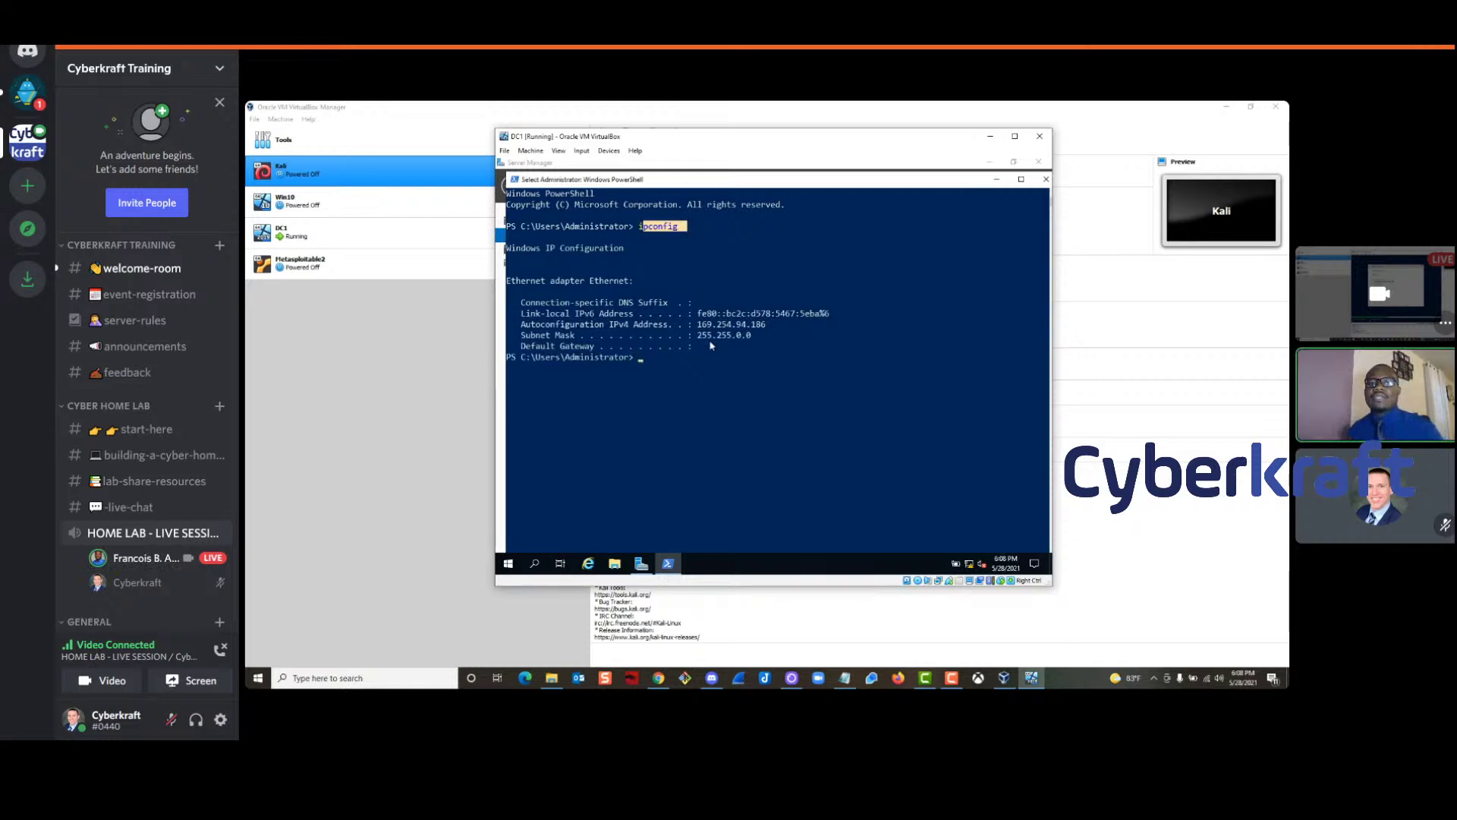
pyautogui.moveTo(699, 346); pyautogui.dragTo(513, 304)
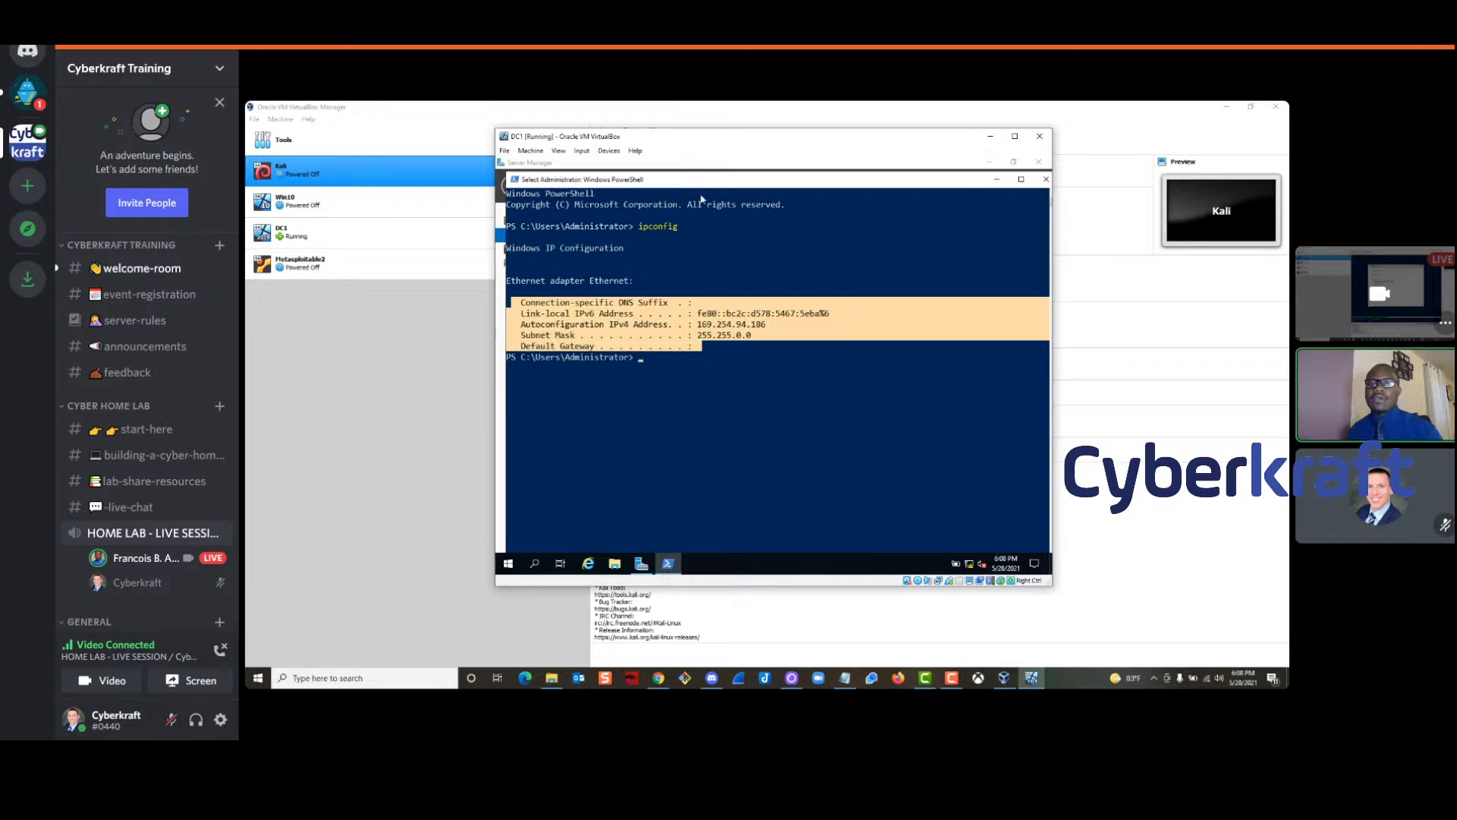
pyautogui.click(675, 335)
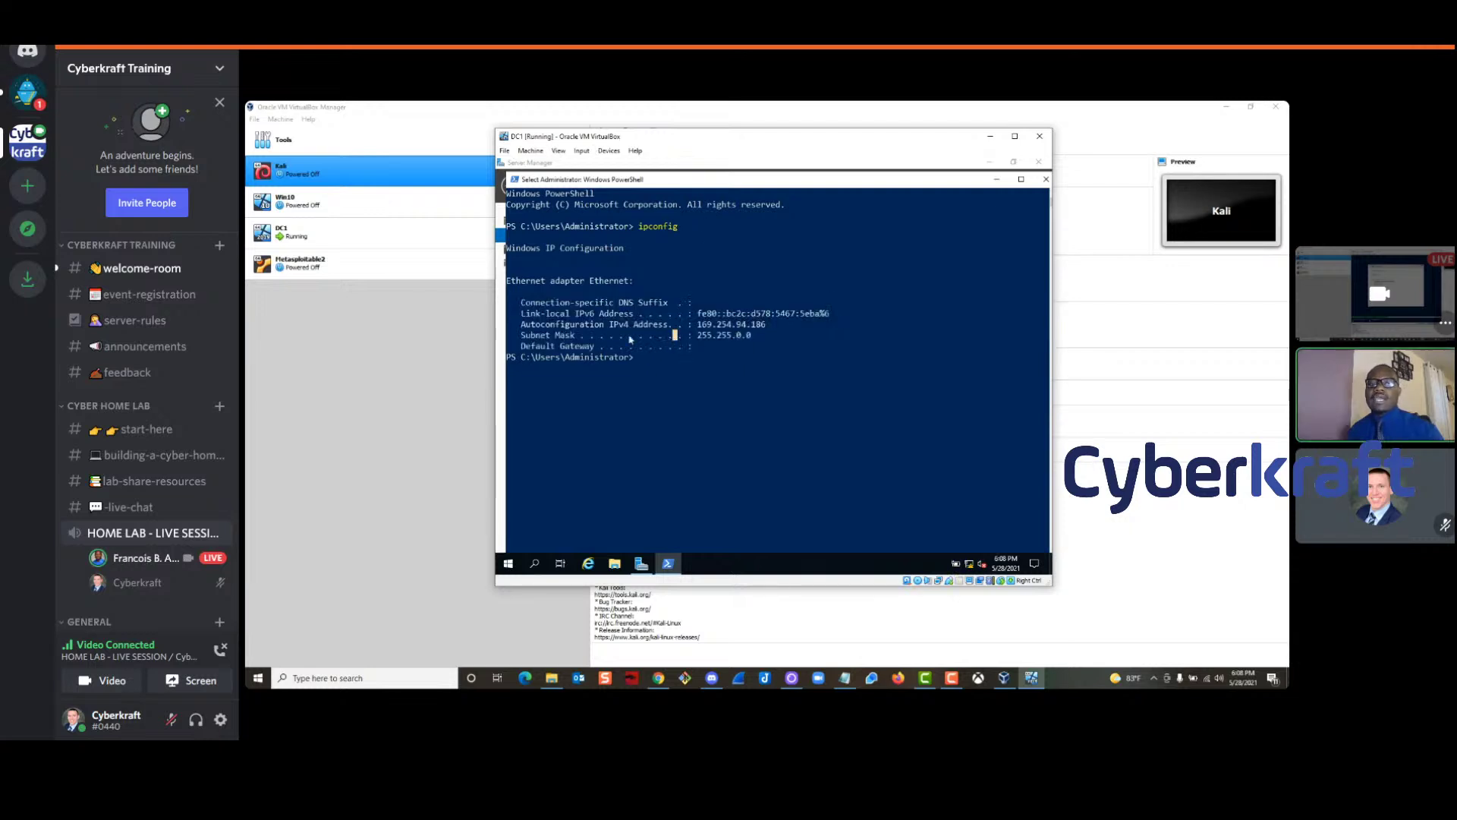
pyautogui.moveTo(699, 327); pyautogui.dragTo(768, 328)
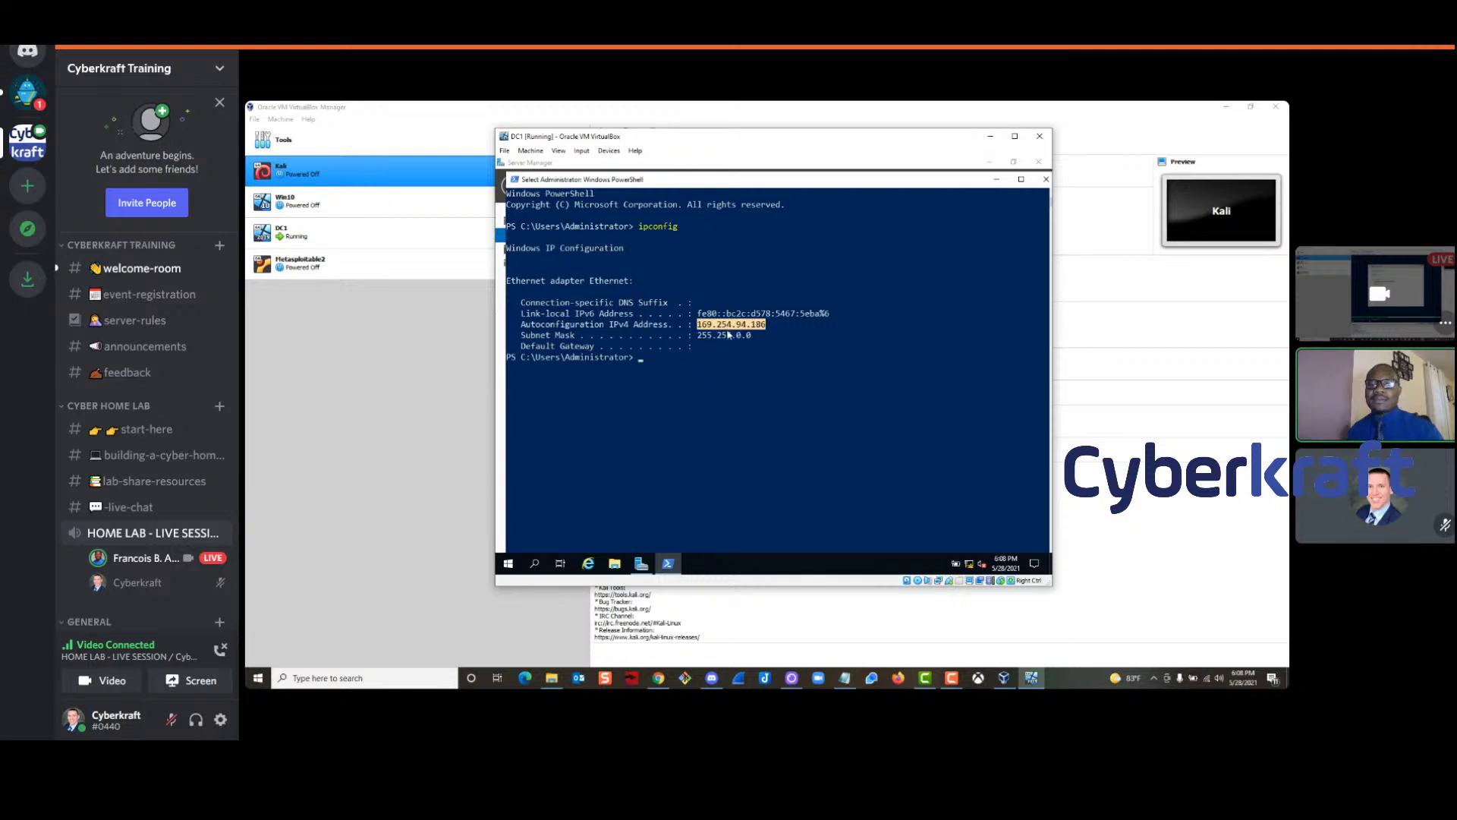
pyautogui.moveTo(1378, 174)
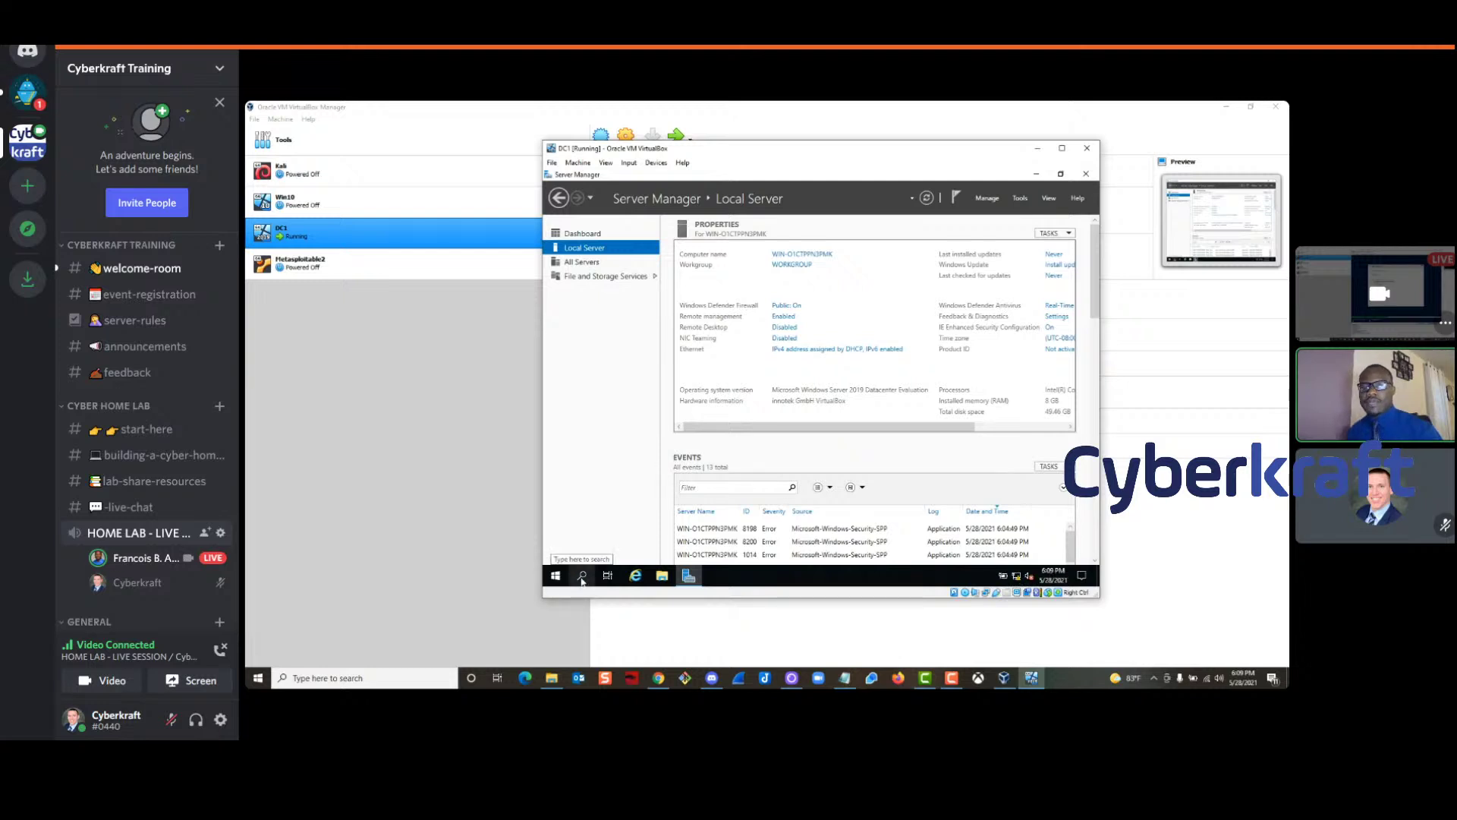
# Open DC1's Network Connections via Network & Internet settings and Network and Sharing Center
pyautogui.rightClick(1018, 578)
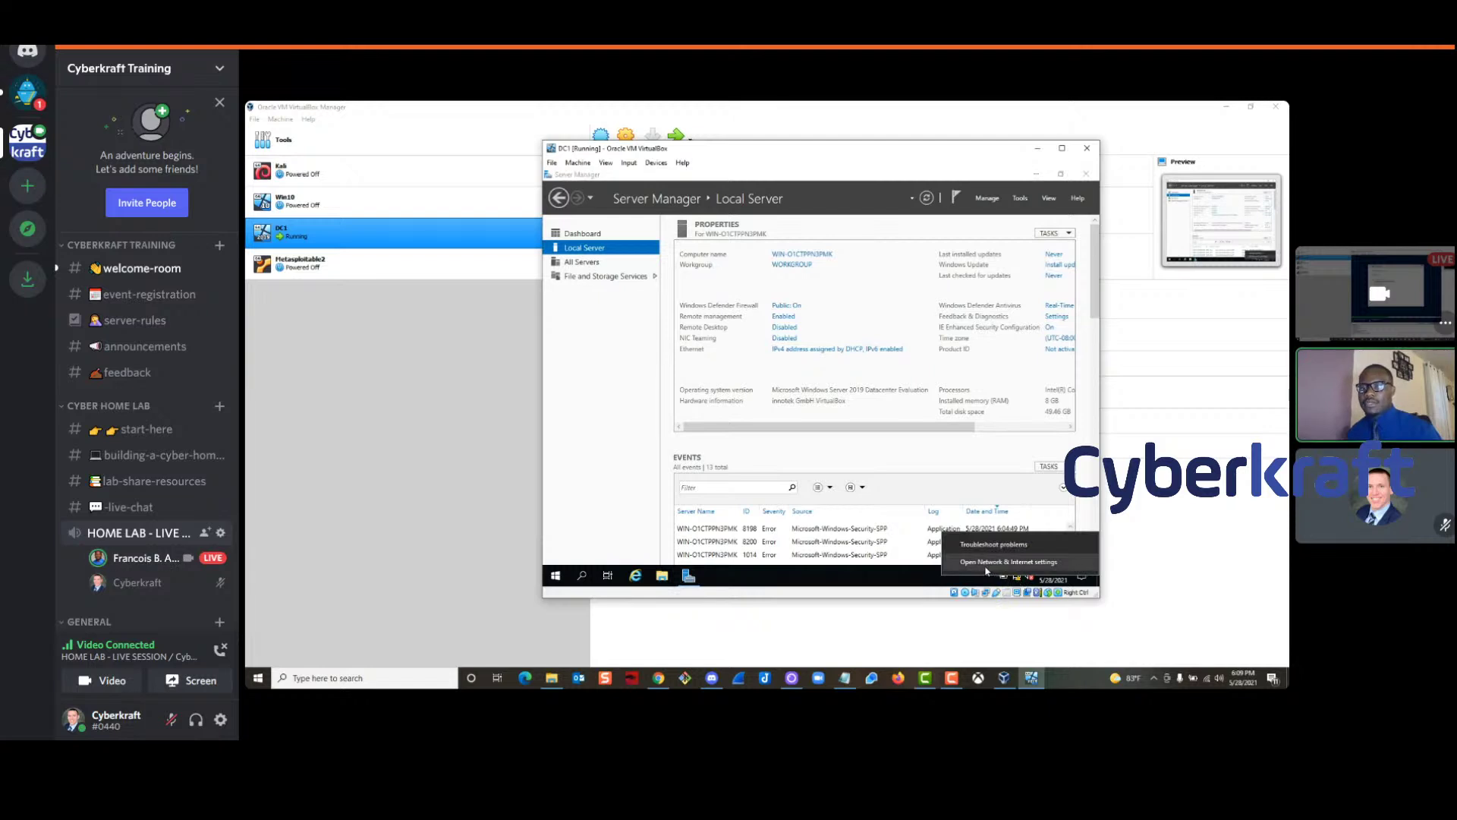
pyautogui.click(986, 562)
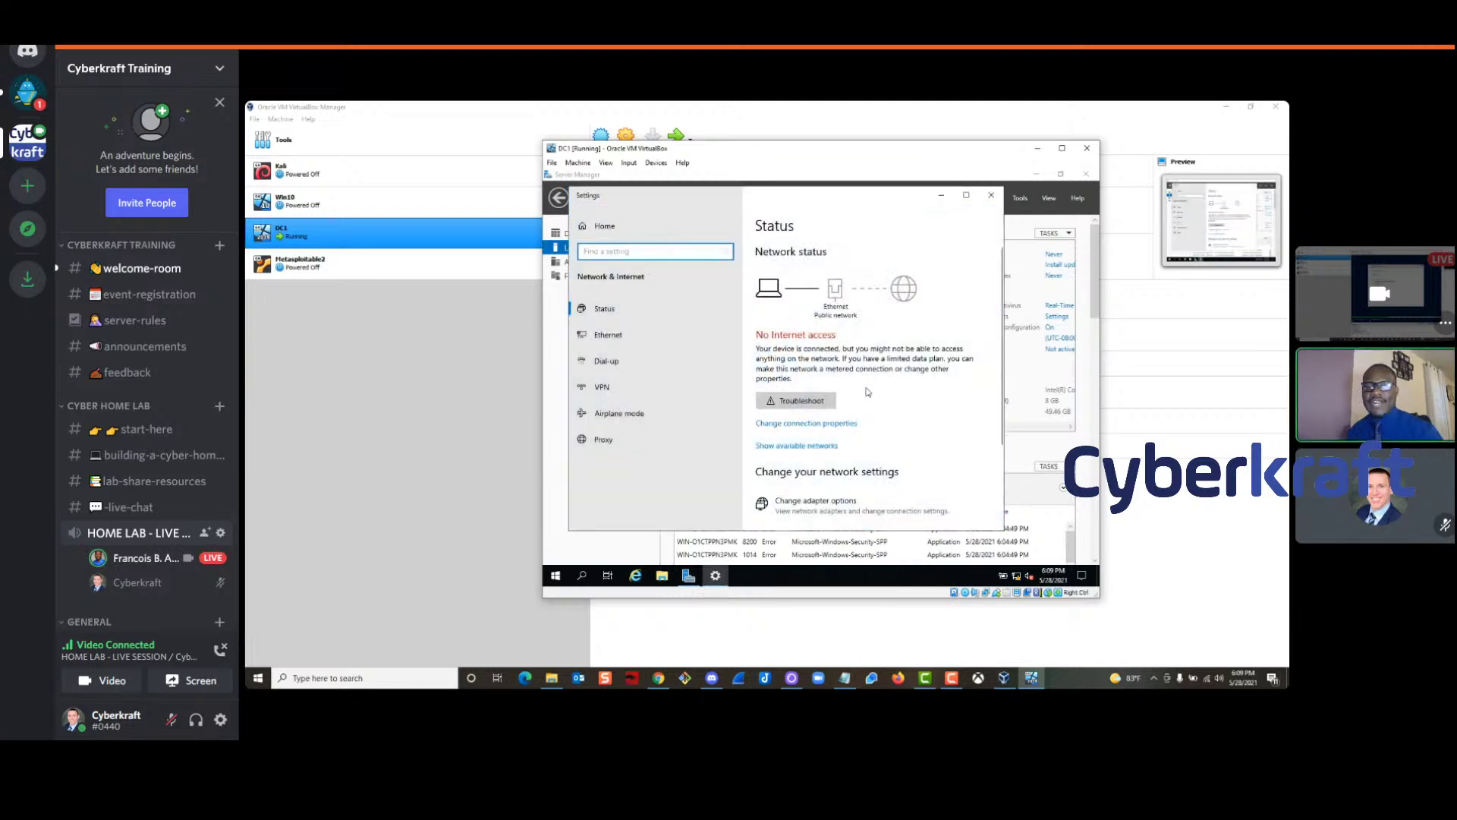
pyautogui.scroll(-3, 900, 407)
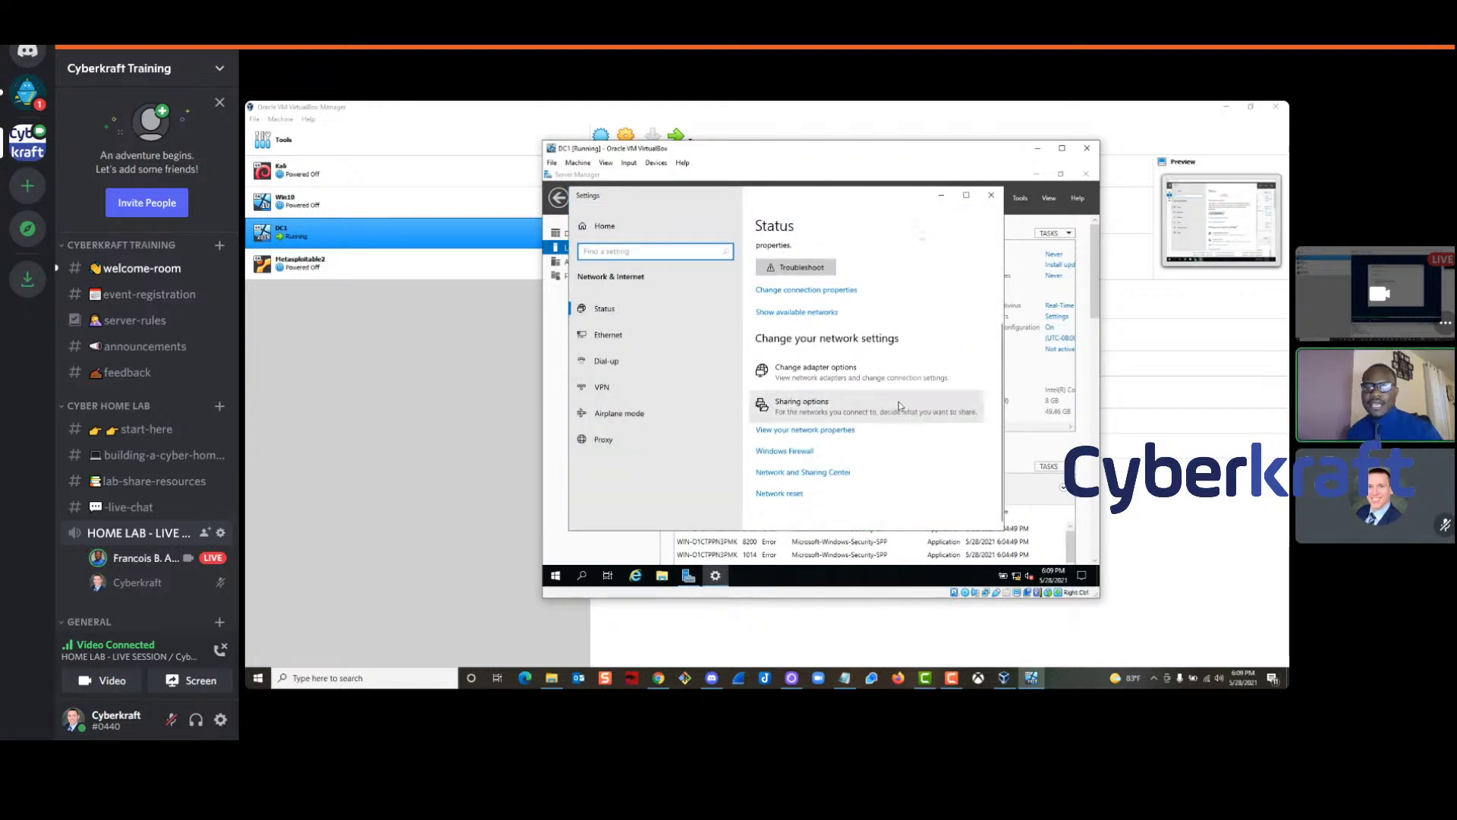
pyautogui.click(801, 474)
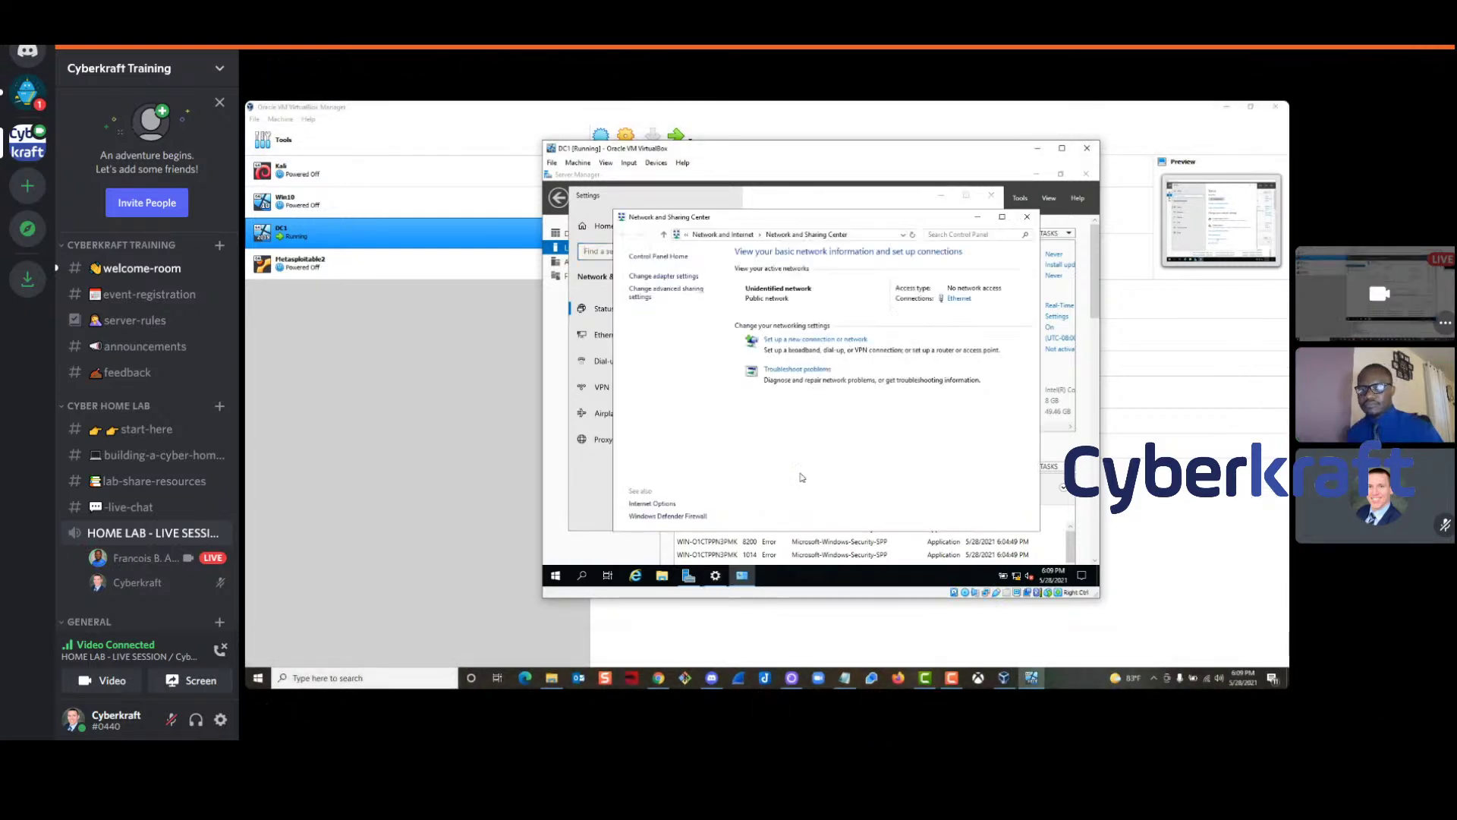
pyautogui.moveTo(788, 209); pyautogui.dragTo(783, 187)
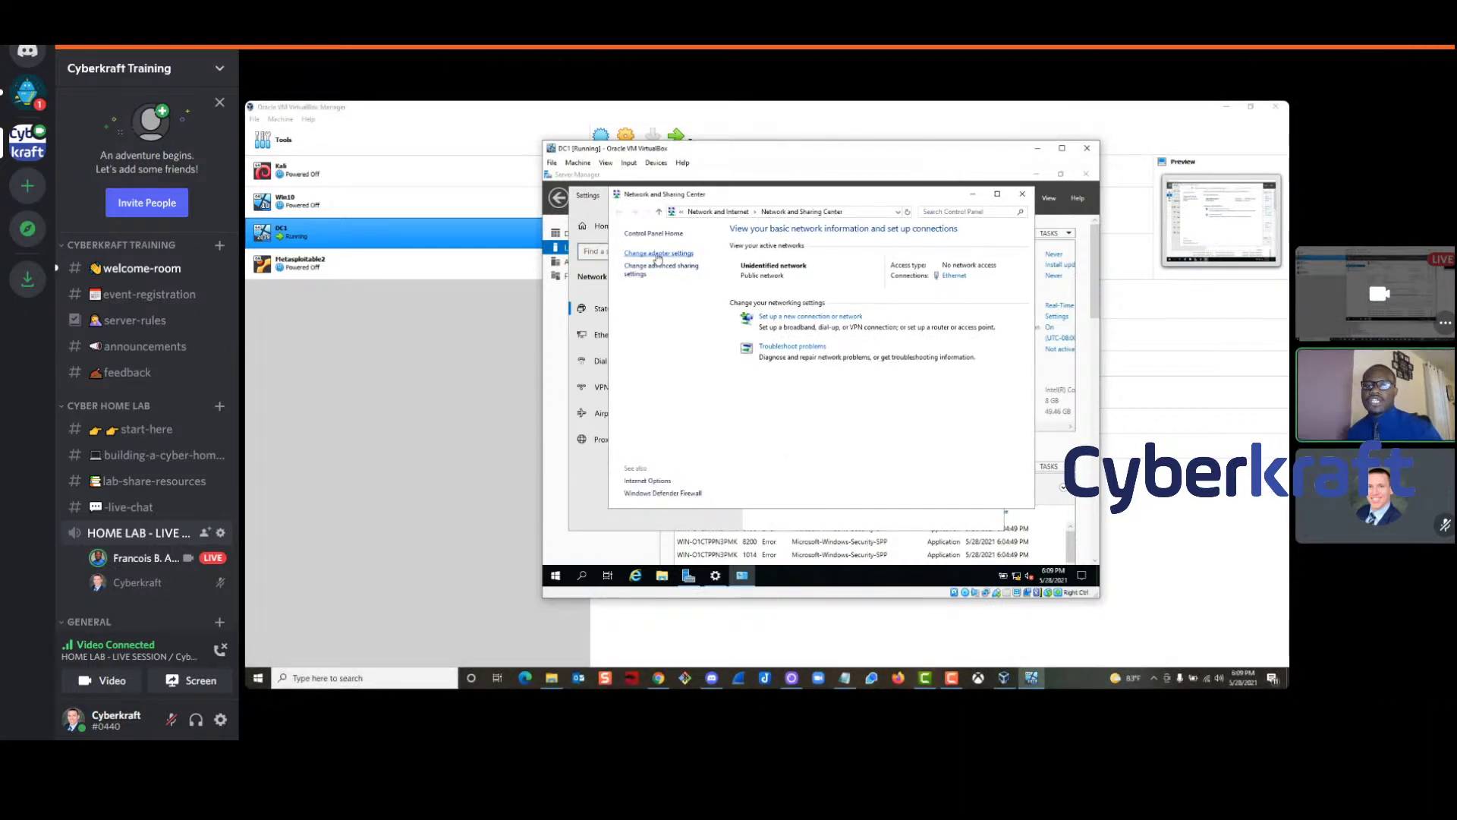
pyautogui.click(657, 255)
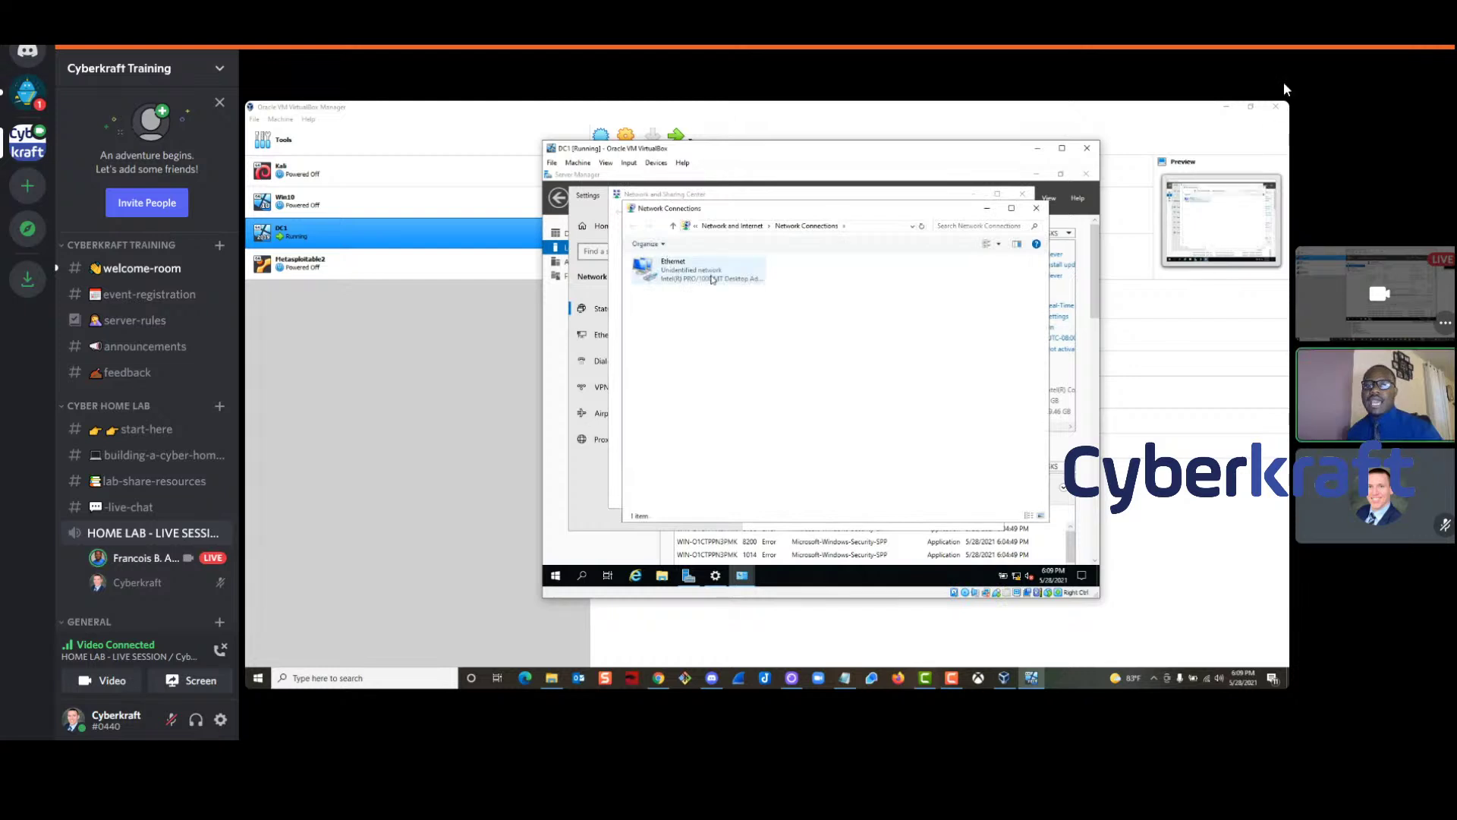
# Open the Ethernet adapter's Internet Protocol Version 4 (TCP/IPv4) properties
pyautogui.click(691, 274)
pyautogui.rightClick(686, 266)
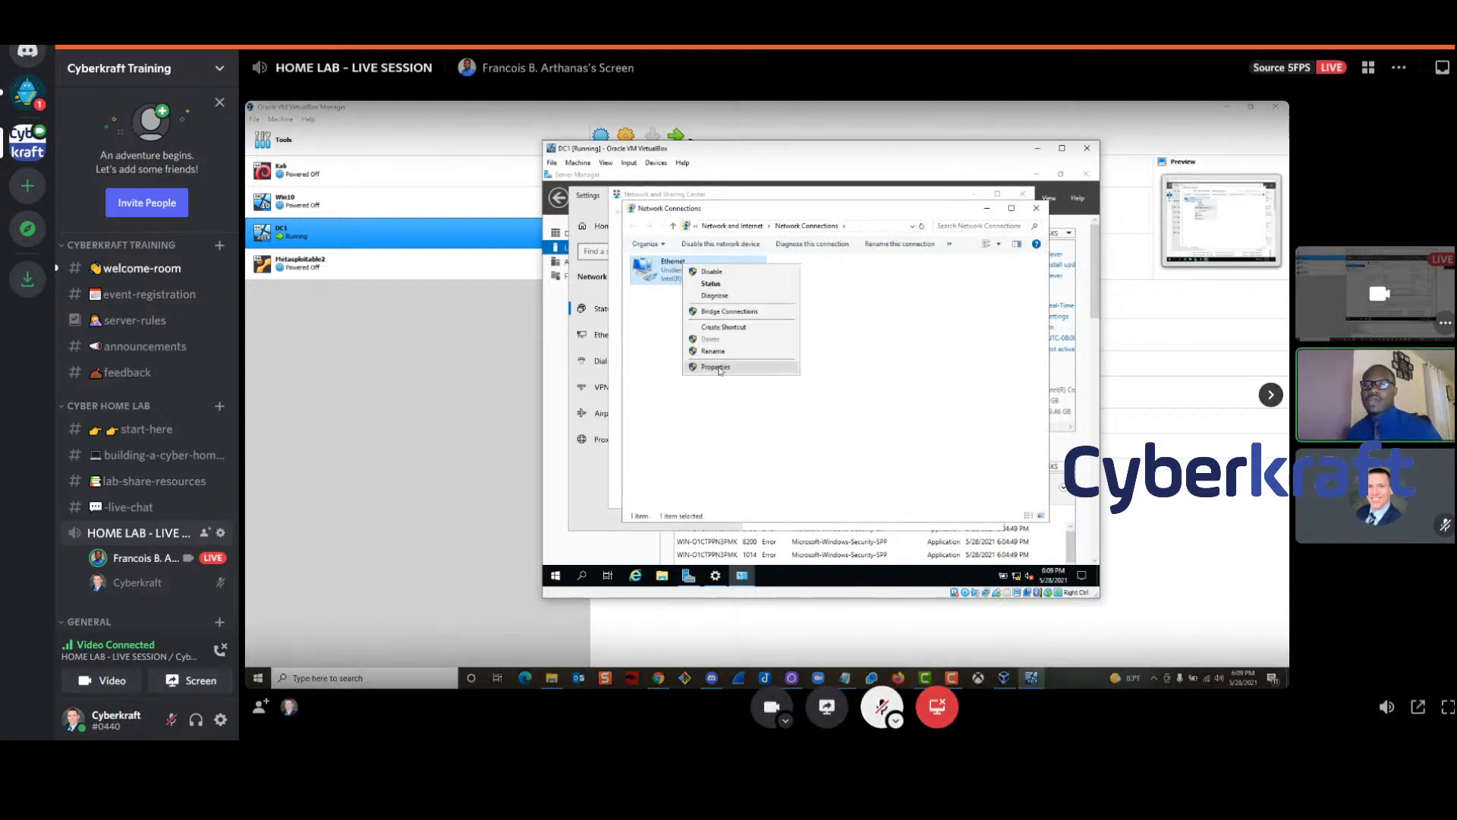
pyautogui.click(716, 367)
pyautogui.moveTo(744, 254); pyautogui.dragTo(878, 256)
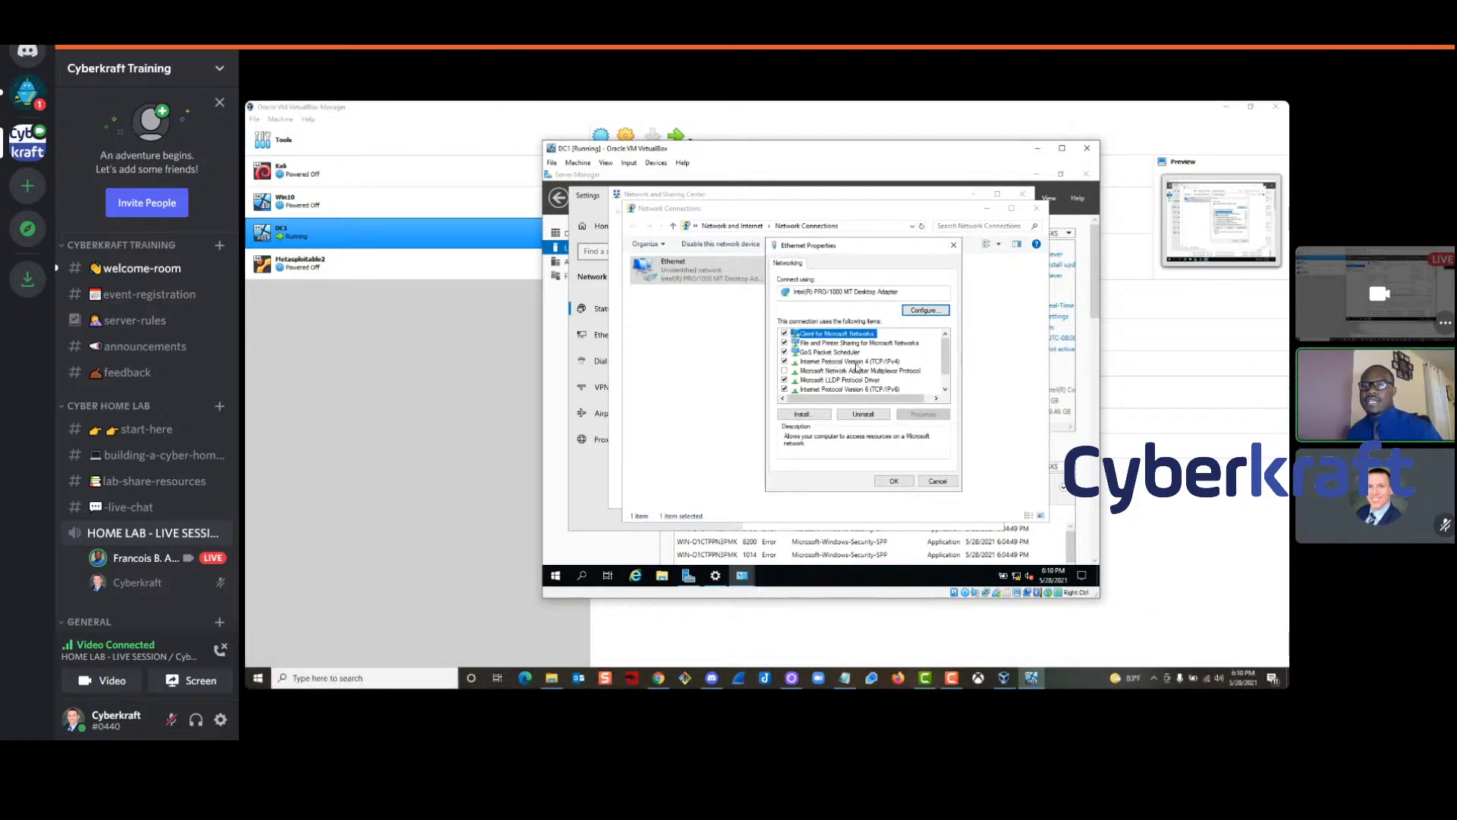
pyautogui.click(856, 364)
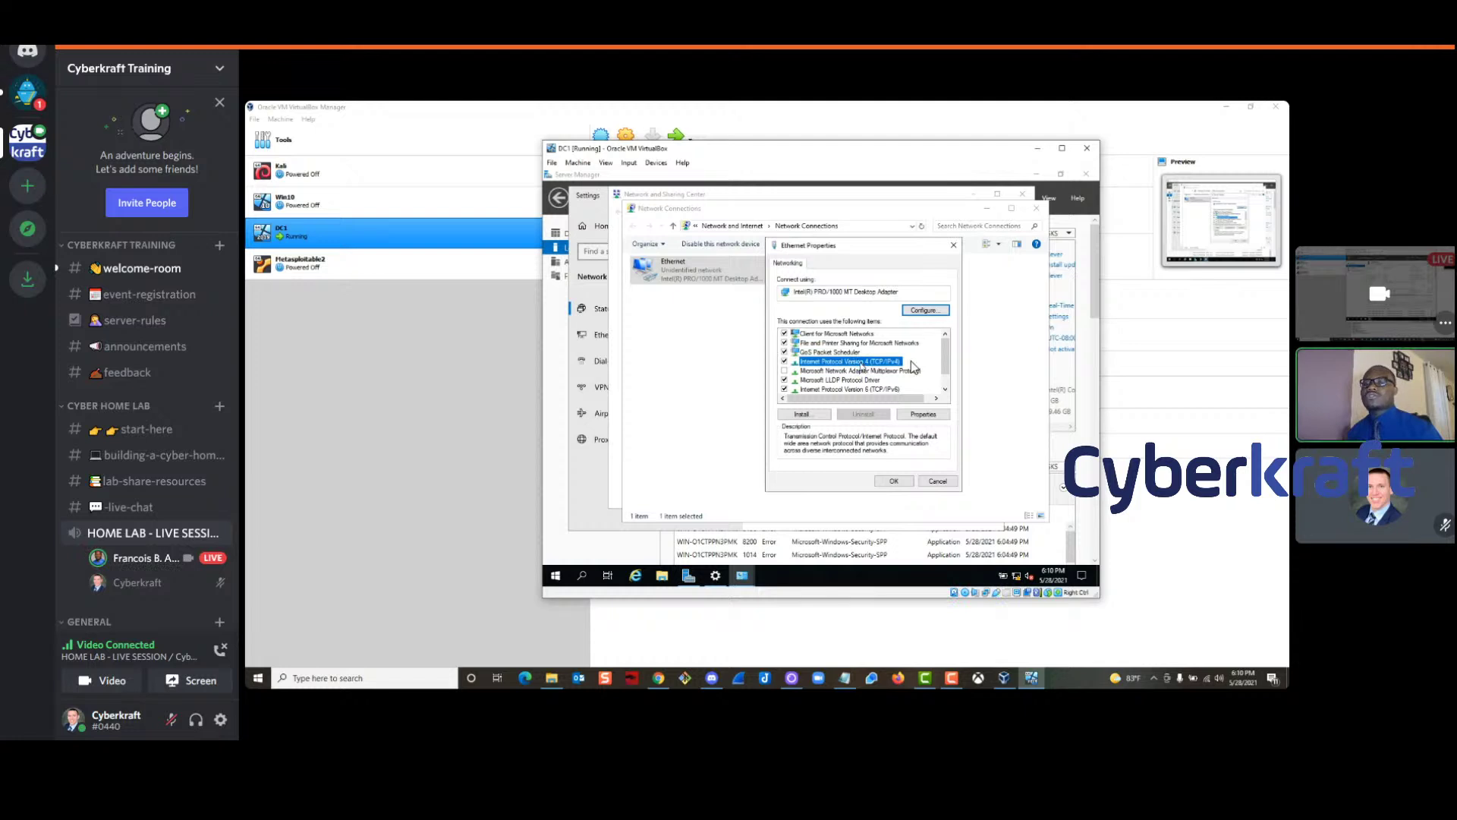
pyautogui.doubleClick(861, 362)
pyautogui.moveTo(877, 287); pyautogui.dragTo(905, 271)
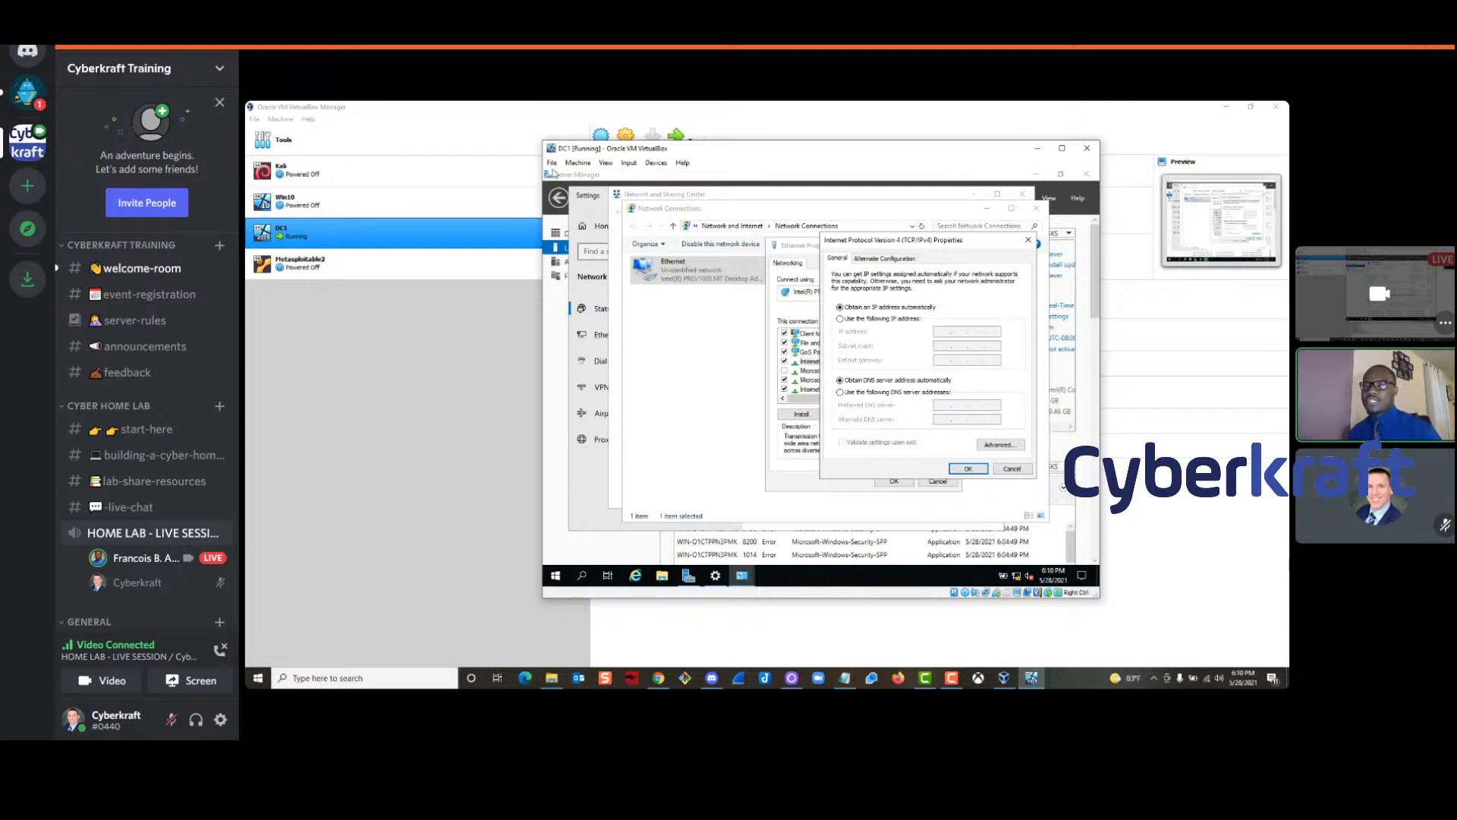
# Switch DC1's IPv4 settings to 'Use the following IP address'
pyautogui.click(840, 320)
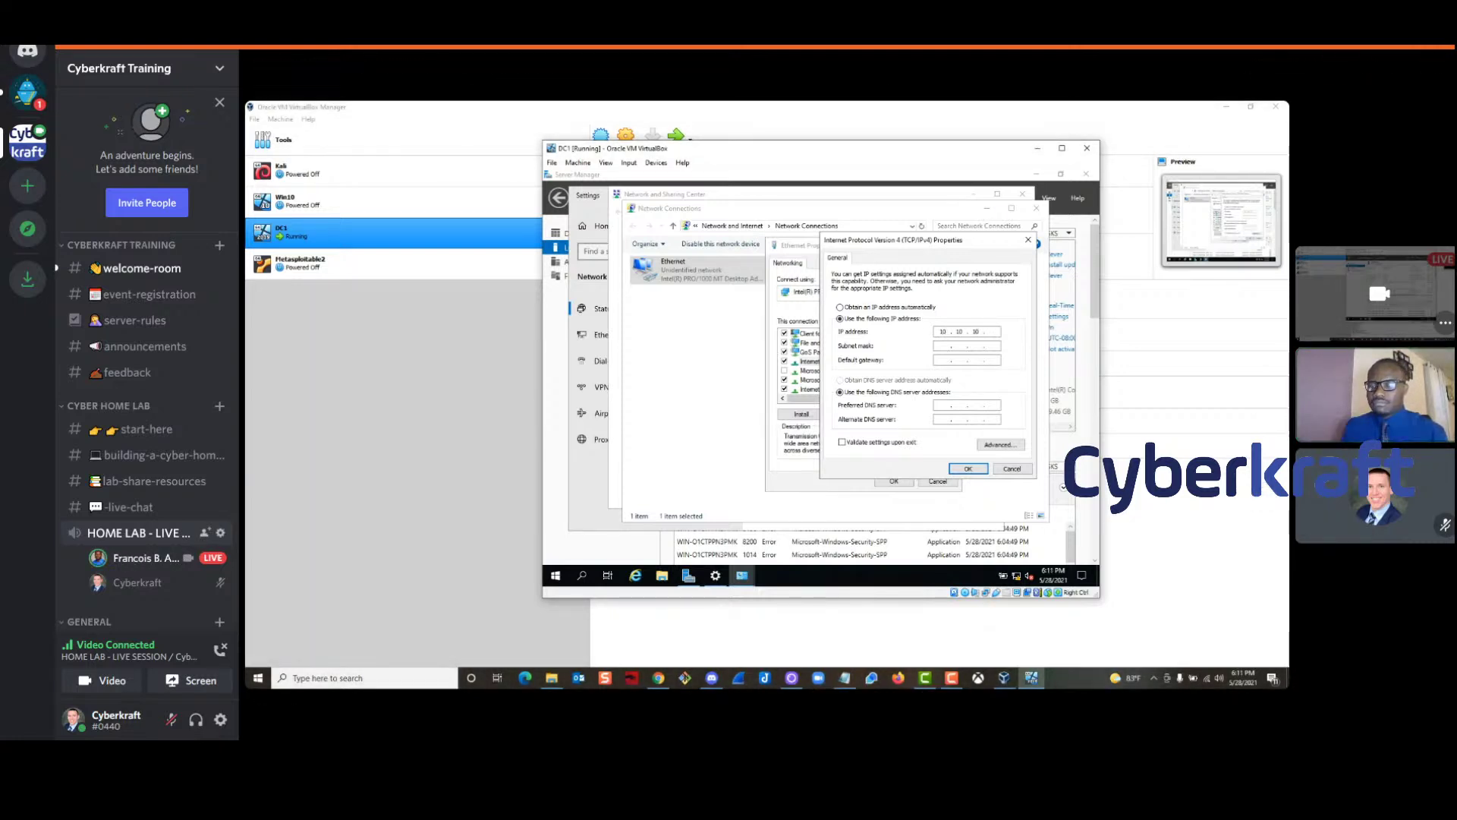
# Complete DC1's IPv4 address as 10.10.10.222
pyautogui.write('22')
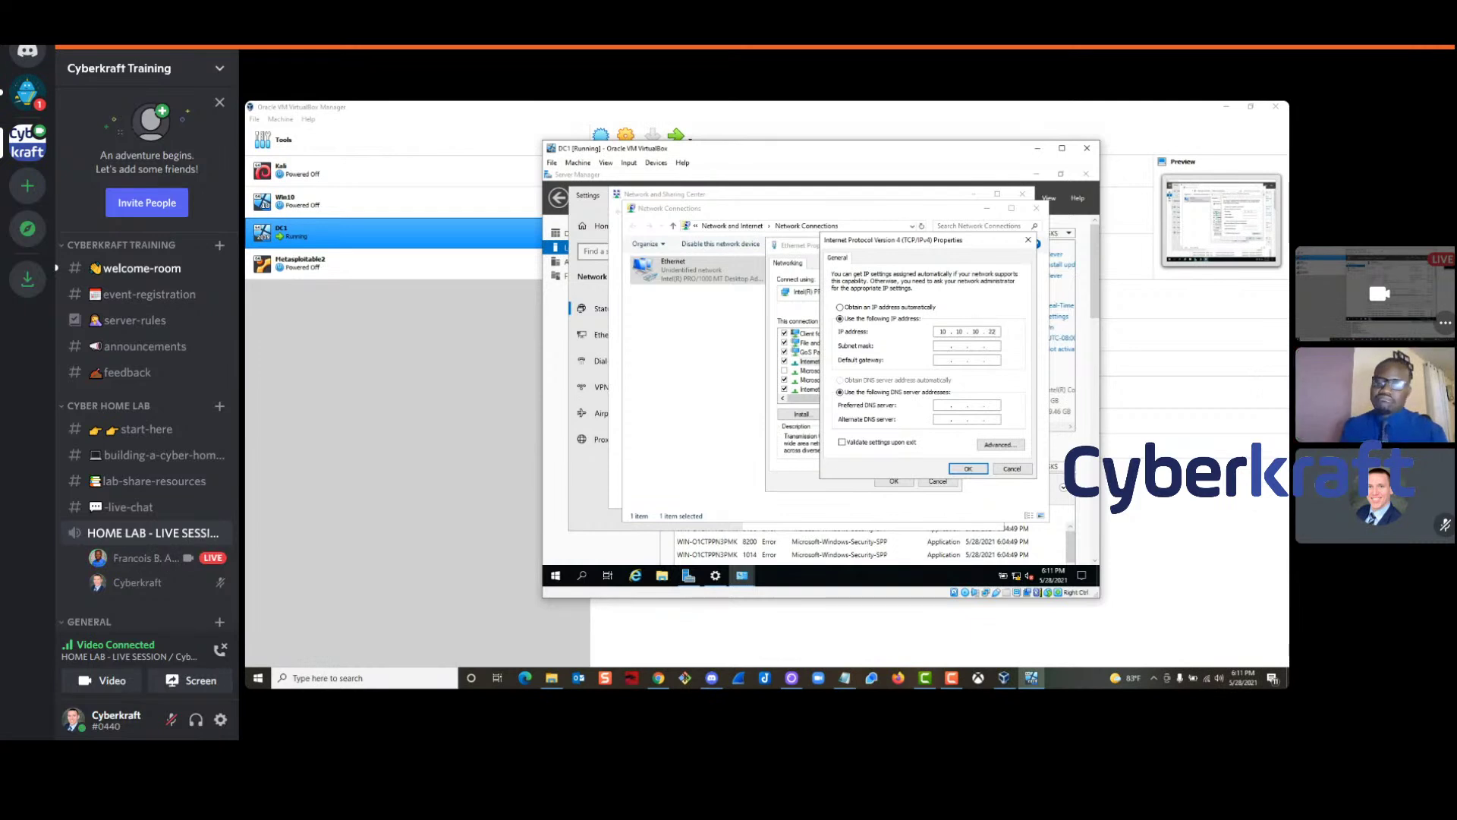
pyautogui.write('2')
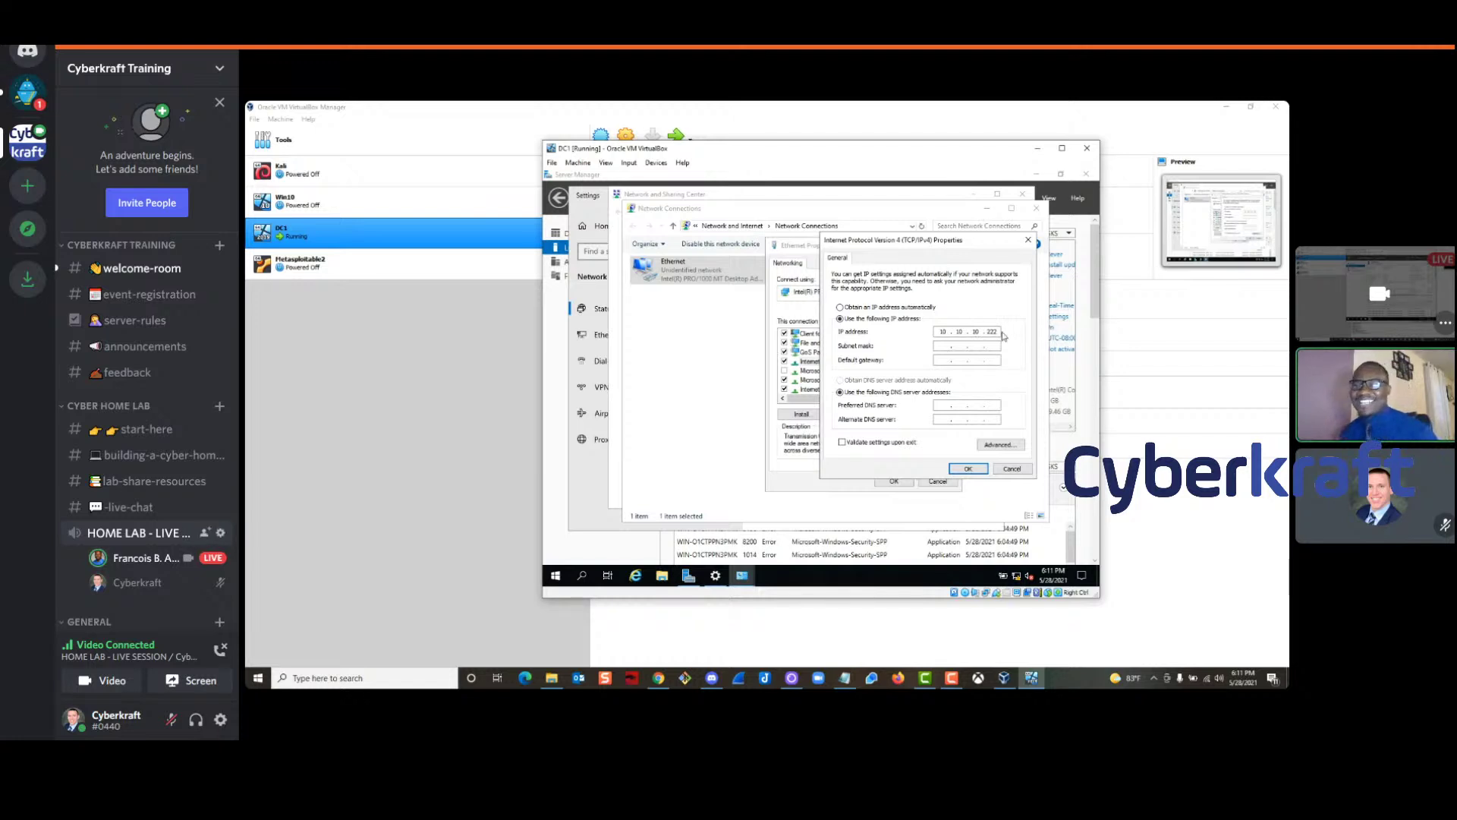
pyautogui.moveTo(1199, 632)
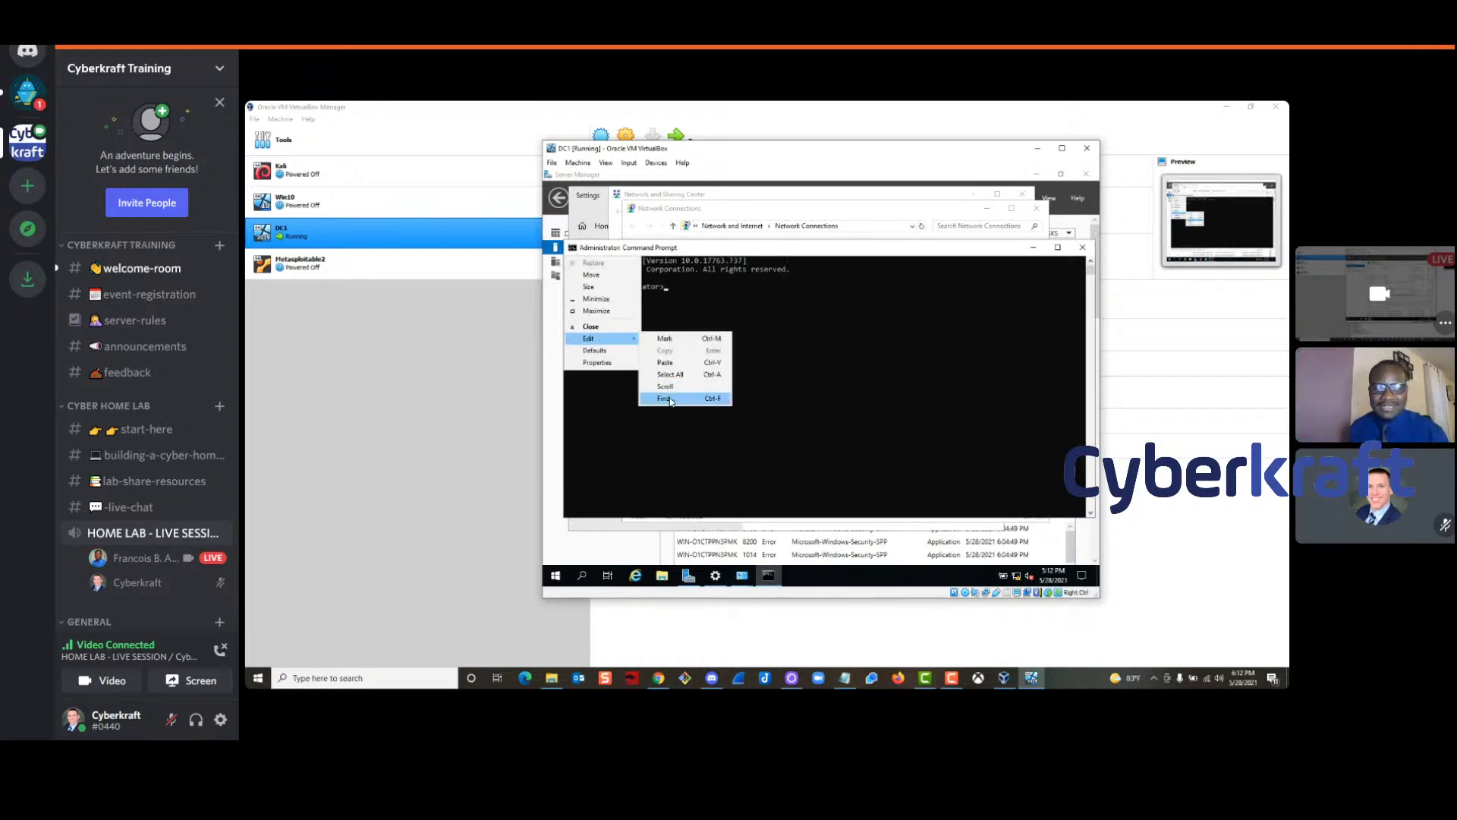
# Set the Command Prompt font size to 28 and maximize the window
pyautogui.click(597, 362)
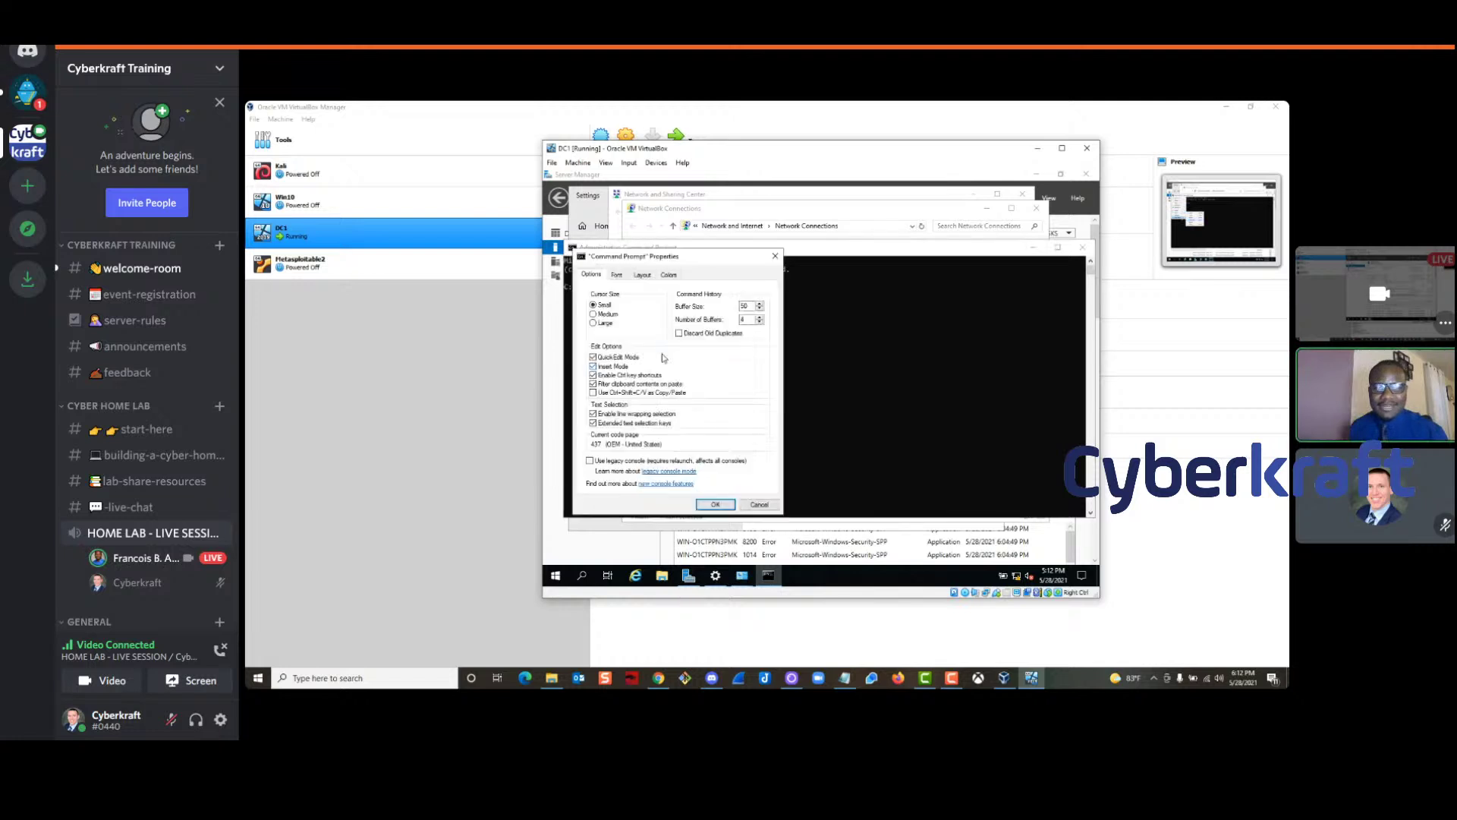
pyautogui.click(616, 274)
pyautogui.click(593, 340)
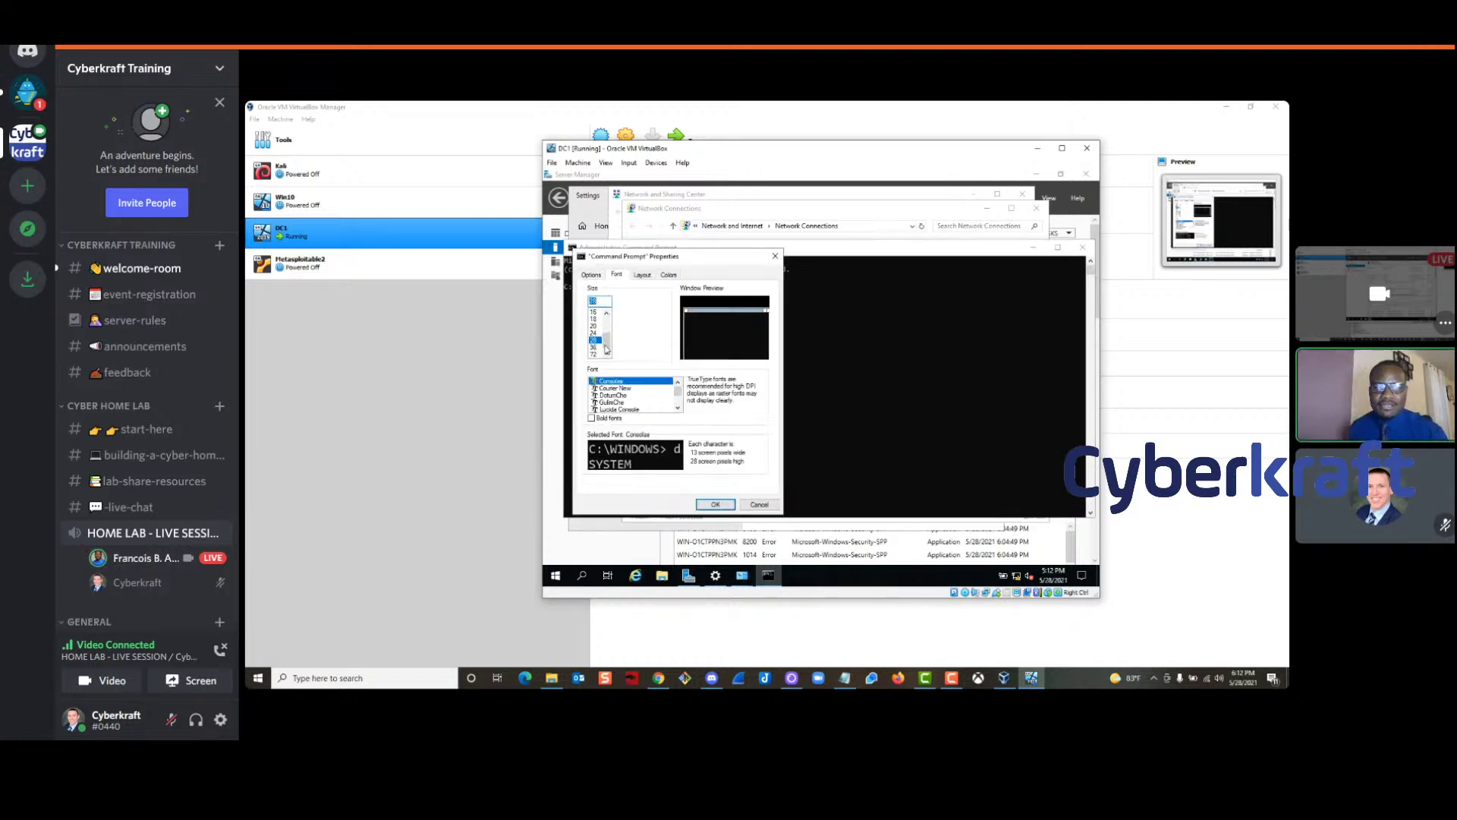
pyautogui.click(715, 504)
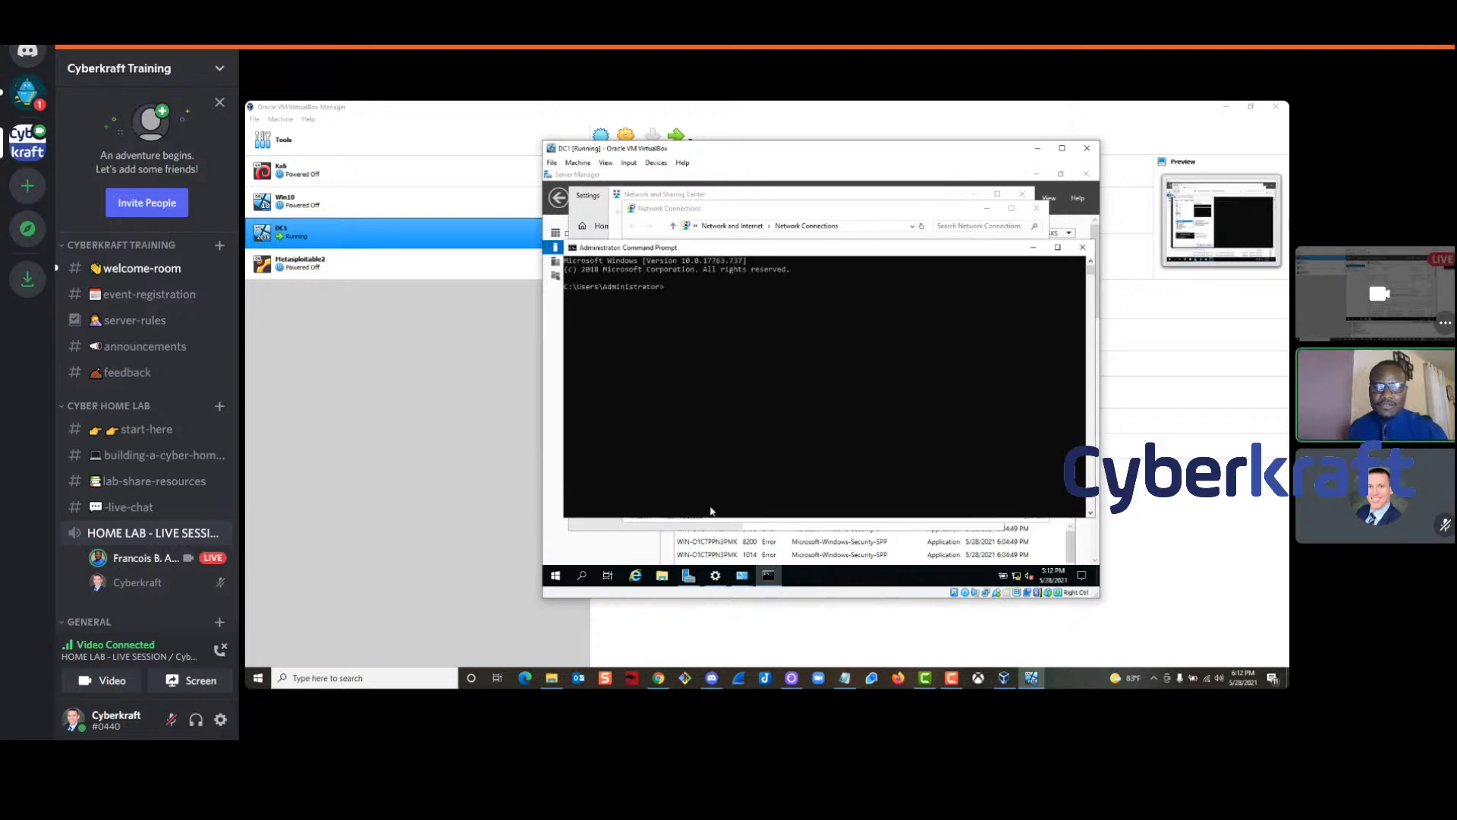
pyautogui.click(1066, 249)
# Run ipconfig, highlight IPv4 10.10.10.222 and mask 255.255.255.0, then close Command Prompt and Network Connections
pyautogui.moveTo(1189, 683)
pyautogui.write('ipconfig')
pyautogui.press('Return')
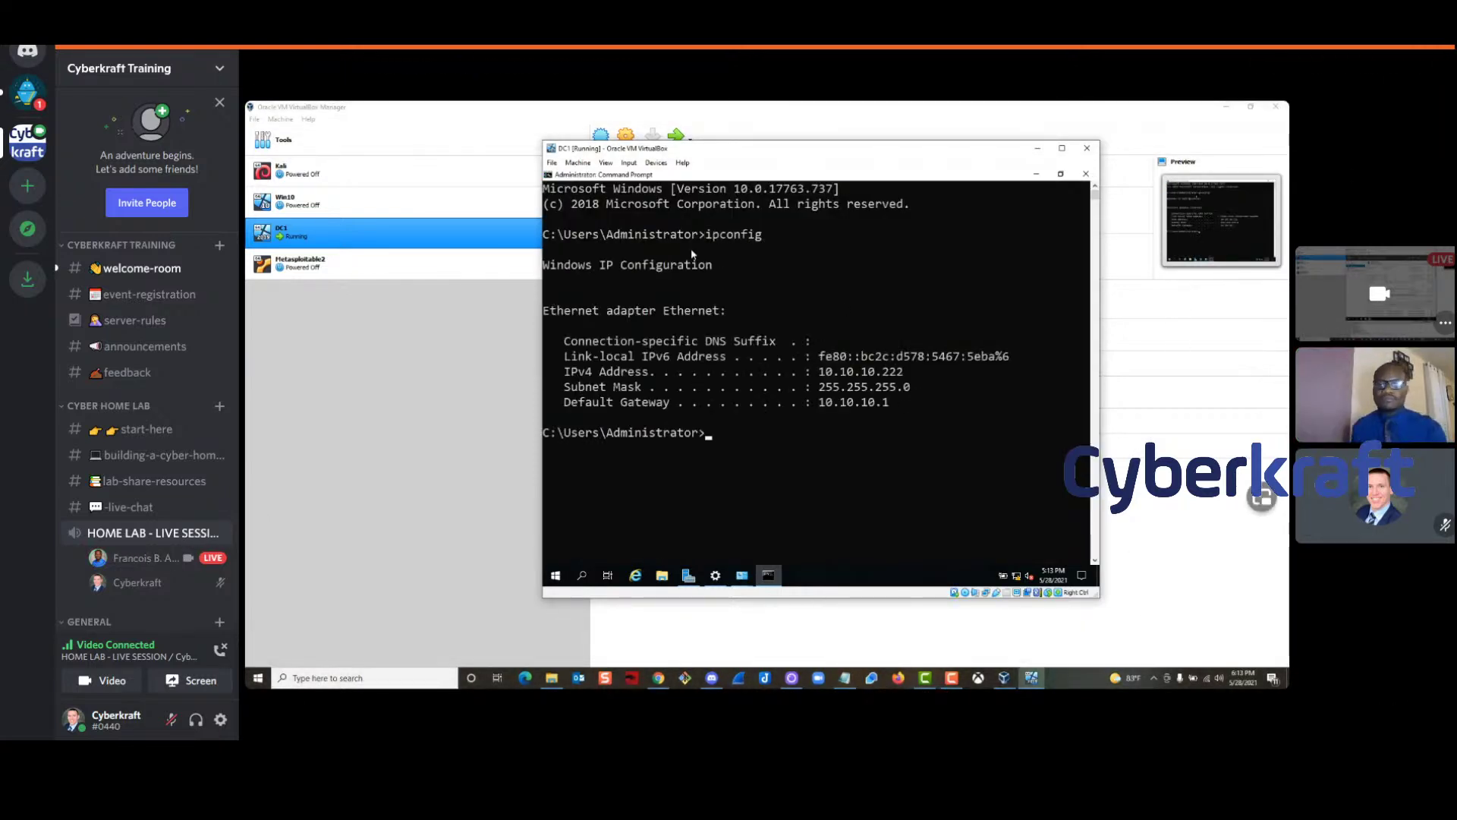
pyautogui.moveTo(911, 373); pyautogui.dragTo(823, 377)
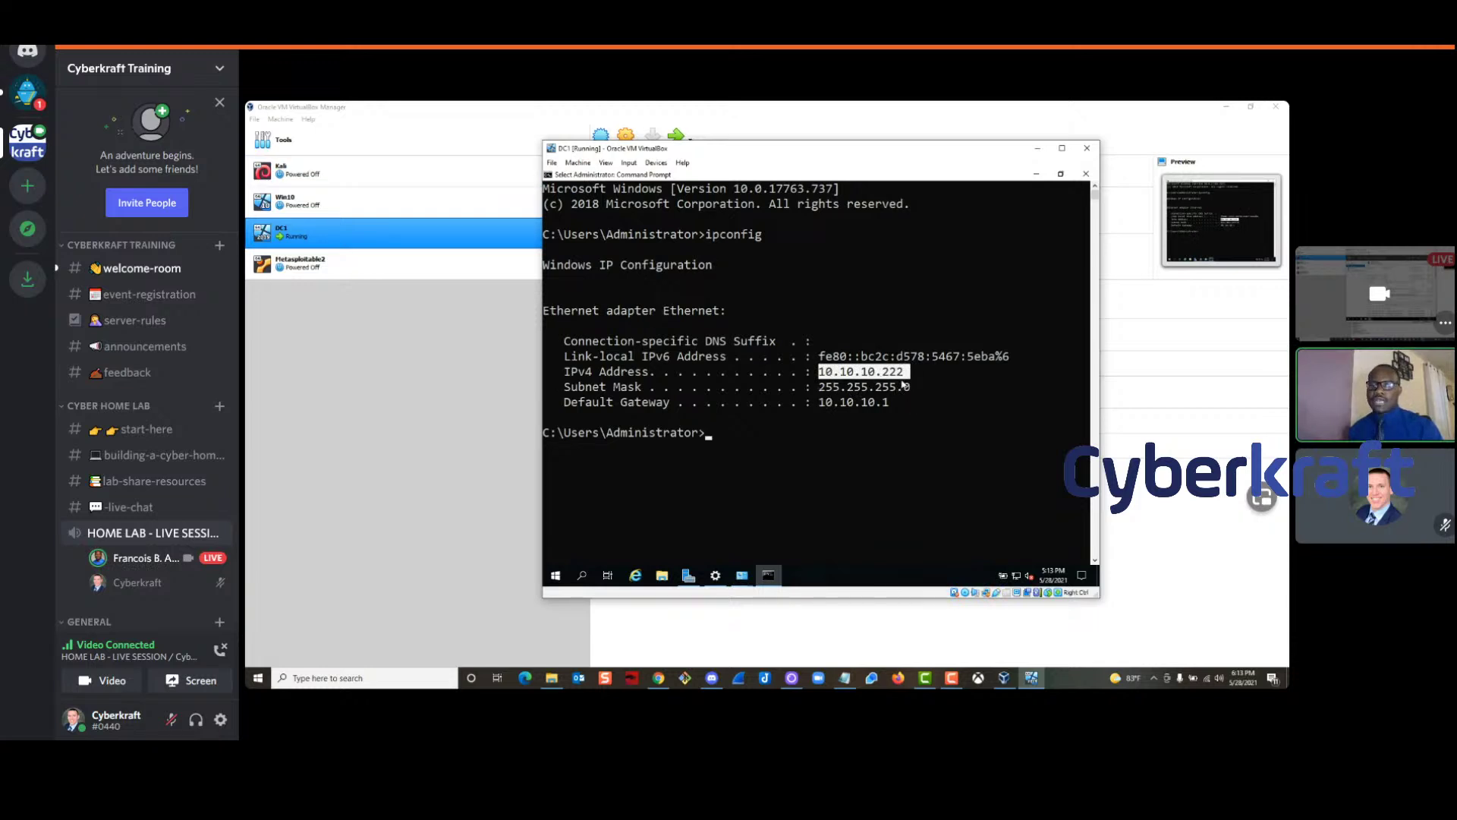
pyautogui.moveTo(896, 402); pyautogui.dragTo(930, 387)
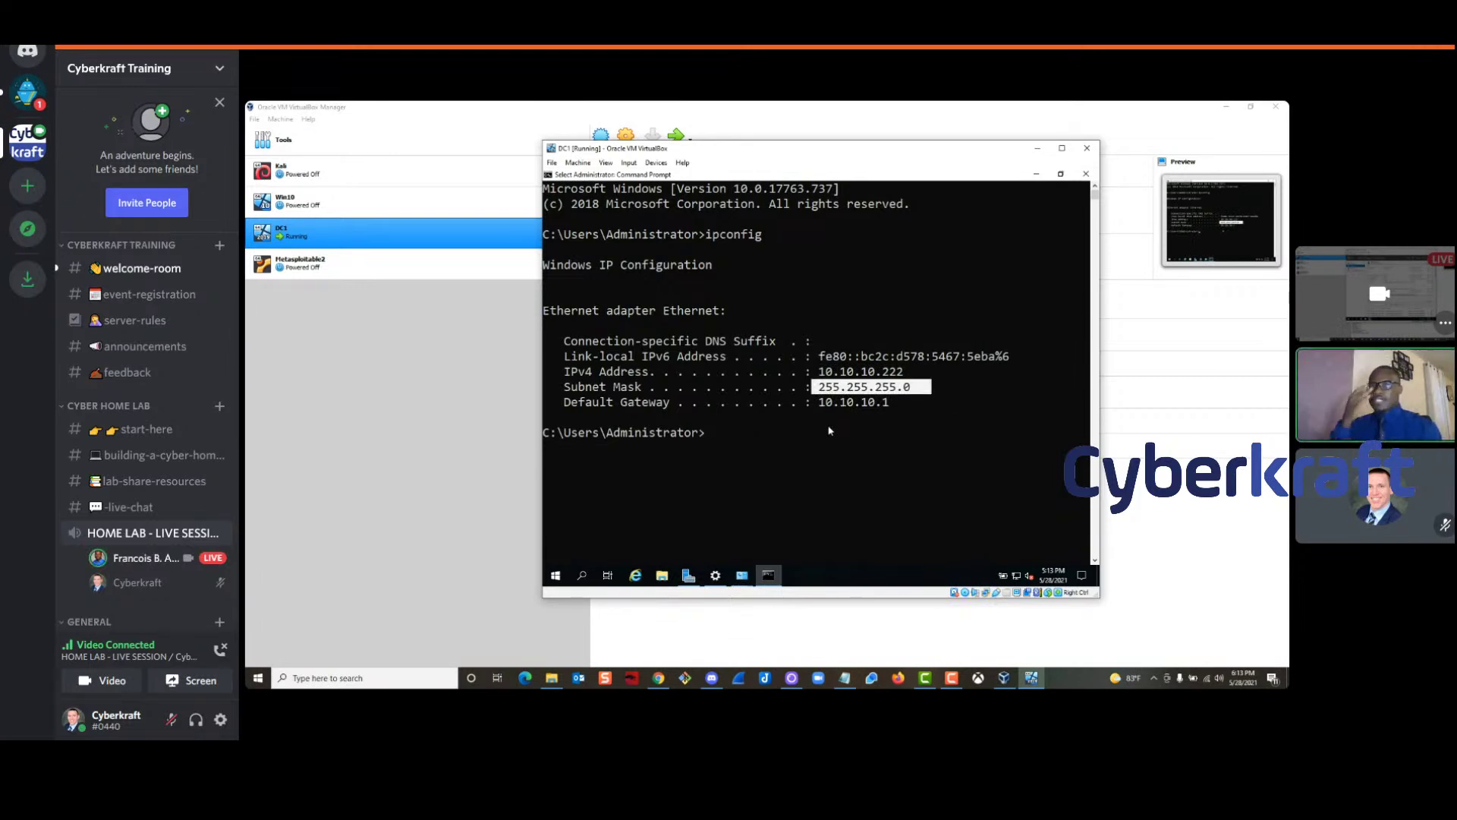
pyautogui.click(1085, 175)
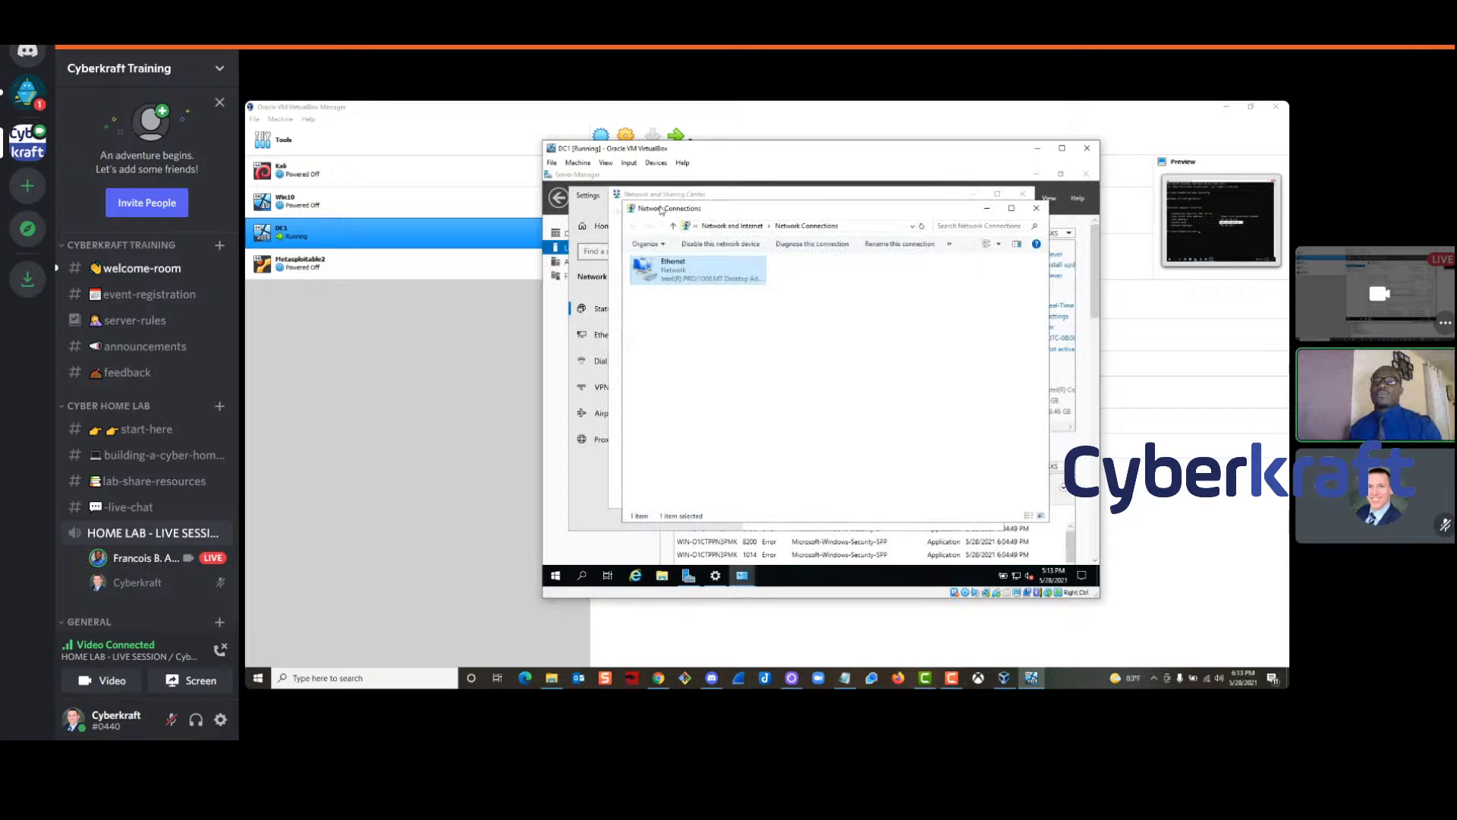
pyautogui.click(1037, 209)
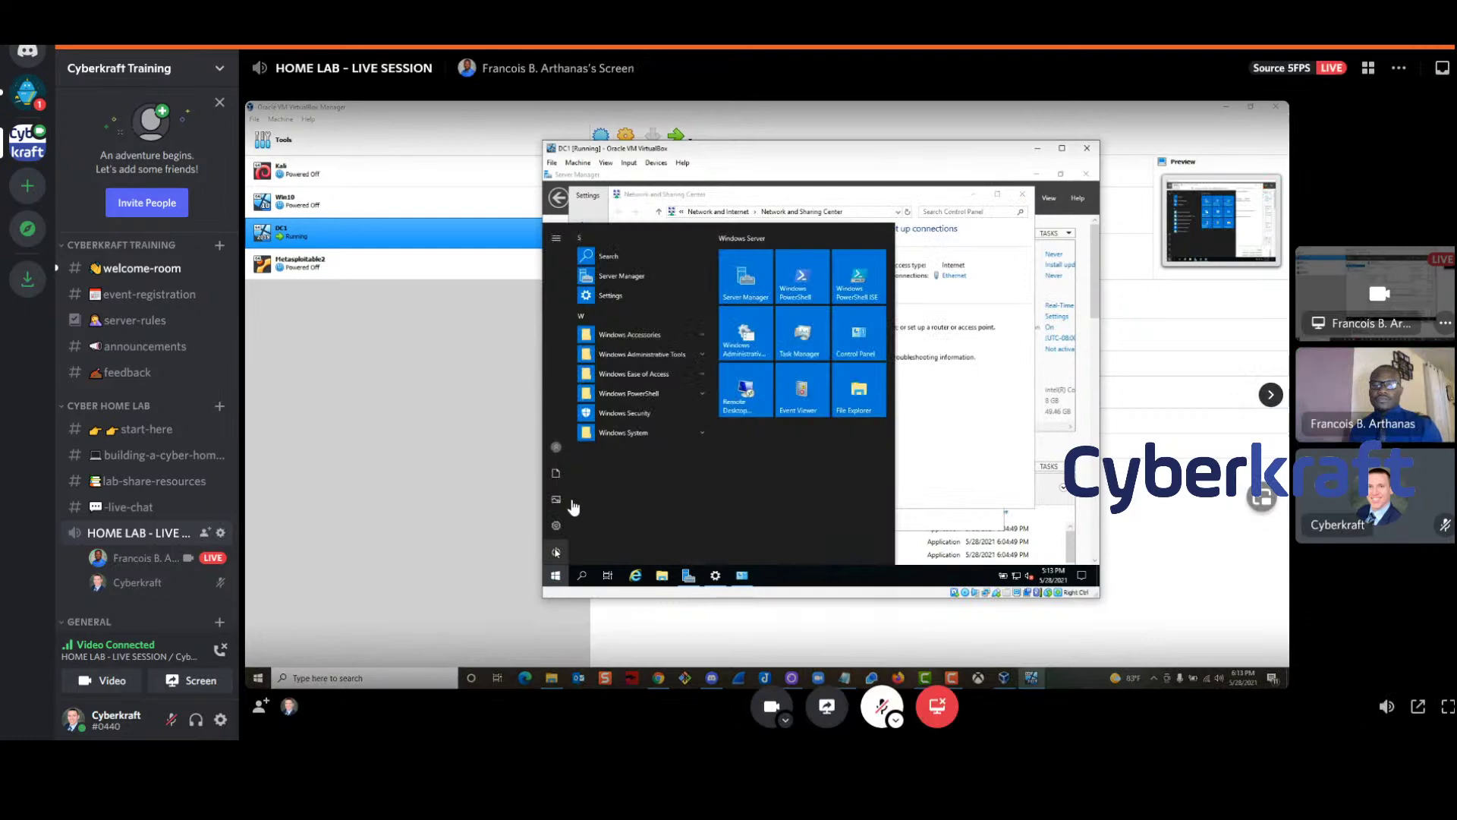
pyautogui.click(123, 507)
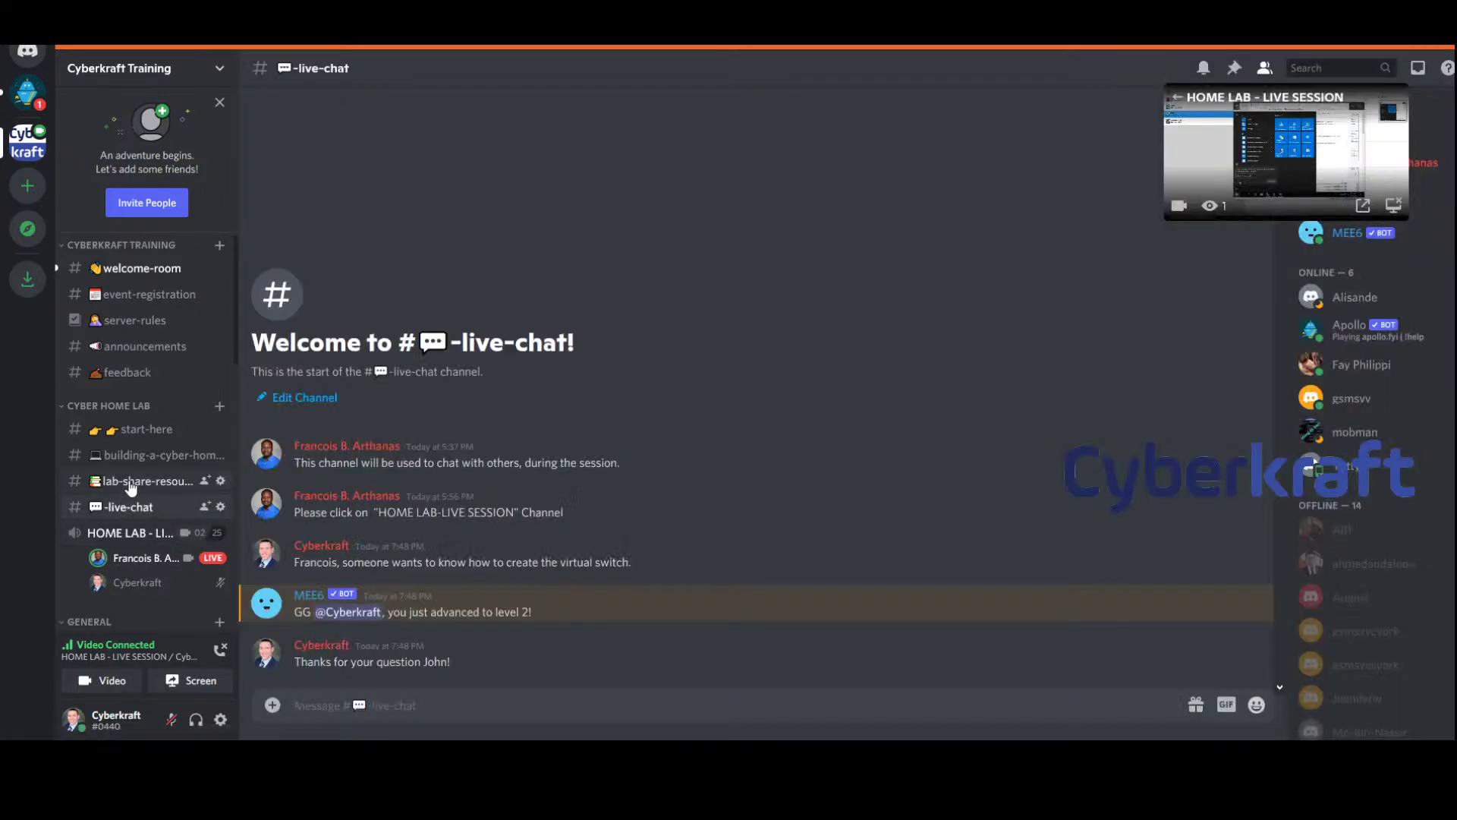
pyautogui.click(130, 482)
pyautogui.click(144, 456)
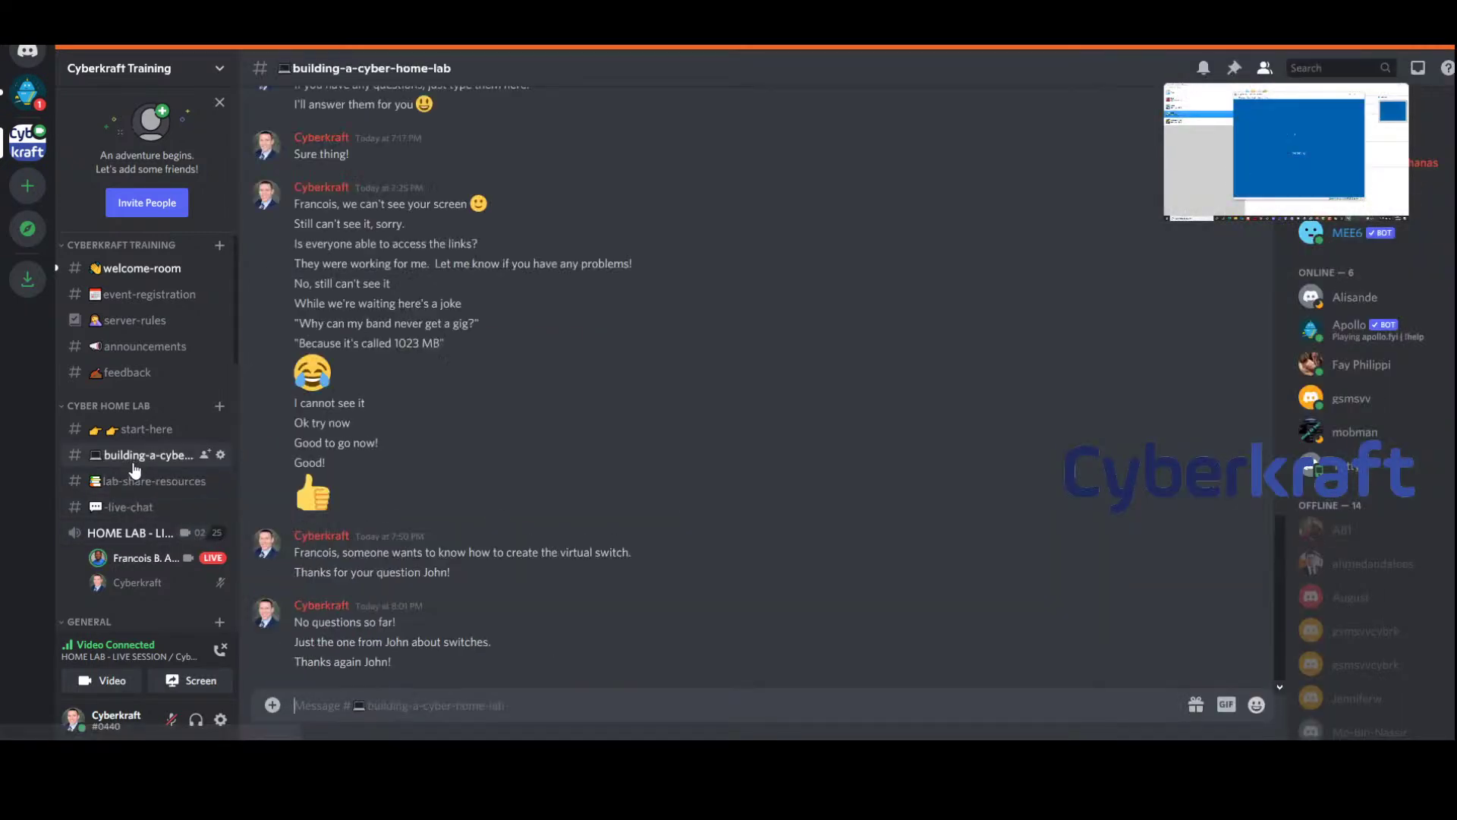
pyautogui.click(126, 532)
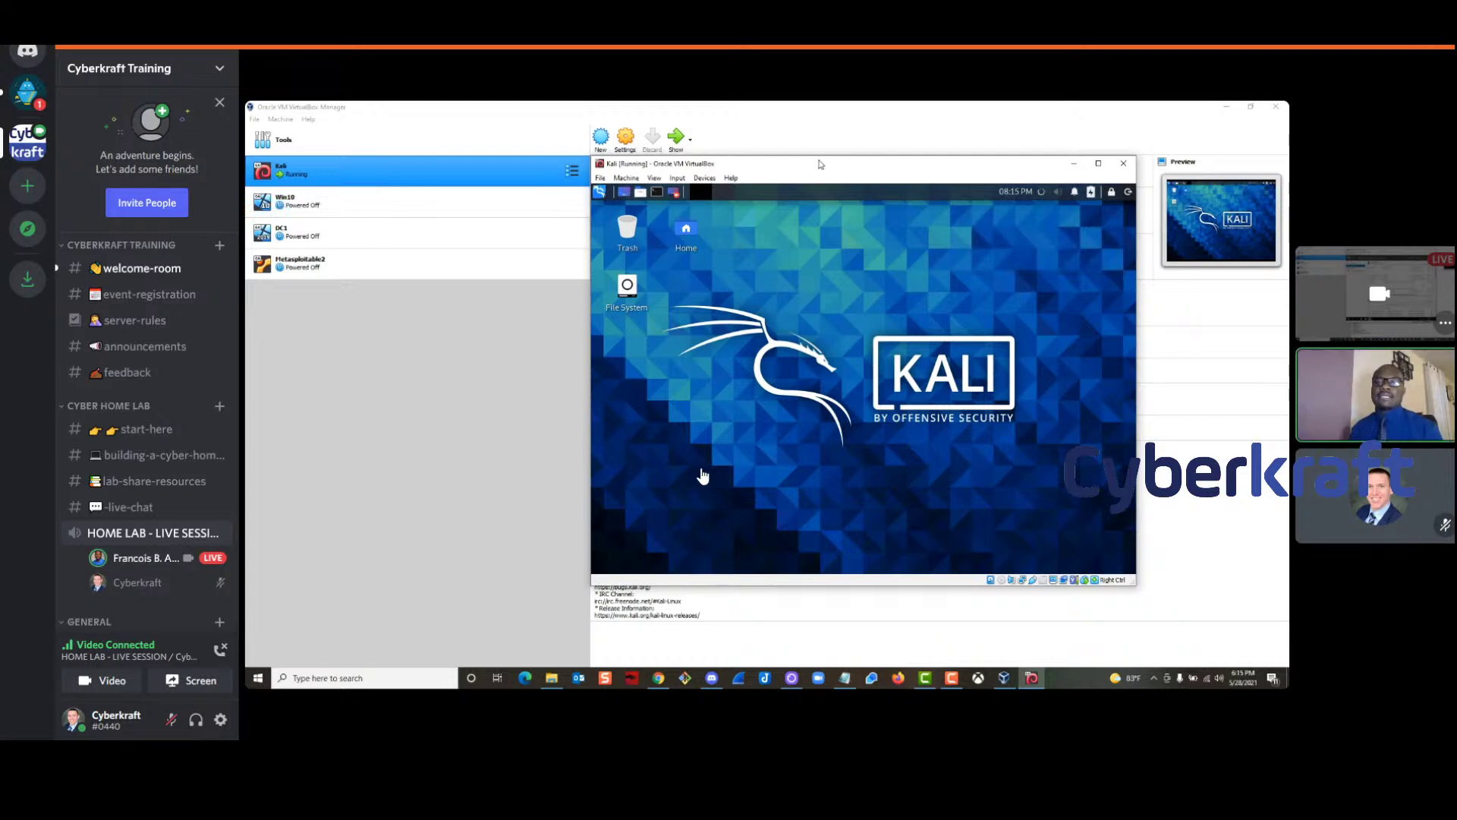
pyautogui.moveTo(819, 164); pyautogui.dragTo(834, 164)
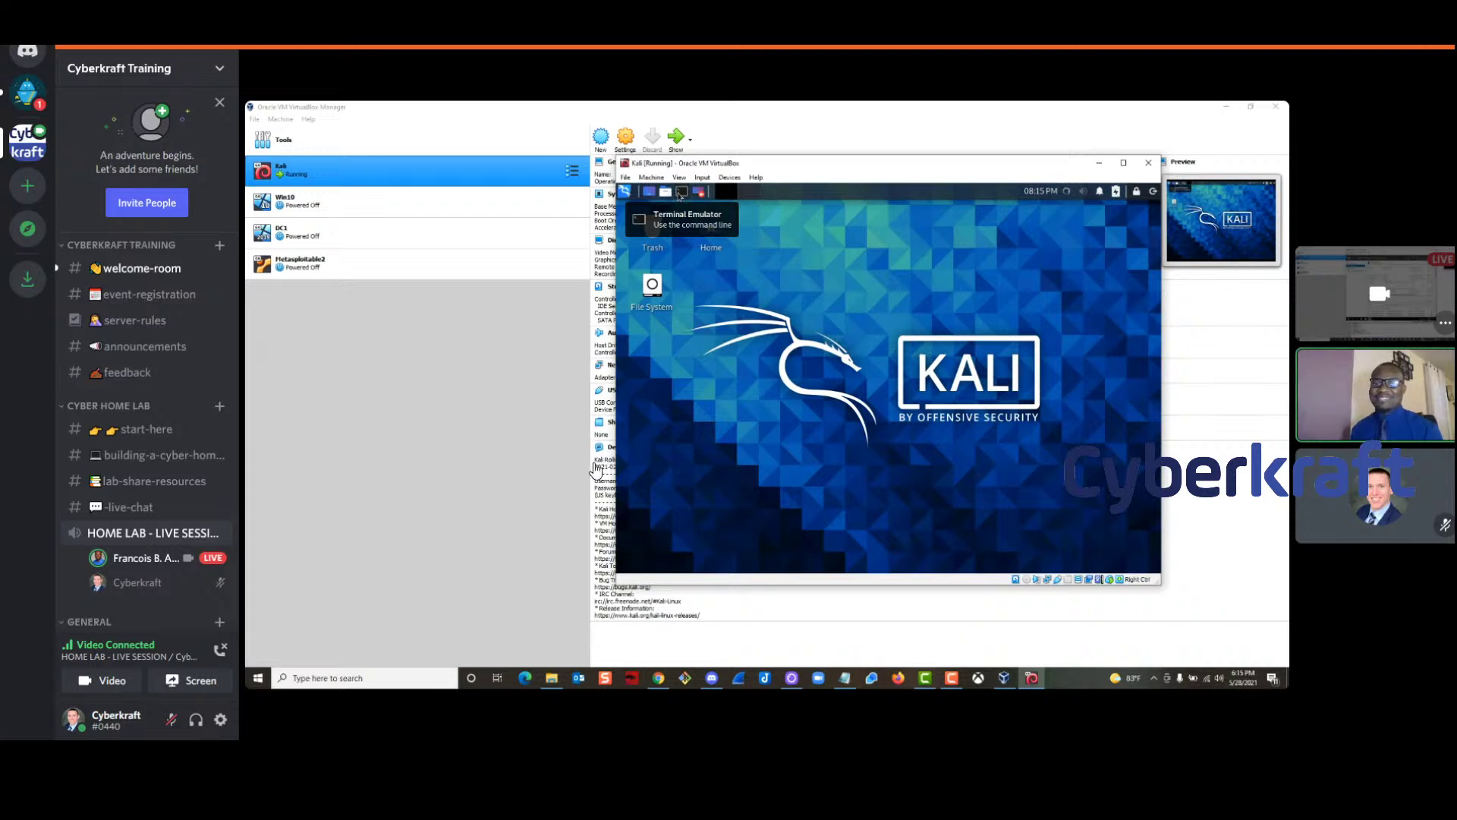
pyautogui.click(681, 192)
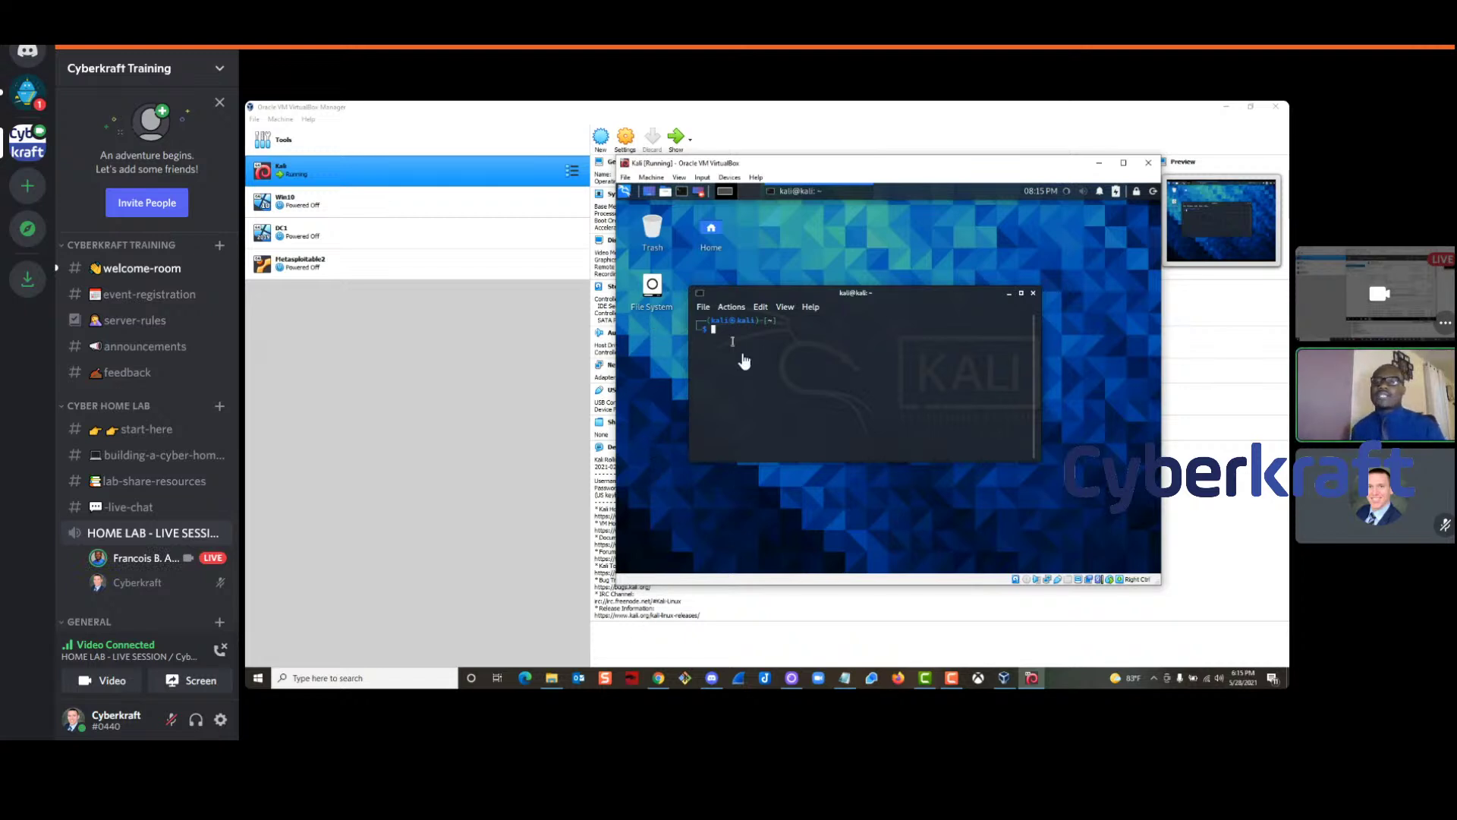
# Run ip a in the Kali terminal to list its network interfaces
pyautogui.moveTo(828, 292); pyautogui.dragTo(858, 222)
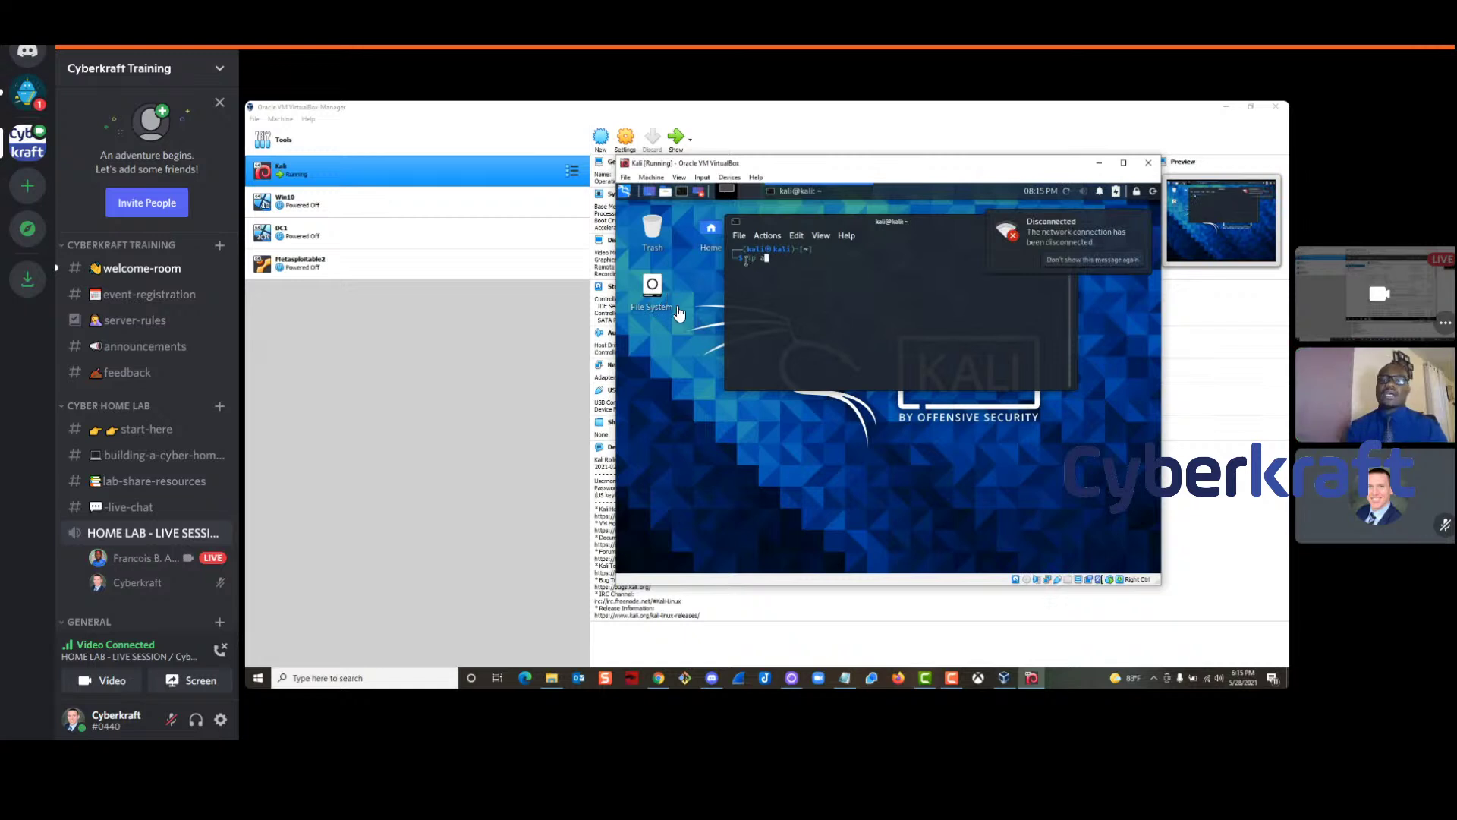
pyautogui.write('a')
pyautogui.press('Return')
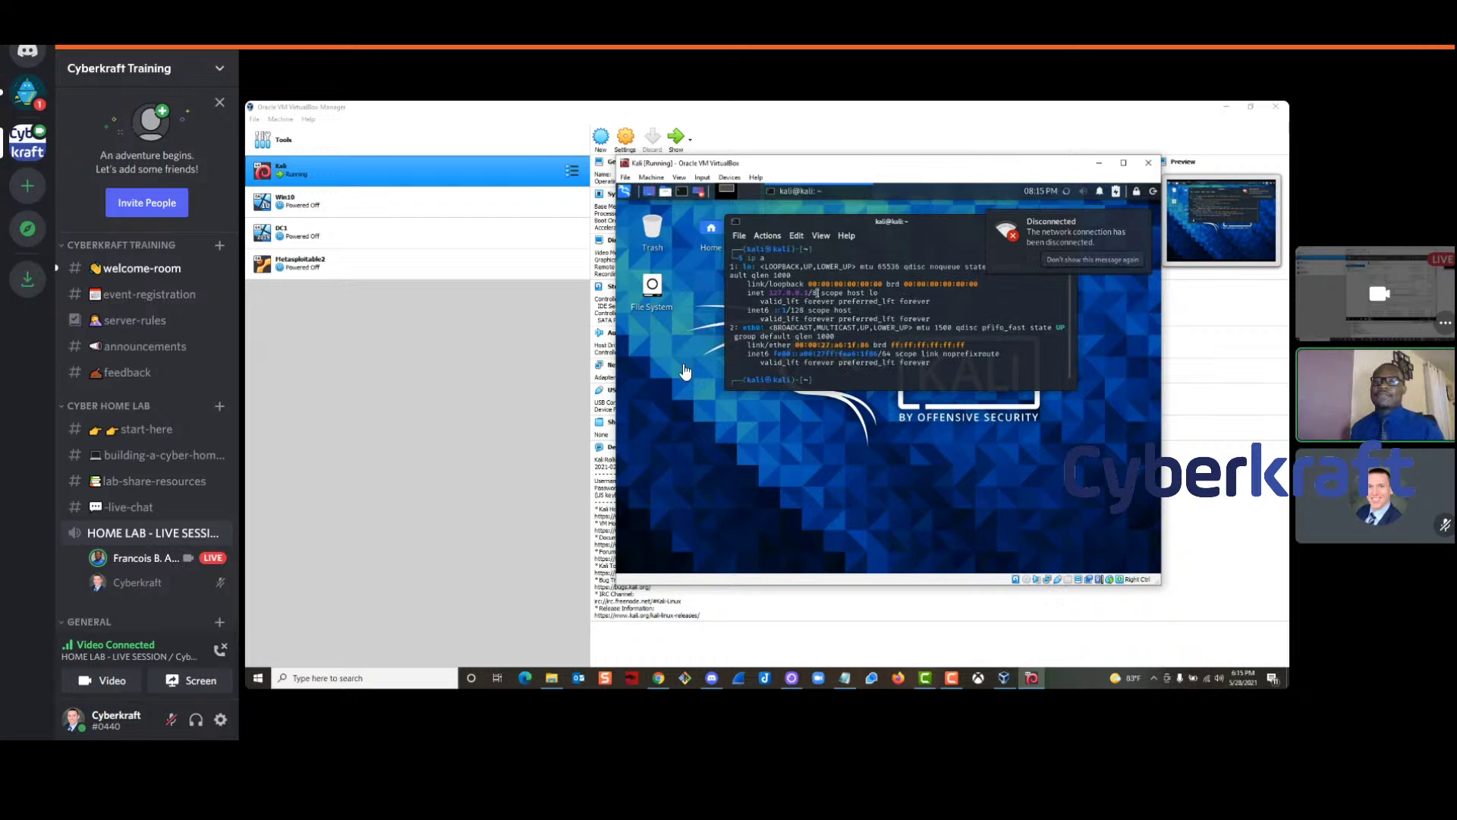
# Zoom the terminal text in three times, maximize it, and highlight eth0 and its inet6 entry
pyautogui.click(740, 236)
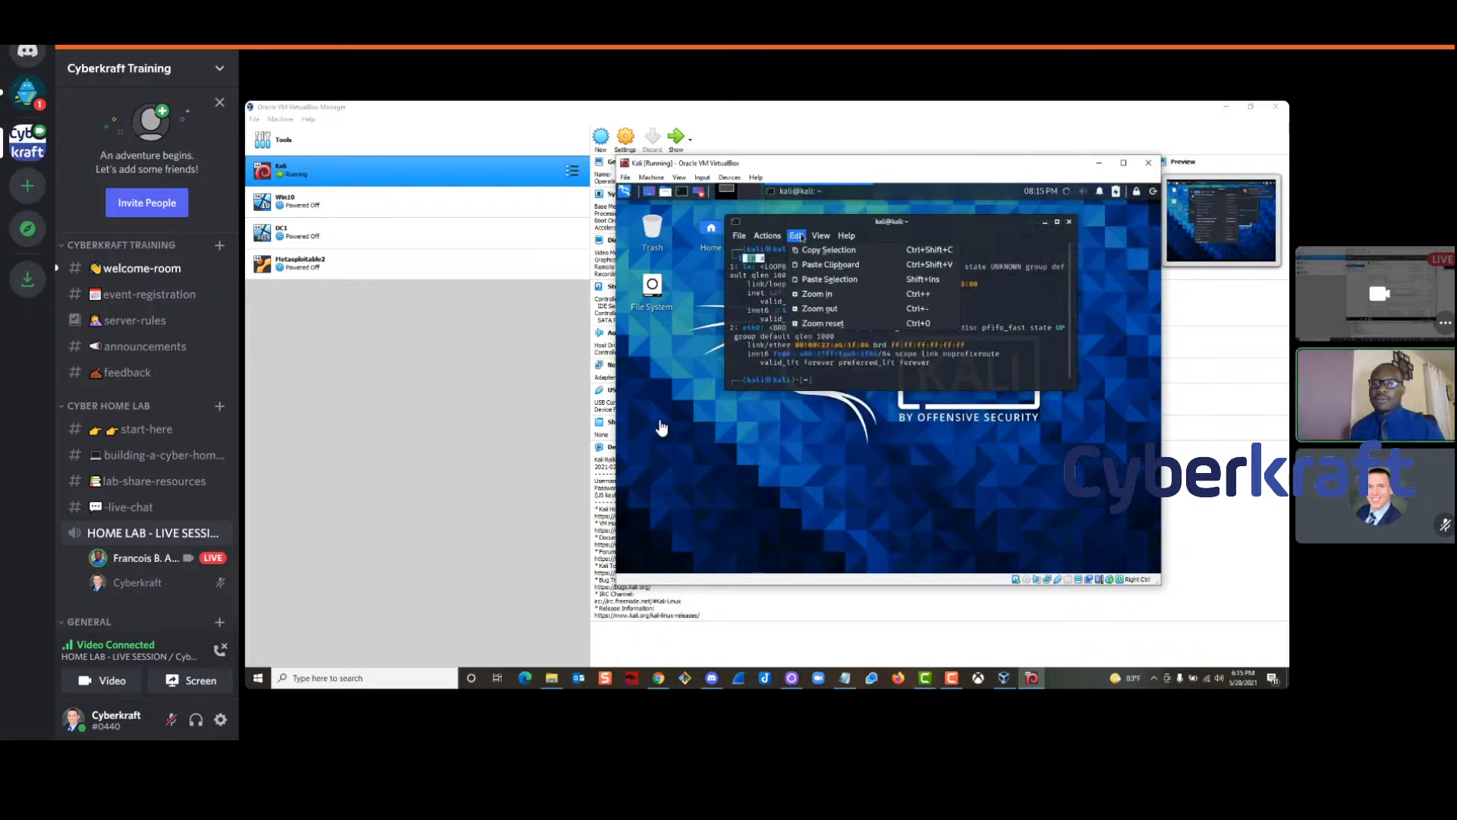
pyautogui.click(830, 296)
pyautogui.click(797, 236)
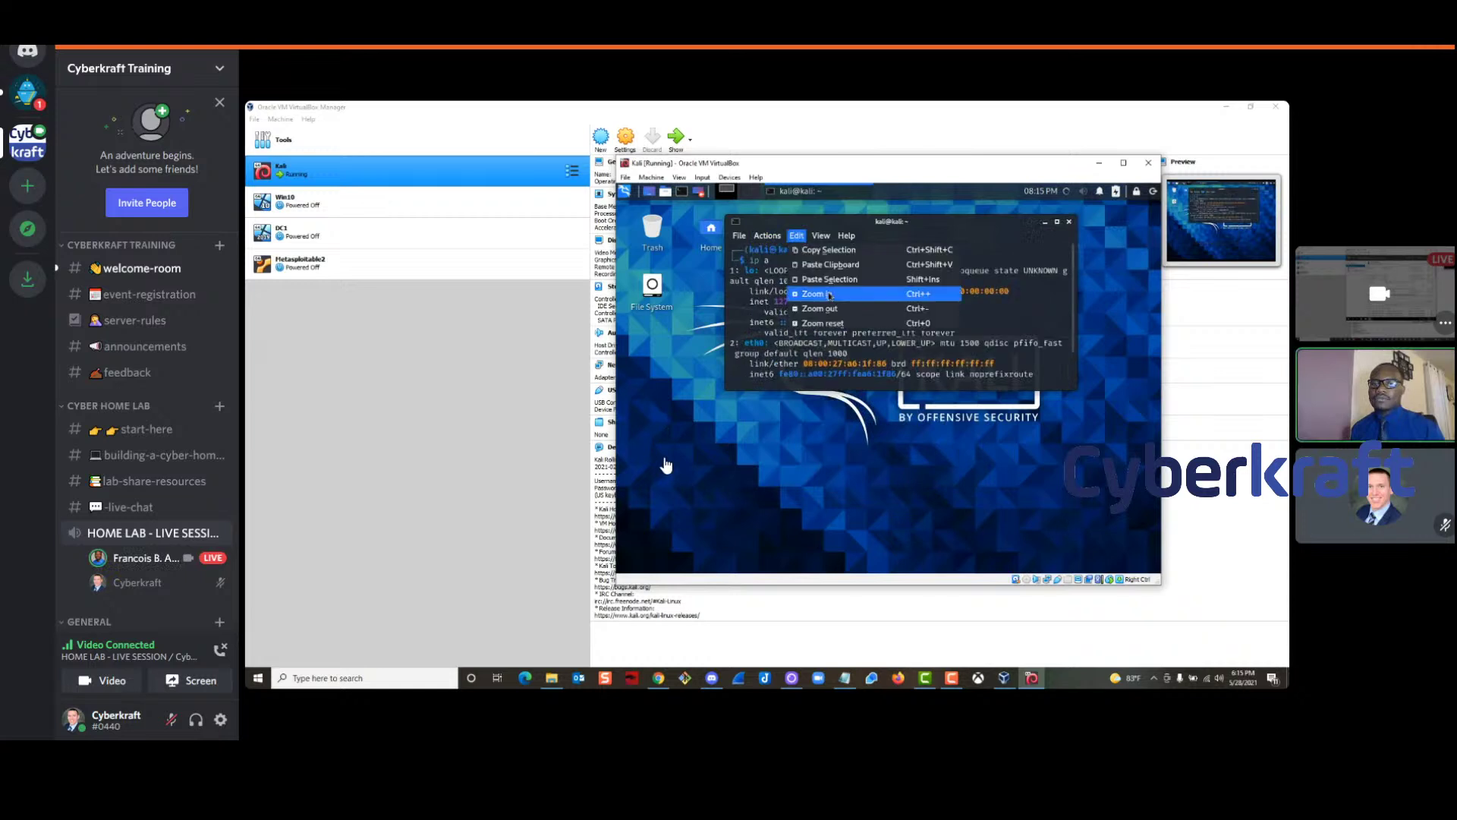
pyautogui.click(819, 294)
pyautogui.click(797, 236)
pyautogui.click(820, 293)
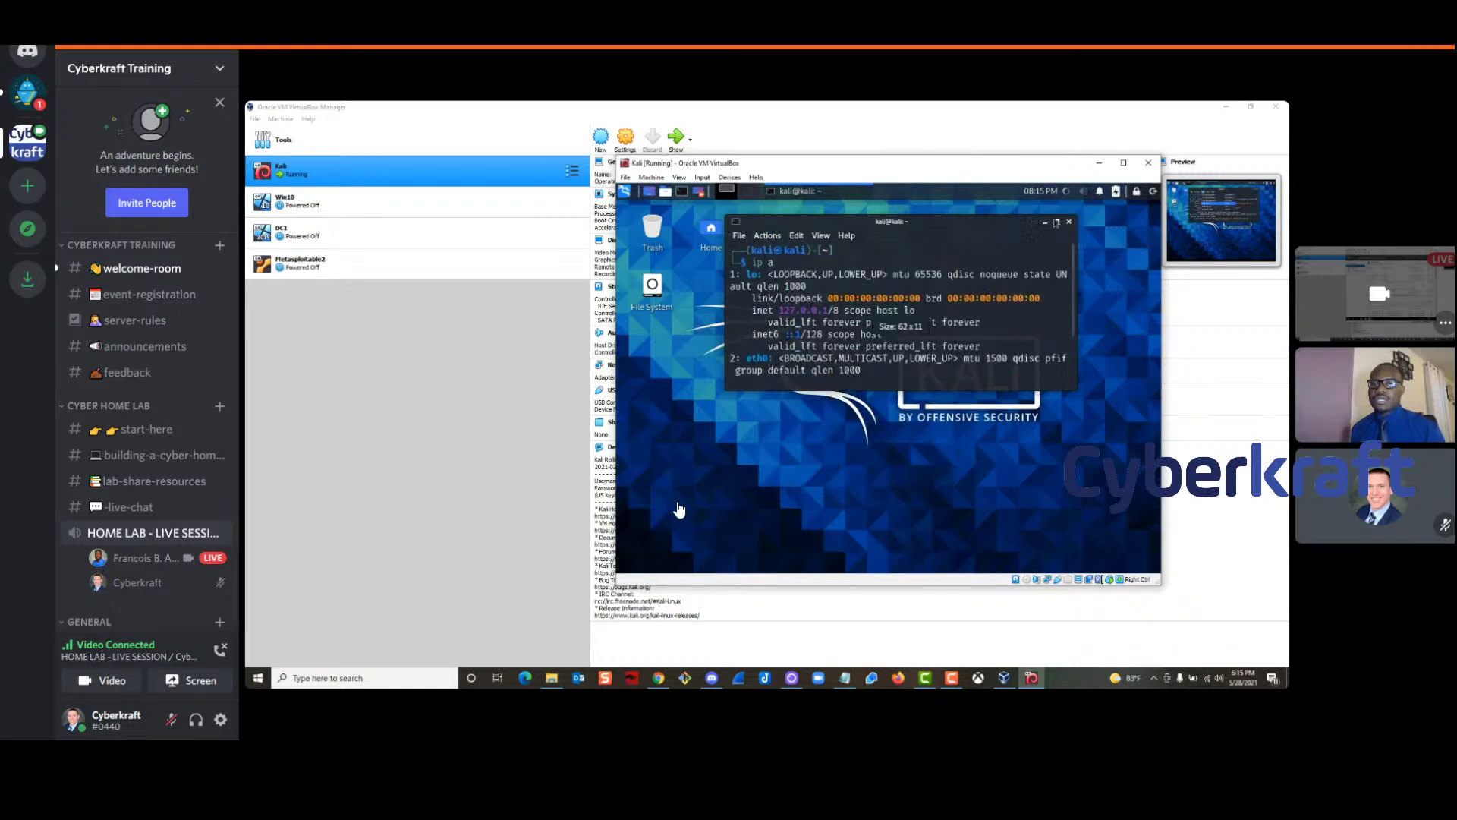
pyautogui.click(1056, 221)
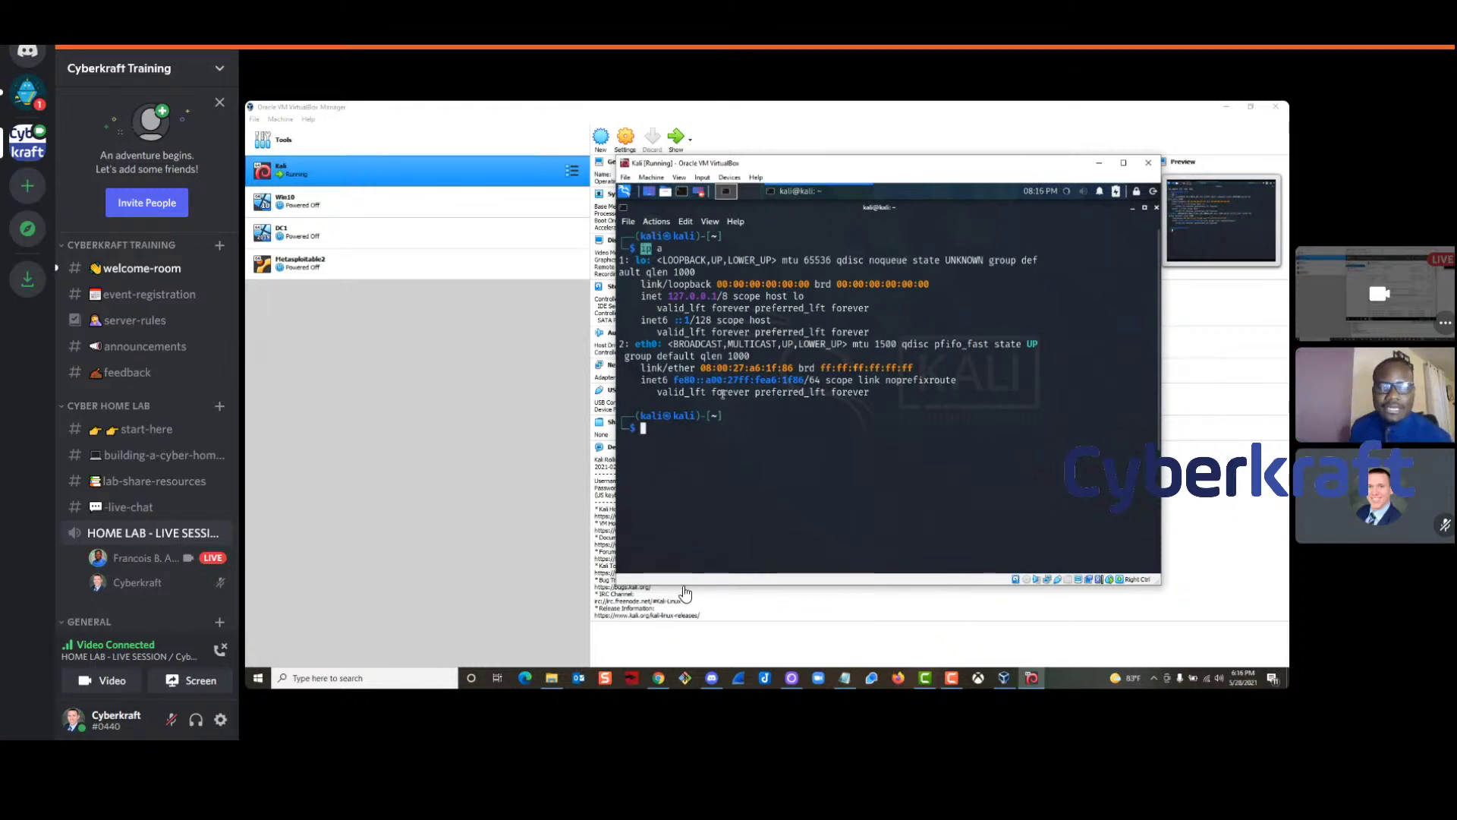
pyautogui.doubleClick(661, 343)
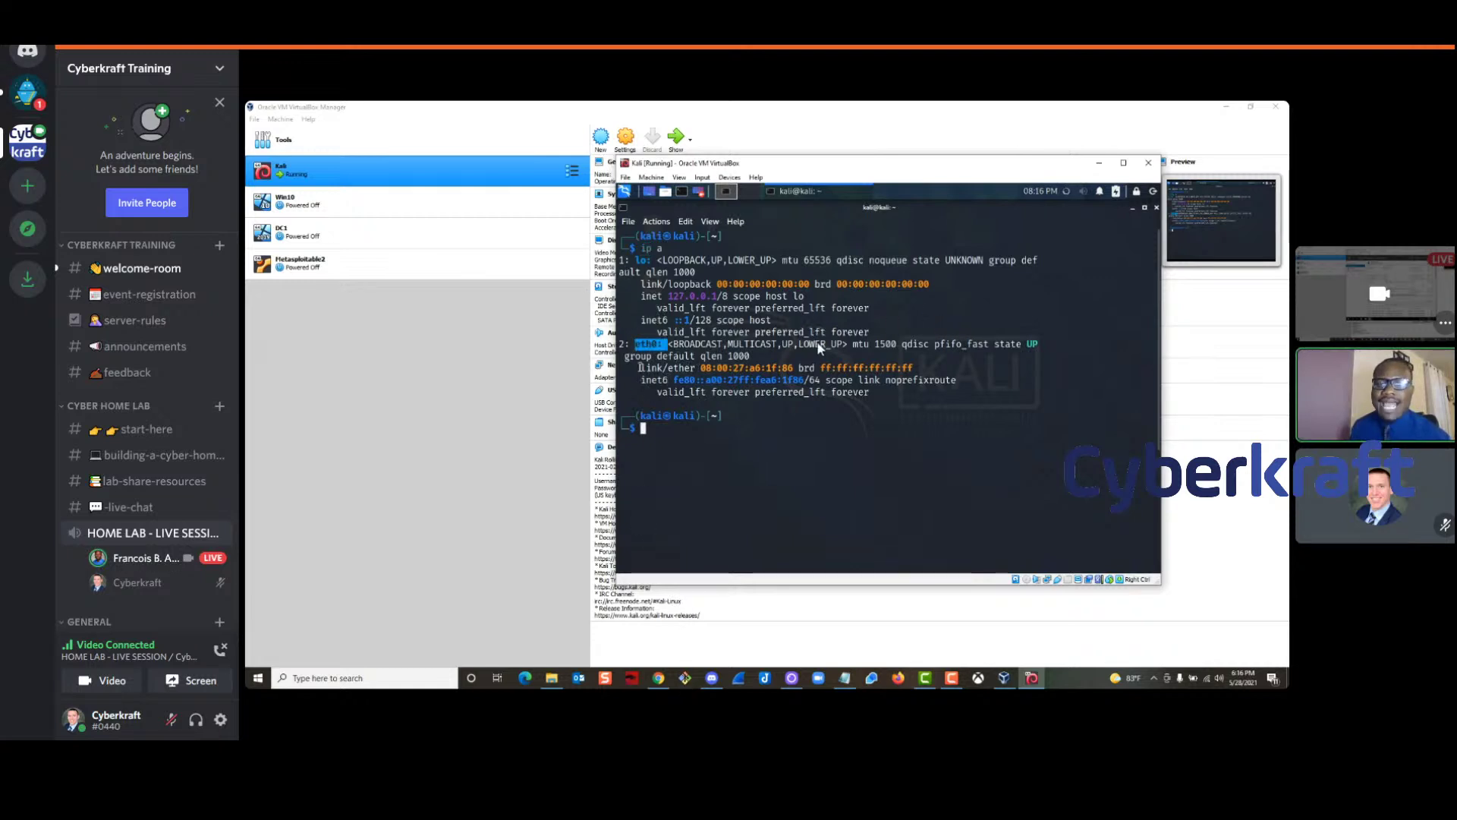
pyautogui.moveTo(669, 380); pyautogui.dragTo(644, 380)
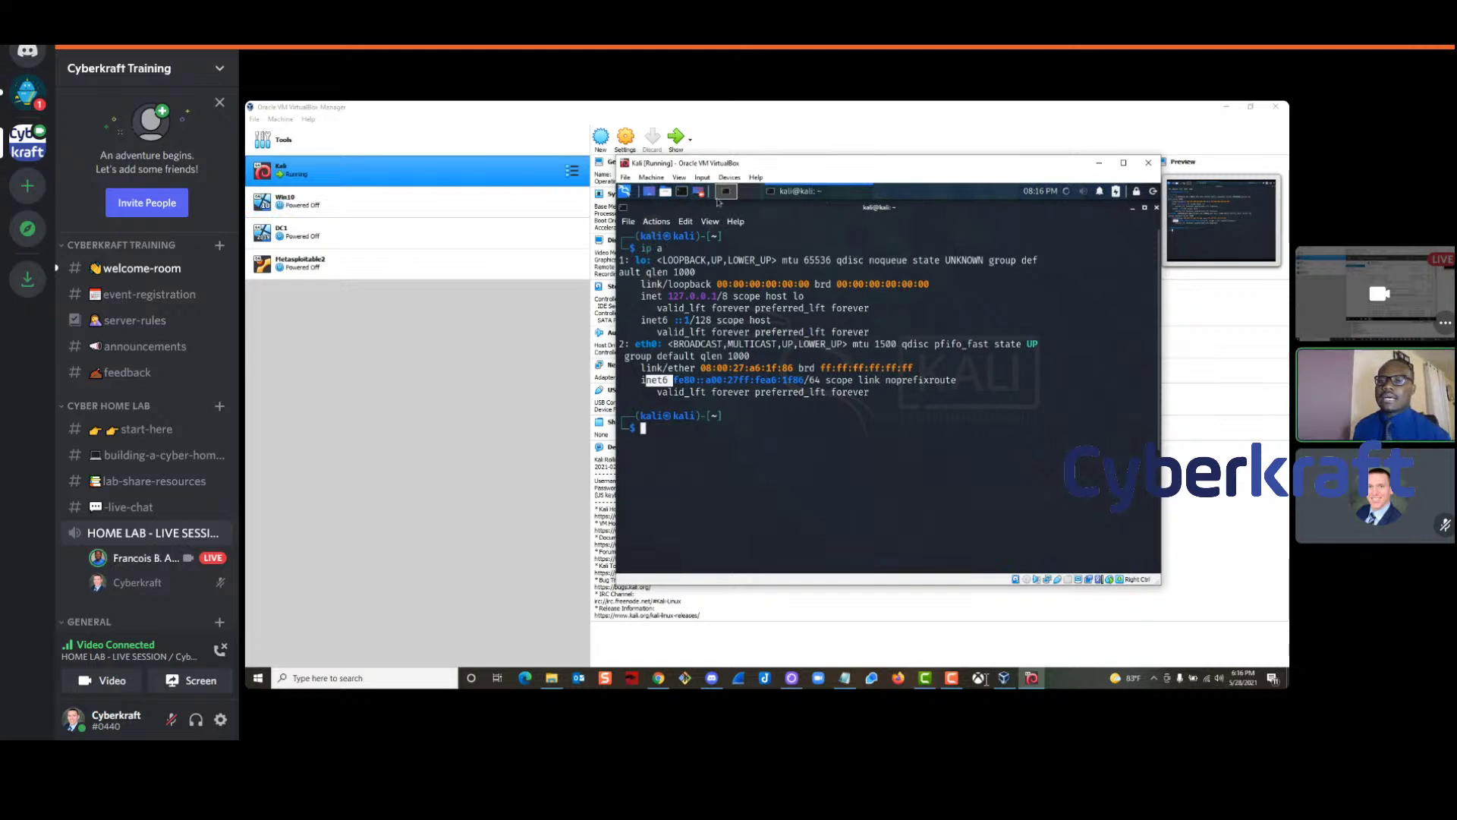
# Disconnect Kali from the network, then close the terminal and the Kali VM window
pyautogui.click(1067, 192)
pyautogui.click(1002, 238)
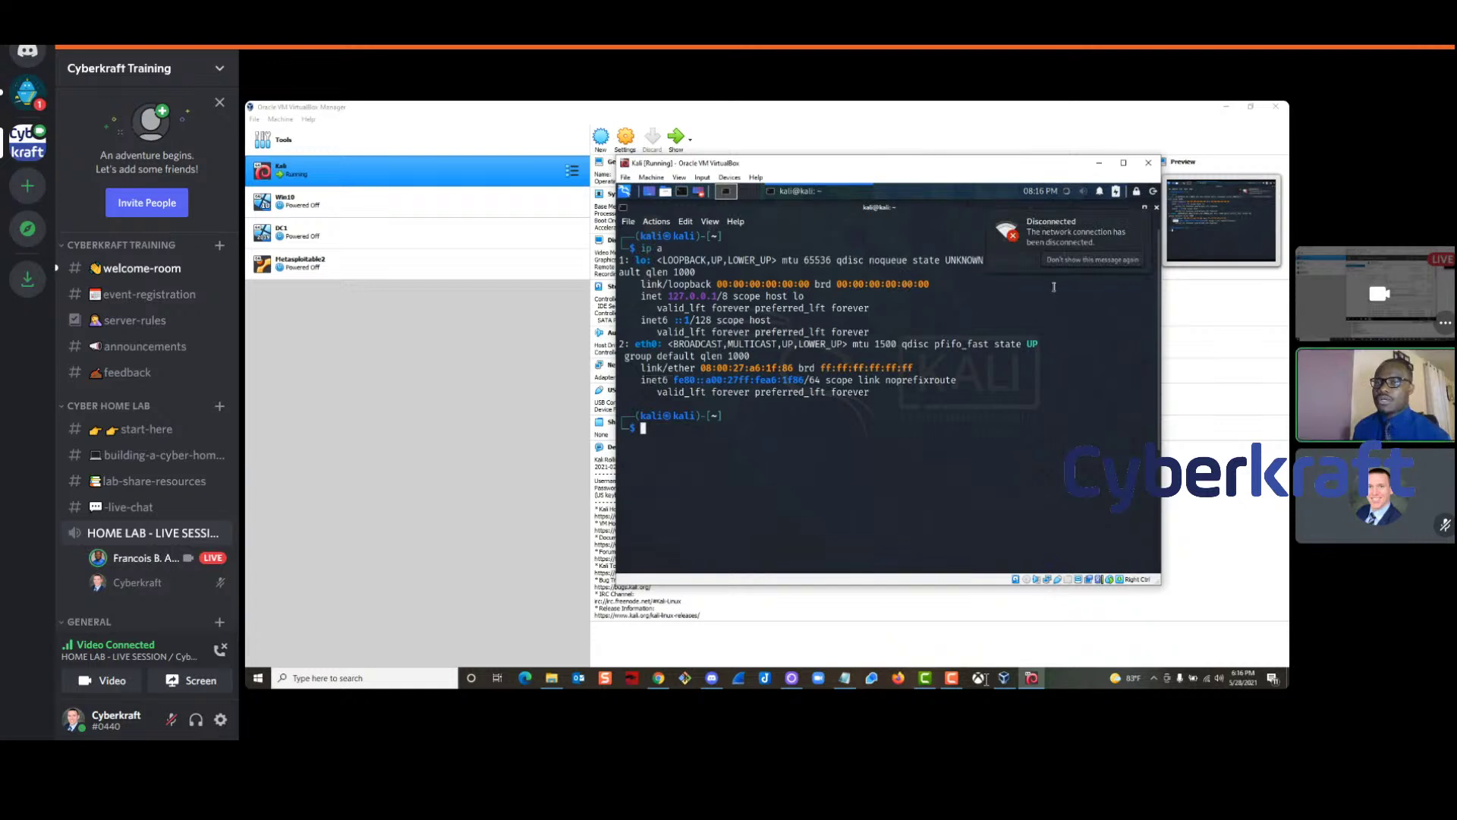
pyautogui.click(1156, 206)
pyautogui.click(1149, 163)
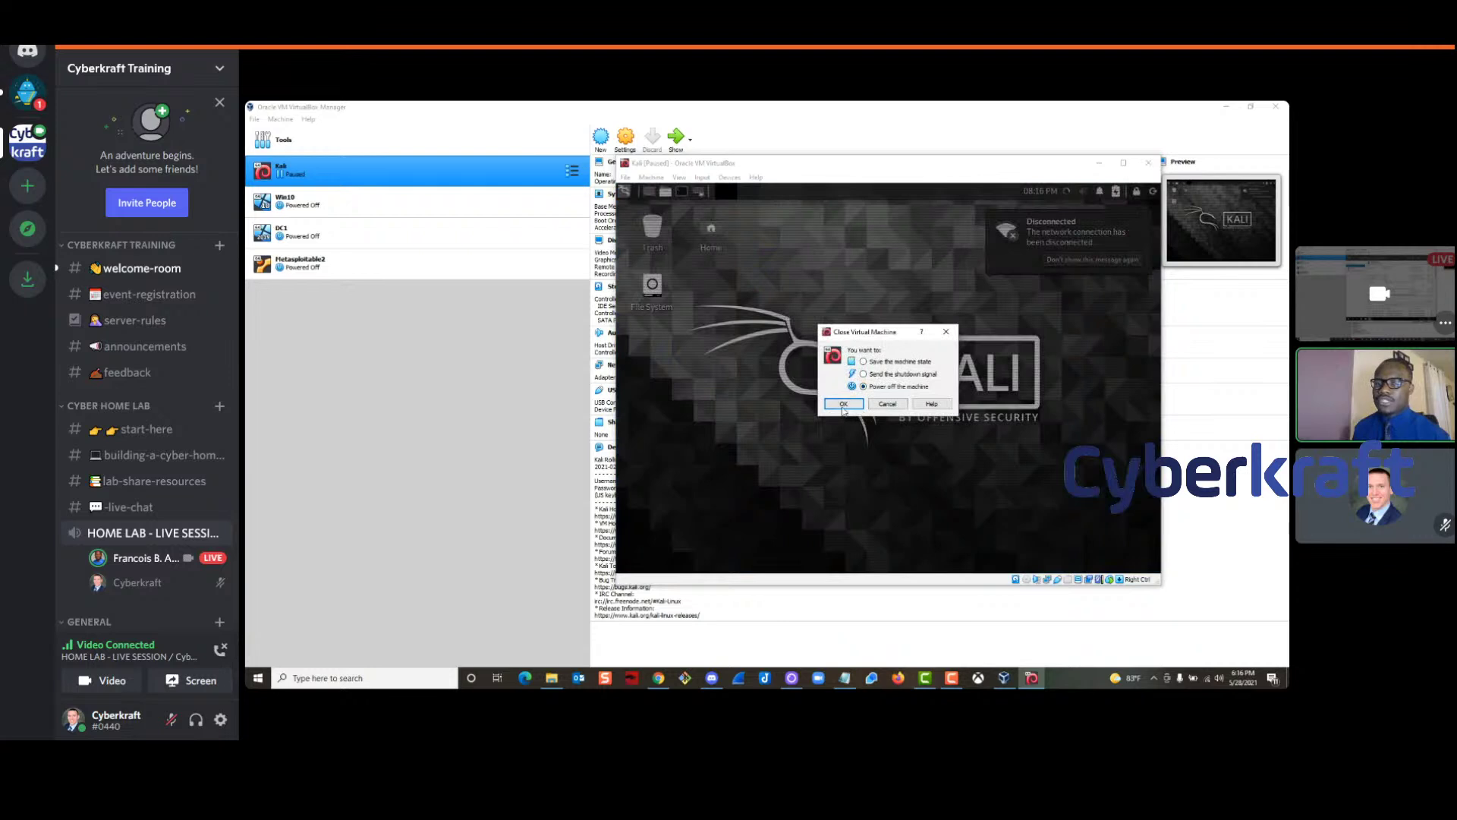
# Power off Kali, then attach its network adapter to NAT Network SW01 and save
pyautogui.click(843, 405)
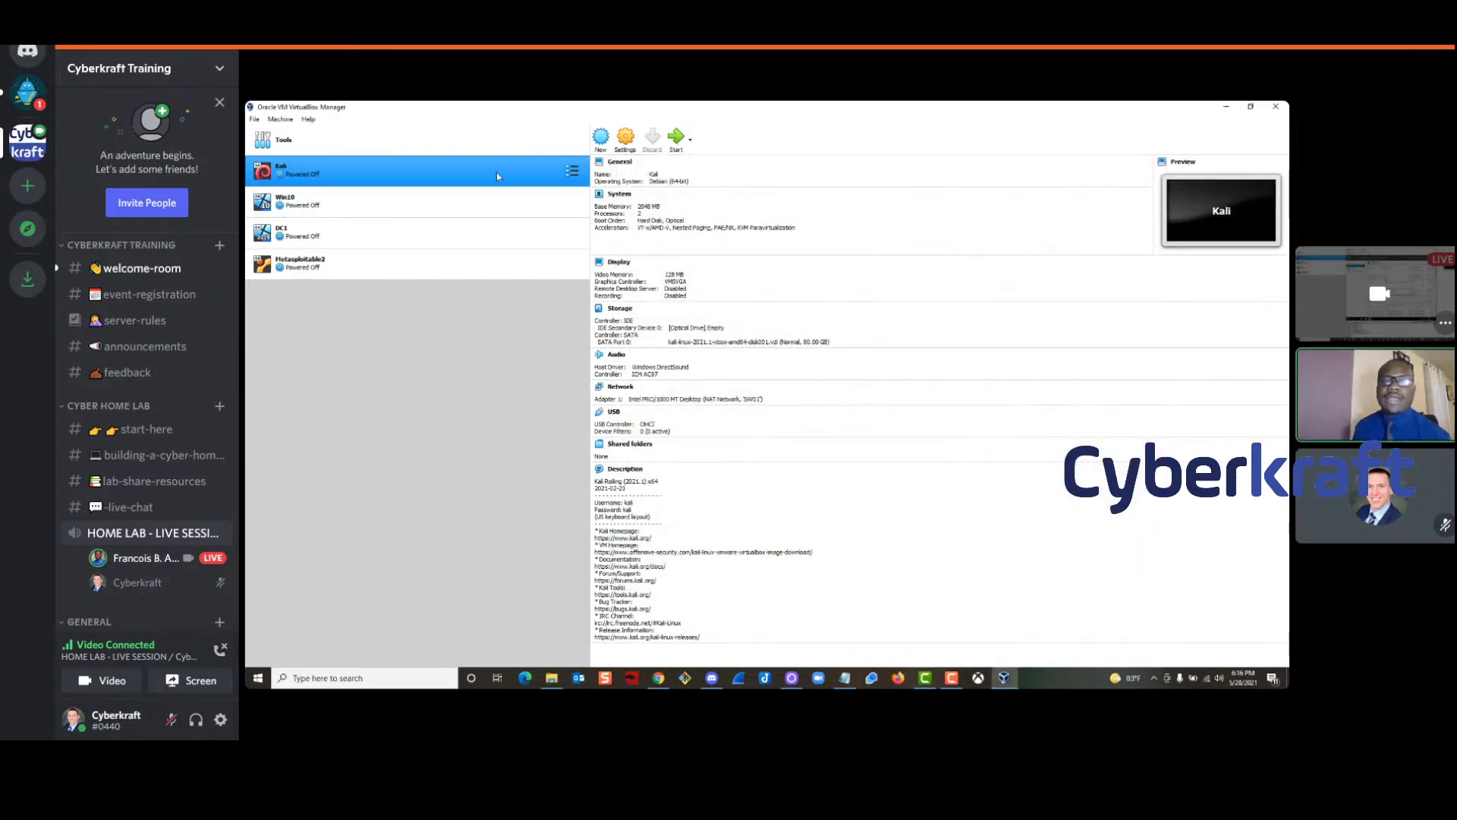
pyautogui.rightClick(496, 171)
pyautogui.click(529, 182)
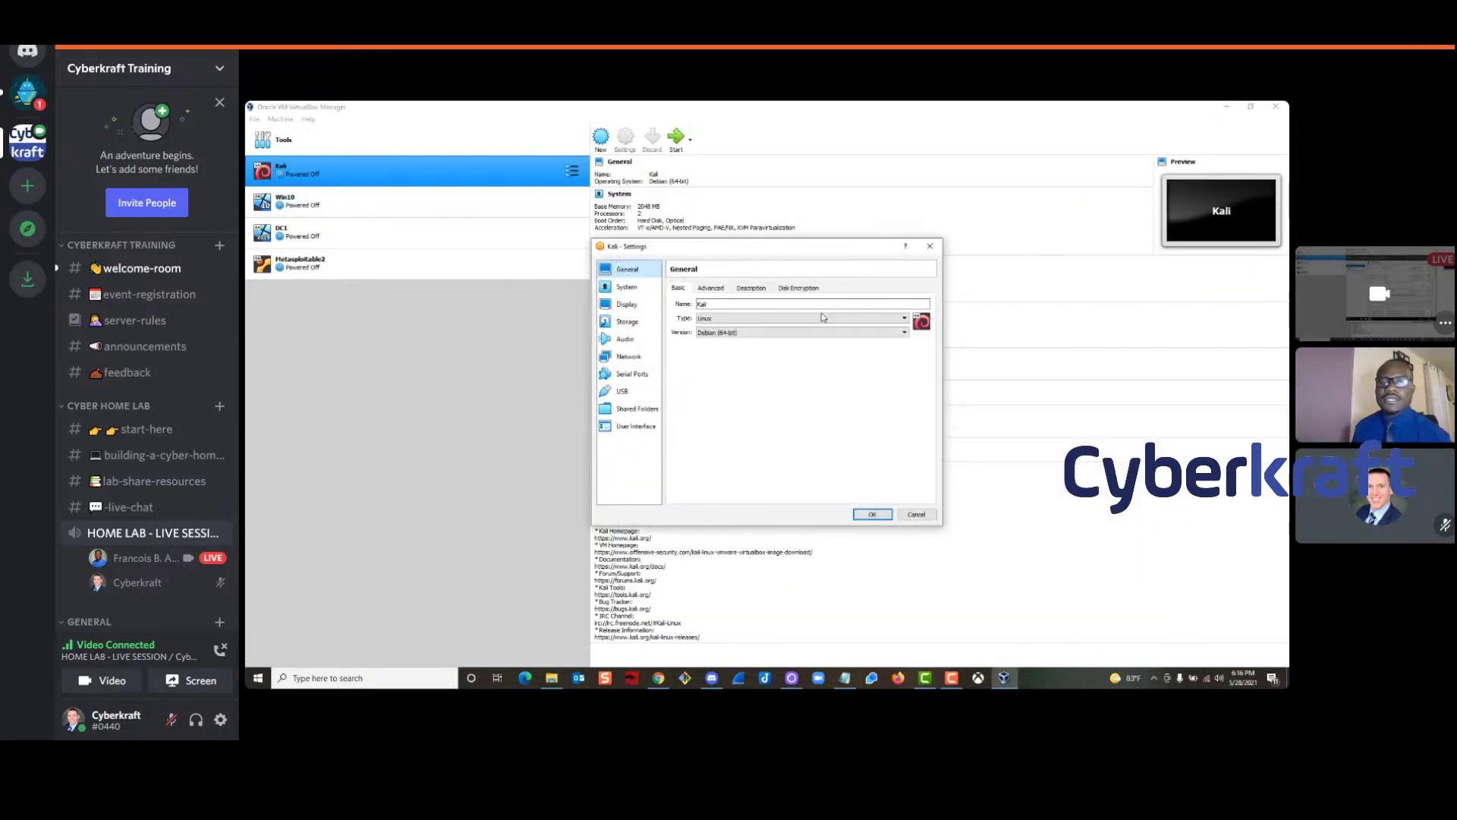
pyautogui.click(636, 358)
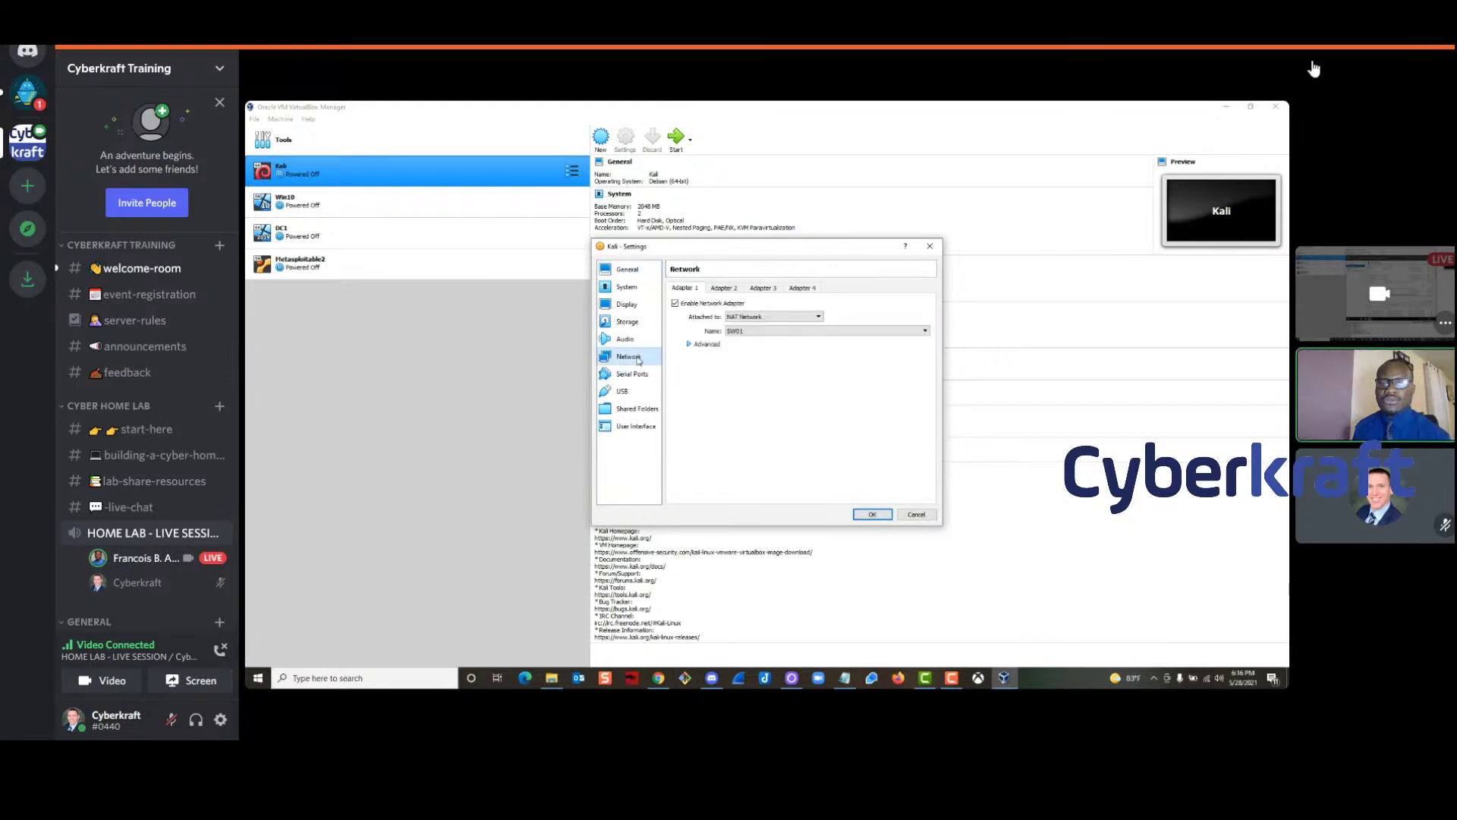
pyautogui.click(770, 316)
pyautogui.click(757, 362)
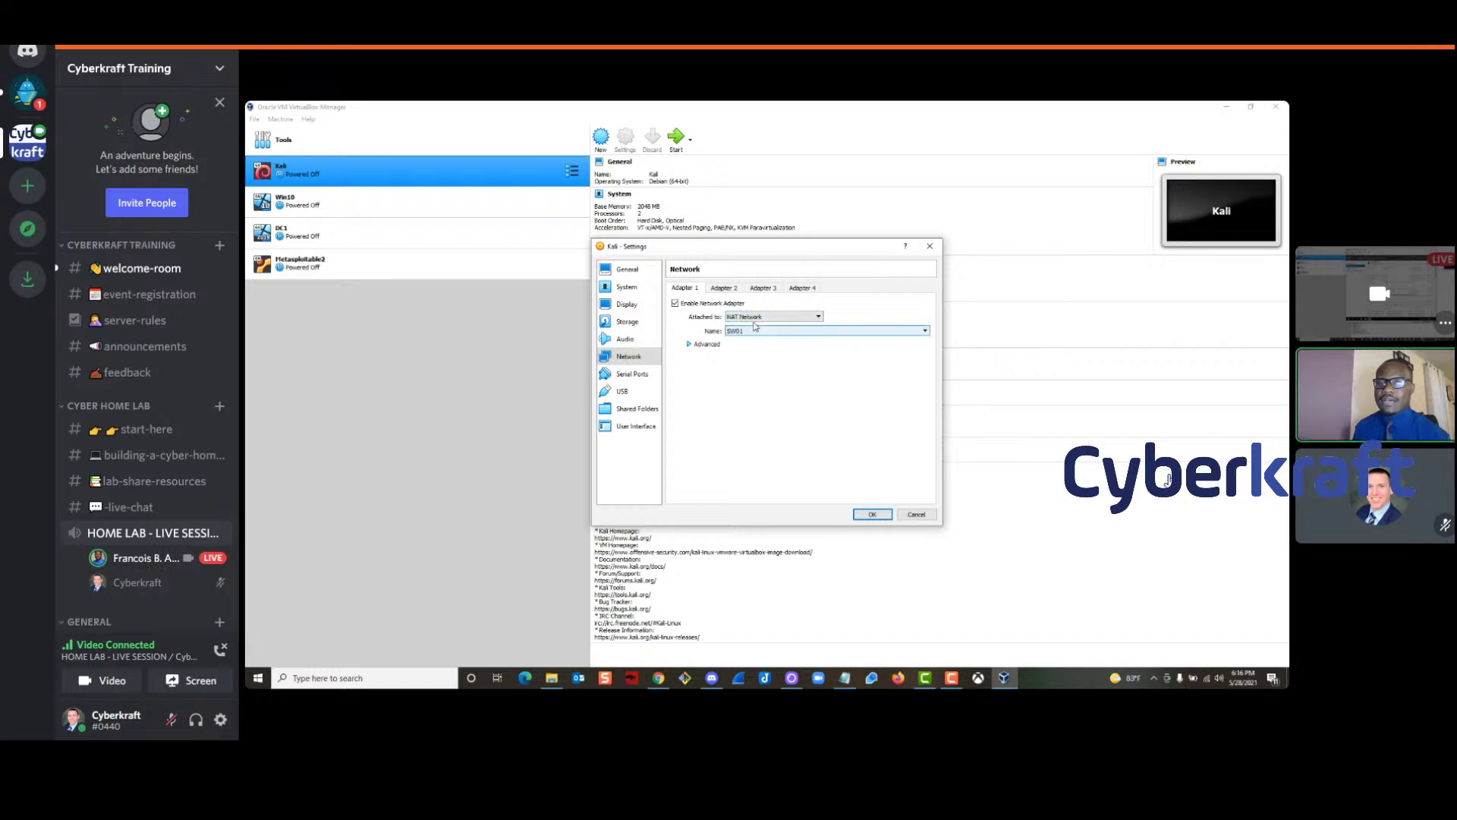
pyautogui.click(871, 516)
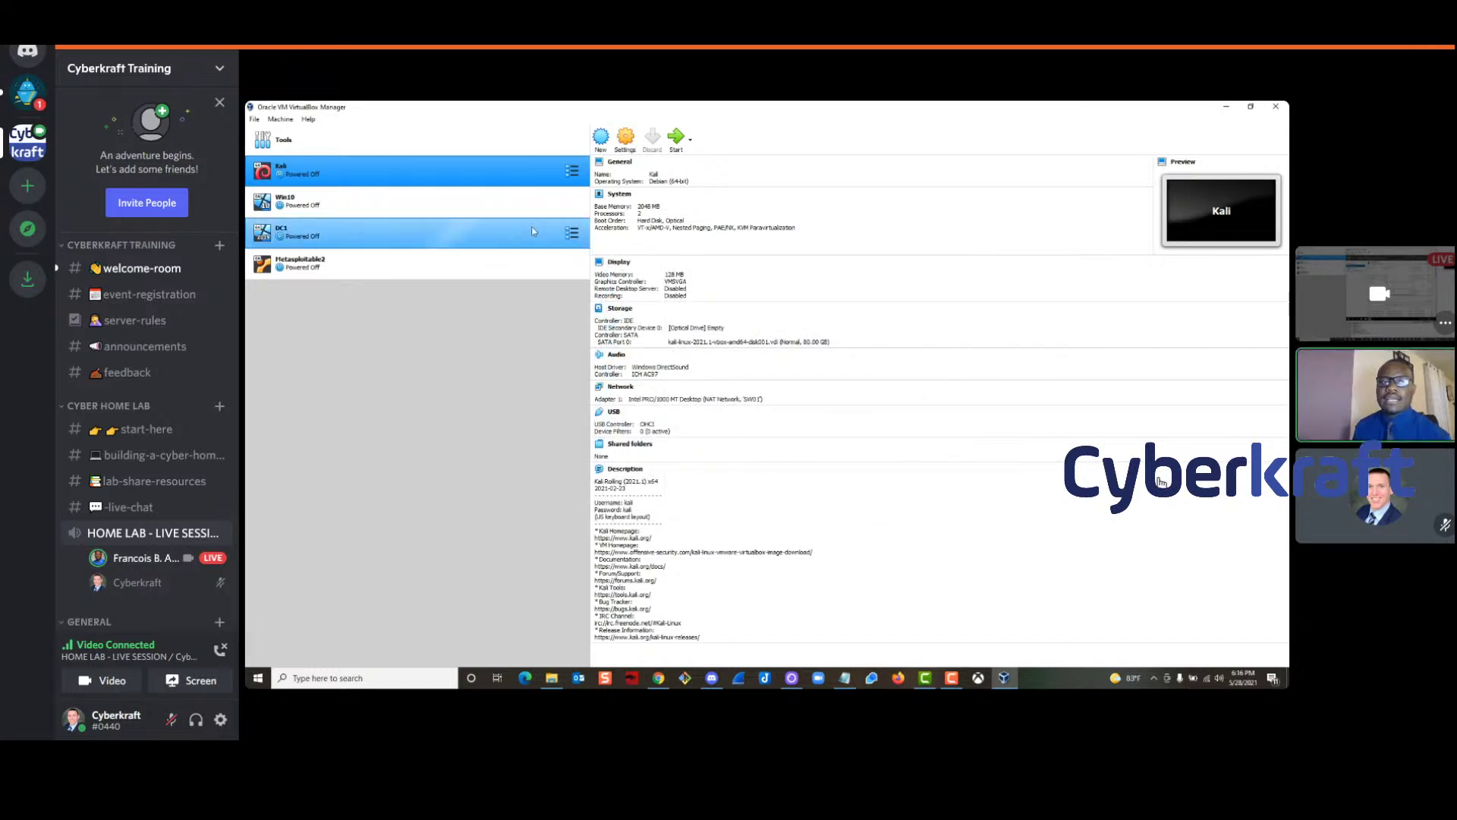
# Start the Kali VM with Normal Start, then select the Win10 VM and bring up its actions
pyautogui.rightClick(450, 176)
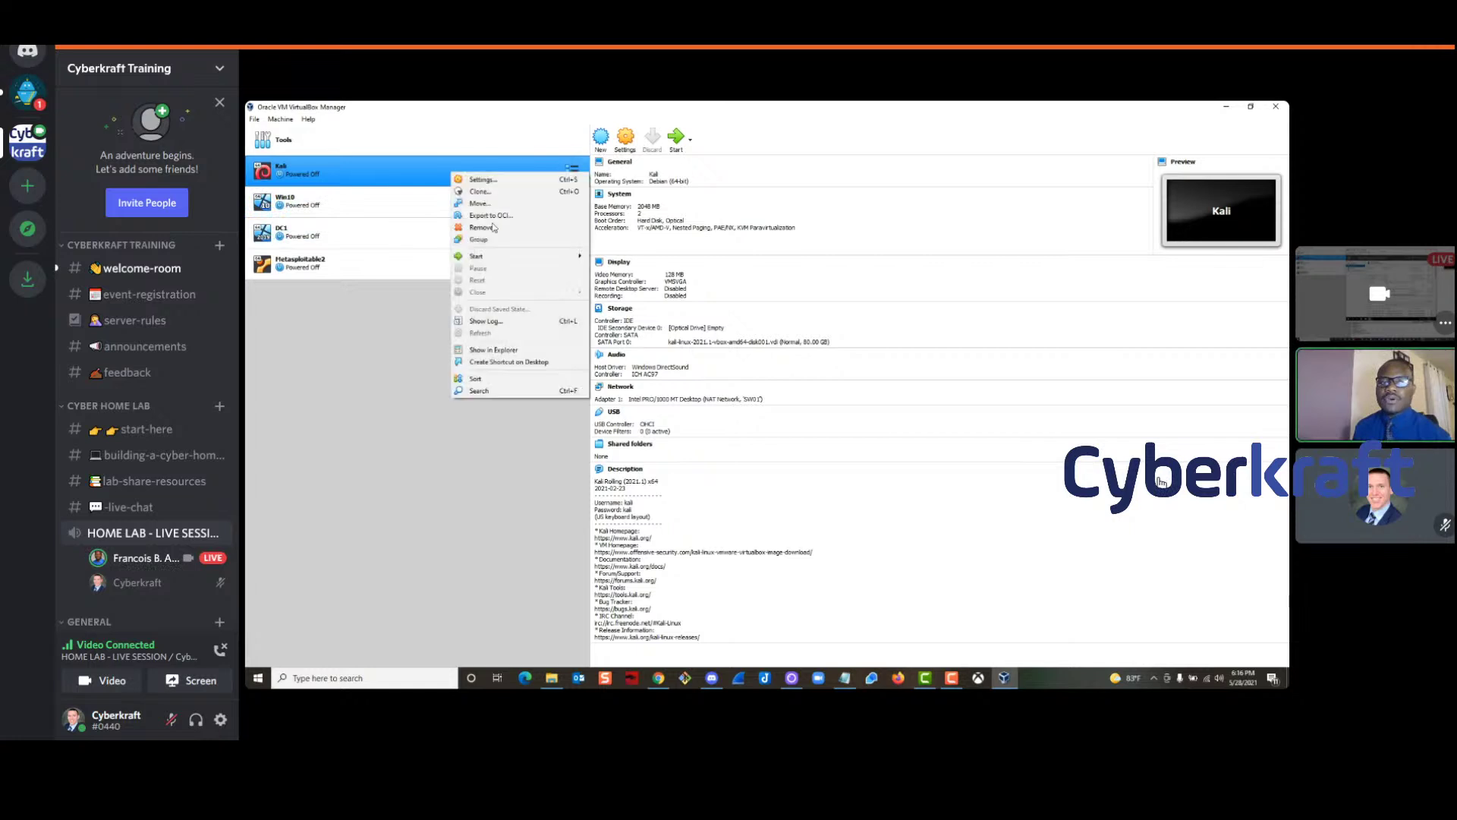
pyautogui.moveTo(527, 258)
pyautogui.click(616, 260)
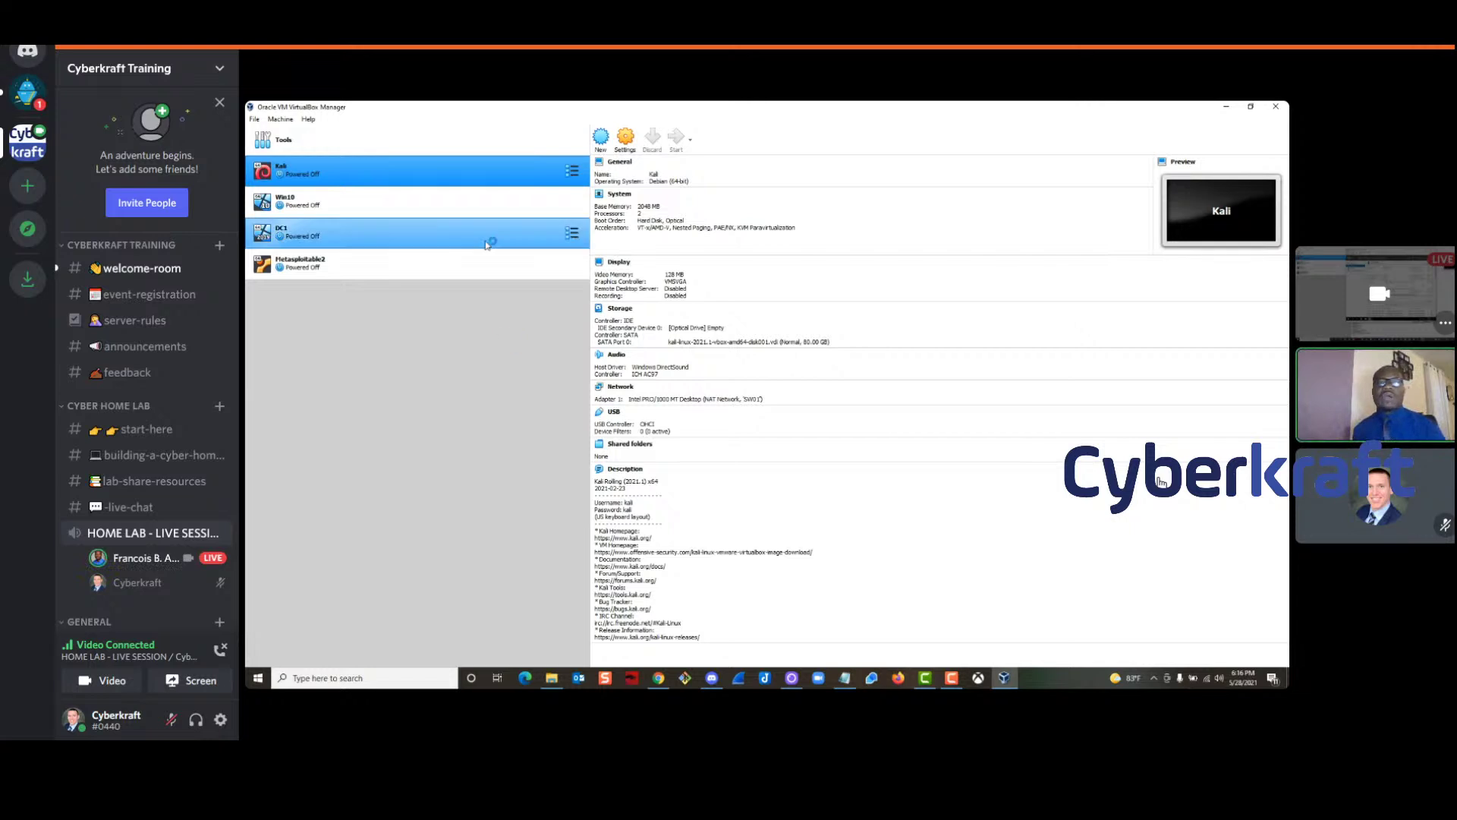
pyautogui.click(351, 215)
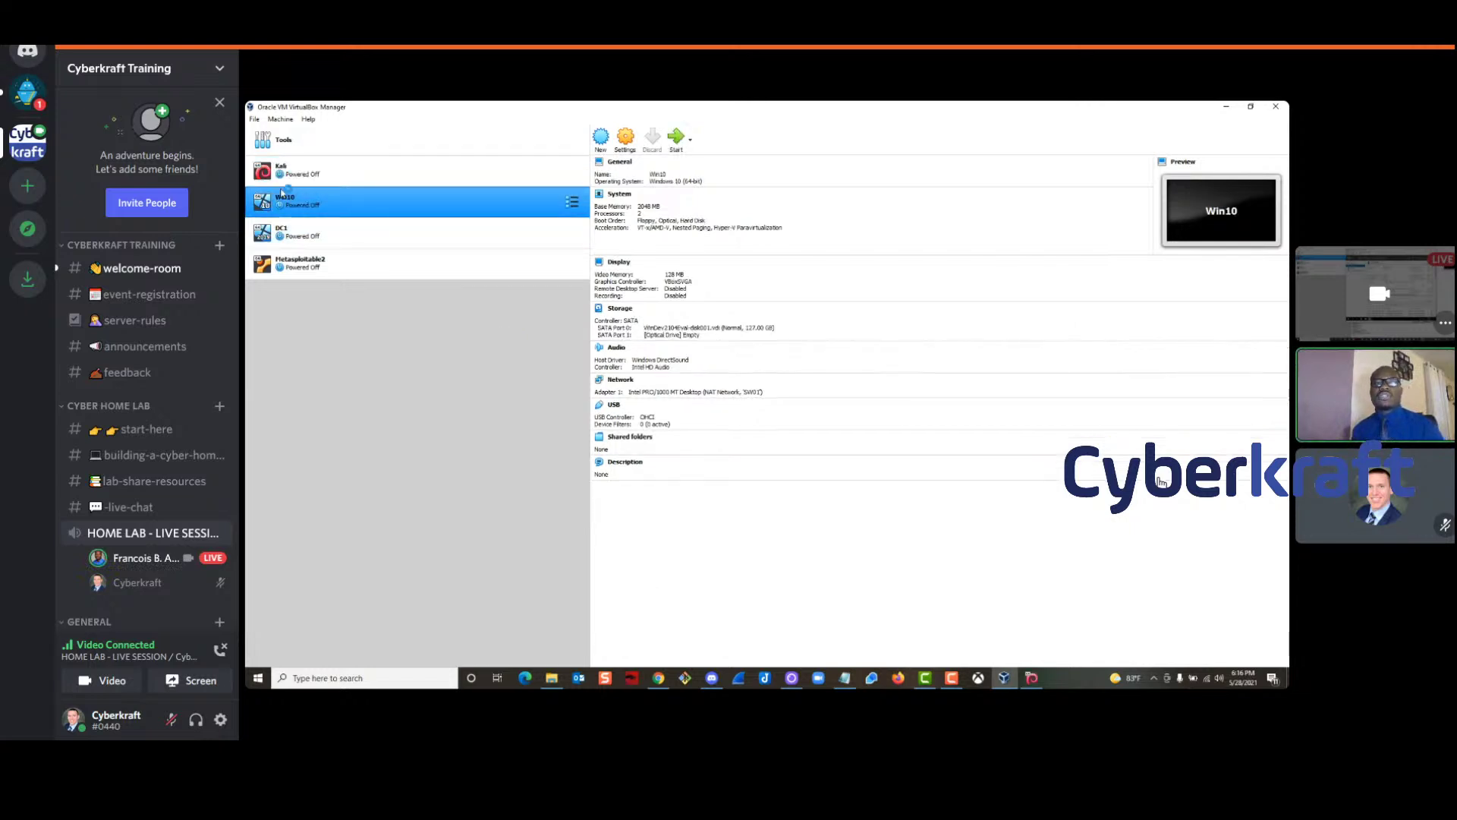
pyautogui.rightClick(357, 205)
# Start the Win10 VM with Normal Start and dismiss the keyboard capture notice
pyautogui.moveTo(454, 287)
pyautogui.click(517, 292)
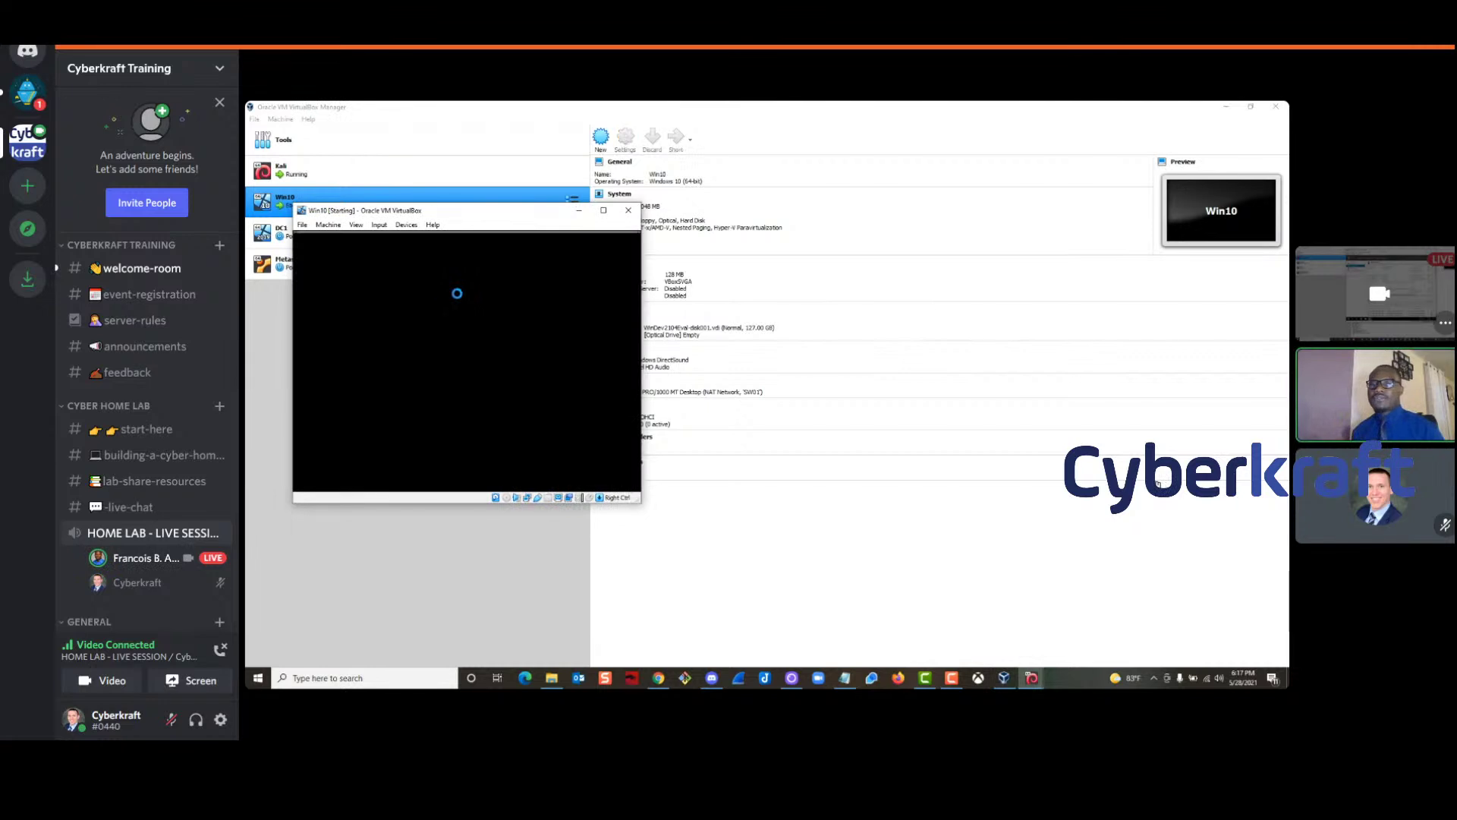
pyautogui.click(619, 242)
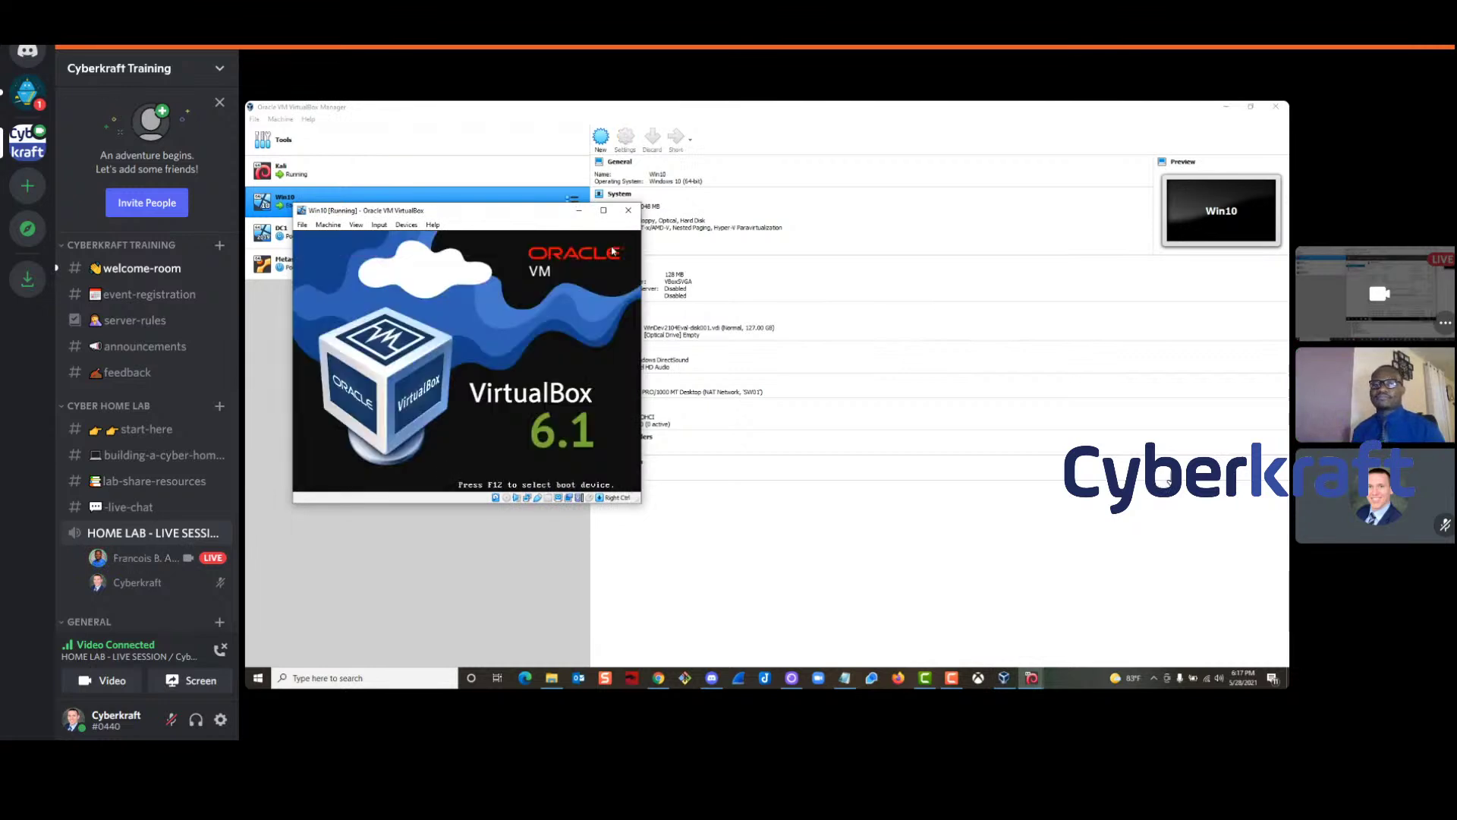
# Arrange the Win10 and Kali VM windows side by side, enlarging Win10 and heightening Kali
pyautogui.moveTo(482, 215); pyautogui.dragTo(729, 192)
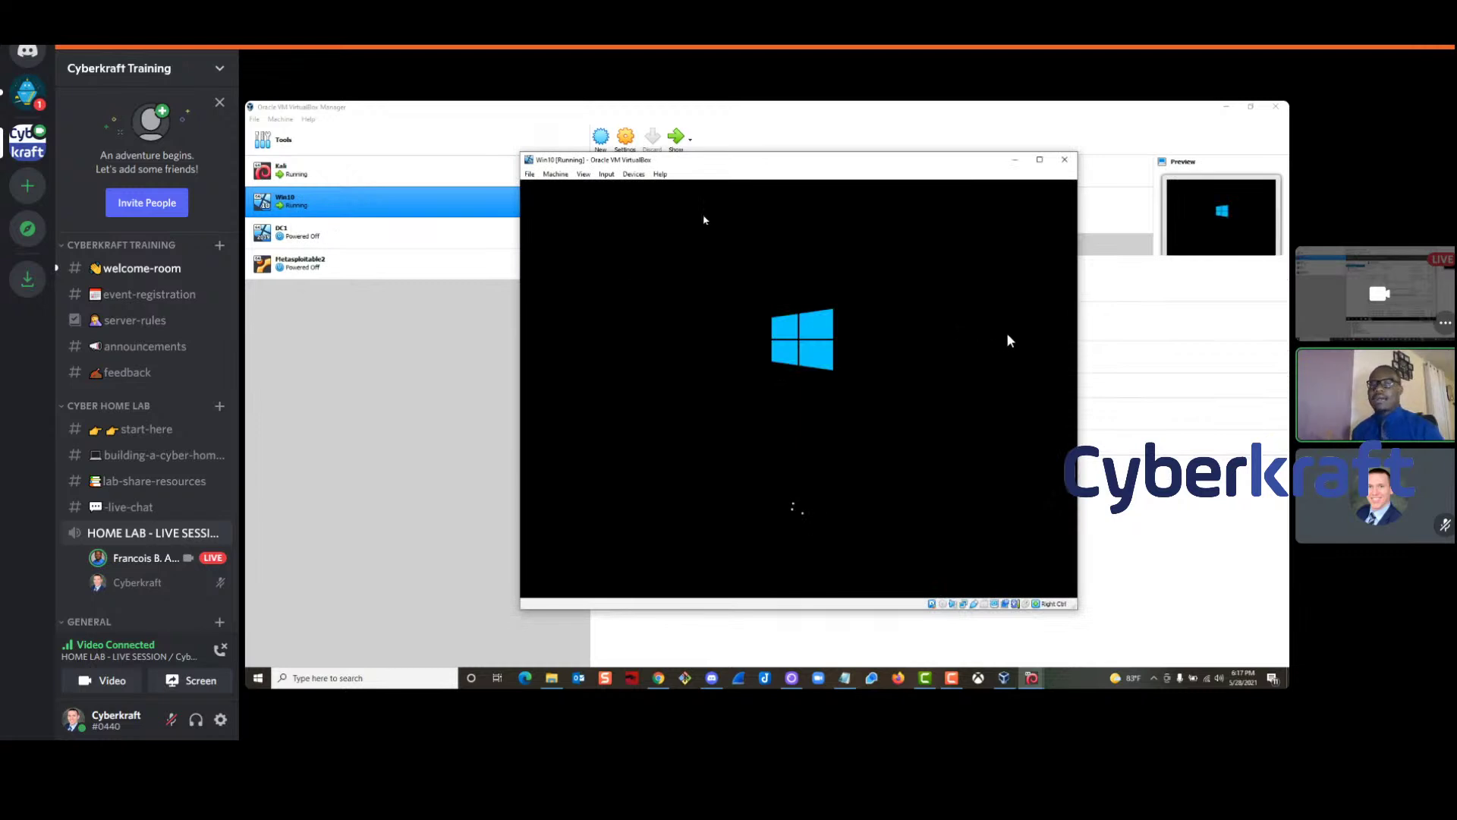
pyautogui.moveTo(741, 167); pyautogui.dragTo(490, 145)
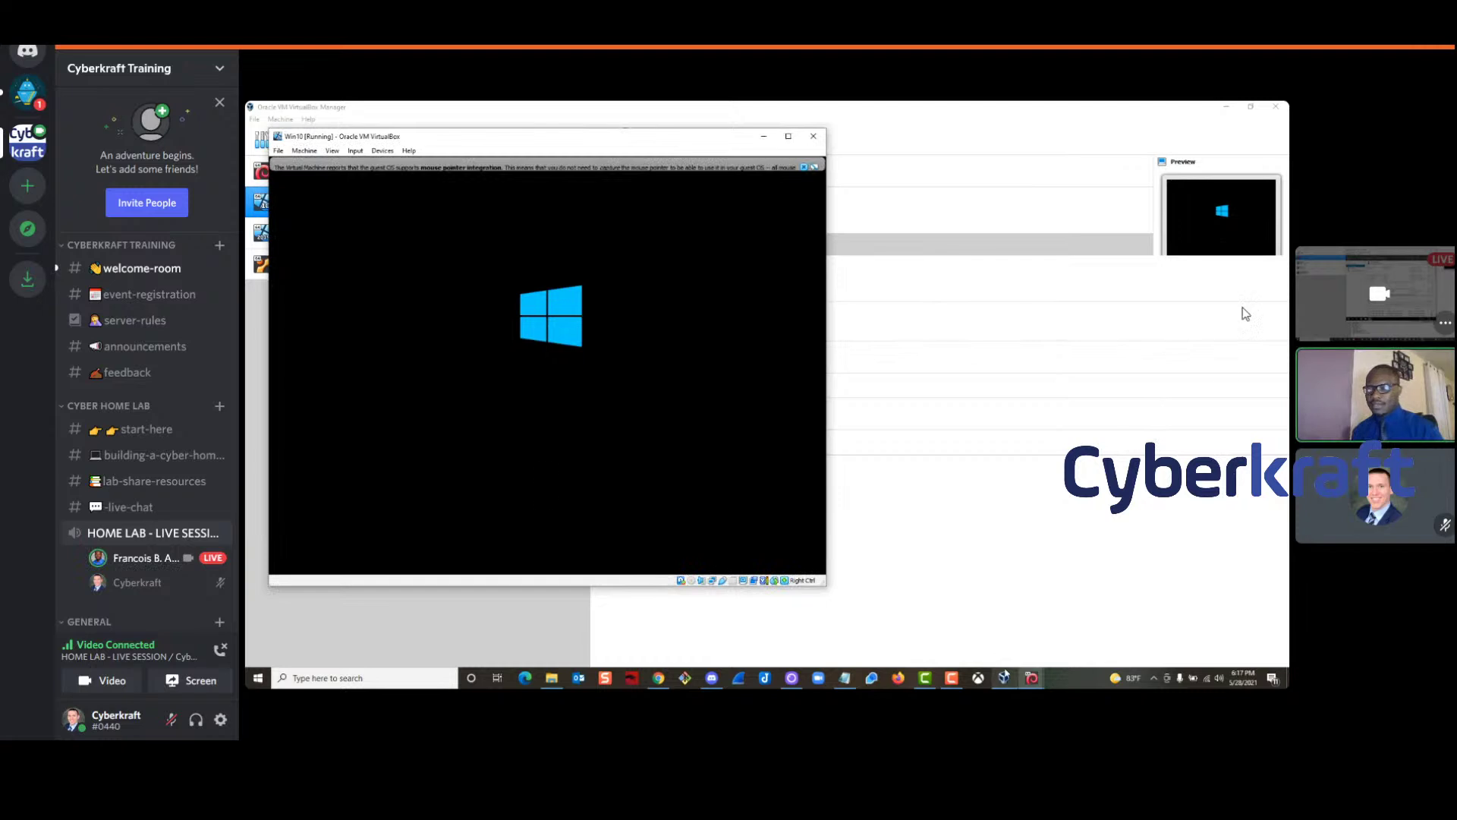
pyautogui.moveTo(1003, 678)
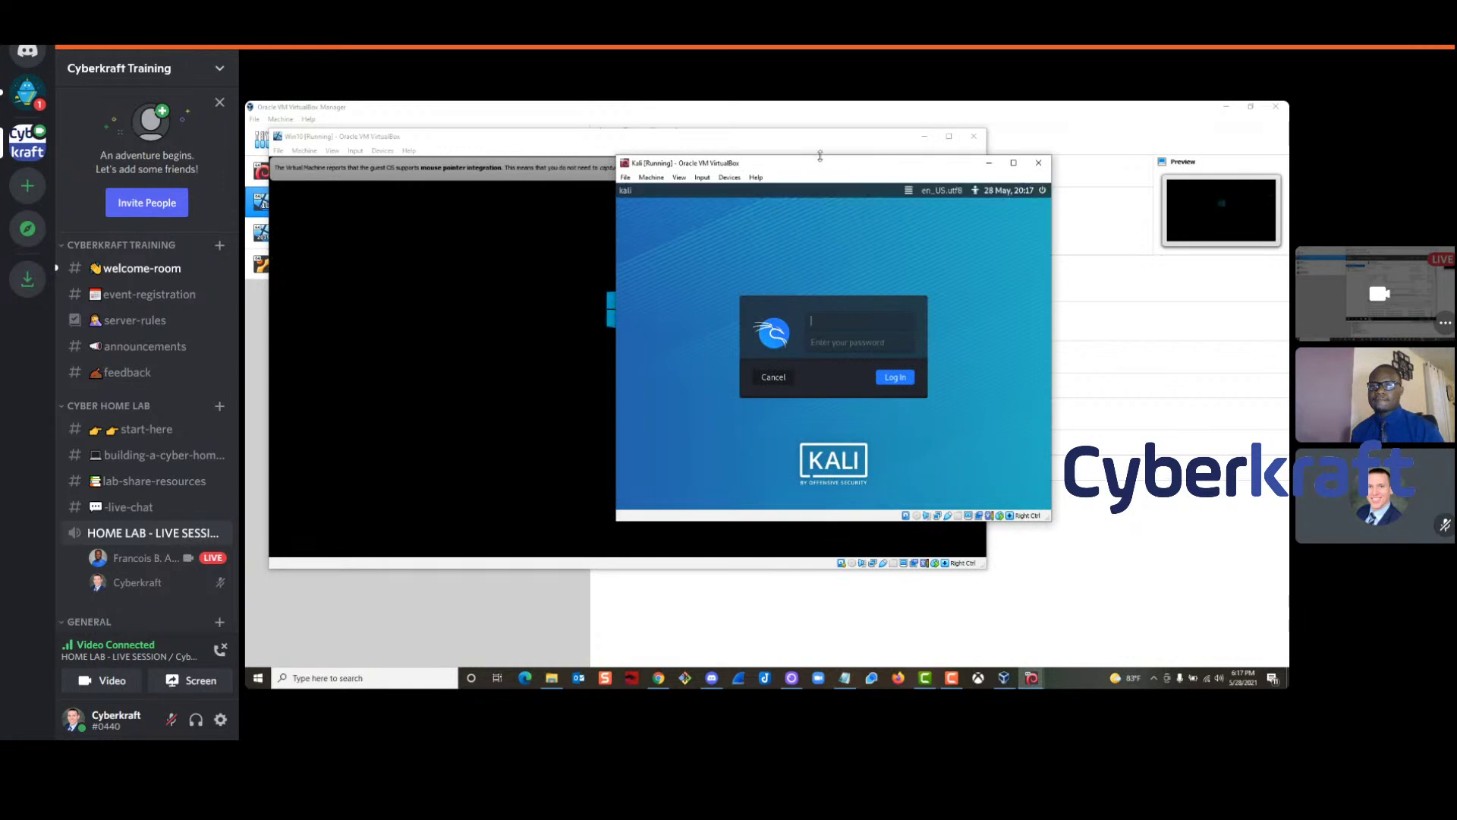
pyautogui.moveTo(772, 163); pyautogui.dragTo(1005, 194)
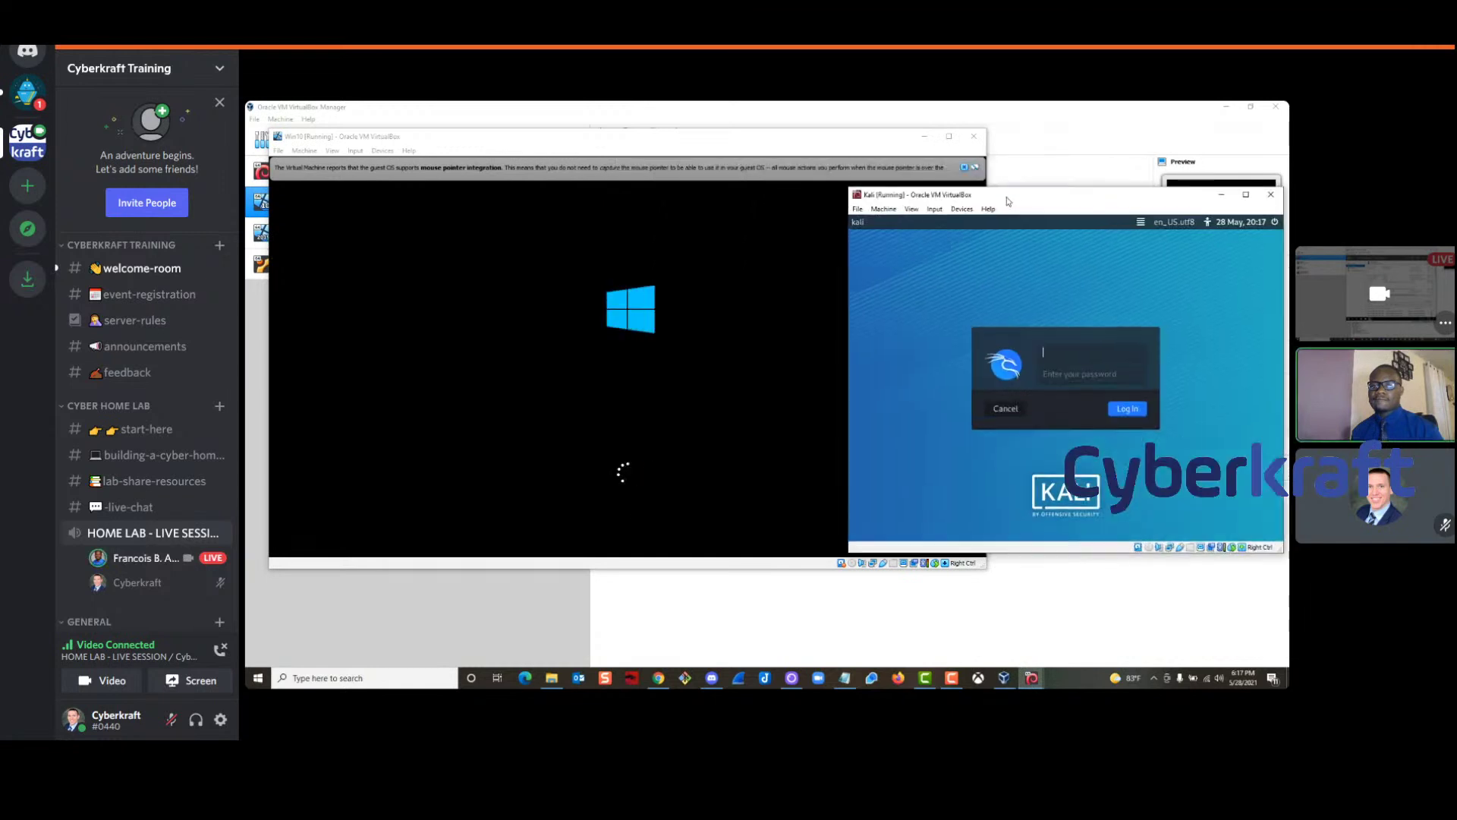
pyautogui.click(962, 170)
pyautogui.moveTo(986, 167); pyautogui.dragTo(768, 167)
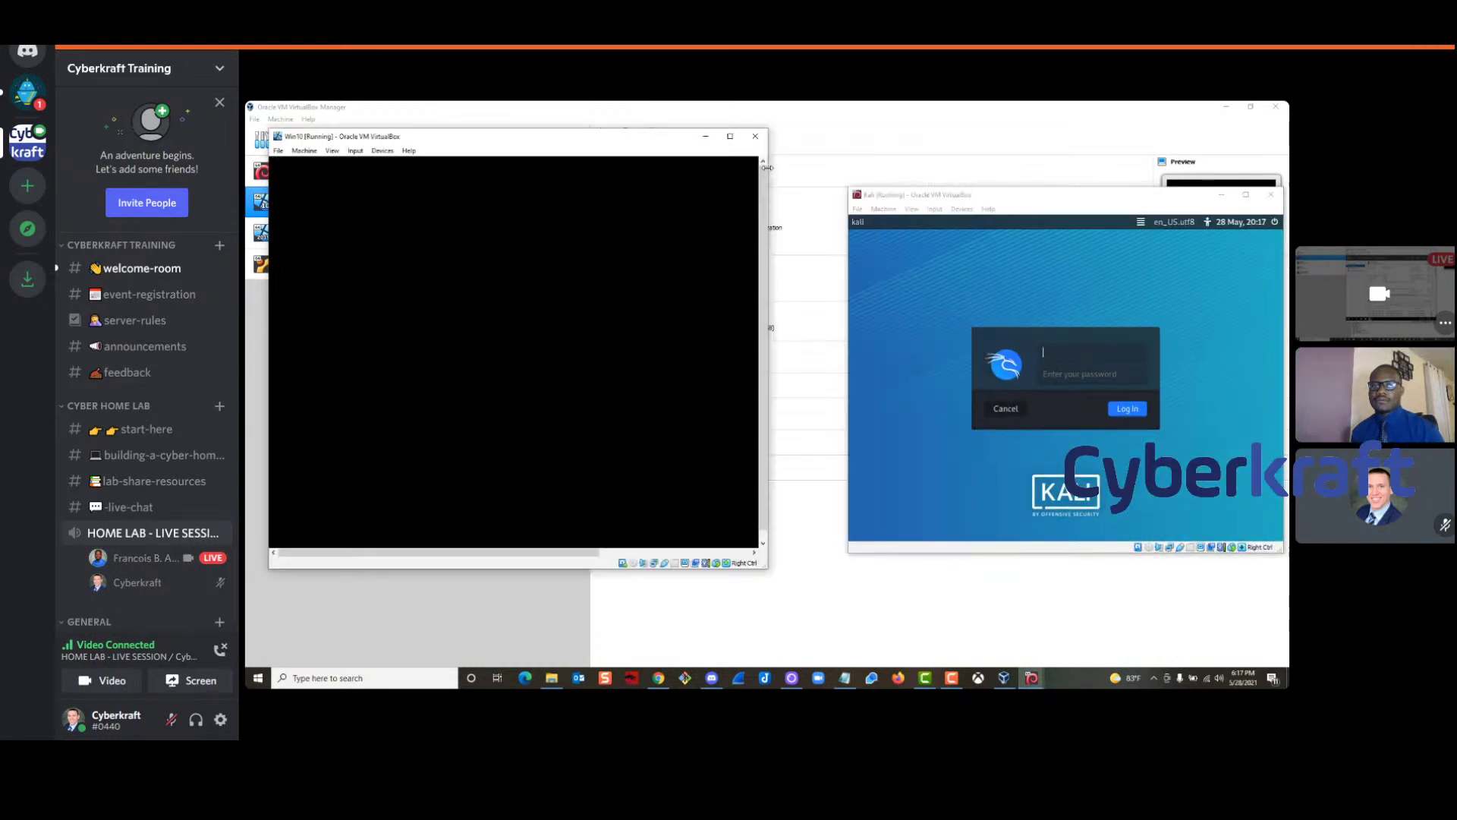
pyautogui.moveTo(335, 137); pyautogui.dragTo(246, 114)
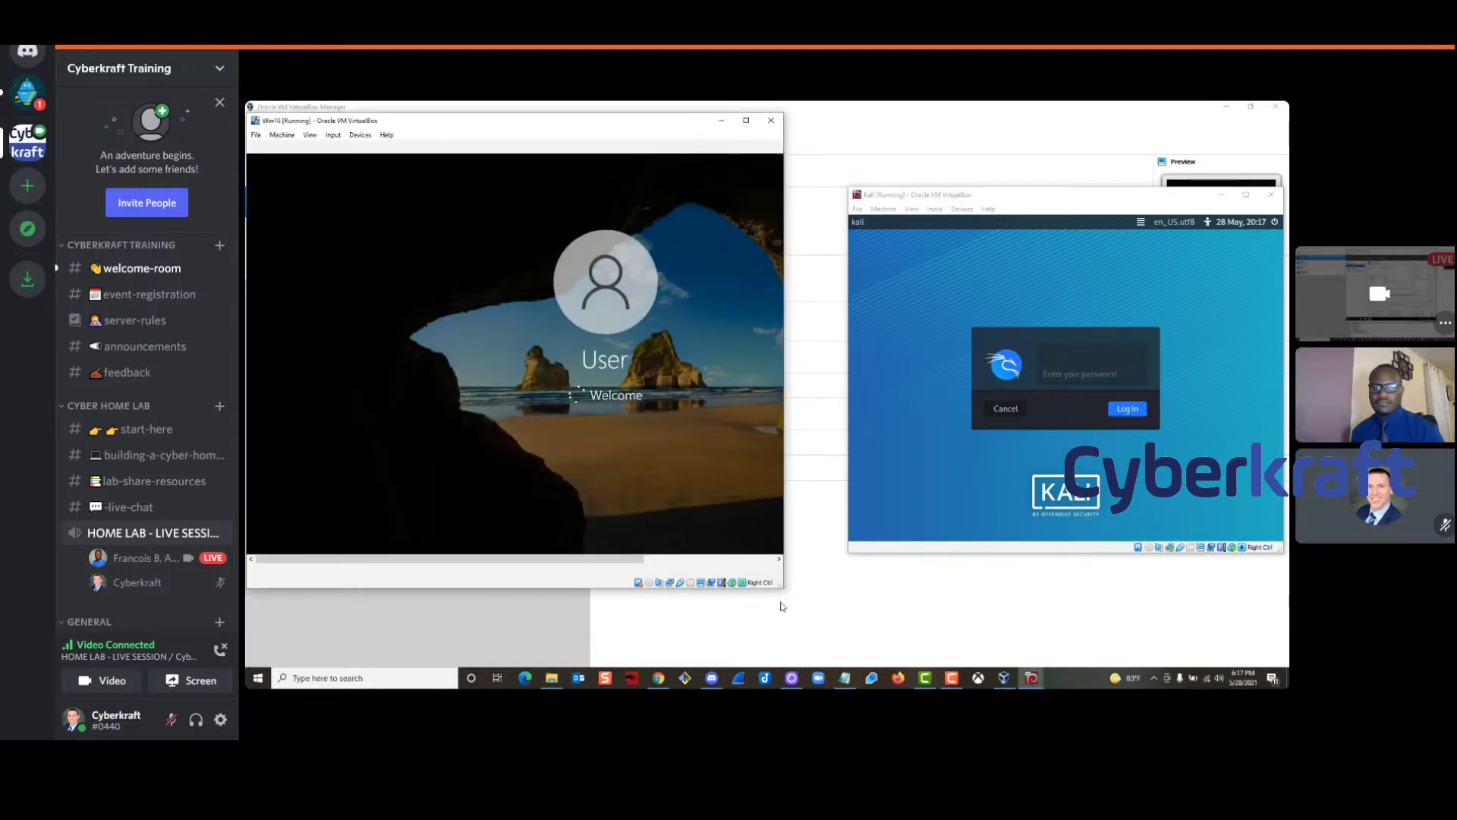
pyautogui.moveTo(783, 586); pyautogui.dragTo(919, 649)
pyautogui.moveTo(1000, 189); pyautogui.dragTo(1000, 166)
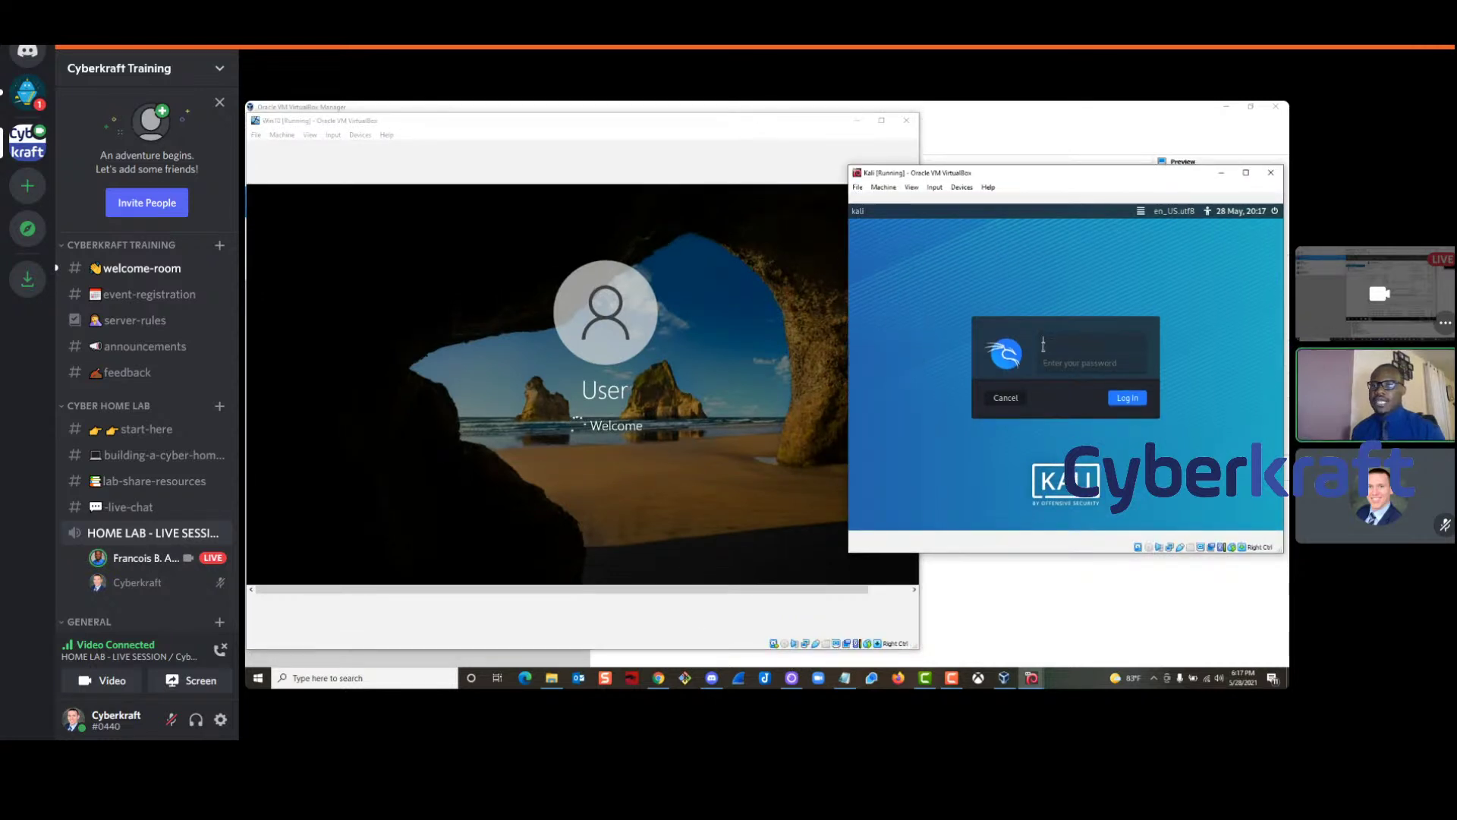
# Sign into Kali with its password, then bring the Win10 window forward
pyautogui.click(1044, 343)
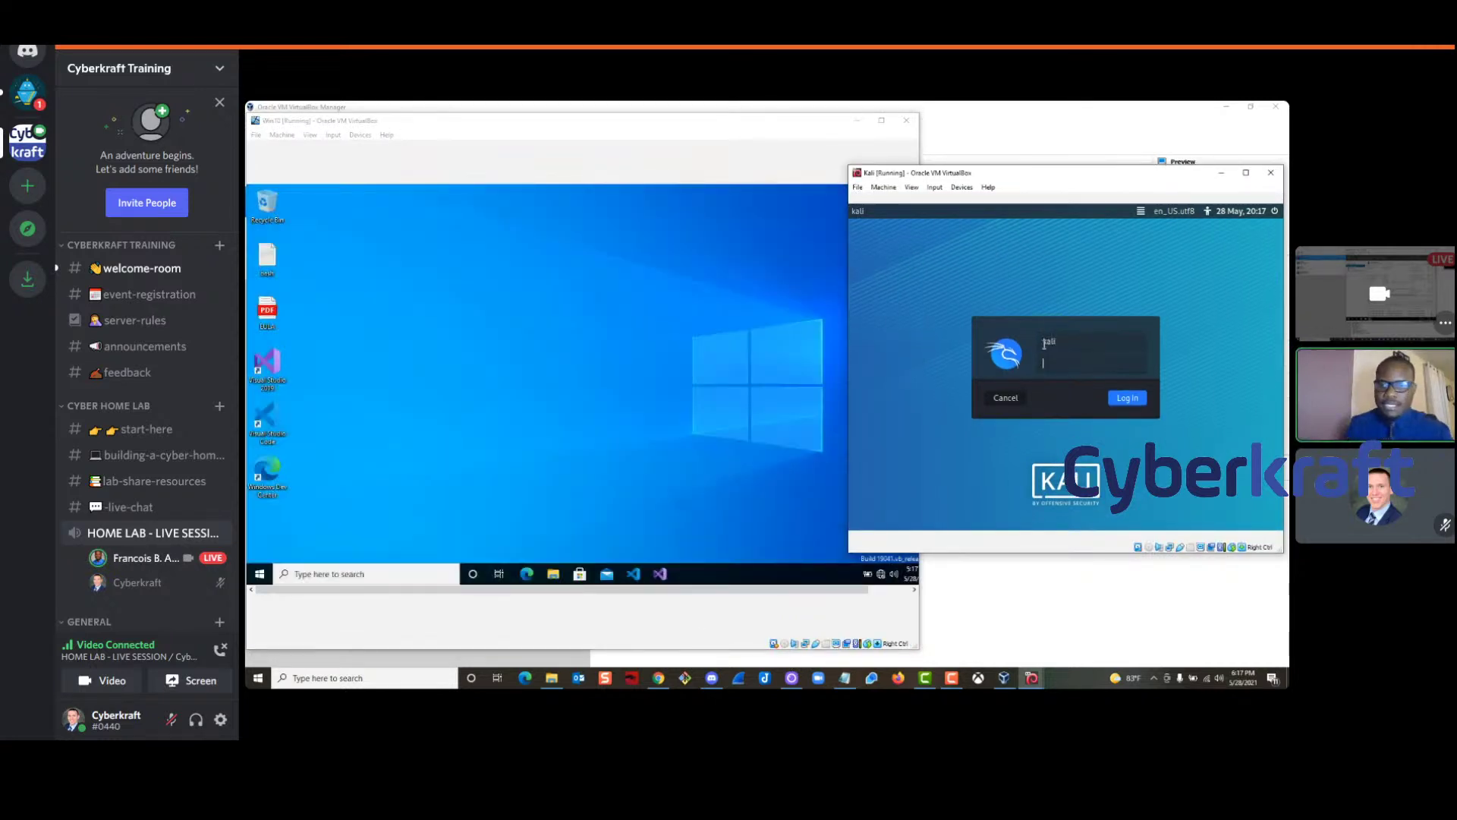
pyautogui.write('kali')
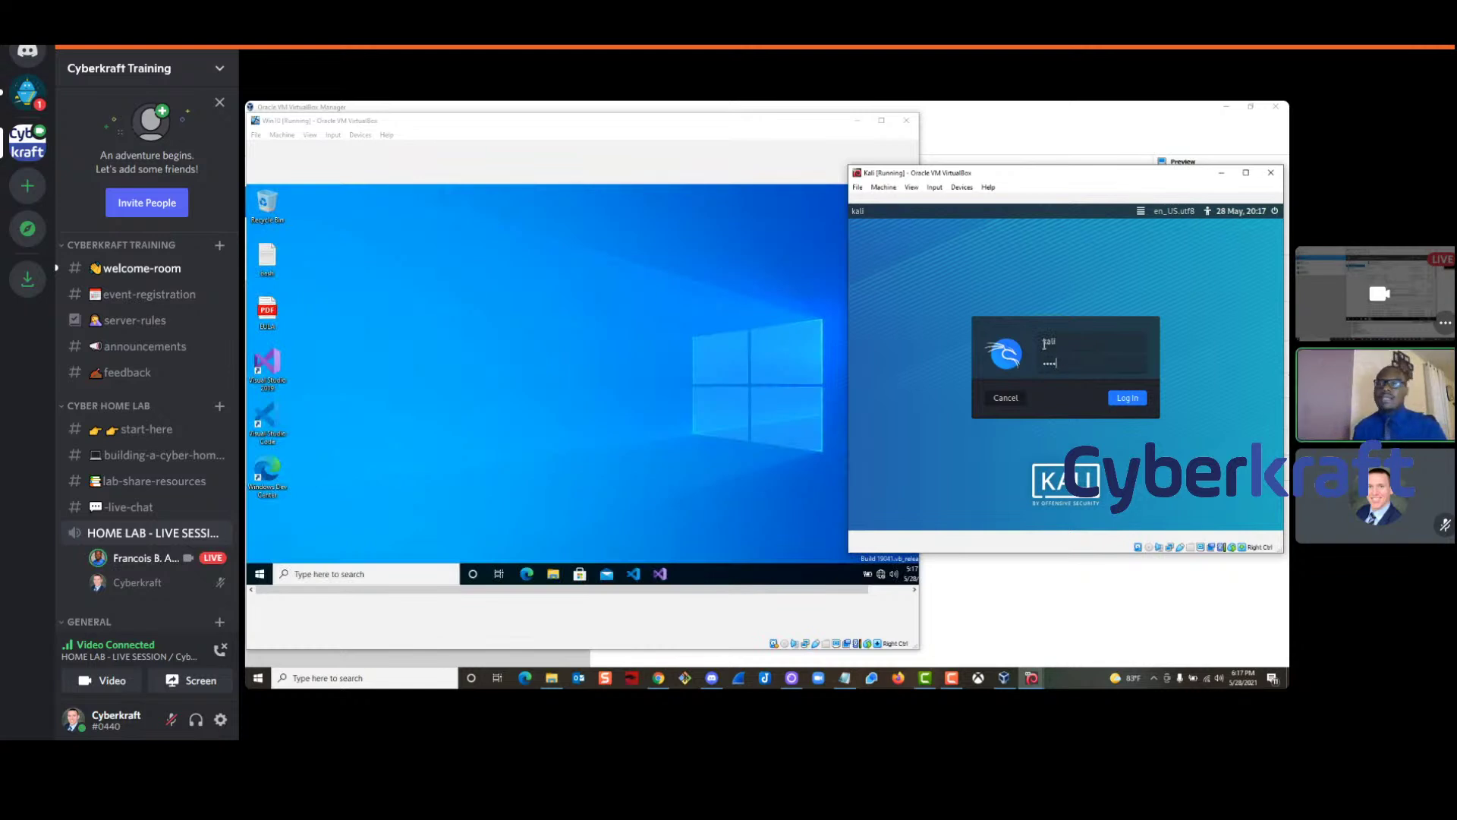
pyautogui.press('Return')
pyautogui.click(415, 308)
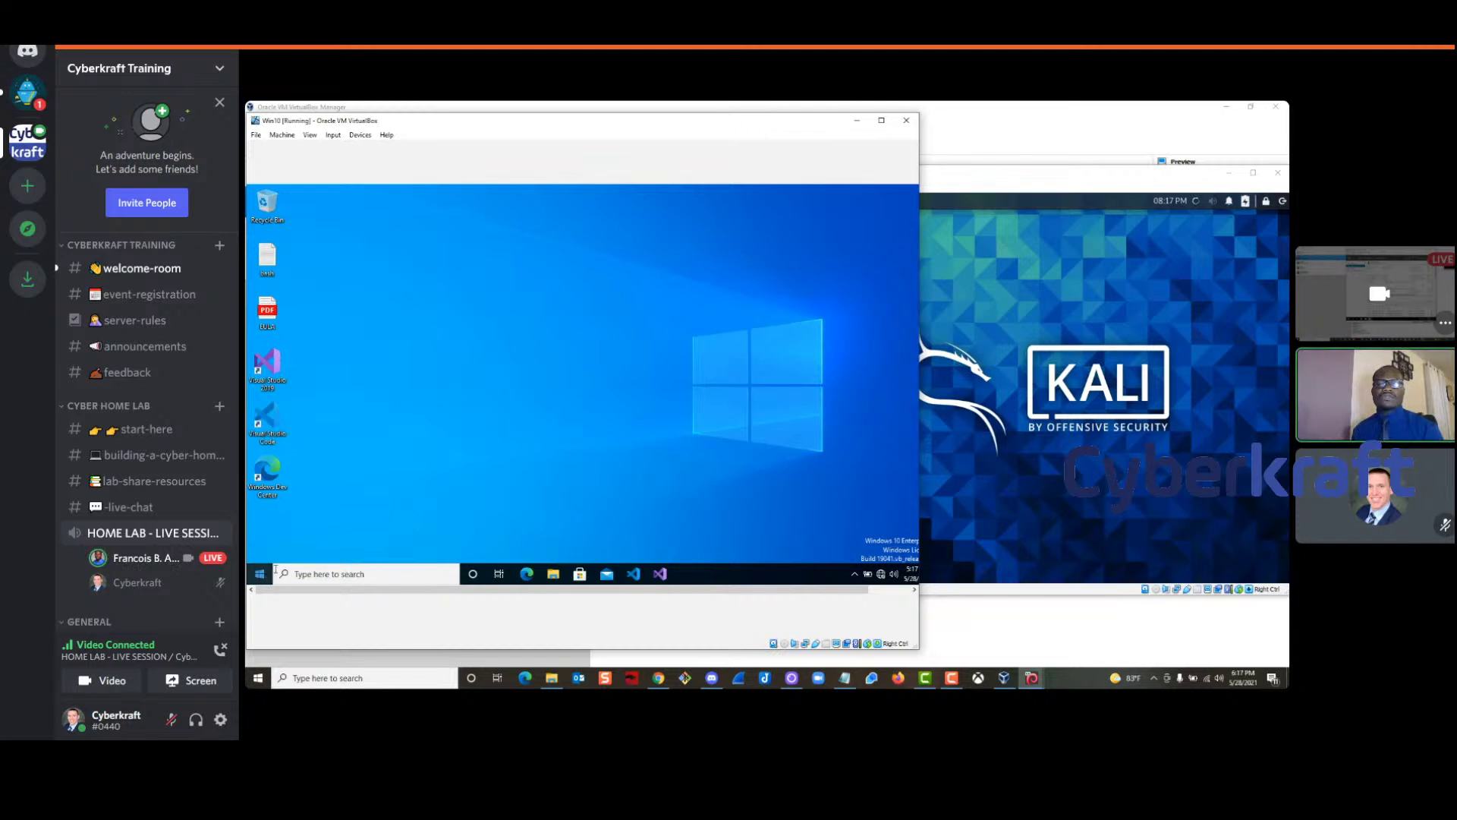
# Open Command Prompt in Win10 through search and run ipconfig
pyautogui.click(311, 573)
pyautogui.write('dmd')
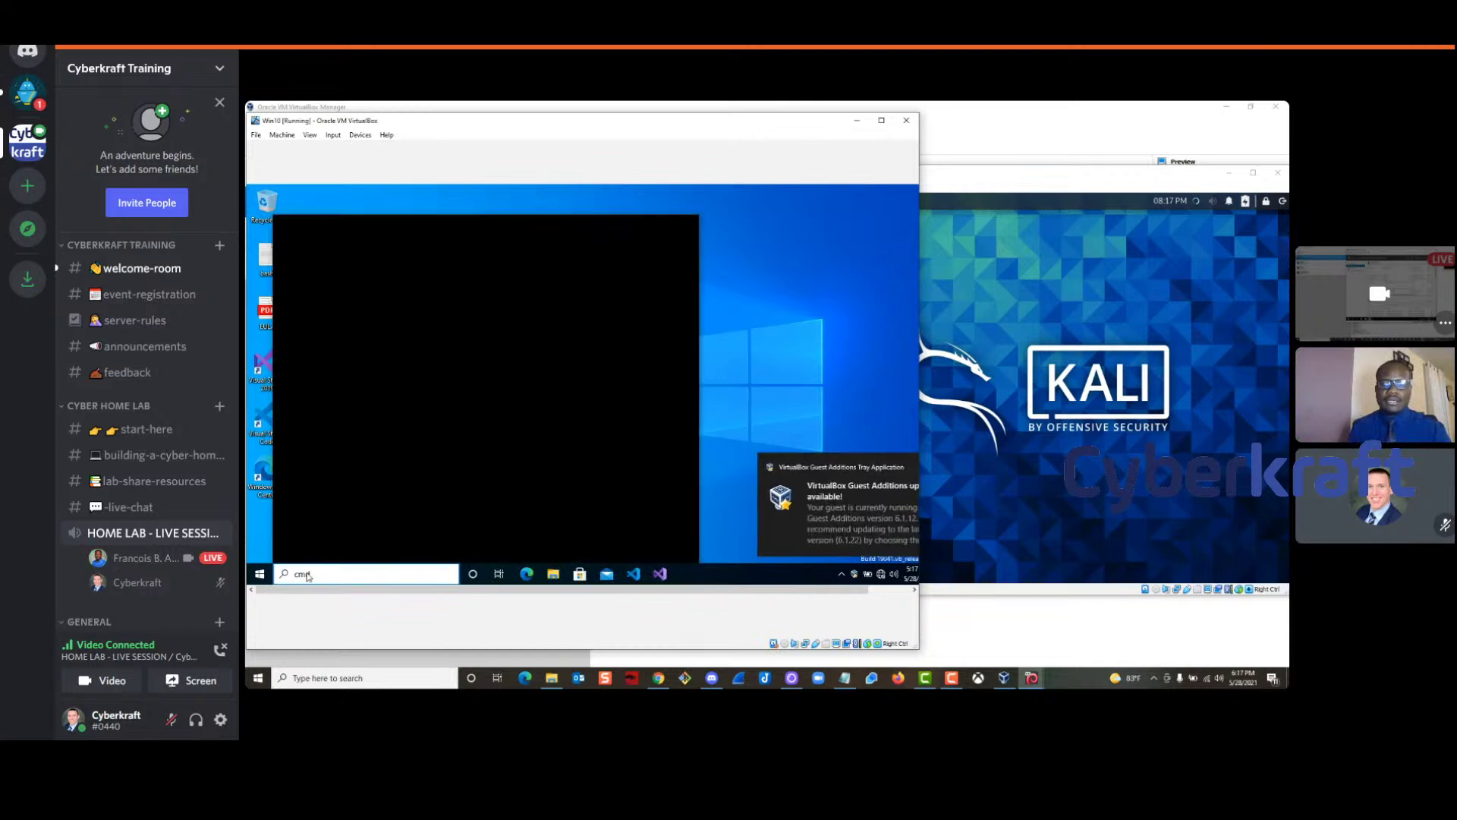
pyautogui.press('Return')
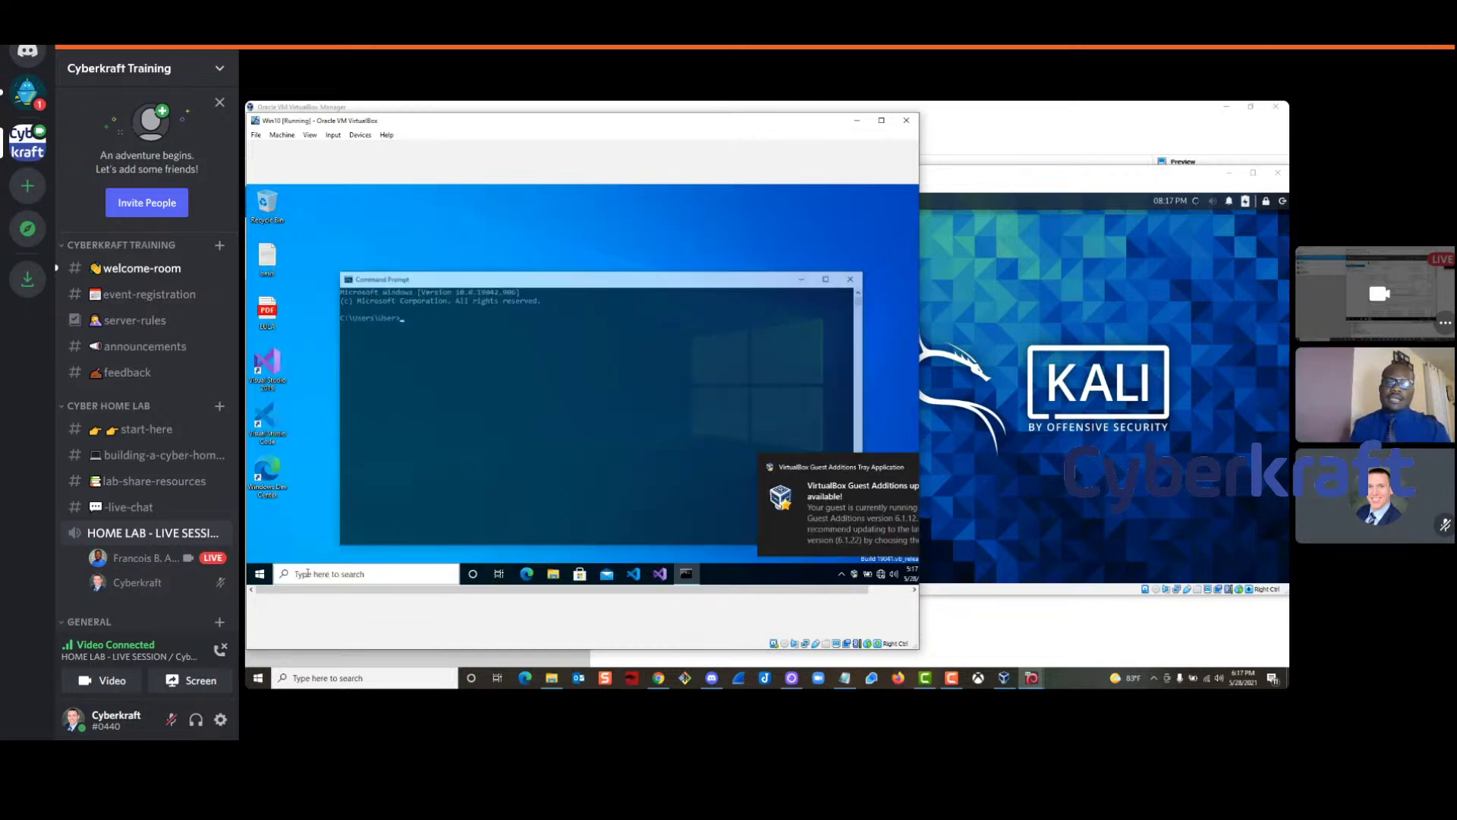
pyautogui.write('ipconf')
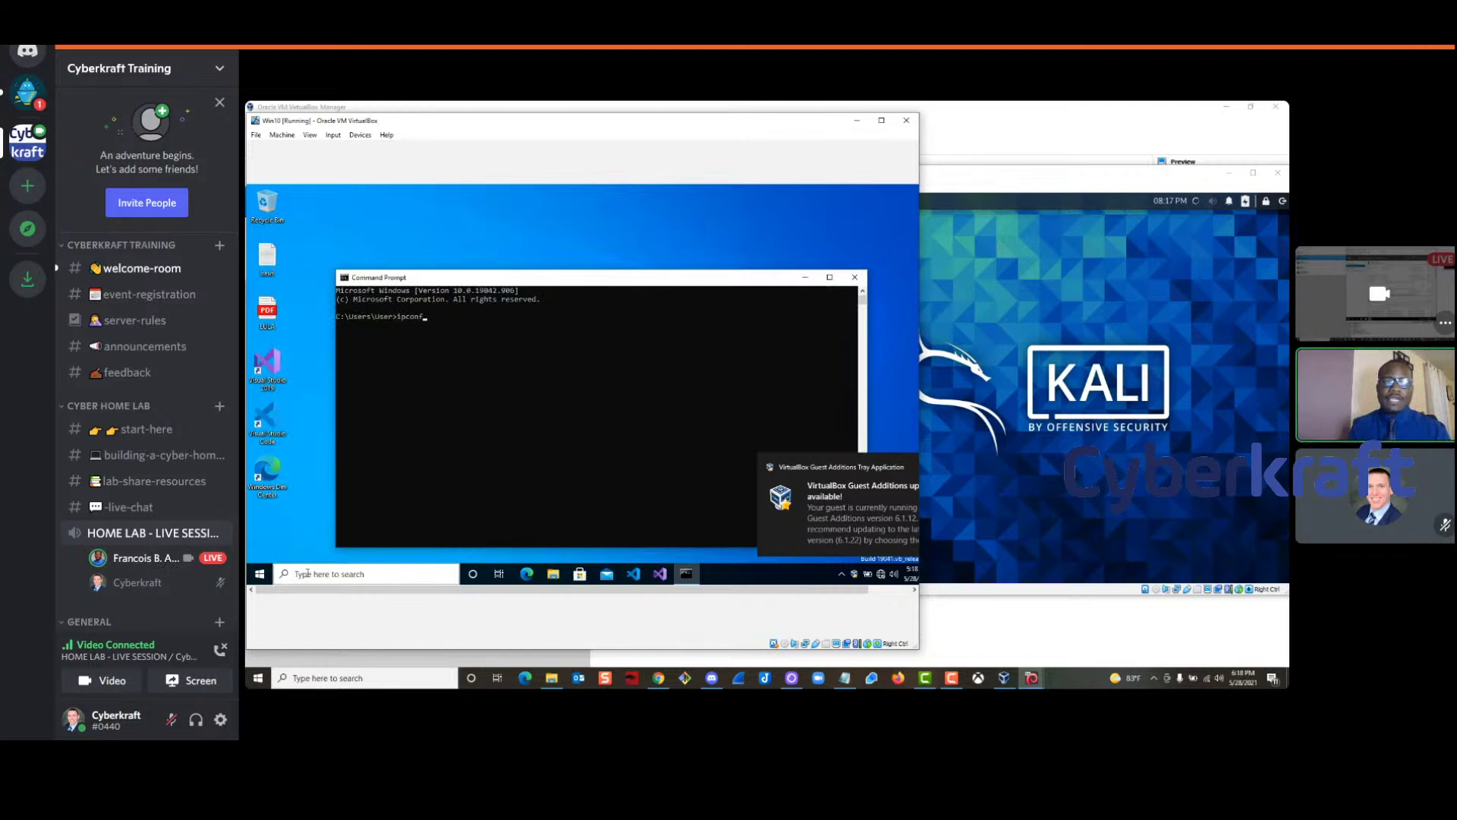
pyautogui.write('ig')
pyautogui.press('Return')
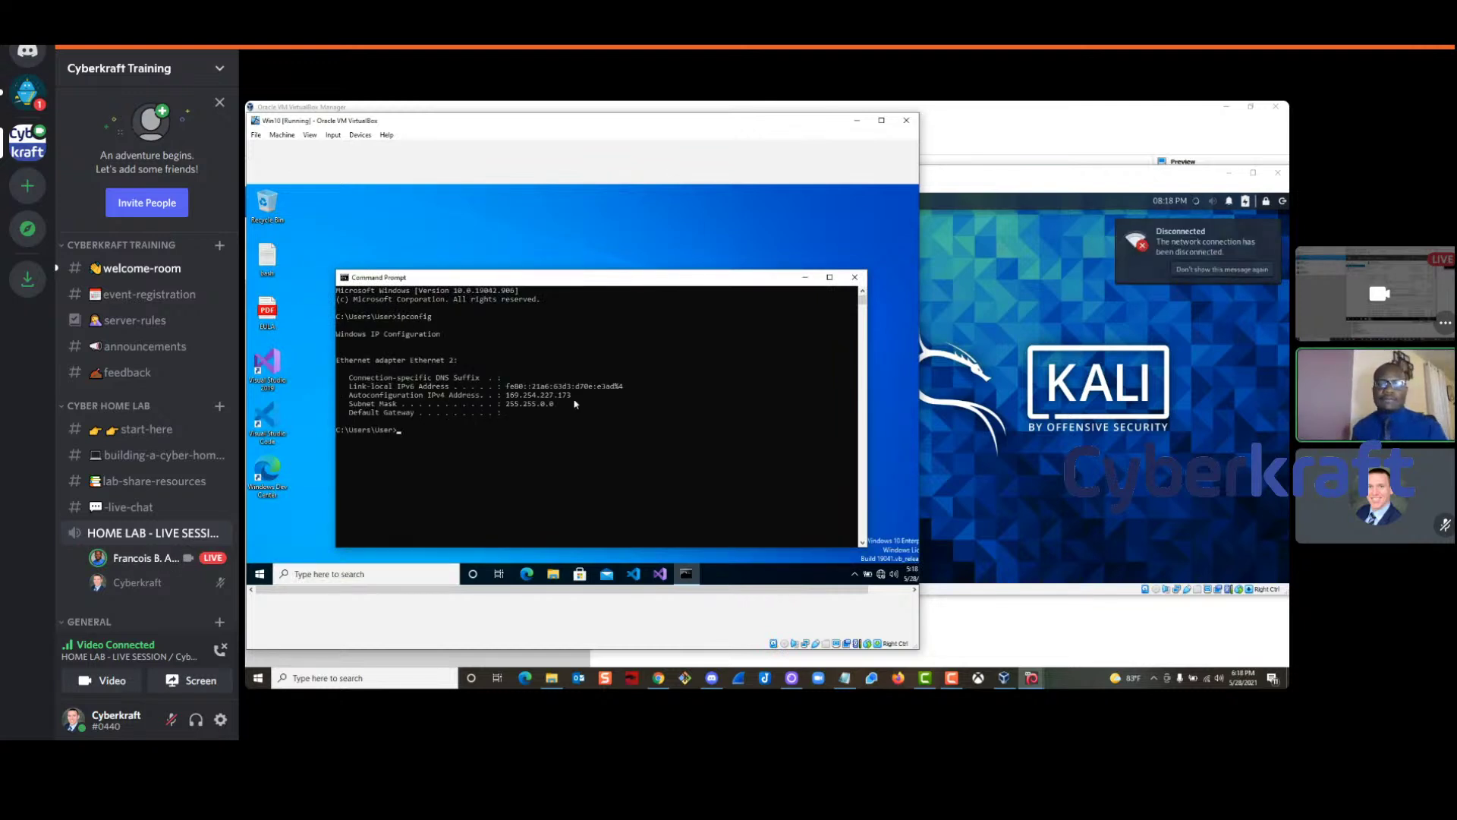
# Highlight the Autoconfiguration IPv4 Address 169.254.227.173 line, then close Command Prompt
pyautogui.moveTo(575, 398); pyautogui.dragTo(497, 395)
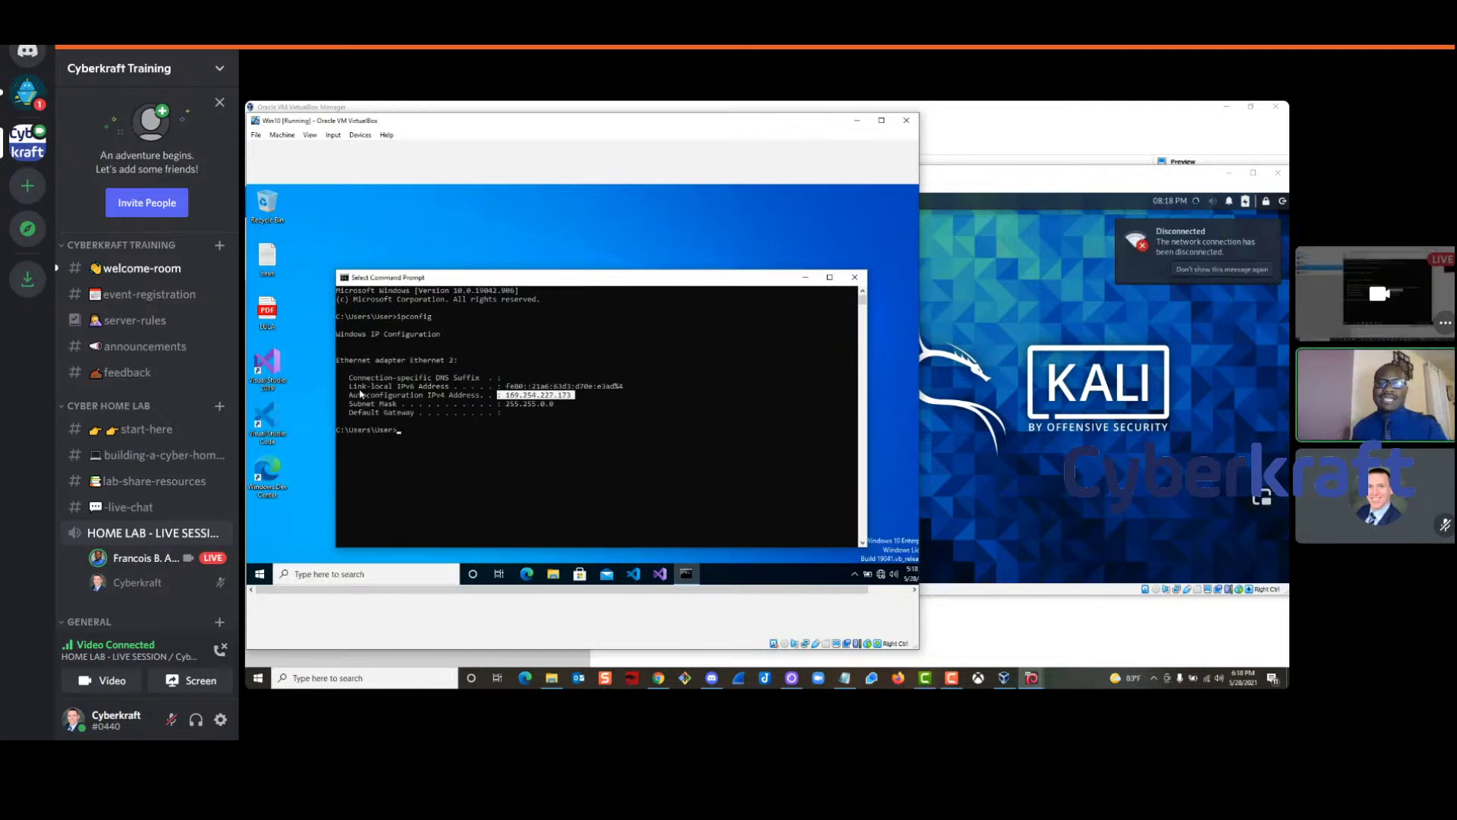
pyautogui.moveTo(349, 401); pyautogui.dragTo(591, 400)
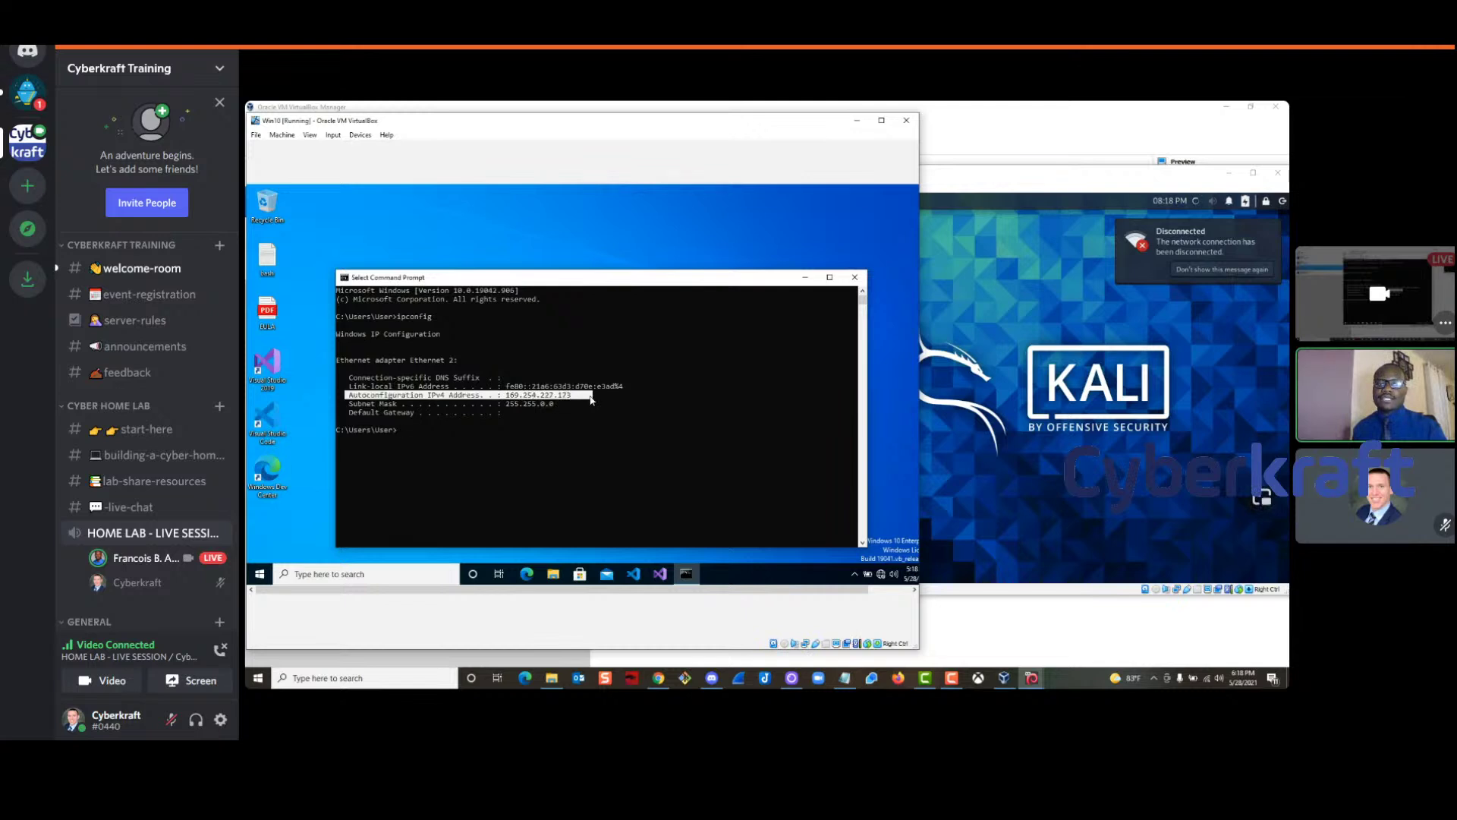
pyautogui.click(855, 278)
pyautogui.moveTo(882, 574)
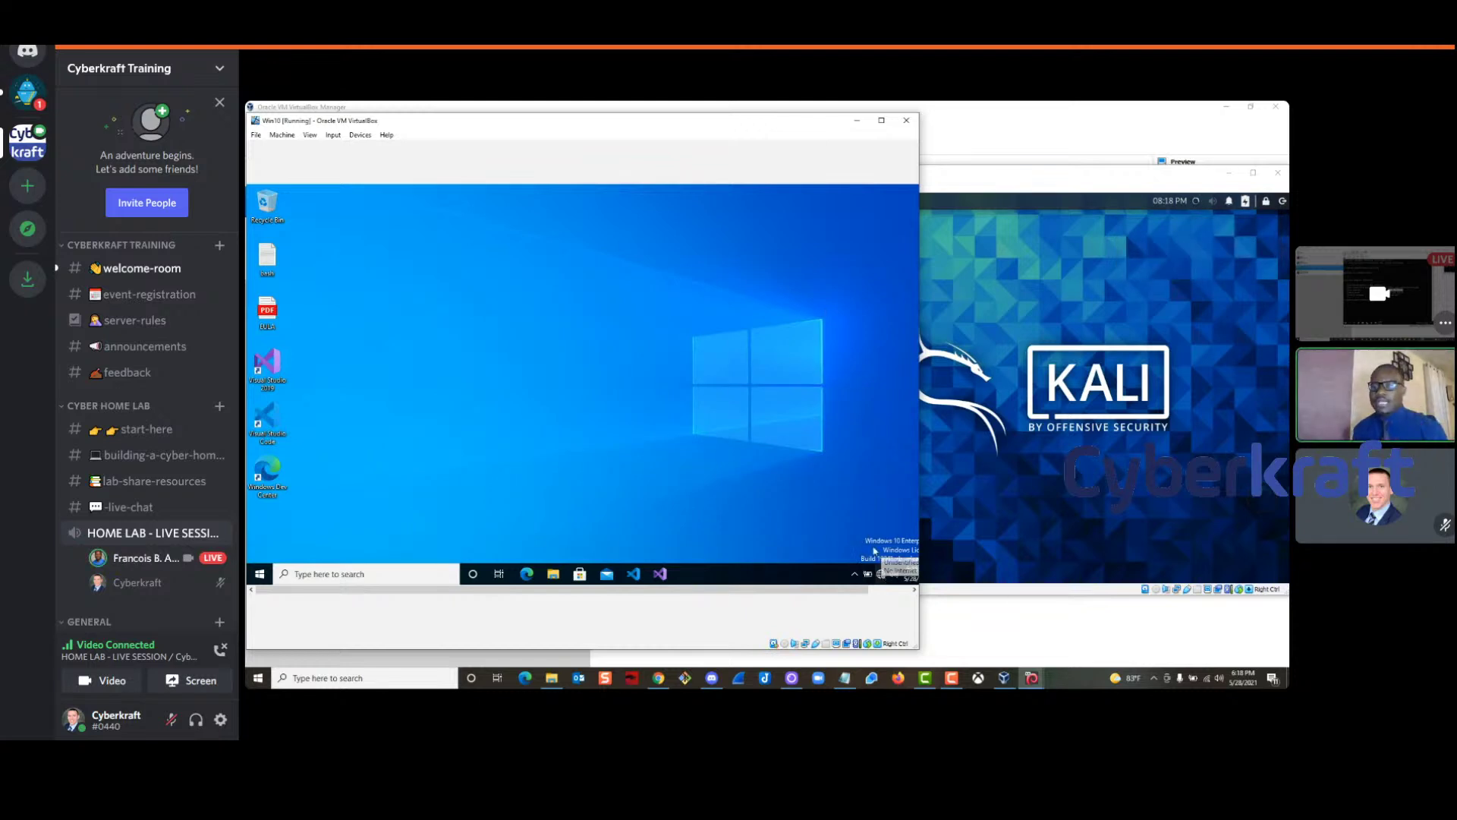
# Go from the Win10 network icon through Network & Internet settings to the Network and Sharing Center
pyautogui.rightClick(882, 576)
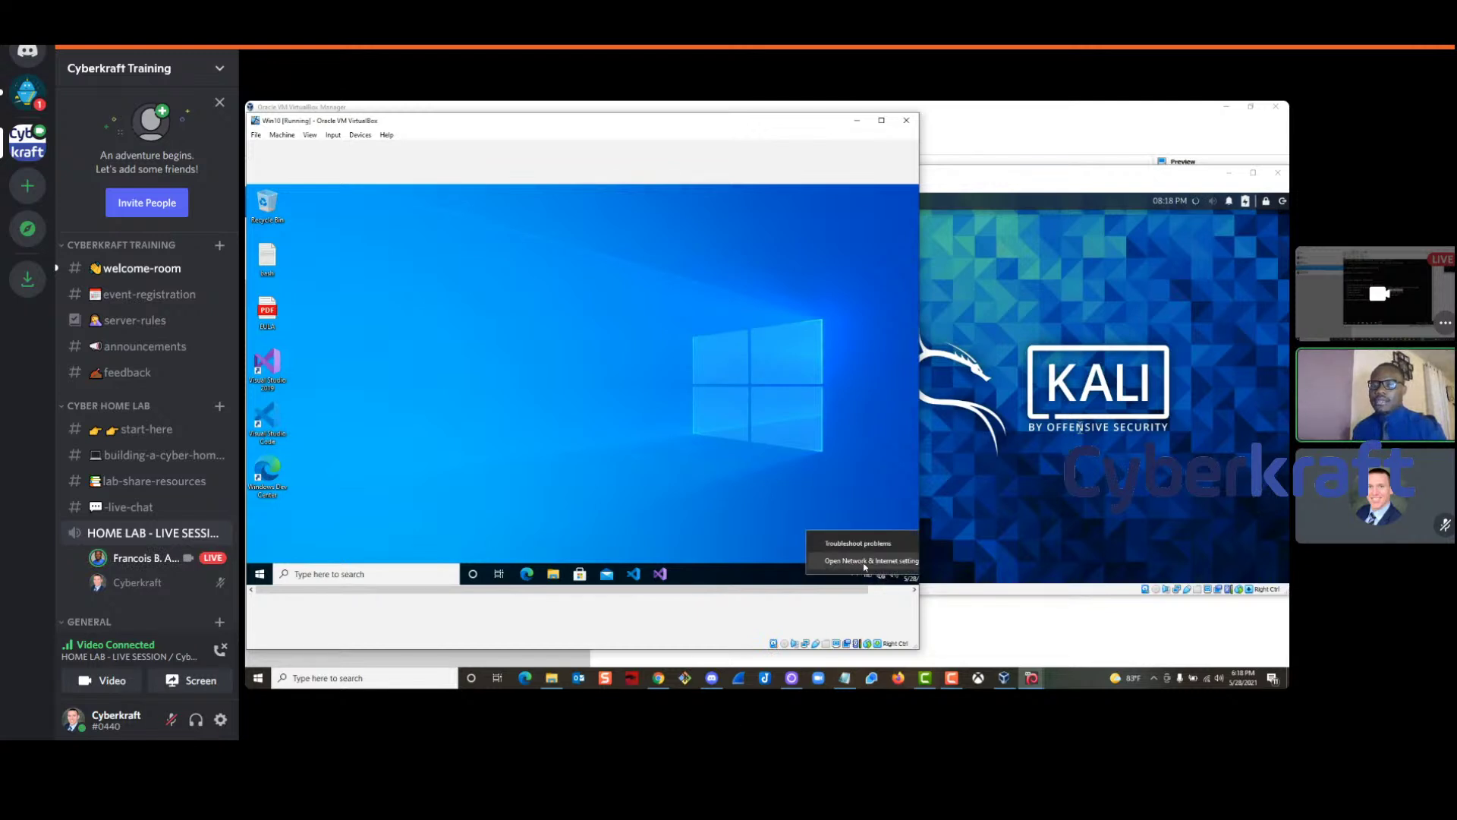
pyautogui.click(863, 562)
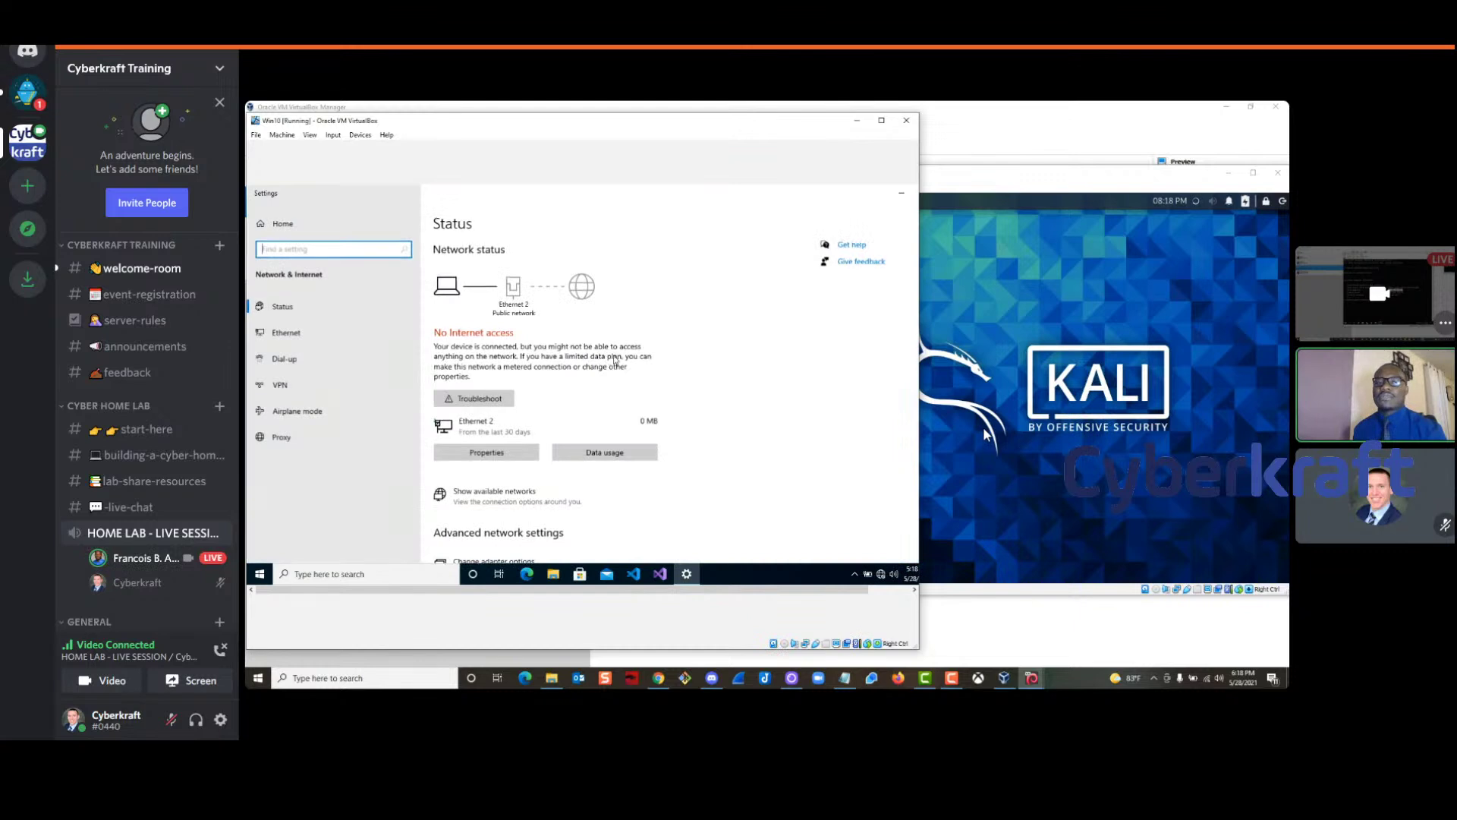
pyautogui.scroll(-3, 764, 429)
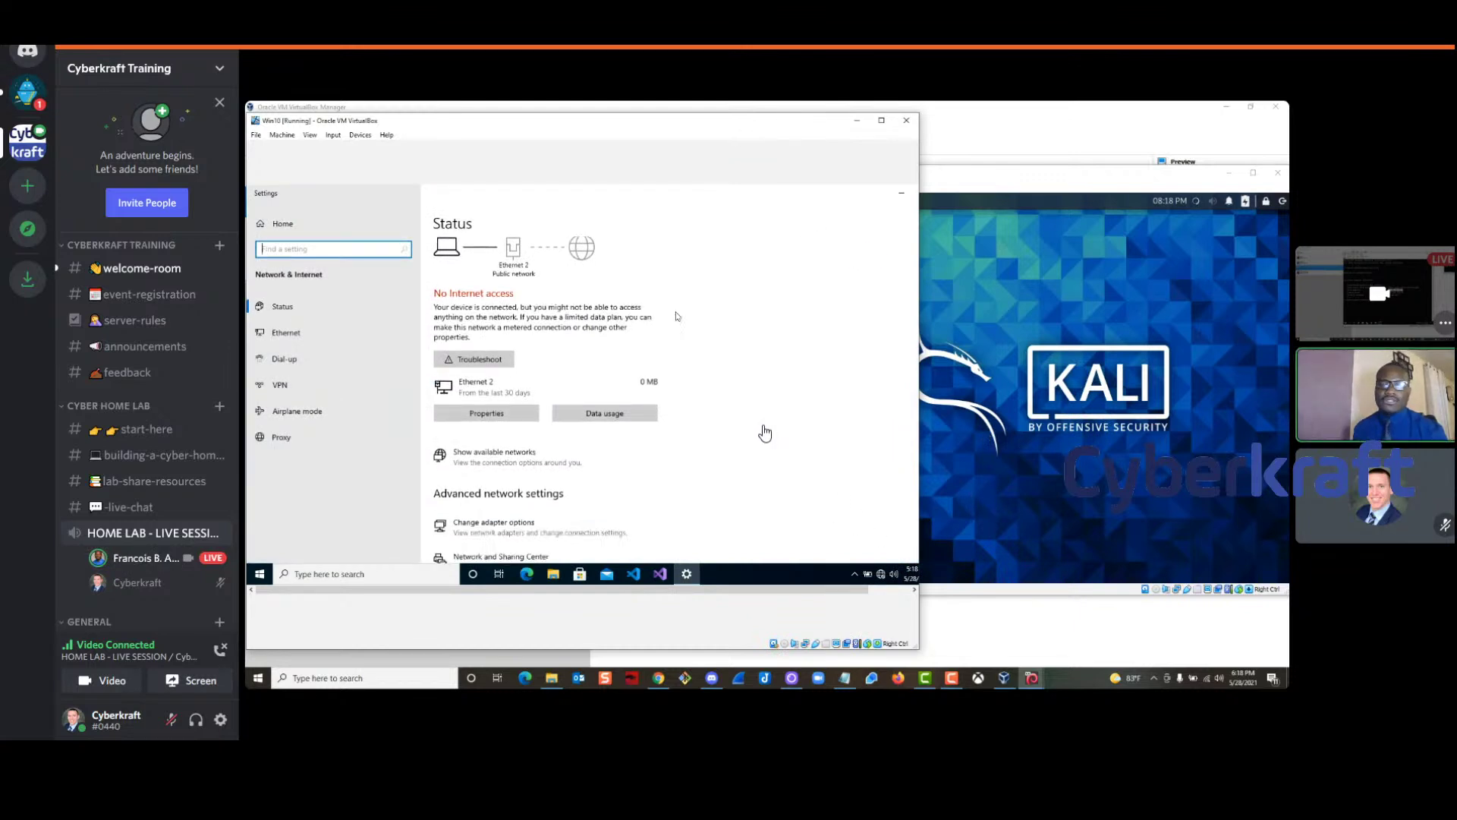
pyautogui.scroll(-1, 719, 317)
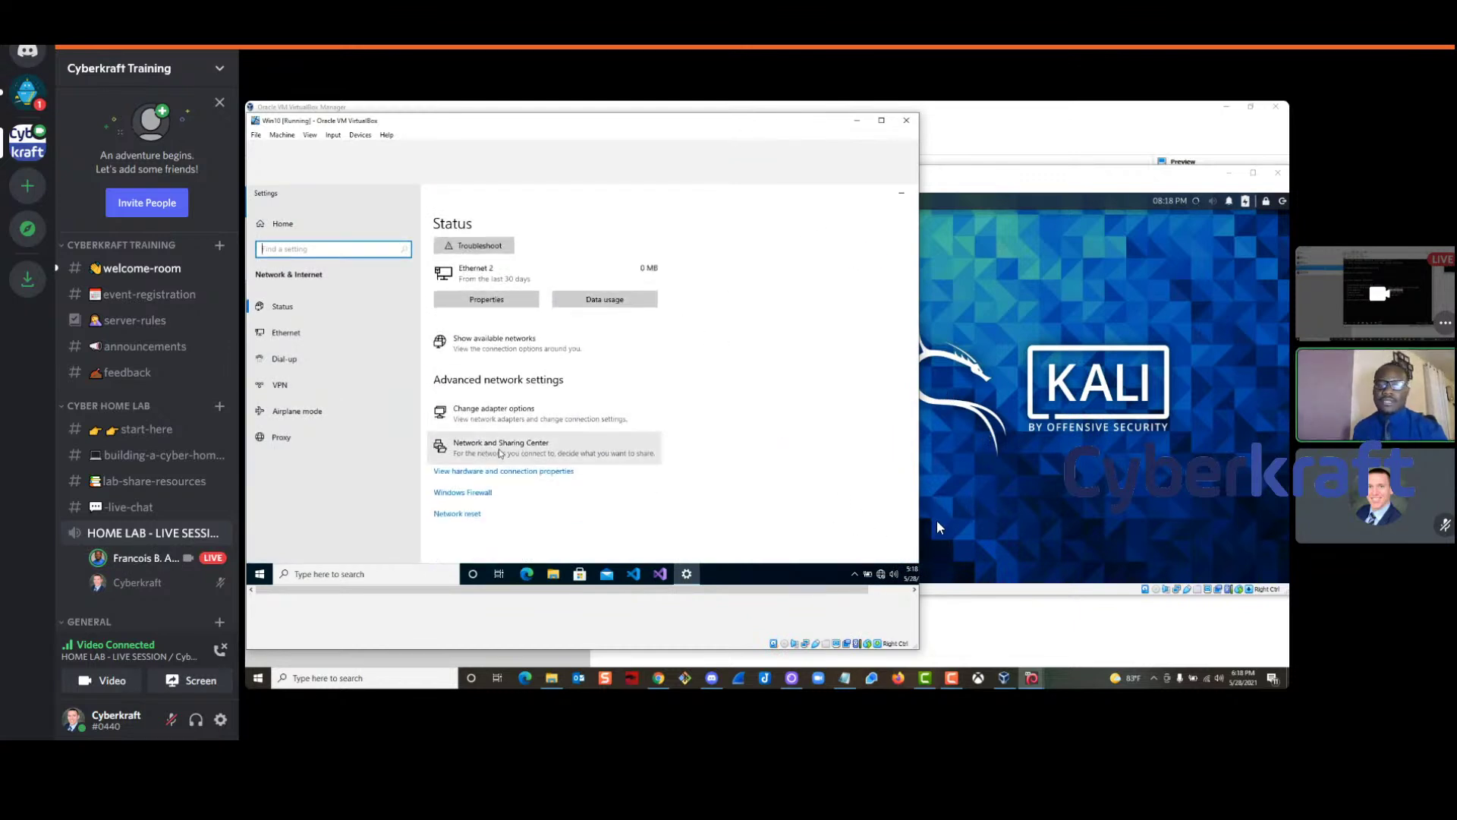
pyautogui.click(536, 453)
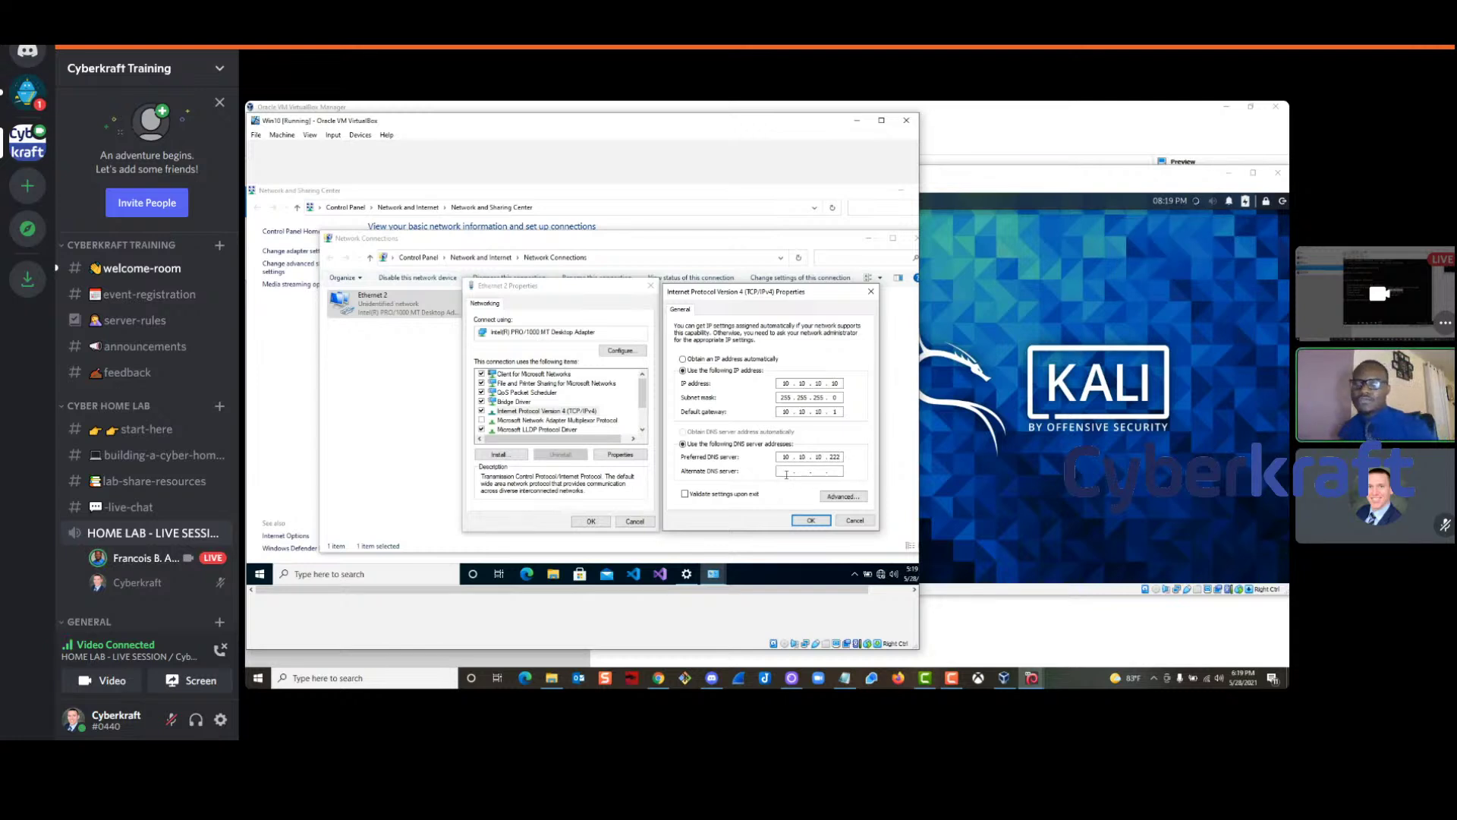
# Apply Ethernet 2's static IPv4 10.10.10.10, gateway 10.10.10.1, DNS 10.10.10.222 and allow network discovery
pyautogui.click(811, 520)
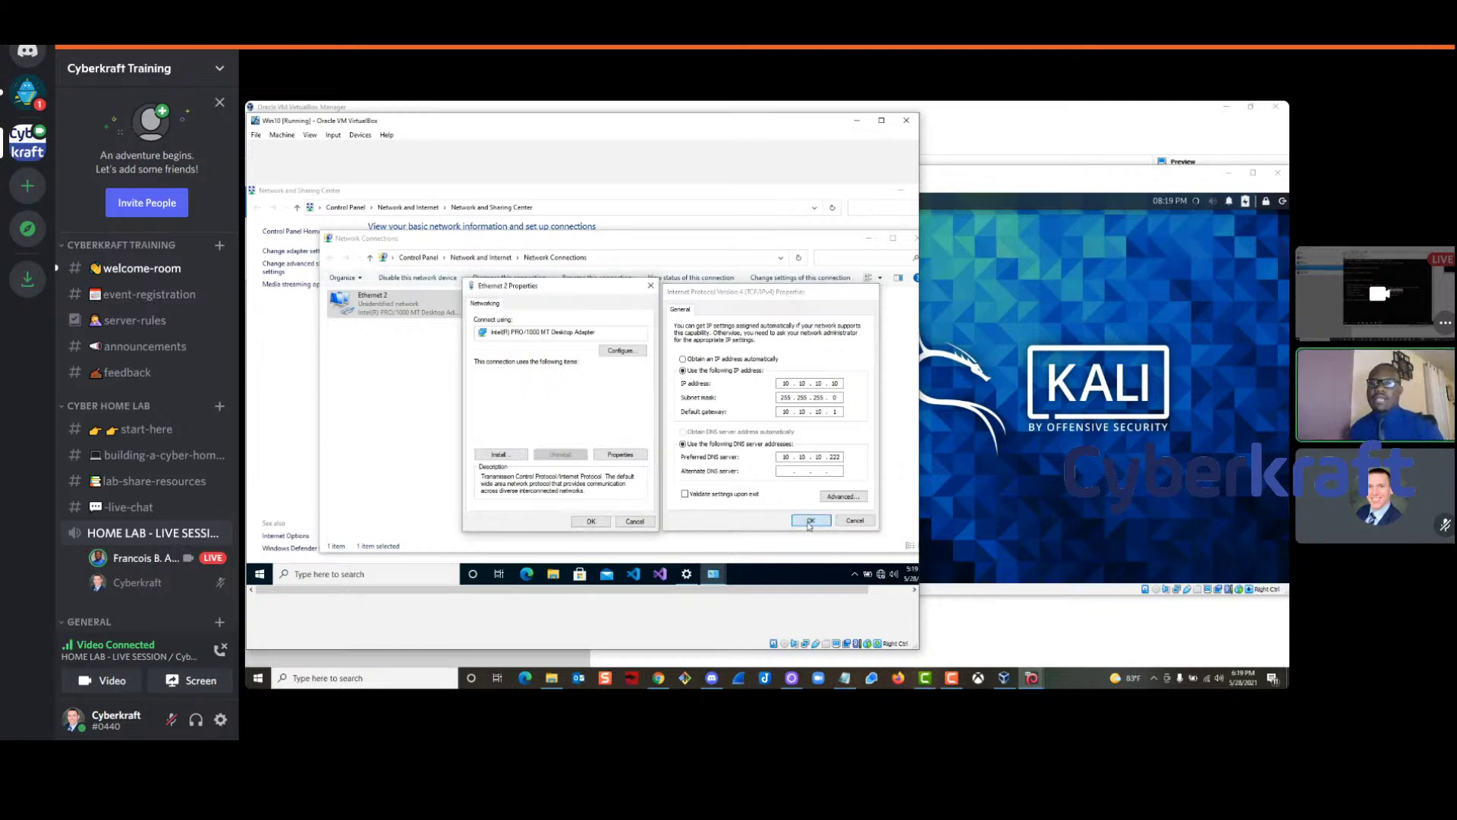
pyautogui.click(591, 522)
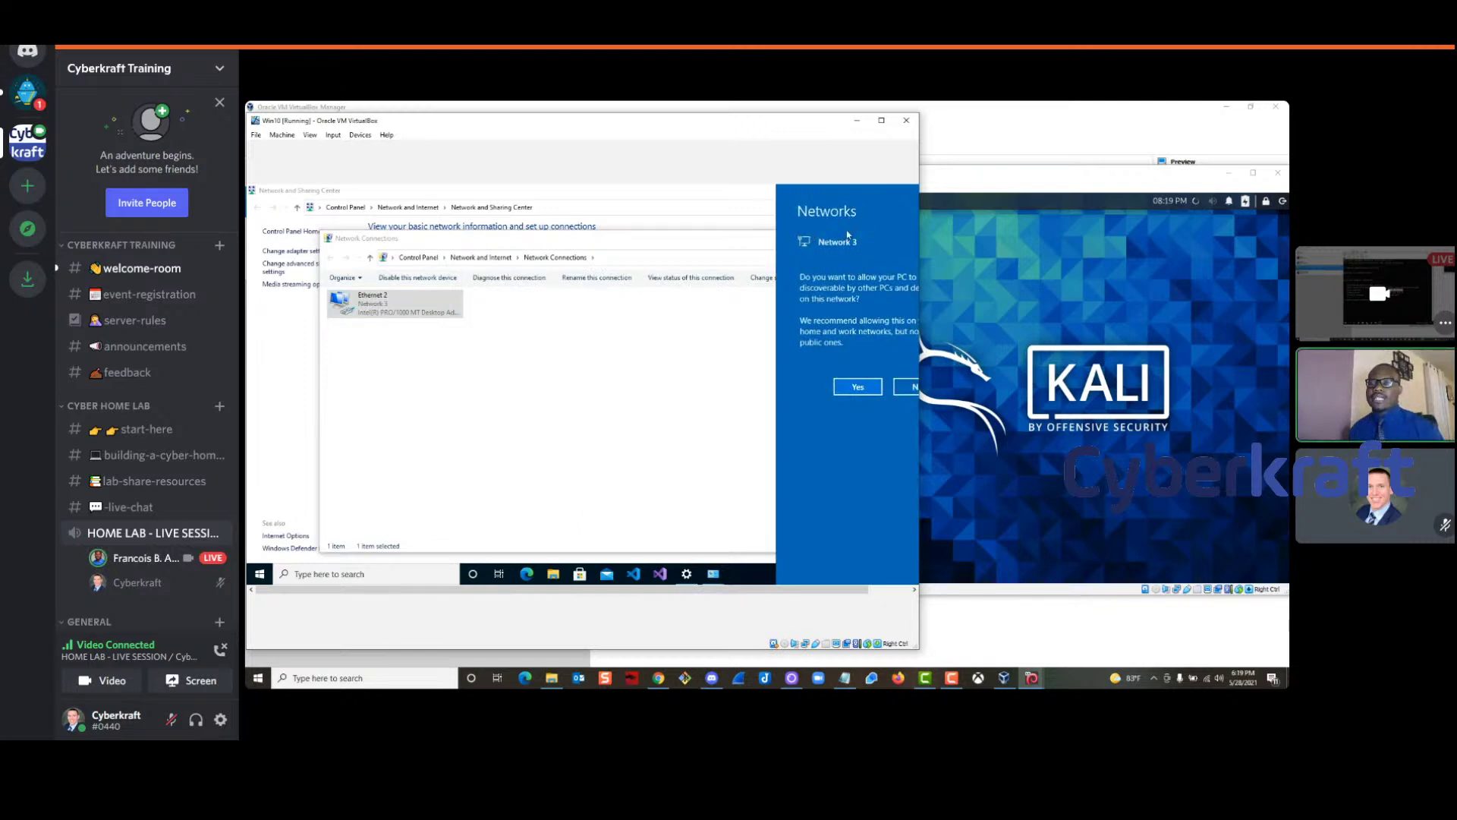
pyautogui.click(858, 387)
pyautogui.moveTo(709, 246); pyautogui.dragTo(666, 214)
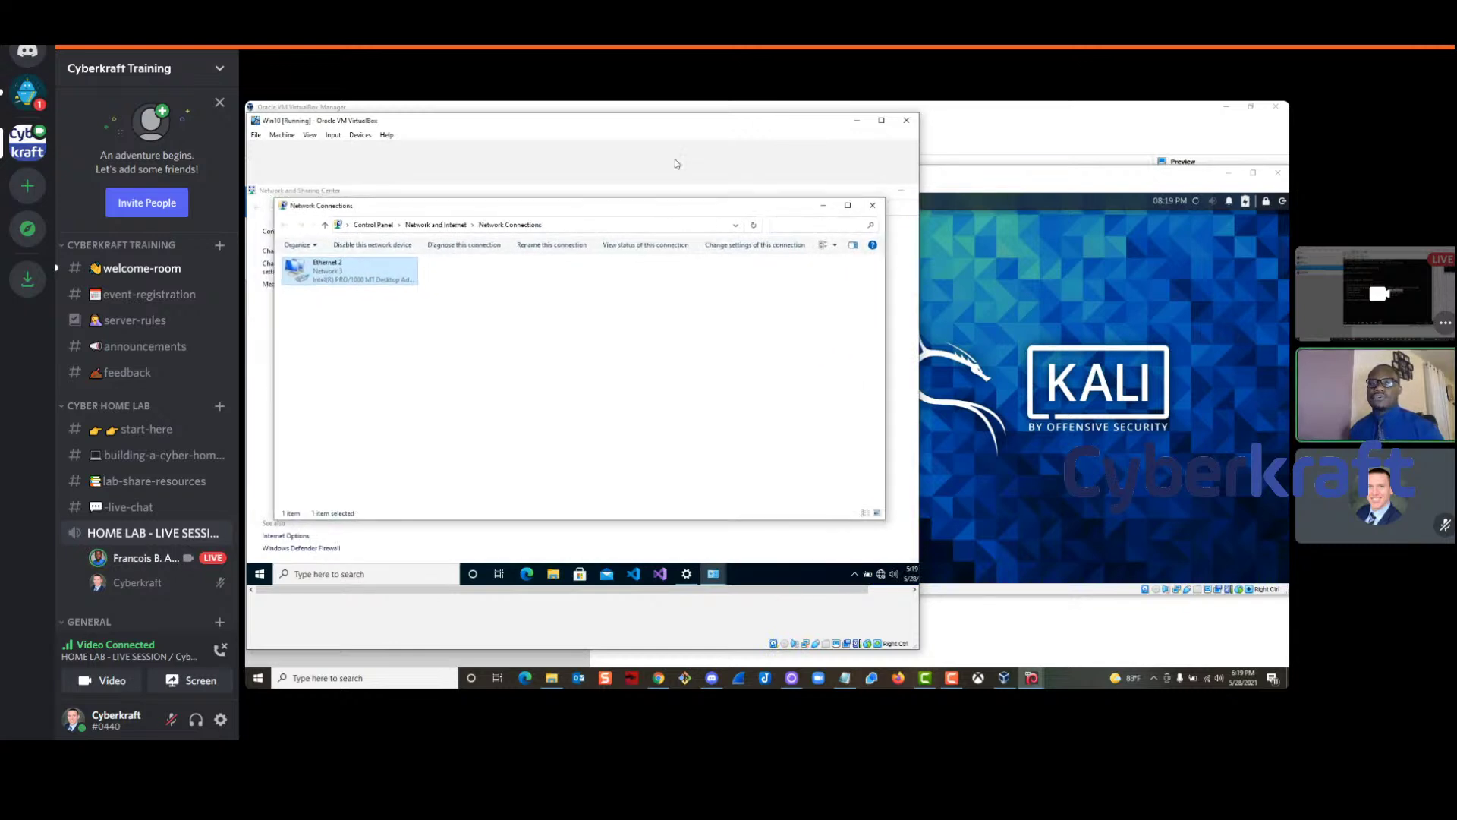
pyautogui.moveTo(636, 127); pyautogui.dragTo(727, 142)
# Open a terminal in Kali and run ifconfig to check eth0's addresses
pyautogui.click(1048, 181)
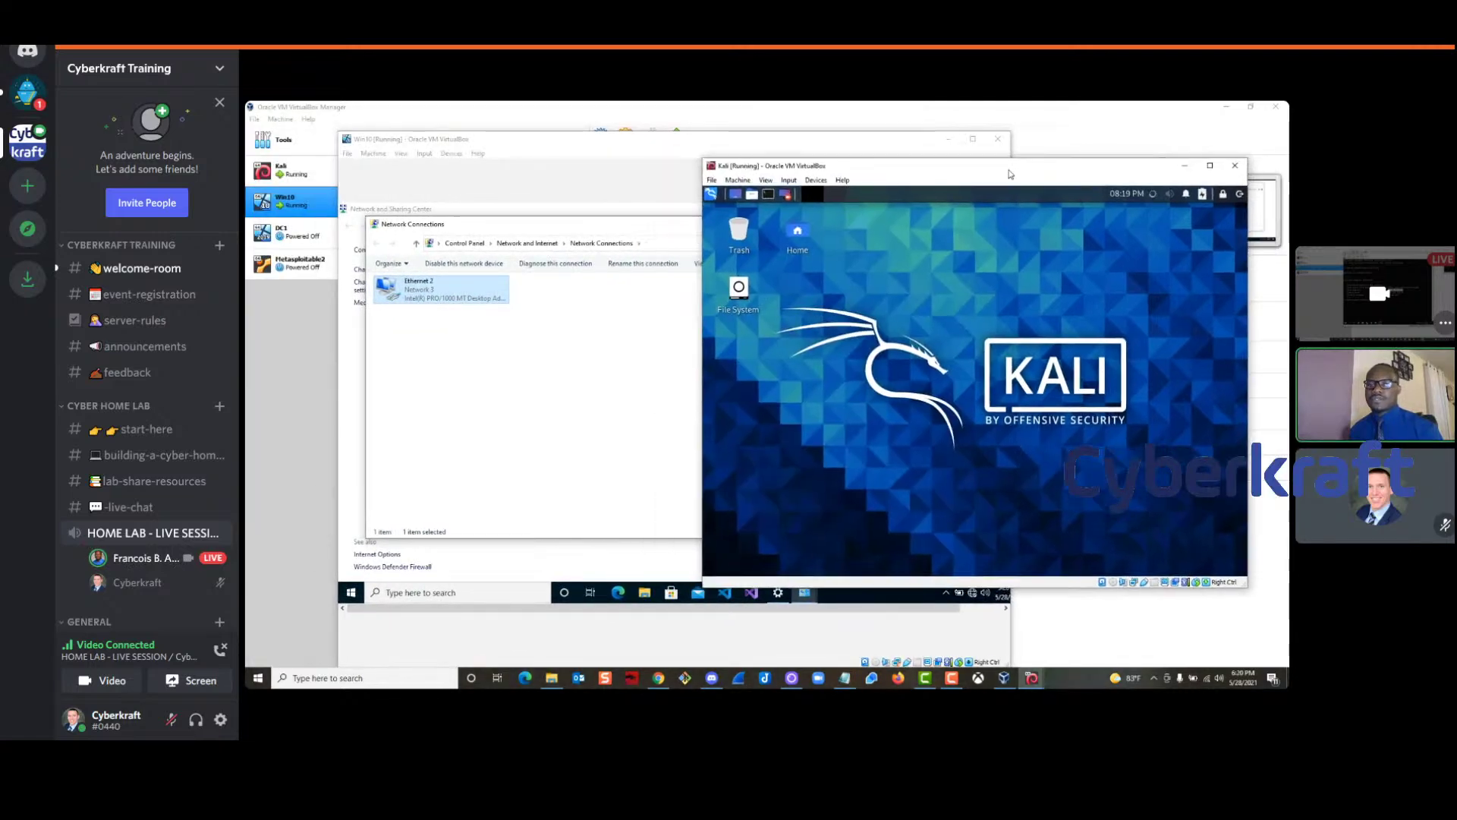
pyautogui.click(770, 197)
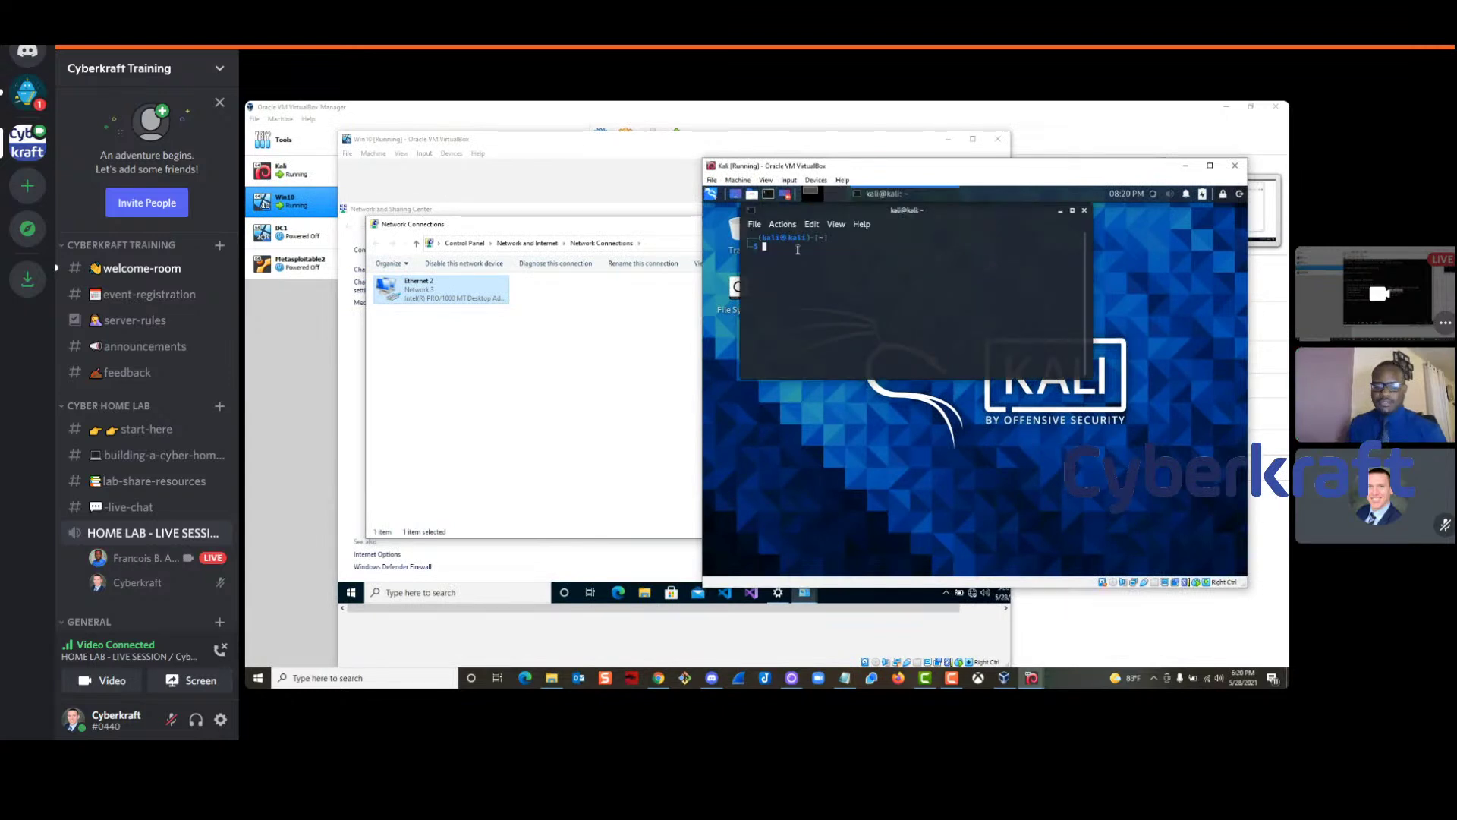
pyautogui.write('ifconfig')
pyautogui.press('Return')
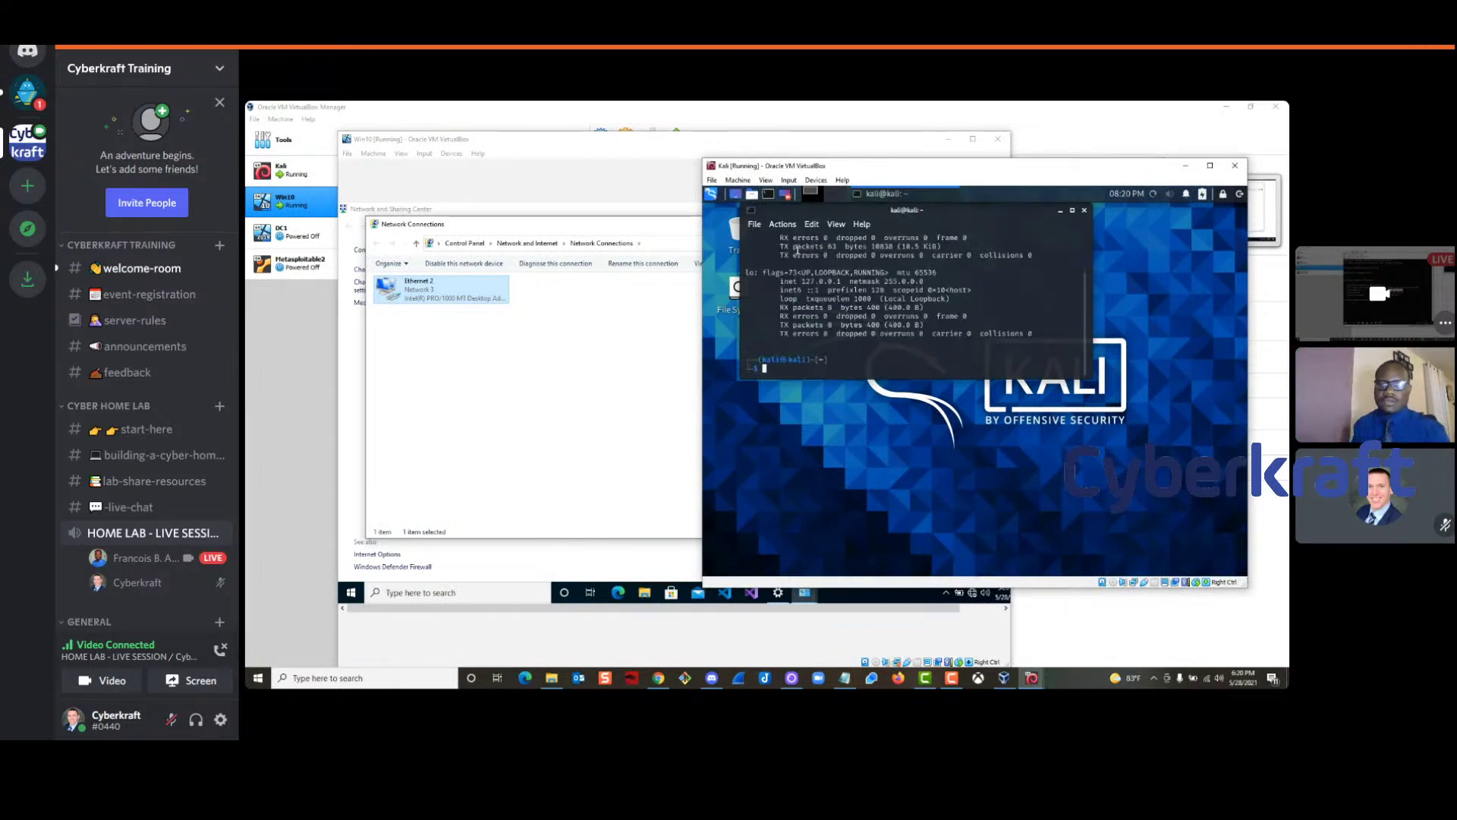
pyautogui.scroll(1, 857, 270)
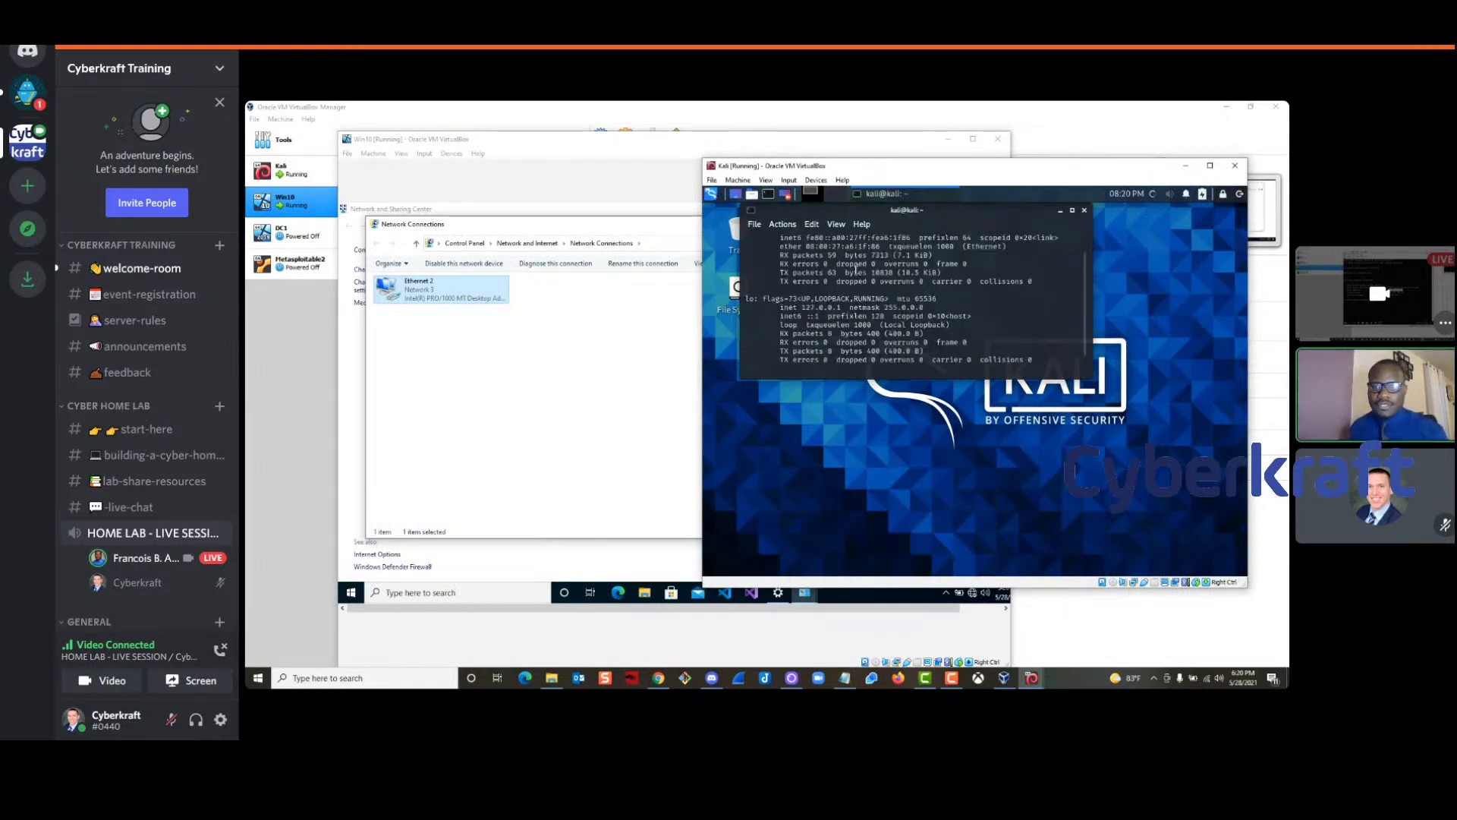
pyautogui.moveTo(836, 317); pyautogui.dragTo(789, 307)
pyautogui.scroll(1, 790, 306)
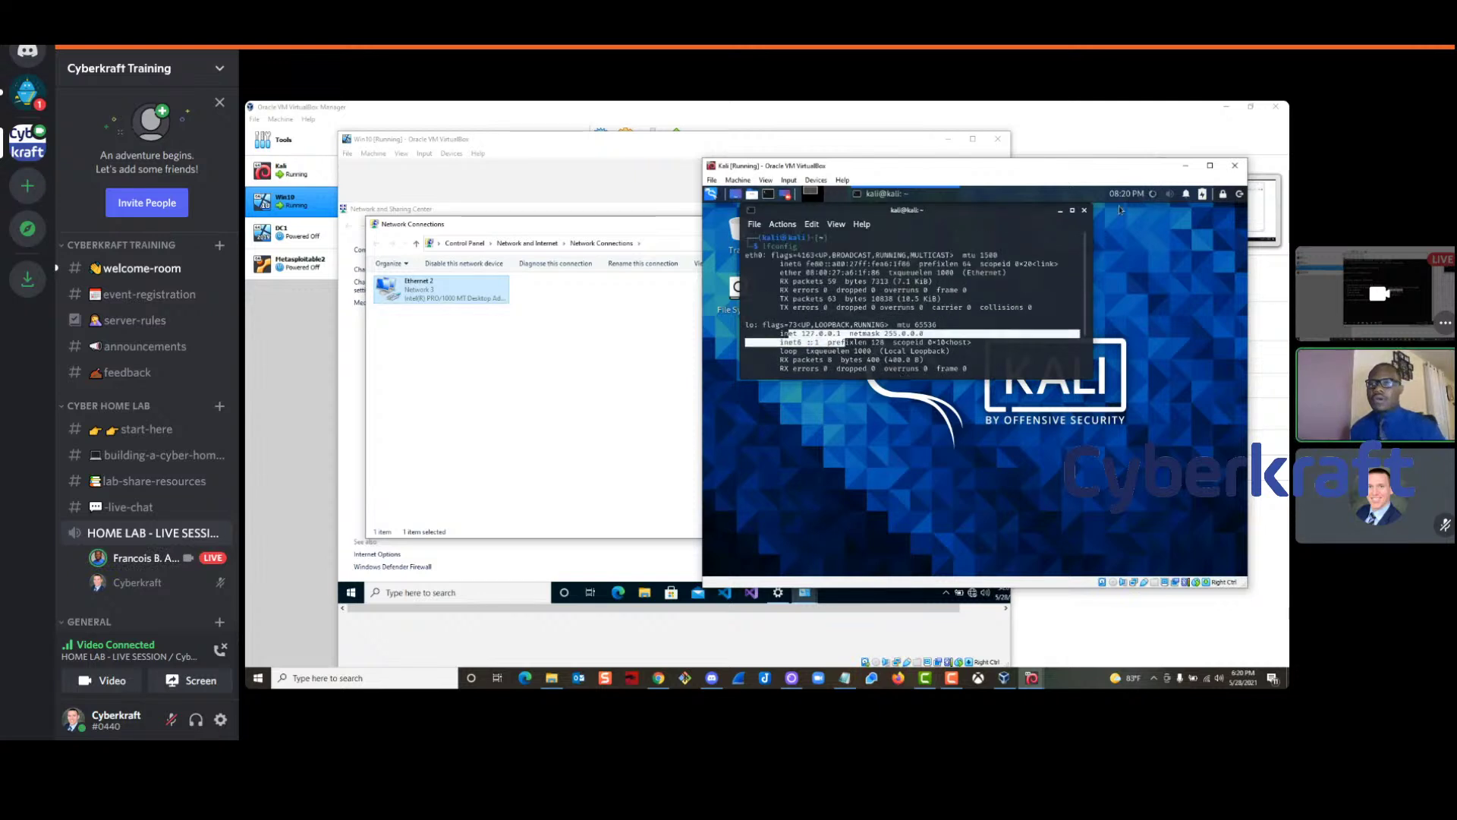
# Disconnect Kali's wired network, reconnect with Wired connection 1, and close the terminal
pyautogui.click(1153, 194)
pyautogui.click(1115, 240)
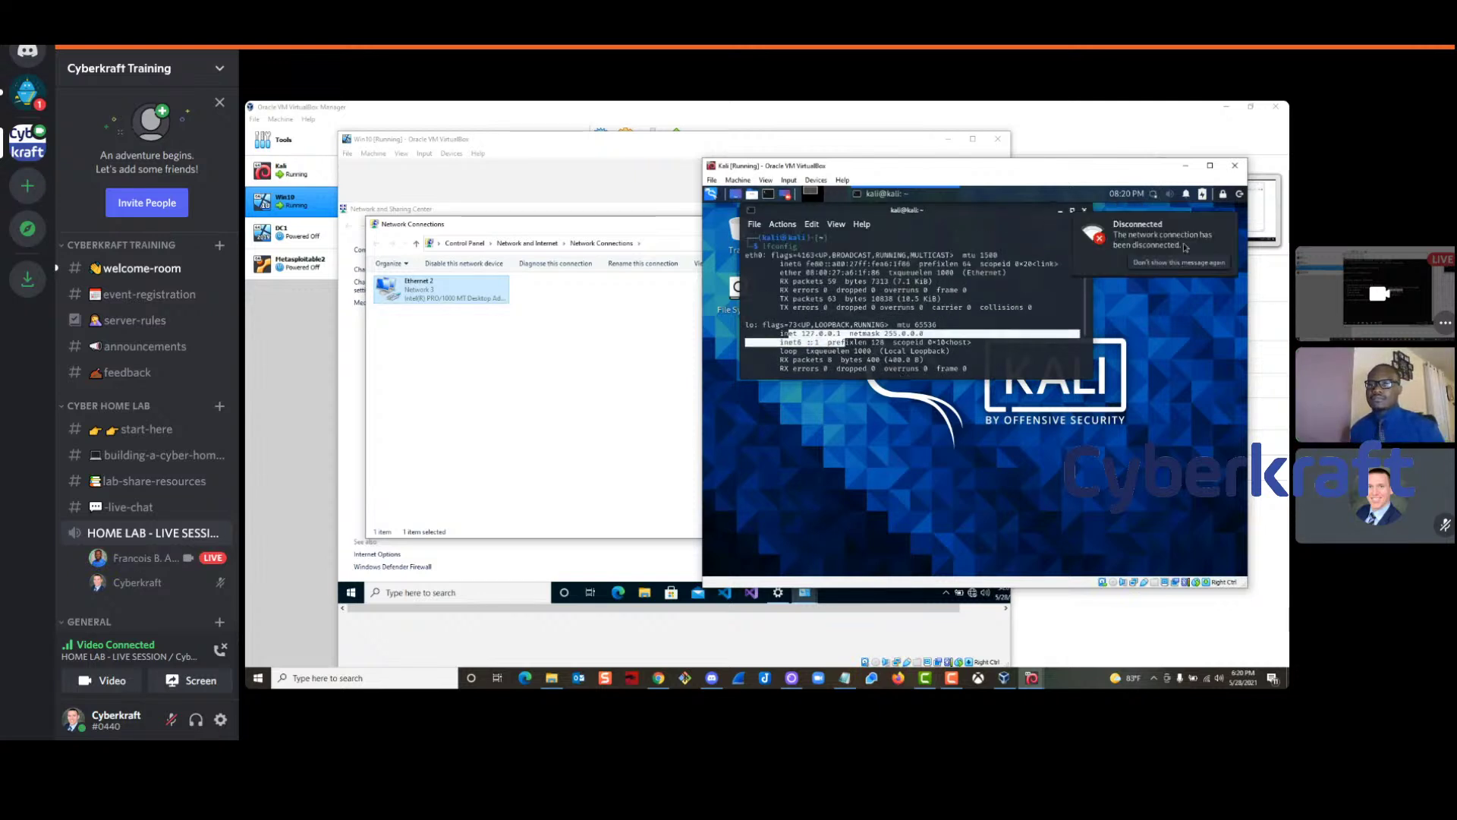
pyautogui.click(1154, 195)
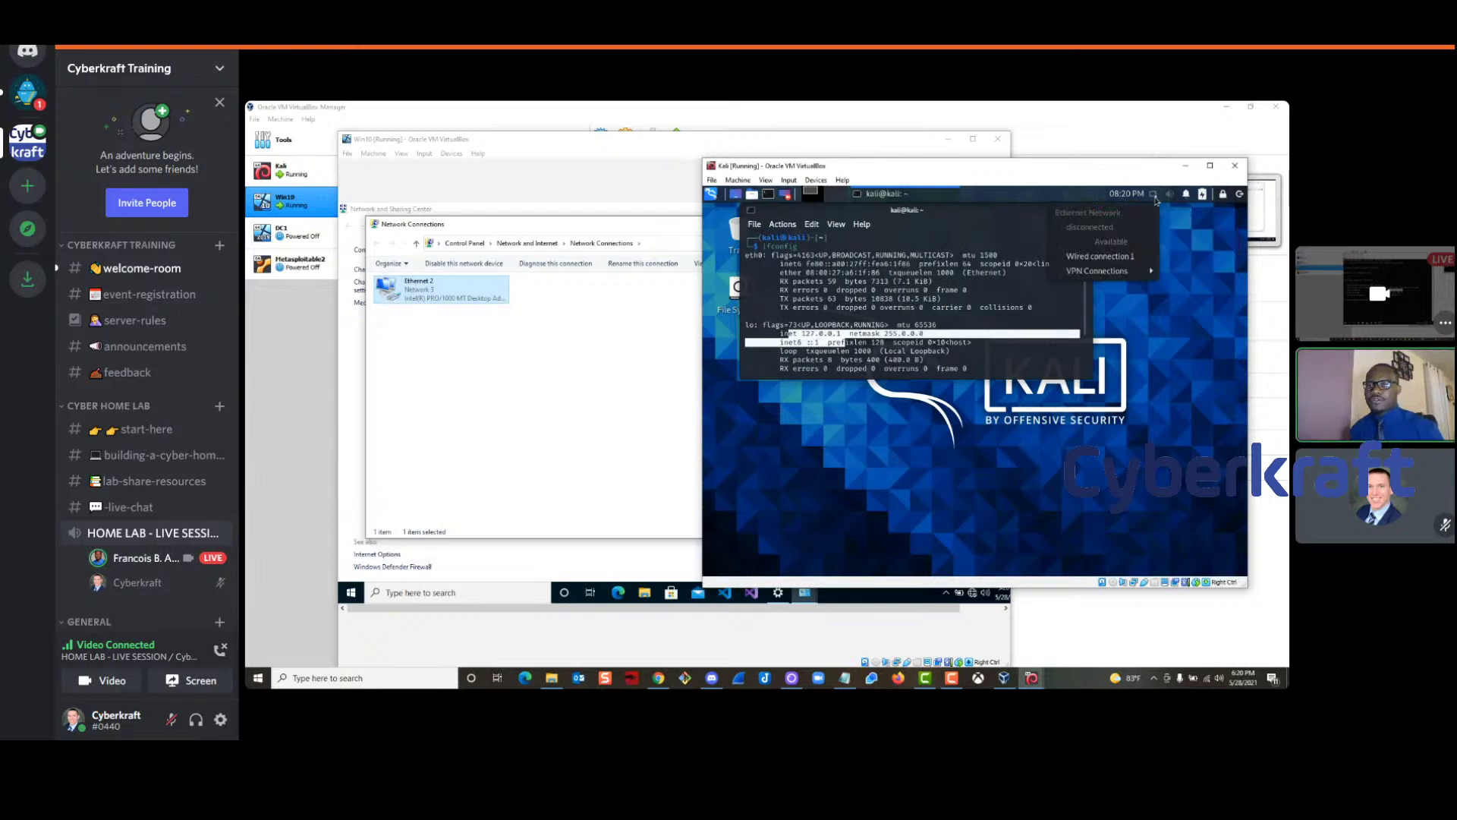
pyautogui.click(1123, 258)
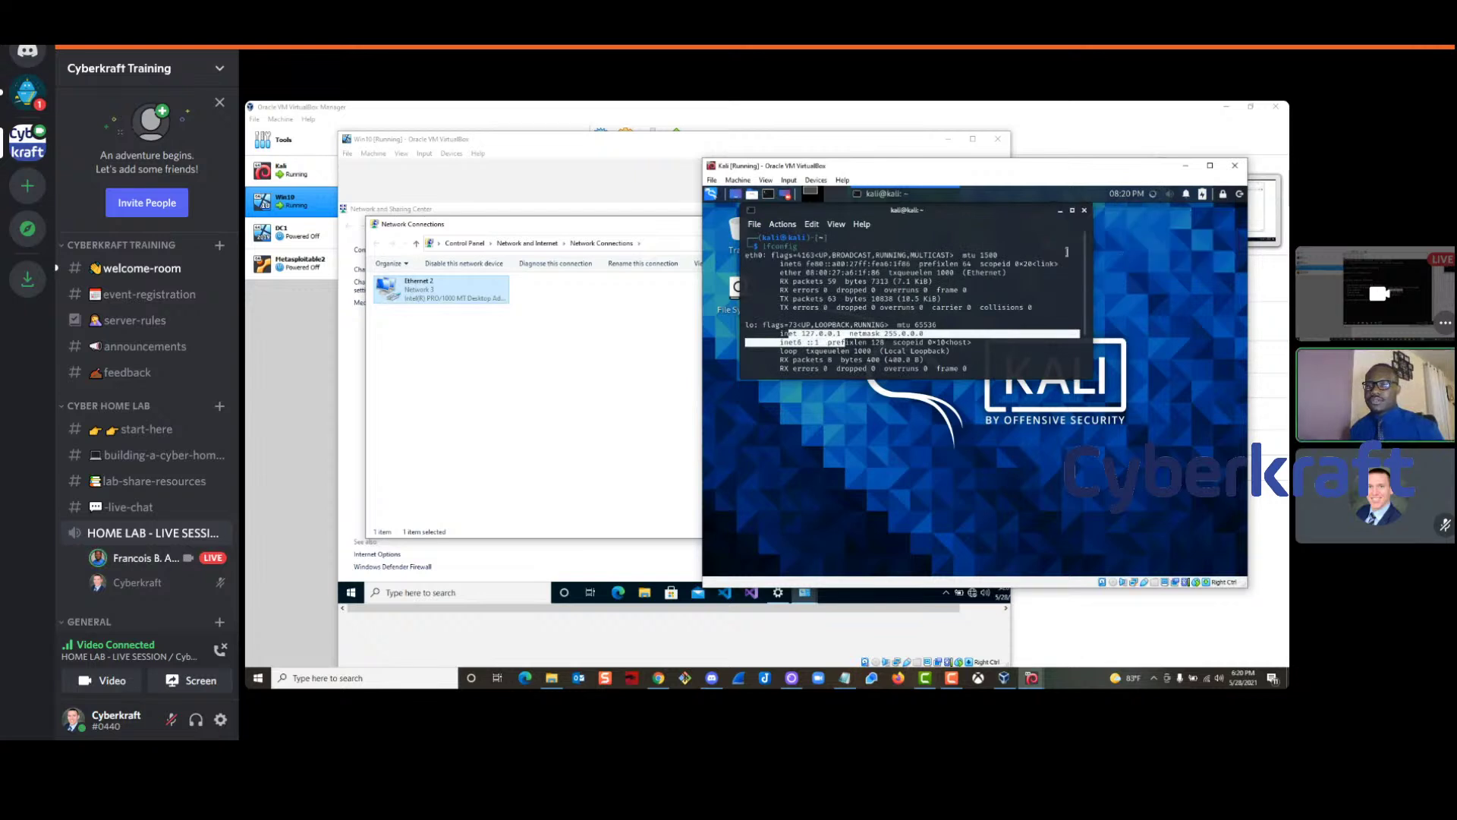
pyautogui.click(1085, 211)
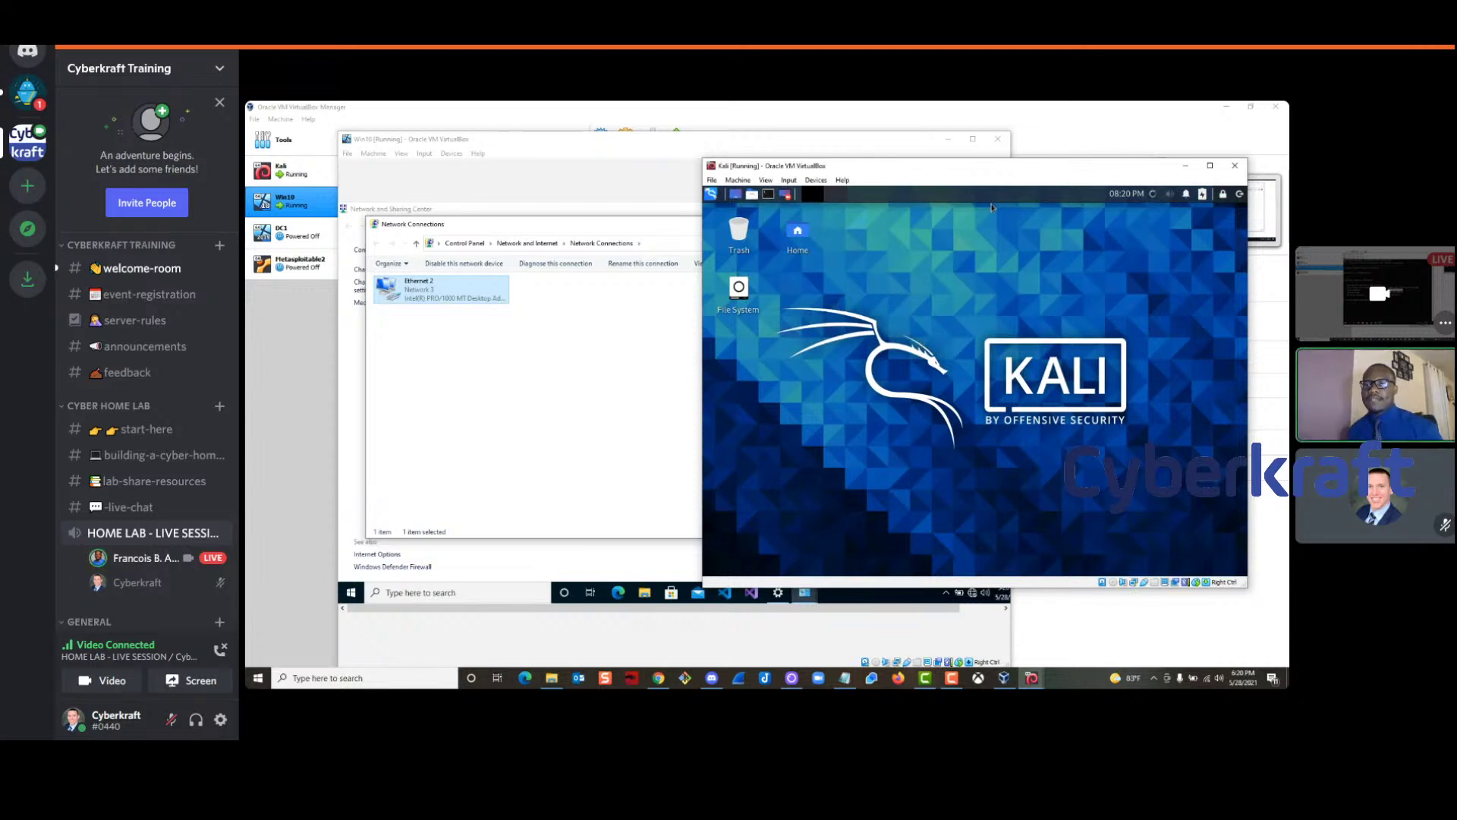
# Power off Kali, close Win10's Network Connections, Network and Sharing Center and Settings, and shrink its window
pyautogui.click(1235, 166)
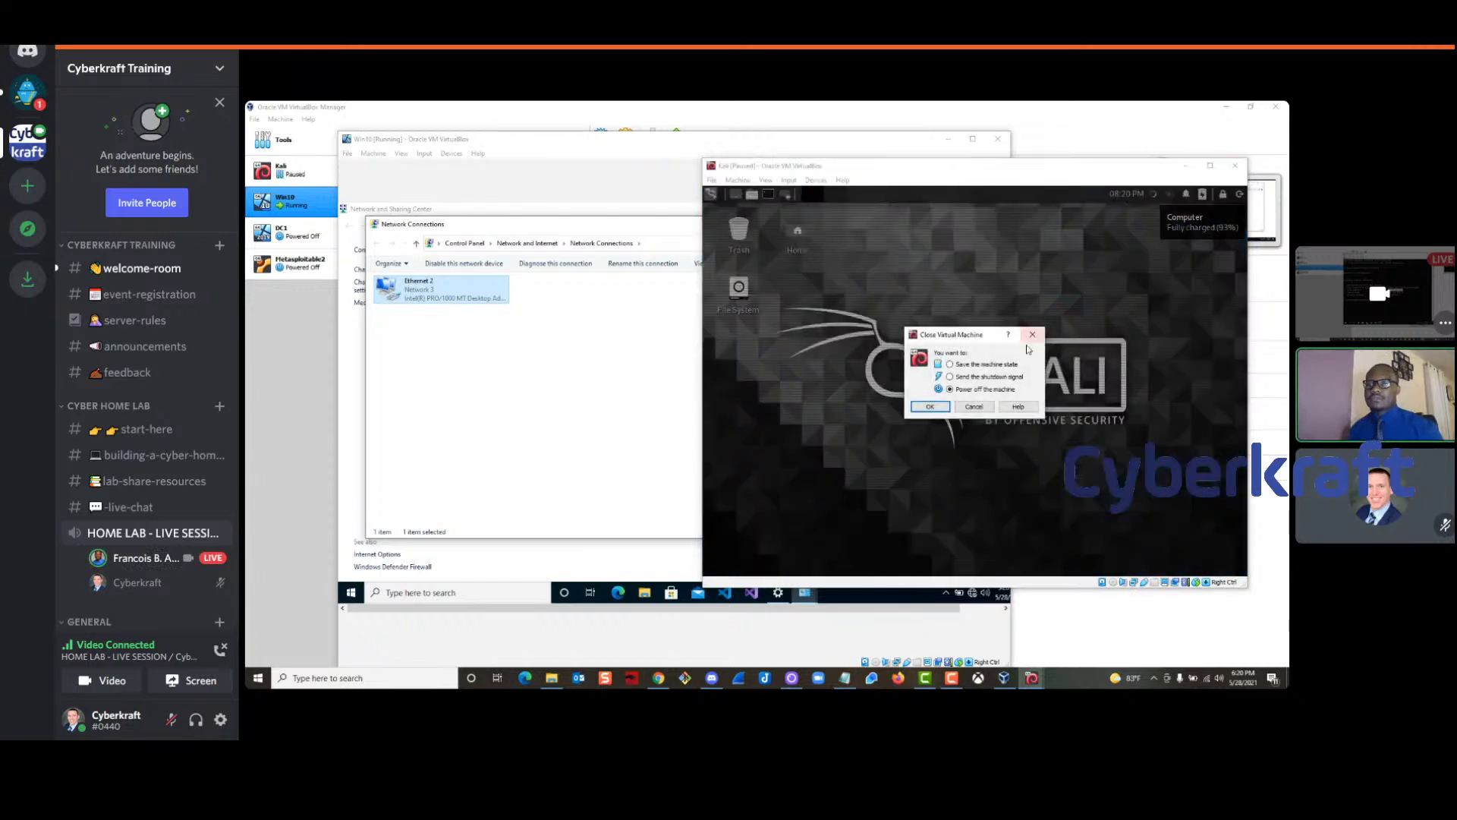
pyautogui.click(930, 406)
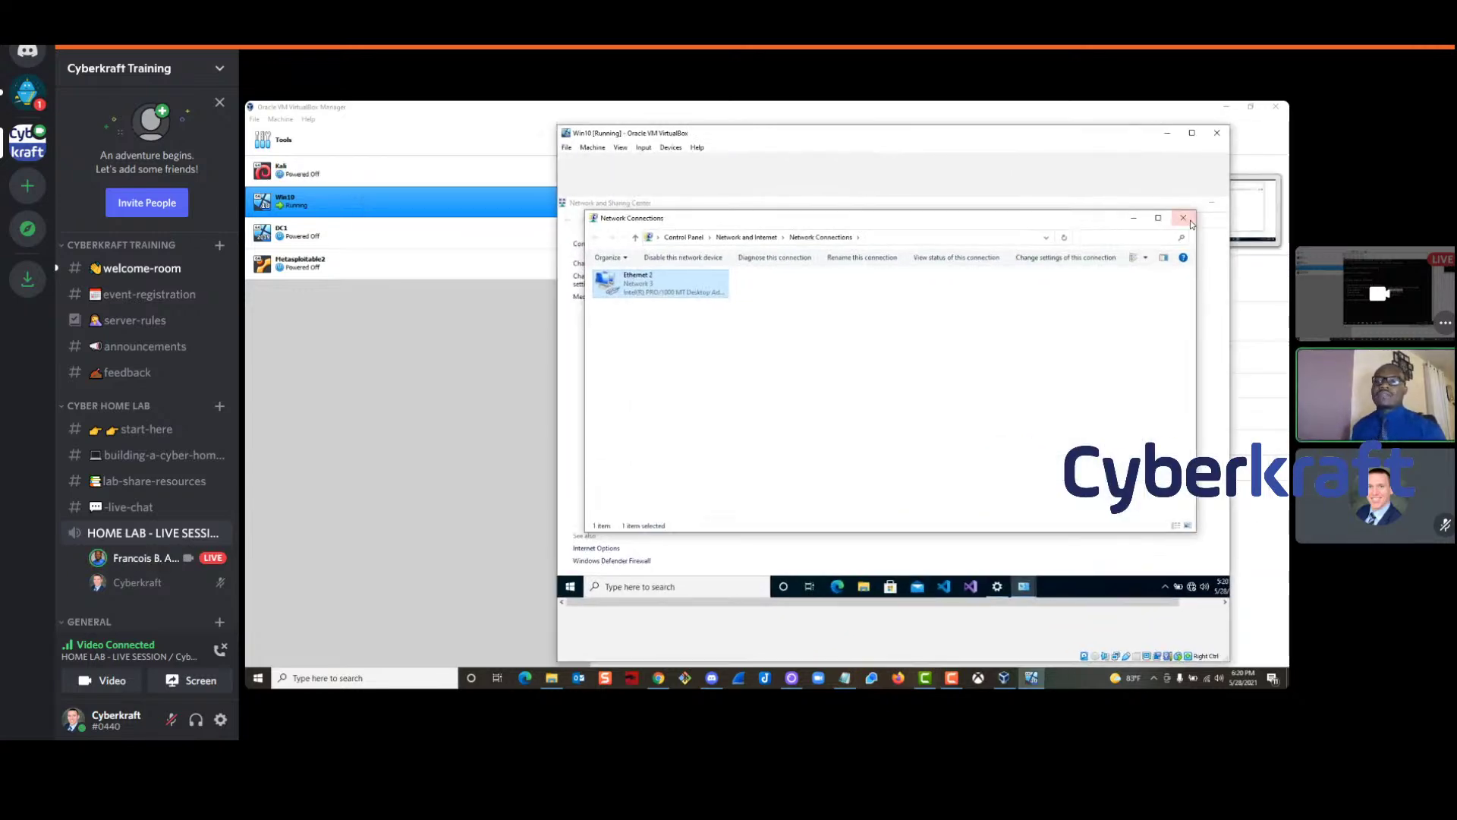
pyautogui.click(1183, 218)
pyautogui.moveTo(1002, 203); pyautogui.dragTo(954, 234)
pyautogui.click(1222, 222)
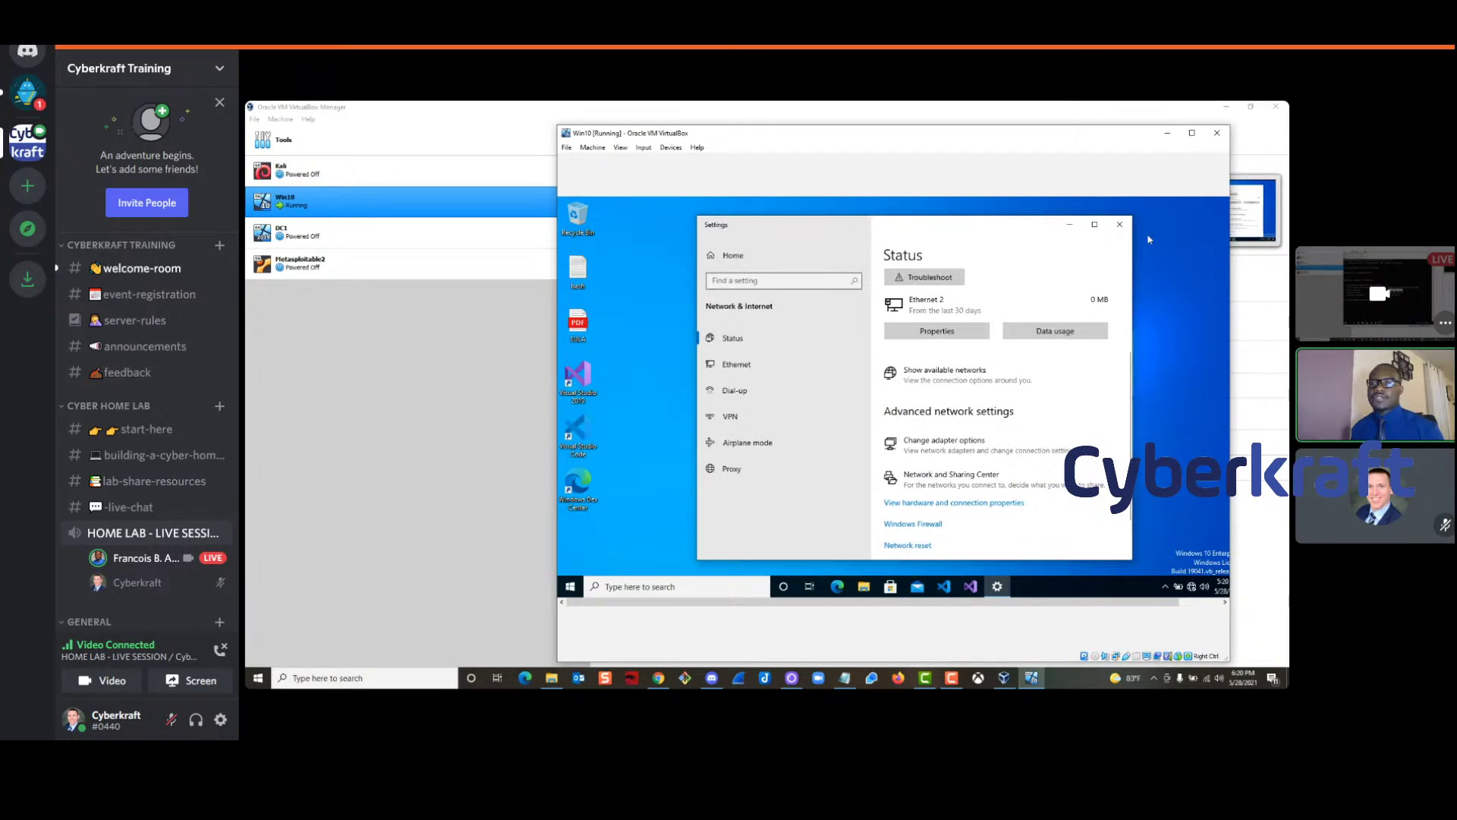
pyautogui.click(1118, 226)
pyautogui.moveTo(1128, 139); pyautogui.dragTo(1145, 166)
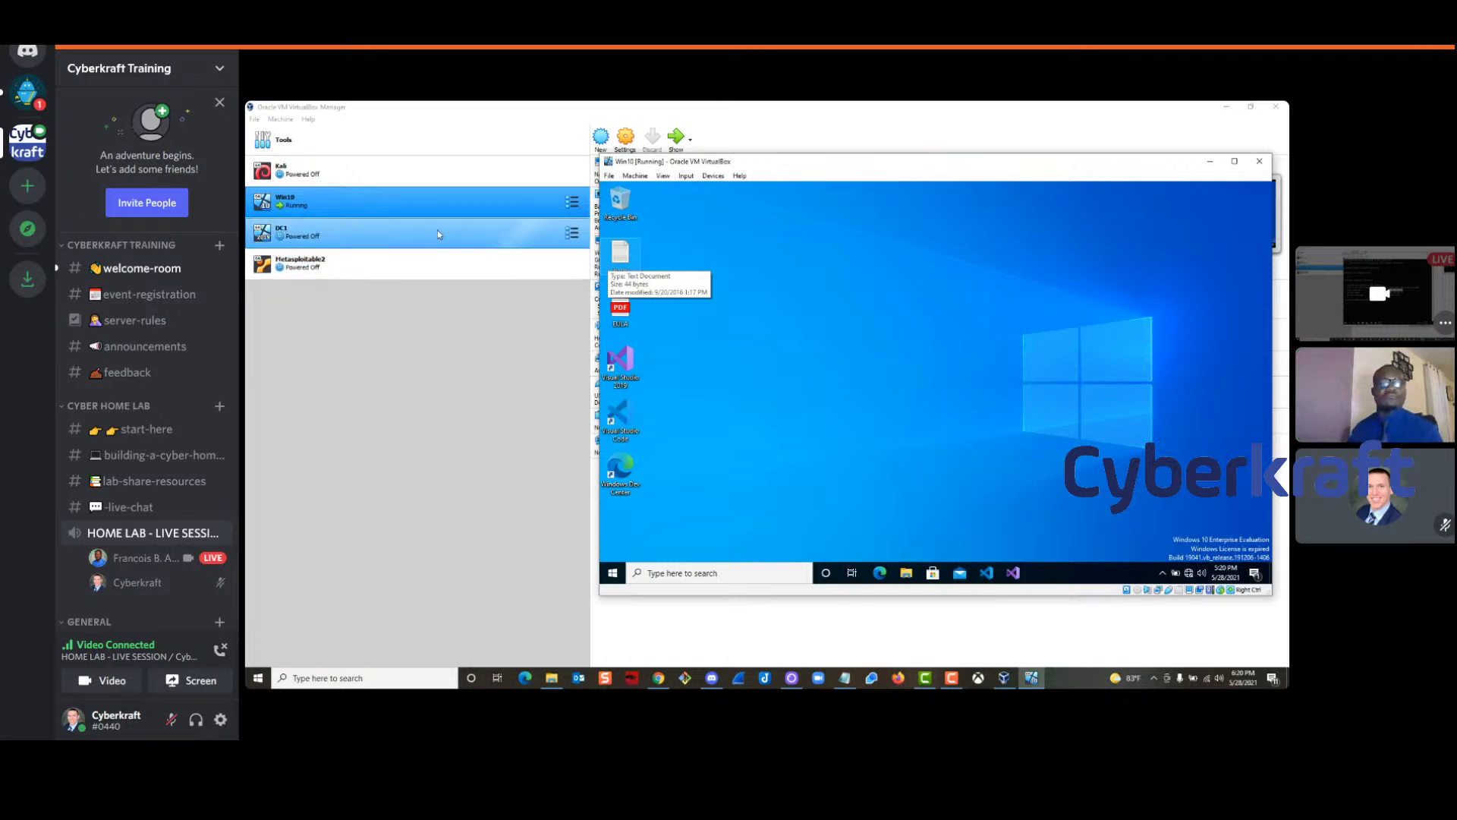
# Set DC1's base memory to 4096 MB and its processors to 2 in System settings
pyautogui.click(393, 237)
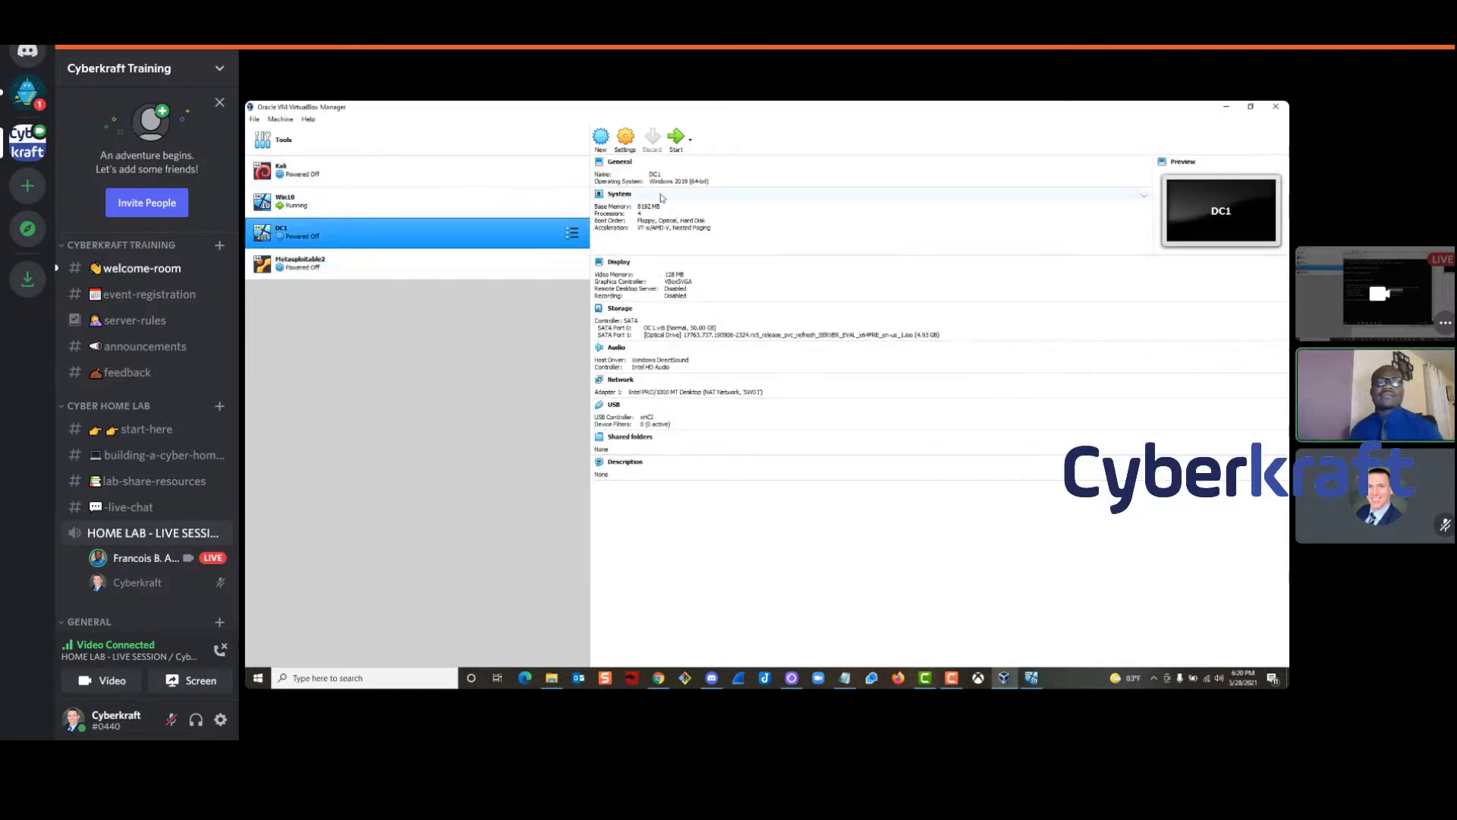
pyautogui.click(626, 141)
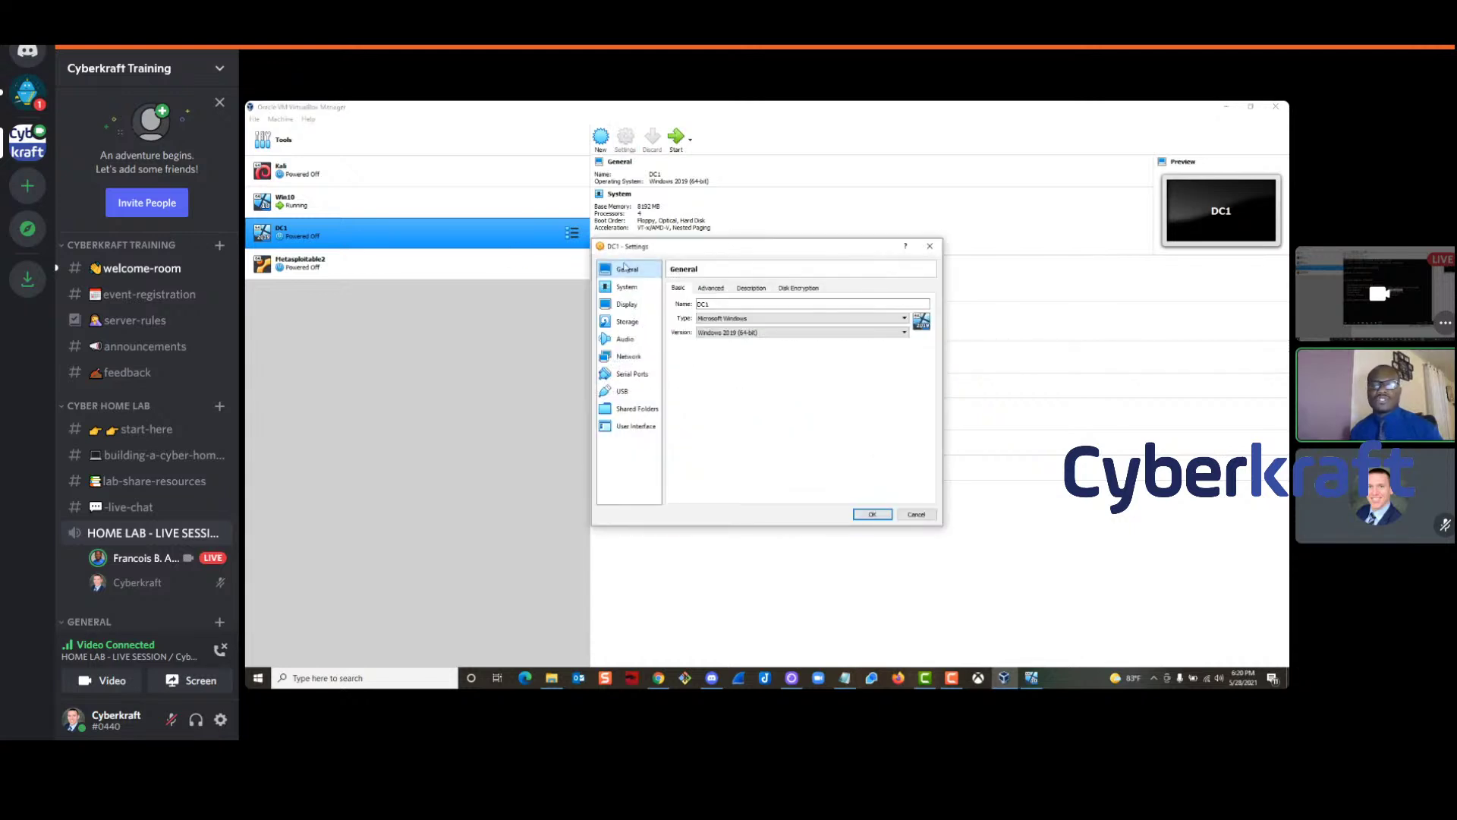
pyautogui.moveTo(734, 259); pyautogui.dragTo(770, 205)
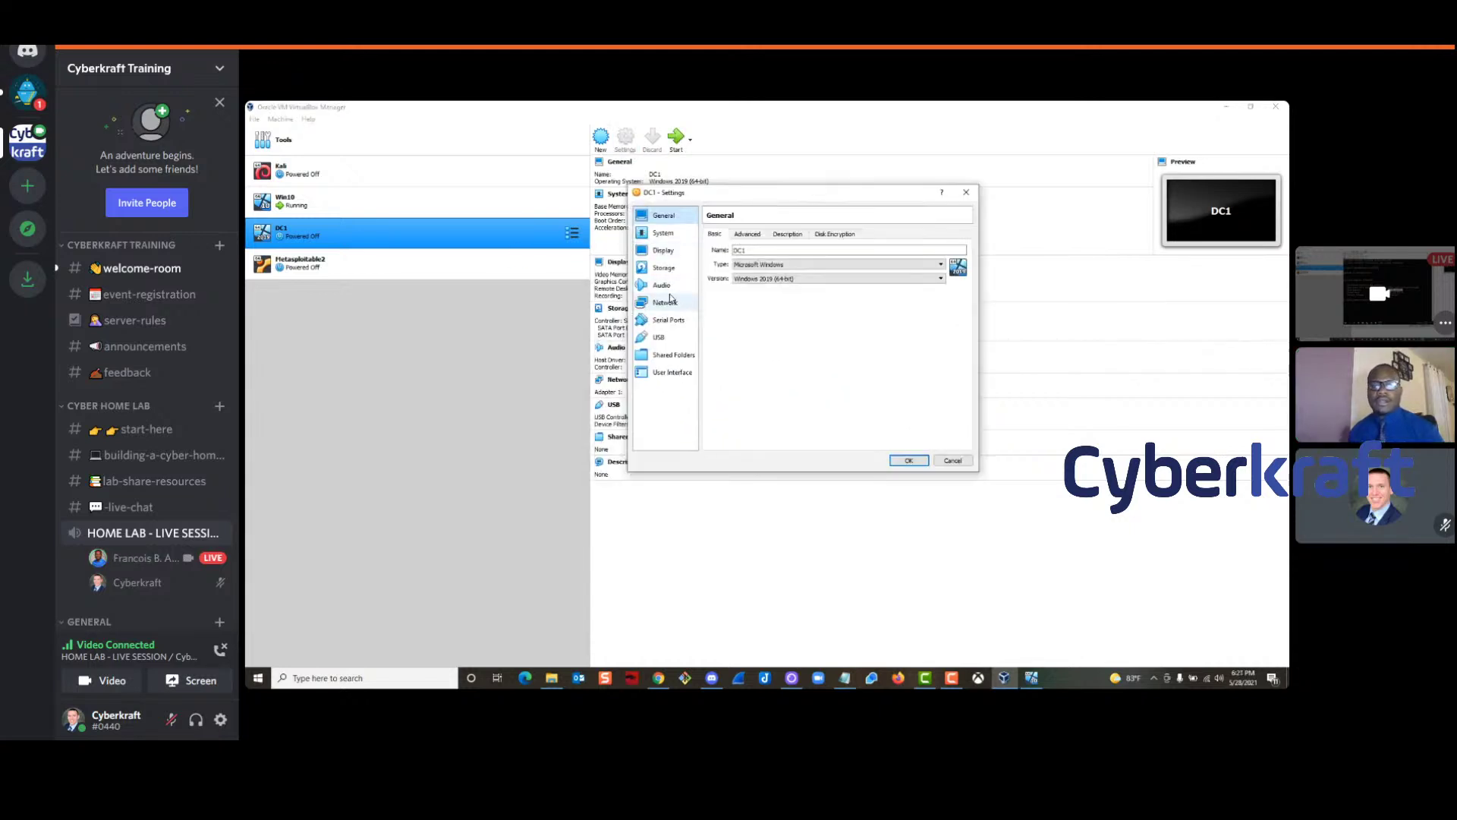
pyautogui.click(666, 235)
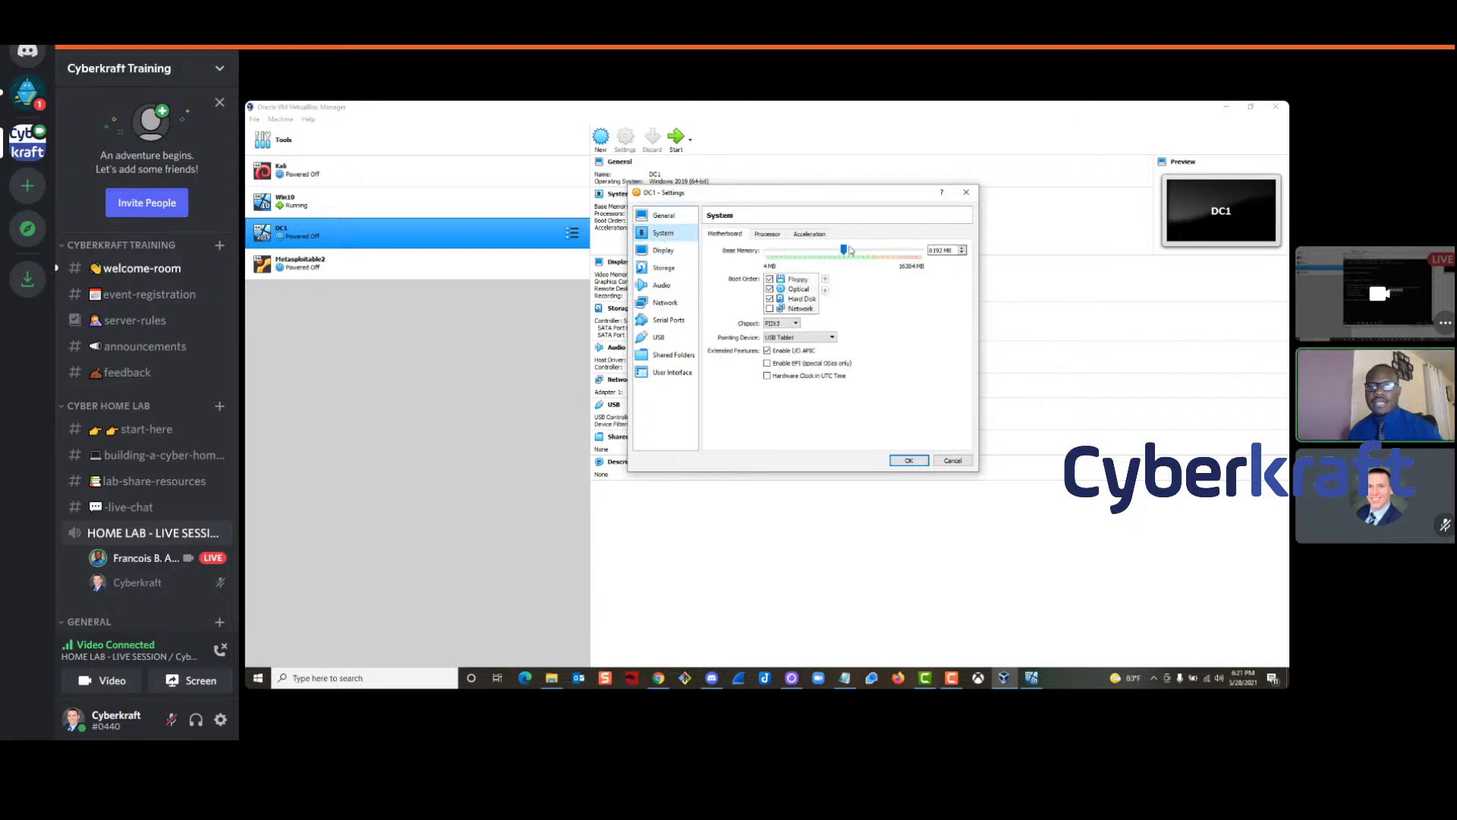
pyautogui.moveTo(847, 251); pyautogui.dragTo(818, 255)
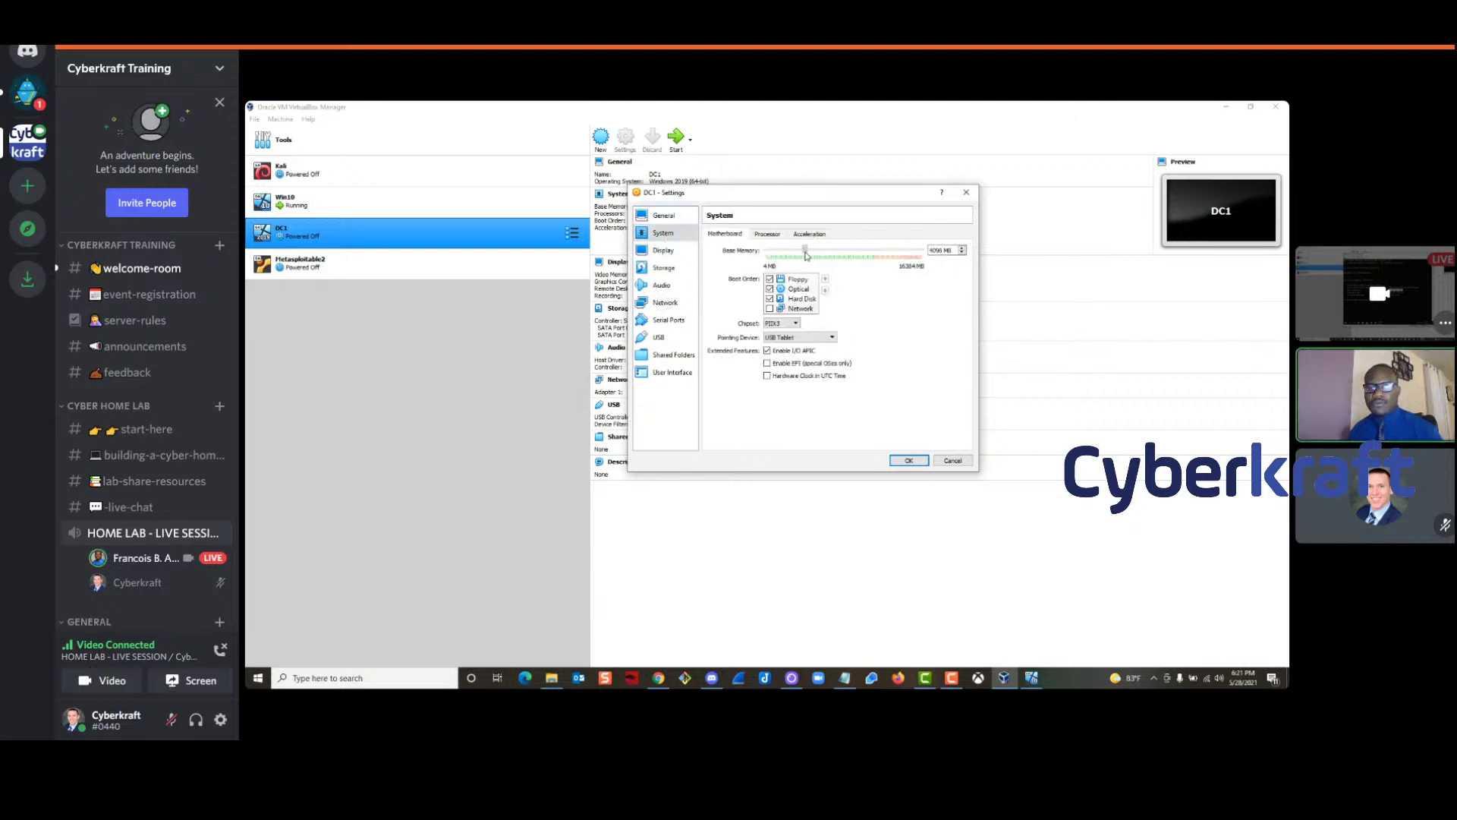
pyautogui.click(769, 235)
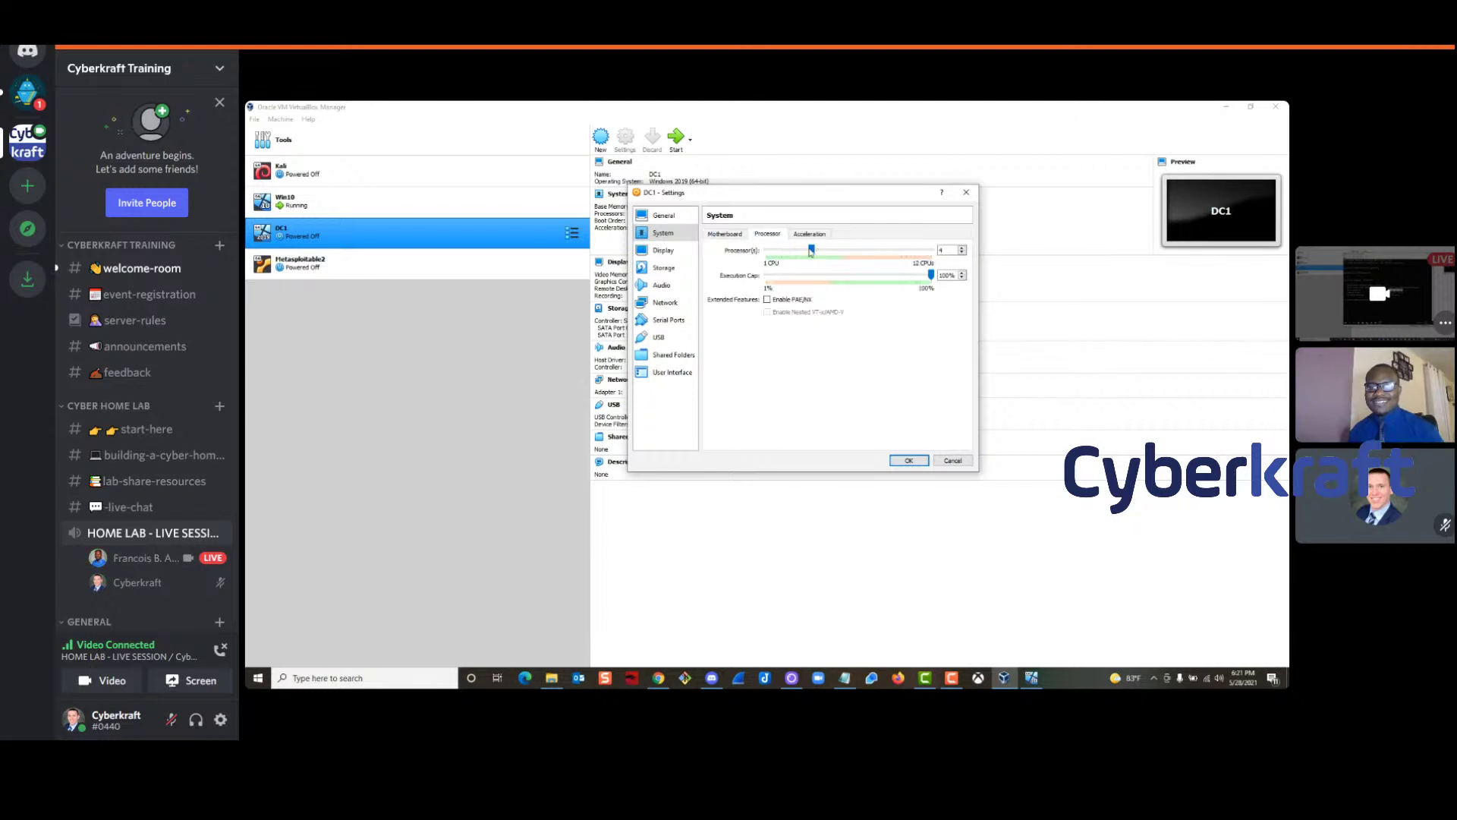
pyautogui.moveTo(801, 251); pyautogui.dragTo(783, 254)
pyautogui.click(908, 460)
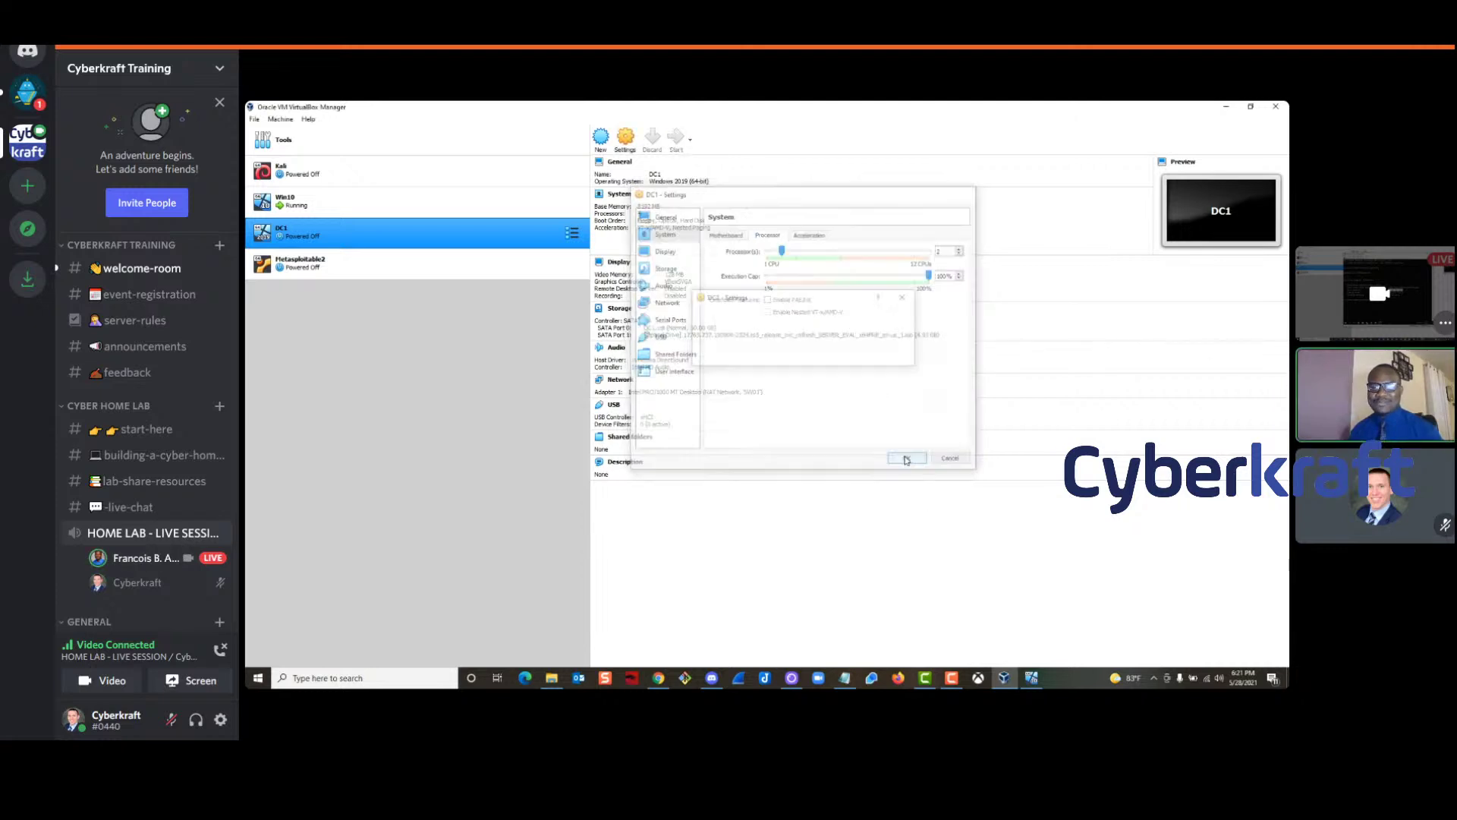
pyautogui.click(1031, 677)
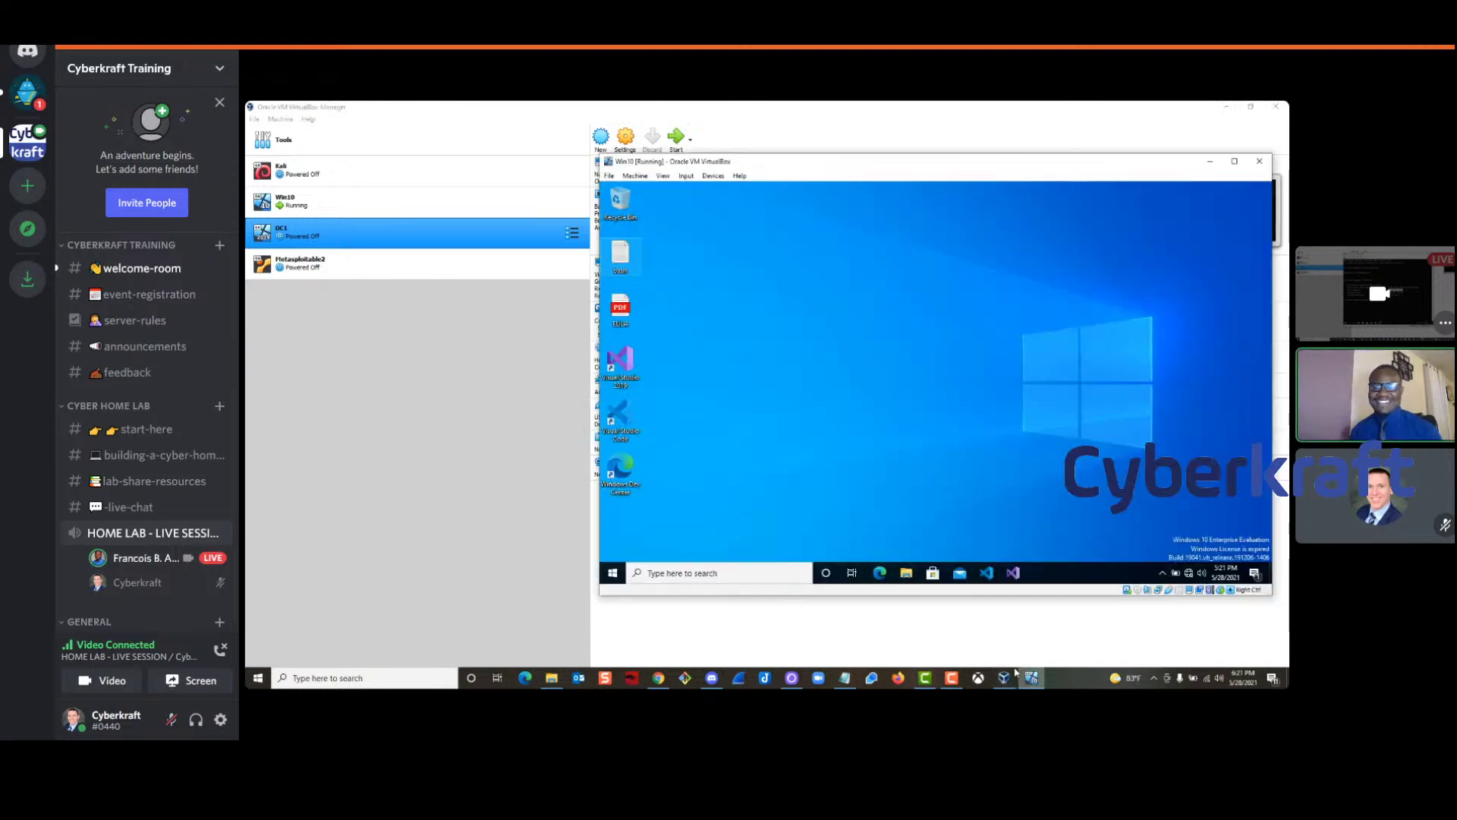
pyautogui.click(408, 238)
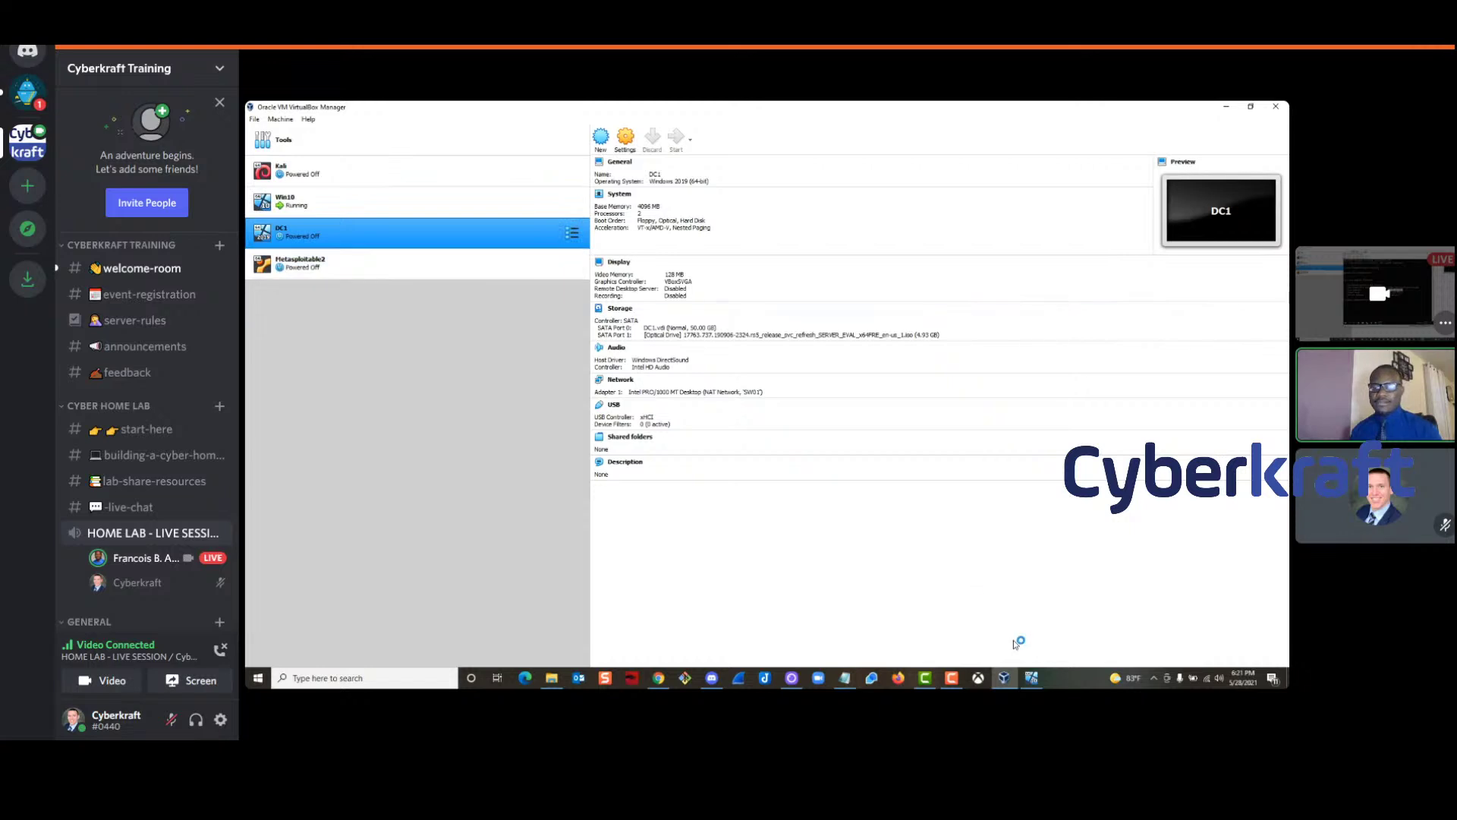
# Move the Win10 VM window aside so it sits next to DC1's booting window
pyautogui.click(1031, 677)
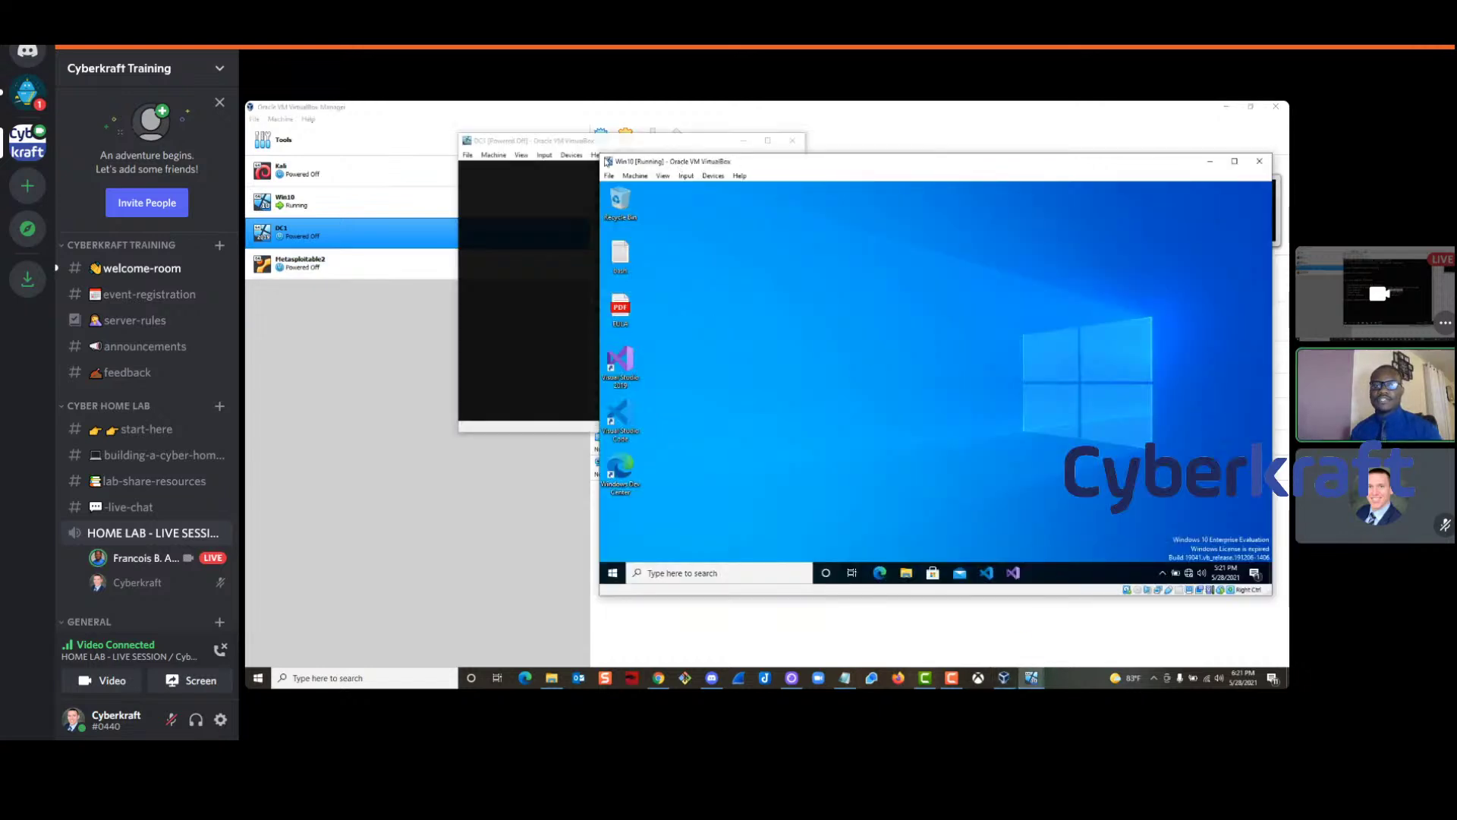
pyautogui.moveTo(615, 154); pyautogui.dragTo(480, 179)
pyautogui.moveTo(915, 148); pyautogui.dragTo(879, 130)
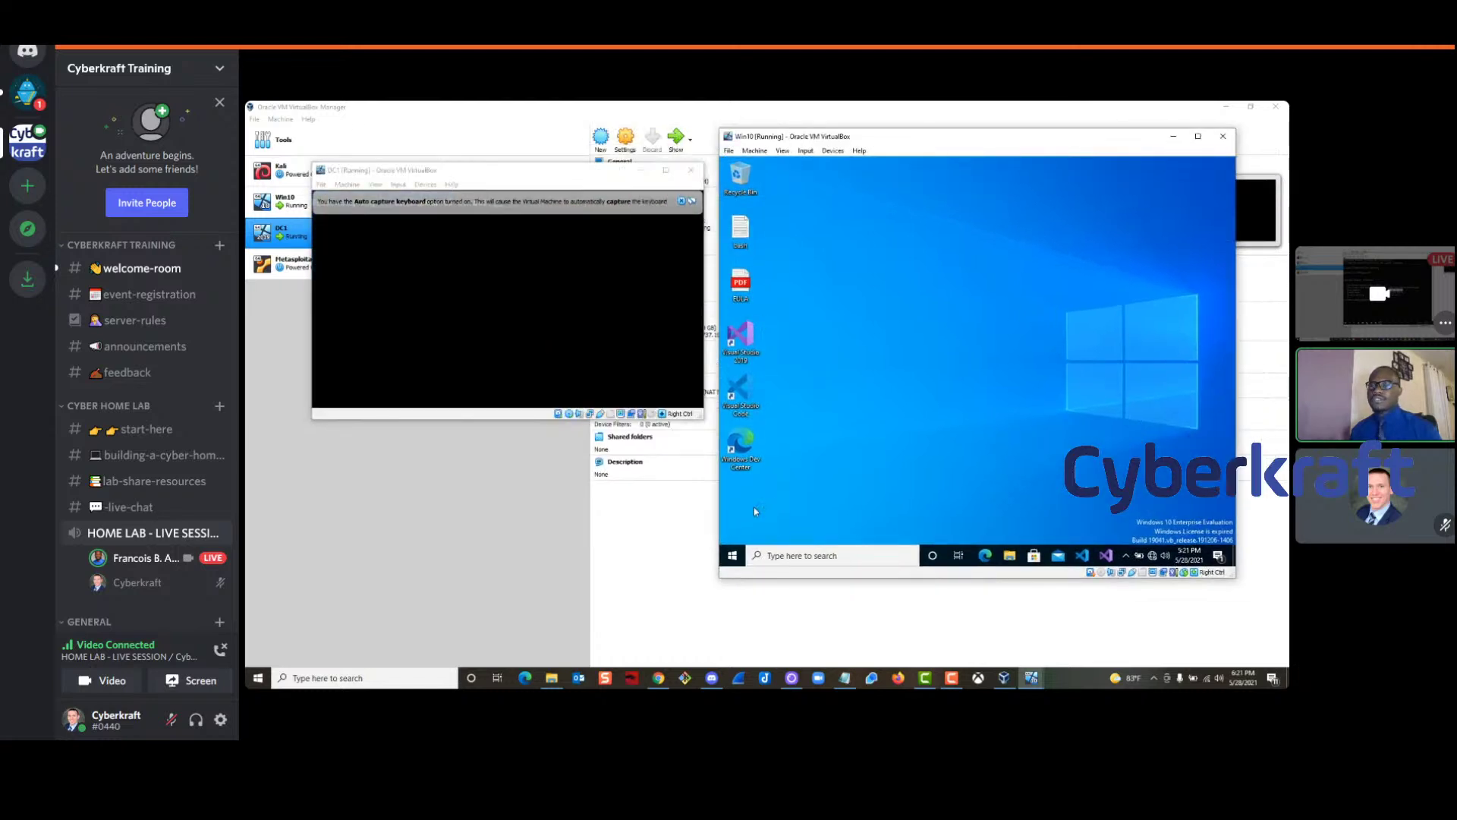
# Open Win10's About system page in Settings and maximize it
pyautogui.rightClick(732, 555)
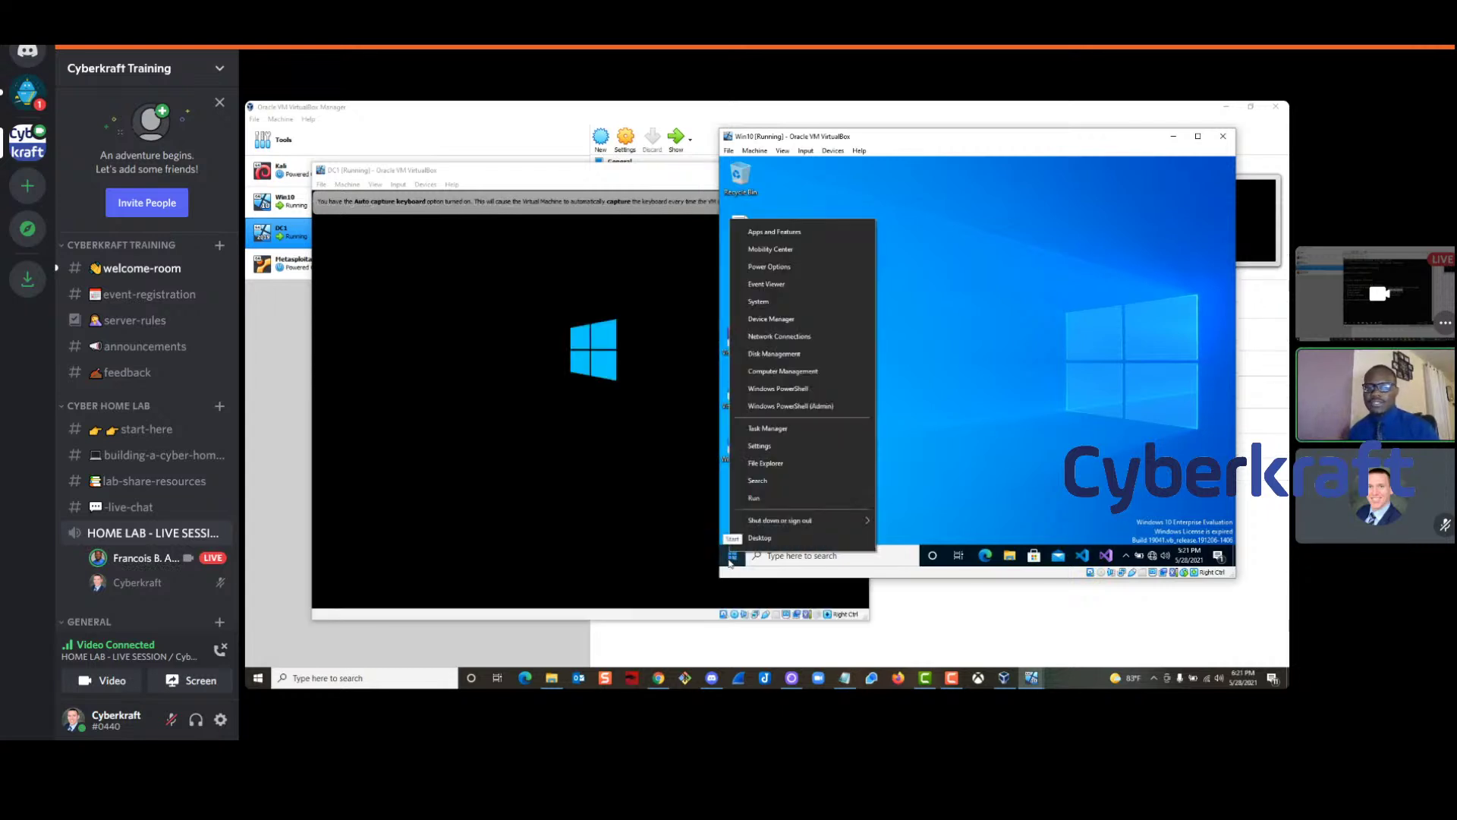
pyautogui.click(759, 302)
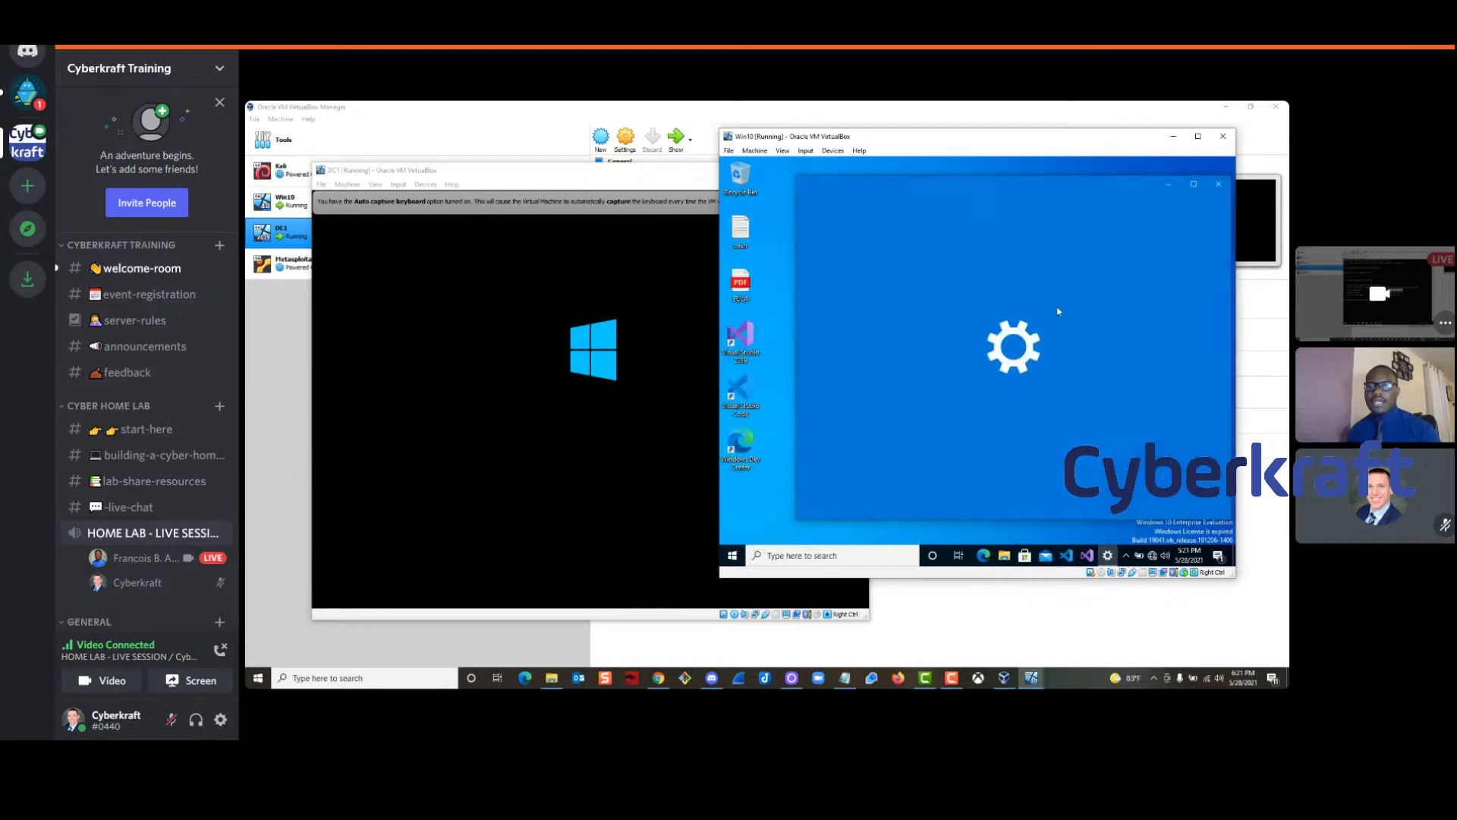
pyautogui.doubleClick(1052, 187)
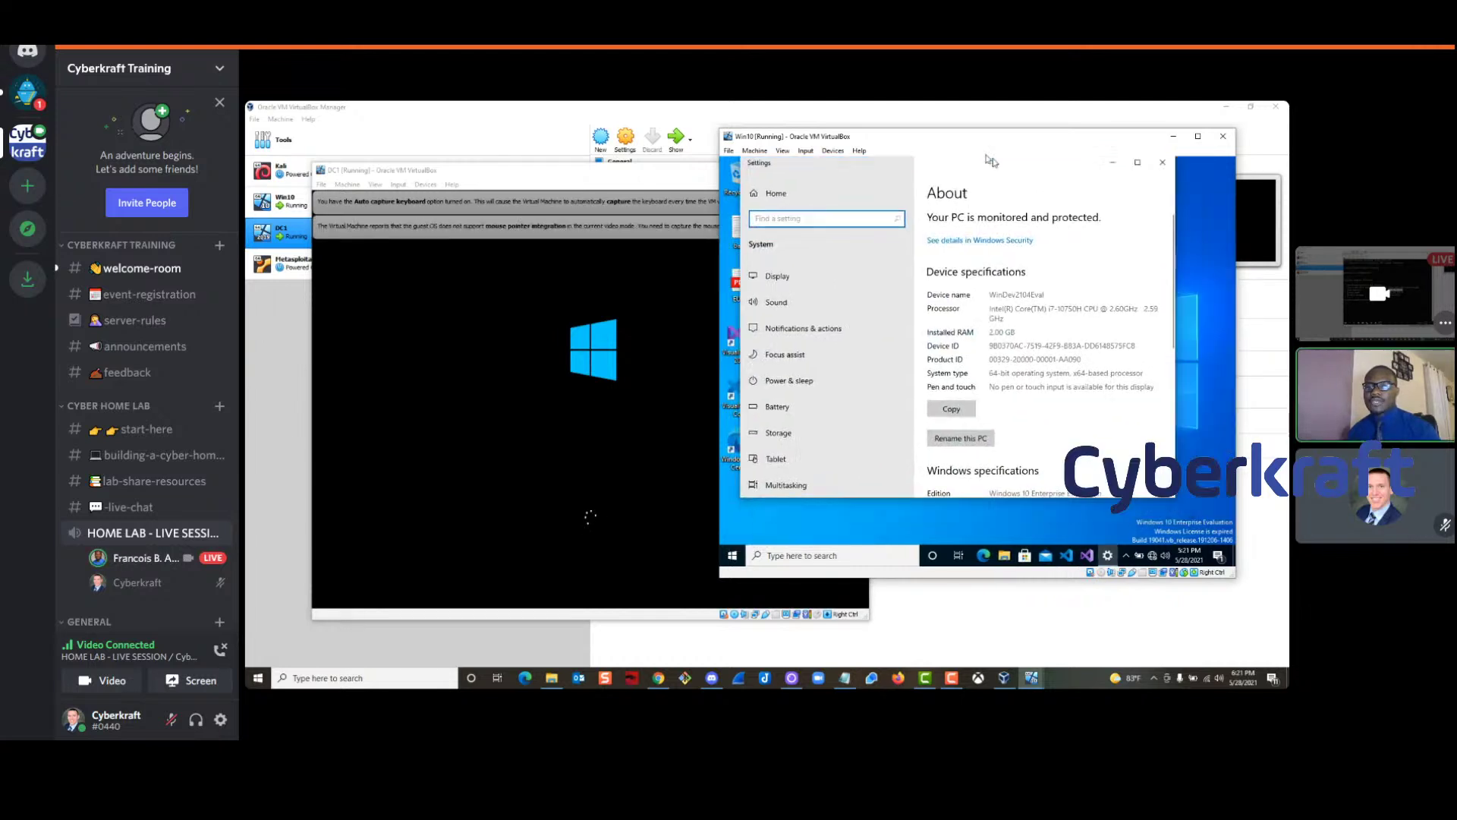
# Rename the PC to Win10, choose Restart later, and close Settings
pyautogui.click(941, 441)
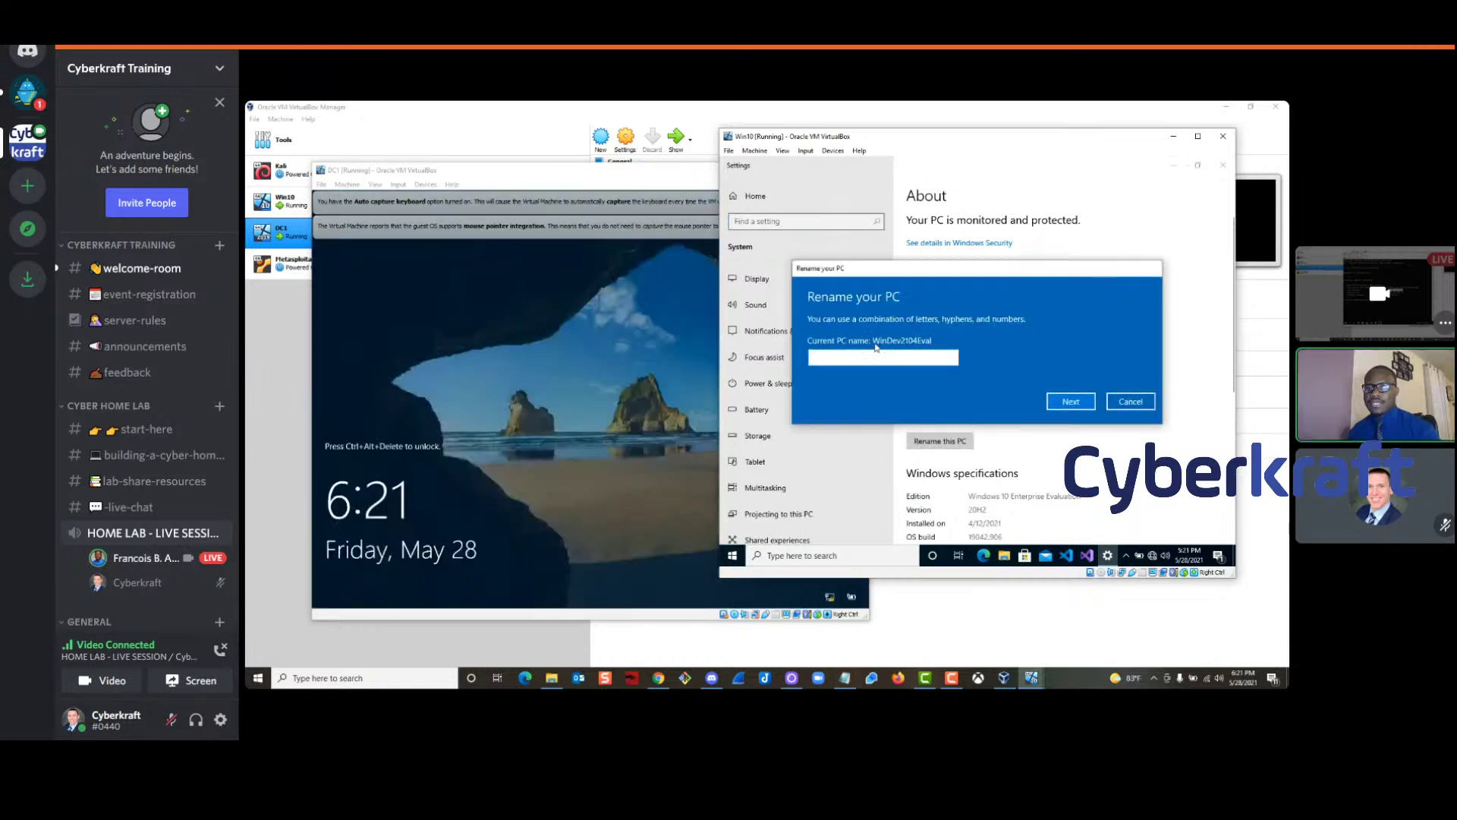
pyautogui.write('Win10')
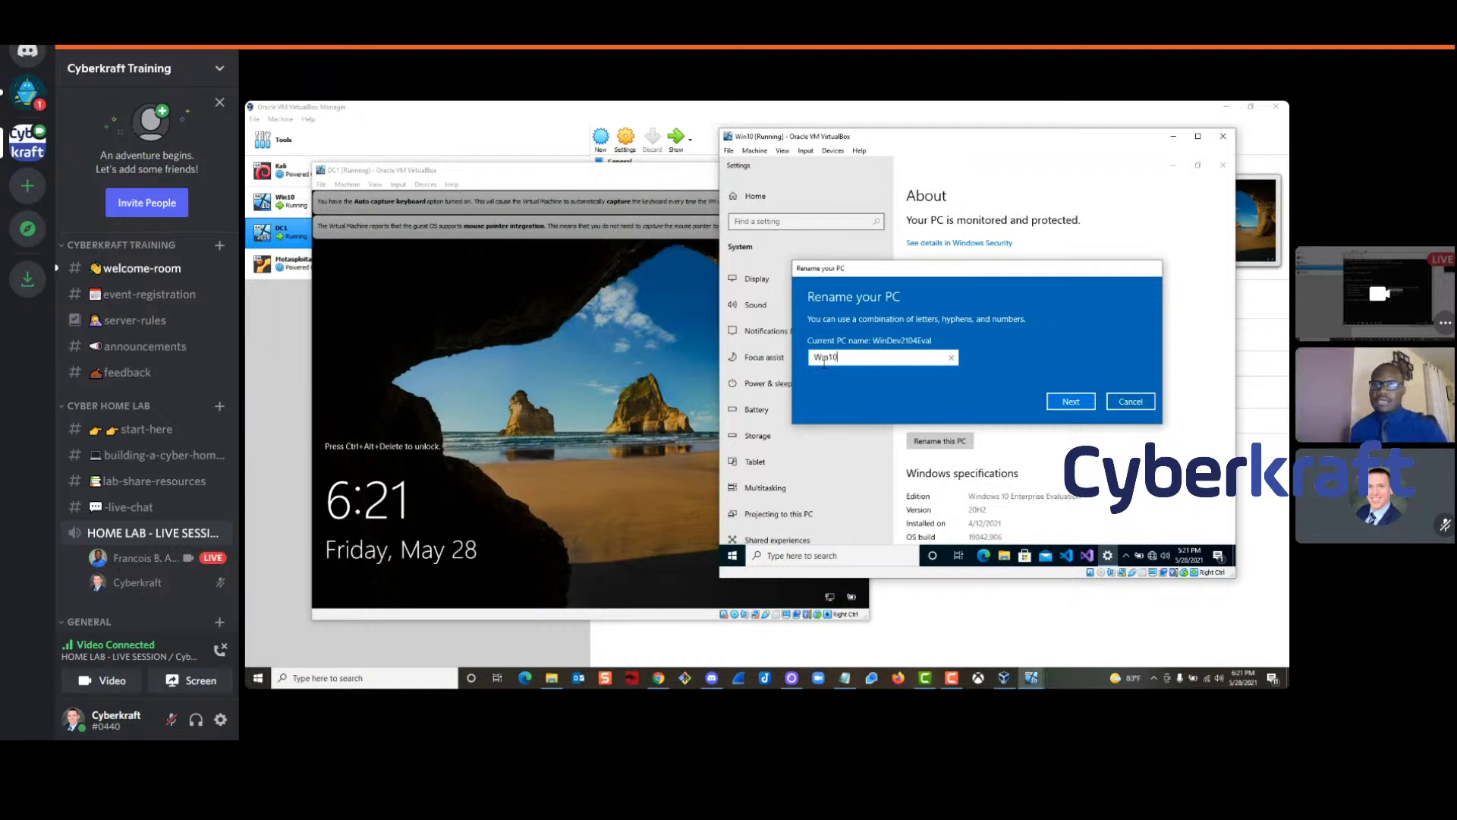
pyautogui.click(1062, 405)
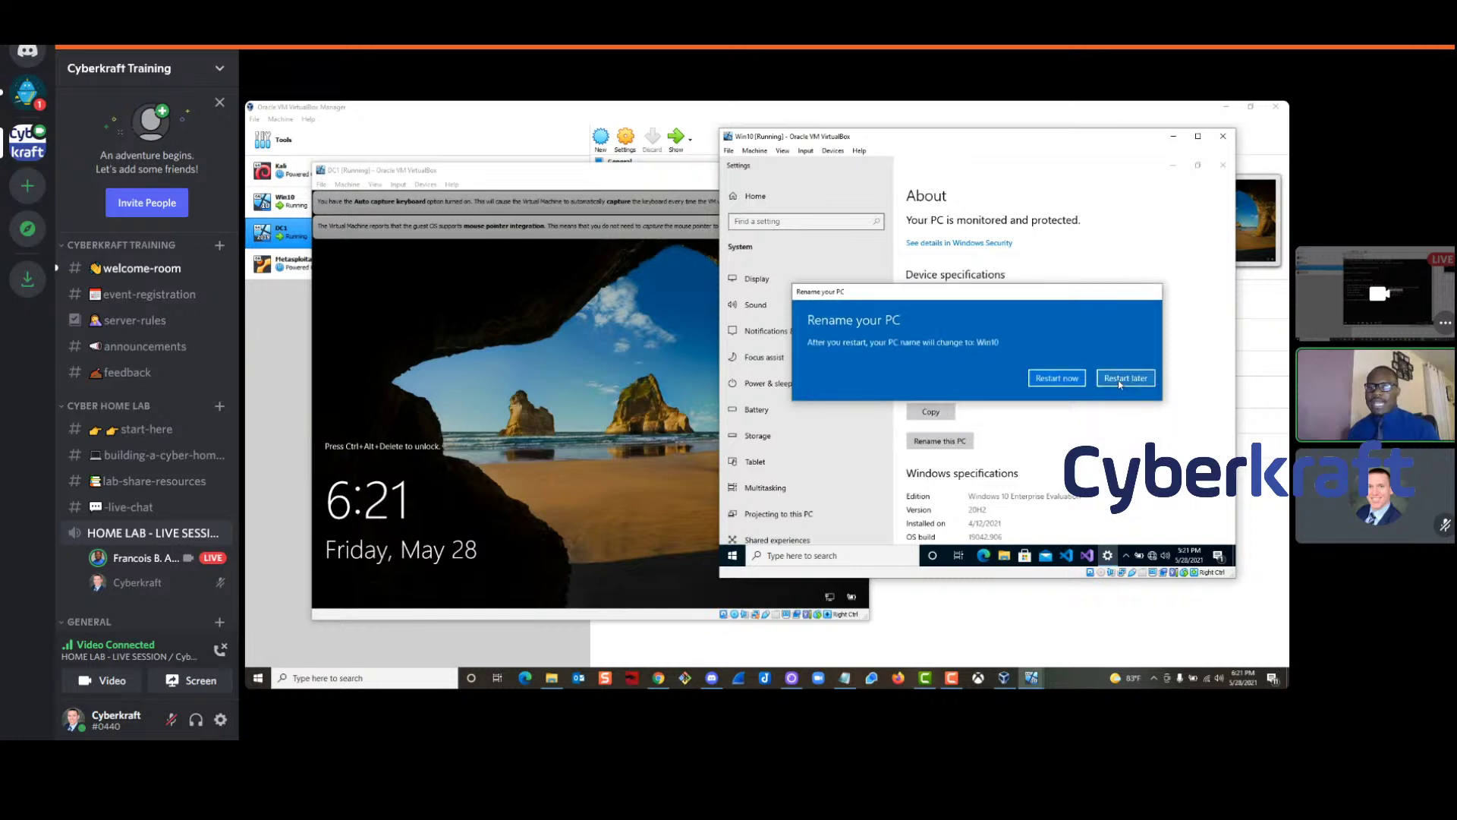
pyautogui.click(1120, 383)
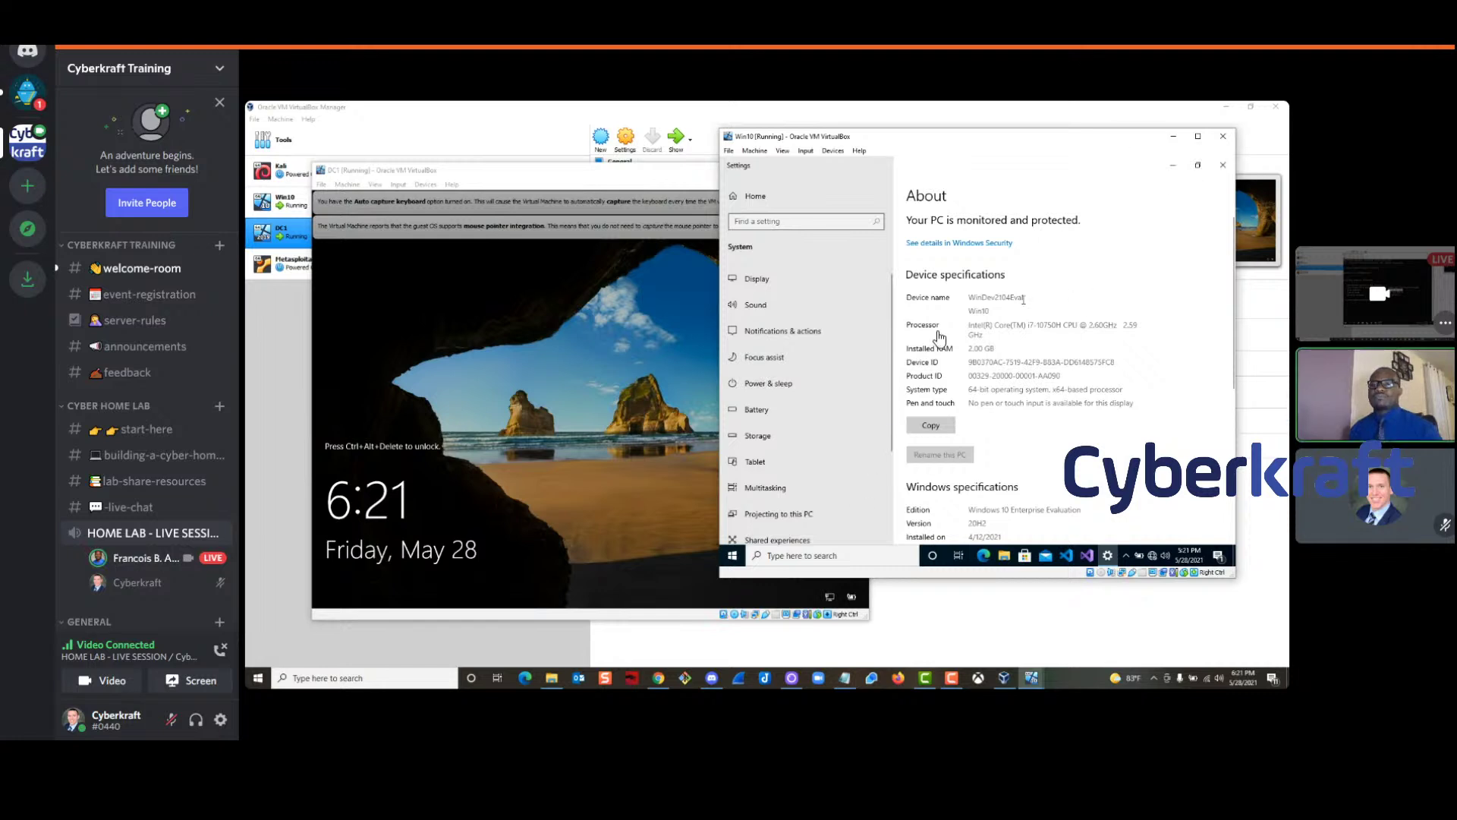
pyautogui.click(1222, 167)
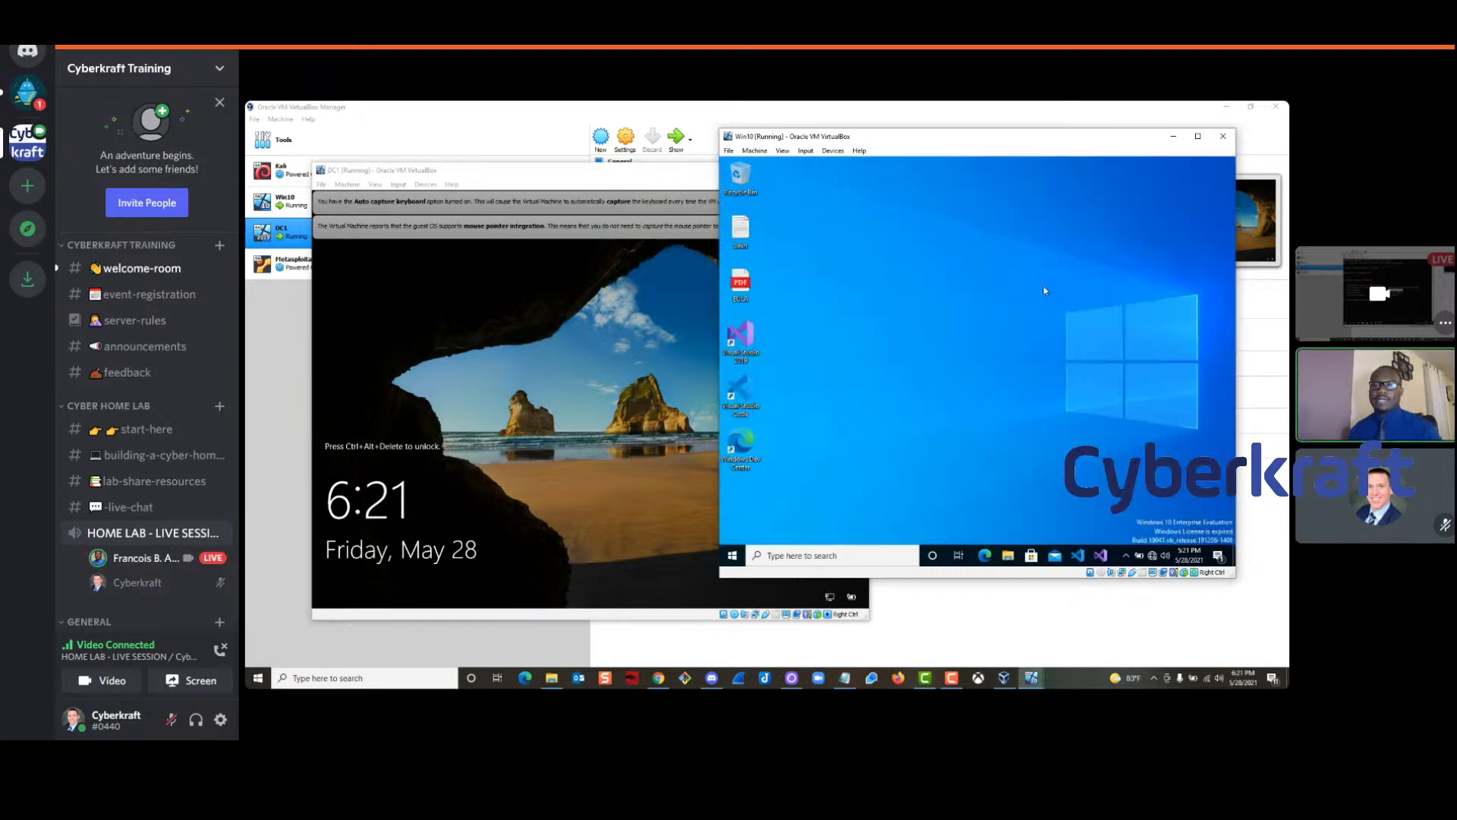
# Arrange the DC1 and Win10 VM windows side by side
pyautogui.moveTo(956, 138); pyautogui.dragTo(981, 146)
pyautogui.moveTo(666, 178); pyautogui.dragTo(596, 161)
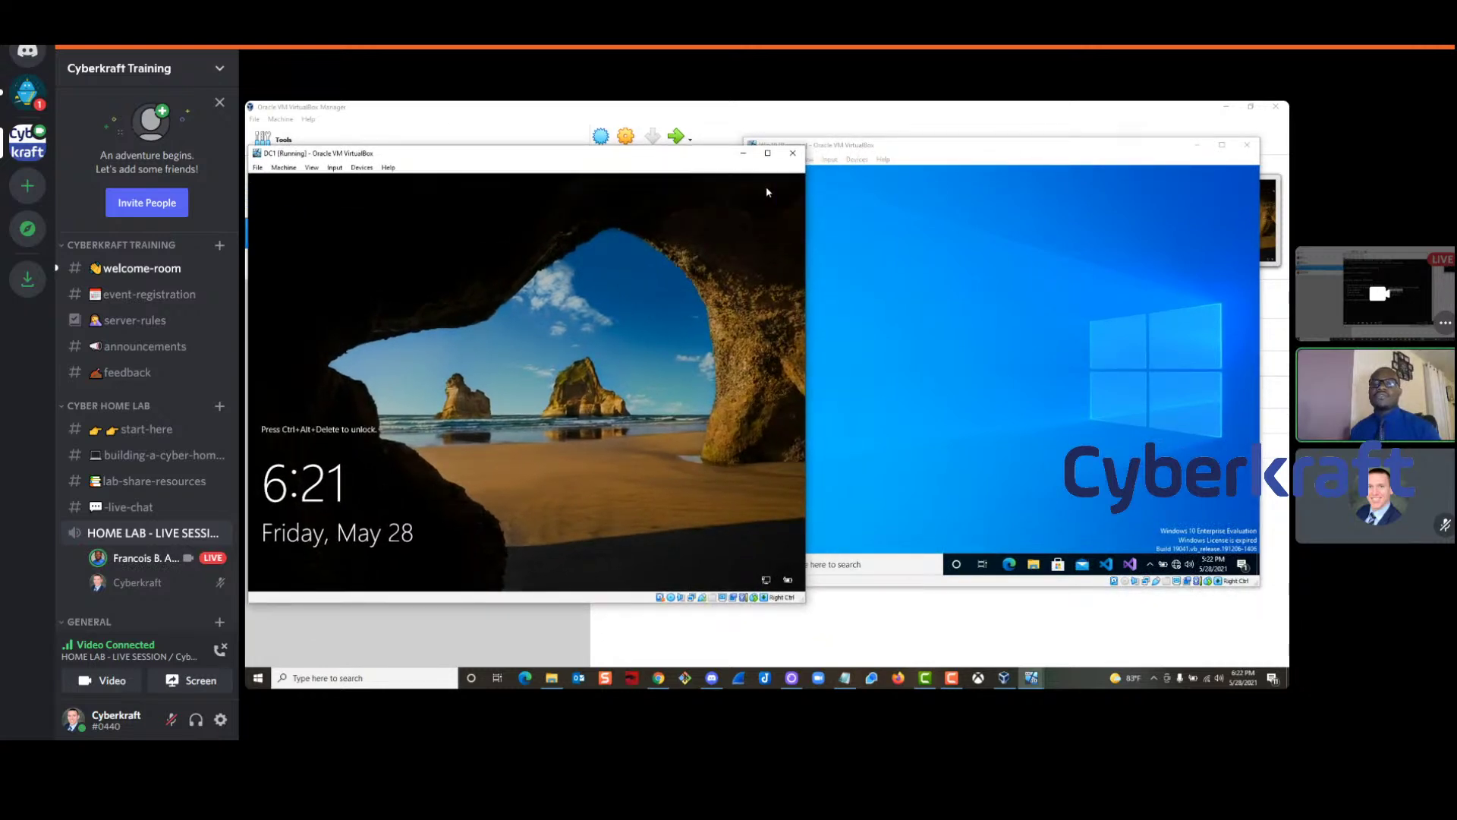
pyautogui.moveTo(636, 156)
pyautogui.mouseDown()
pyautogui.moveTo(652, 135)
pyautogui.moveTo(637, 134)
pyautogui.mouseUp()
pyautogui.moveTo(906, 148); pyautogui.dragTo(939, 137)
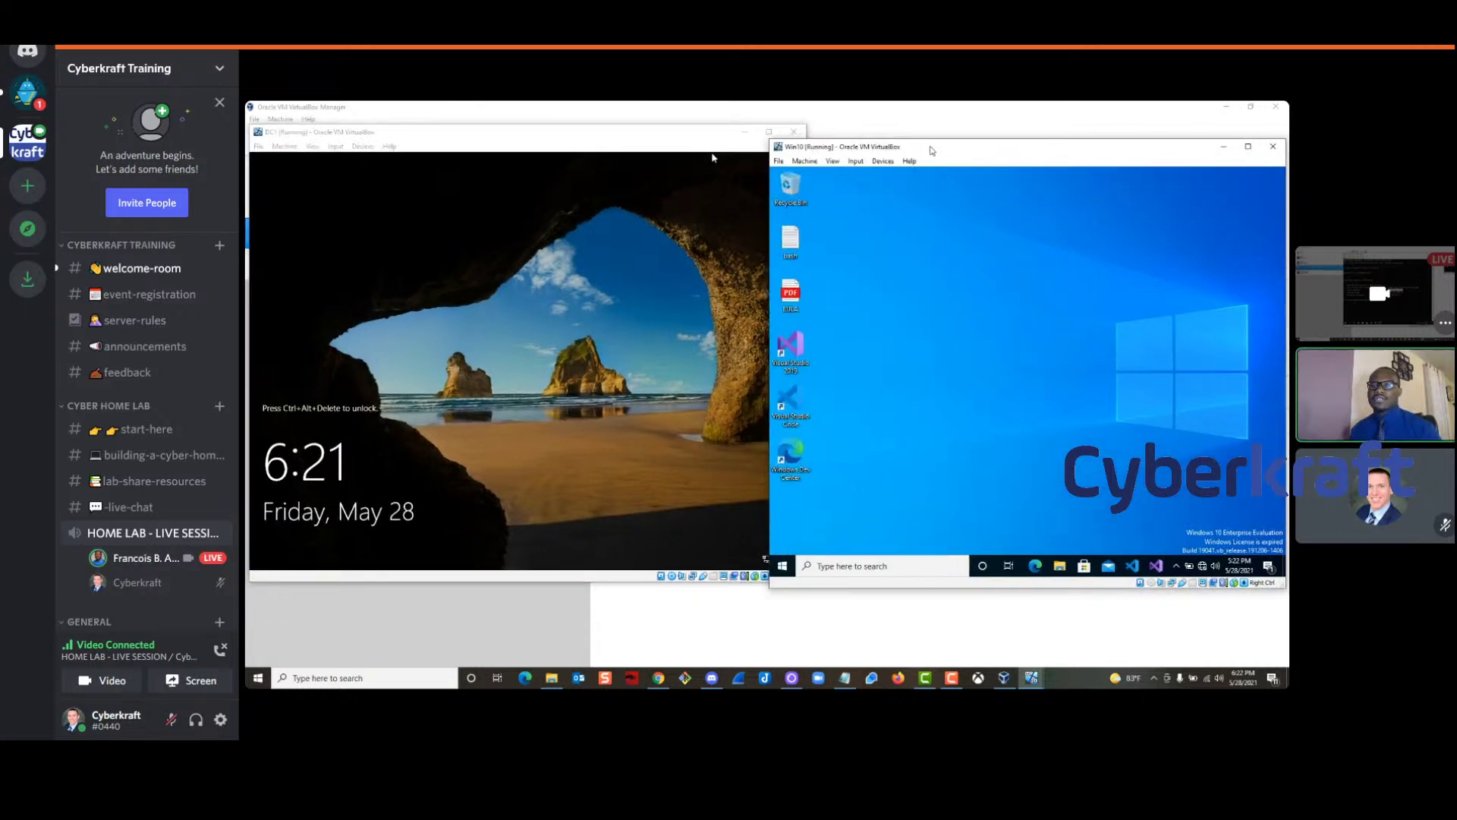
# Sign in to DC1 as Administrator via Insert Ctrl-Alt-Del and the account password
pyautogui.click(454, 417)
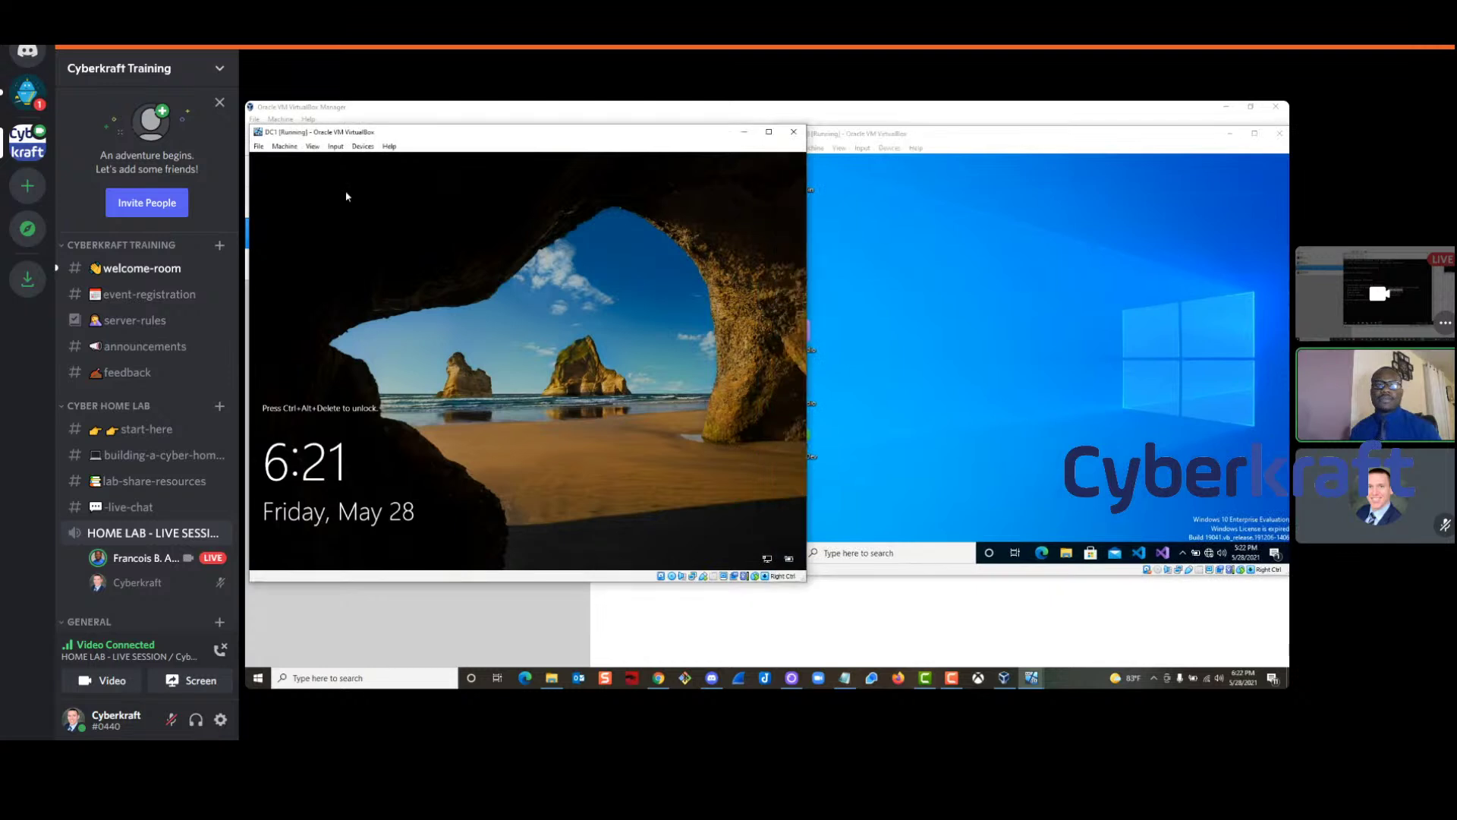
pyautogui.click(336, 146)
pyautogui.moveTo(357, 161)
pyautogui.click(455, 174)
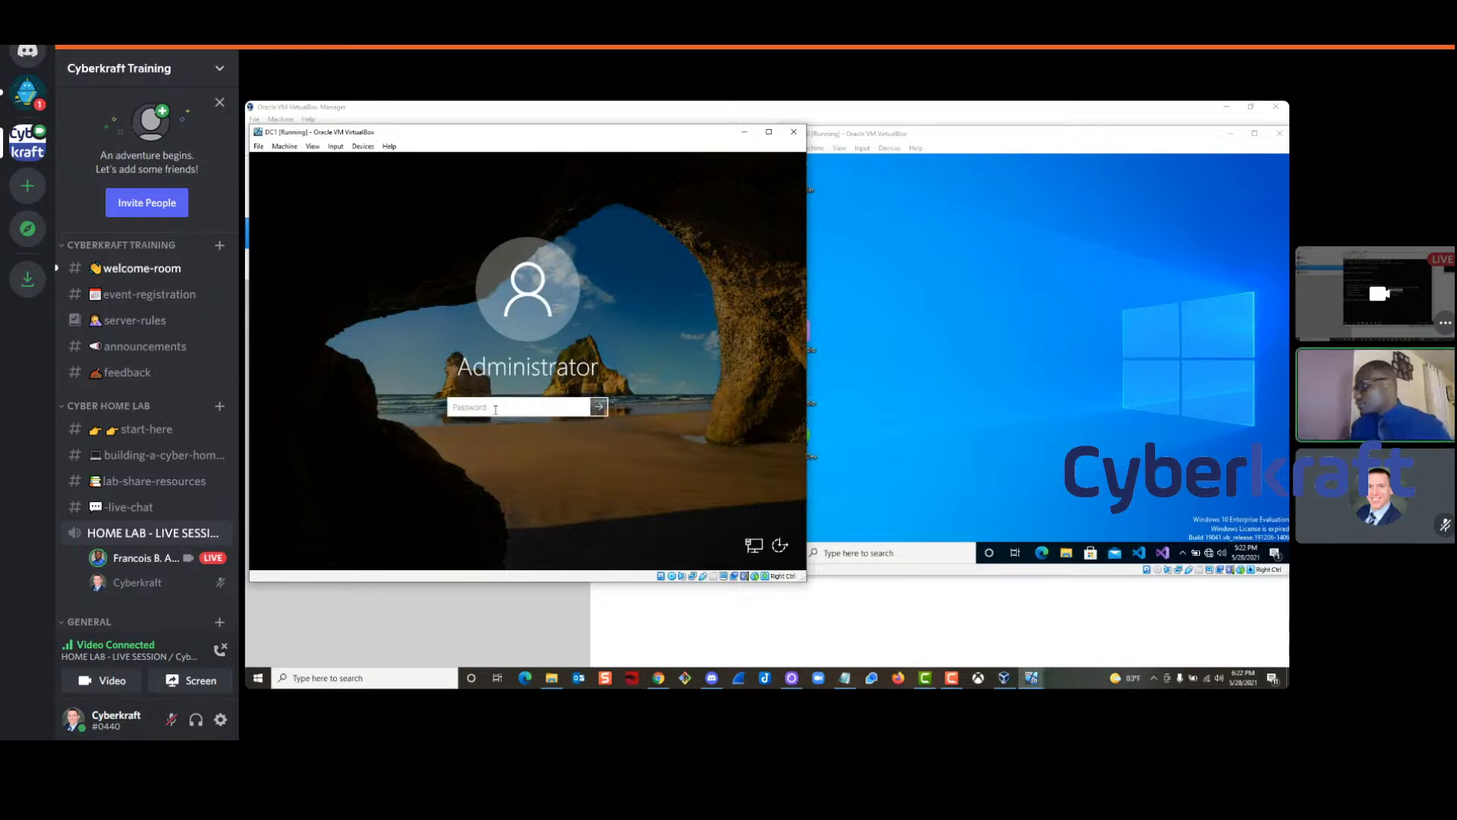
pyautogui.write('•••')
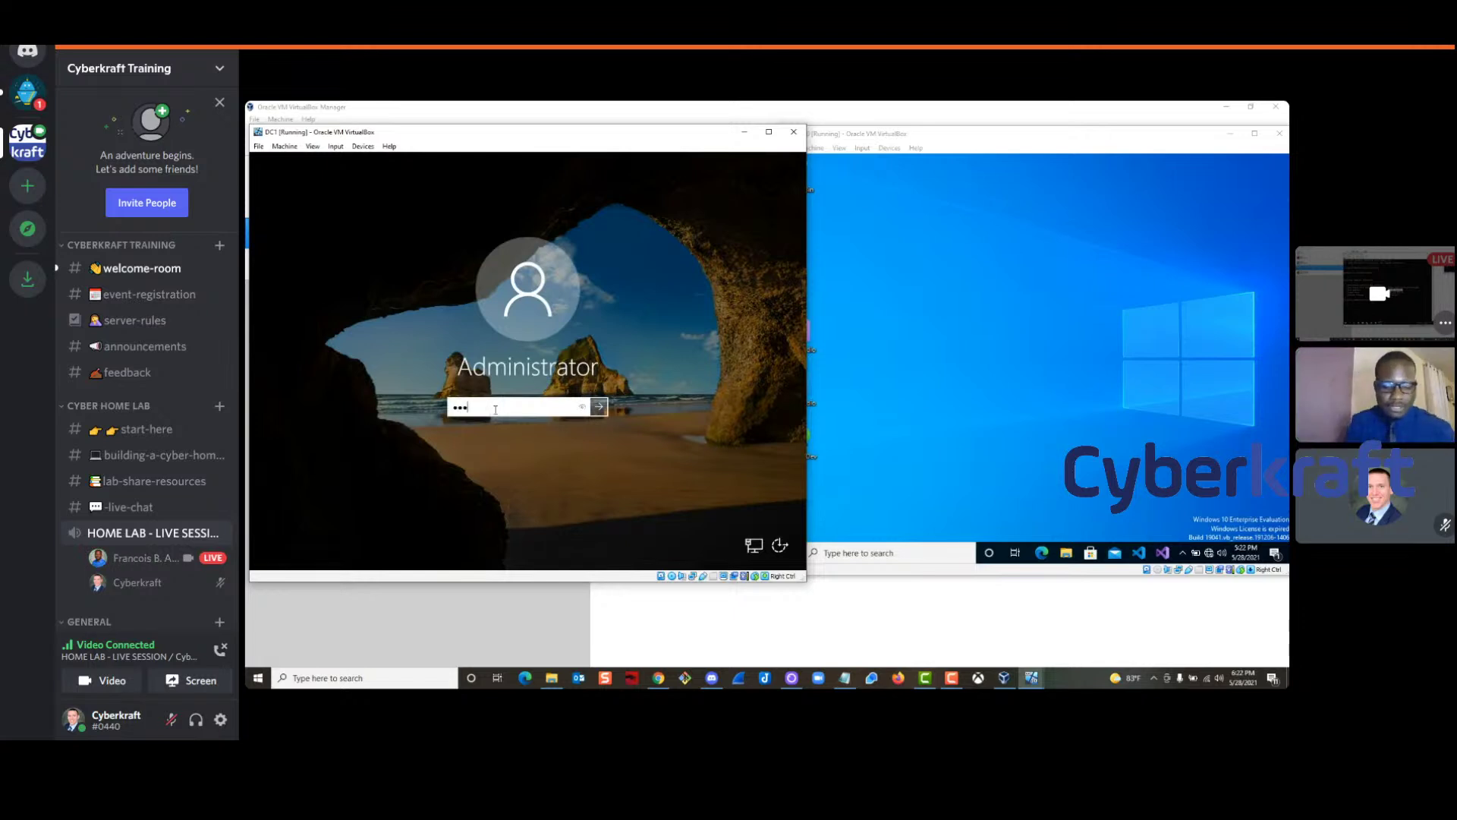
pyautogui.press('Return')
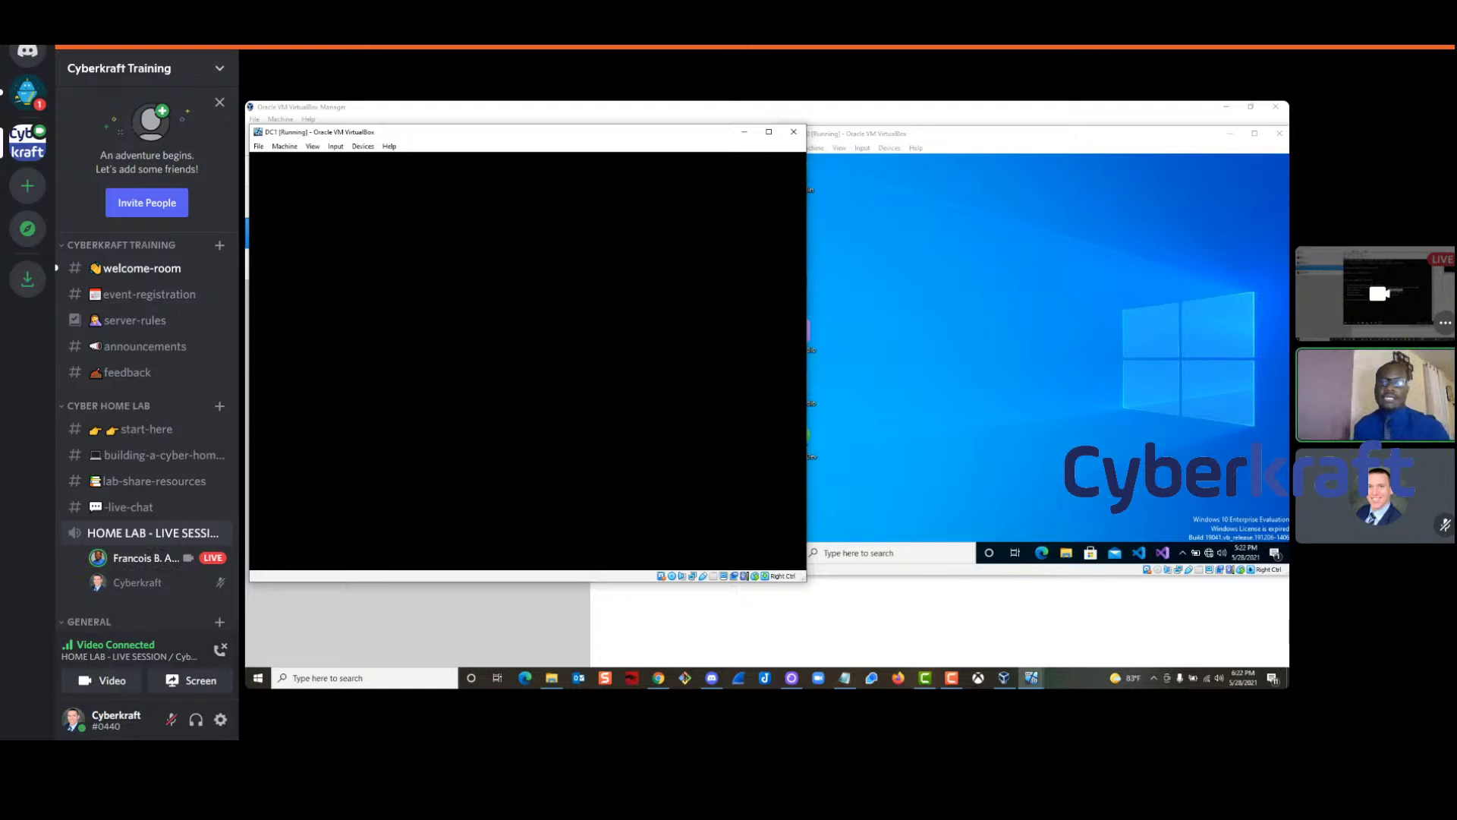
pyautogui.click(1032, 219)
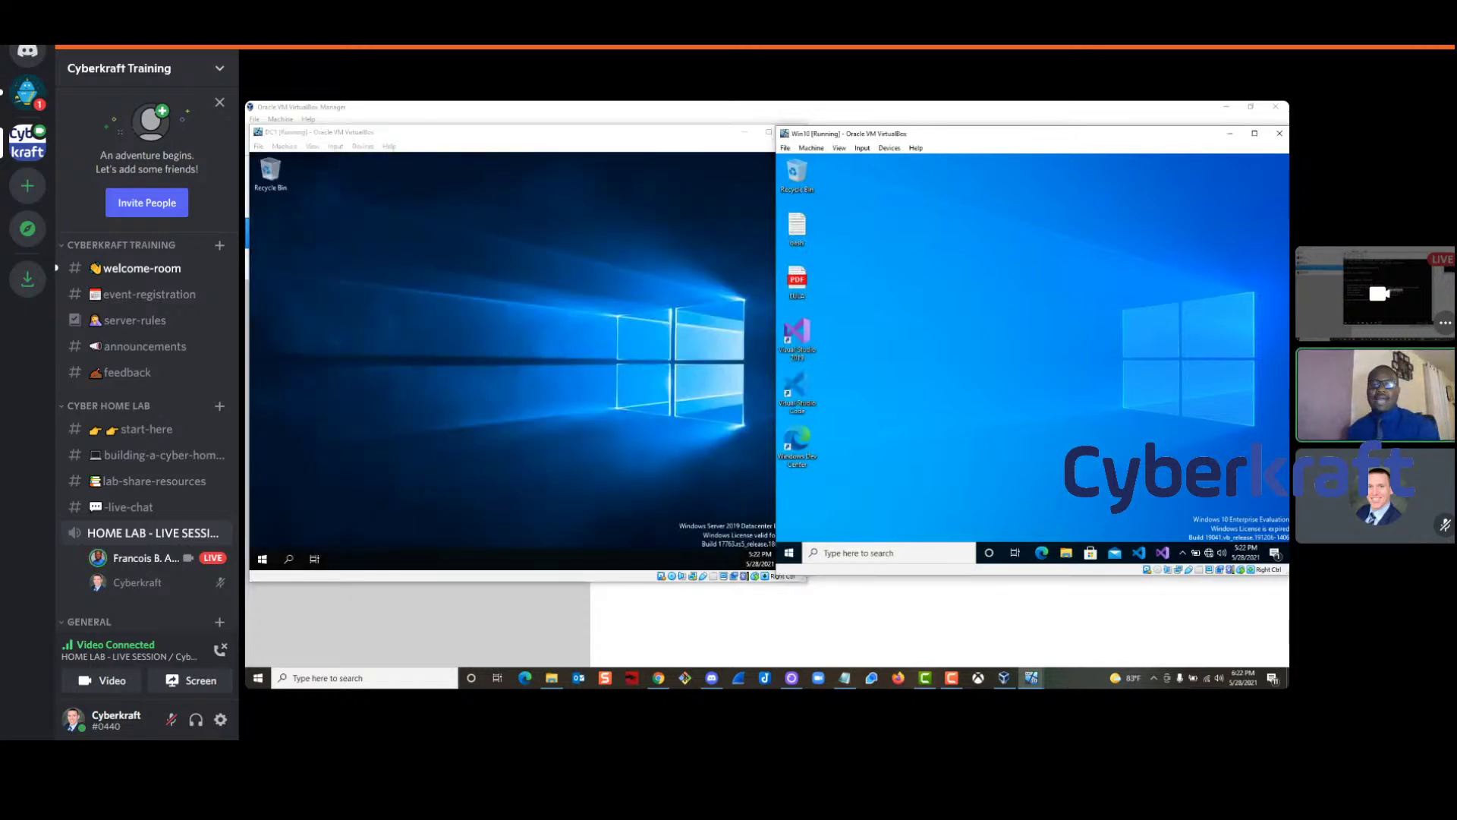
pyautogui.click(289, 559)
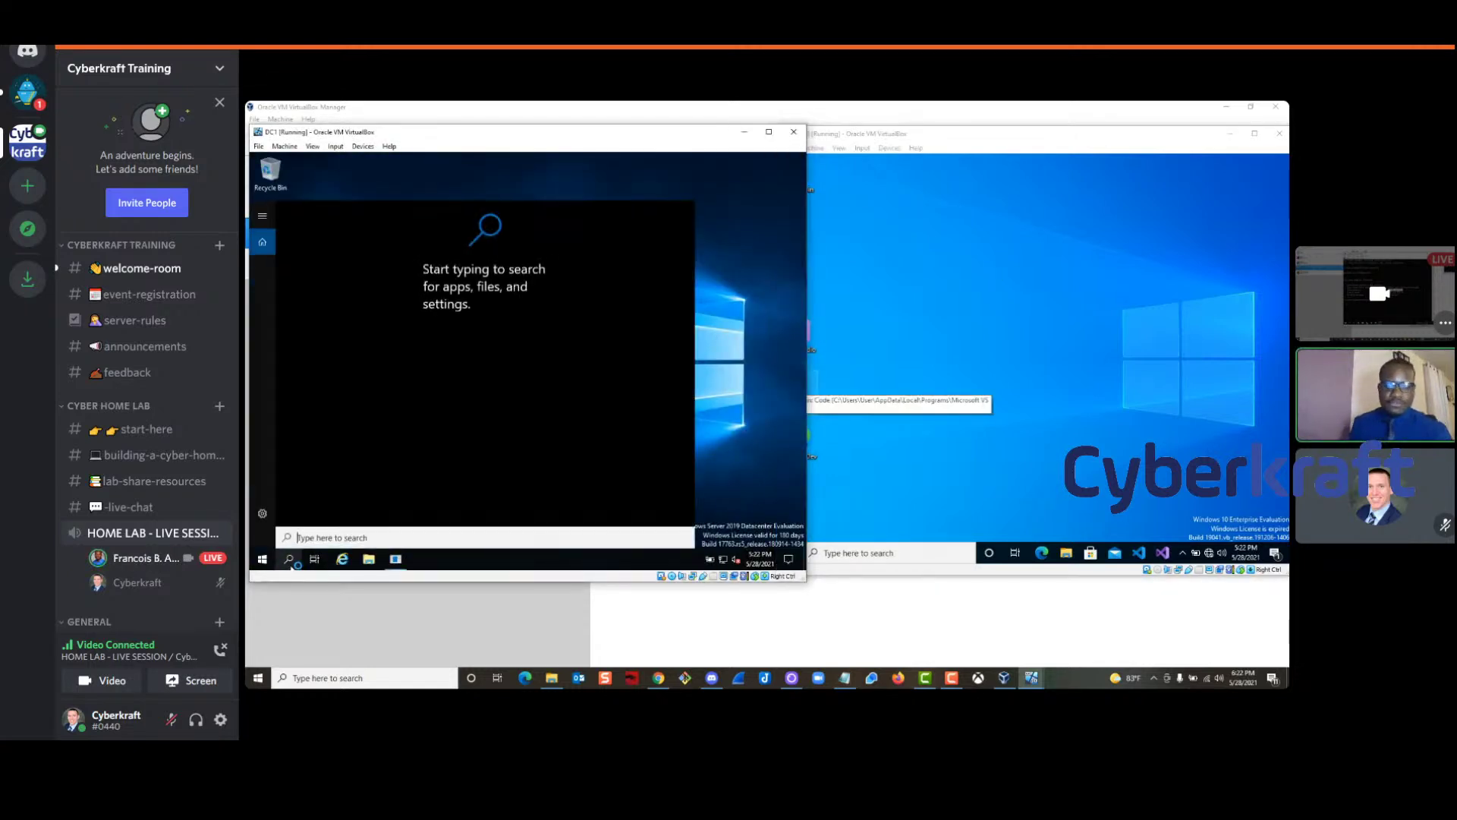
# Open Command Prompt in both VMs and run ipconfig on Win10, showing 10.10.10.10
pyautogui.write('cmd')
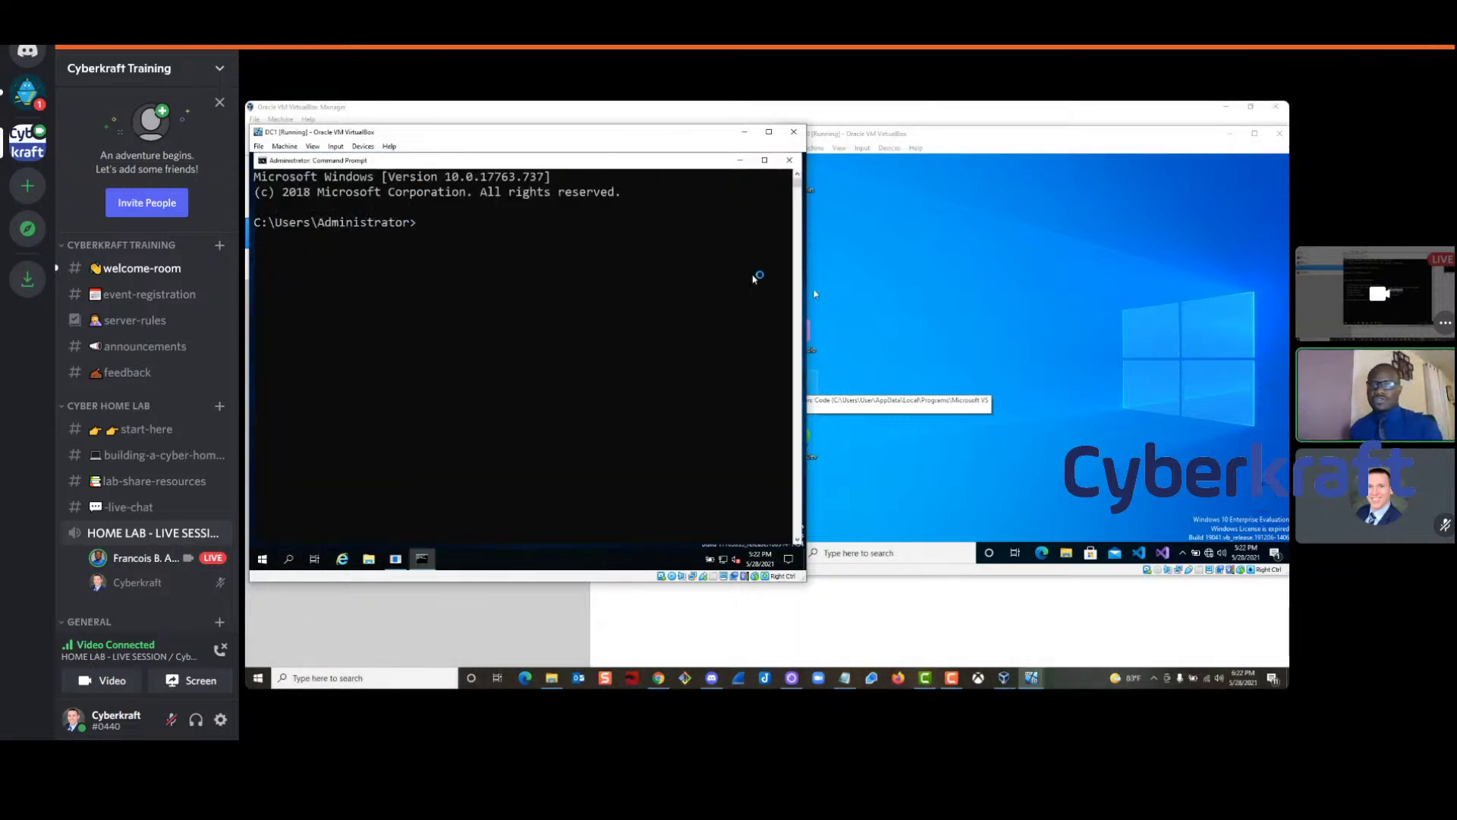
pyautogui.click(819, 379)
pyautogui.click(854, 551)
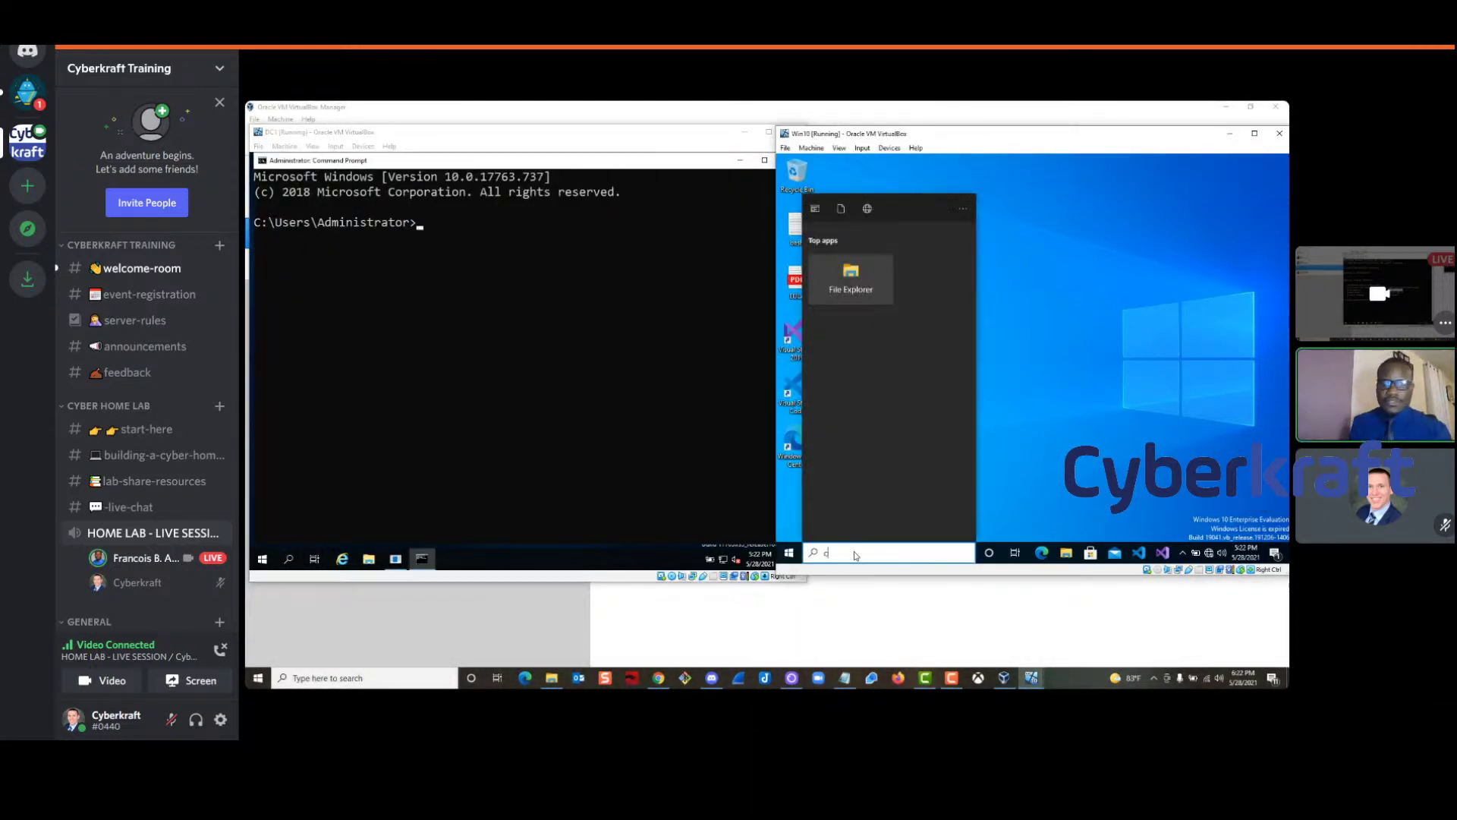
pyautogui.write('cmd')
pyautogui.press('Return')
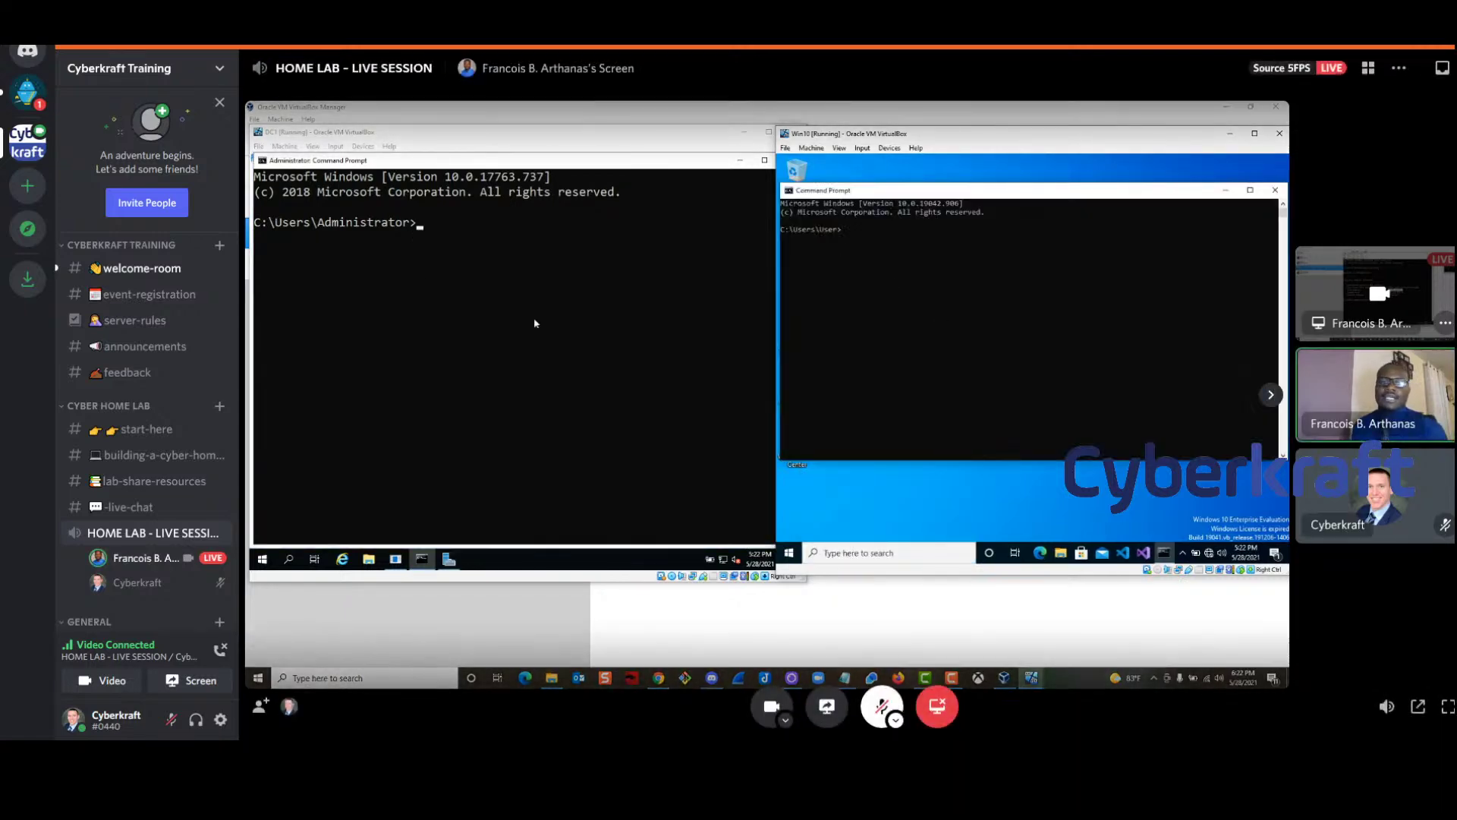
pyautogui.write('ipco')
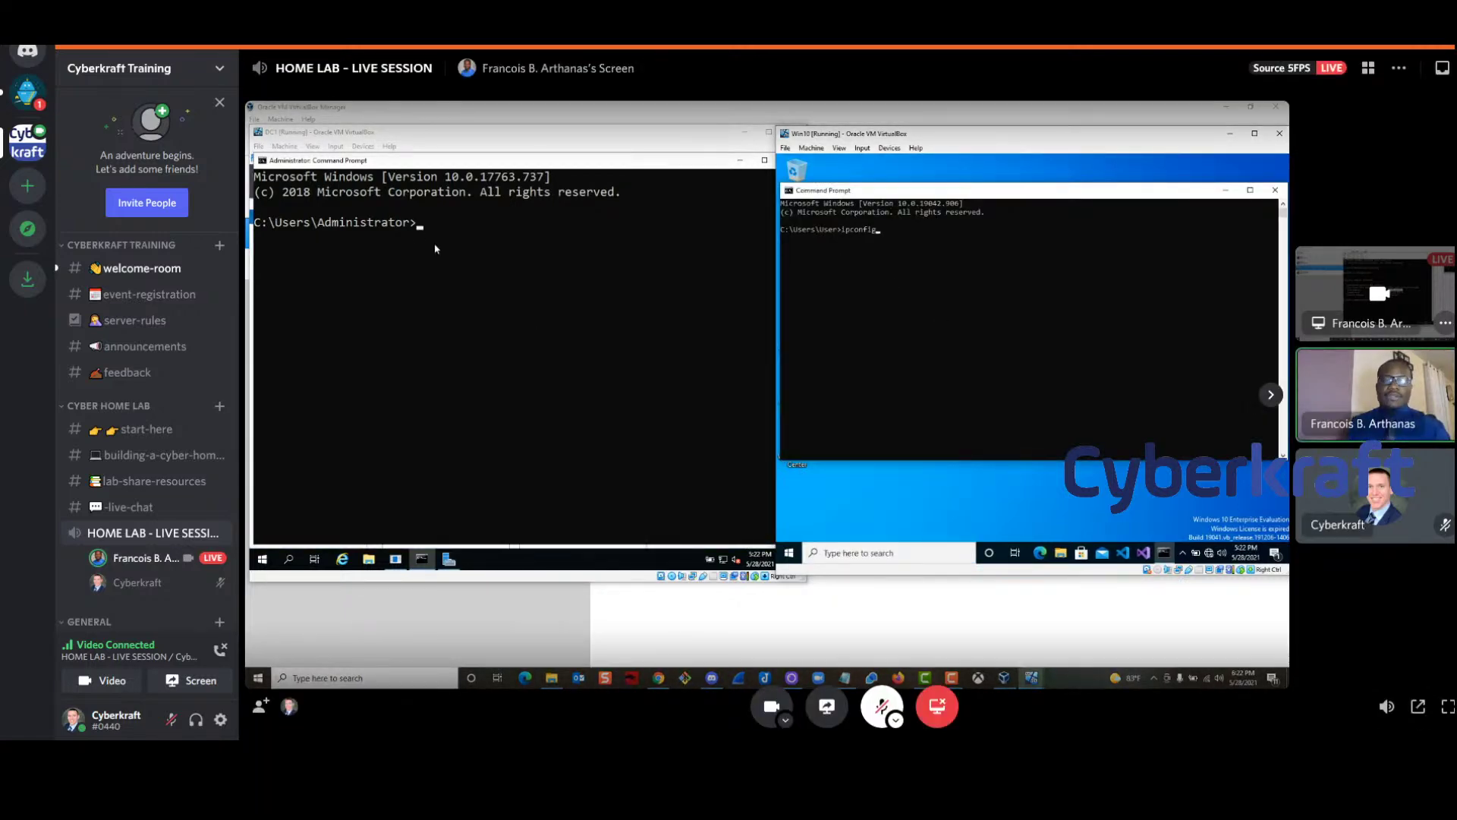
pyautogui.write('nfig')
pyautogui.press('Return')
pyautogui.moveTo(1007, 311); pyautogui.dragTo(961, 311)
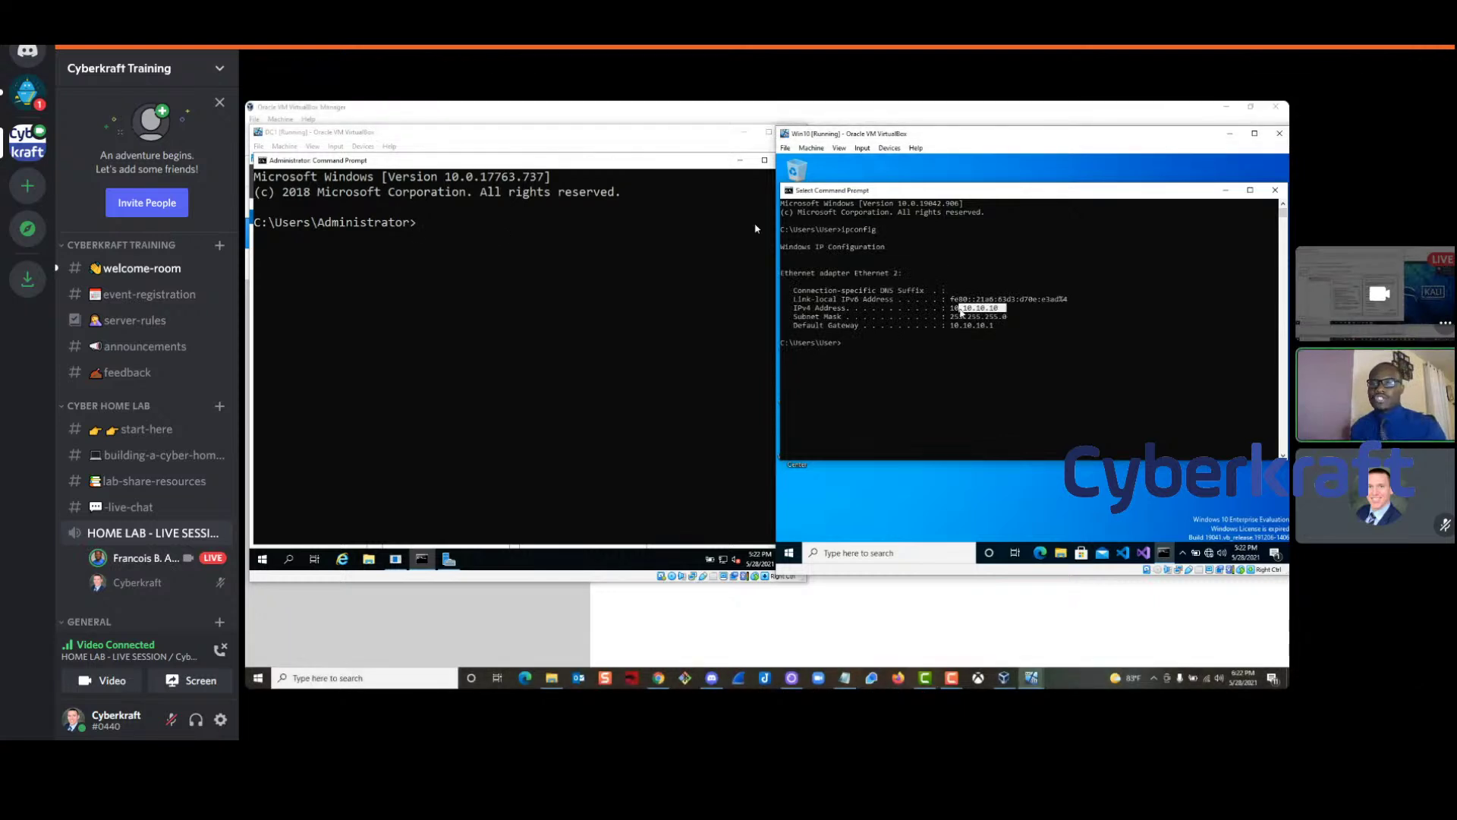
# Run ipconfig in DC1's Command Prompt, showing 10.10.10.222, and start a ping command
pyautogui.click(420, 227)
pyautogui.write('ipco')
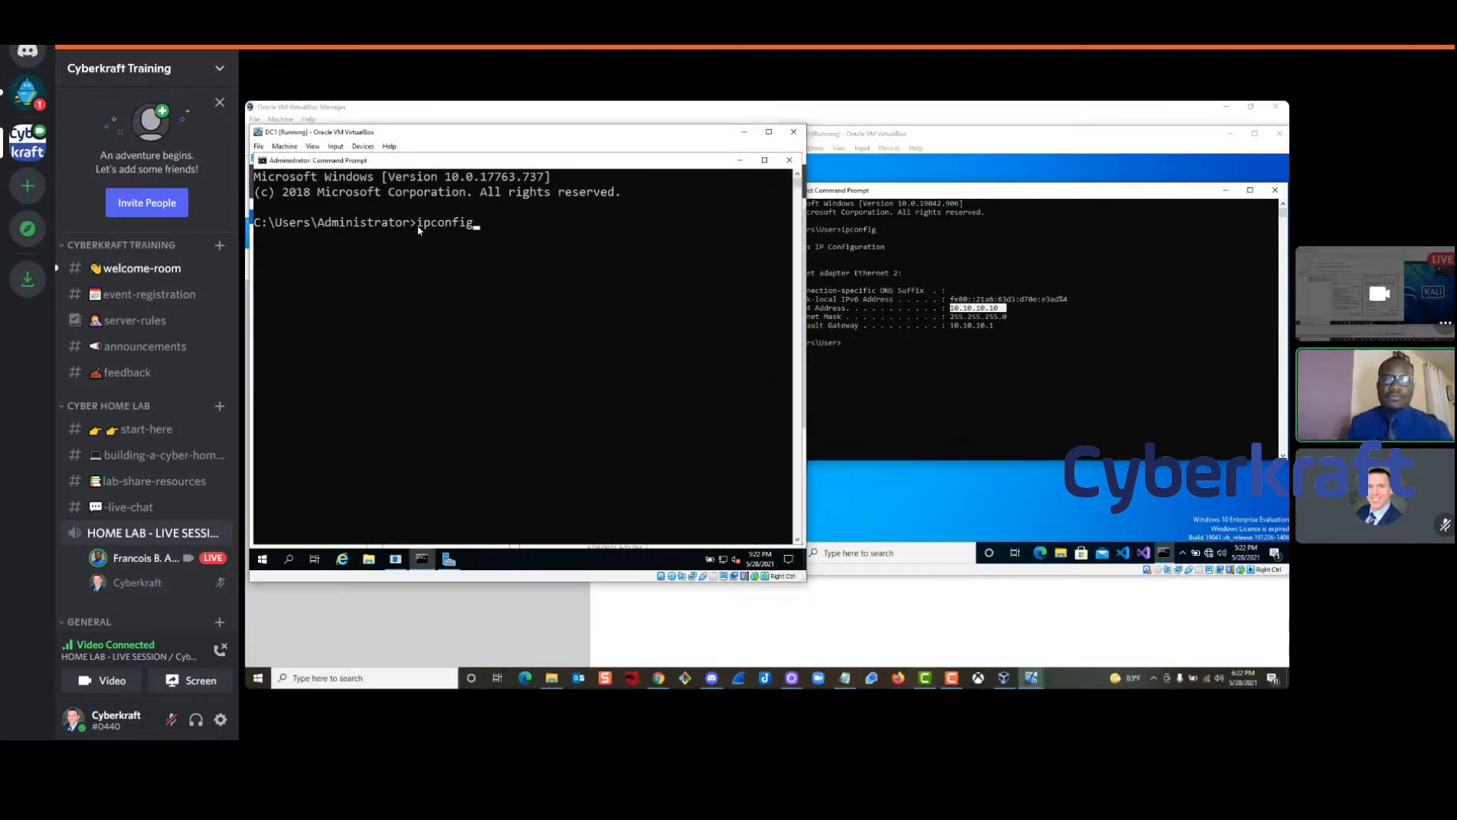
pyautogui.write('nfig')
pyautogui.press('Return')
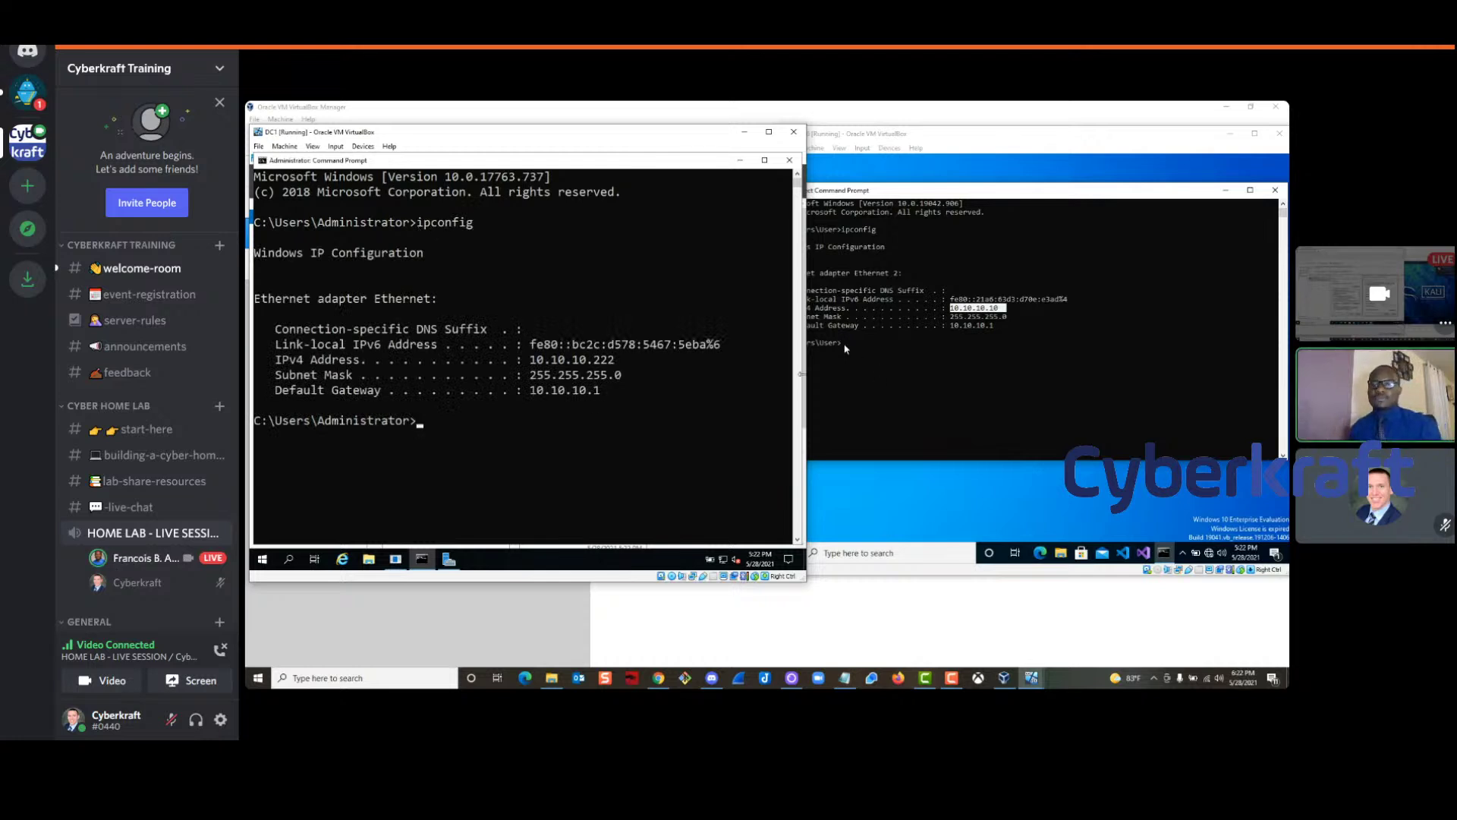
pyautogui.click(845, 349)
pyautogui.click(420, 427)
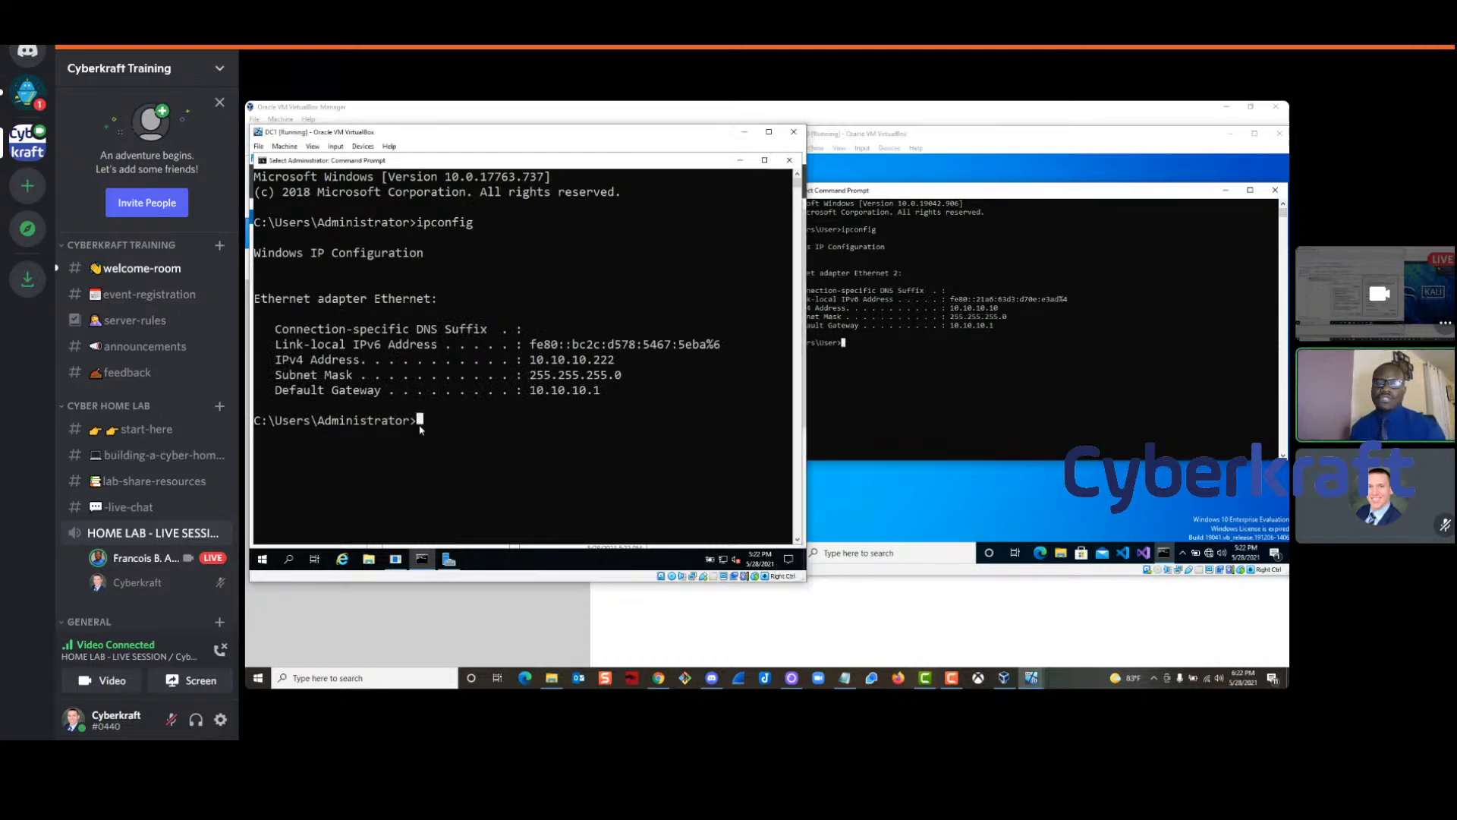
pyautogui.write('ping')
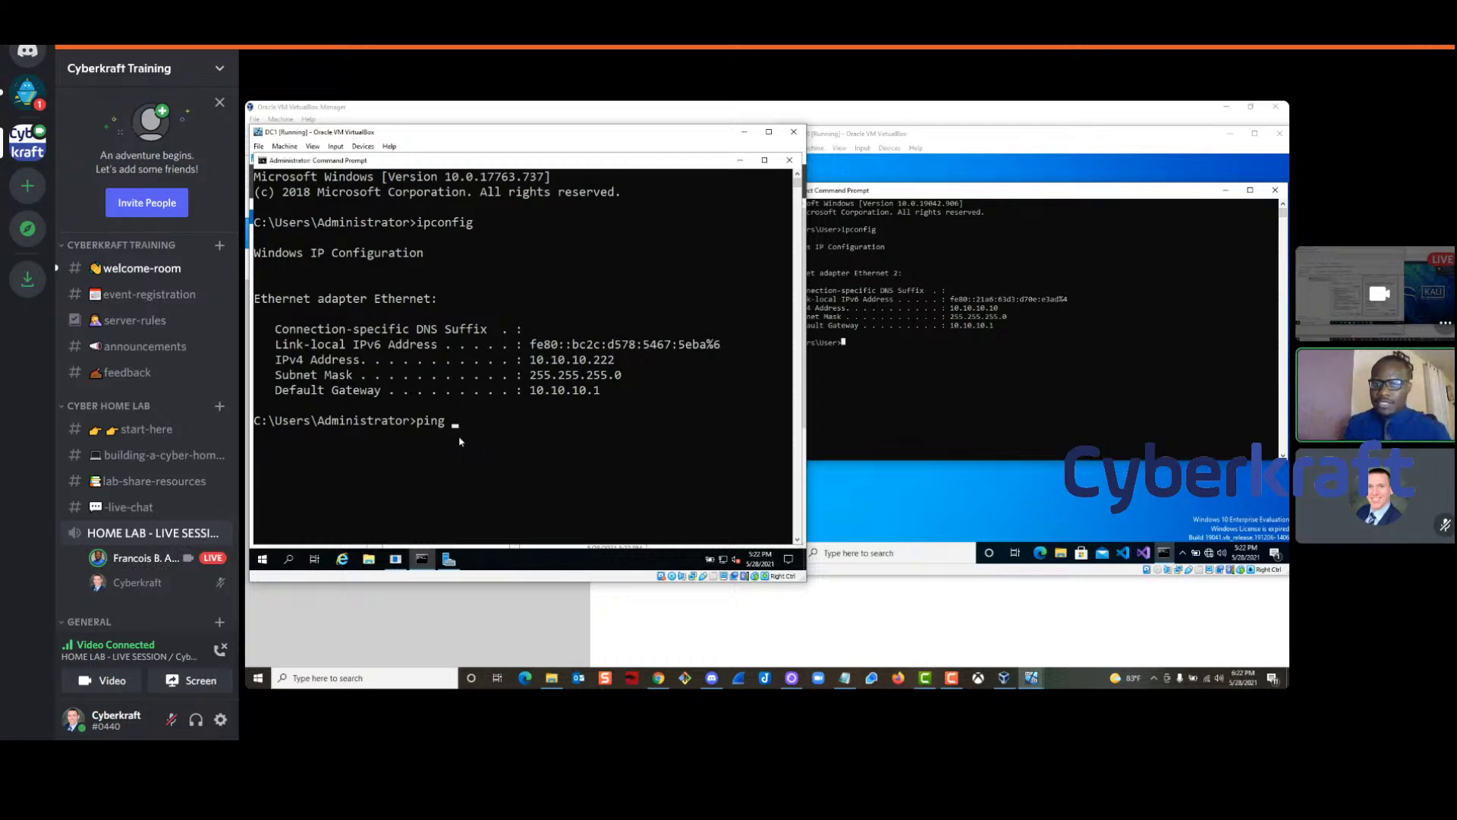
# Ping 10.10.10.10 from DC1 and highlight the 'Request timed out' reply
pyautogui.write('10.')
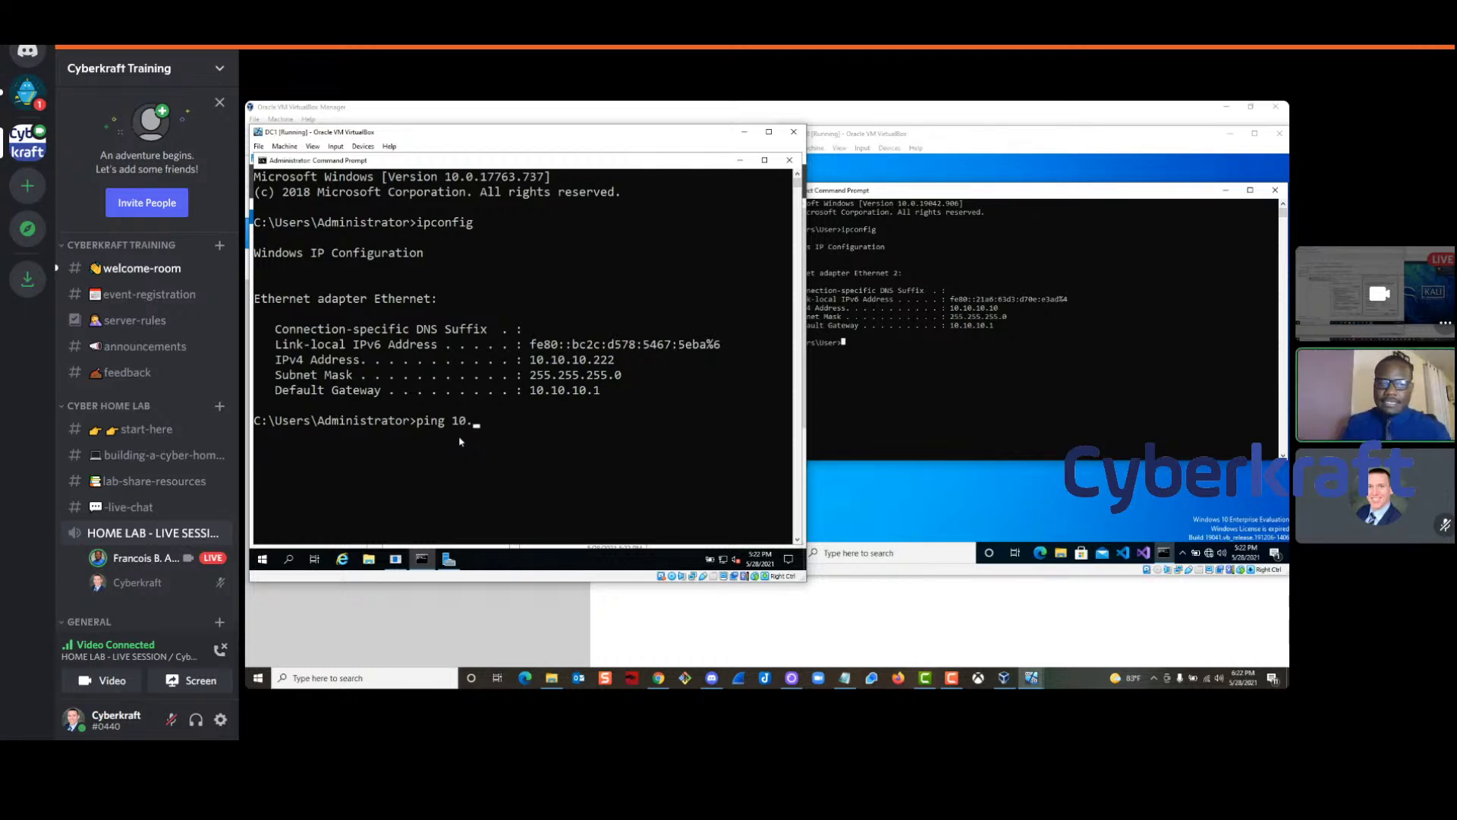
pyautogui.write('10.10.10')
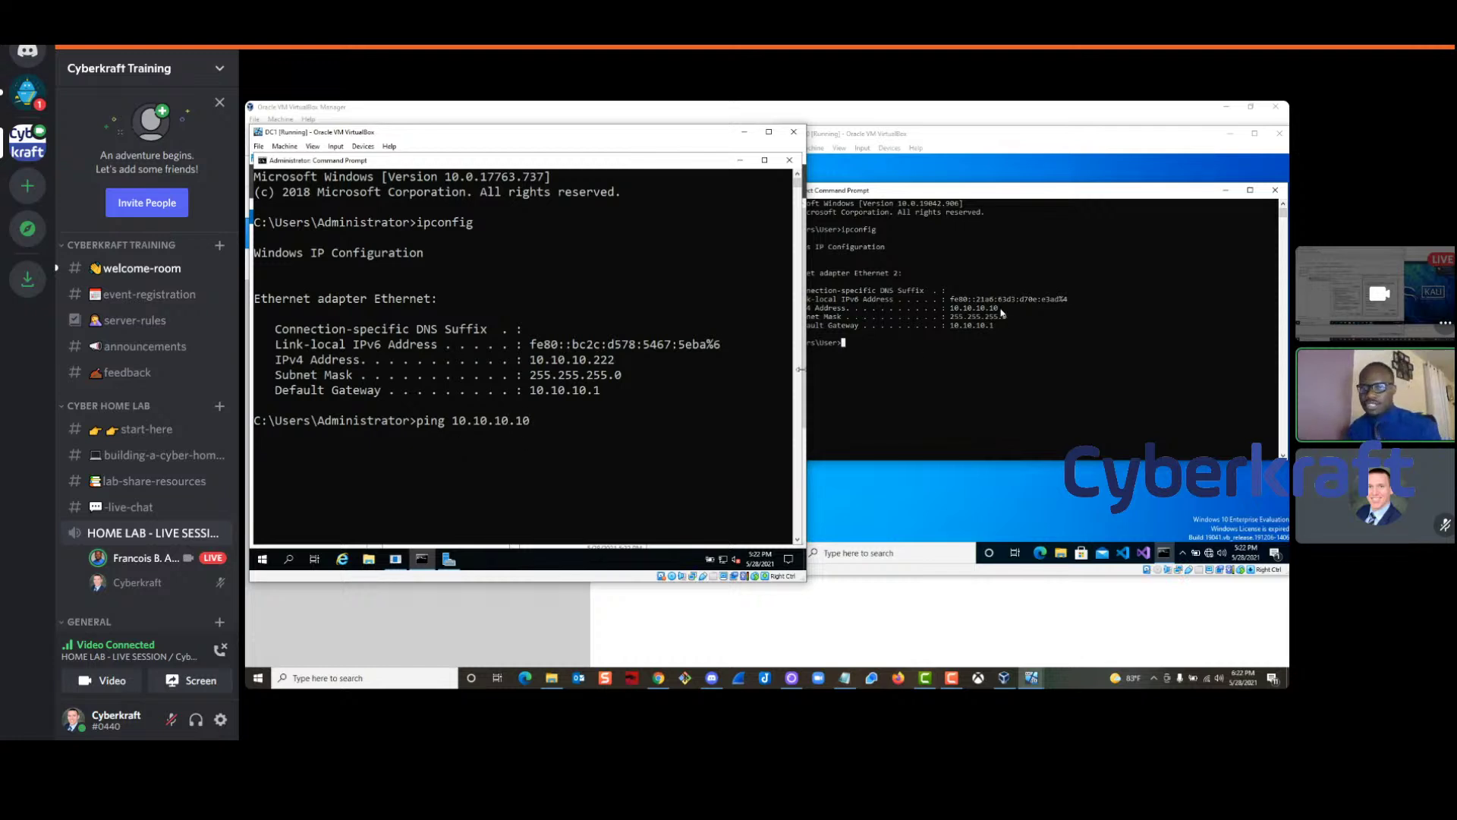
pyautogui.moveTo(1002, 312); pyautogui.dragTo(951, 308)
pyautogui.click(535, 427)
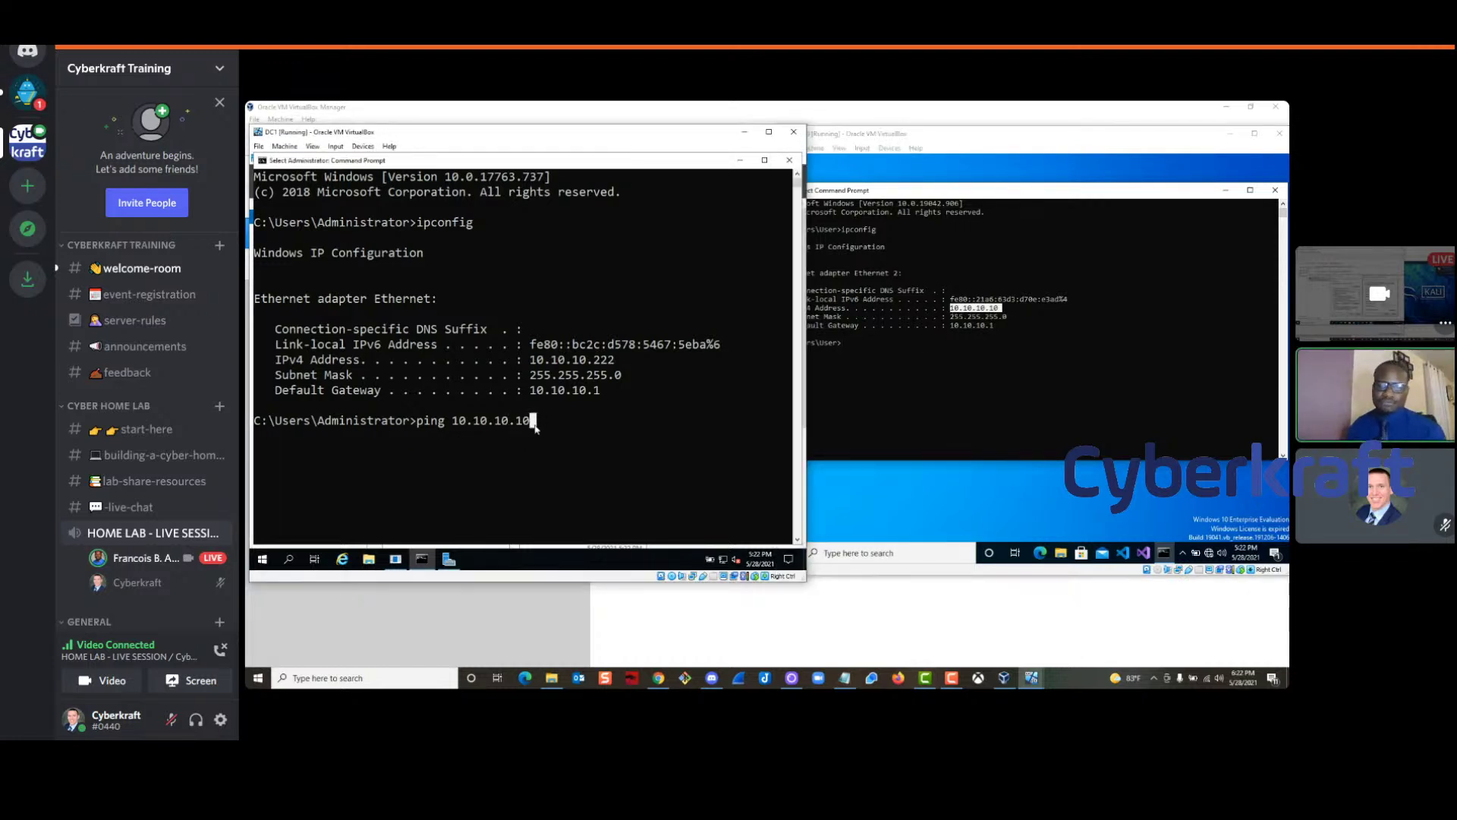
pyautogui.press('Return')
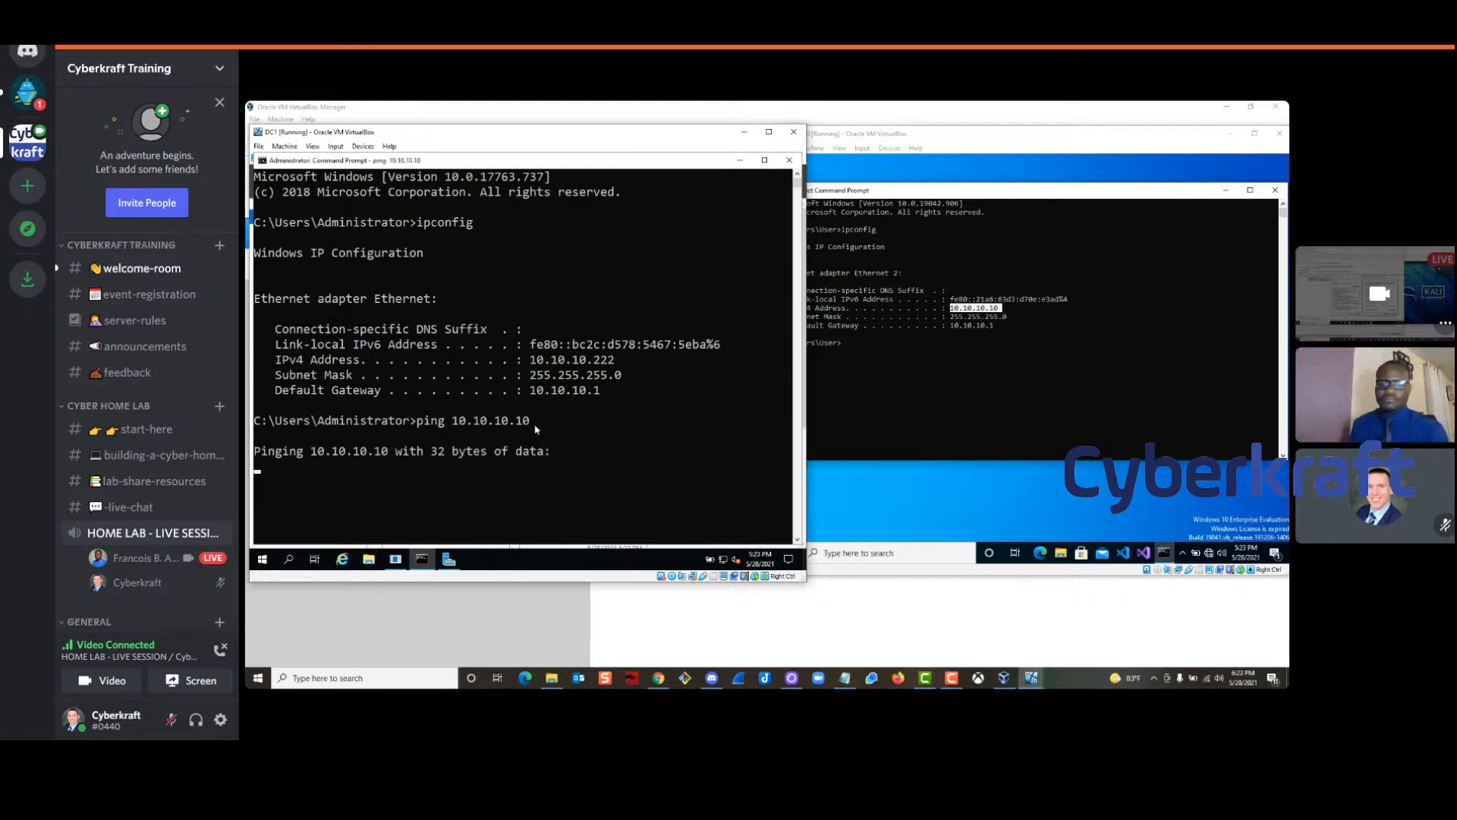
pyautogui.scroll(-2, 540, 419)
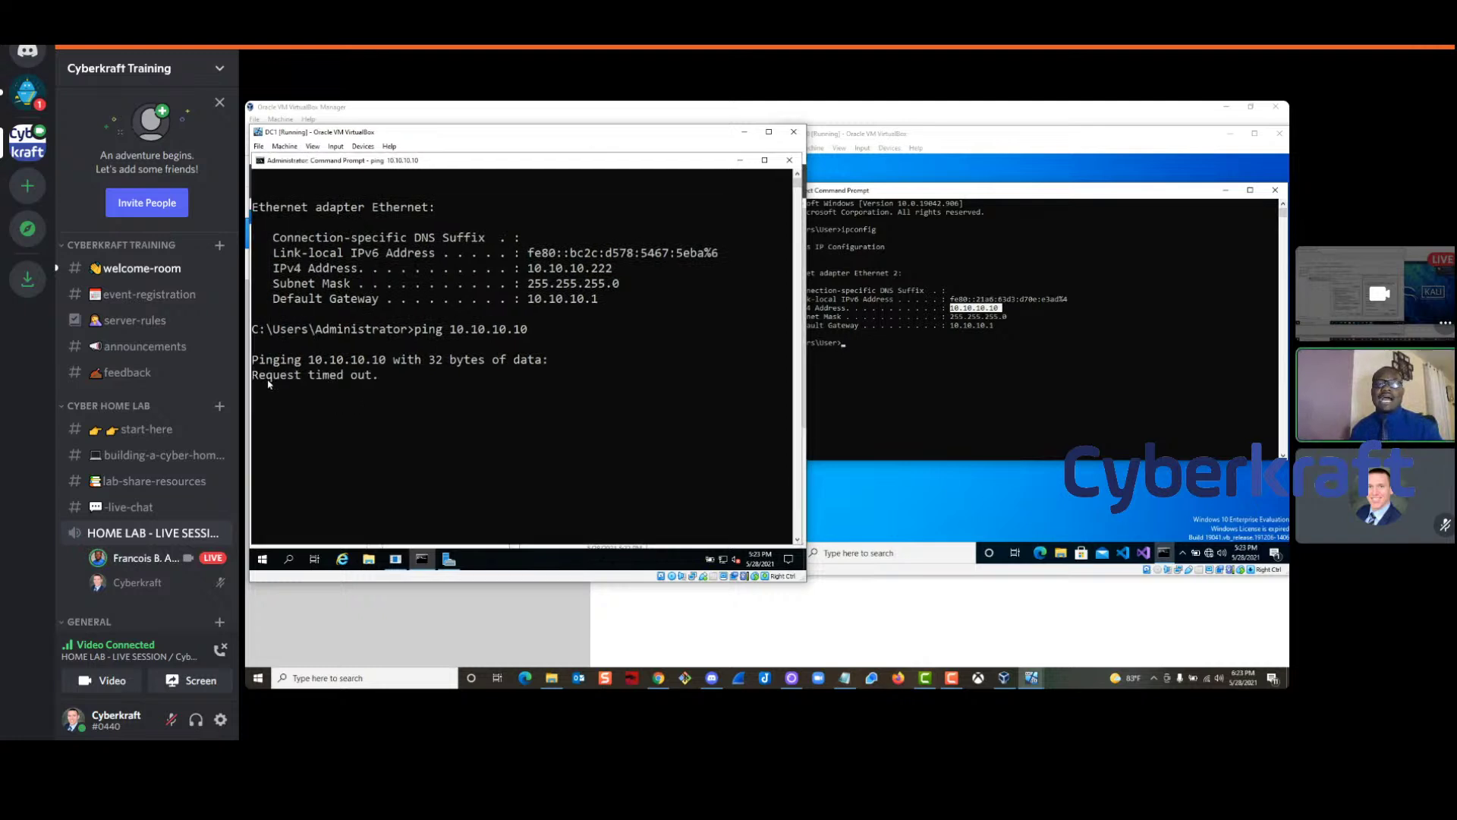
pyautogui.moveTo(258, 380); pyautogui.dragTo(375, 382)
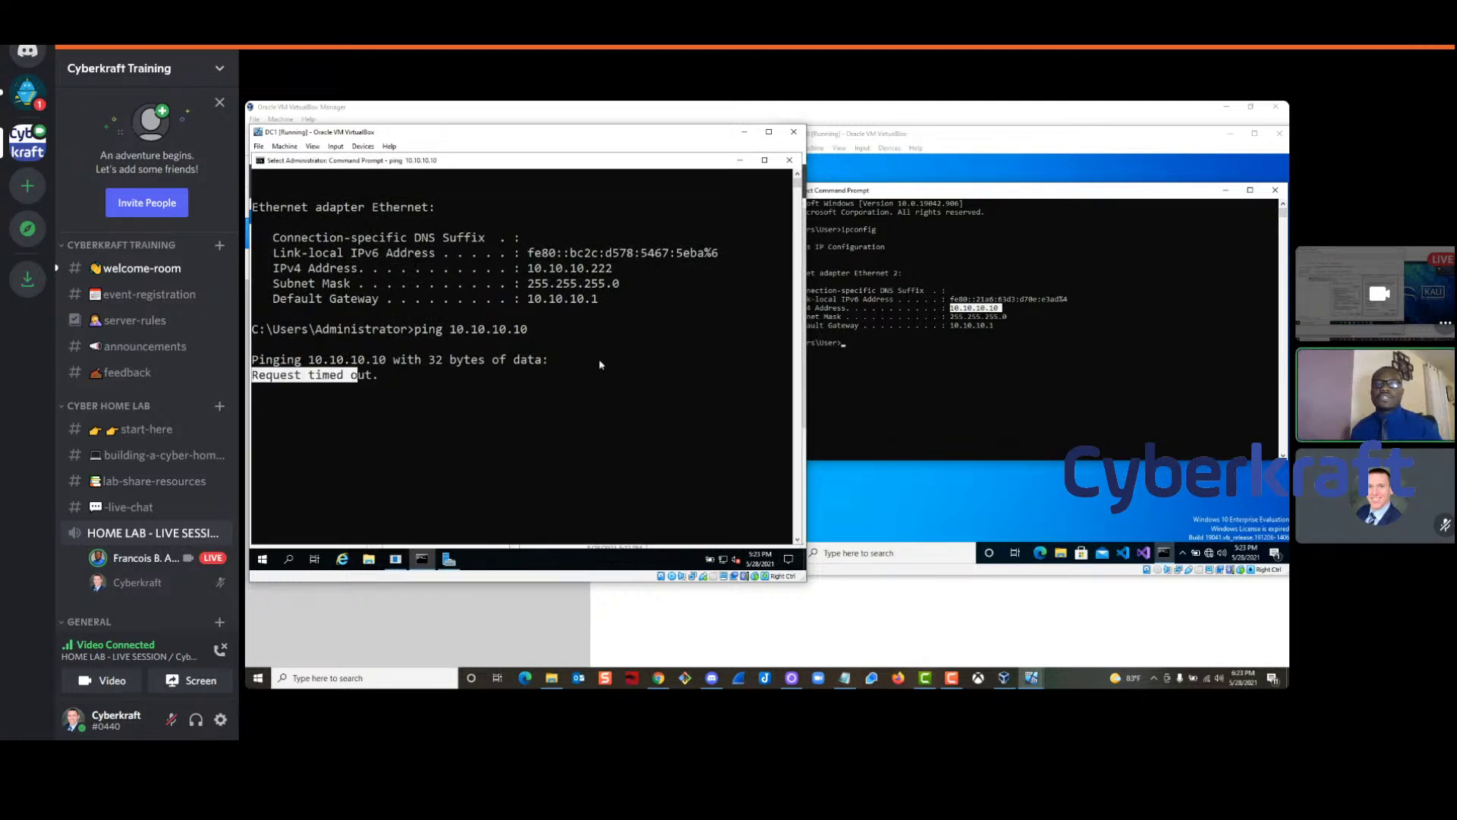
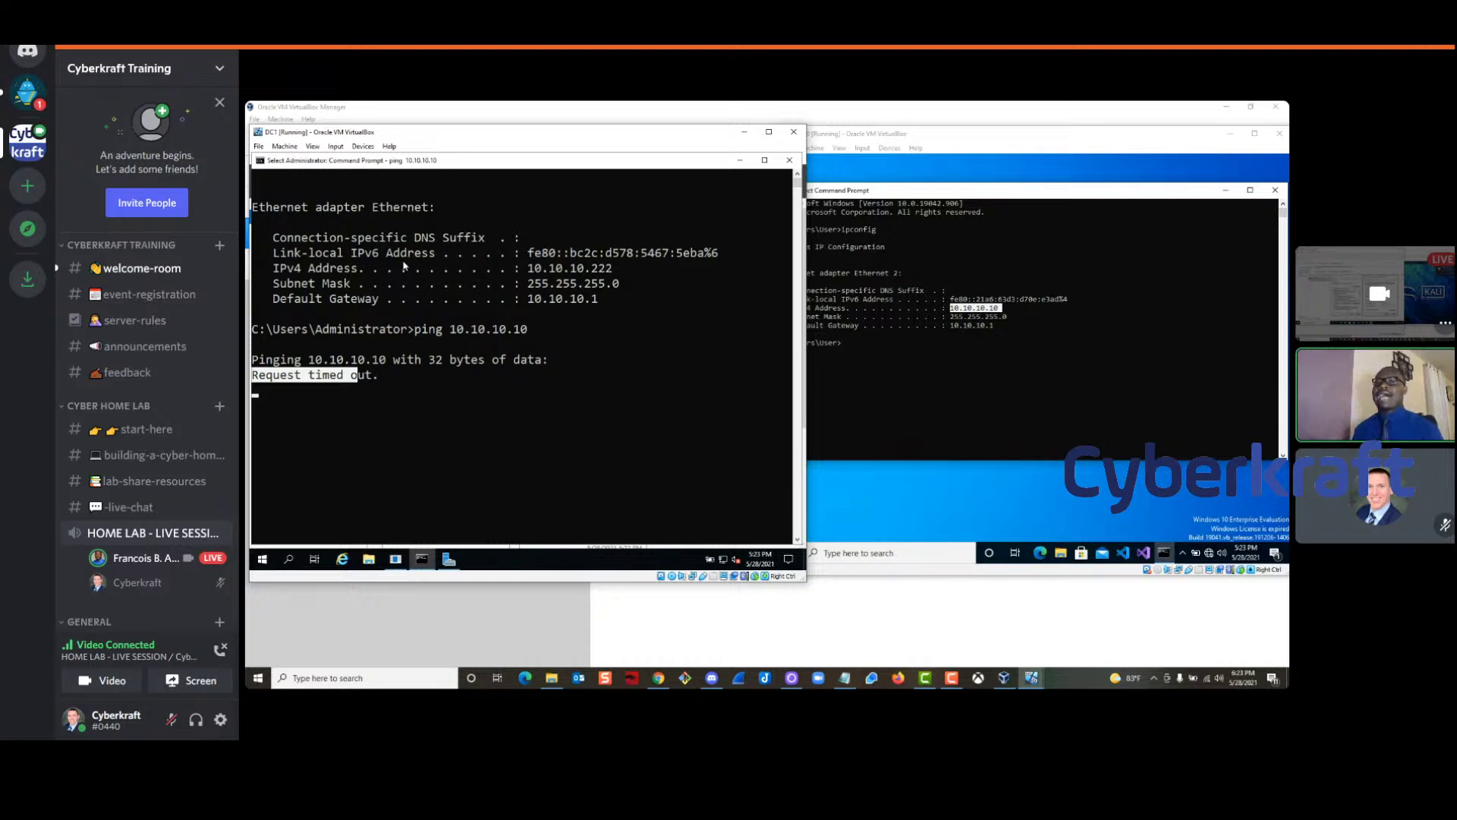
# Highlight DC1's 'Request timed out' reply and ping 10.10.10.222 from Win10
pyautogui.click(381, 378)
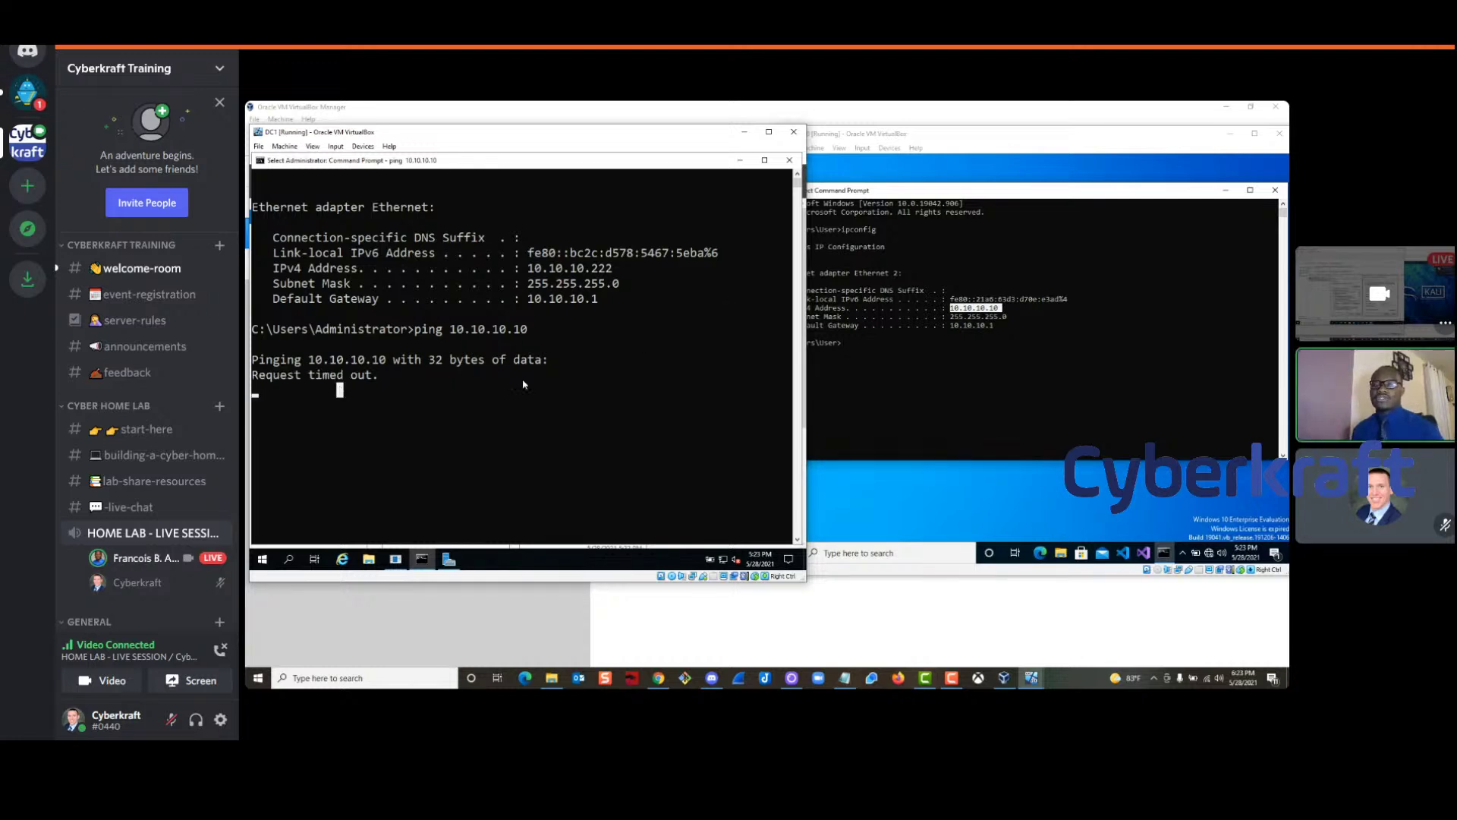
pyautogui.moveTo(378, 378); pyautogui.dragTo(253, 378)
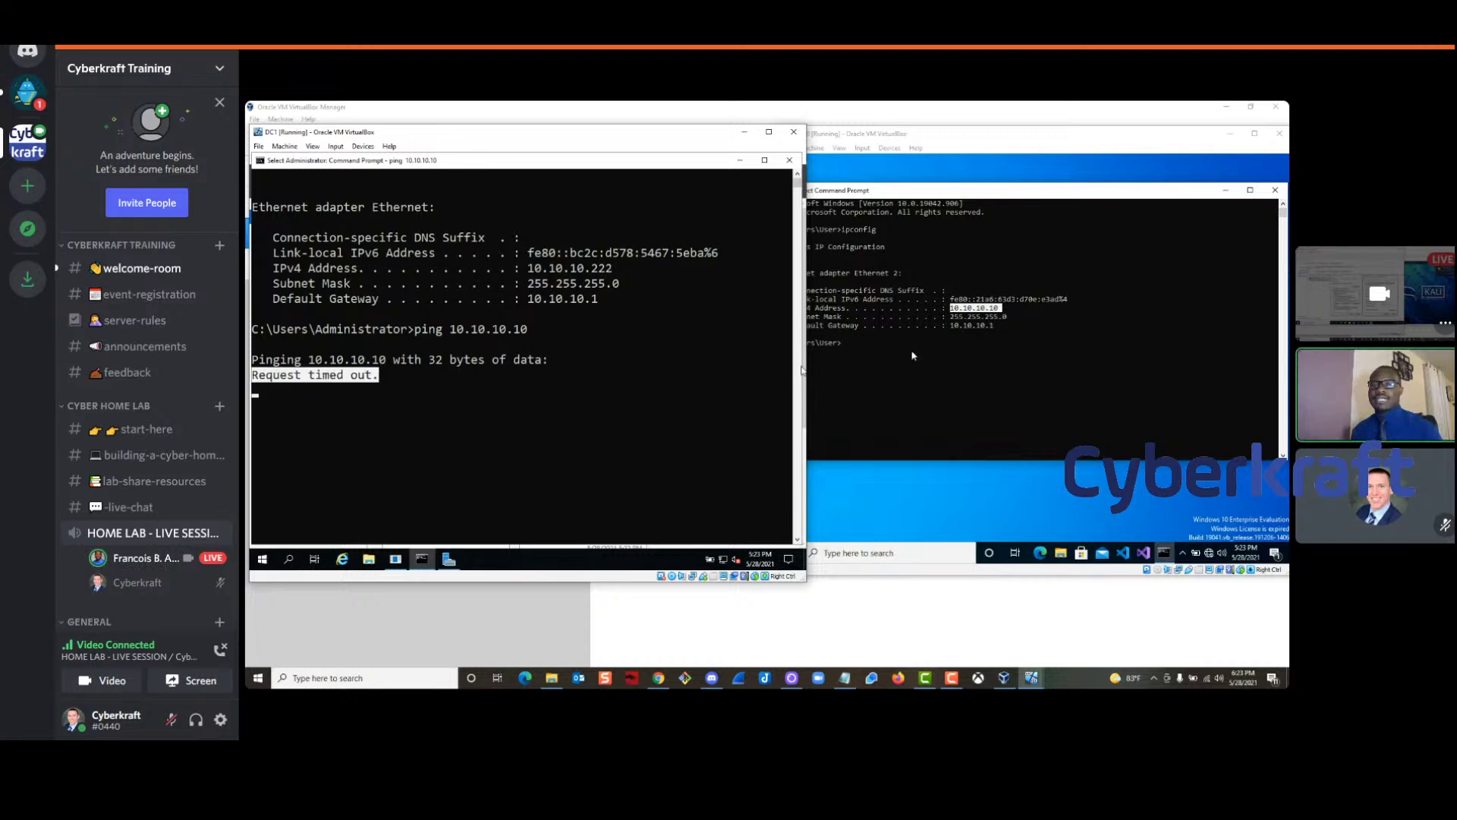
pyautogui.click(820, 371)
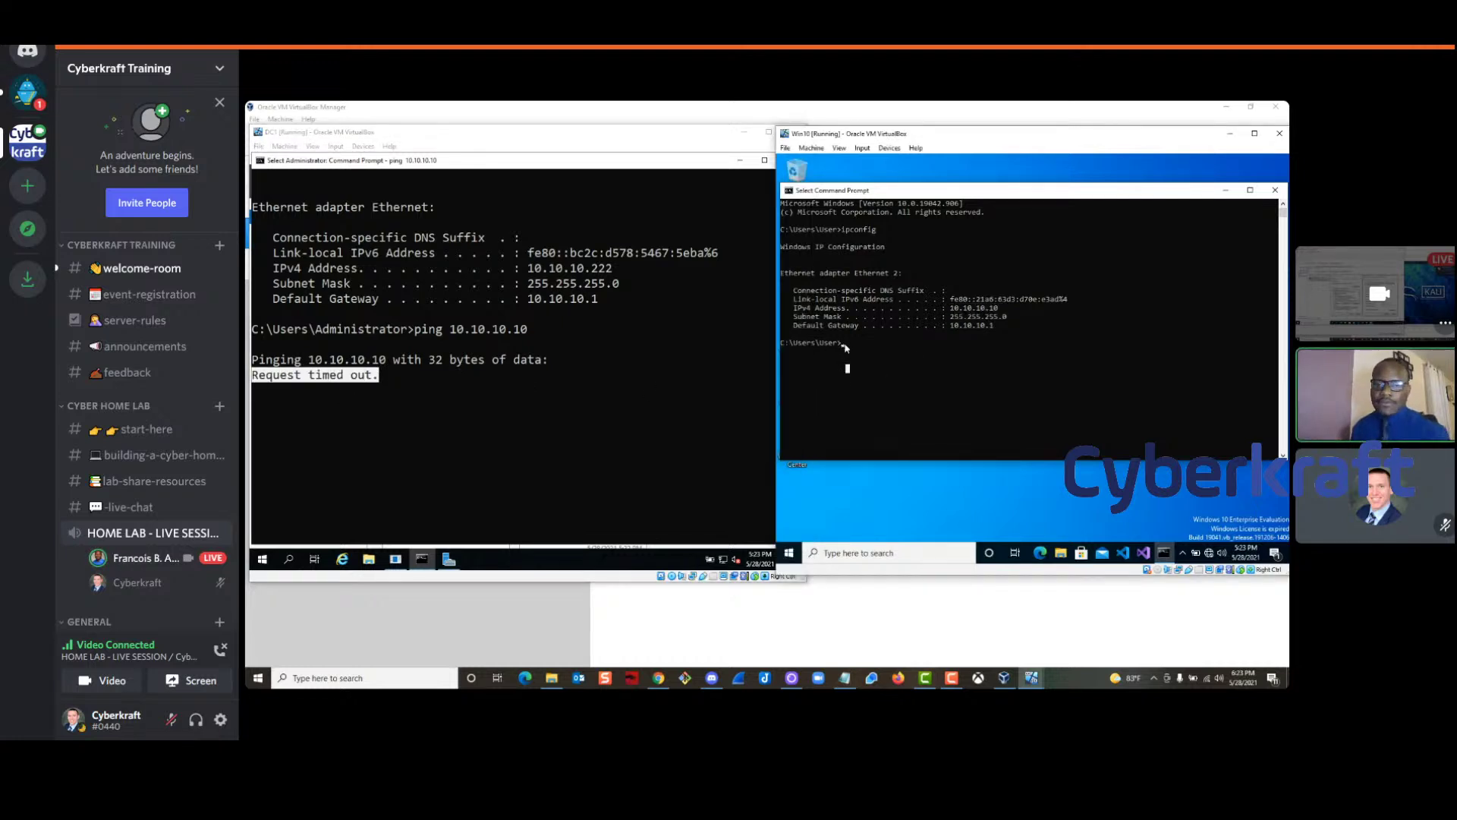
pyautogui.write('ping')
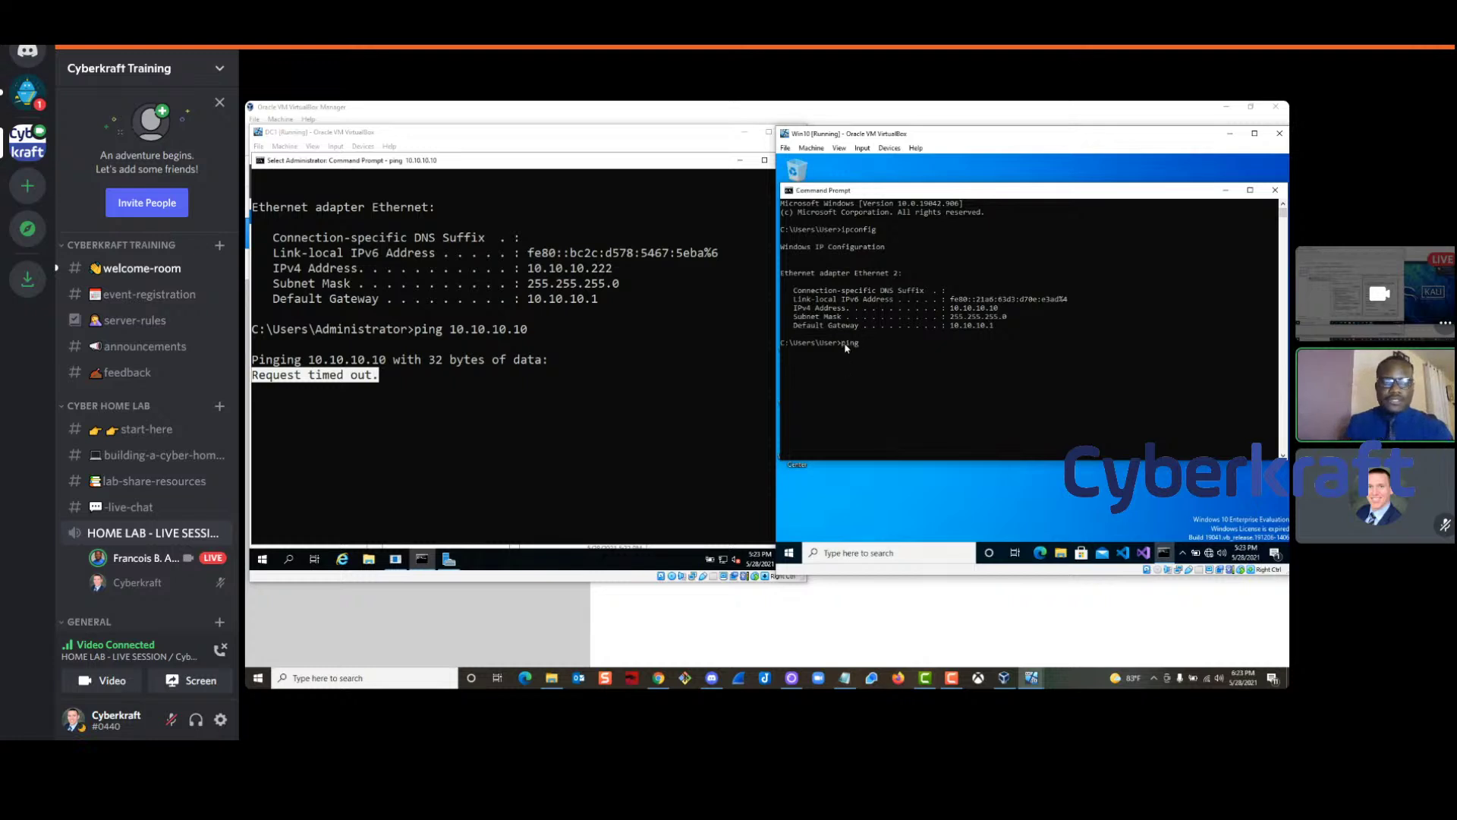
pyautogui.write(' 10.10.10')
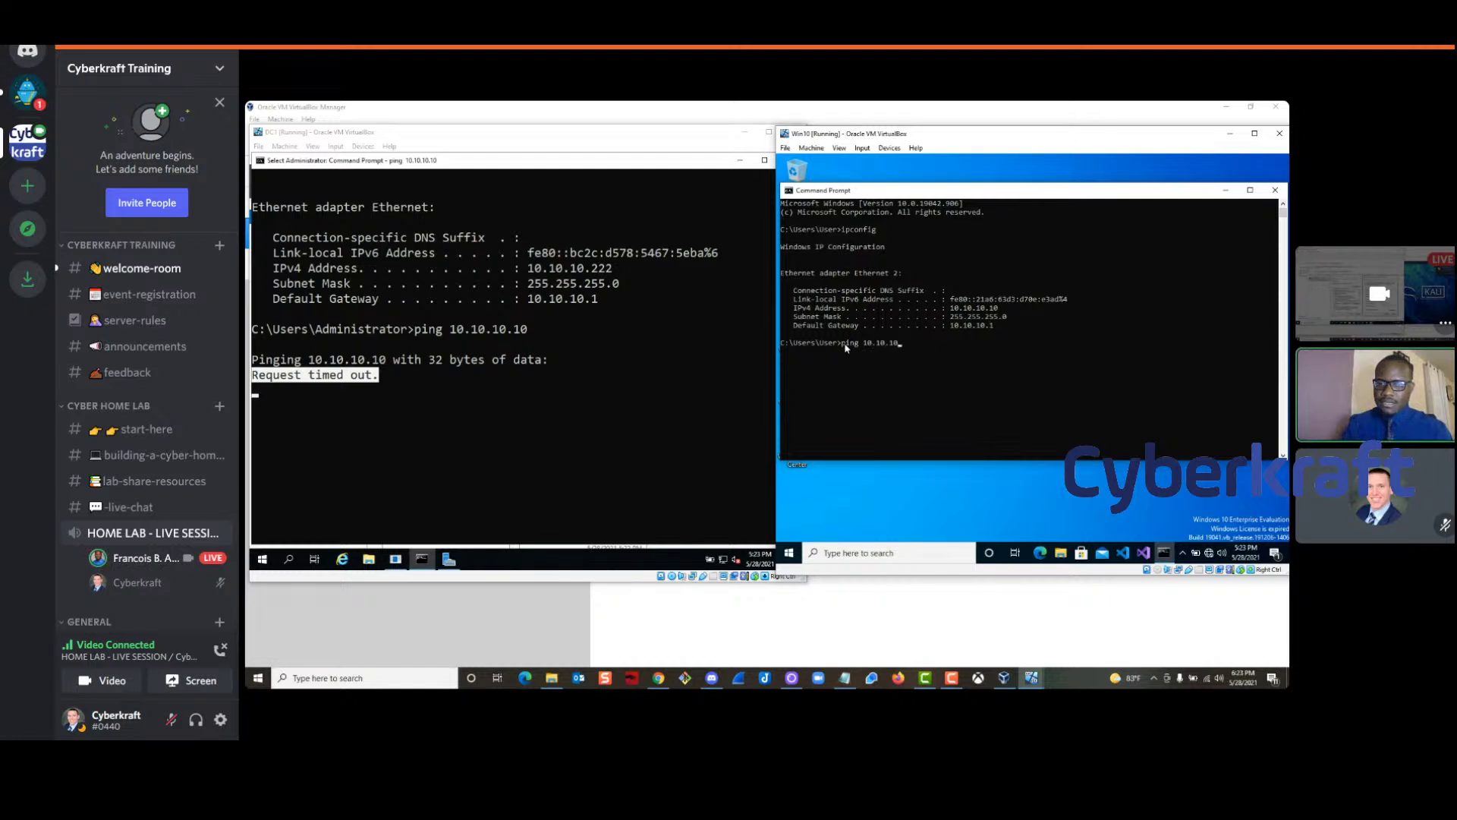
pyautogui.write('.222')
pyautogui.press('Return')
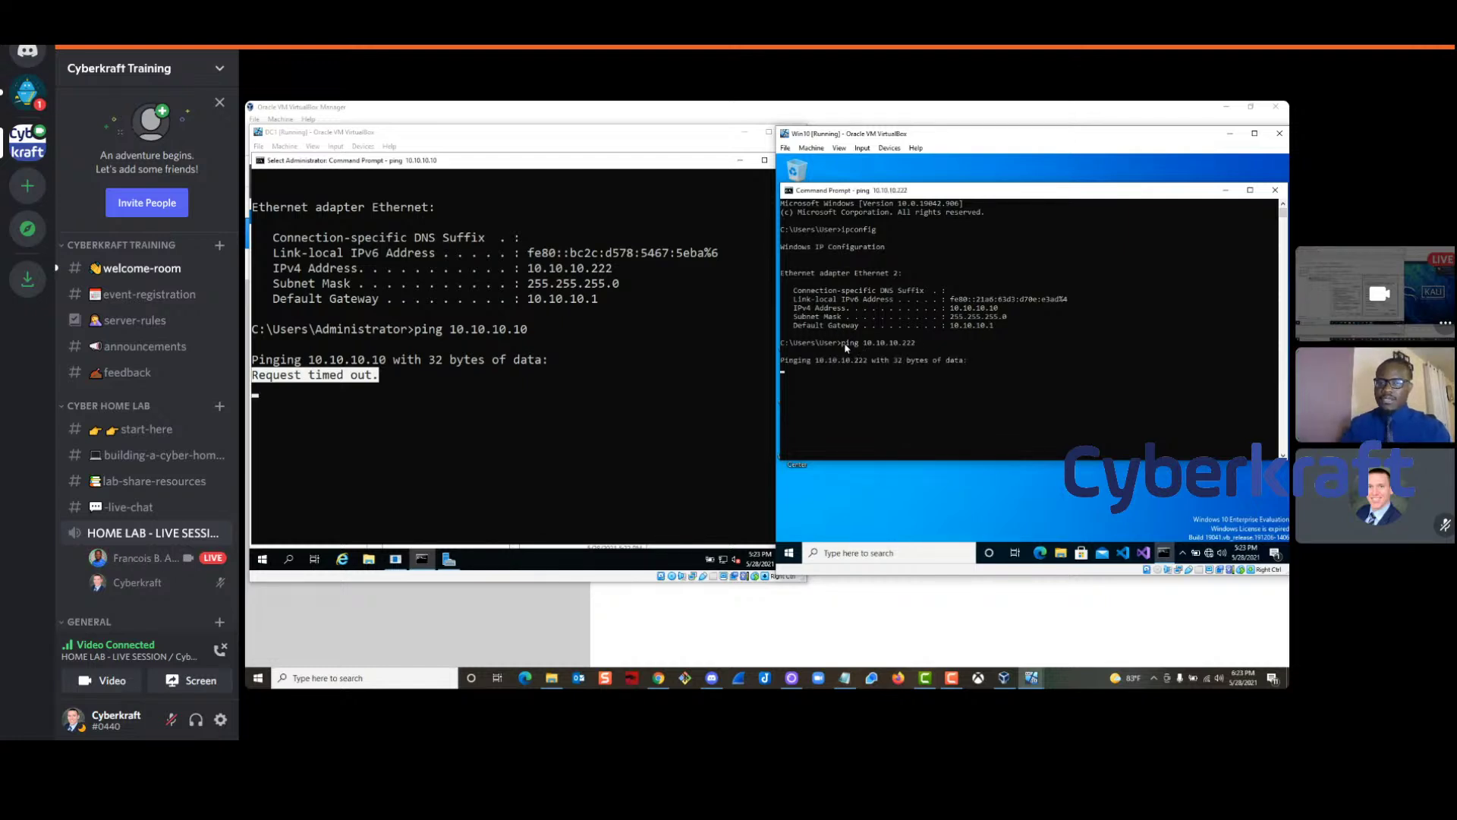
# Let both pings run, then stop the DC1 and Win10 pings with Ctrl+C
pyautogui.moveTo(920, 343); pyautogui.dragTo(863, 354)
pyautogui.click(861, 385)
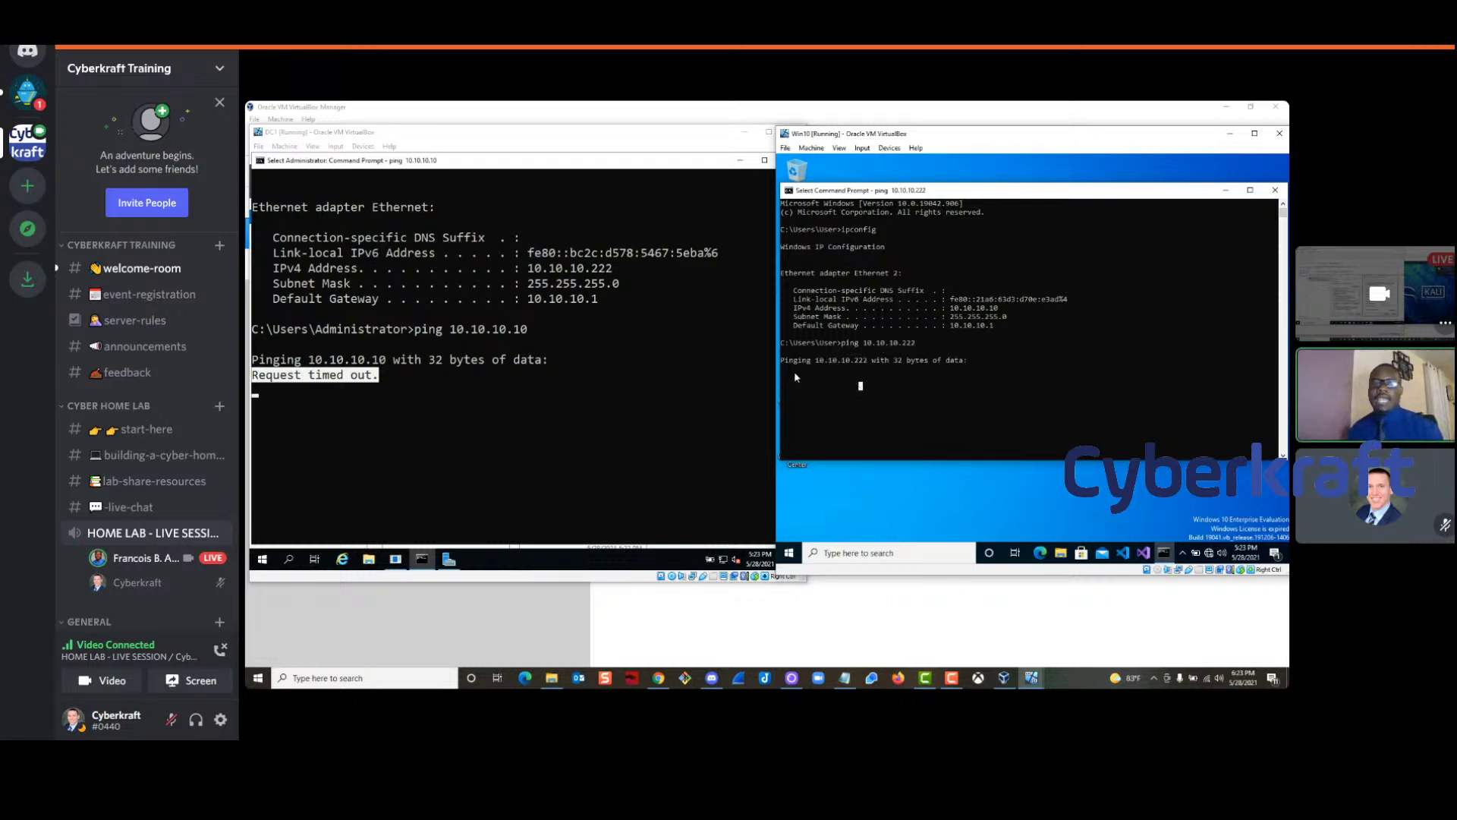
pyautogui.click(818, 388)
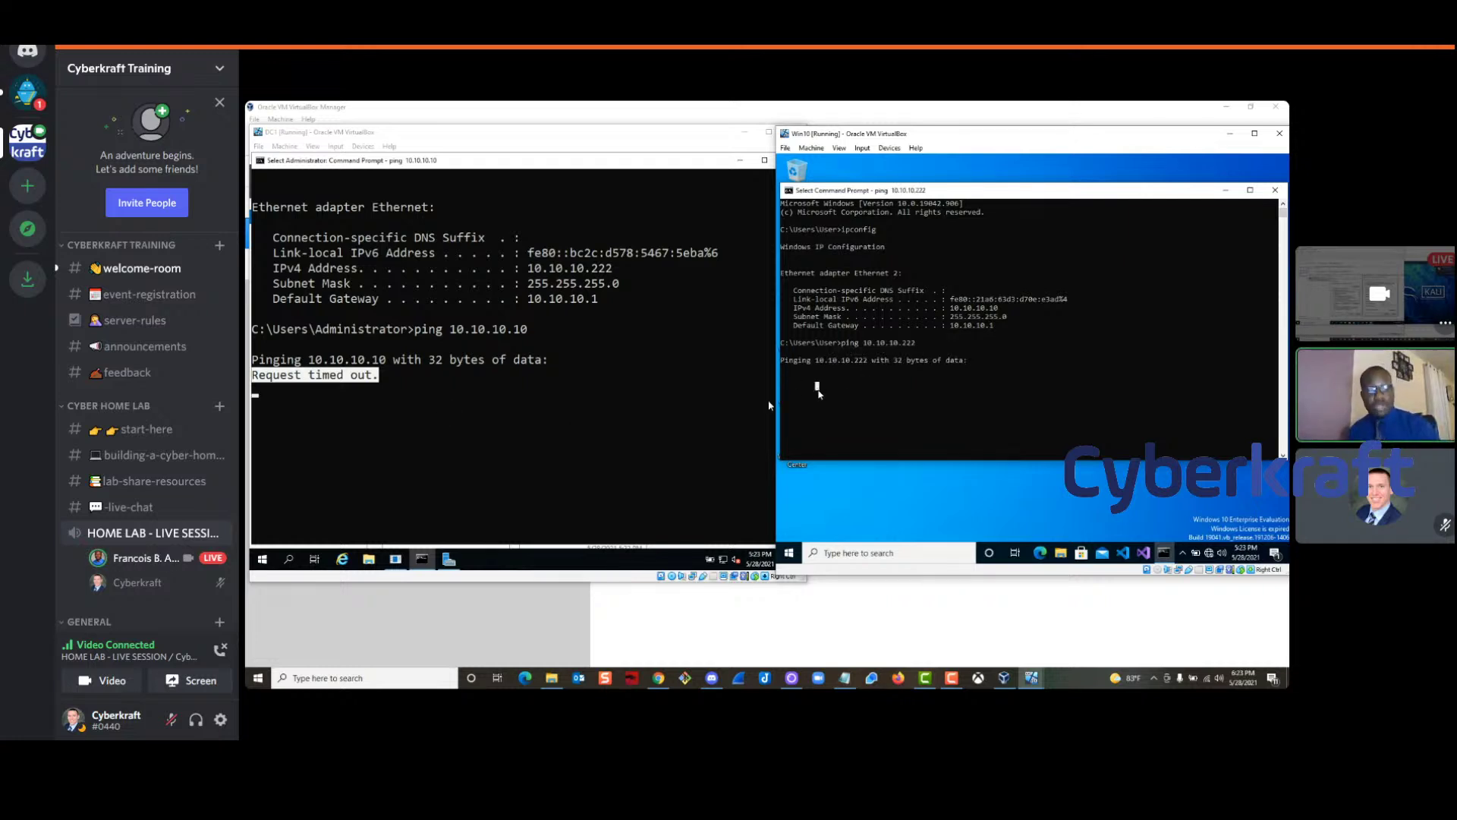
pyautogui.rightClick(827, 387)
pyautogui.click(503, 402)
pyautogui.rightClick(456, 410)
pyautogui.hotkey('ctrl', 'c')
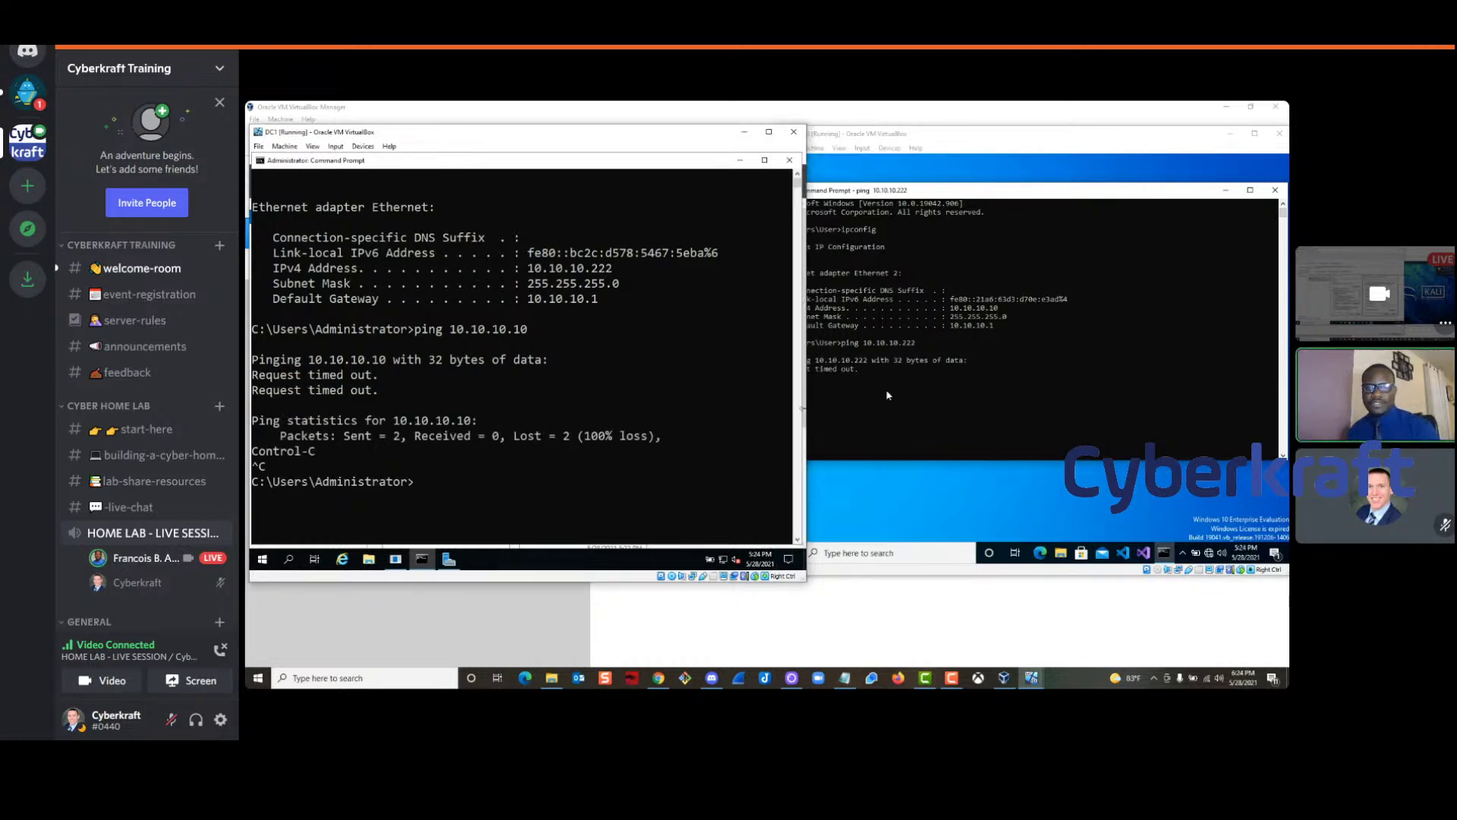
pyautogui.click(888, 392)
pyautogui.hotkey('ctrl', 'c')
pyautogui.press('Return')
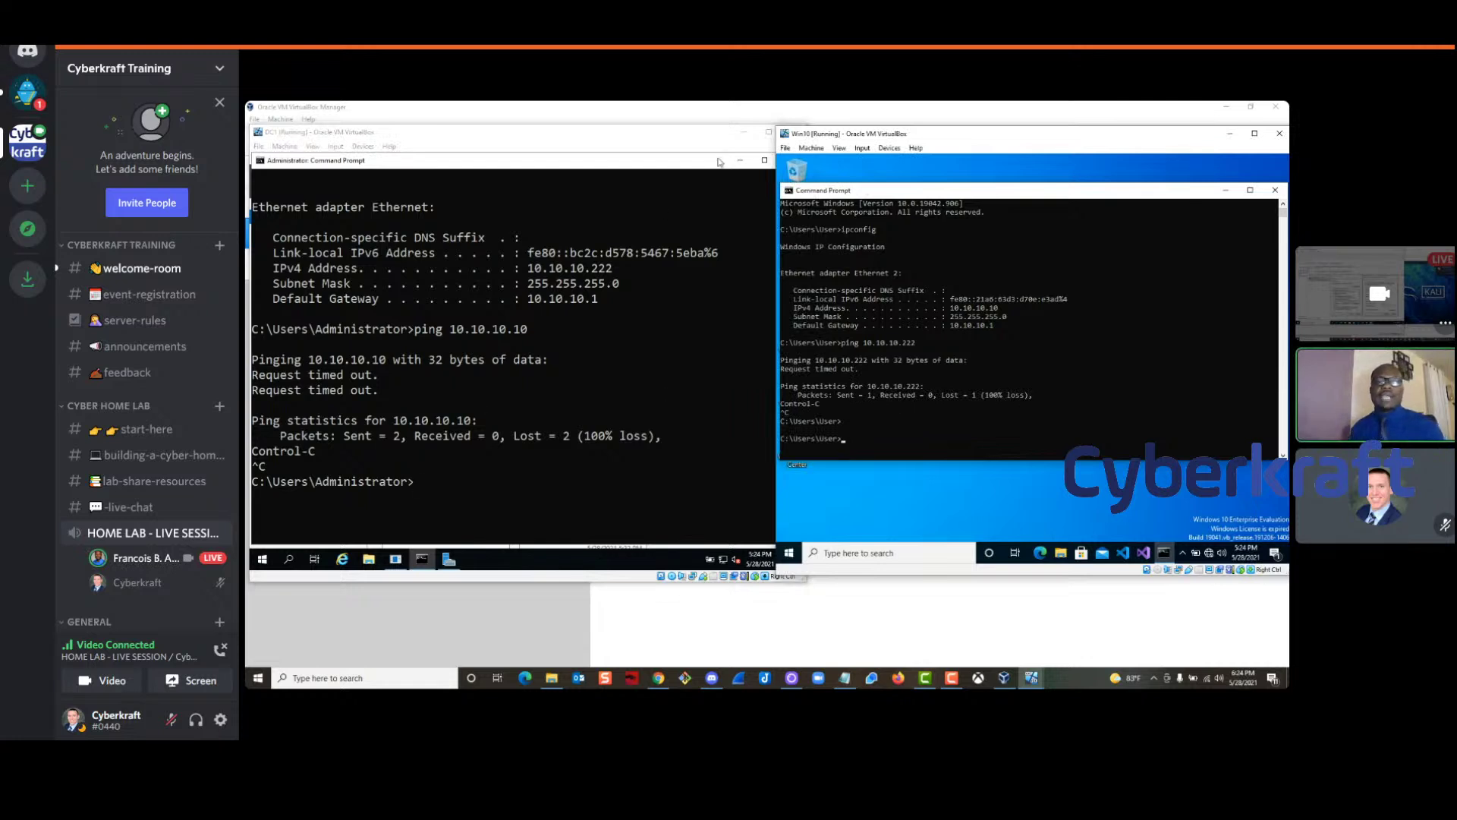
# Open DC1's advanced sharing settings from Network & Internet settings and the Network and Sharing Center
pyautogui.rightClick(720, 558)
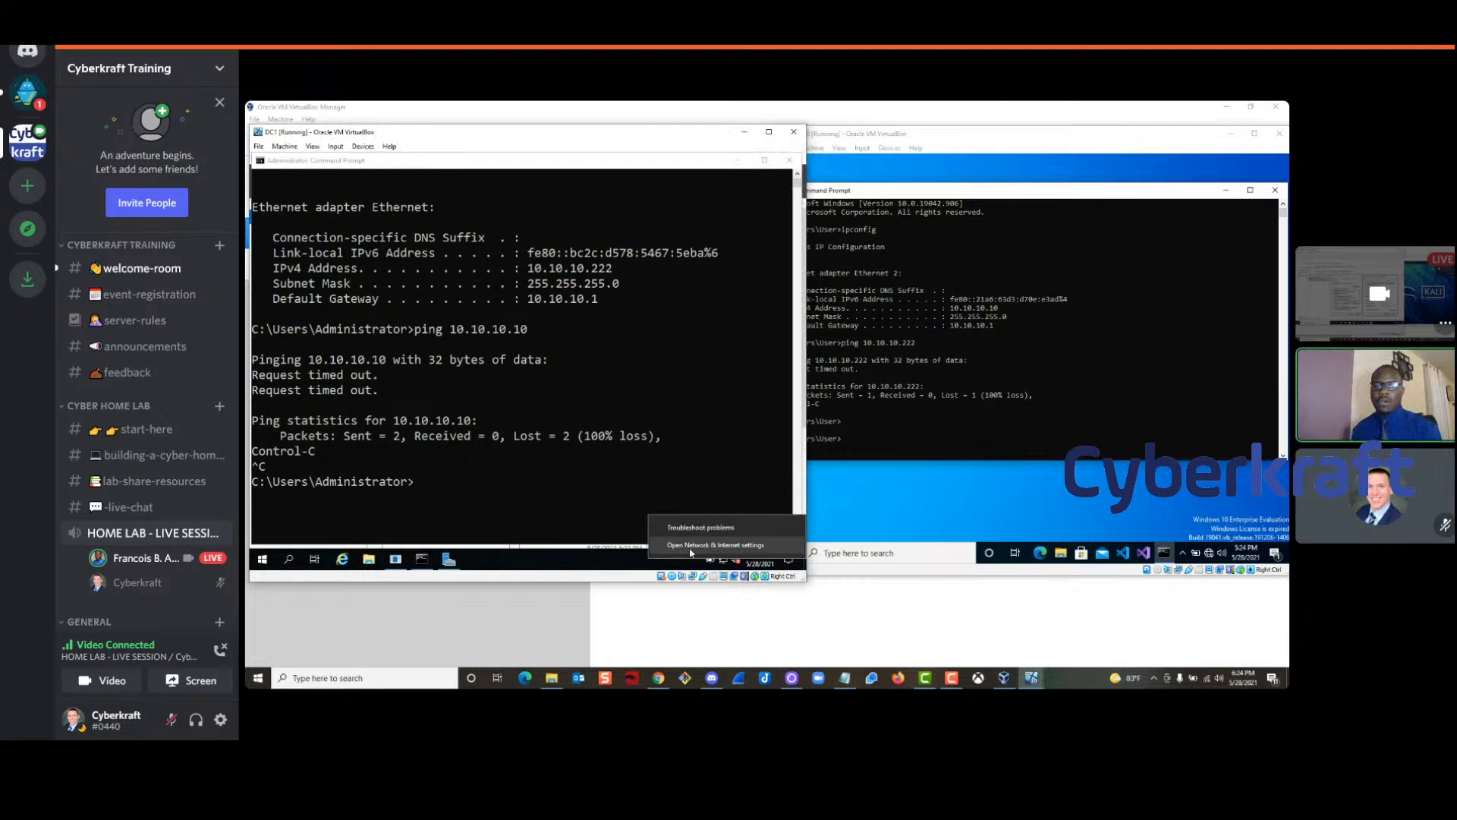
pyautogui.click(716, 548)
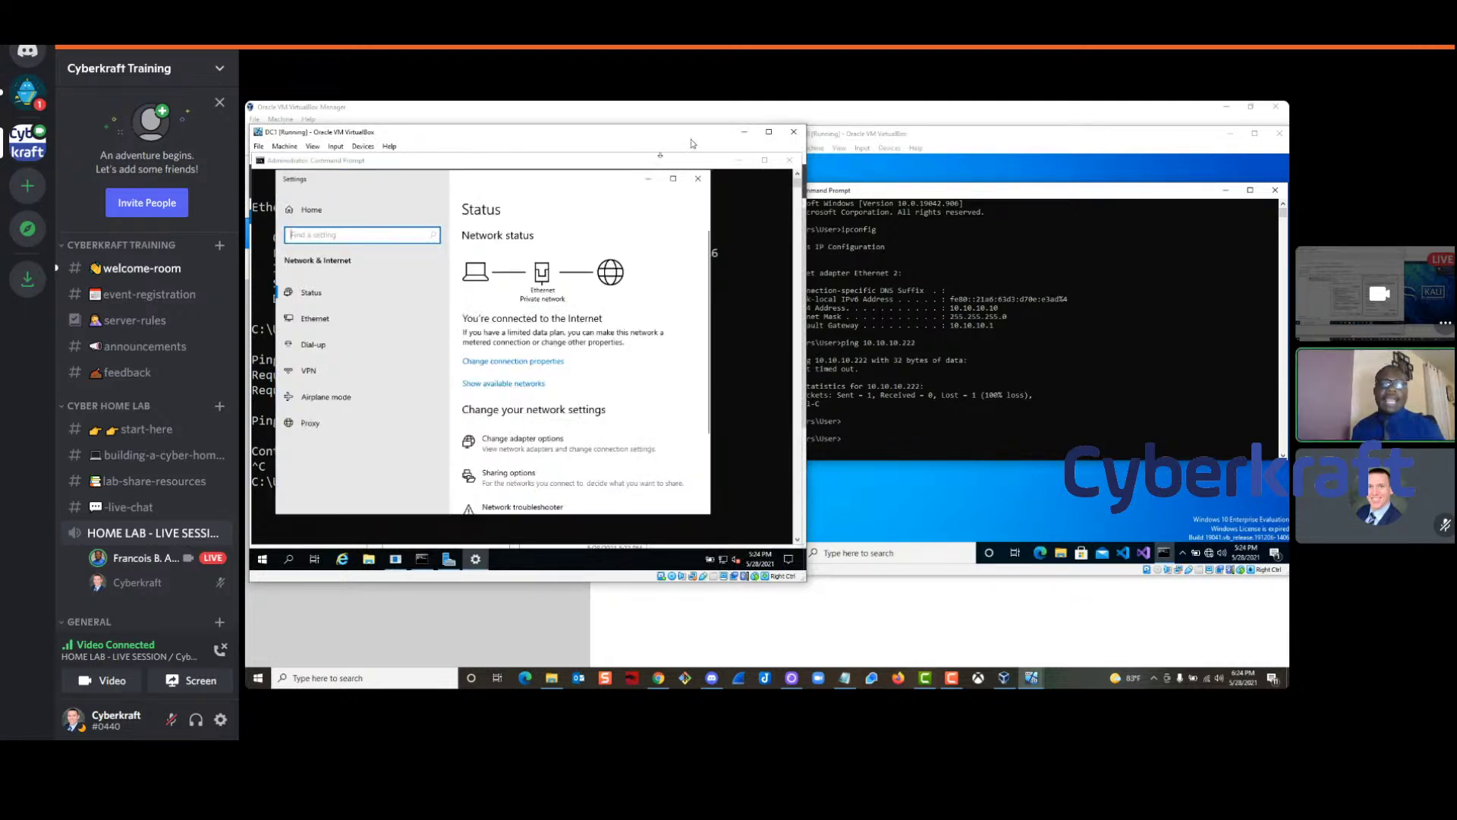
pyautogui.click(673, 179)
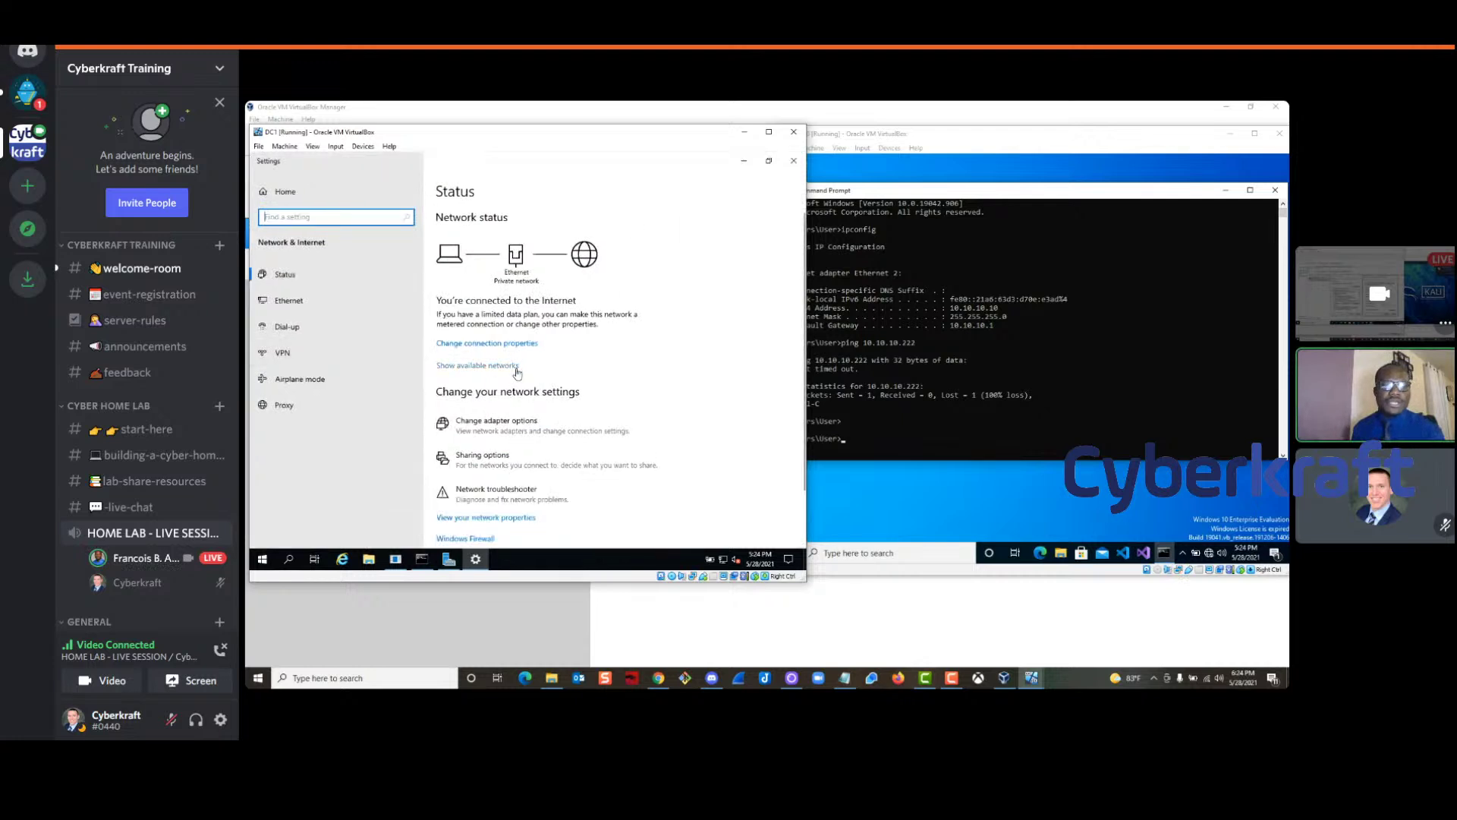
pyautogui.scroll(-1, 516, 372)
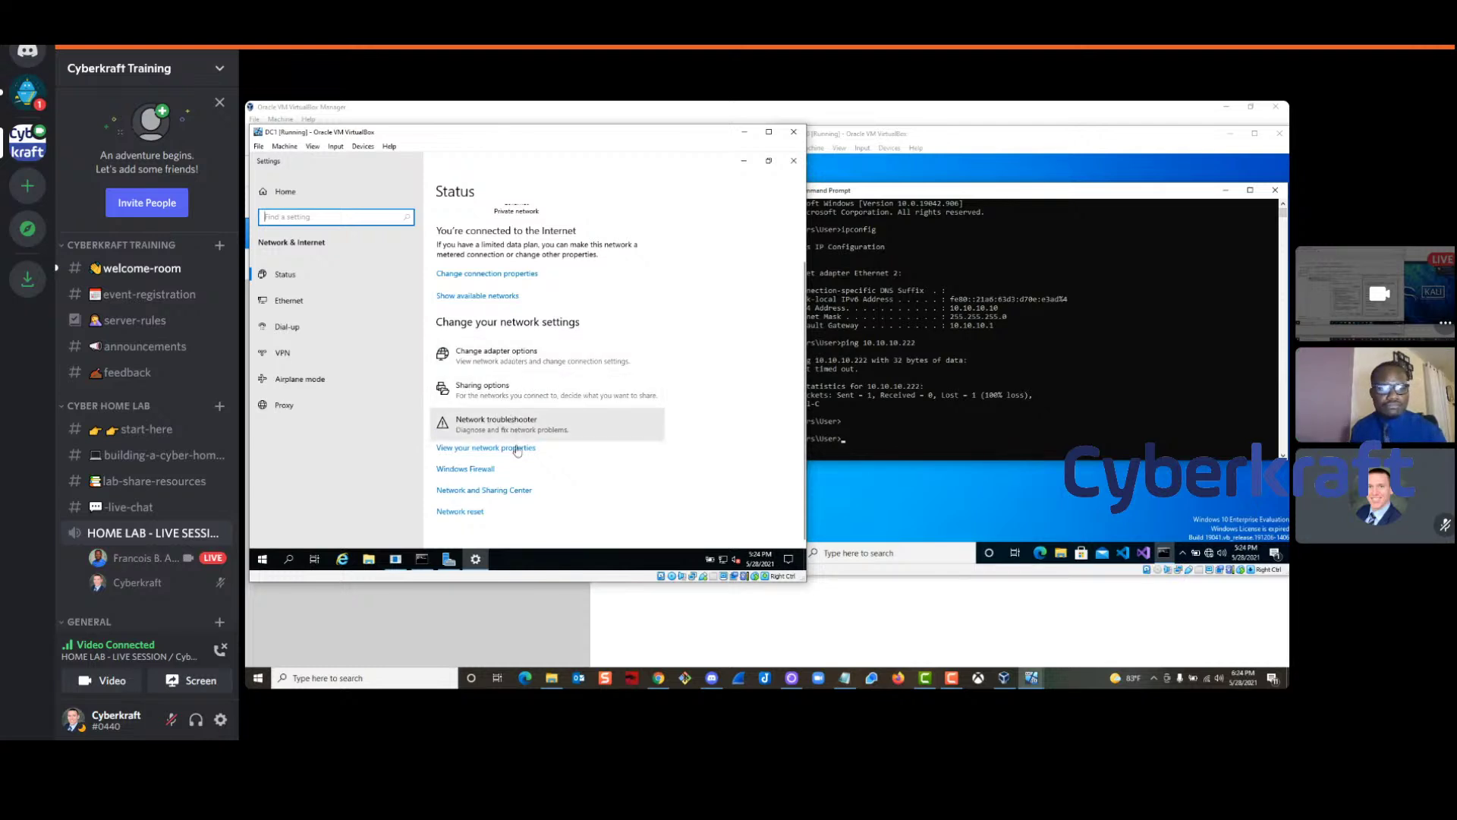
pyautogui.click(490, 496)
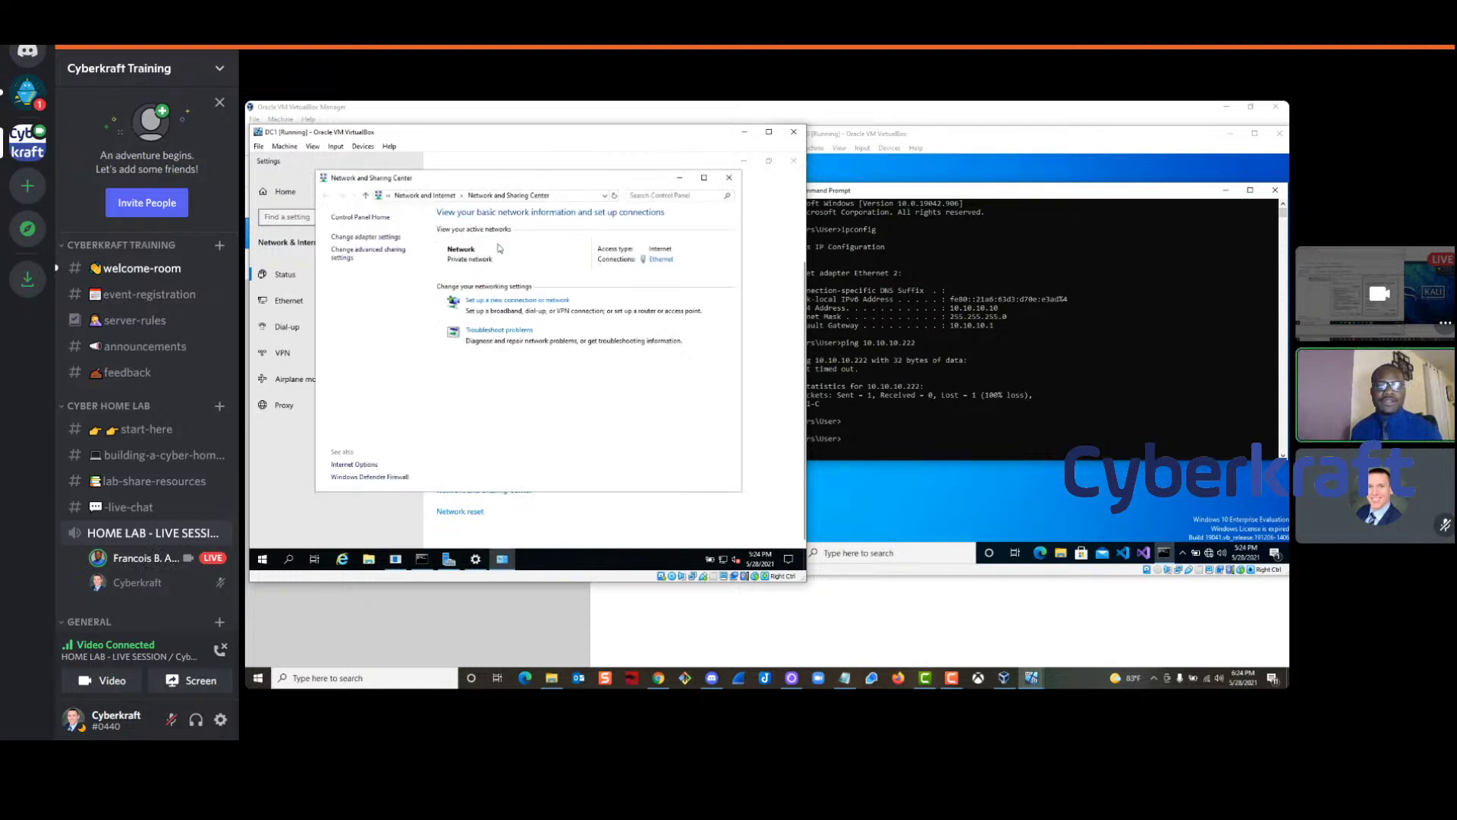
pyautogui.moveTo(491, 189); pyautogui.dragTo(496, 201)
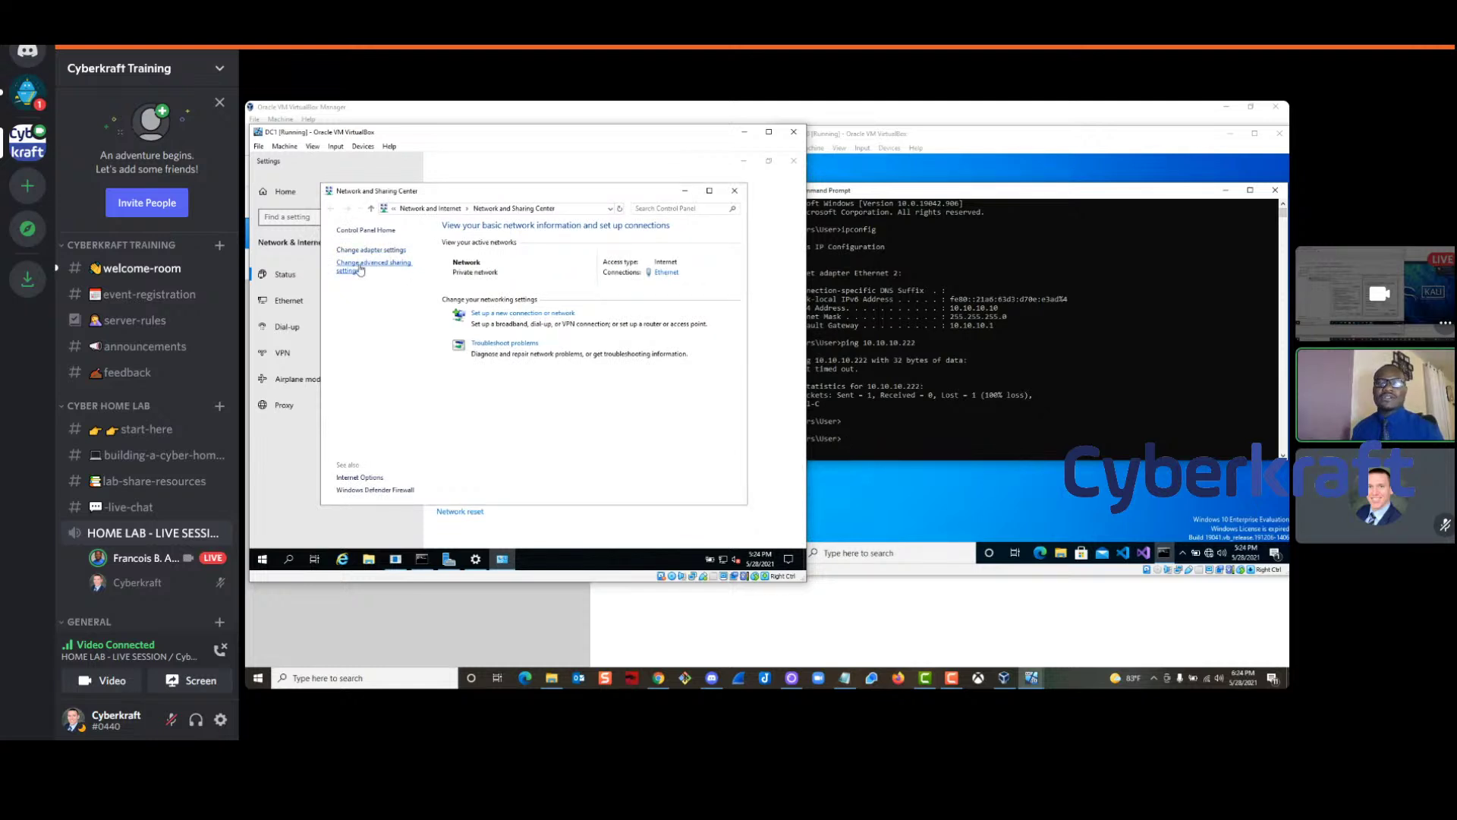
pyautogui.click(358, 266)
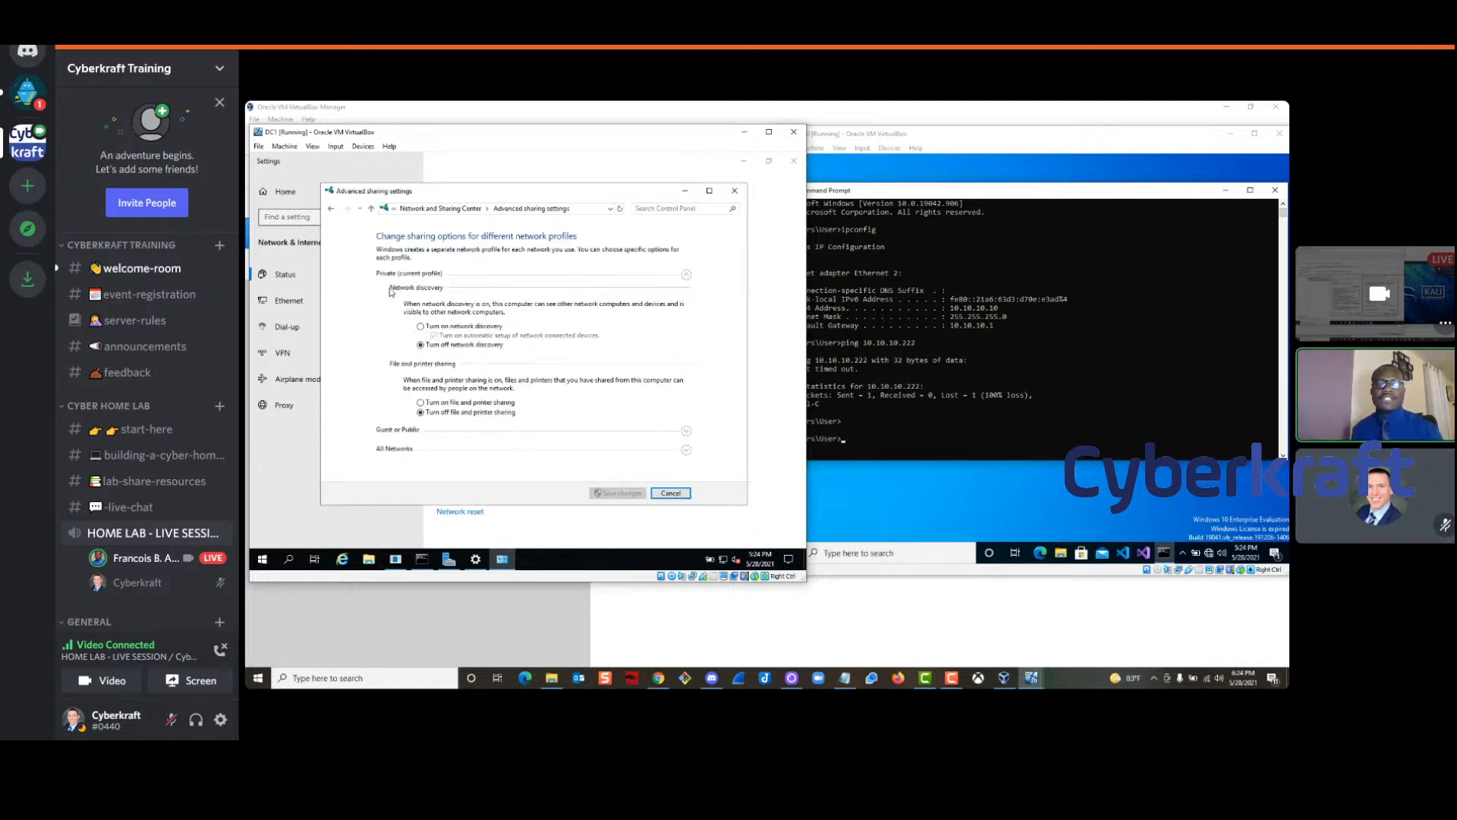
# Turn on network discovery, file and printer sharing and public folder sharing, then save
pyautogui.click(421, 326)
pyautogui.click(422, 403)
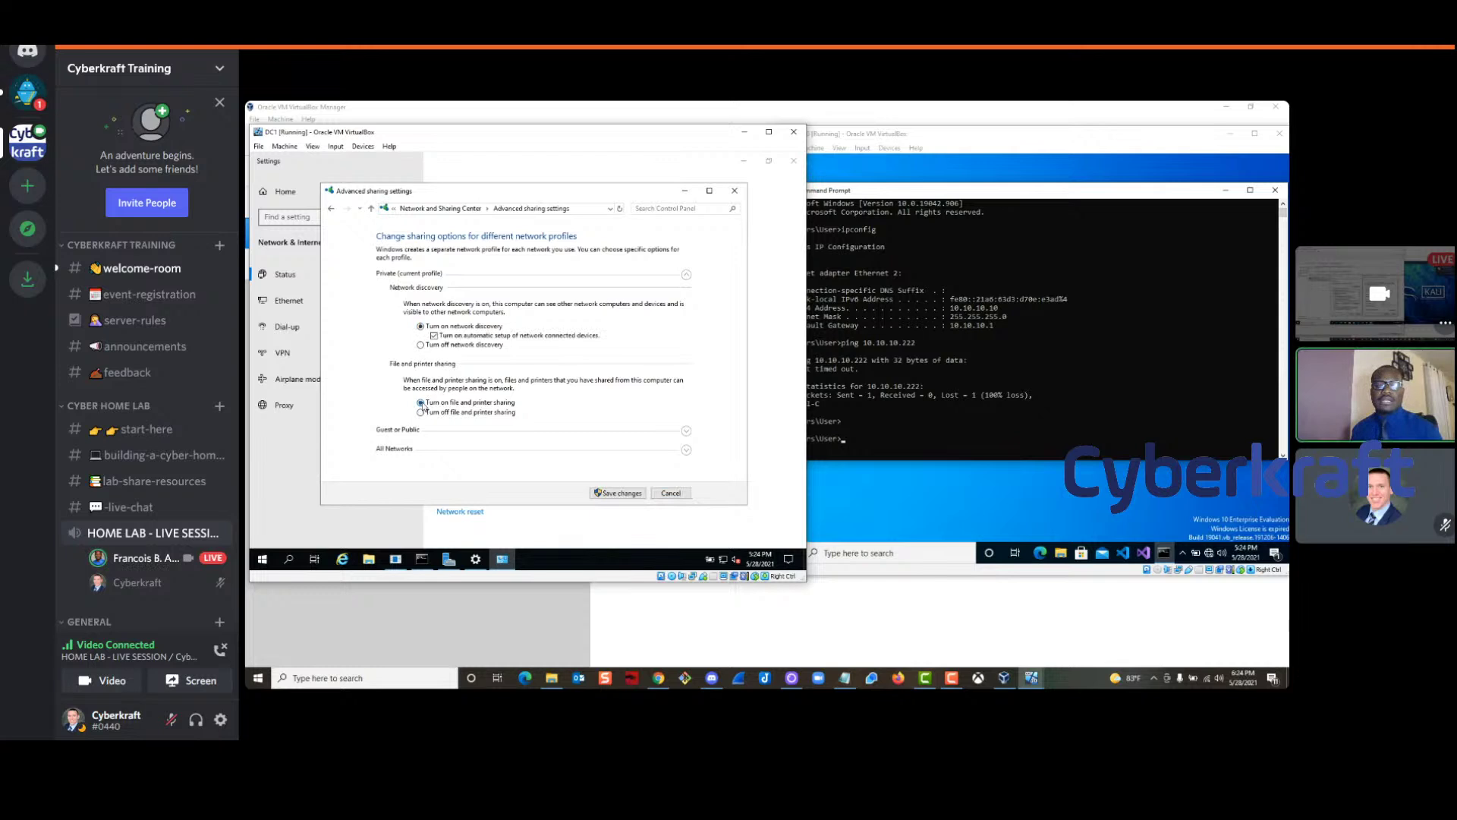
pyautogui.click(686, 431)
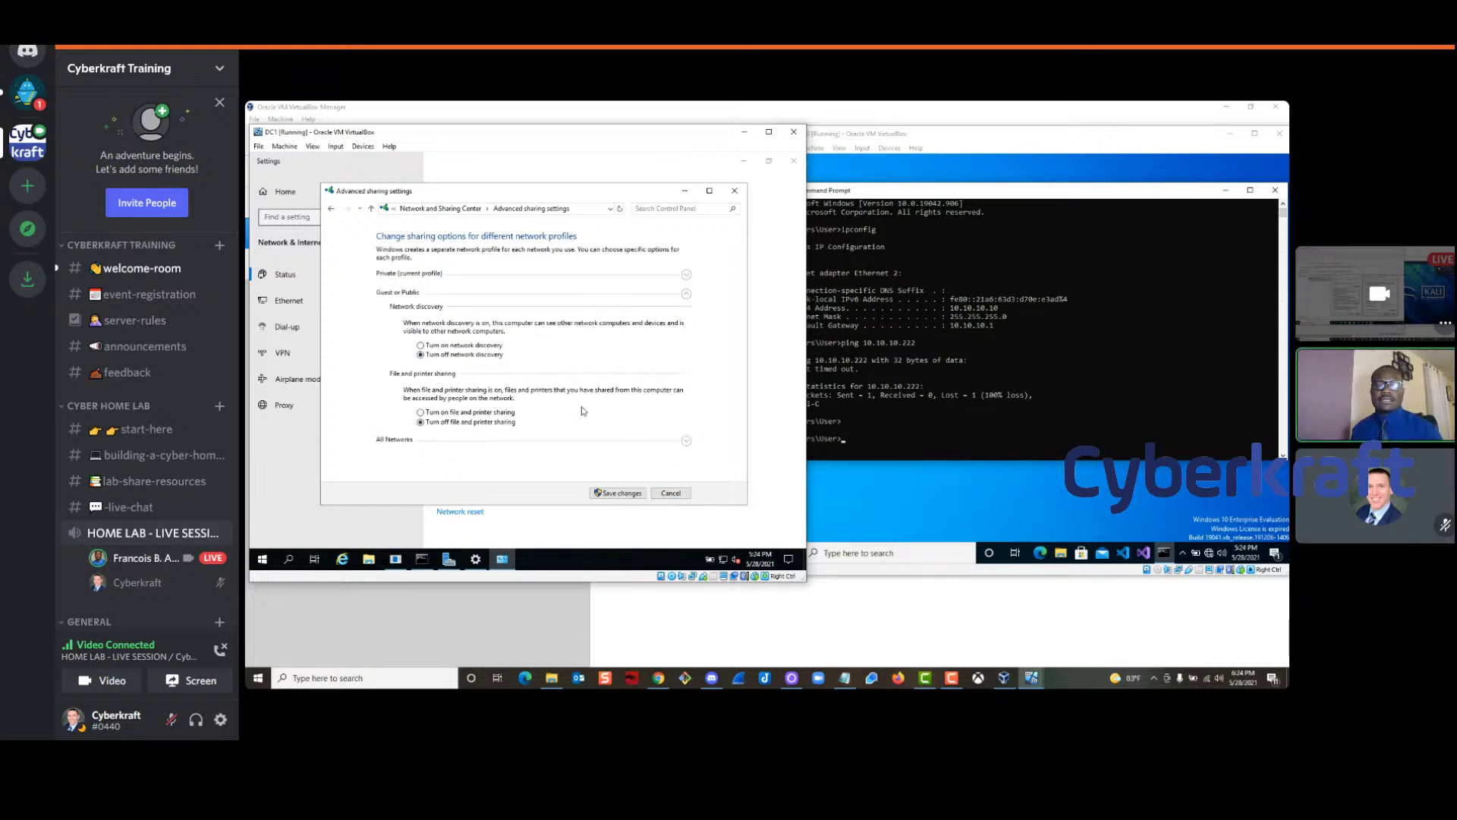
pyautogui.click(420, 346)
pyautogui.click(420, 414)
pyautogui.click(686, 440)
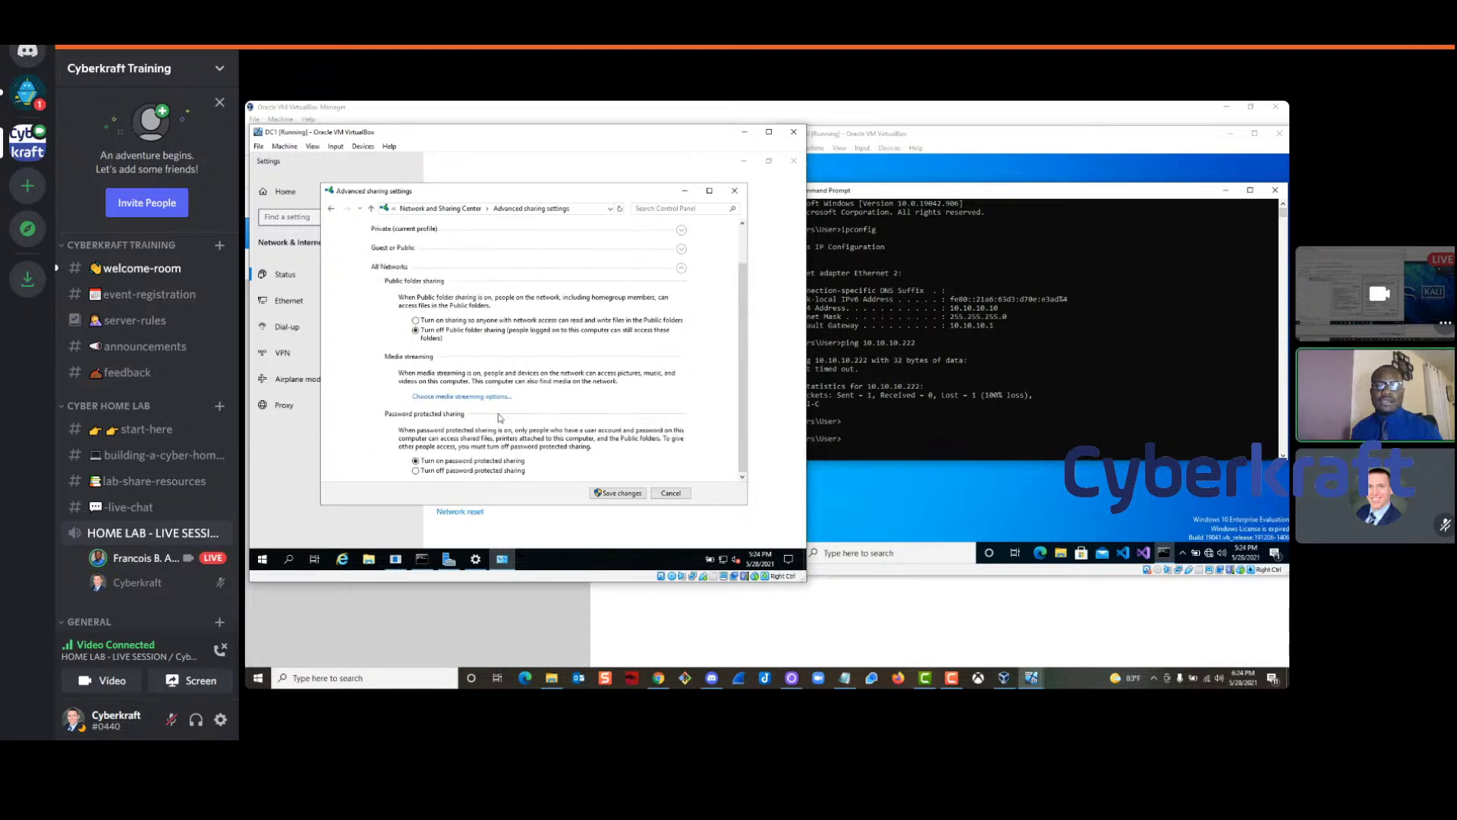
pyautogui.click(416, 321)
pyautogui.scroll(1, 422, 325)
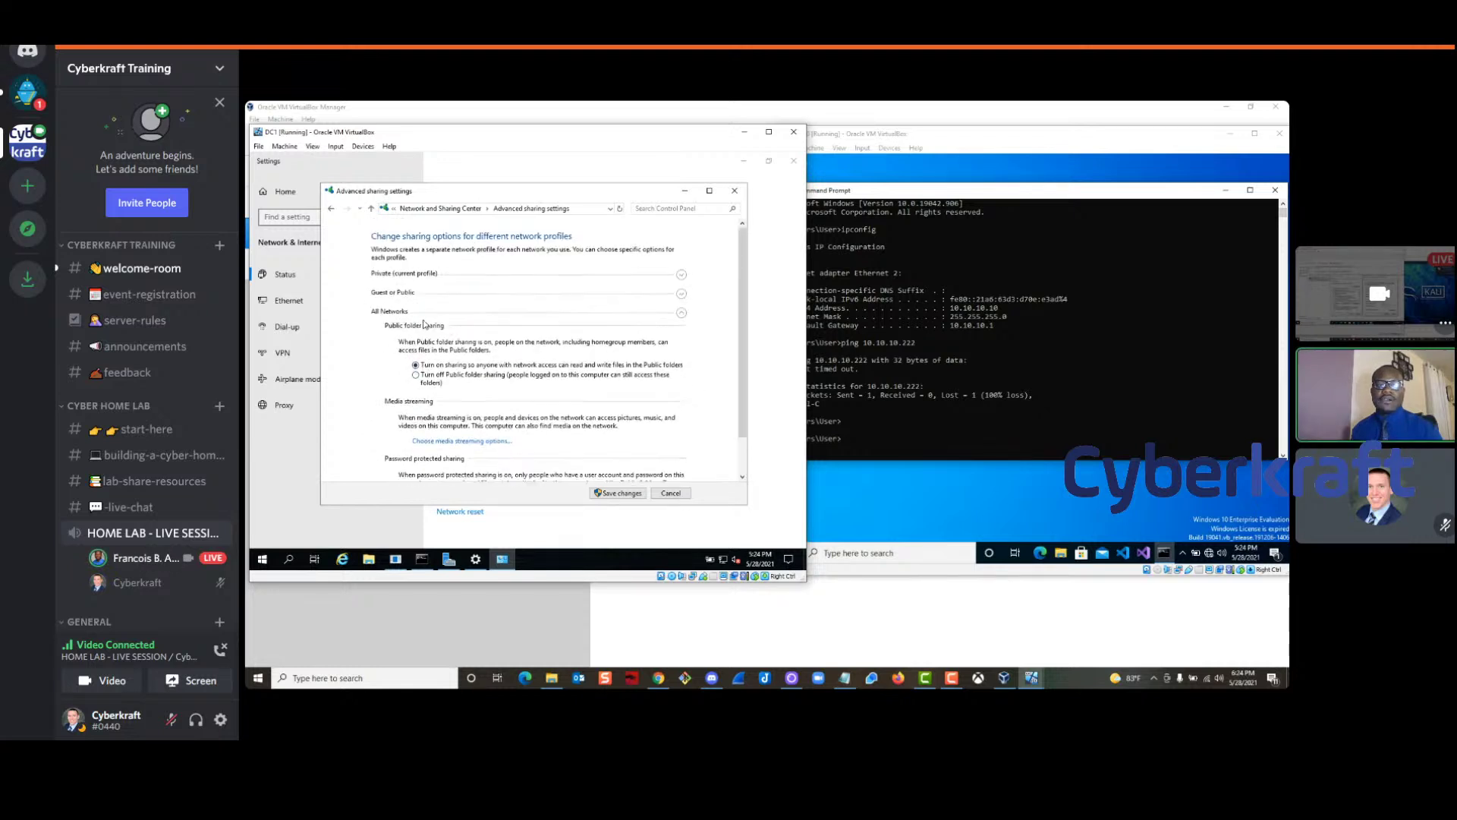
pyautogui.click(680, 277)
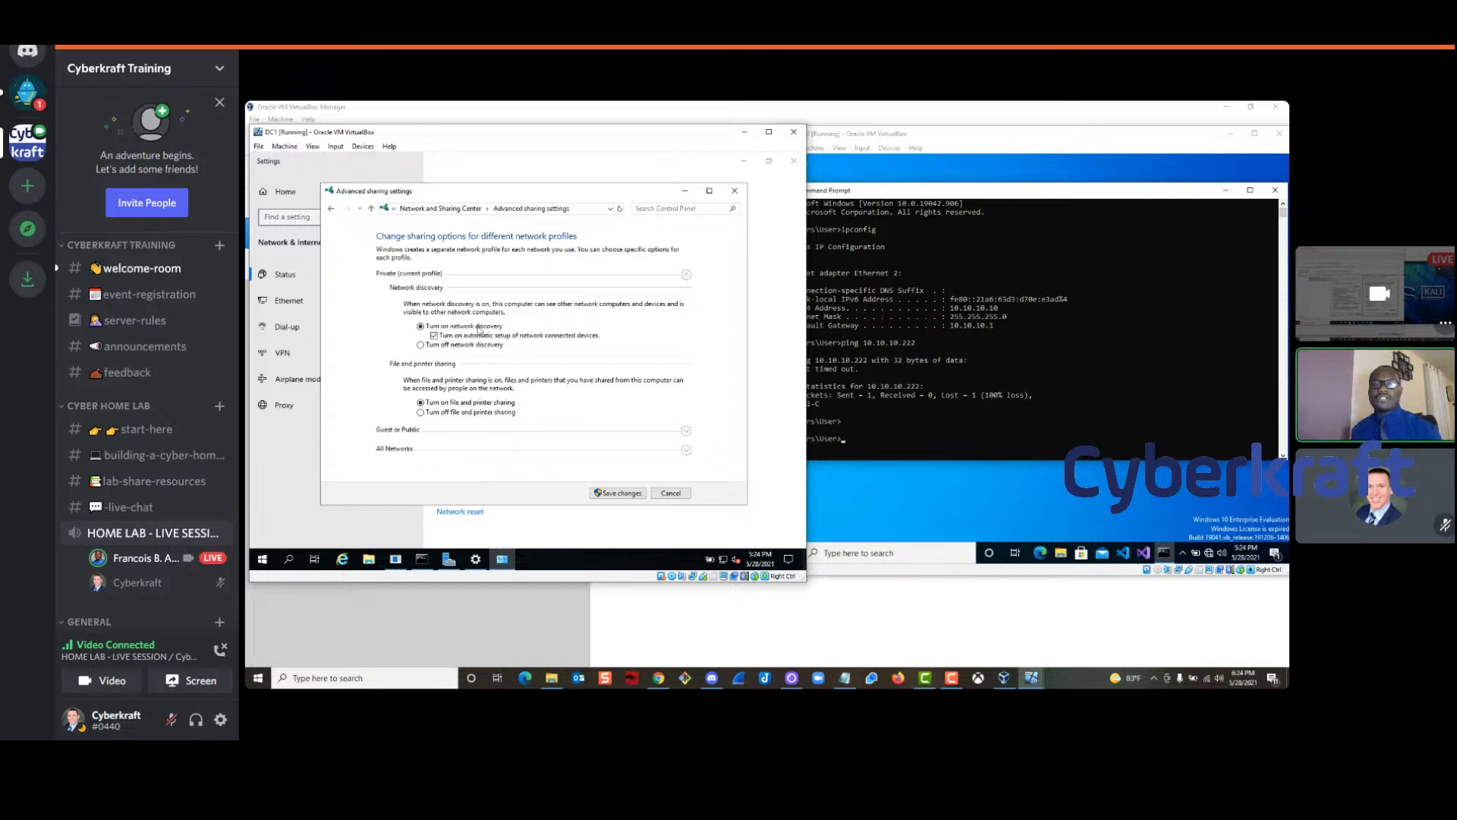
pyautogui.click(605, 494)
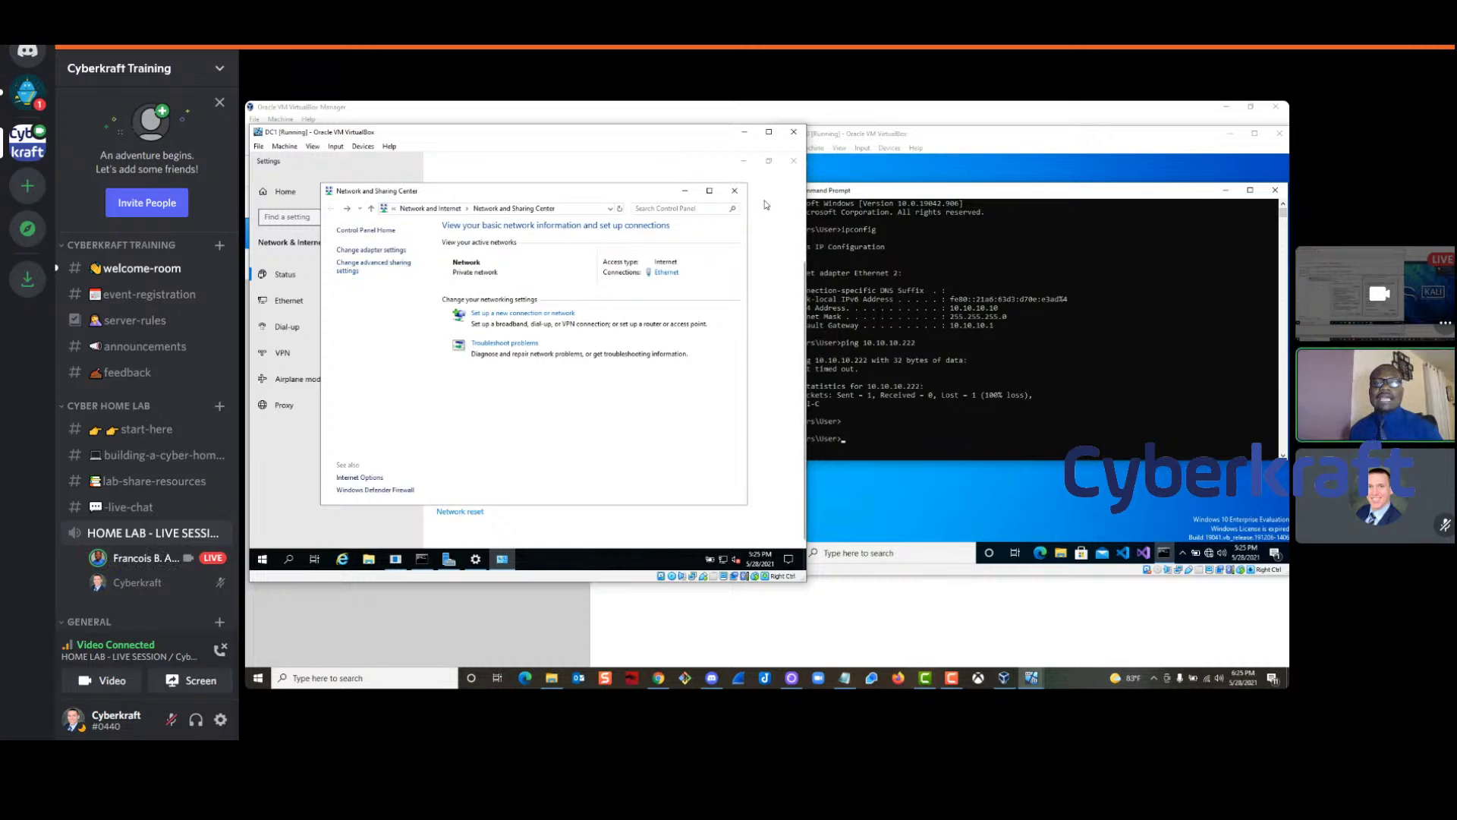
# Close DC1's Network and Sharing Center and review Win10's About system page
pyautogui.click(734, 196)
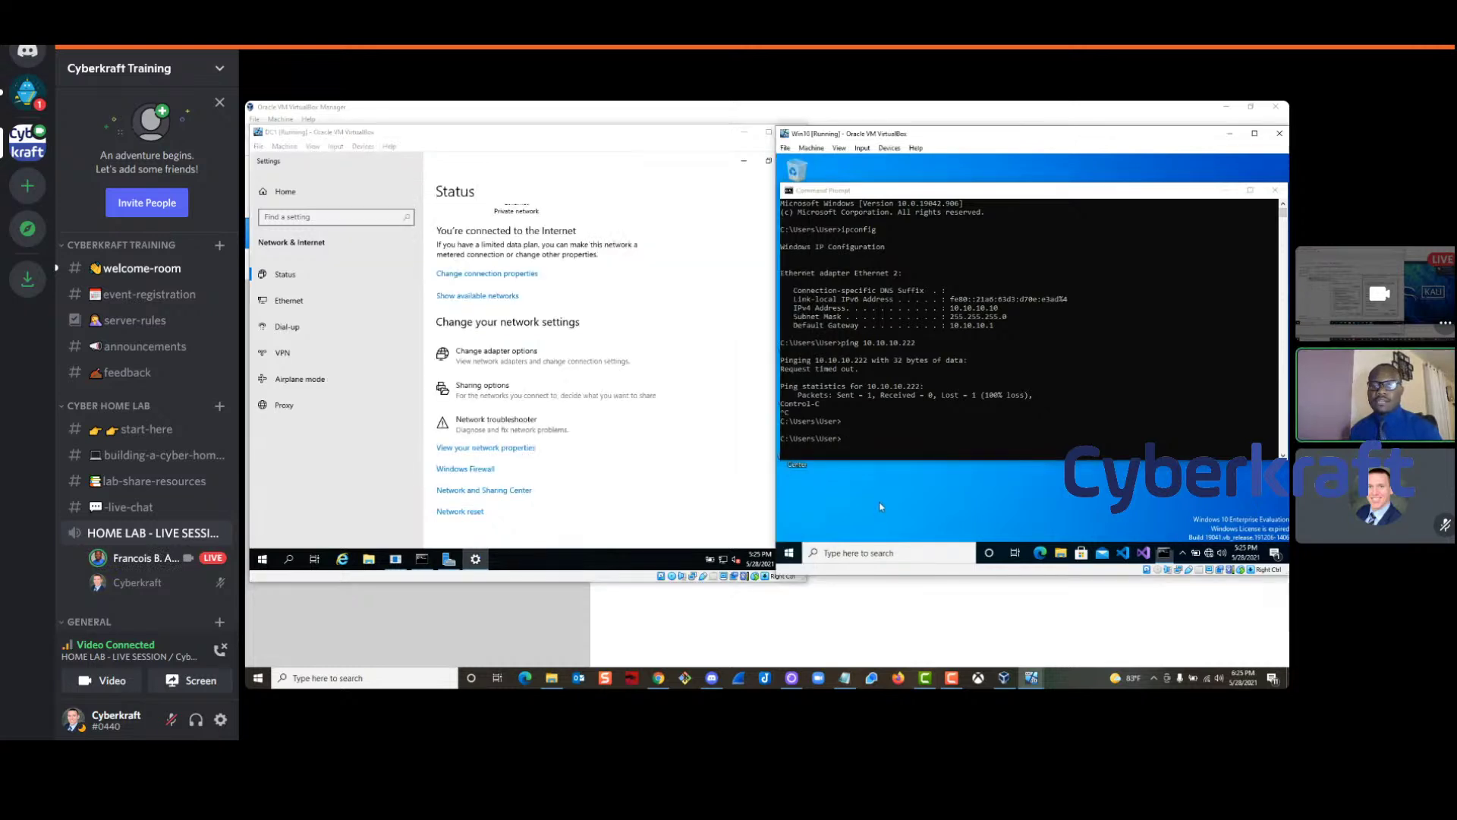
pyautogui.rightClick(790, 556)
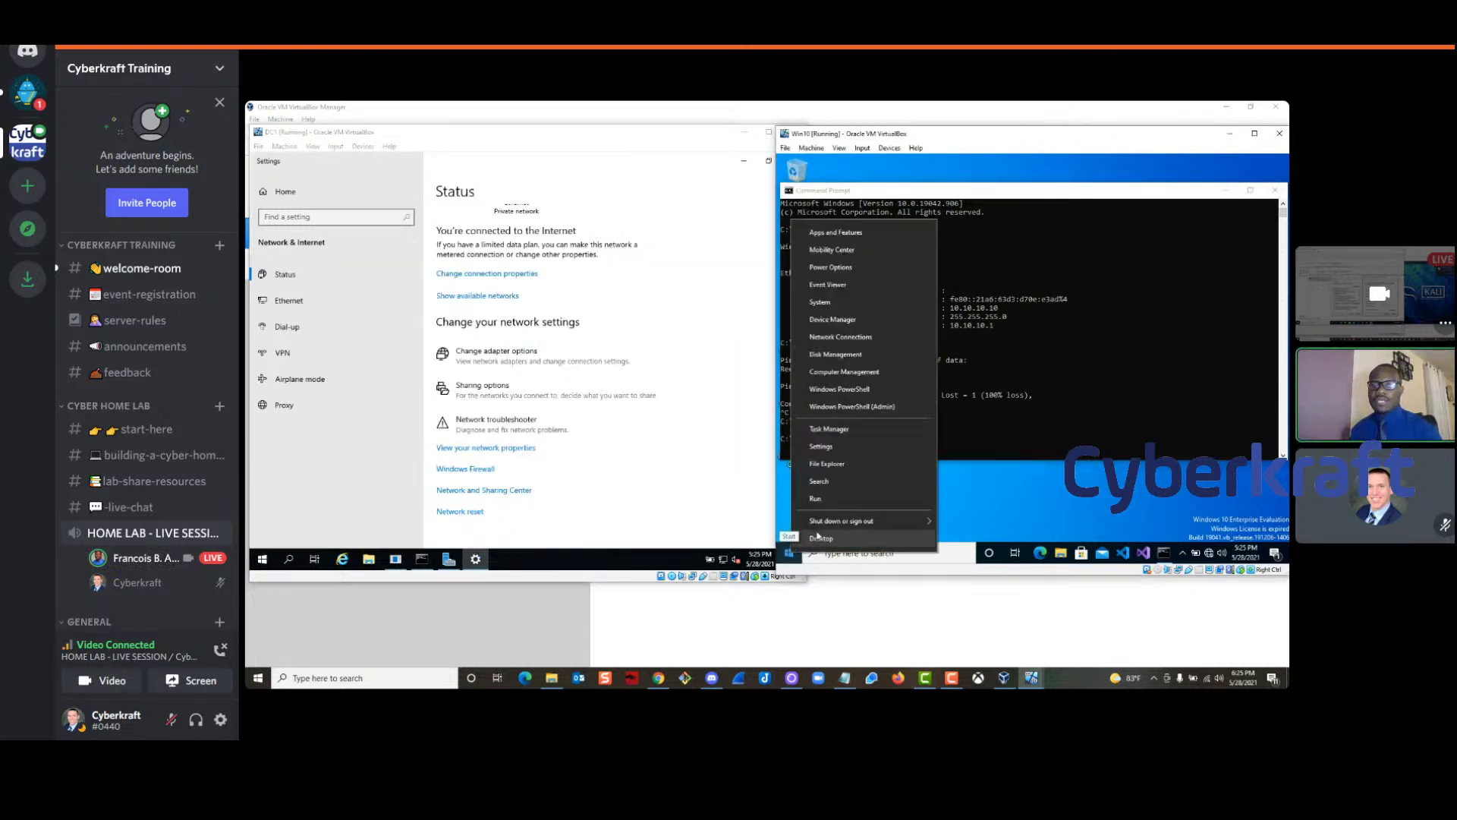
pyautogui.rightClick(787, 558)
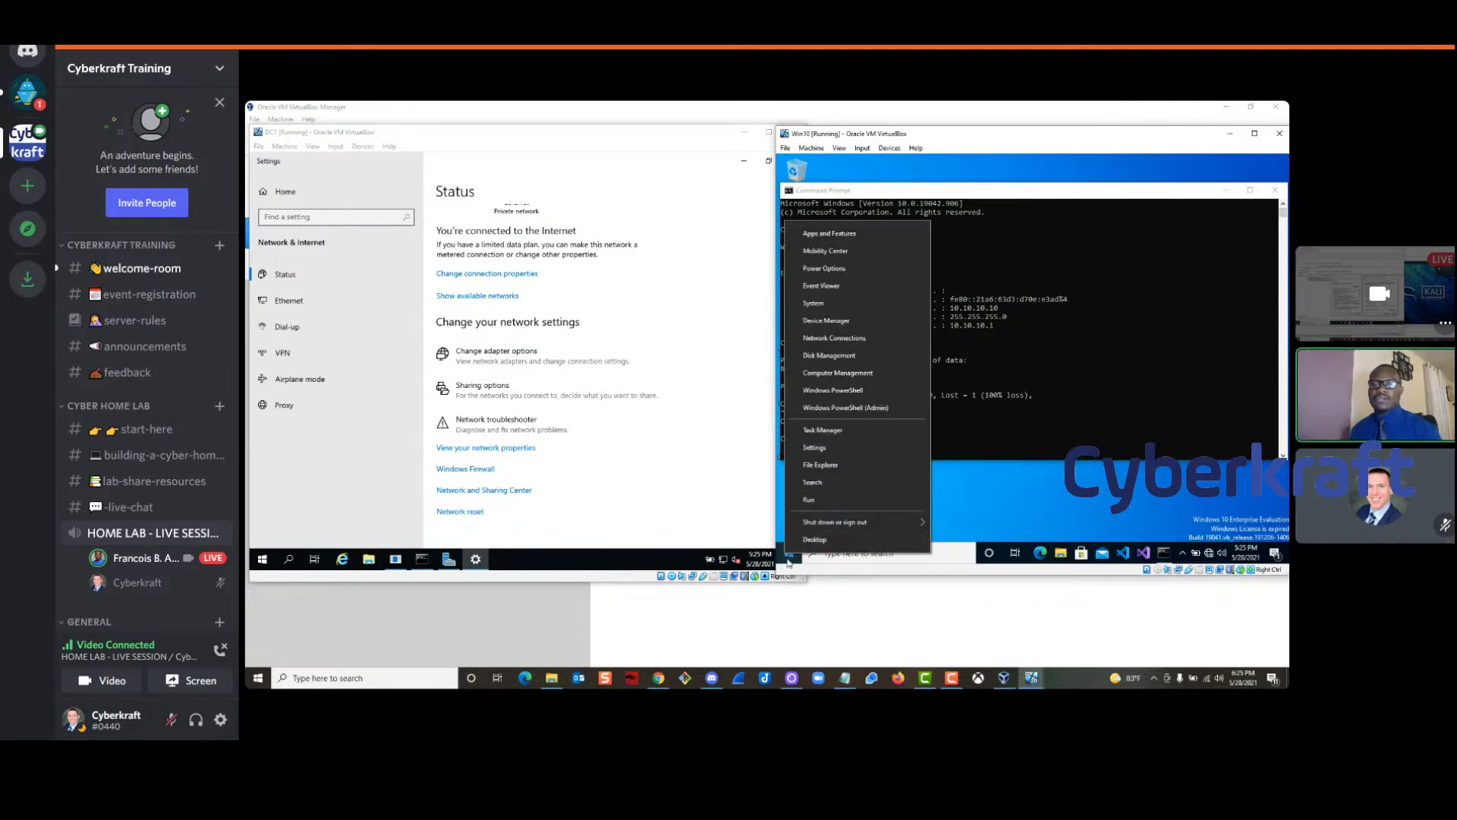
pyautogui.click(813, 304)
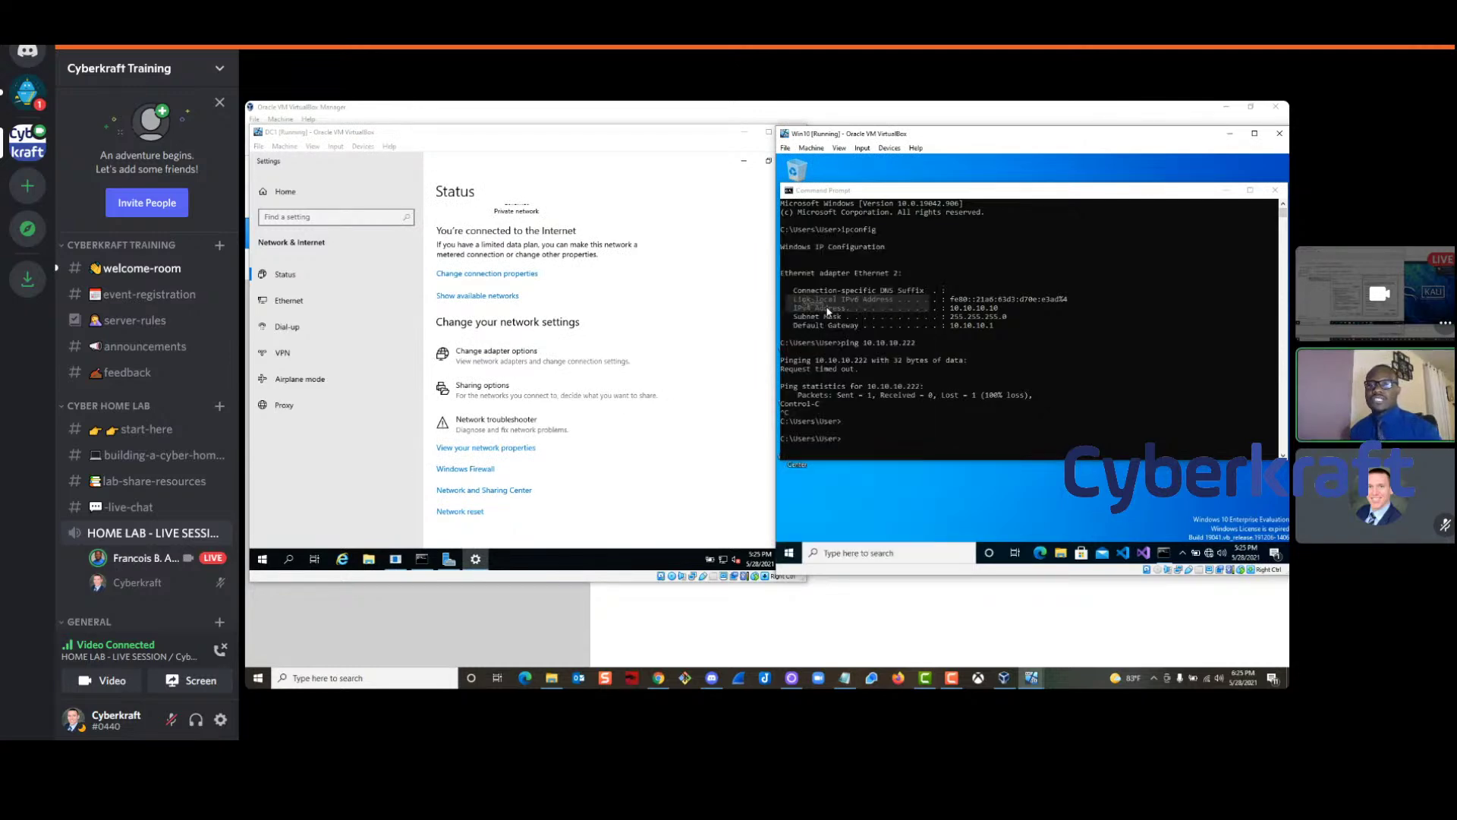
pyautogui.scroll(-5, 1072, 358)
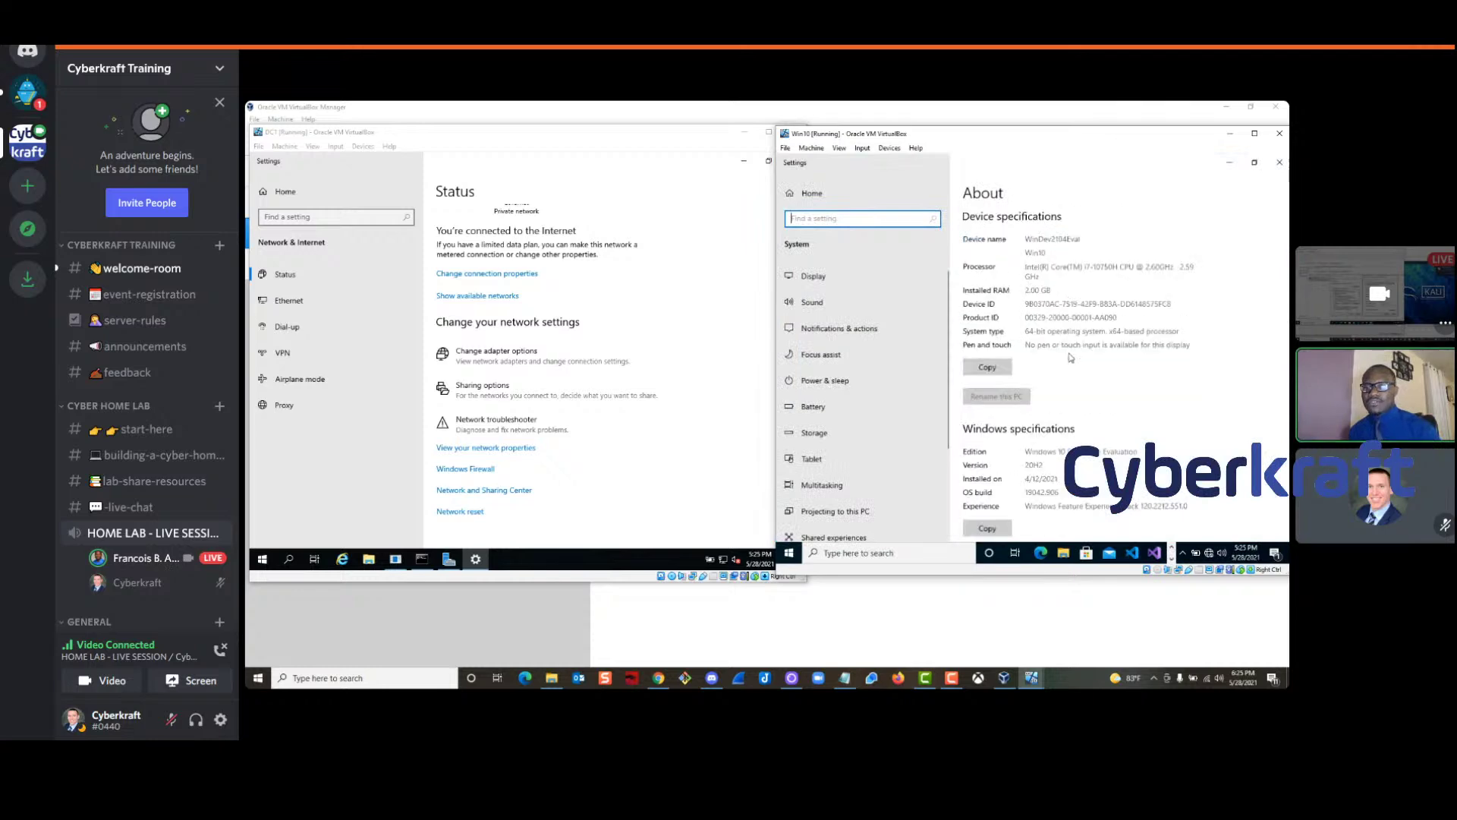
pyautogui.scroll(-1, 1072, 358)
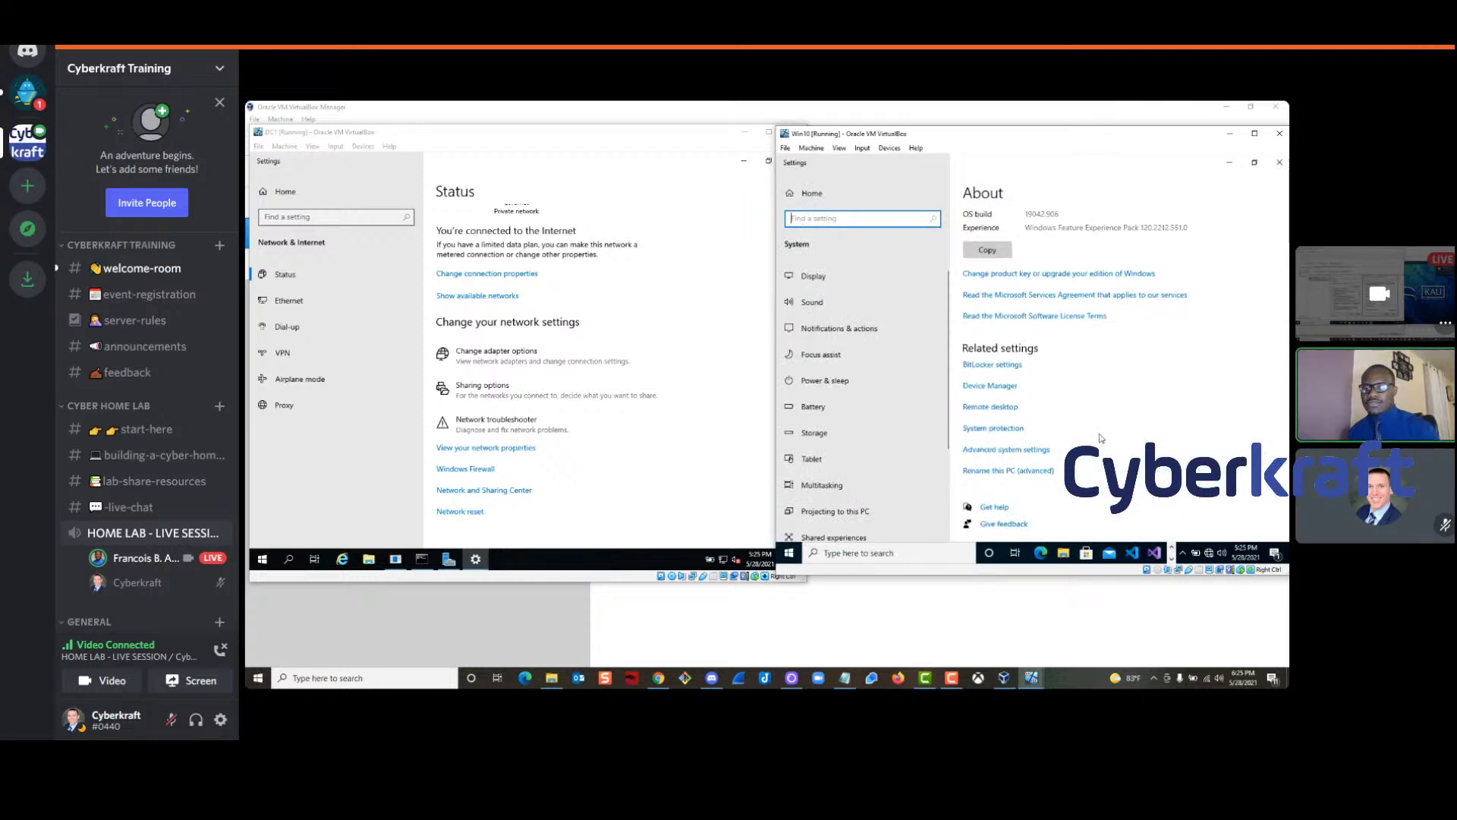
pyautogui.scroll(5, 1102, 438)
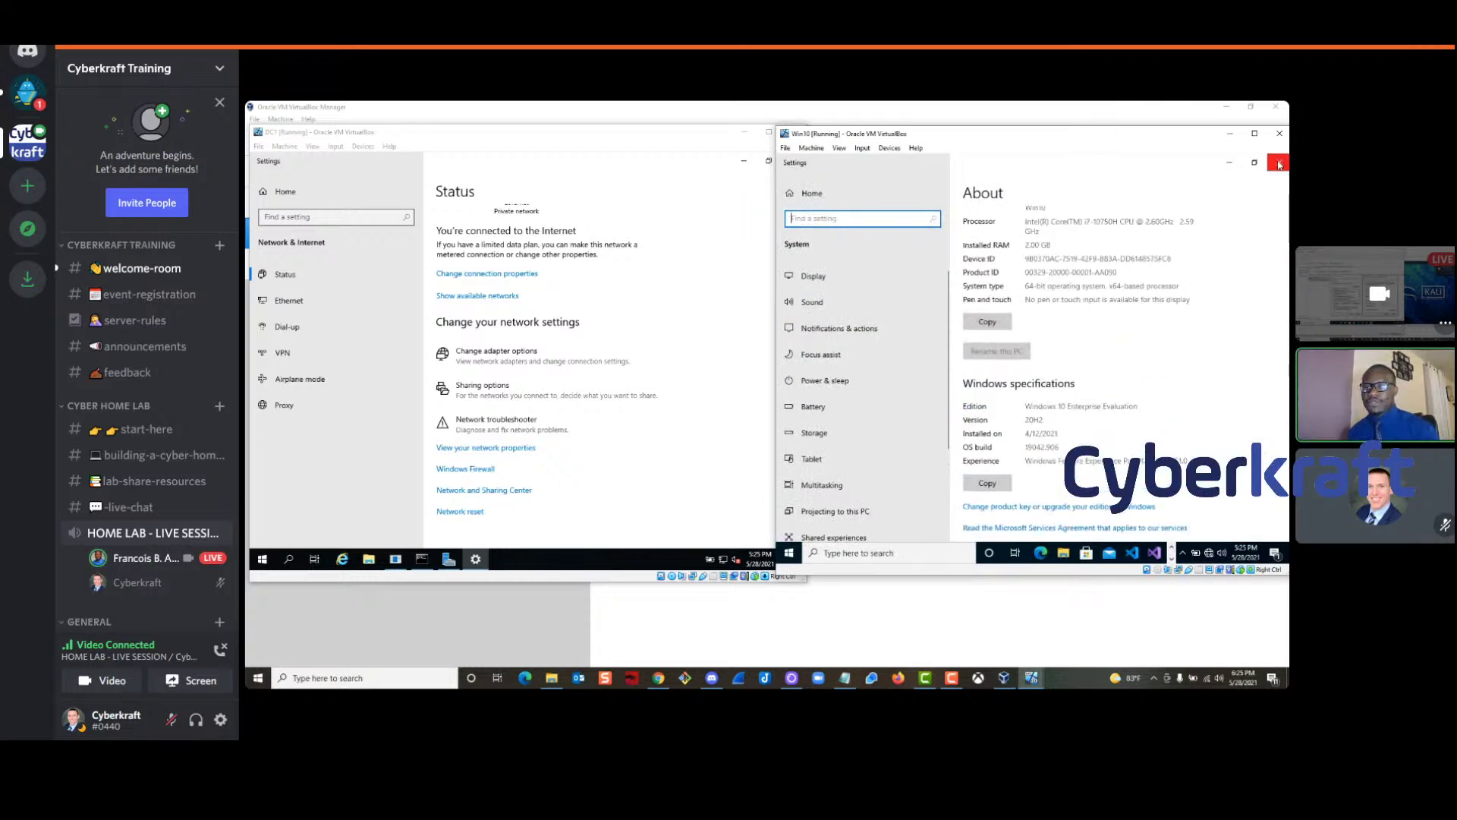
pyautogui.click(1280, 162)
# Open Win10's advanced sharing settings from its network status page
pyautogui.rightClick(1203, 551)
pyautogui.click(1195, 542)
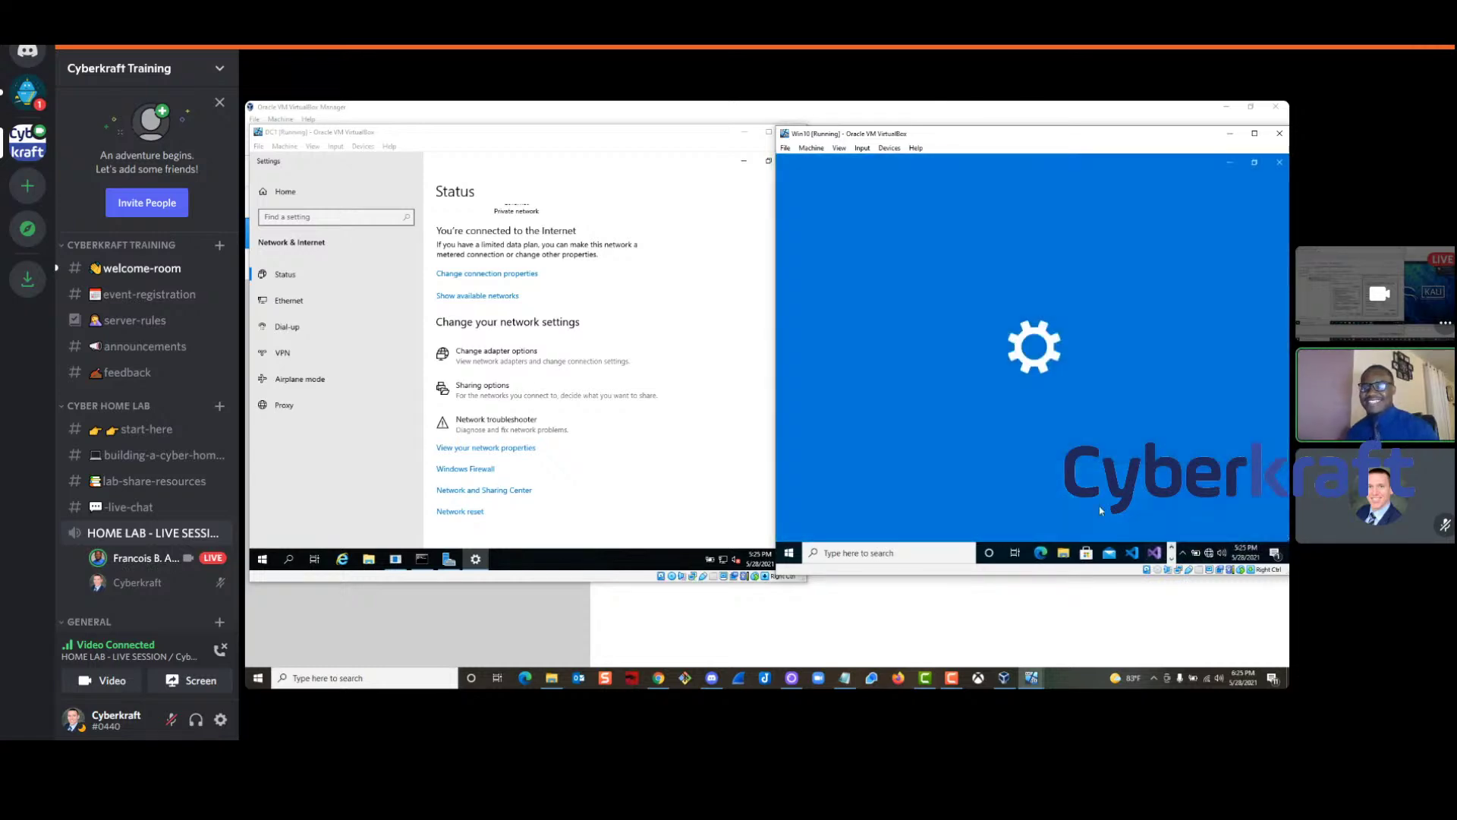
pyautogui.scroll(-3, 1146, 346)
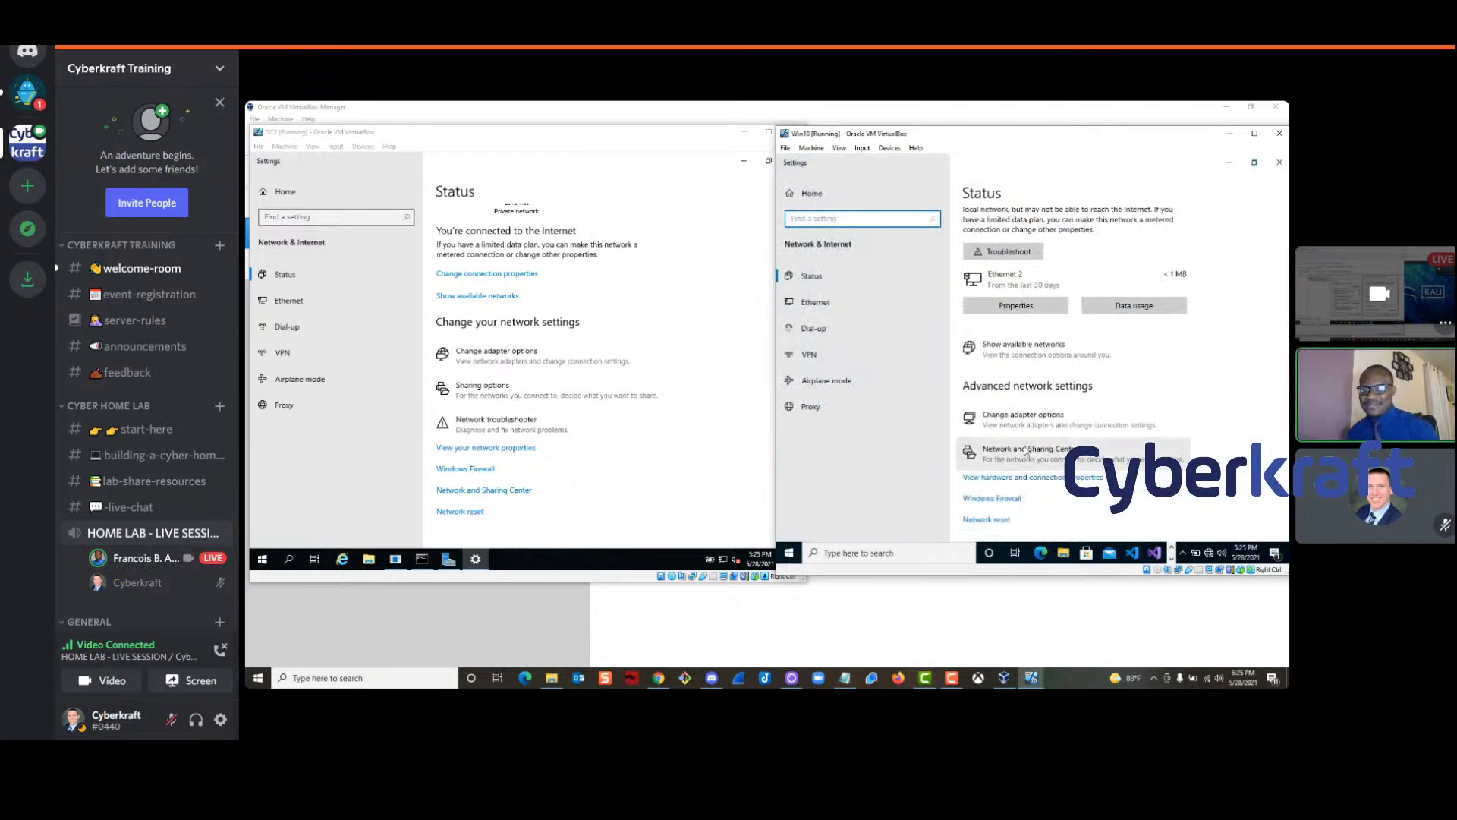
pyautogui.click(1039, 458)
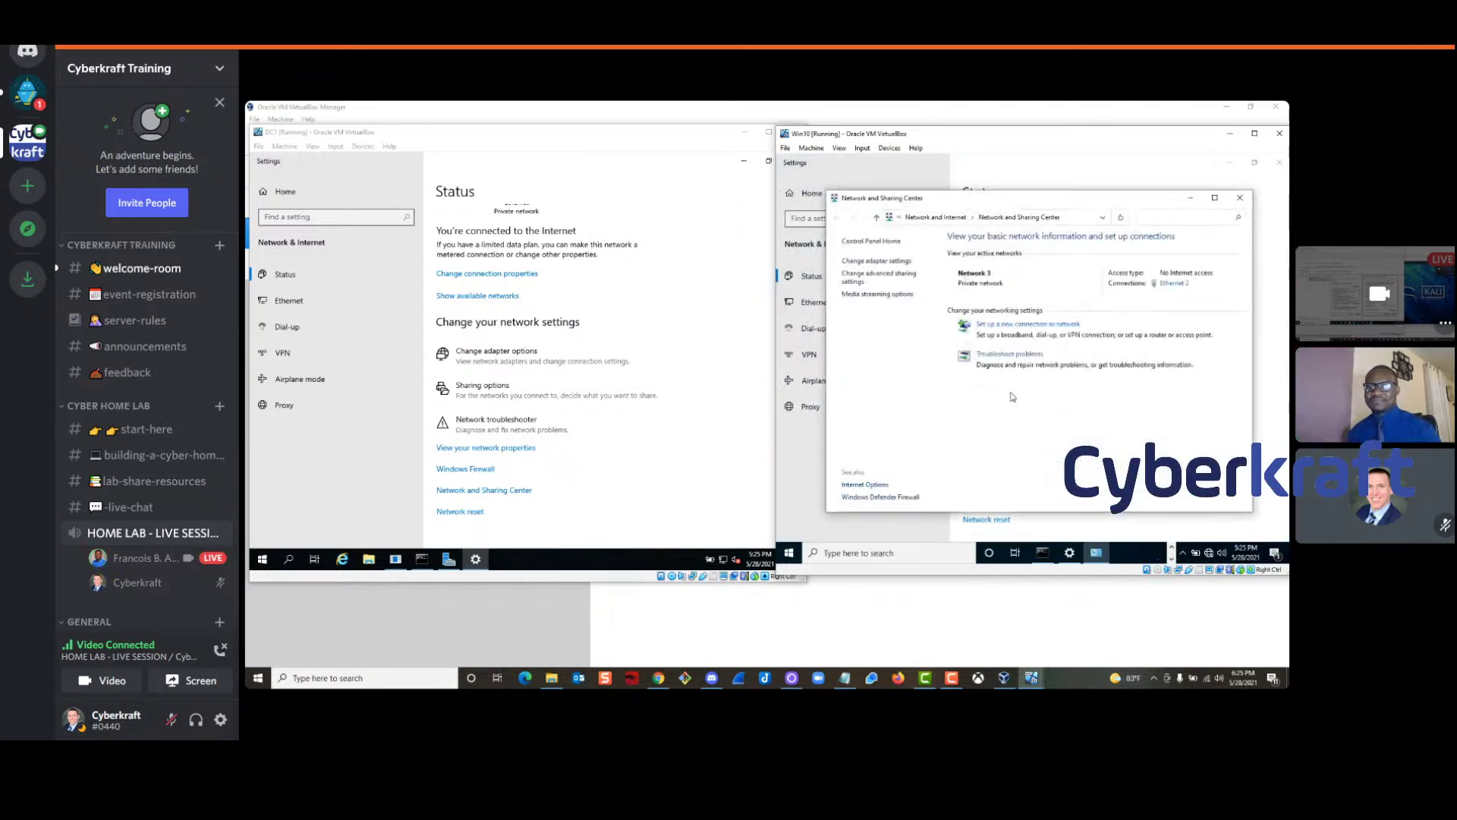
pyautogui.click(888, 274)
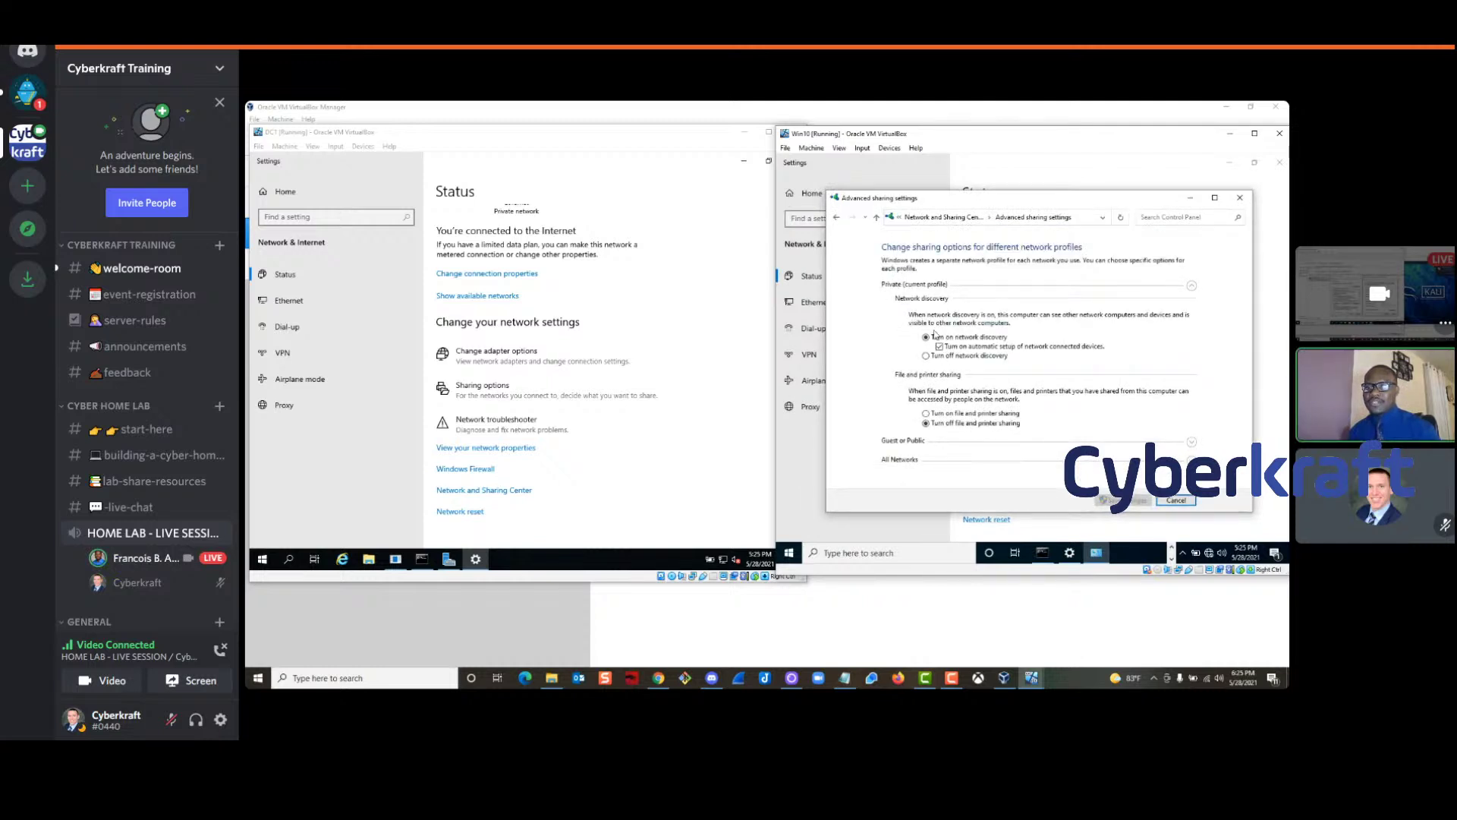
# Enable network discovery and file and printer sharing for private and public profiles, and save
pyautogui.click(926, 414)
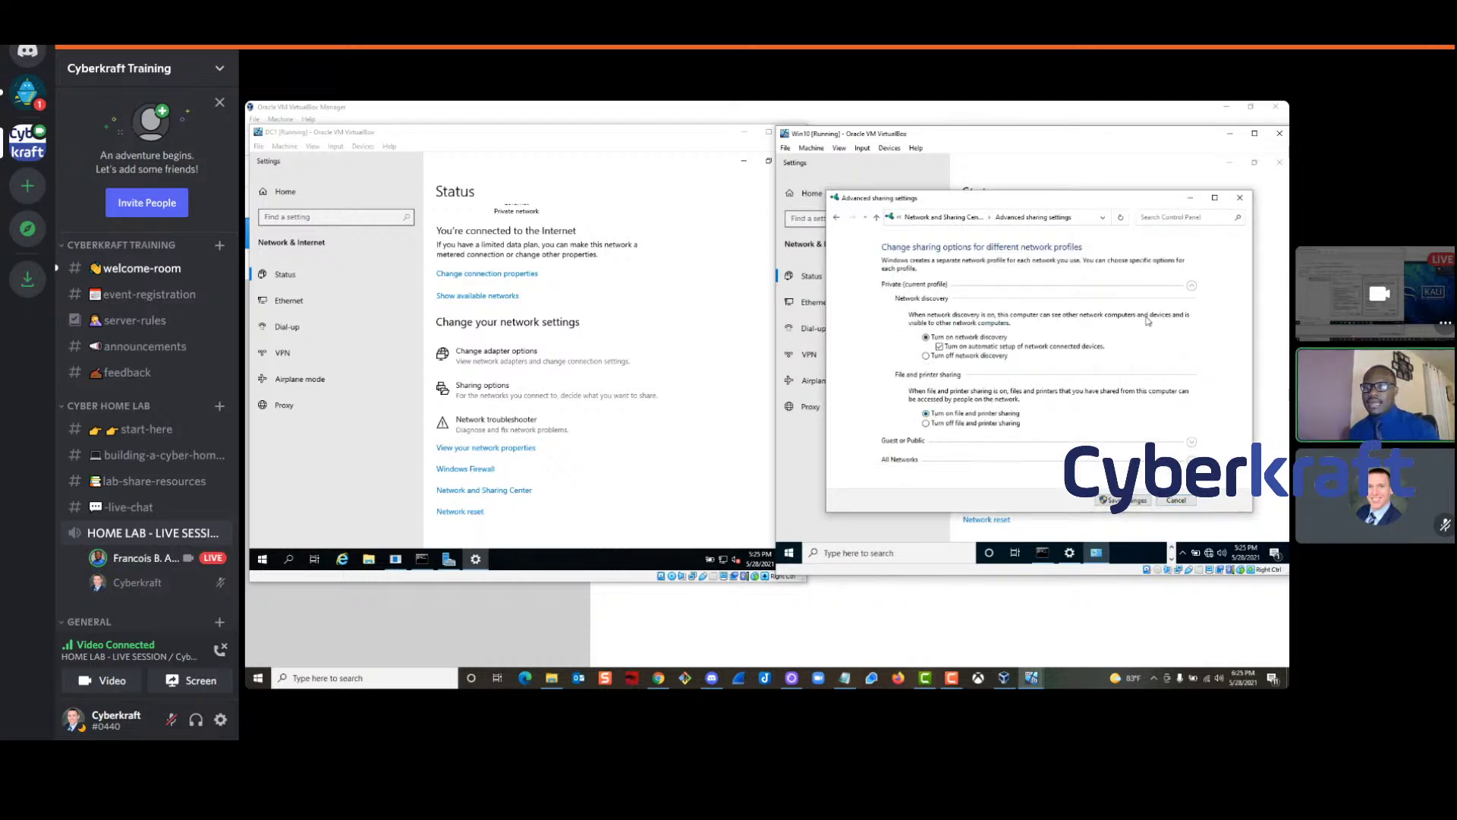
pyautogui.click(1196, 446)
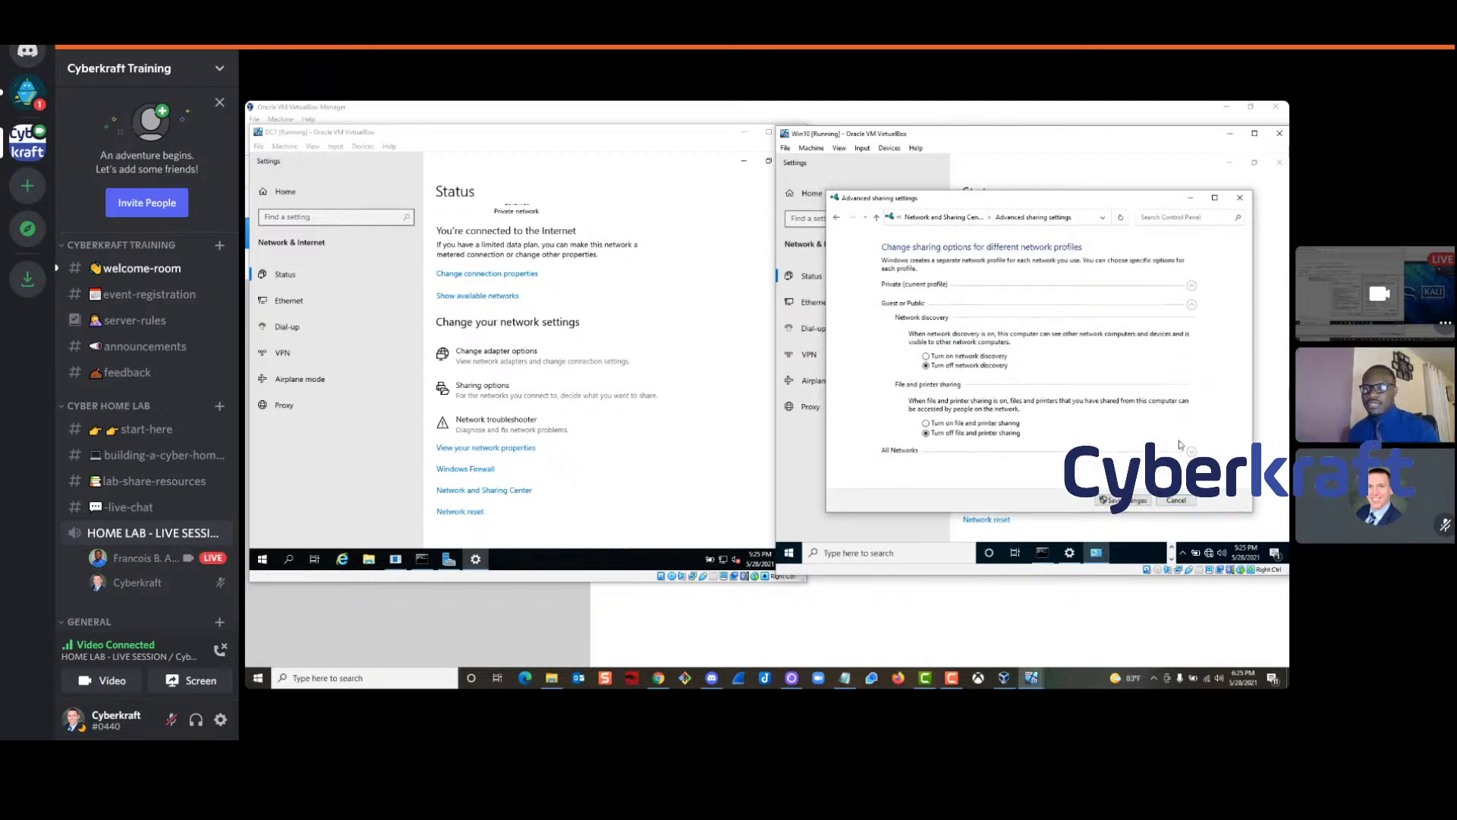
pyautogui.click(926, 356)
pyautogui.click(926, 423)
pyautogui.click(1192, 452)
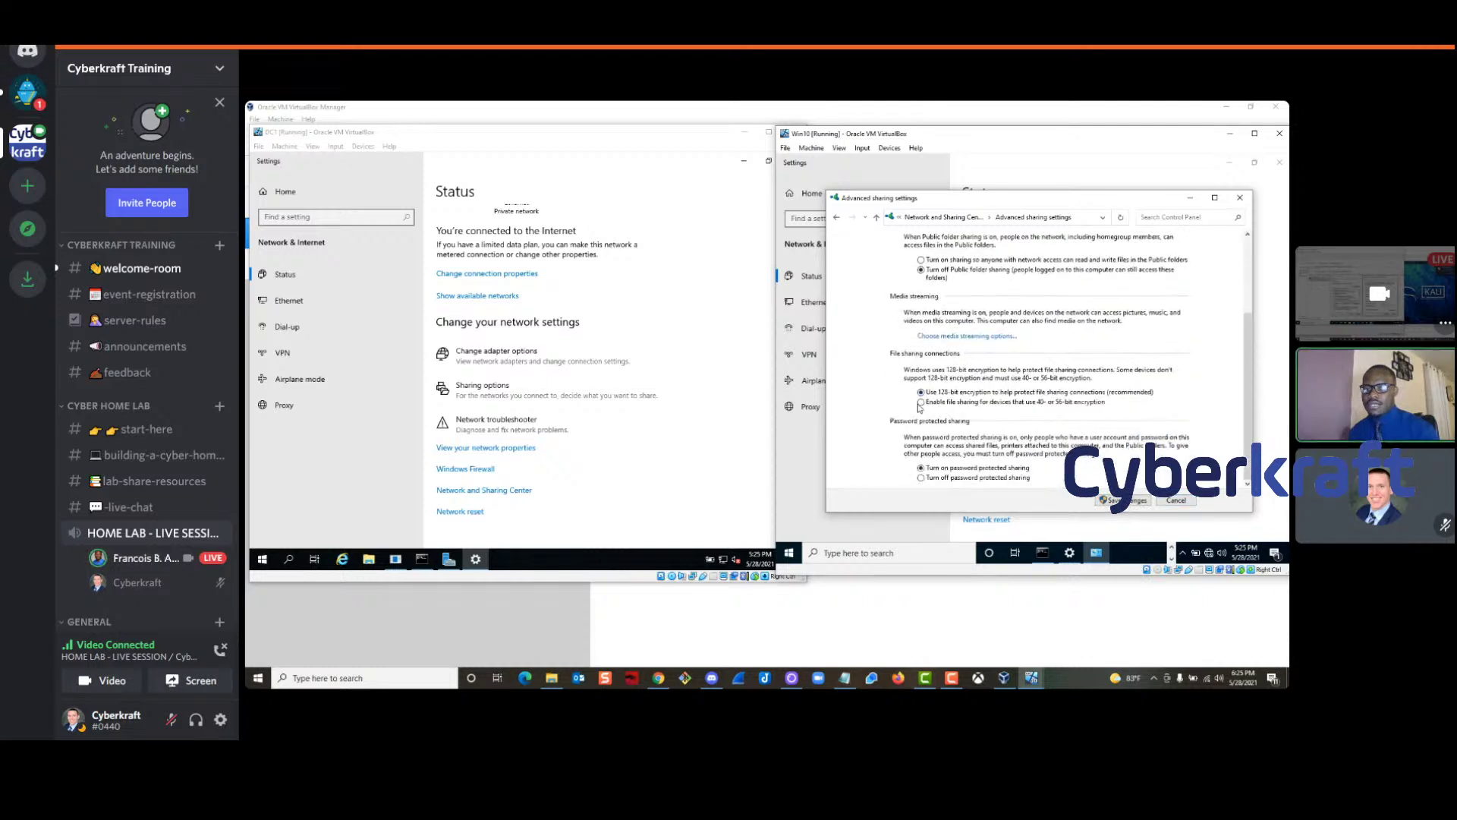
pyautogui.scroll(1, 1029, 448)
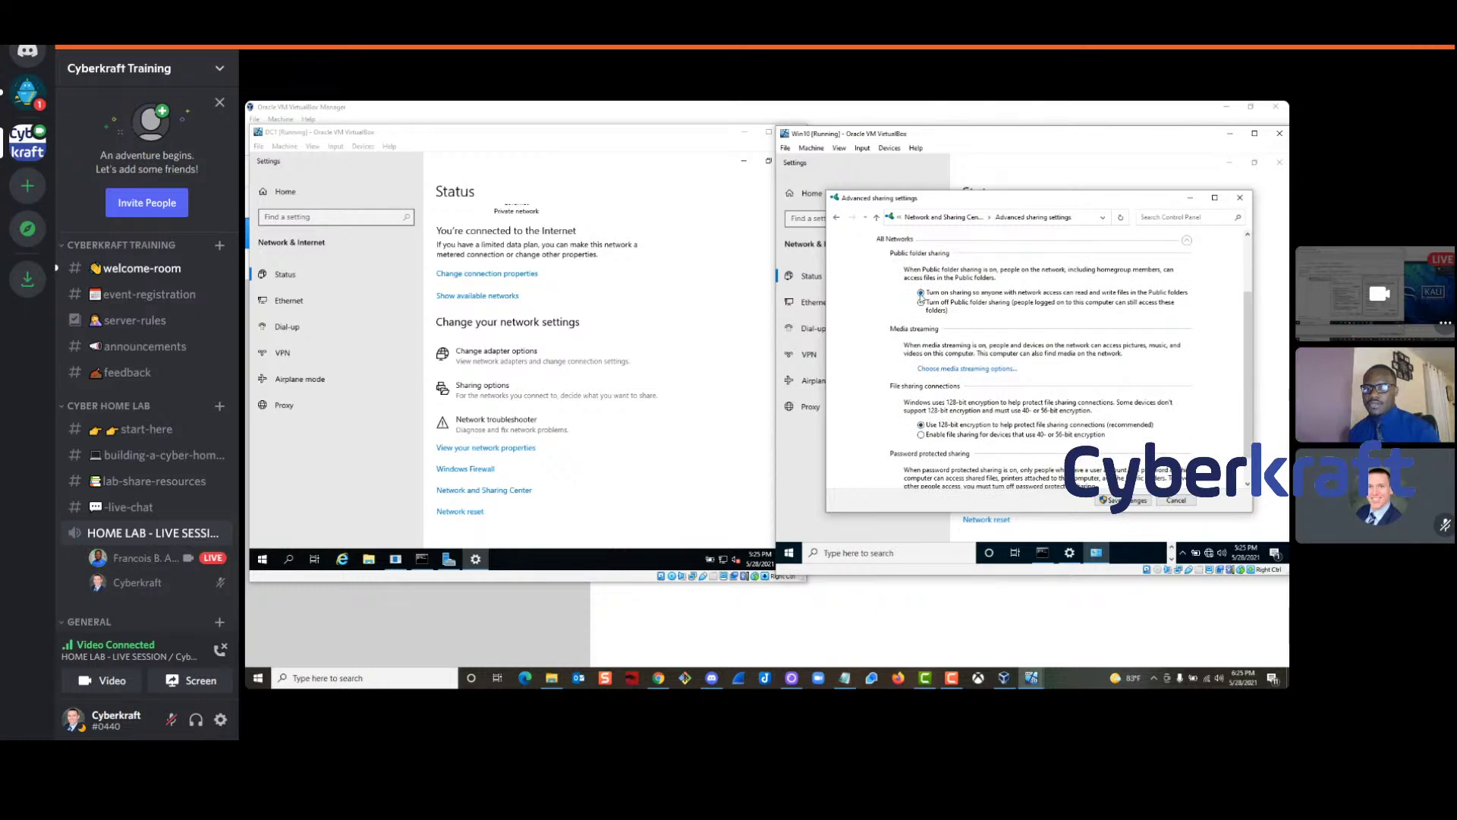
pyautogui.scroll(2, 932, 311)
pyautogui.scroll(-2, 990, 375)
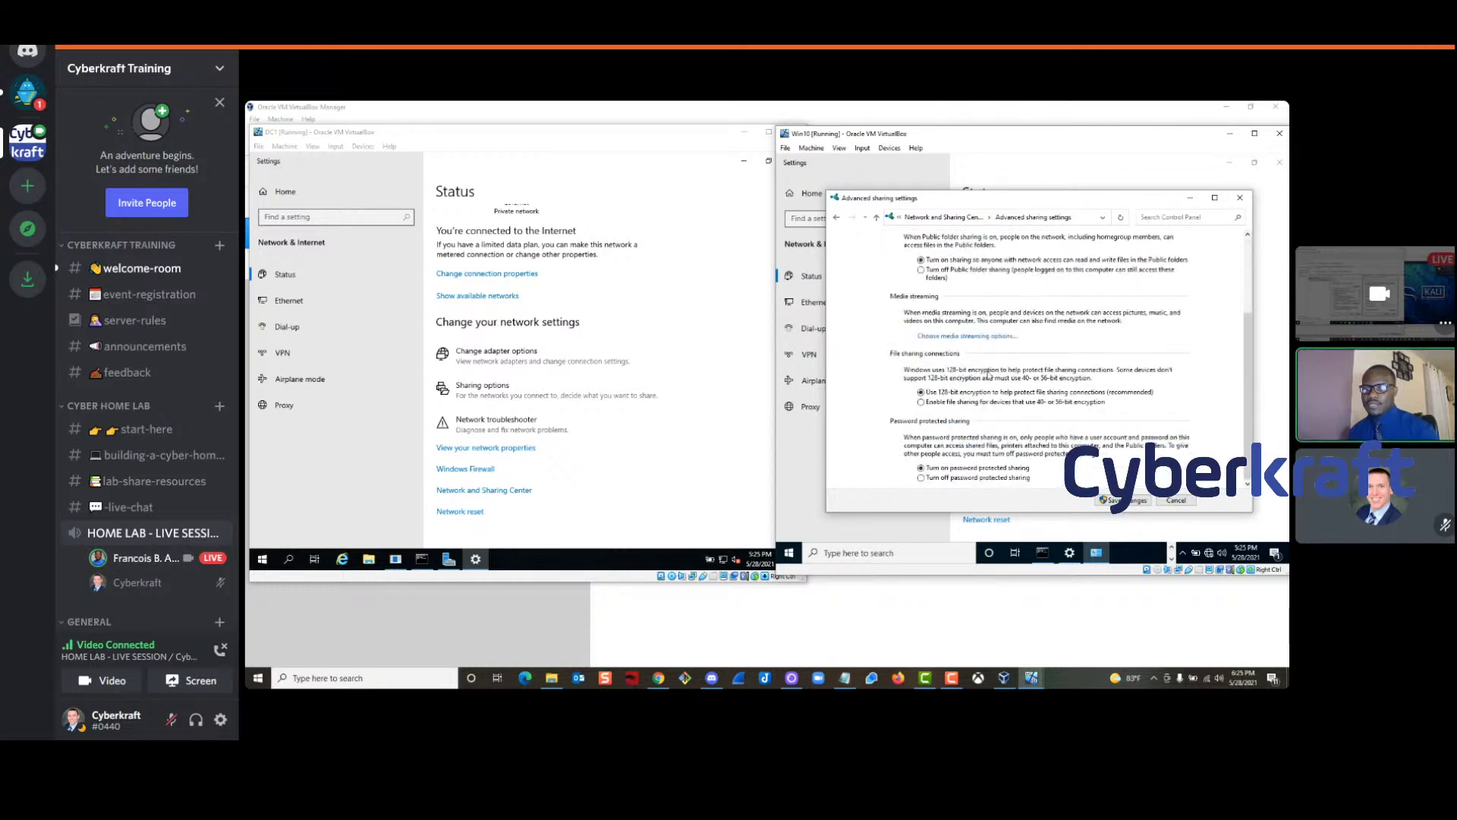
pyautogui.click(1118, 501)
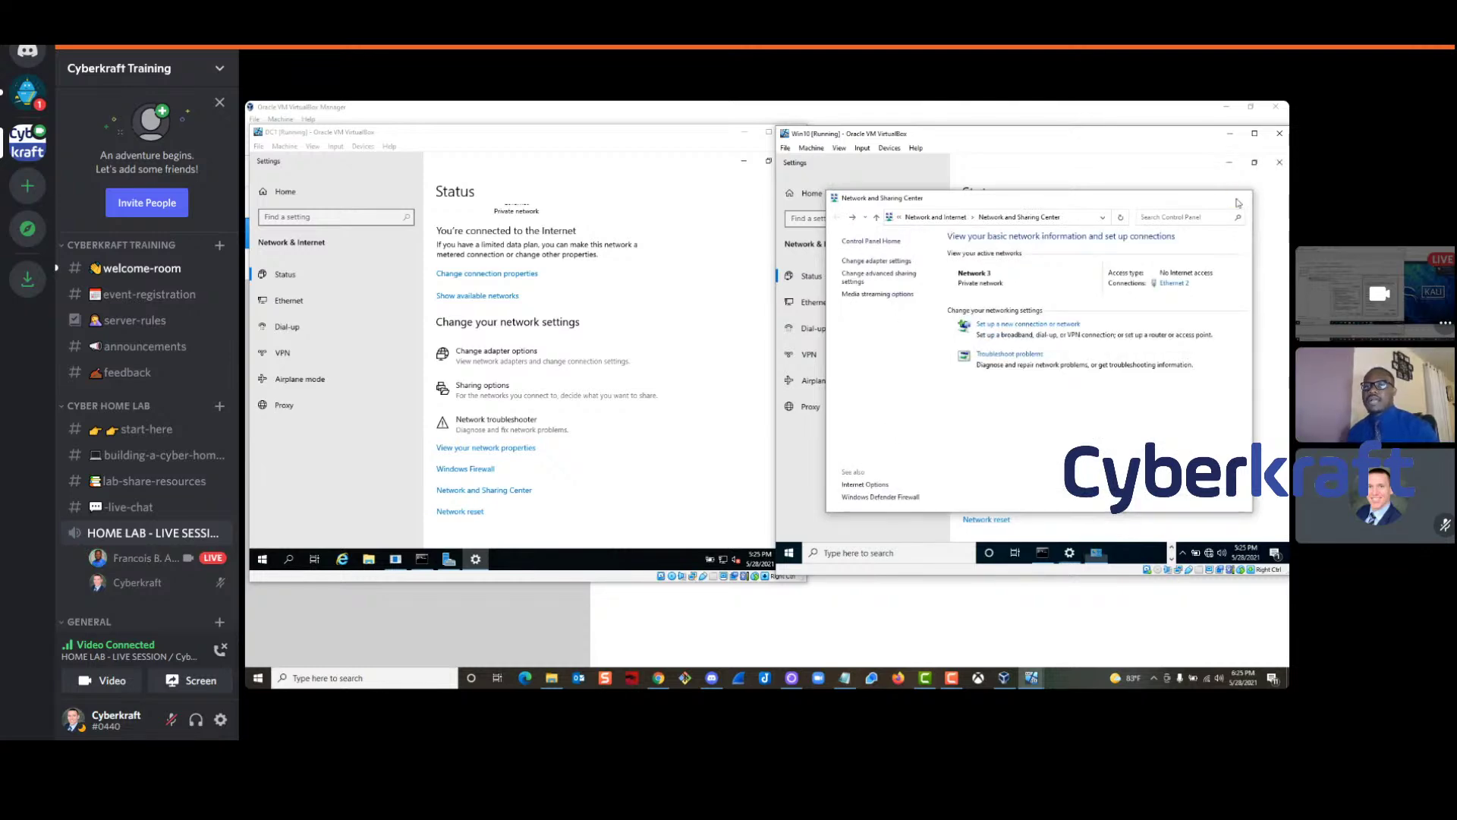
pyautogui.click(1240, 197)
# Close Win10's Settings and rerun ping 10.10.10.222 in its Command Prompt
pyautogui.click(1279, 161)
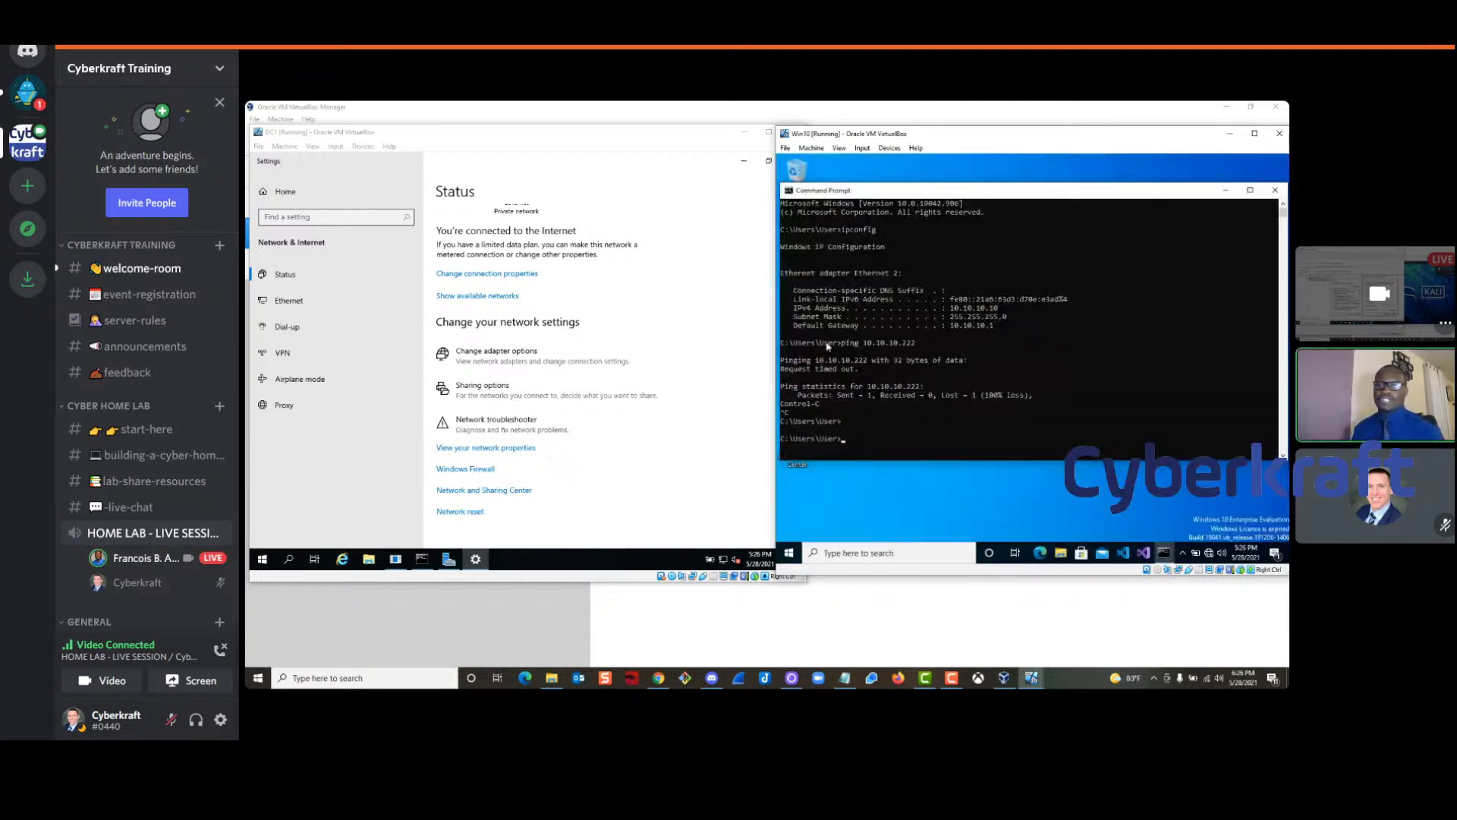
pyautogui.write('ping')
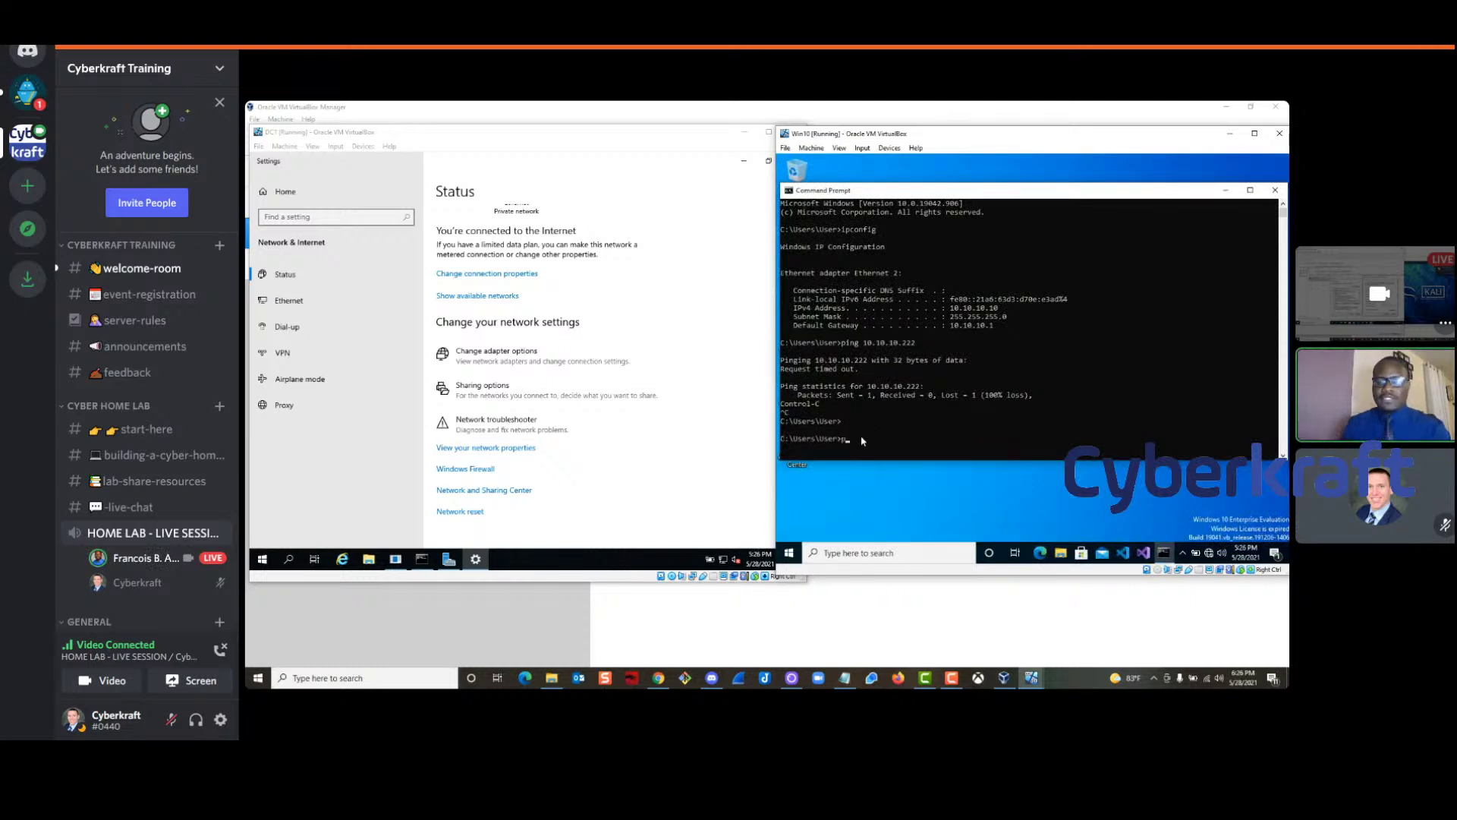
pyautogui.press('Up')
pyautogui.moveTo(925, 439); pyautogui.dragTo(845, 439)
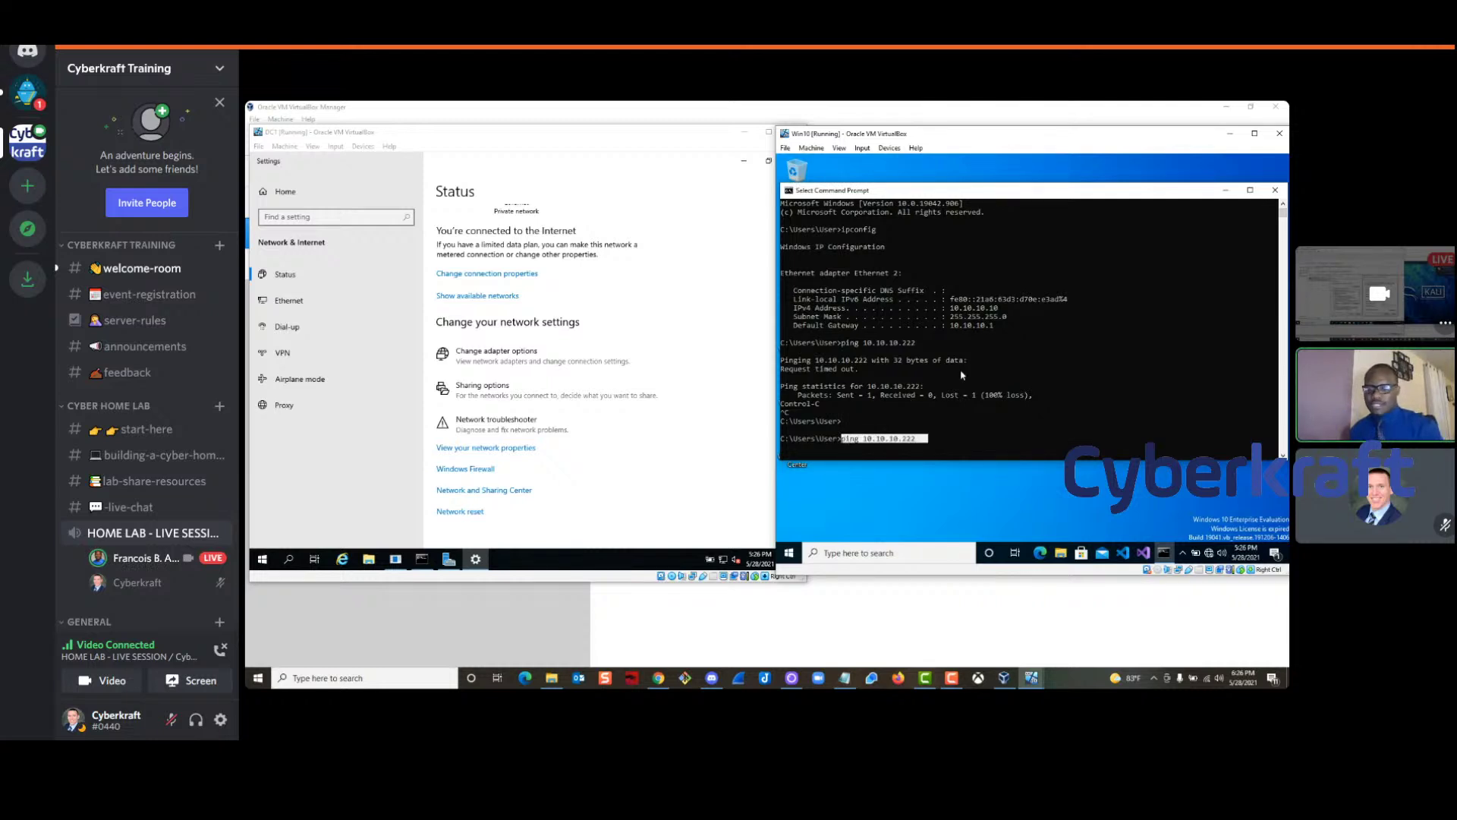
pyautogui.click(949, 396)
pyautogui.press('Escape')
pyautogui.click(920, 440)
pyautogui.press('Escape')
pyautogui.press('Return')
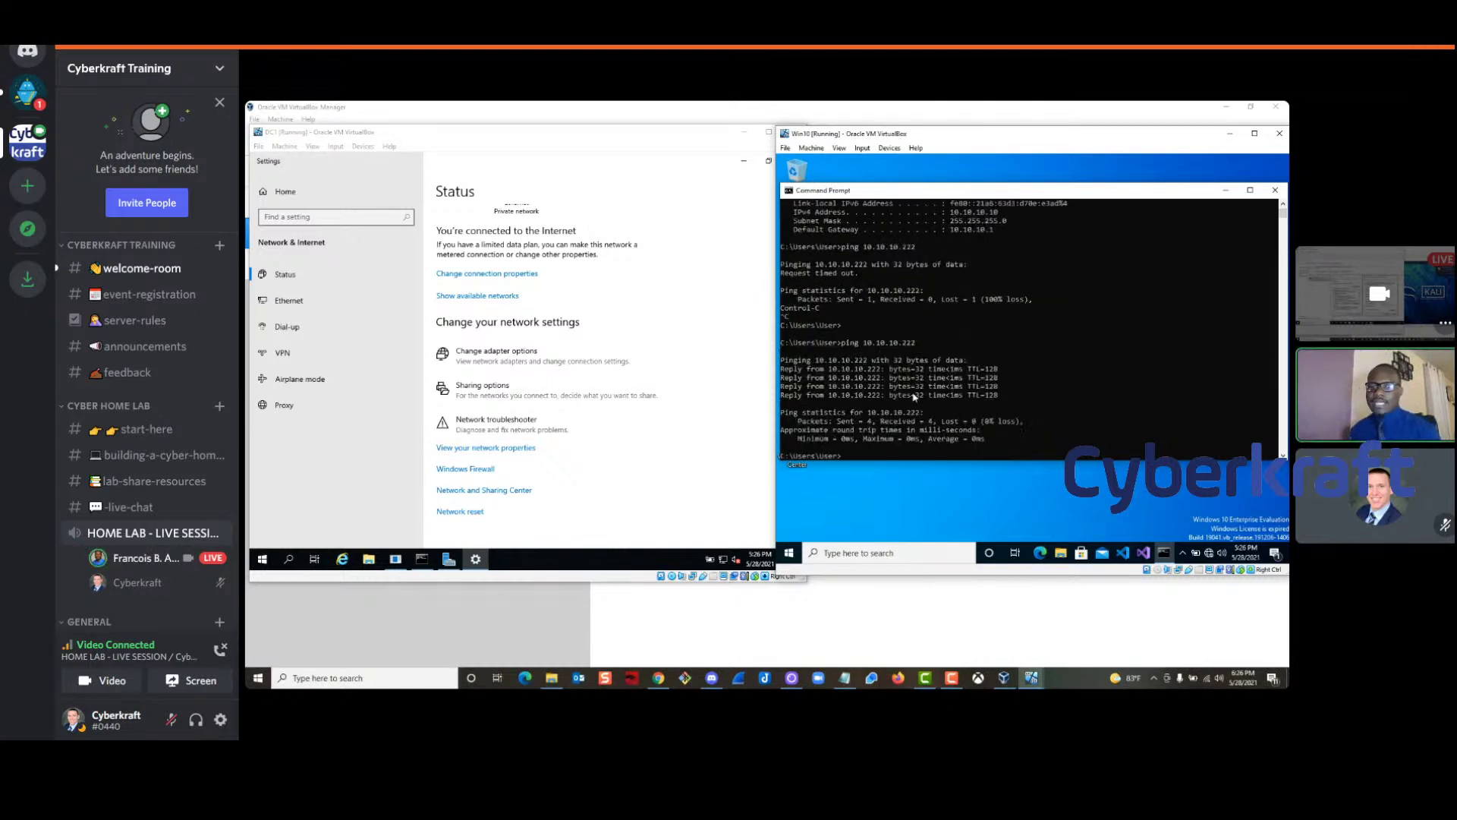
# Enlarge the Command Prompt font through the console Properties
pyautogui.click(789, 194)
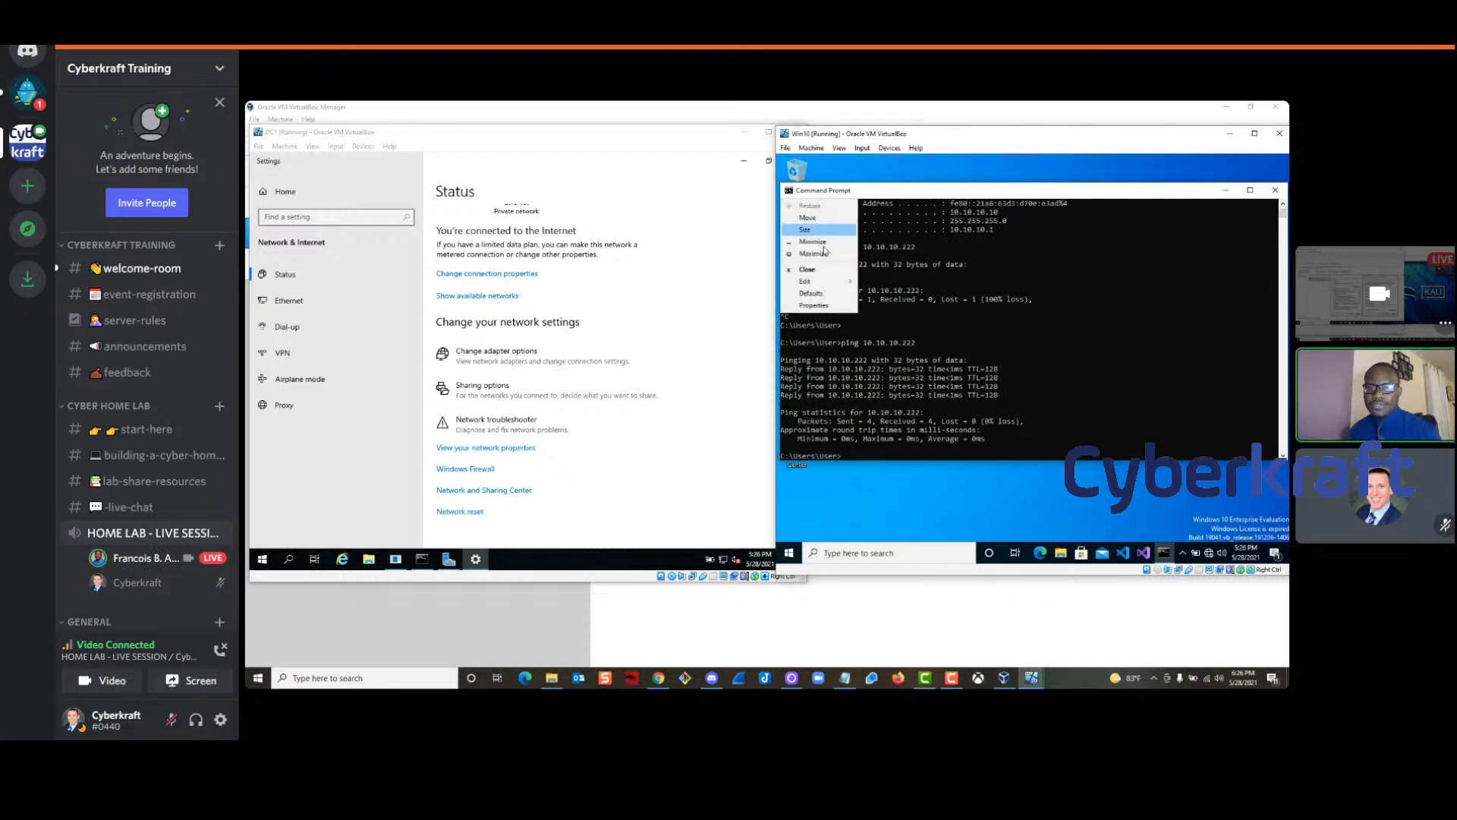
pyautogui.click(814, 305)
pyautogui.click(833, 219)
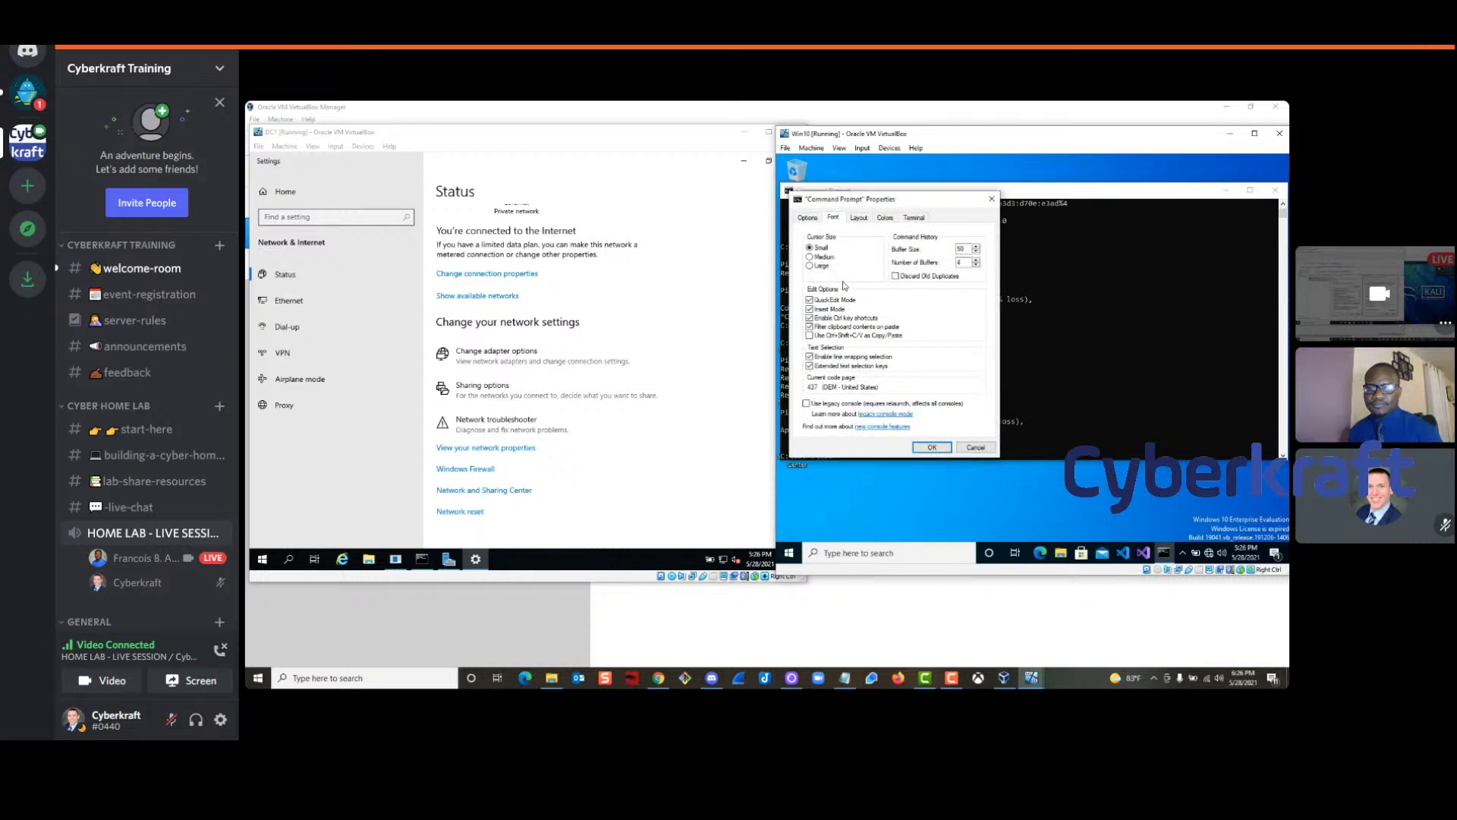
pyautogui.click(930, 446)
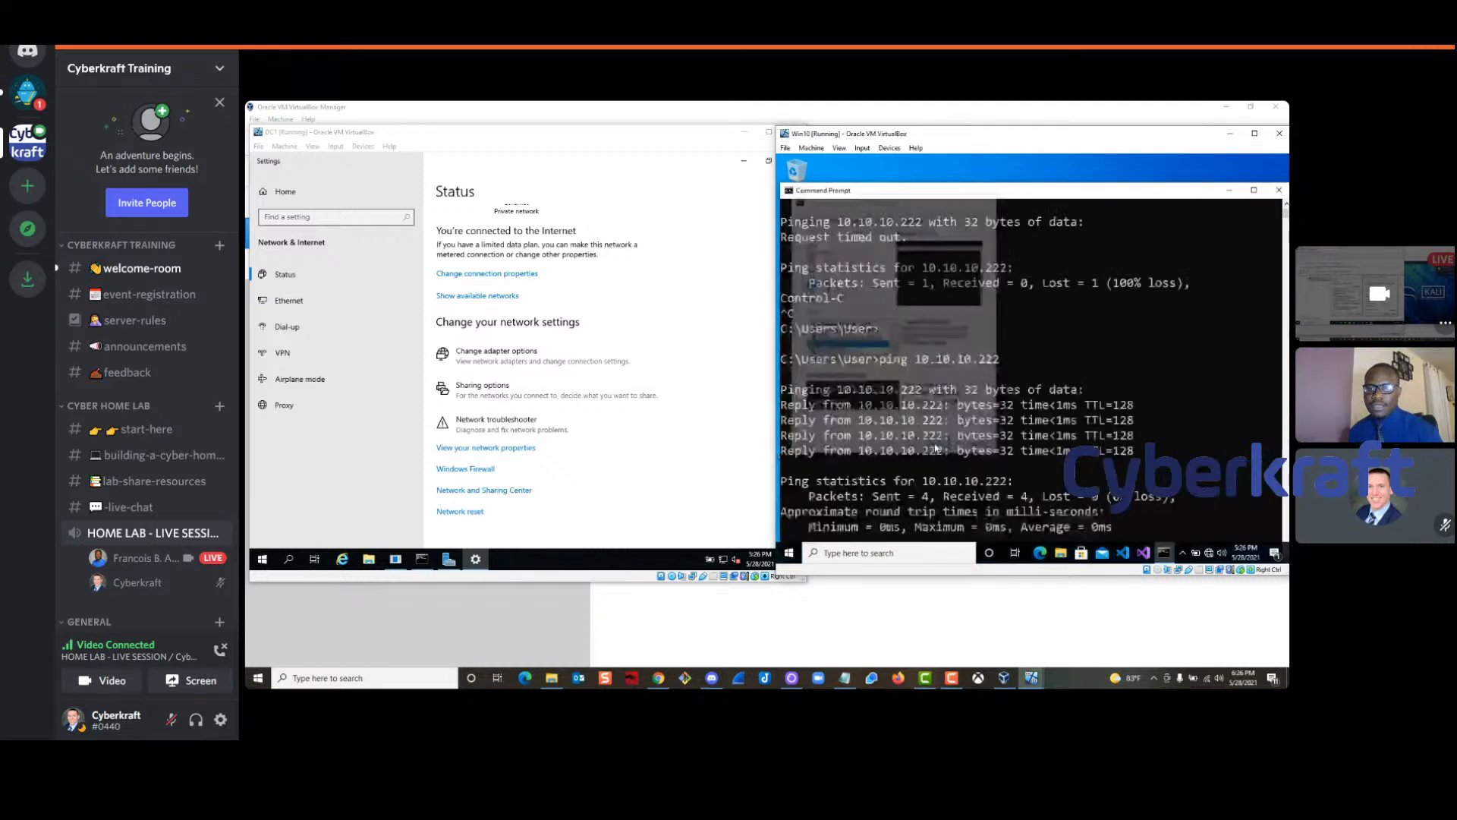
# Highlight the ping command and the Received = 4, Lost = 0 statistics, then open DC1's search
pyautogui.moveTo(881, 314); pyautogui.dragTo(985, 315)
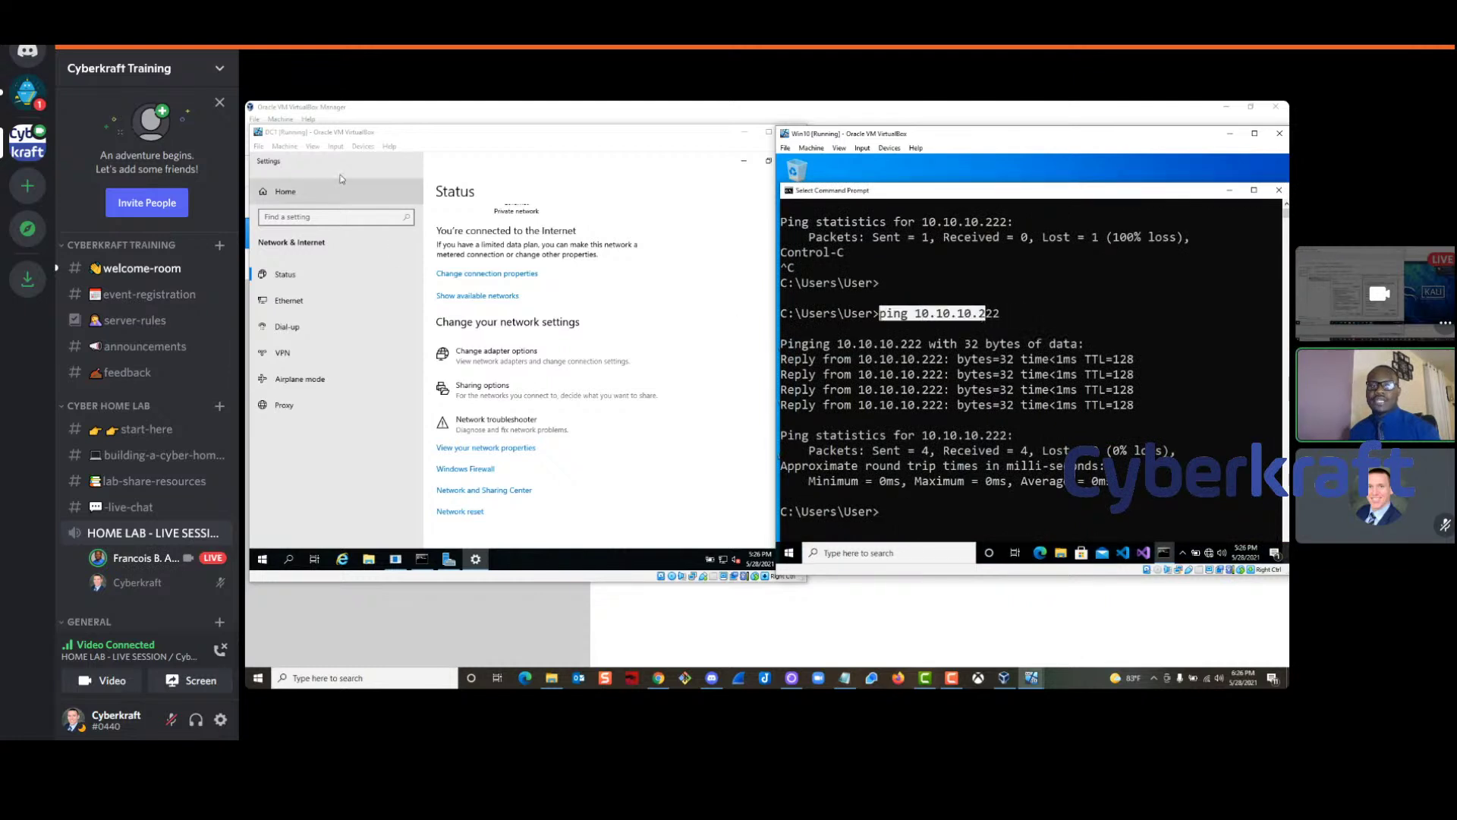
pyautogui.click(999, 314)
pyautogui.moveTo(1001, 316); pyautogui.dragTo(979, 316)
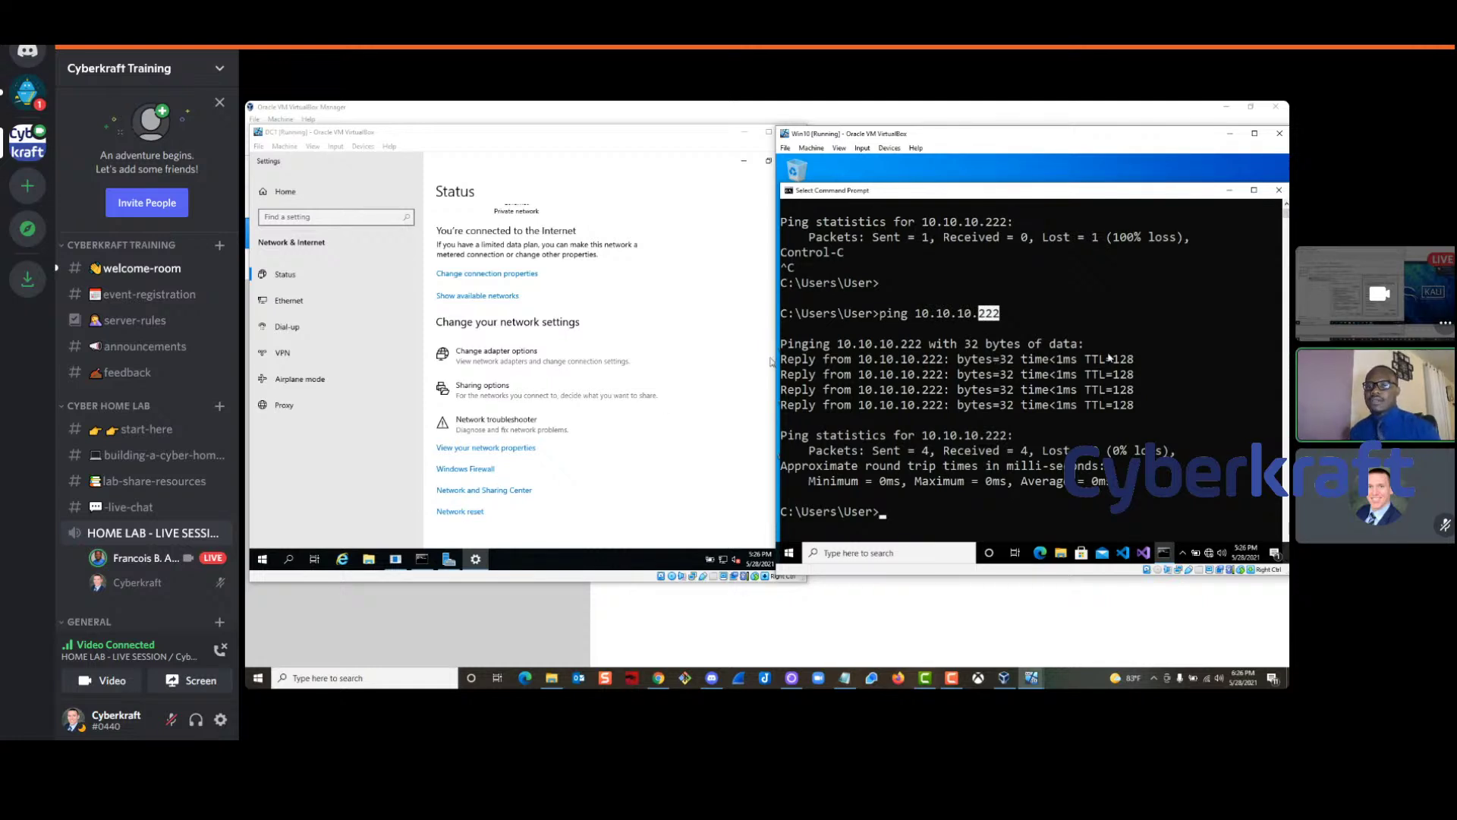
pyautogui.moveTo(1133, 360); pyautogui.dragTo(1042, 375)
pyautogui.scroll(3, 1030, 402)
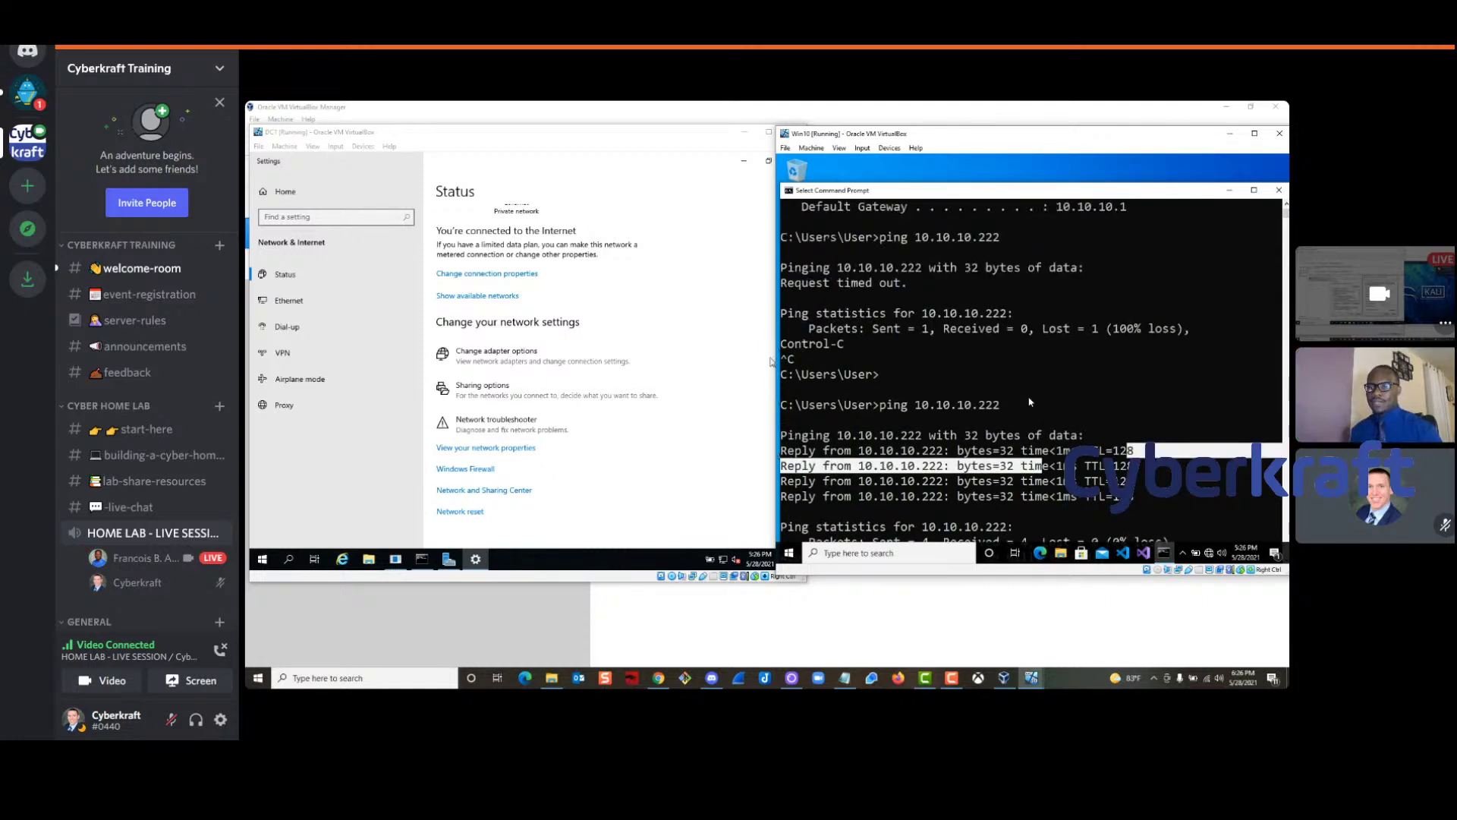
pyautogui.scroll(-1, 1030, 402)
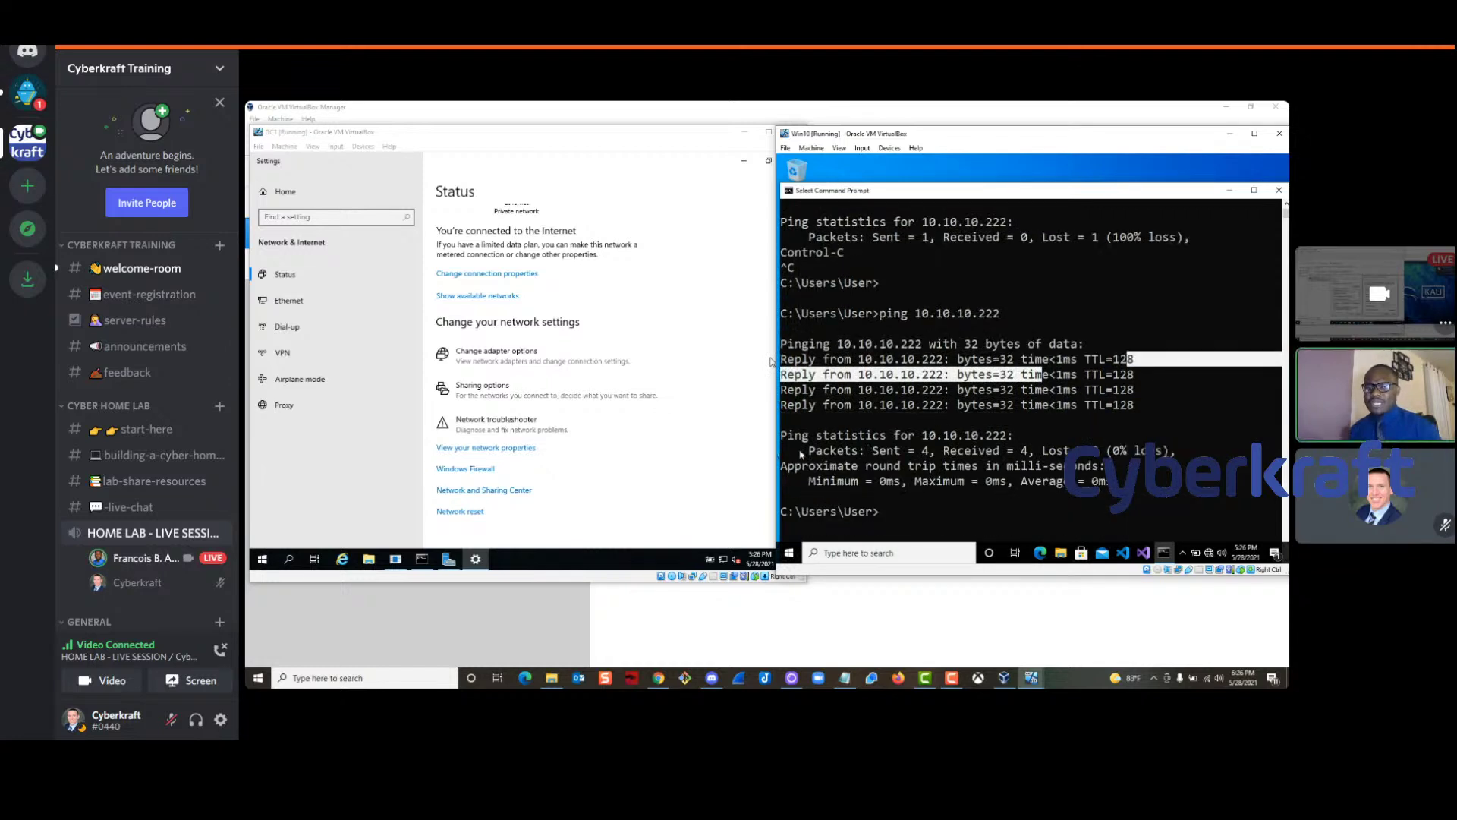
pyautogui.doubleClick(844, 454)
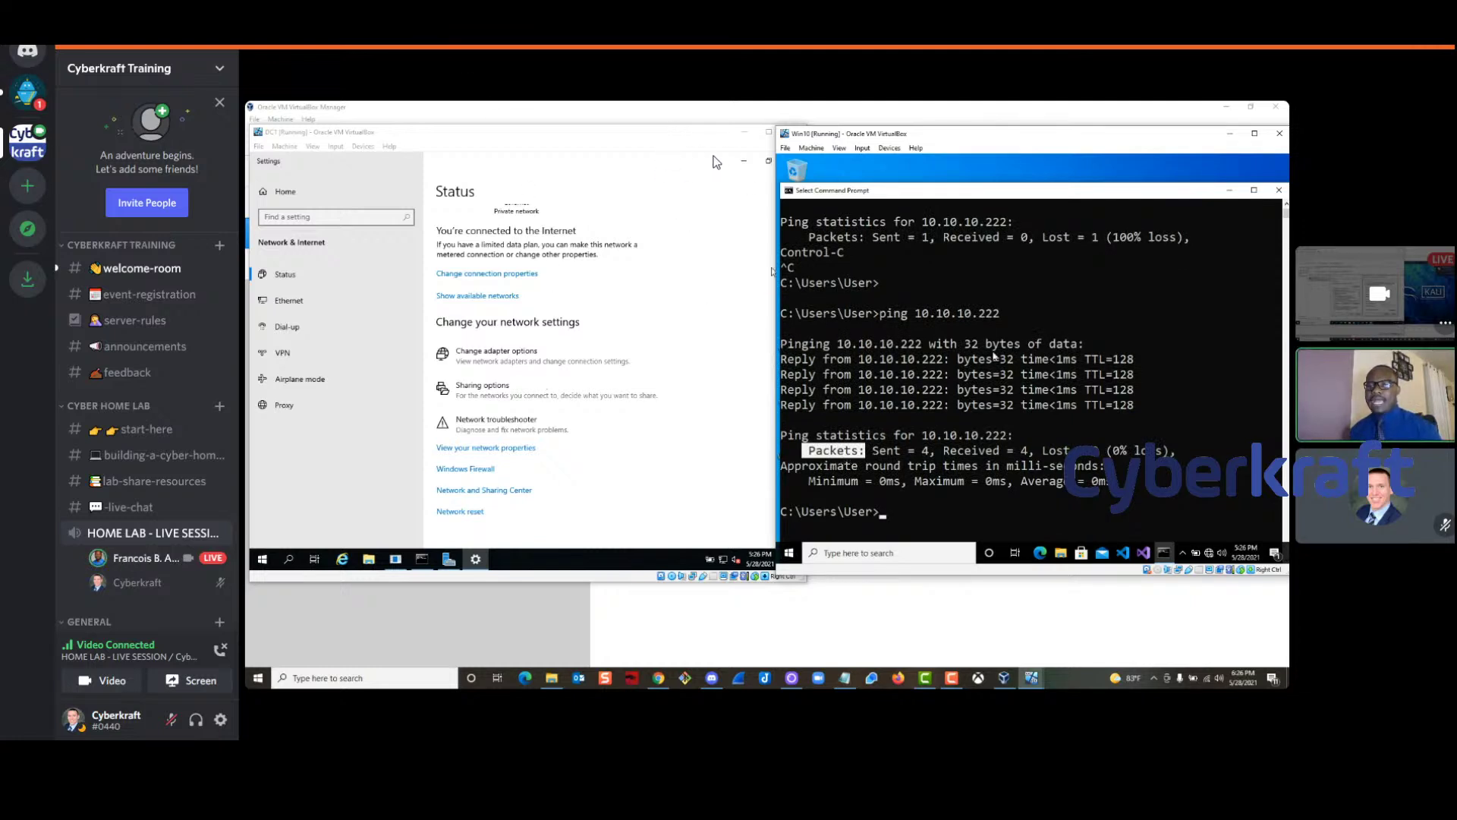
pyautogui.moveTo(1015, 451); pyautogui.dragTo(1038, 452)
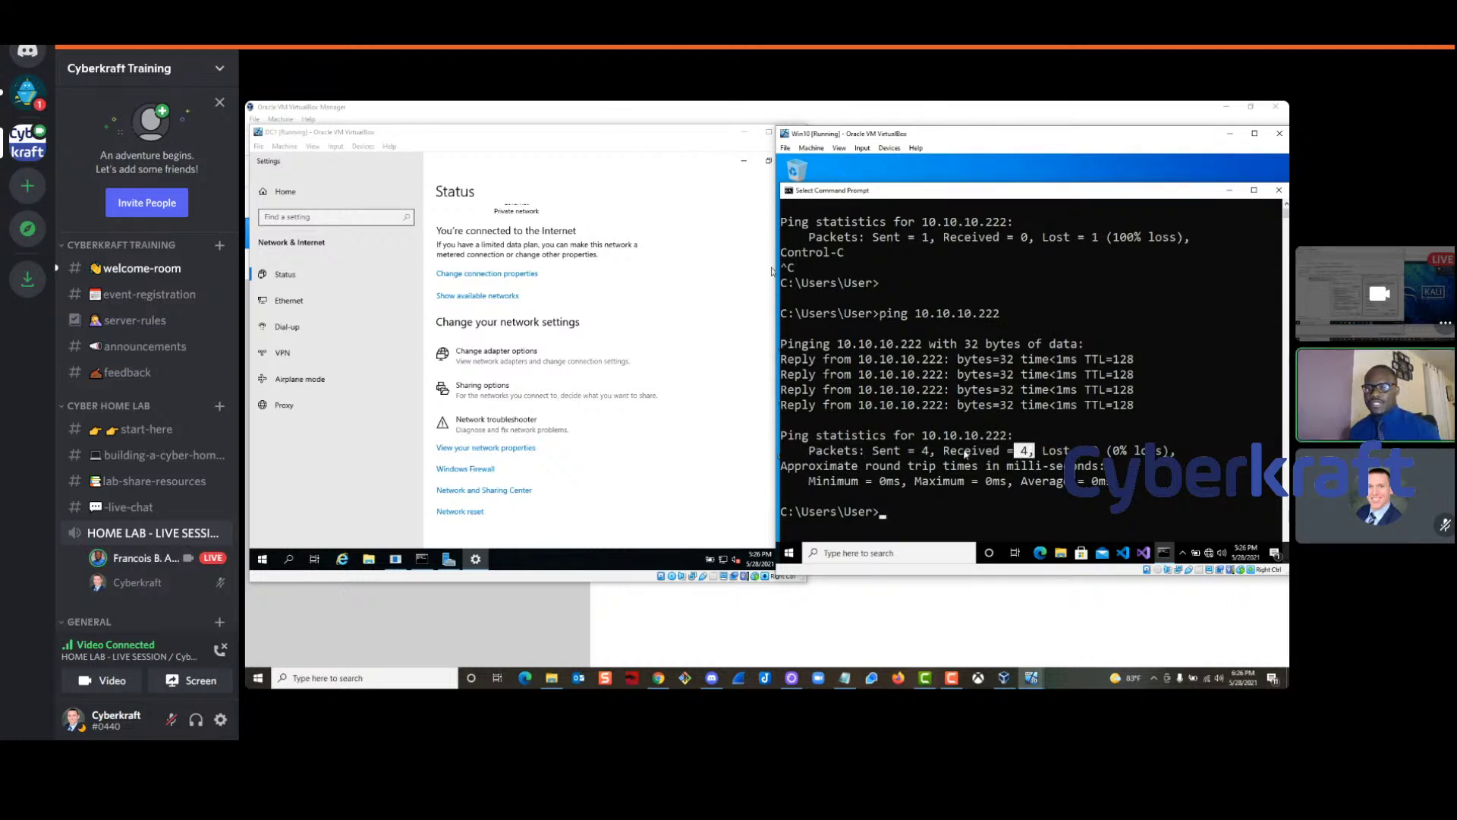
pyautogui.moveTo(944, 454); pyautogui.dragTo(1023, 453)
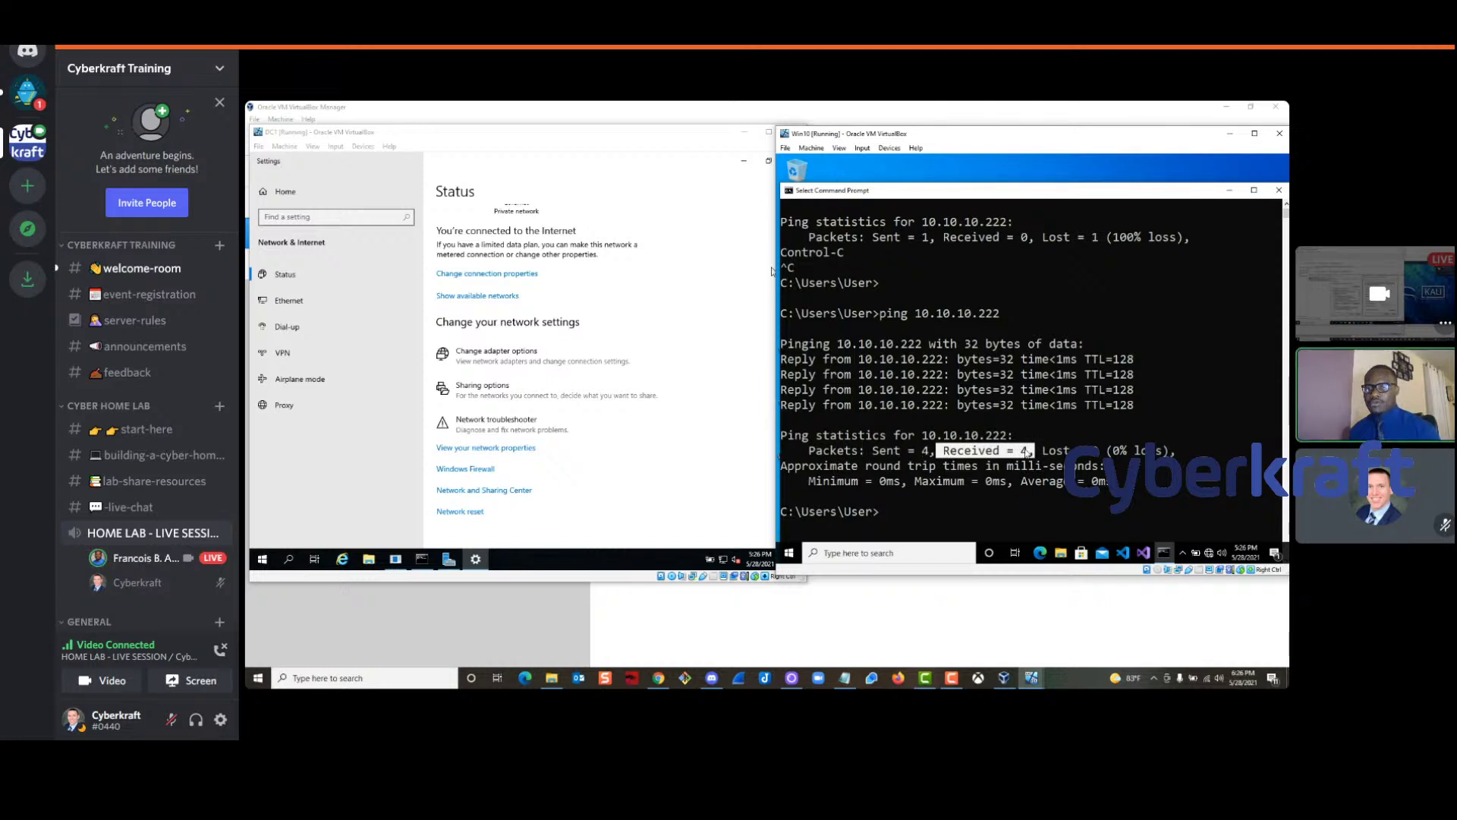
pyautogui.moveTo(1036, 454); pyautogui.dragTo(1094, 463)
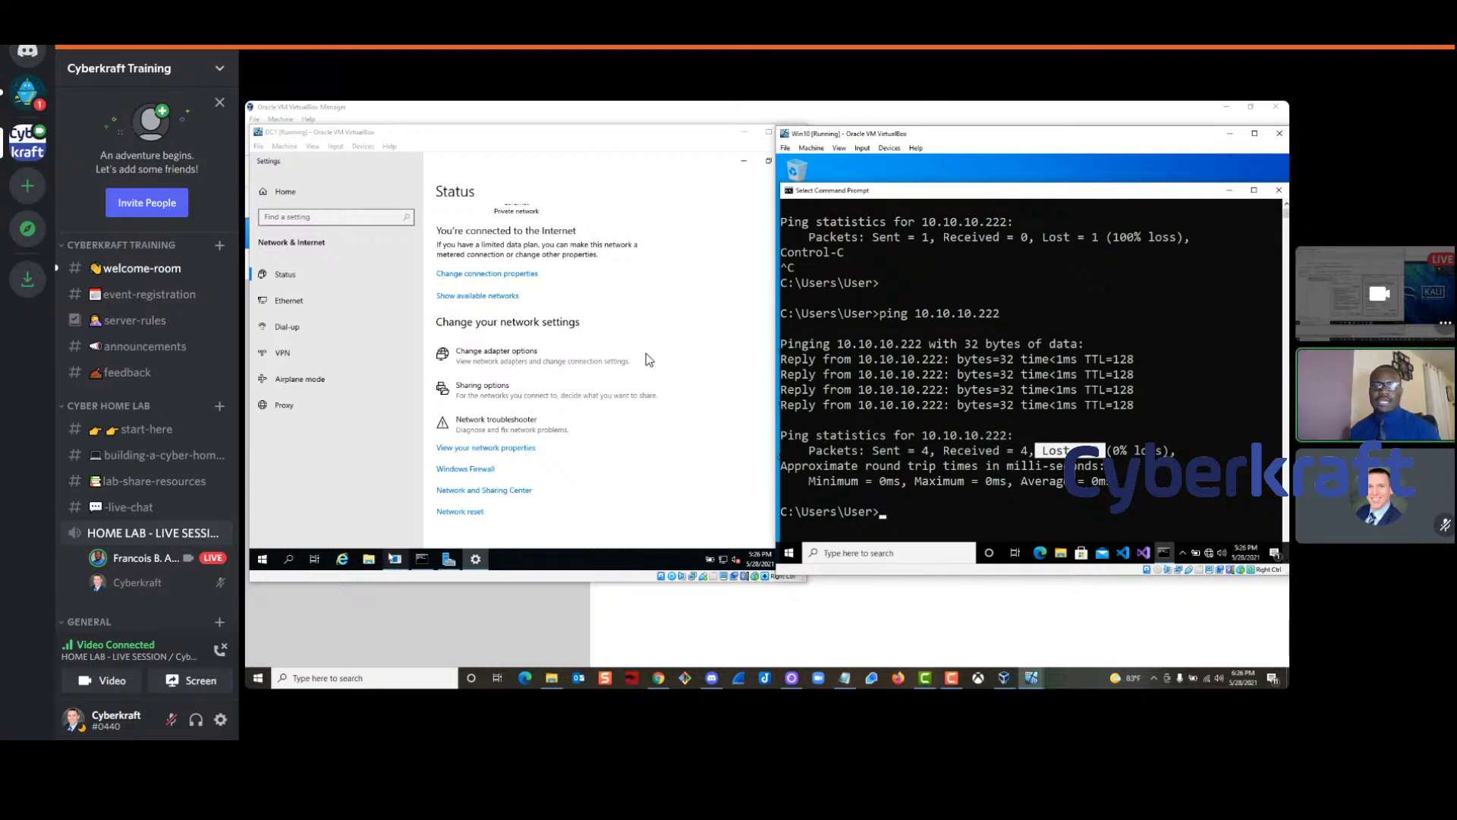
pyautogui.click(288, 560)
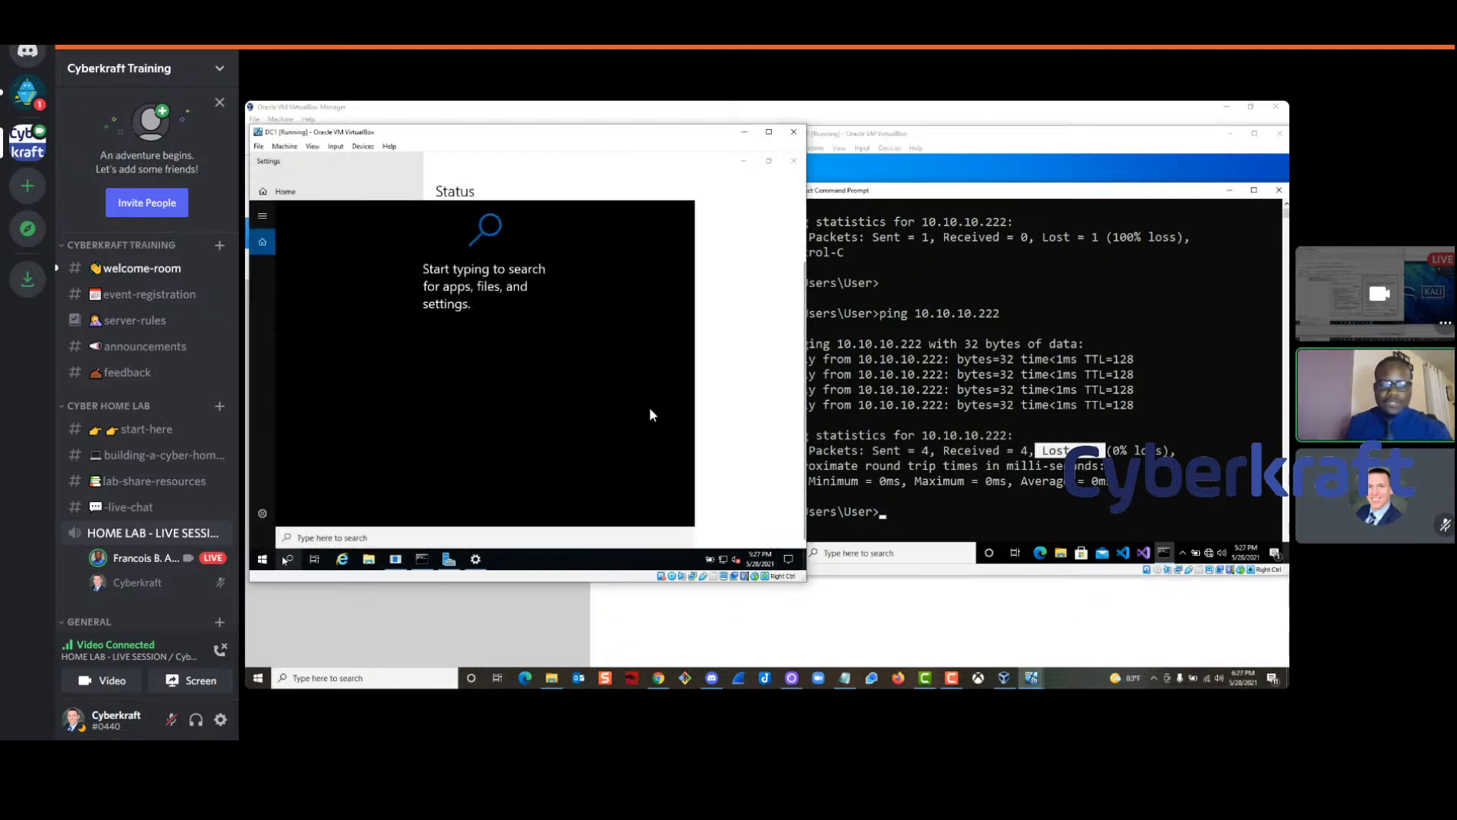
# Open cmd on DC1, ping 10.10.10.10 with 4 replies, and close the Command Prompt
pyautogui.write('cmd')
pyautogui.press('Return')
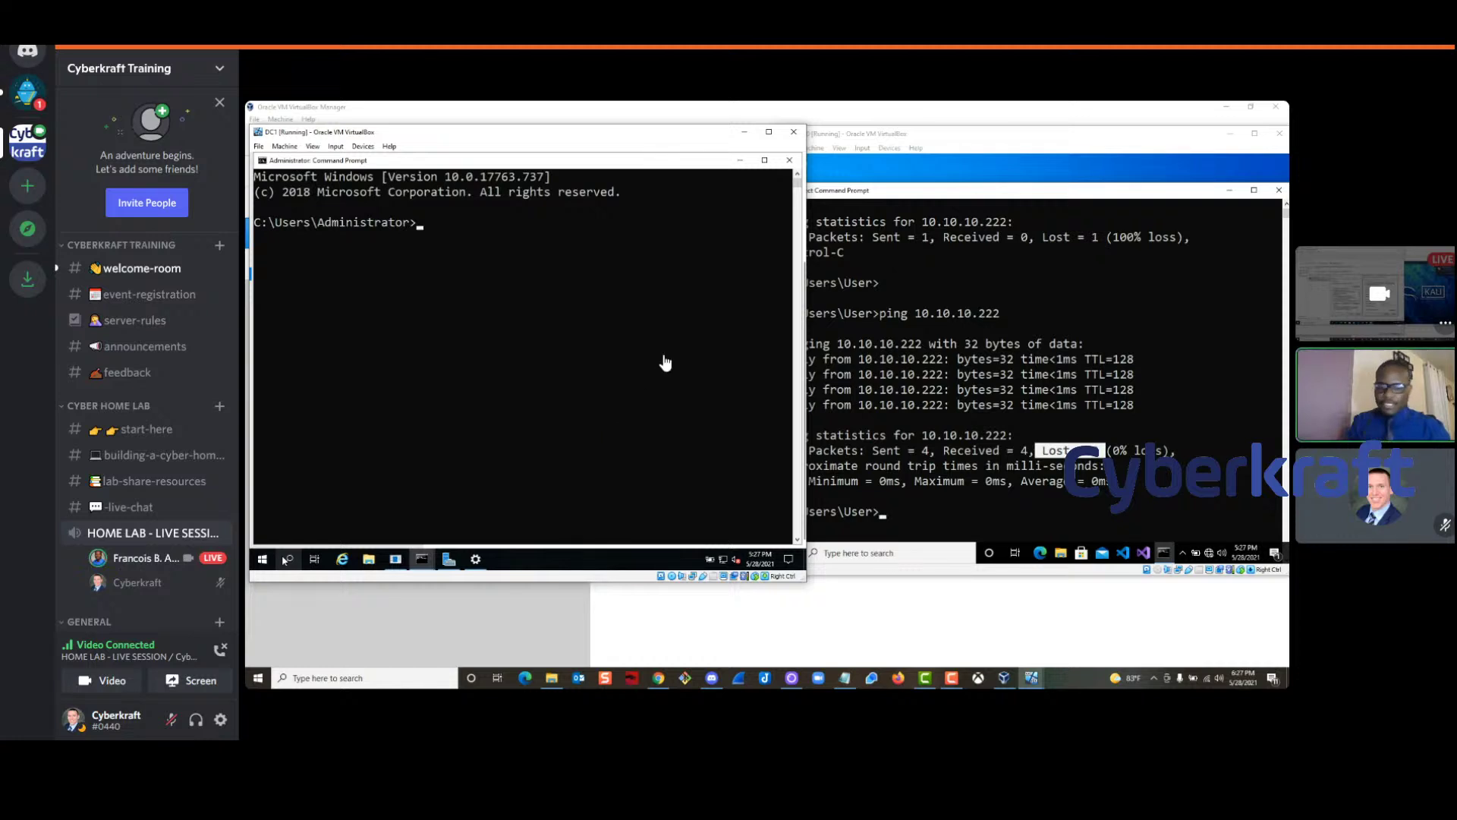
pyautogui.write('ping')
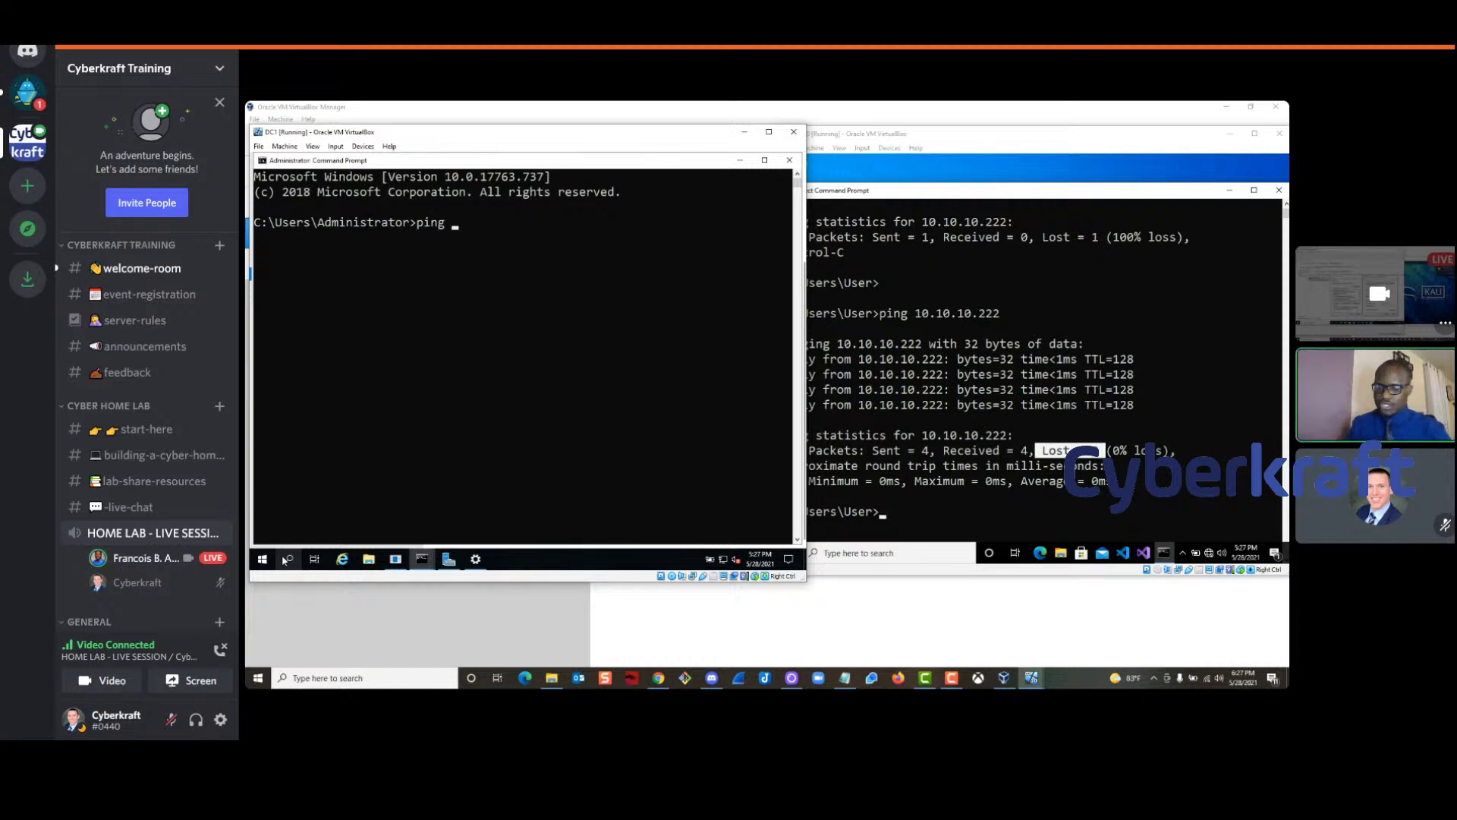
pyautogui.write(' 10.10.10.10')
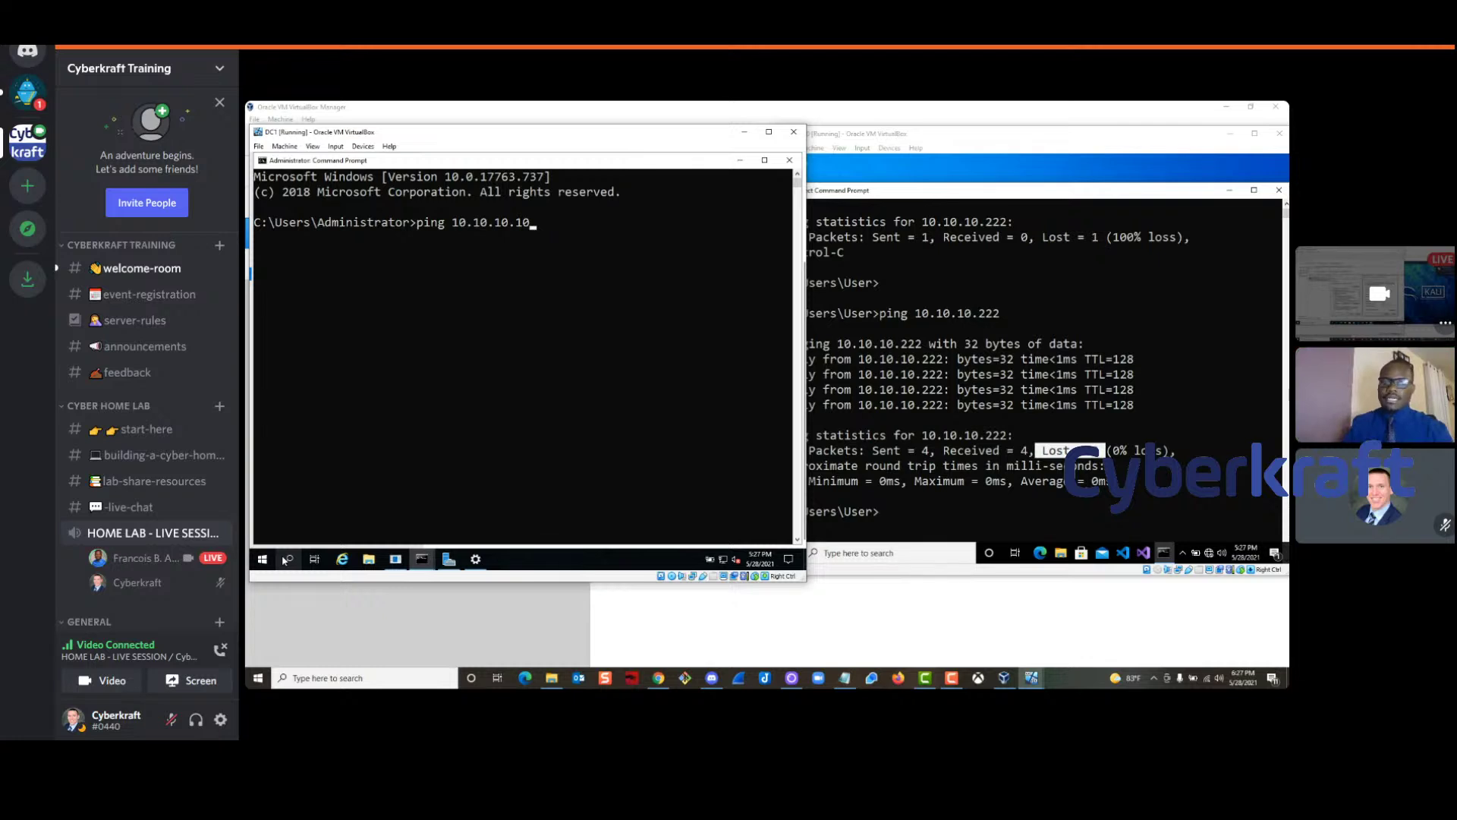
pyautogui.press('Return')
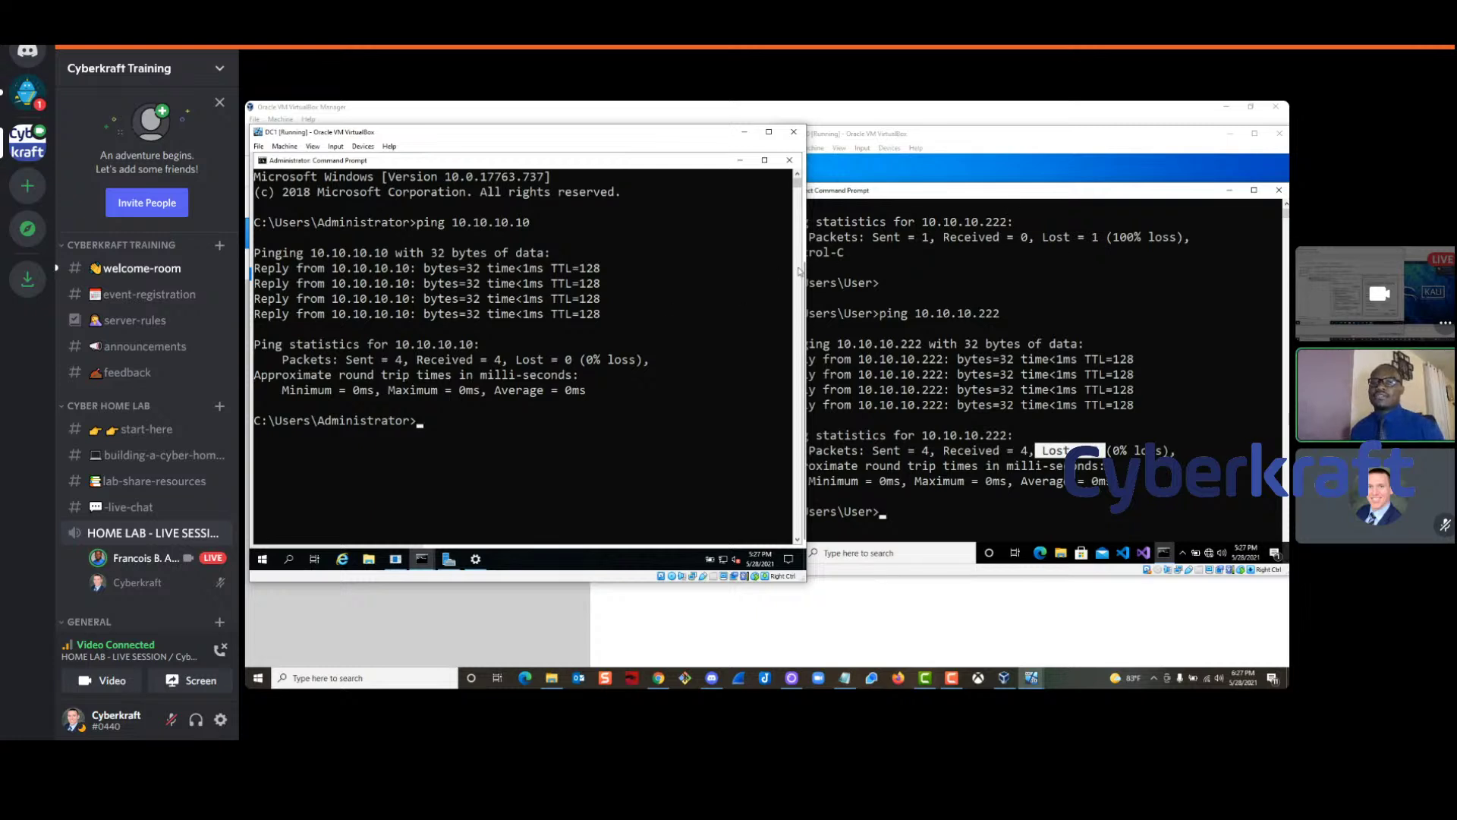
pyautogui.moveTo(489, 134); pyautogui.dragTo(543, 140)
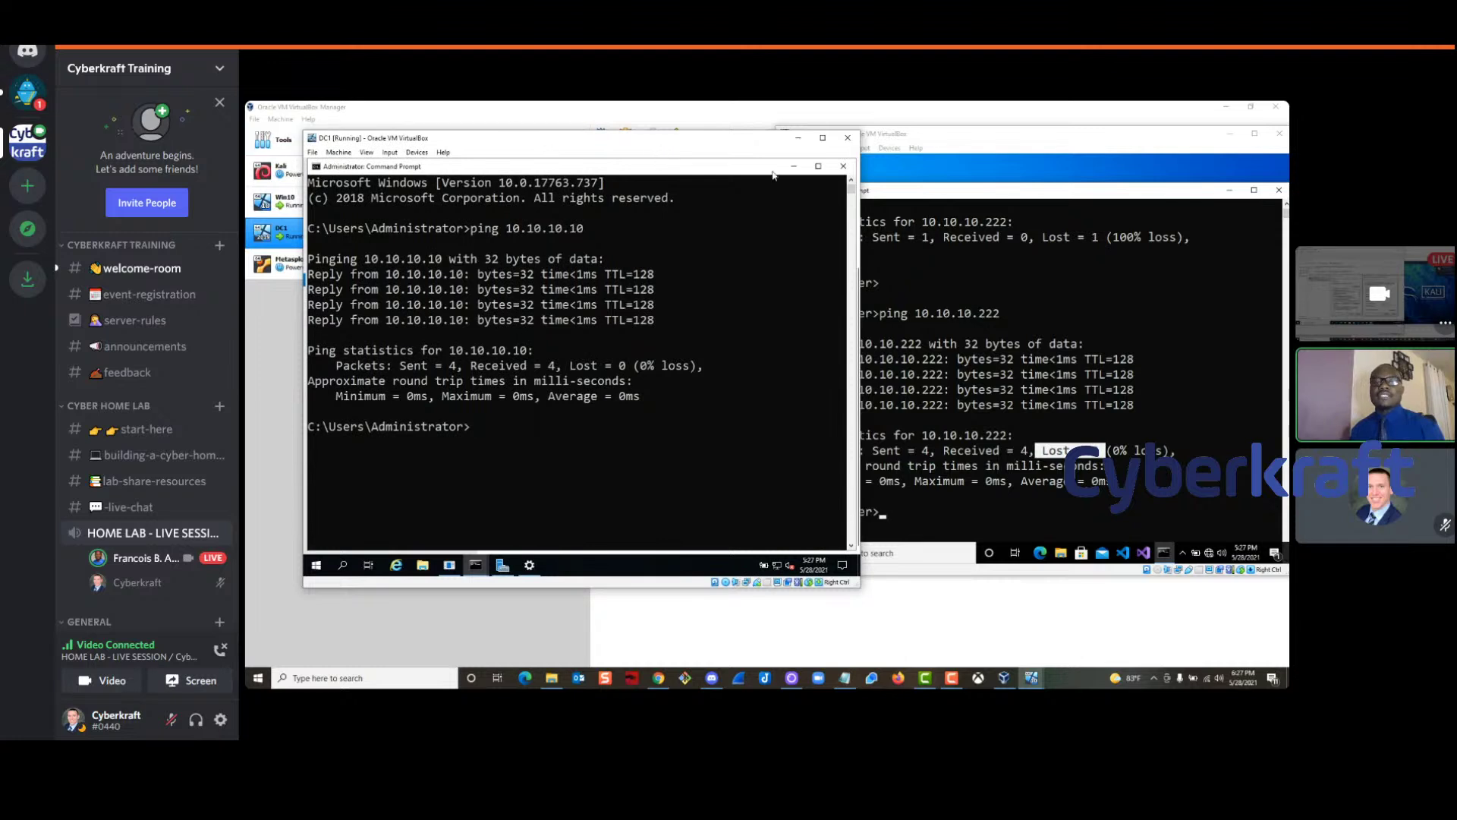
pyautogui.click(842, 168)
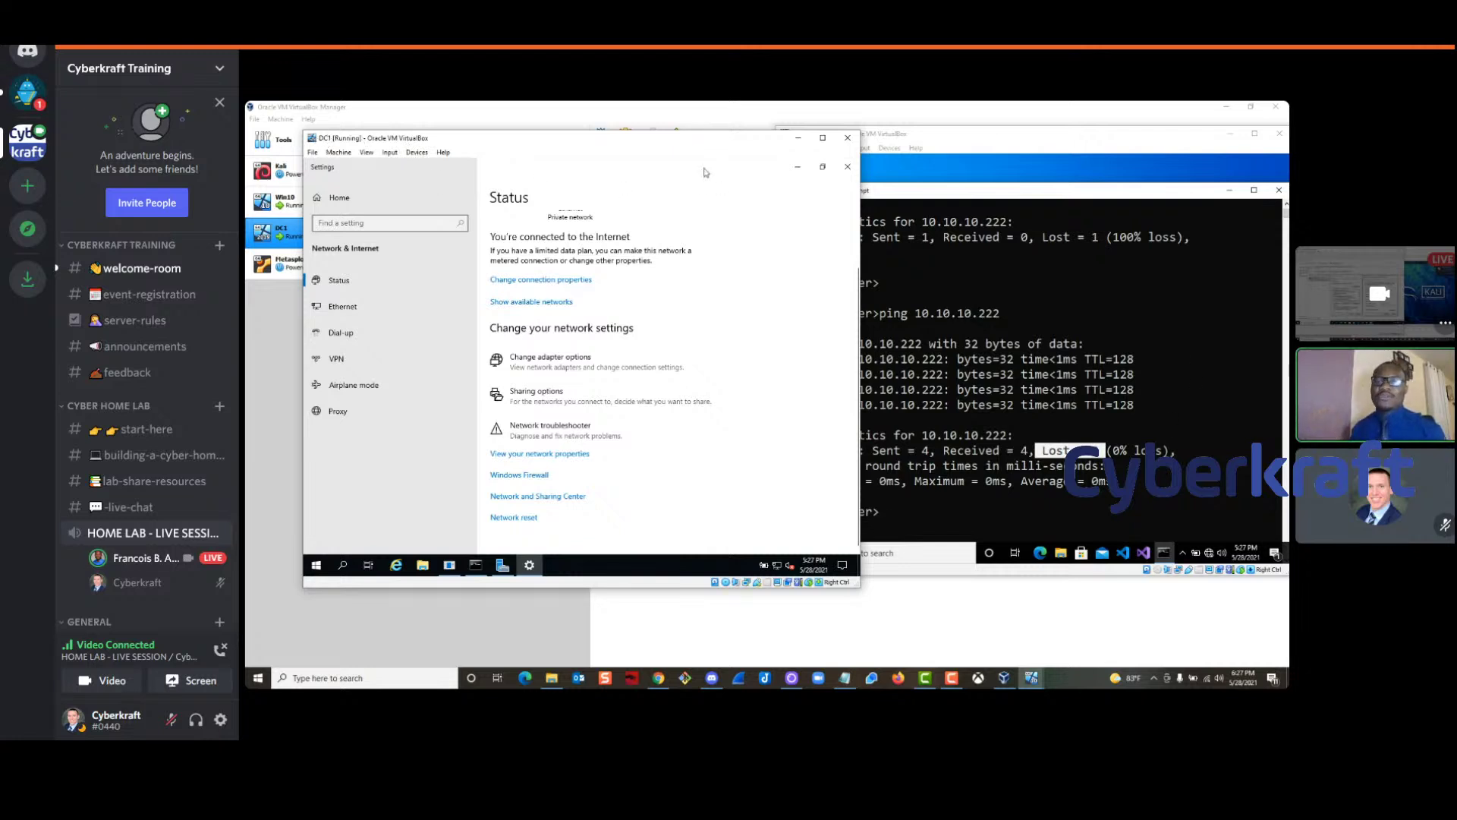
# Close DC1's leftover windows, the Admin Center notice and Server Manager, and cancel the Shutdown Event Tracker
pyautogui.click(848, 169)
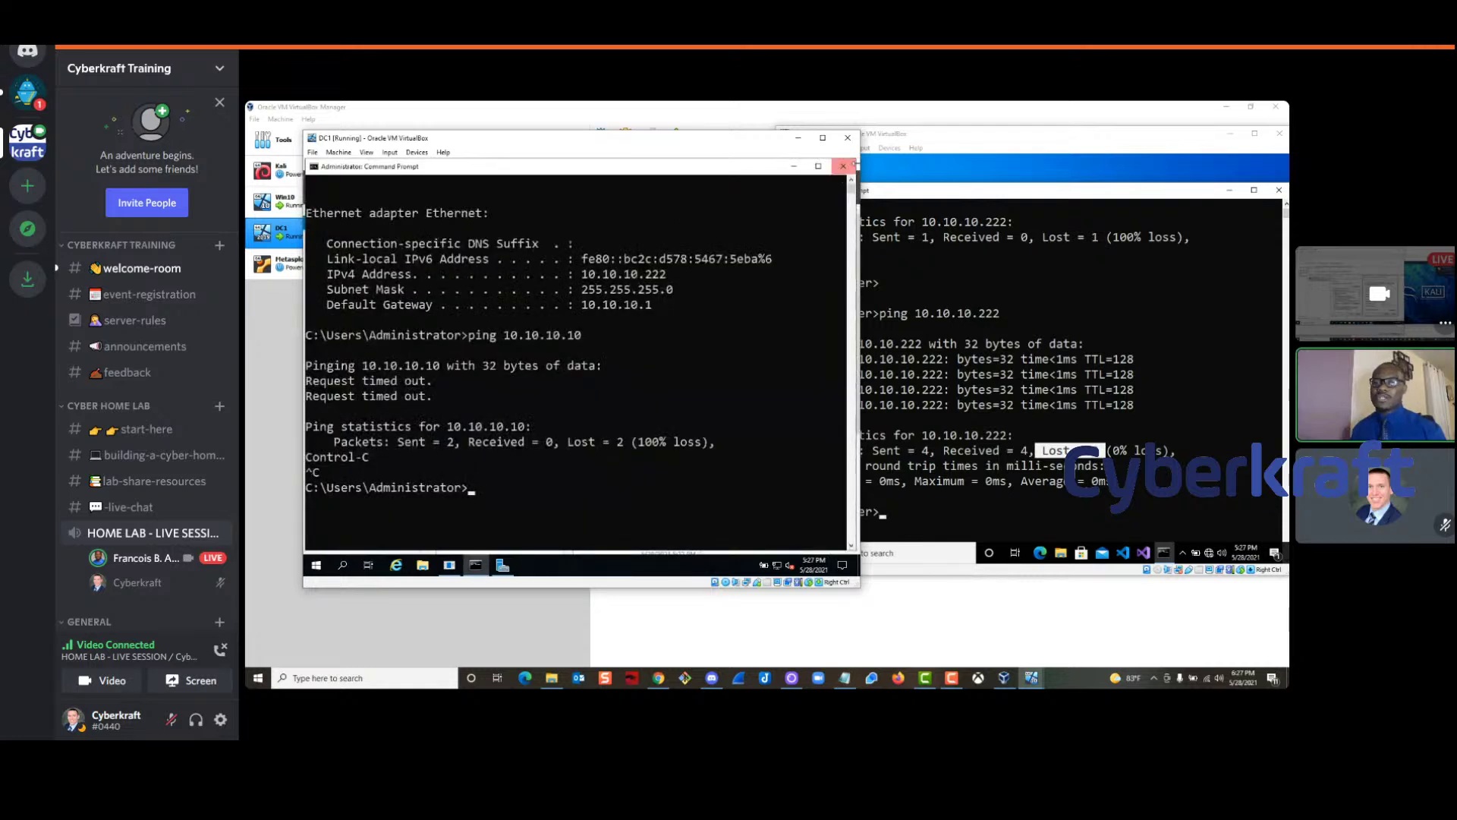
pyautogui.click(849, 169)
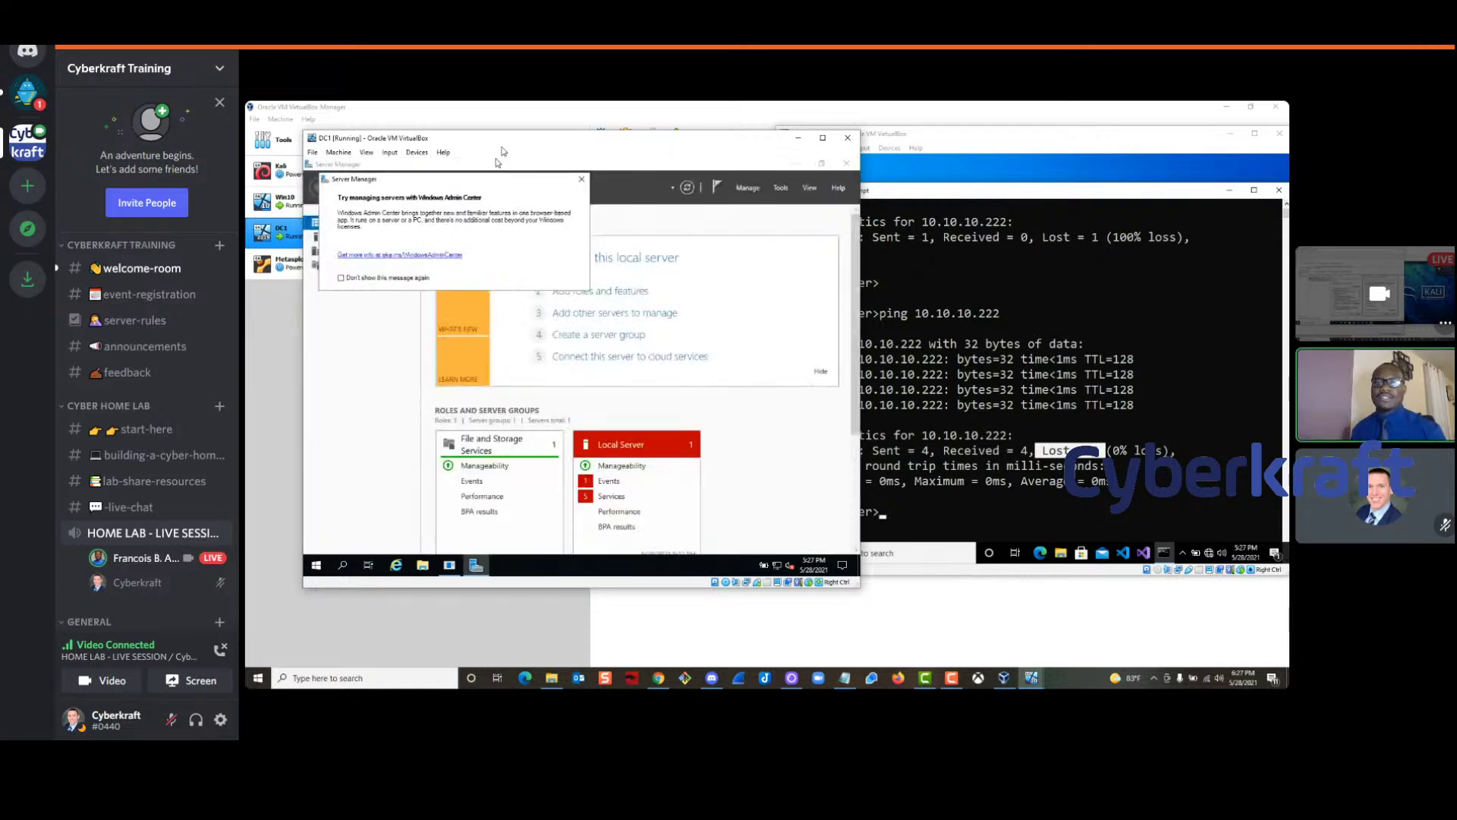
pyautogui.click(581, 179)
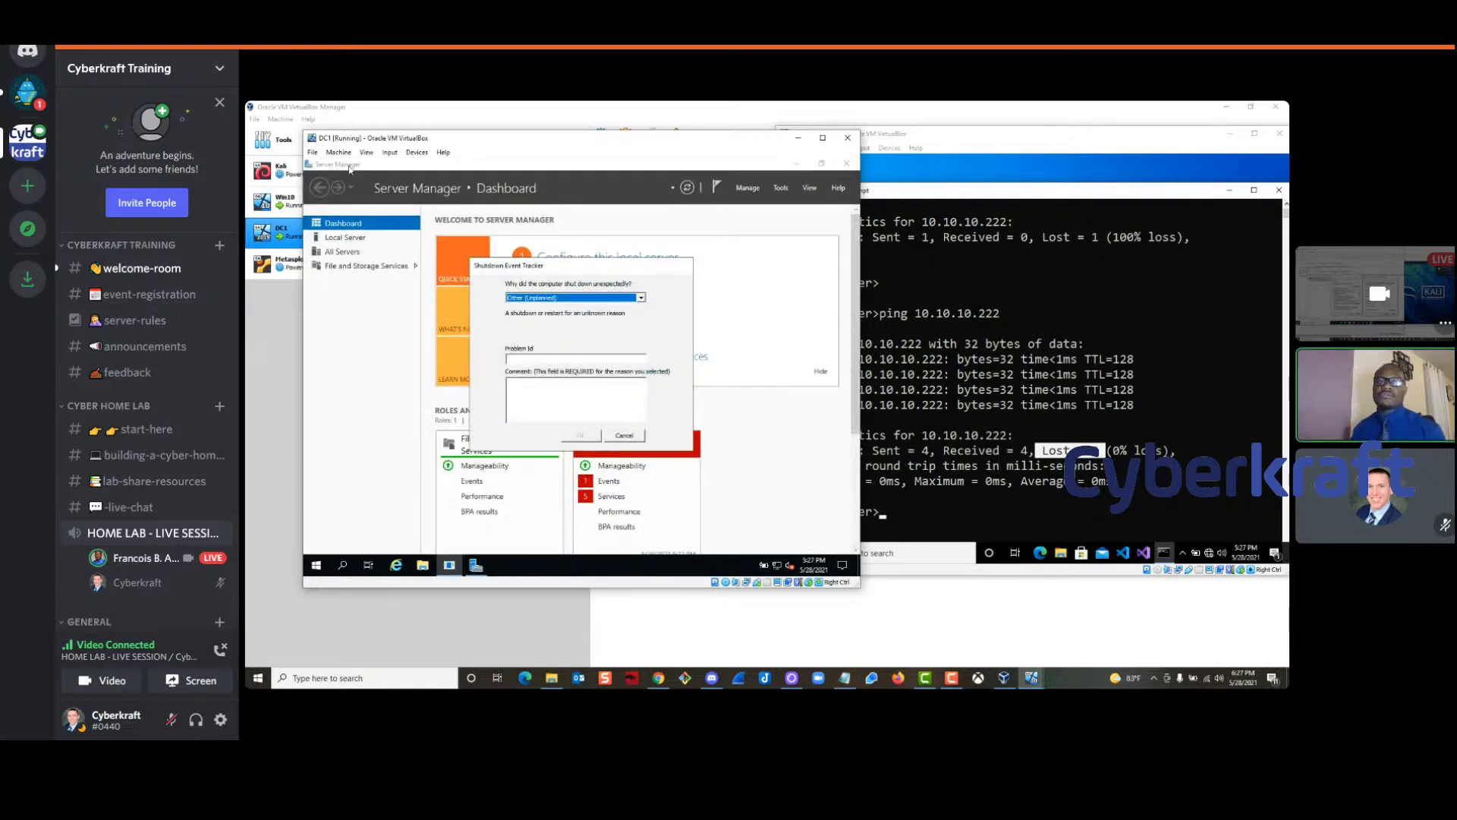
pyautogui.click(848, 165)
pyautogui.click(848, 165)
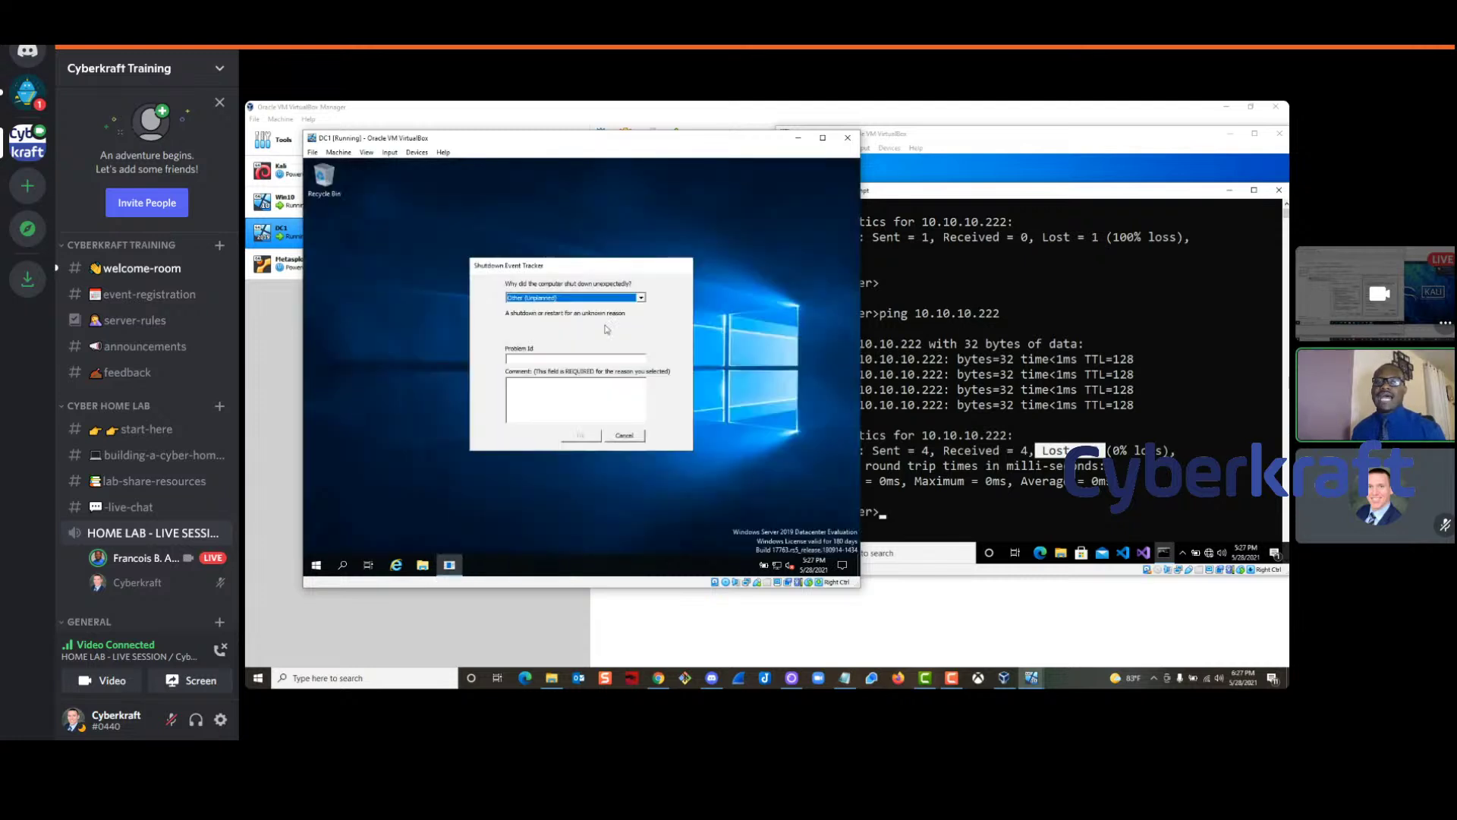
pyautogui.click(625, 436)
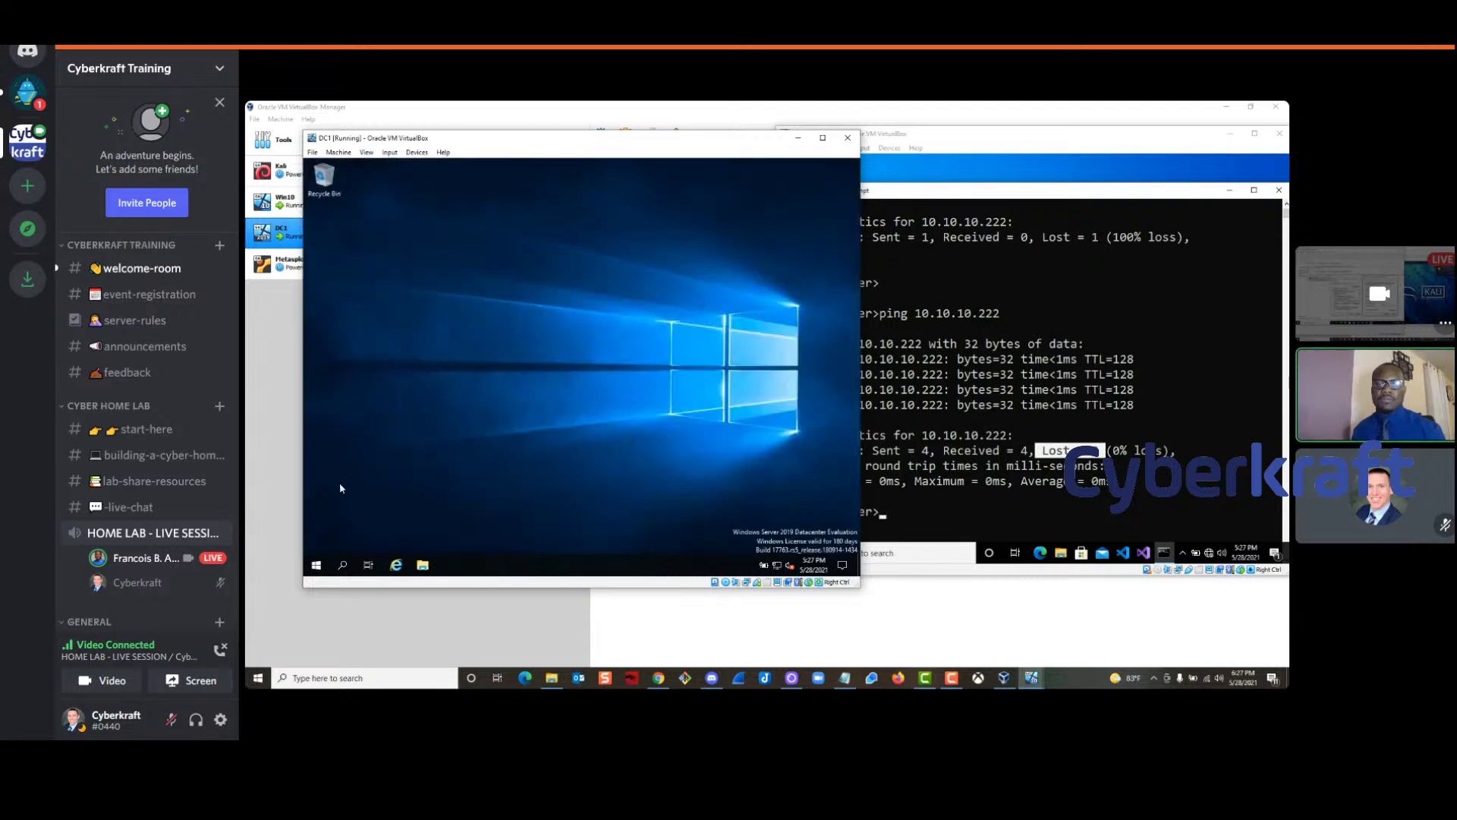
# Relaunch Server Manager from Start, then switch to Discord's lab-share-resources channel
pyautogui.click(315, 565)
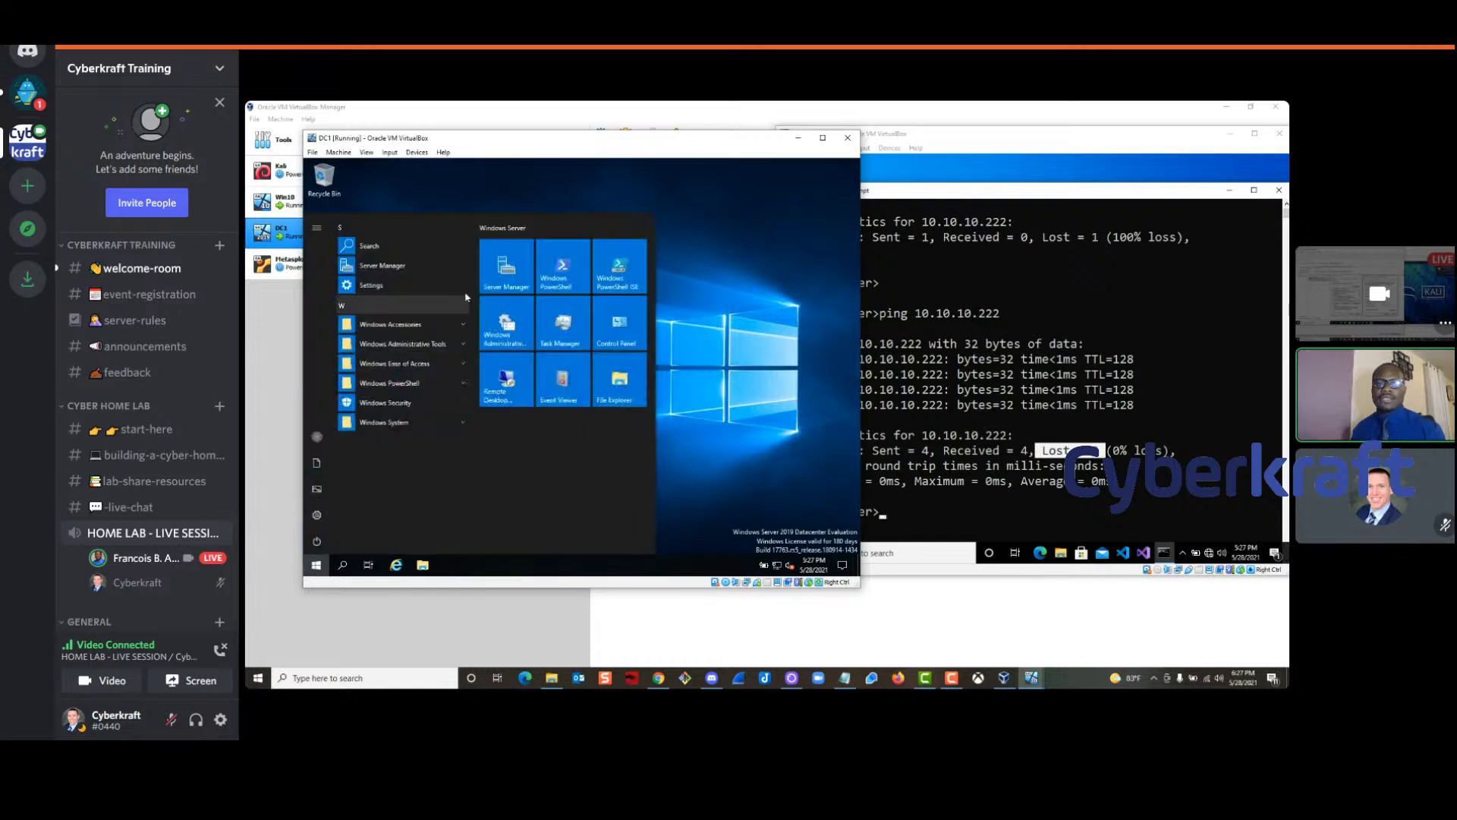
pyautogui.click(513, 268)
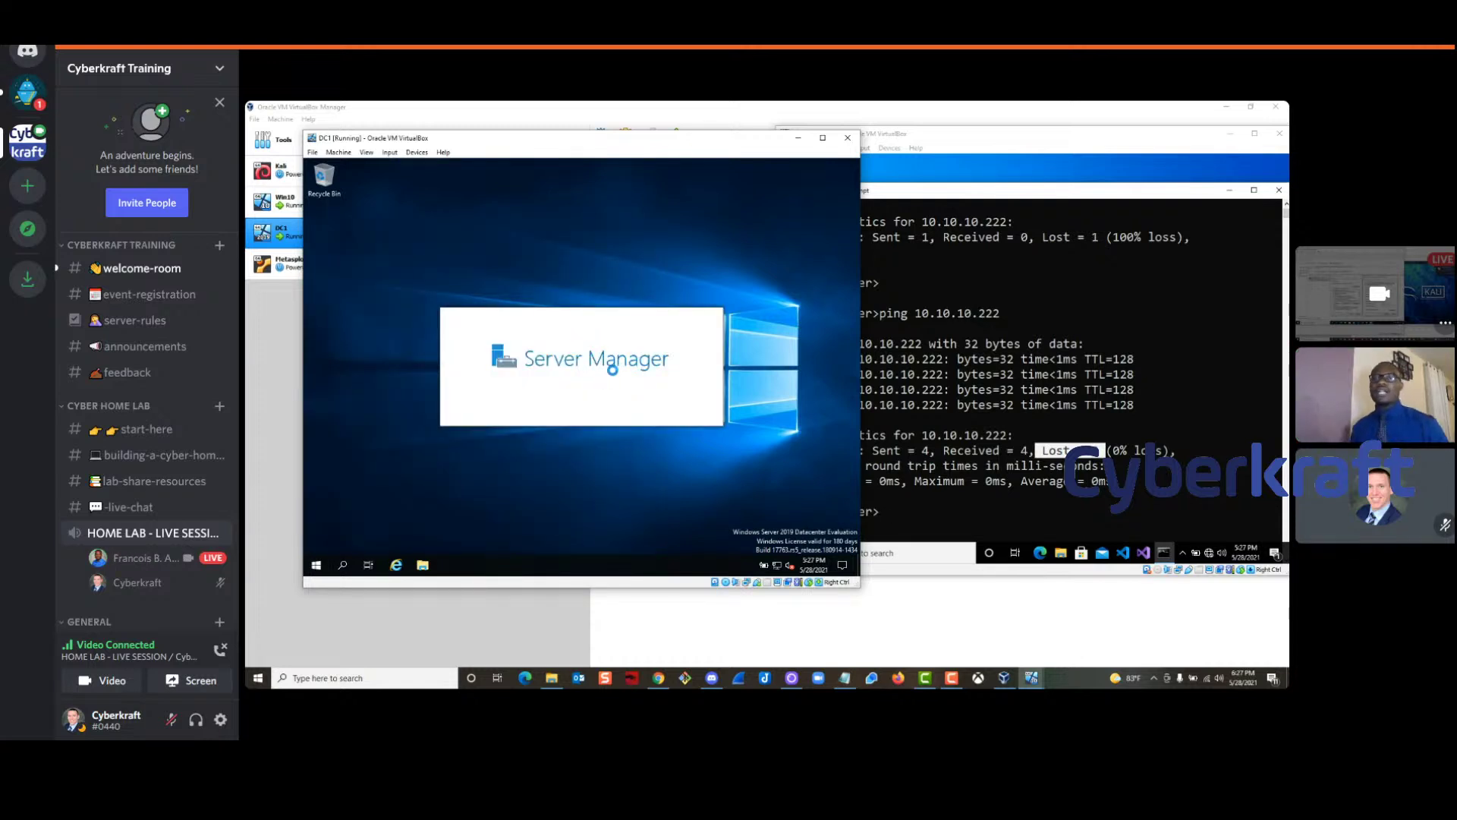
pyautogui.moveTo(573, 144); pyautogui.dragTo(629, 143)
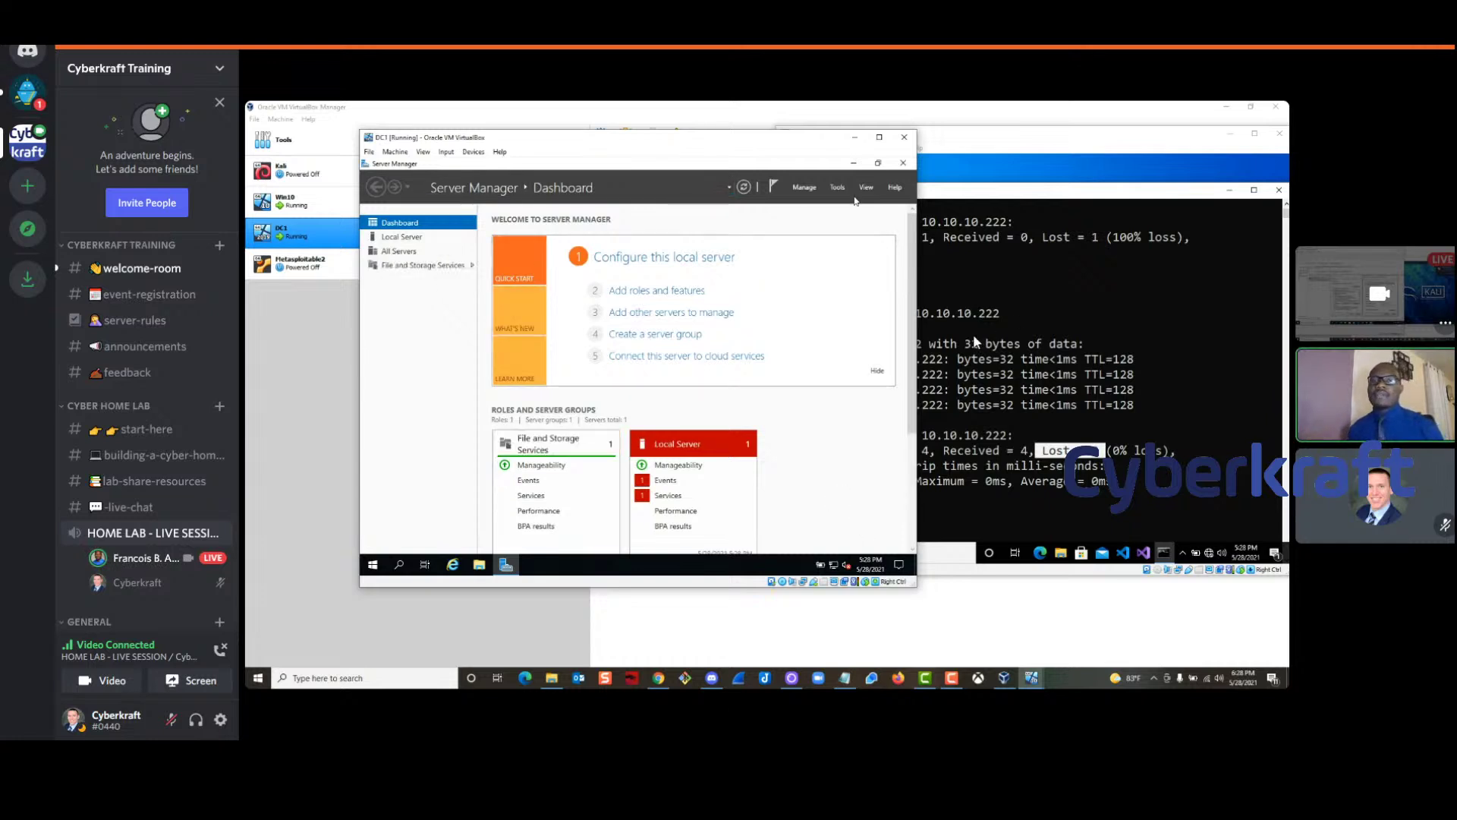
pyautogui.click(803, 188)
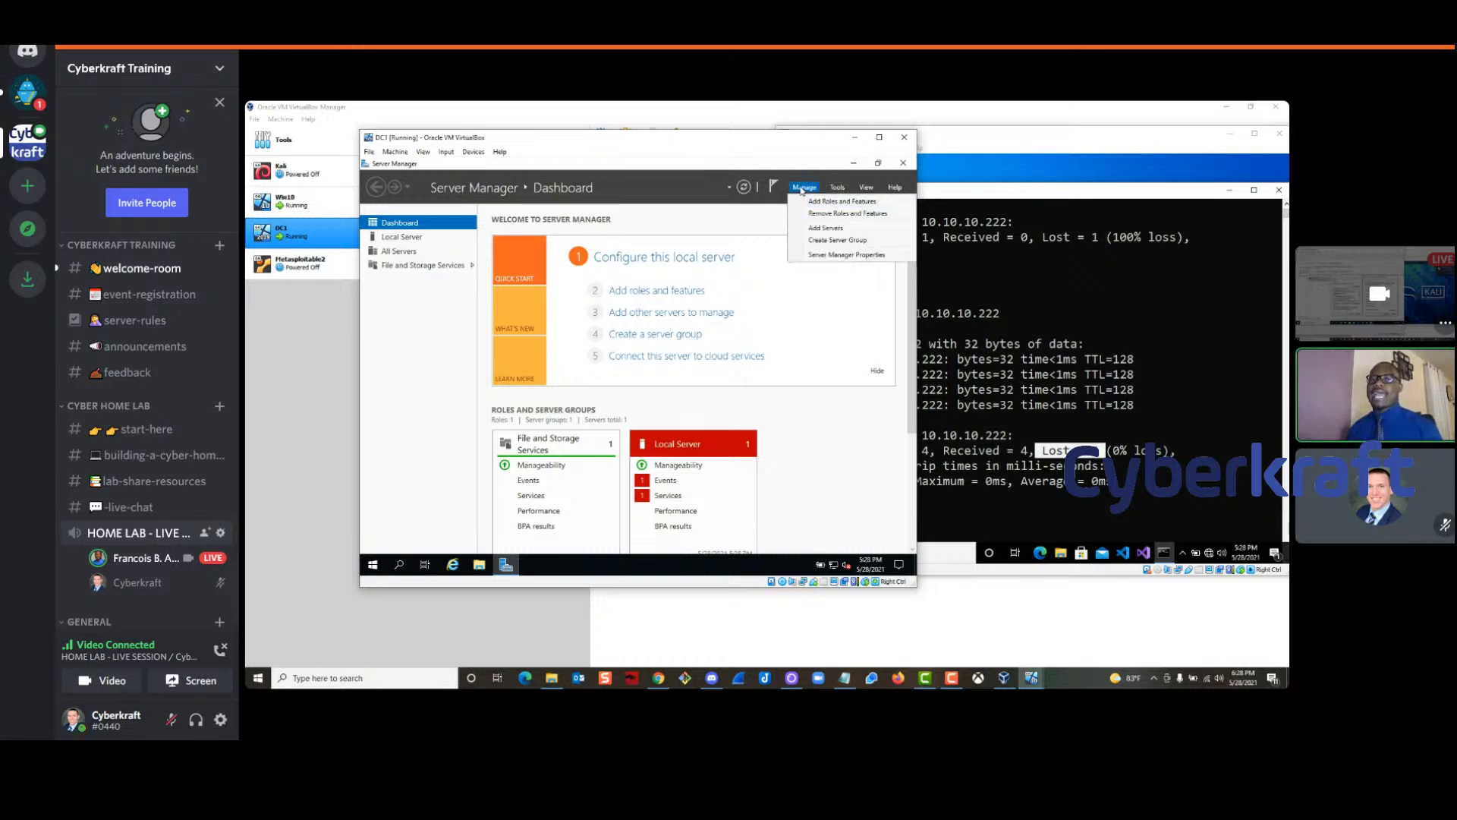
pyautogui.click(486, 186)
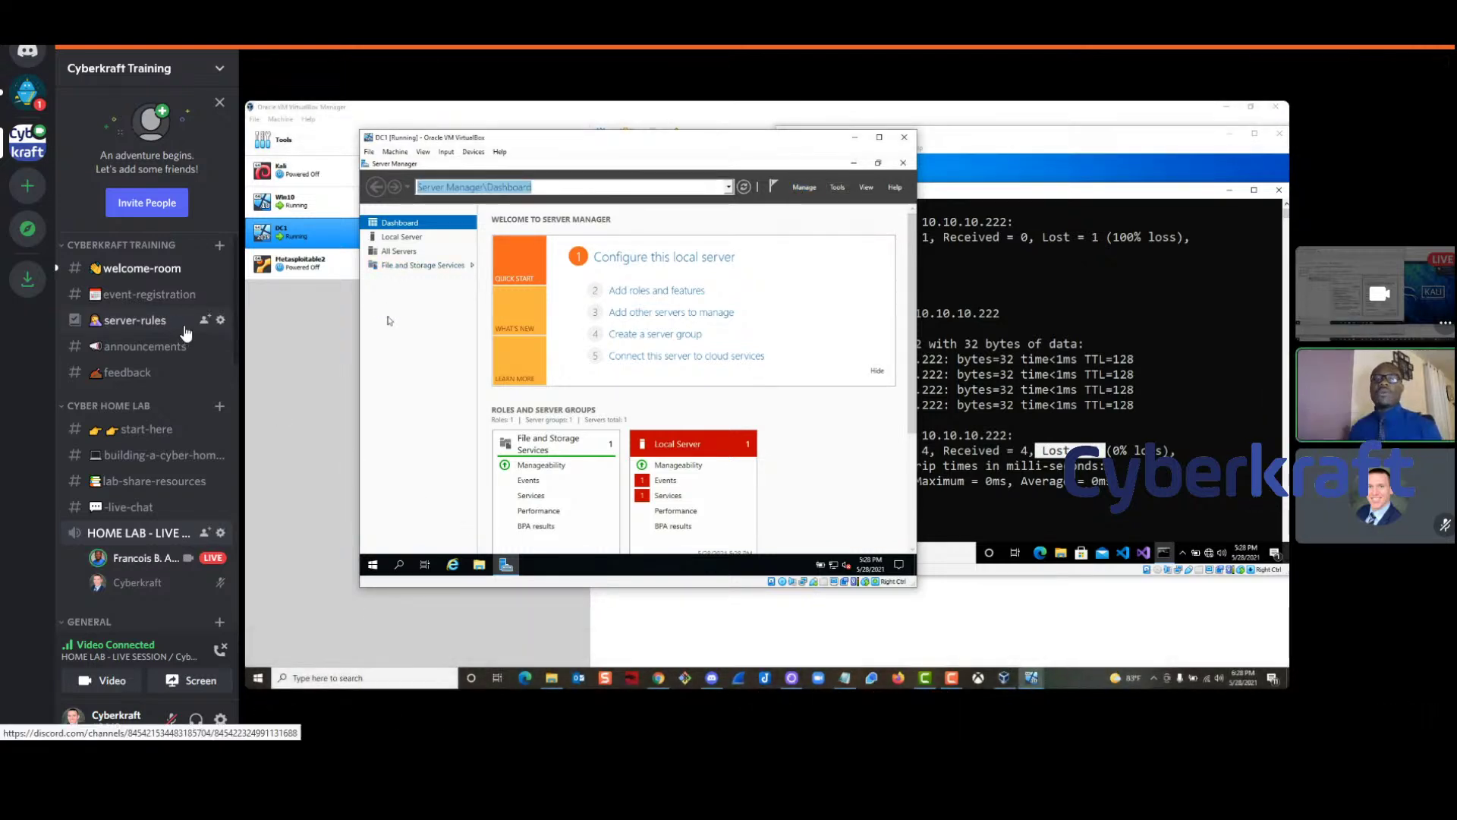
pyautogui.click(129, 507)
pyautogui.click(152, 481)
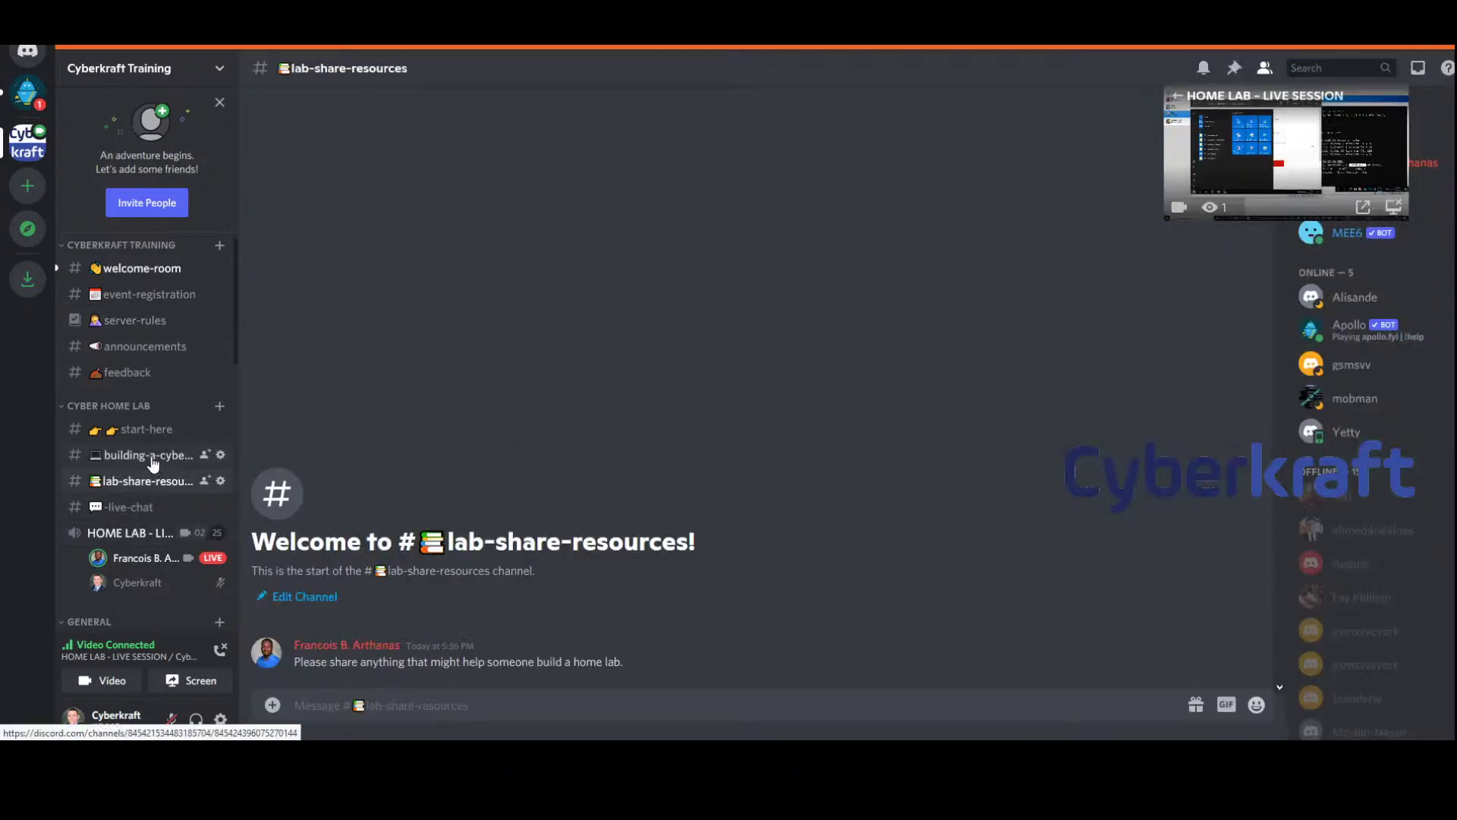
pyautogui.click(151, 456)
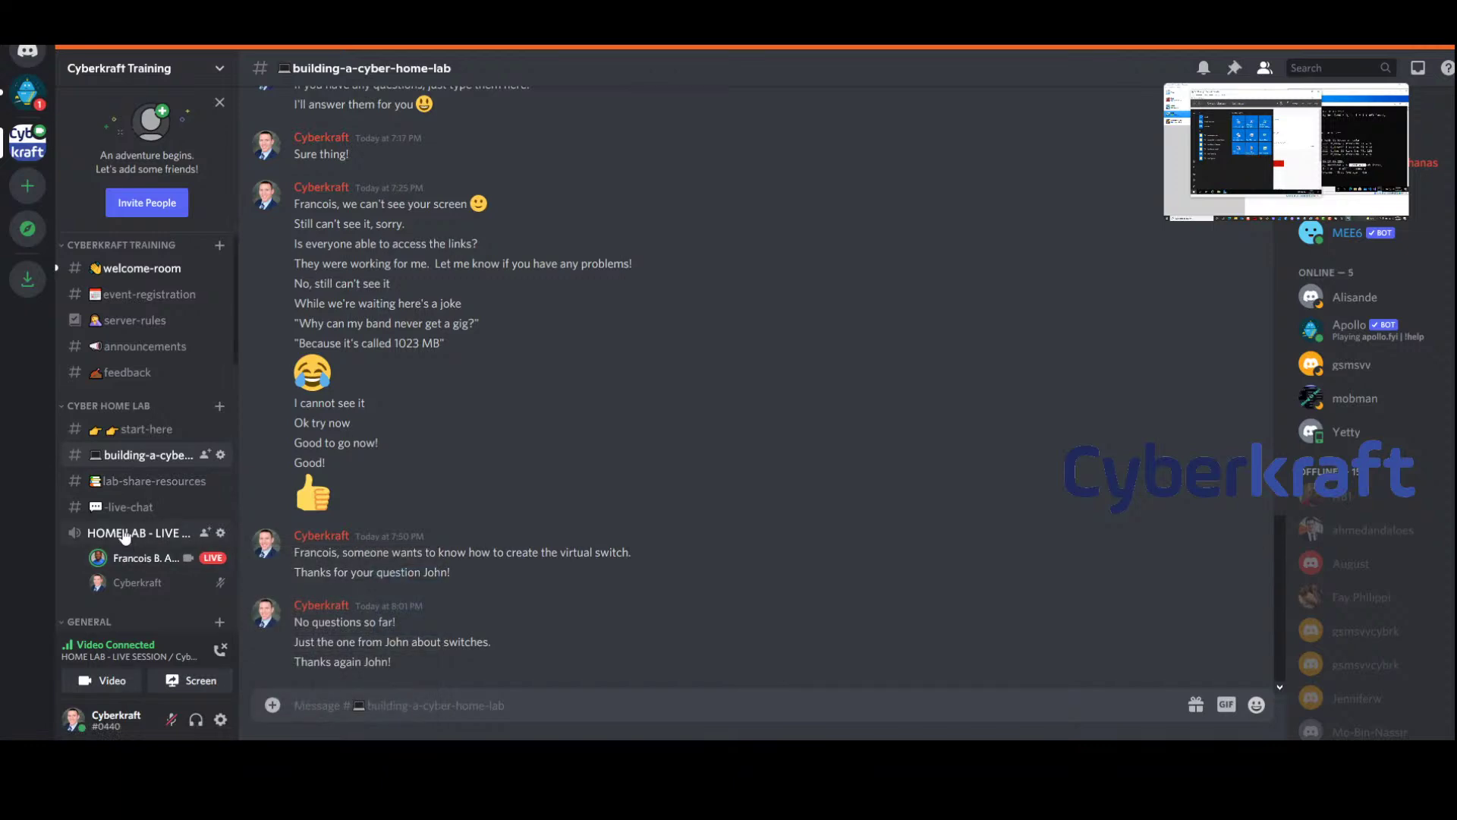
pyautogui.click(125, 534)
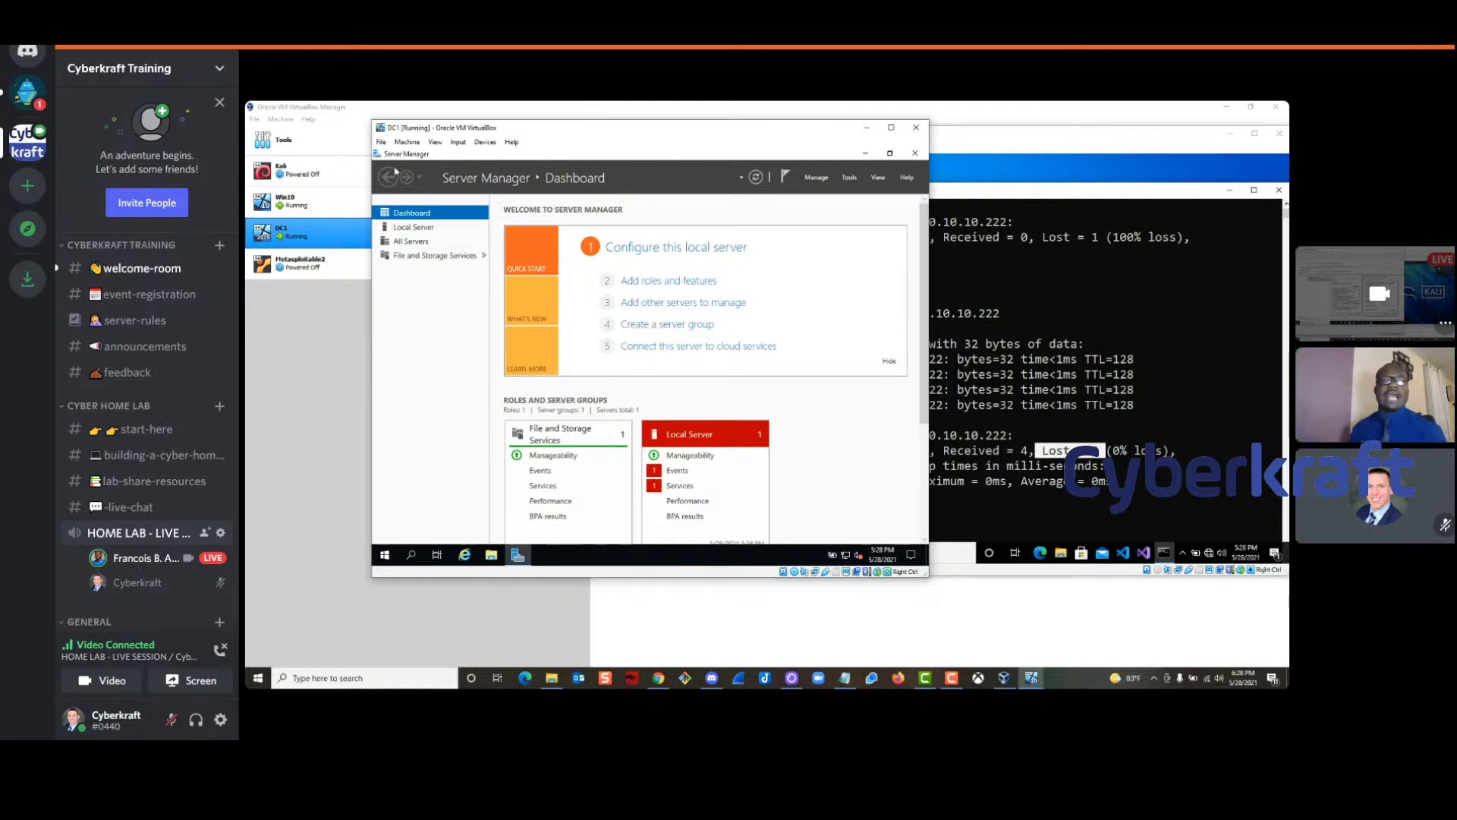
# Start Add Roles and Features and advance with role-based installation and DC1 as the destination server
pyautogui.click(825, 182)
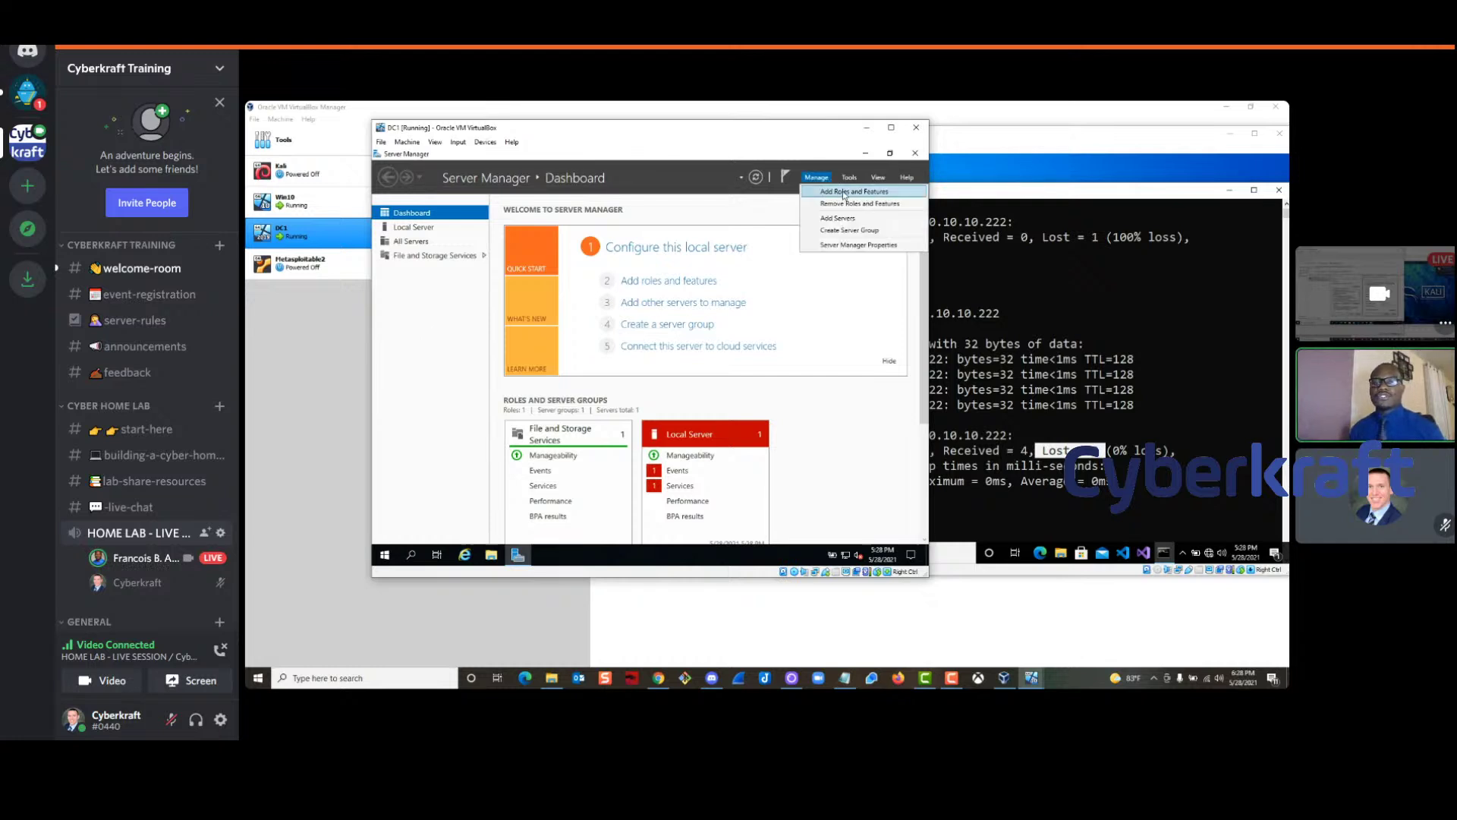
pyautogui.click(844, 192)
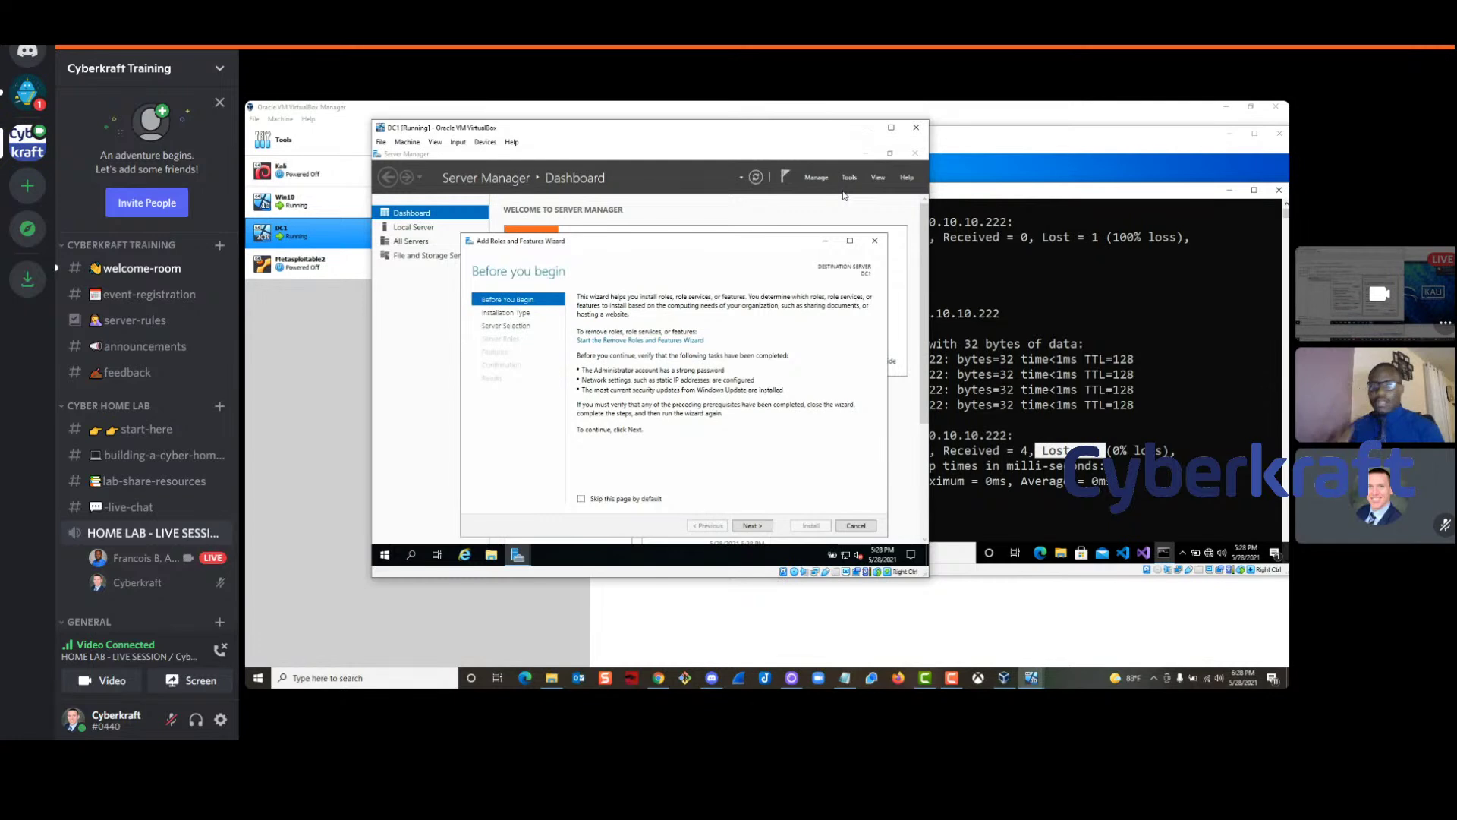
pyautogui.moveTo(1310, 630)
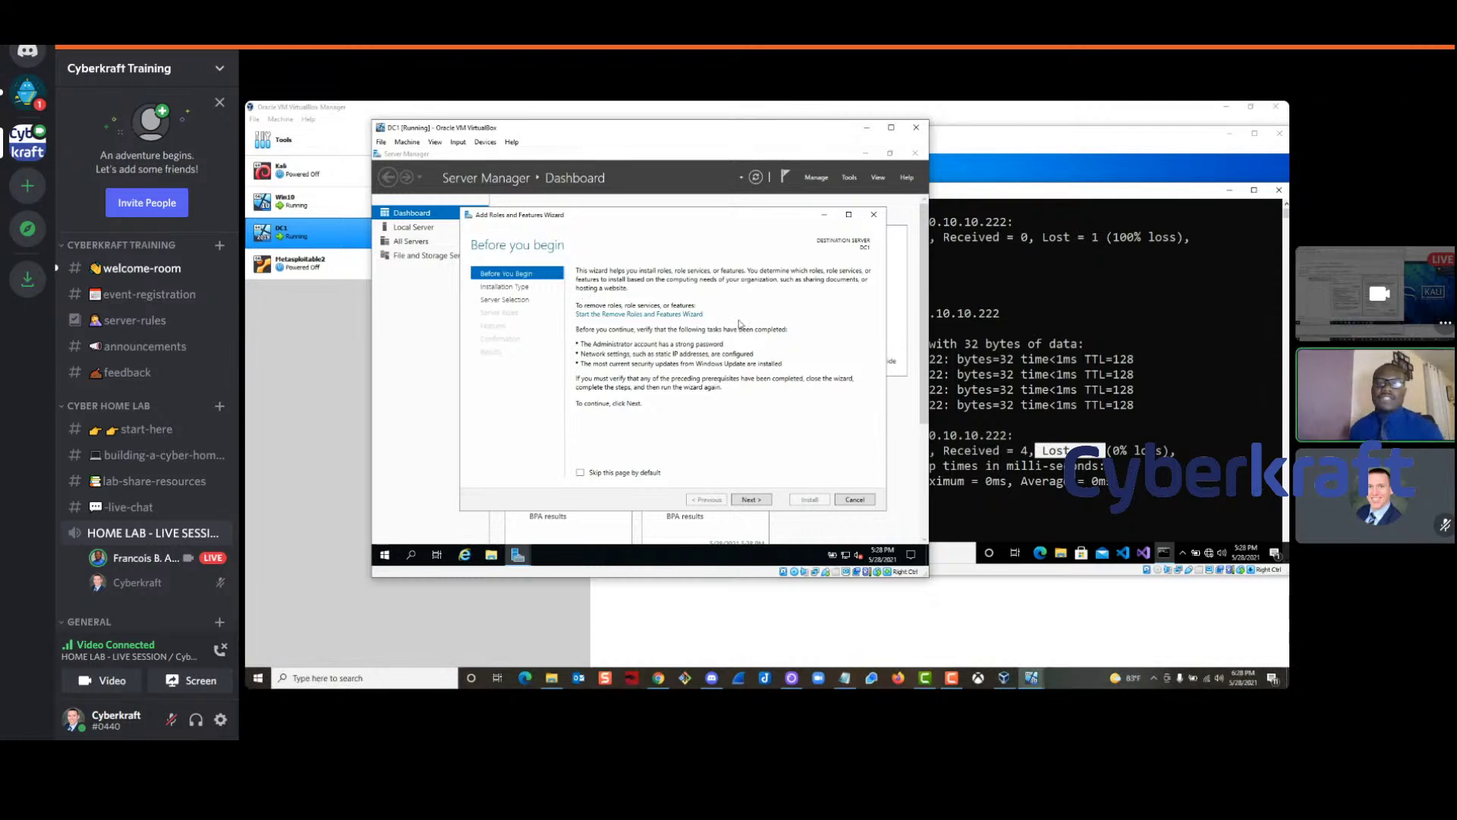
pyautogui.click(747, 501)
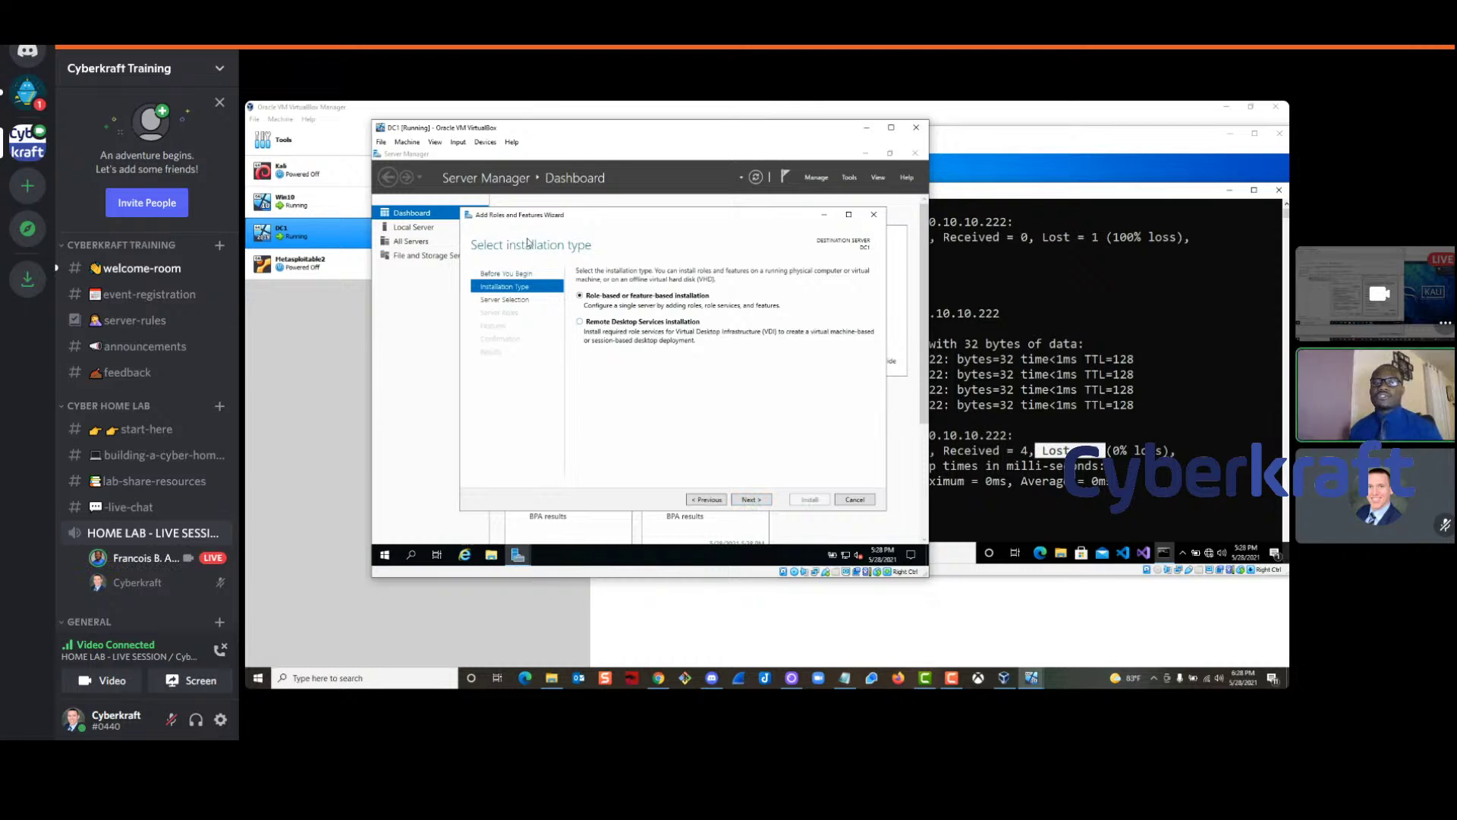
pyautogui.click(753, 500)
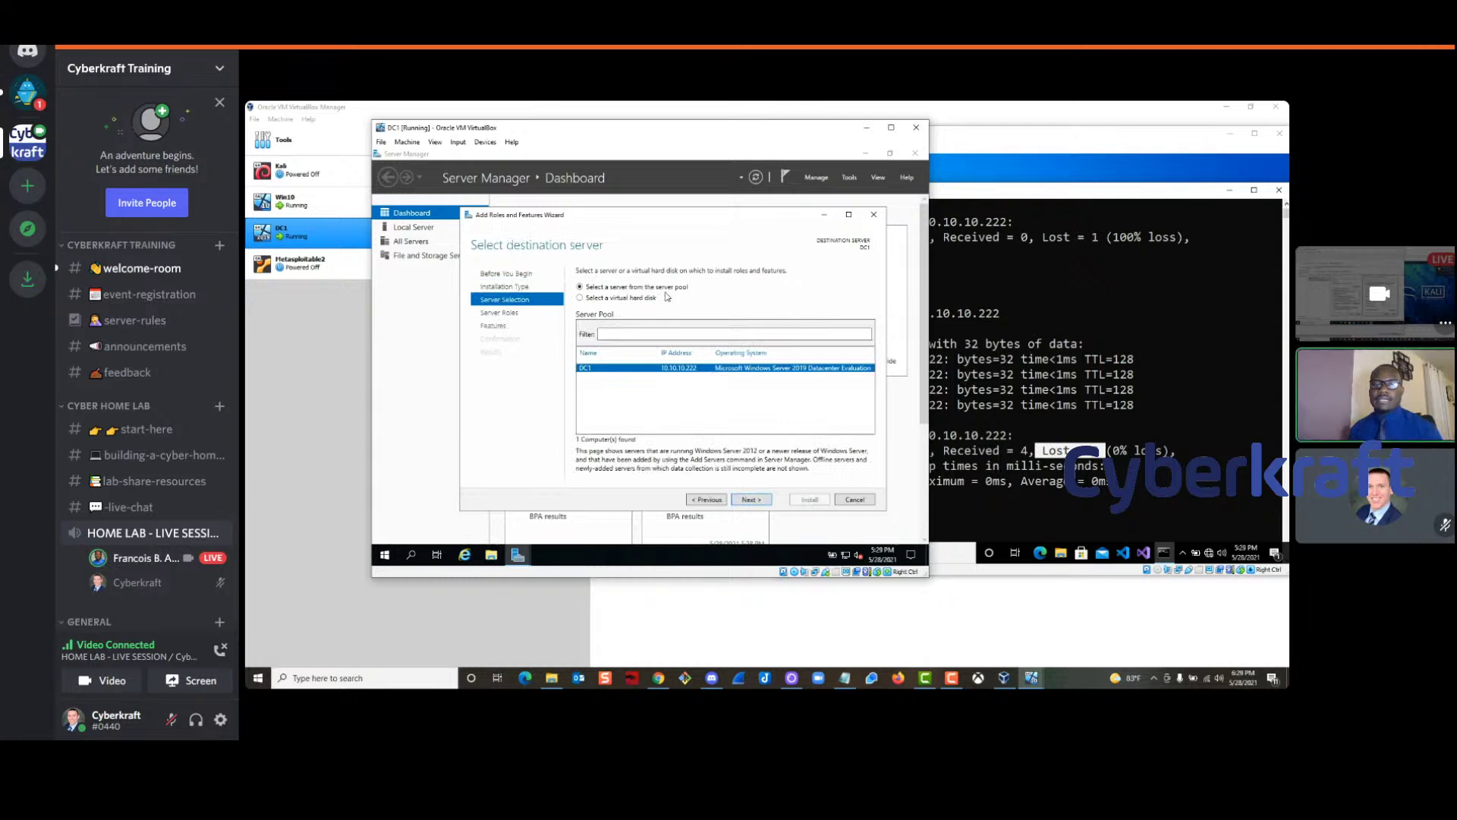
pyautogui.click(753, 500)
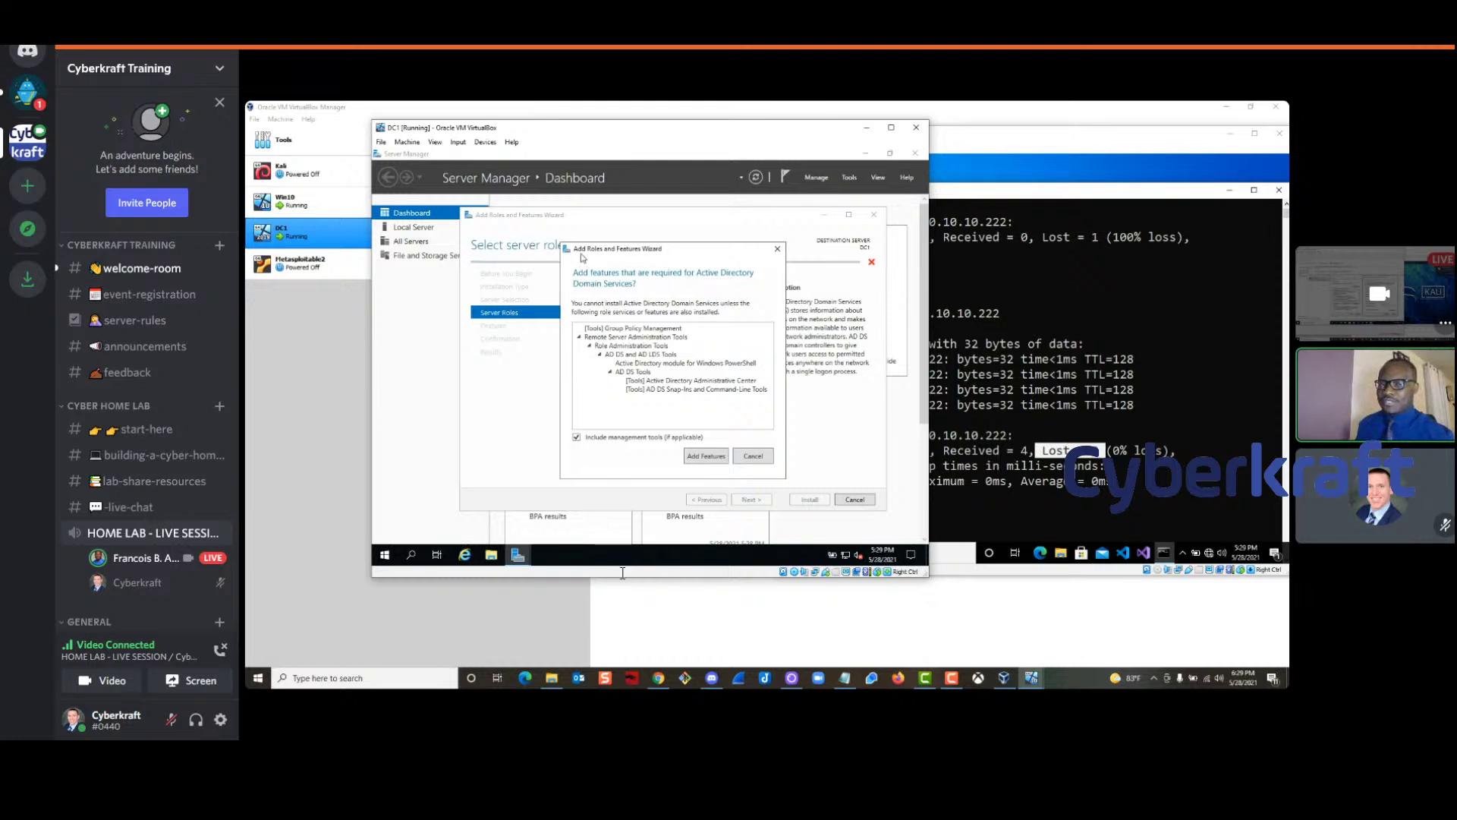
# Select Active Directory Domain Services and DNS Server, accepting their required features
pyautogui.click(696, 456)
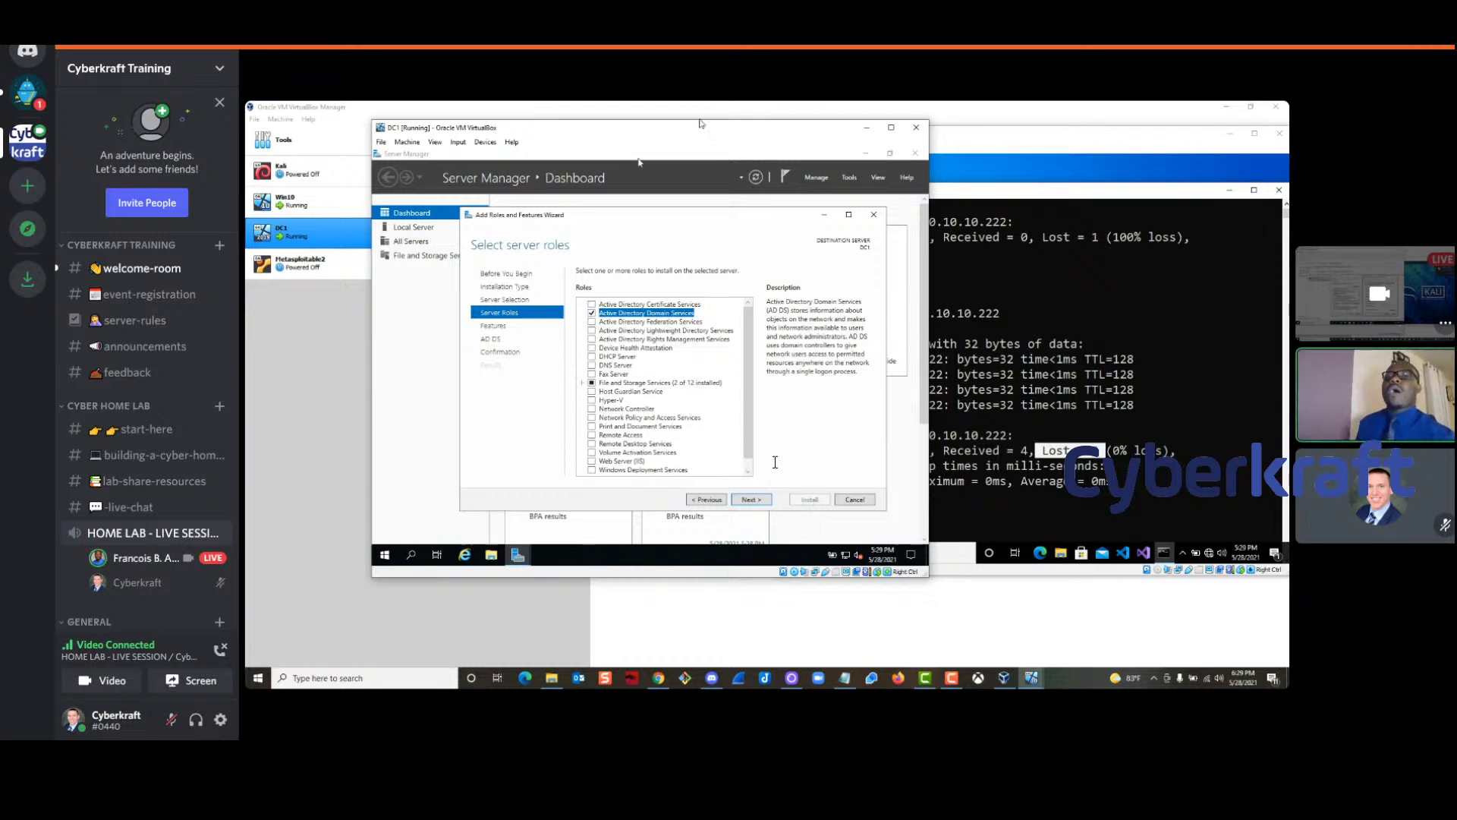
pyautogui.moveTo(689, 137); pyautogui.dragTo(610, 143)
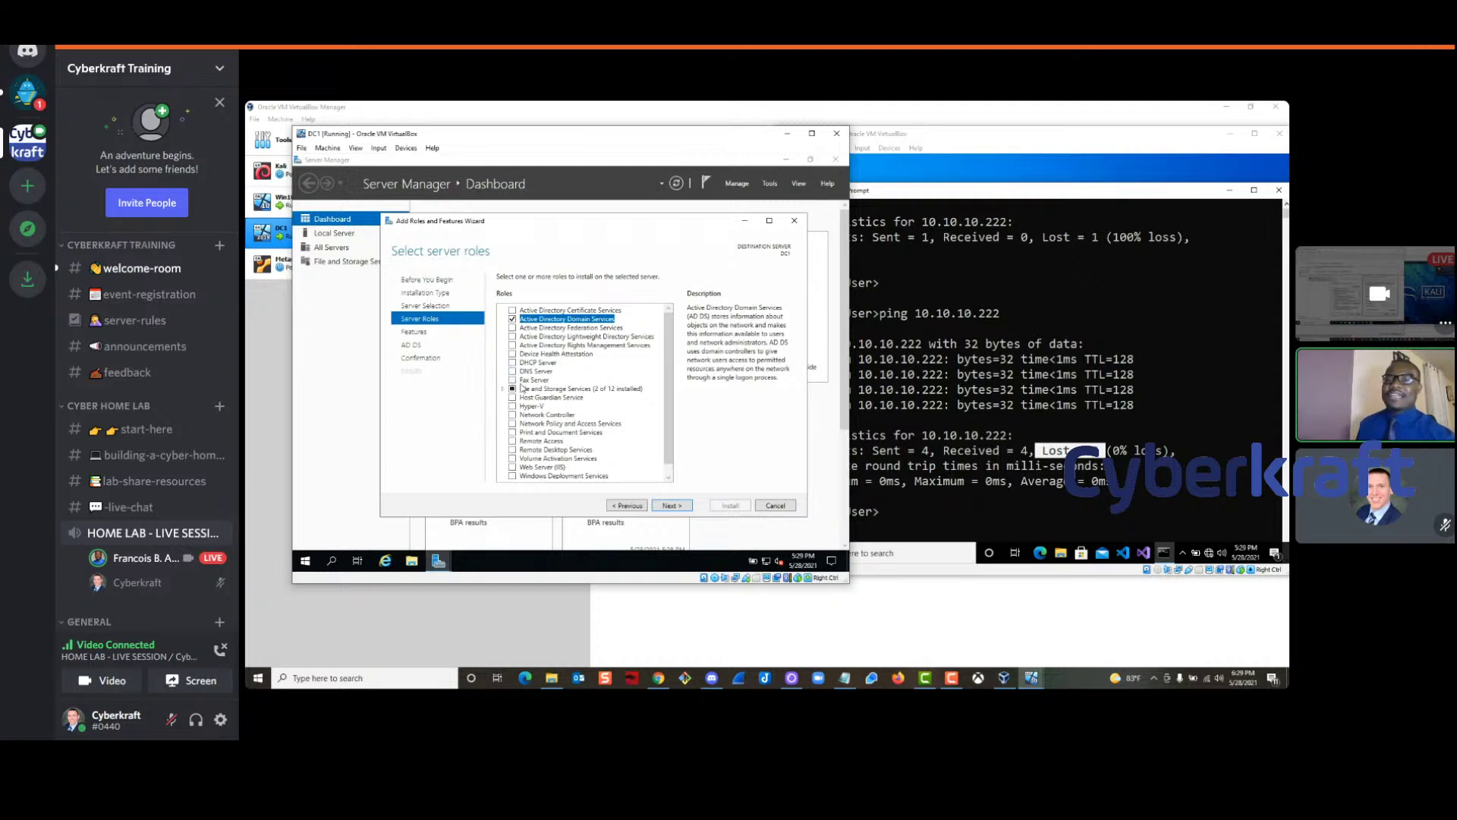
pyautogui.click(943, 141)
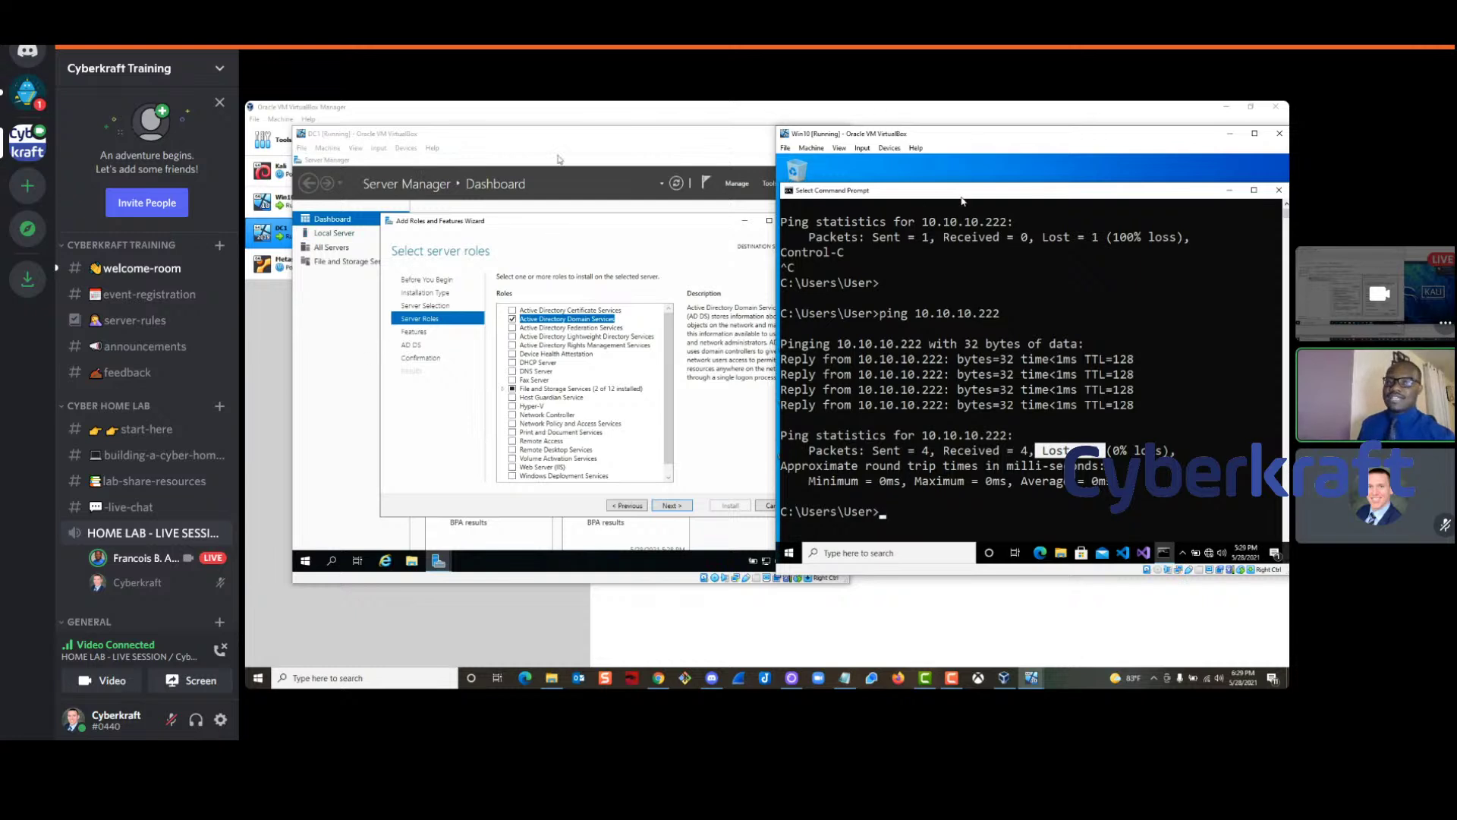
pyautogui.click(570, 245)
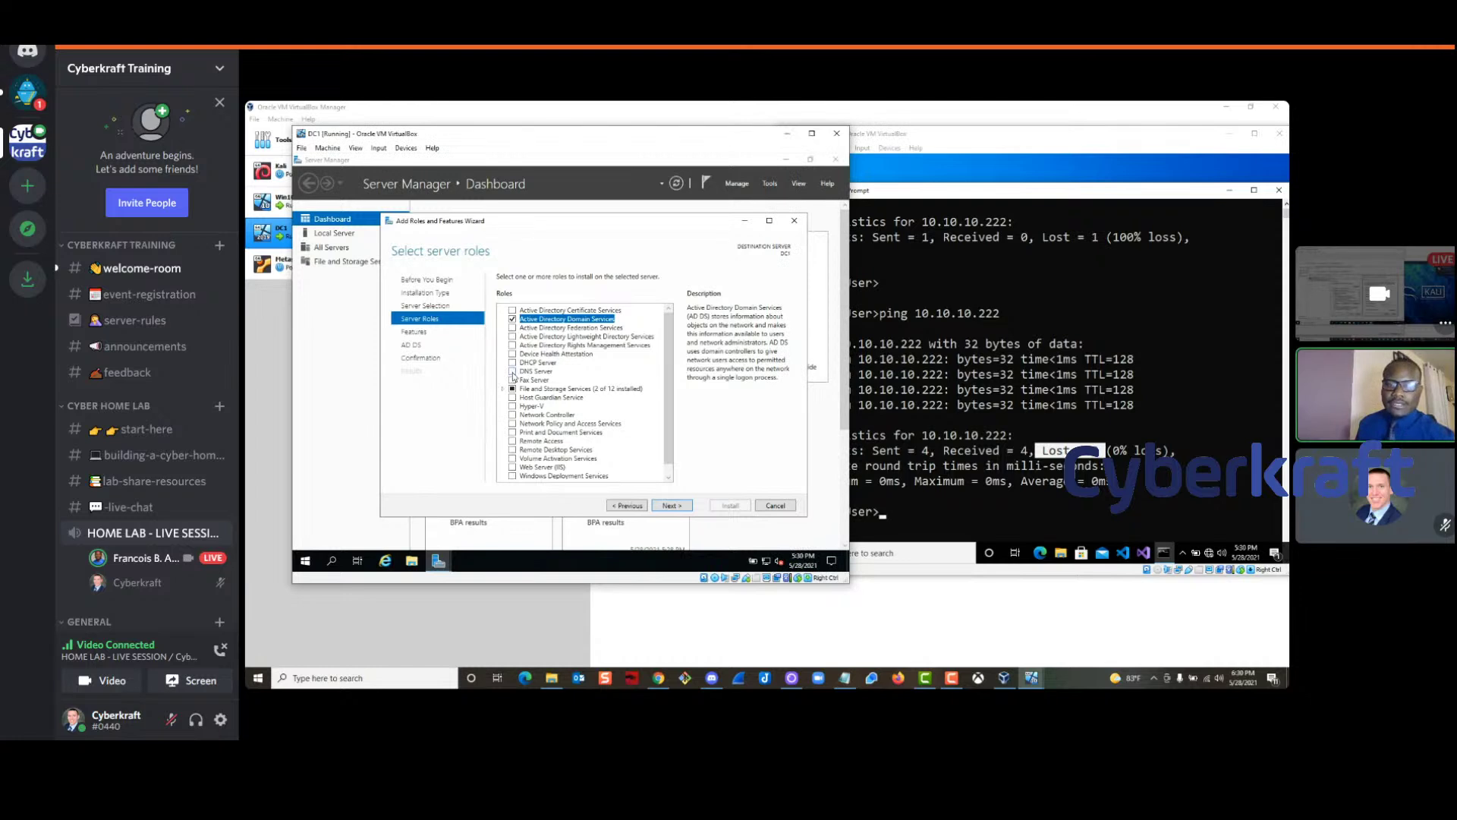
pyautogui.click(513, 372)
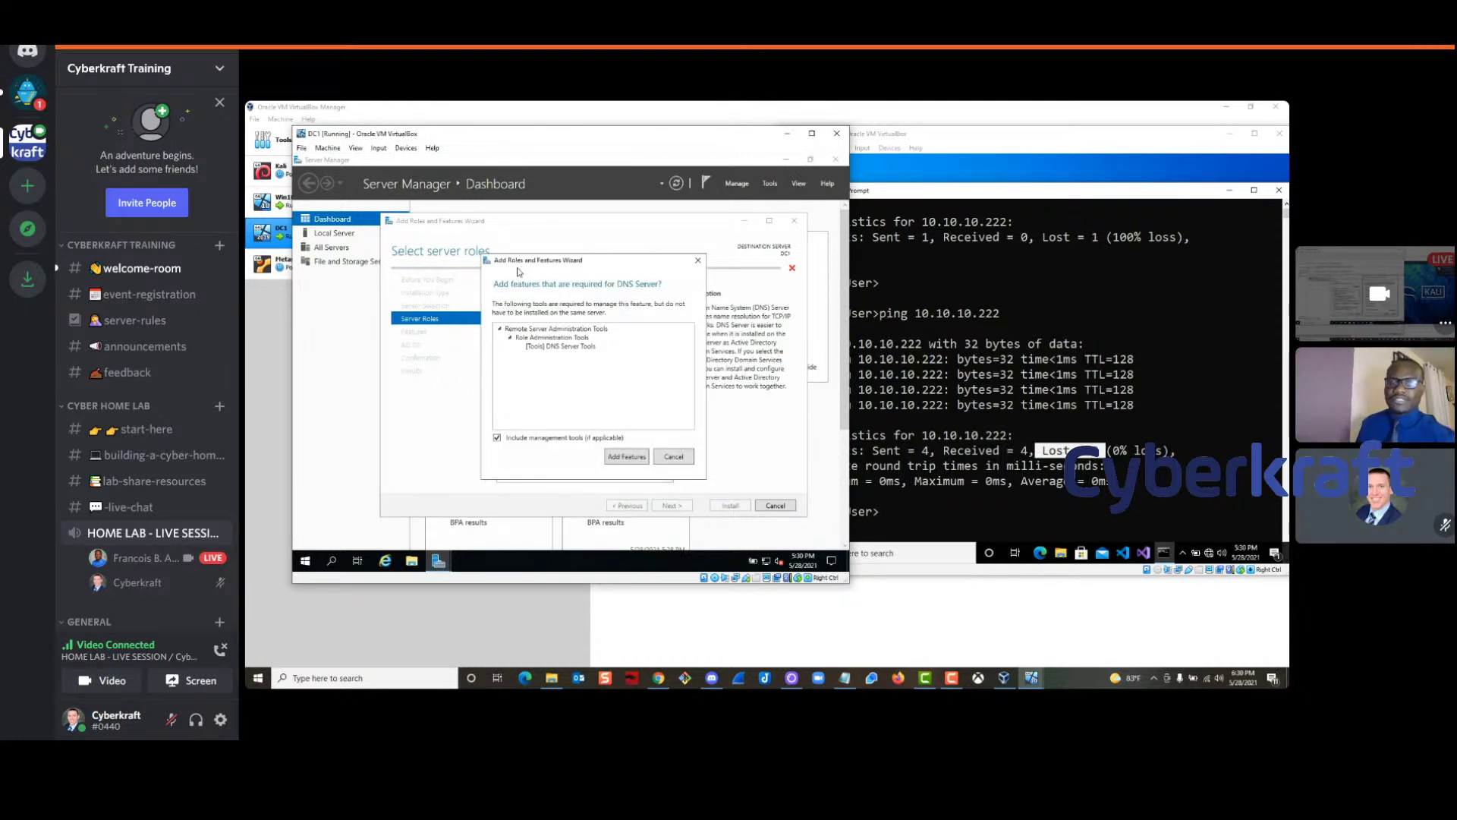
pyautogui.click(624, 457)
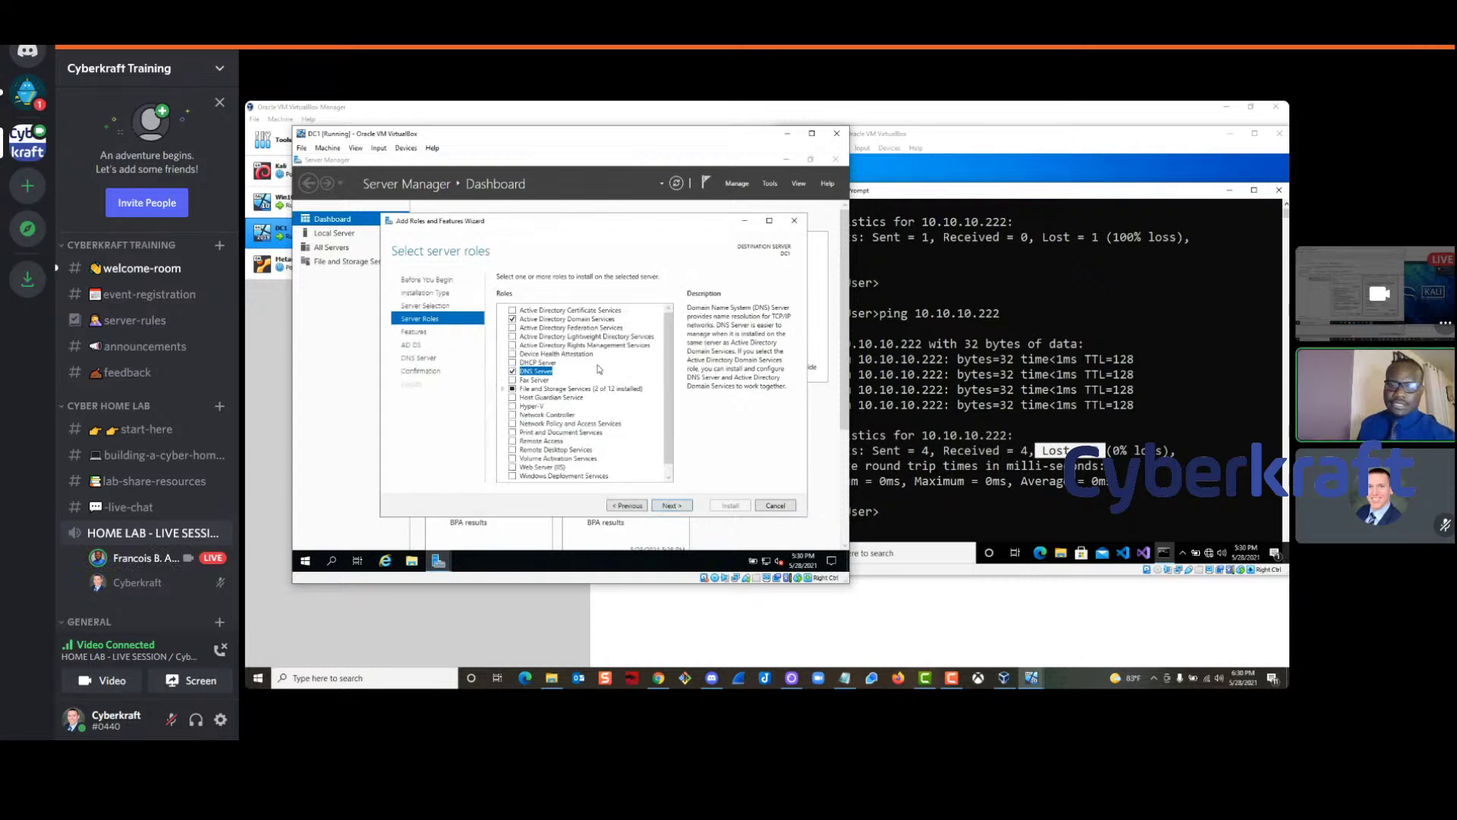
# Skip through the remaining wizard pages and start the installation, shifting the DC1 window right
pyautogui.click(668, 506)
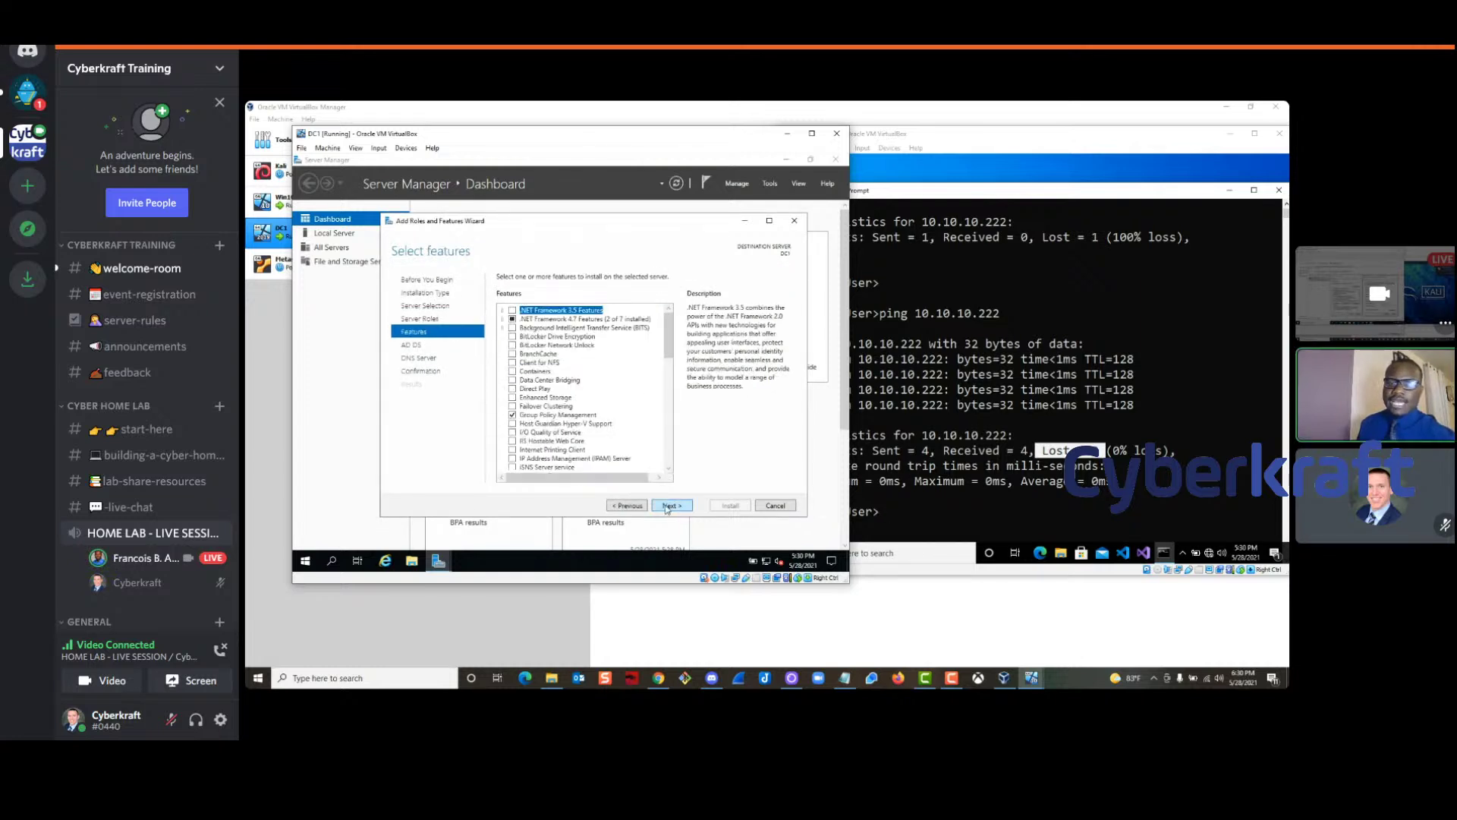
pyautogui.click(671, 506)
pyautogui.click(670, 506)
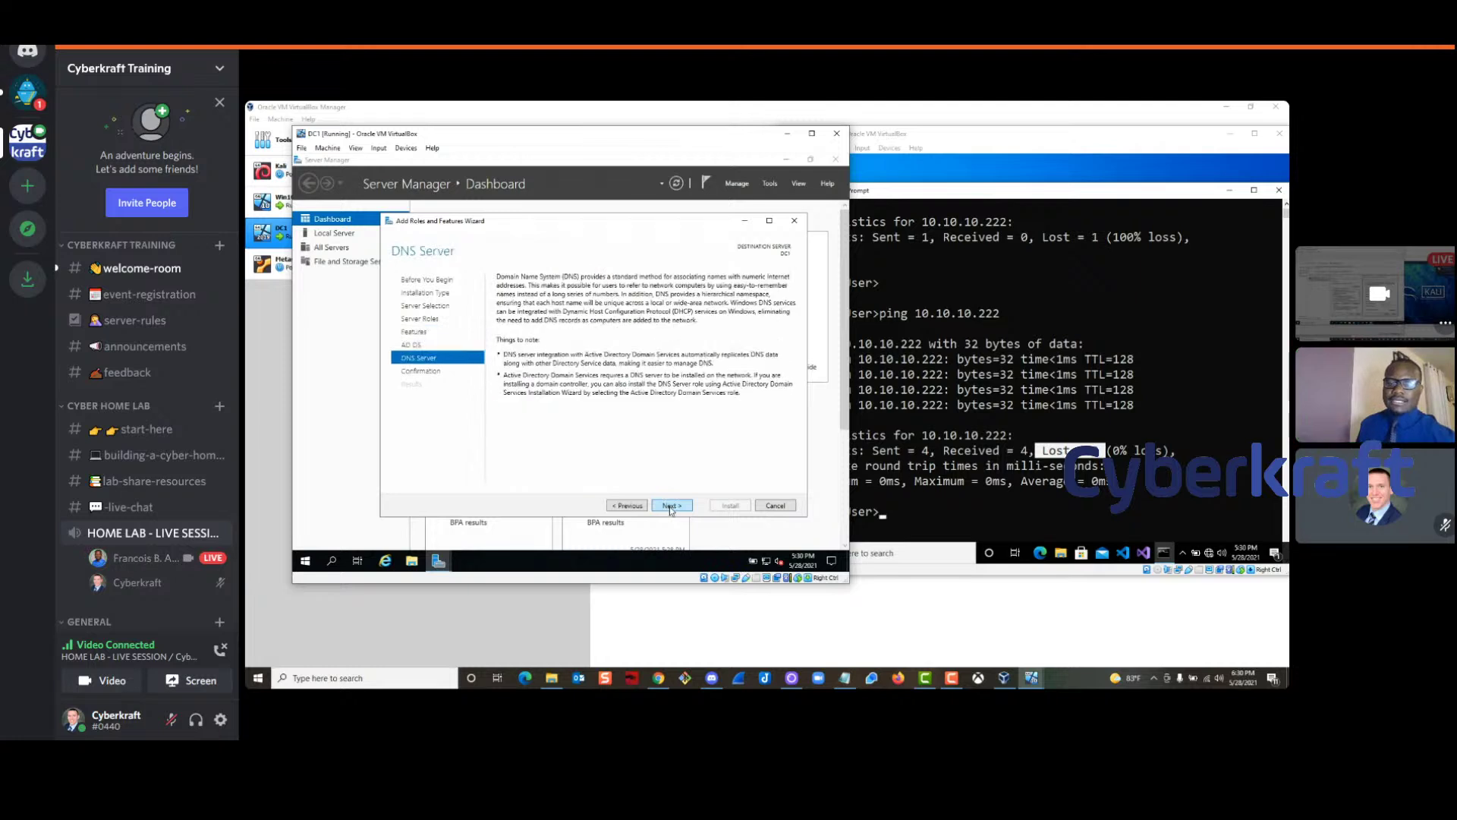
pyautogui.click(670, 506)
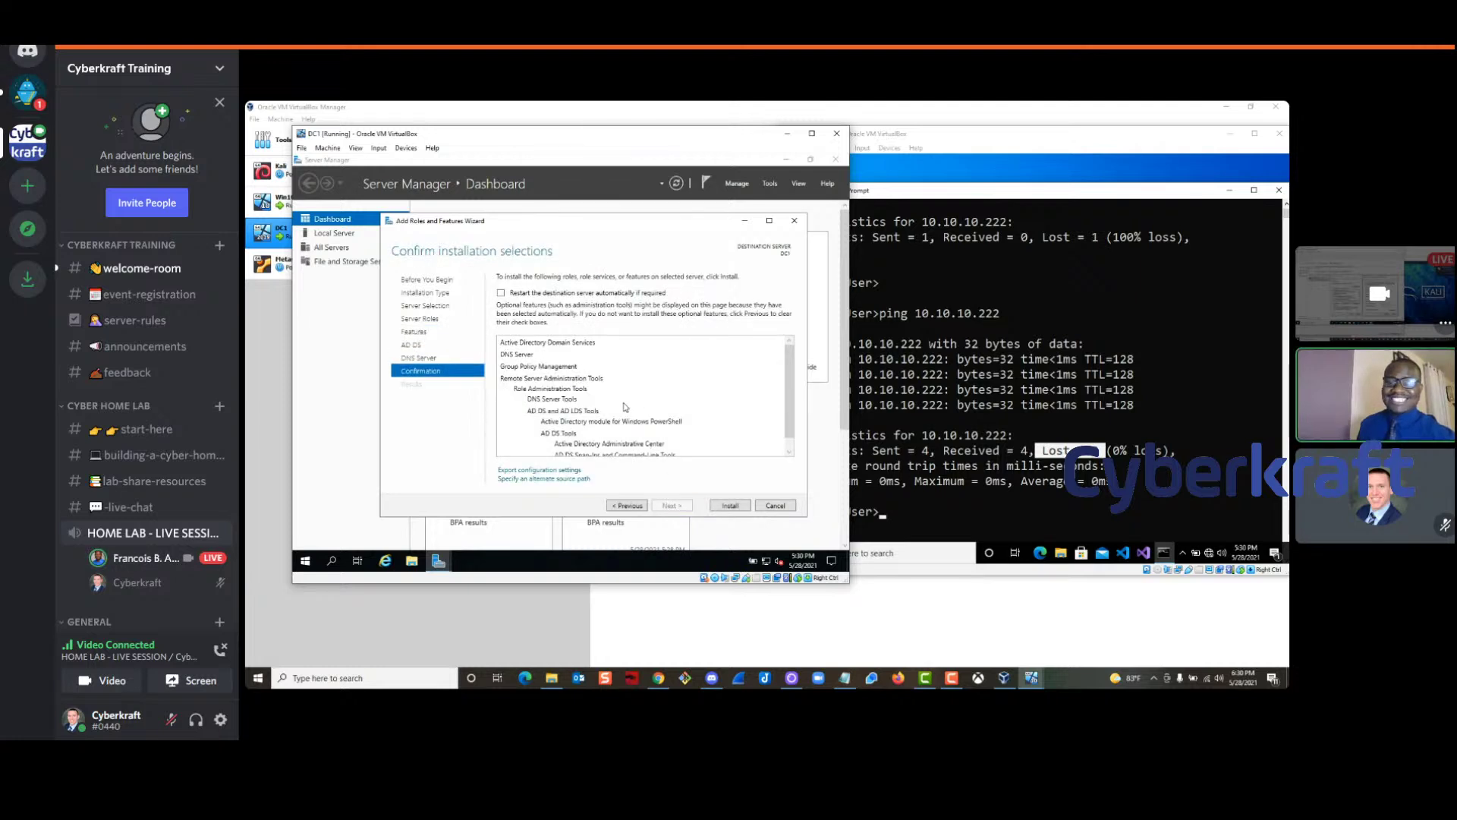
pyautogui.scroll(-1, 626, 413)
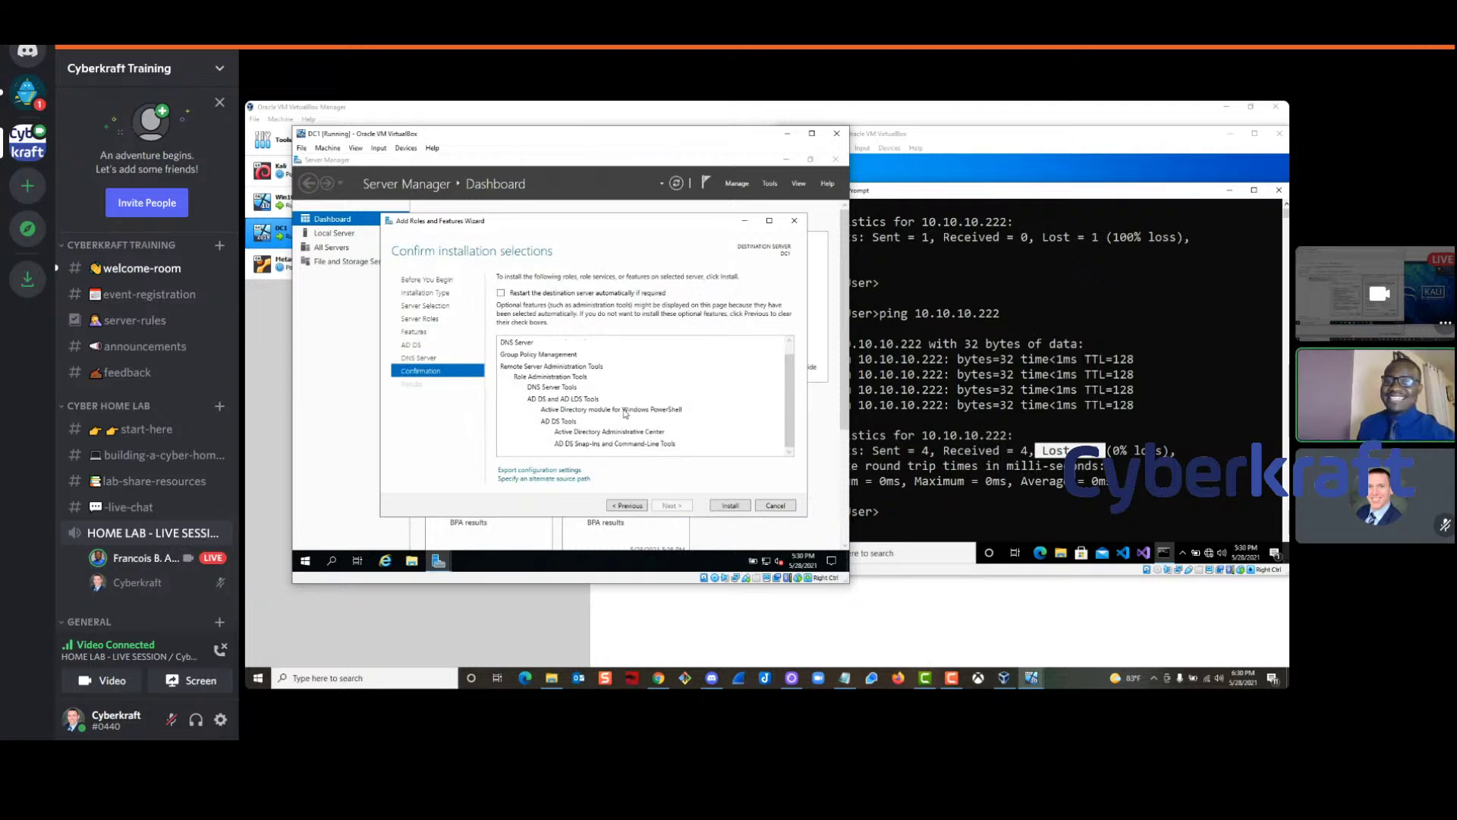
pyautogui.click(723, 507)
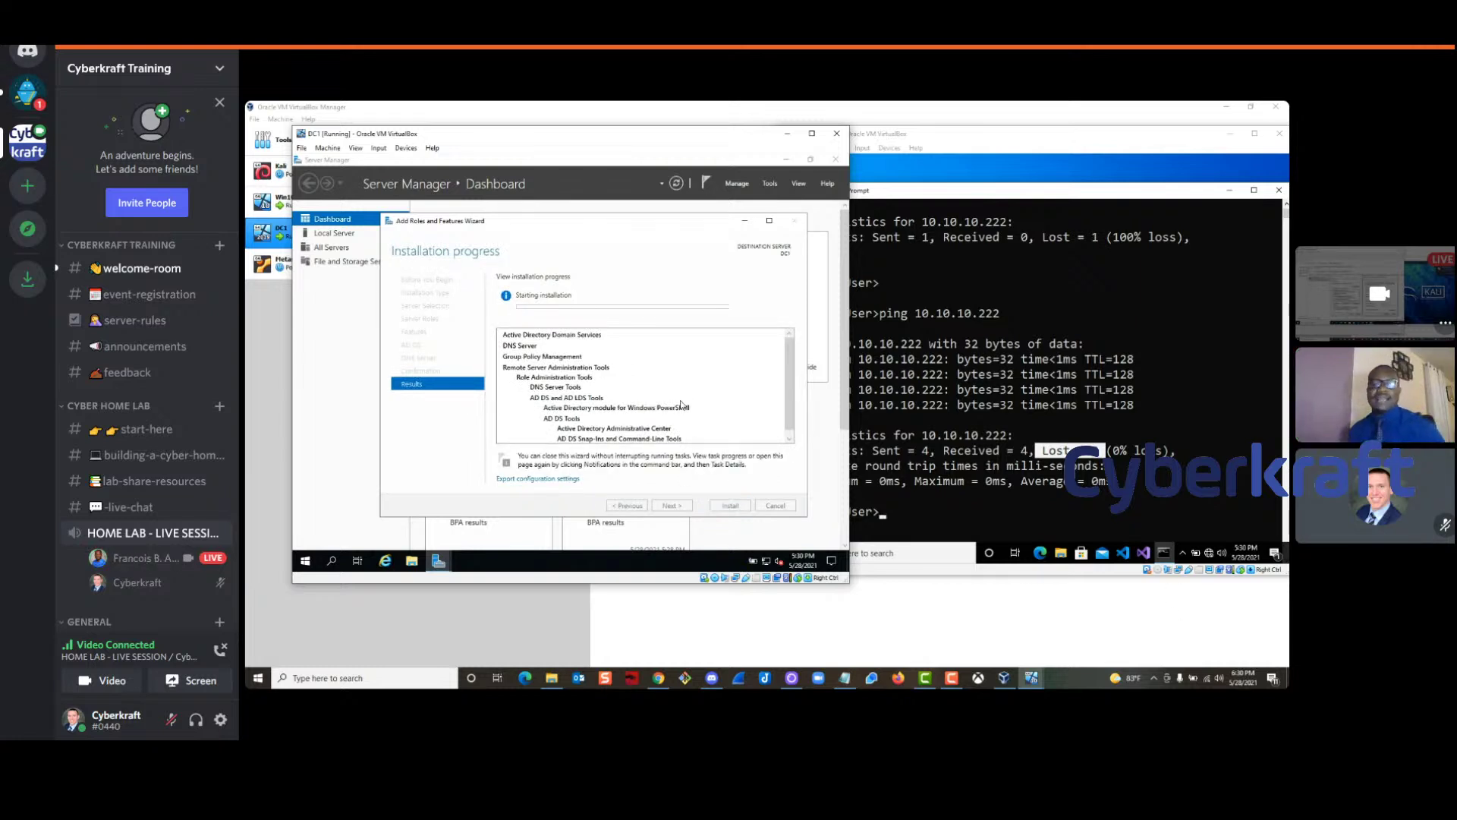
pyautogui.moveTo(618, 135); pyautogui.dragTo(690, 159)
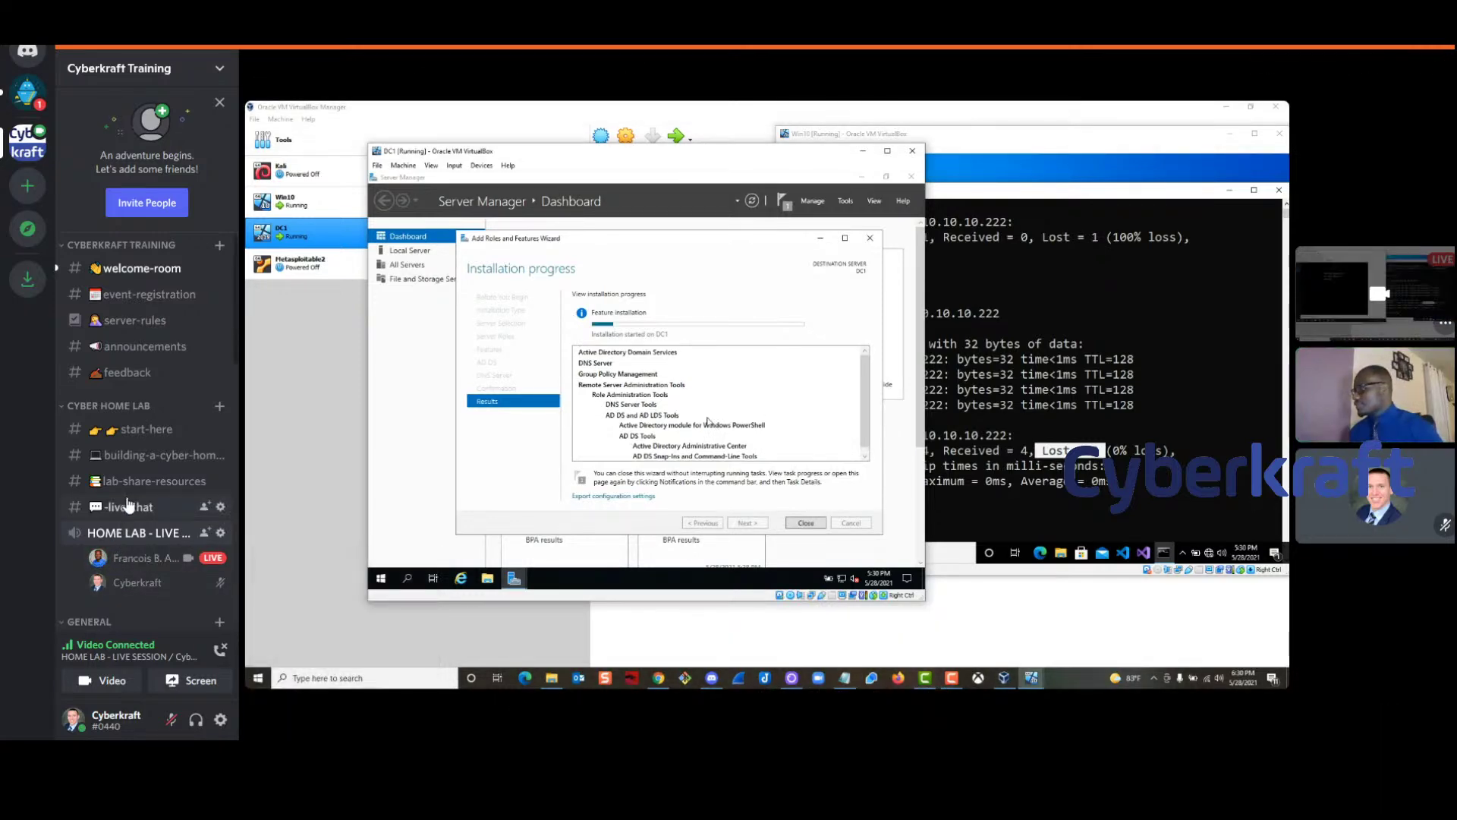
pyautogui.click(129, 507)
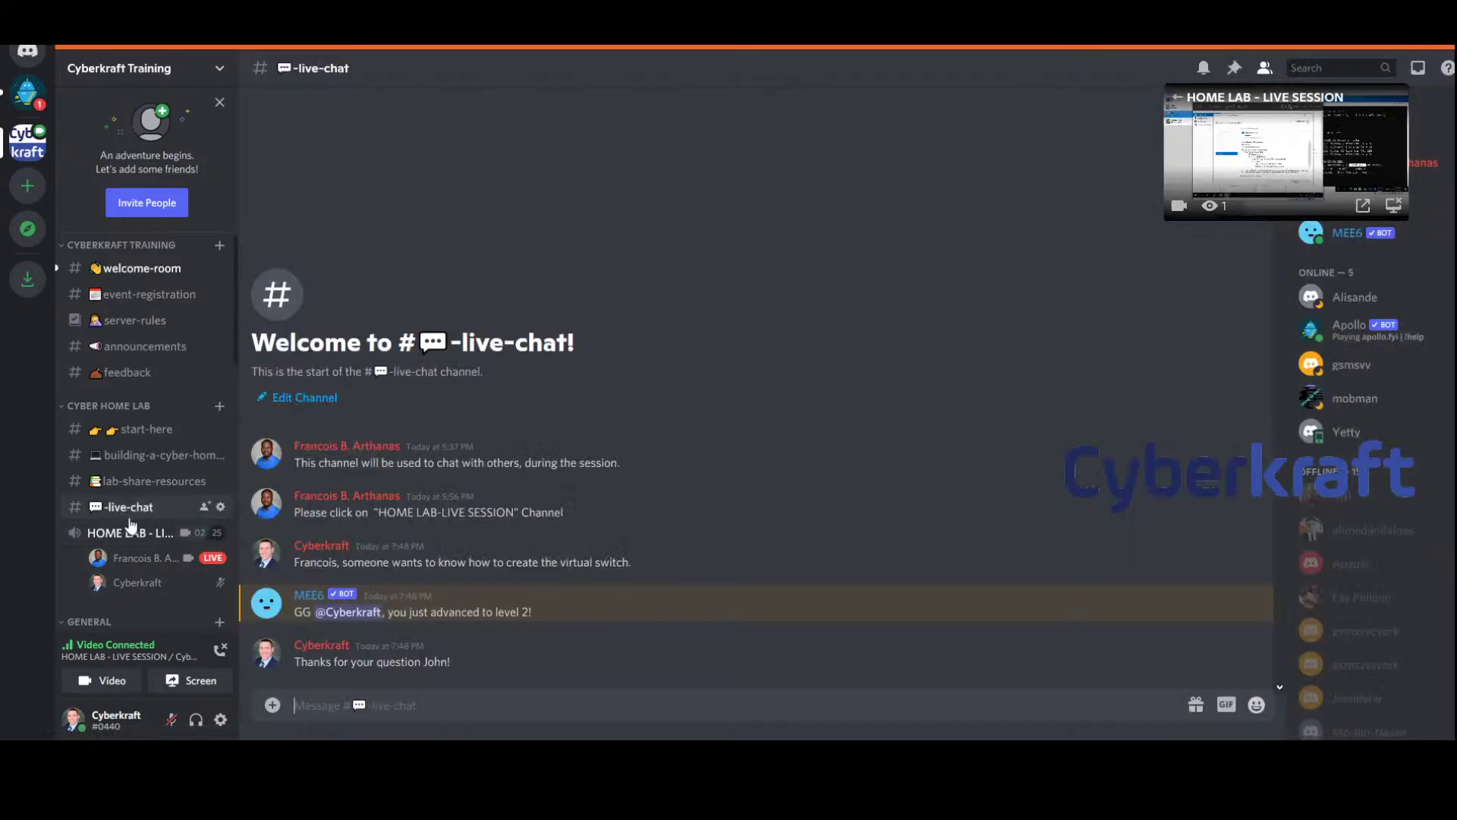
# Post 'No, you're doing great!' and 'No question' in building-a-cyber-home-lab, then return to the live session
pyautogui.click(155, 474)
pyautogui.click(152, 455)
pyautogui.write('N')
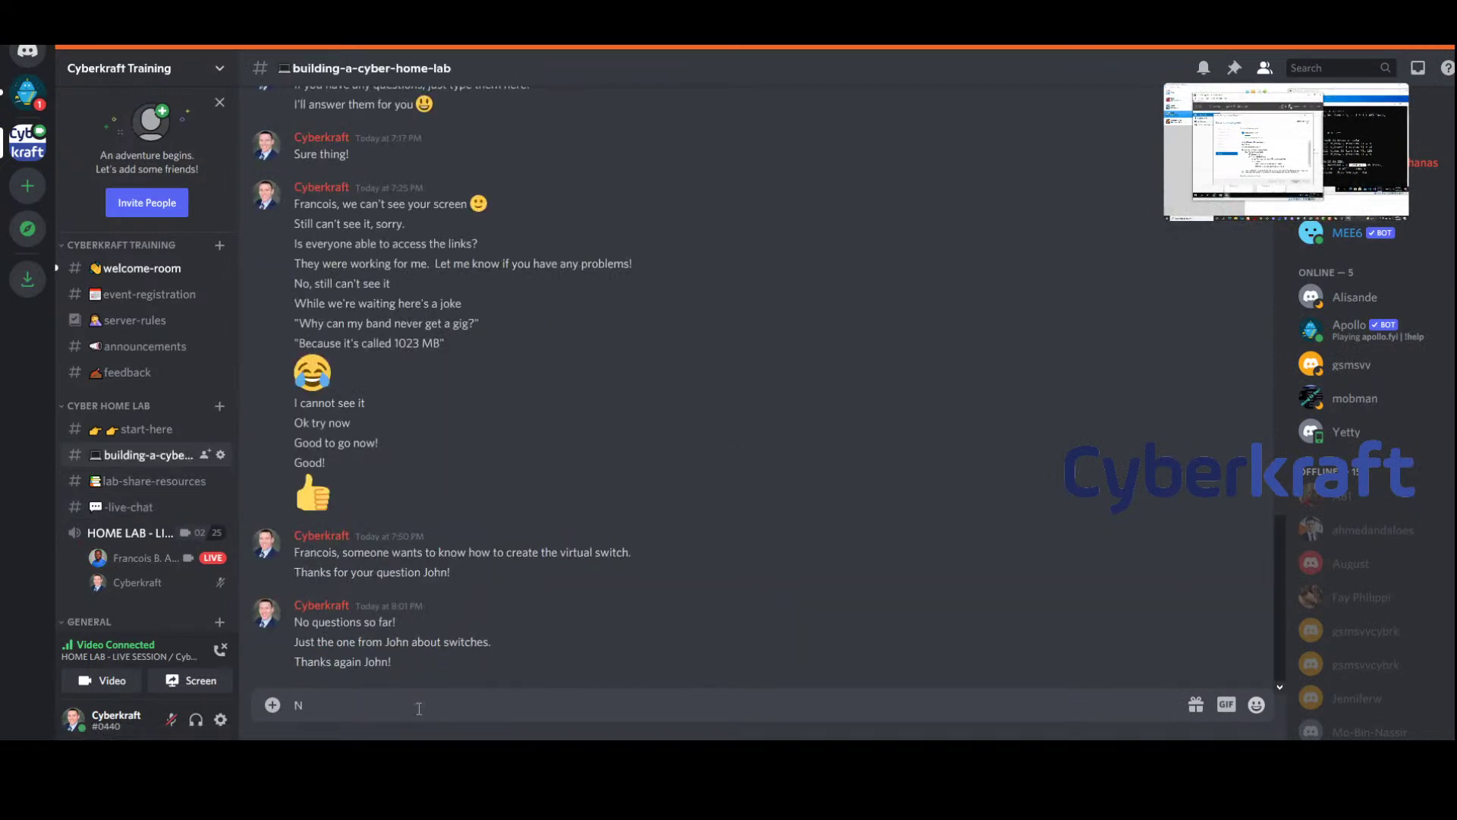
pyautogui.write("o, you're doing great!")
pyautogui.press('Return')
pyautogui.write('No questions')
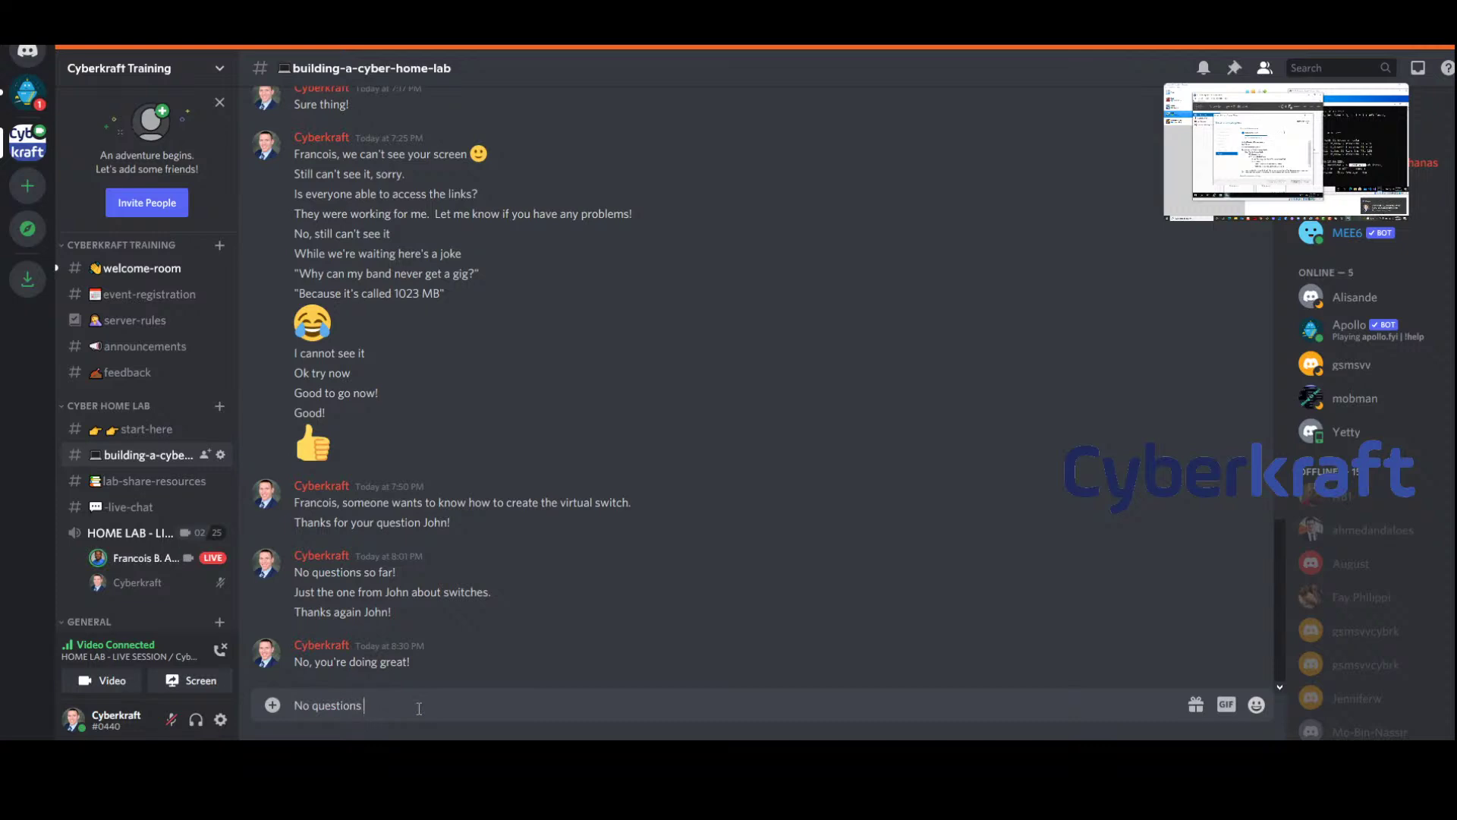
pyautogui.press('Return')
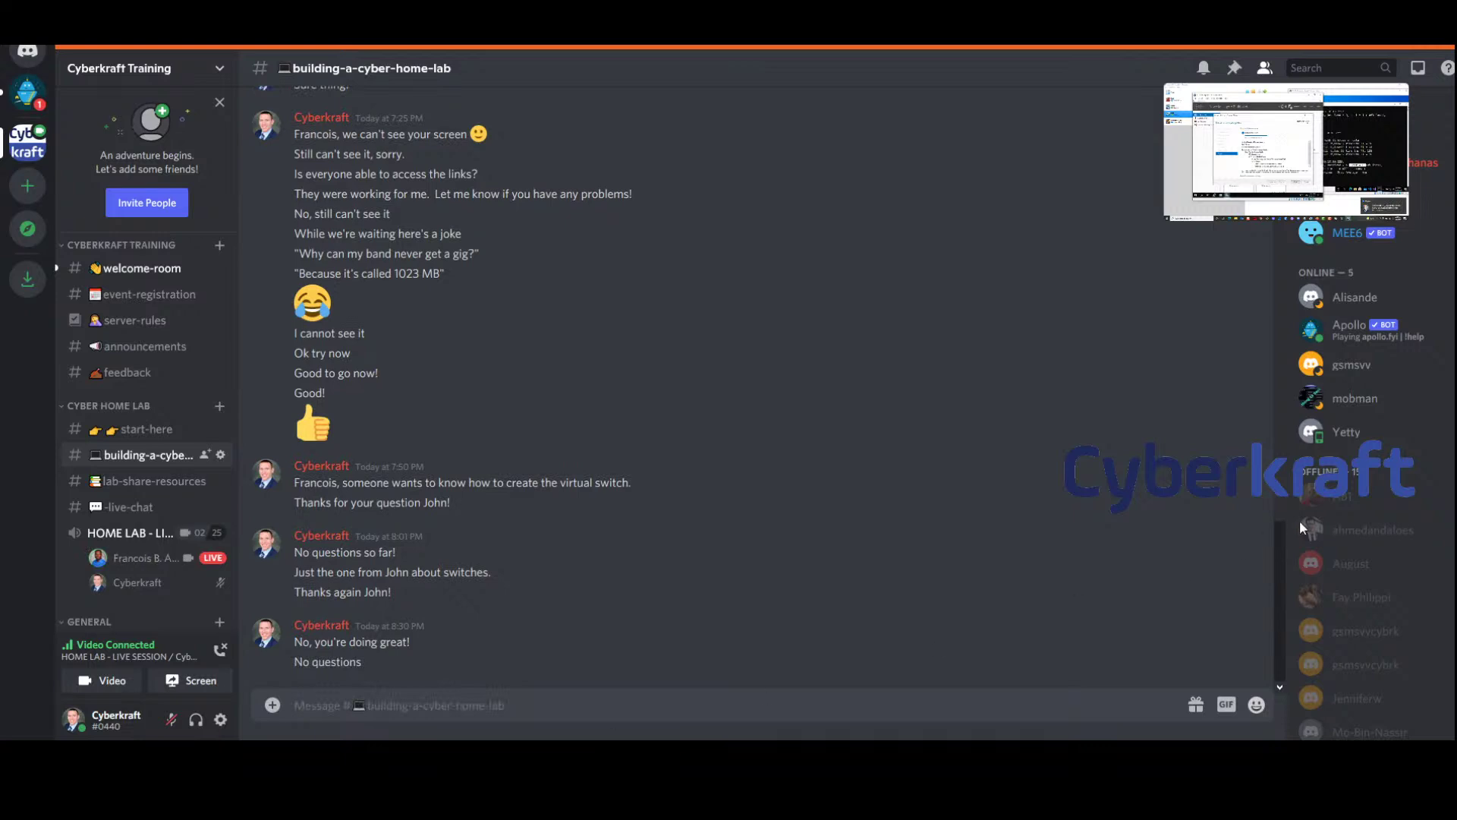
pyautogui.click(132, 533)
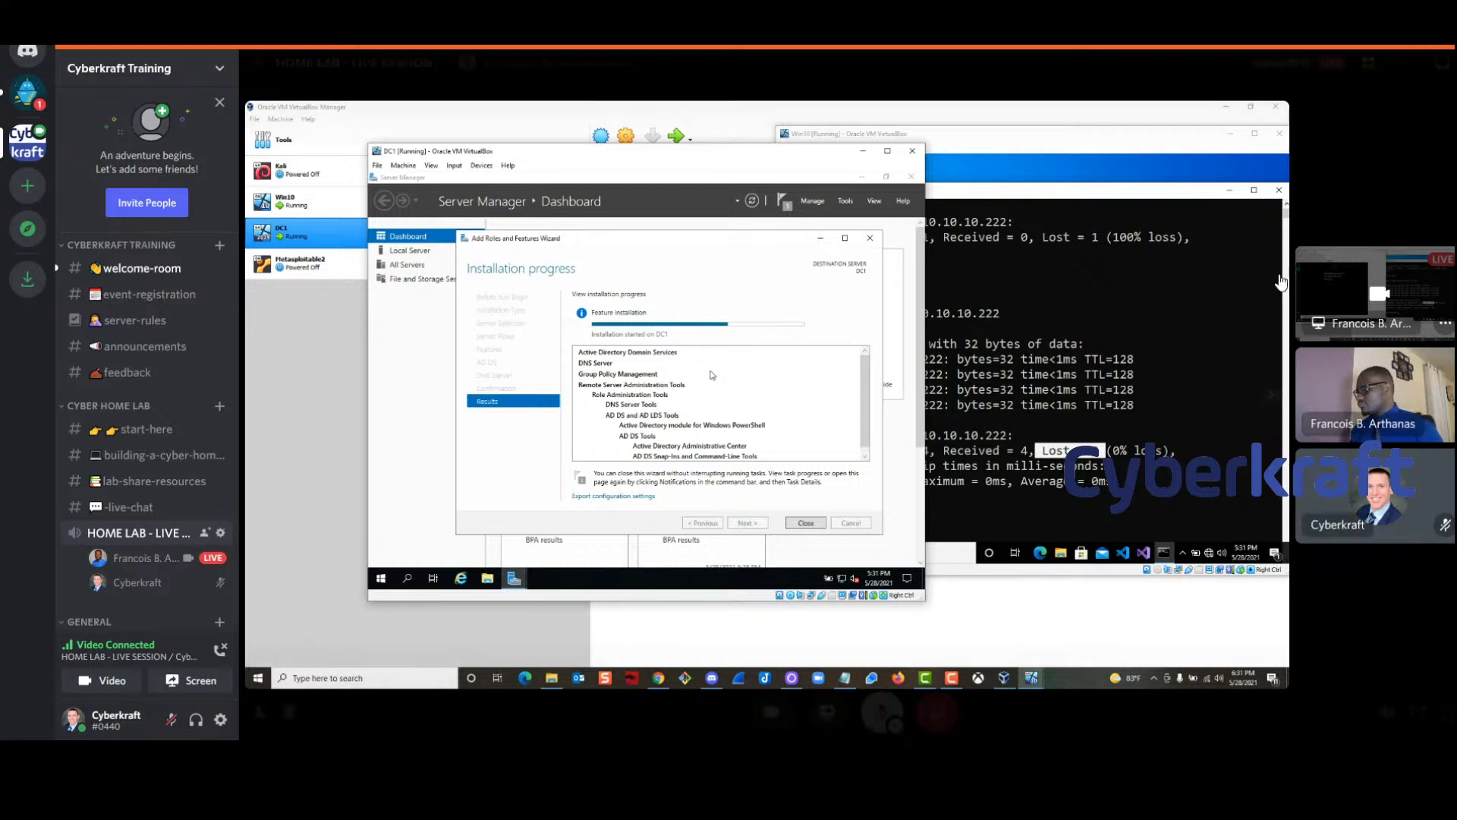
# Wait for DC1's AD DS and DNS Server installation to complete successfully
pyautogui.moveTo(857, 613)
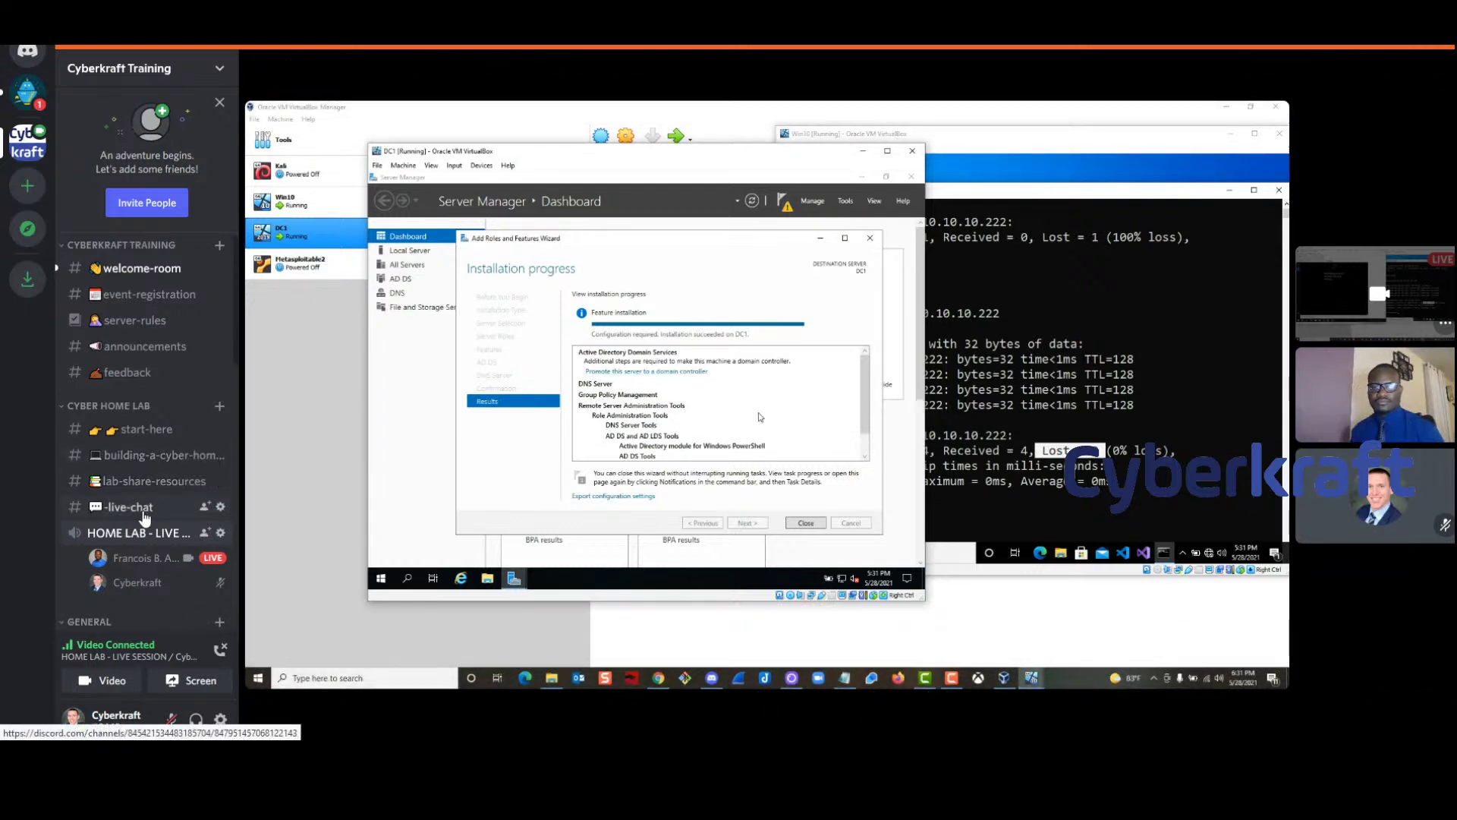
pyautogui.moveTo(793, 647)
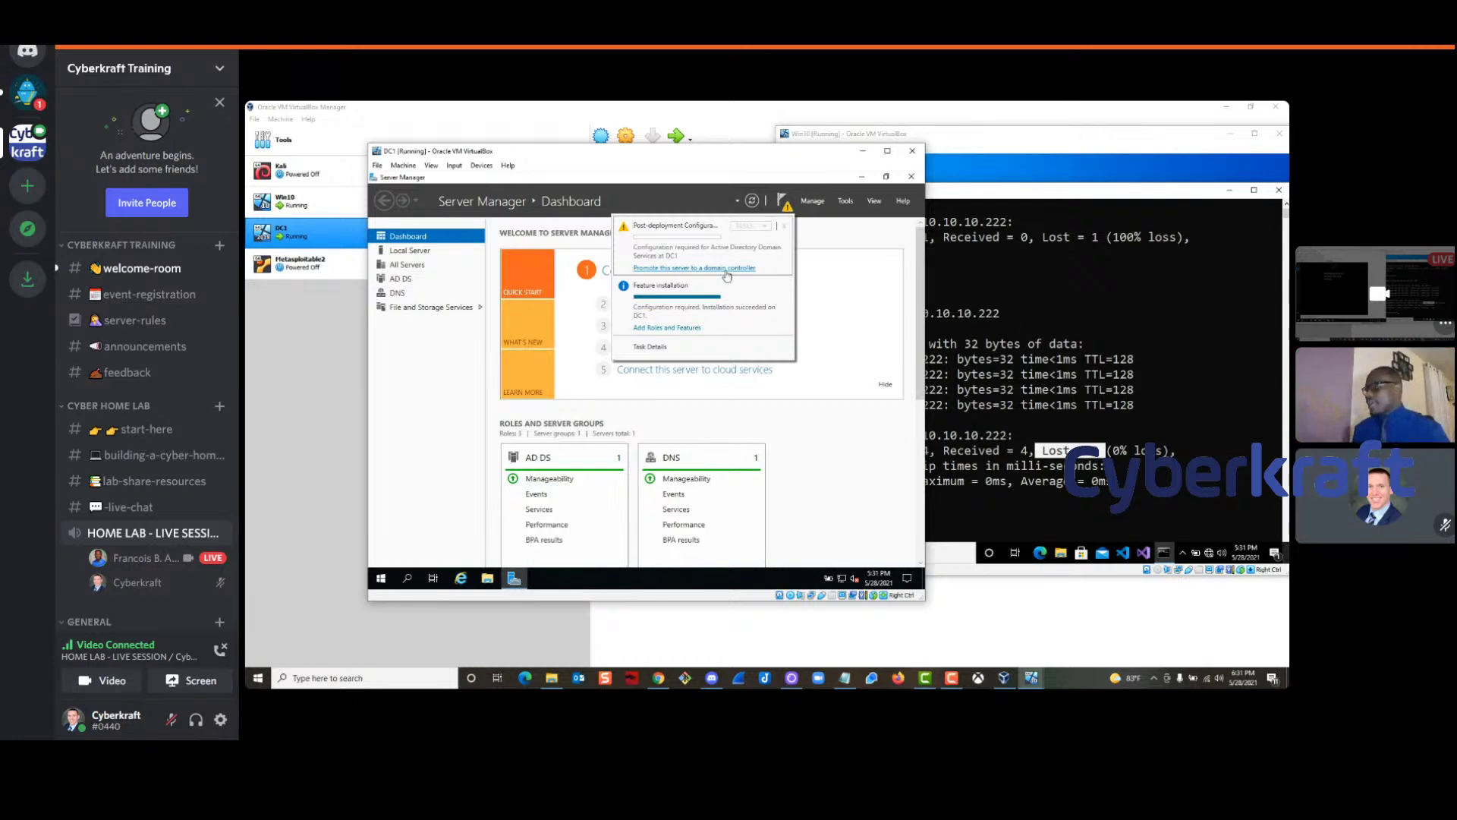
# Promote DC1 to a domain controller in a new forest with root domain cyberkraft.com, then continue
pyautogui.click(688, 268)
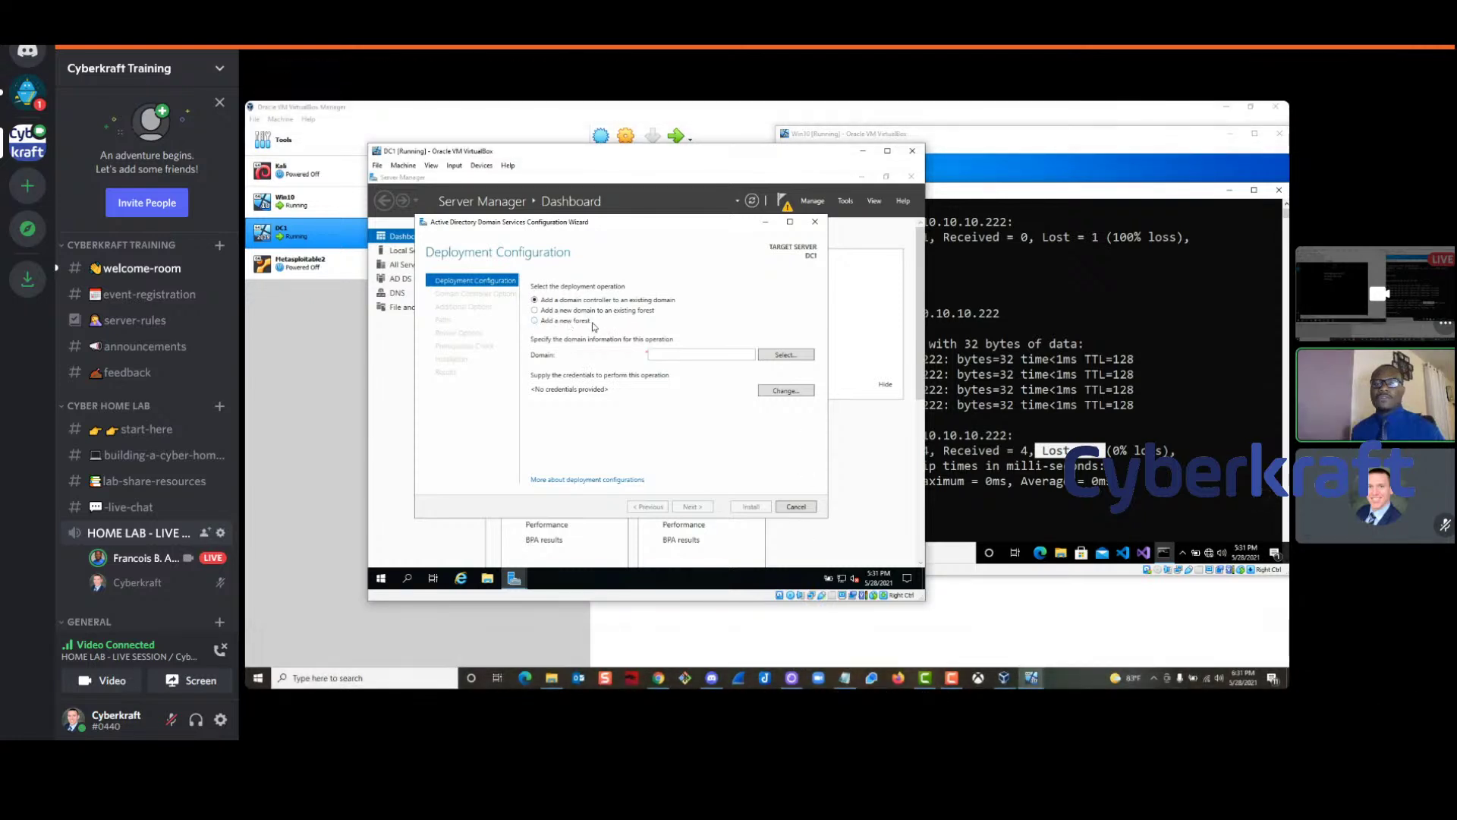
pyautogui.click(542, 321)
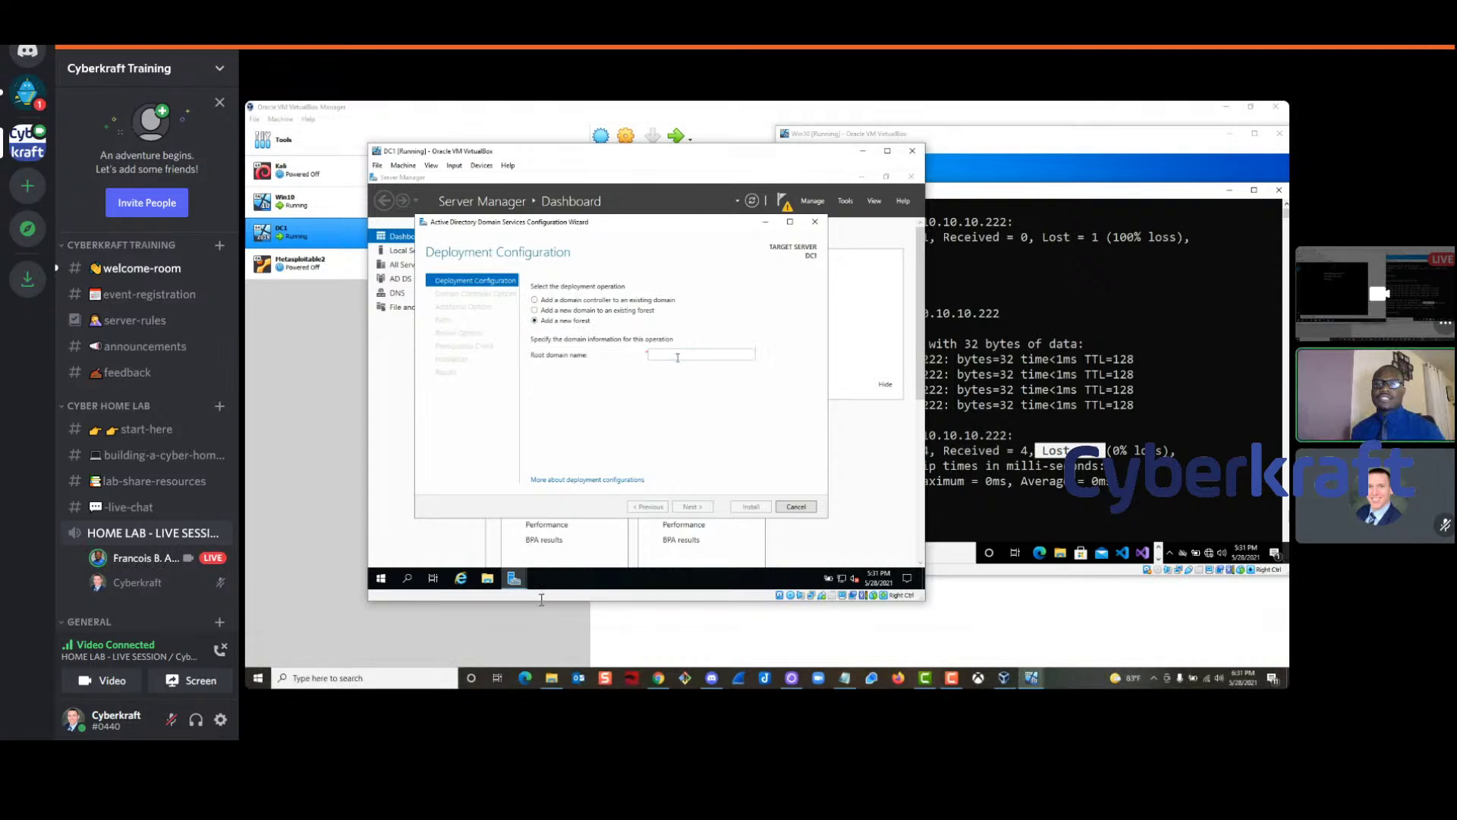
pyautogui.write('Cyberkraft.com')
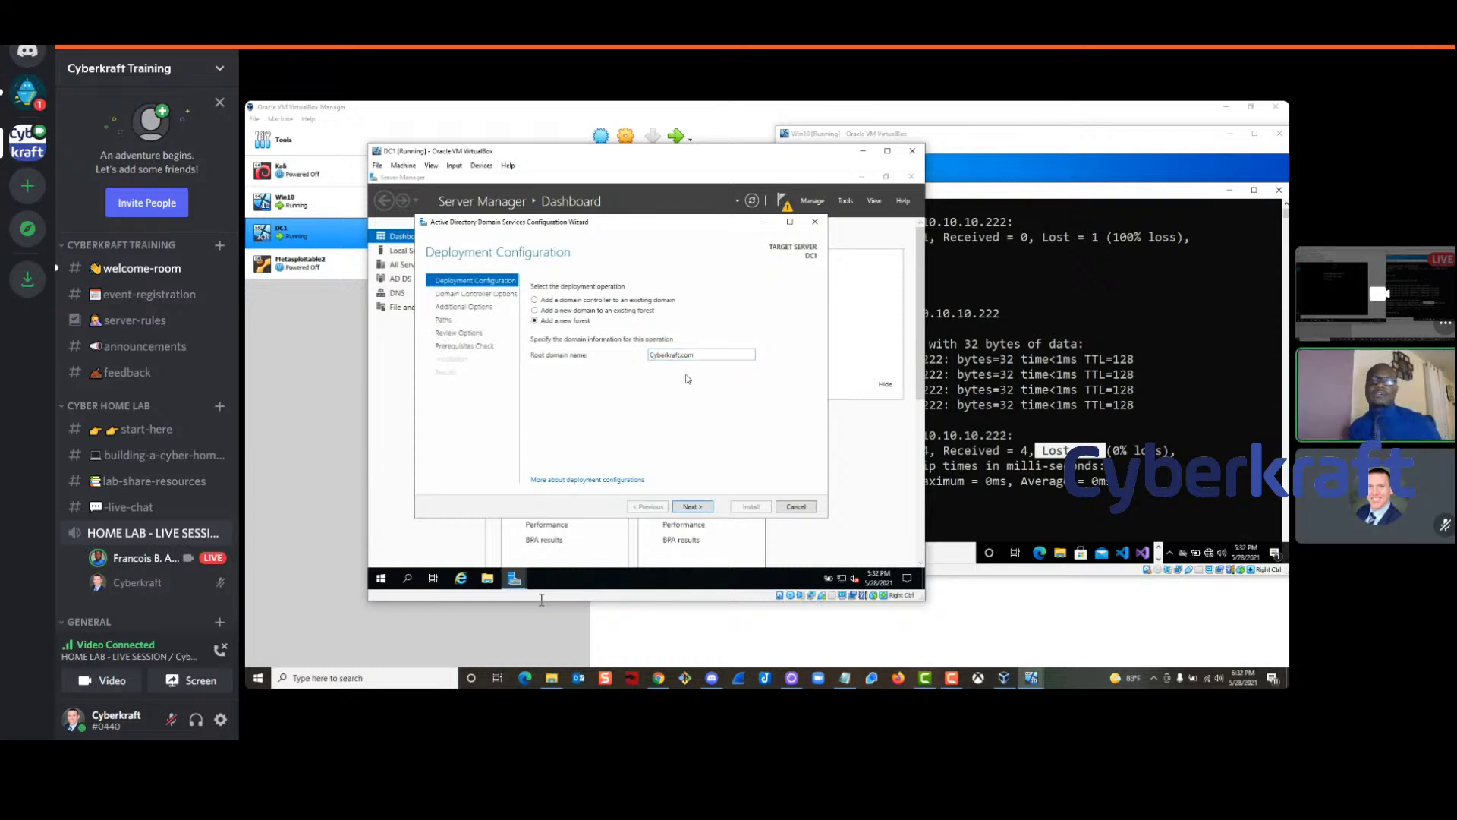
pyautogui.doubleClick(650, 357)
pyautogui.click(662, 363)
pyautogui.doubleClick(656, 357)
pyautogui.click(651, 357)
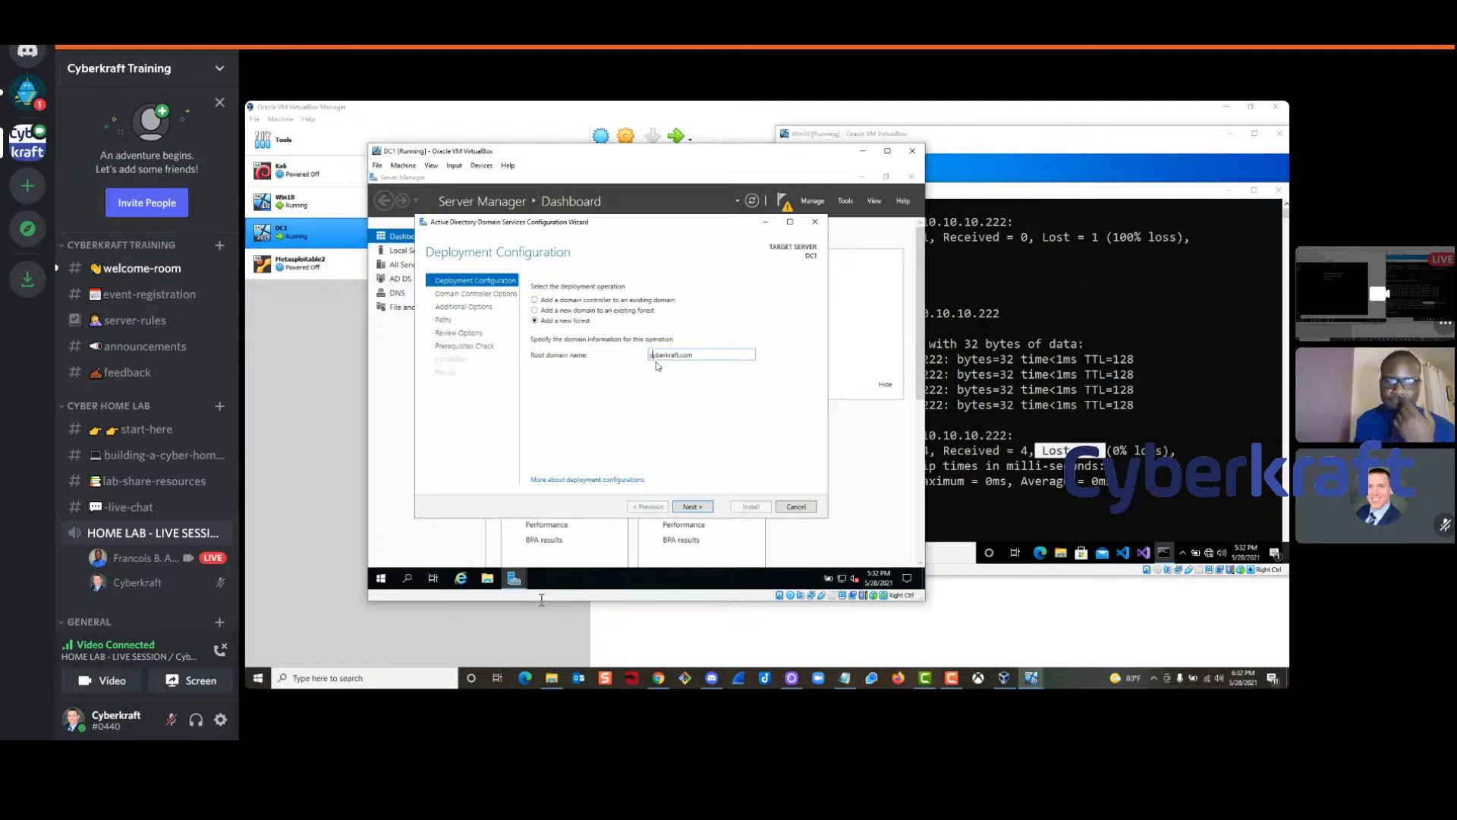
pyautogui.write('c')
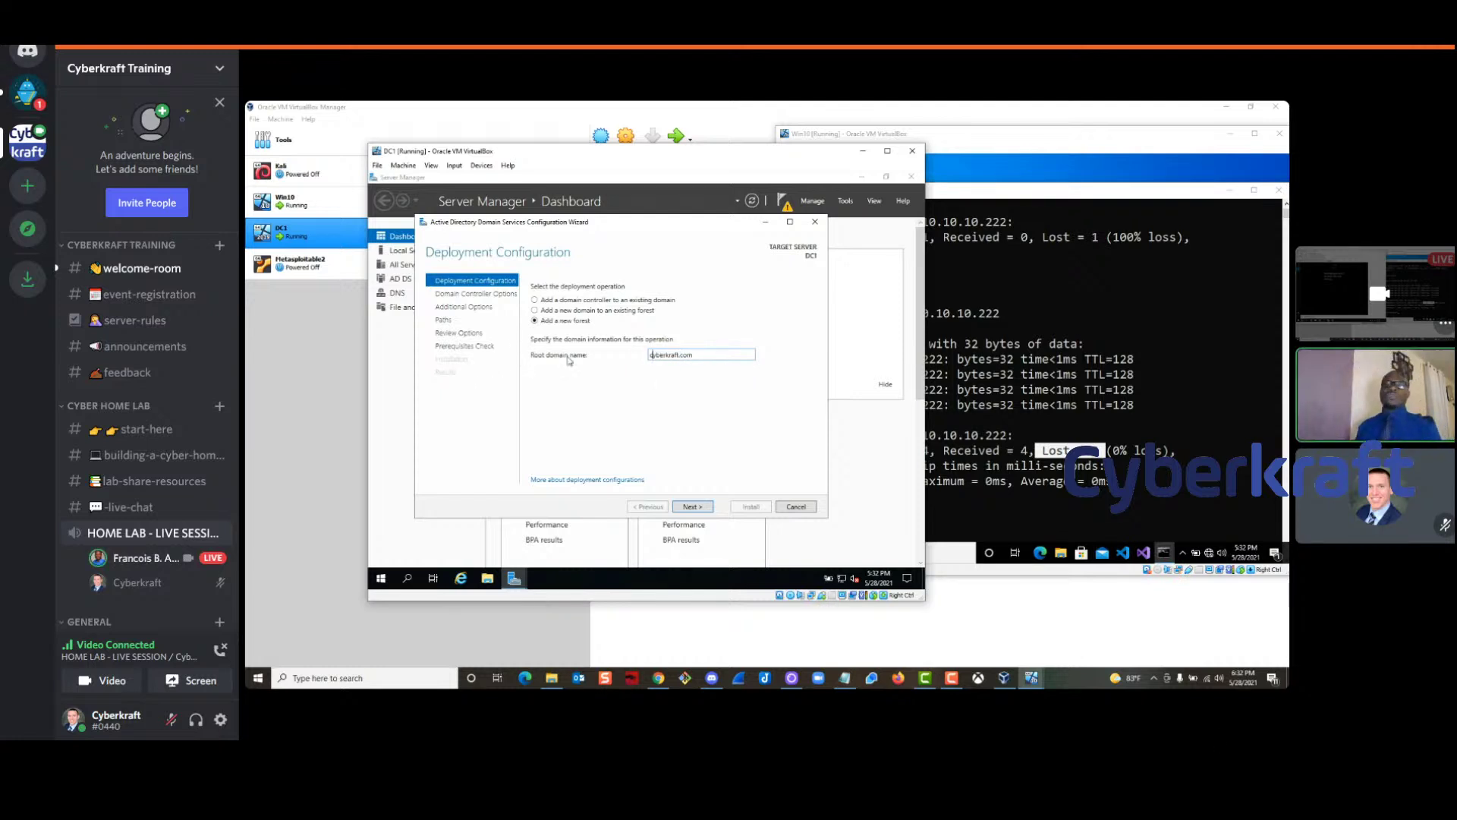
pyautogui.moveTo(714, 355); pyautogui.dragTo(590, 353)
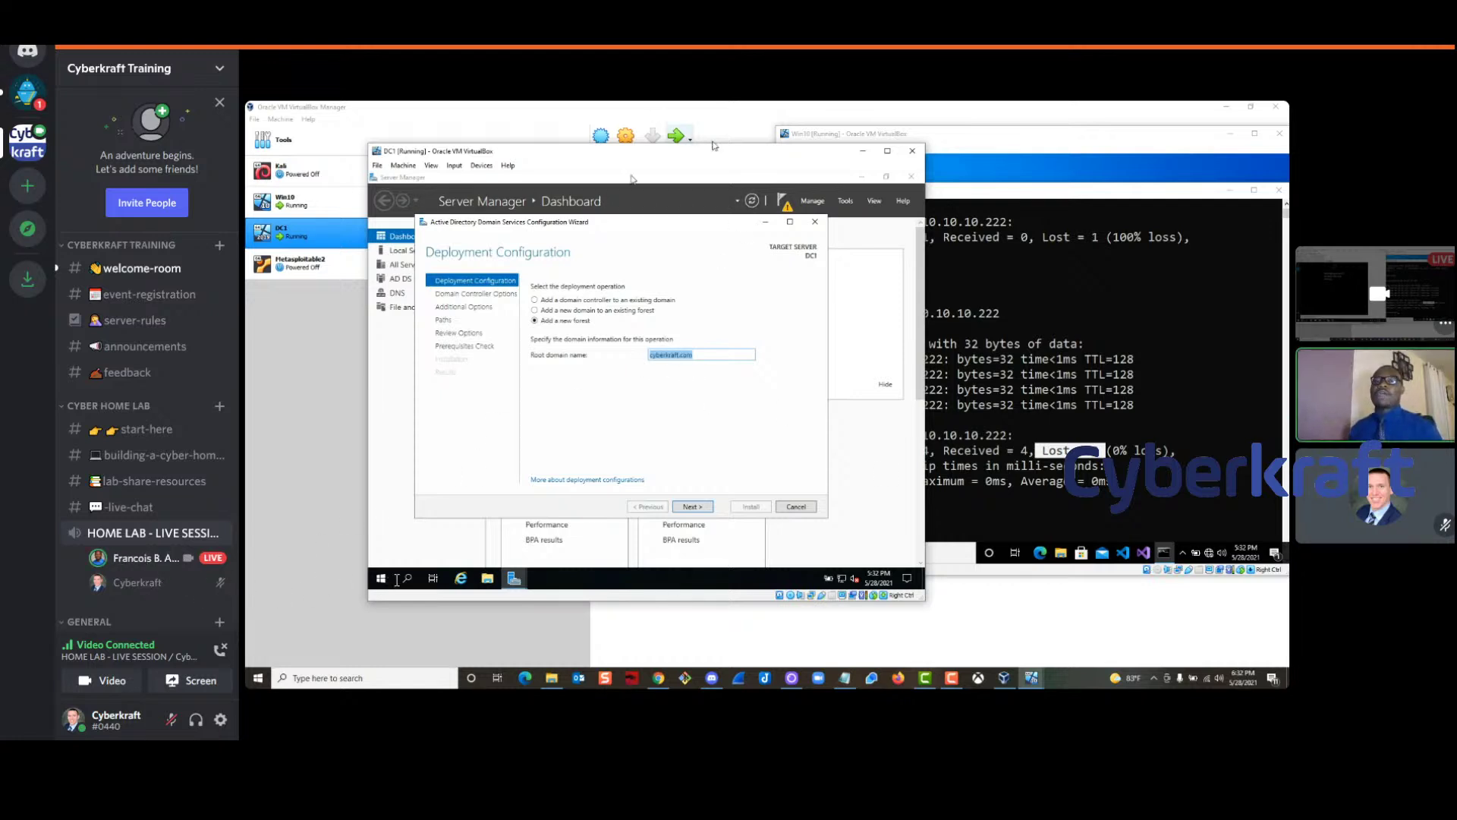
pyautogui.click(325, 600)
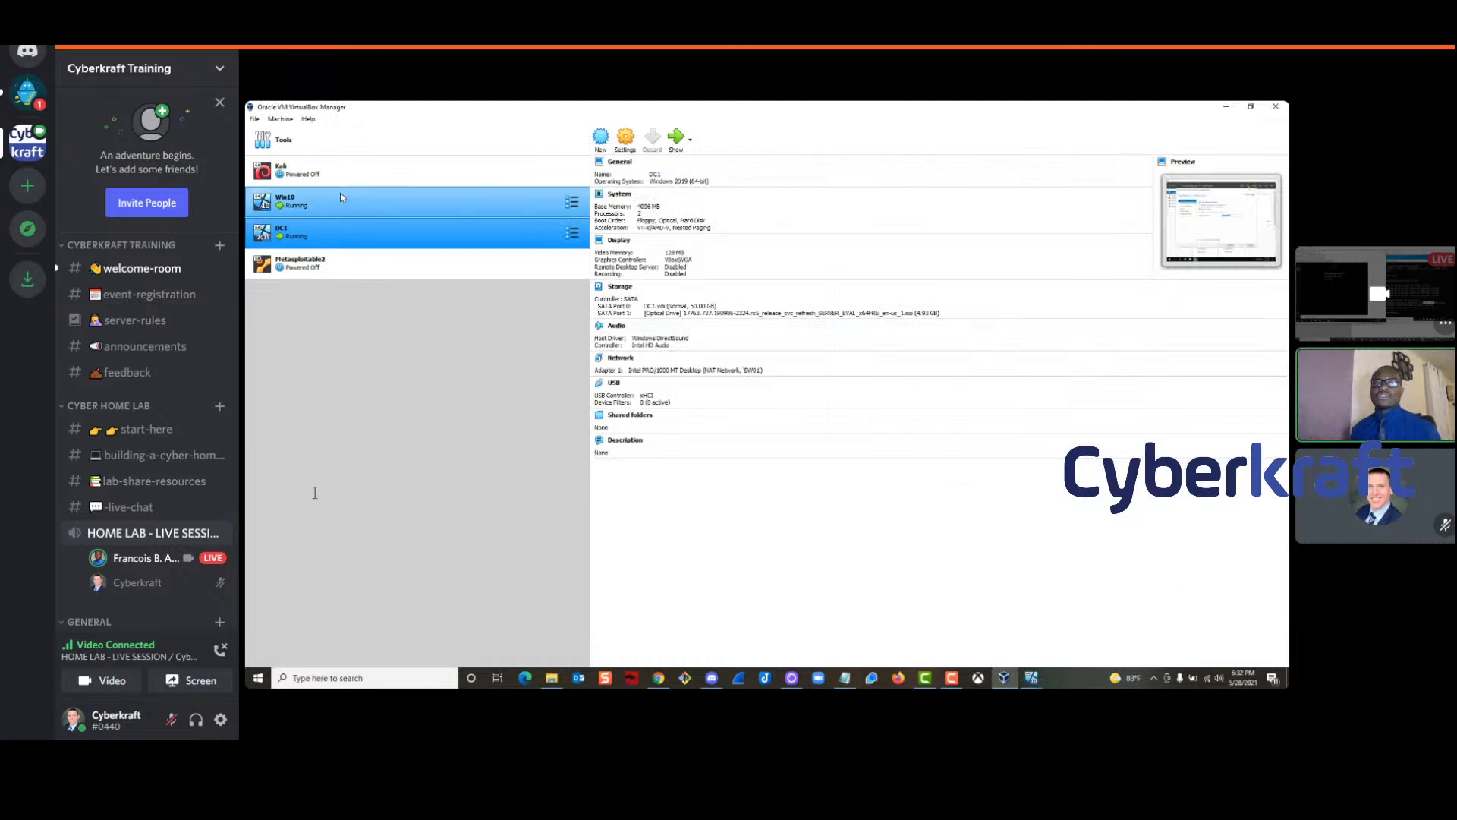
pyautogui.click(1226, 107)
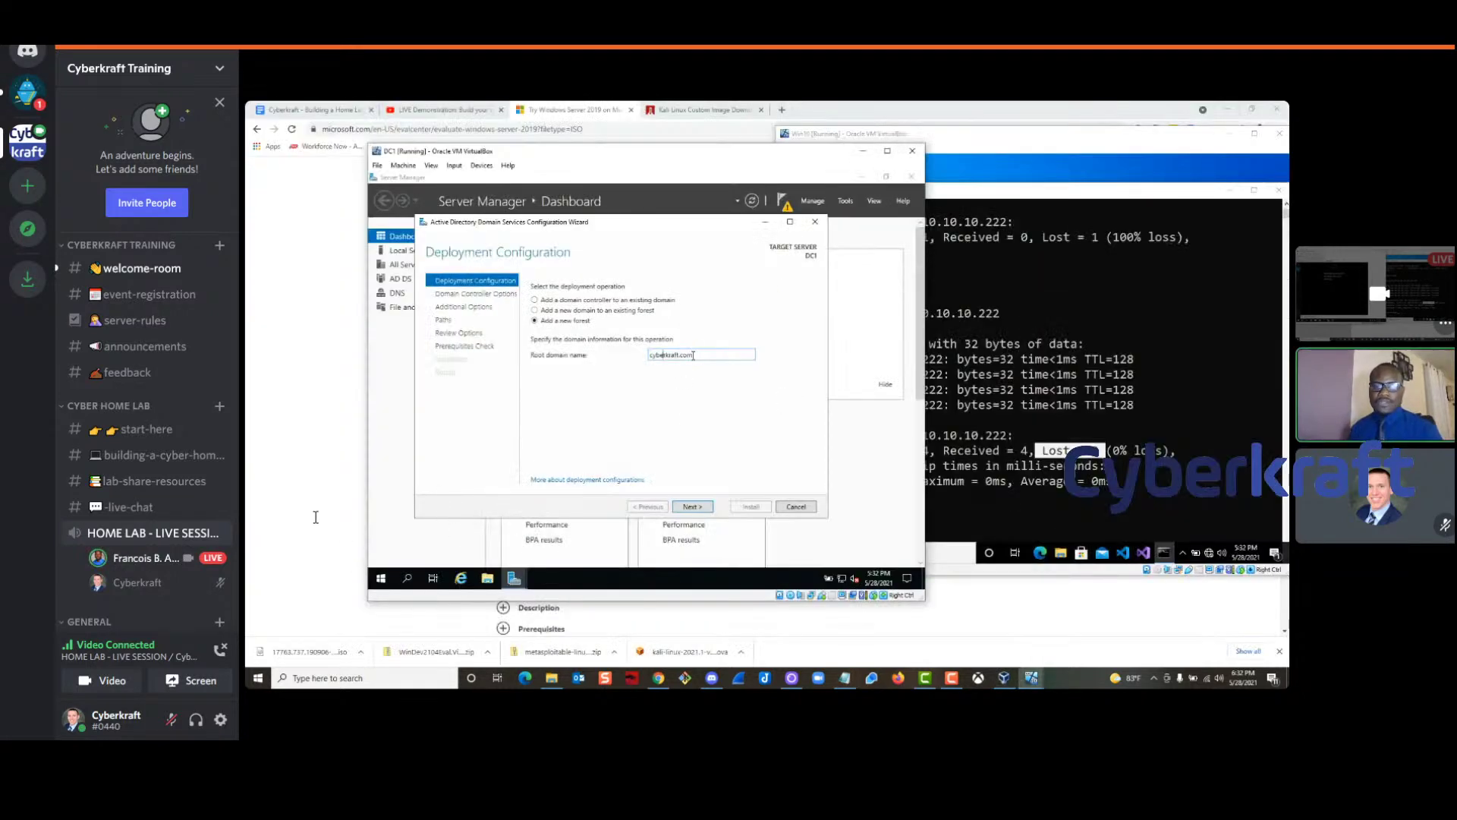
pyautogui.click(693, 507)
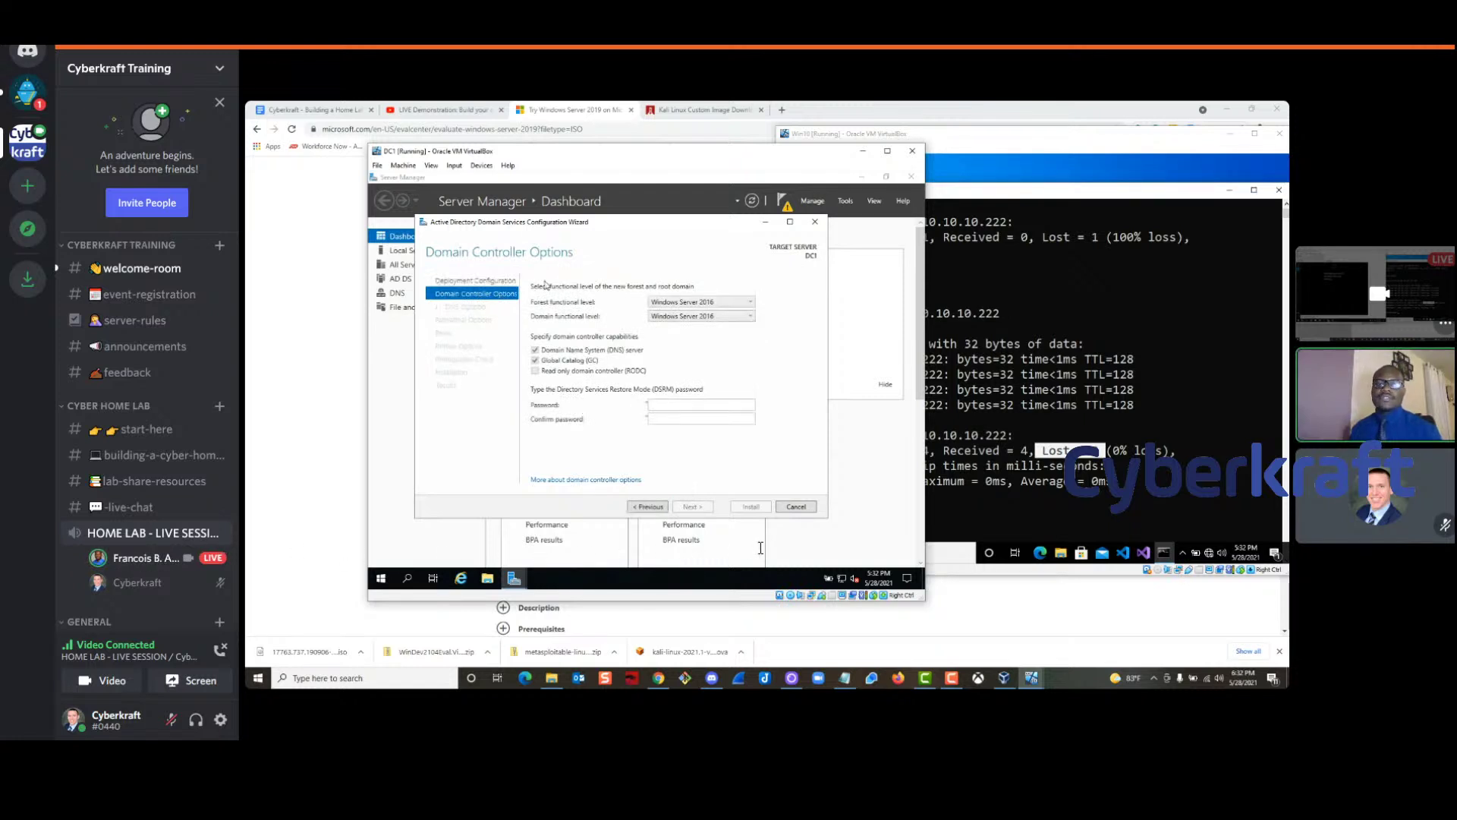
# Enter and confirm the DSRM password on the Domain Controller Options page
pyautogui.click(674, 406)
pyautogui.write('Password')
pyautogui.press('Tab')
pyautogui.write('Pasa')
pyautogui.write('•••••')
pyautogui.click(688, 511)
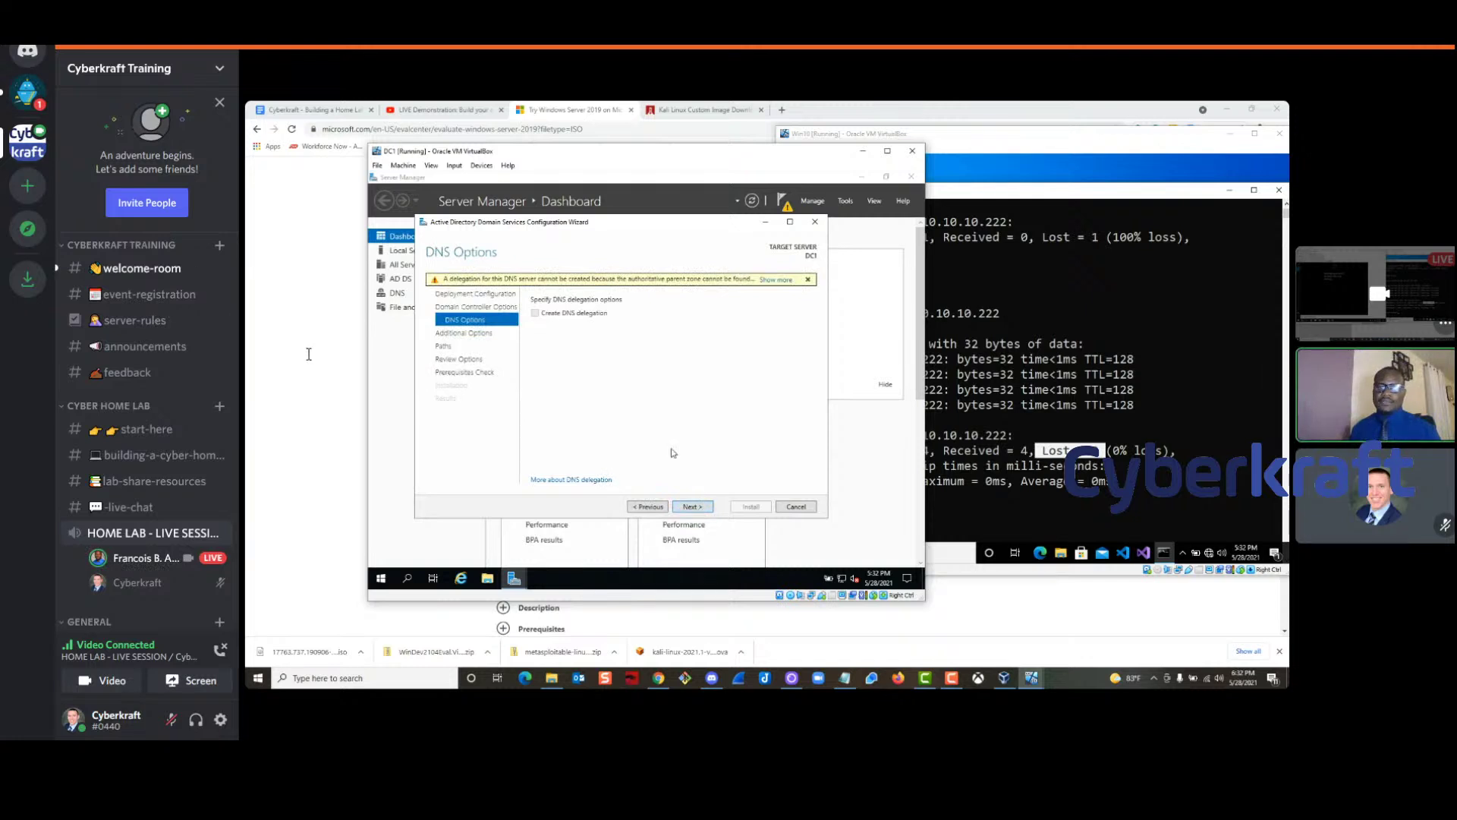
# Accept NetBIOS name CYBERKRAFT and the default paths, advancing to the prerequisites check
pyautogui.click(691, 507)
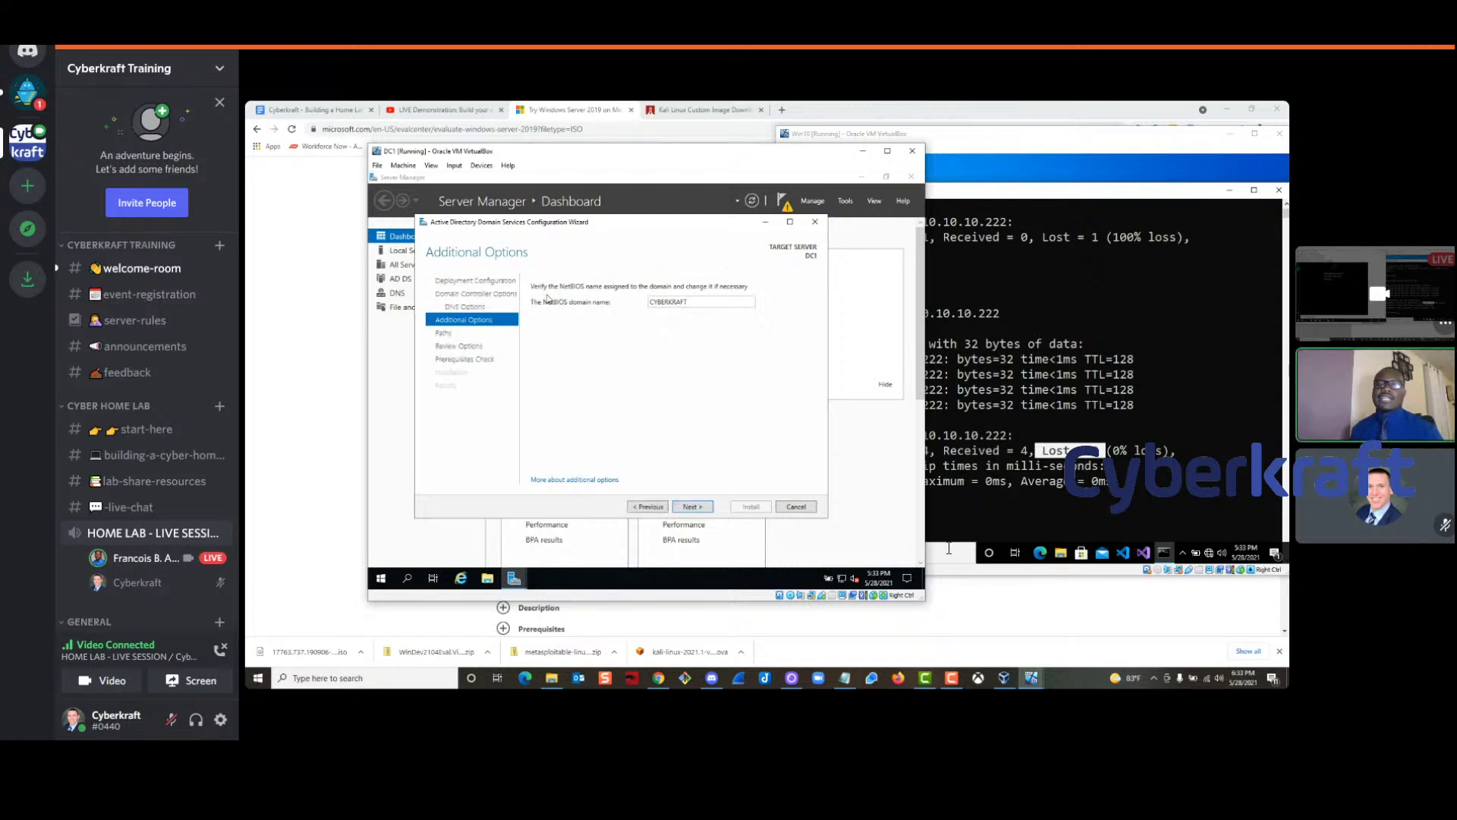
pyautogui.moveTo(648, 302); pyautogui.dragTo(688, 302)
pyautogui.click(696, 509)
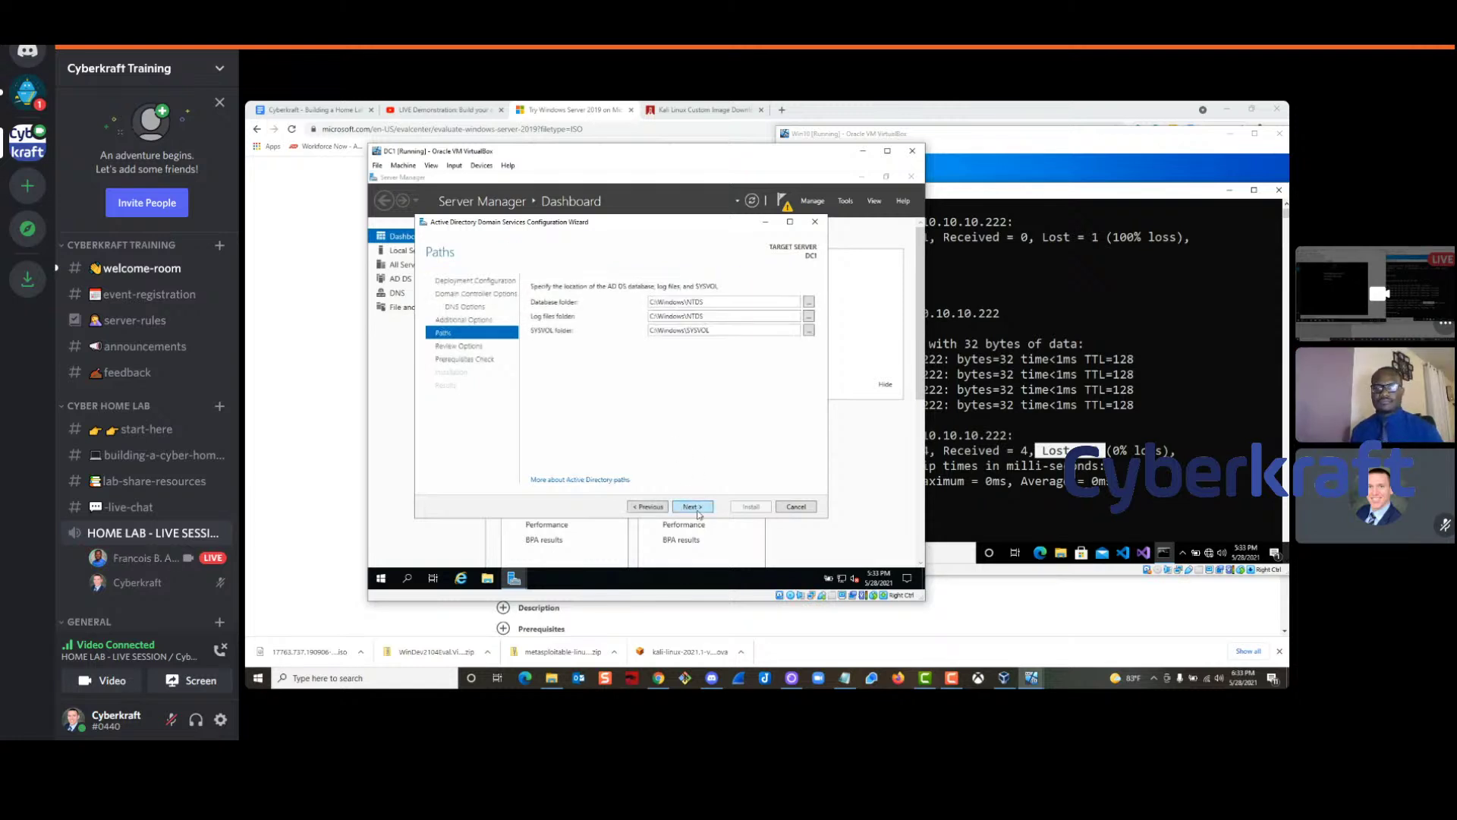
pyautogui.click(698, 513)
pyautogui.click(692, 507)
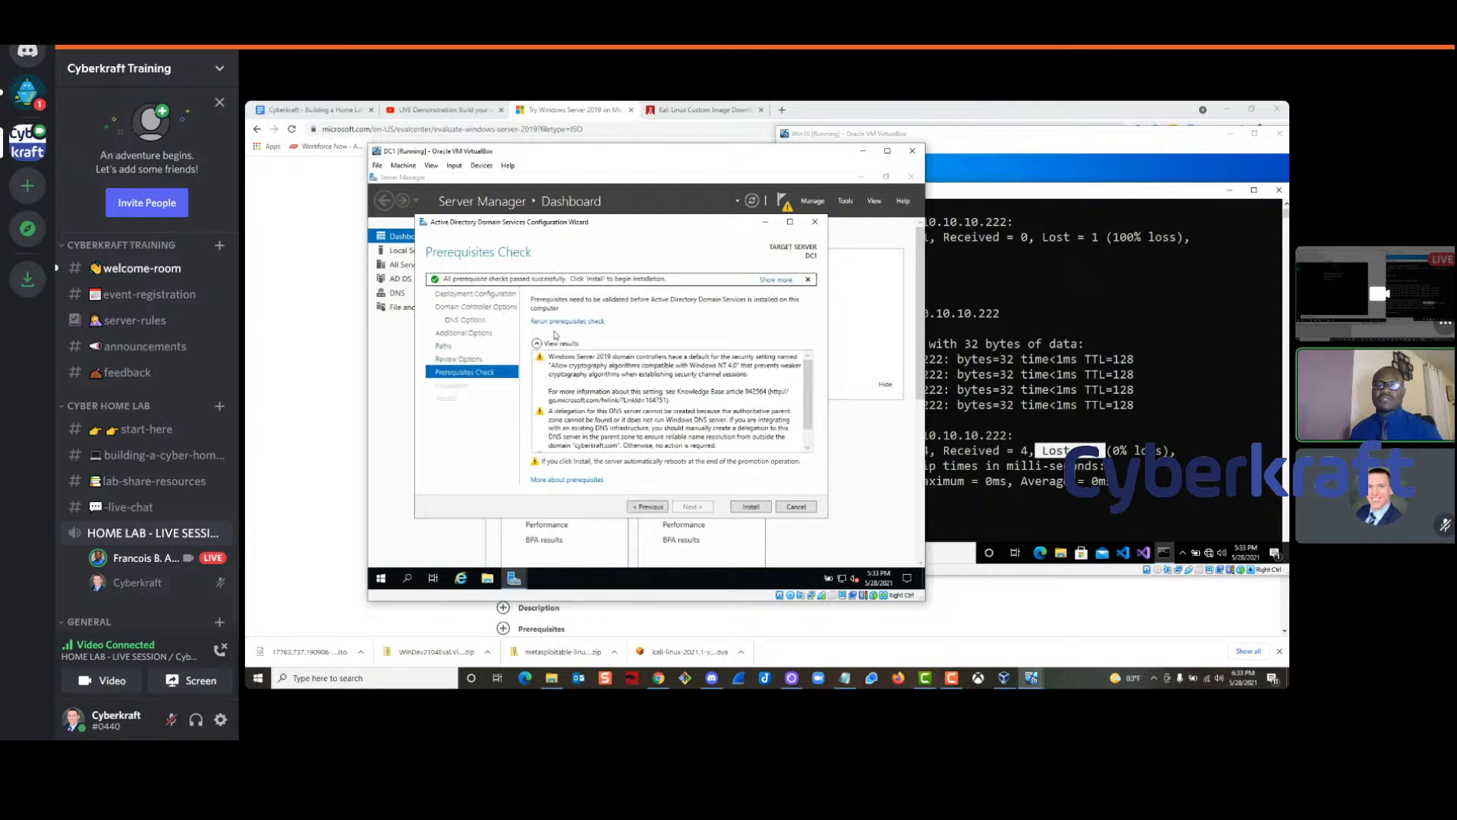
# Start the AD DS installation on DC1, then switch over to the Discord window
pyautogui.scroll(-1, 602, 378)
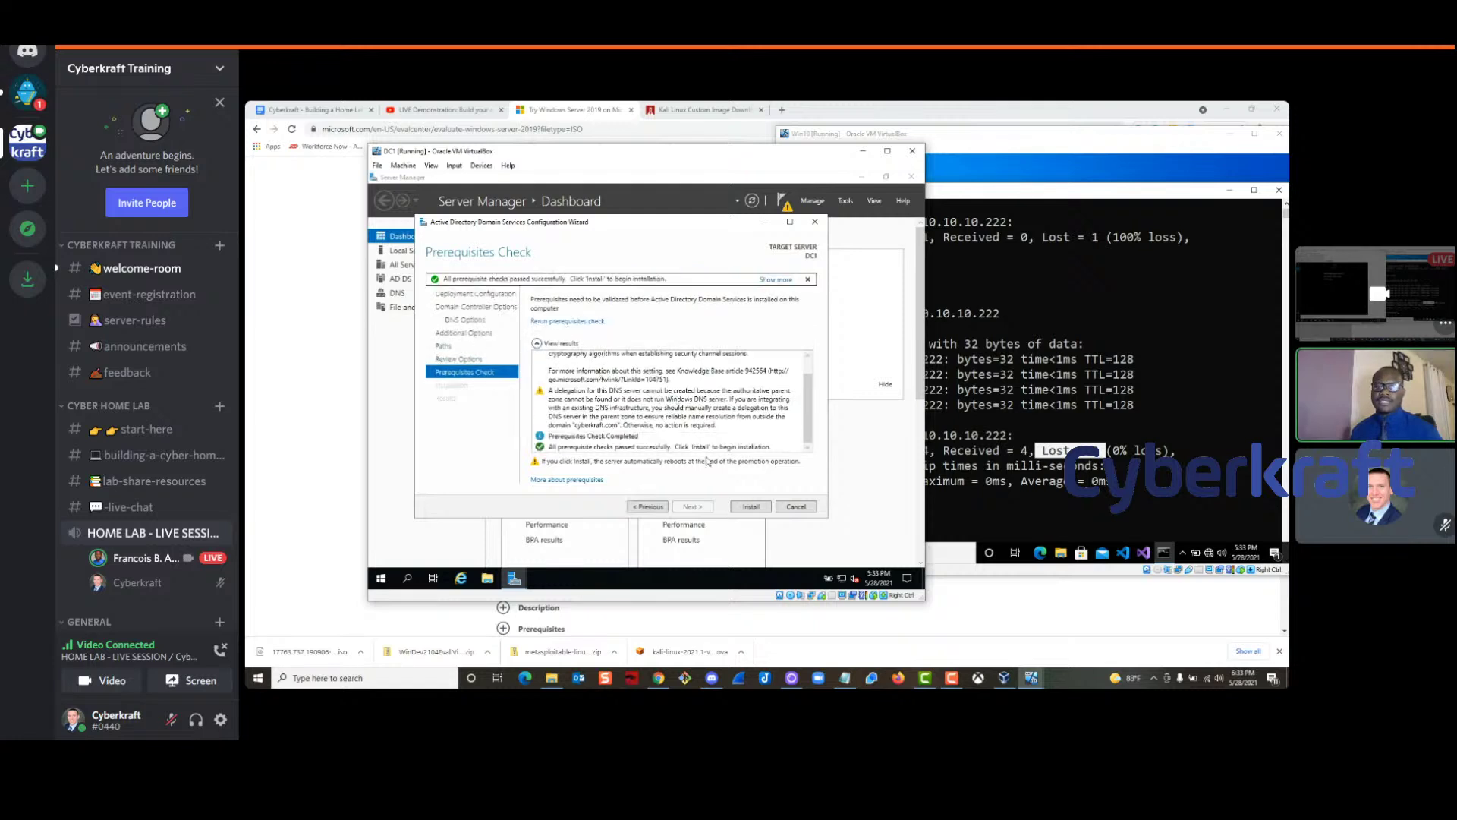
pyautogui.click(751, 507)
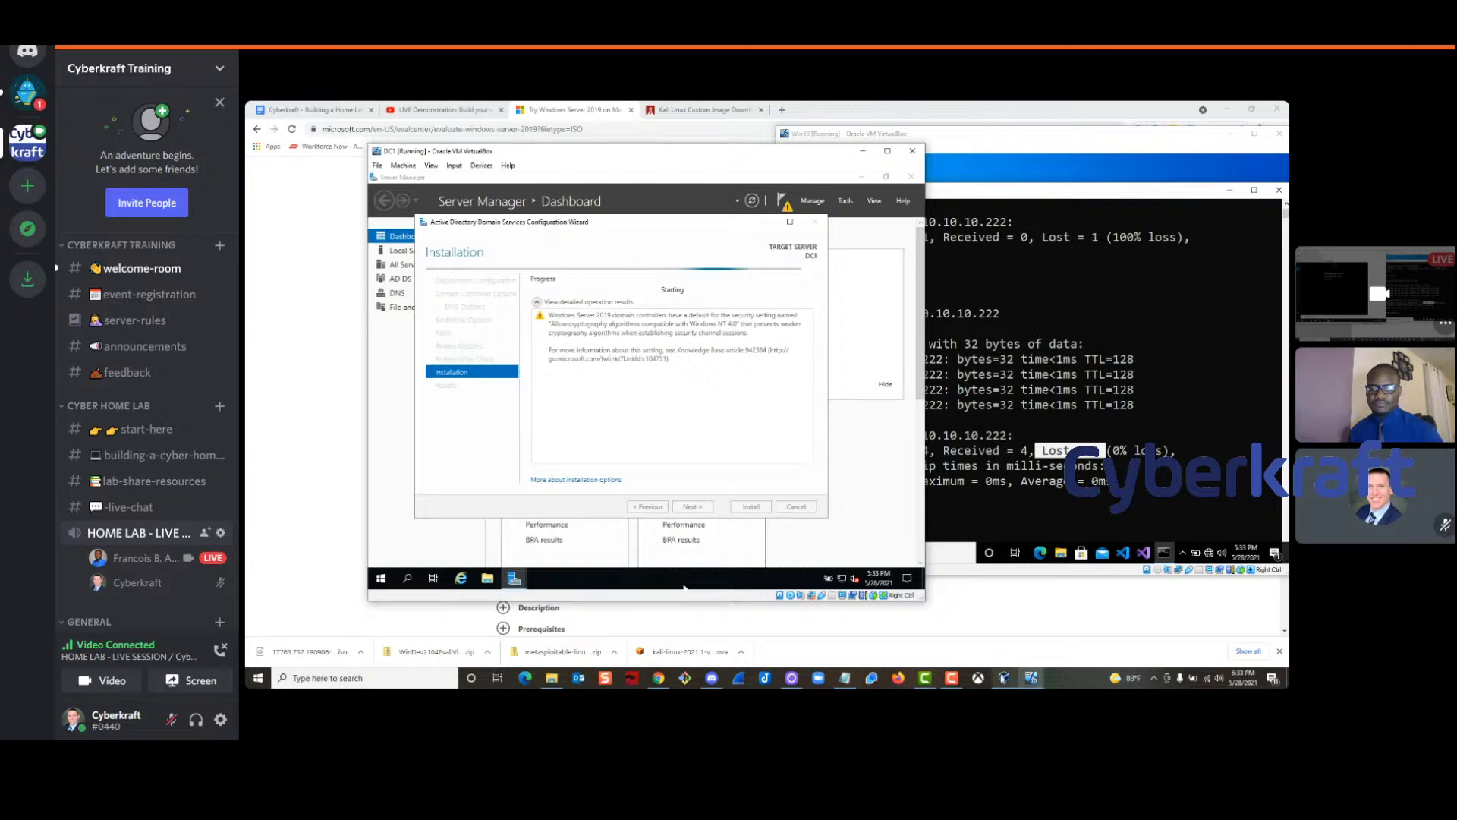
pyautogui.click(1004, 678)
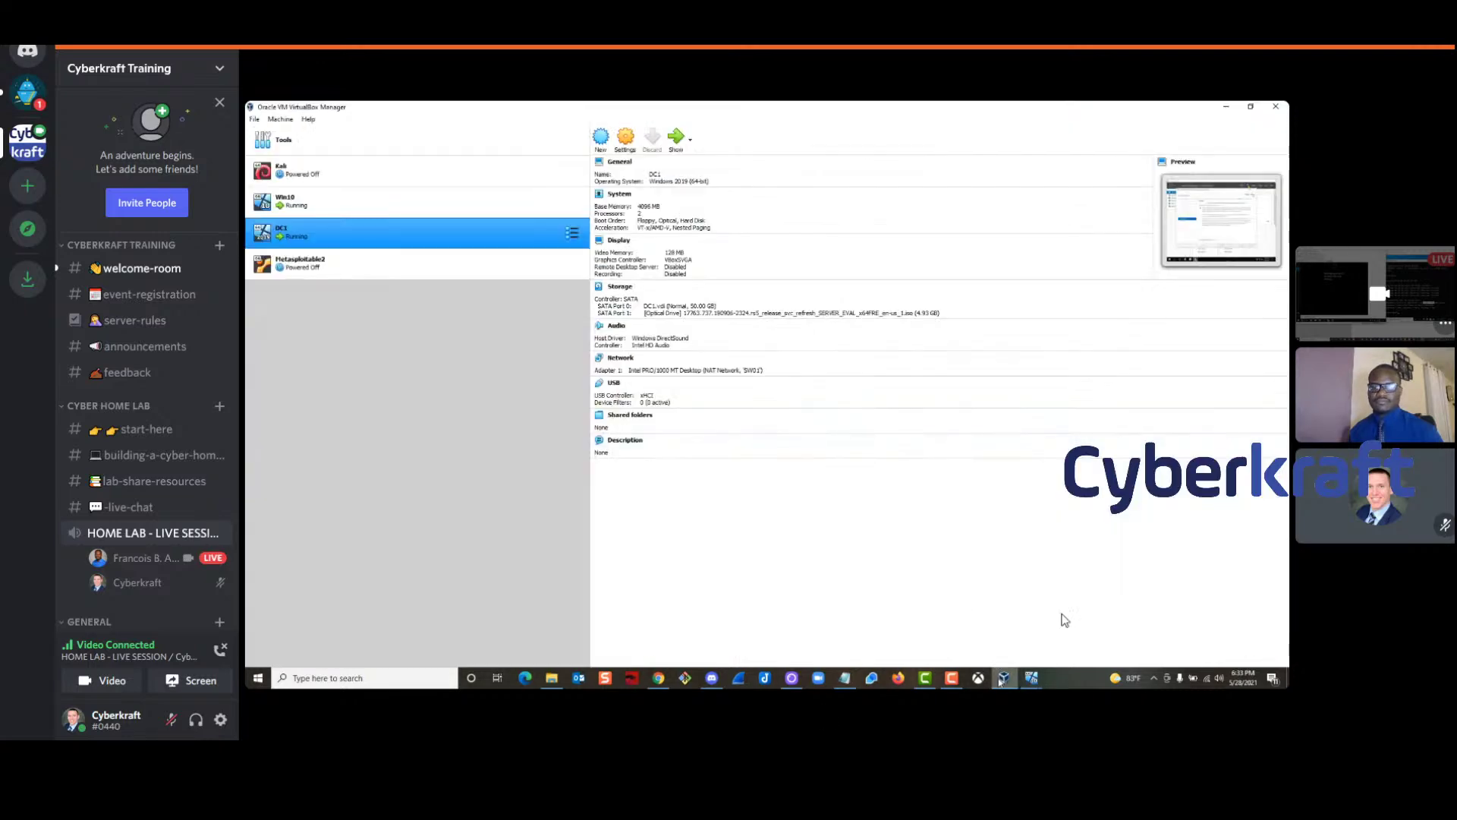
pyautogui.click(1003, 678)
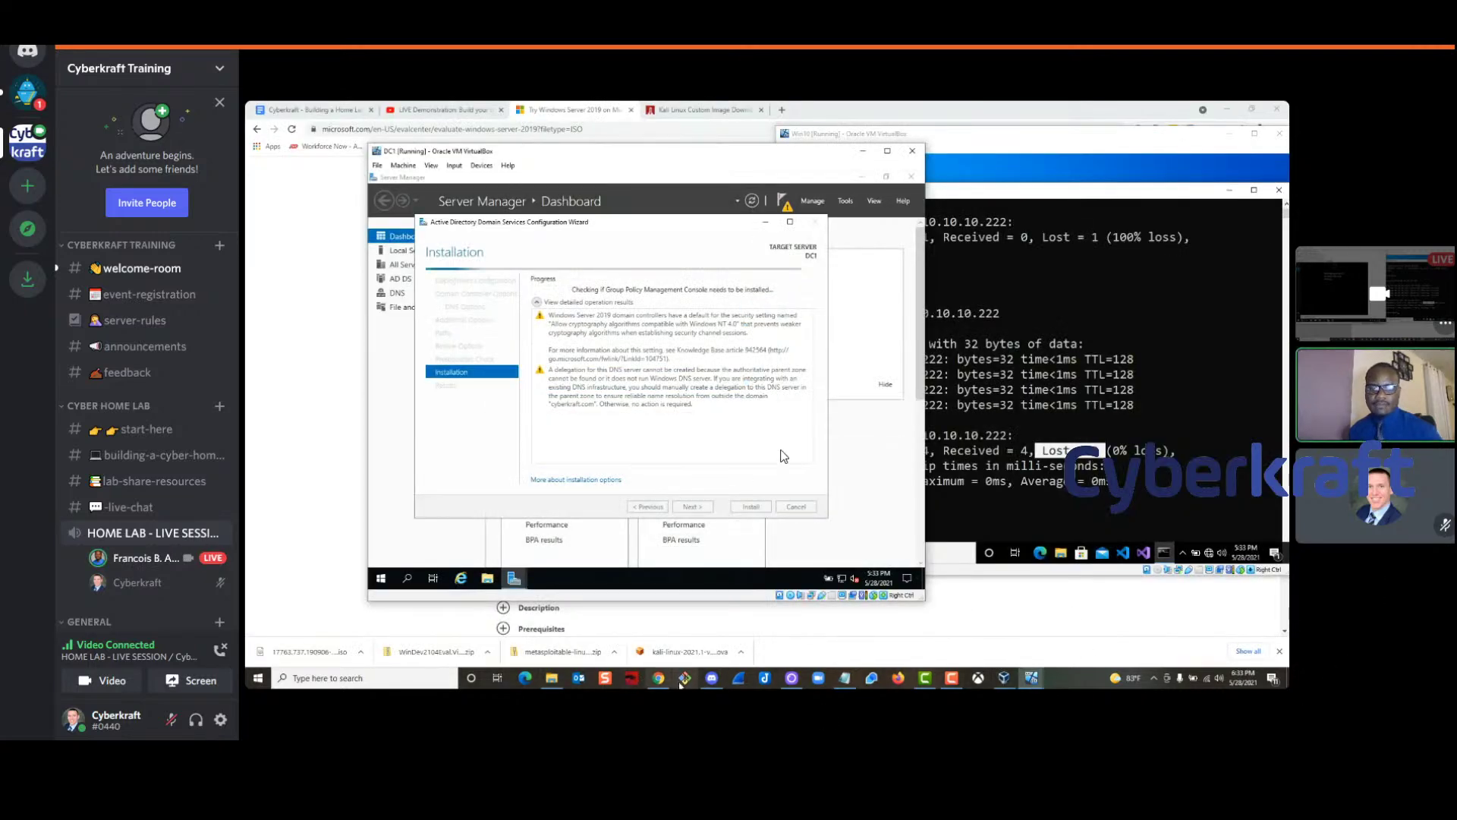
pyautogui.moveTo(791, 678)
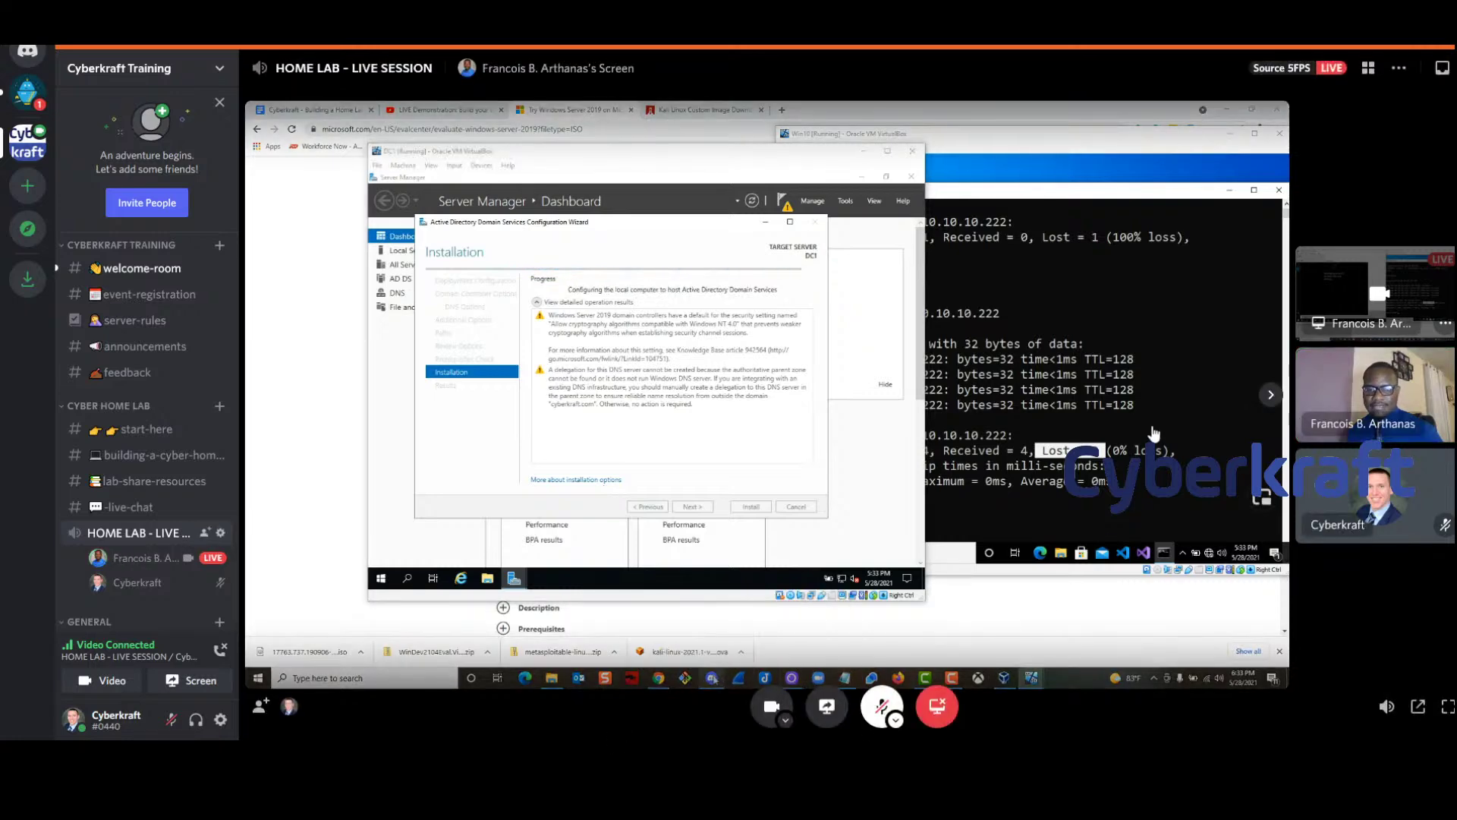
pyautogui.click(821, 613)
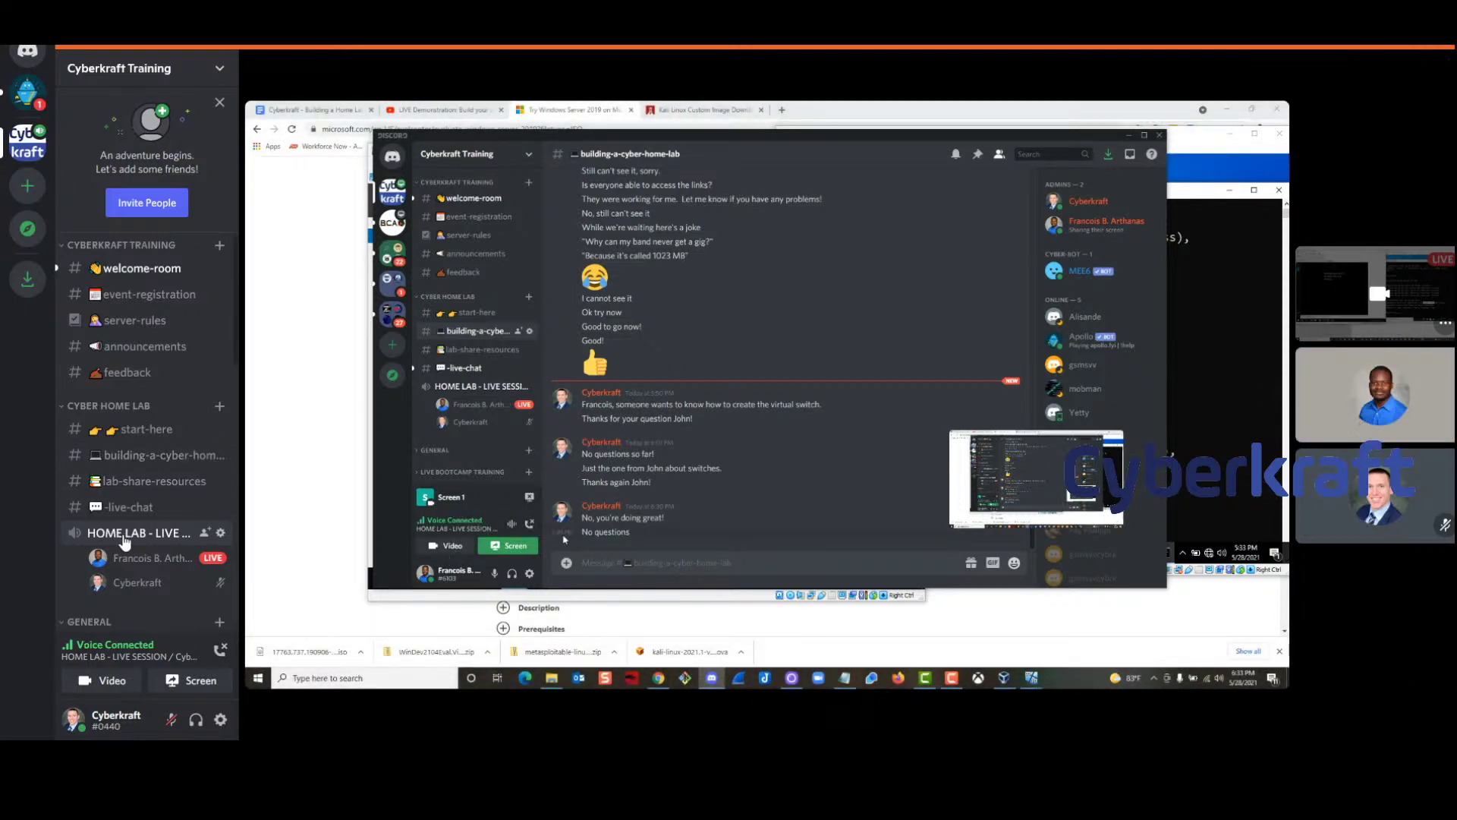
# Post 'Hey everyone', the pyramid joke question, and 'UNENCRYPTED!' in building-a-cyber-home-lab
pyautogui.click(134, 457)
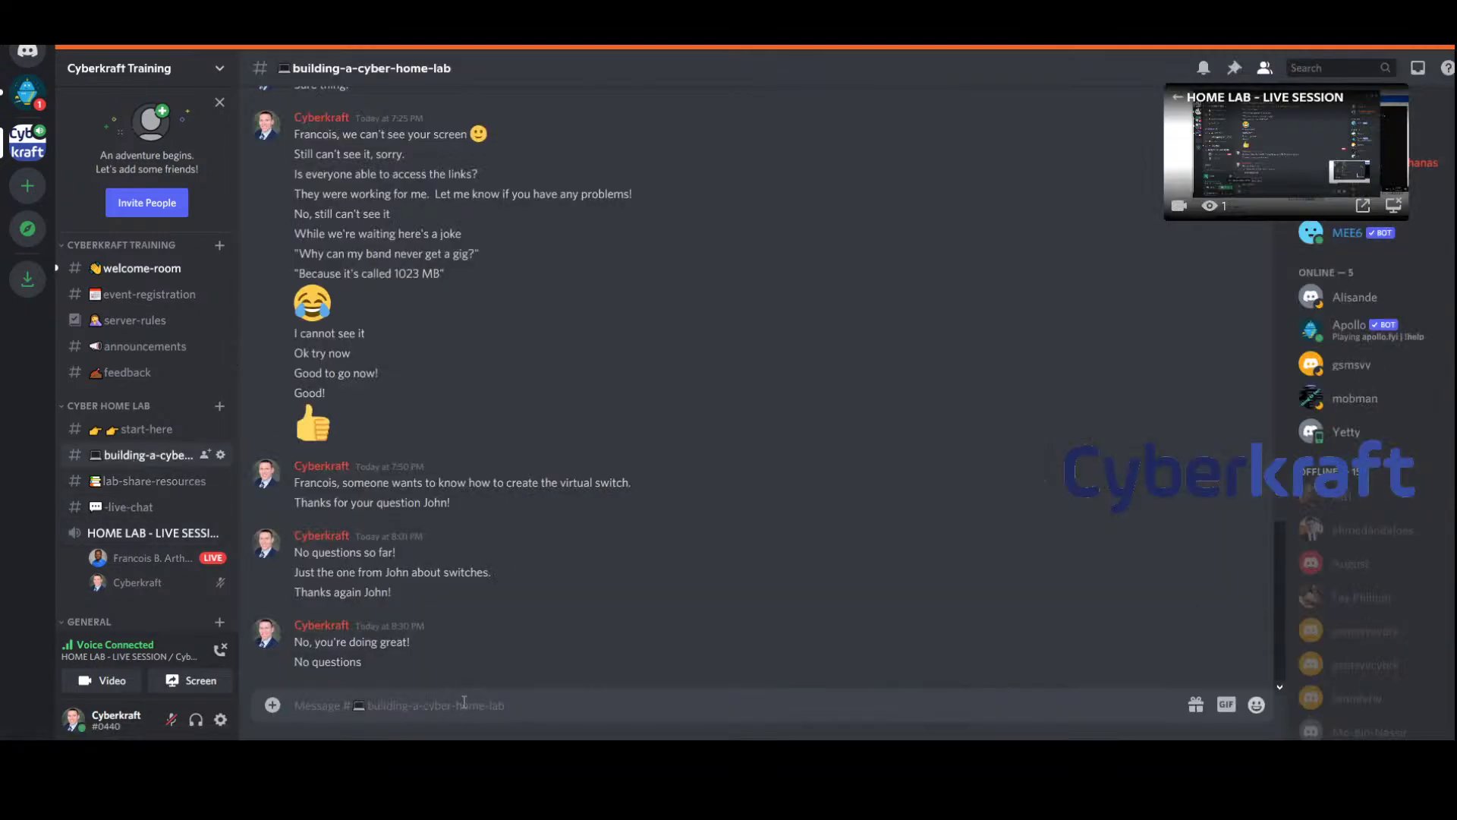
pyautogui.write('Hey everyone')
pyautogui.press('Return')
pyautogui.write('W')
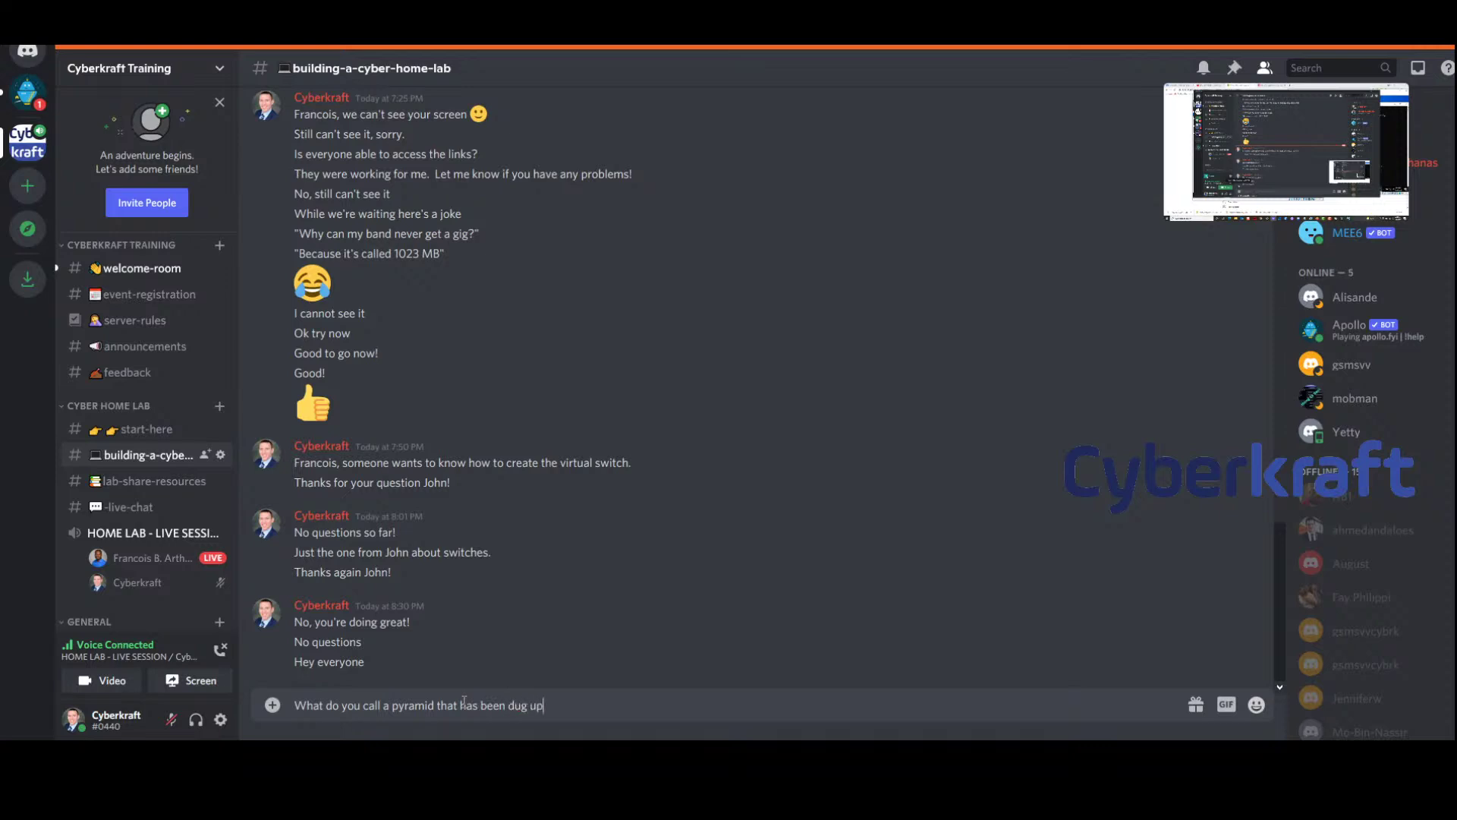
pyautogui.press('Return')
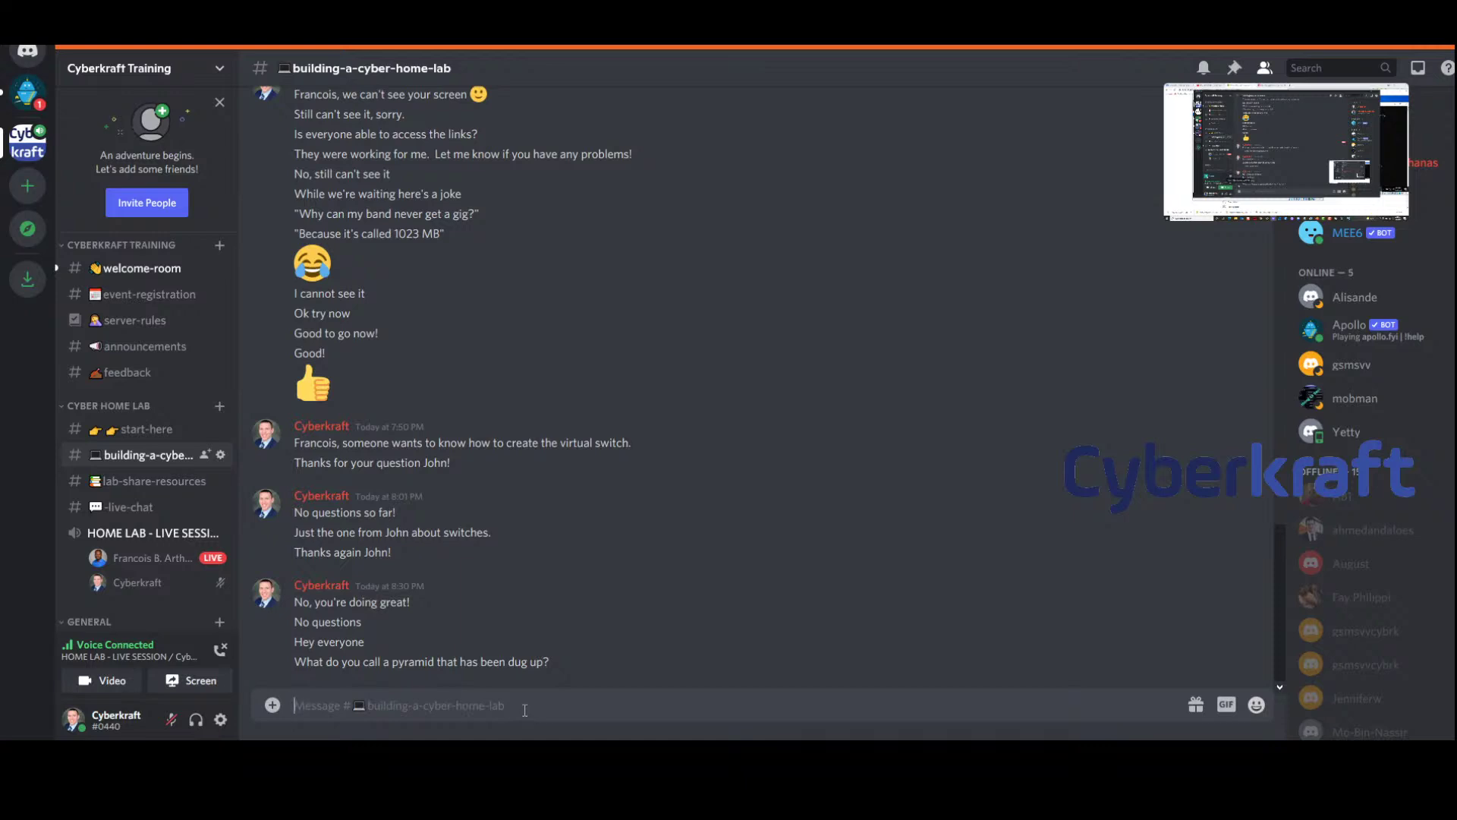
pyautogui.write('UNEN')
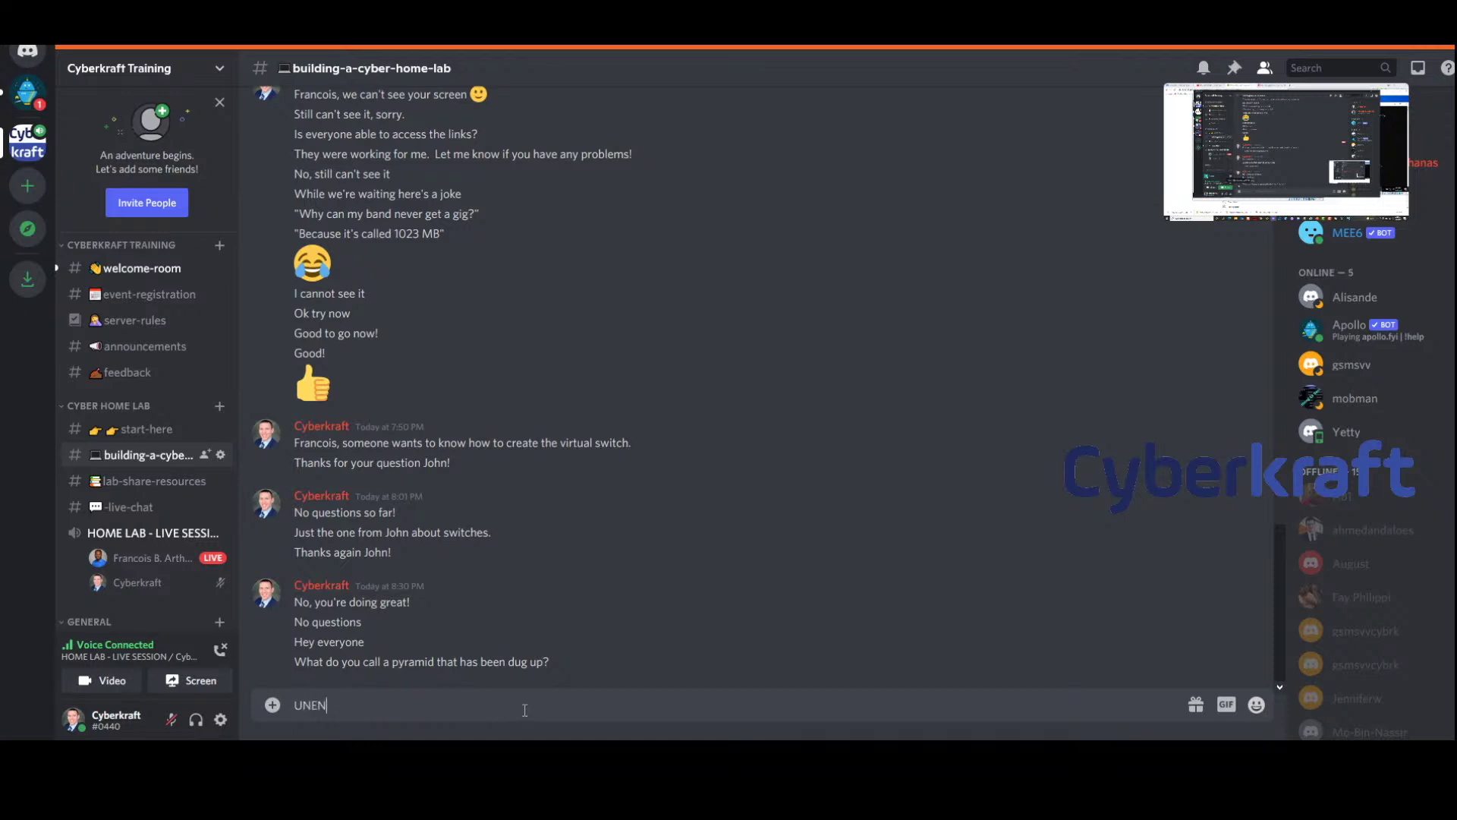
pyautogui.write('CRYPTED!')
pyautogui.press('Return')
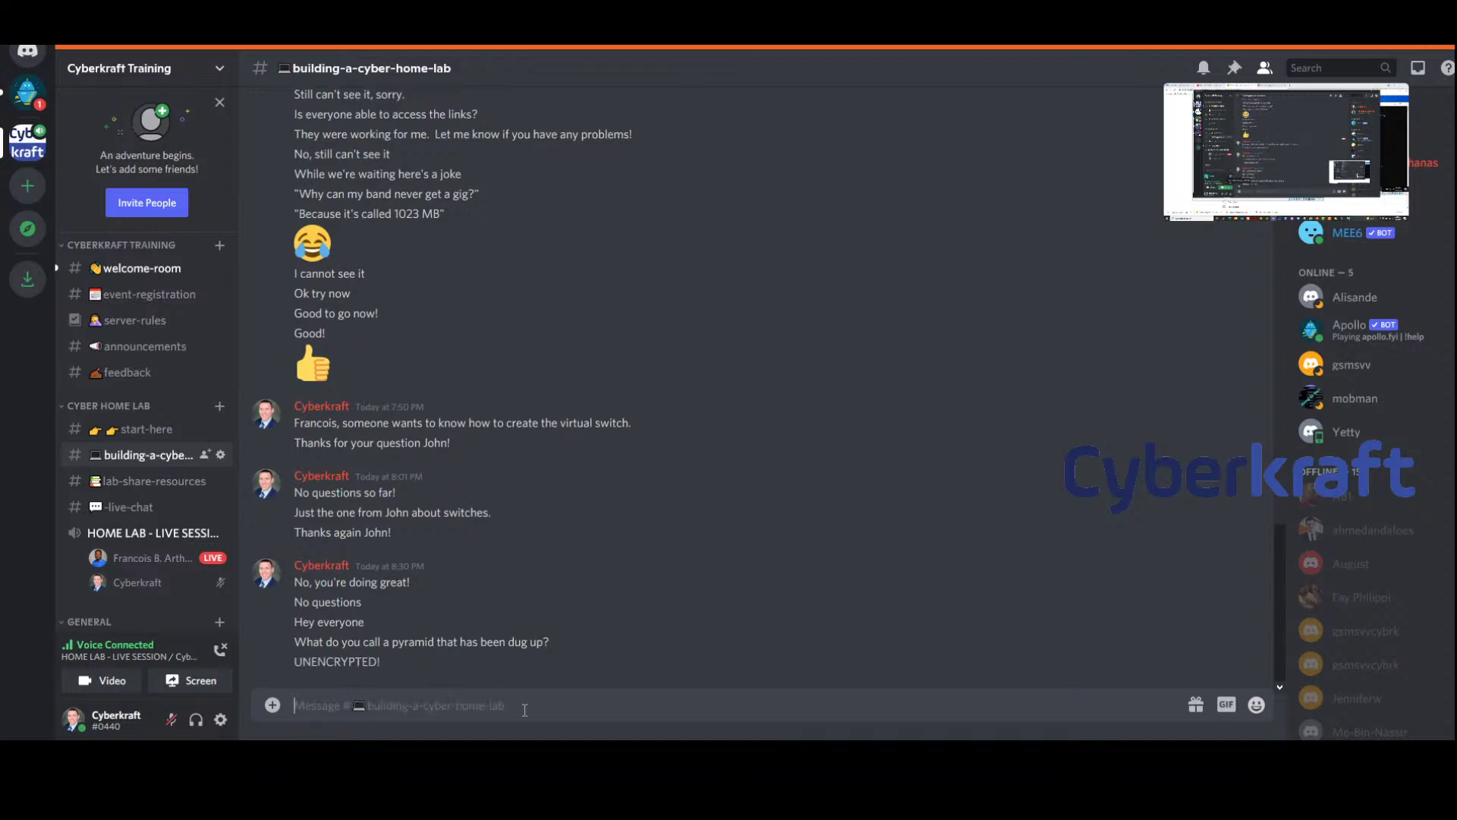
# Send a laughing emoji after the punchline
pyautogui.click(1256, 705)
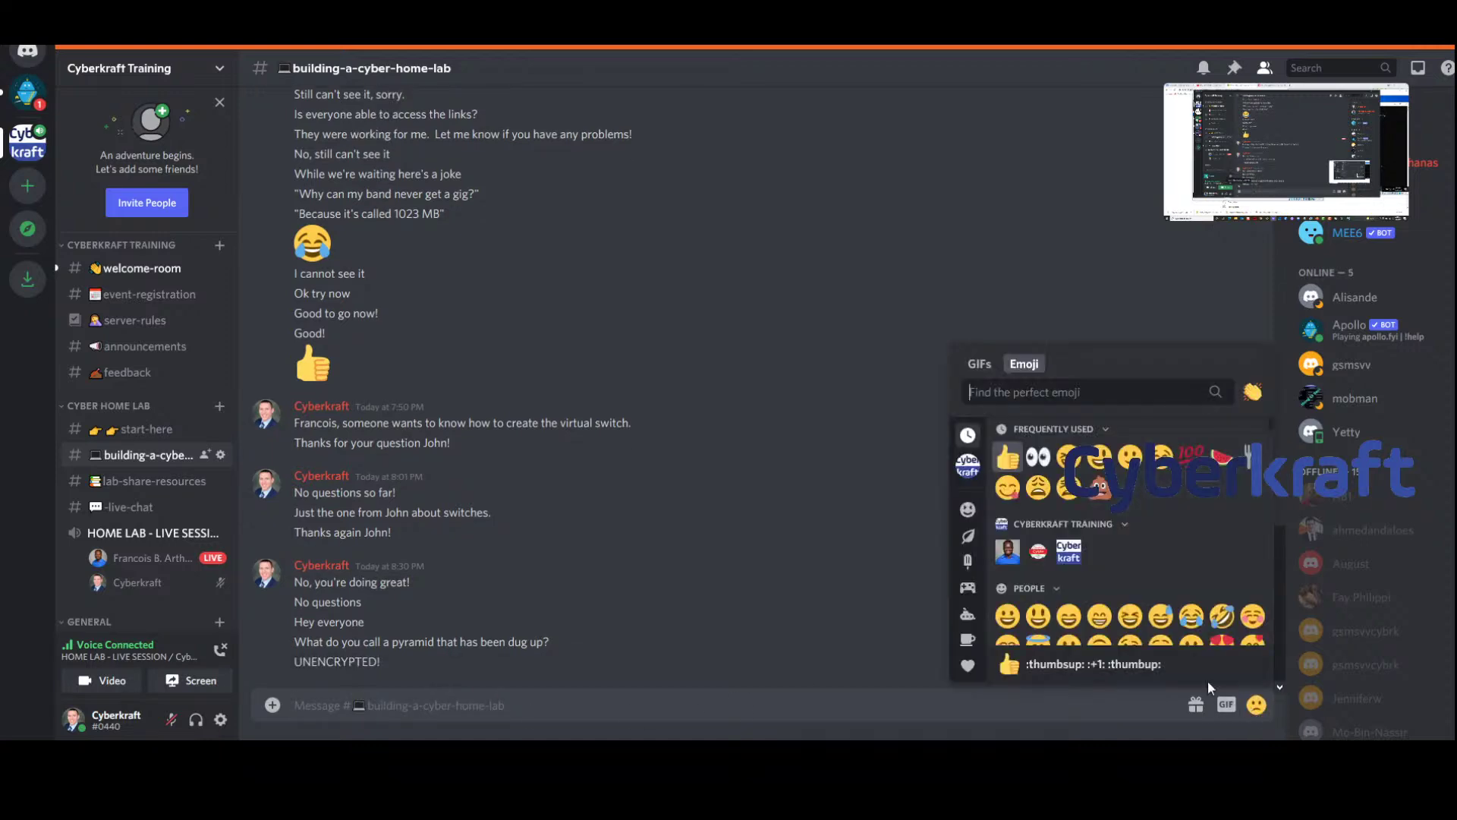
pyautogui.scroll(-2, 1068, 617)
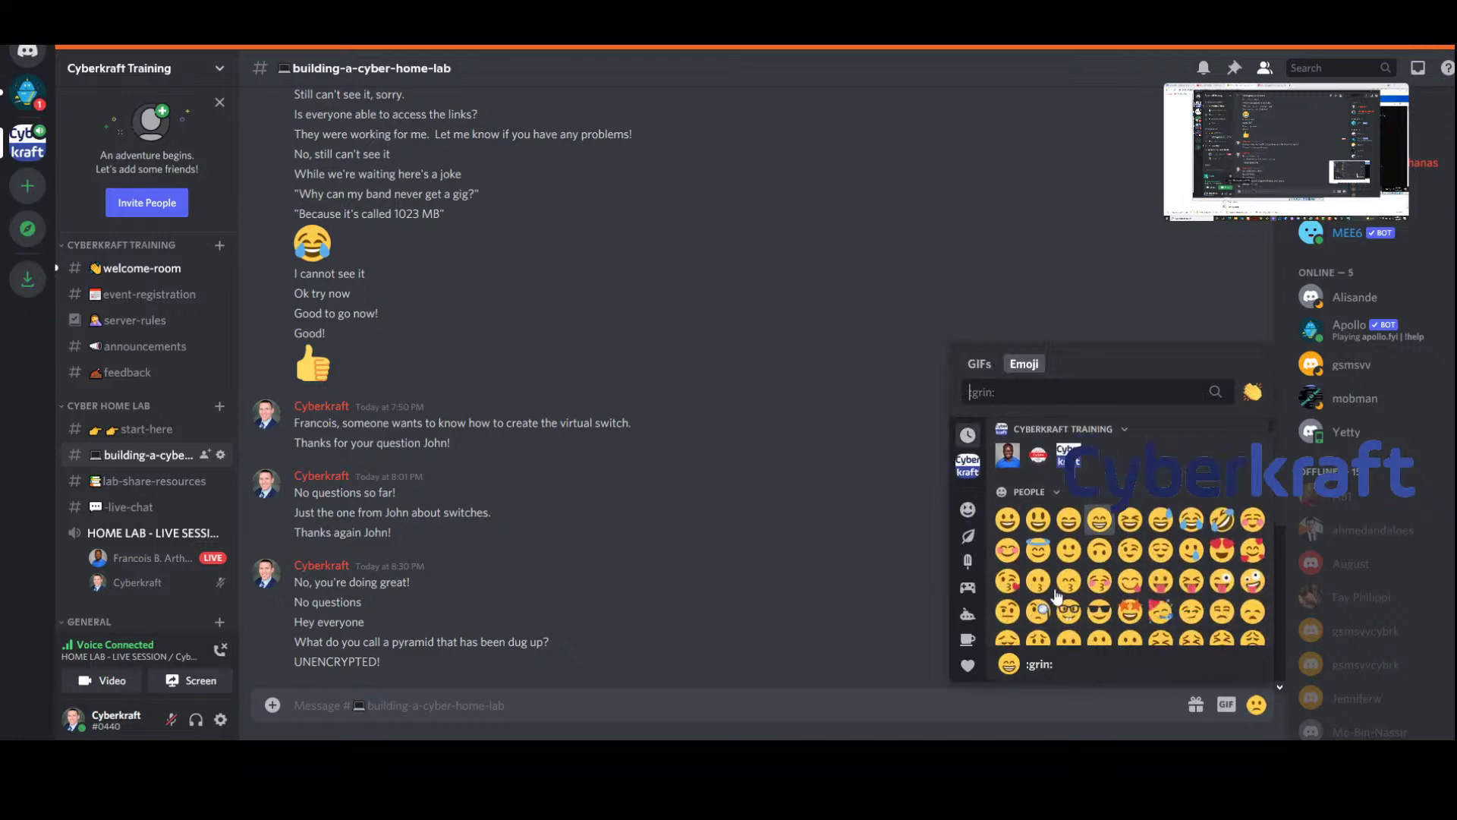
pyautogui.click(1204, 523)
pyautogui.press('Return')
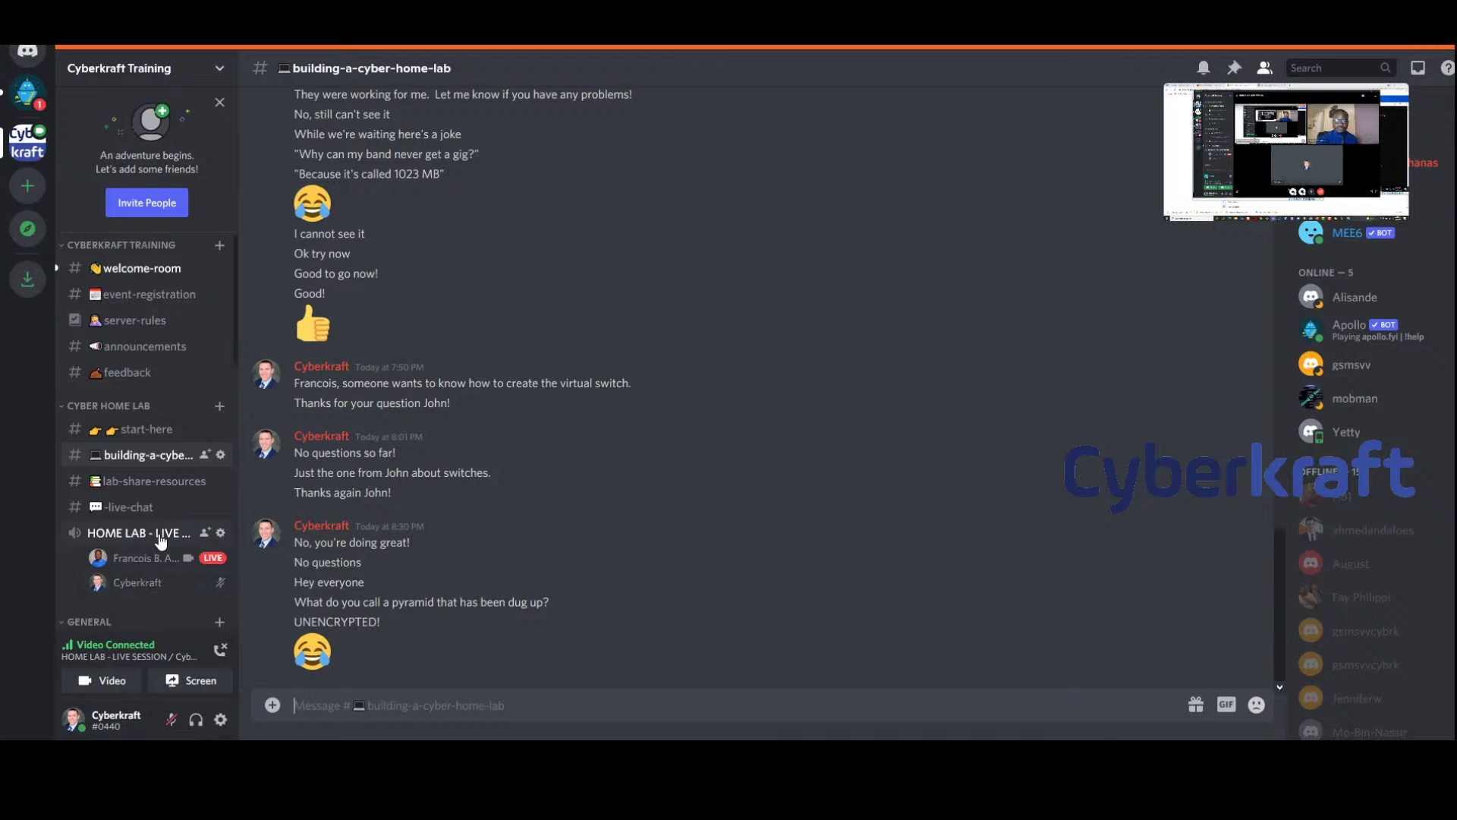
# Start an 'If you have' draft message, then erase it
pyautogui.write('If you ha')
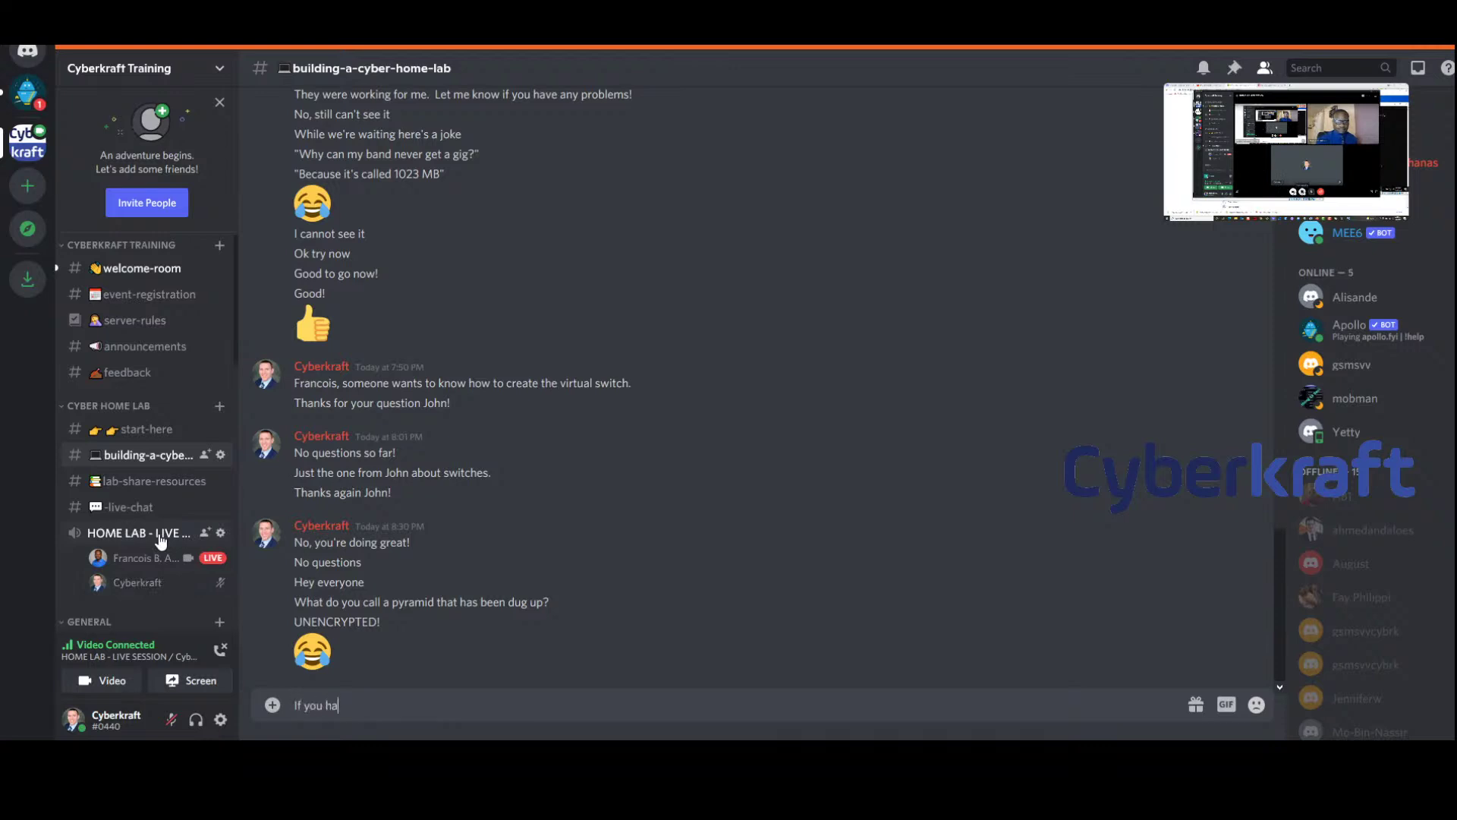
pyautogui.write('ve')
pyautogui.press('BackSpace')
pyautogui.write('ve')
pyautogui.press('BackSpace')
pyautogui.press('BackSpace')
pyautogui.press('BackSpace')
pyautogui.press('BackSpace')
pyautogui.press('BackSpace')
pyautogui.press('BackSpace')
pyautogui.press('BackSpace')
pyautogui.press('BackSpace')
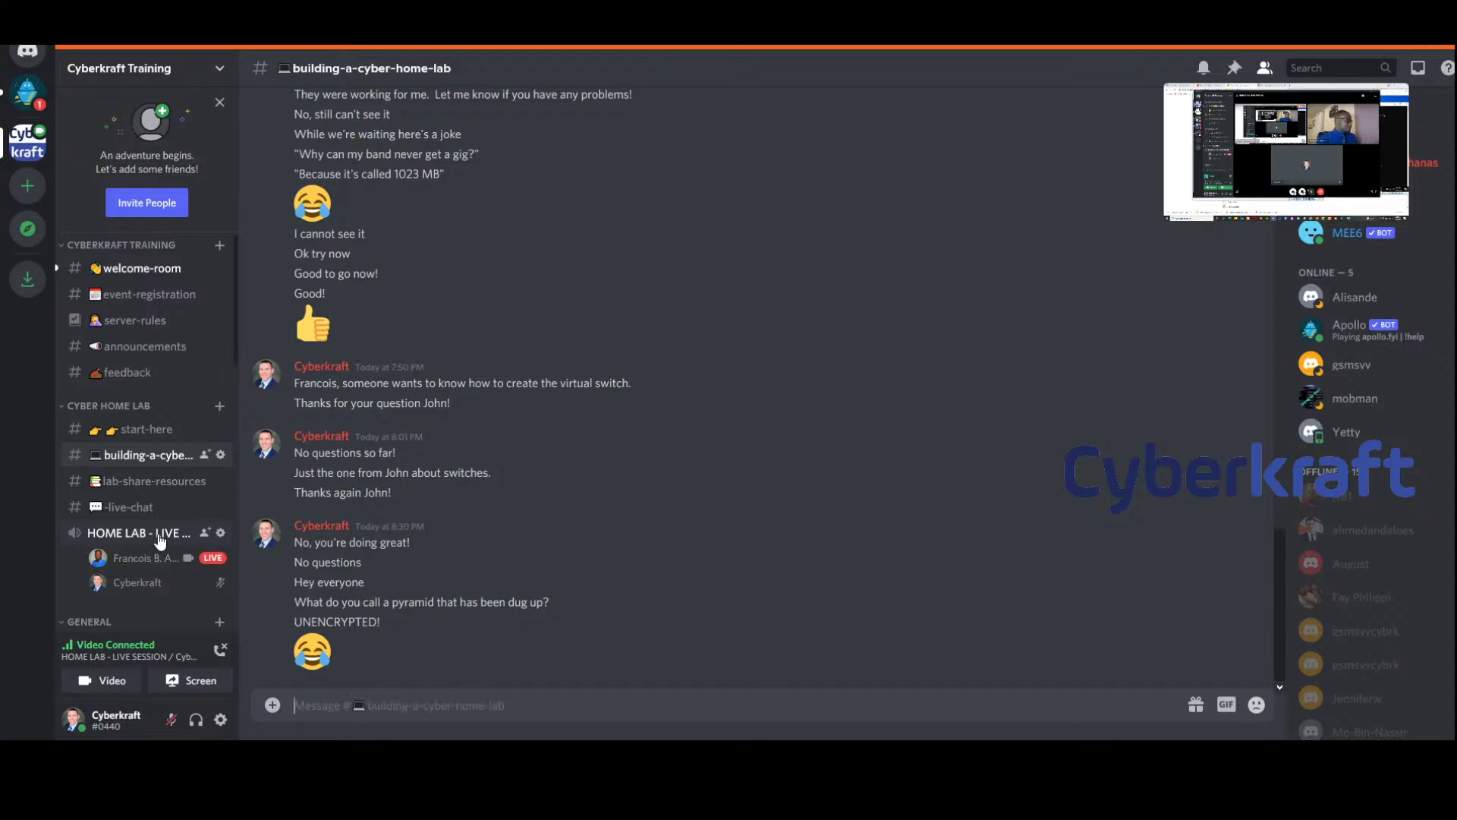
# Browse the HOME LAB live session, live-chat and lab-share-resources, returning to building-a-cyber-home-lab
pyautogui.click(159, 541)
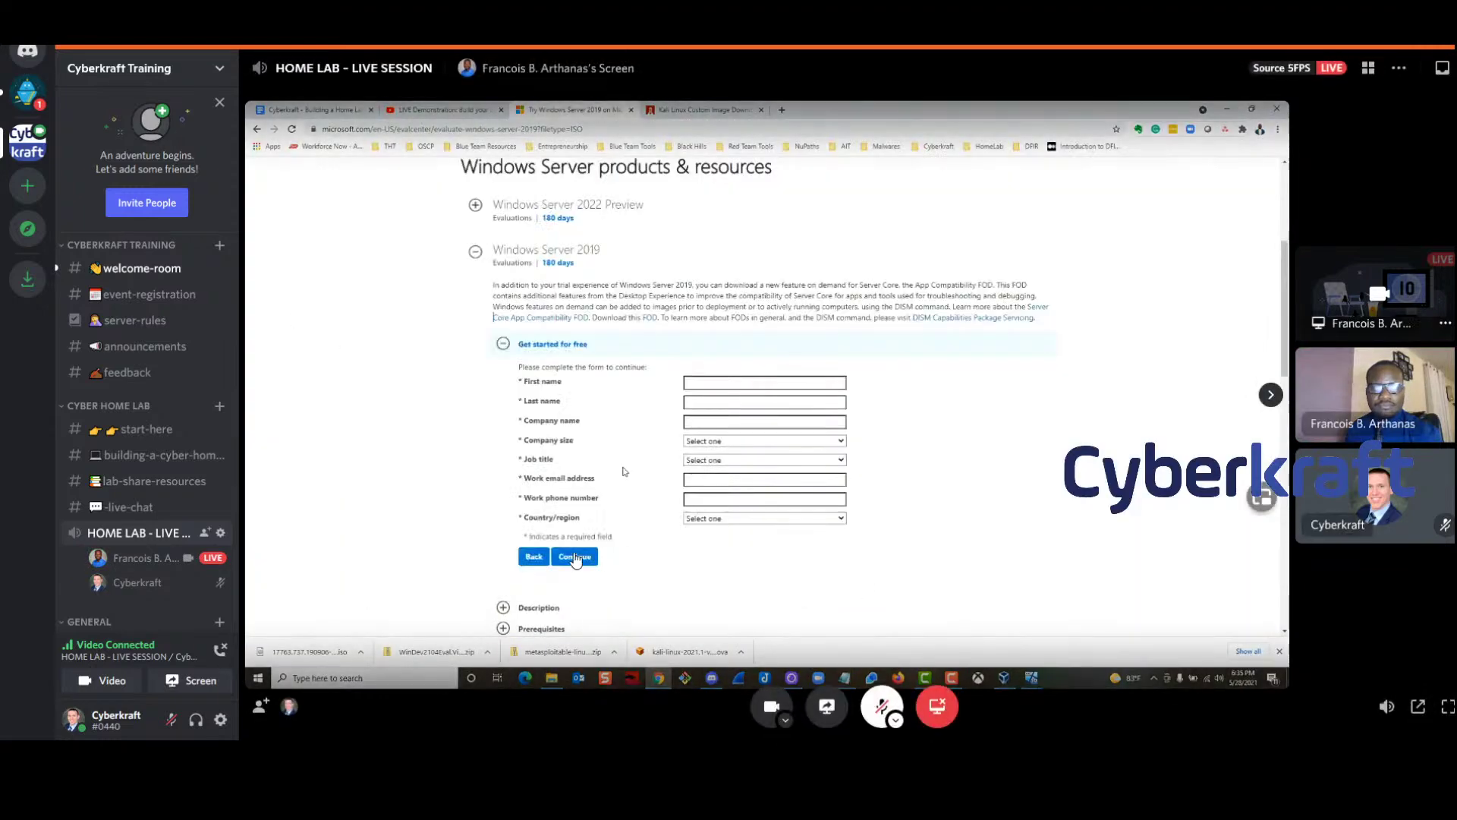
pyautogui.click(145, 484)
pyautogui.click(128, 507)
pyautogui.click(130, 483)
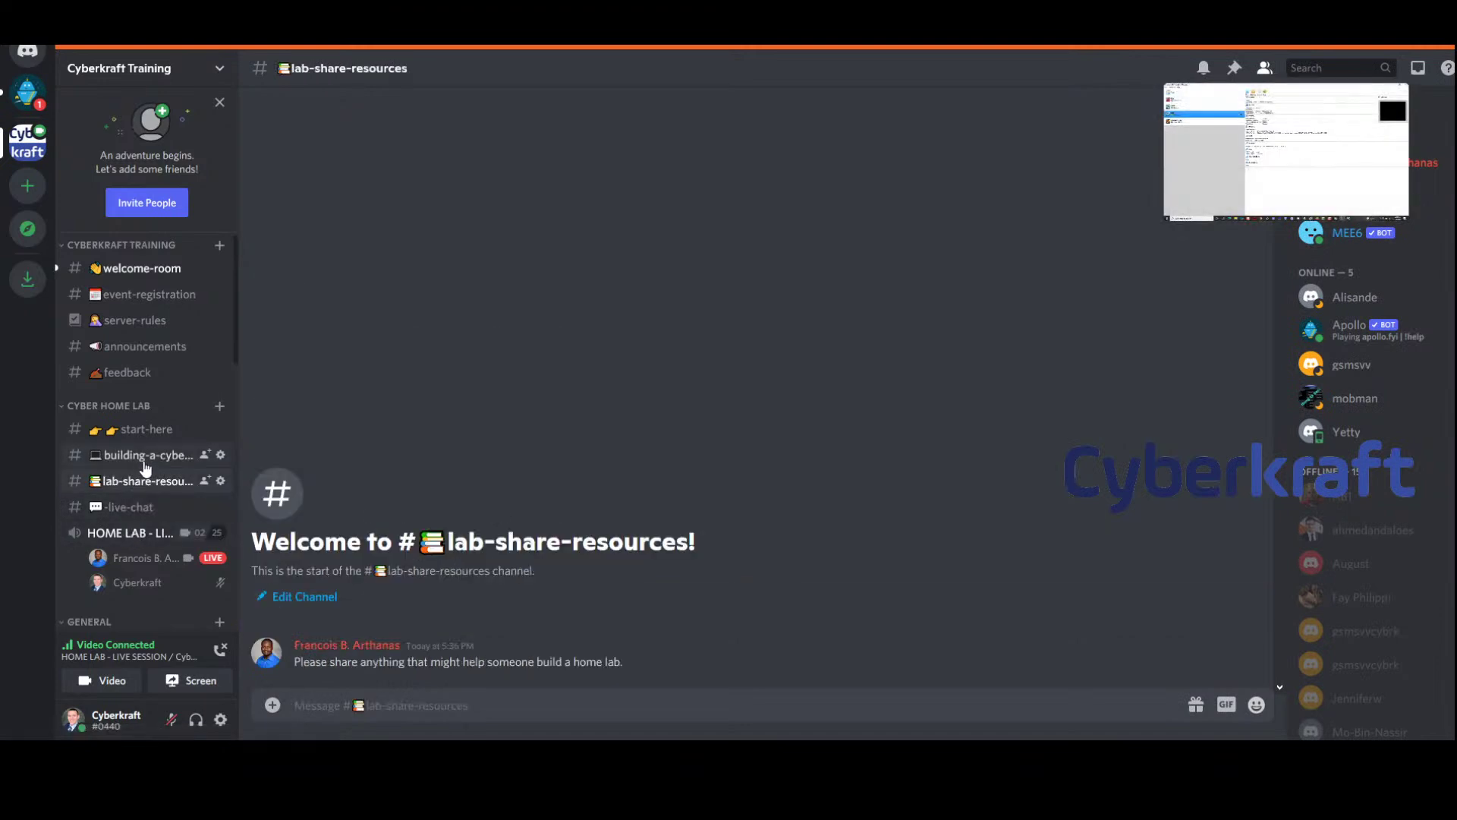
pyautogui.click(142, 457)
# Post 'Good to go!' in the chat and watch the HOME LAB live session stream
pyautogui.click(410, 702)
pyautogui.write('Good to go')
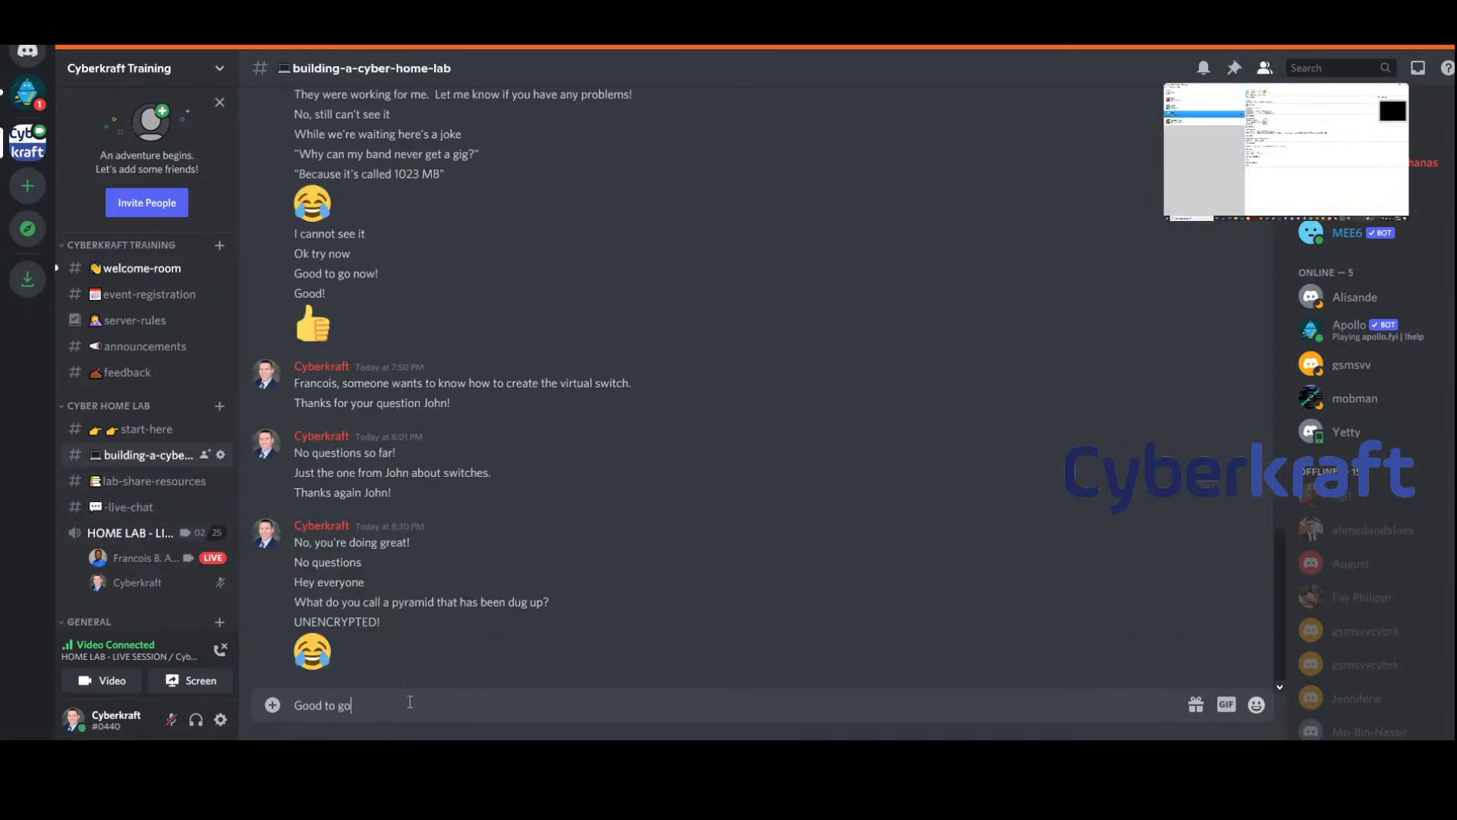
pyautogui.write('!')
pyautogui.press('Return')
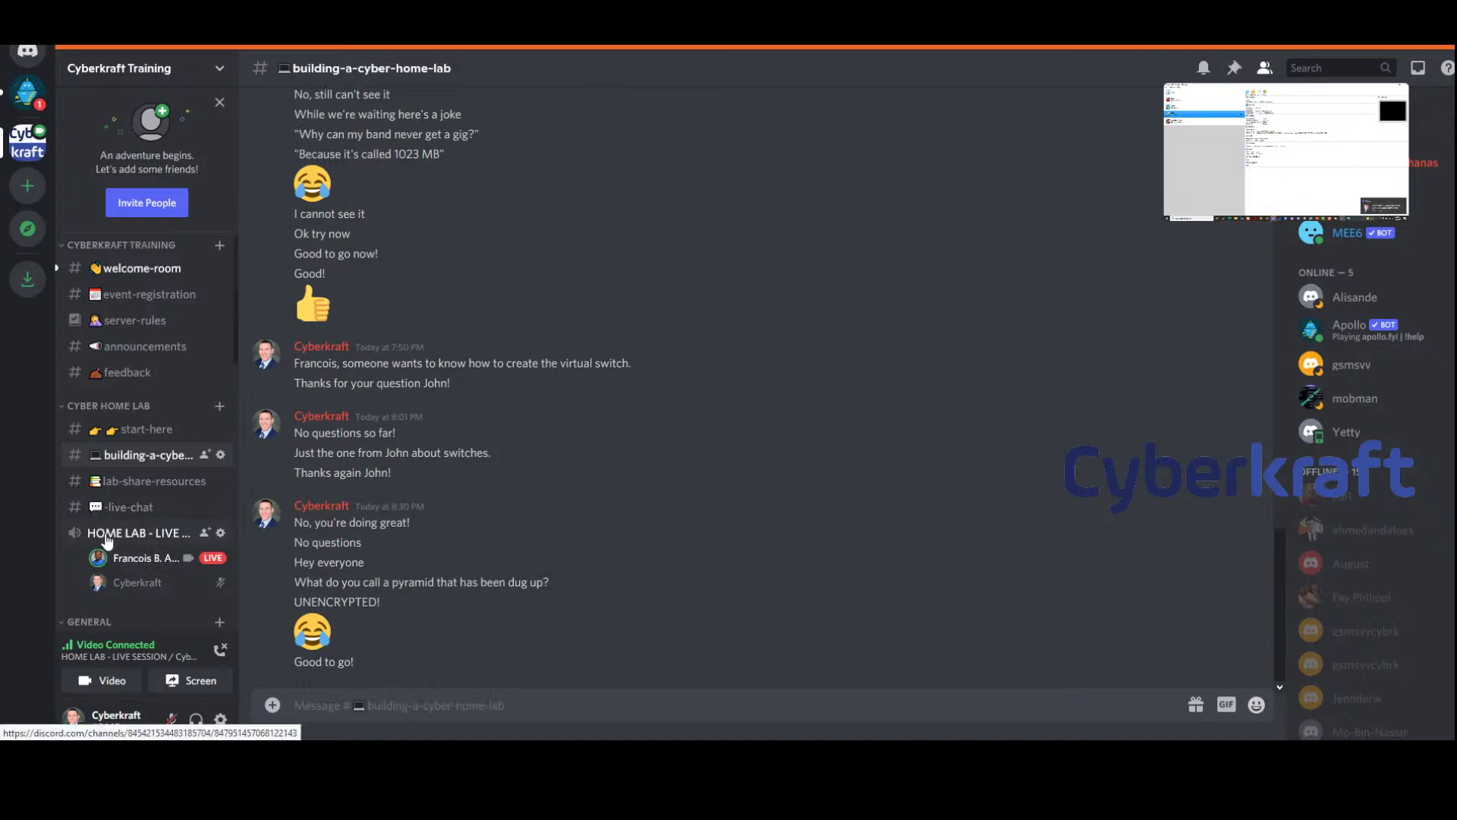
pyautogui.click(106, 535)
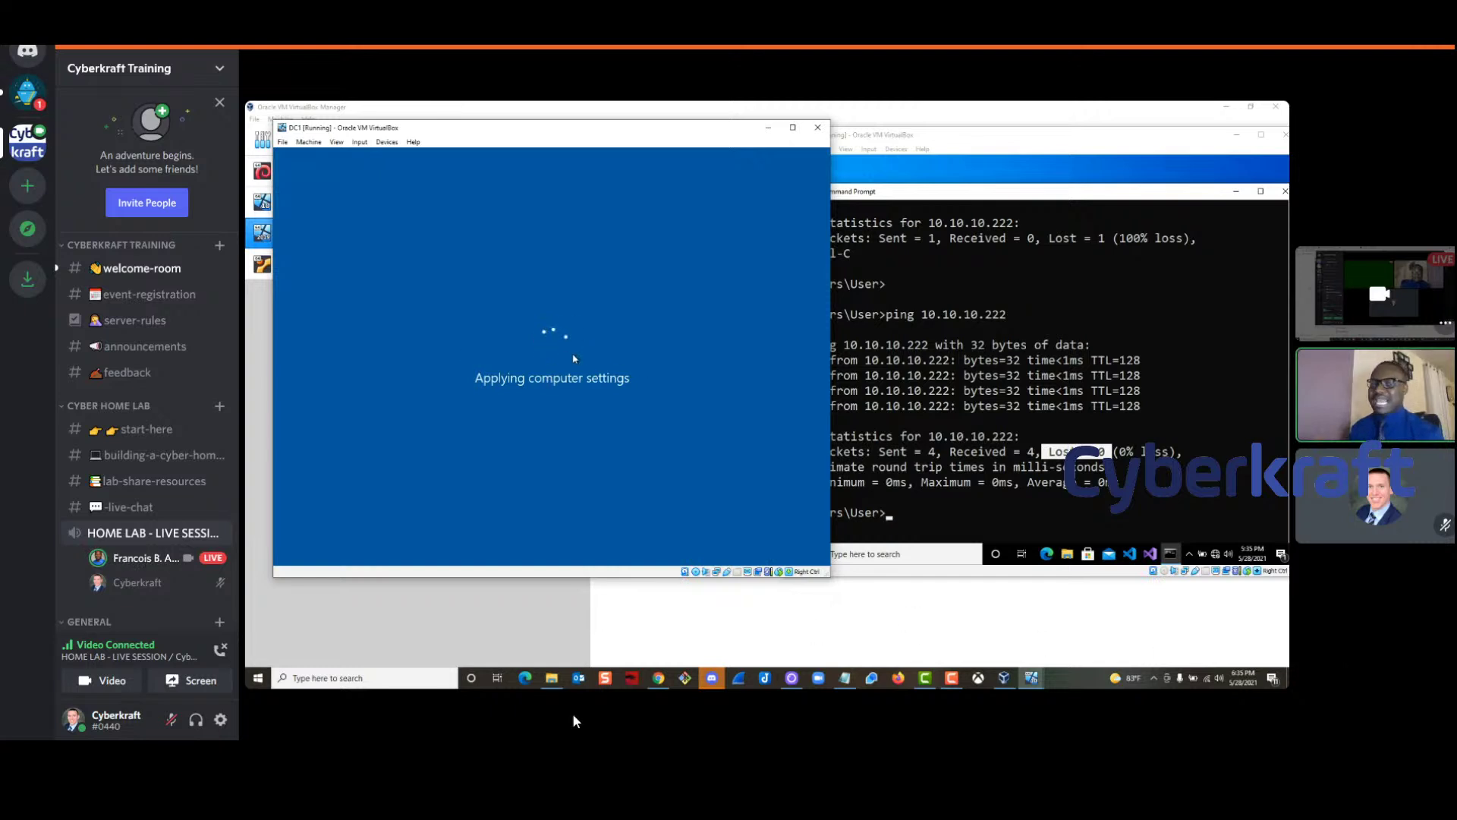
# Move the DC1 window aside and open the Kali VM's context menu in VirtualBox Manager
pyautogui.moveTo(1227, 739)
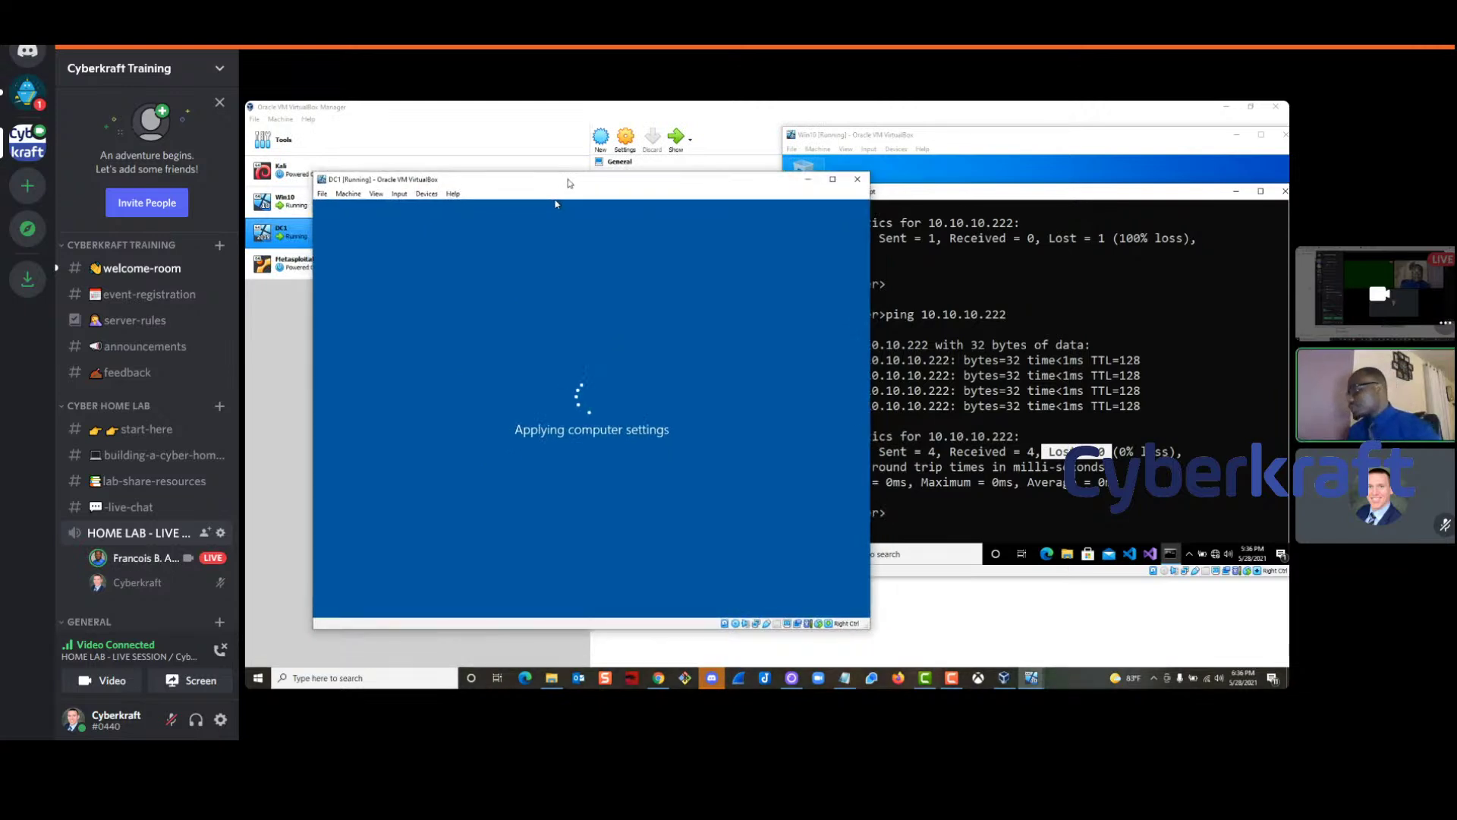
pyautogui.moveTo(613, 172); pyautogui.dragTo(637, 201)
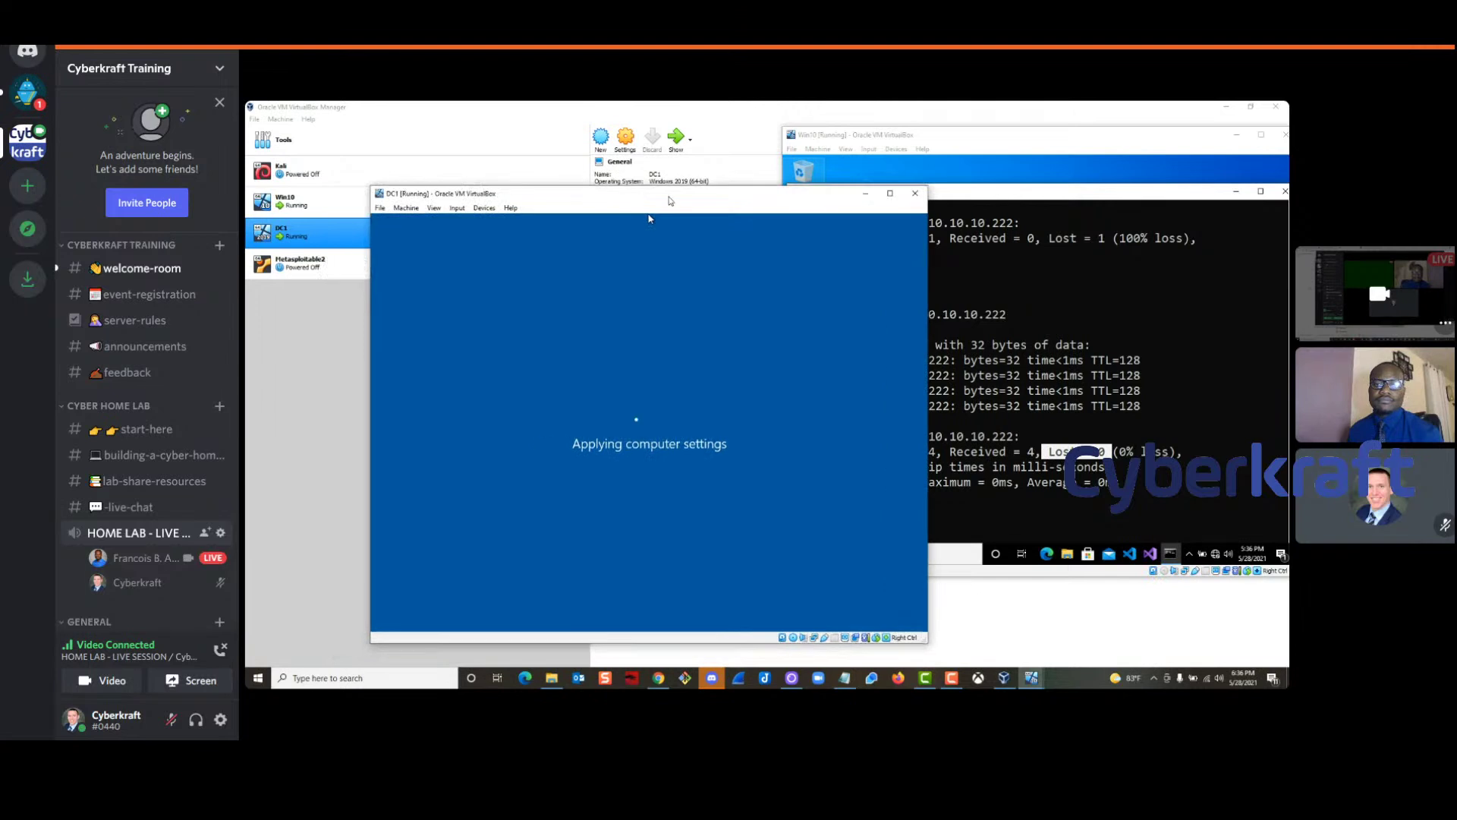
pyautogui.click(410, 171)
pyautogui.rightClick(408, 170)
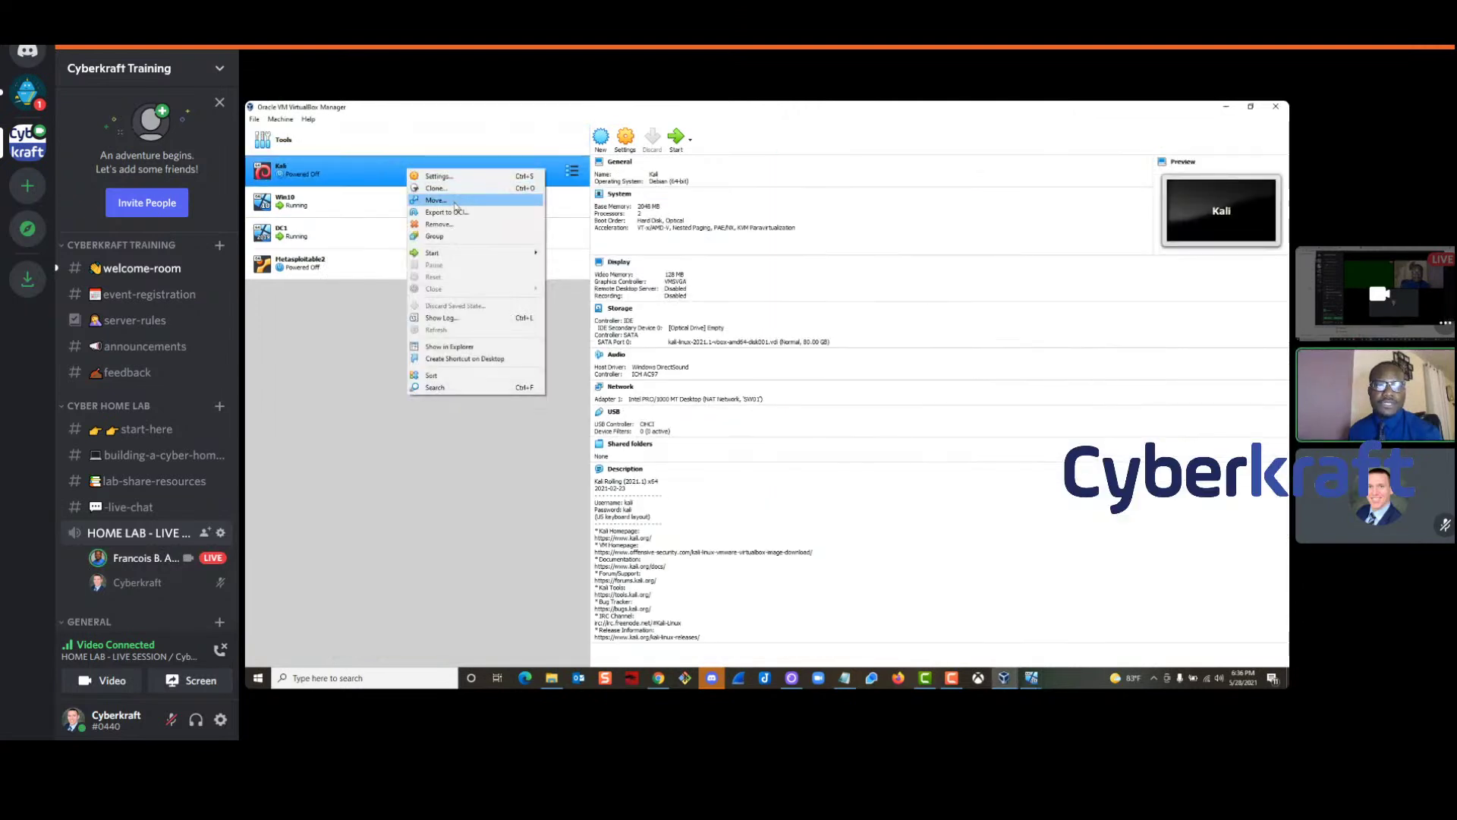
# Attach the Kali VM's network adapter to Bridged Adapter instead of NAT Network
pyautogui.click(563, 196)
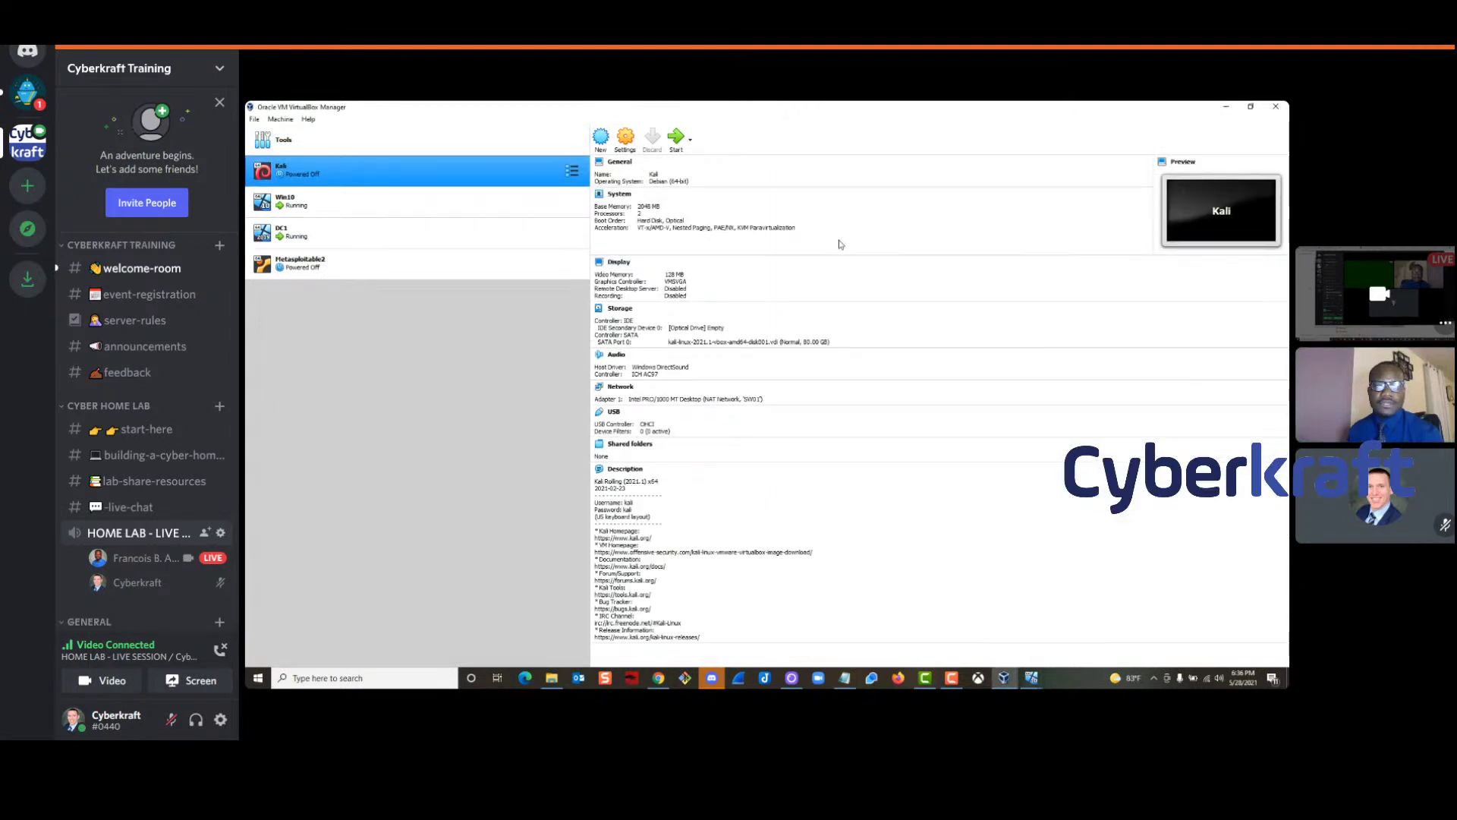
pyautogui.hotkey('ctrl', 's')
pyautogui.click(628, 356)
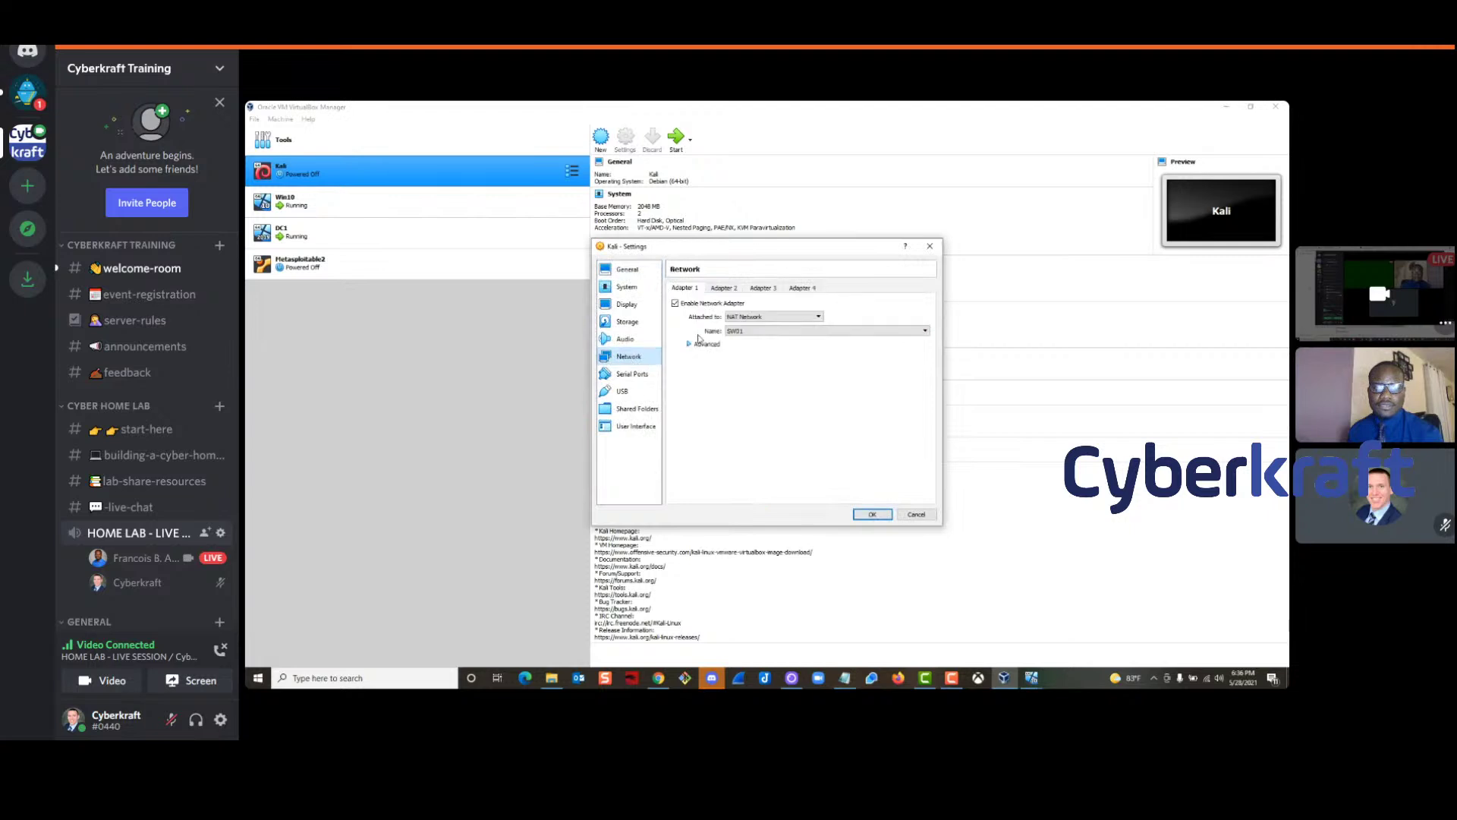
pyautogui.click(757, 317)
pyautogui.click(759, 336)
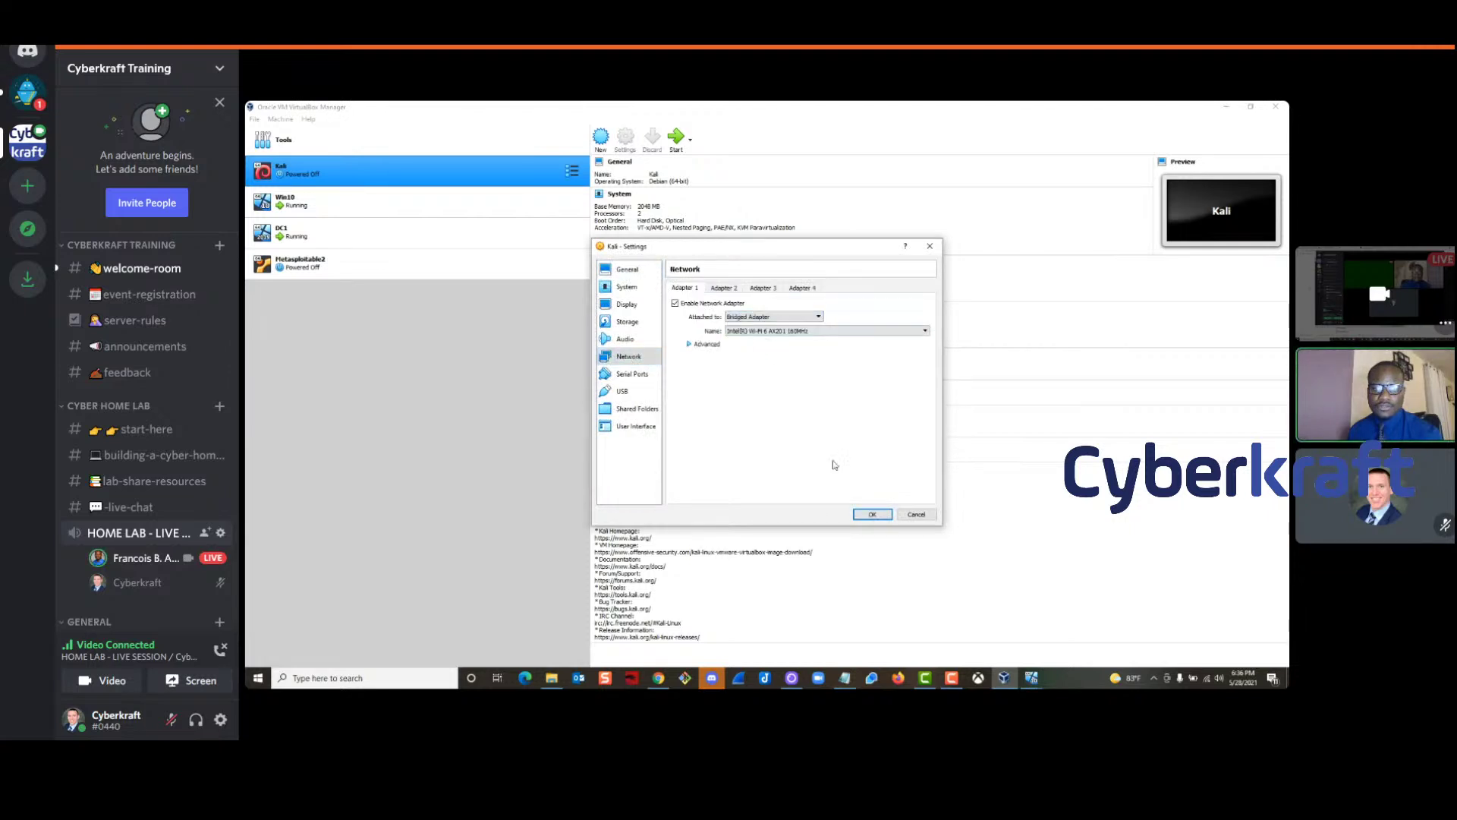
pyautogui.click(873, 513)
# Attach Metasploitable2's network adapter to Bridged Adapter, select Win10, and minimize the Manager
pyautogui.click(331, 268)
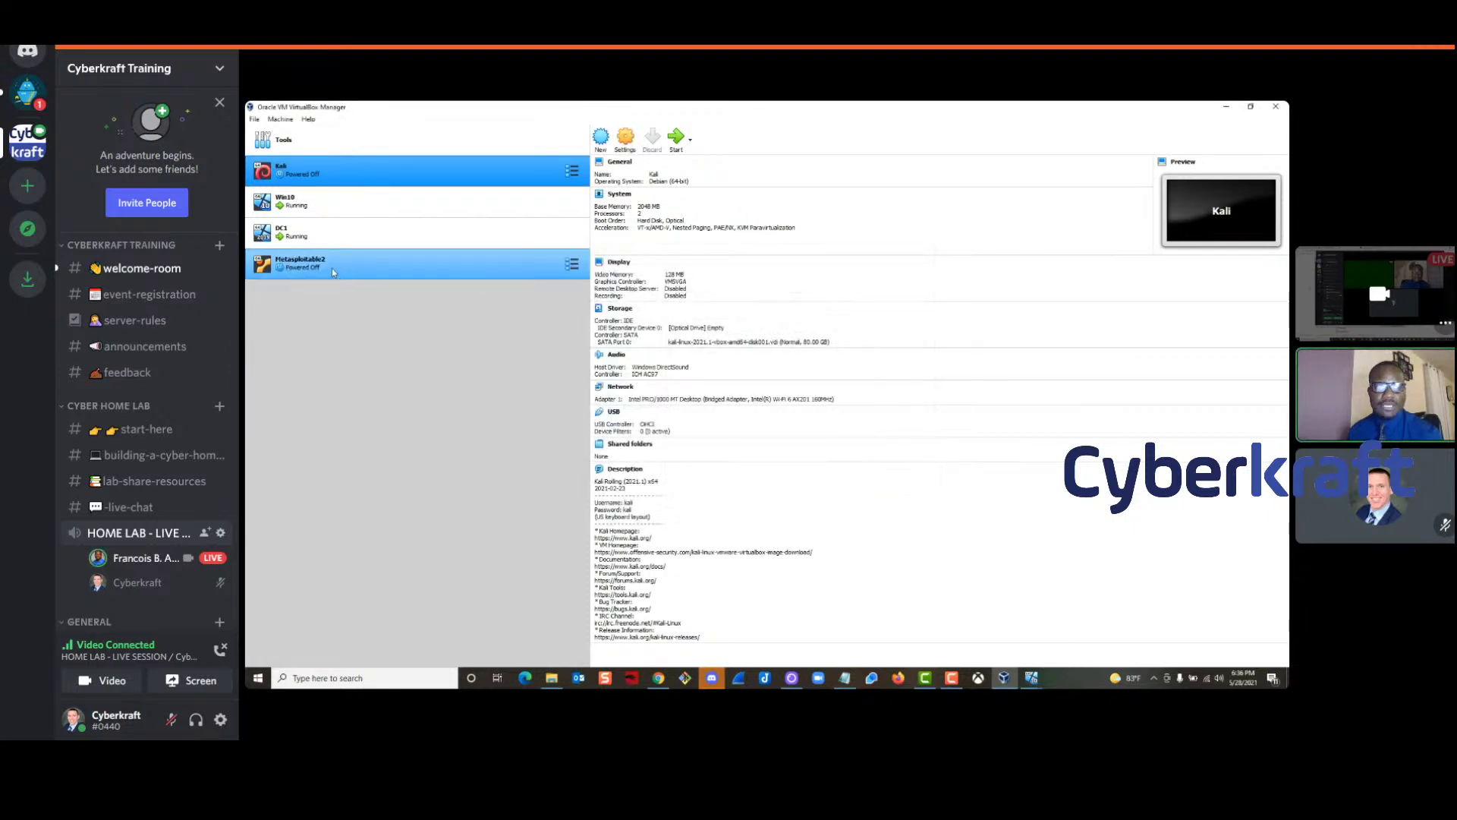
pyautogui.click(625, 138)
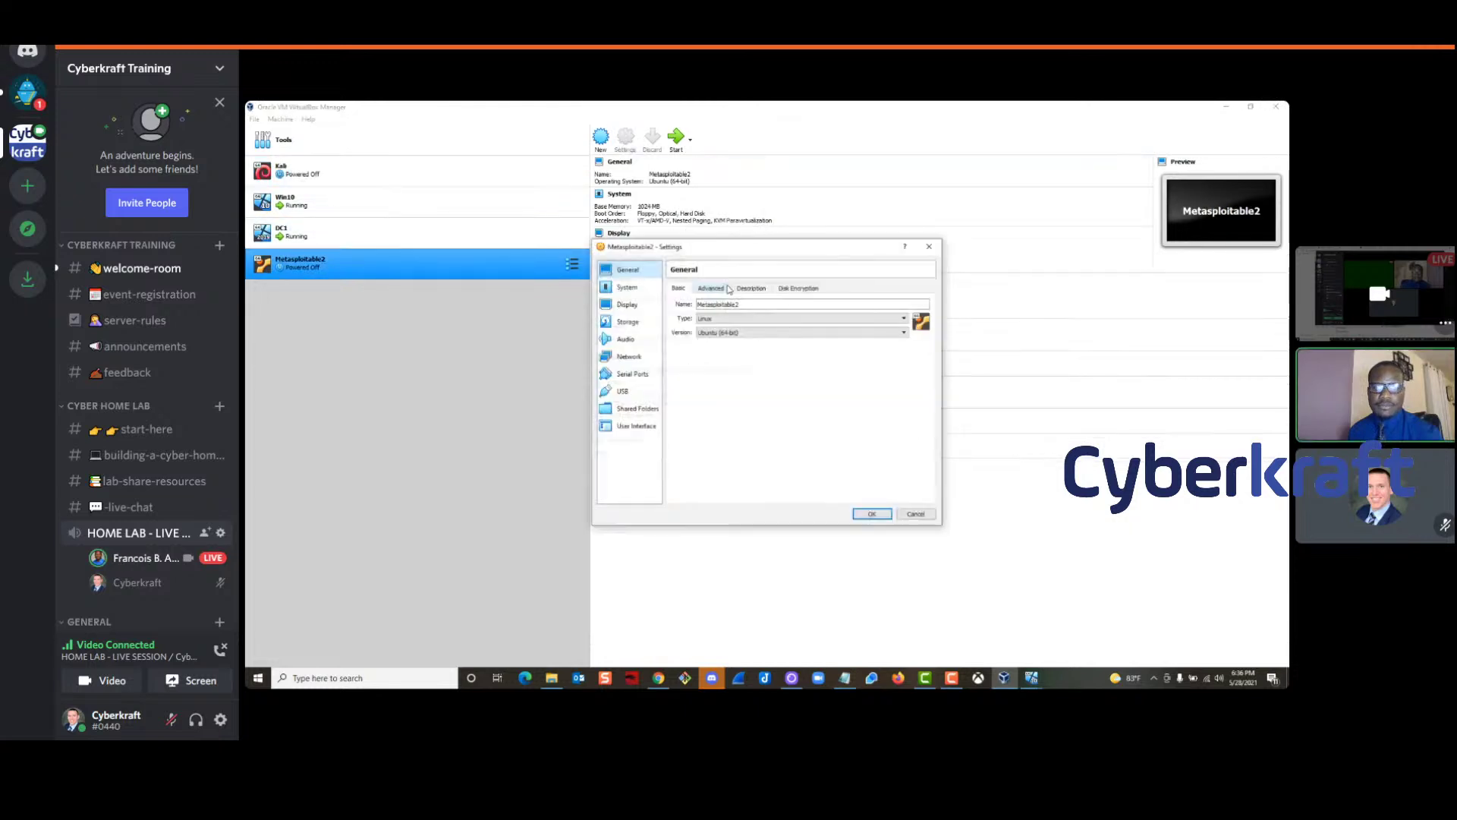
pyautogui.click(628, 356)
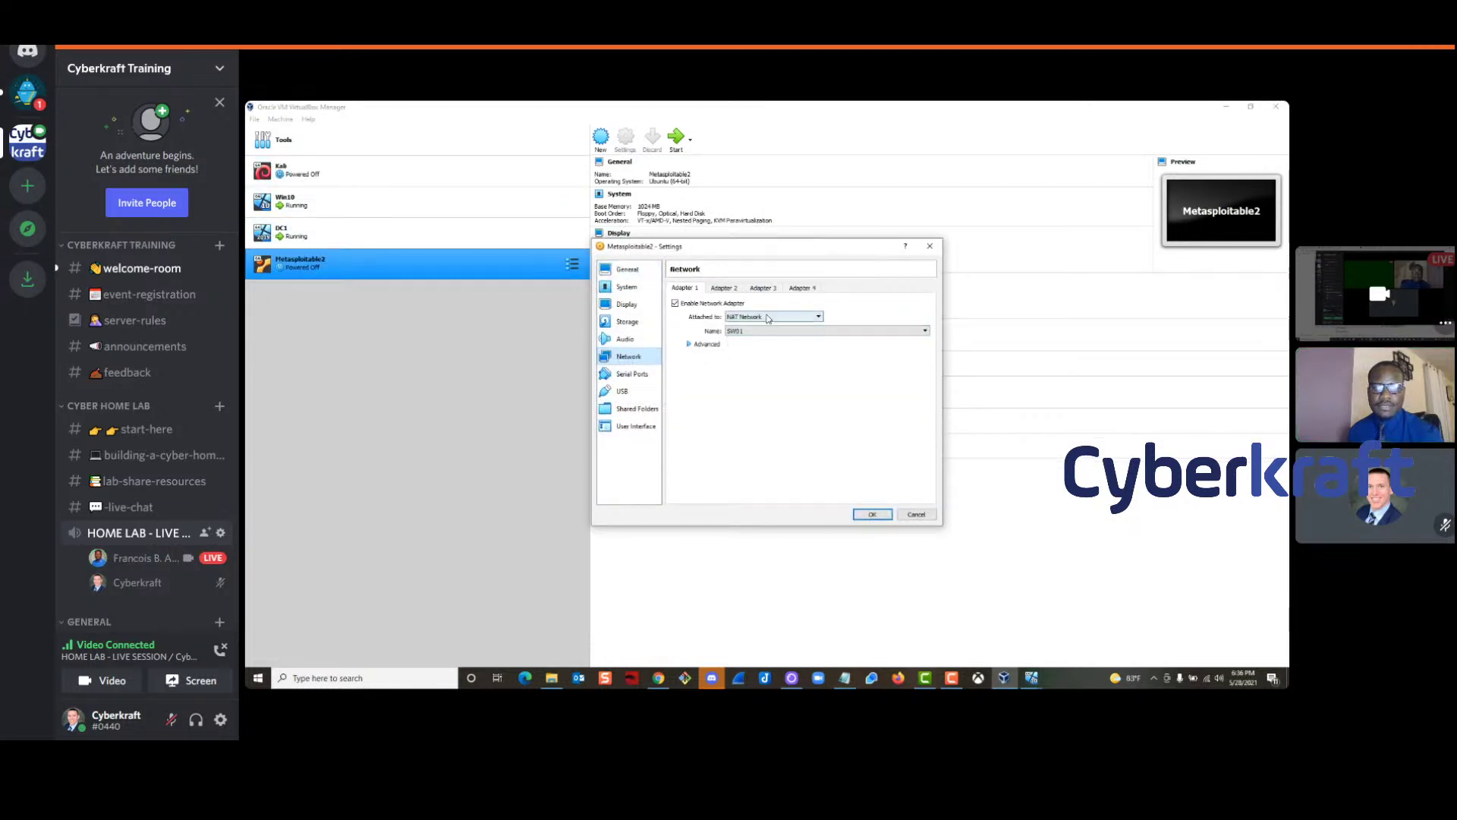
pyautogui.click(759, 317)
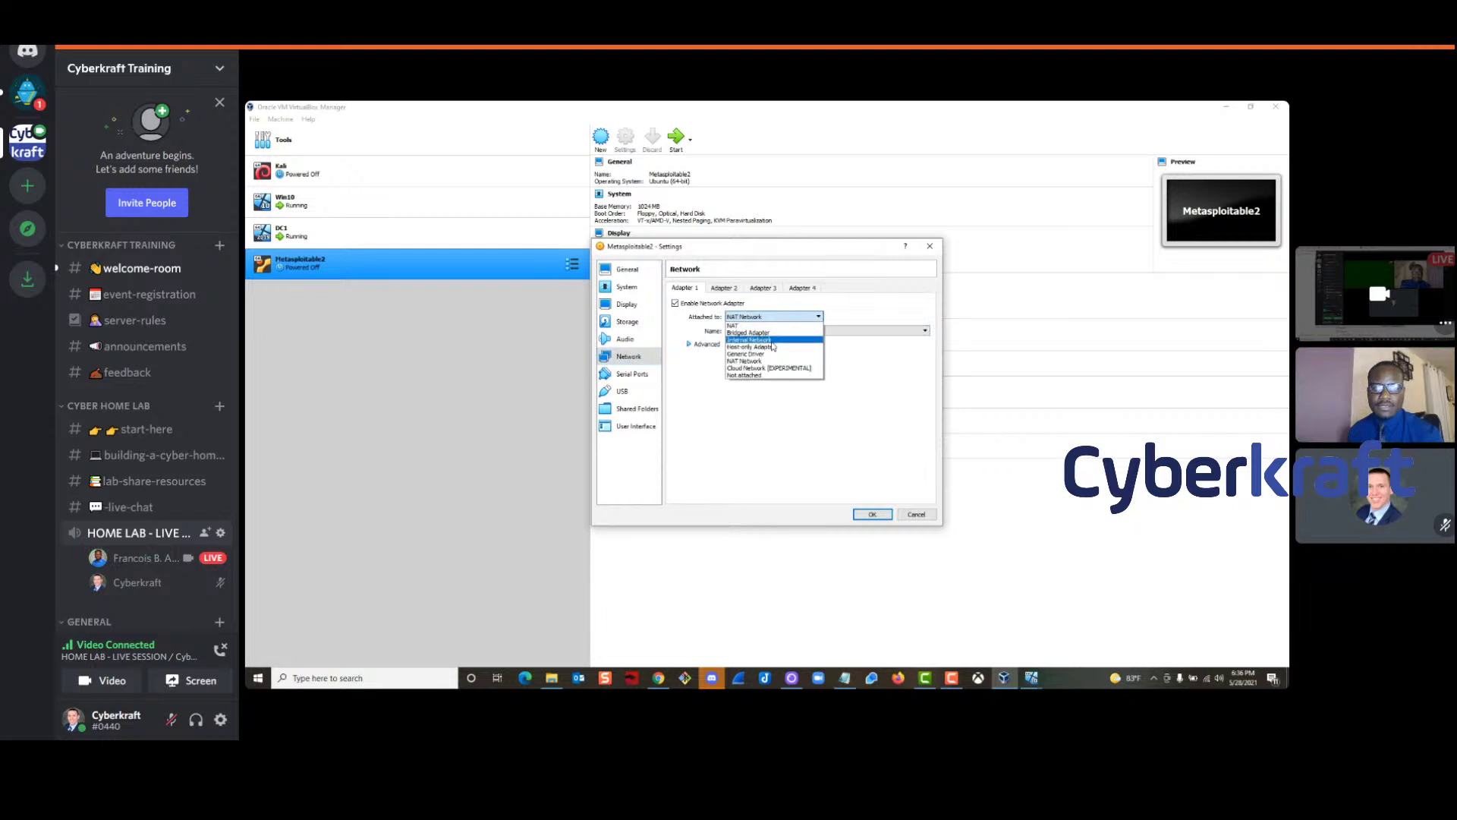
pyautogui.click(748, 333)
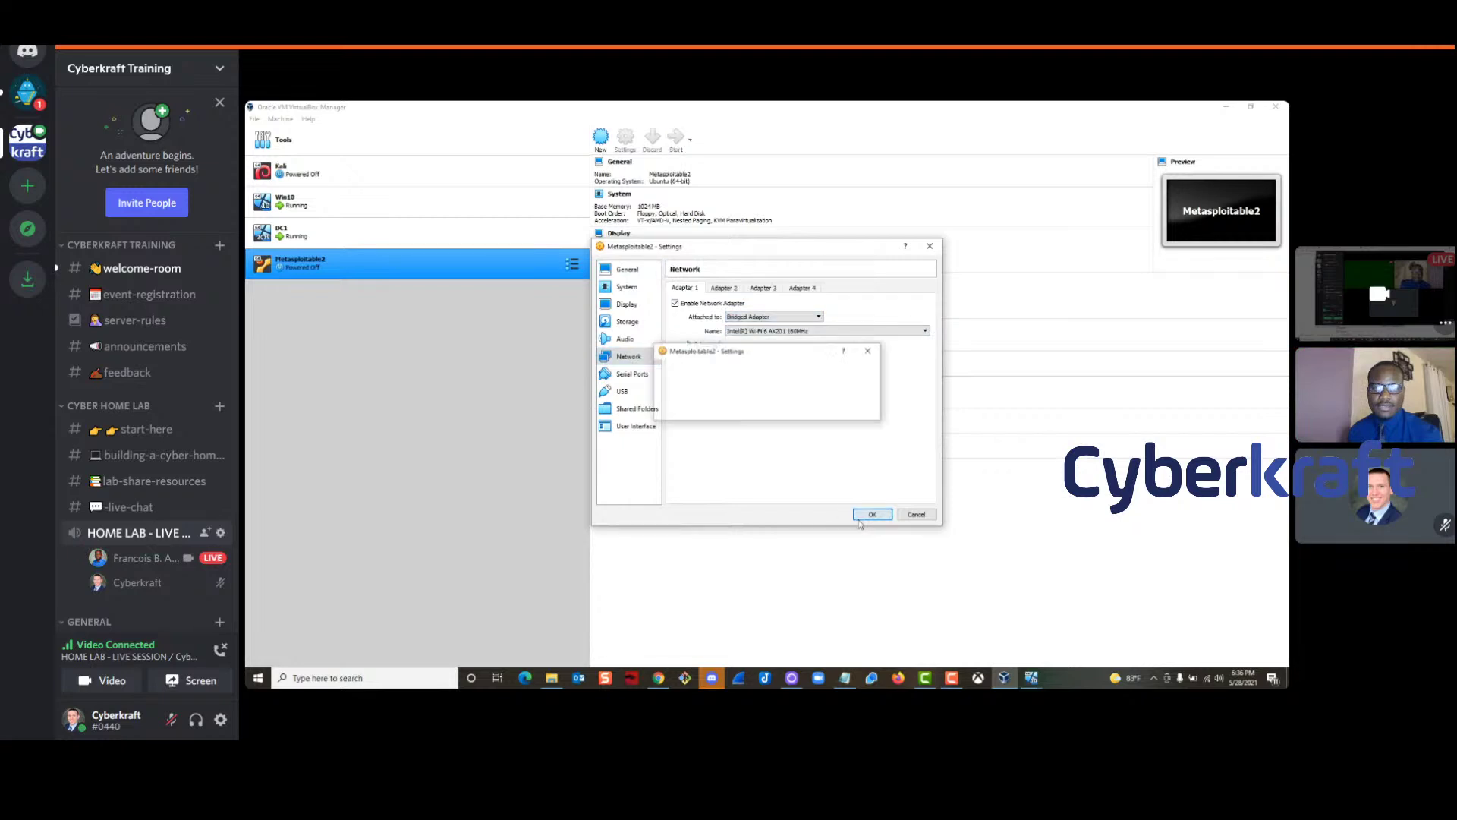
pyautogui.click(872, 513)
pyautogui.press('Up')
pyautogui.press('Up')
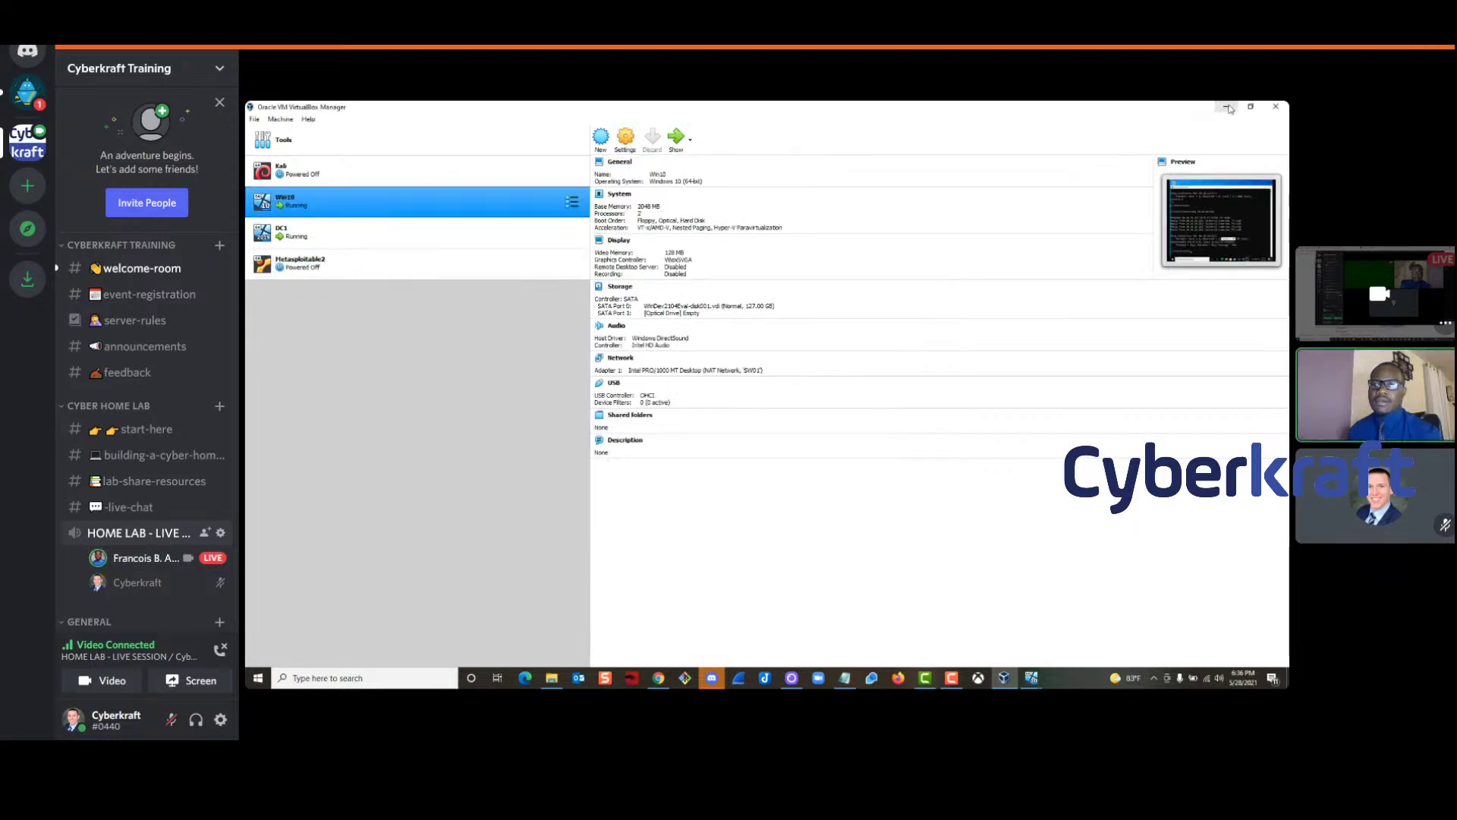
pyautogui.click(1226, 106)
# Move DC1 aside and bring the Win10 command prompt and DC1 VM windows forward
pyautogui.moveTo(692, 196); pyautogui.dragTo(632, 158)
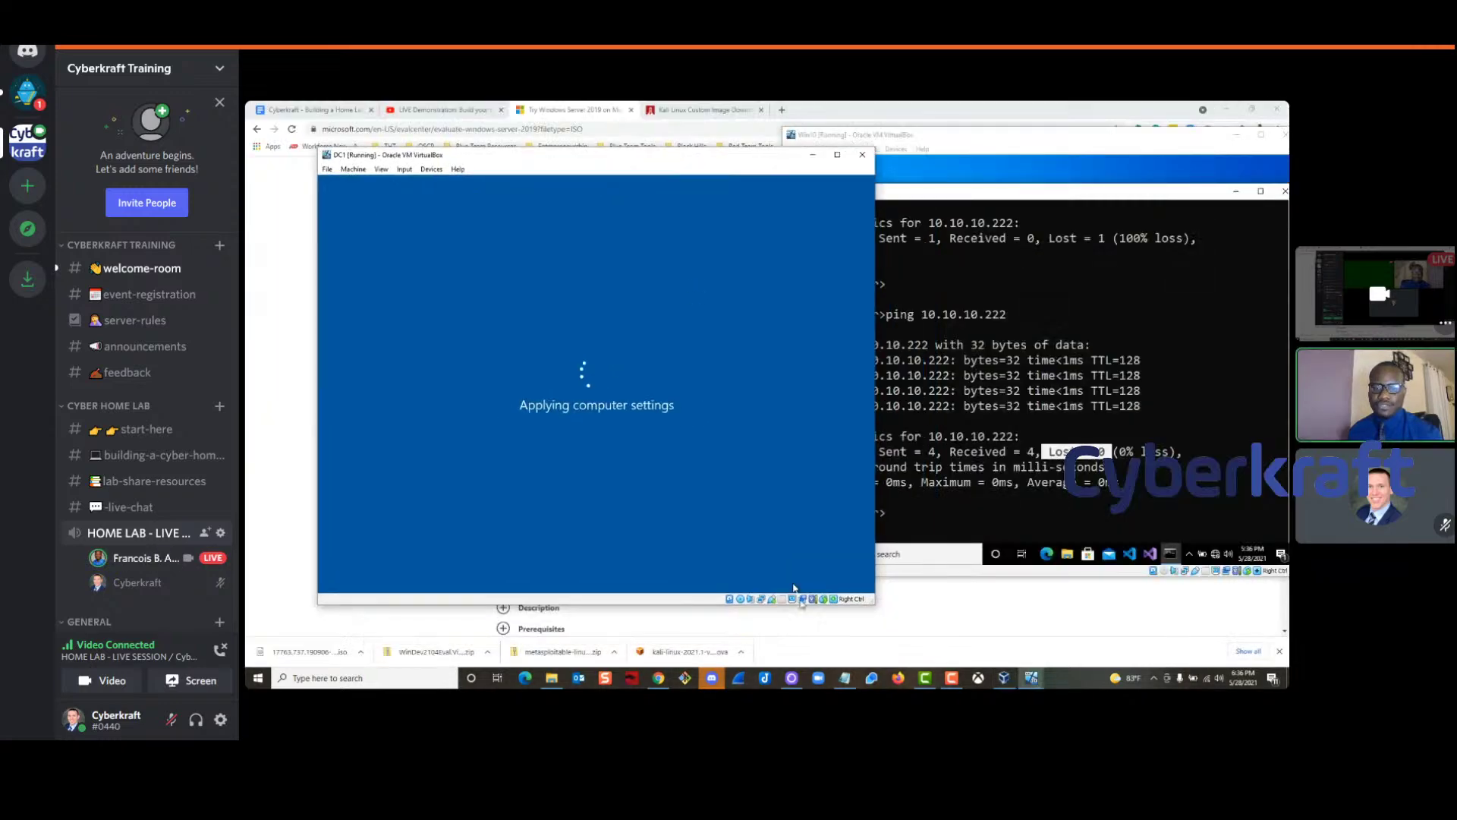
pyautogui.click(1033, 678)
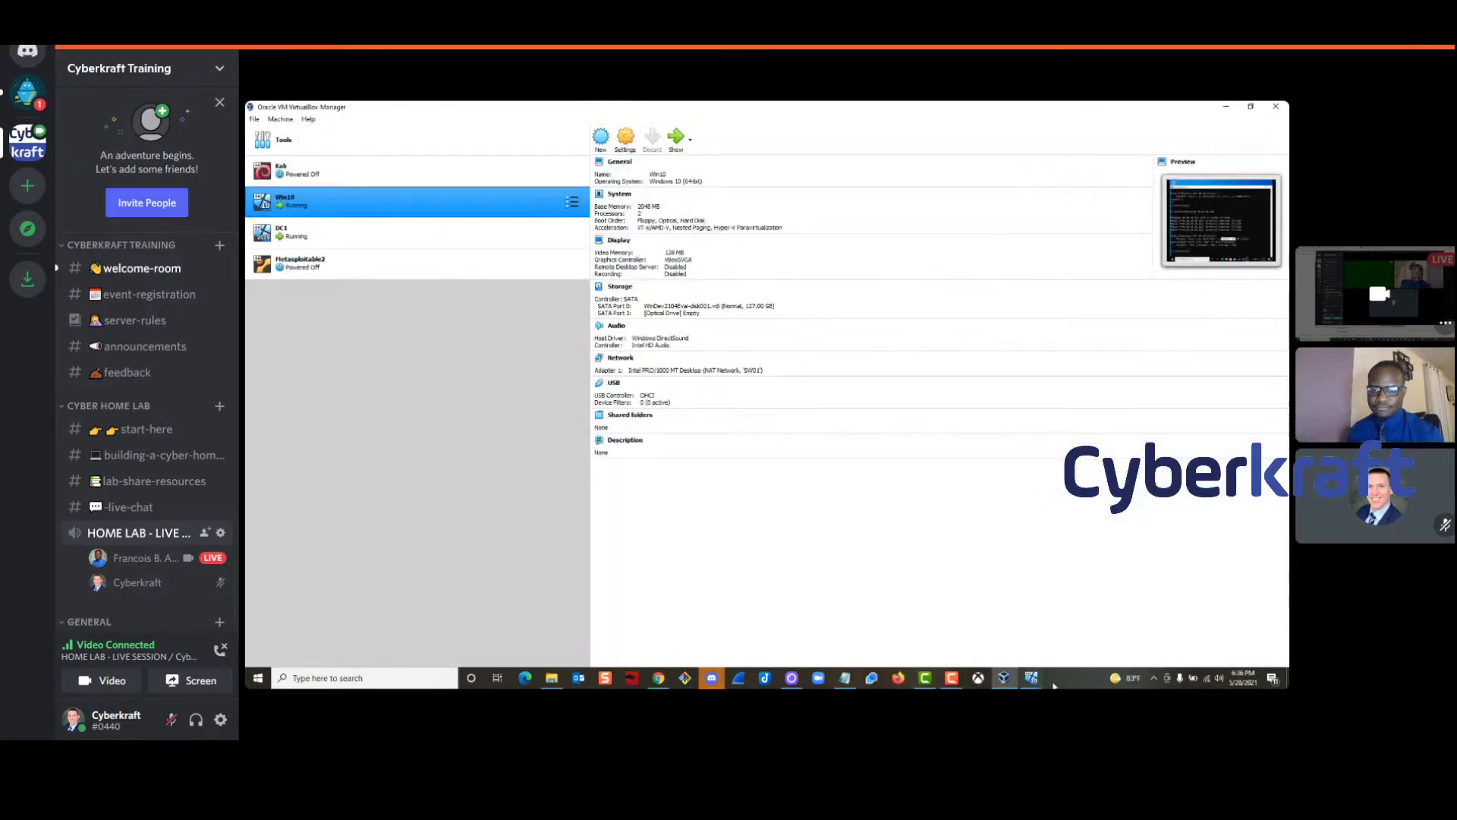
pyautogui.moveTo(1032, 678)
pyautogui.click(1070, 607)
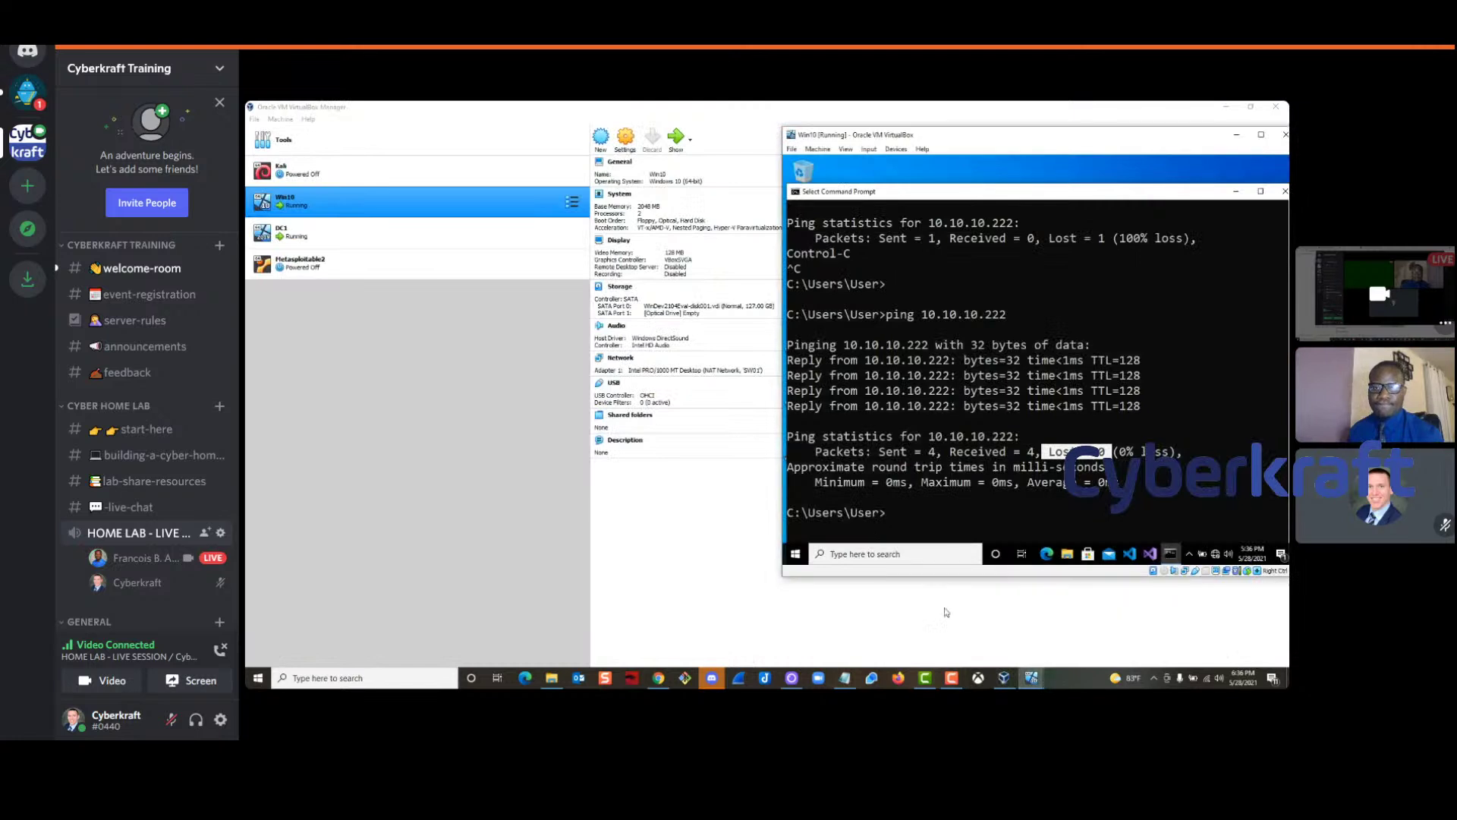
pyautogui.click(987, 619)
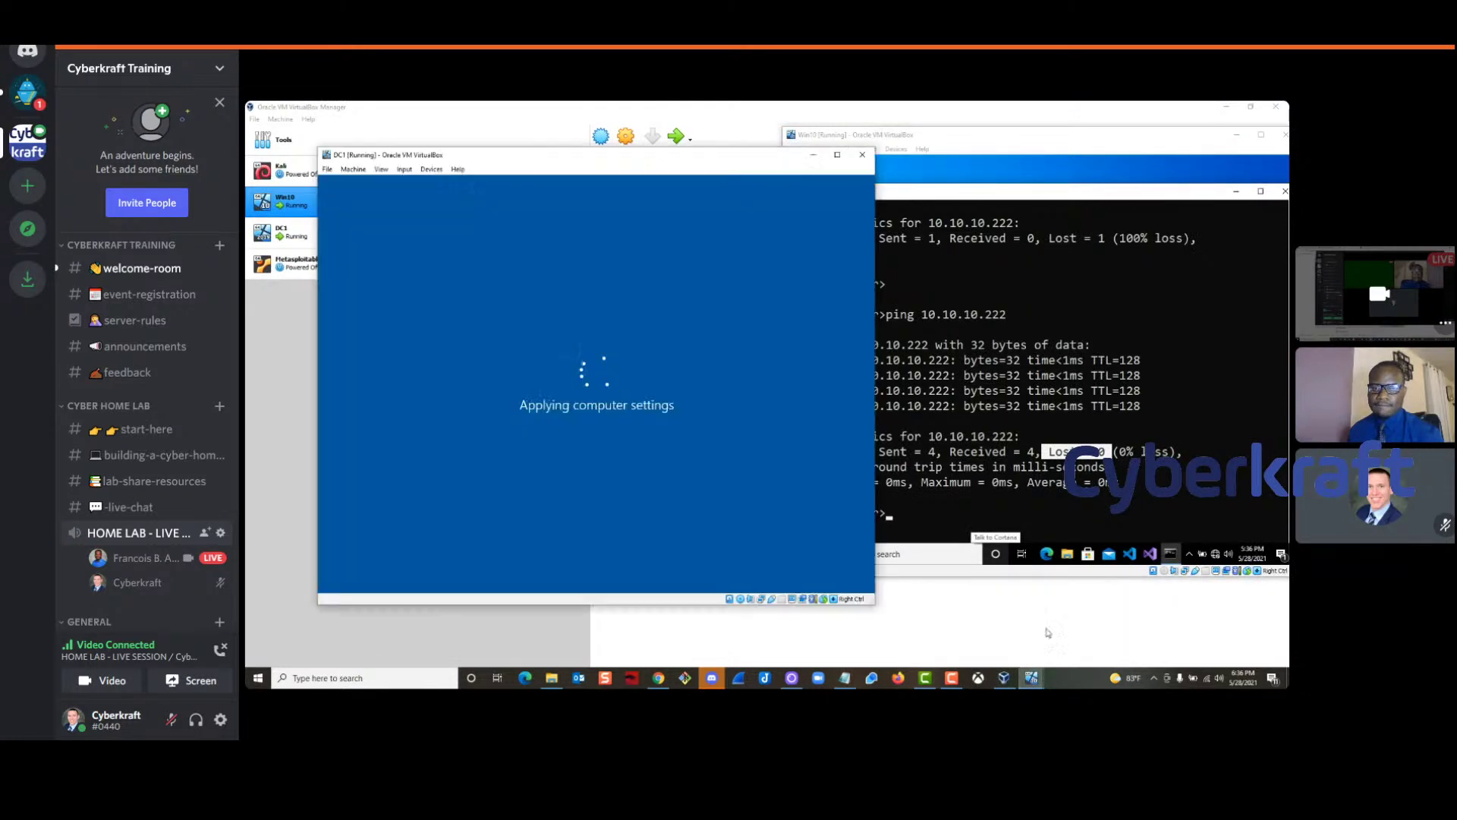
pyautogui.moveTo(674, 163); pyautogui.dragTo(609, 143)
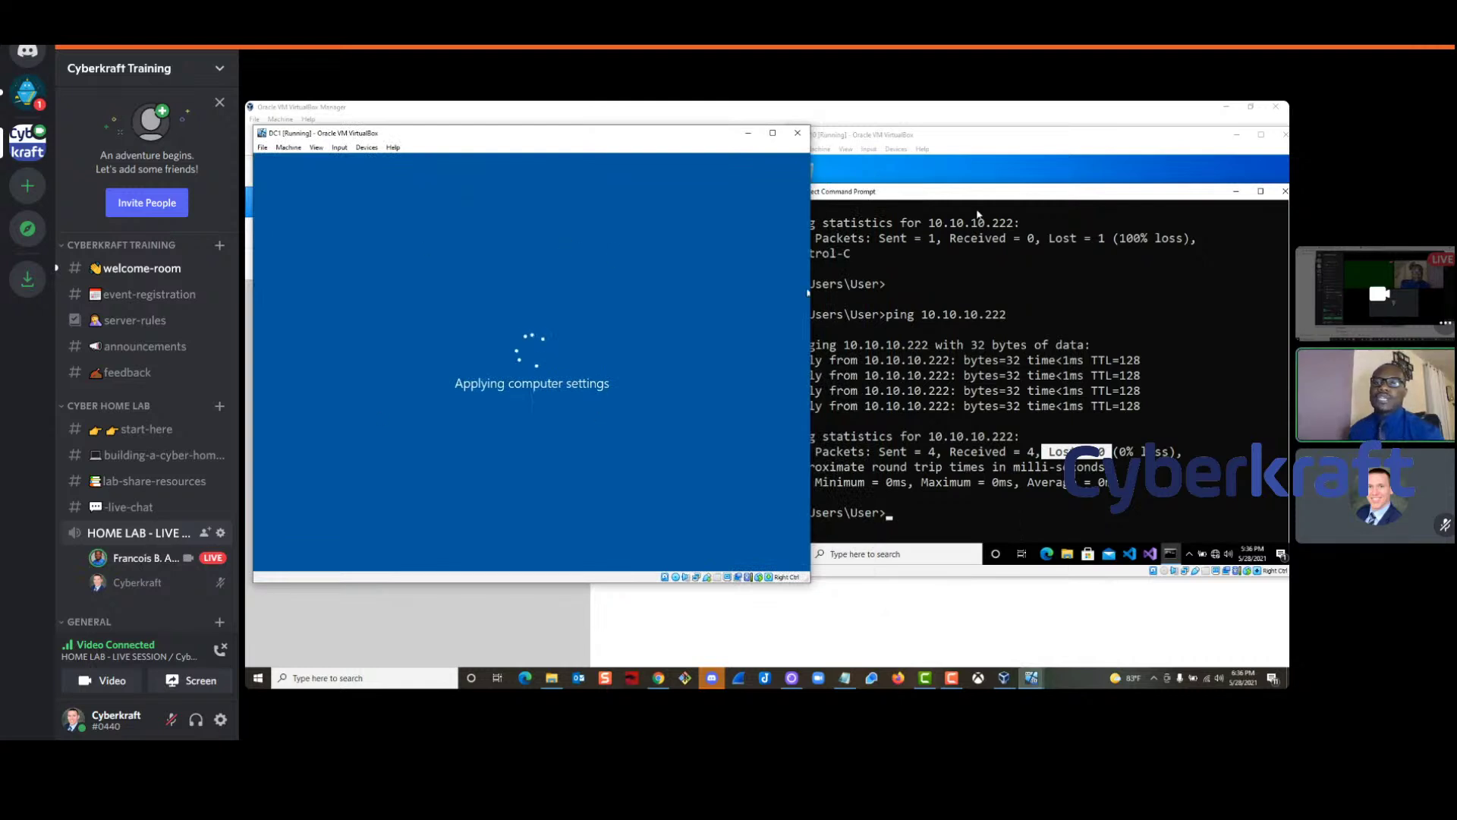
pyautogui.click(932, 141)
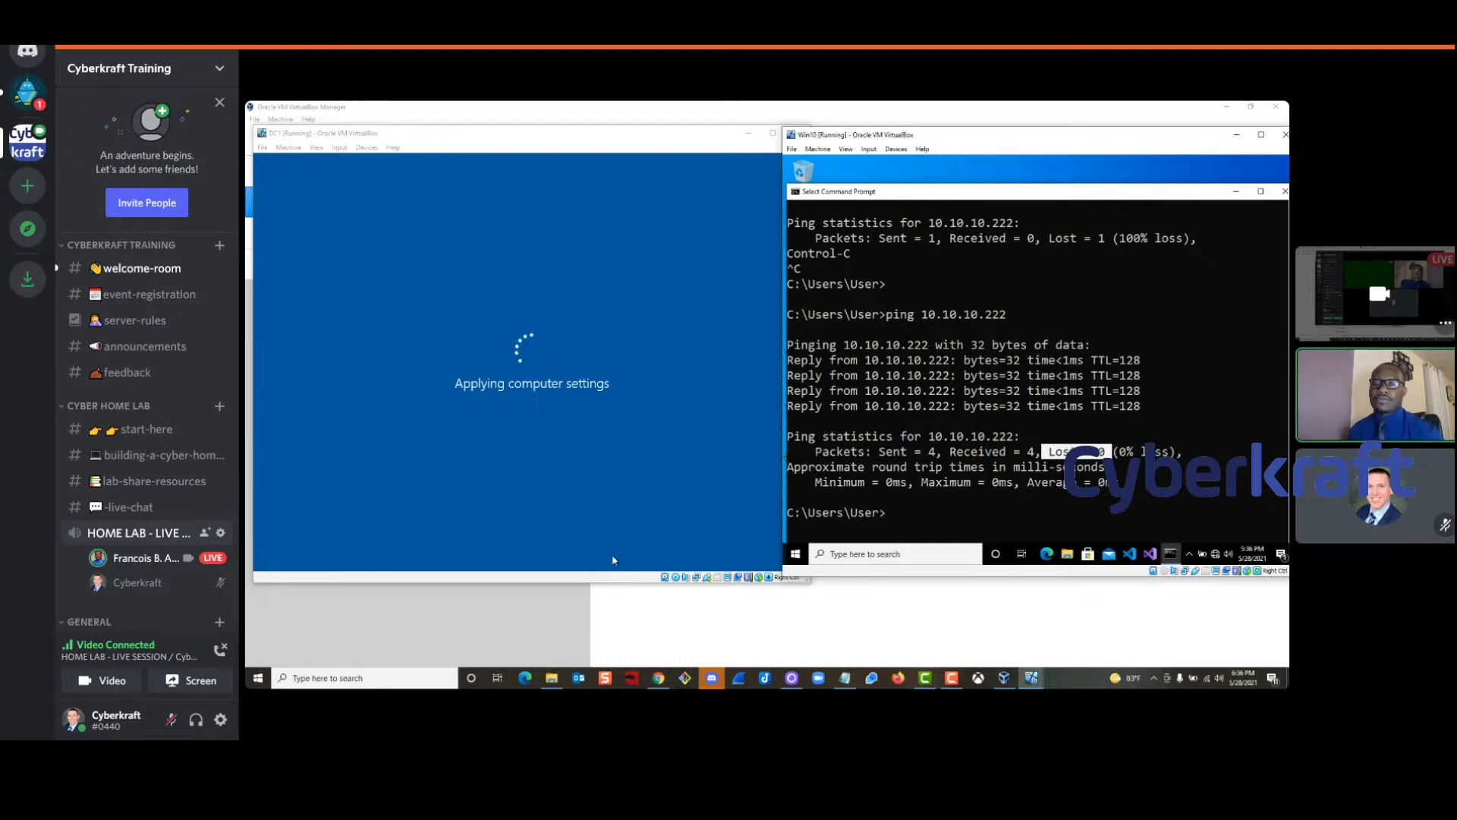
# Arrange DC1 and Win10 side by side, with Win10's 10.10.10.222 ping in front
pyautogui.moveTo(581, 140); pyautogui.dragTo(645, 323)
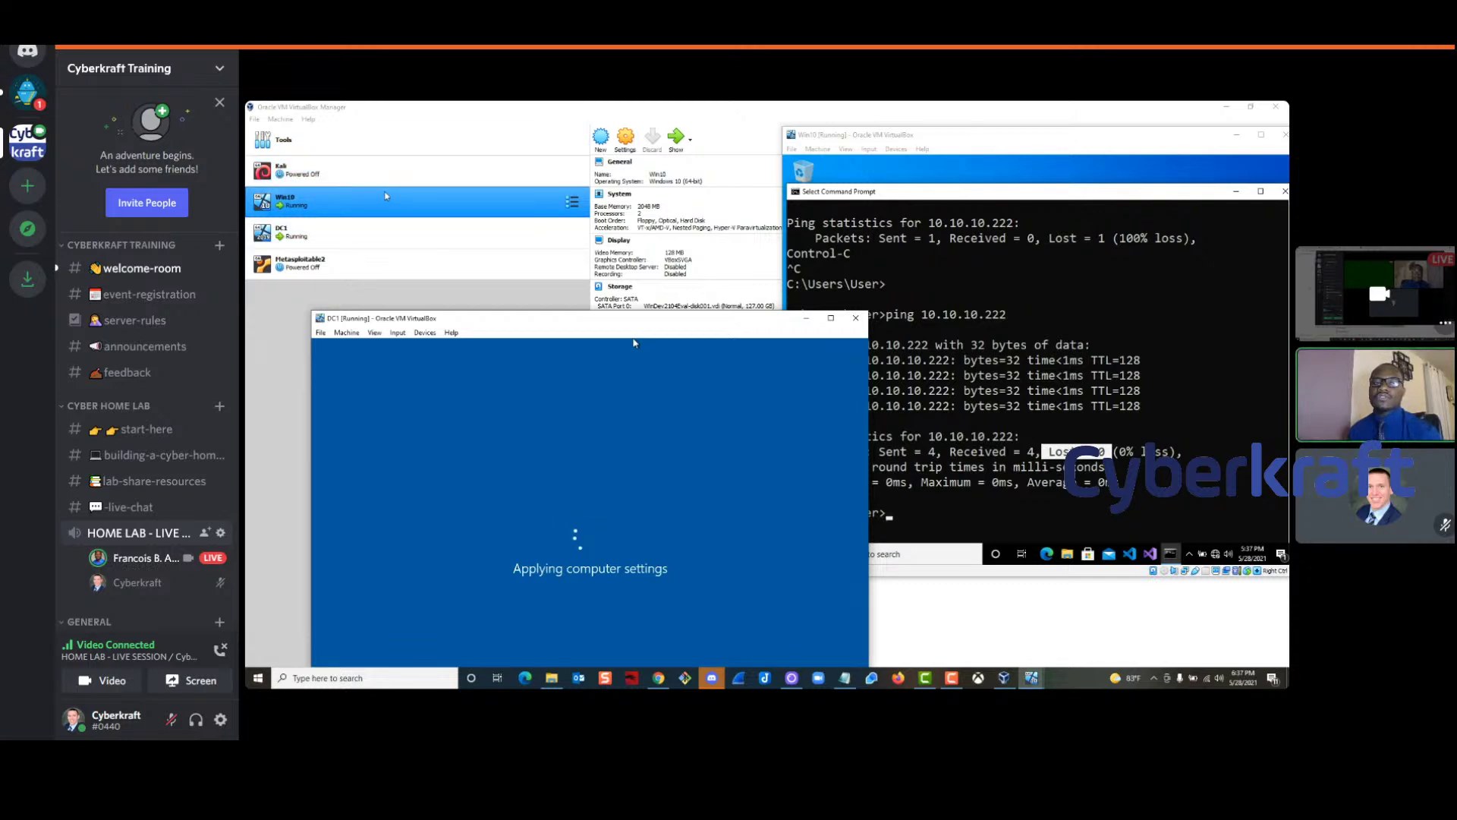
pyautogui.moveTo(583, 320); pyautogui.dragTo(517, 135)
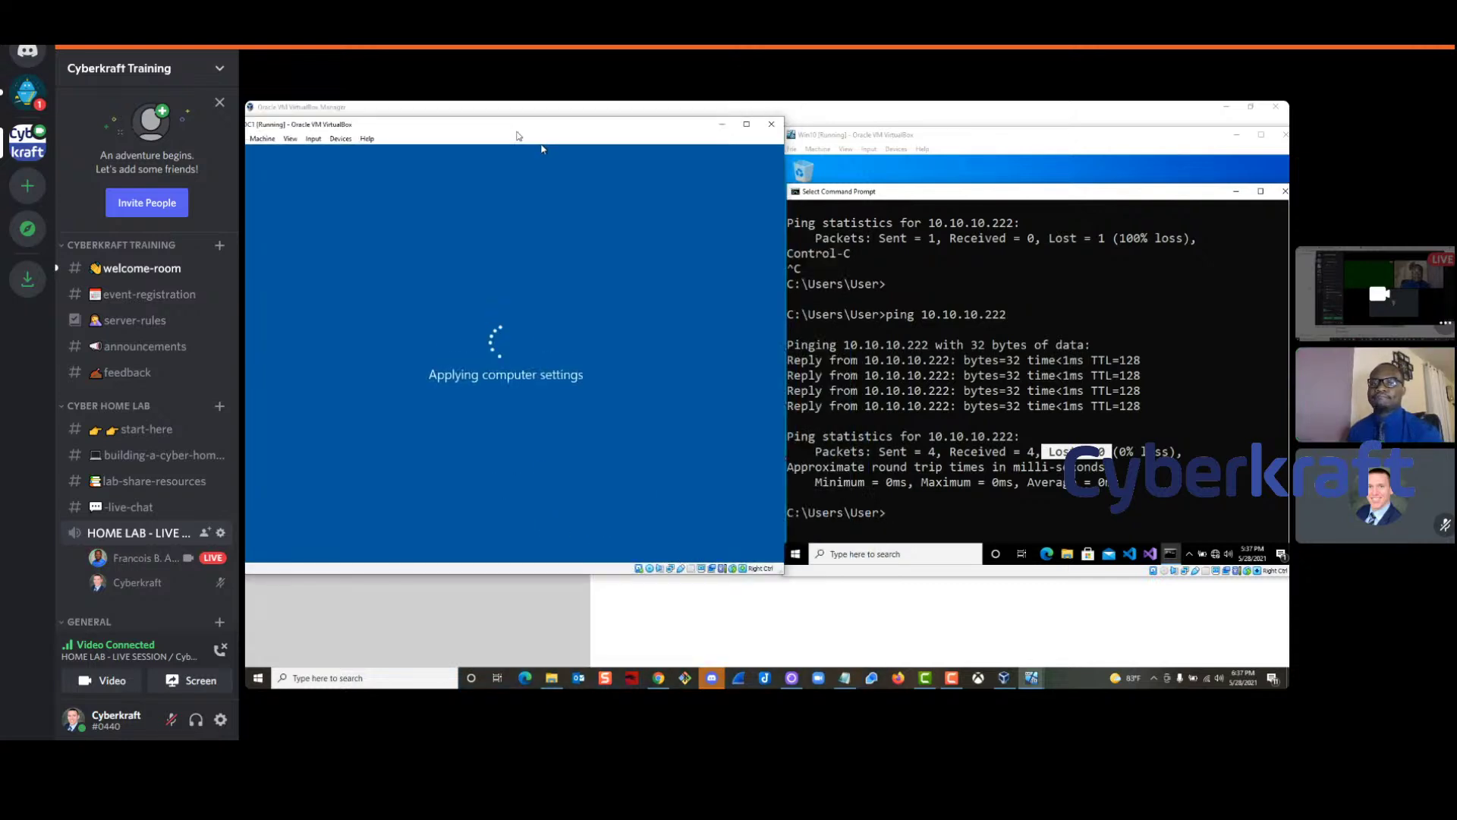
pyautogui.click(921, 143)
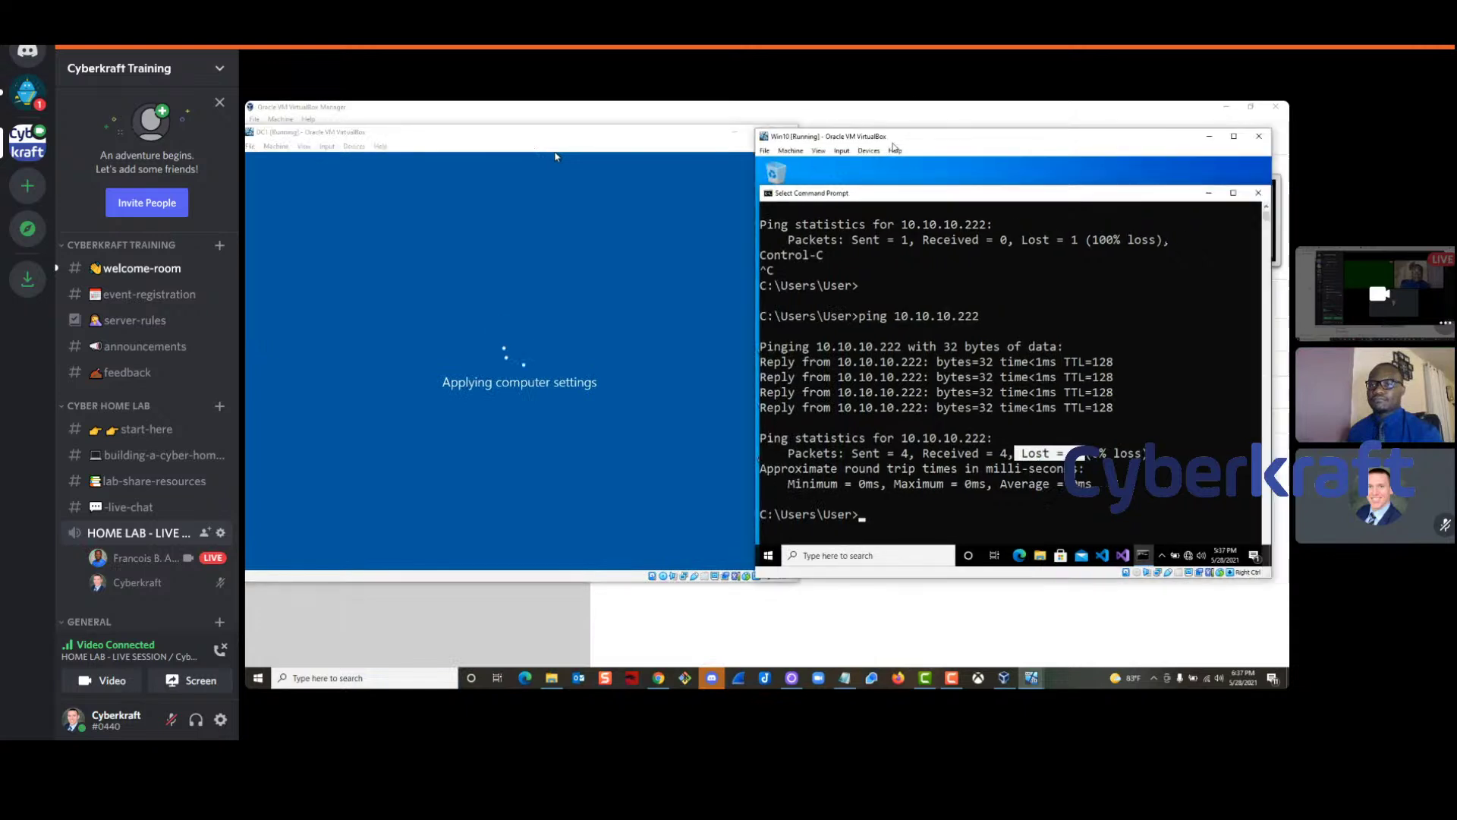
pyautogui.click(598, 156)
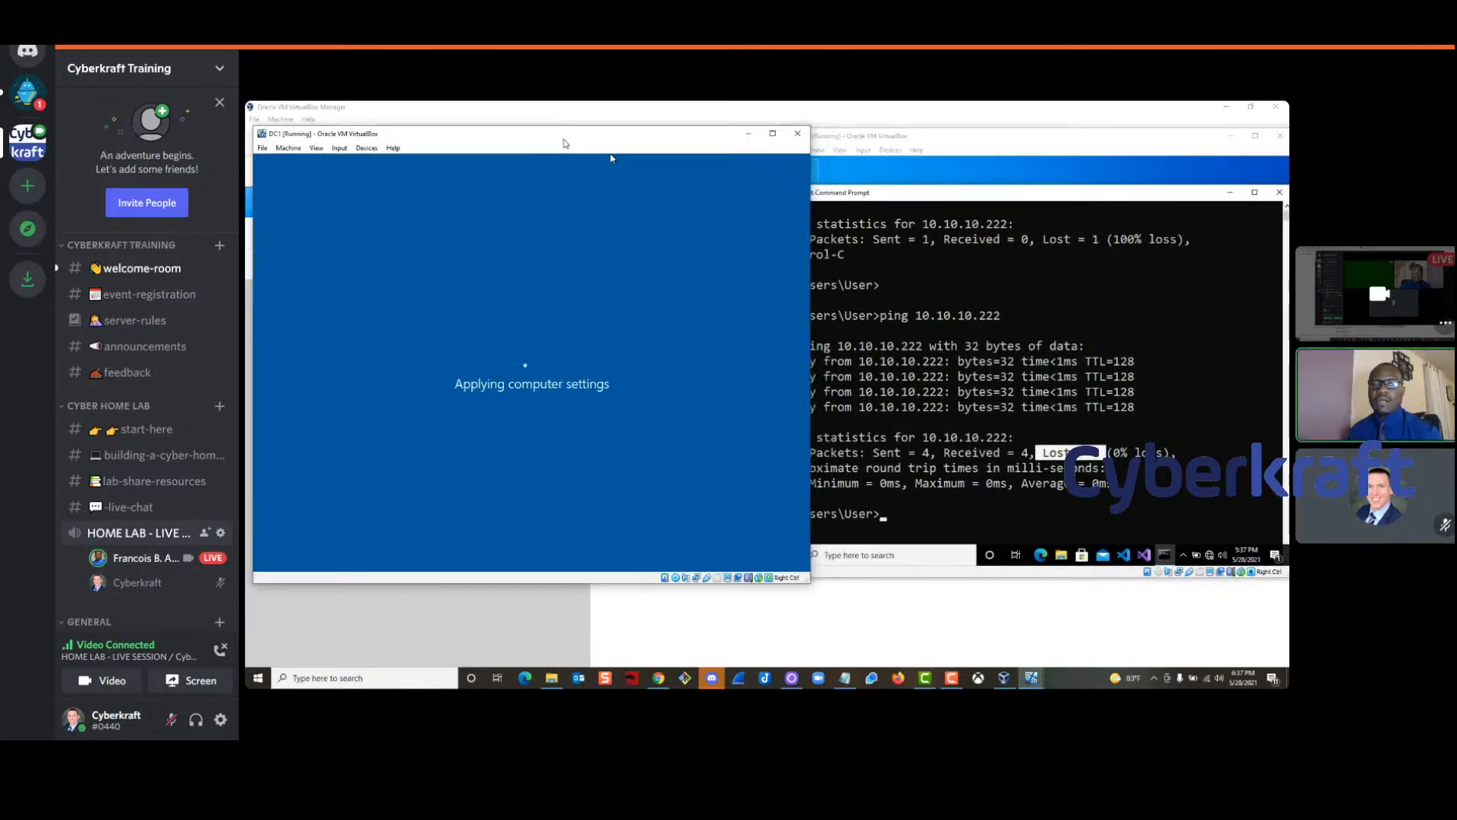
pyautogui.moveTo(927, 140); pyautogui.dragTo(924, 163)
pyautogui.moveTo(416, 142); pyautogui.dragTo(405, 140)
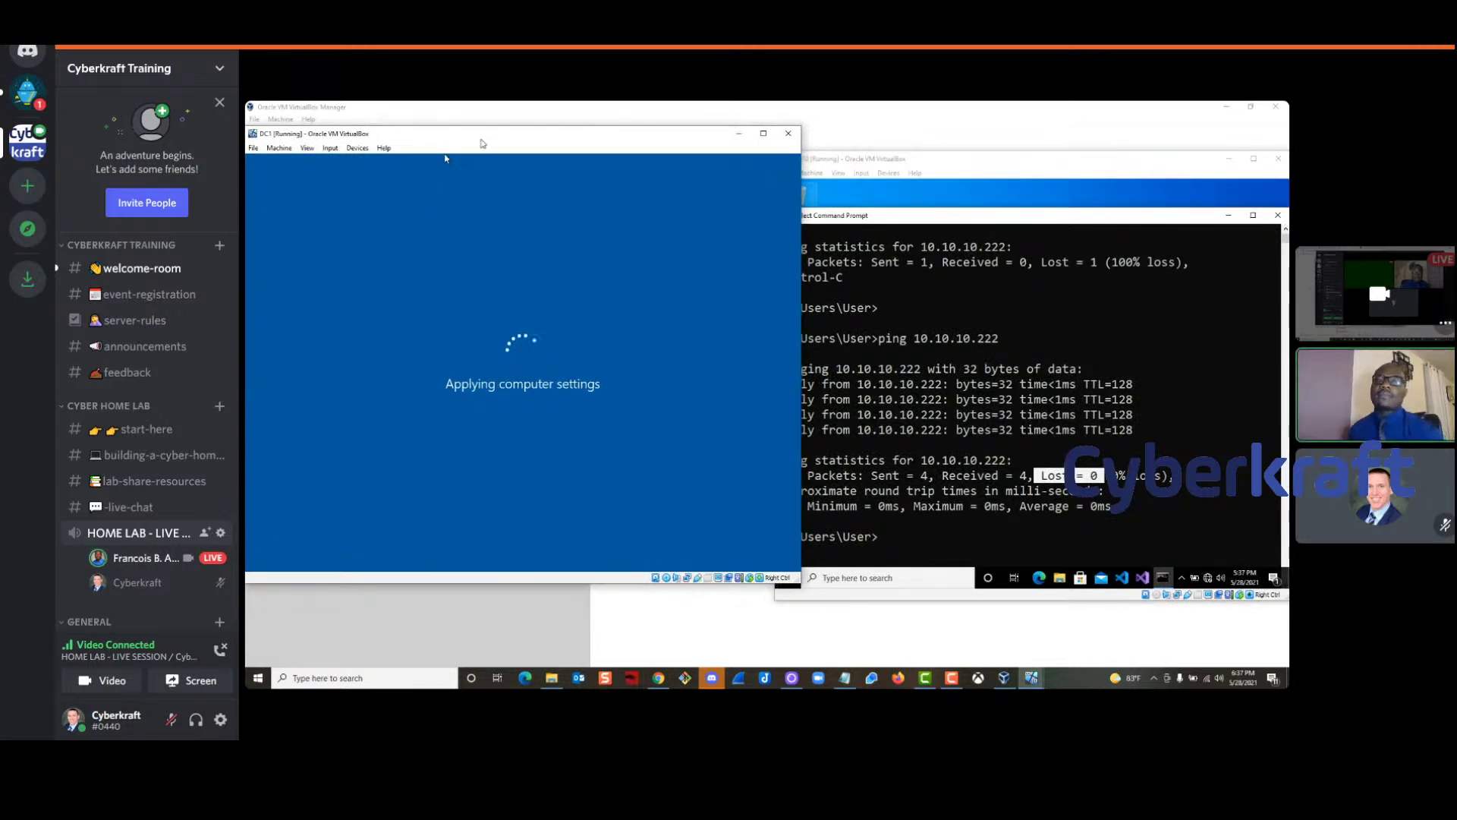
pyautogui.moveTo(482, 141)
pyautogui.mouseDown()
pyautogui.moveTo(491, 191)
pyautogui.moveTo(562, 182)
pyautogui.moveTo(549, 152)
pyautogui.moveTo(562, 141)
pyautogui.moveTo(499, 138)
pyautogui.mouseUp()
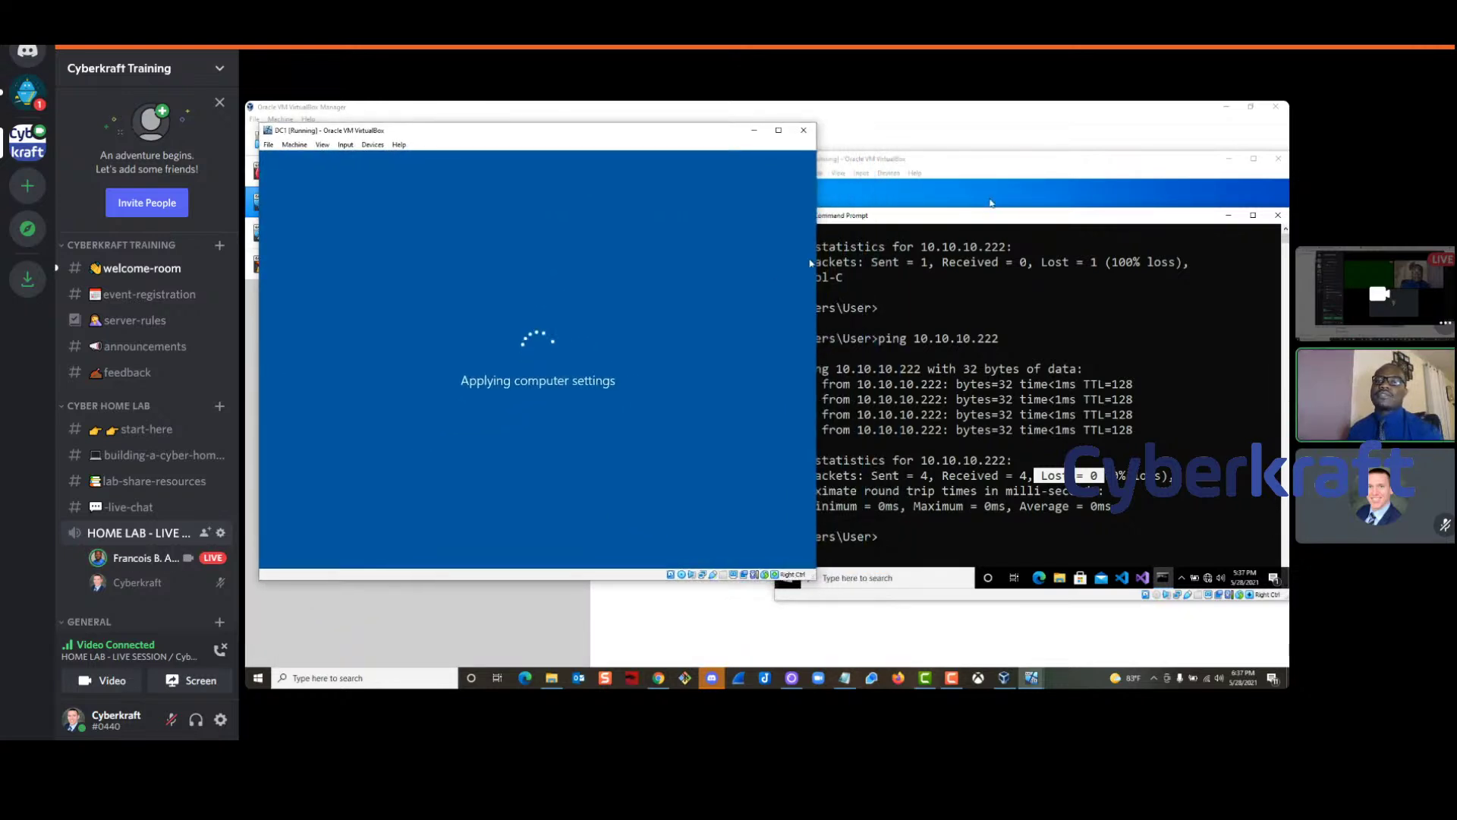
pyautogui.click(917, 169)
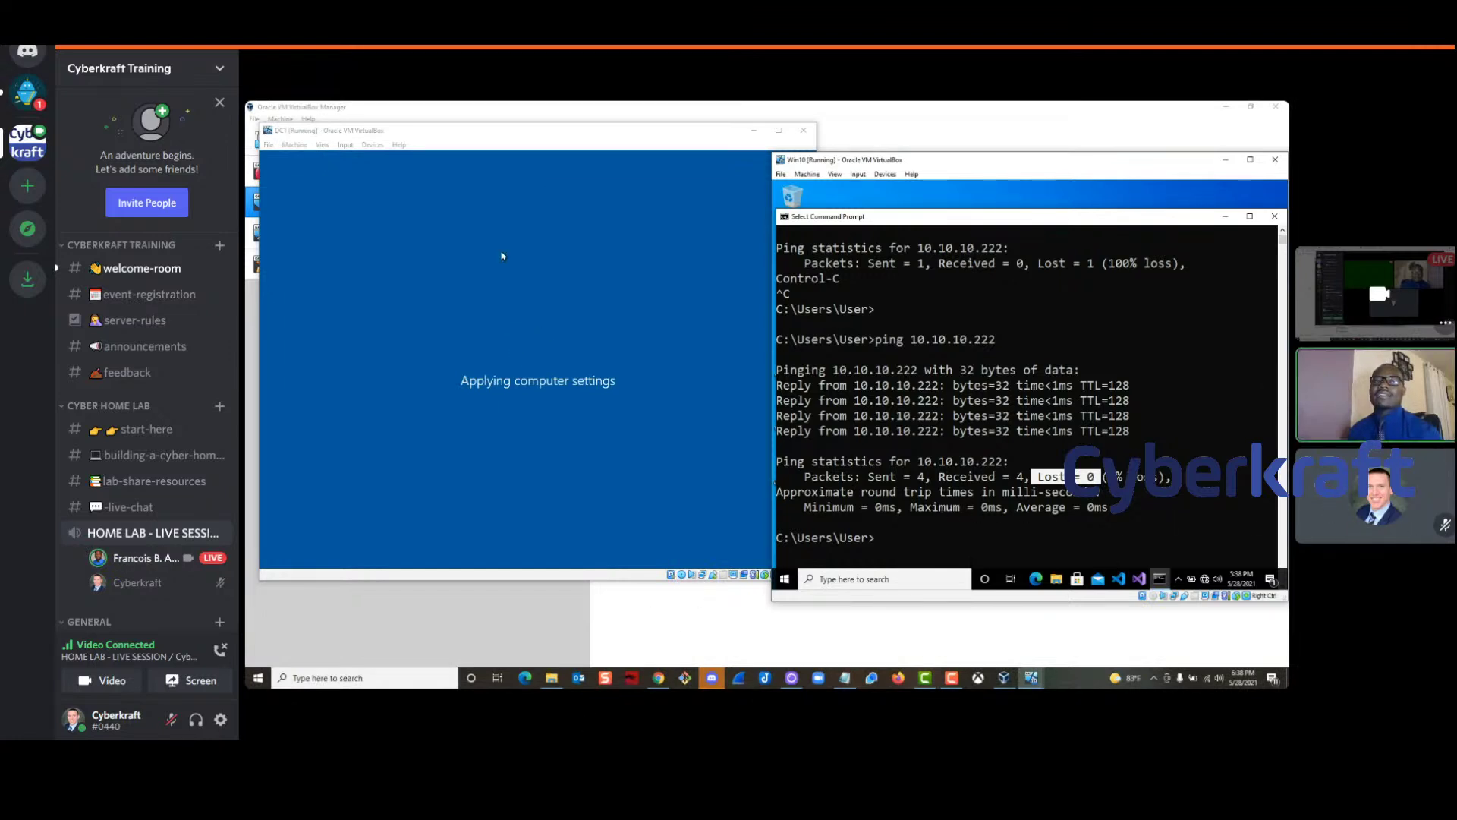
# Send Ctrl-Alt-Del to DC1 and sign in as CYBERKRAFT\Administrator with its password
pyautogui.moveTo(1309, 675)
pyautogui.click(477, 134)
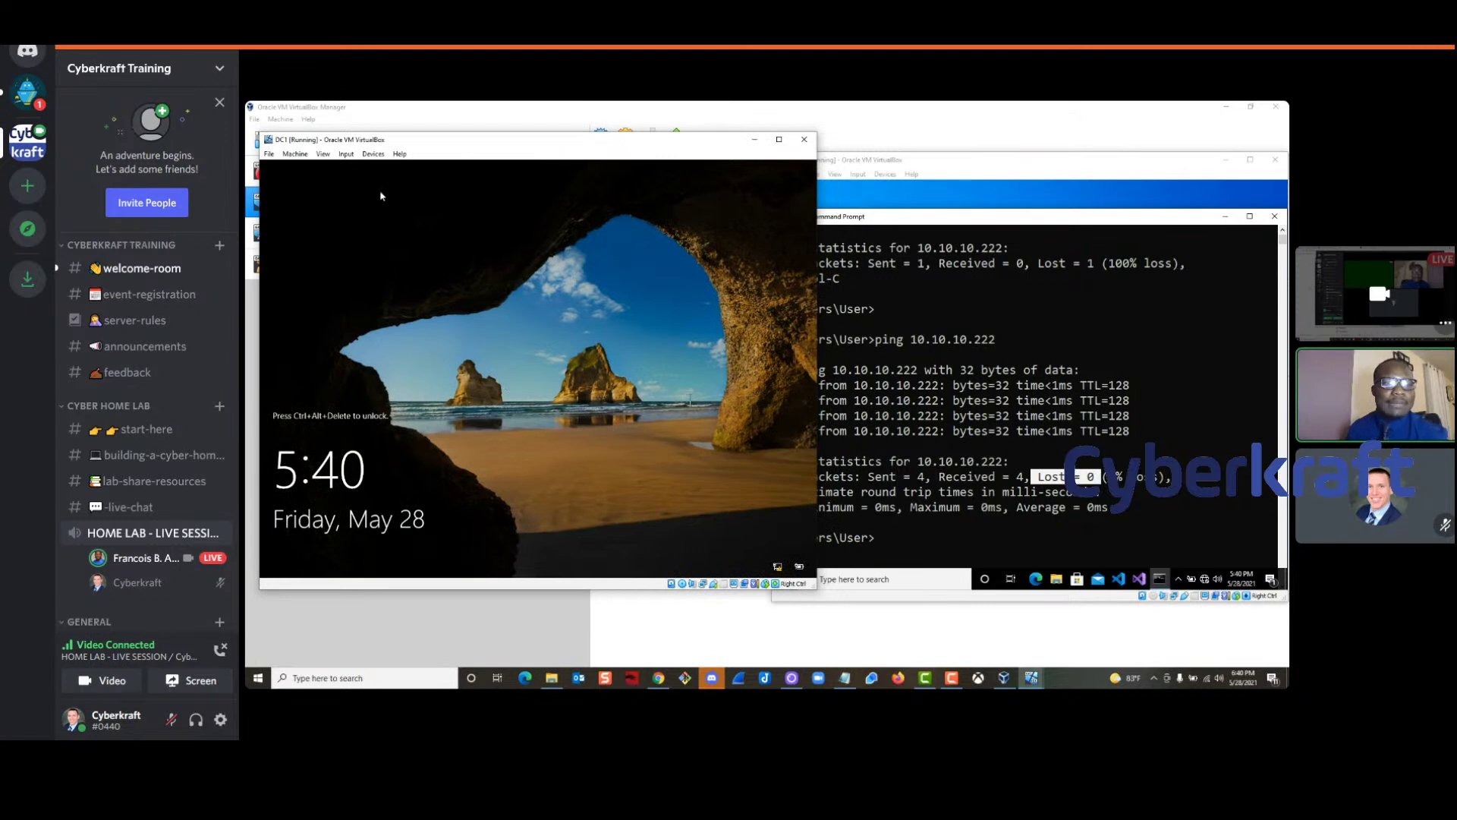
pyautogui.click(349, 156)
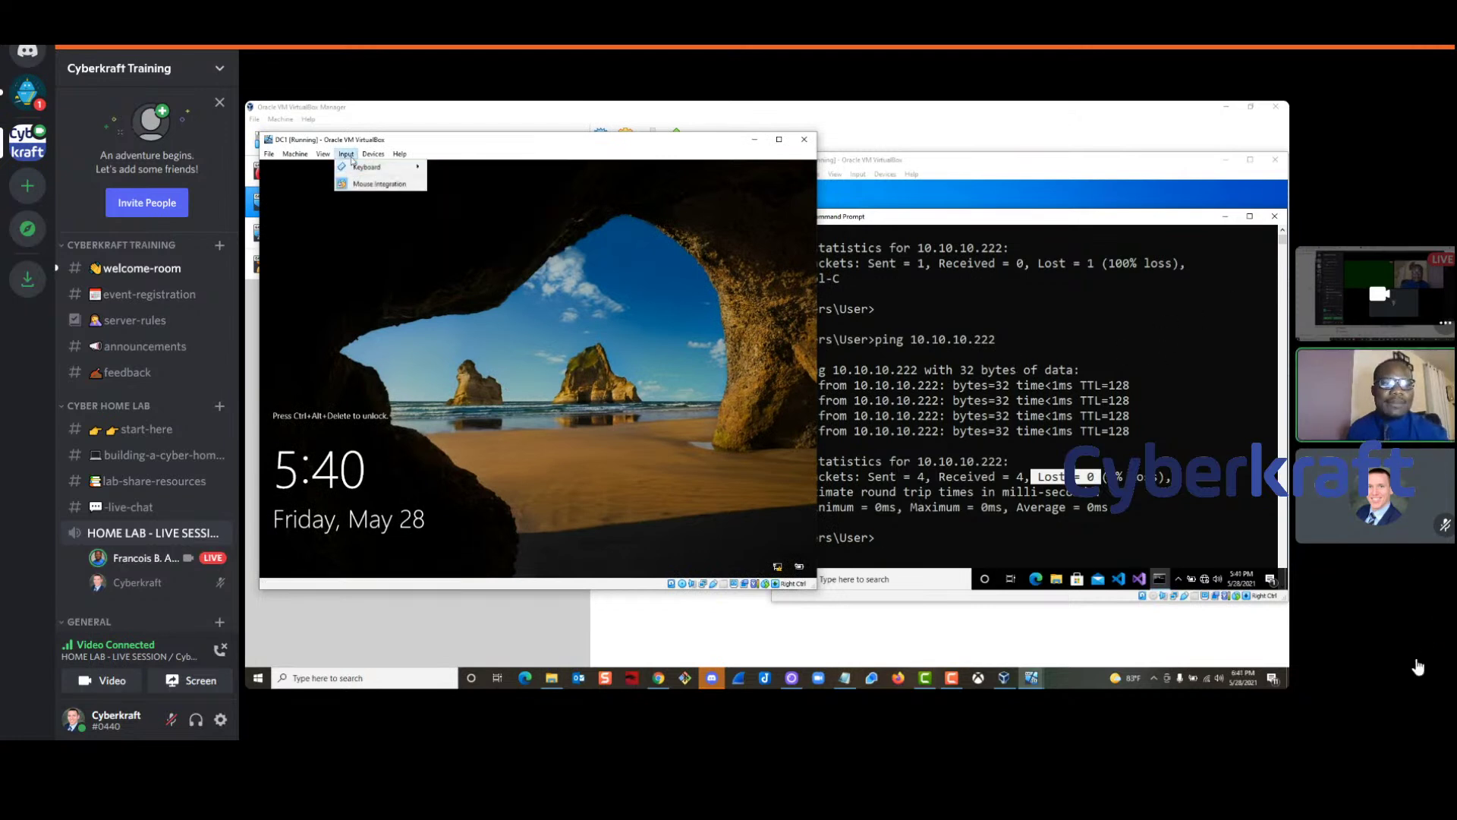
pyautogui.moveTo(376, 167)
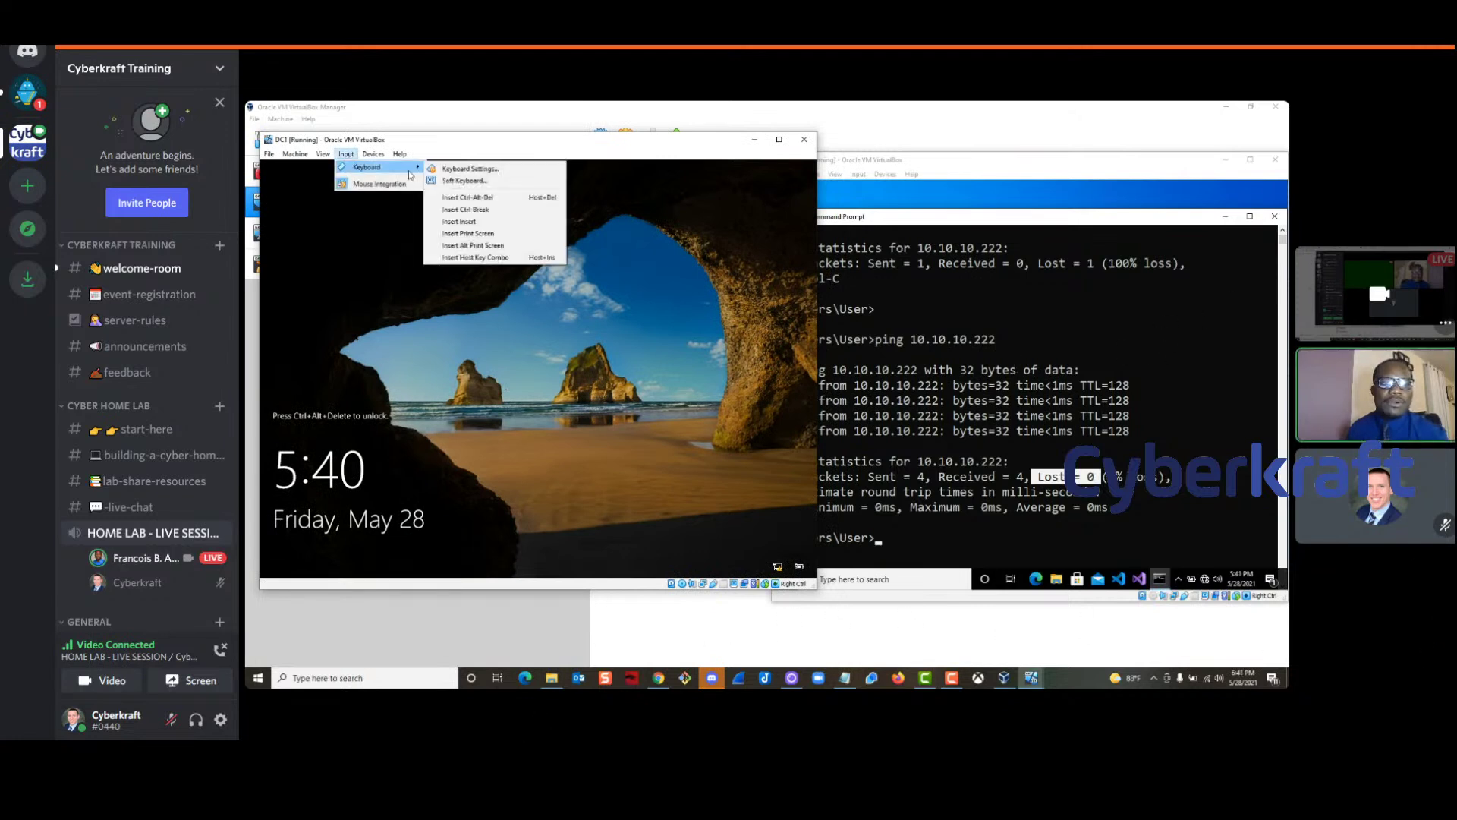
pyautogui.click(460, 201)
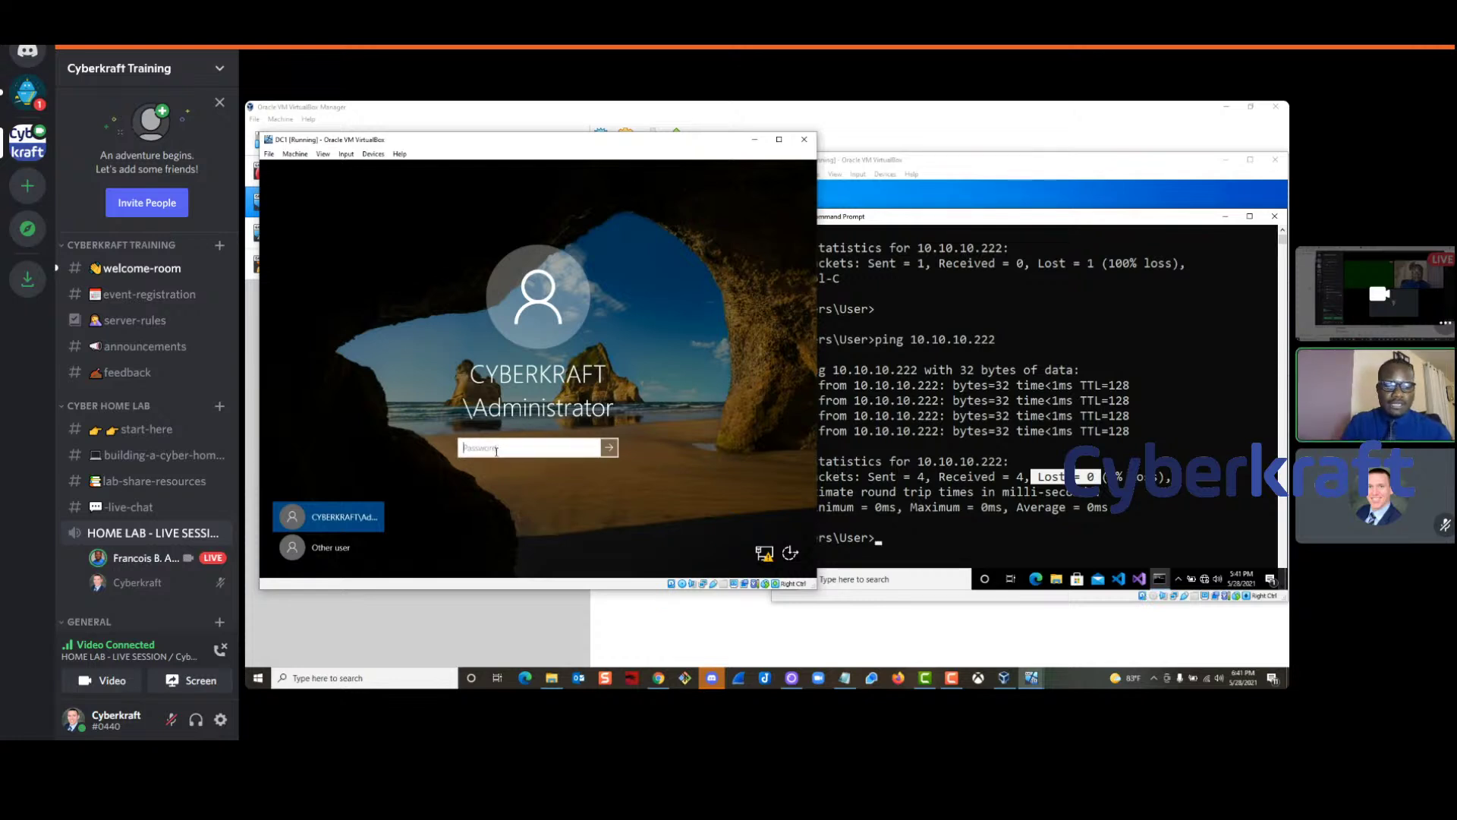
pyautogui.write('Pass')
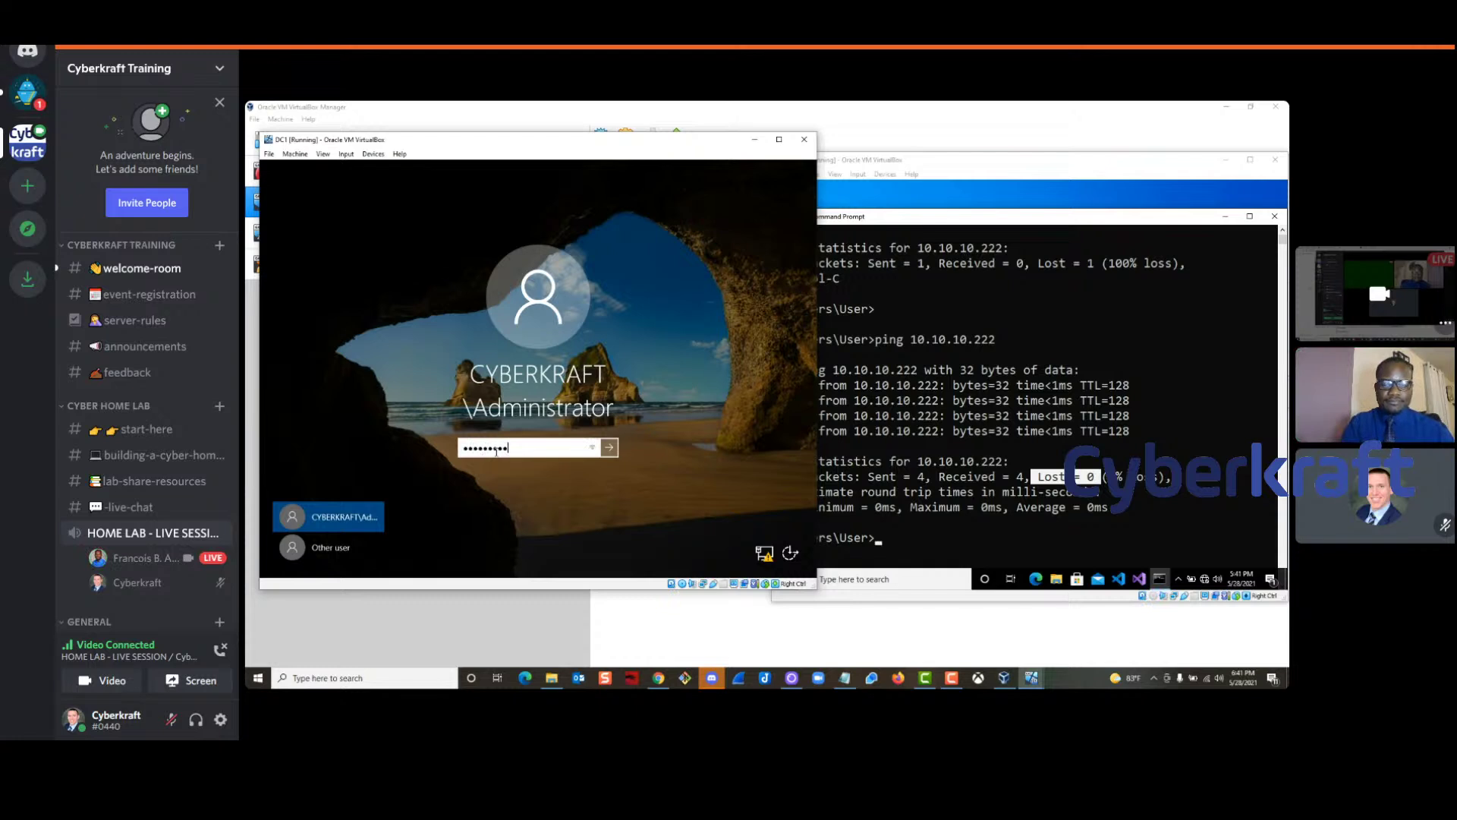
pyautogui.press('Return')
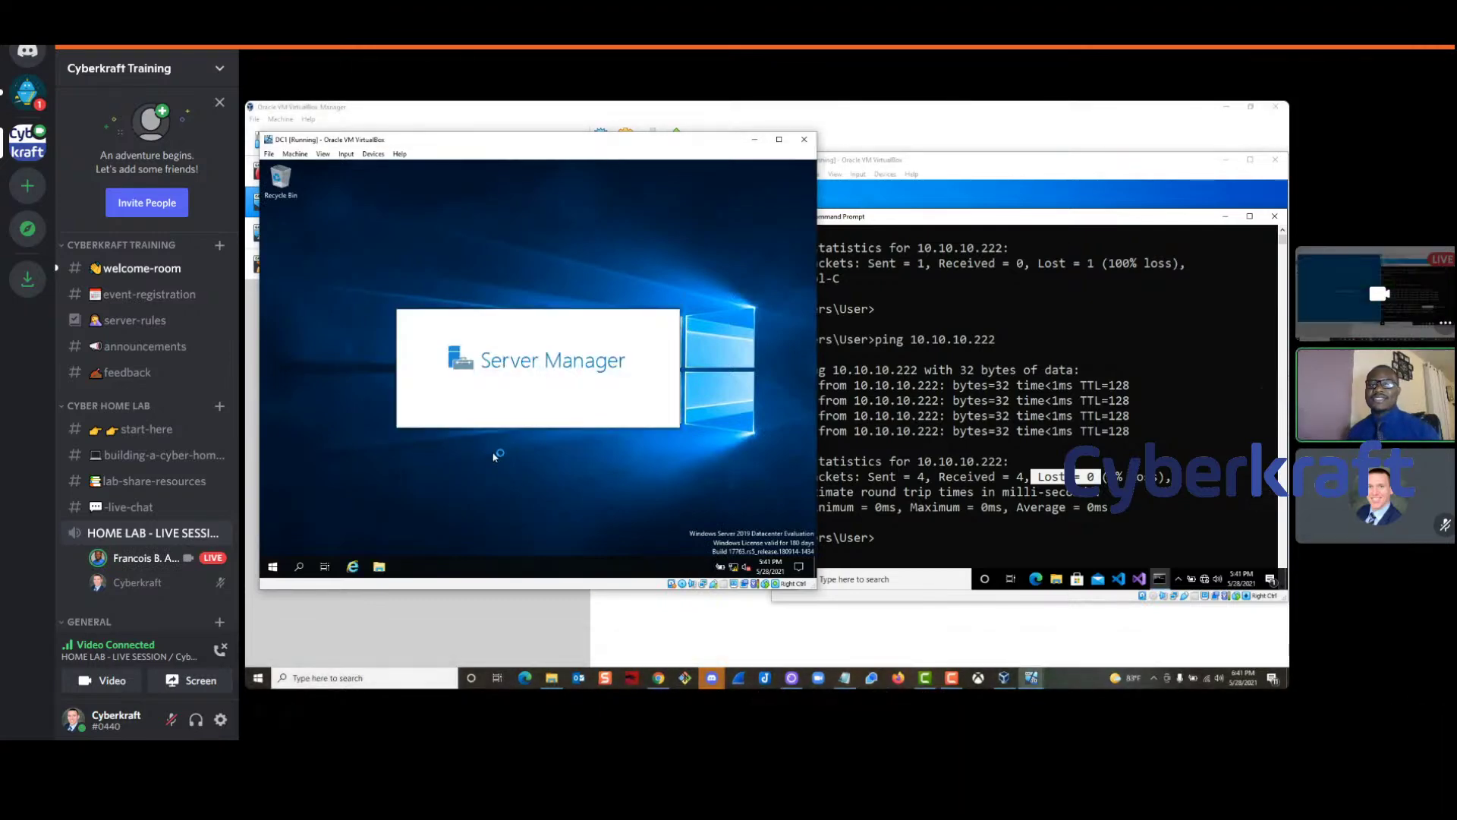
# Reposition the Win10 and DC1 VM windows next to each other
pyautogui.moveTo(501, 416)
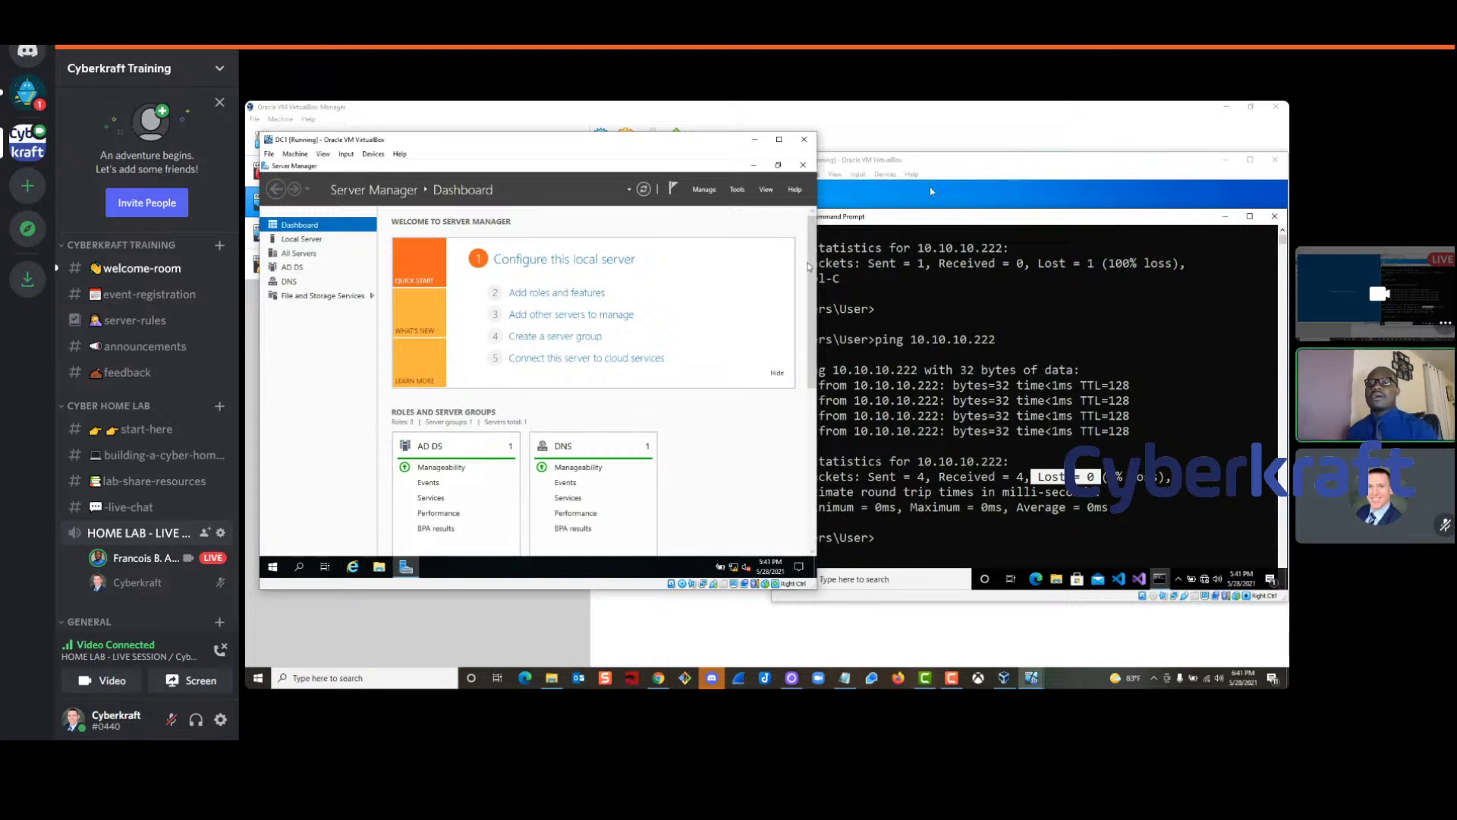
pyautogui.click(873, 263)
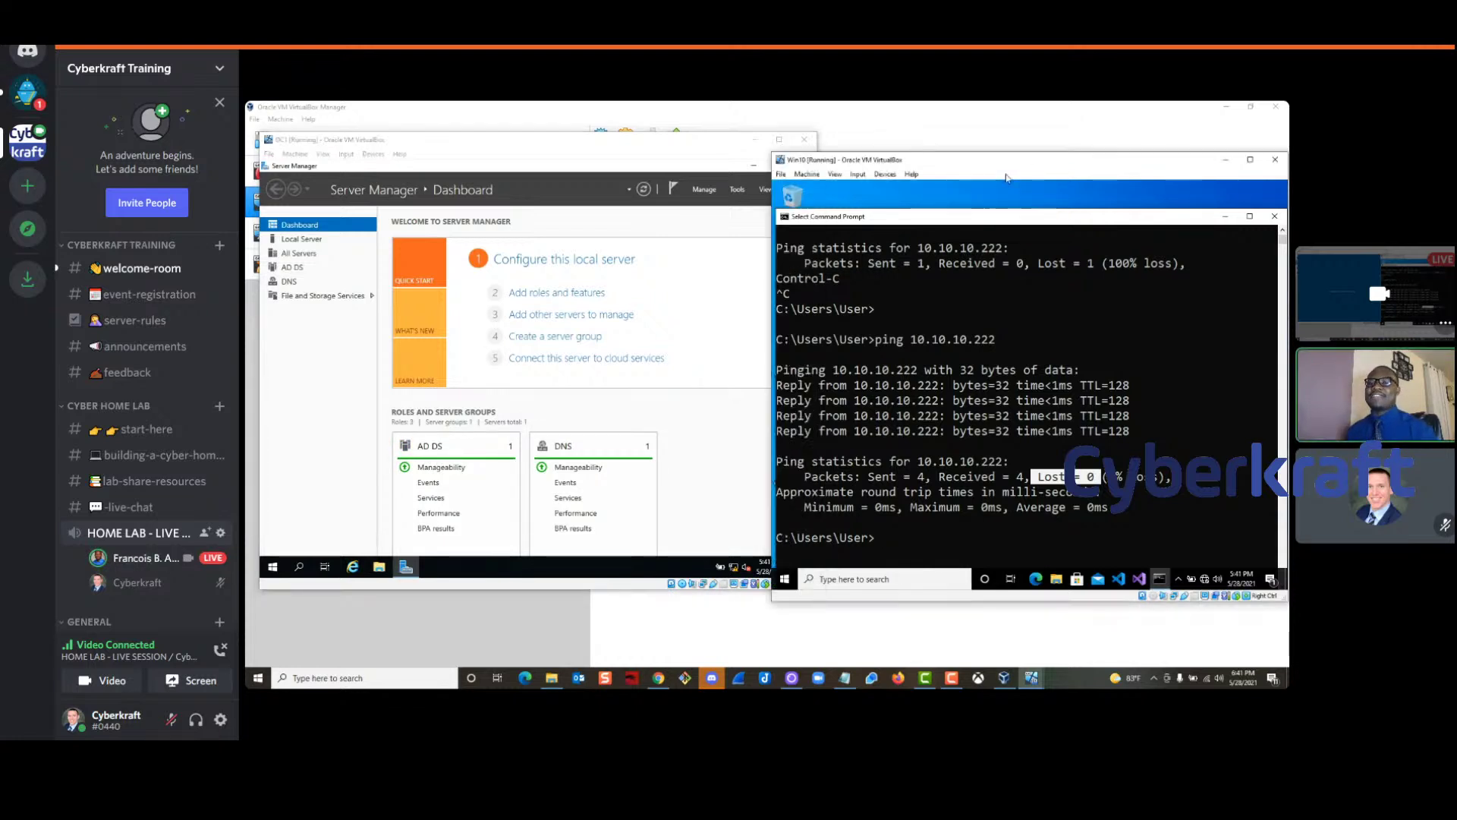
pyautogui.moveTo(1009, 165); pyautogui.dragTo(1001, 153)
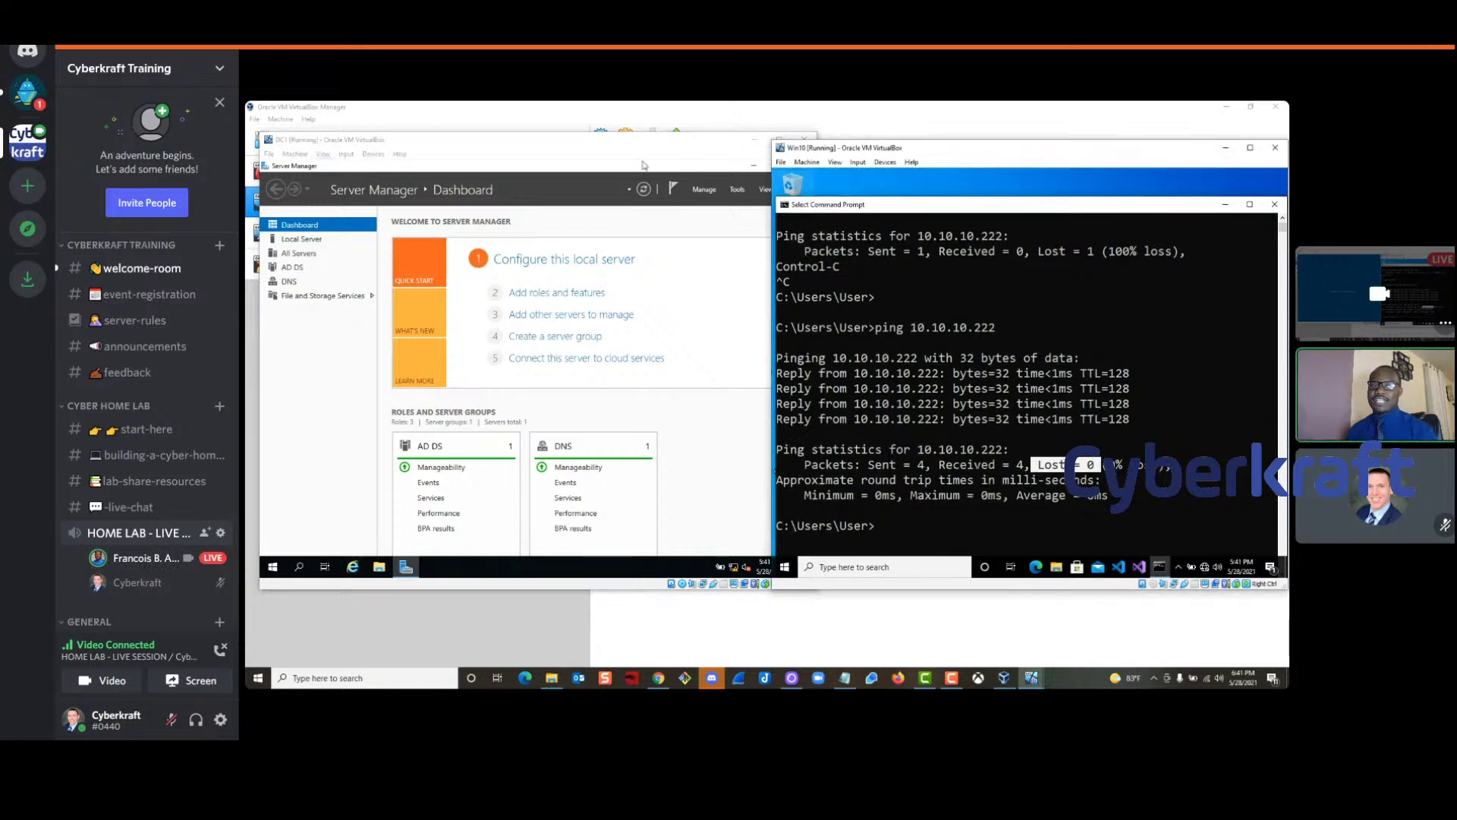
pyautogui.moveTo(403, 151); pyautogui.dragTo(407, 147)
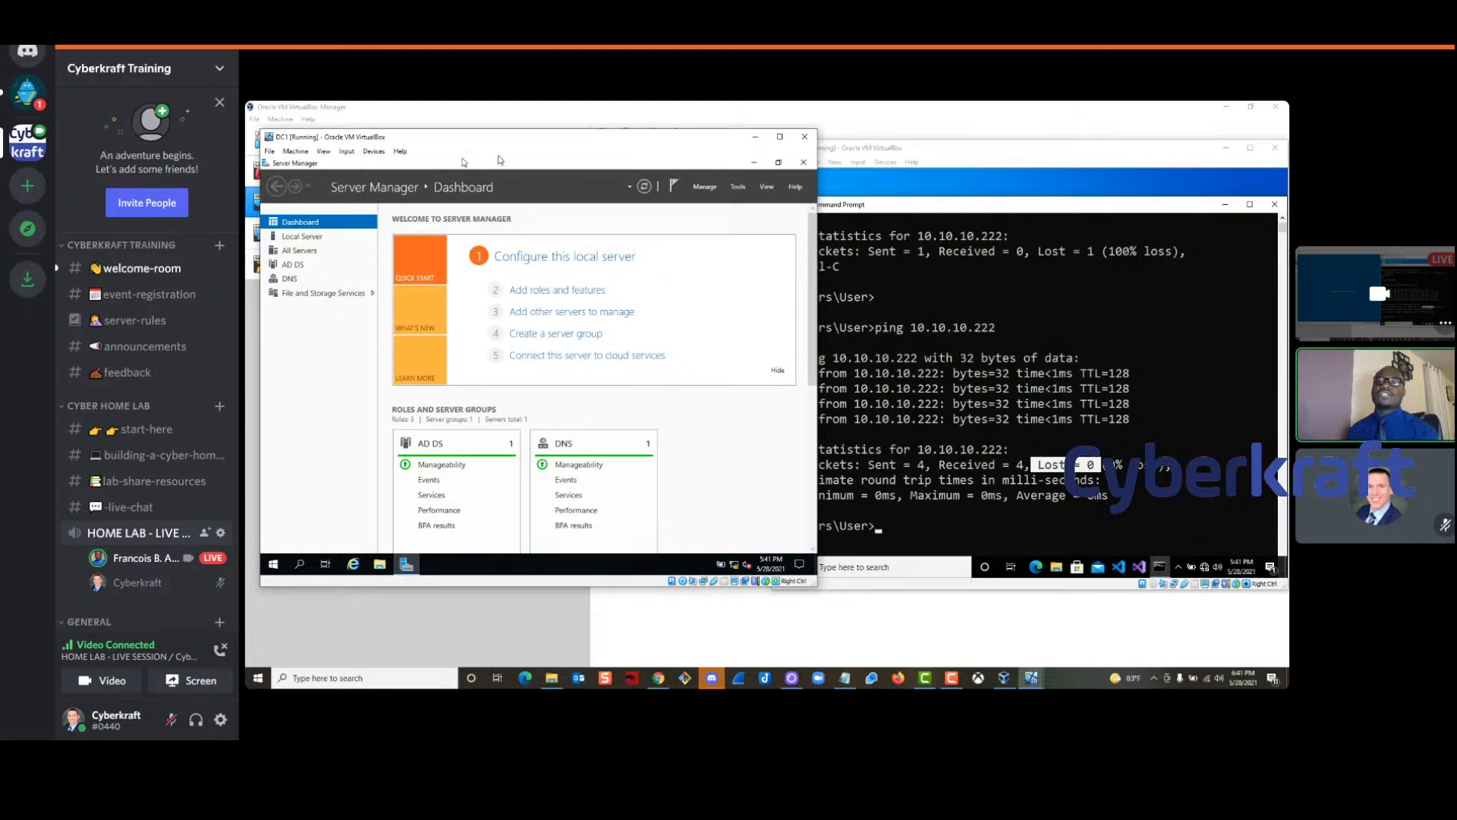
pyautogui.click(948, 152)
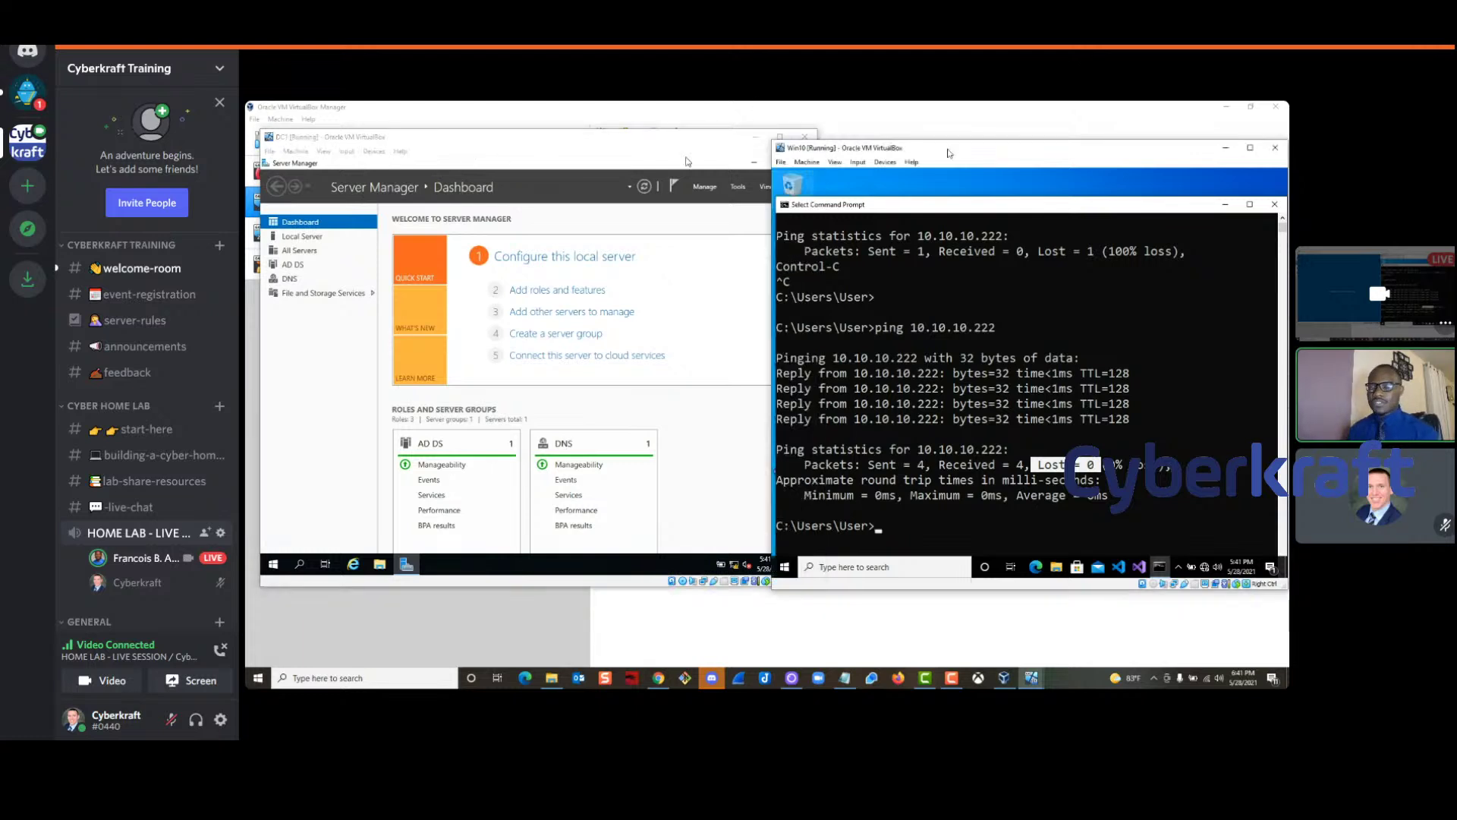
# Refresh the Win10 desktop, moving the command prompt out of the way and back
pyautogui.moveTo(951, 210); pyautogui.dragTo(949, 403)
pyautogui.rightClick(941, 223)
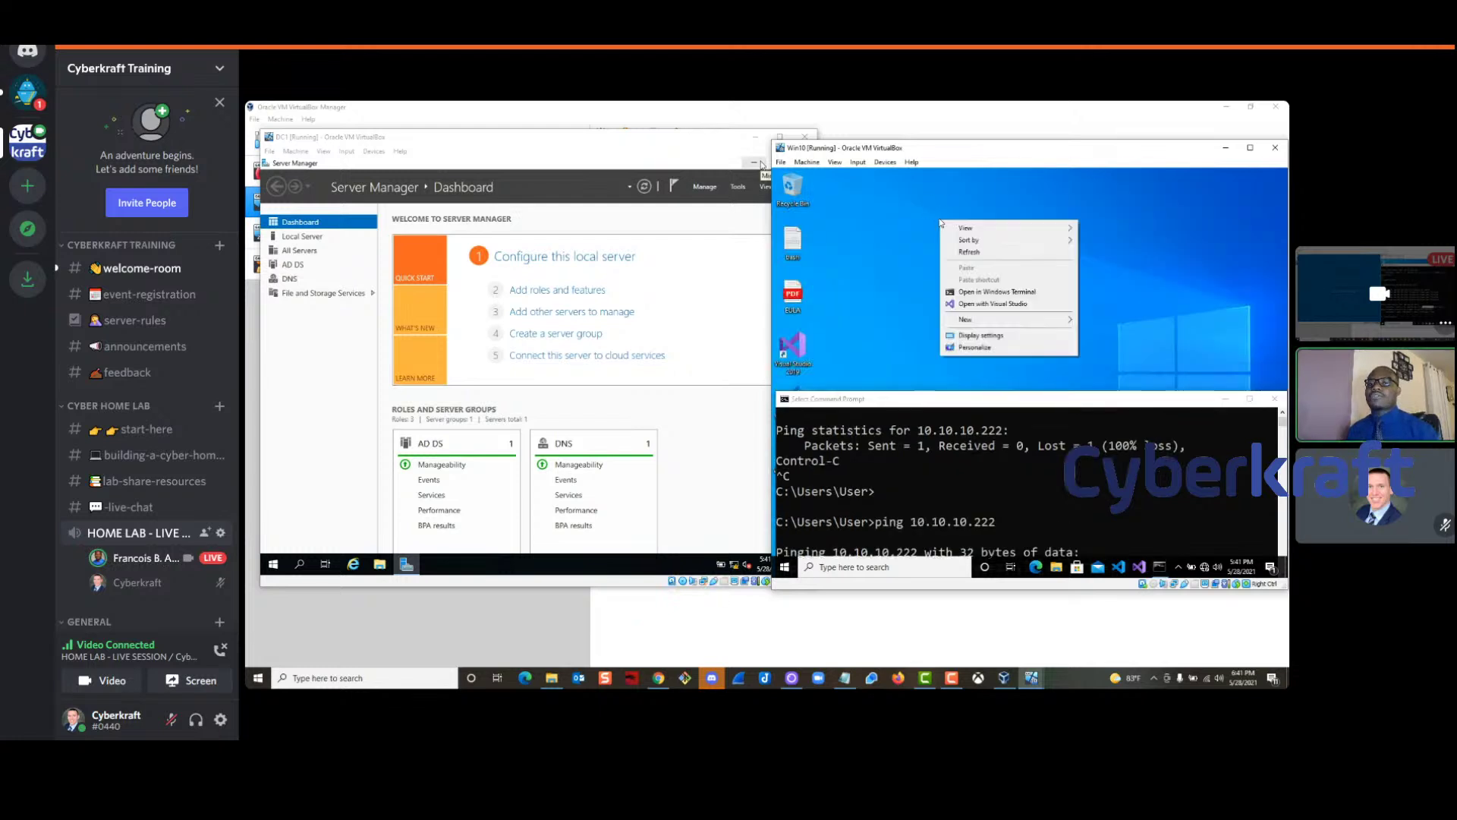
pyautogui.click(970, 251)
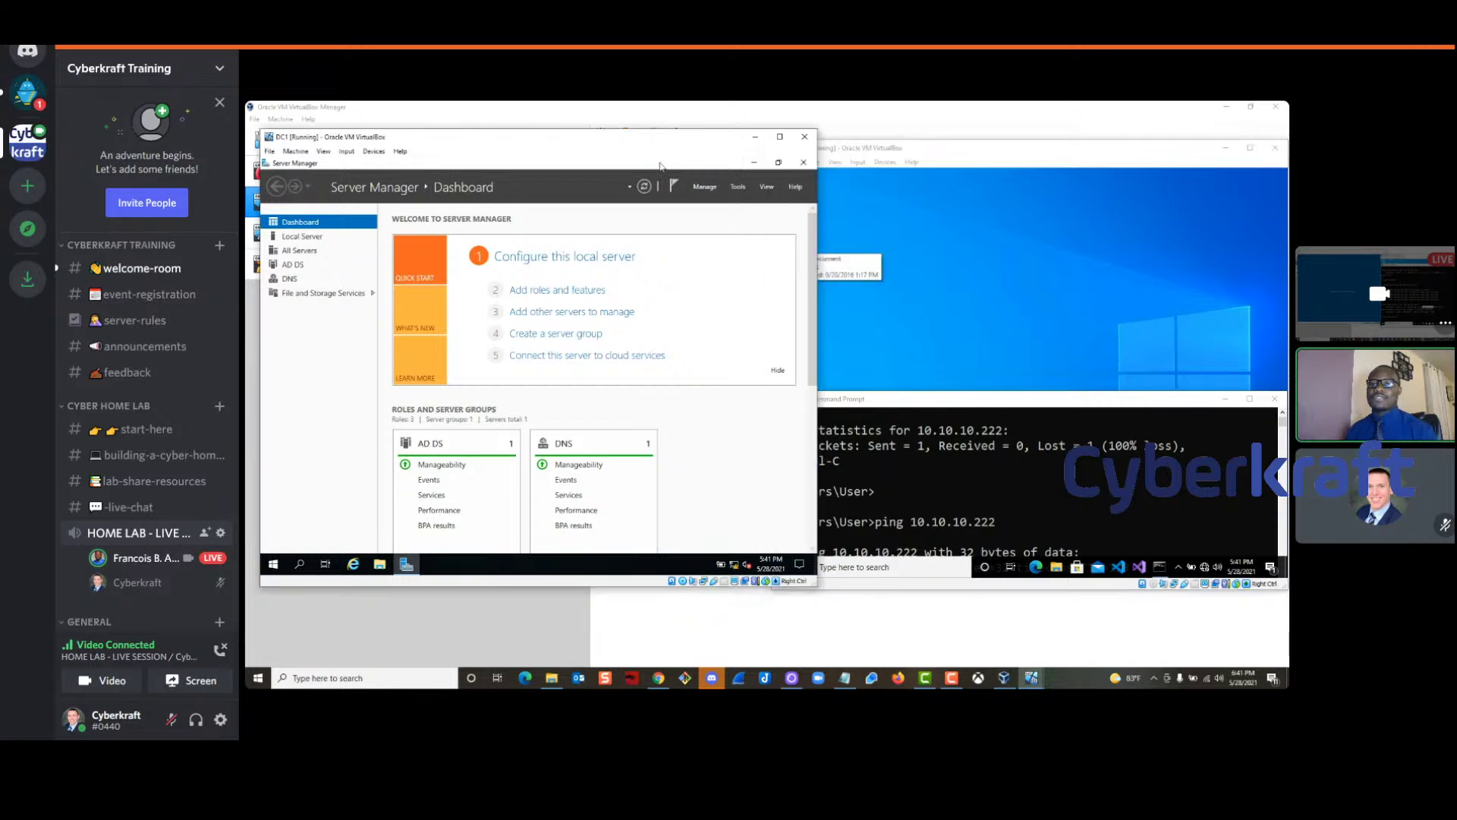
pyautogui.moveTo(988, 396); pyautogui.dragTo(989, 193)
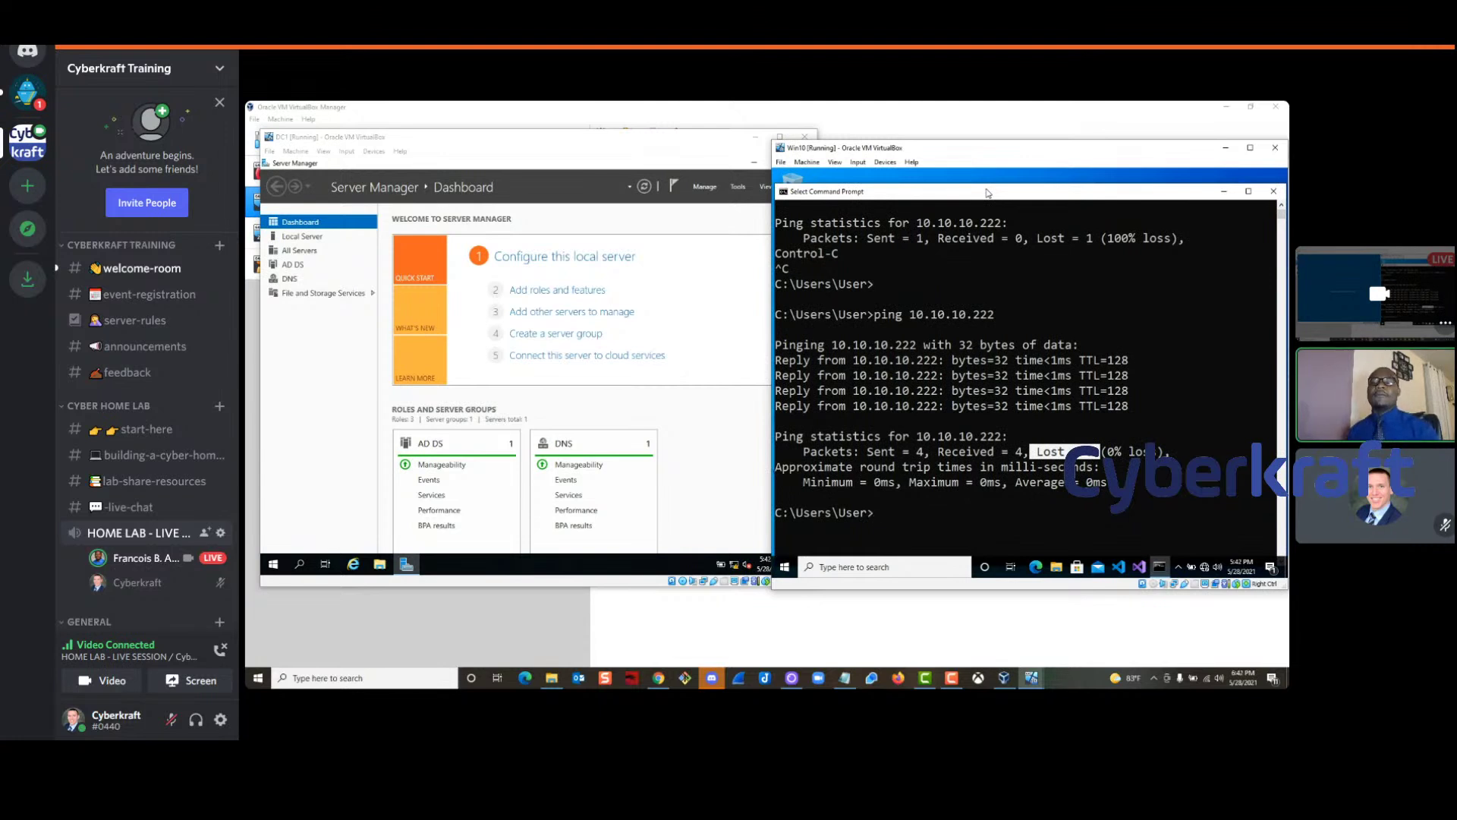
# Put DC1's Server Manager in front and switch the stream to the presenter's camera
pyautogui.click(448, 142)
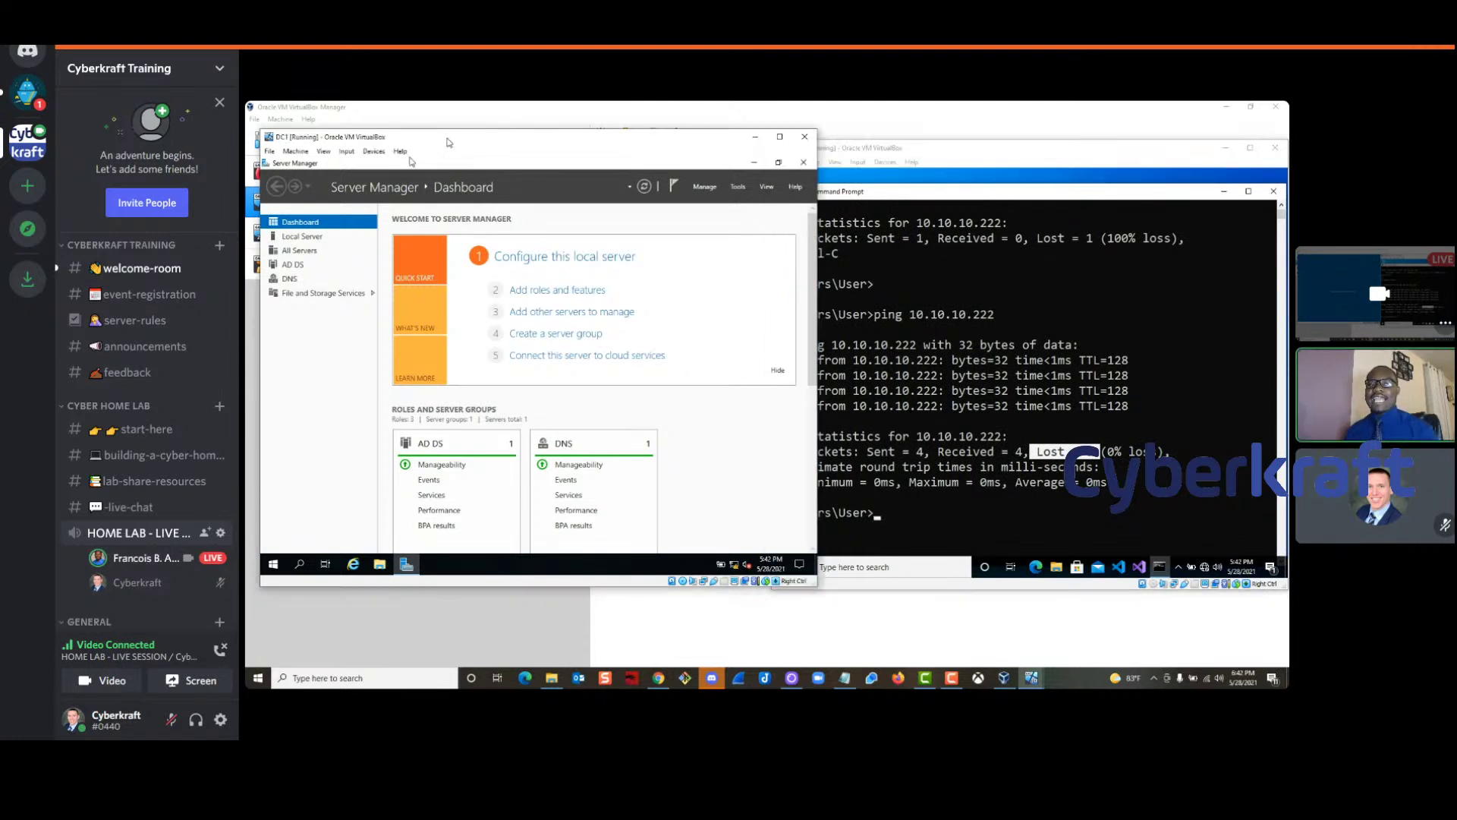
pyautogui.click(989, 153)
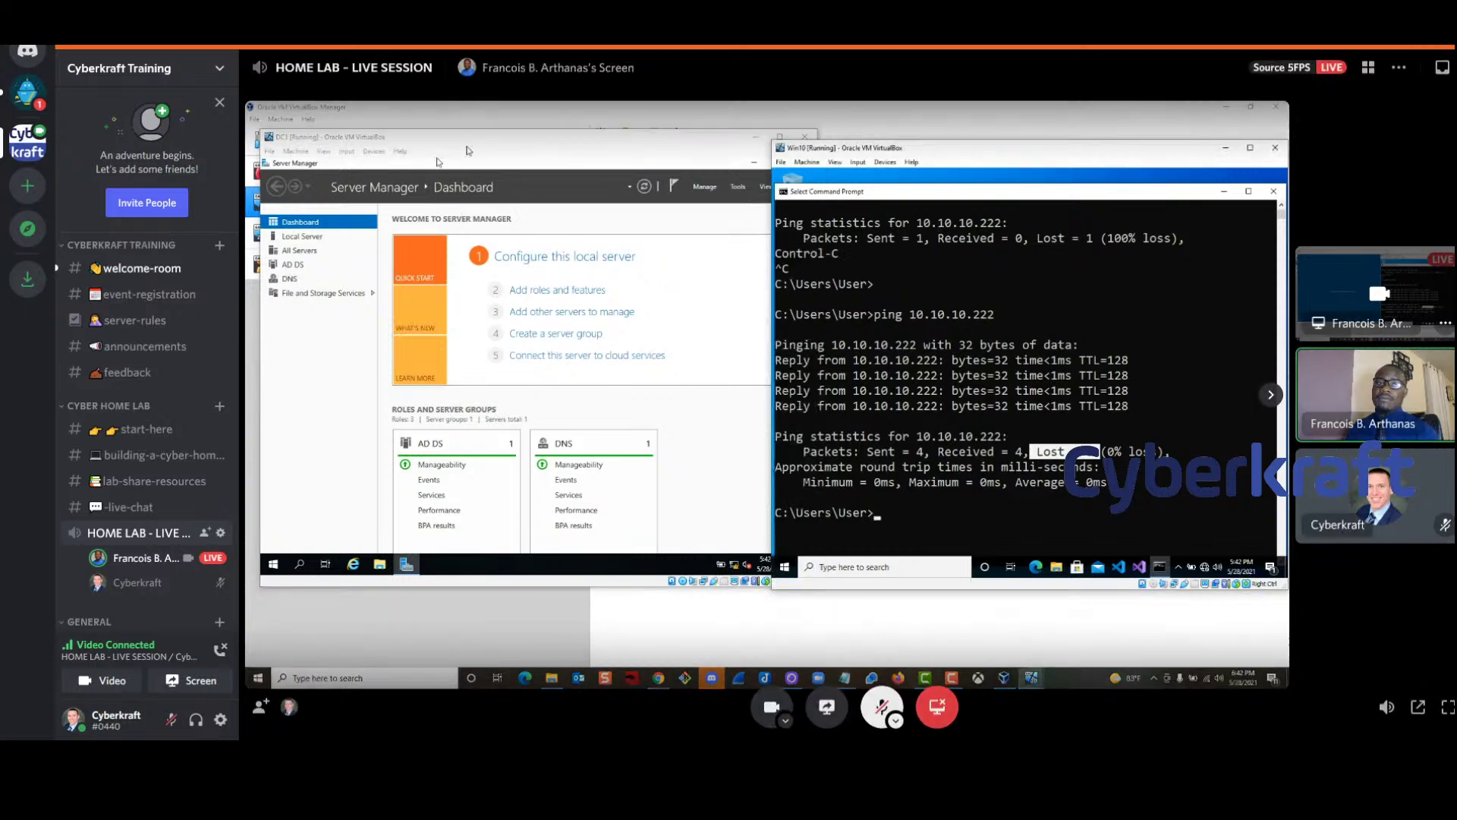
pyautogui.click(651, 149)
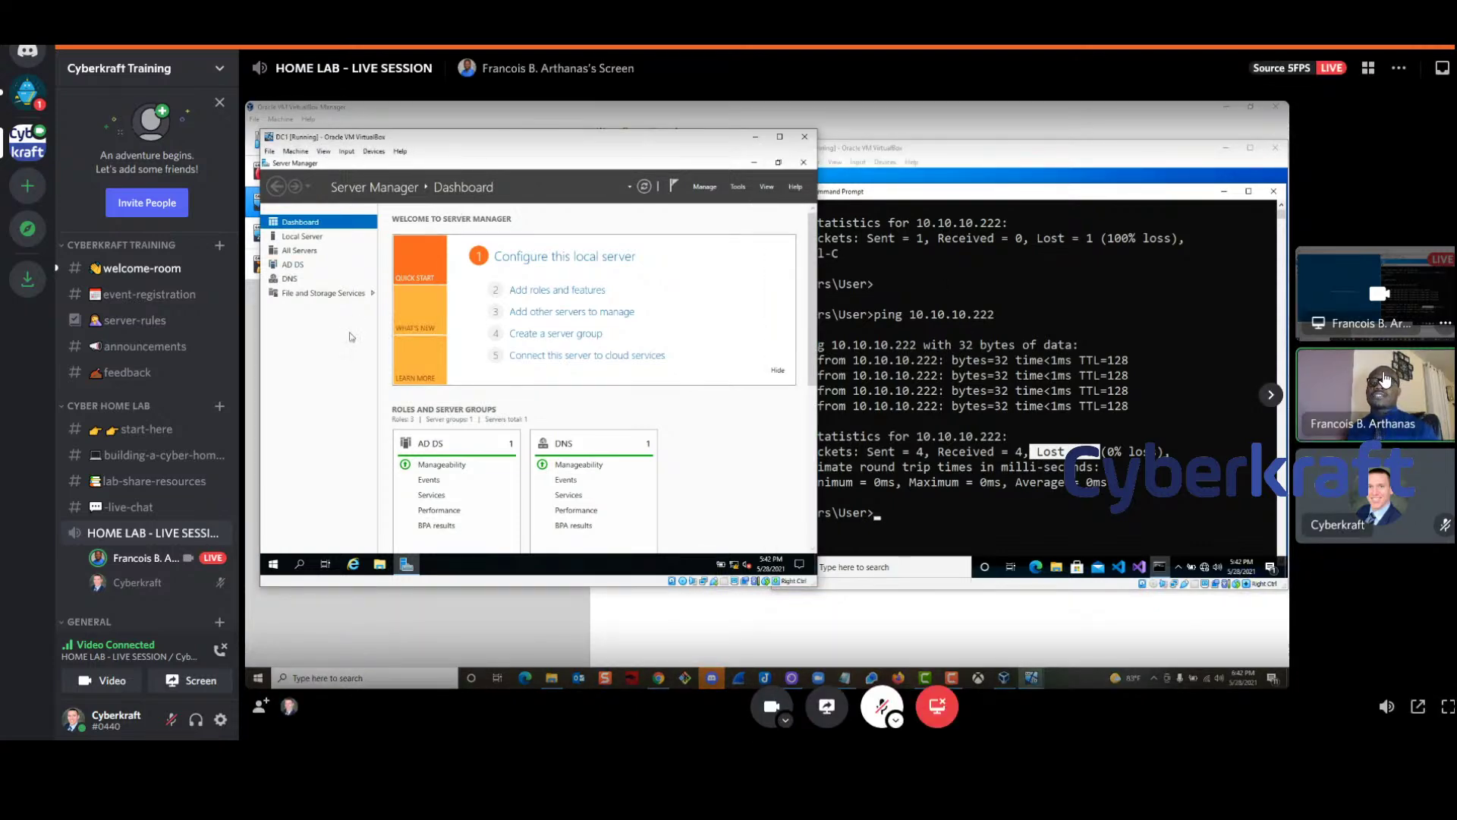
pyautogui.click(1386, 380)
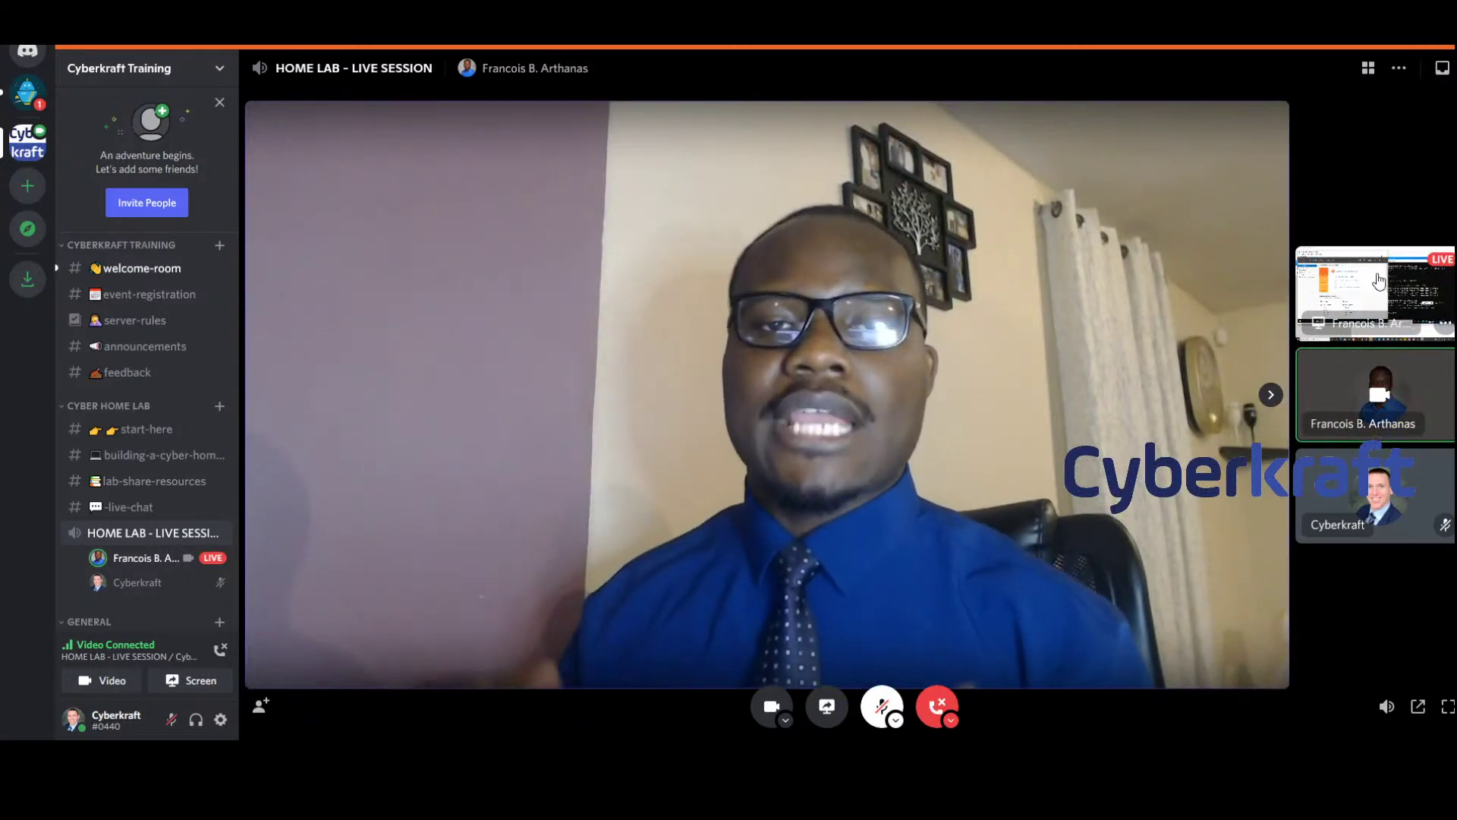
# Switch Discord's main view back to the presenter's screen share
pyautogui.click(1379, 305)
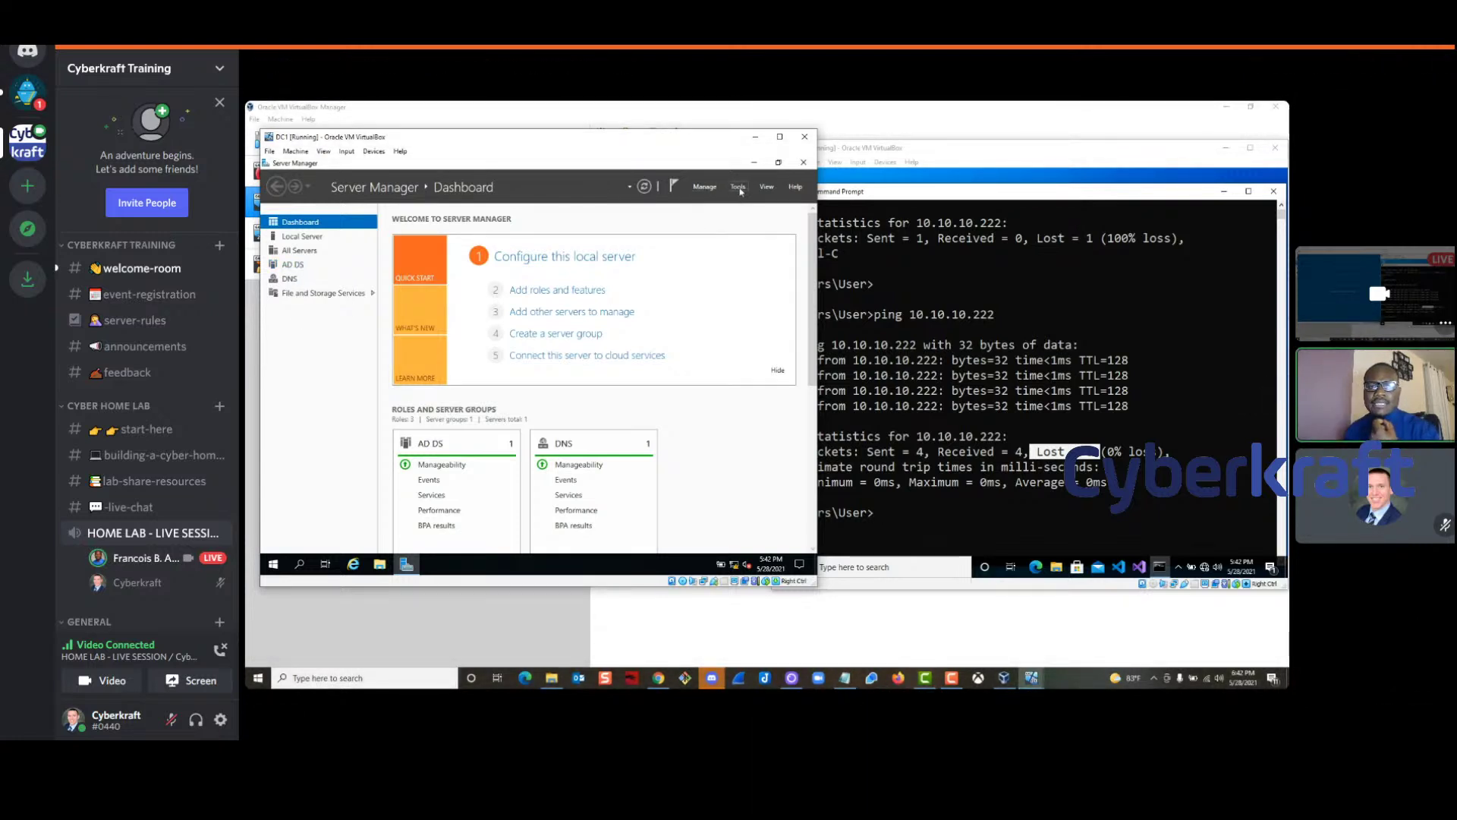
pyautogui.click(738, 188)
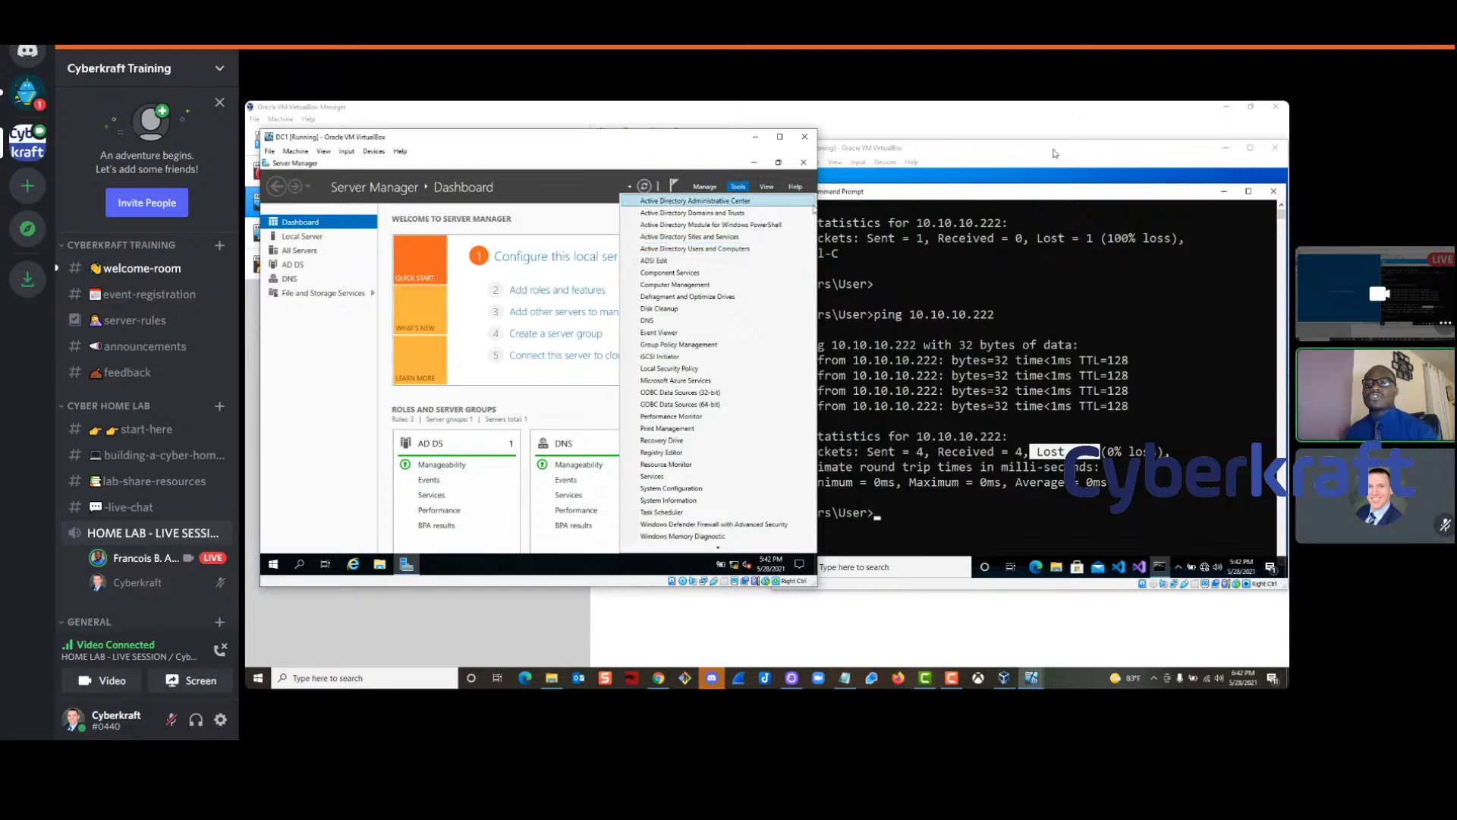
pyautogui.moveTo(1374, 638)
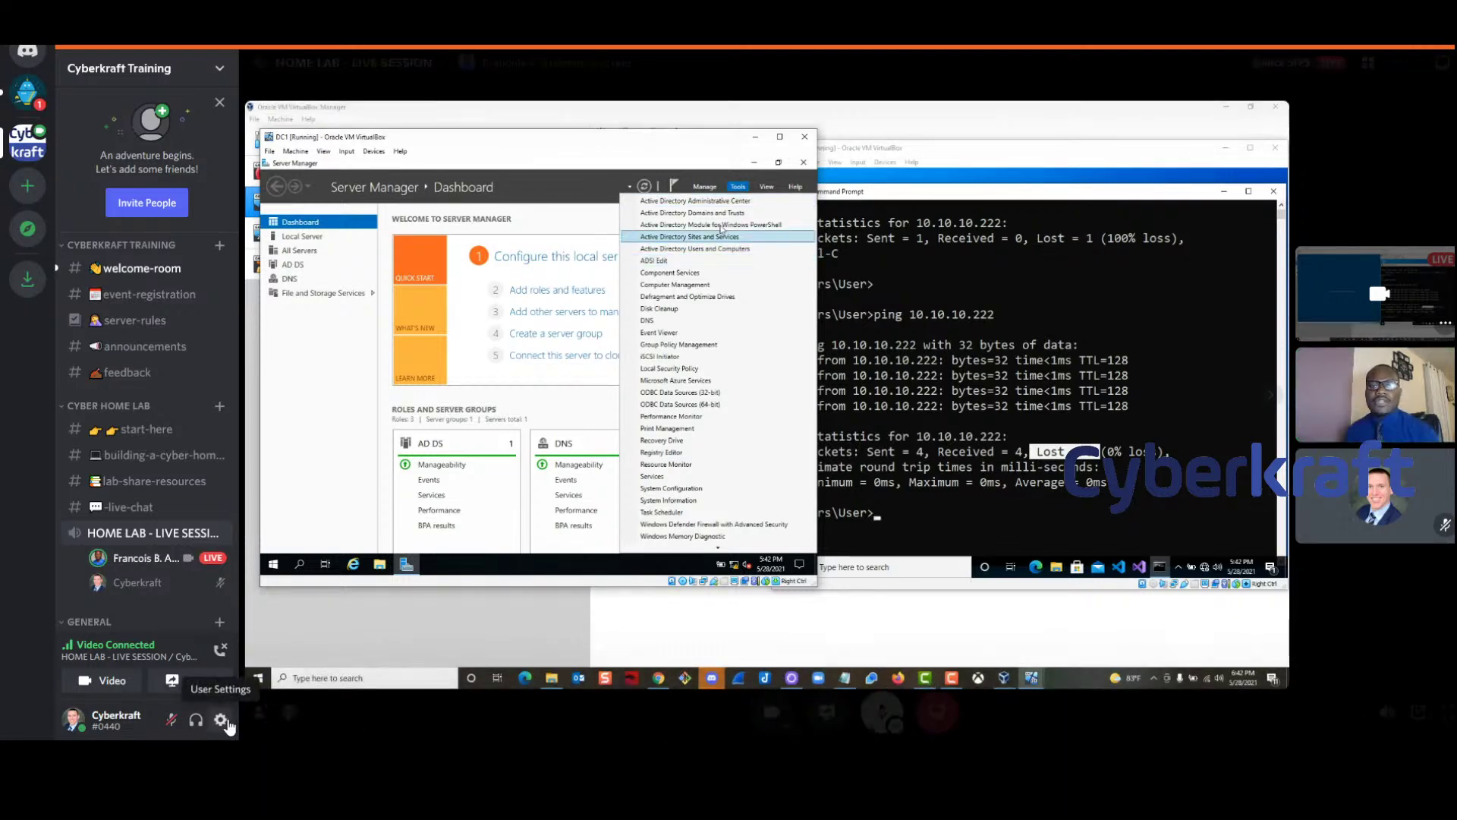
pyautogui.click(220, 720)
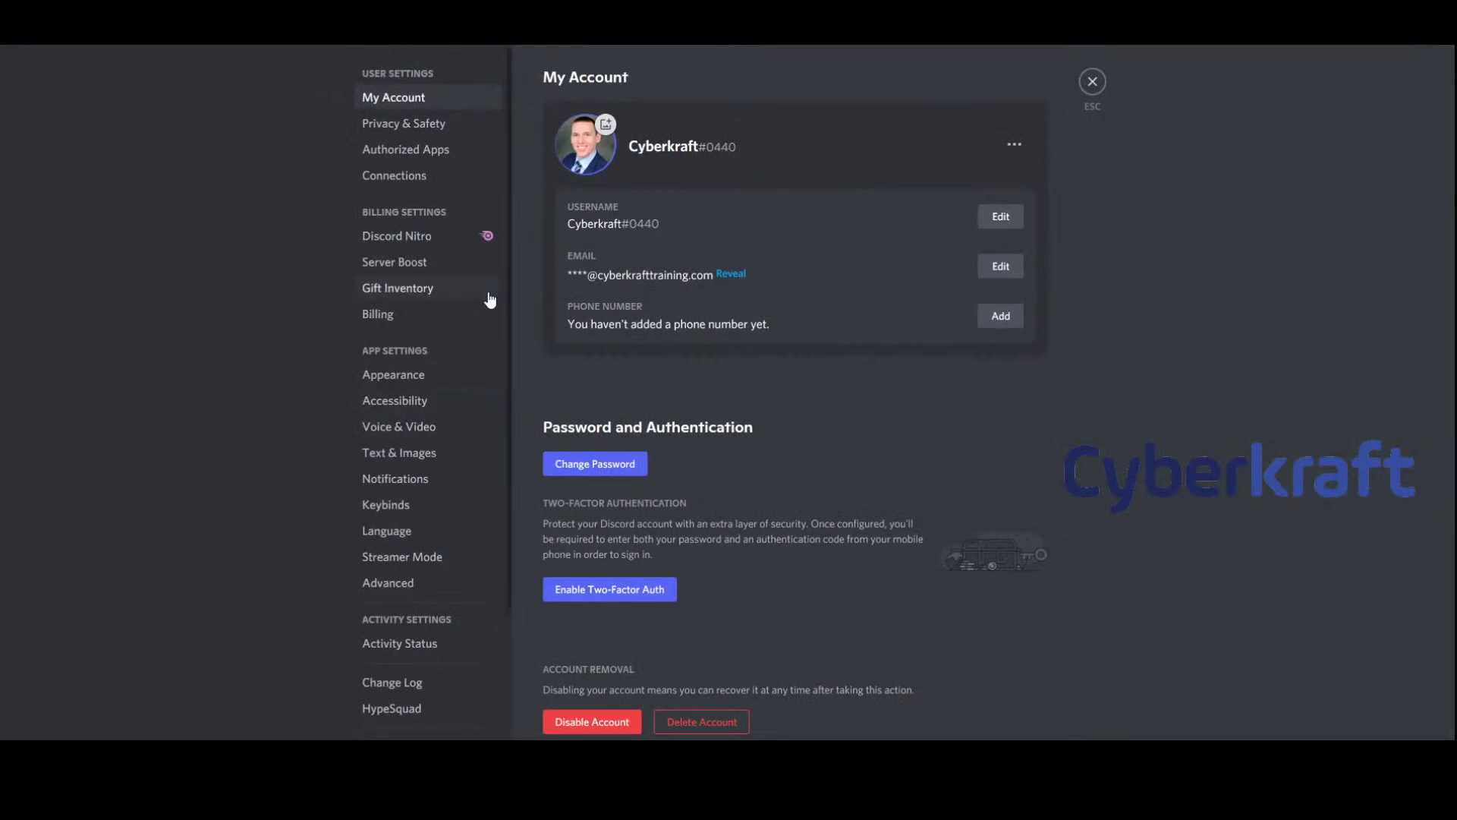
# Close Discord settings, widen the ADUC tree pane, and list the Users container of cyberkraft.com
pyautogui.press('Escape')
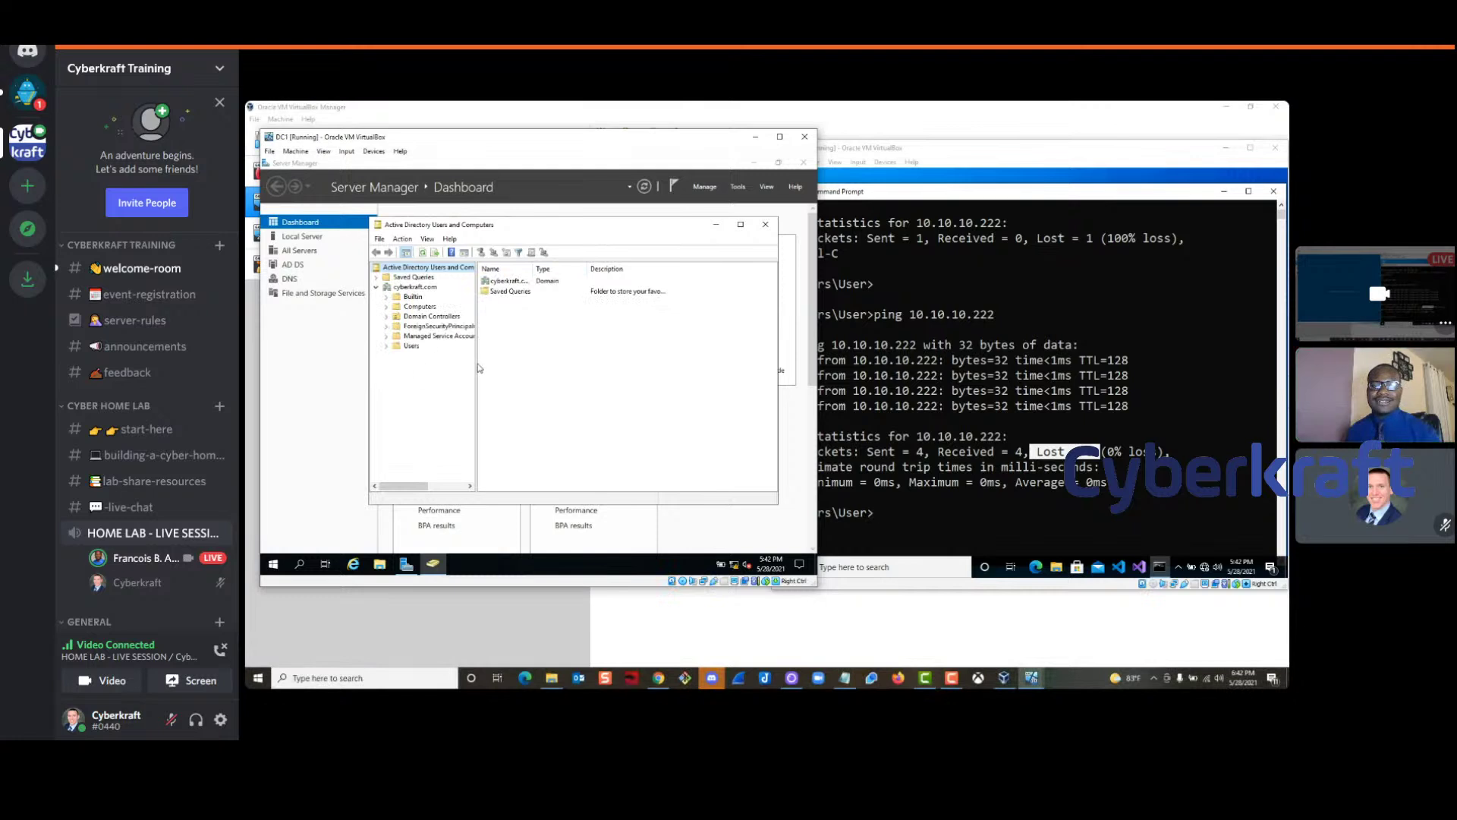
pyautogui.moveTo(476, 368); pyautogui.dragTo(512, 369)
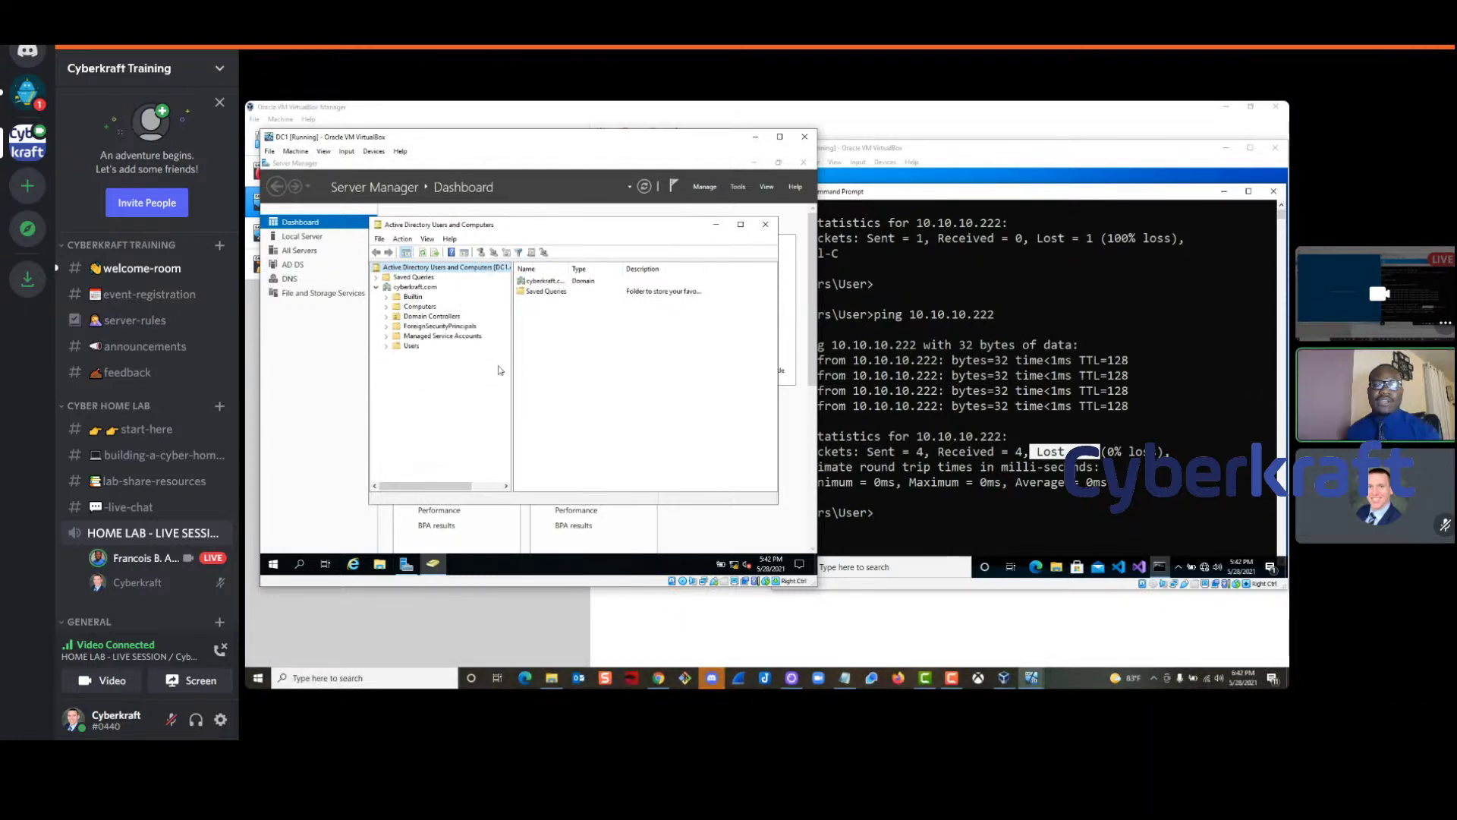
pyautogui.click(407, 287)
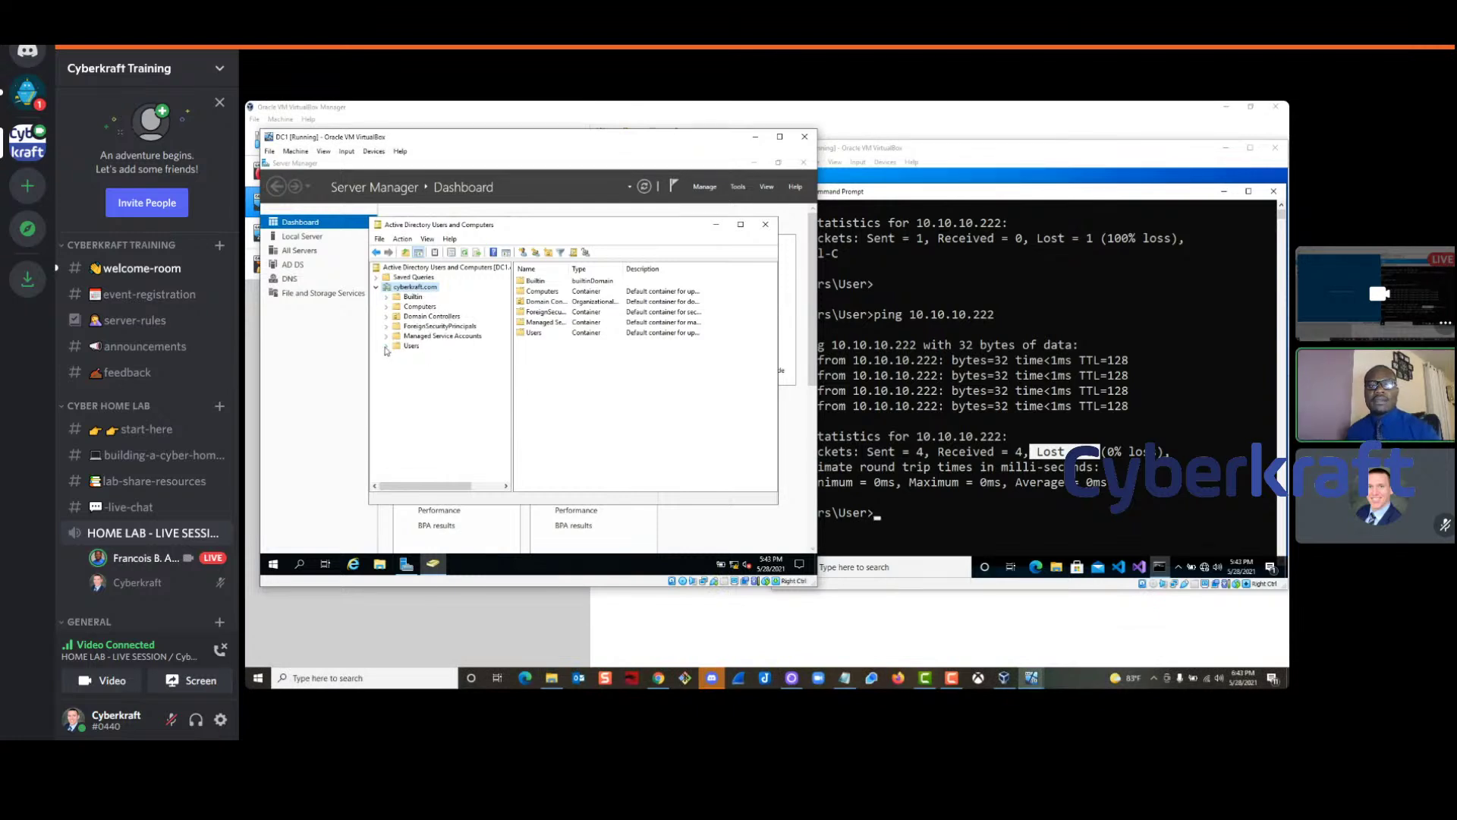
pyautogui.click(416, 347)
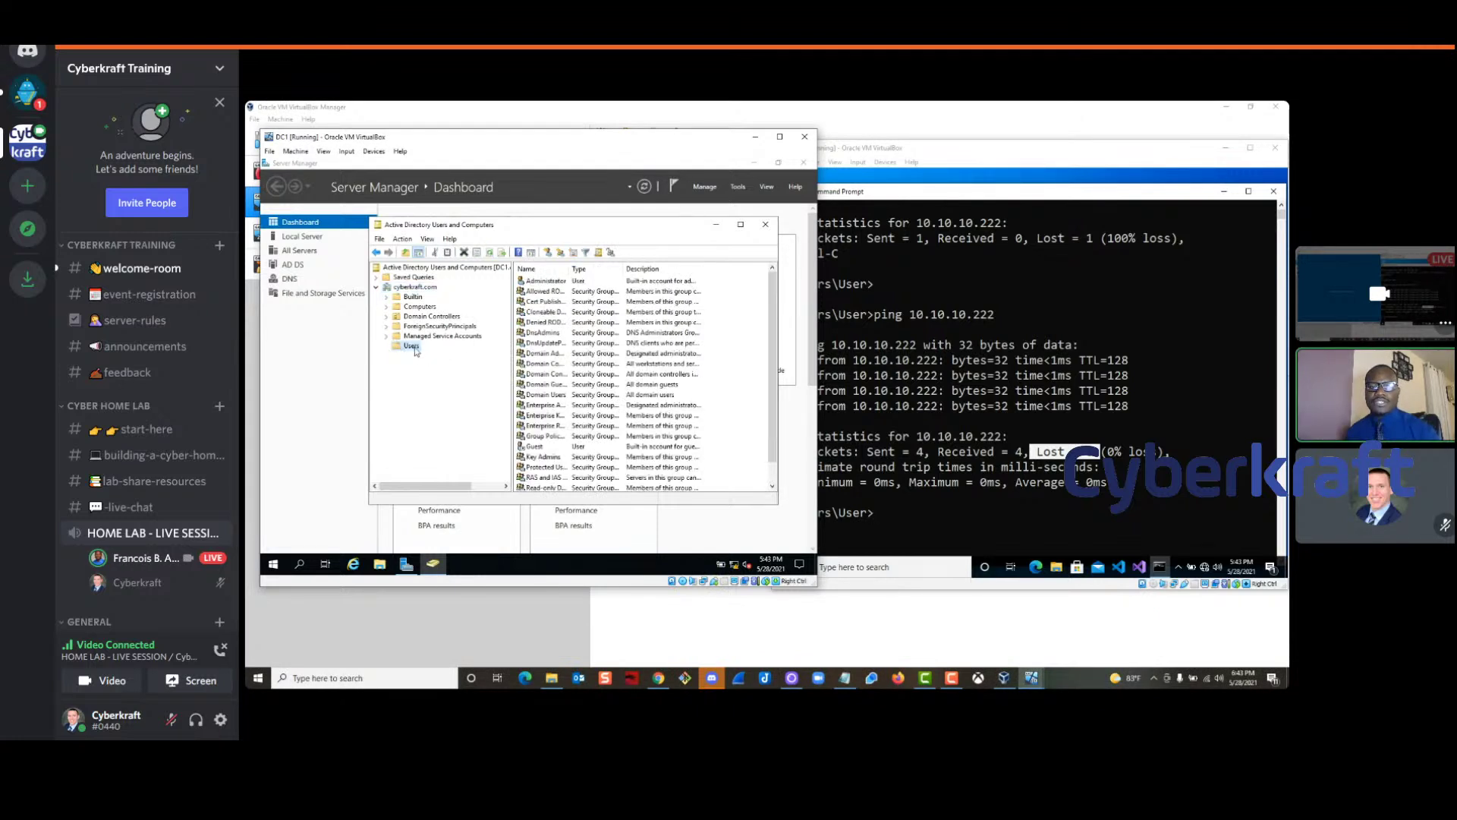
pyautogui.scroll(-2, 612, 347)
pyautogui.scroll(2, 612, 347)
# Widen the Name column and browse Administrator, Domain Admins and DnsUpdateProxy entries
pyautogui.click(624, 270)
pyautogui.moveTo(569, 270); pyautogui.dragTo(638, 269)
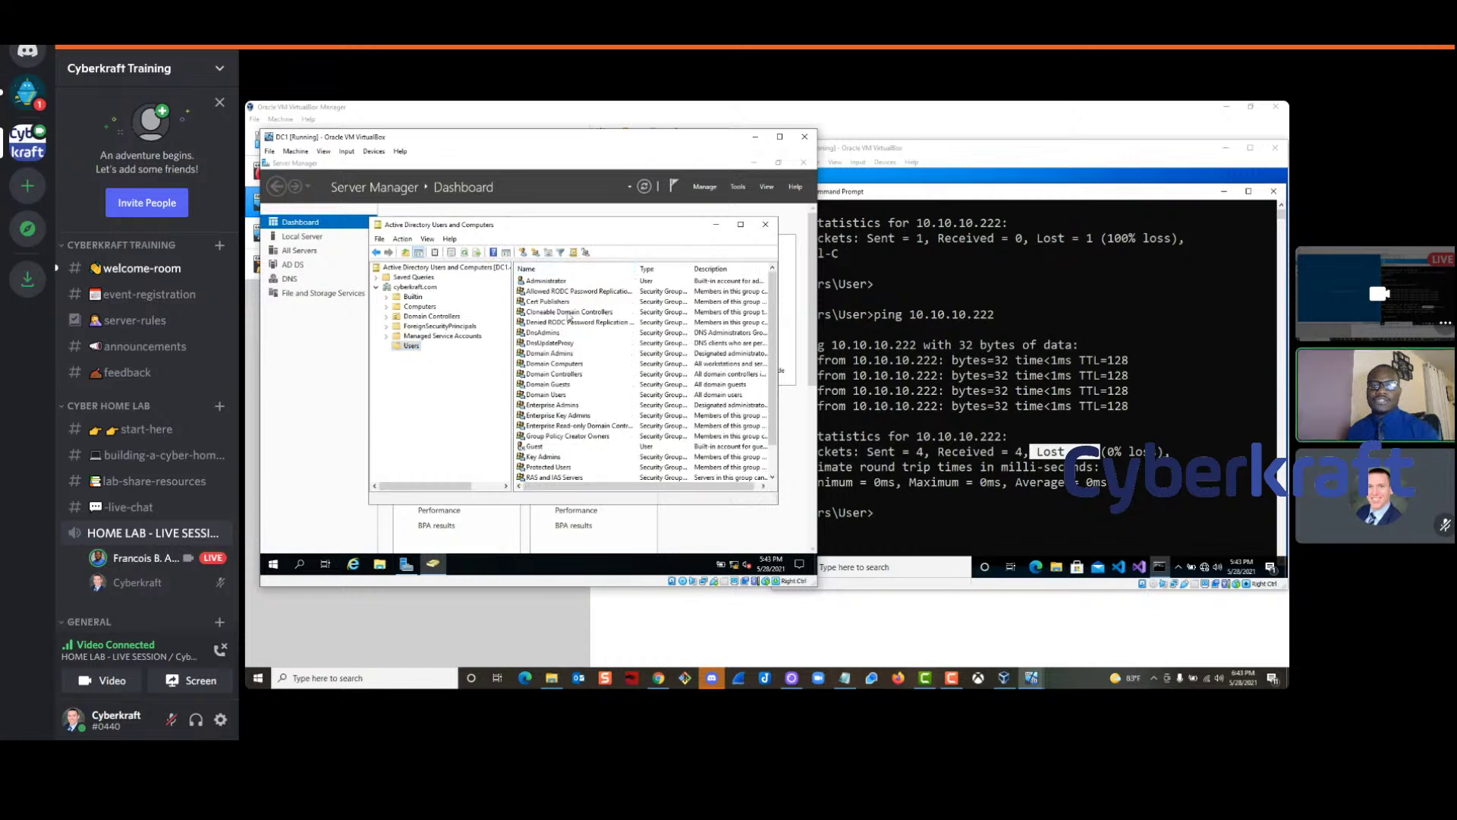
pyautogui.scroll(-3, 575, 378)
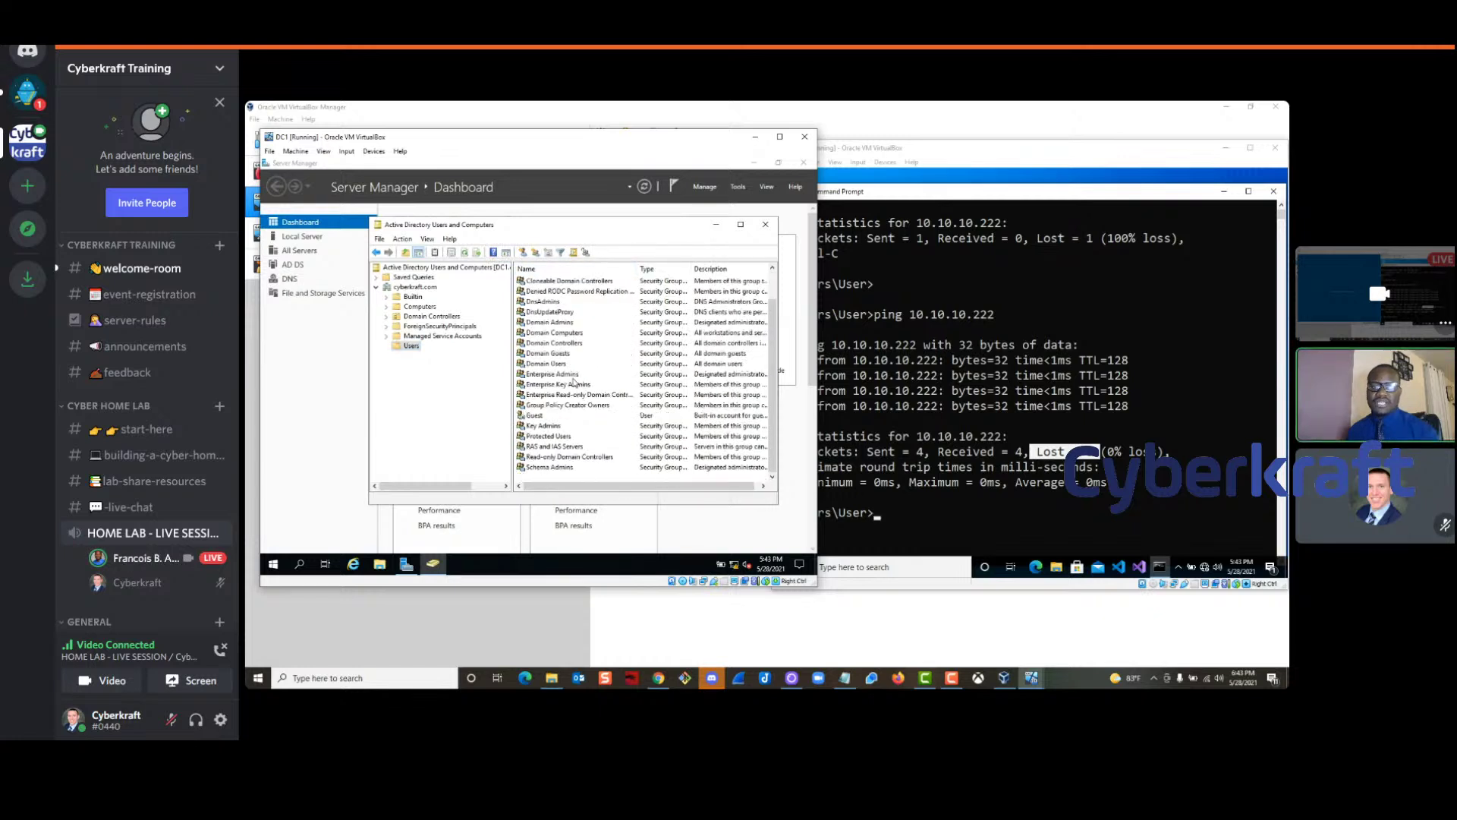
pyautogui.scroll(3, 566, 349)
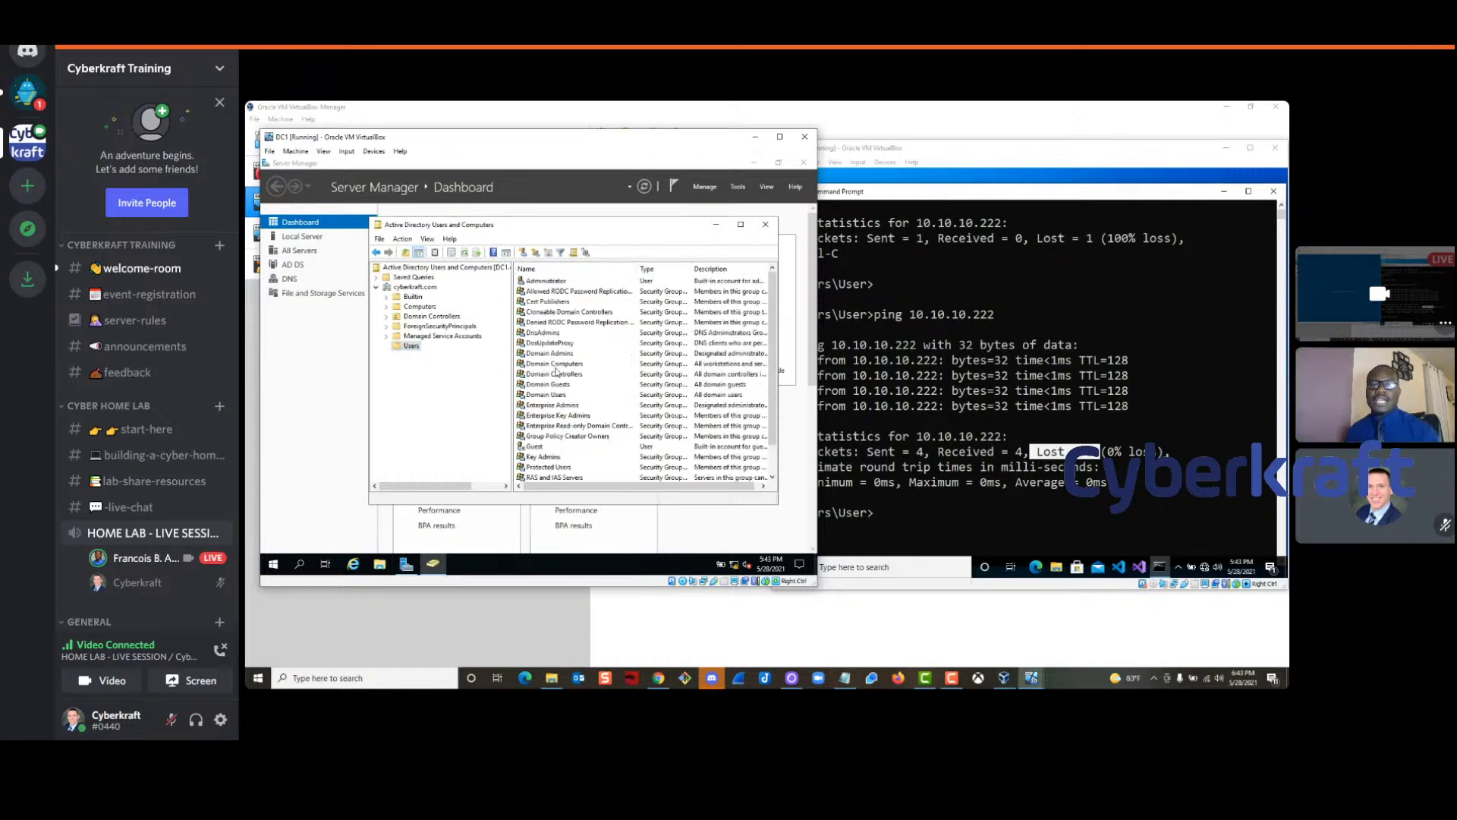
pyautogui.click(546, 280)
pyautogui.click(532, 353)
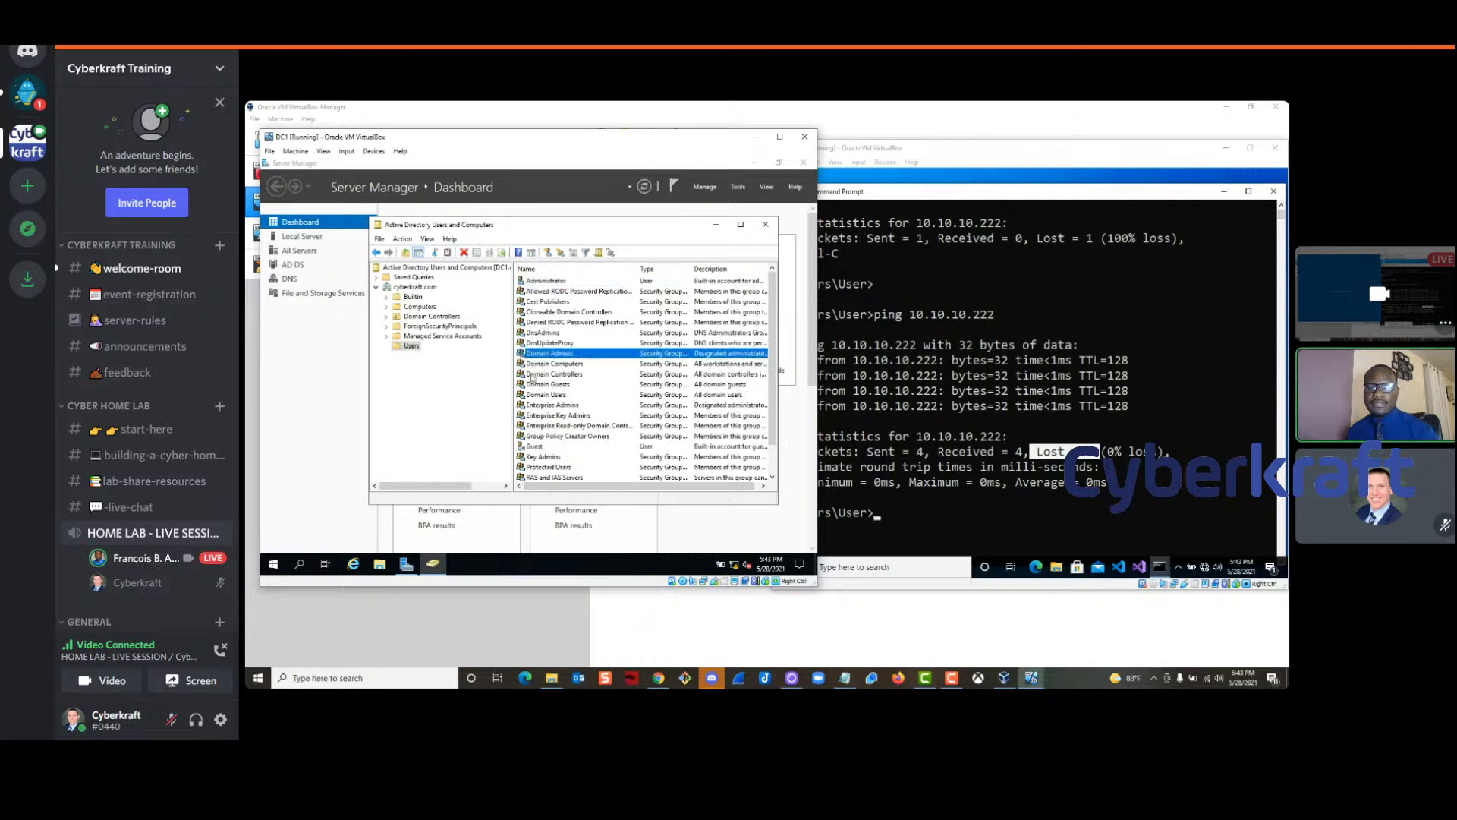
pyautogui.press('Up')
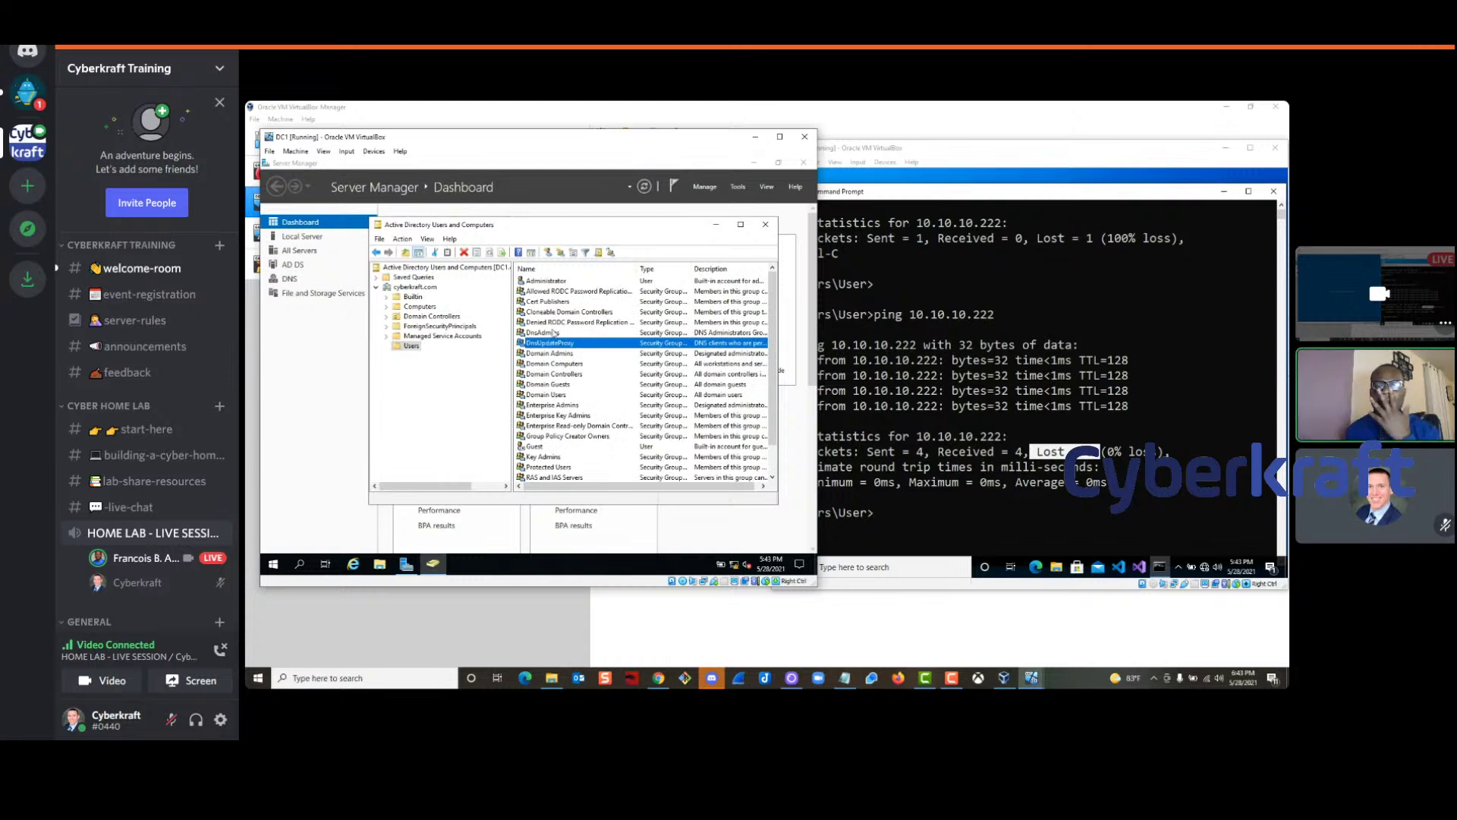
pyautogui.click(427, 373)
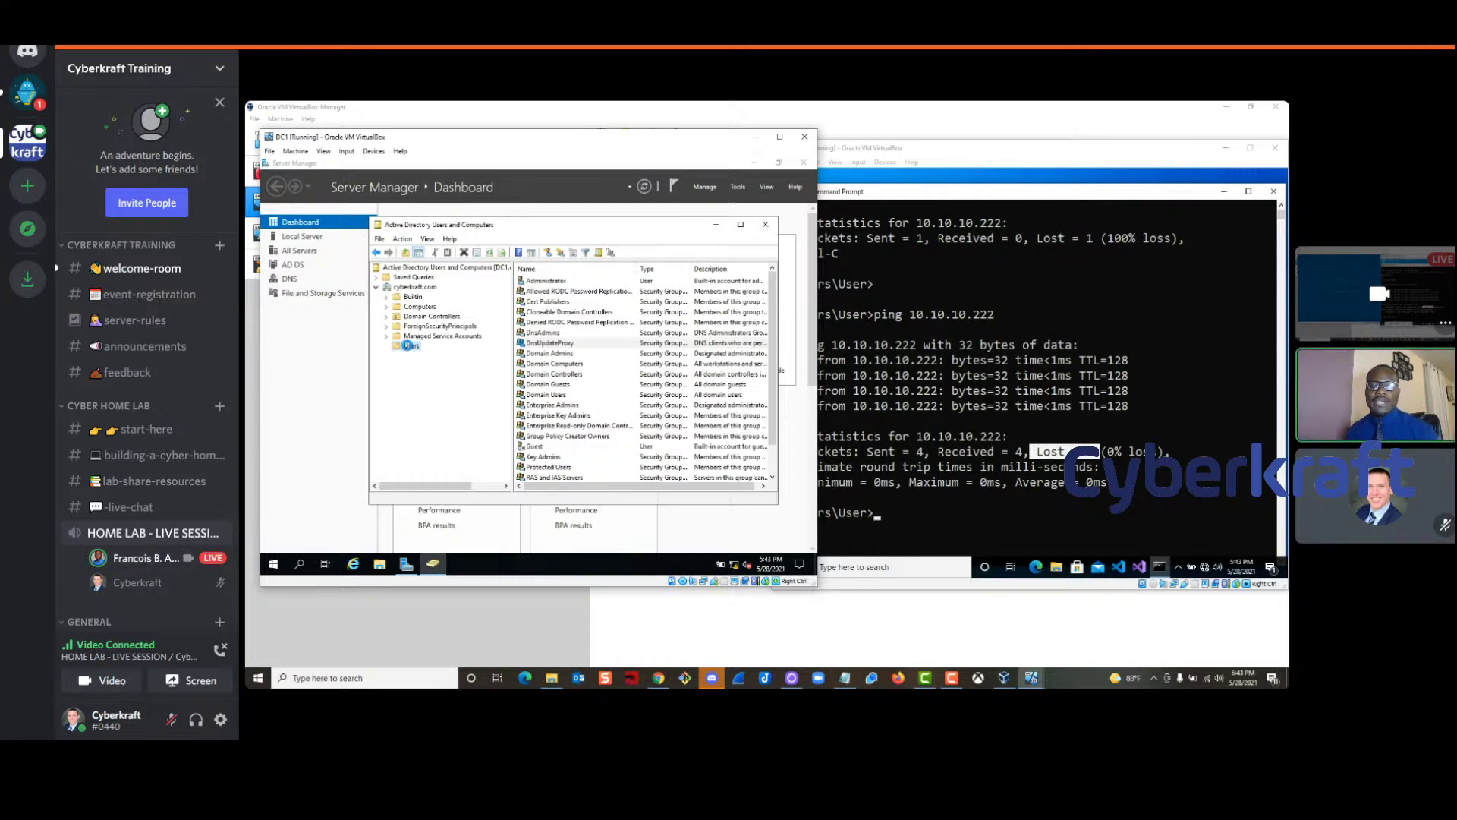
# Create an organizational unit named Sales under cyberkraft.com
pyautogui.rightClick(410, 346)
pyautogui.moveTo(458, 387)
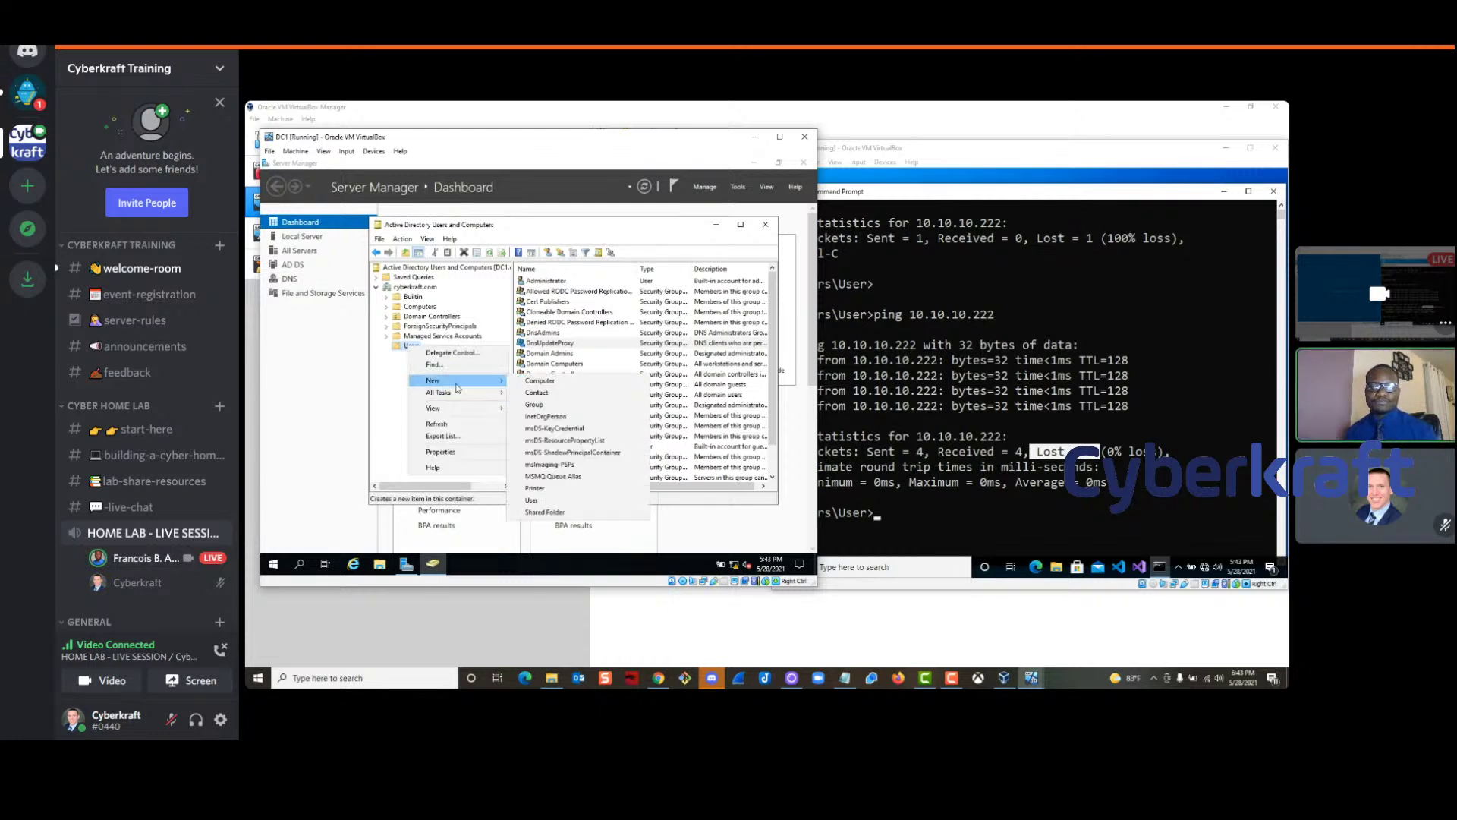
pyautogui.click(411, 332)
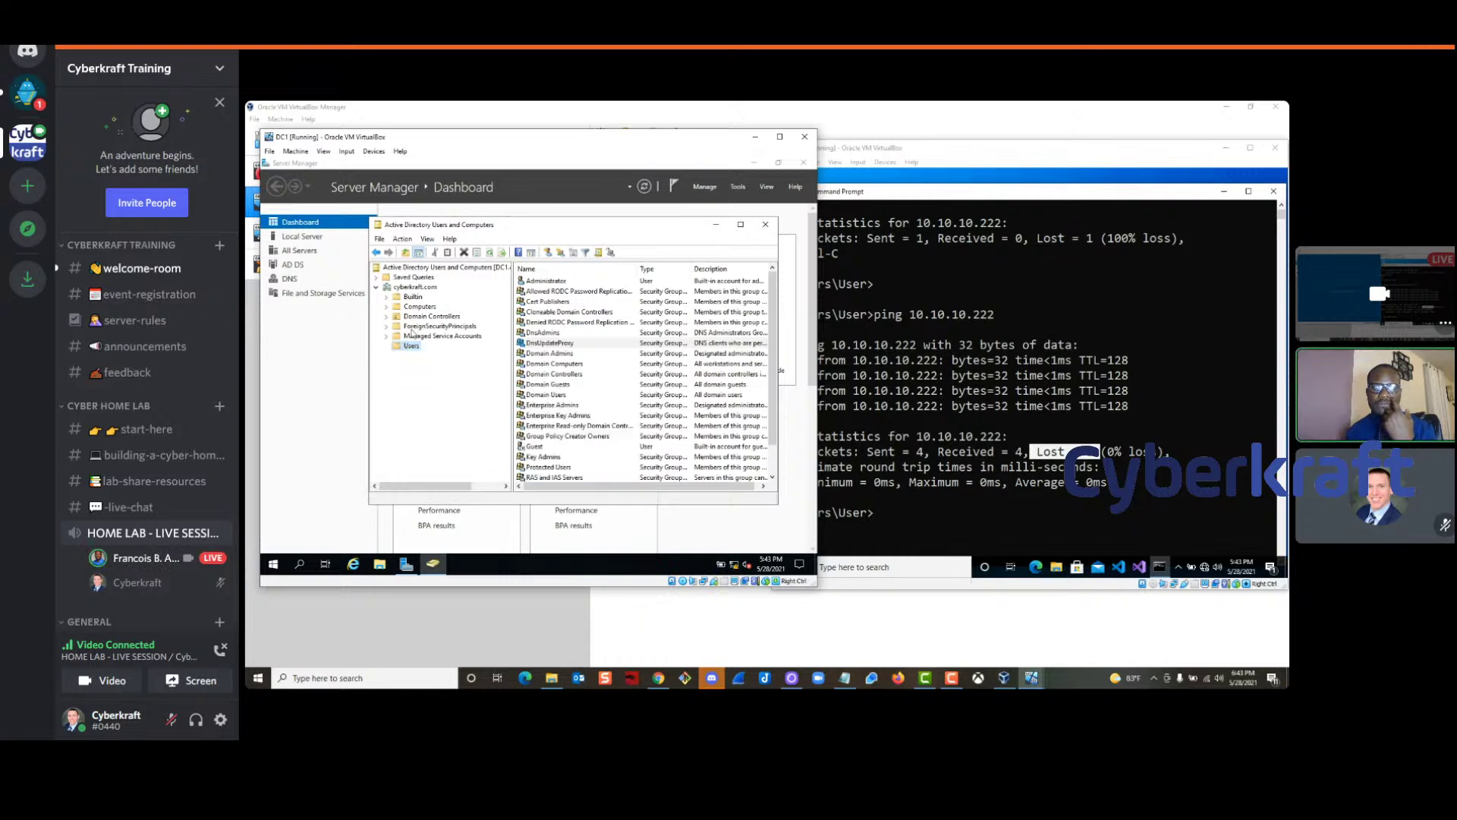
pyautogui.click(420, 287)
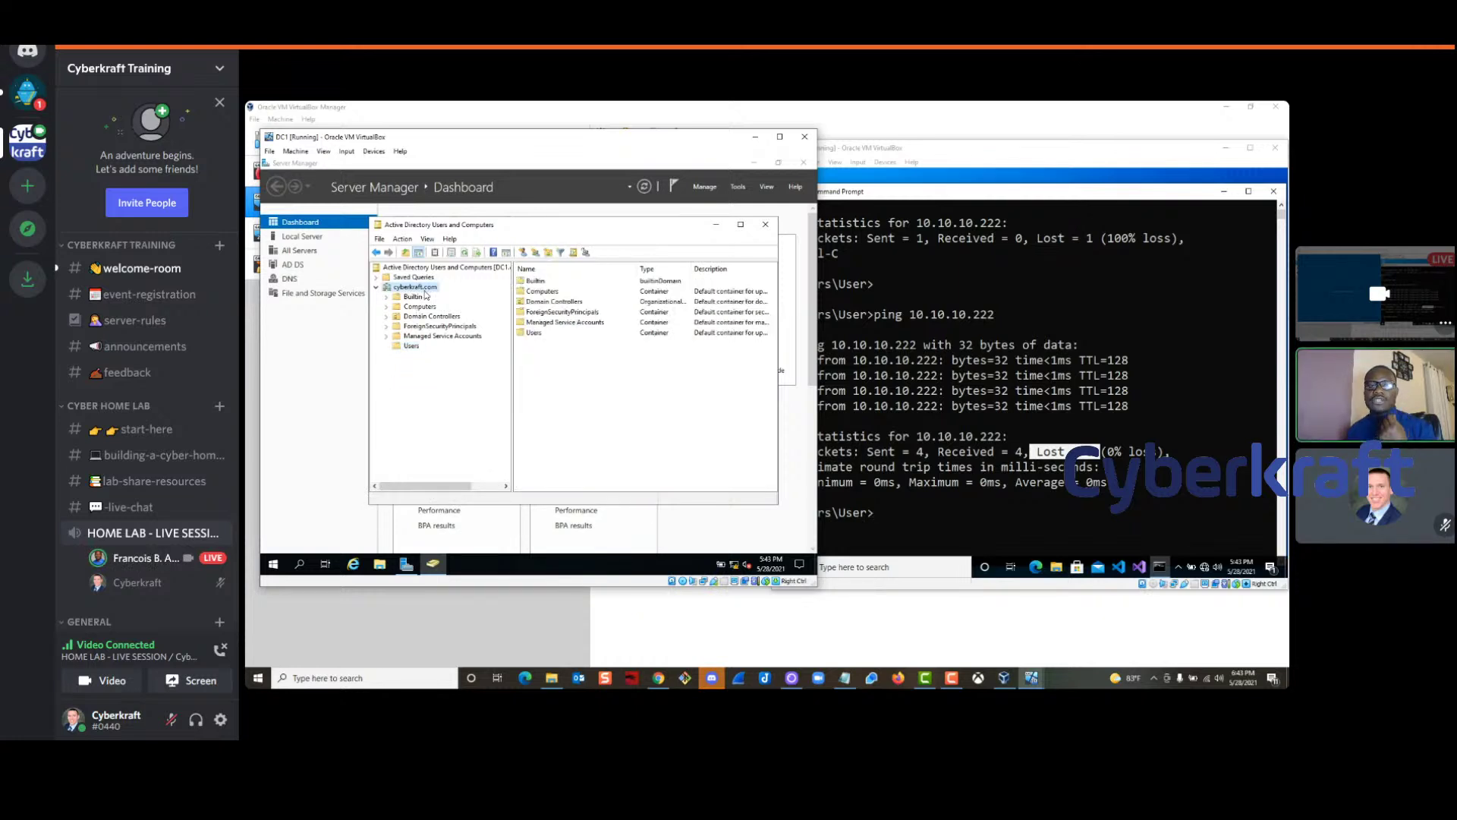
pyautogui.rightClick(412, 290)
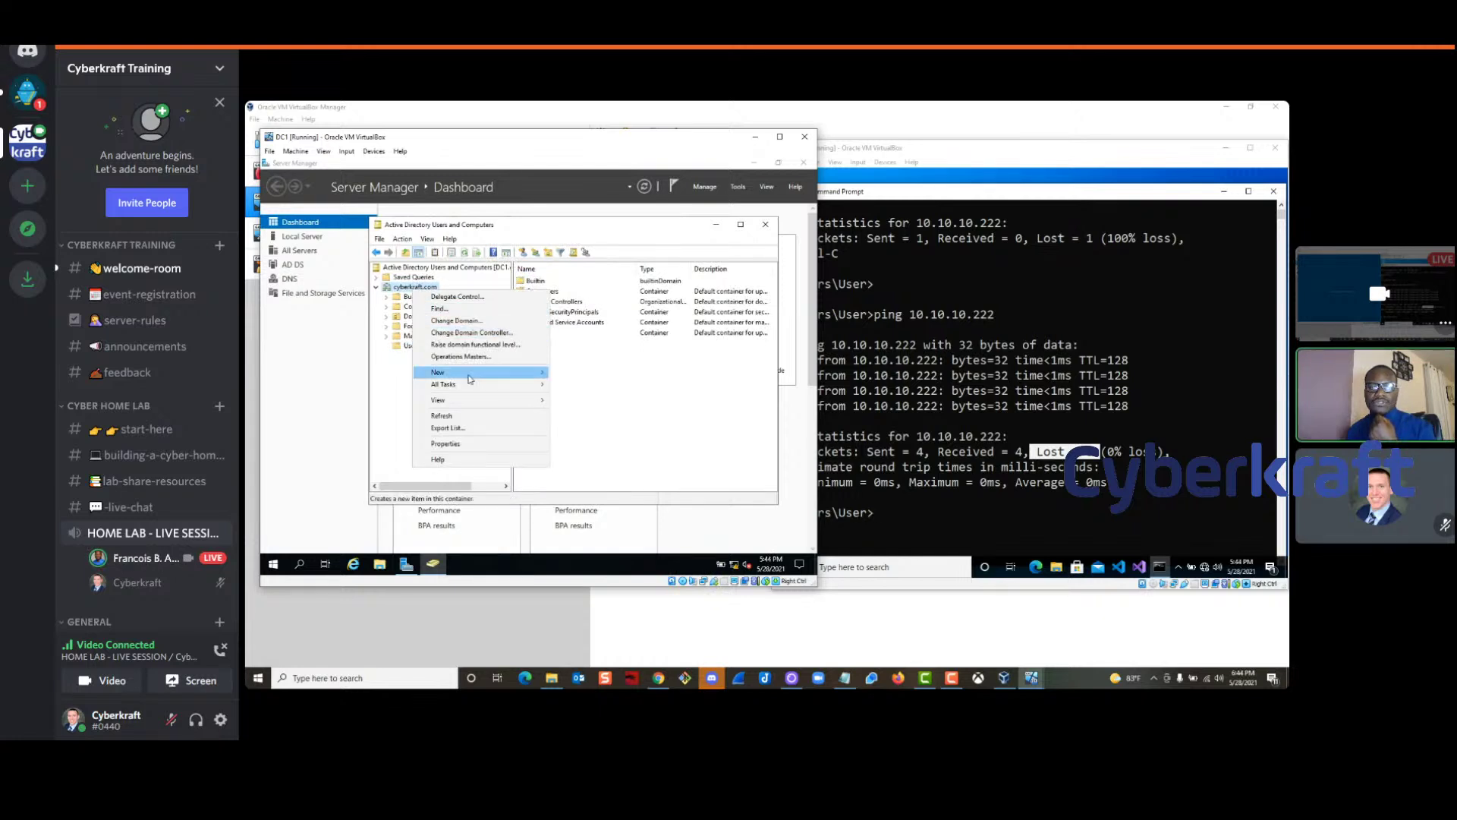
pyautogui.moveTo(473, 376)
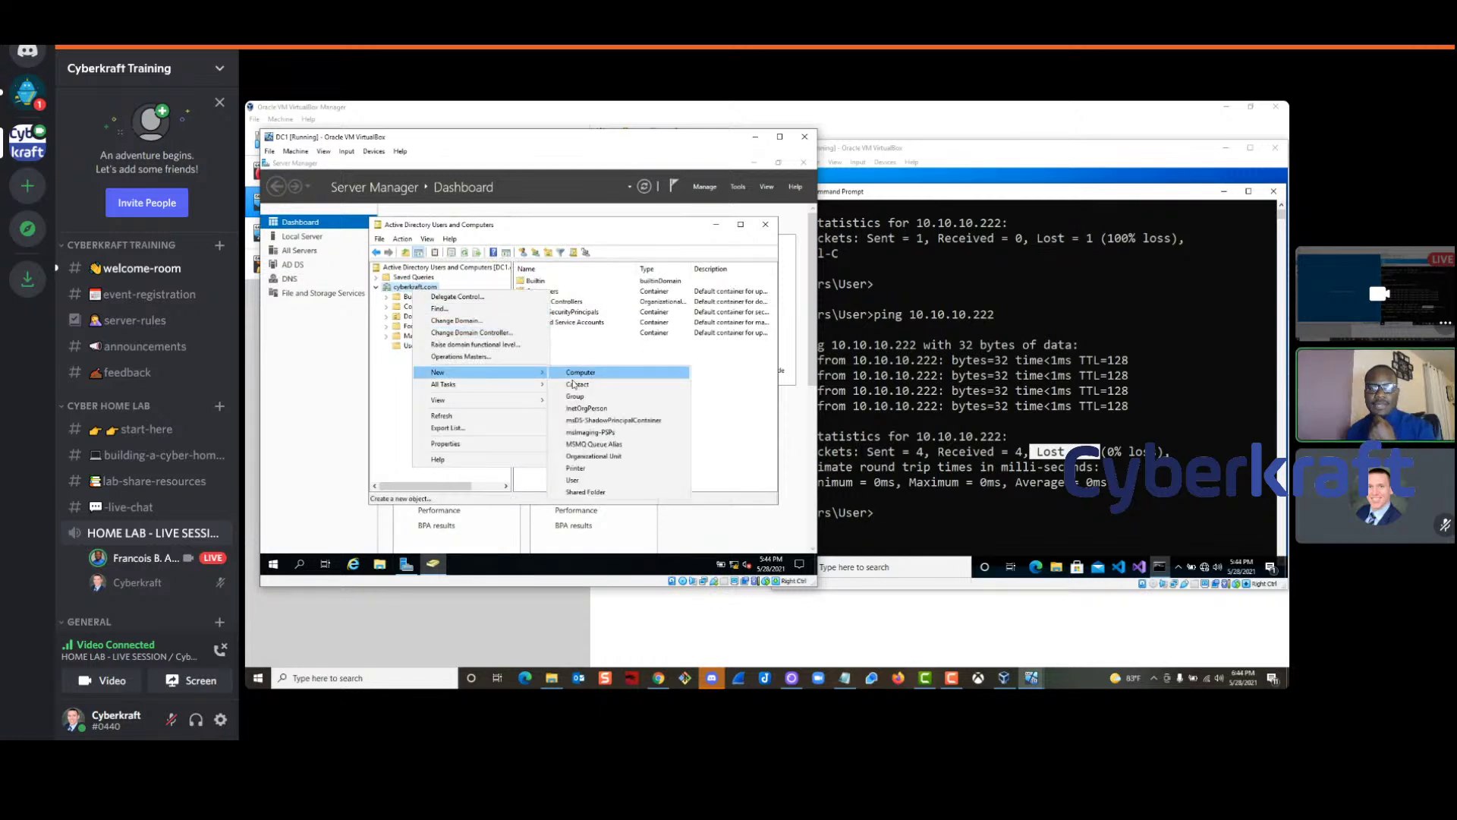
pyautogui.click(608, 457)
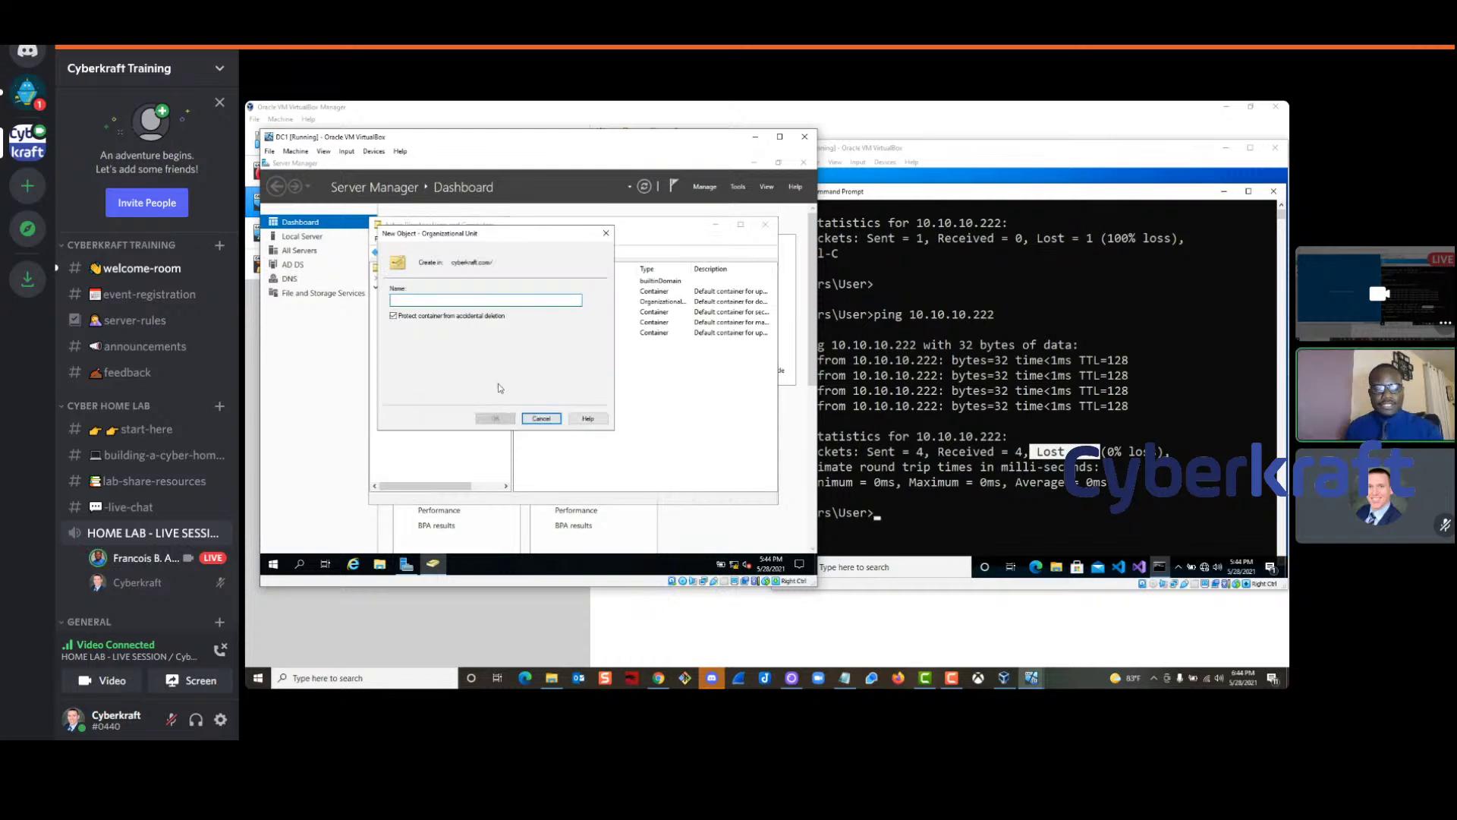
pyautogui.write('Sales')
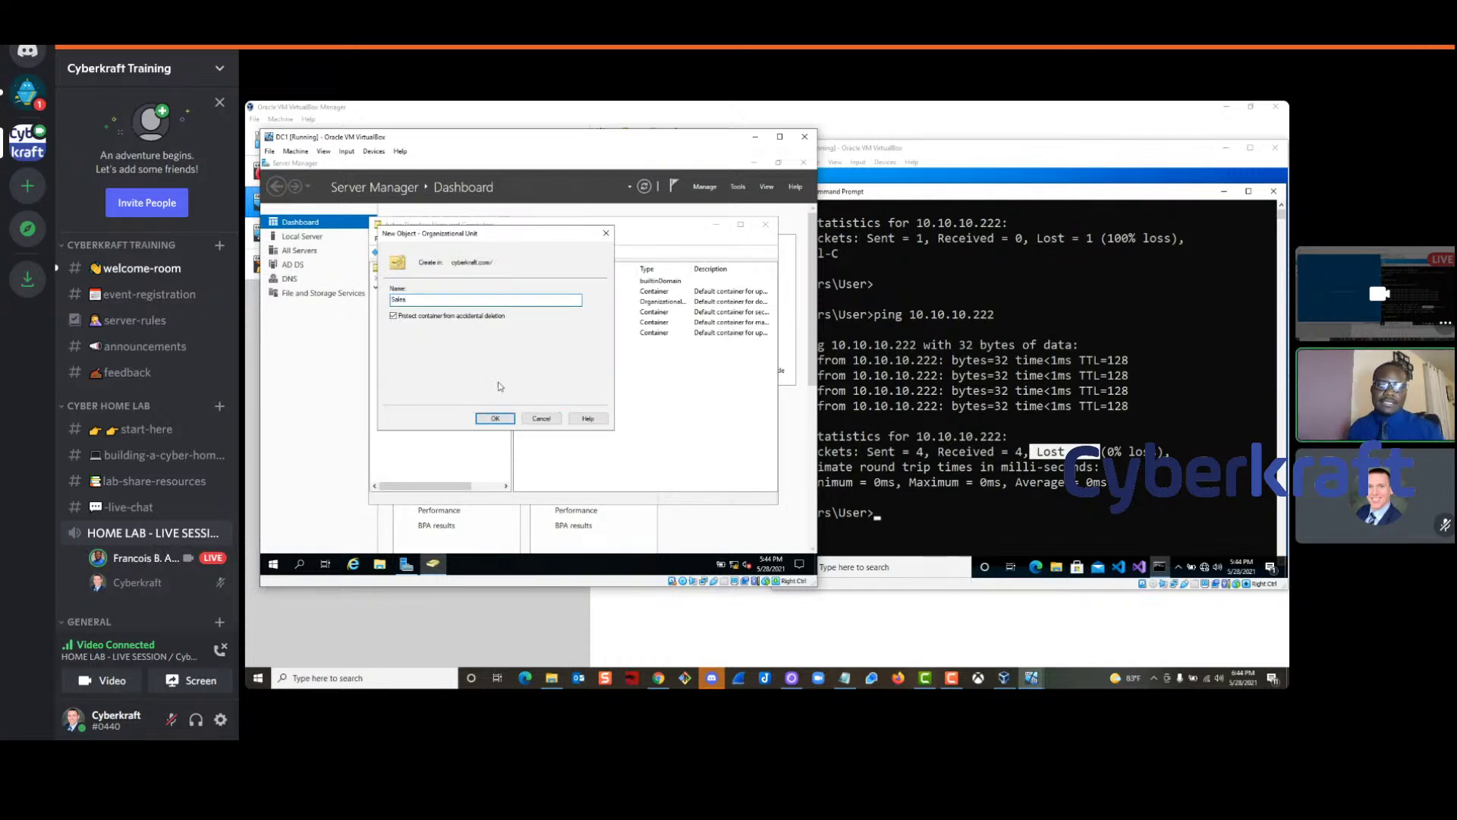
pyautogui.click(495, 419)
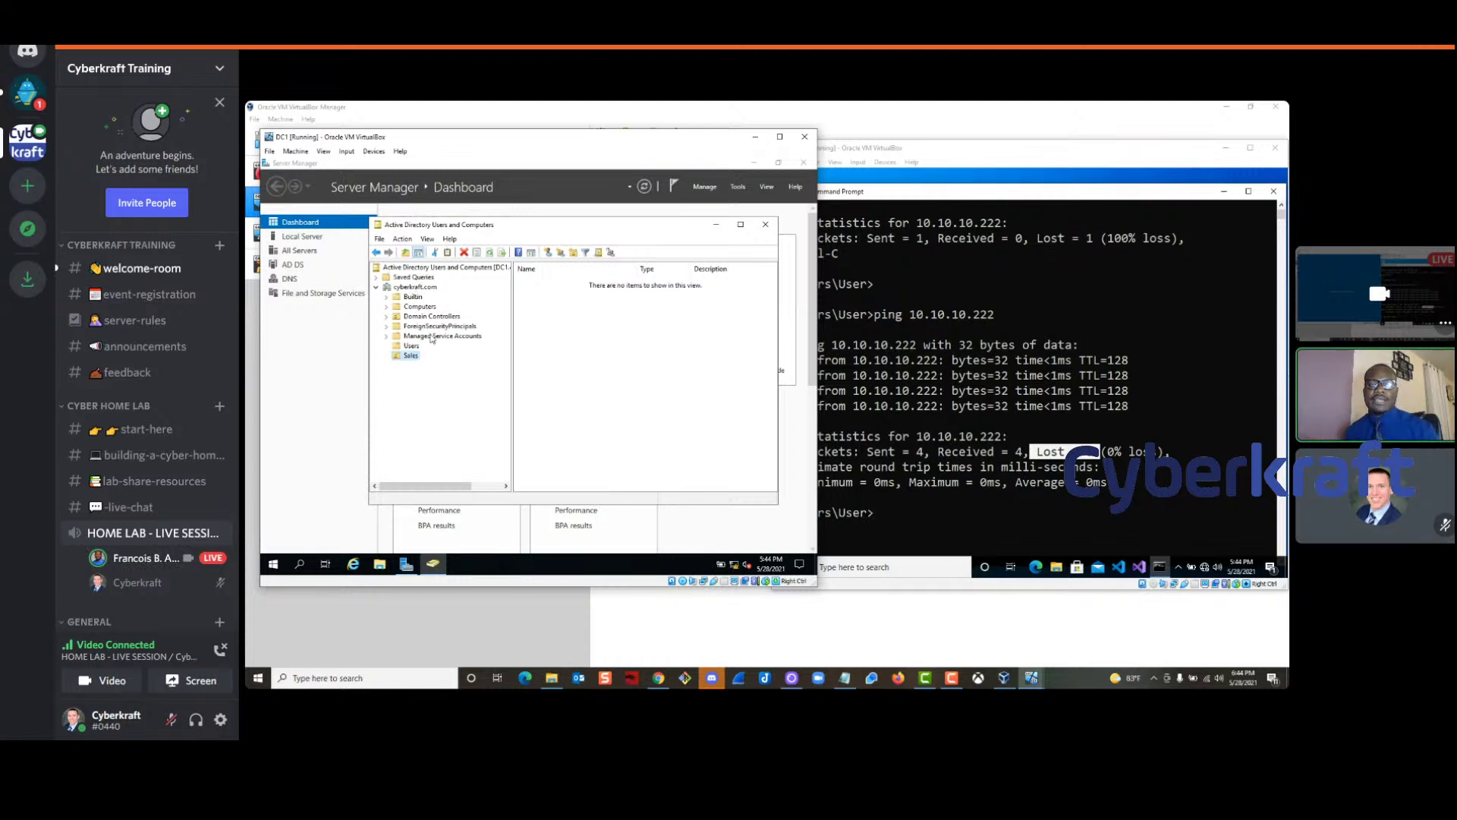
# Create a second organizational unit named IT, then show the Users container
pyautogui.rightClick(420, 290)
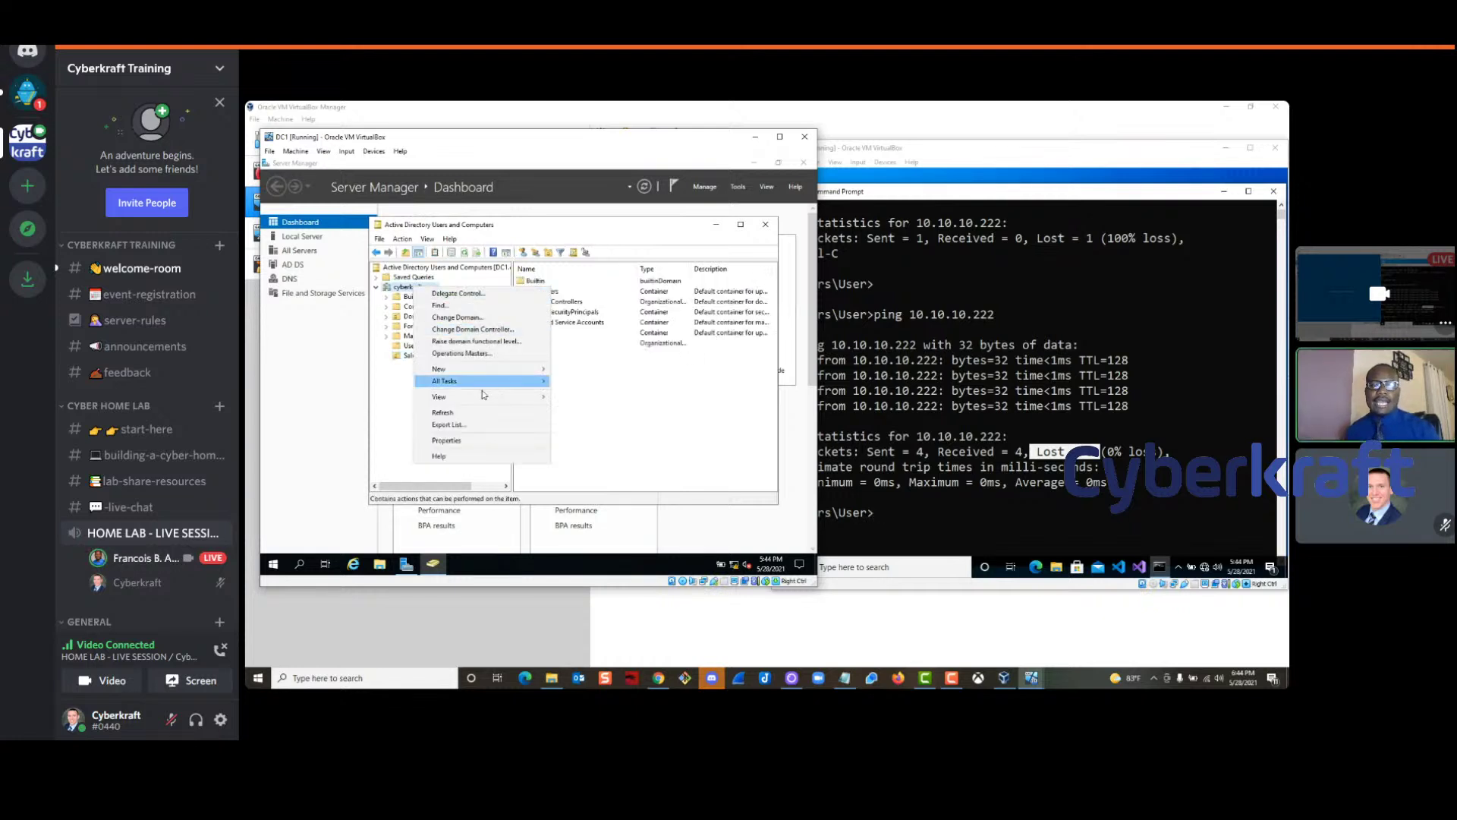
pyautogui.moveTo(548, 372)
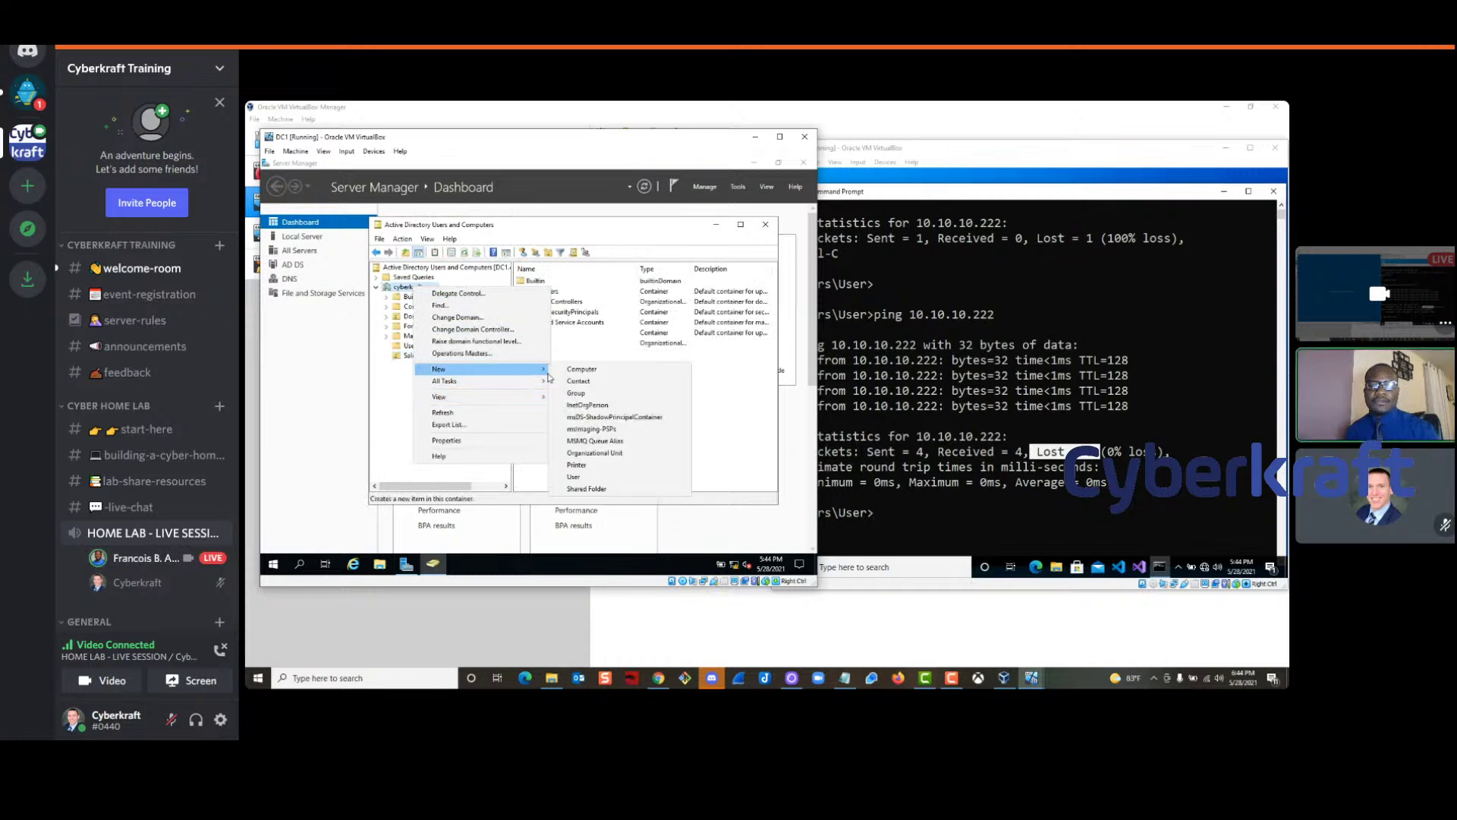
pyautogui.click(595, 453)
pyautogui.write('IT')
pyautogui.click(495, 418)
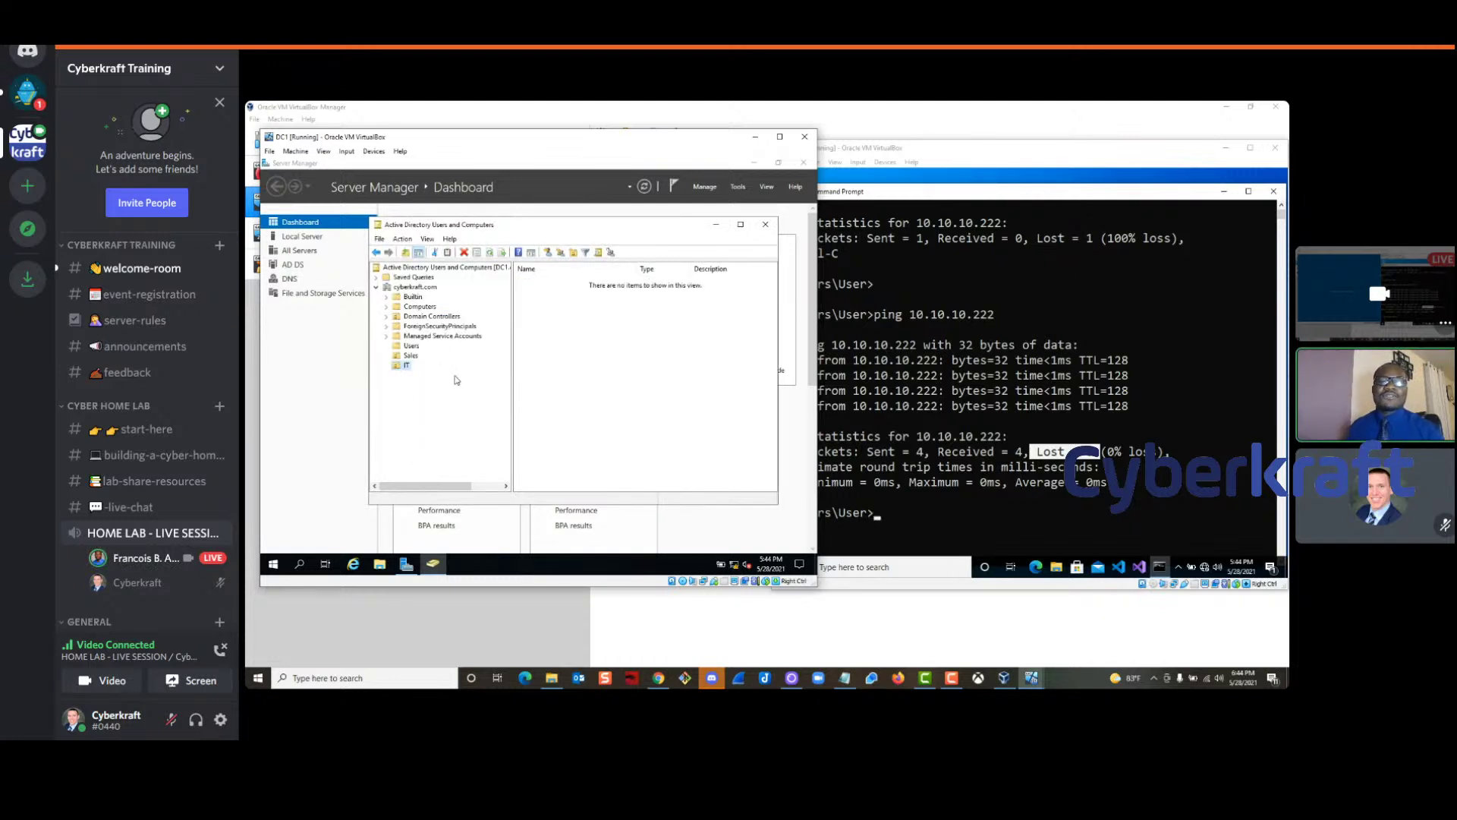
pyautogui.click(410, 346)
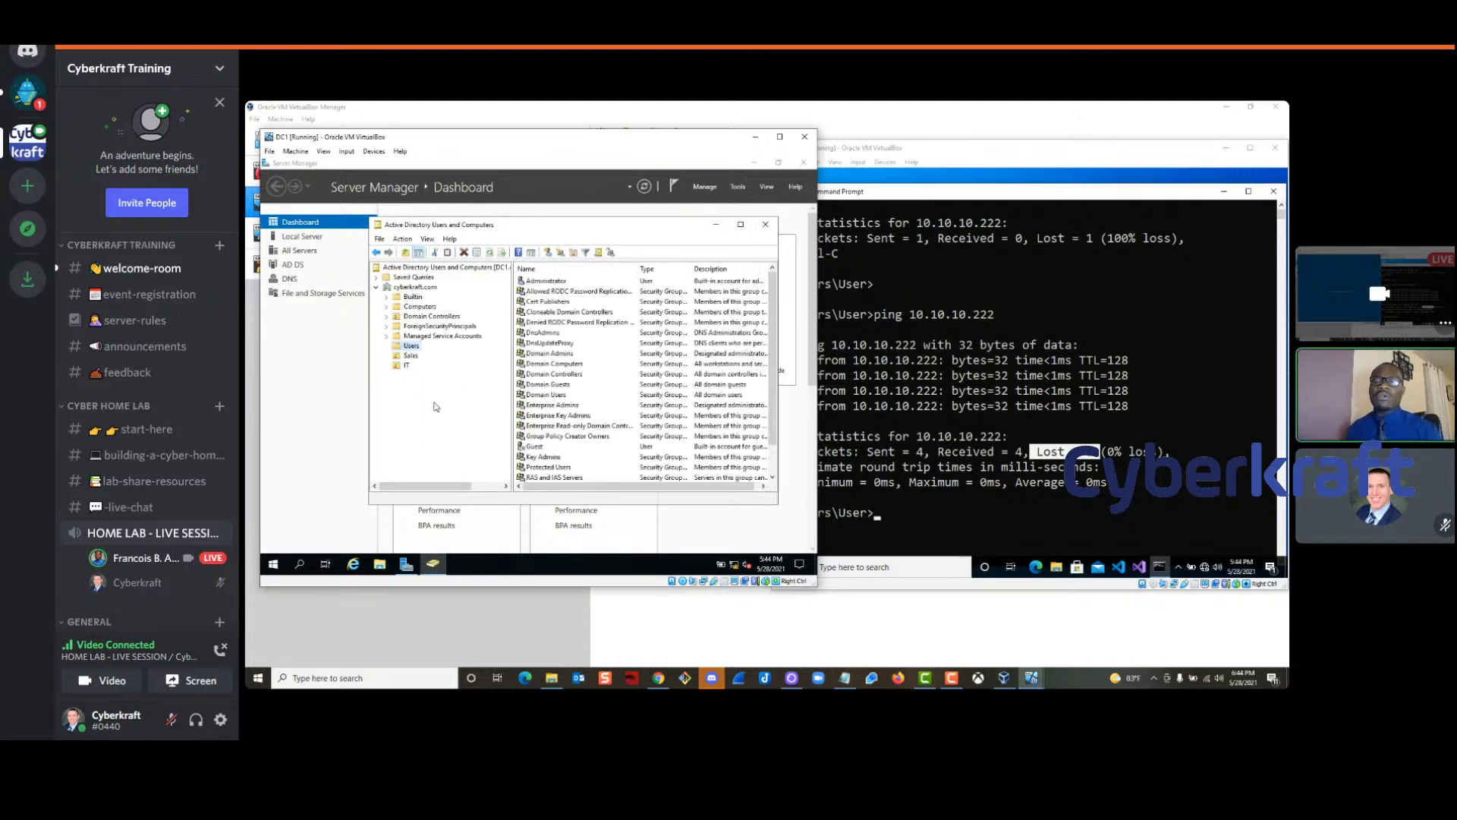
# Switch to the Win10 VM window and back to DC1, ready to create a new object
pyautogui.click(908, 223)
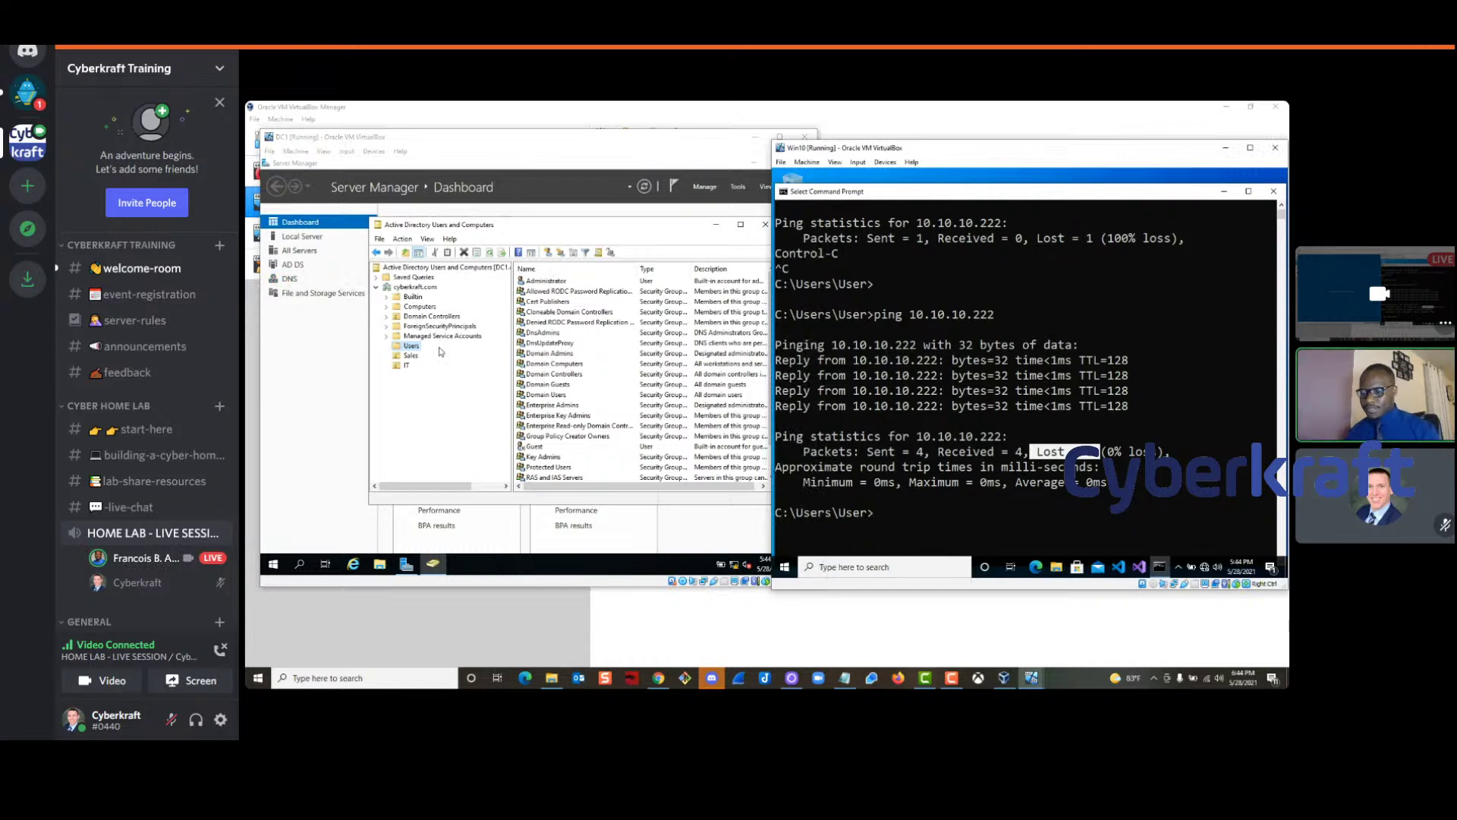
pyautogui.click(441, 375)
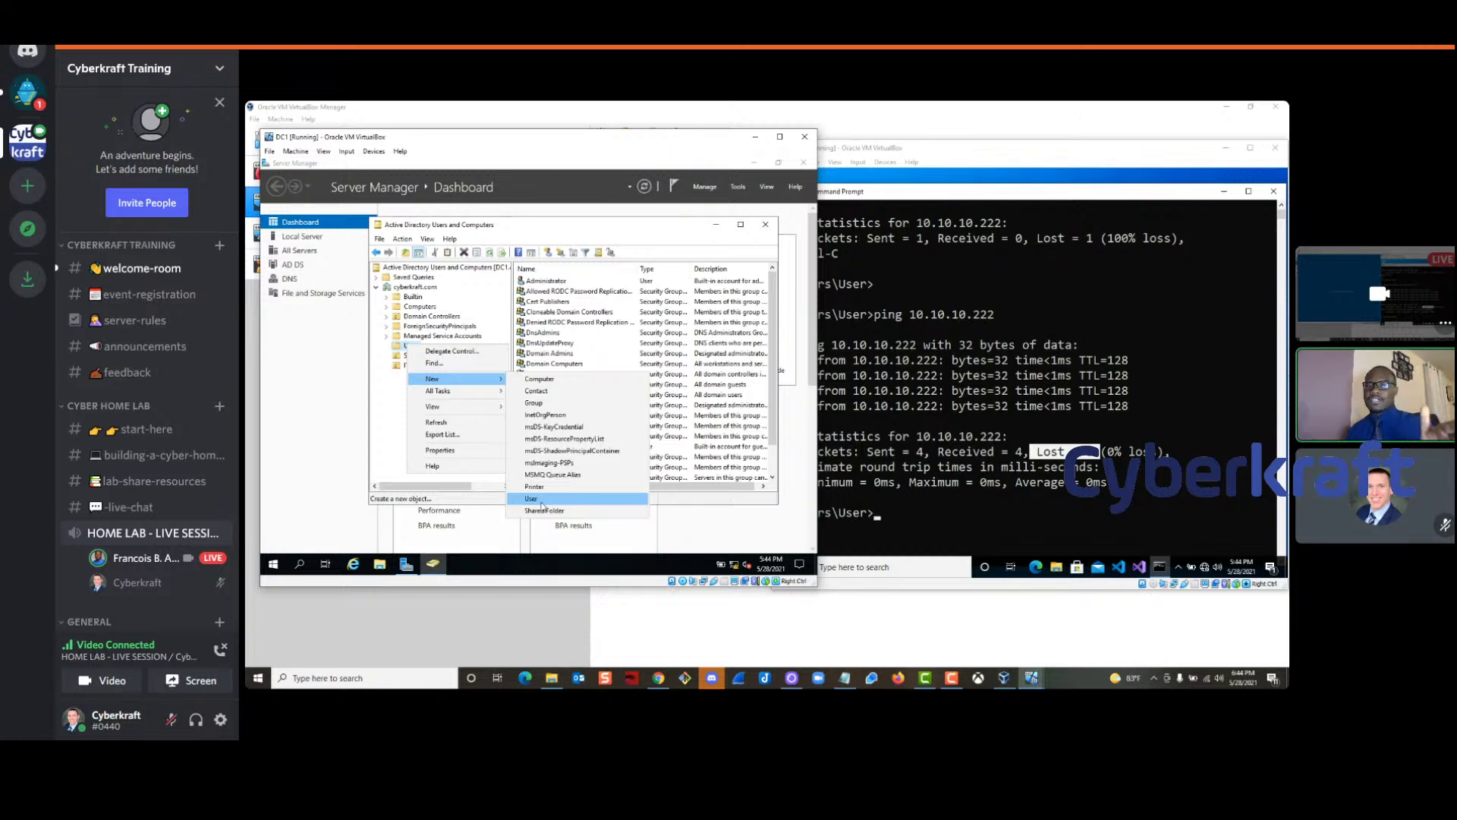
pyautogui.moveTo(1033, 544)
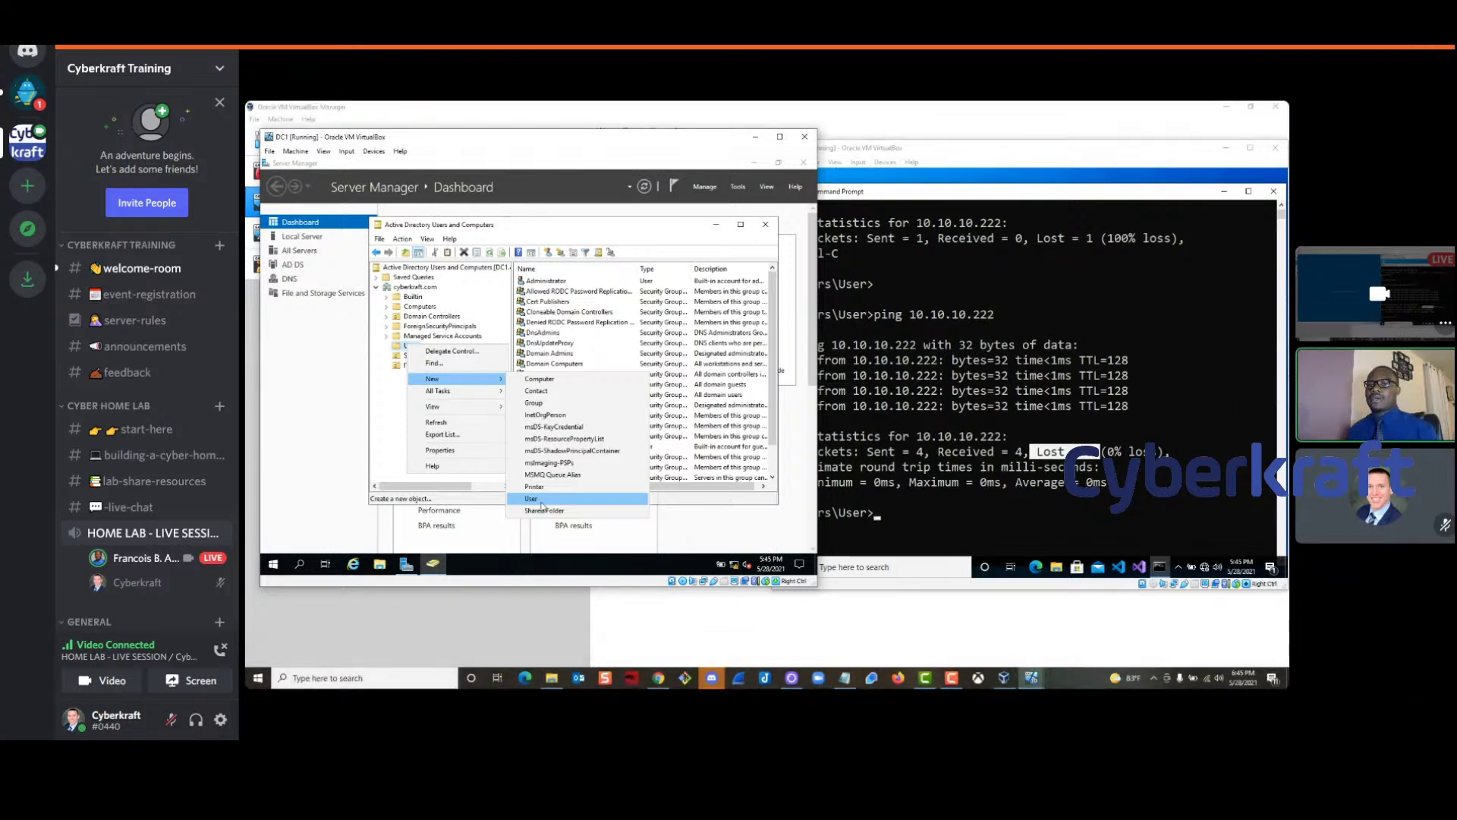
pyautogui.click(142, 460)
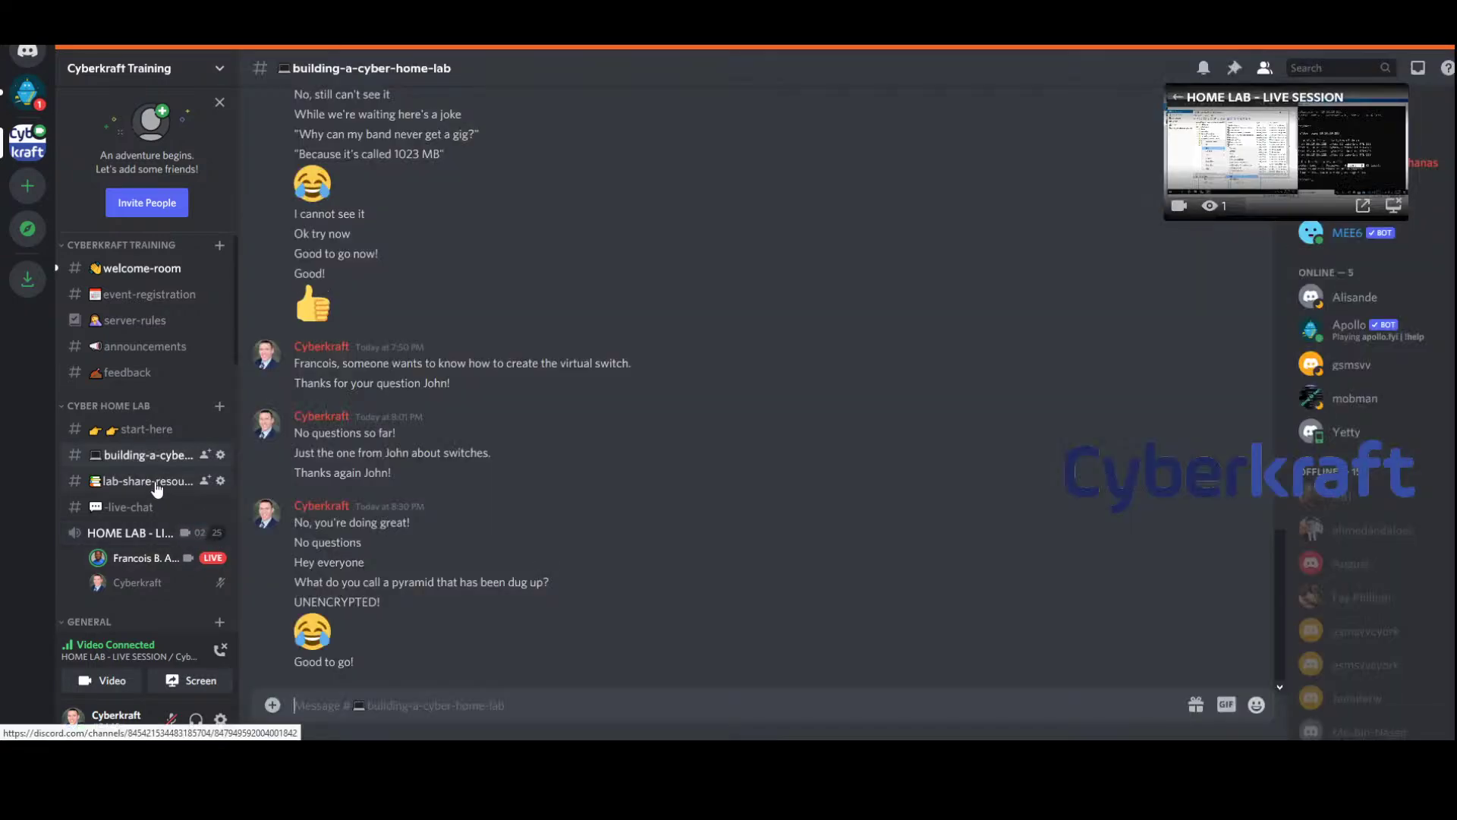
pyautogui.click(157, 486)
pyautogui.click(131, 507)
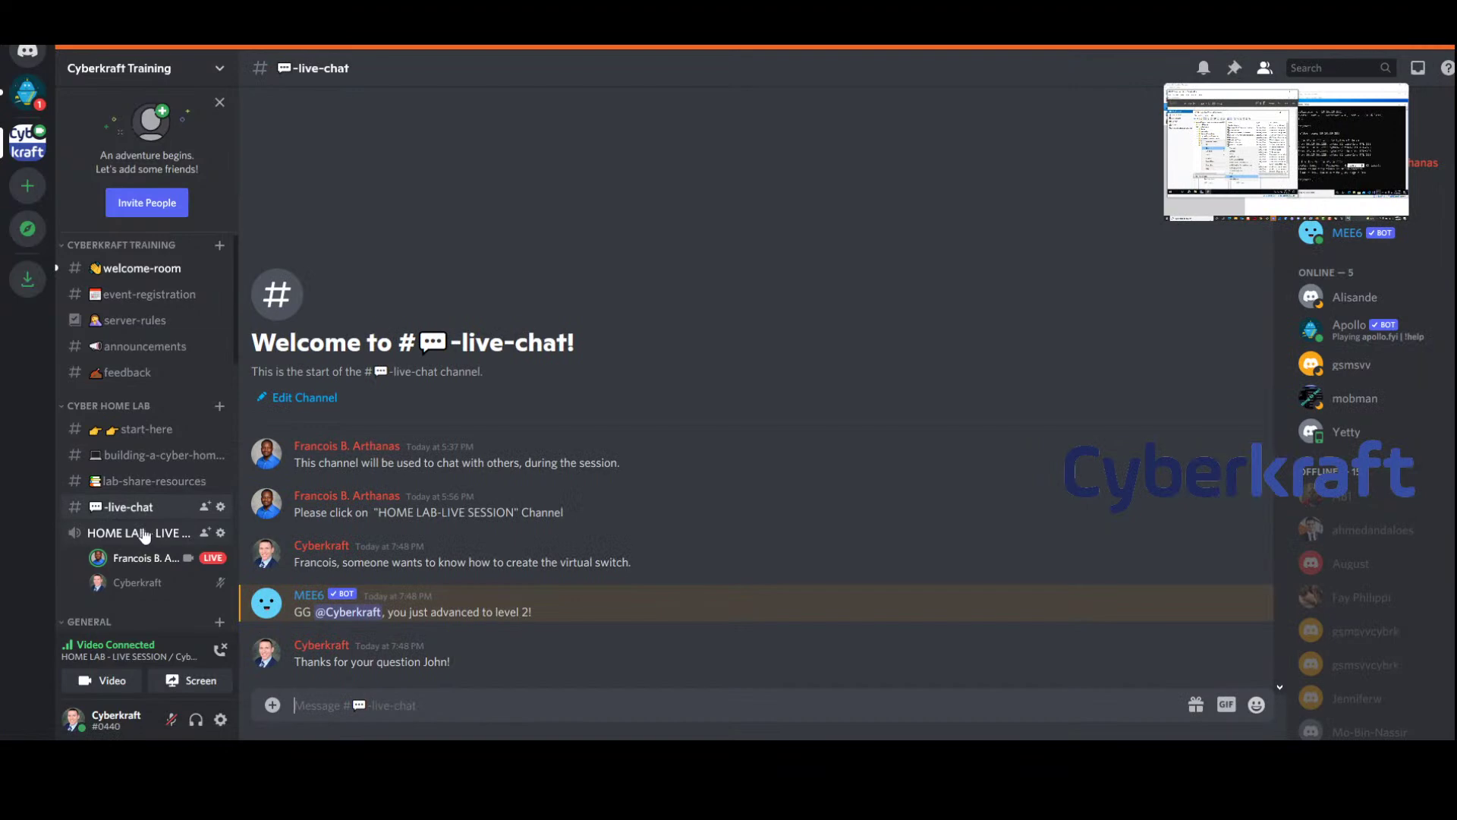
pyautogui.click(135, 535)
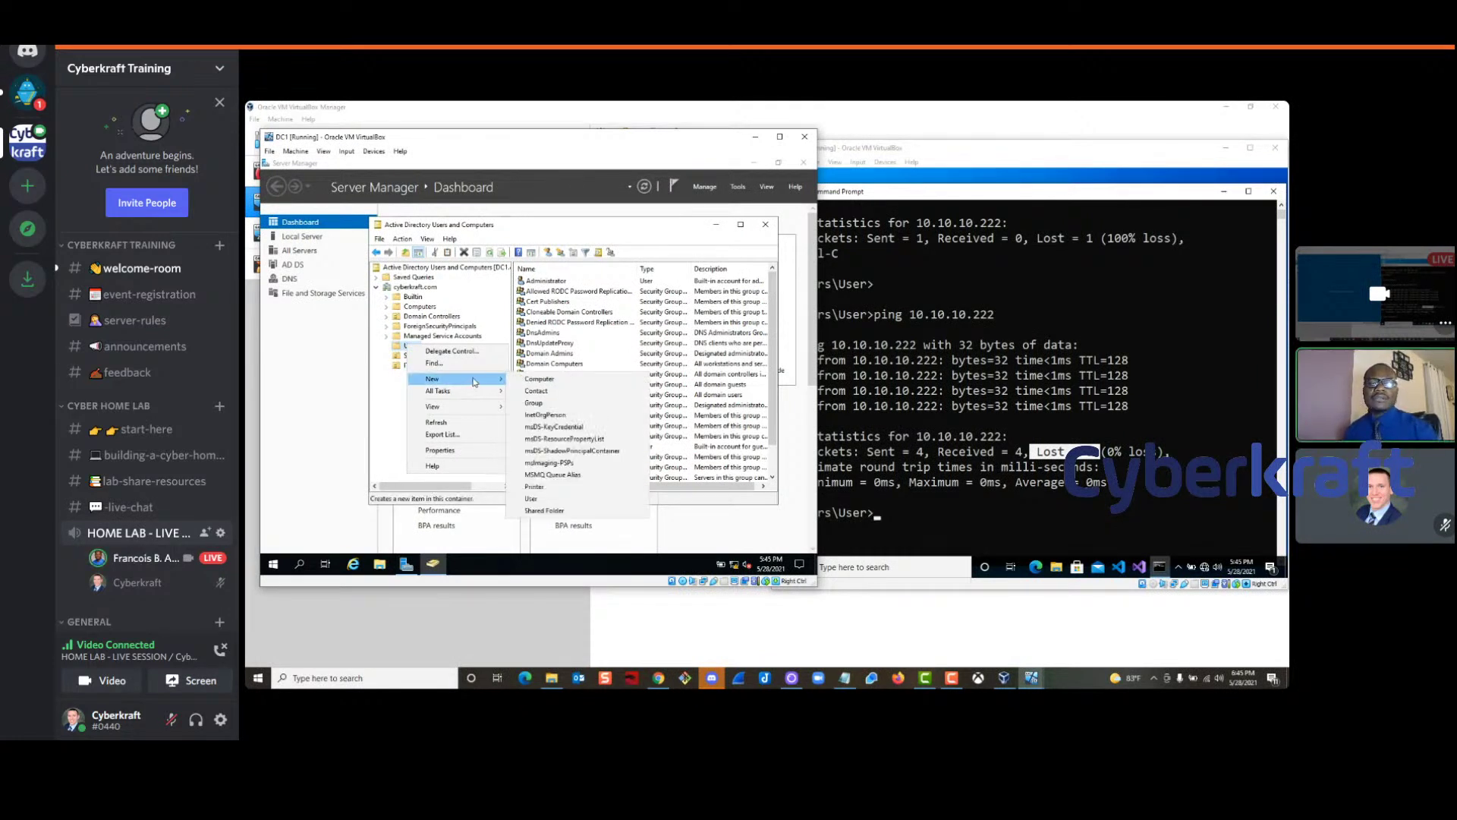
# Start a new user in Users, entering the person's first name, last name and logon name
pyautogui.click(532, 498)
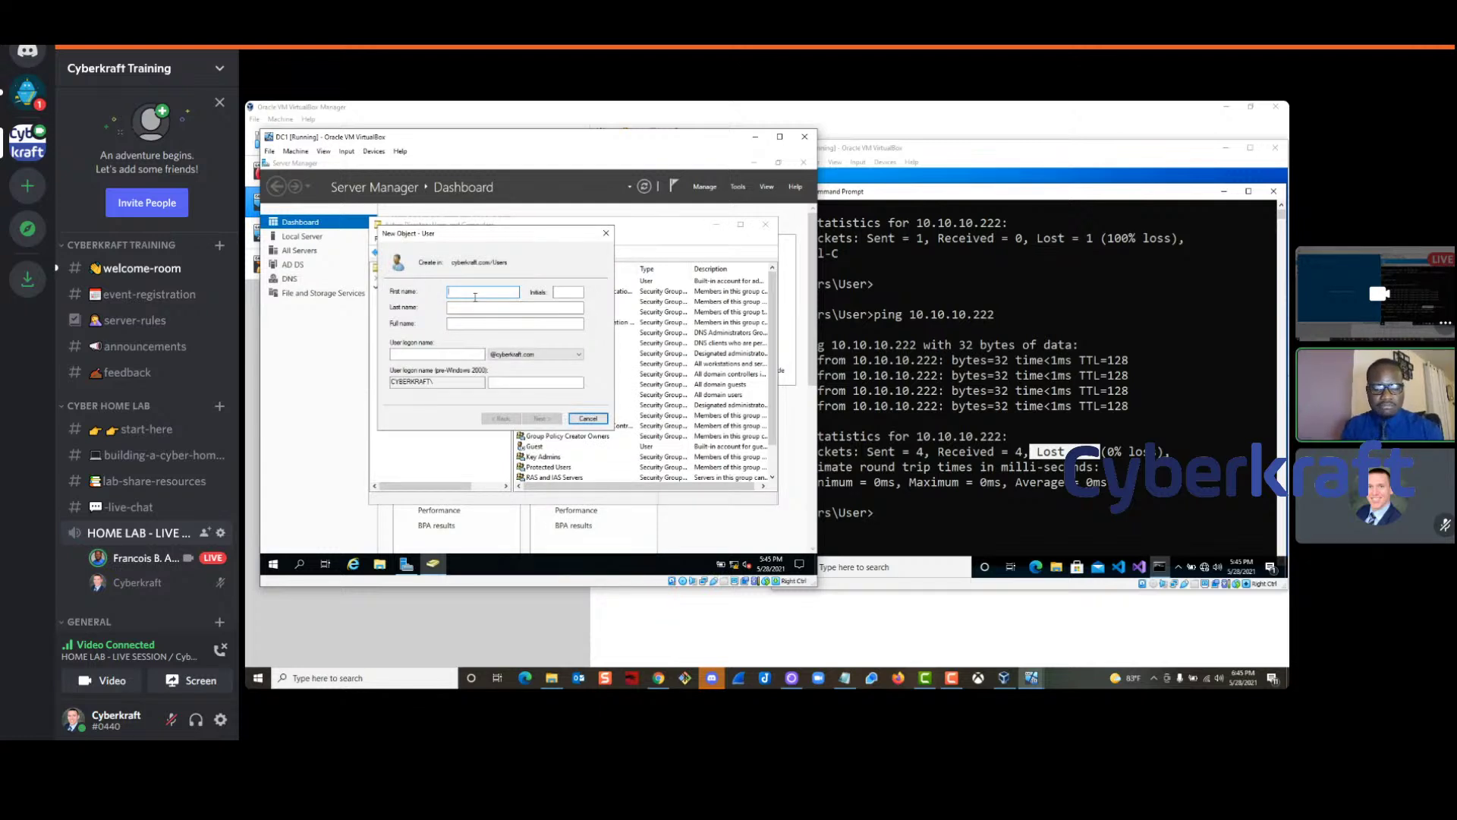
pyautogui.press('Tab')
pyautogui.press('Tab')
pyautogui.press('Tab')
pyautogui.press('Tab')
pyautogui.write('francois')
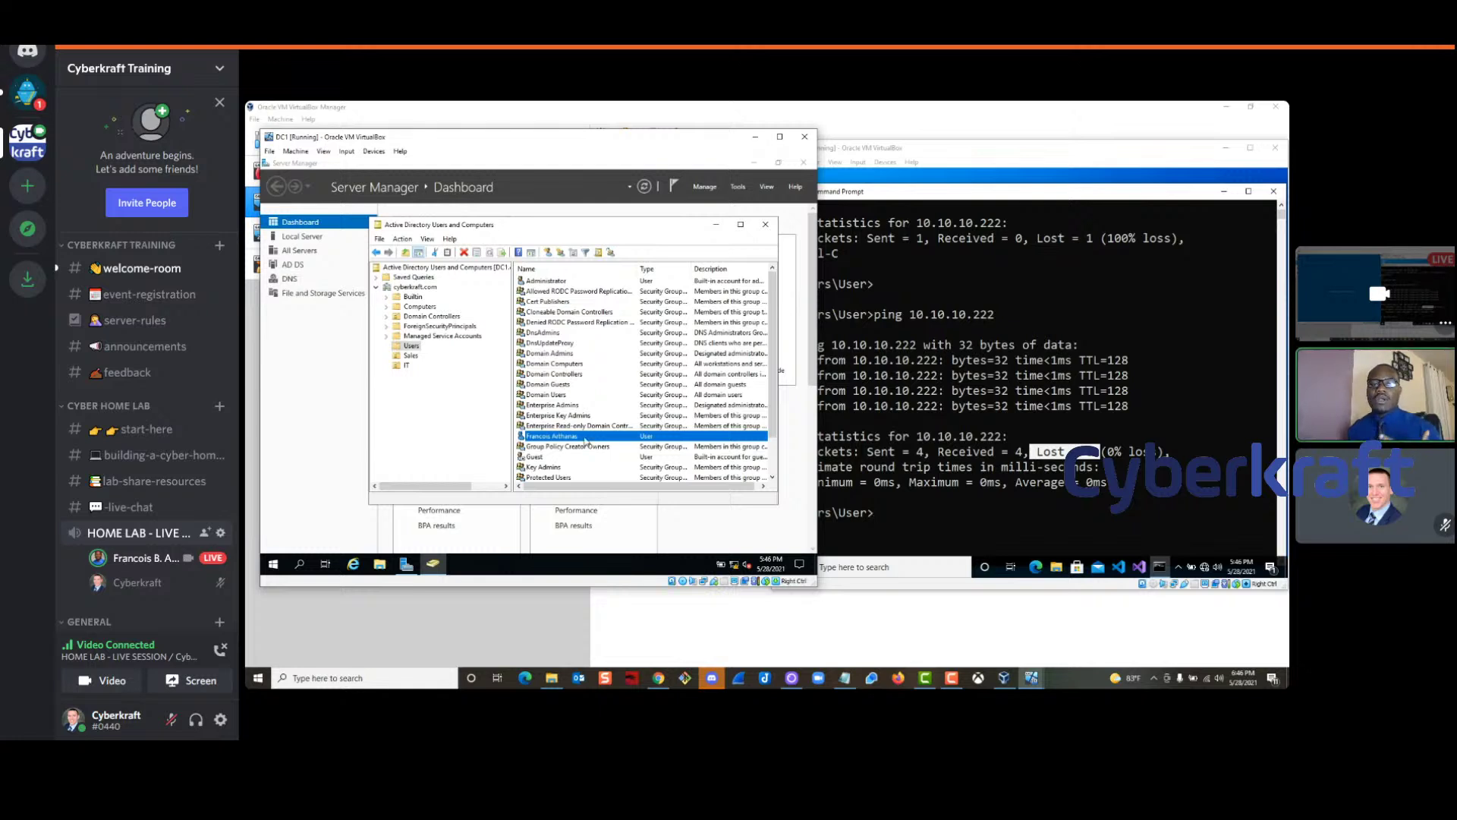
# Open the new user's properties at the Member Of tab
pyautogui.doubleClick(583, 439)
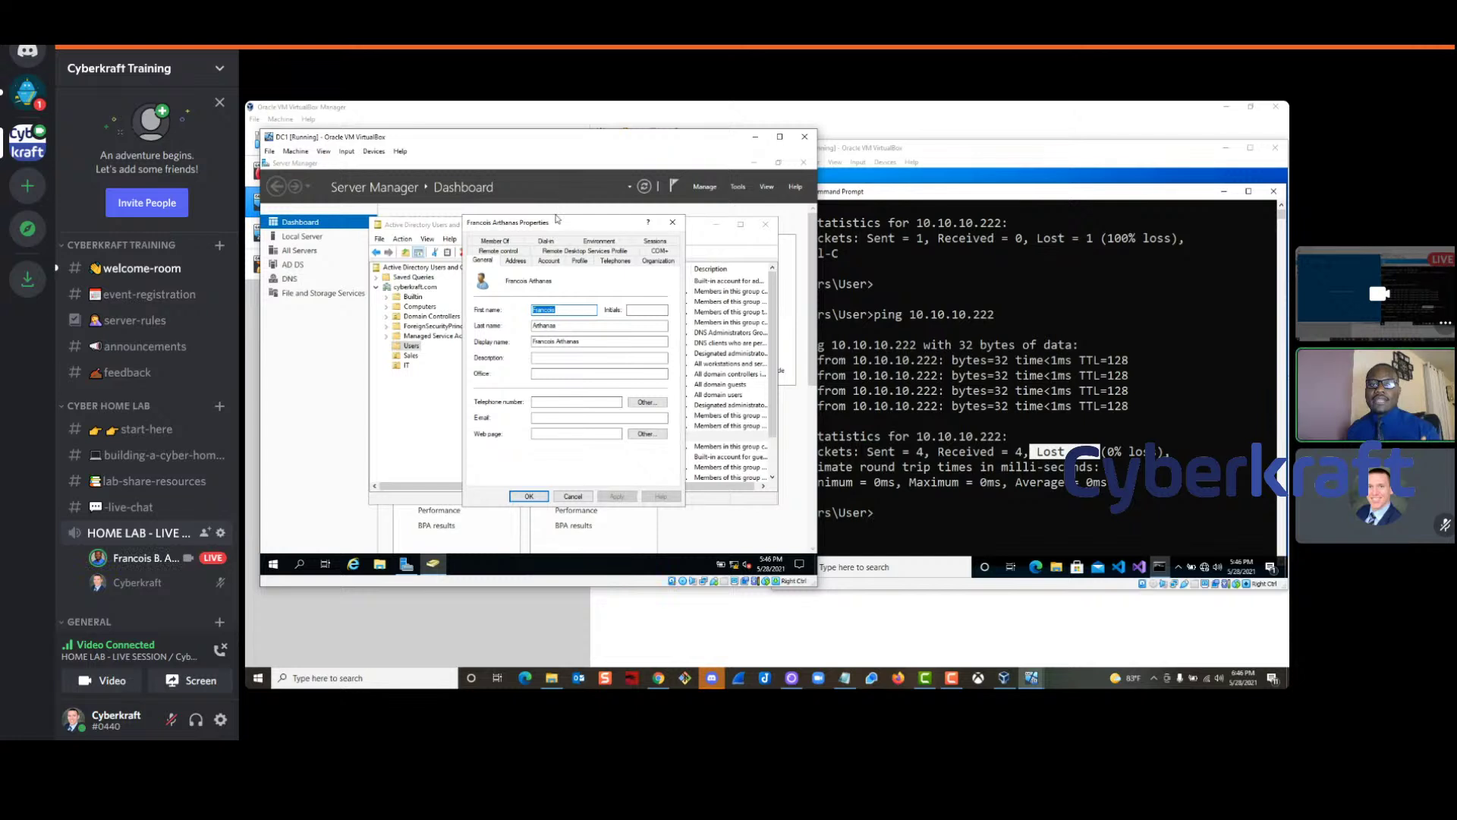
pyautogui.moveTo(551, 224); pyautogui.dragTo(526, 216)
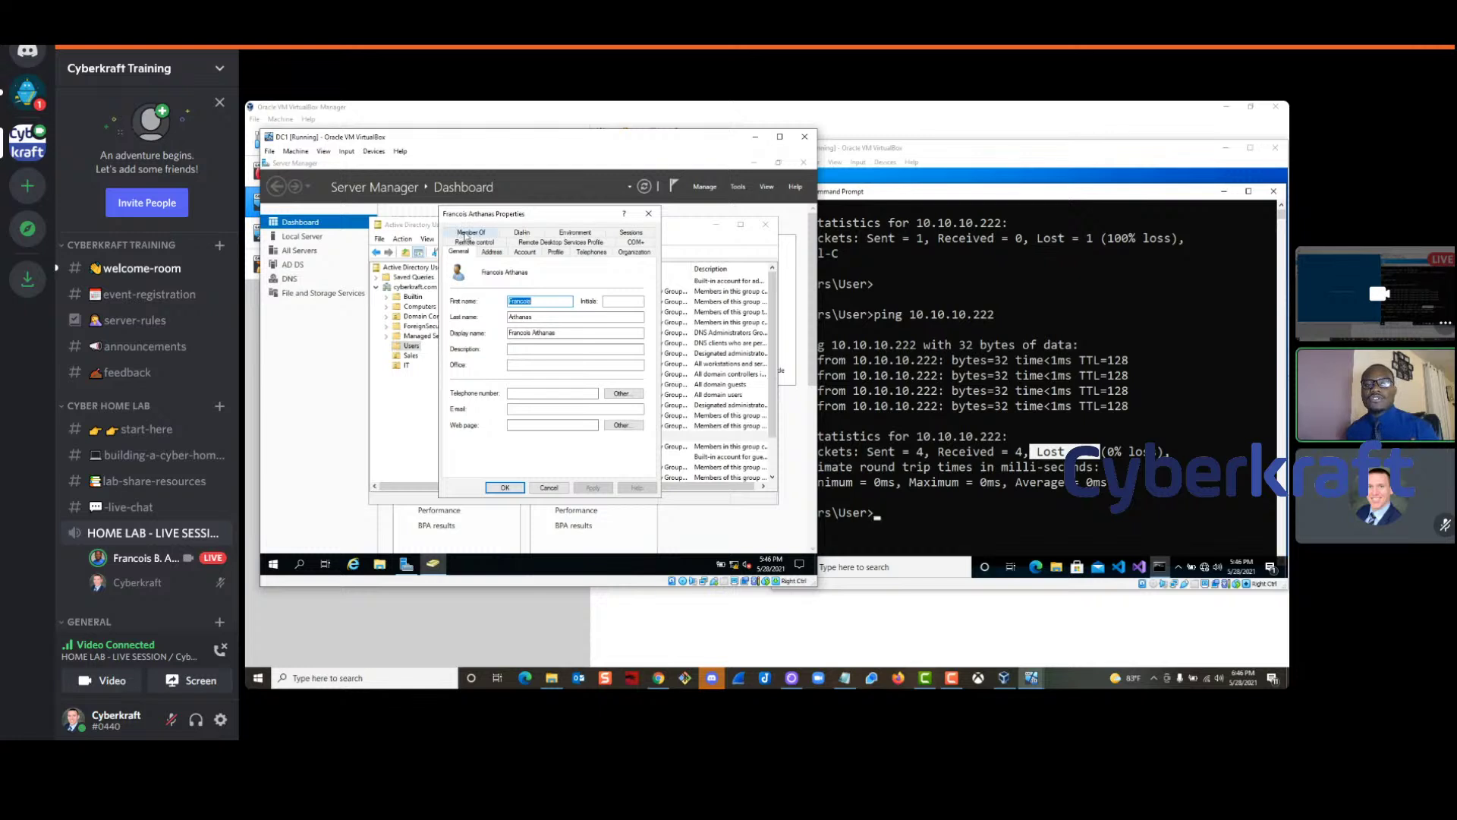
pyautogui.click(470, 234)
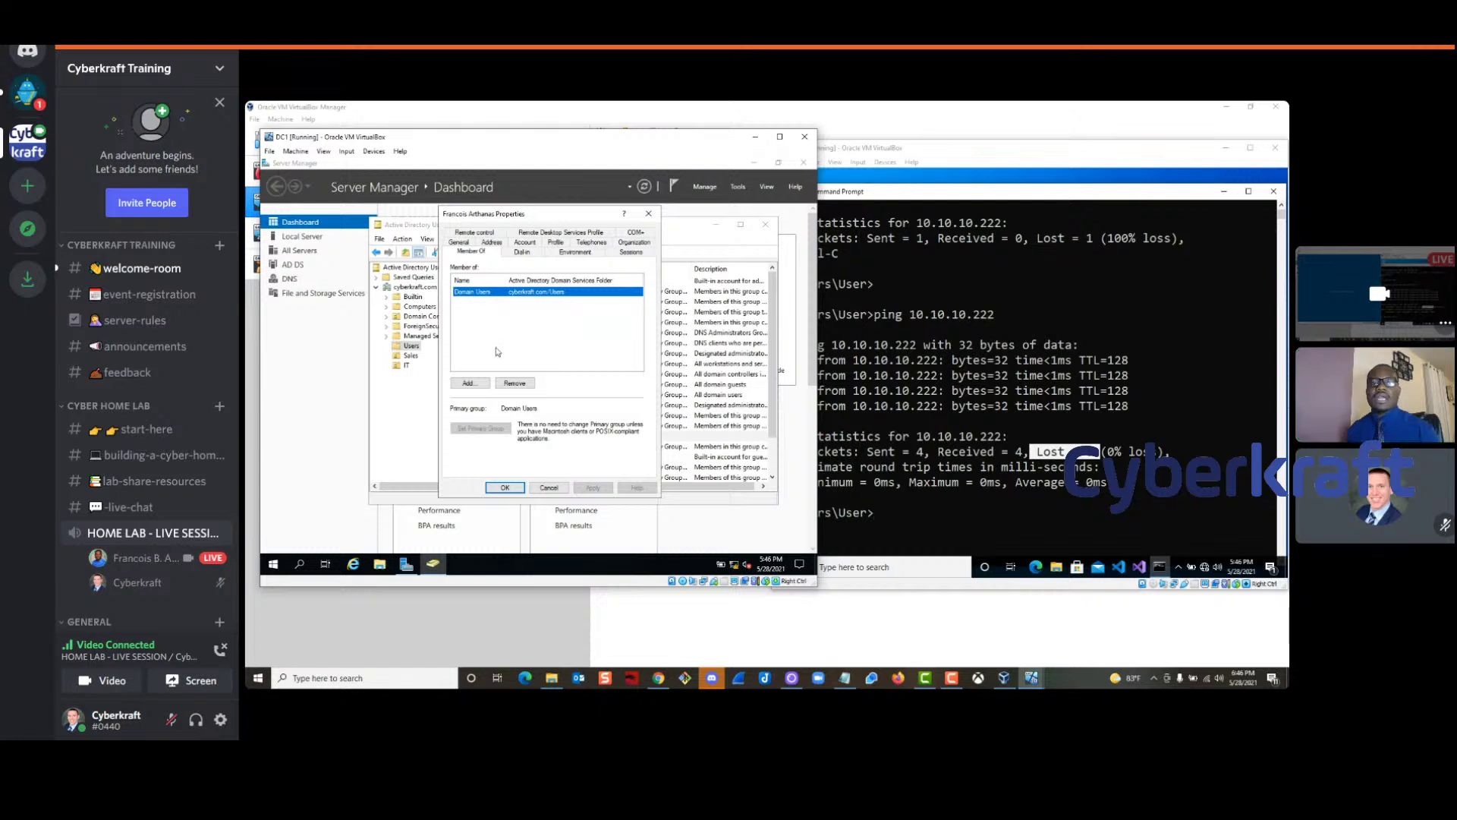
# Add the user to Administrators (resolved from 'Ad') and apply the membership
pyautogui.click(467, 384)
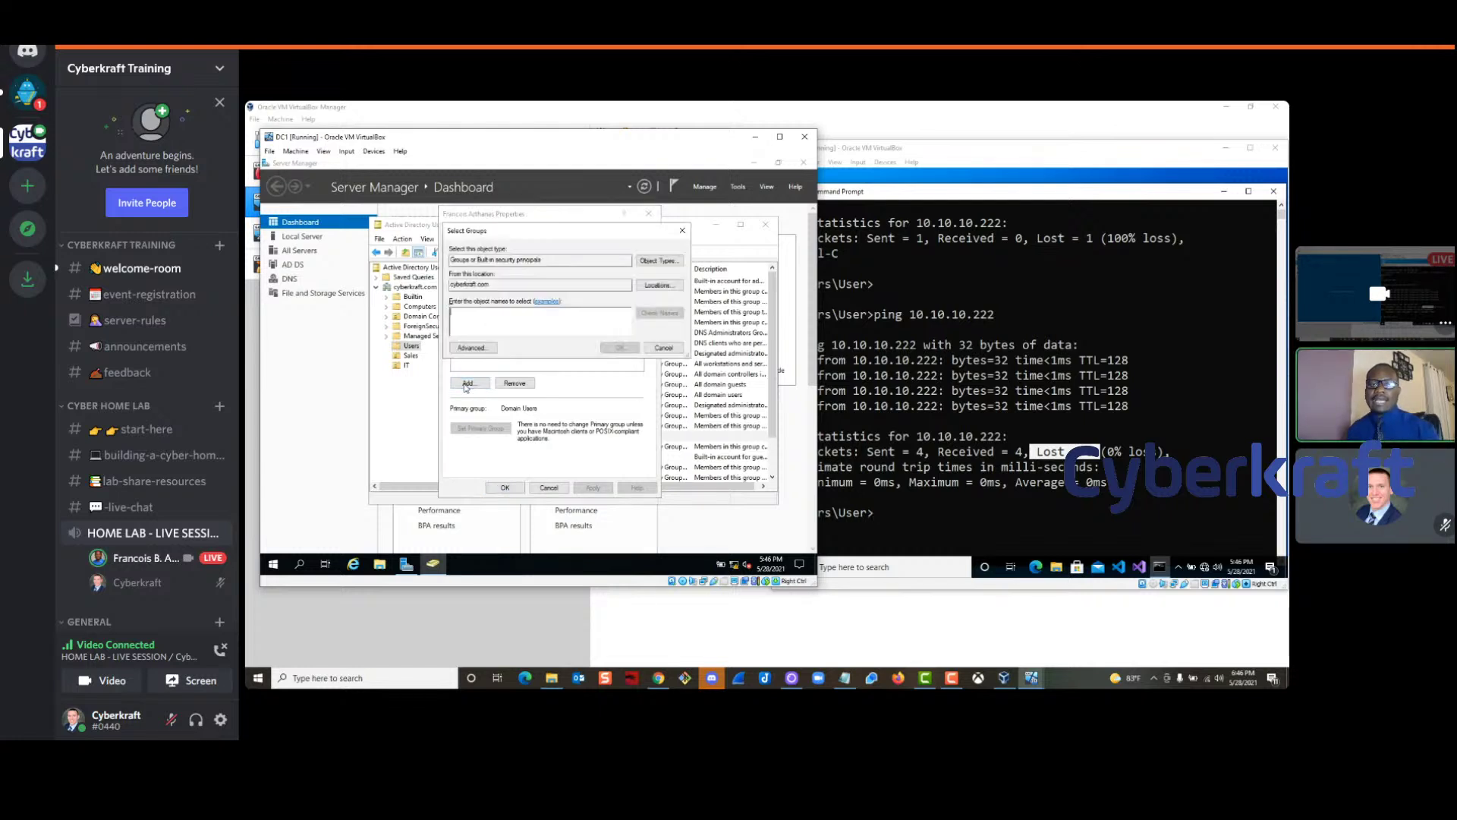
pyautogui.write('Admin')
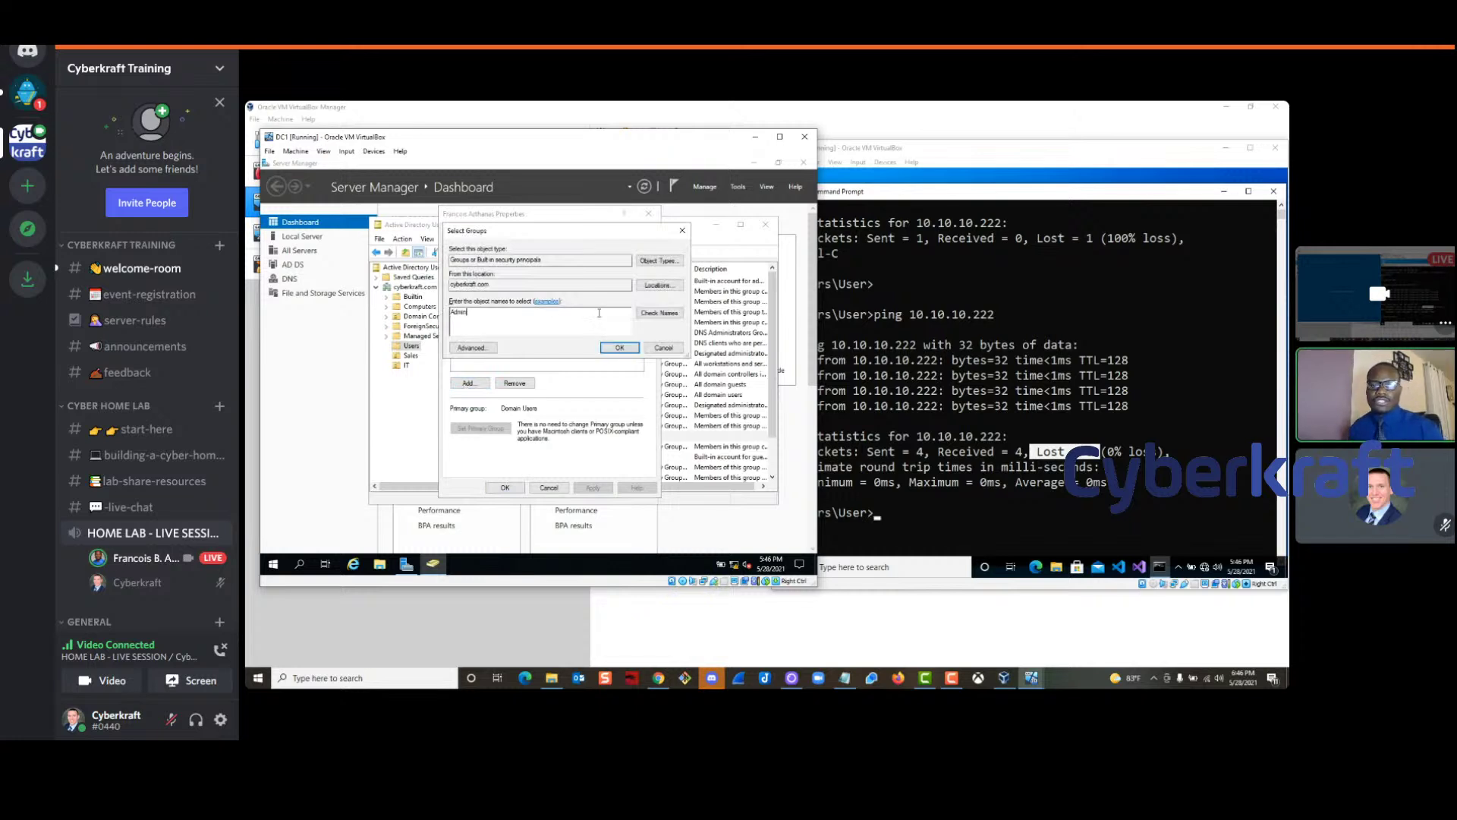
pyautogui.click(659, 313)
pyautogui.doubleClick(504, 312)
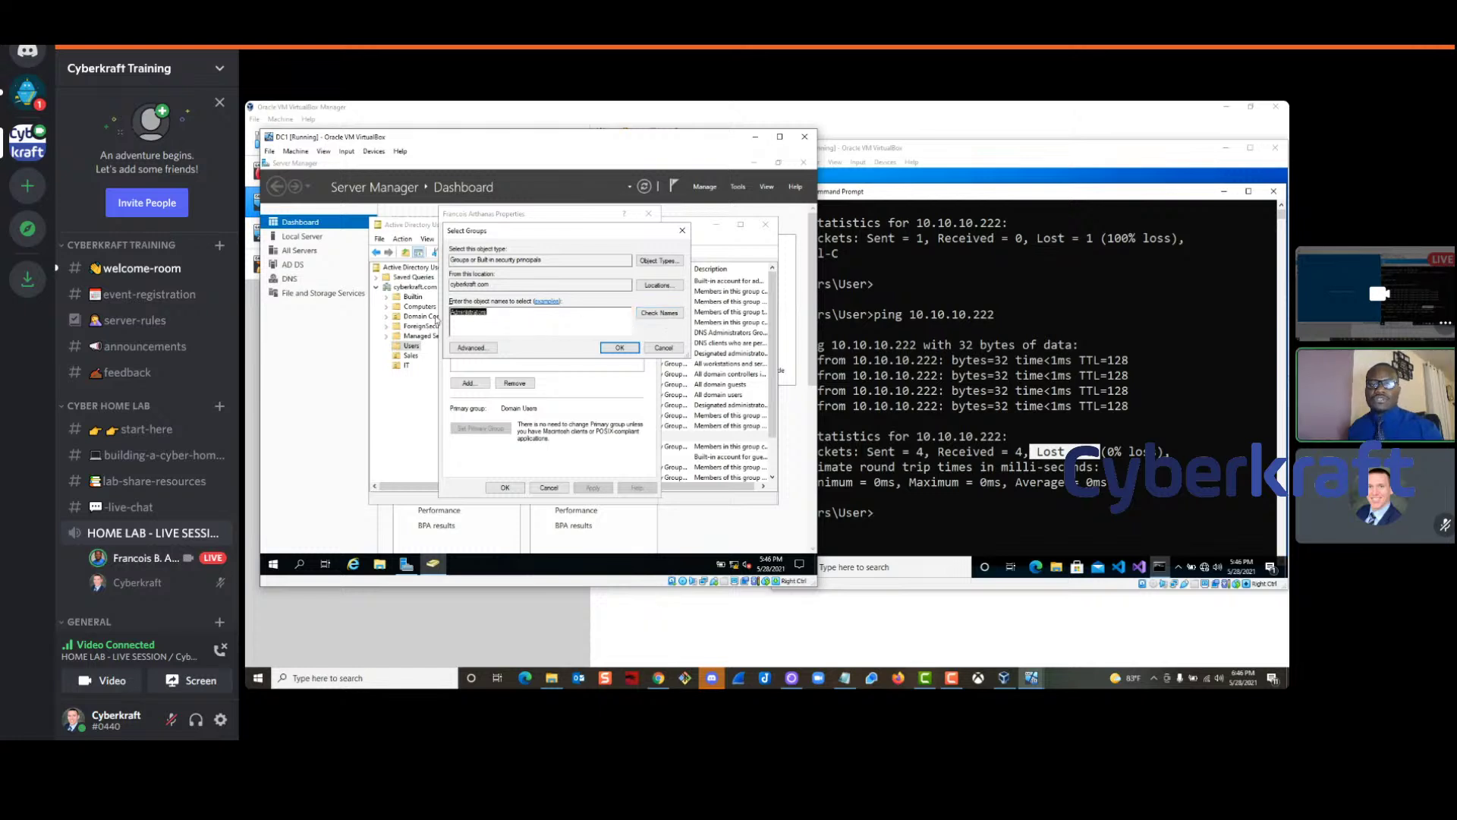
pyautogui.click(615, 348)
pyautogui.click(472, 292)
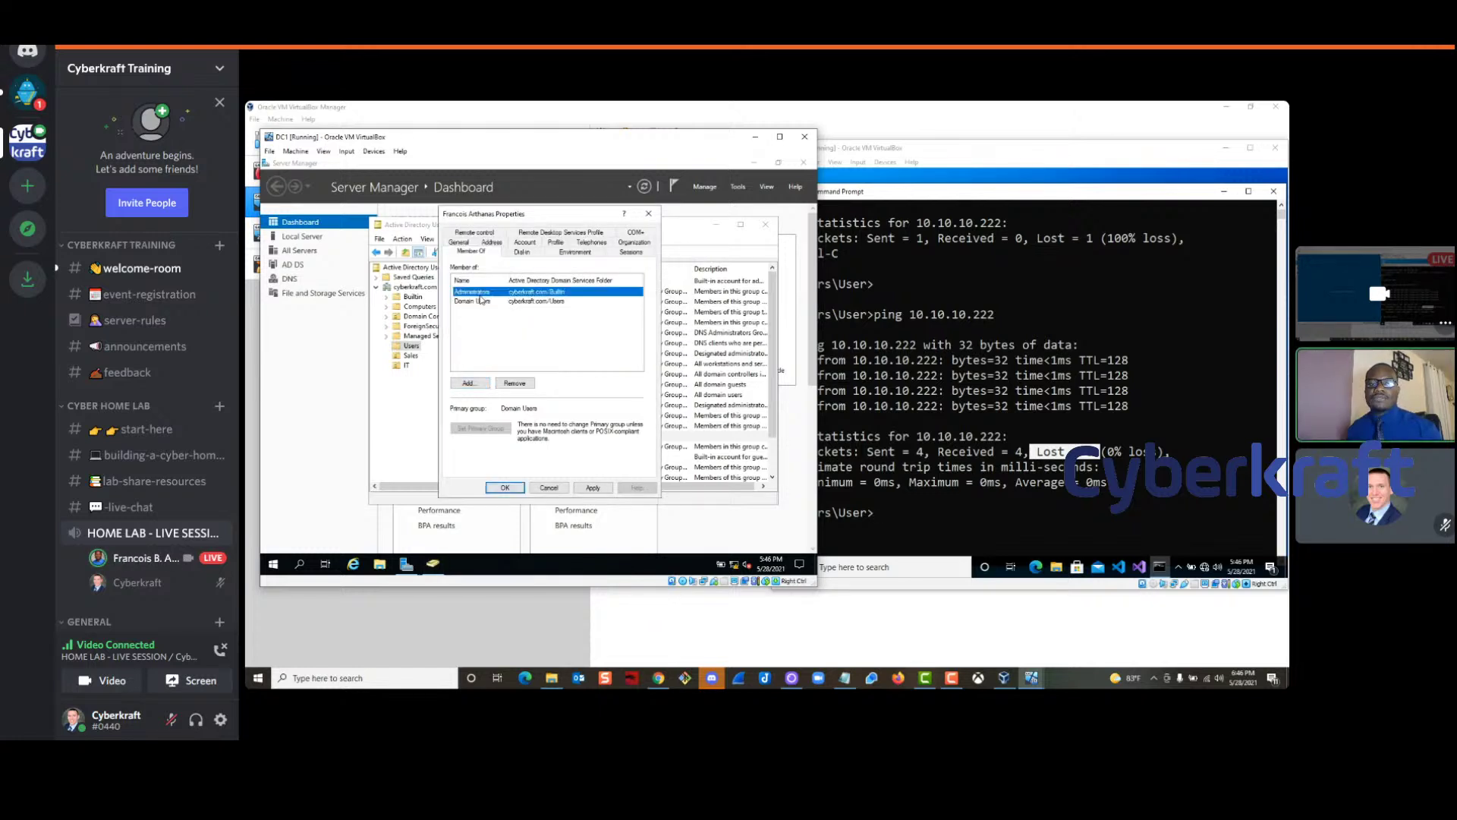
pyautogui.click(593, 488)
pyautogui.click(505, 487)
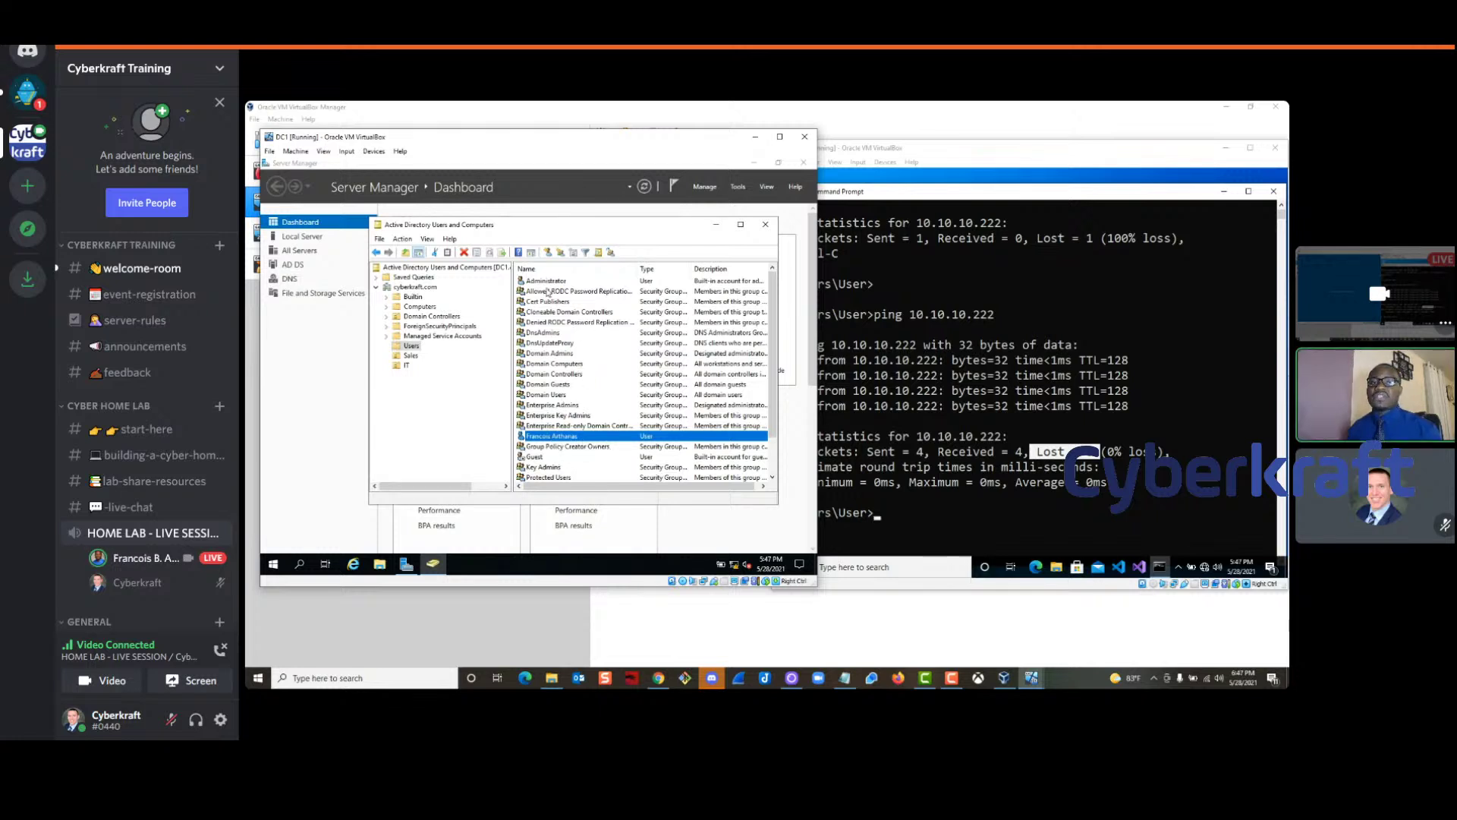
# Create a Global security group named Sales Team in the Sales OU
pyautogui.click(411, 355)
pyautogui.rightClick(412, 357)
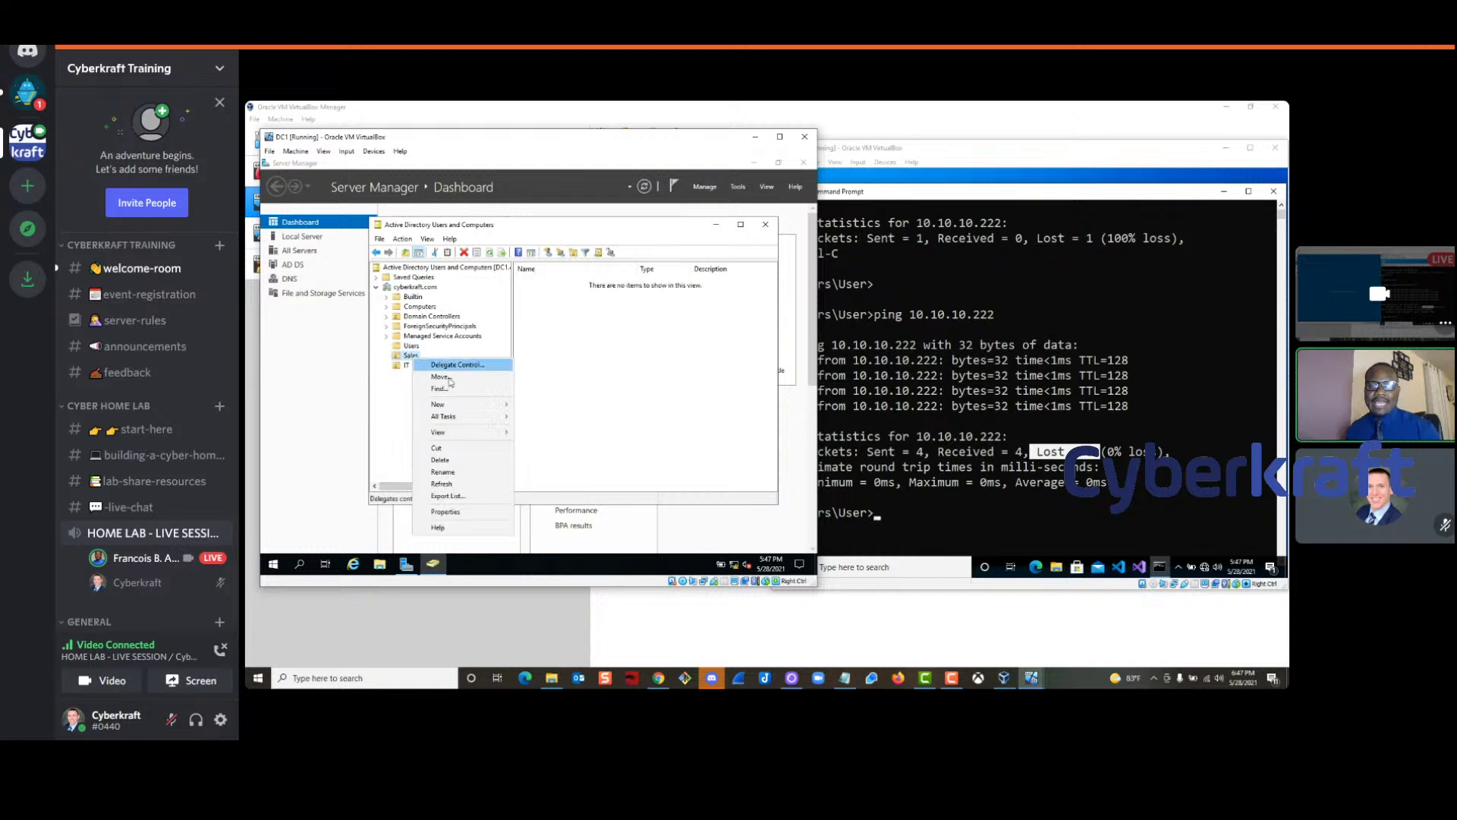
pyautogui.moveTo(472, 407)
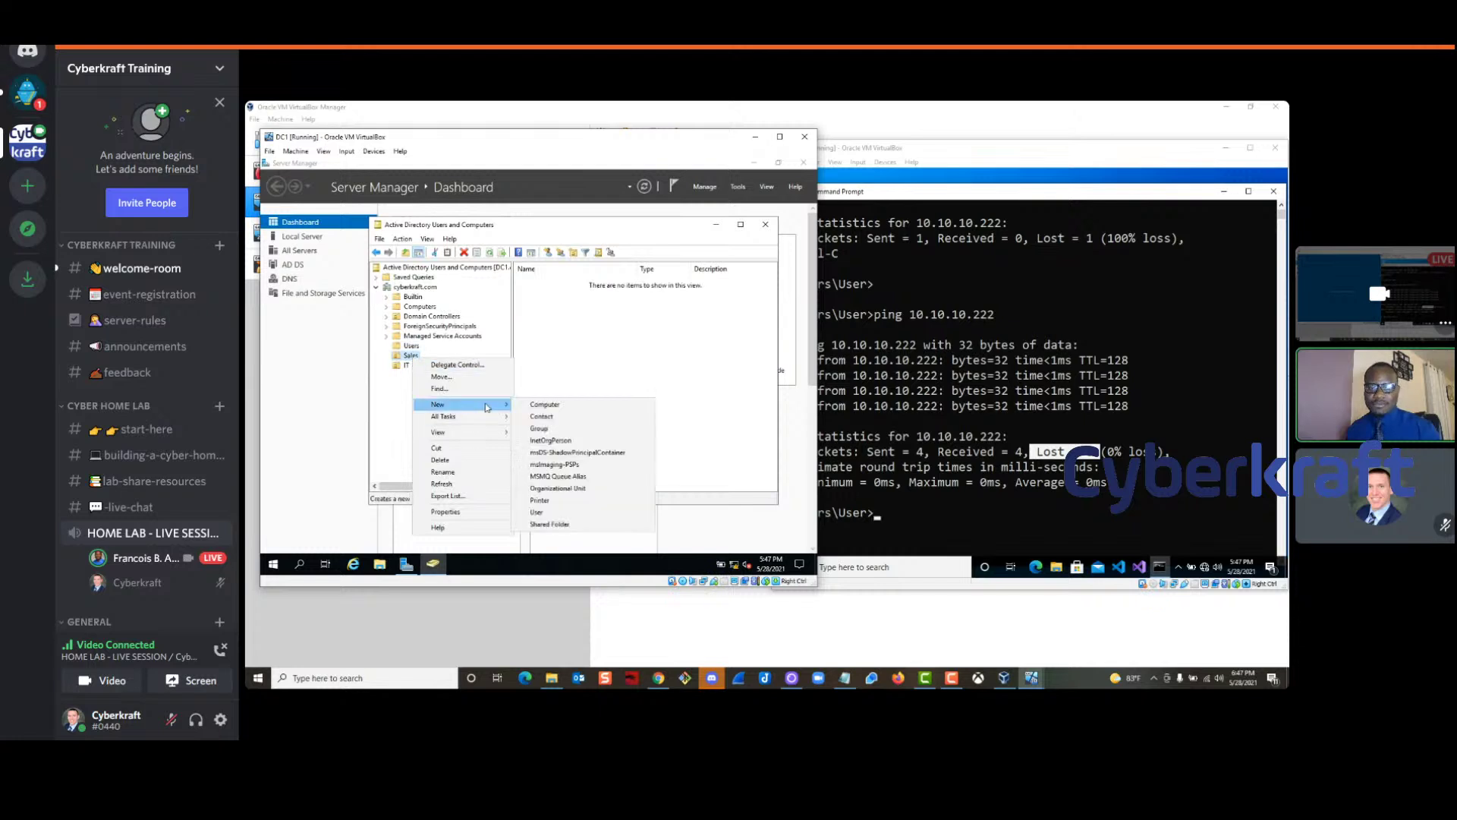
pyautogui.click(543, 429)
pyautogui.write('Sales T')
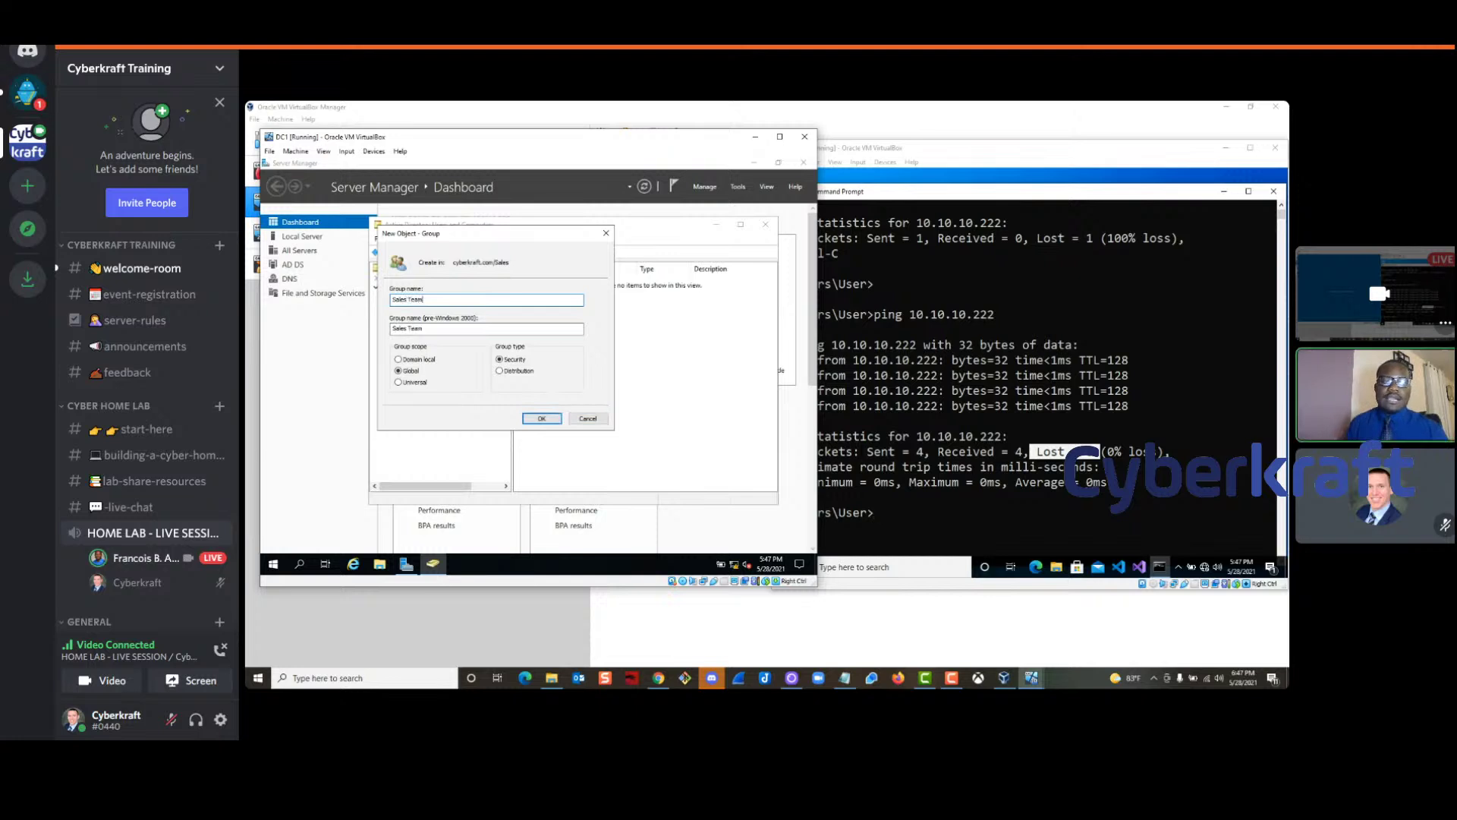
pyautogui.write('eam')
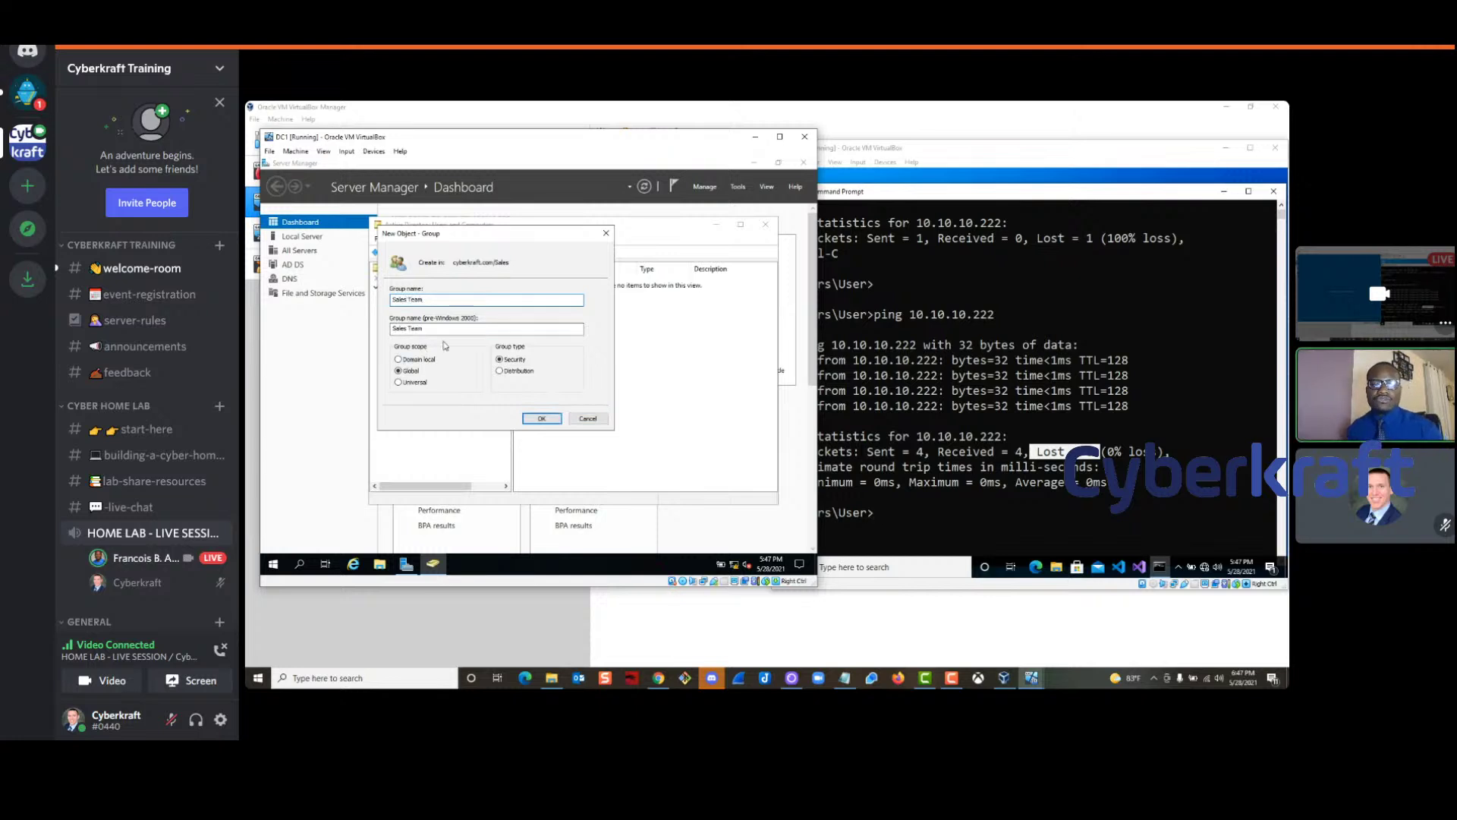
pyautogui.click(418, 360)
pyautogui.click(421, 361)
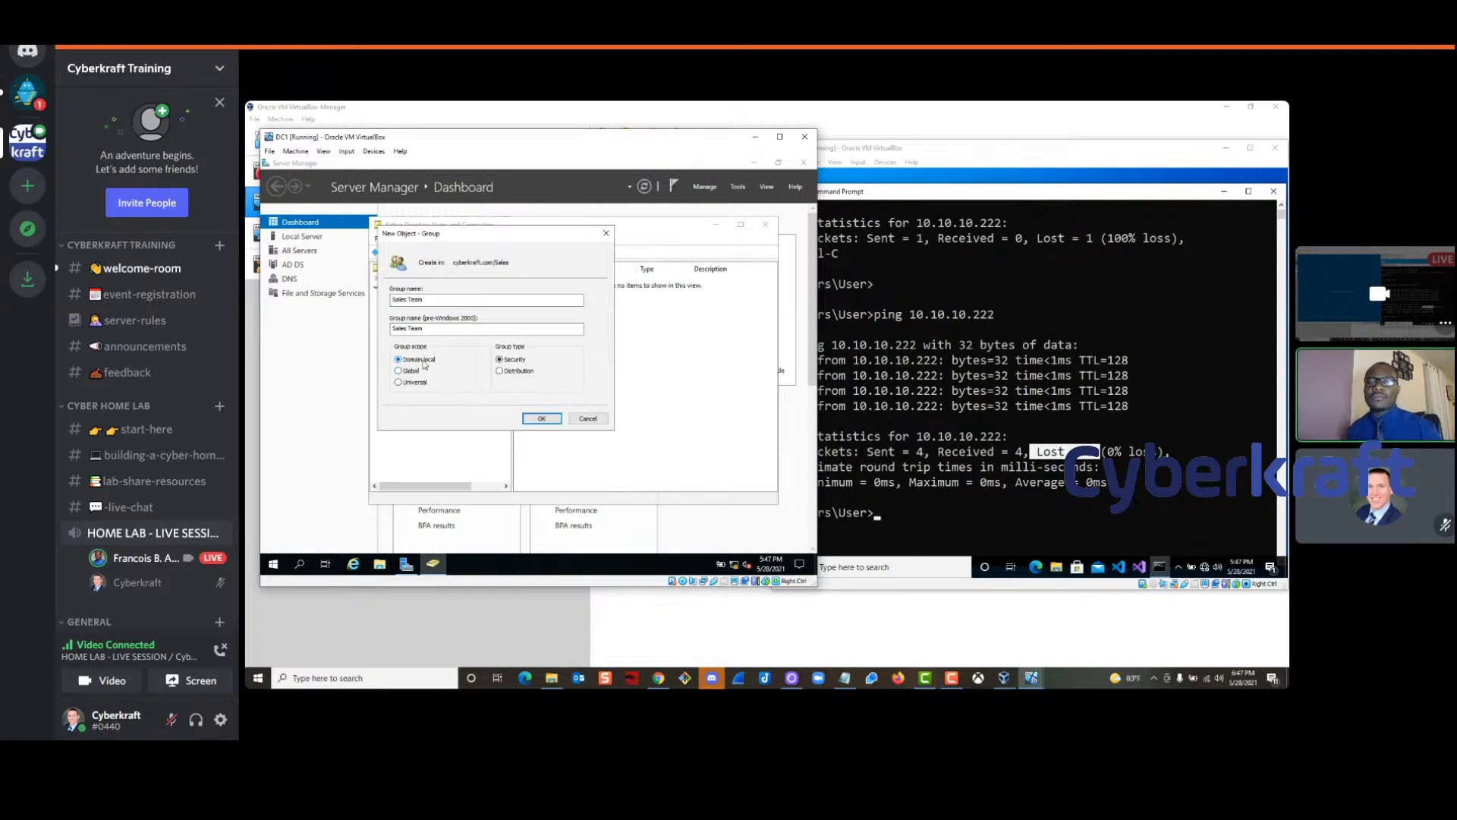
pyautogui.click(414, 383)
pyautogui.moveTo(492, 234); pyautogui.dragTo(554, 223)
pyautogui.click(469, 360)
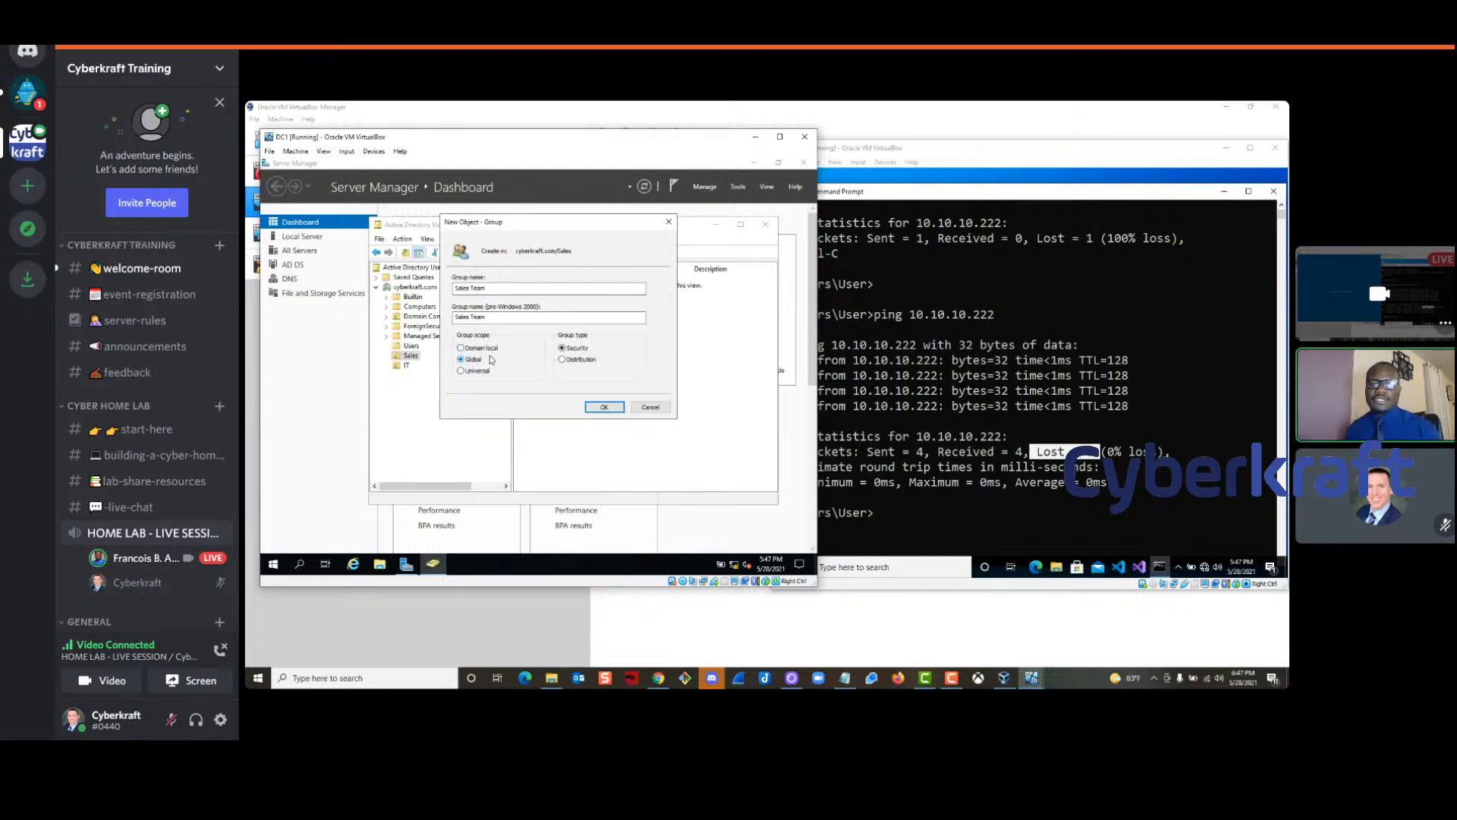
pyautogui.click(601, 406)
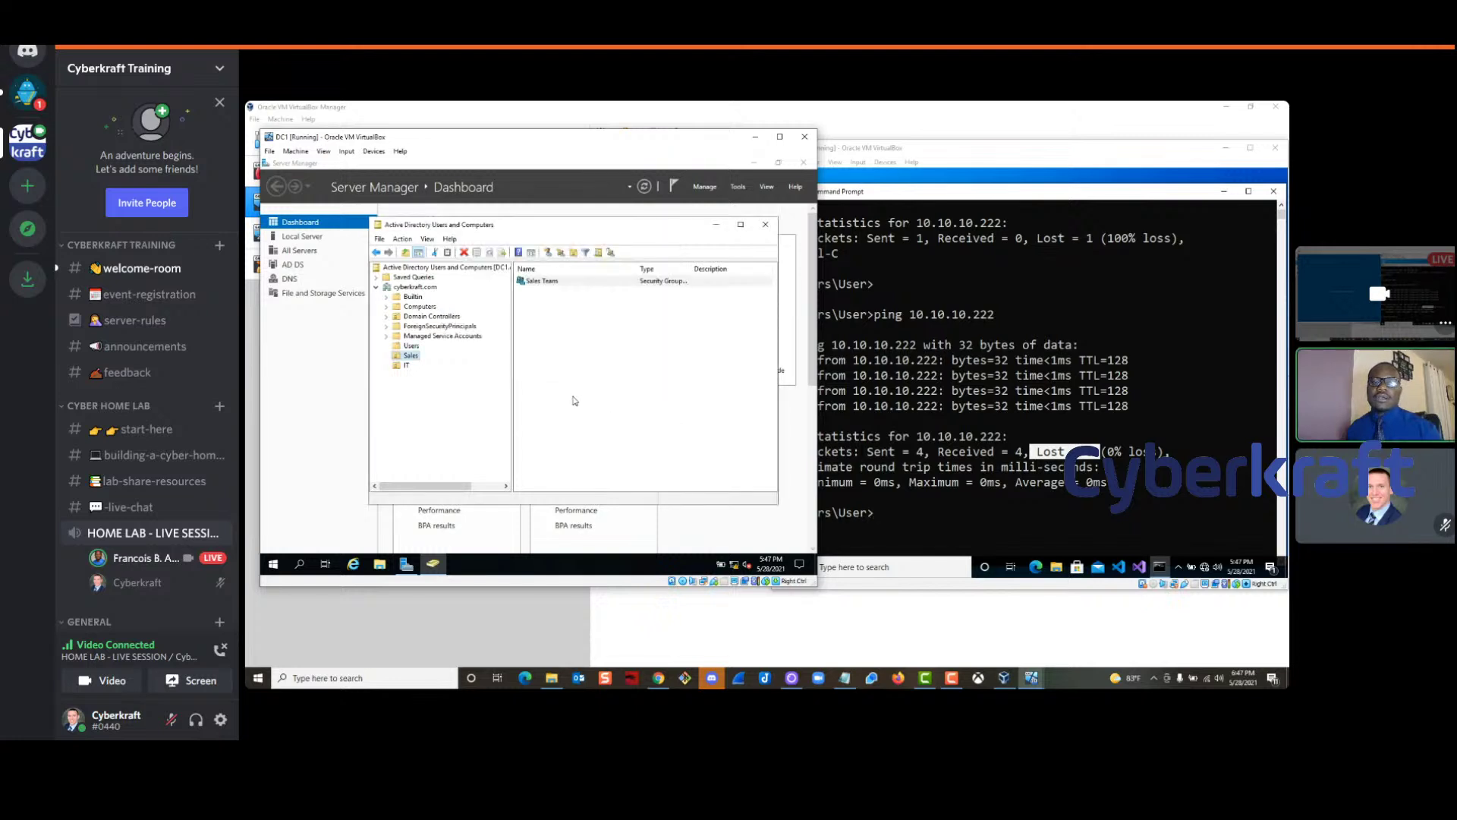
# Open the Sales Team group's properties at the Members tab
pyautogui.click(547, 283)
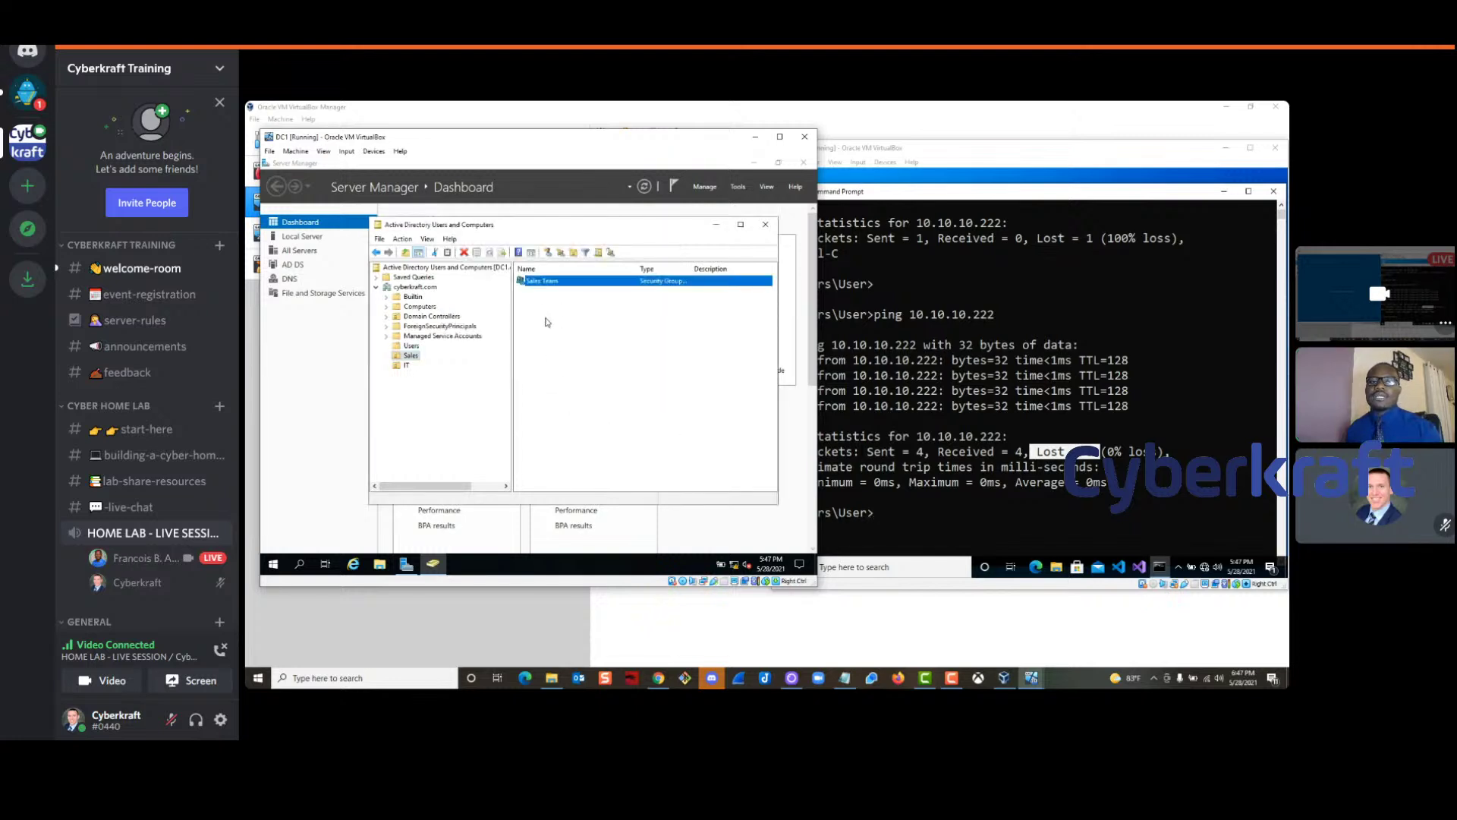
pyautogui.doubleClick(556, 291)
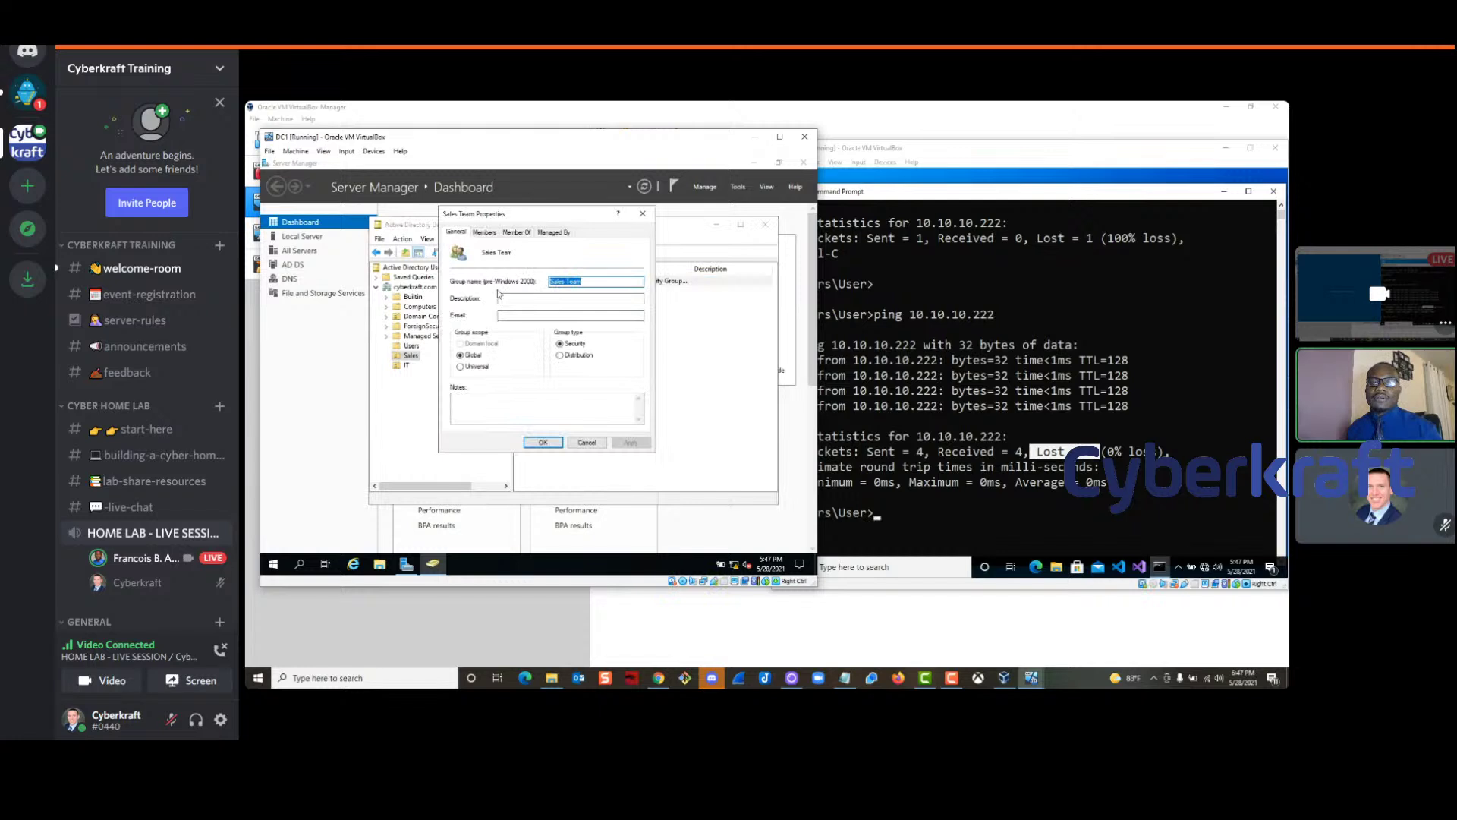
pyautogui.click(484, 231)
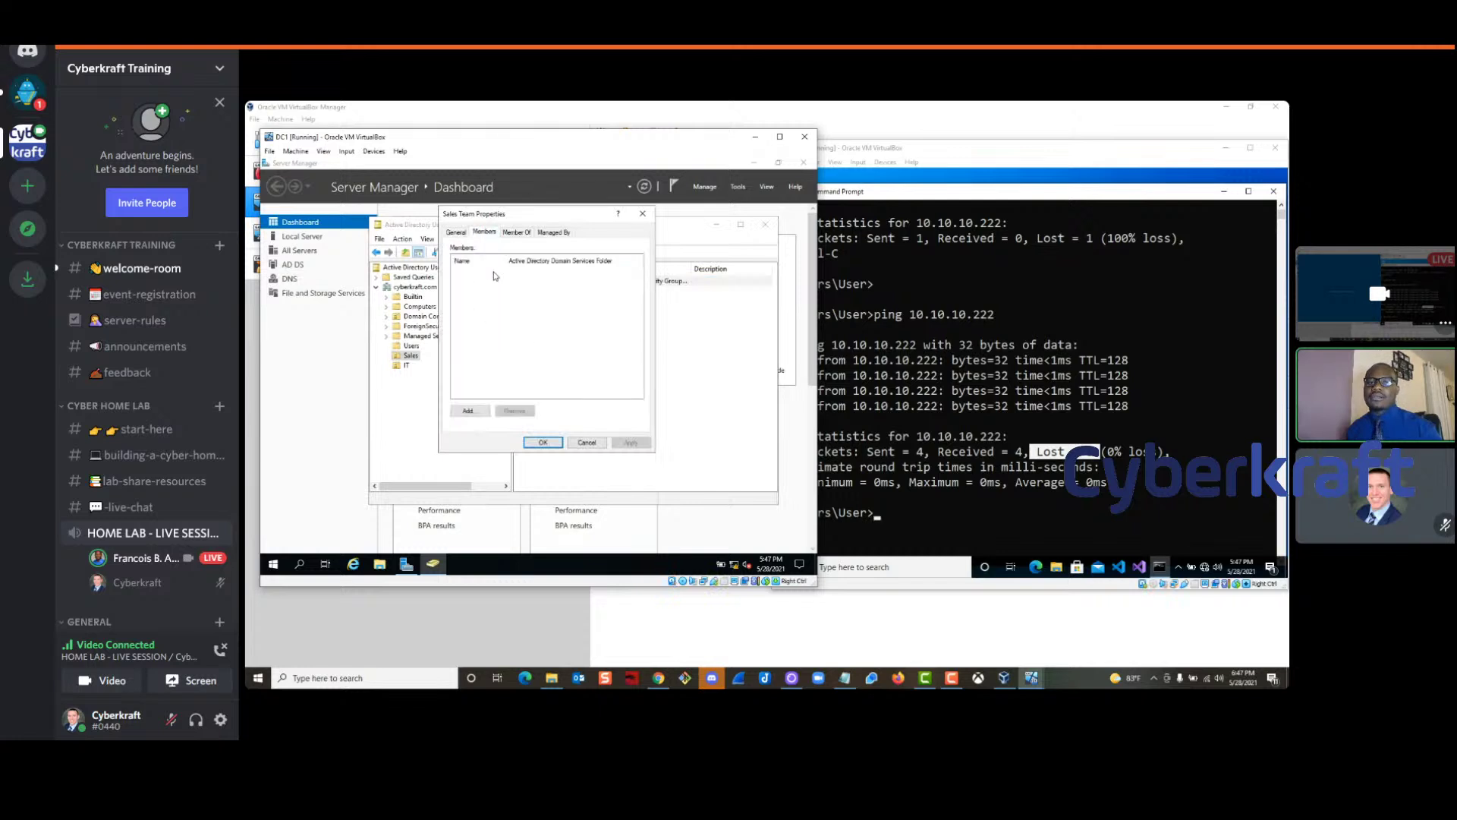
# Add the new domain user, resolved from 'l', as a Sales Team member and apply
pyautogui.moveTo(538, 213); pyautogui.dragTo(601, 215)
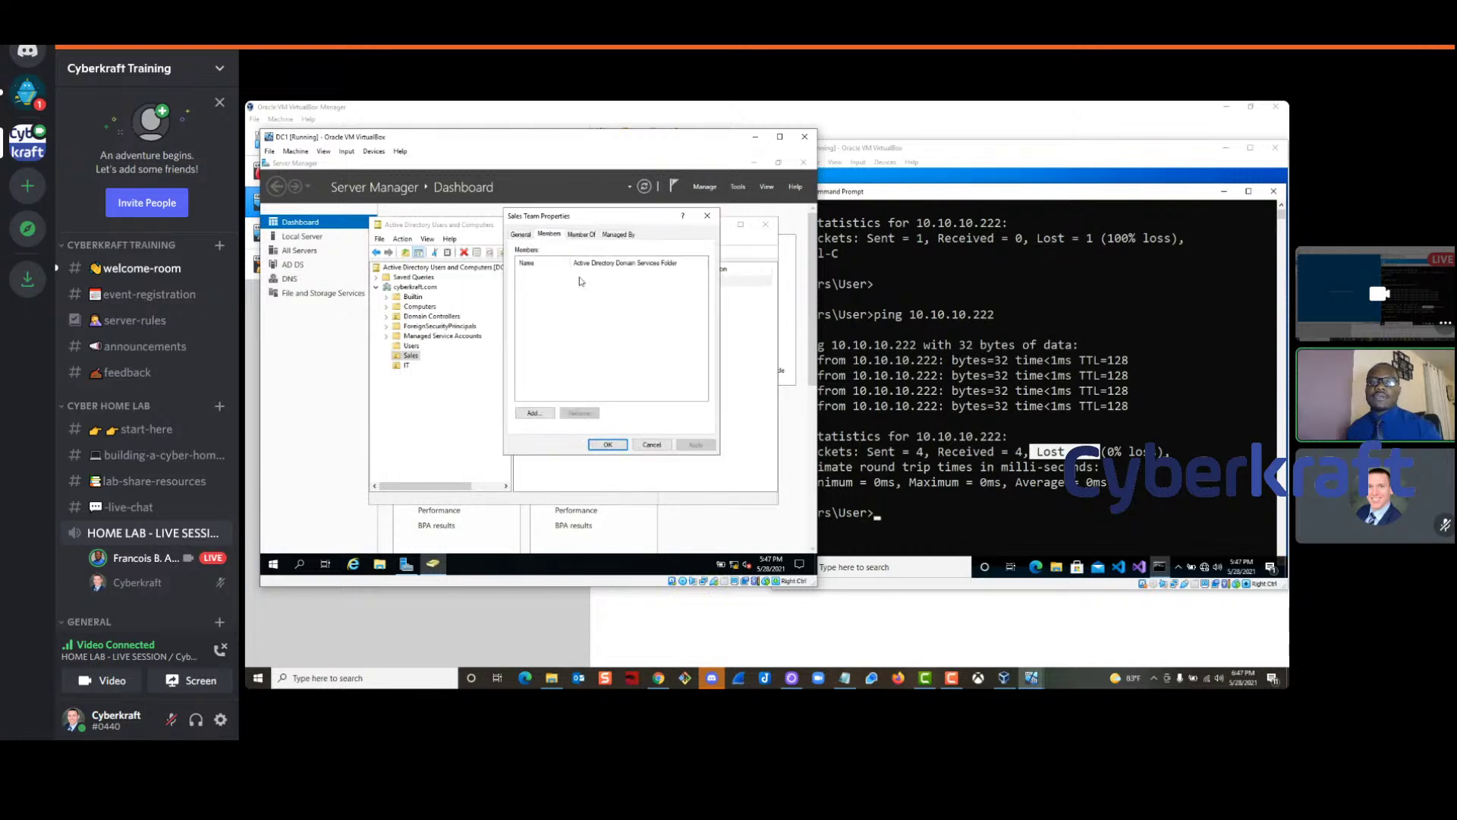
pyautogui.click(532, 414)
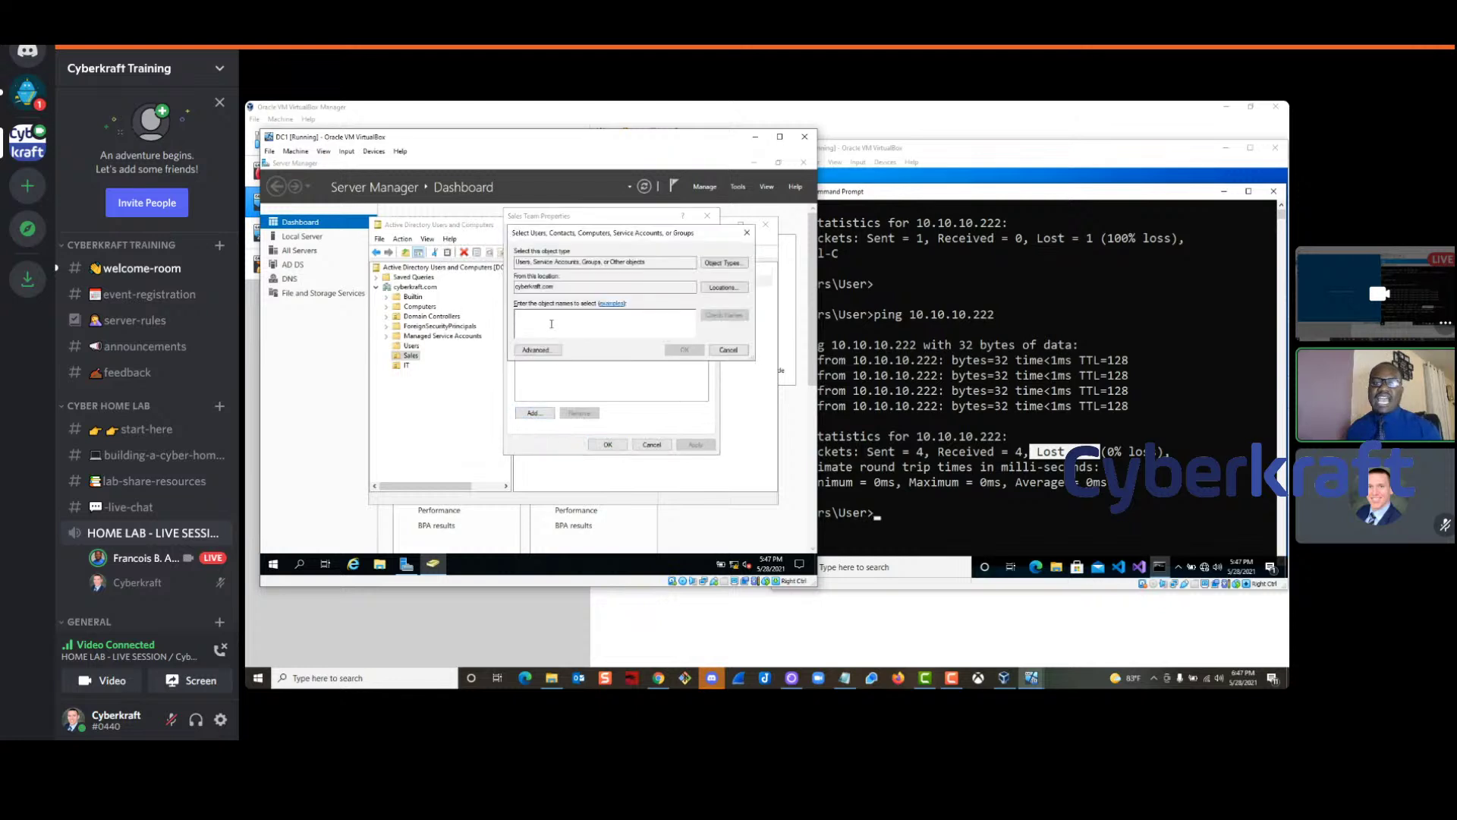
pyautogui.write('l')
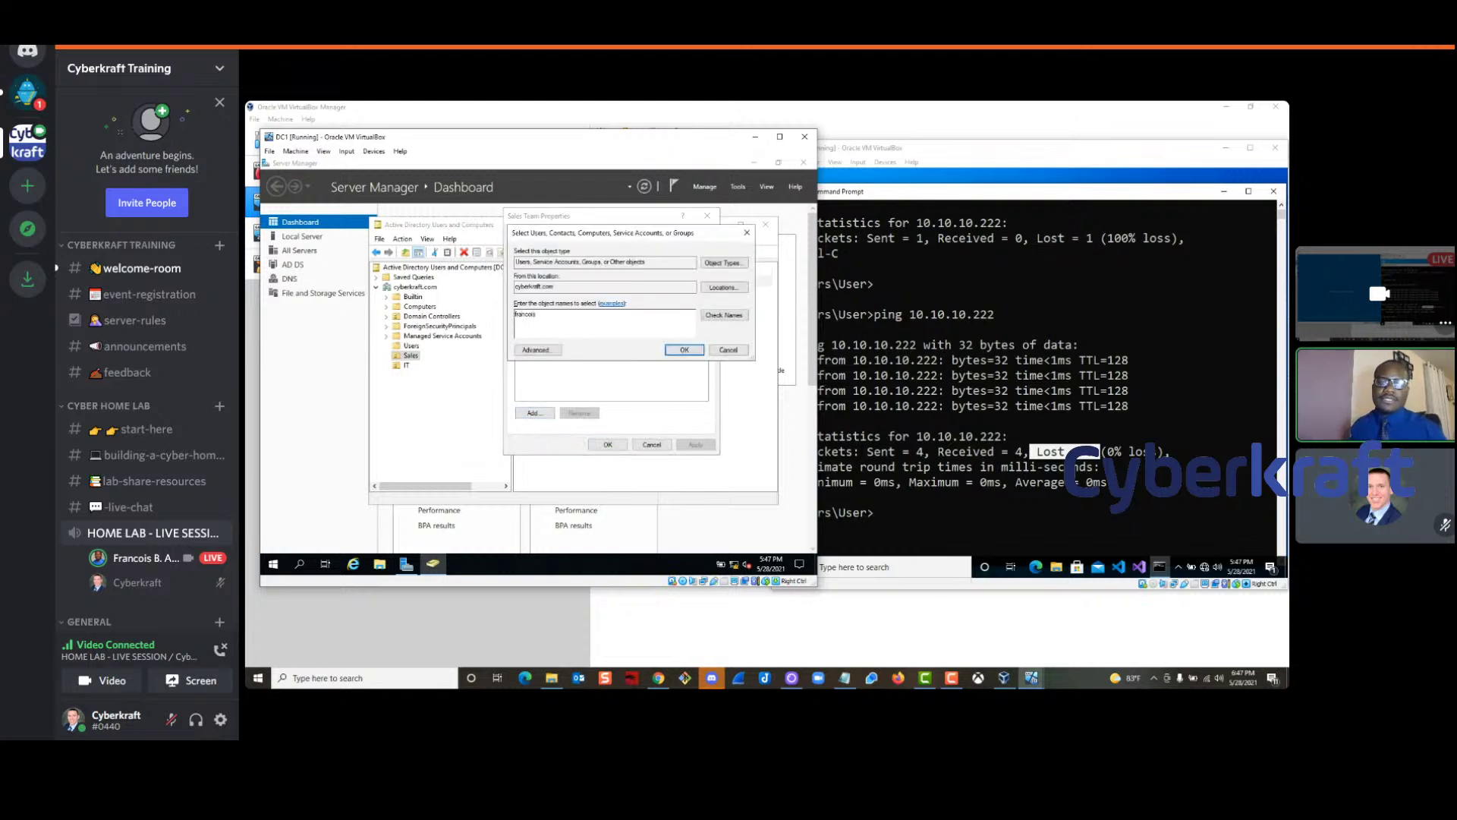
pyautogui.click(724, 314)
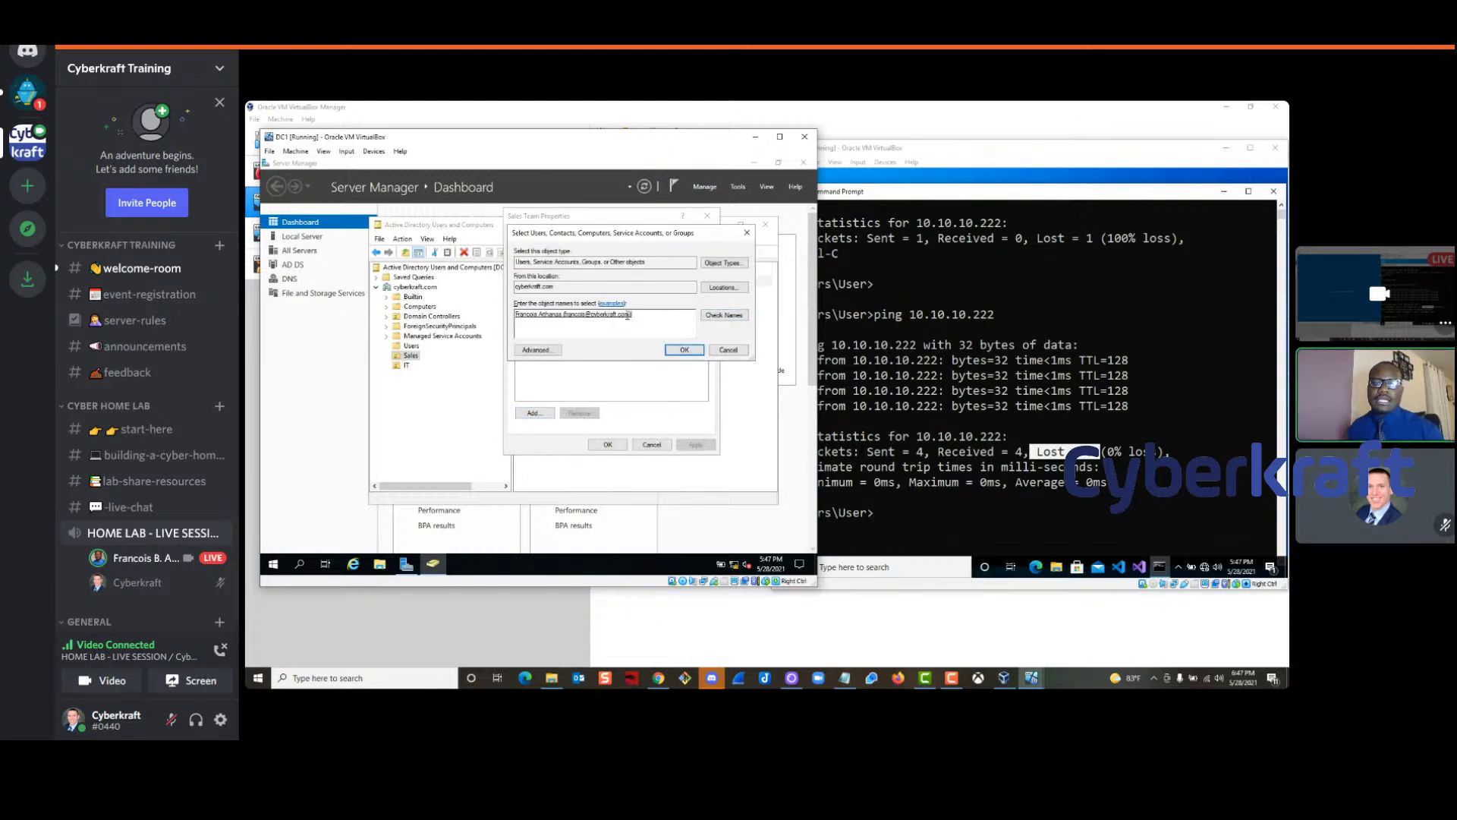
pyautogui.click(684, 350)
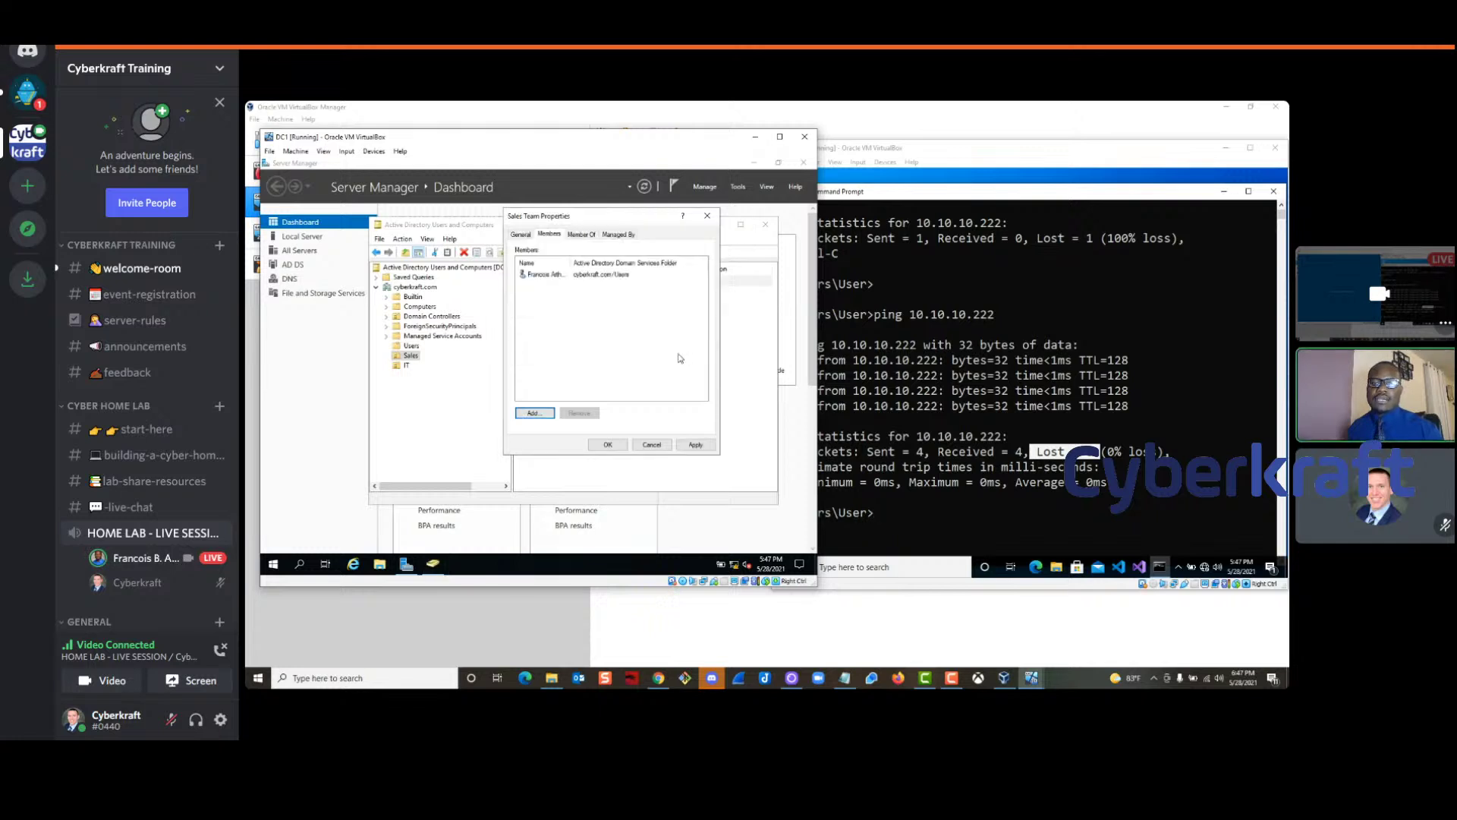
pyautogui.click(542, 274)
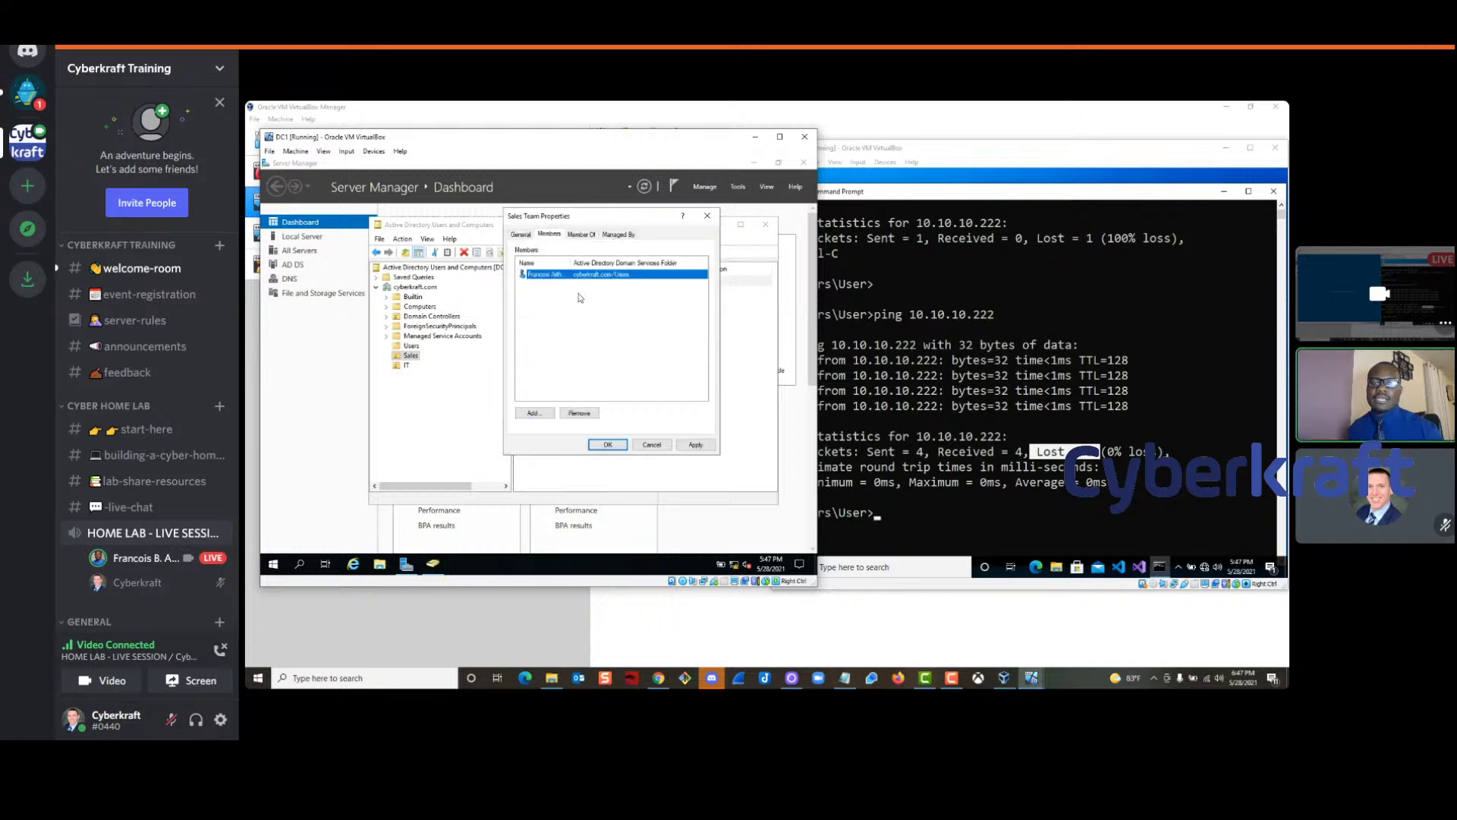
pyautogui.click(692, 444)
pyautogui.click(608, 445)
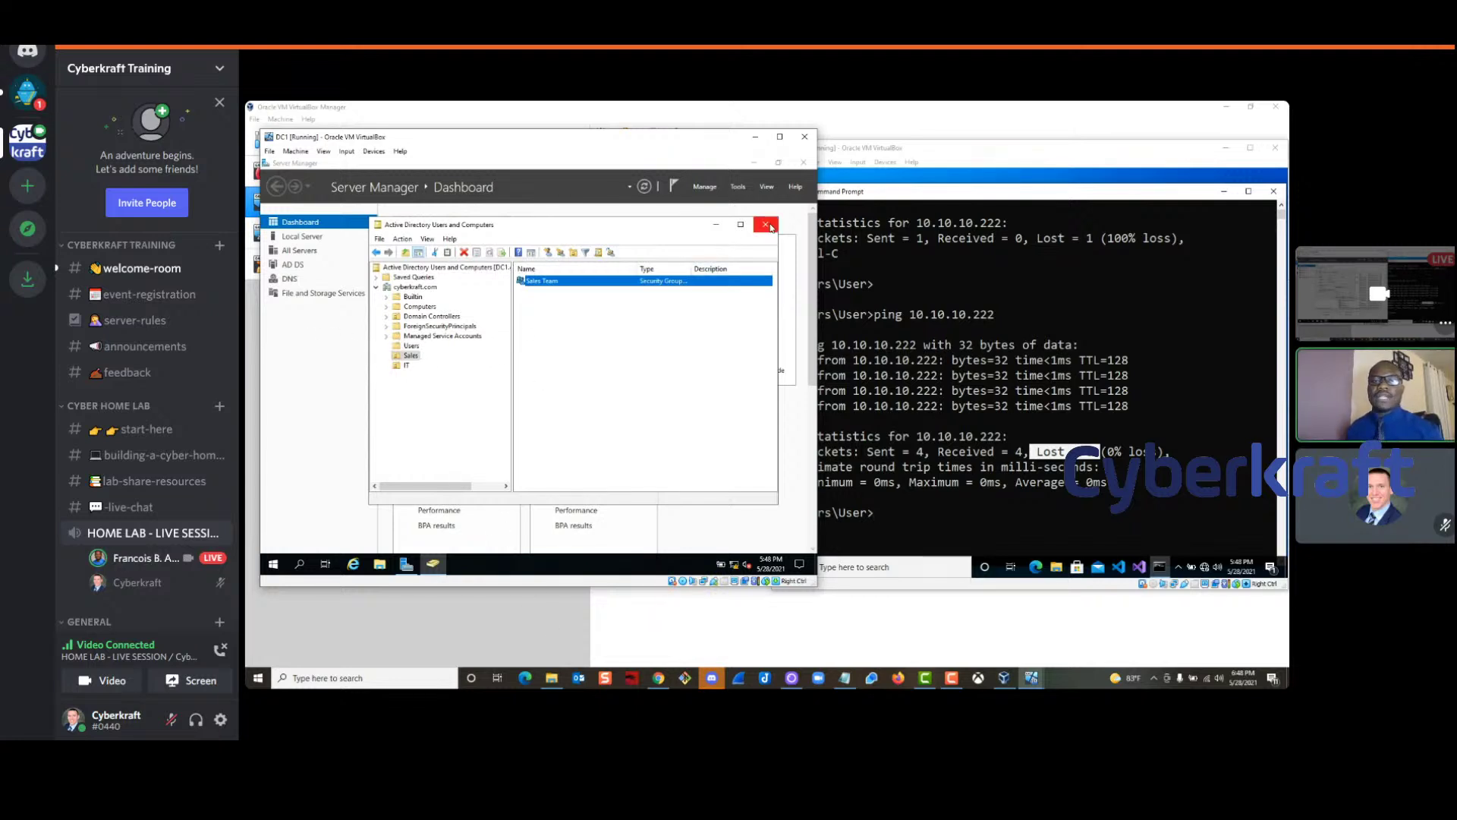
# Close Active Directory Users and Computers and bring the Win10 VM forward beside DC1
pyautogui.click(765, 224)
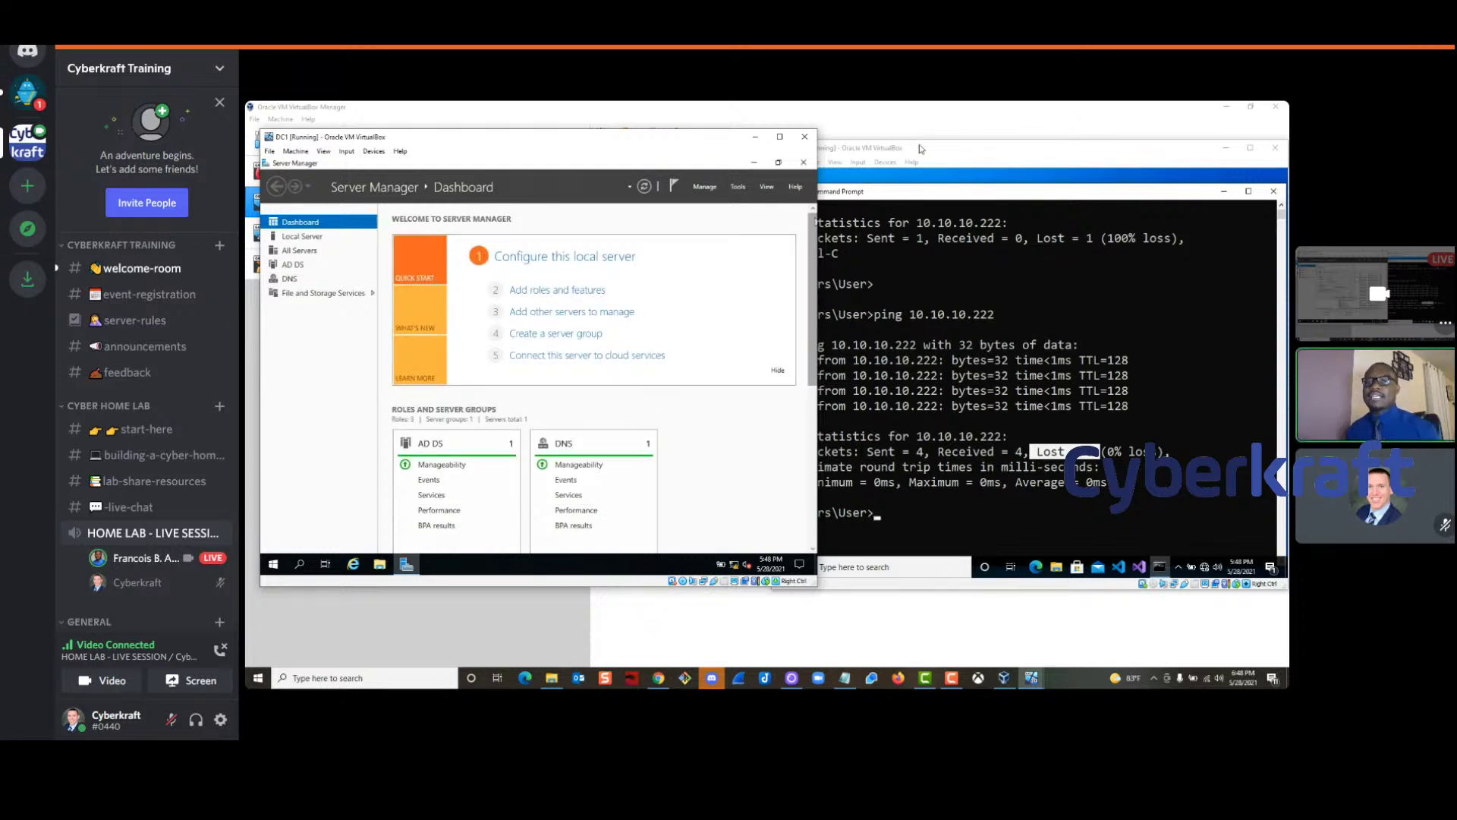
pyautogui.click(919, 150)
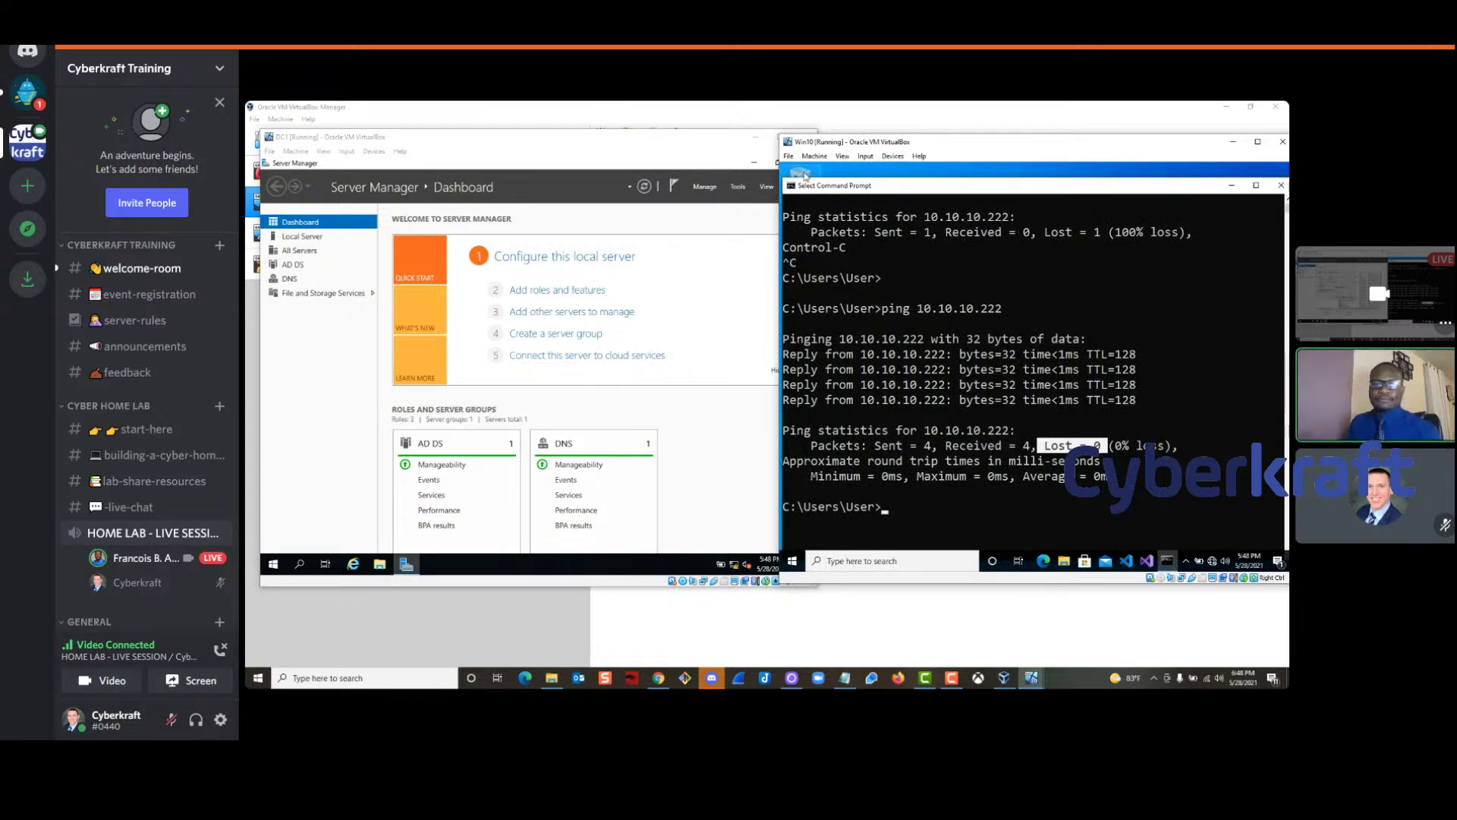
pyautogui.moveTo(901, 136); pyautogui.dragTo(919, 132)
pyautogui.moveTo(644, 142); pyautogui.dragTo(647, 146)
# Run ping 10.10.10.222 in Win10's Command Prompt to confirm connectivity to DC1
pyautogui.moveTo(1082, 516)
pyautogui.click(903, 507)
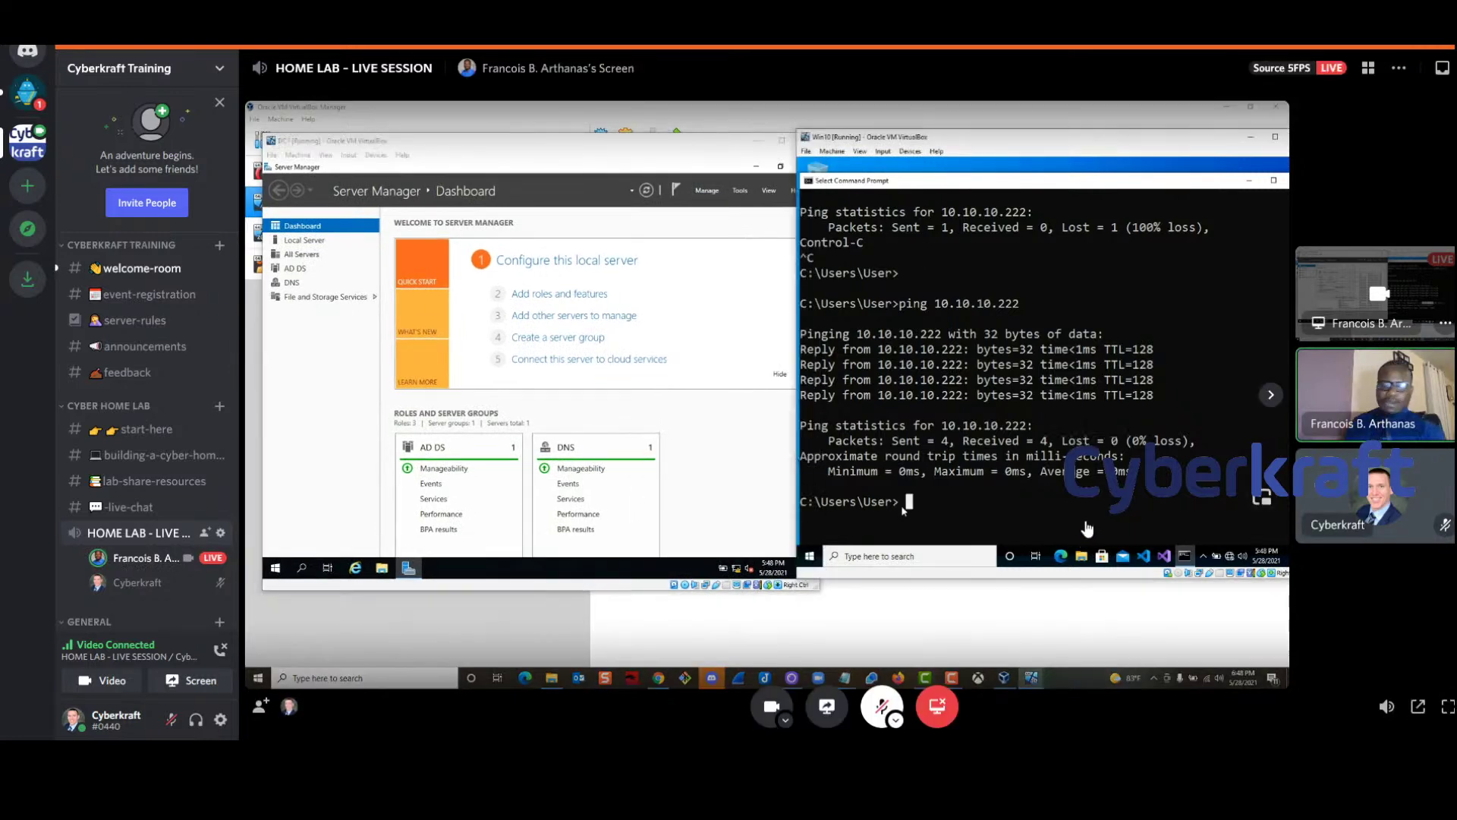
pyautogui.write('ping 10.10.1')
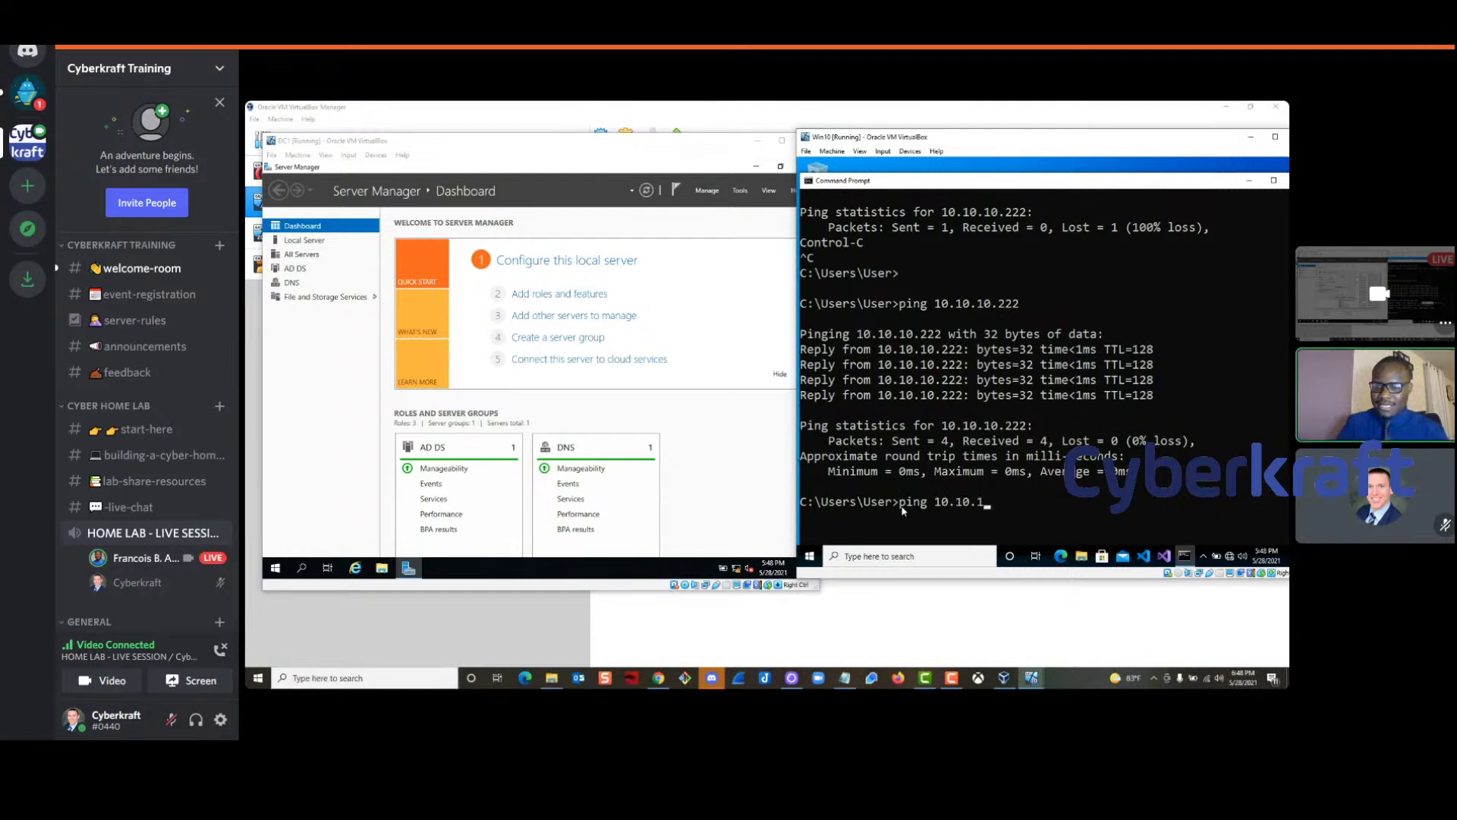
pyautogui.write('0.222')
pyautogui.press('Return')
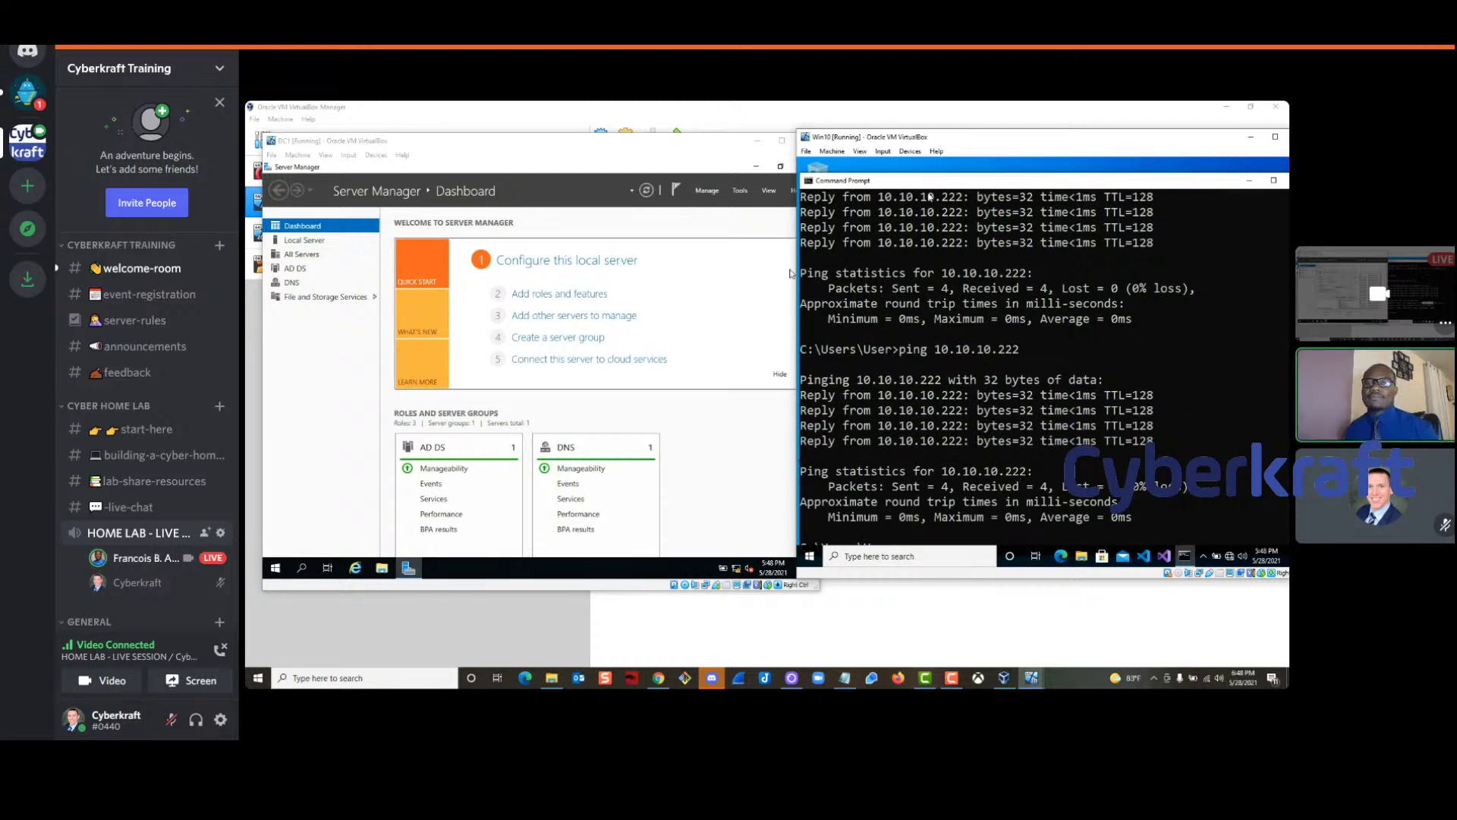
pyautogui.moveTo(1027, 141)
pyautogui.moveTo(1028, 140); pyautogui.dragTo(960, 140)
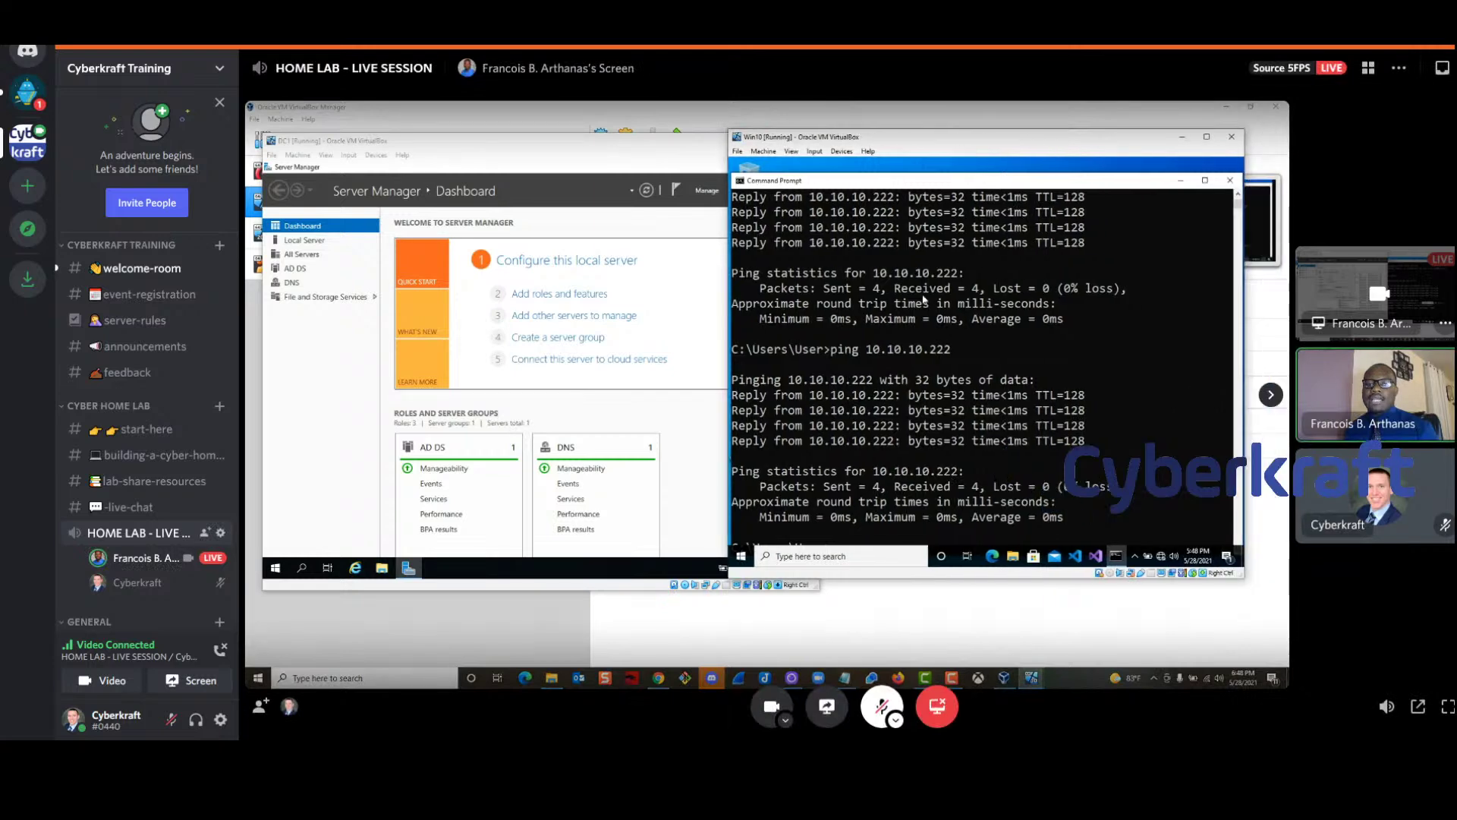
# On Win10, open the Computer Name/Domain Changes dialog from System Properties
pyautogui.rightClick(742, 565)
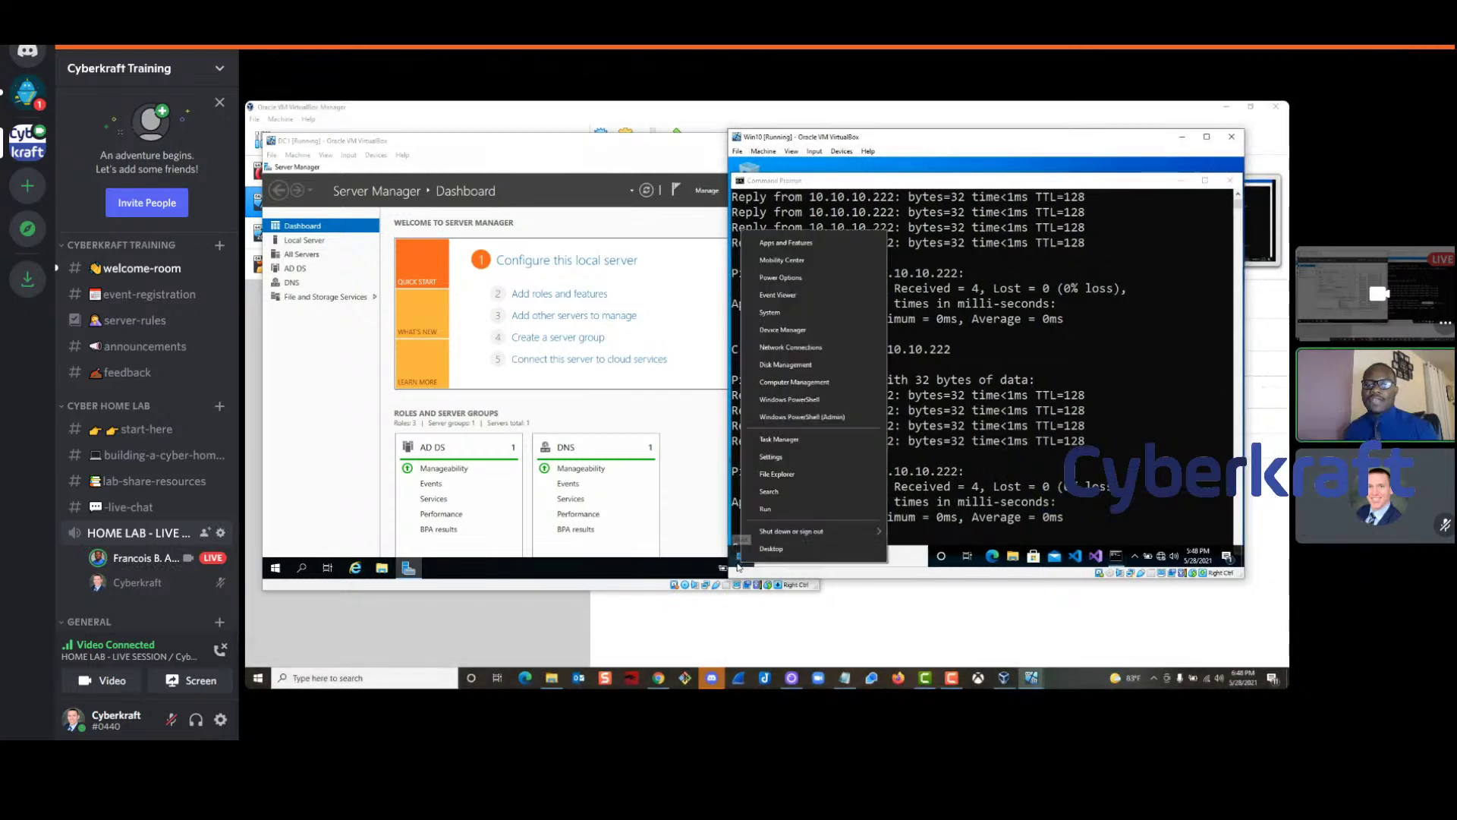
pyautogui.click(785, 319)
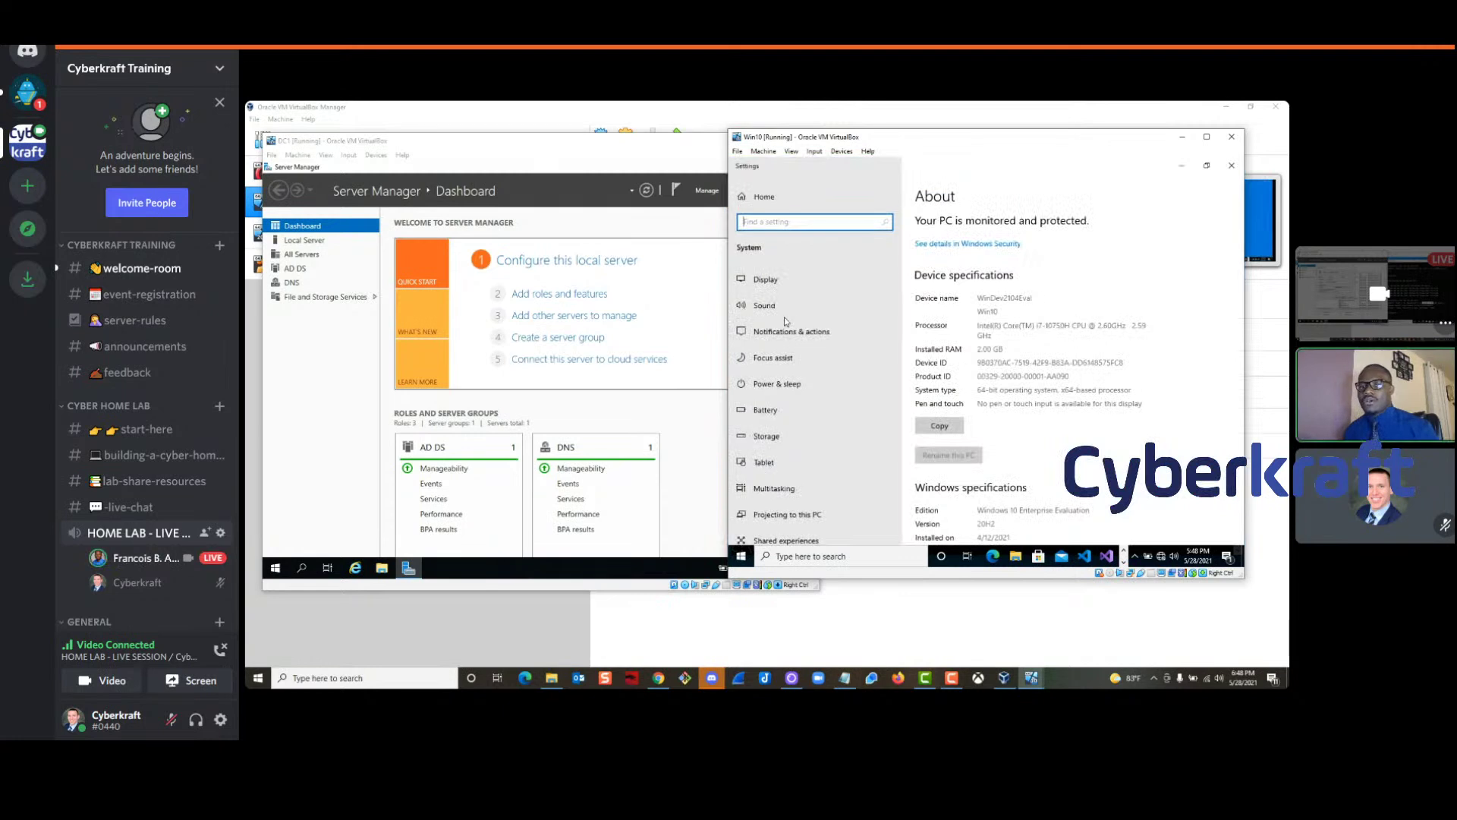
pyautogui.scroll(-5, 1051, 428)
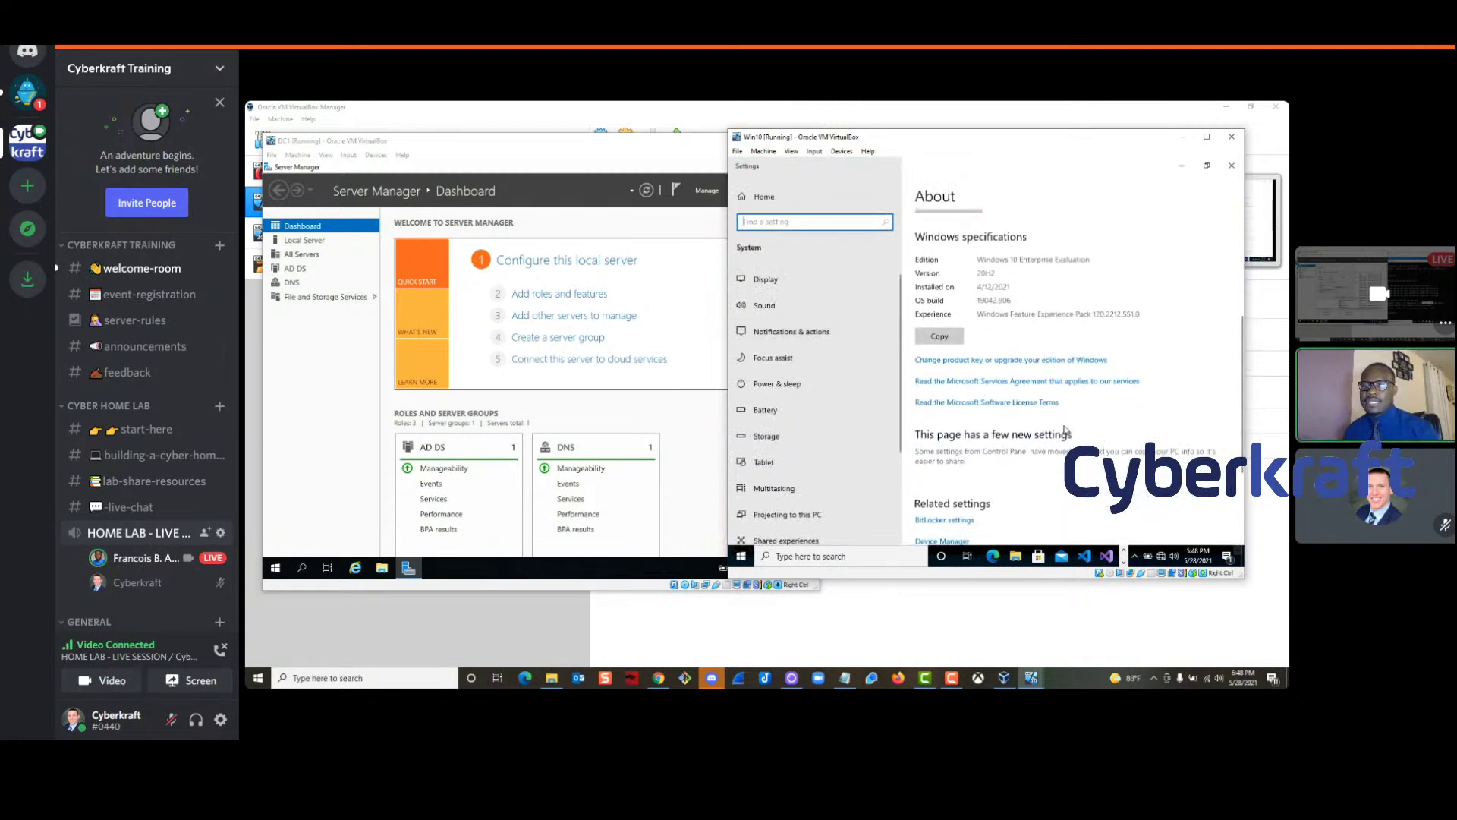
pyautogui.scroll(-2, 1065, 429)
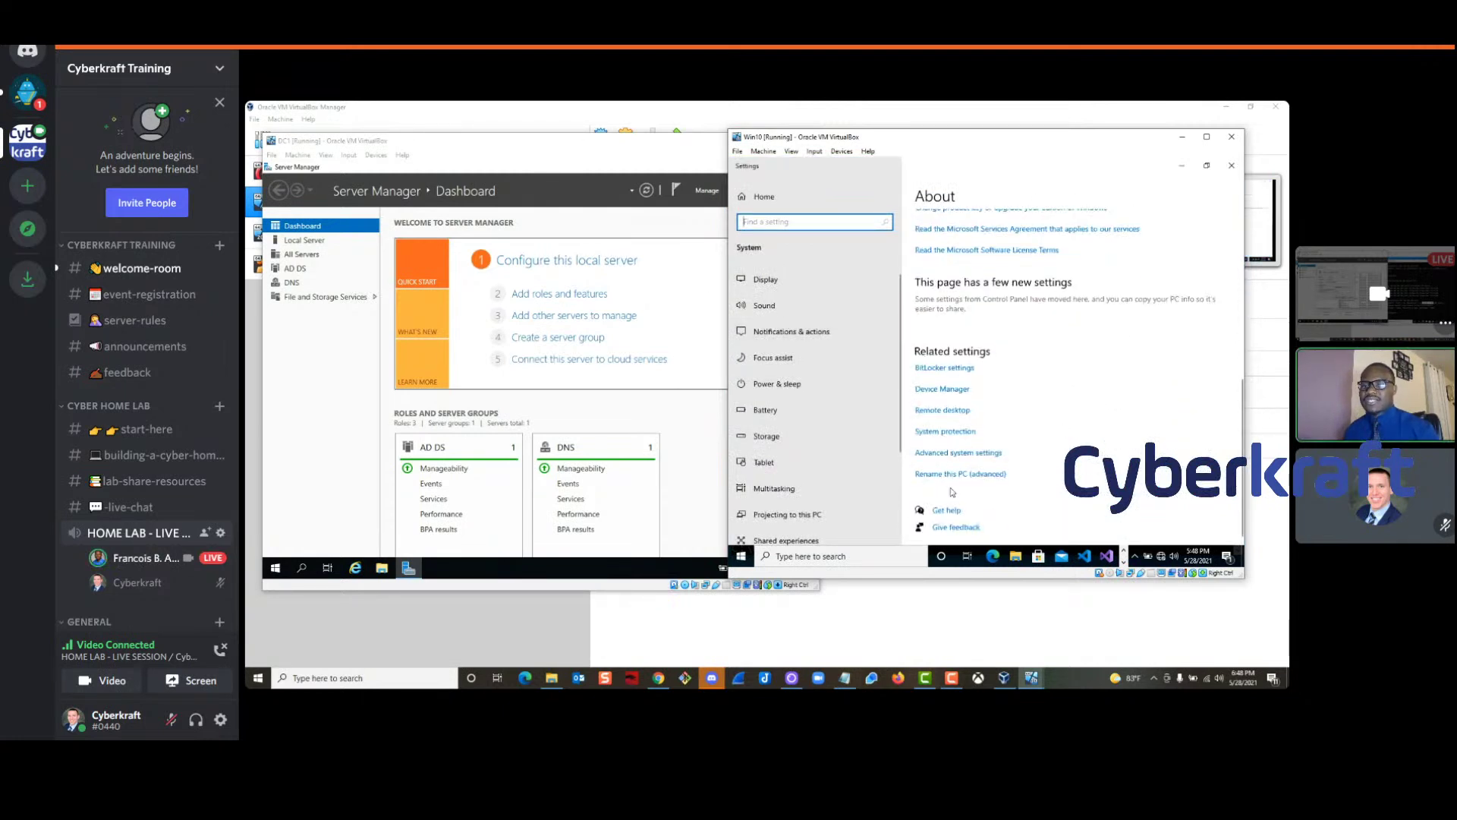
pyautogui.click(937, 453)
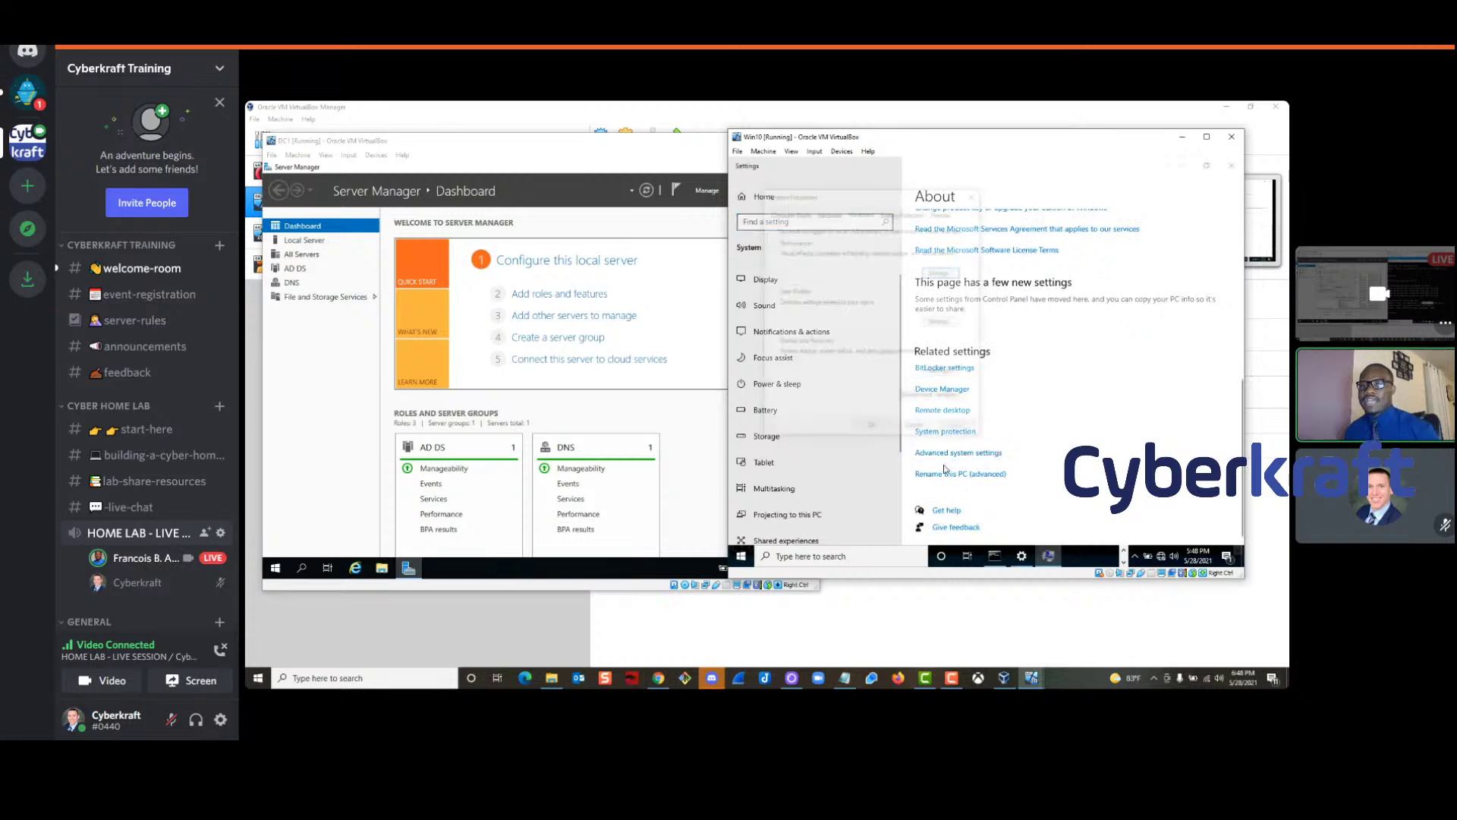
pyautogui.click(794, 214)
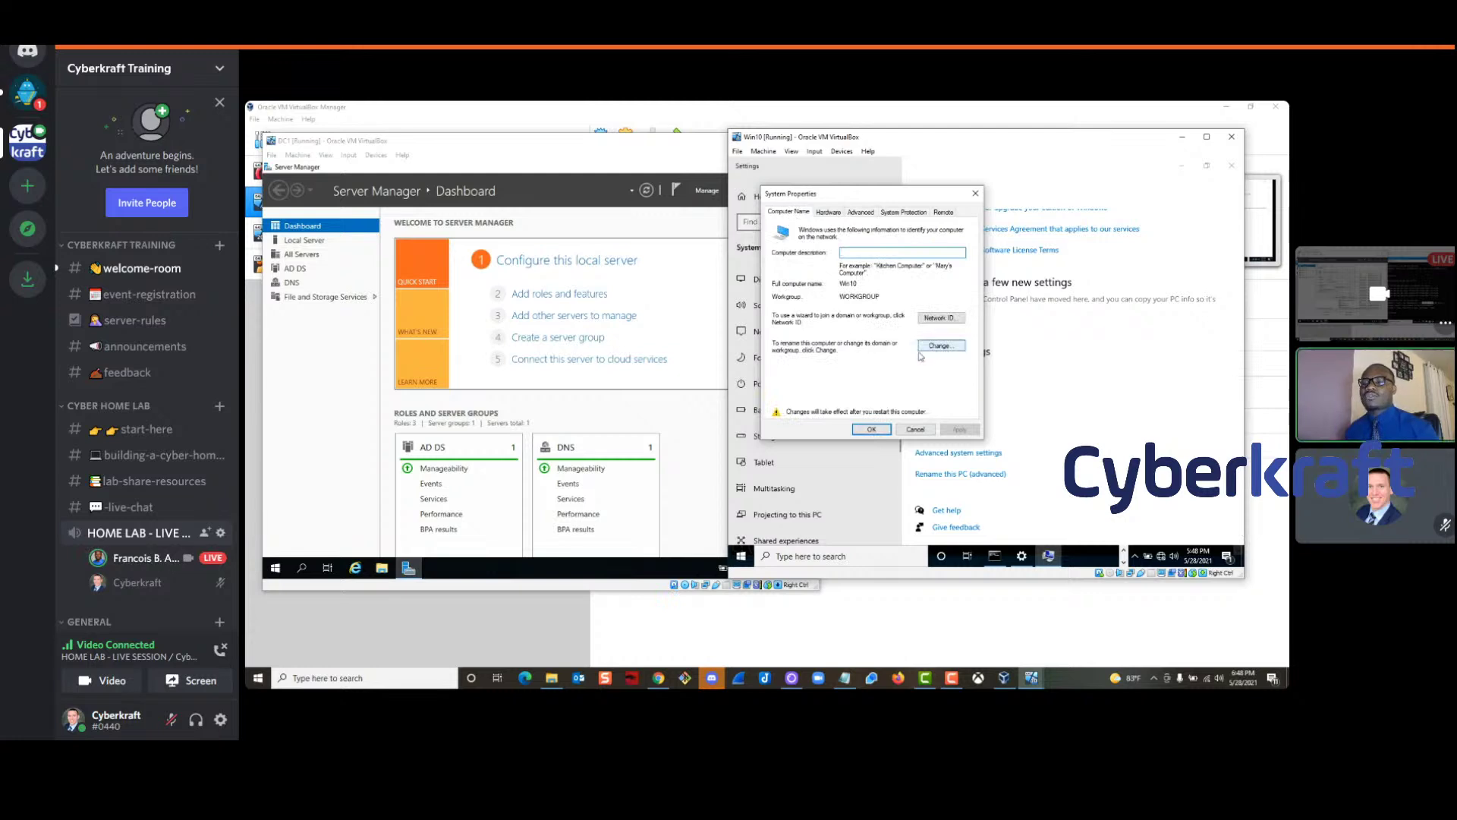
pyautogui.click(941, 349)
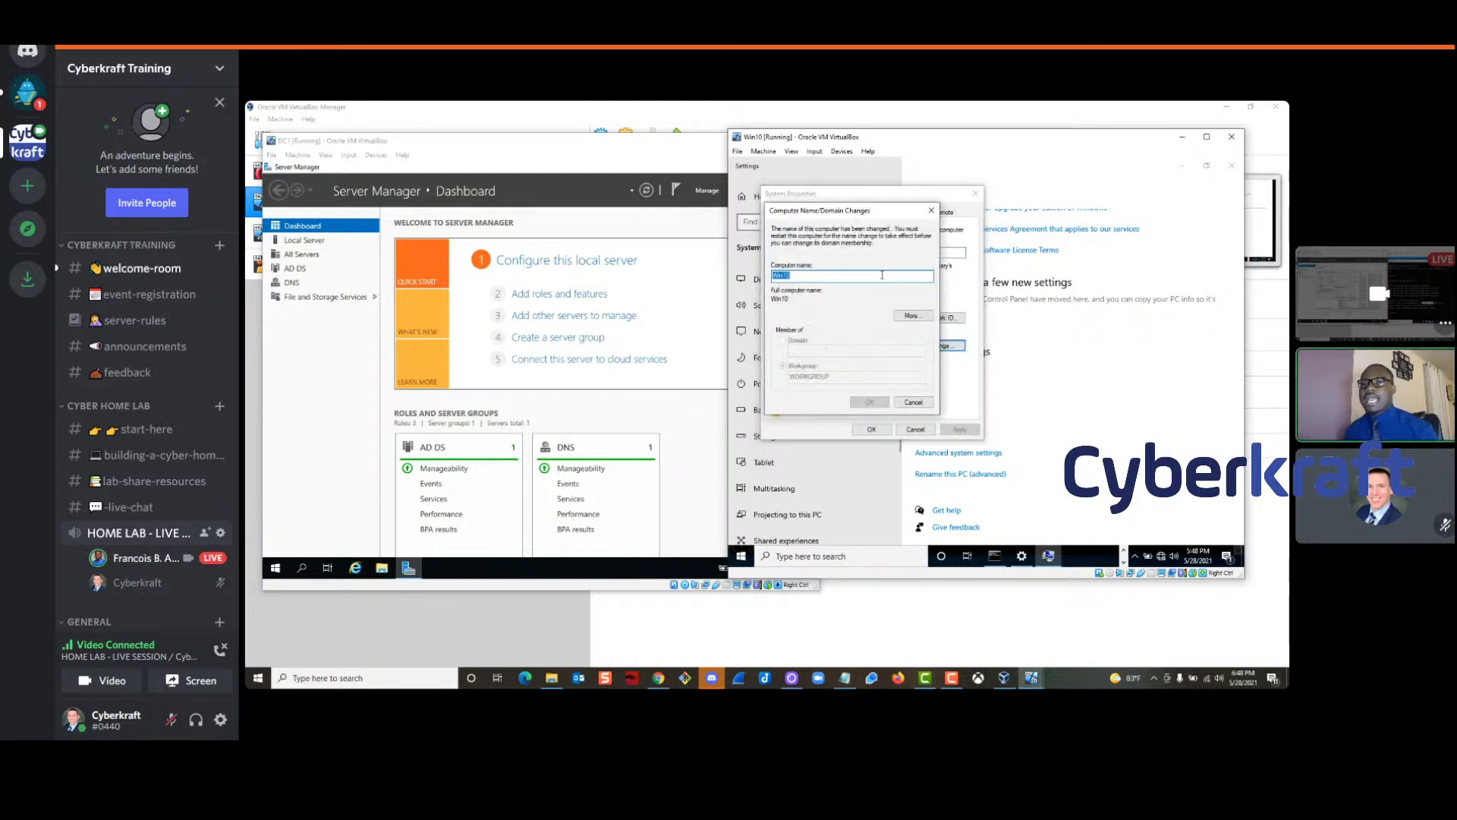
# Cancel the name/domain dialog and System Properties unchanged, then bring up Win10's power options
pyautogui.moveTo(860, 216); pyautogui.dragTo(983, 211)
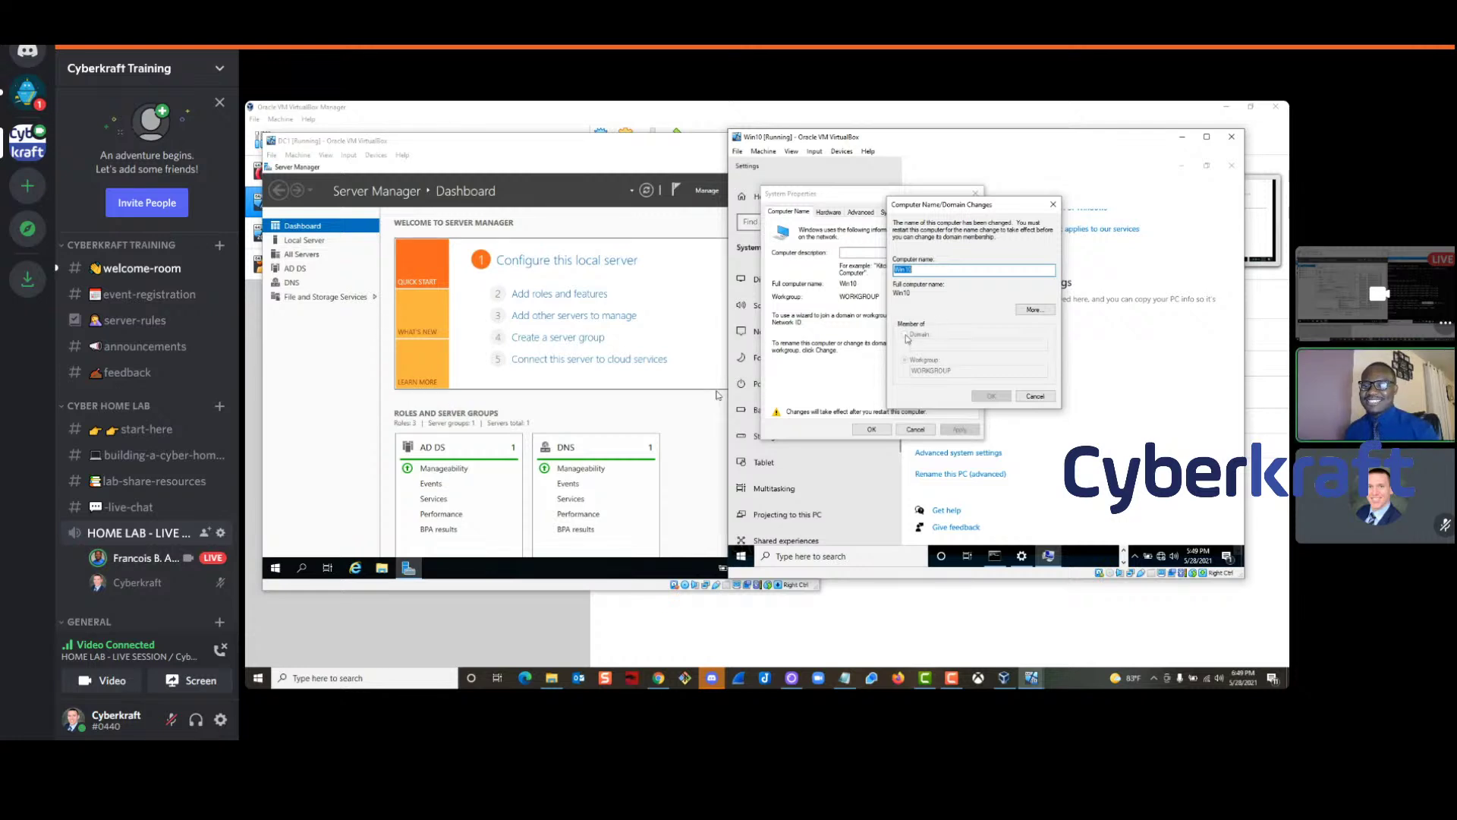
pyautogui.click(950, 271)
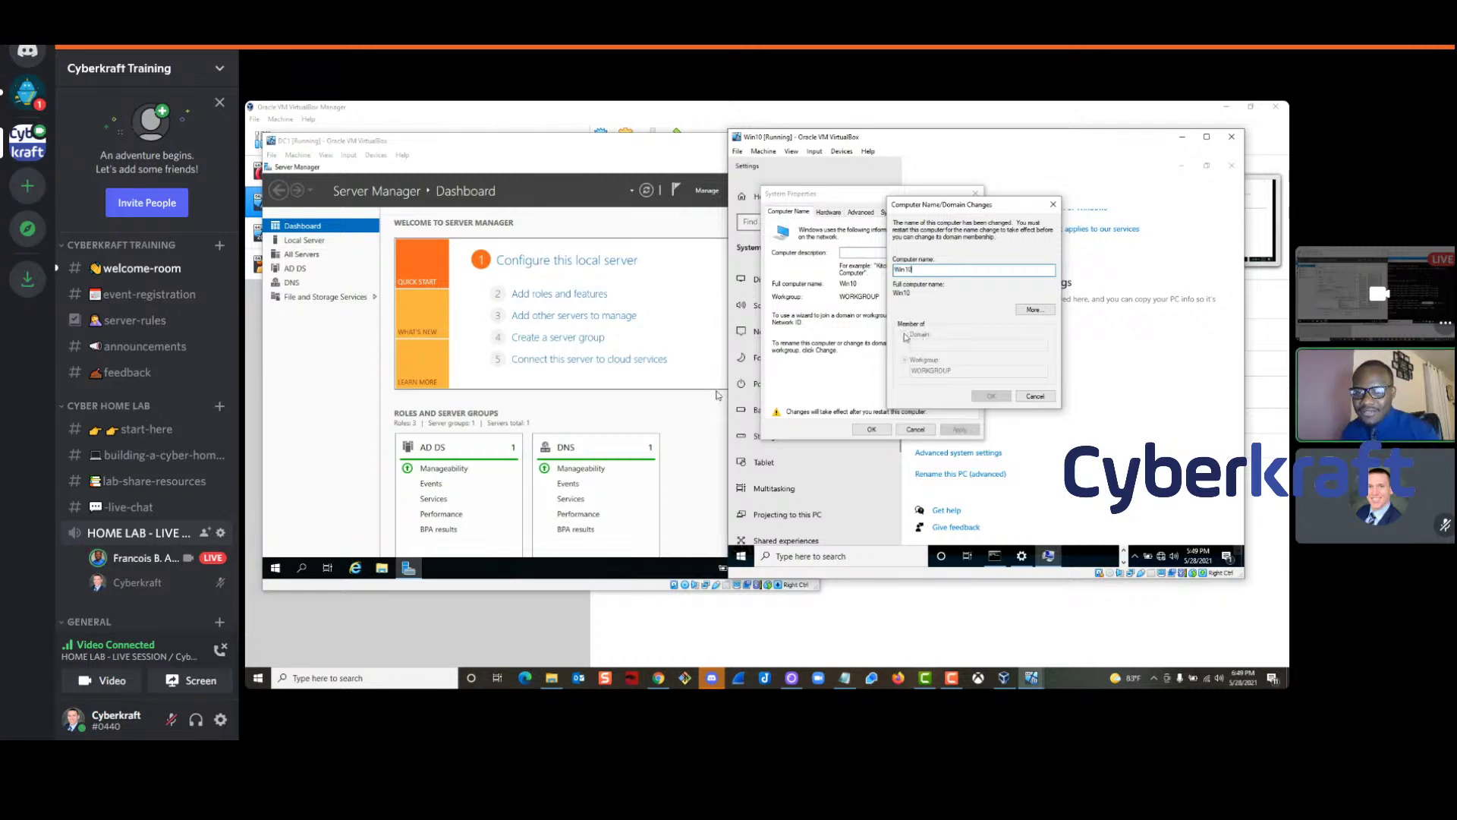
pyautogui.click(1037, 397)
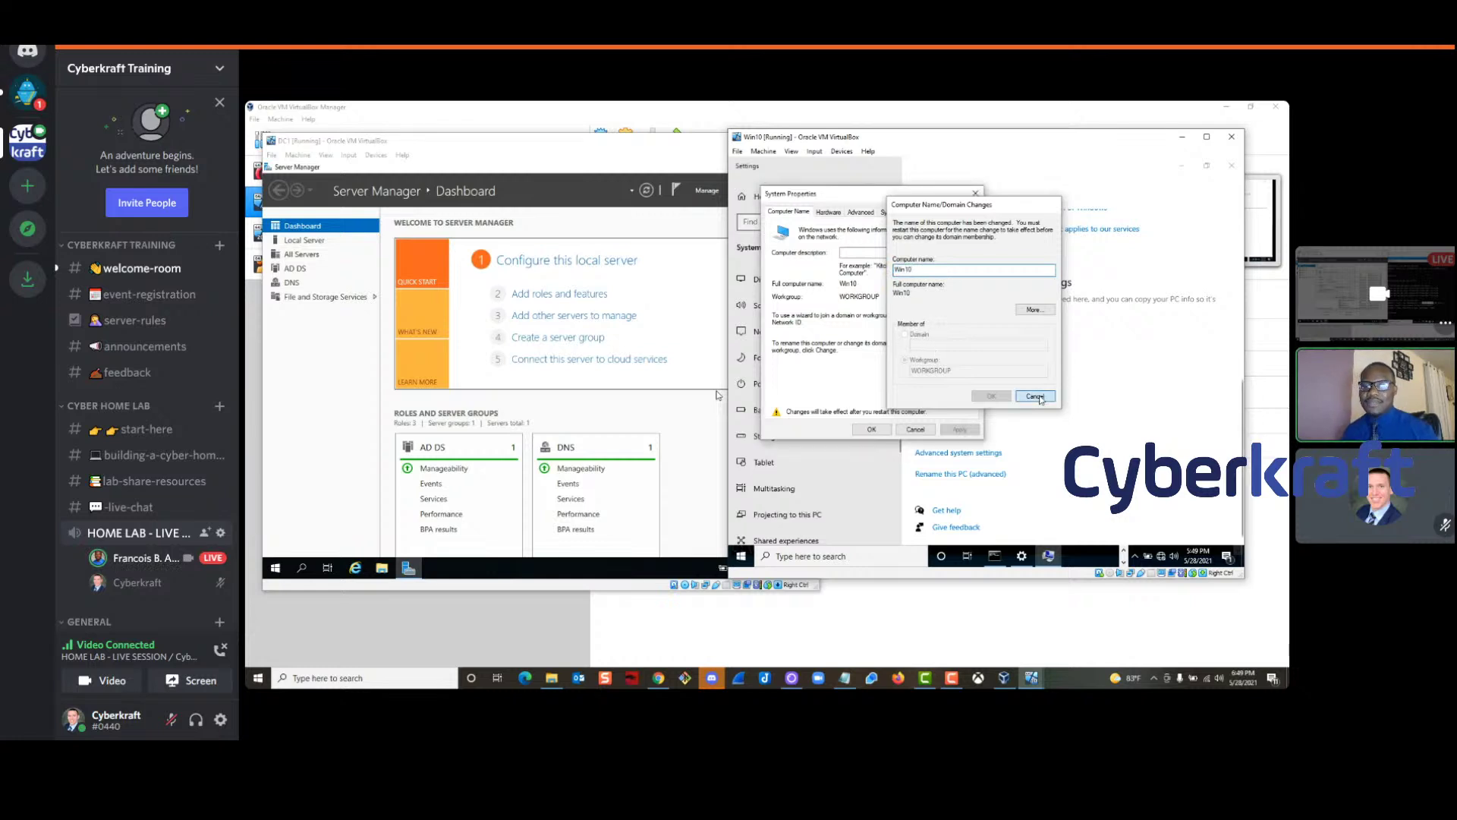
pyautogui.click(915, 428)
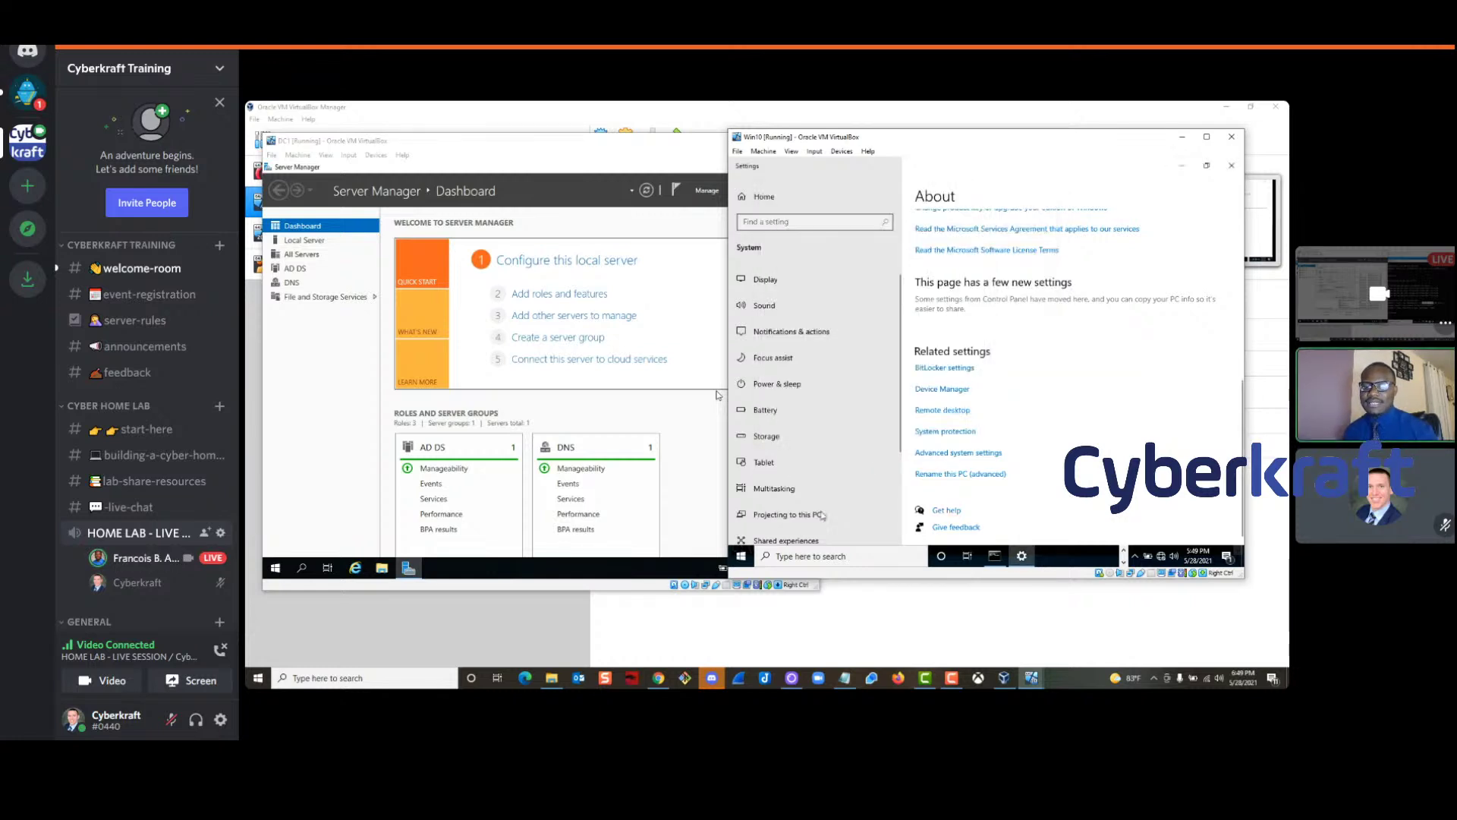
pyautogui.click(743, 562)
pyautogui.click(759, 535)
# Restart Win10 and position its window beside DC1's Server Manager while it reboots
pyautogui.click(910, 525)
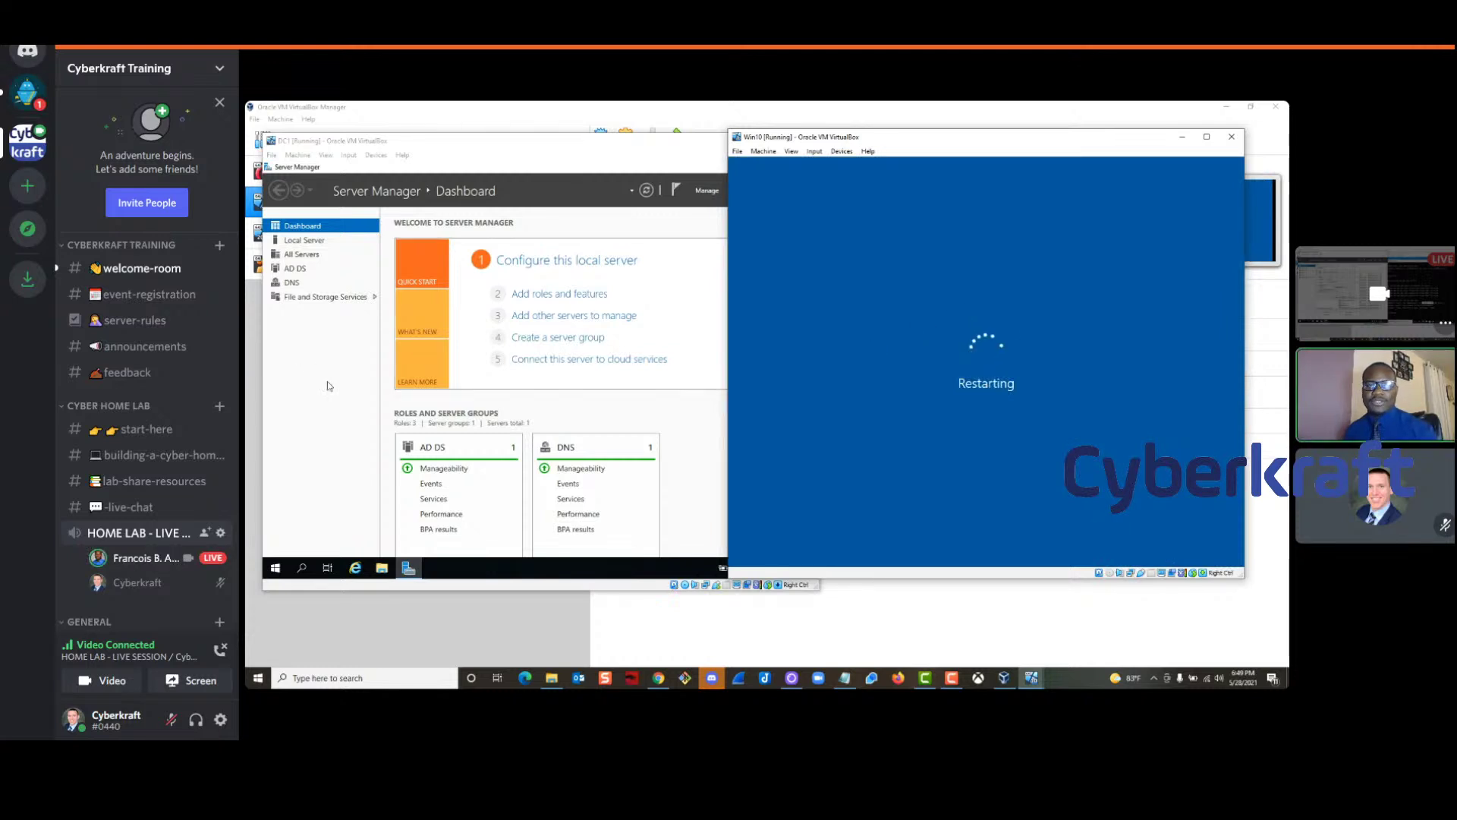
pyautogui.moveTo(507, 145); pyautogui.dragTo(508, 135)
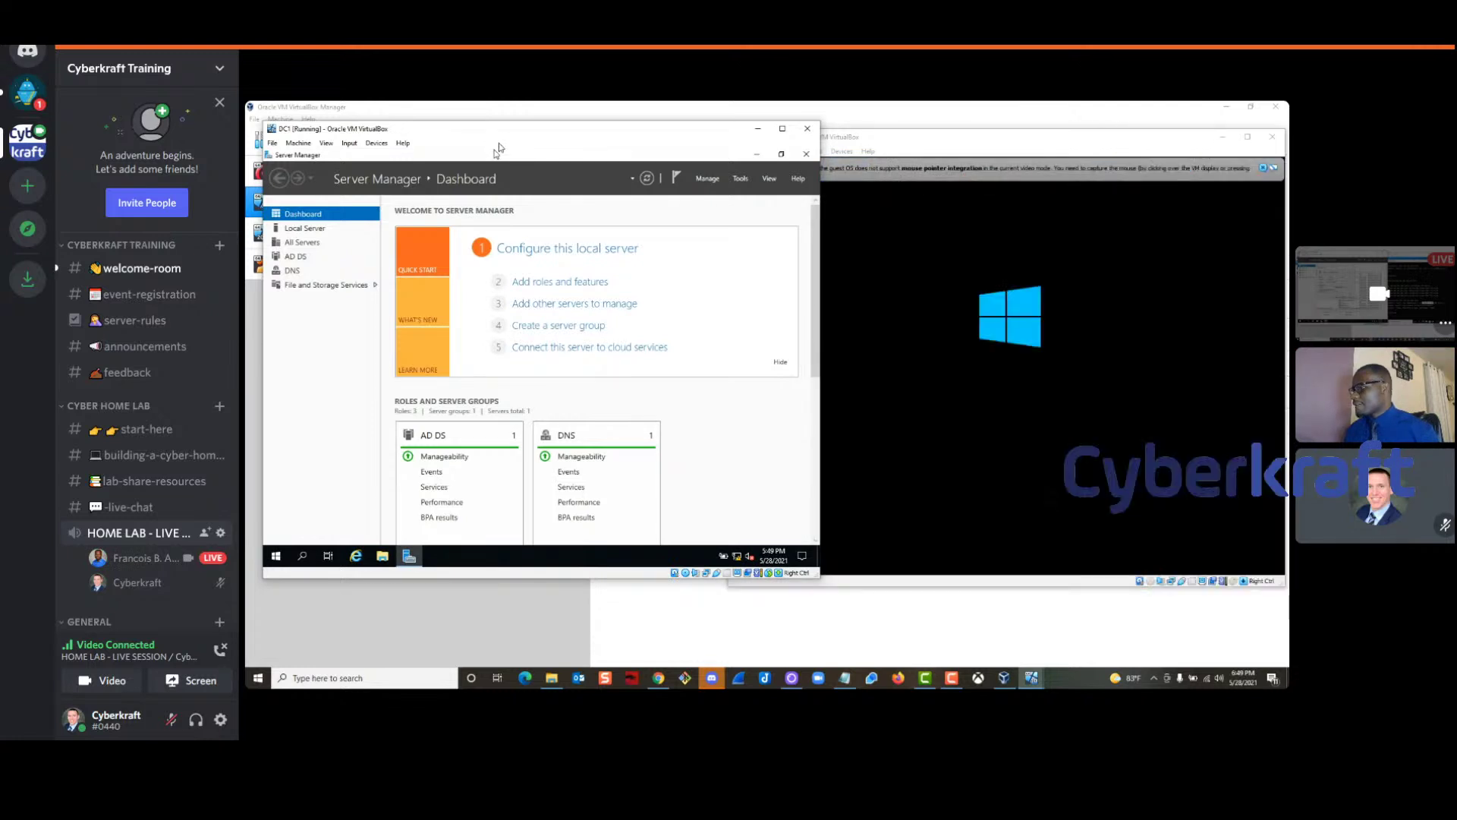
pyautogui.click(1254, 170)
pyautogui.moveTo(921, 139); pyautogui.dragTo(900, 135)
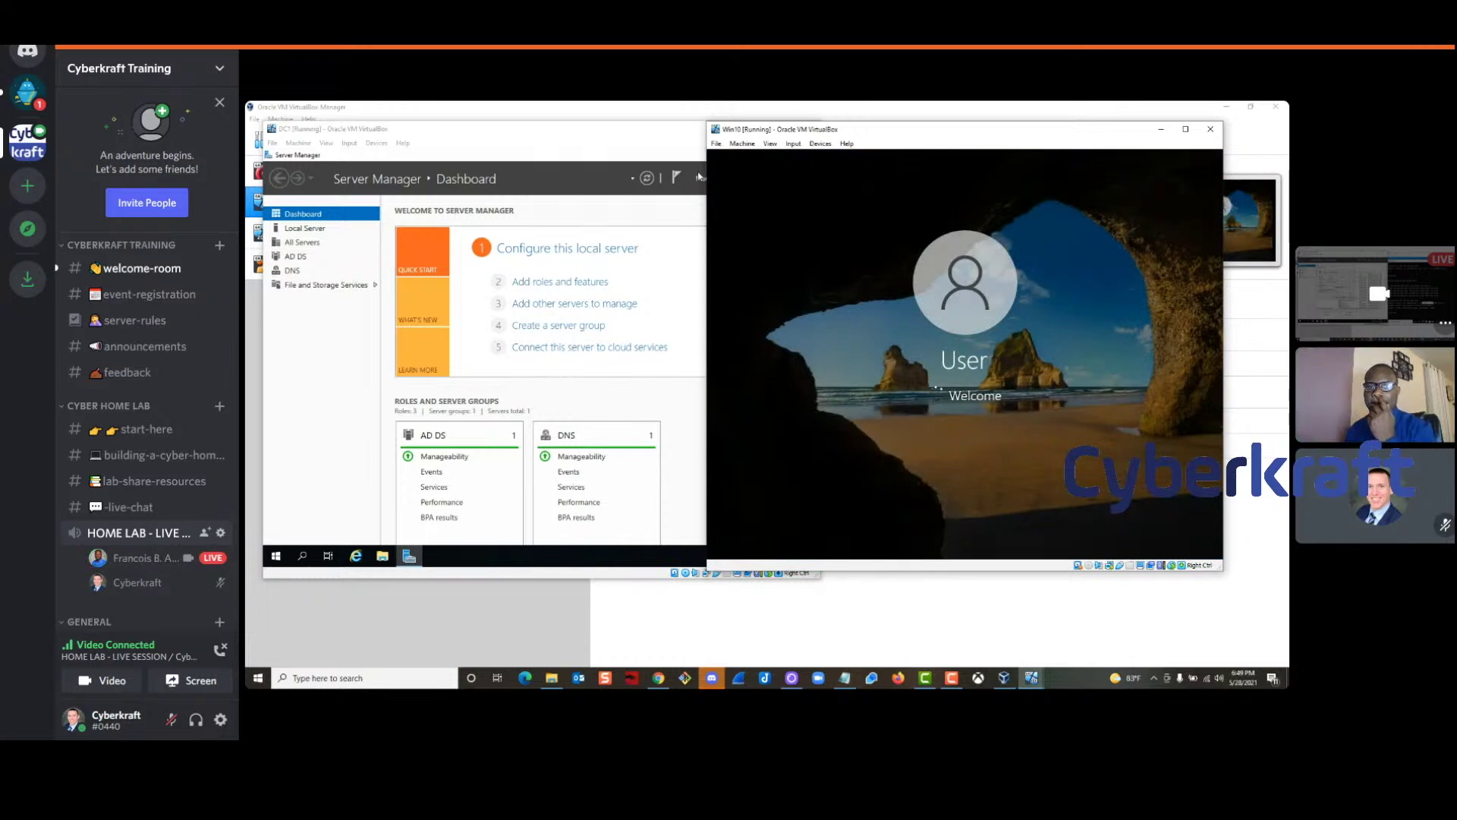
pyautogui.moveTo(896, 135); pyautogui.dragTo(908, 149)
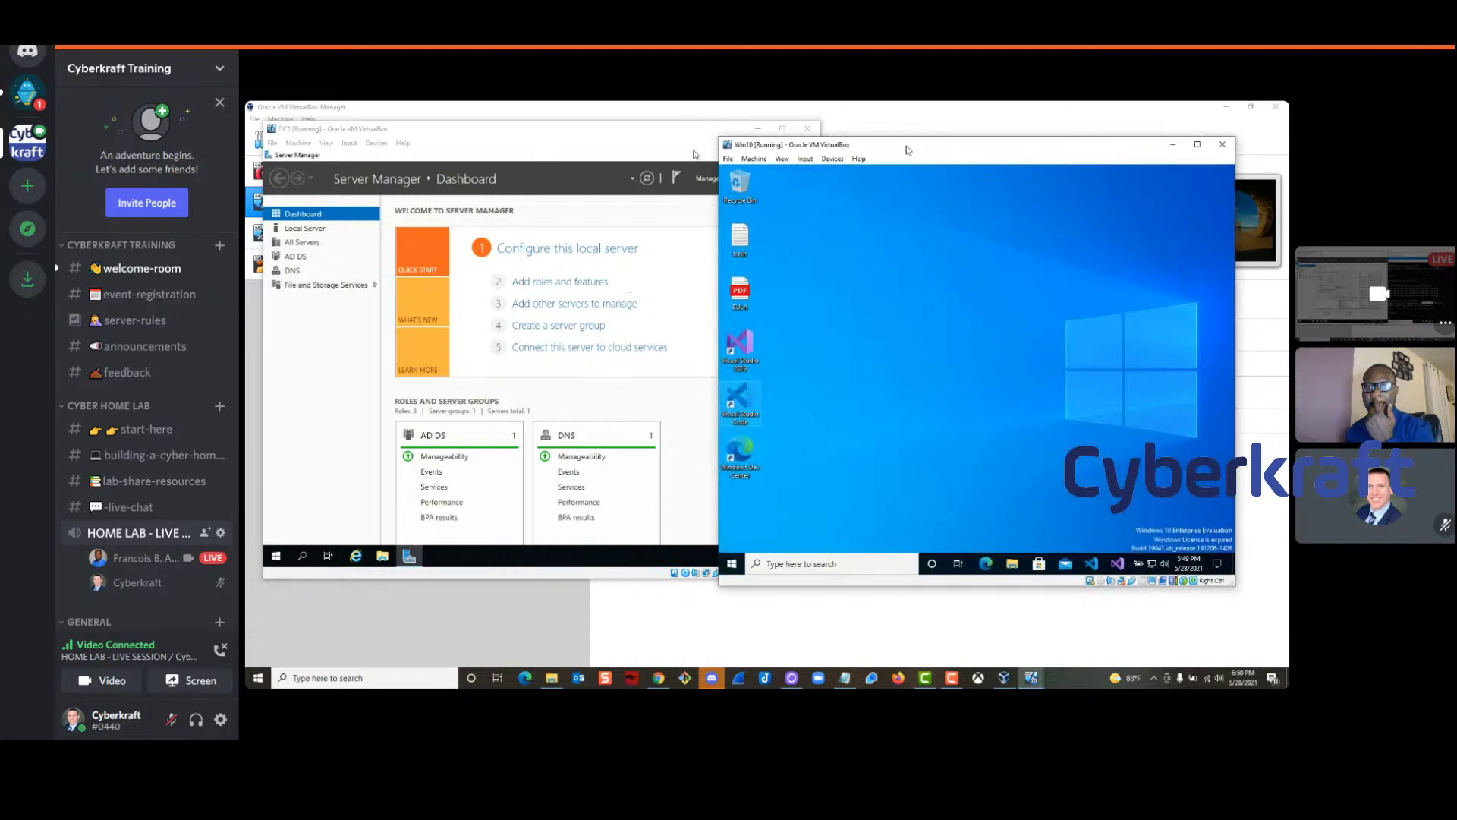
# On Win10, open the Computer Name/Domain Changes dialog via Advanced system settings
pyautogui.rightClick(733, 565)
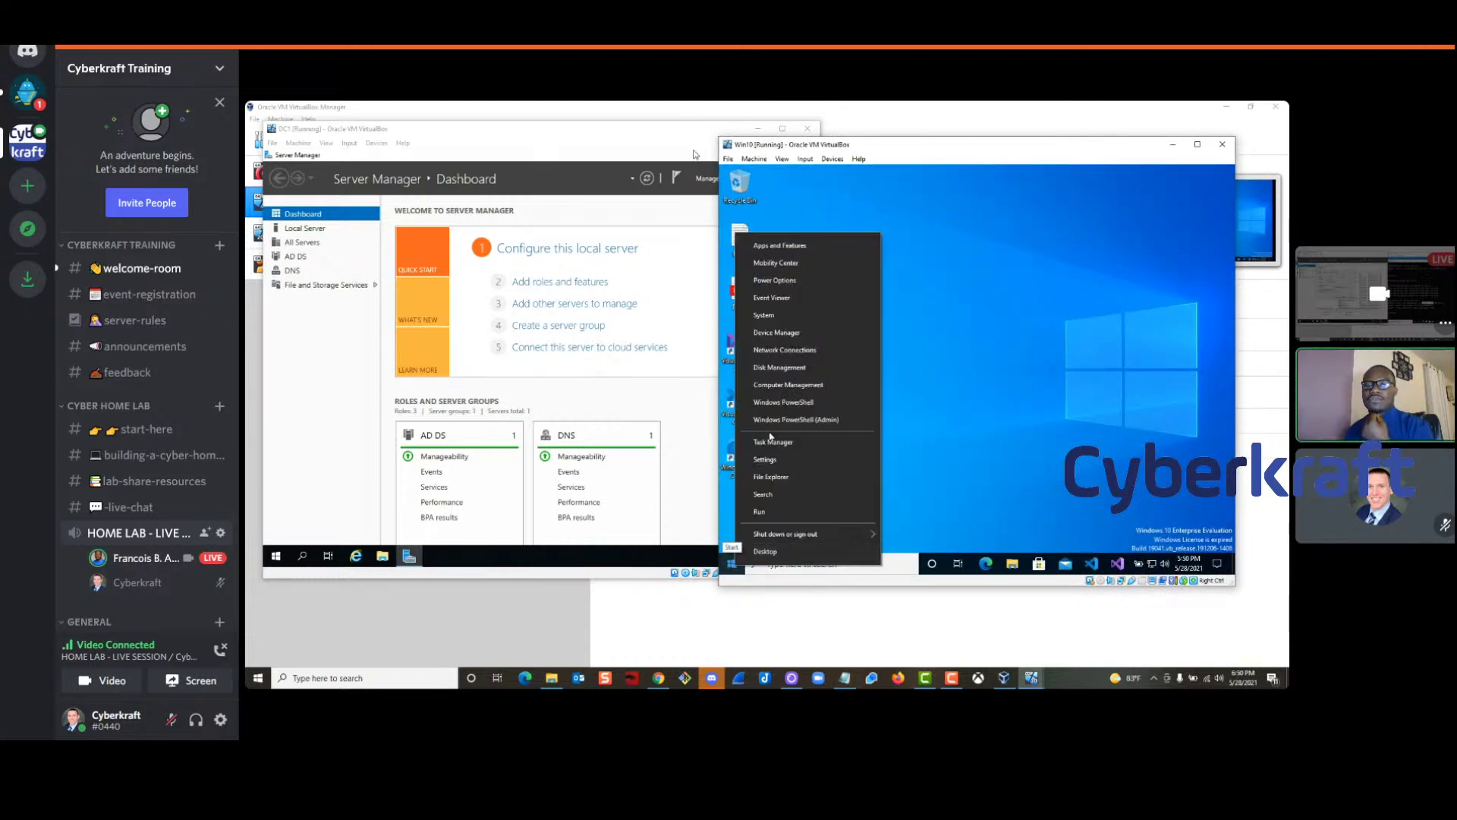
pyautogui.click(789, 315)
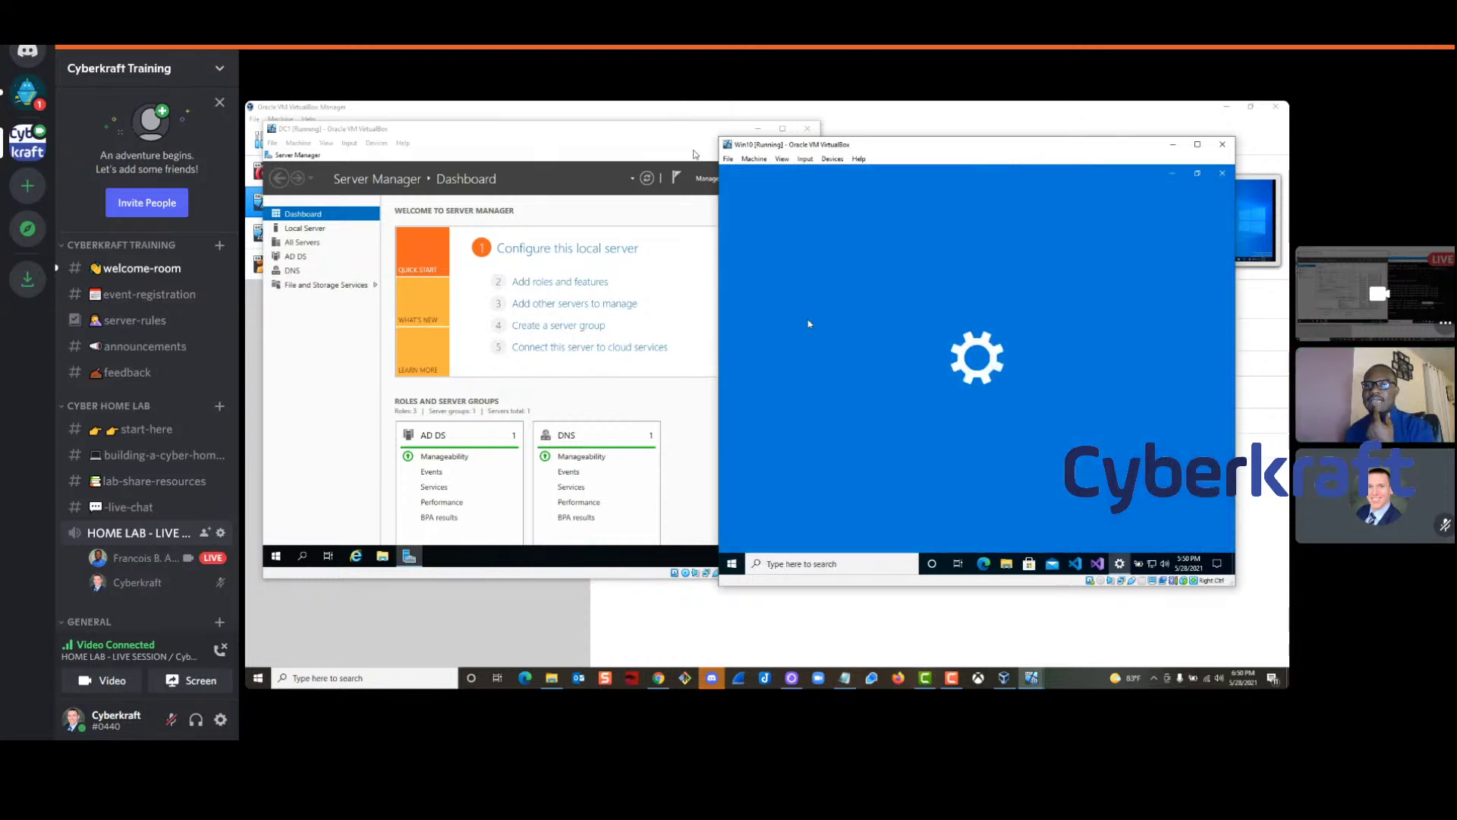
pyautogui.scroll(-10, 1089, 340)
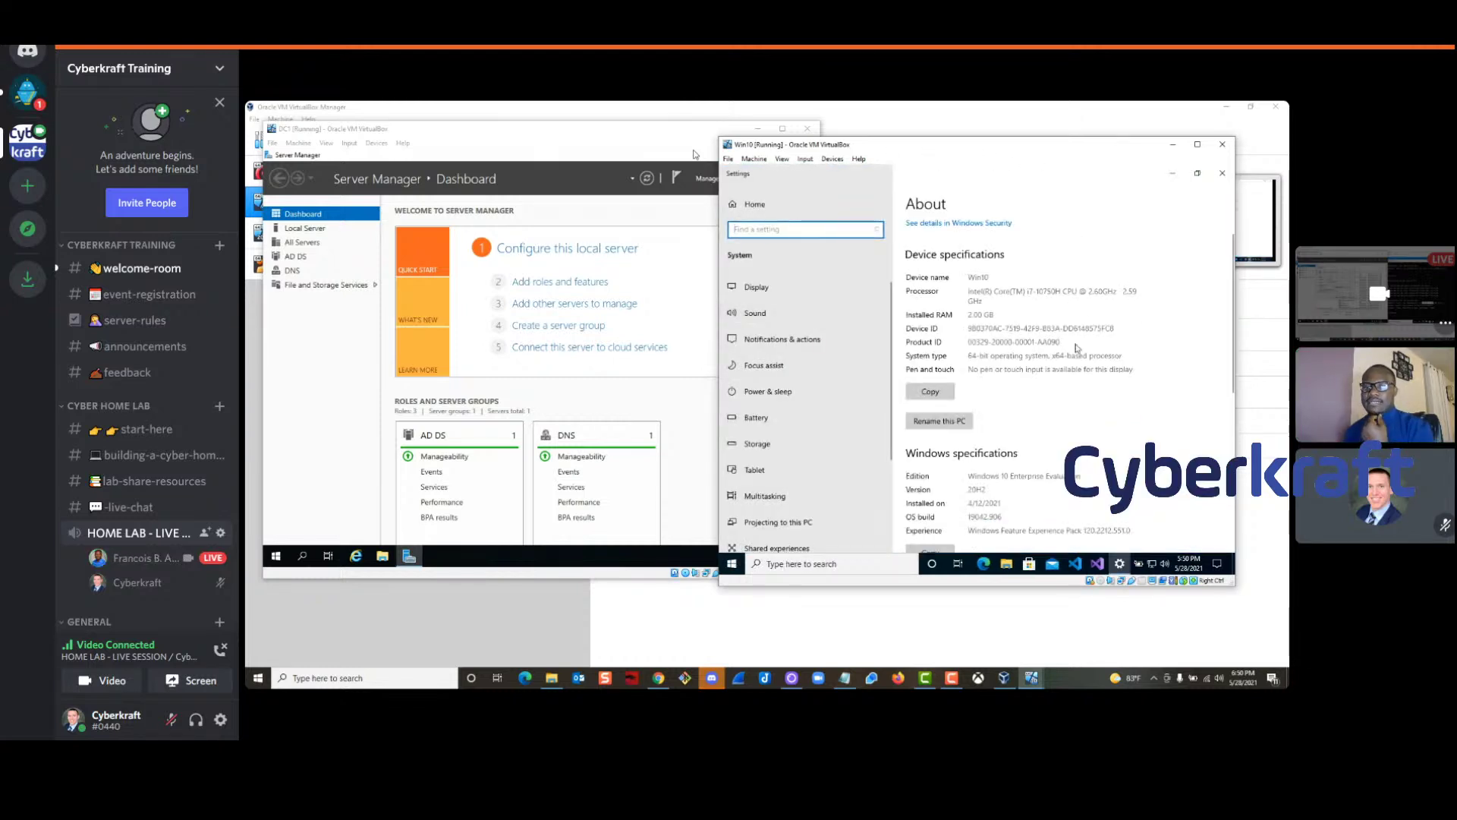
pyautogui.click(931, 462)
pyautogui.hotkey('ctrl', 'shift', 'Tab')
pyautogui.hotkey('ctrl', 'shift', 'Tab')
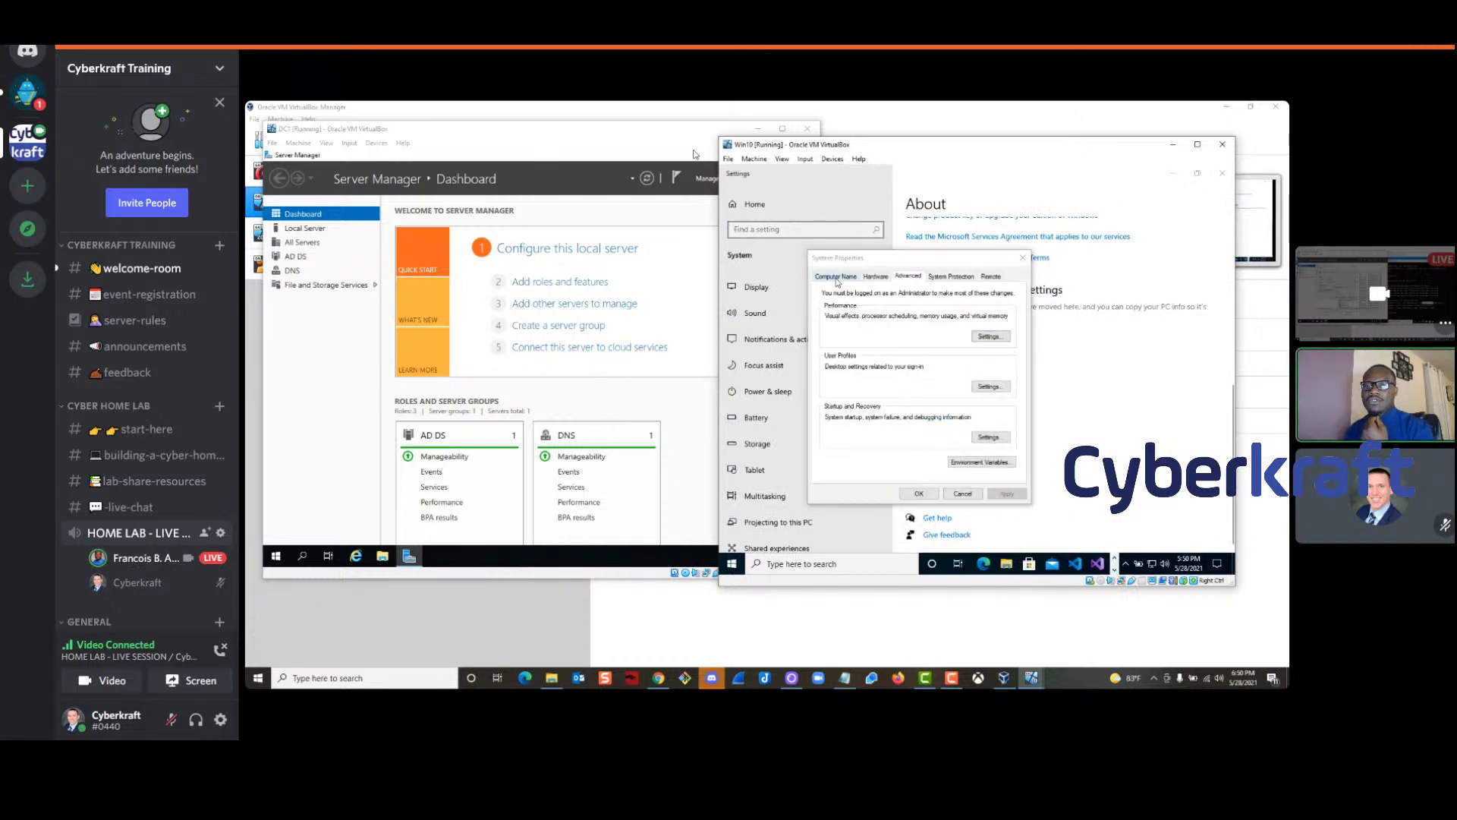
pyautogui.click(986, 410)
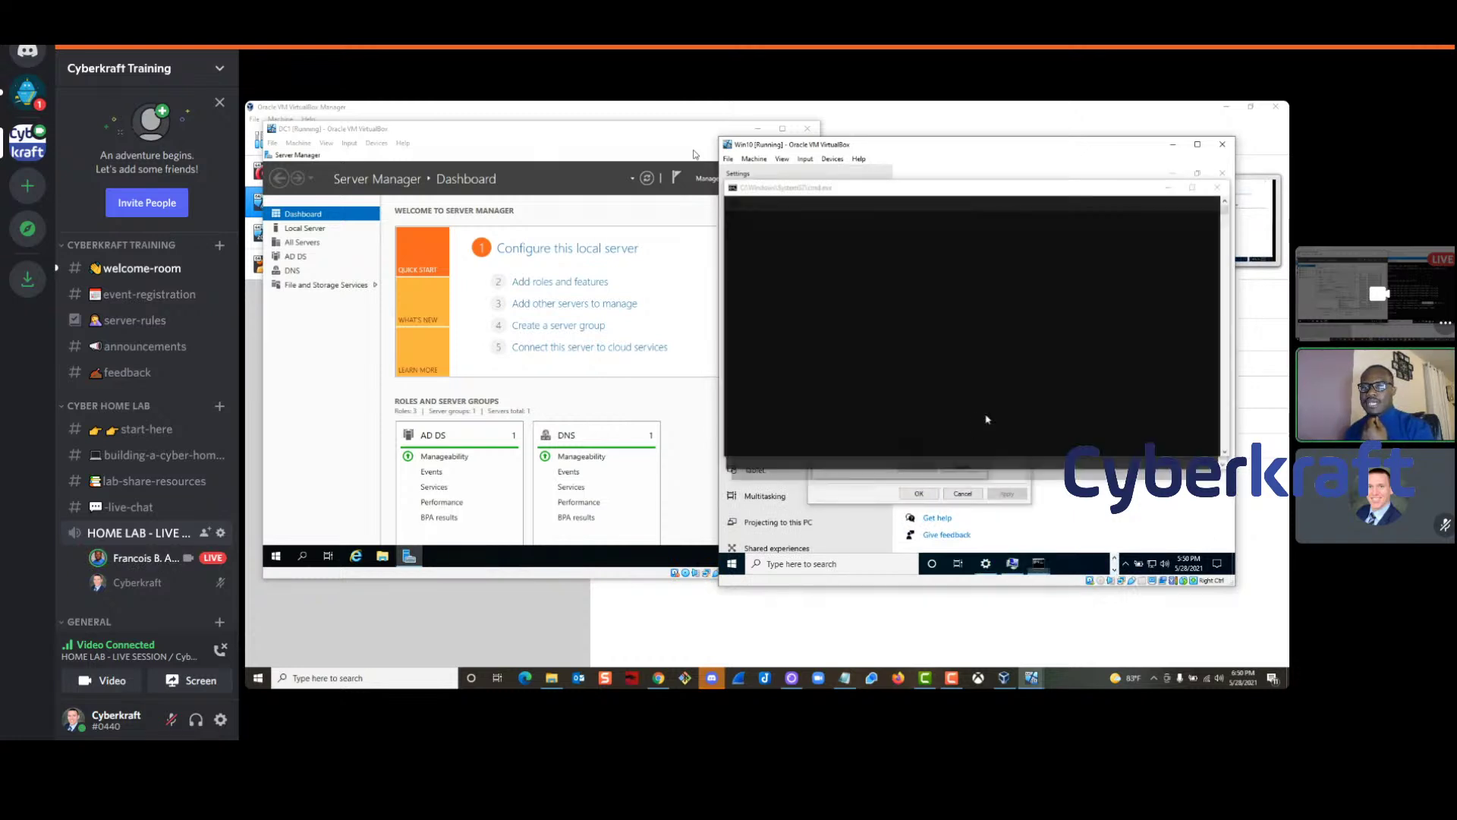
pyautogui.moveTo(896, 276); pyautogui.dragTo(940, 255)
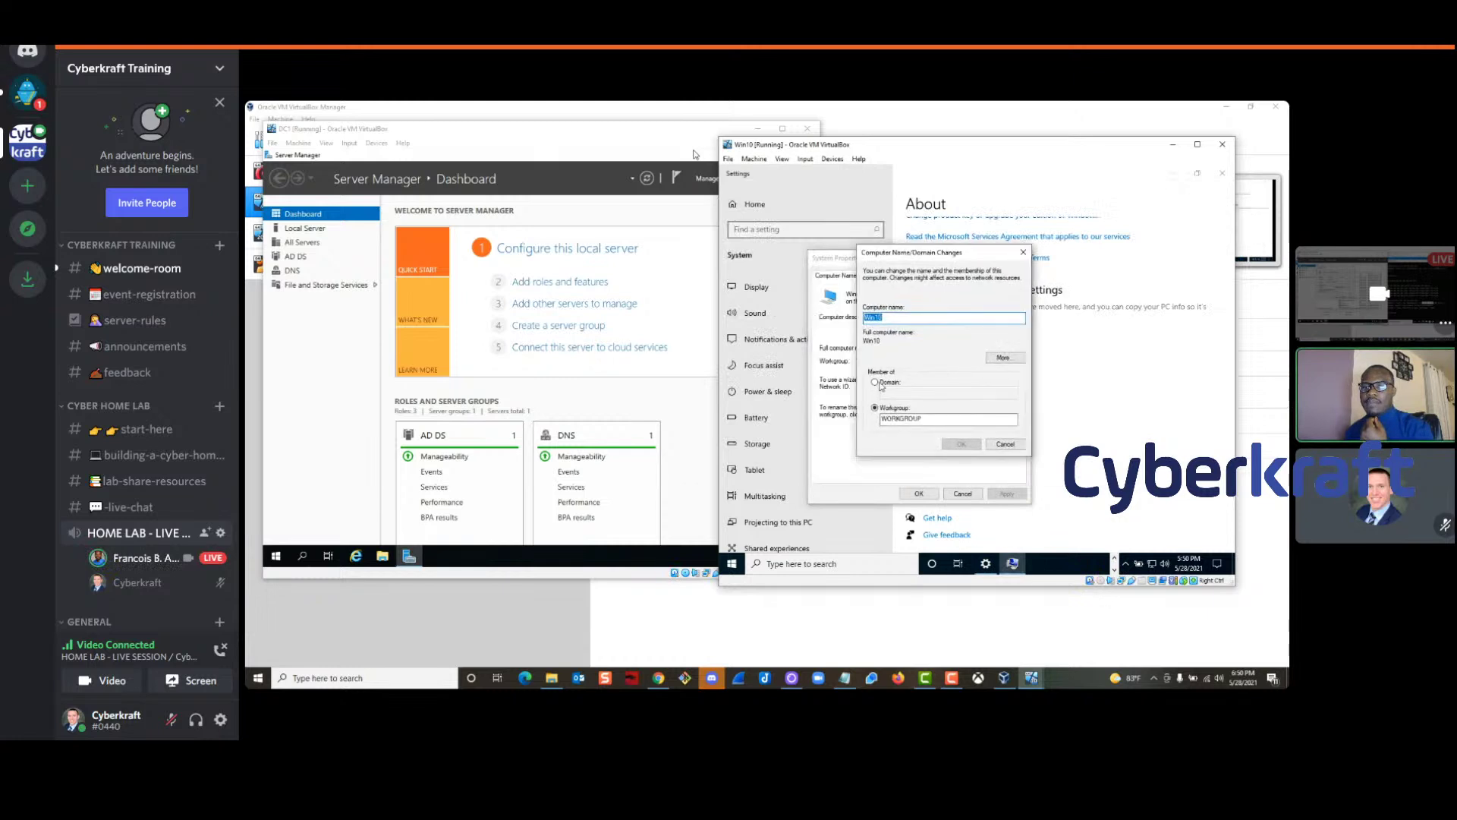
# Make the computer a member of the cyberkraft domain
pyautogui.click(875, 382)
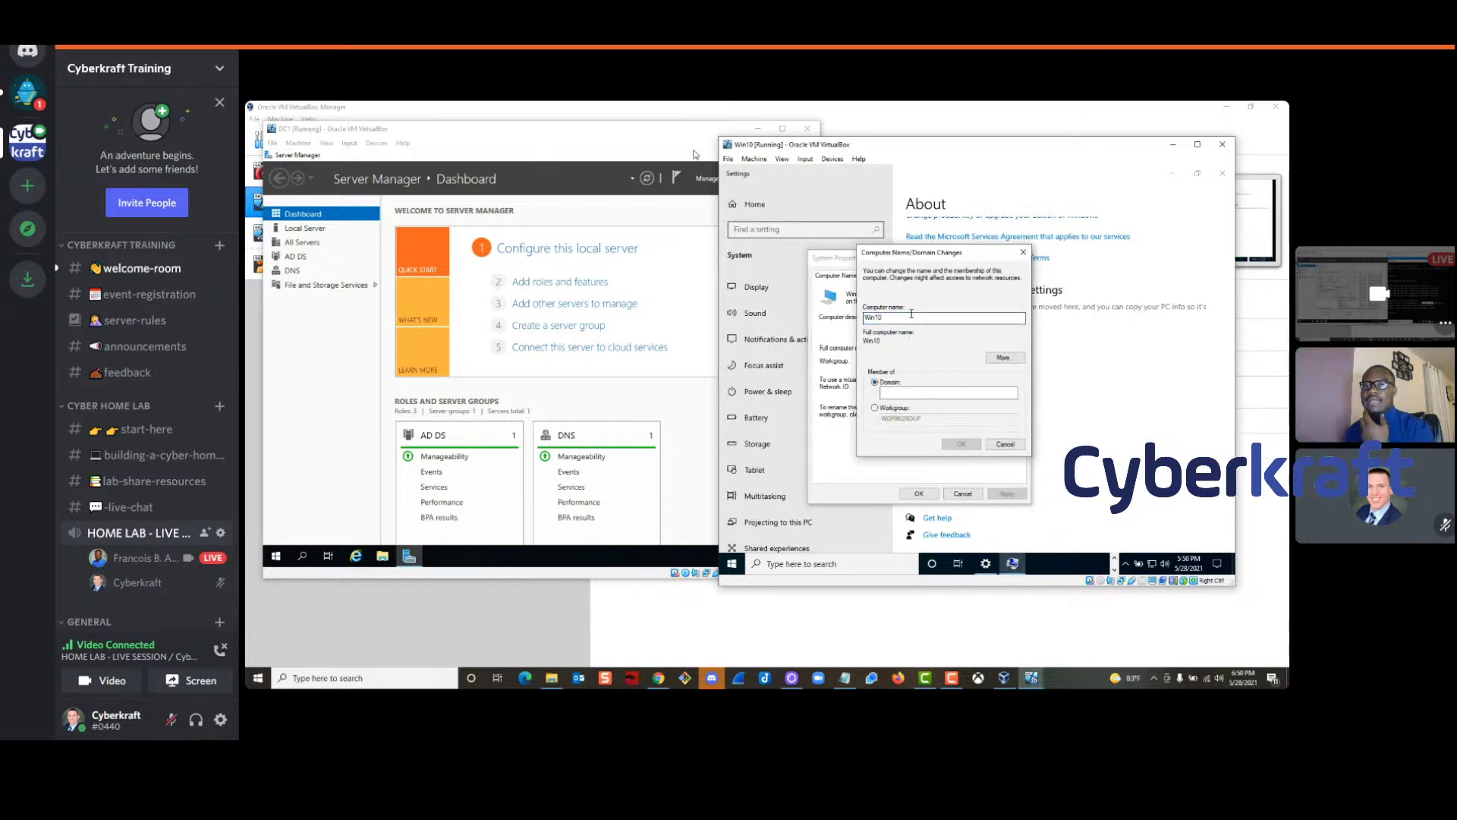
pyautogui.moveTo(931, 253); pyautogui.dragTo(1032, 253)
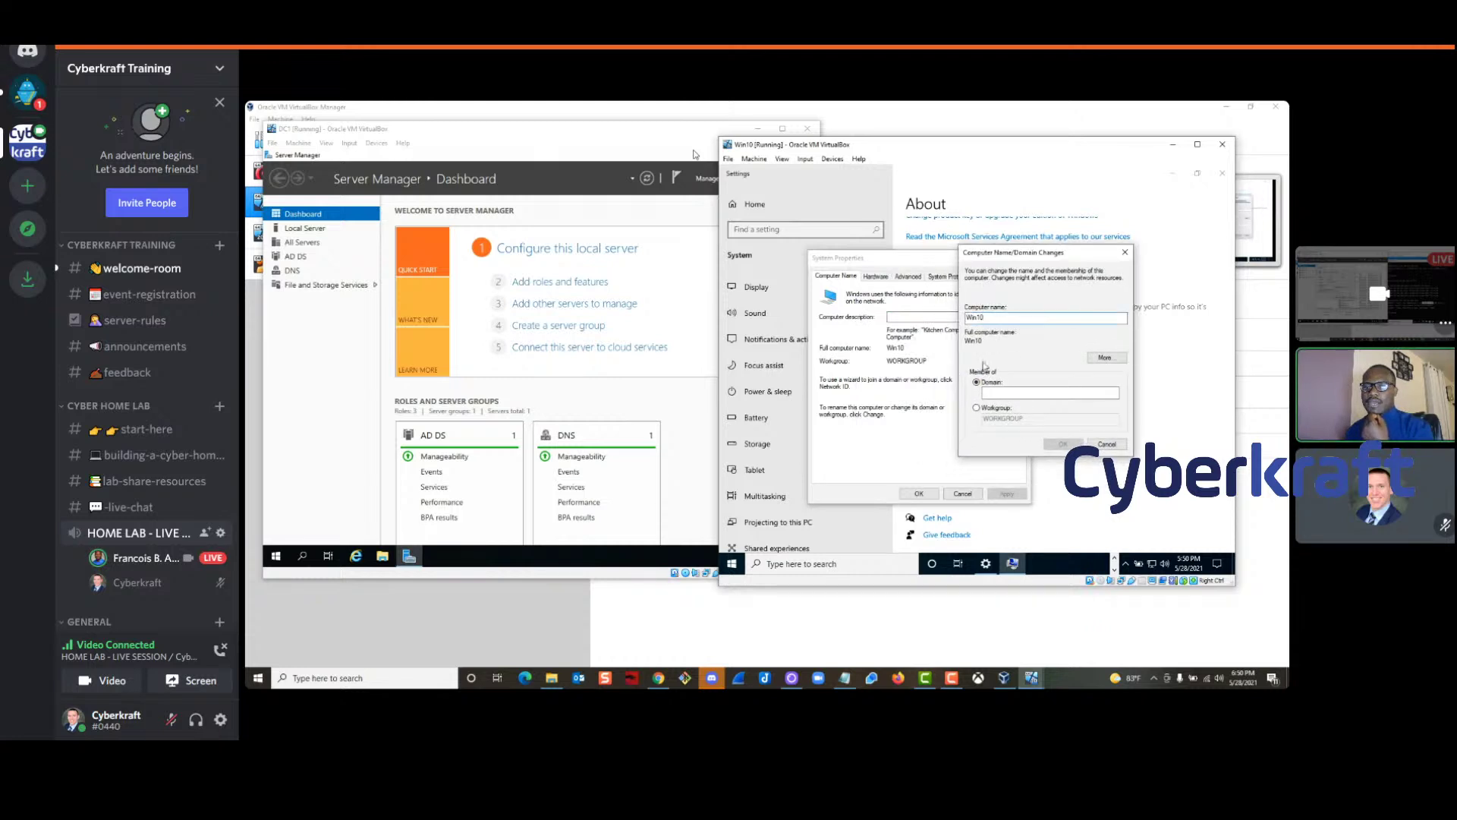
pyautogui.click(994, 394)
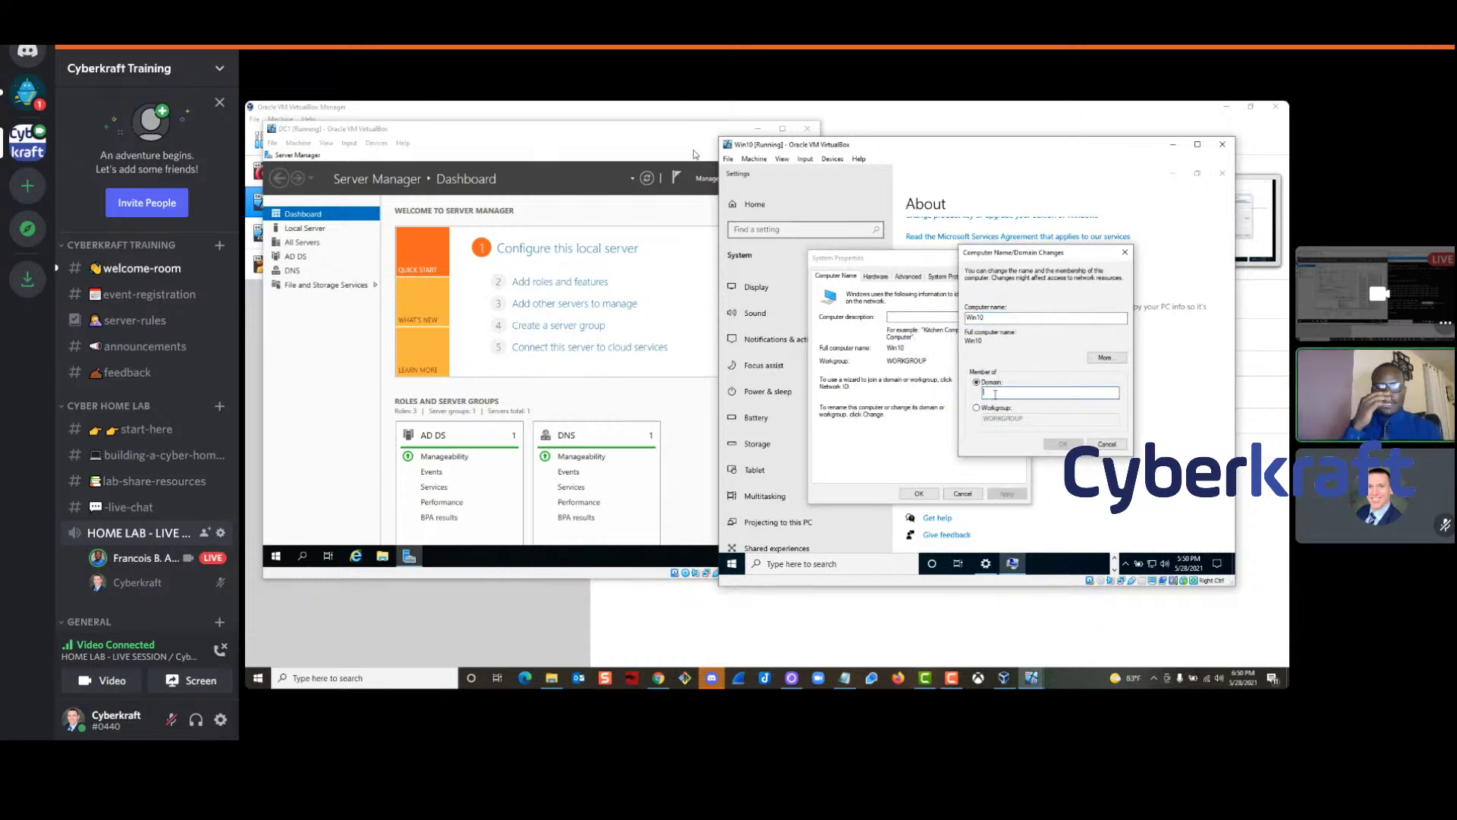
pyautogui.write('cyberkraft')
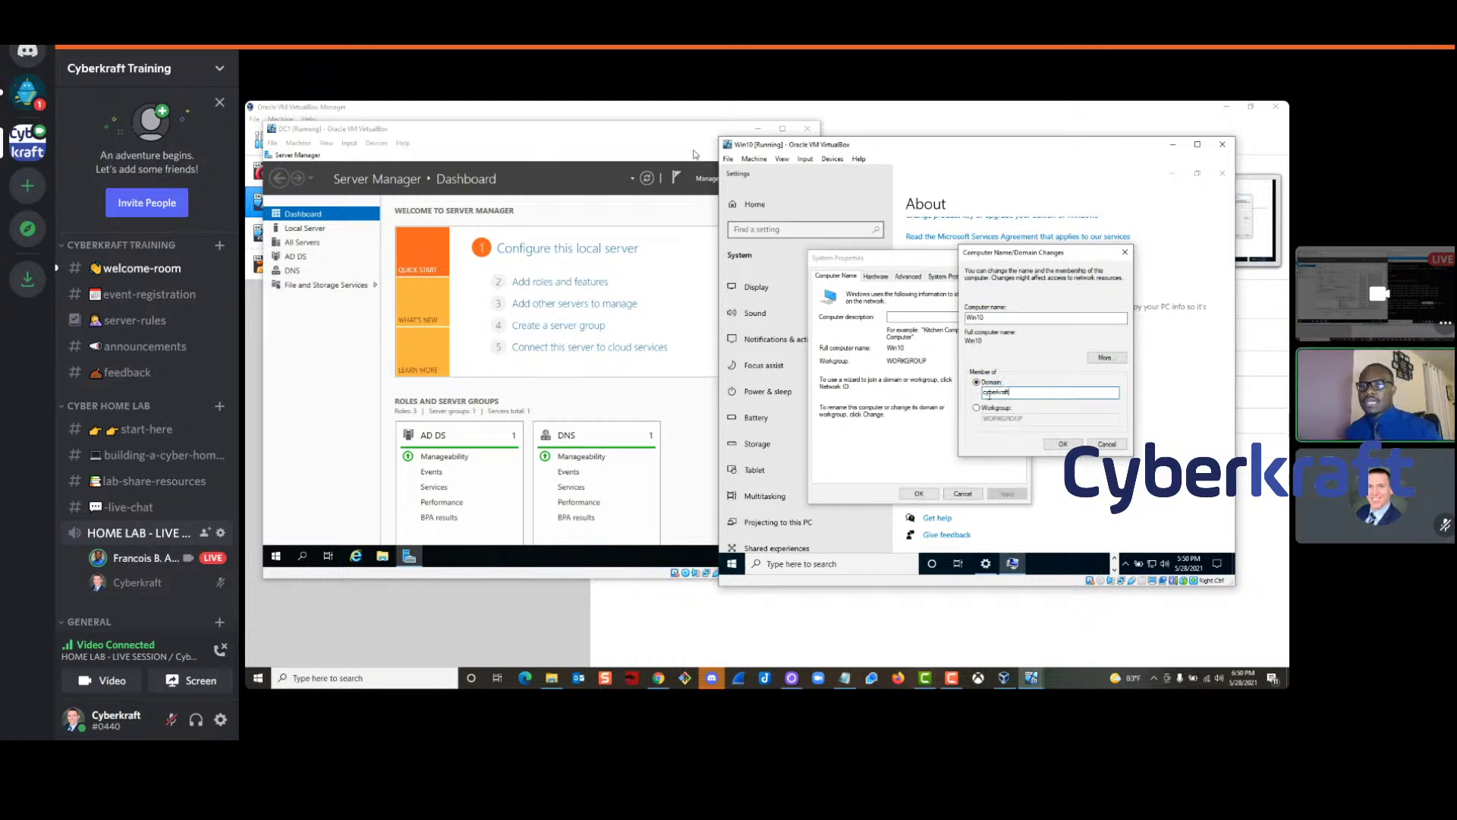
pyautogui.click(1061, 447)
# Submit the domain join and enter Administrator as the credential user name
pyautogui.click(1063, 444)
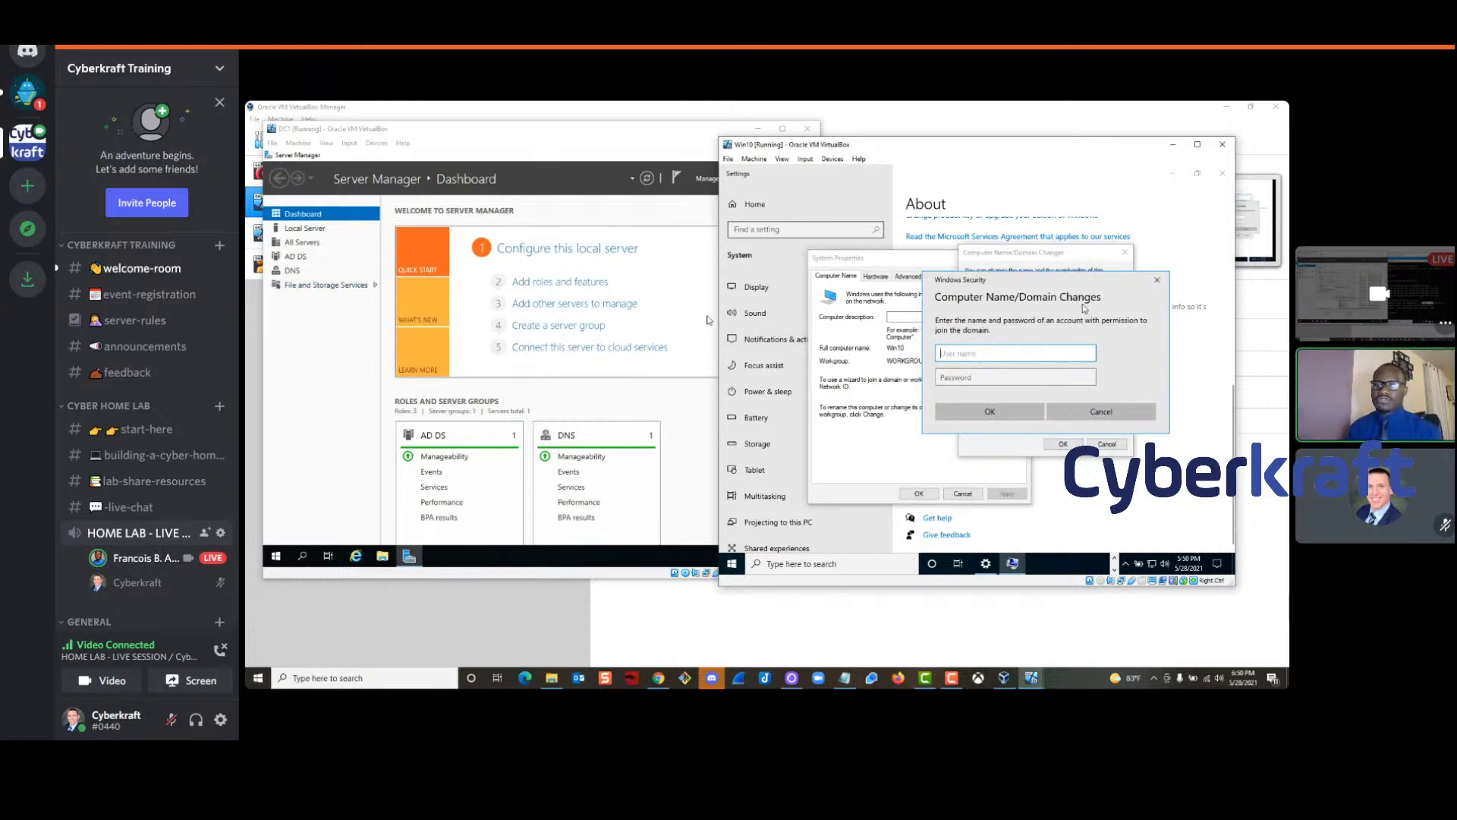
pyautogui.write('Administrator')
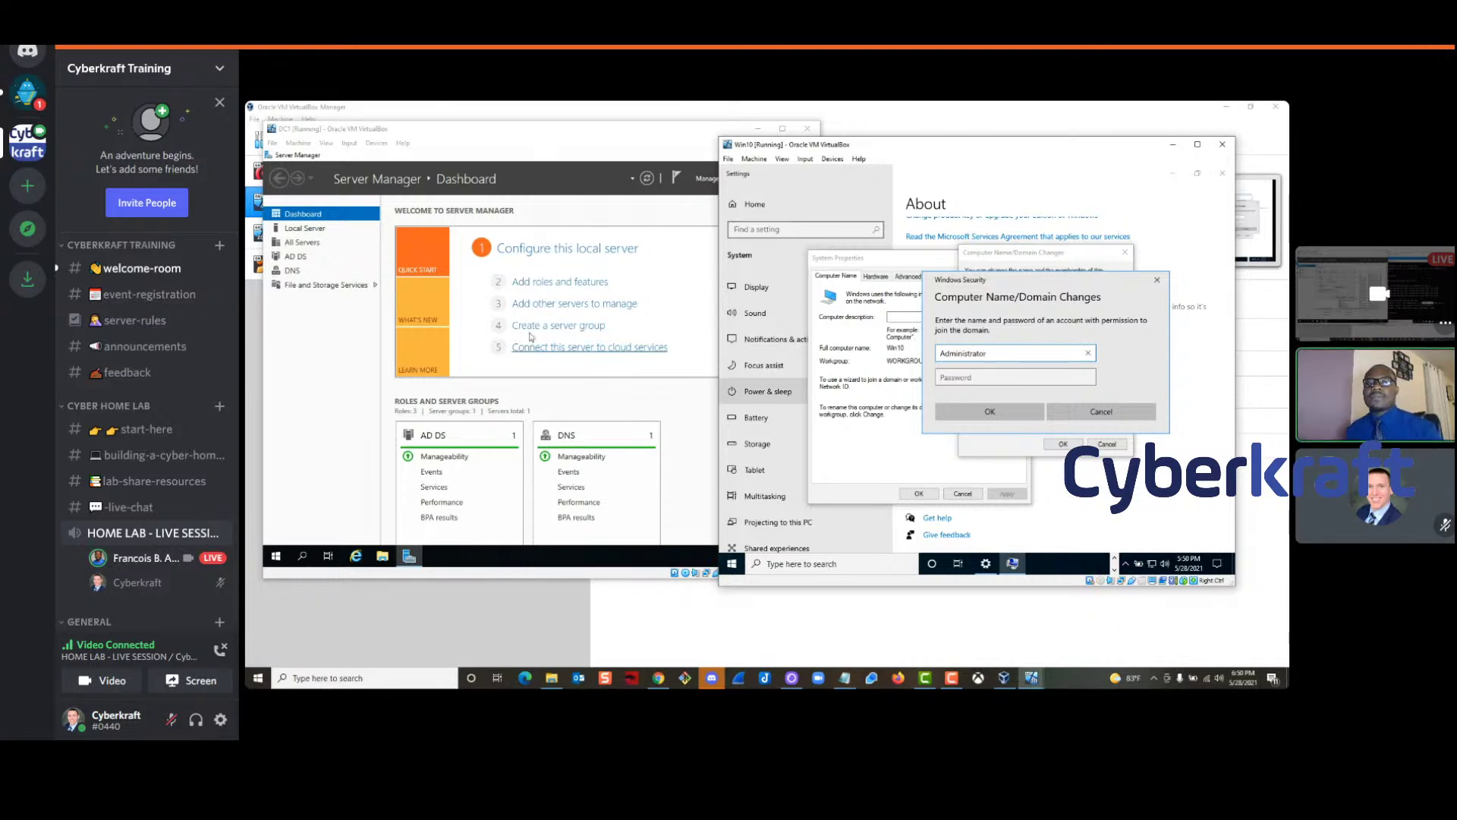
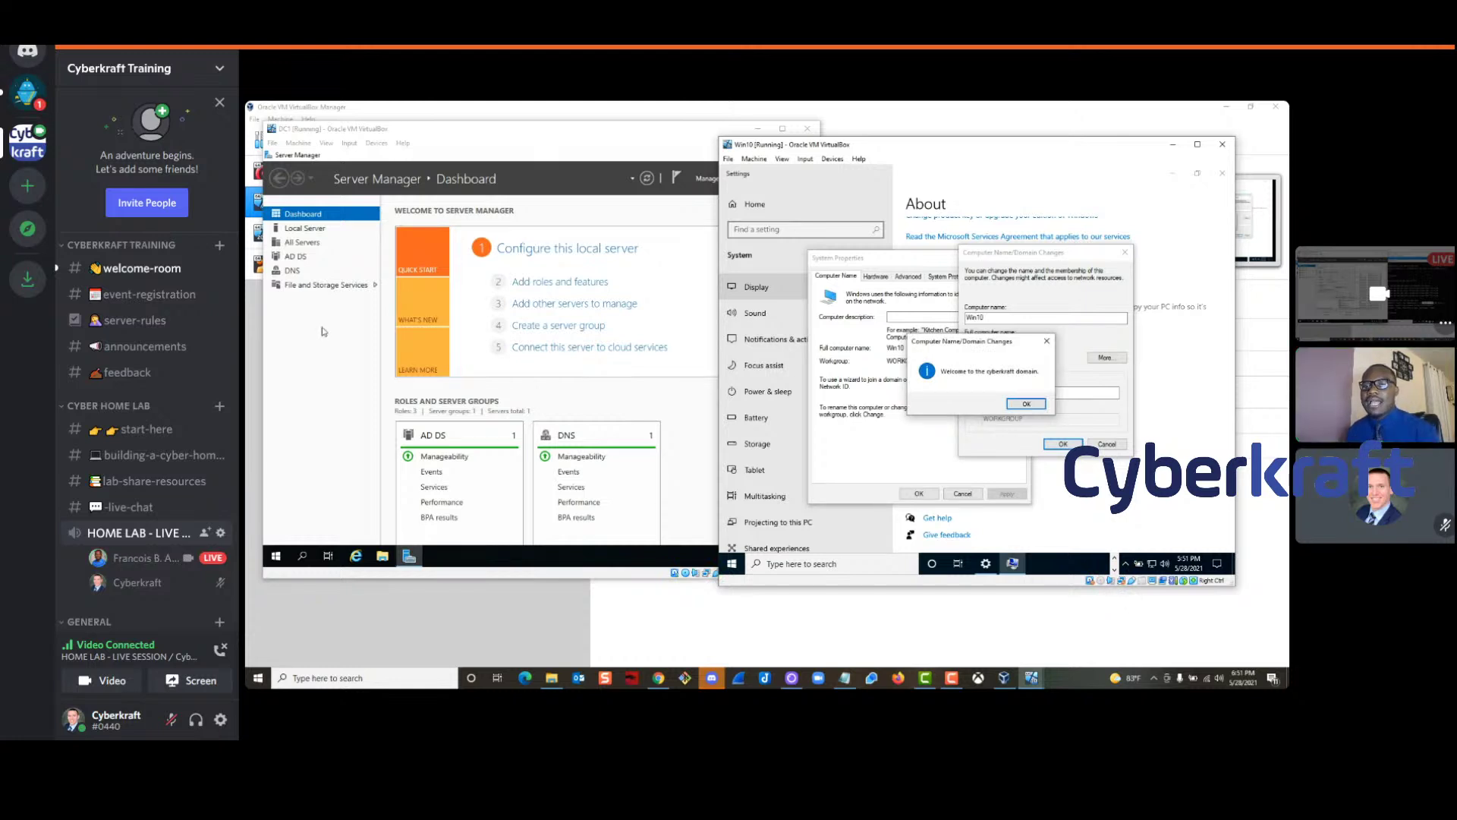
# Accept the cyberkraft domain welcome and restart notices, close System Properties, and restart Win10 now
pyautogui.moveTo(961, 341); pyautogui.dragTo(972, 326)
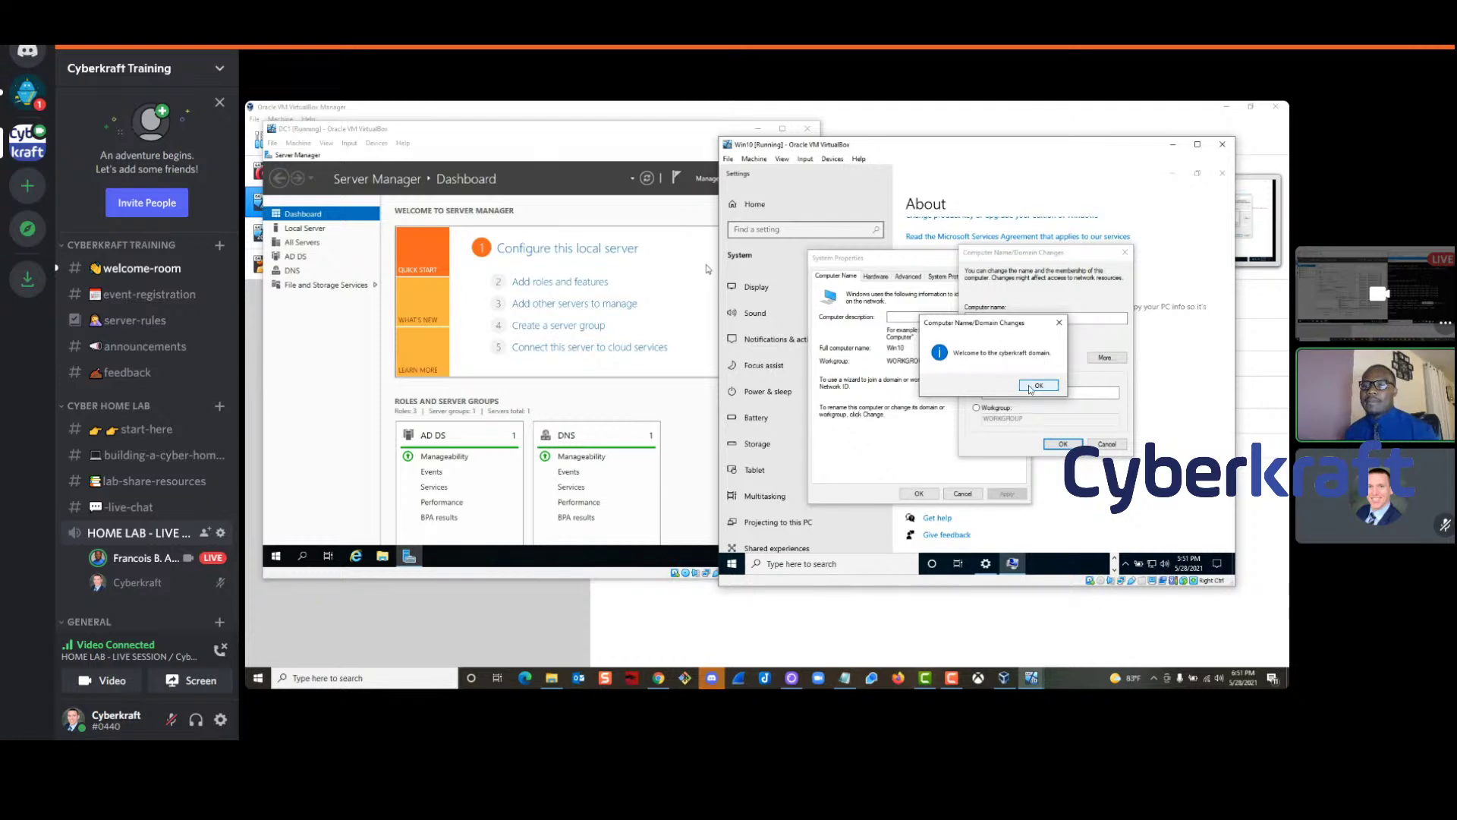
pyautogui.click(1034, 386)
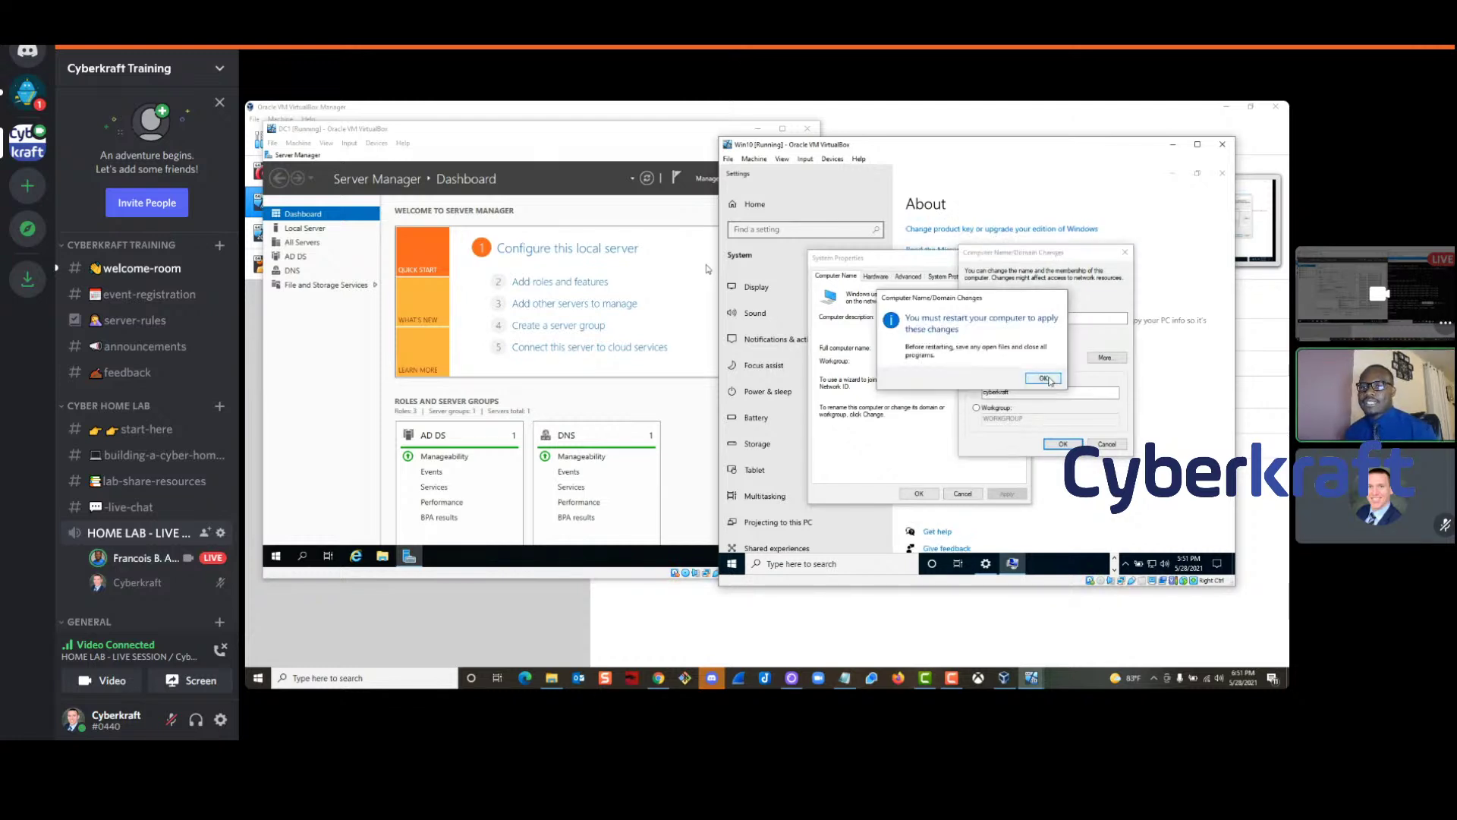
pyautogui.click(1041, 378)
pyautogui.click(917, 493)
pyautogui.click(968, 376)
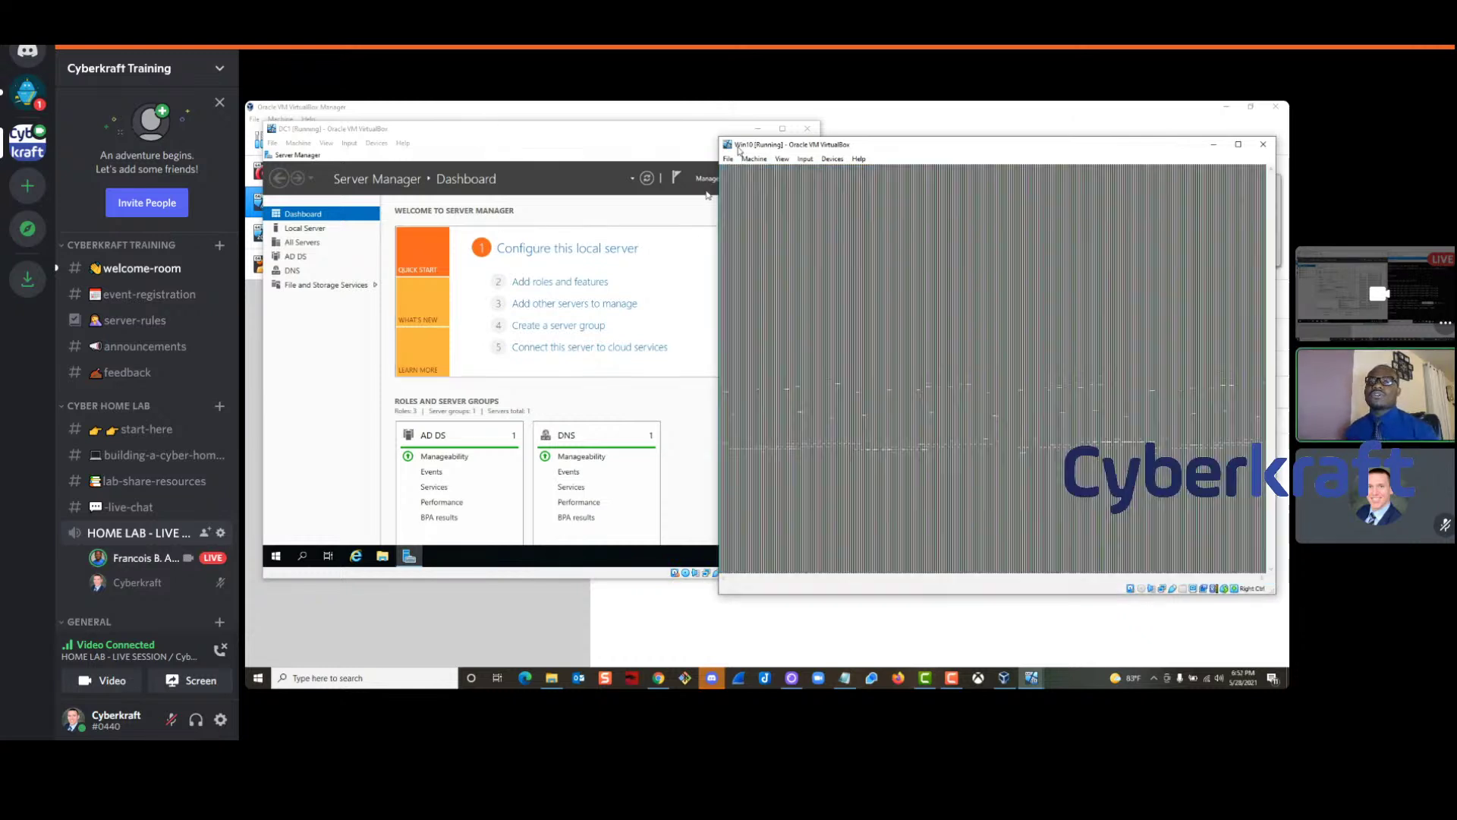
# Switch between the DC1, Win10 and VirtualBox Manager windows using the taskbar
pyautogui.click(463, 146)
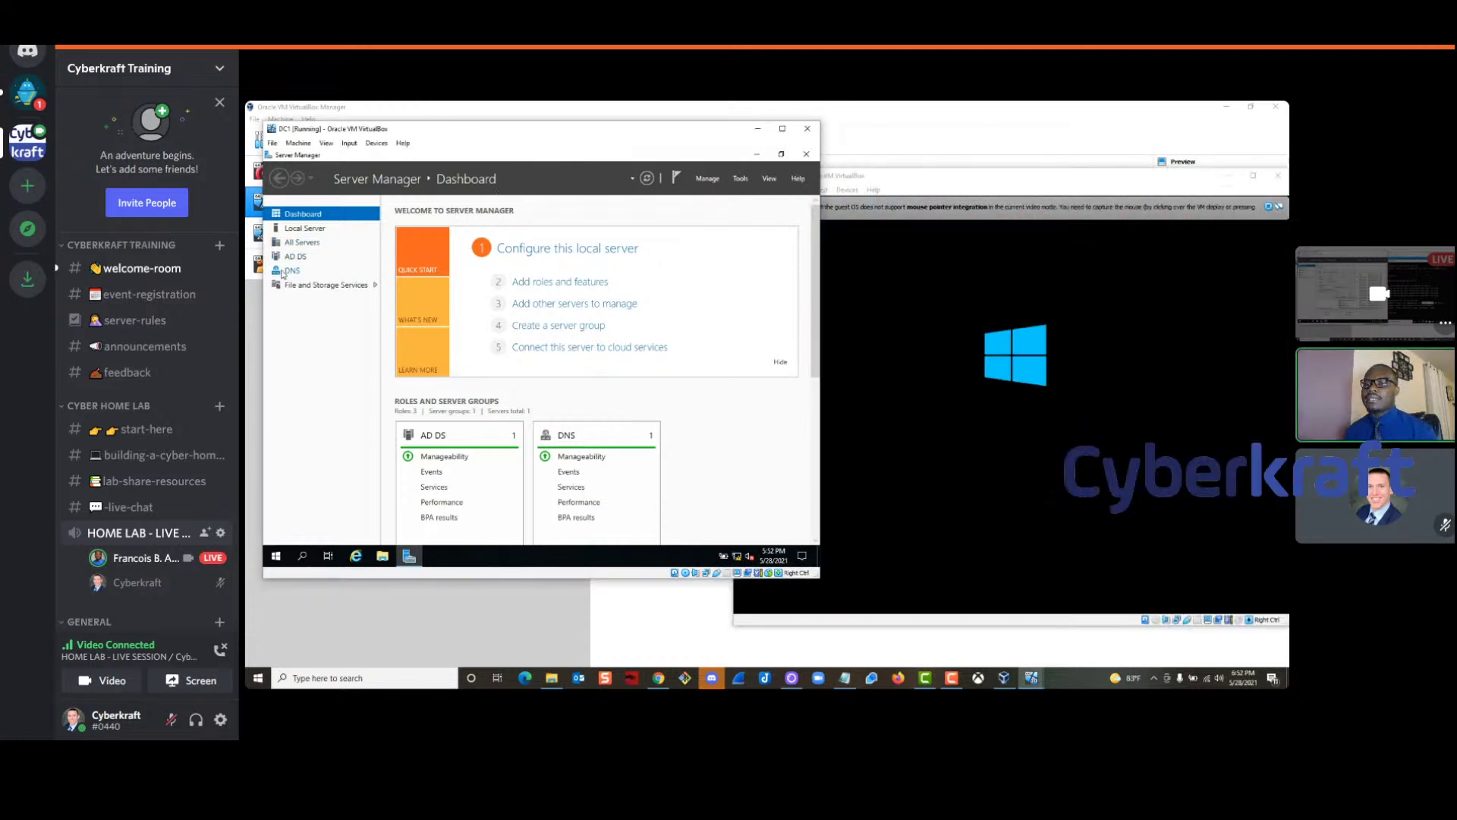
pyautogui.moveTo(1191, 176); pyautogui.dragTo(1150, 143)
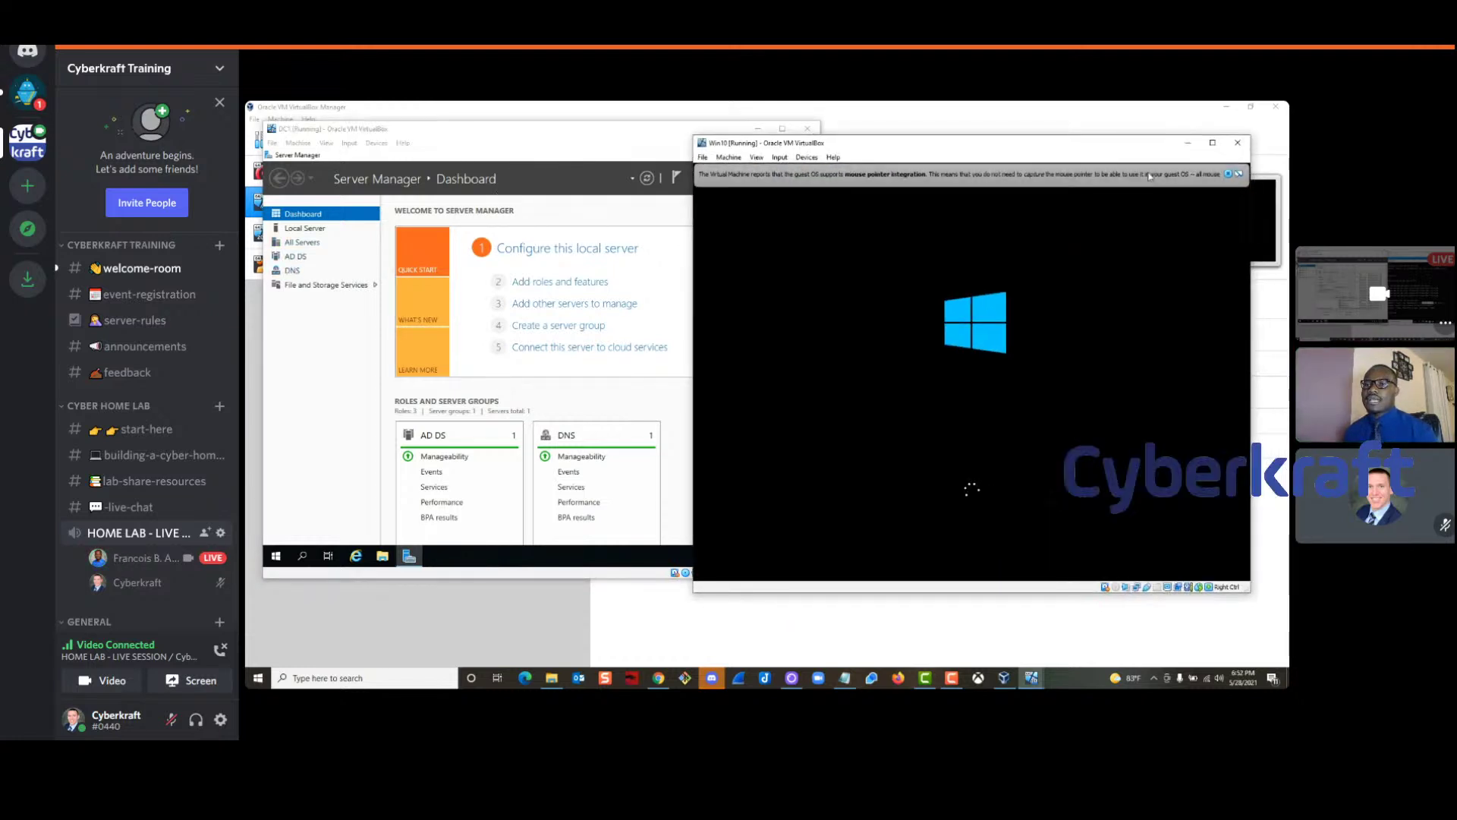
pyautogui.click(1003, 675)
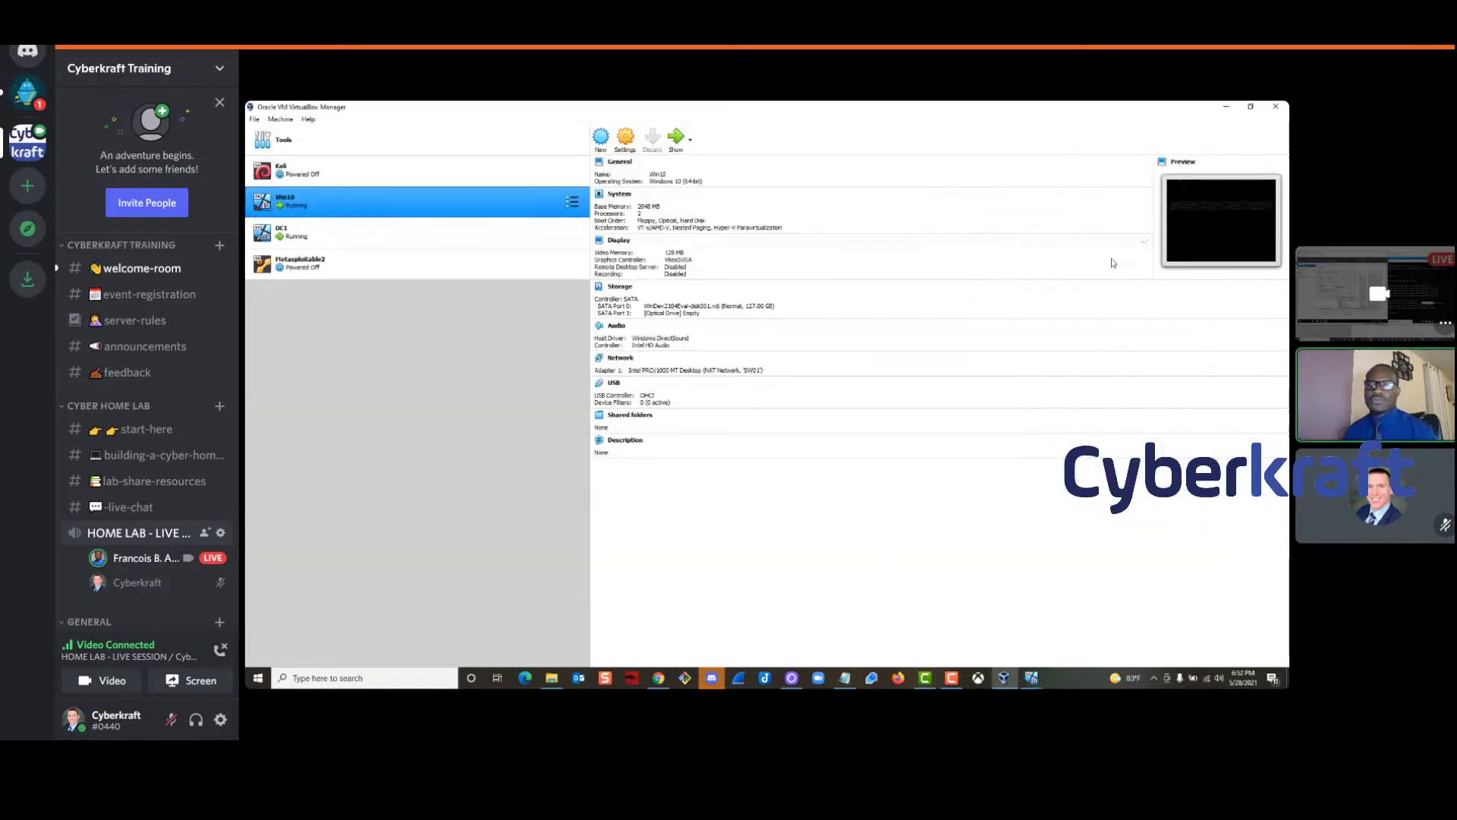
pyautogui.click(1003, 676)
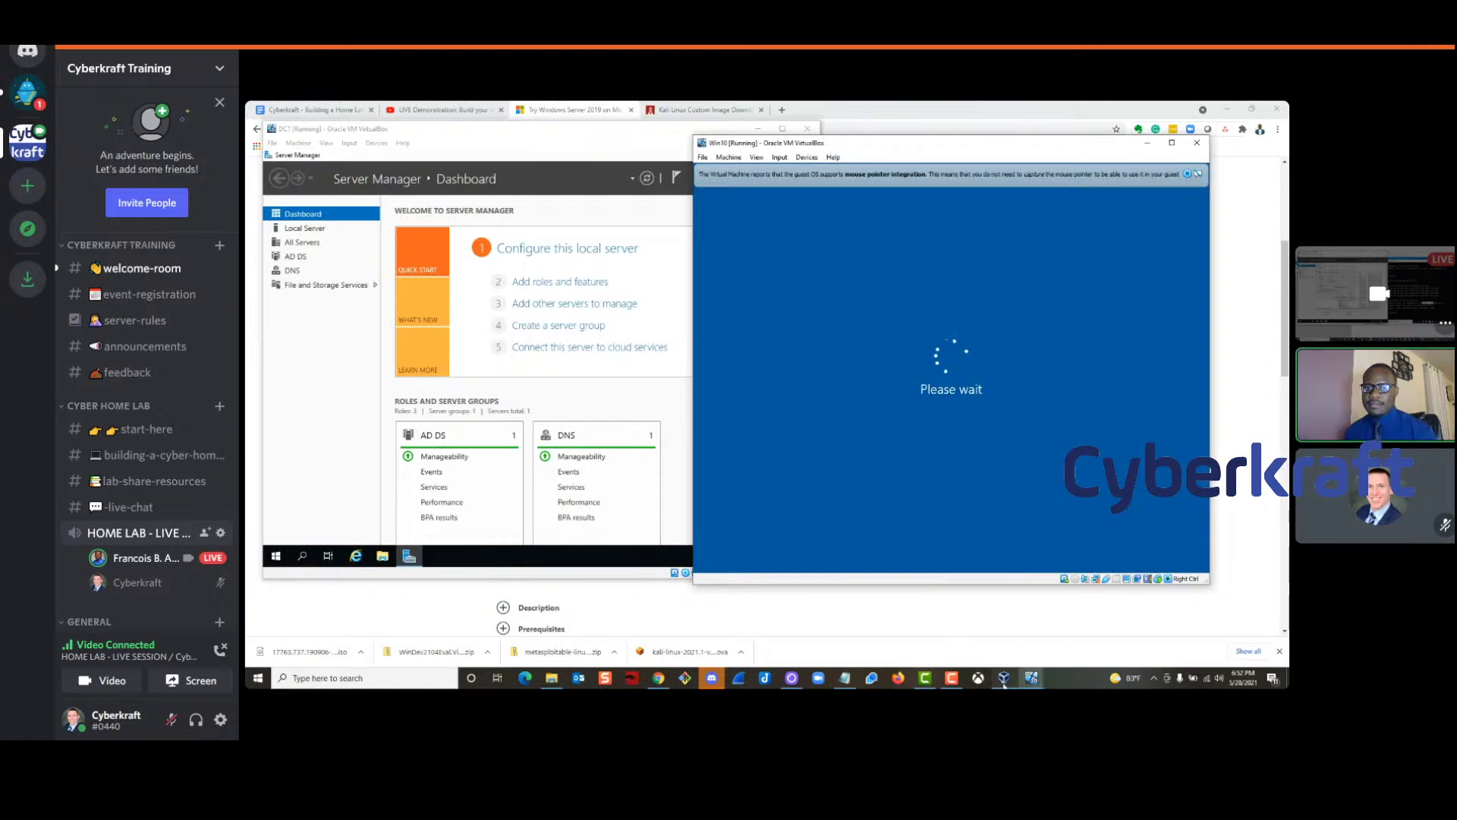
pyautogui.click(1004, 677)
# Bring Win10 to the front, dismiss the mouse-integration bar, and move its window up-left
pyautogui.moveTo(1032, 682)
pyautogui.click(989, 630)
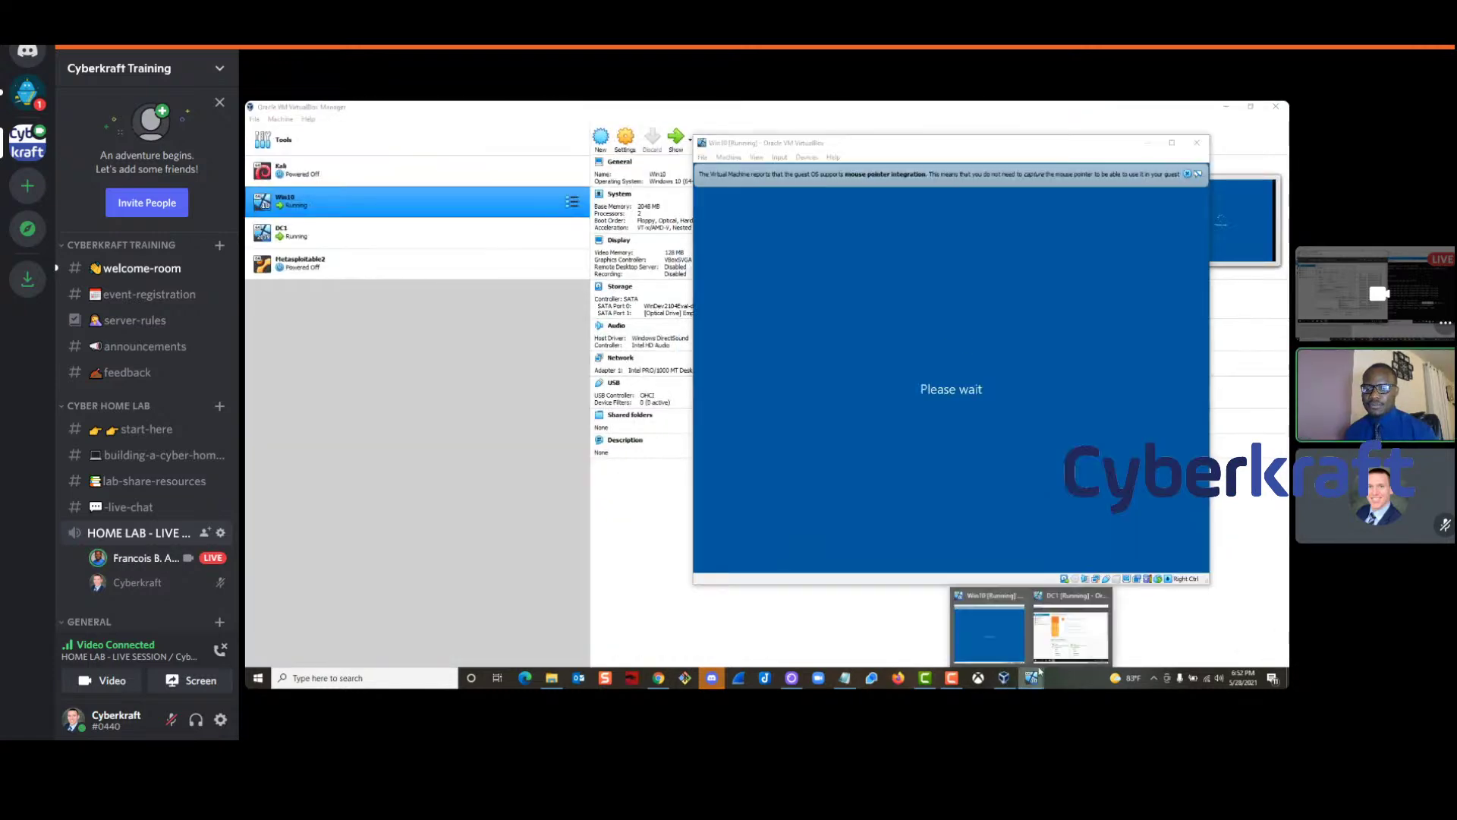
pyautogui.click(1070, 633)
pyautogui.click(958, 163)
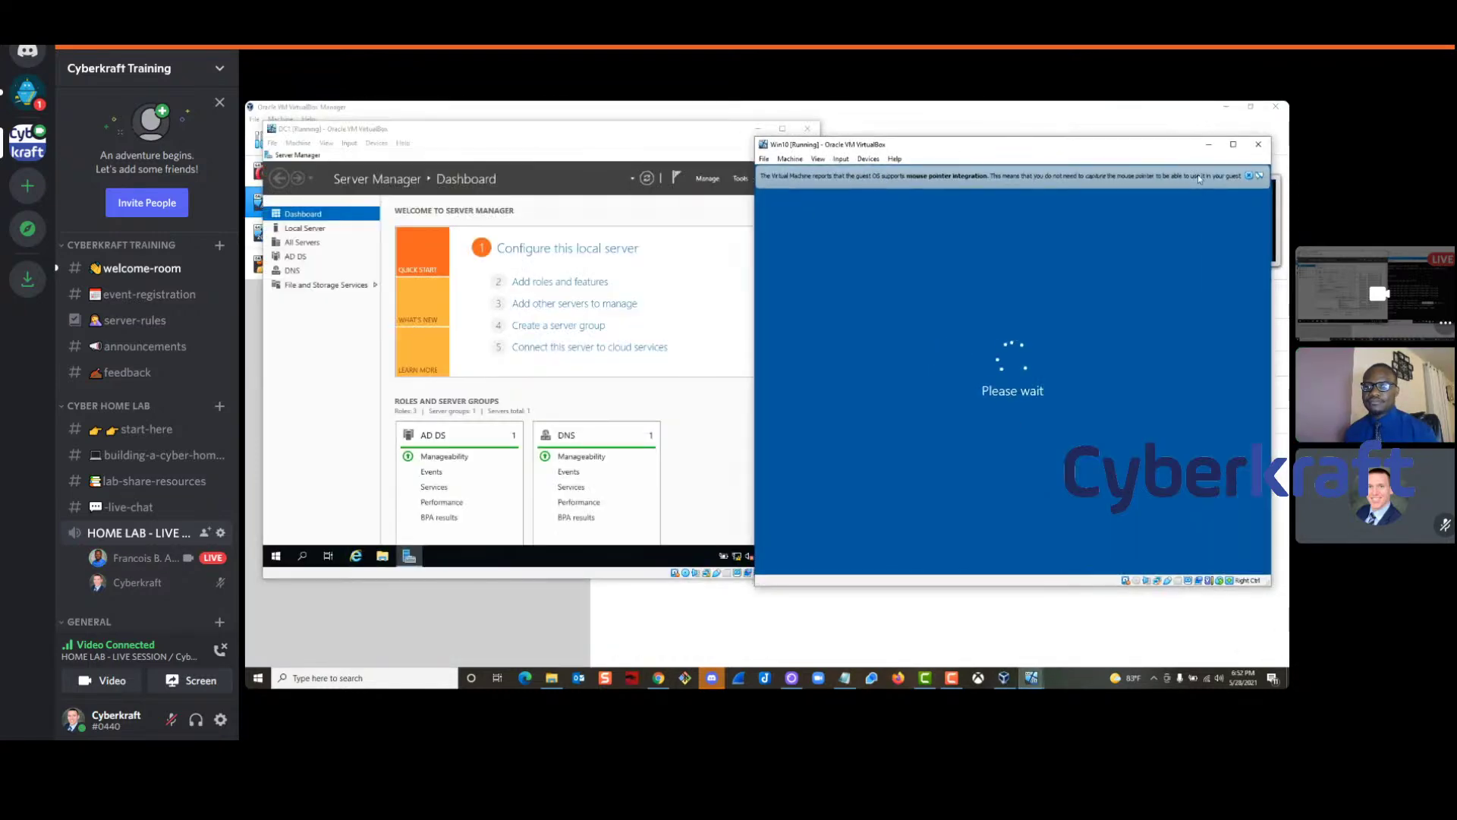
pyautogui.click(1250, 177)
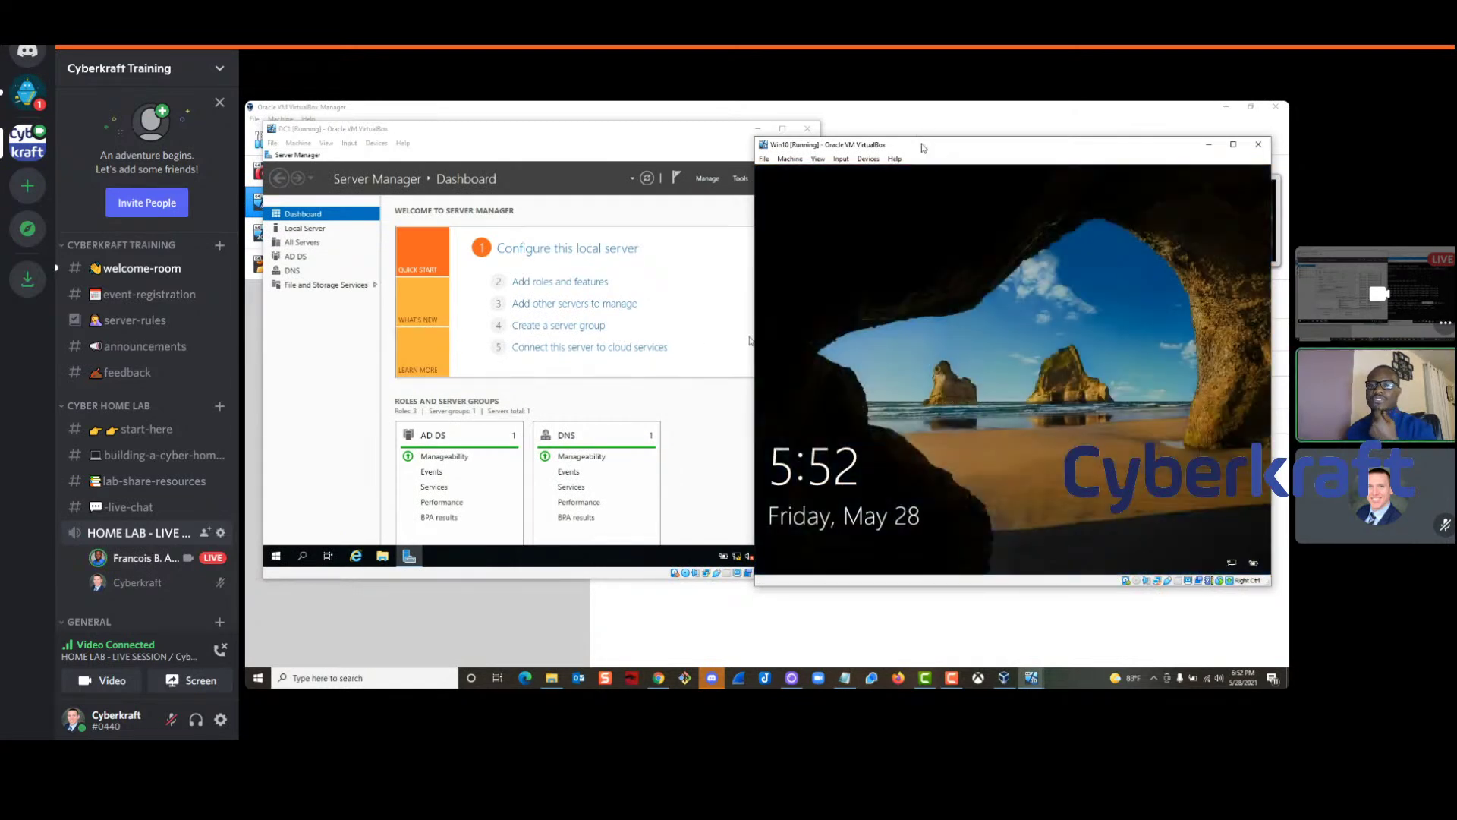
pyautogui.moveTo(923, 147); pyautogui.dragTo(909, 125)
# Sign in to Win10 as Other user with a CYBERKRAFT domain username and password
pyautogui.click(914, 235)
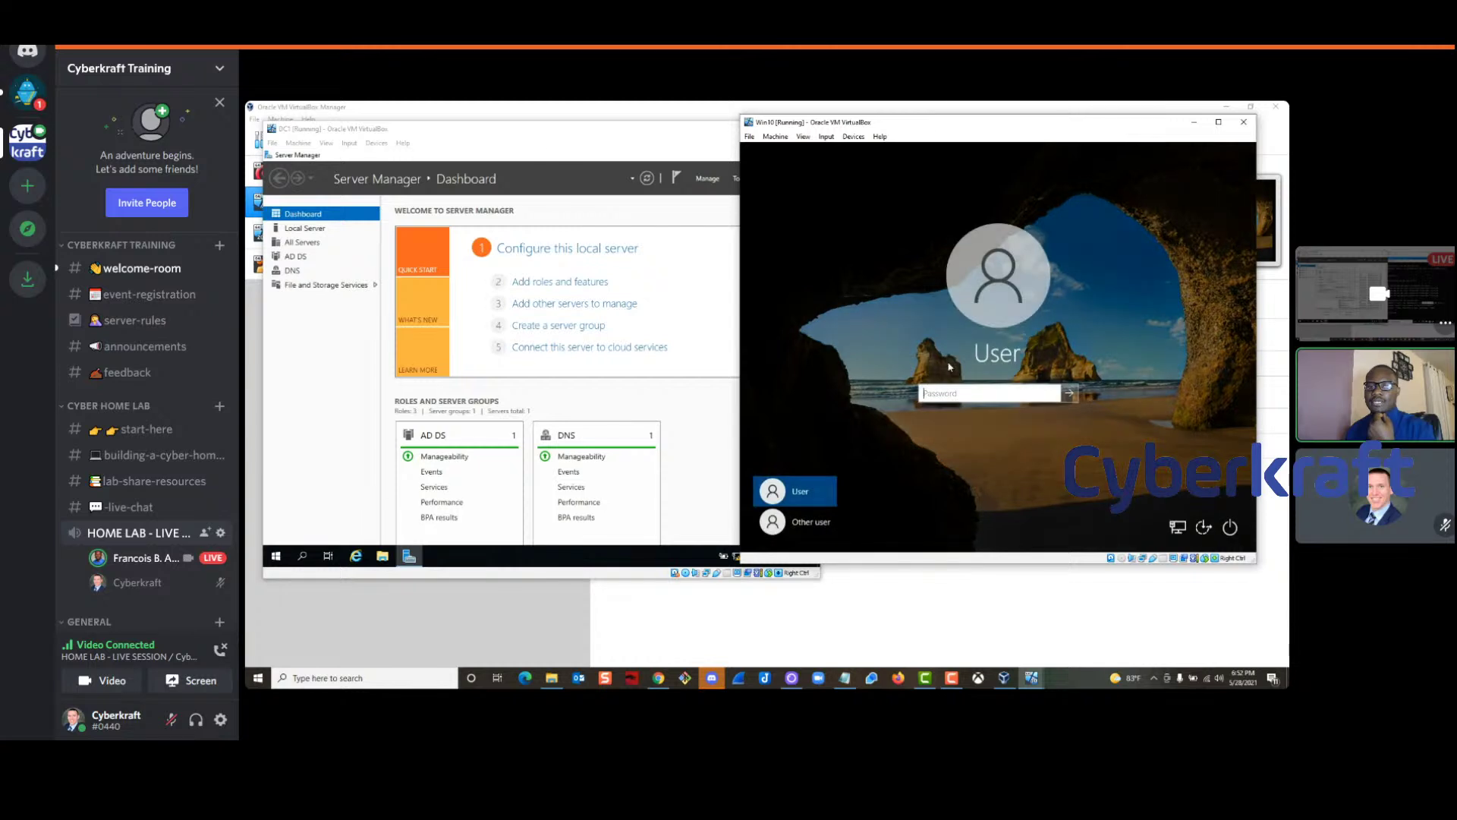
pyautogui.click(806, 531)
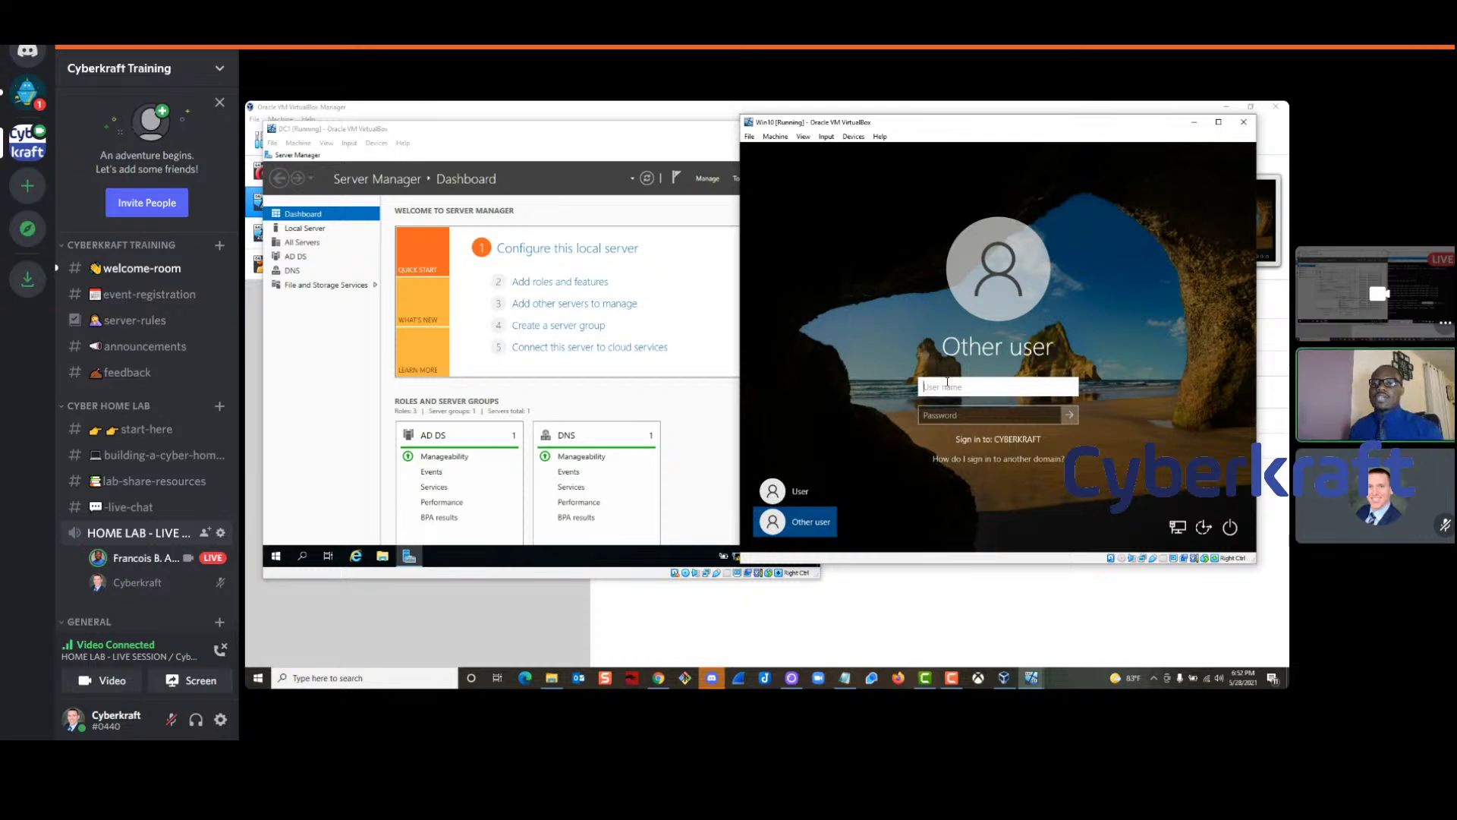
pyautogui.write('francois')
pyautogui.press('Tab')
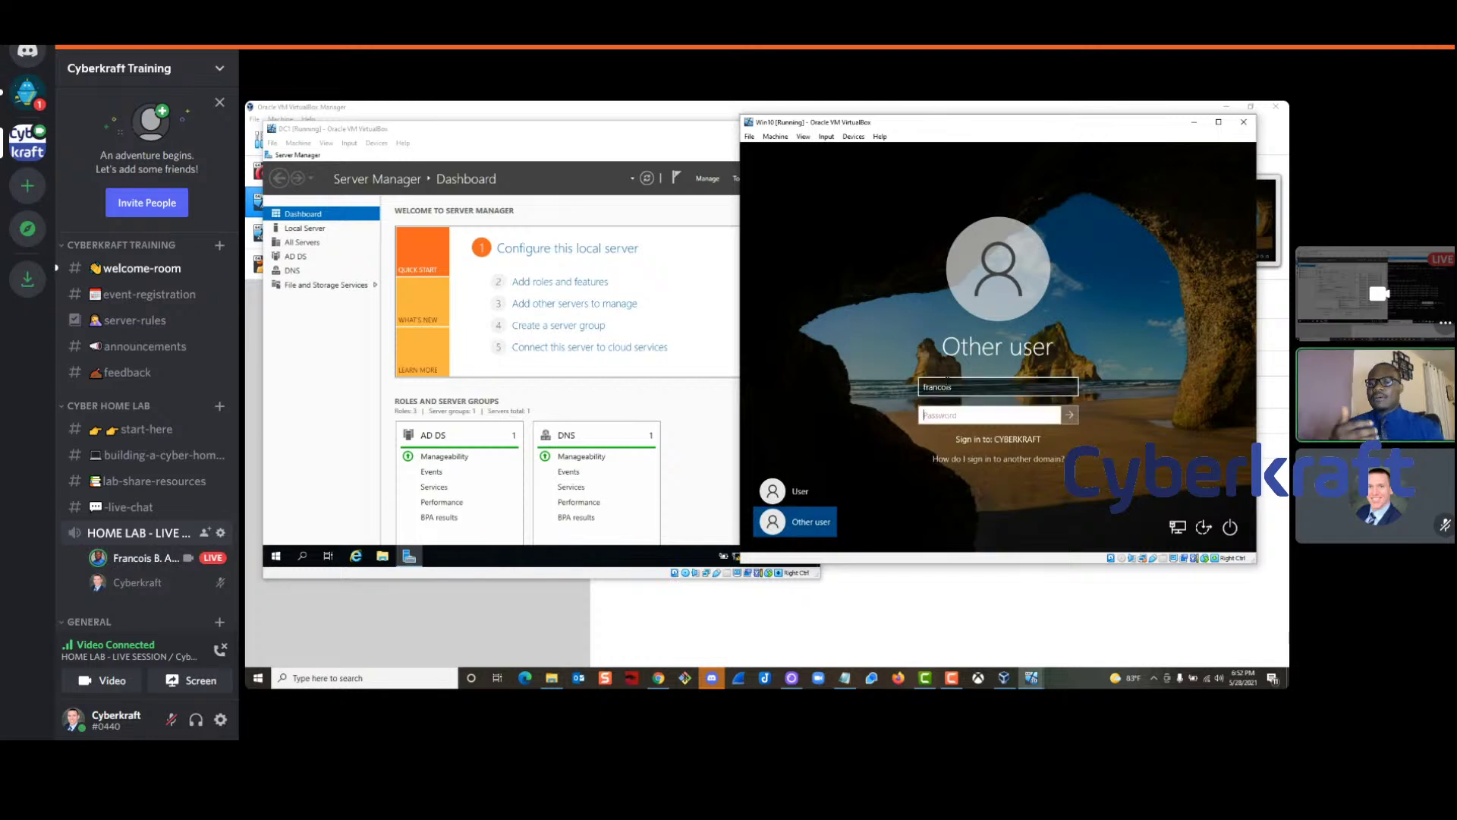
pyautogui.write('•••••••••••')
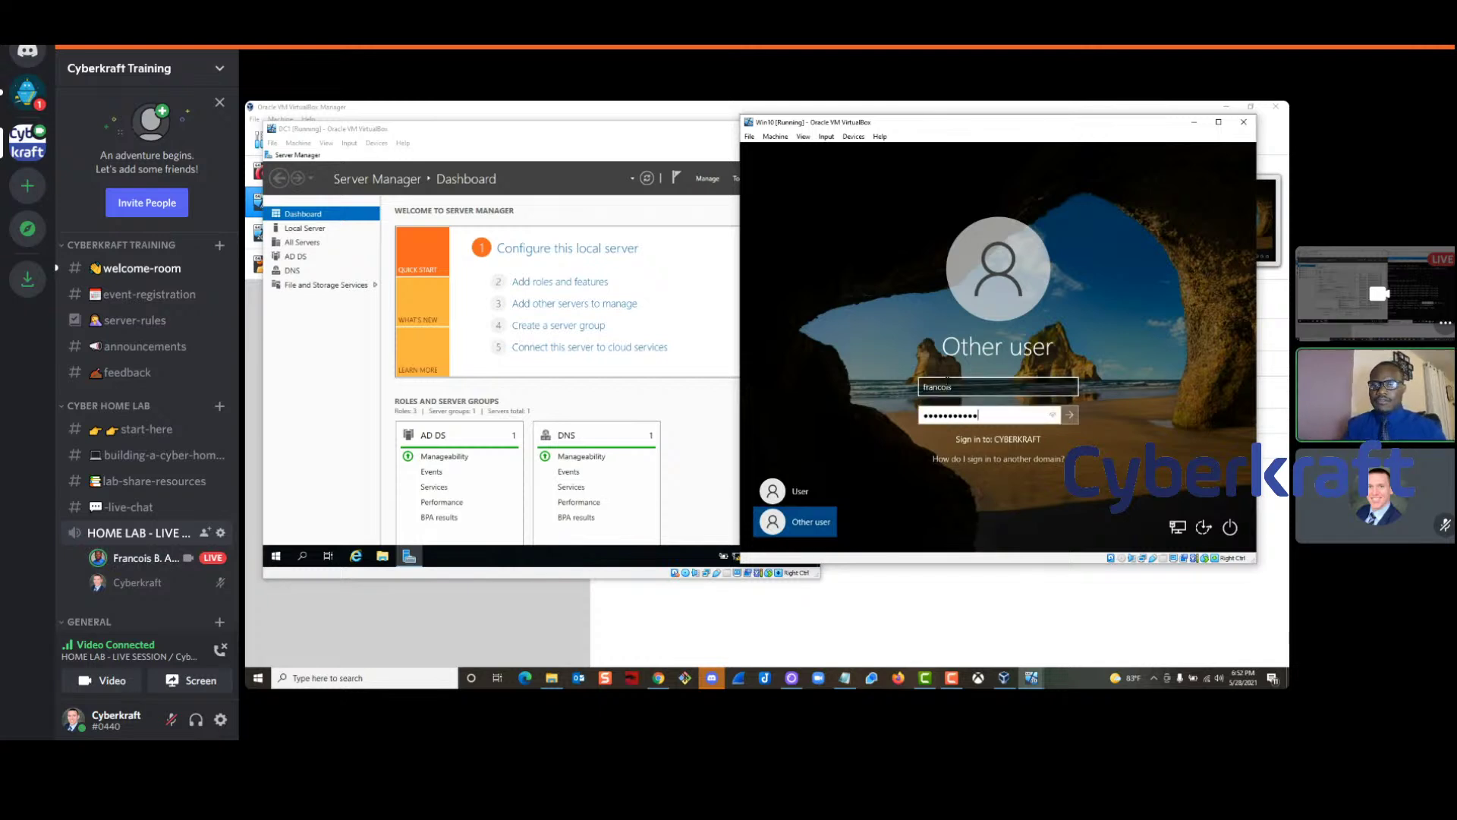
pyautogui.press('Return')
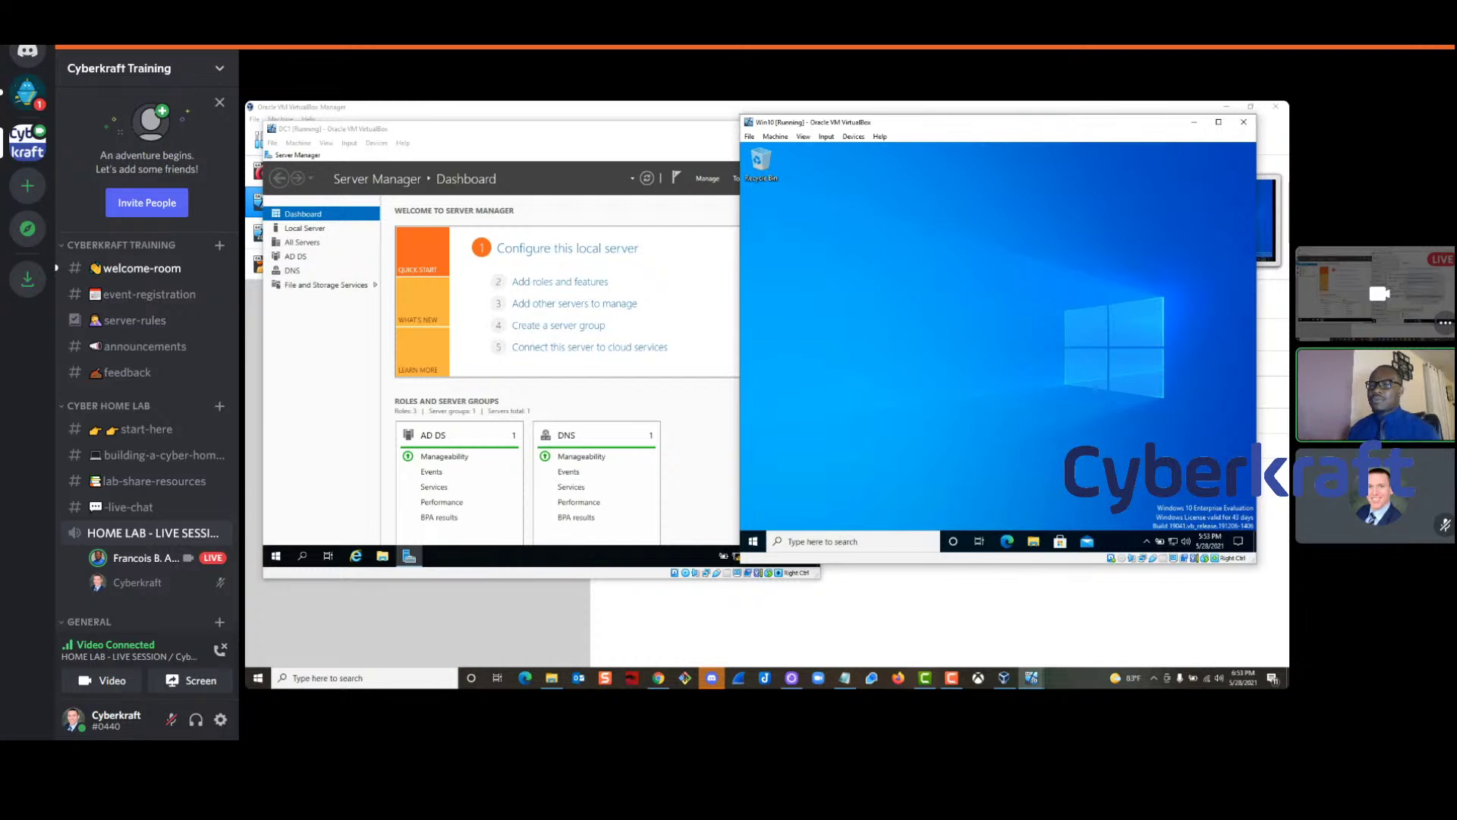
# Move the DC1 window lower-left beside Win10, then open Discord's building-a-cyber-home-lab channel
pyautogui.moveTo(1326, 685)
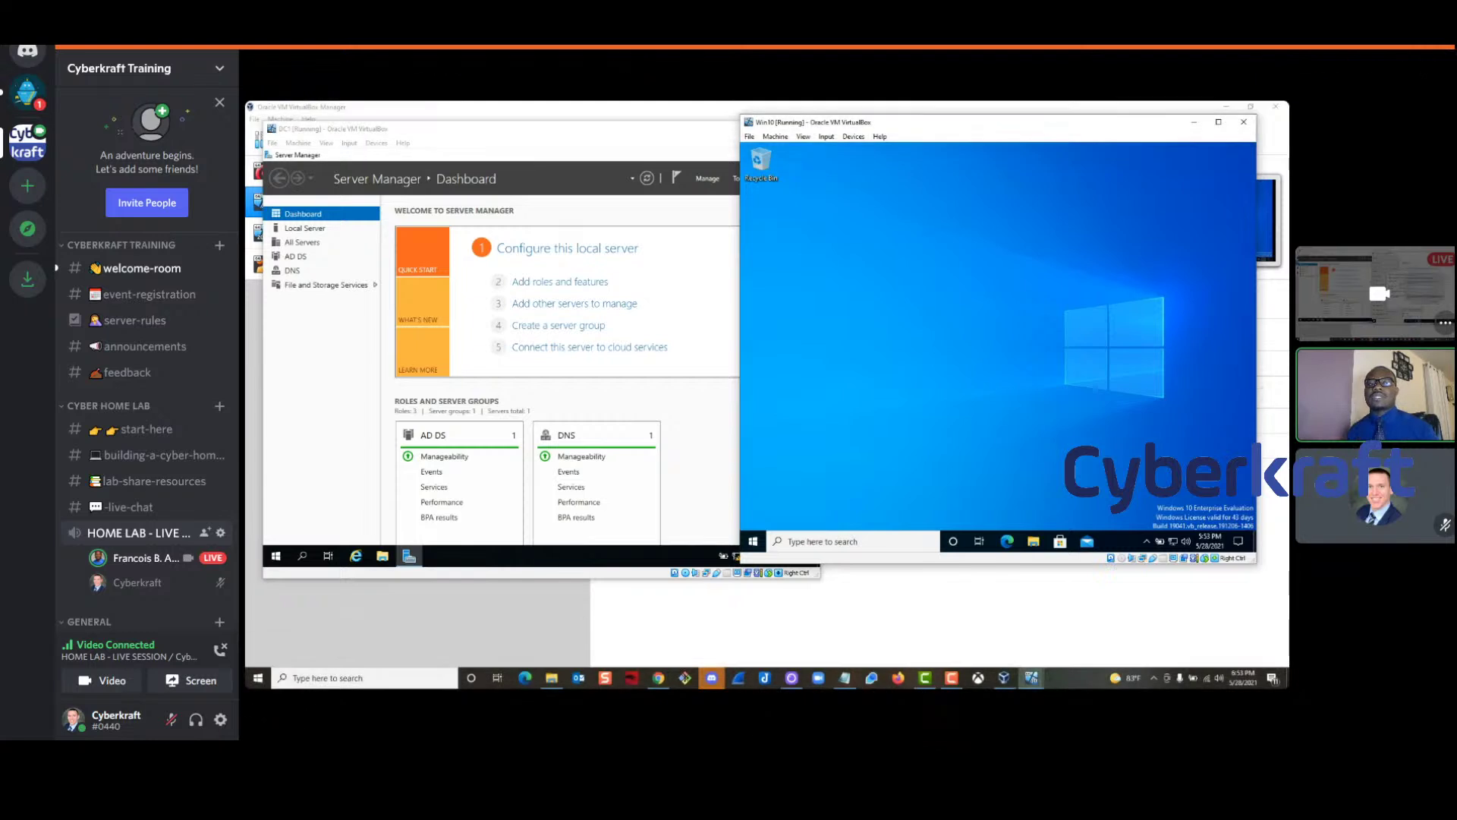
pyautogui.click(629, 137)
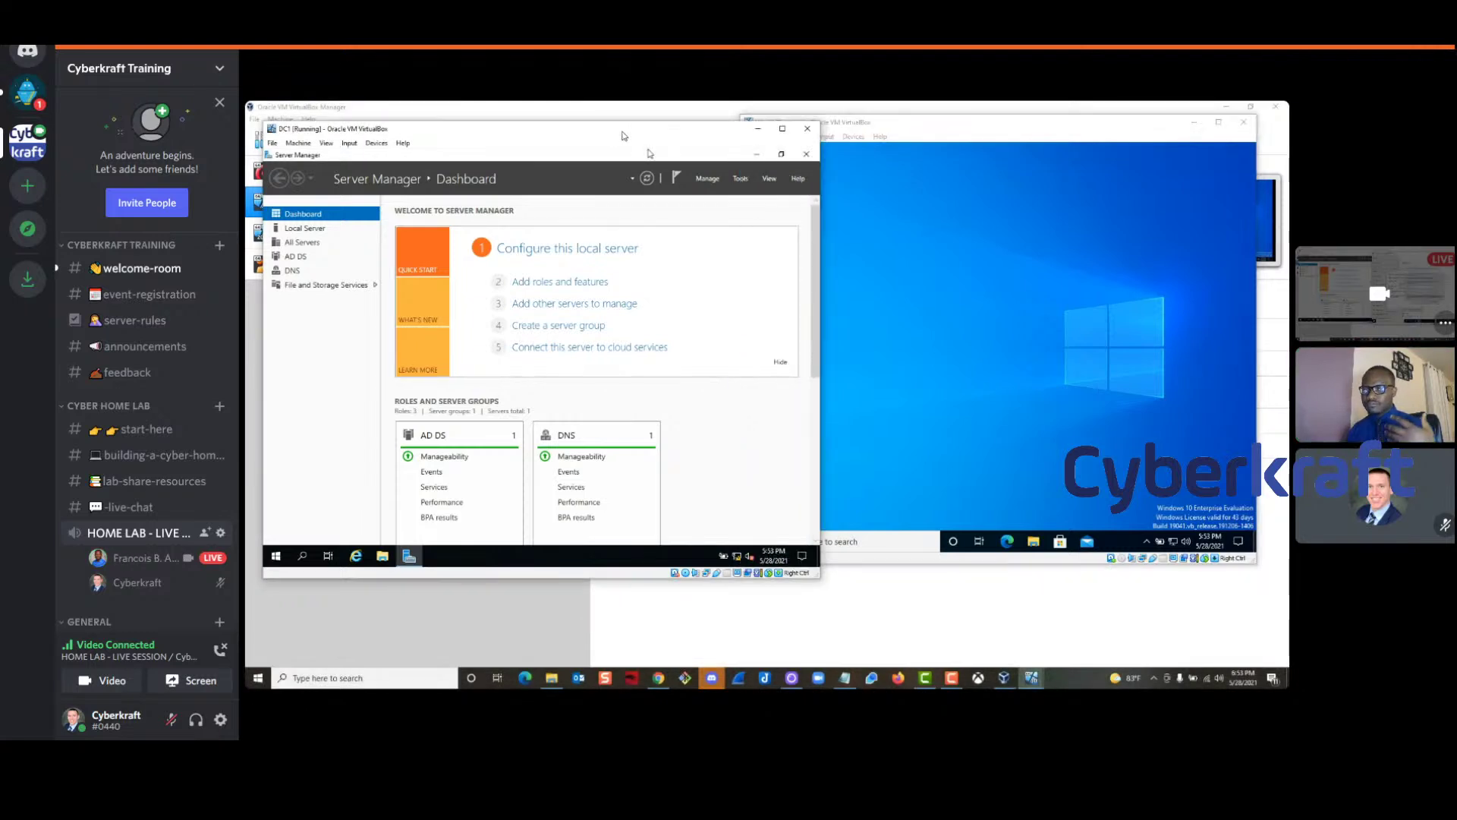
pyautogui.moveTo(629, 137); pyautogui.dragTo(613, 199)
pyautogui.click(894, 303)
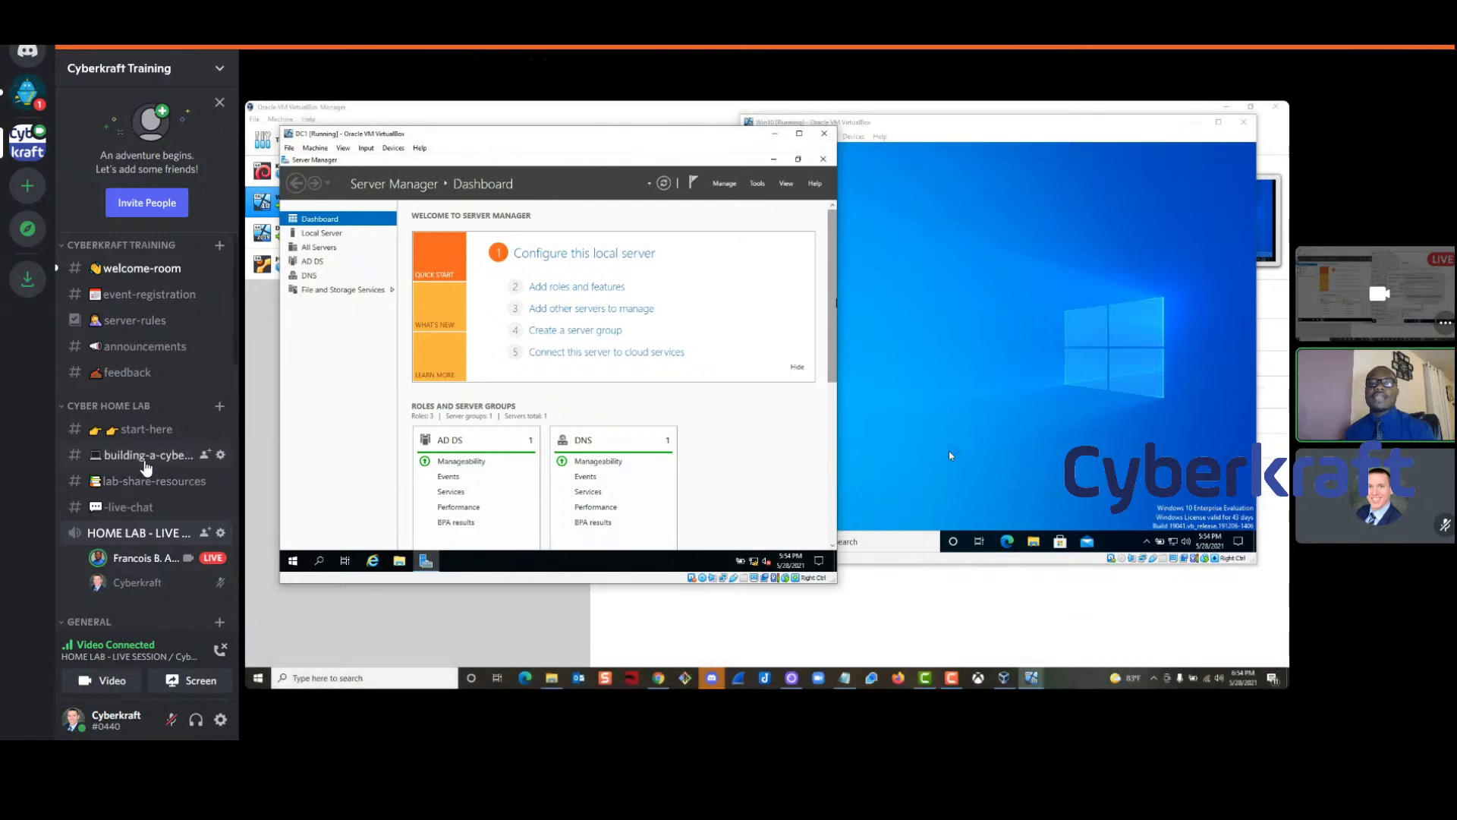
pyautogui.click(146, 458)
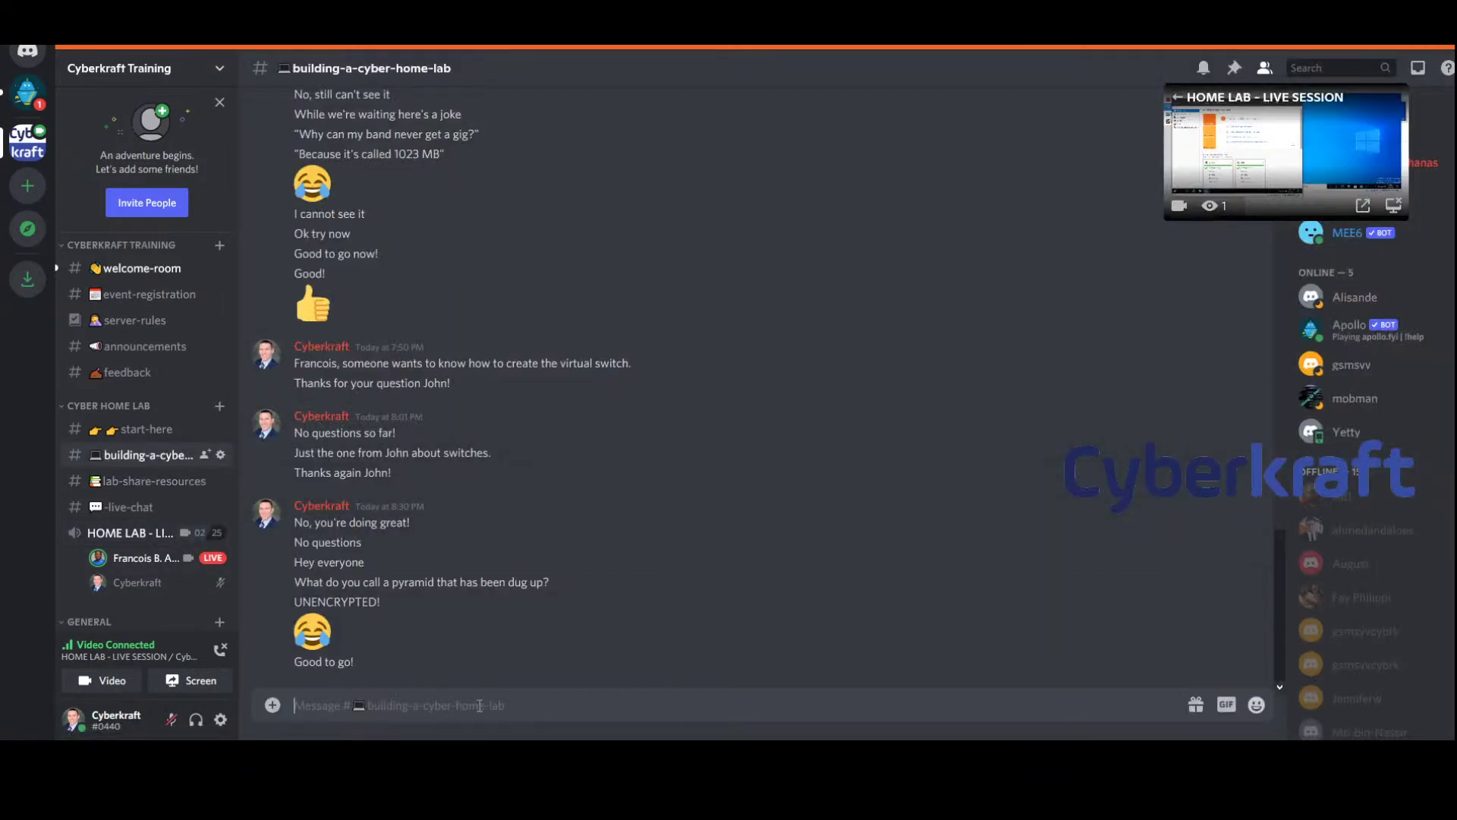
# Return to the live screen share and toggle Deafen off and back on
pyautogui.click(129, 533)
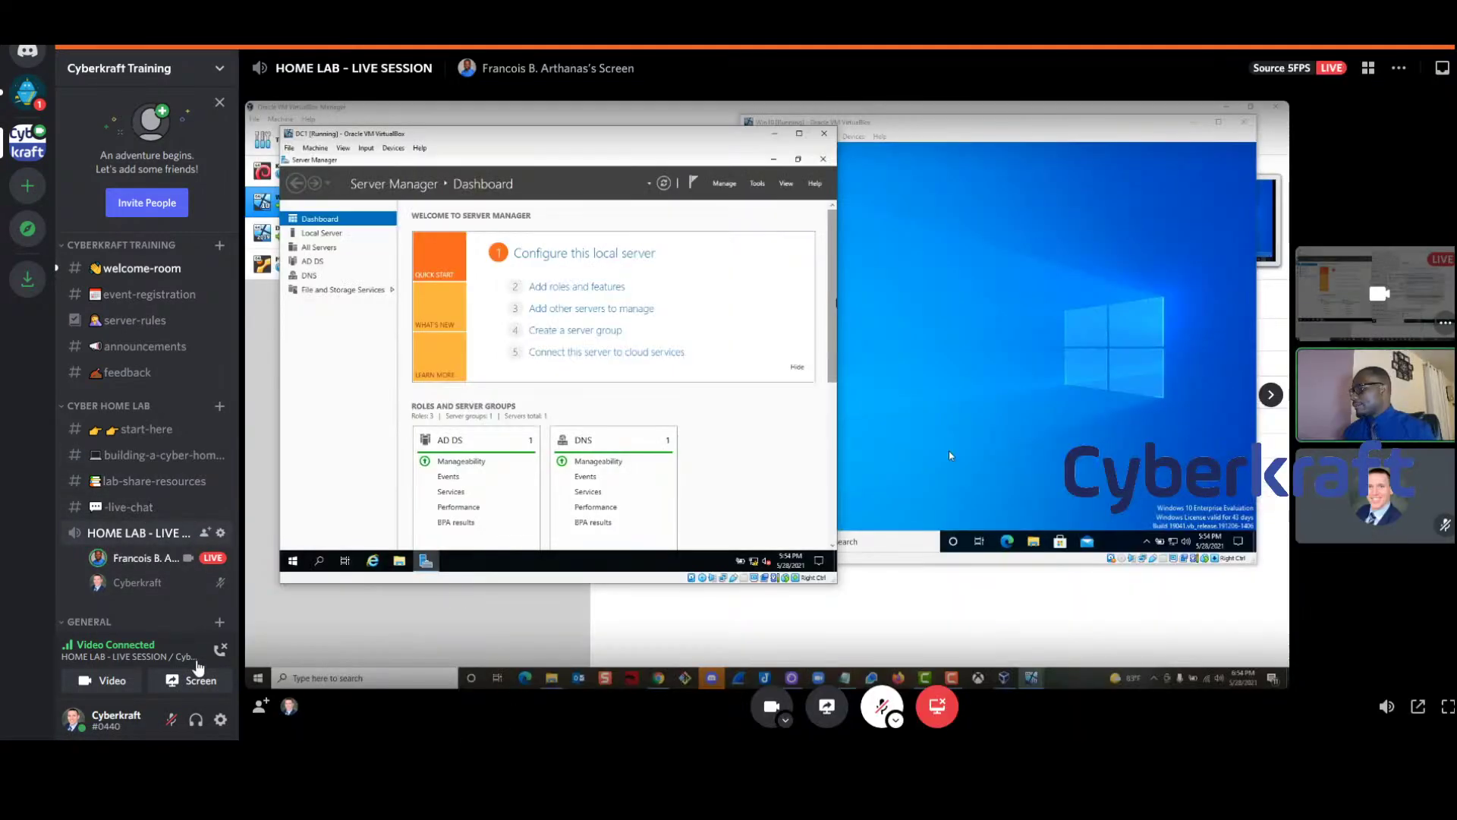
pyautogui.click(195, 720)
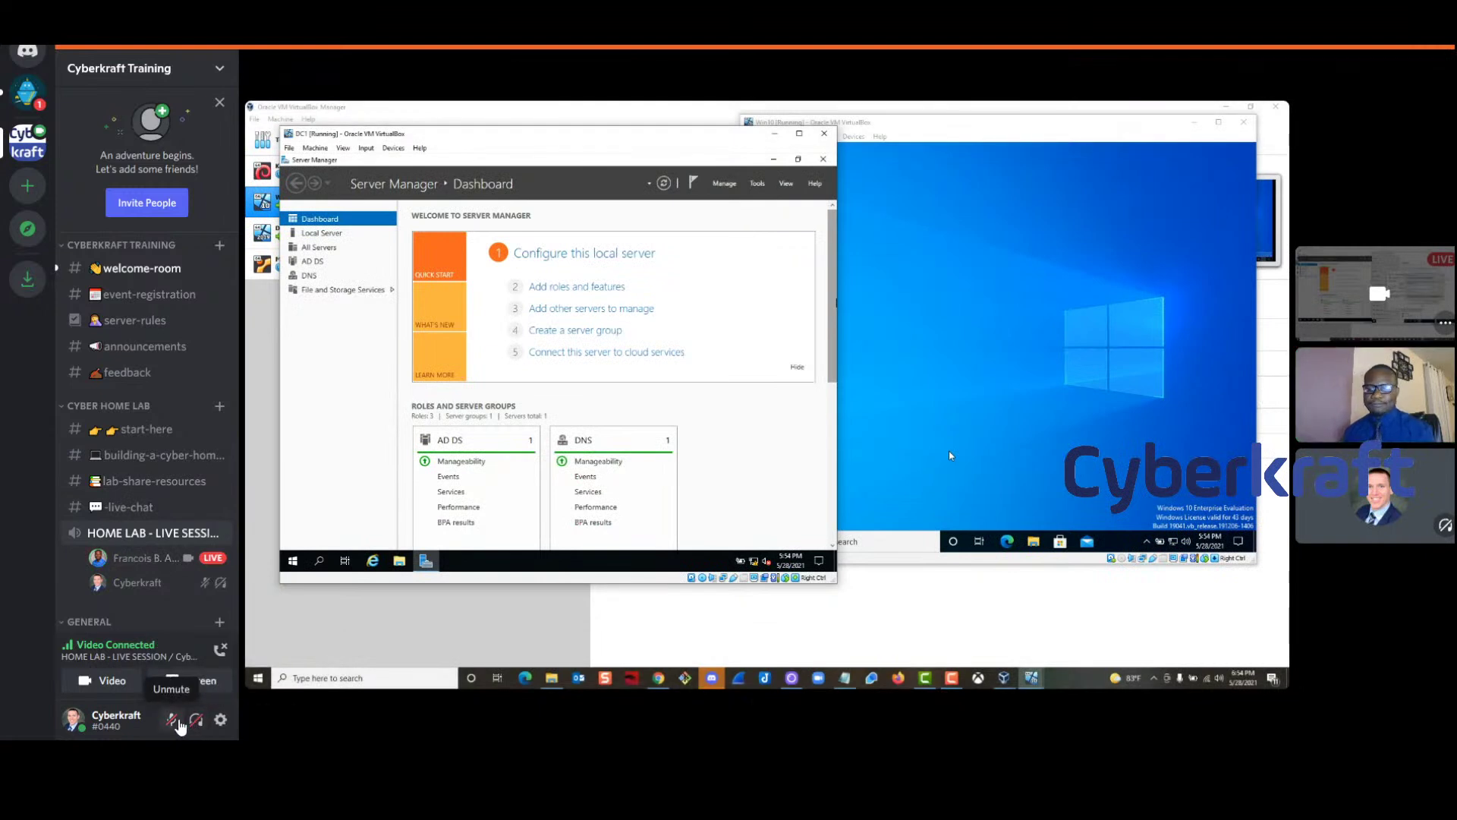
pyautogui.click(195, 723)
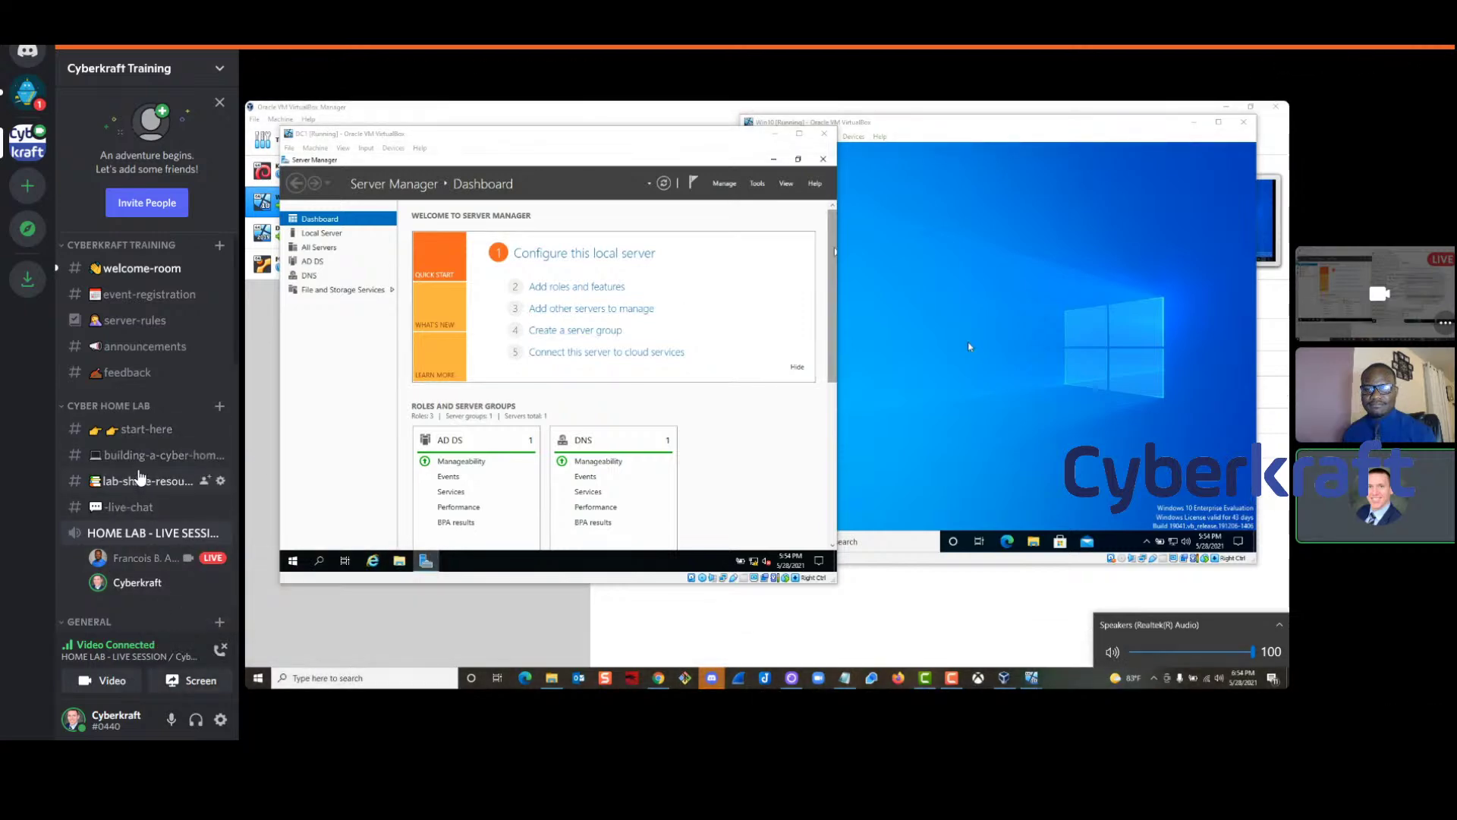
# Post the course links (CCSP, Security+, CISSP, CySA+, CISM, Bootcamp Catalog) in building-a-cyber-home-lab
pyautogui.click(148, 454)
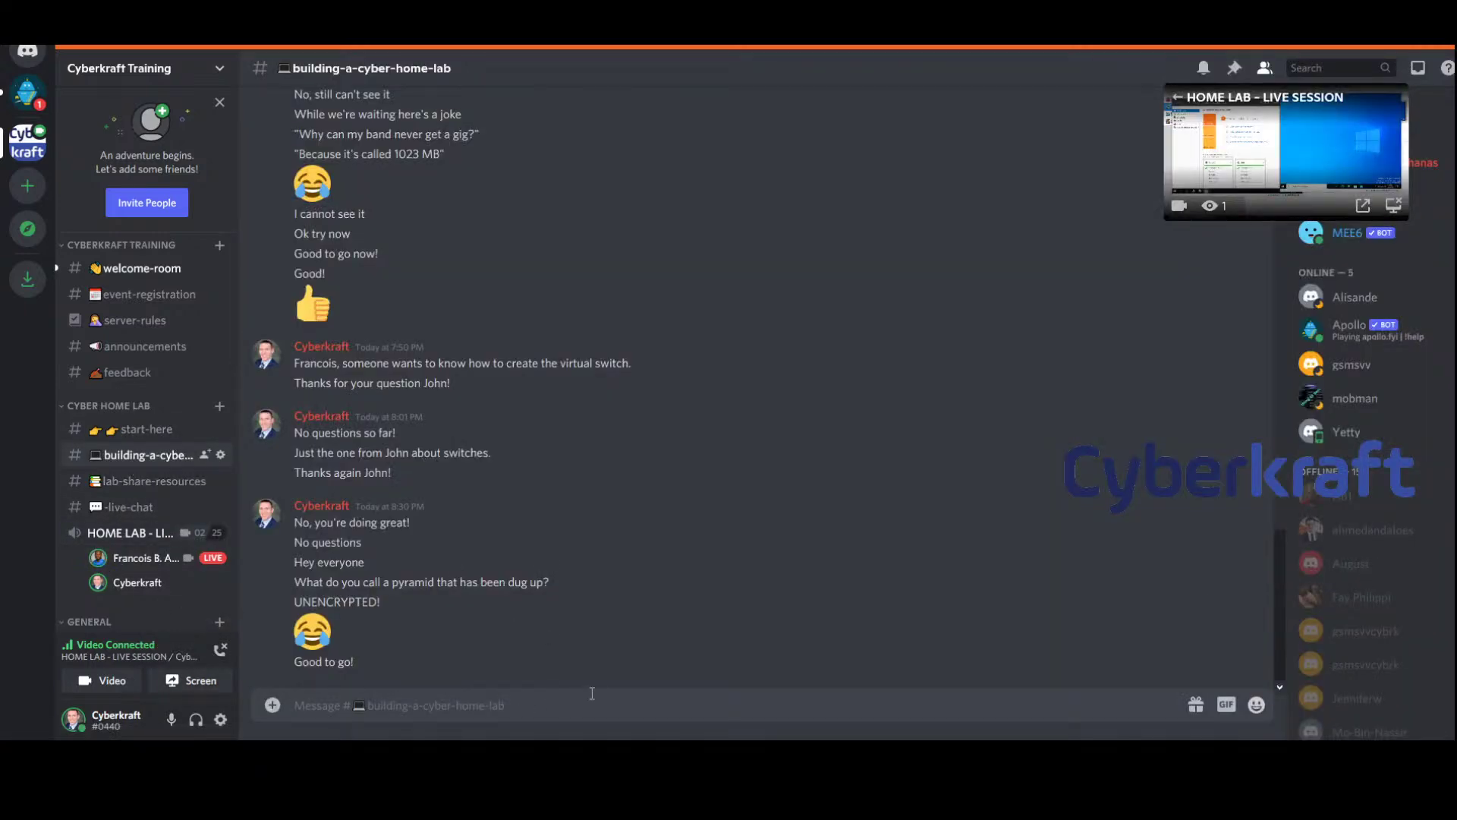
pyautogui.write('Certified Cloud Security Professional (CCSP) https://cyberkrafttraining.com/ccsp-spb/  CompTIA Security+ https://cyberkrafttraining.com/security-plus-spb/  Certified Information Systems Security Professional (CISSP) https://cyberkrafttraining.com/product/certified-information-systems-security-professional-cissp-bootcamp-oct-11-15-2021/  CompTIA Cybersecurity Analyst+ (CySa+) https://cyberkrafttraining.com/product/comptia-cysa-masterclass-certification-course/  Certified Information Security Manager (CISM) https://cyberkrafttraining.com/product/certified-information-systems-manager-cism-bootcamp-july-19-23-2021/  Bootcamp Catalog https://cyberkrafttraining.com/bootcamps/')
pyautogui.press('Return')
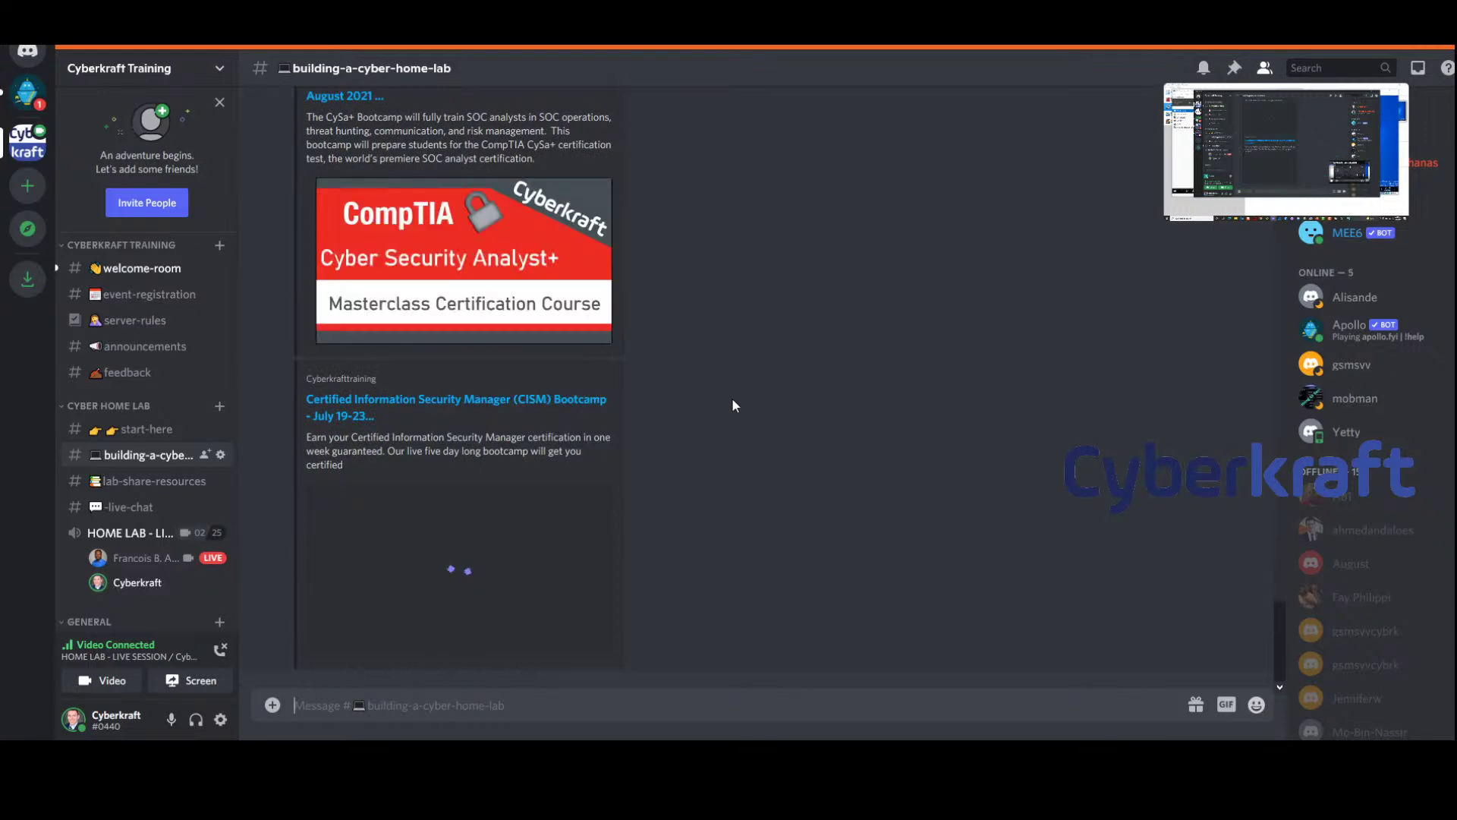
# Scroll up and select the Bootcamp Catalog URL in the earlier message
pyautogui.scroll(15, 732, 398)
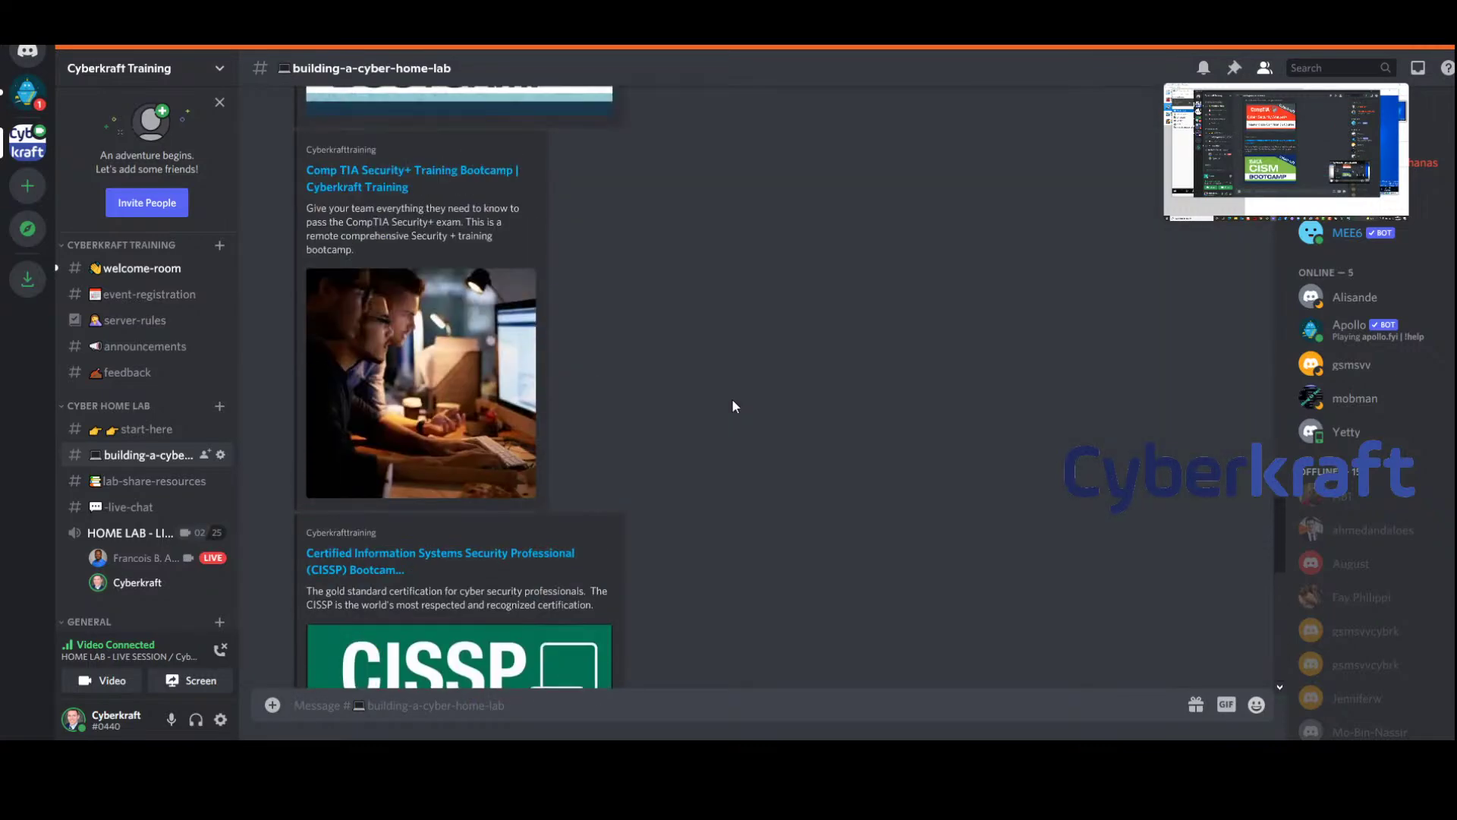
pyautogui.scroll(7, 731, 399)
pyautogui.scroll(-10, 732, 399)
pyautogui.scroll(3, 731, 399)
pyautogui.scroll(-6, 731, 399)
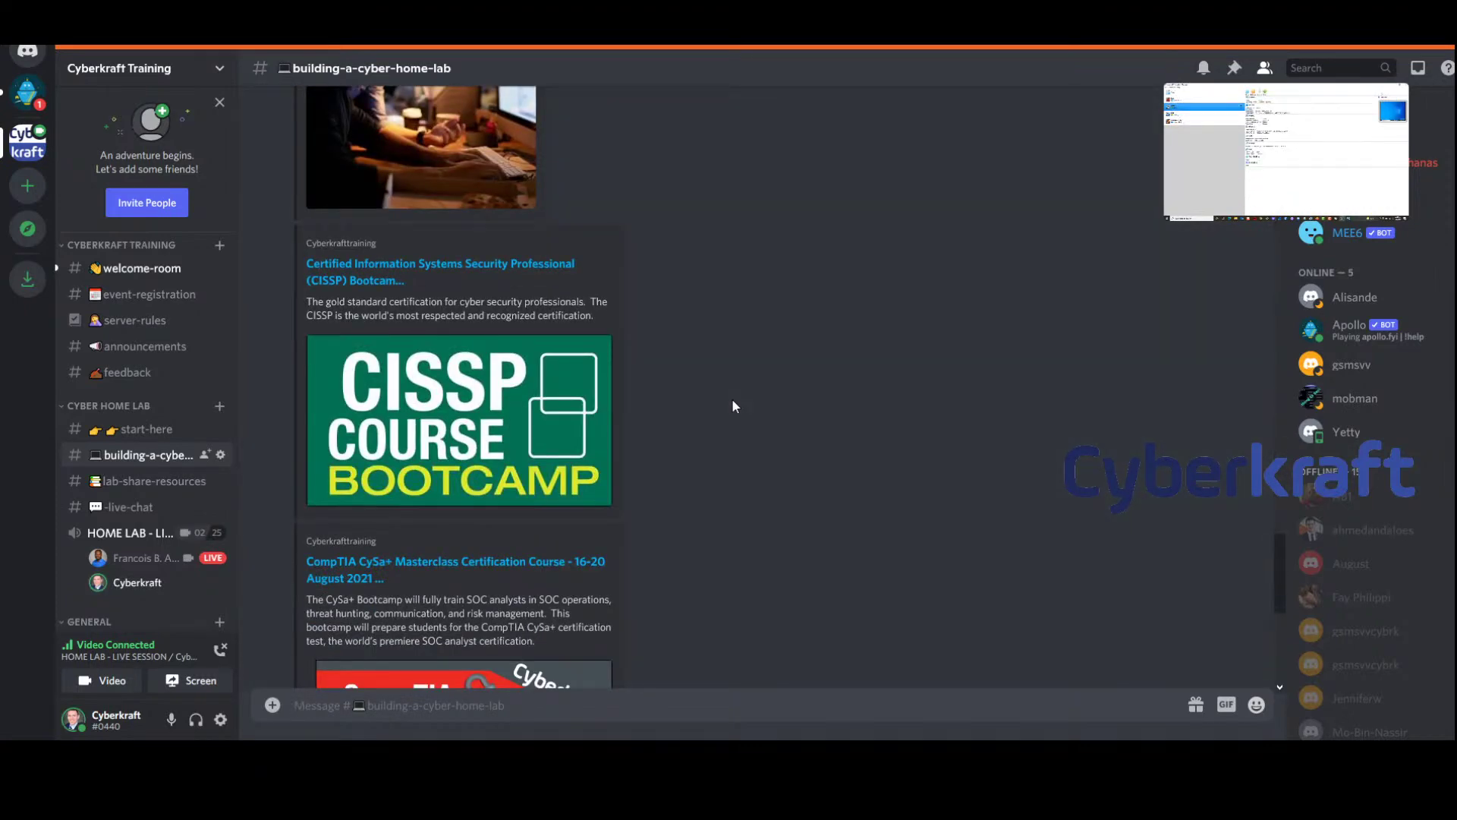
pyautogui.scroll(-6, 733, 402)
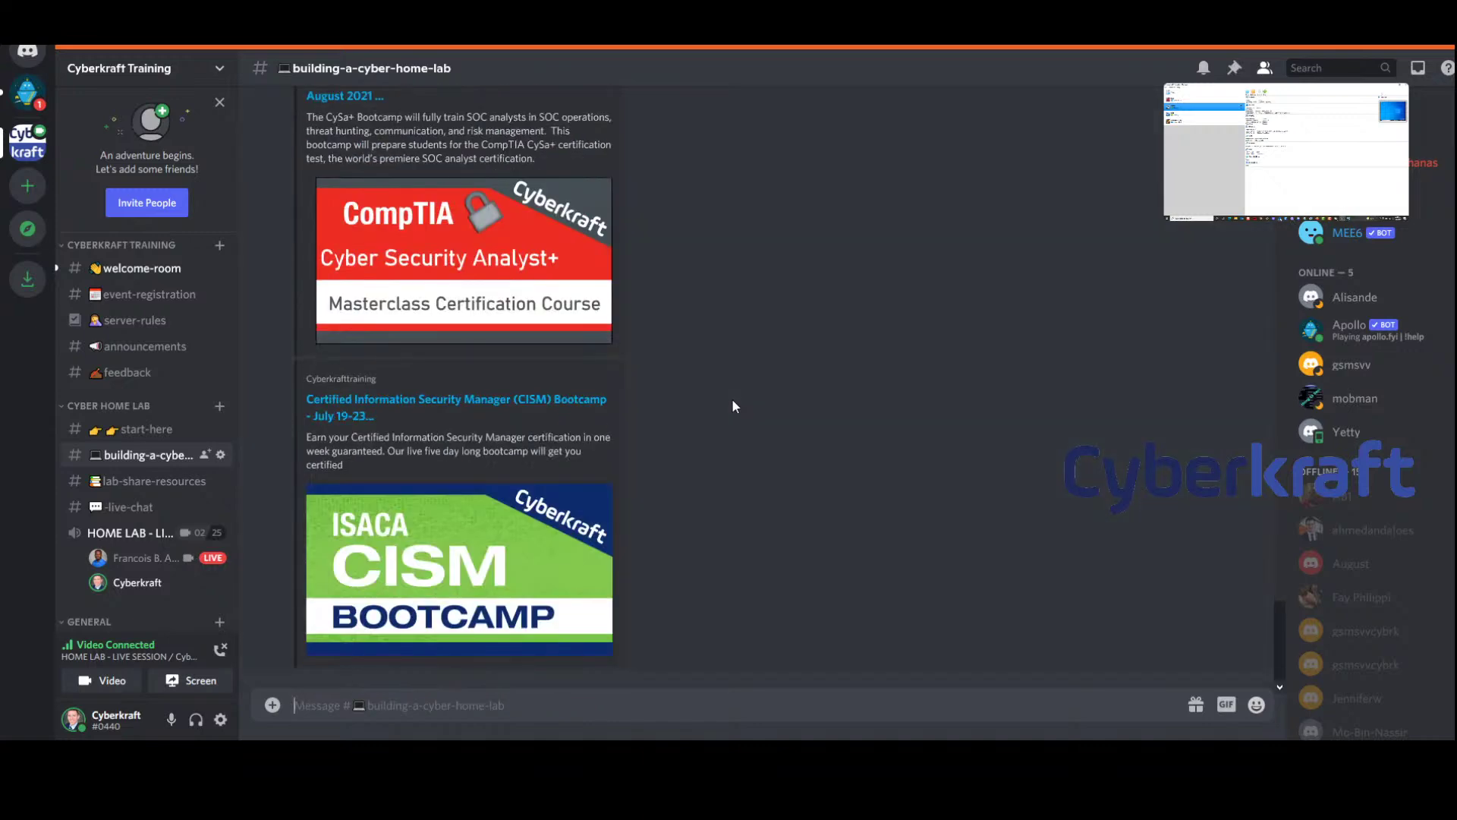
pyautogui.scroll(6, 731, 398)
pyautogui.scroll(5, 732, 399)
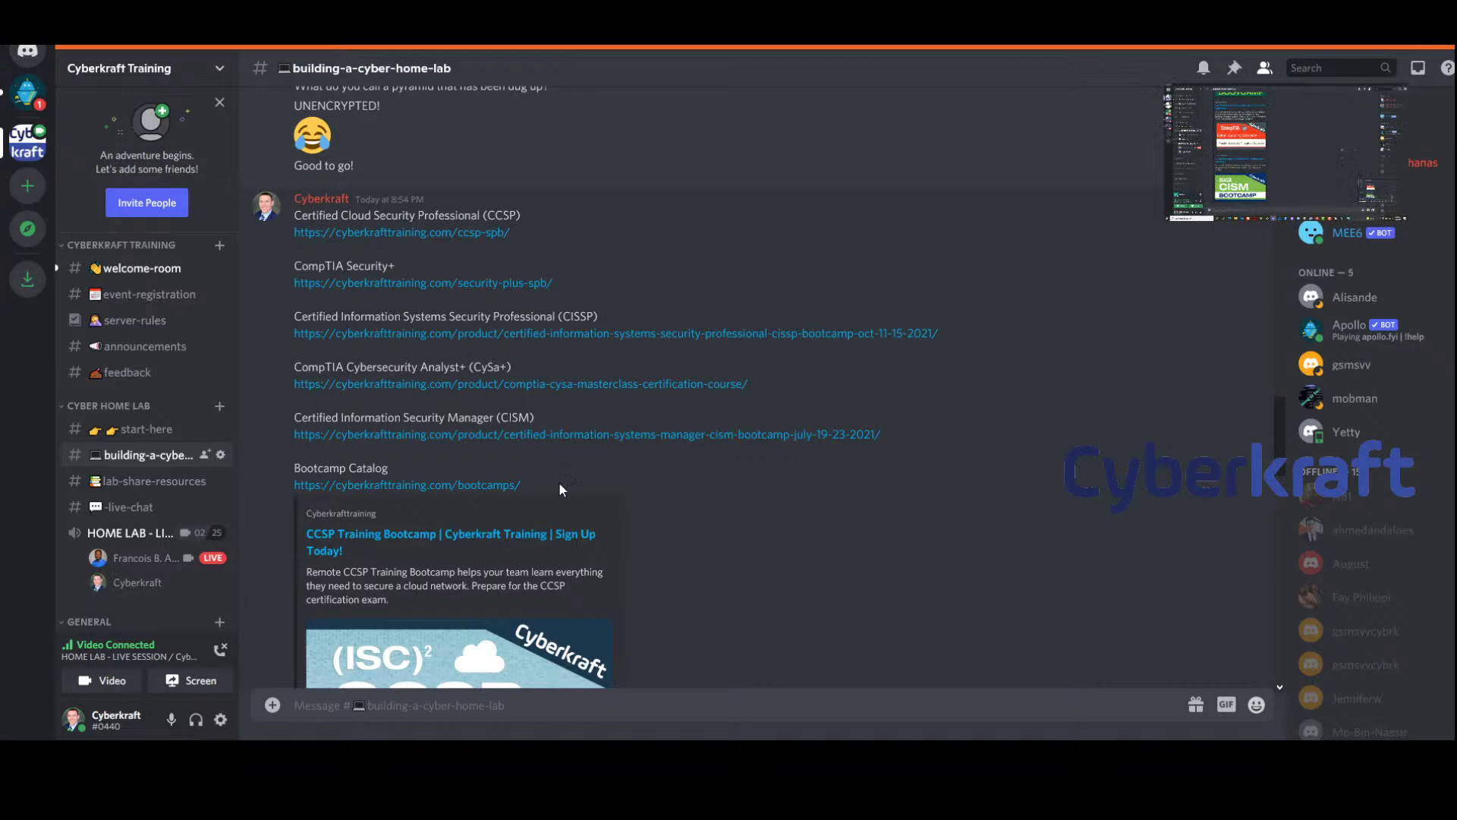
pyautogui.moveTo(531, 484); pyautogui.dragTo(292, 486)
pyautogui.hotkey('ctrl', 'c')
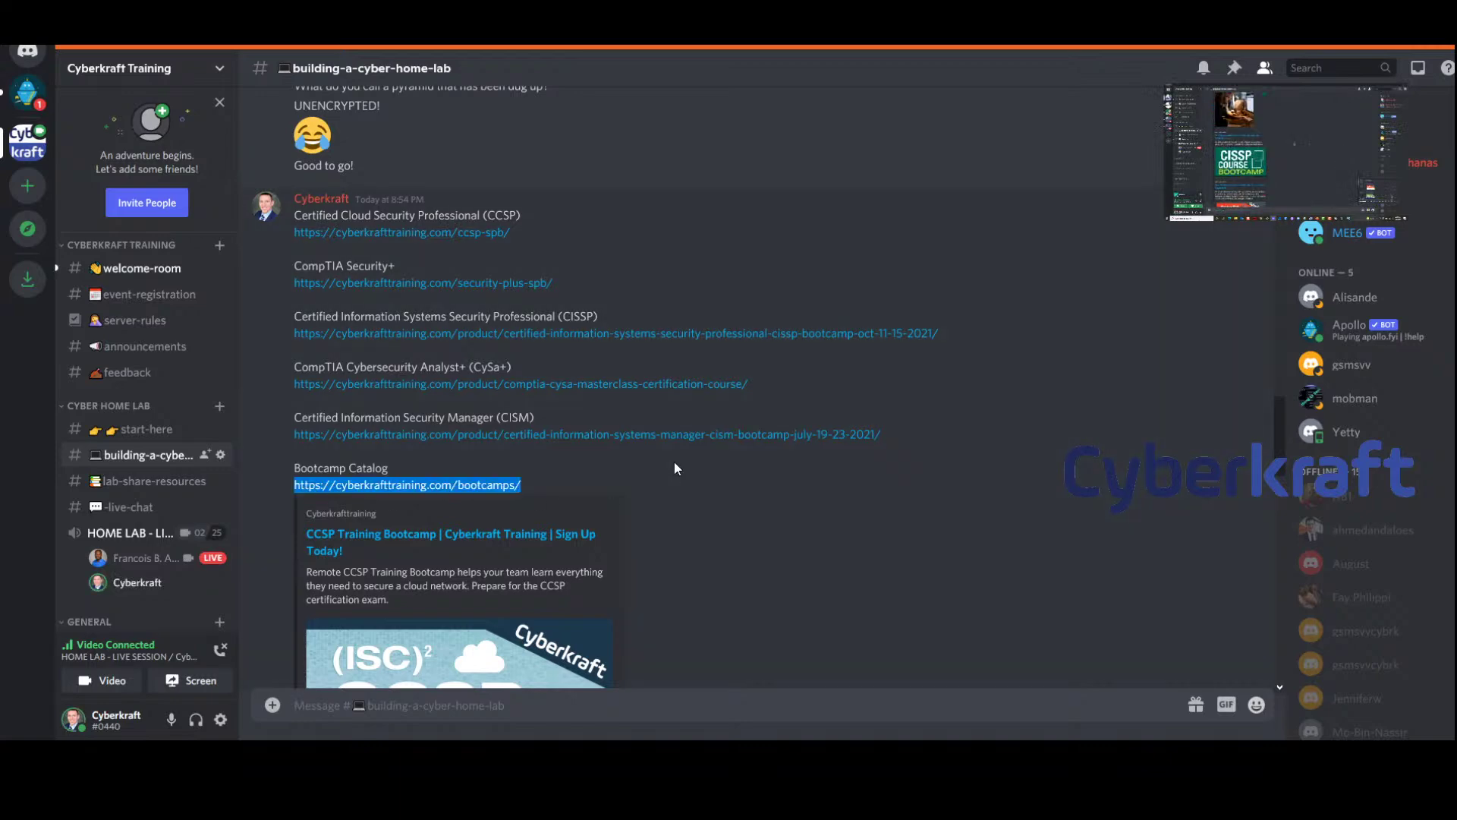
# Post the Bootcamp Catalog link as its own message, then toggle Deafen
pyautogui.scroll(-12, 674, 461)
pyautogui.hotkey('ctrl', 'v')
pyautogui.press('Return')
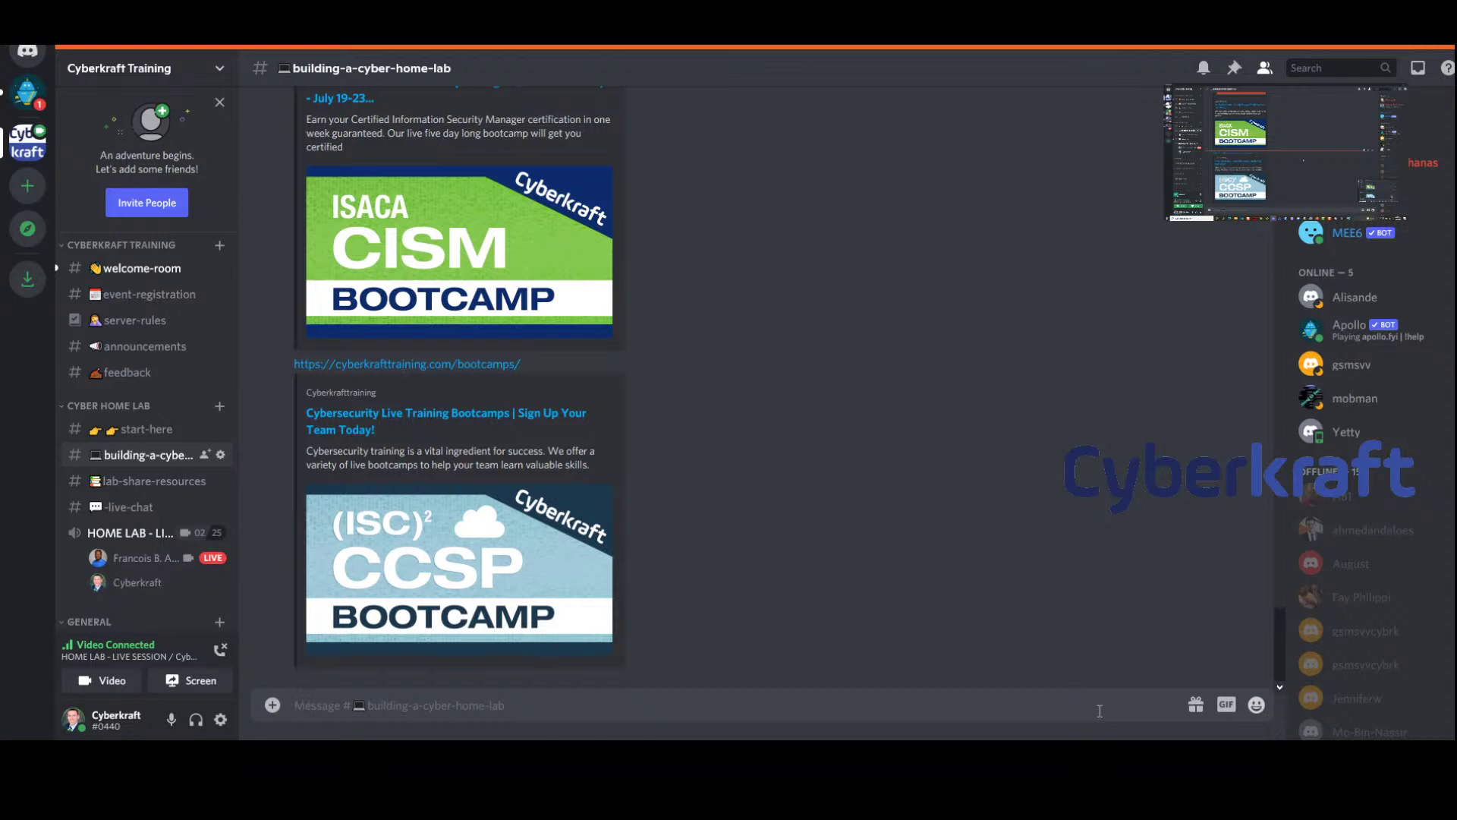
pyautogui.click(196, 720)
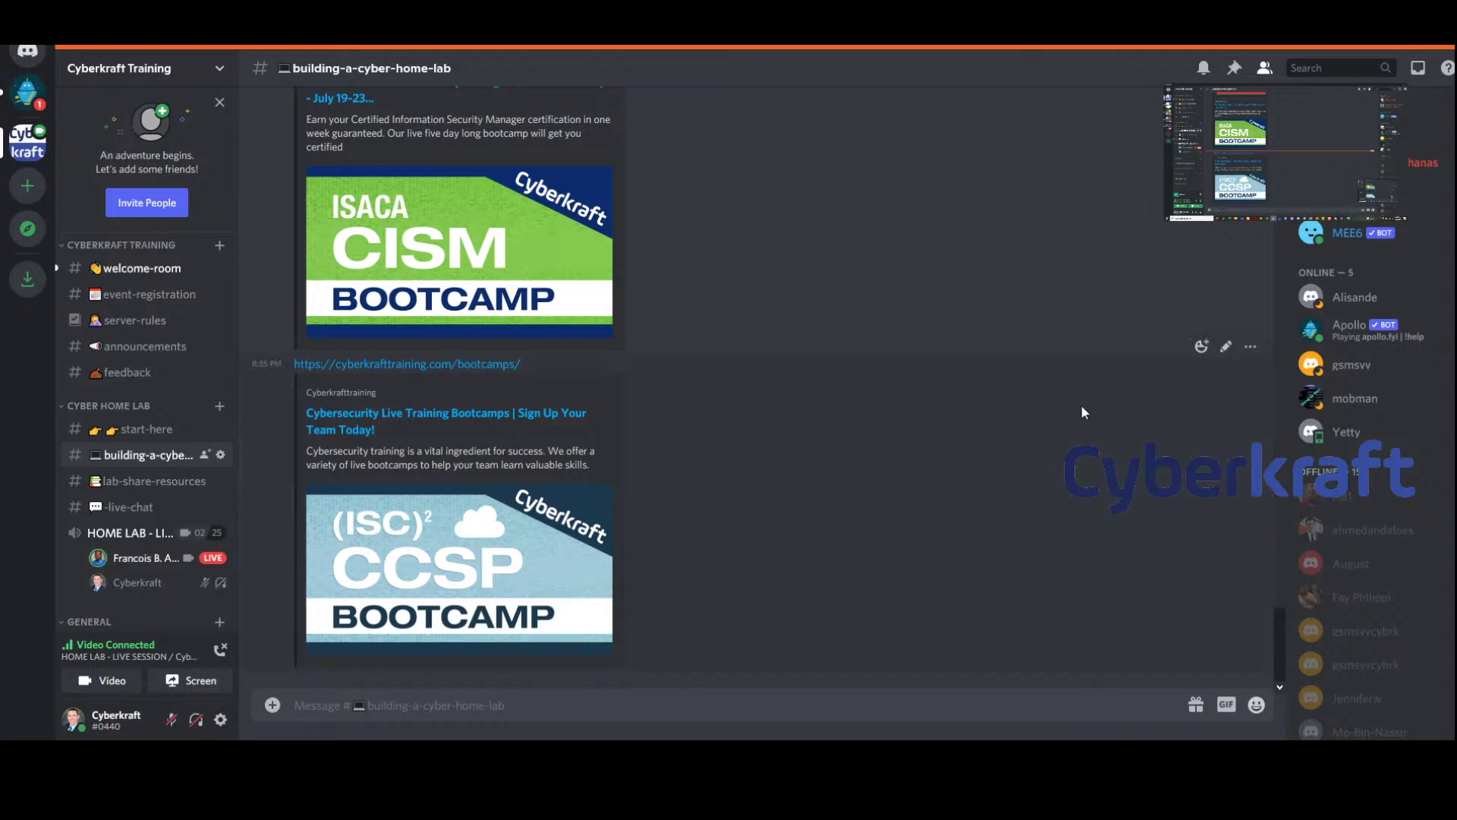
pyautogui.click(199, 723)
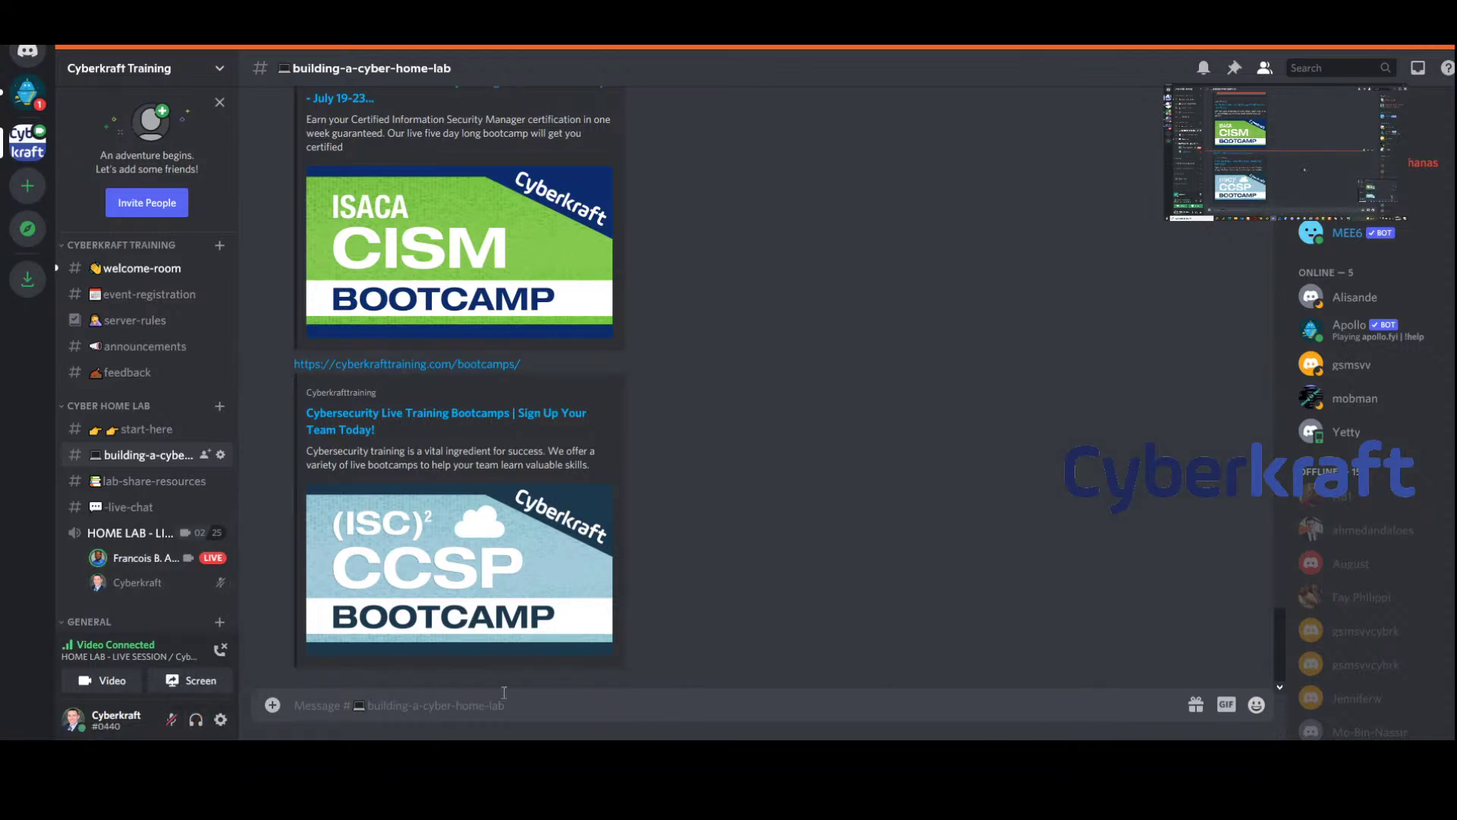